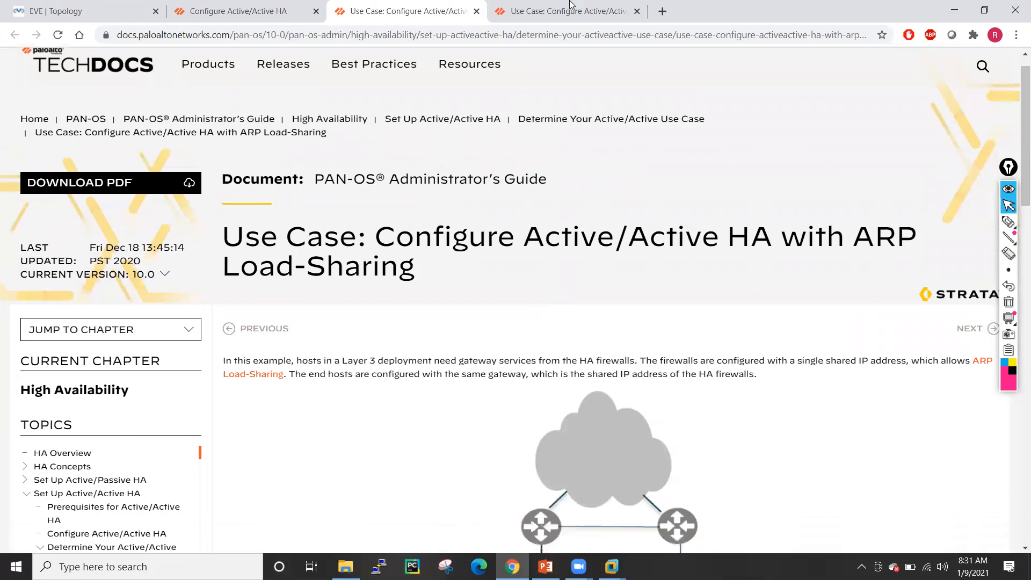
- Review the floating-IP Active/Active HA diagram and addressing, then show the EVE lab topology
scroll(559, 248, "down", 4)
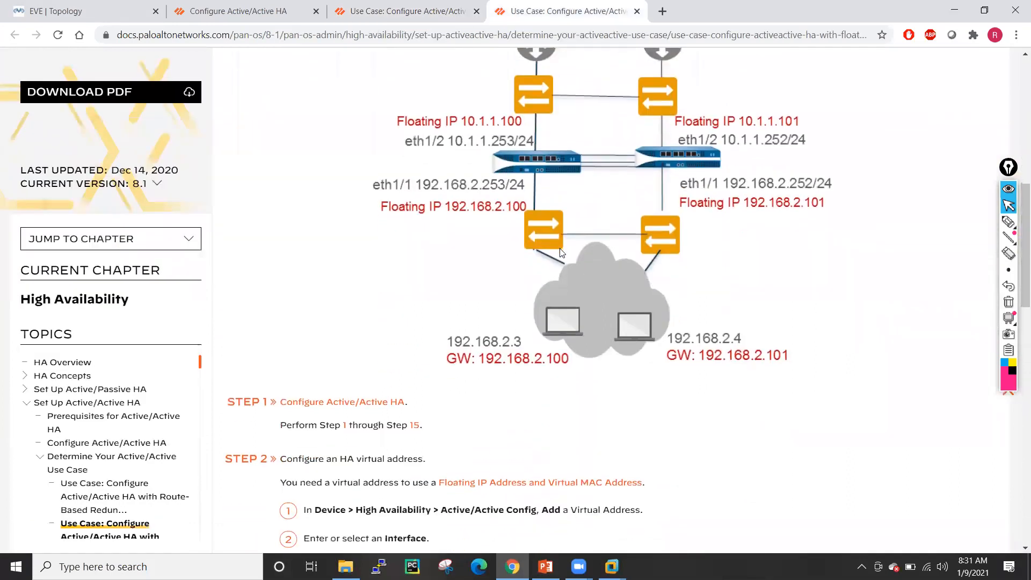
scroll(560, 248, "up", 10)
scroll(560, 249, "down", 9)
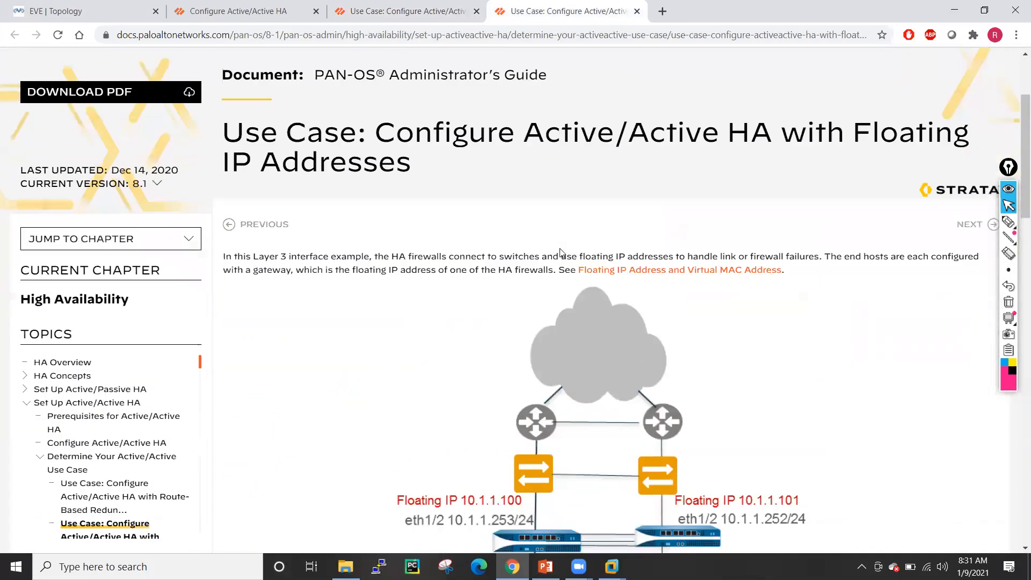
scroll(560, 252, "up", 1)
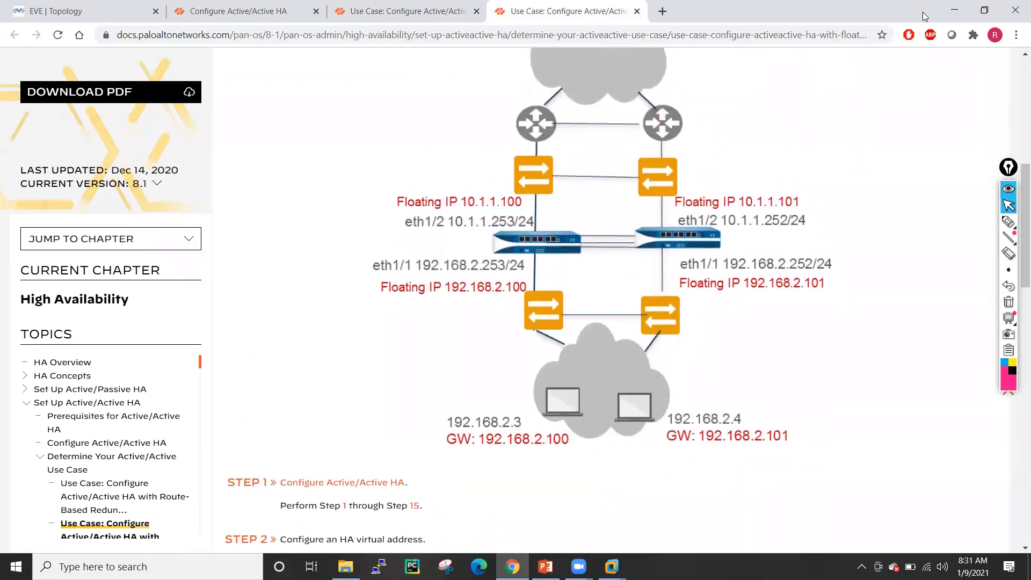
left_click(135, 6)
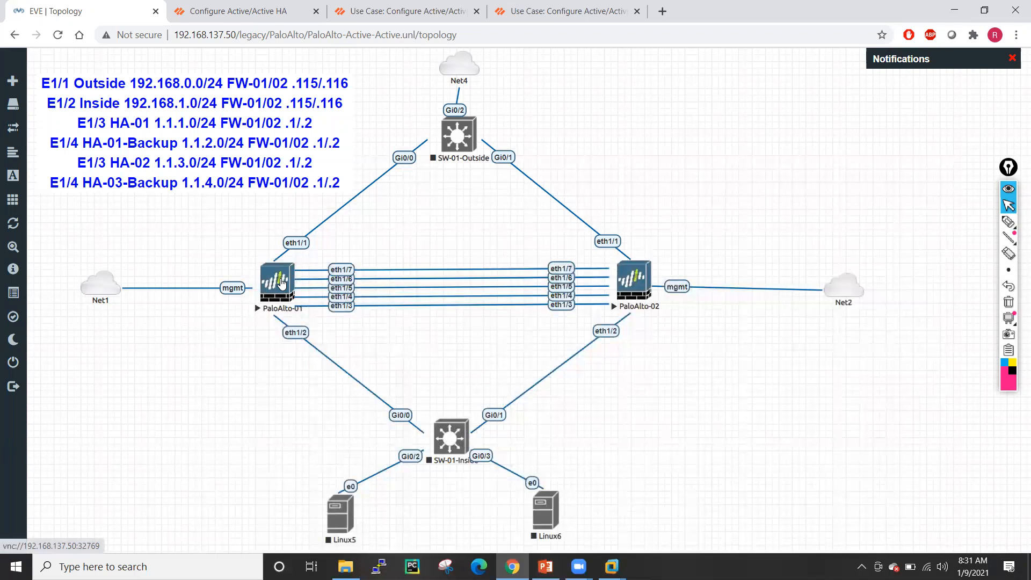
left_click(235, 11)
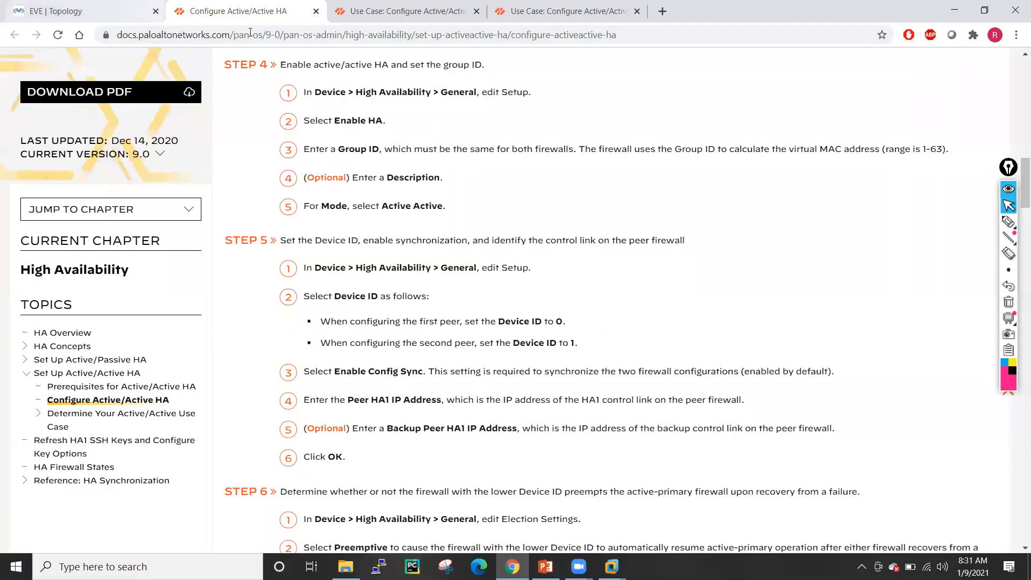
left_click(258, 34)
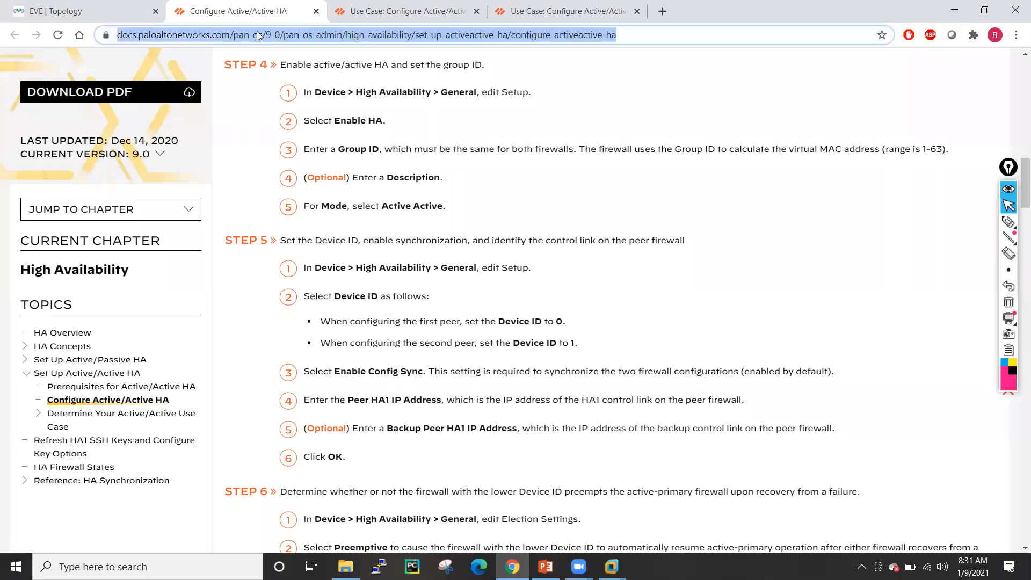
type("h")
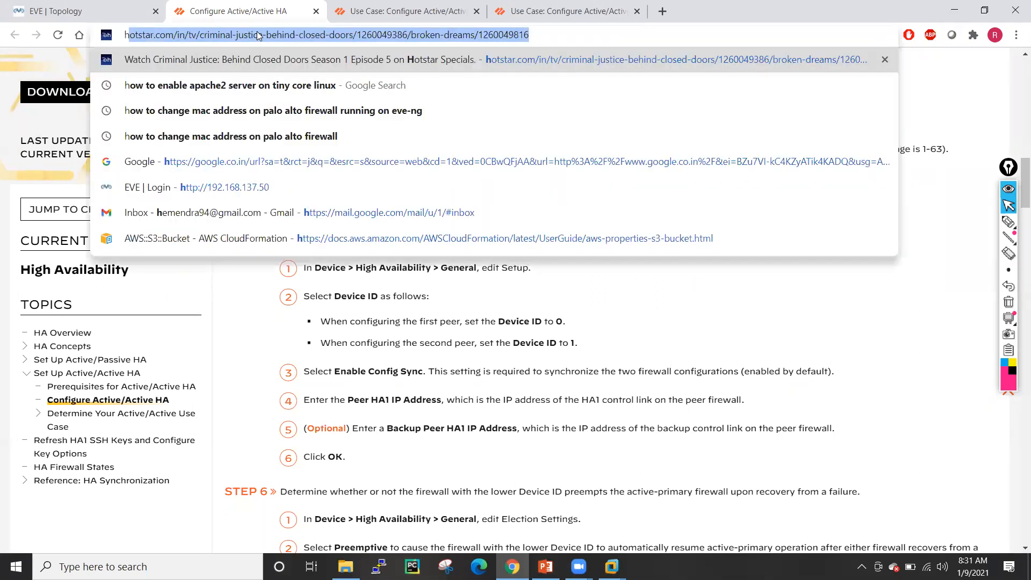
type("ttps://")
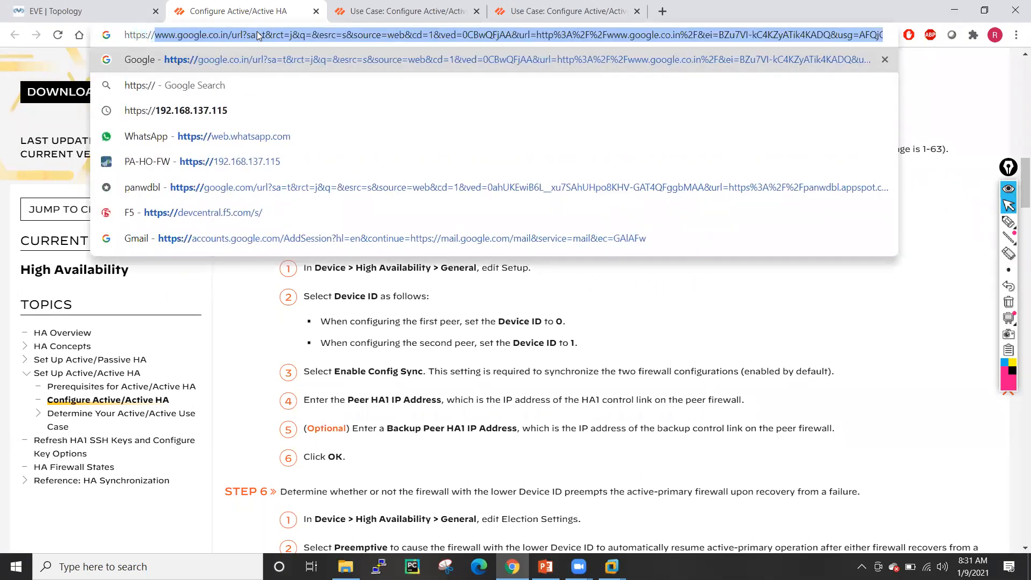
type("192.168")
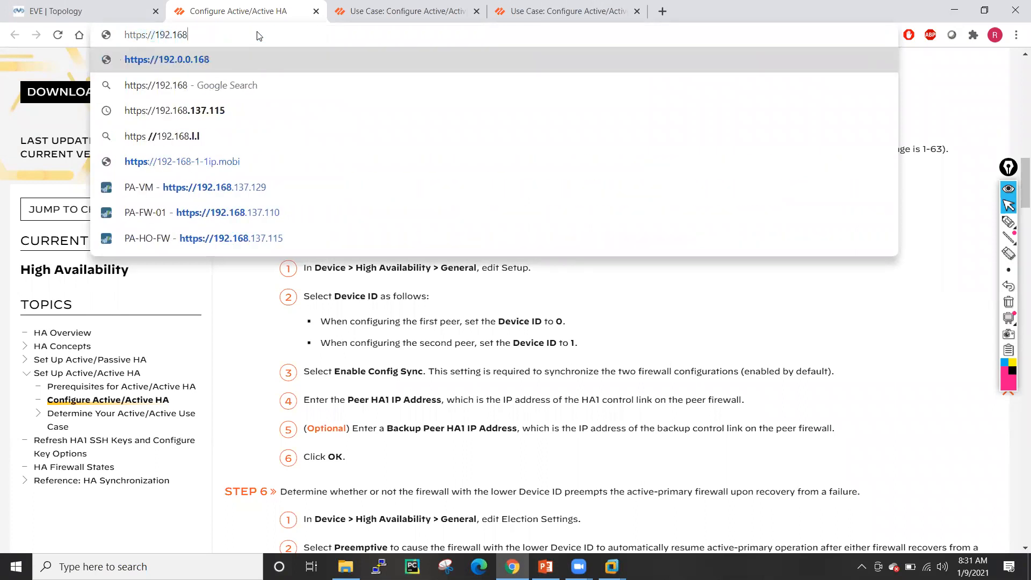
type(".137.")
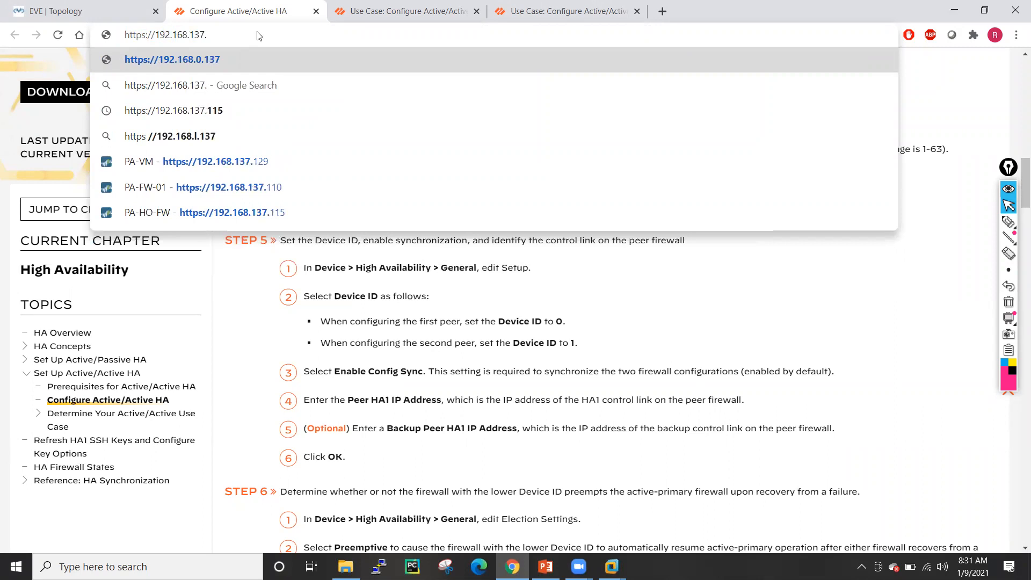
type("128")
key("Return")
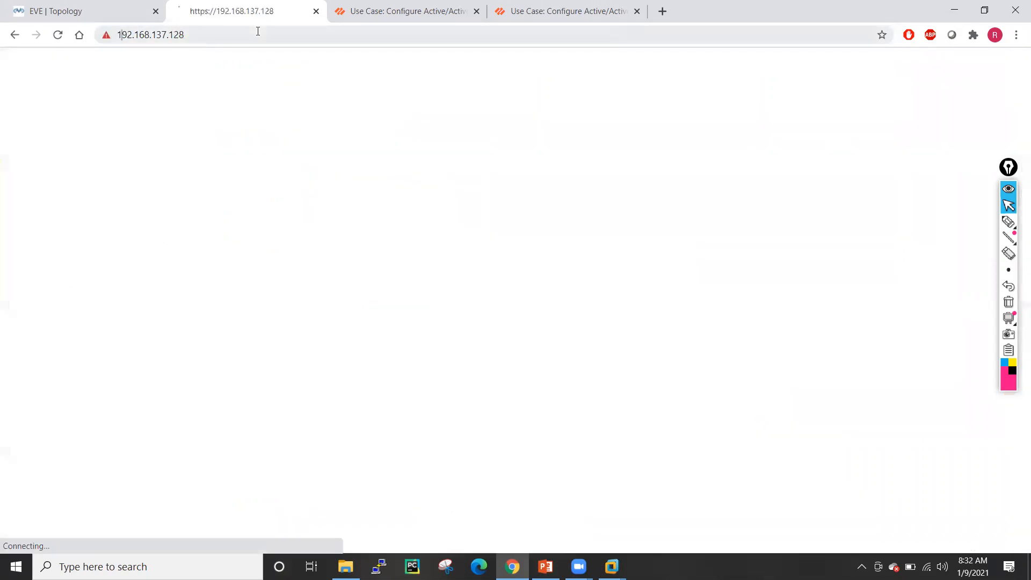
left_click(345, 381)
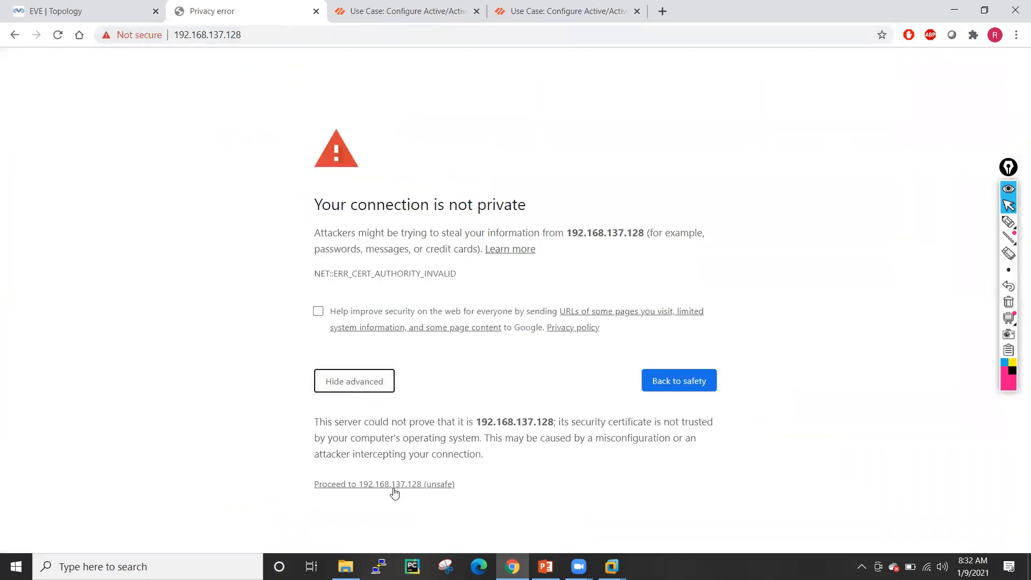
left_click(393, 486)
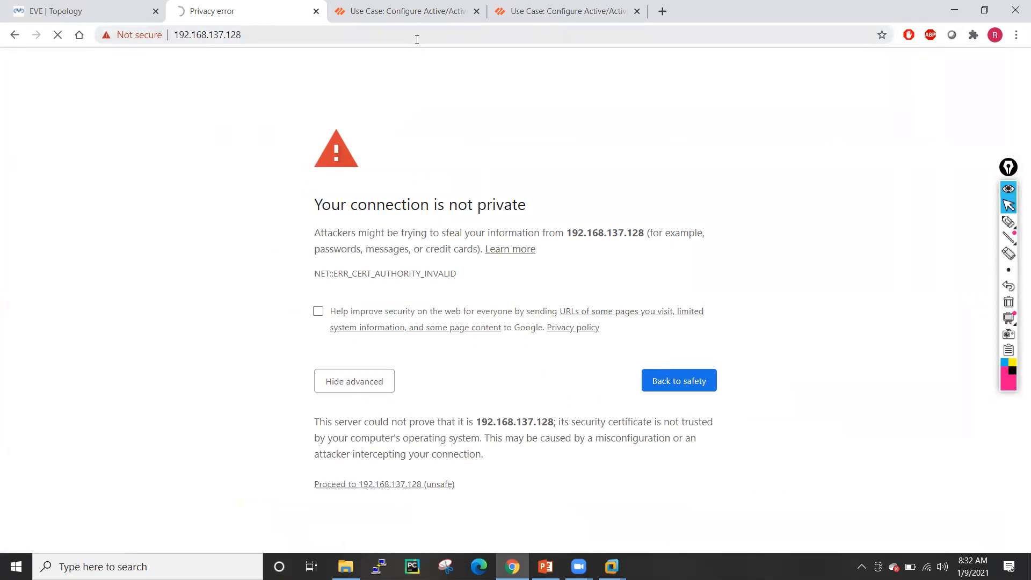
- Open the second firewall at 192.168.137.129 past the warning, then return to the PaloAlto-01 node
left_click(382, 16)
left_click(376, 35)
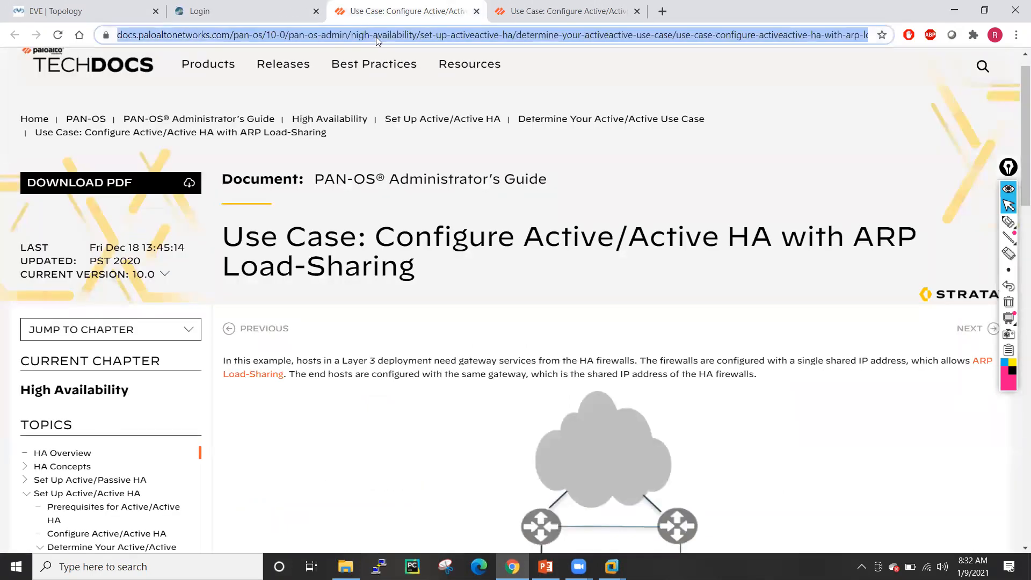
type("192.168")
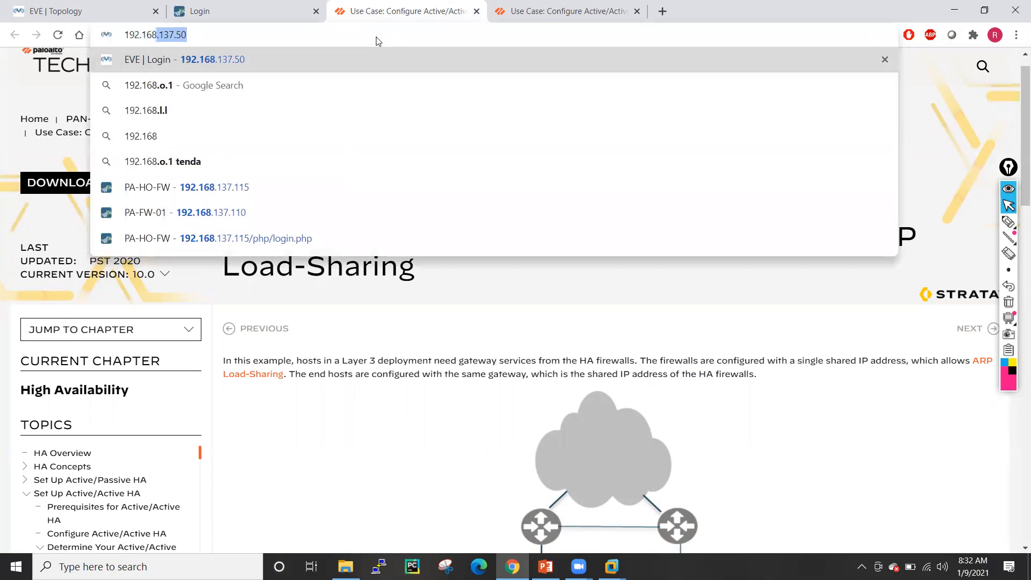
type(".137.1")
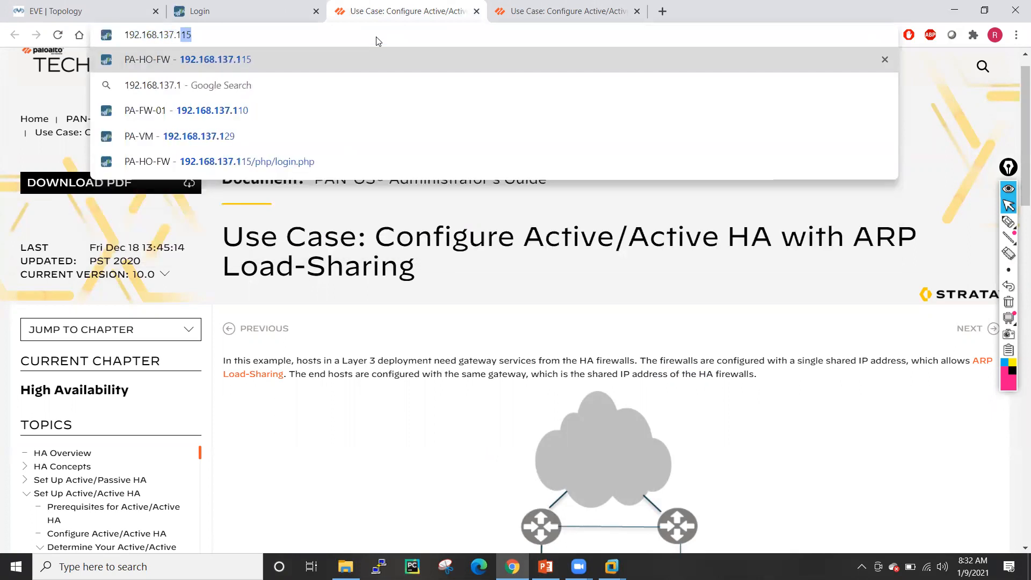
type("29")
key("Return")
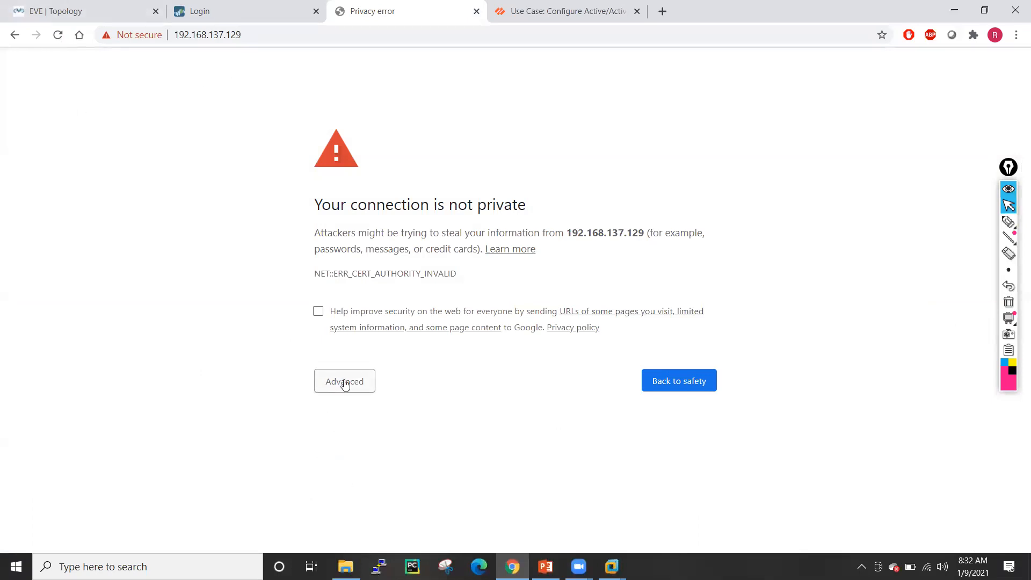
left_click(345, 382)
left_click(376, 484)
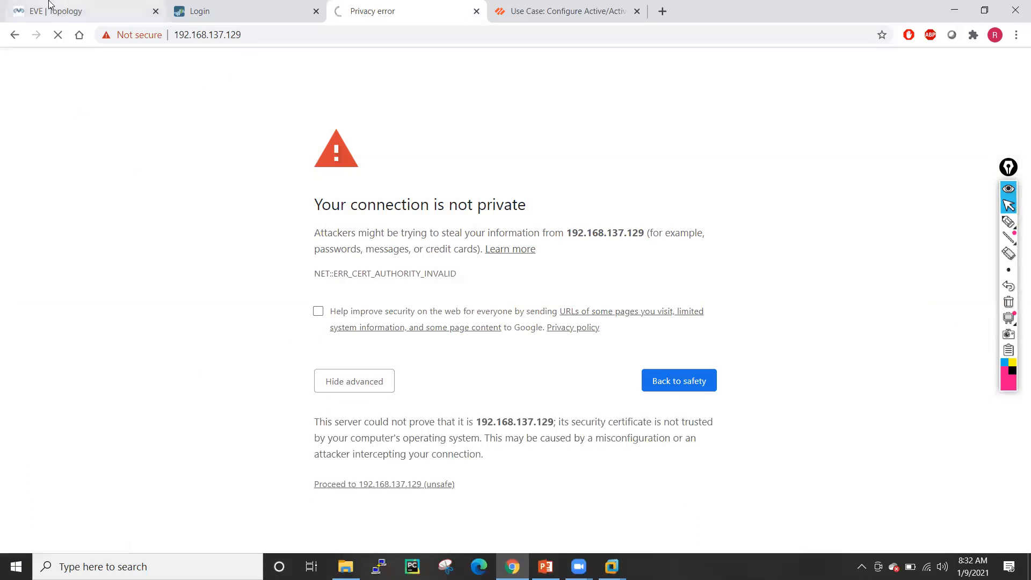
left_click(48, 6)
left_click(427, 173)
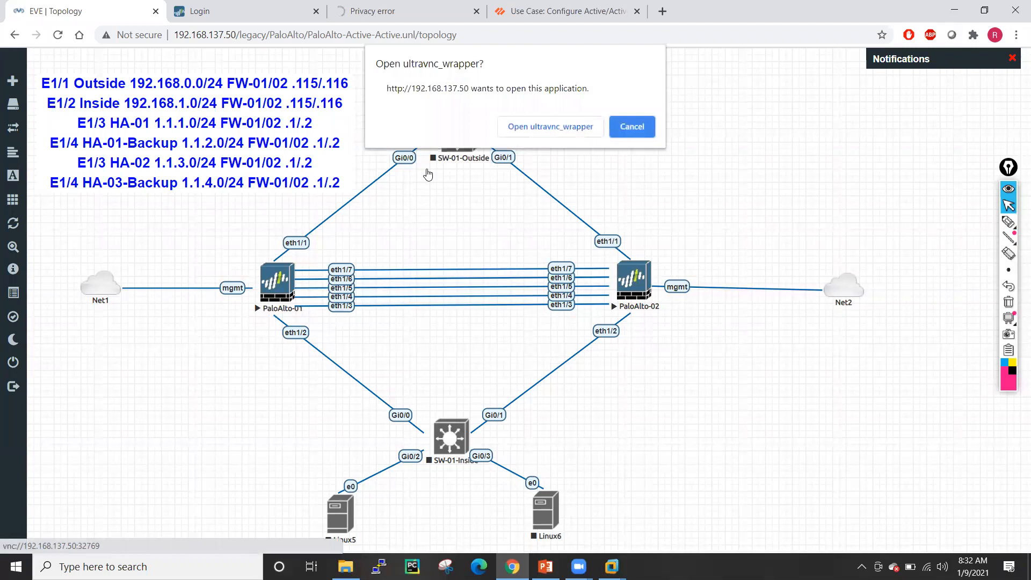
- Launch the PaloAlto-01 and PaloAlto-02 consoles to confirm DHCP addresses .128 and .129, then minimize them
left_click(536, 129)
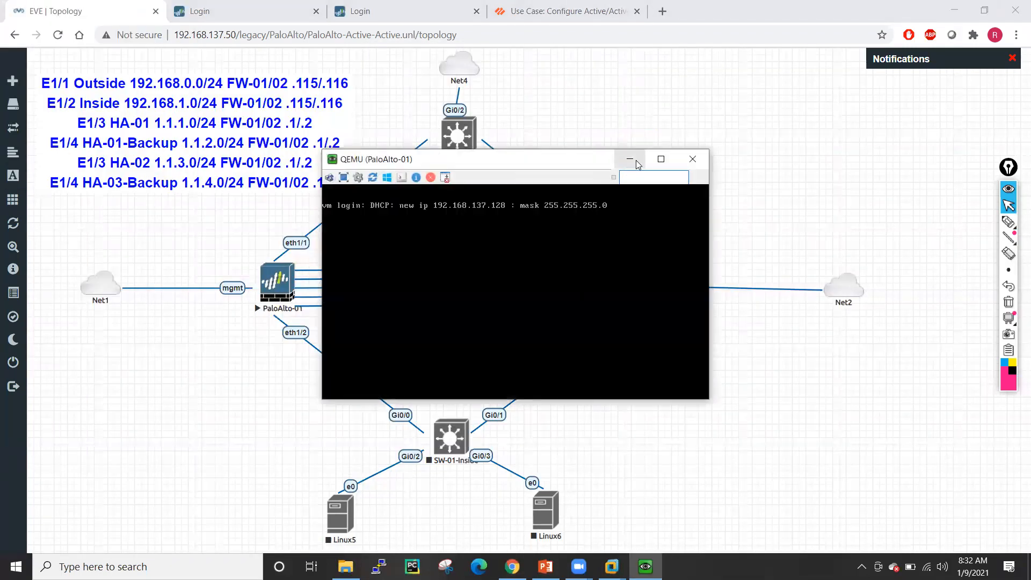
left_click(635, 161)
left_click(633, 279)
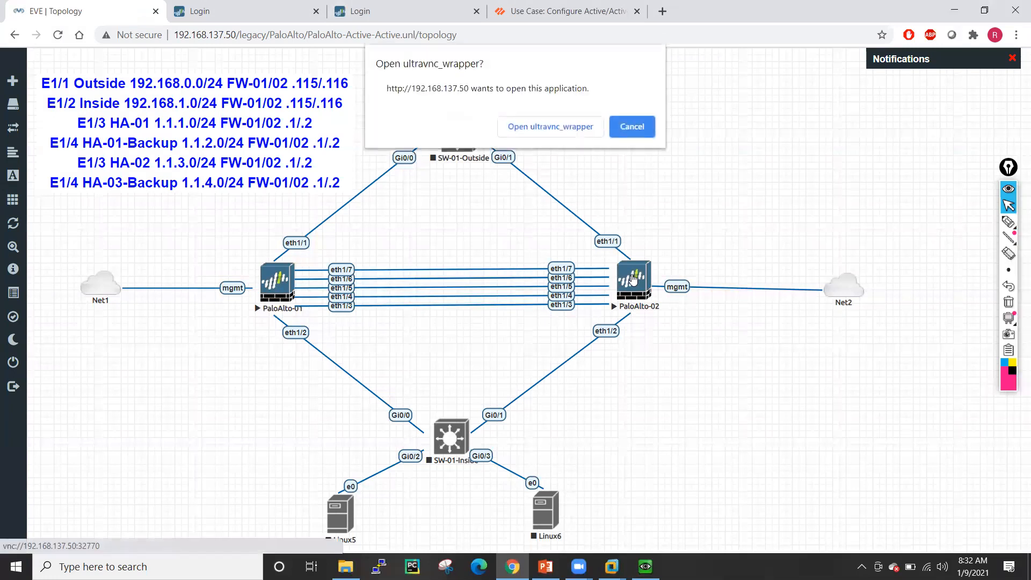
left_click(550, 125)
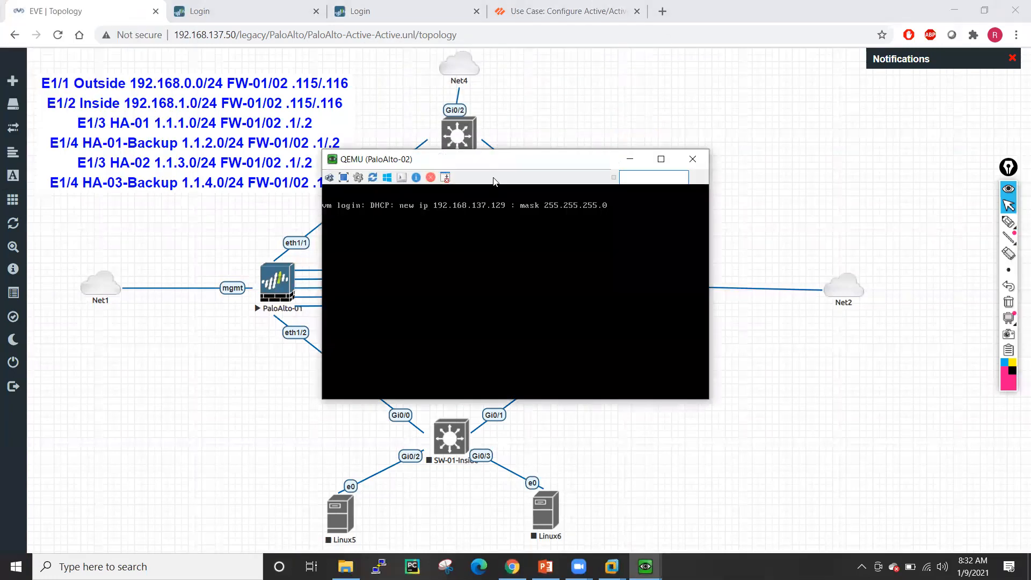
left_click_drag(511, 165, 708, 165)
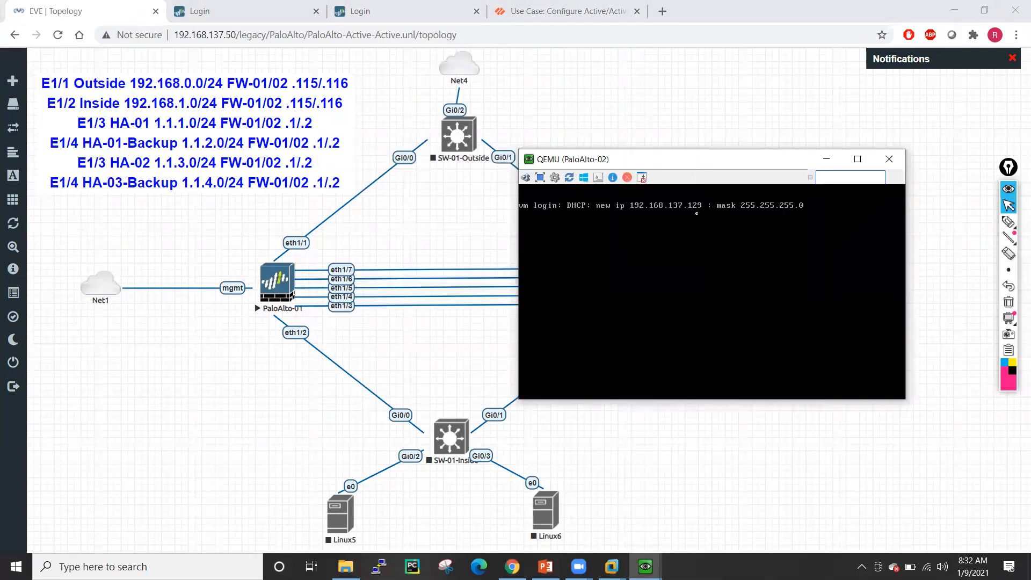
left_click(825, 160)
- Log in to the first firewall at 192.168.137.128 with the administrator credentials
left_click(226, 11)
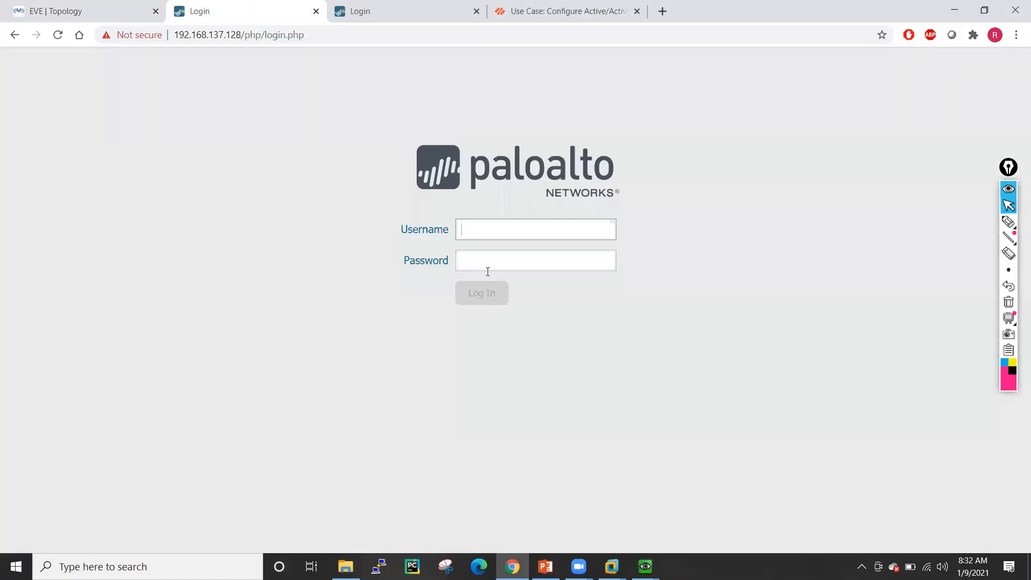
type("admin")
key("Tab")
type("ad")
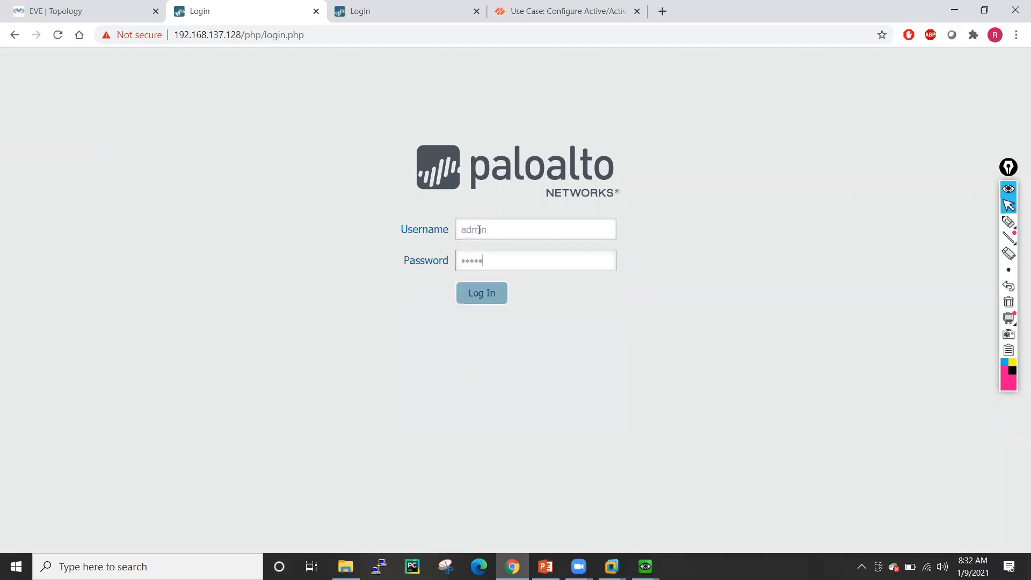
left_click(469, 294)
- Log in to the second firewall at 192.168.137.129 and dismiss the default-credentials warning
left_click(408, 11)
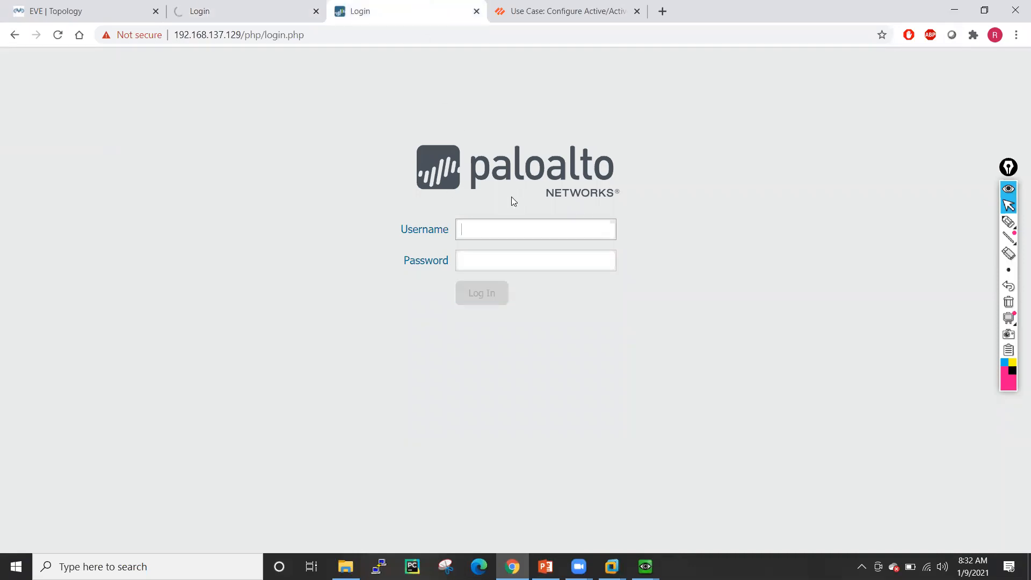
left_click(514, 224)
type("admin")
left_click(511, 254)
type("ad")
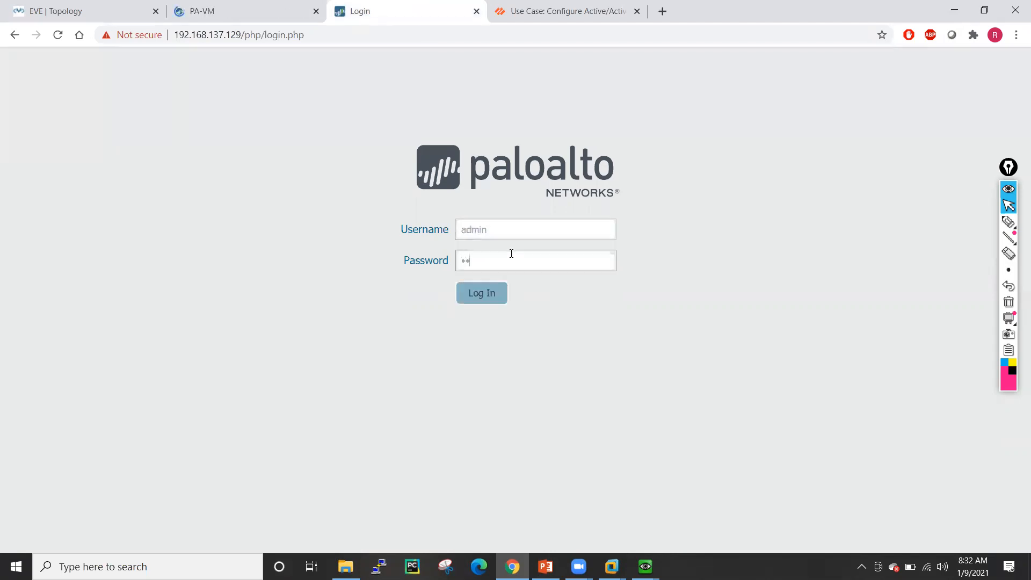
type("min")
key("Return")
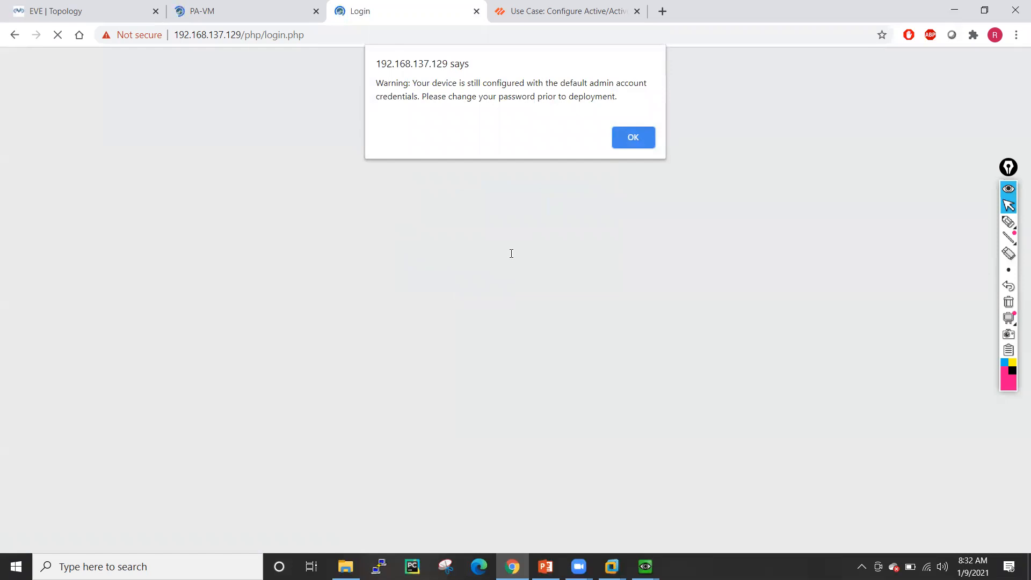
left_click(629, 137)
- Close the Welcome message on both firewall dashboards and return to the lab topology
left_click(203, 4)
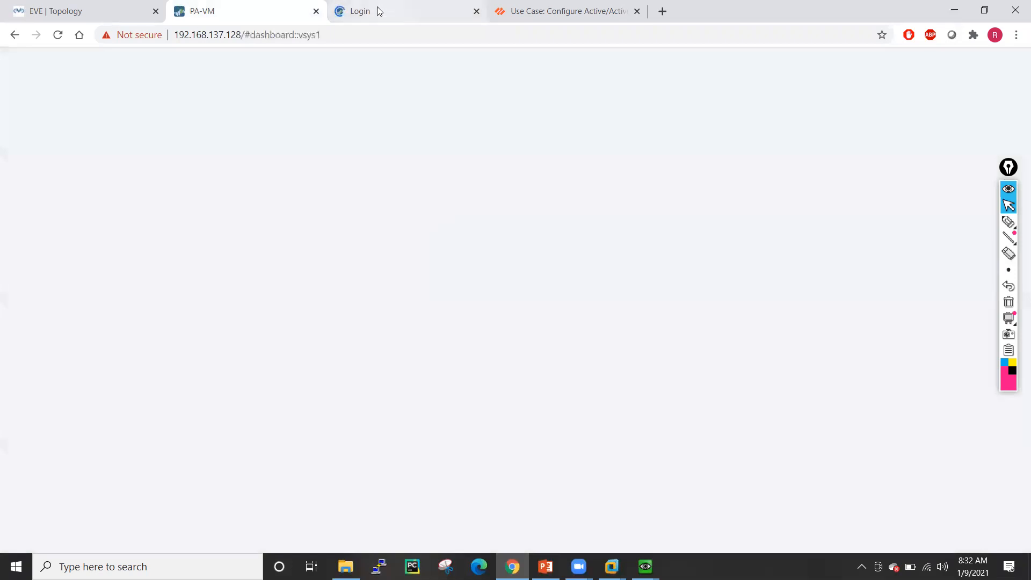
left_click(375, 11)
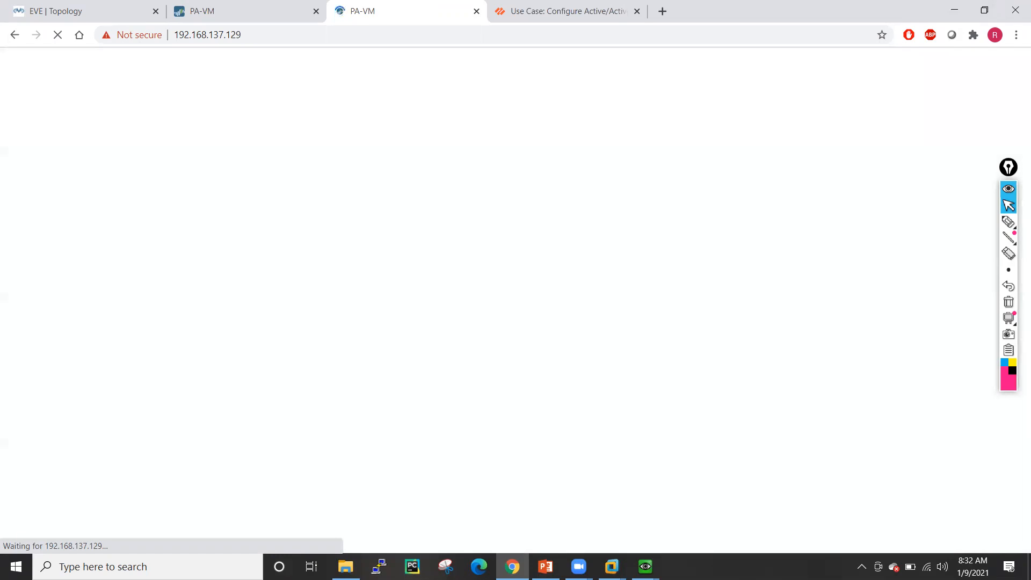
left_click(262, 8)
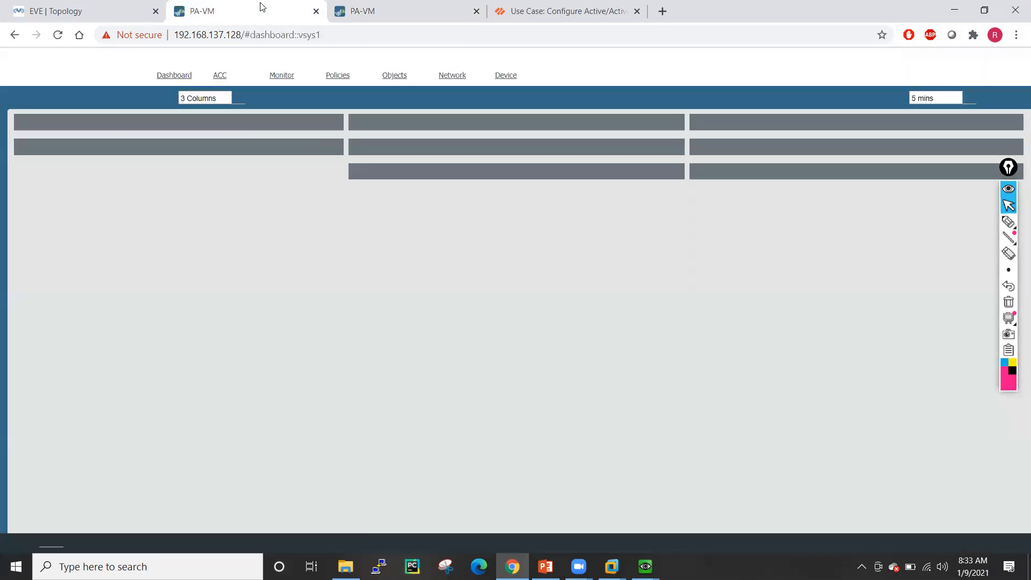
left_click(379, 6)
left_click(216, 7)
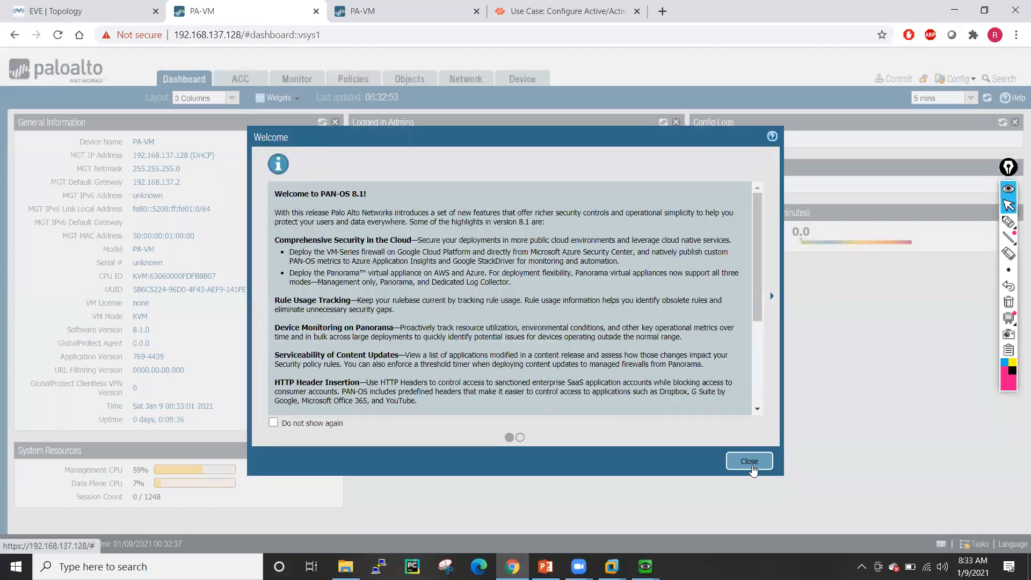
left_click(749, 463)
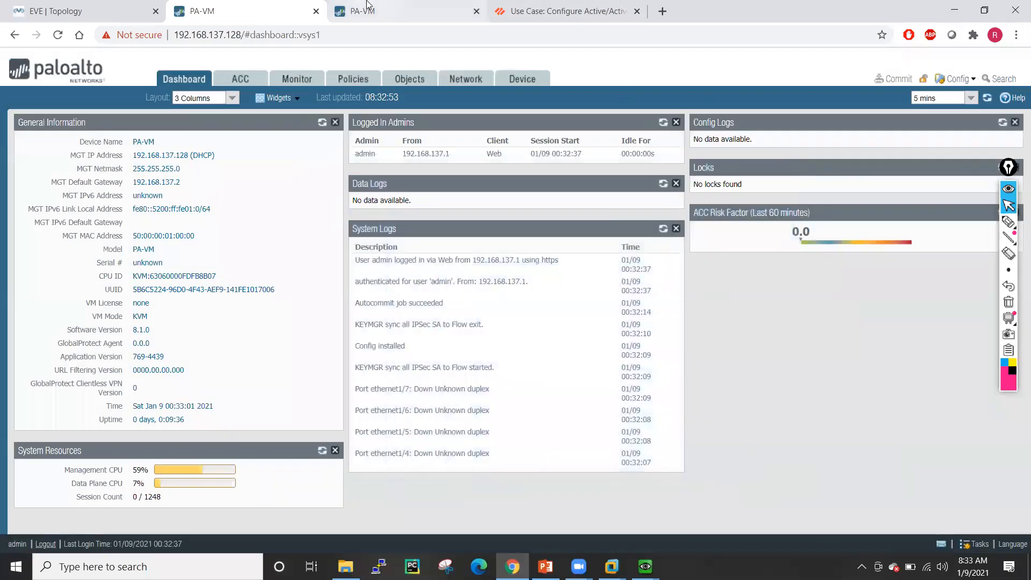
left_click(367, 7)
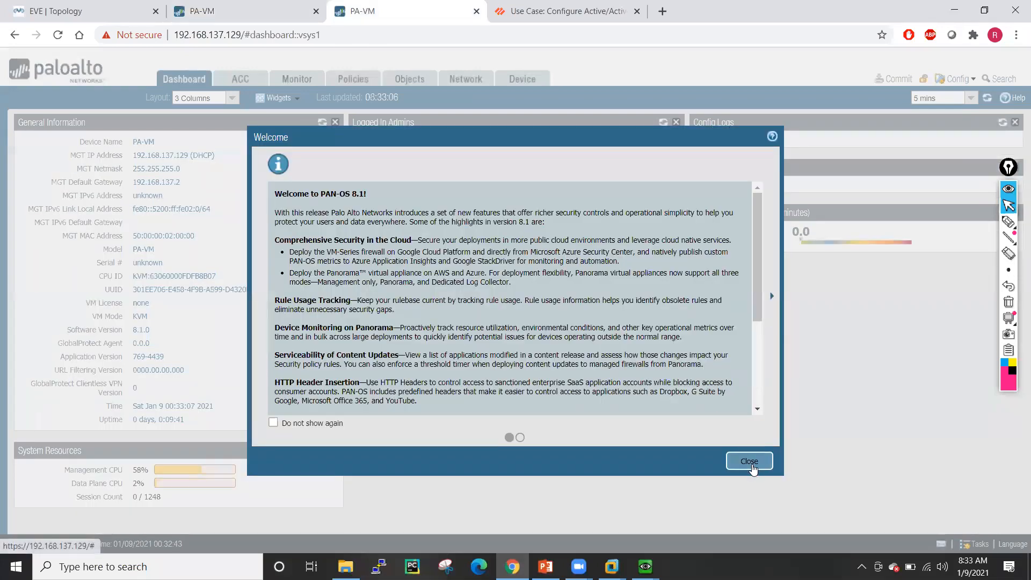
left_click(749, 463)
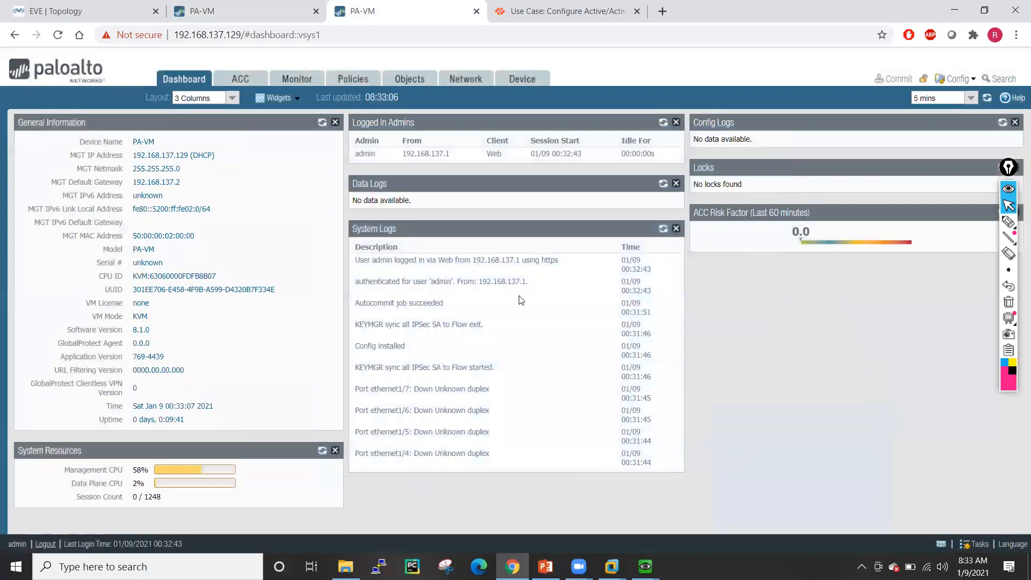
left_click(58, 7)
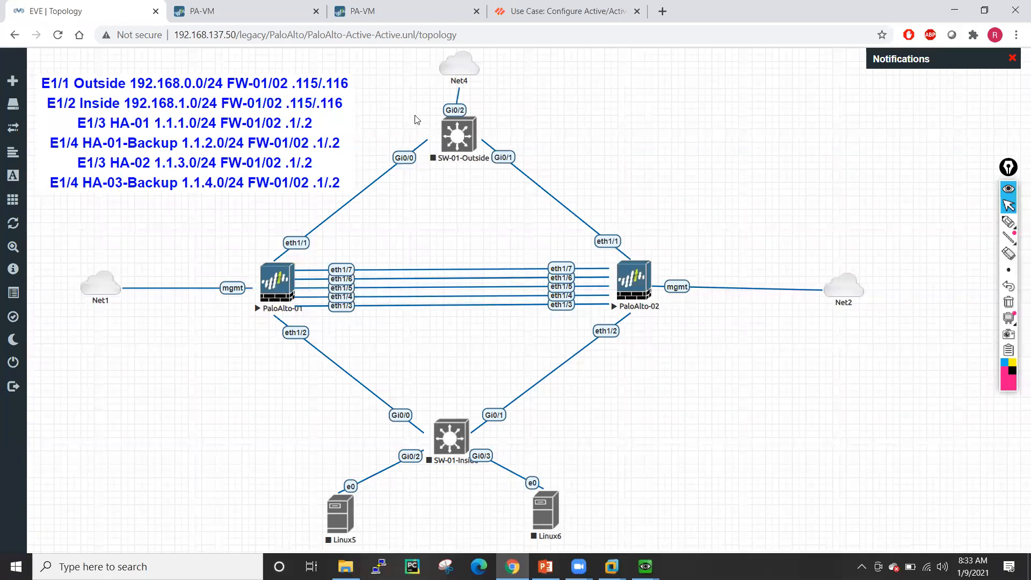
- Set the first firewall's hostname to FW-01 with its domain, then edit the Management interface
left_click(294, 6)
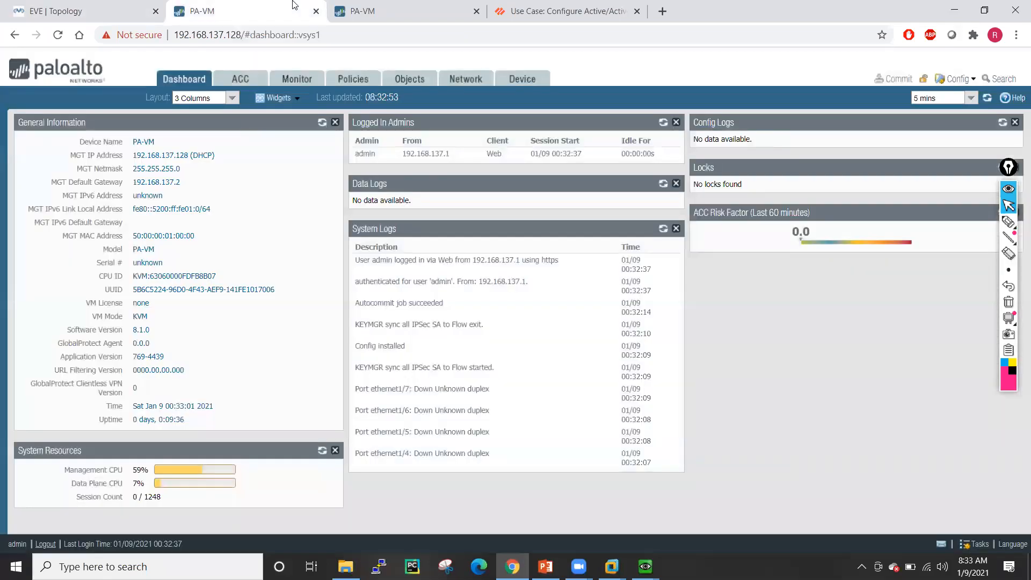
left_click(522, 79)
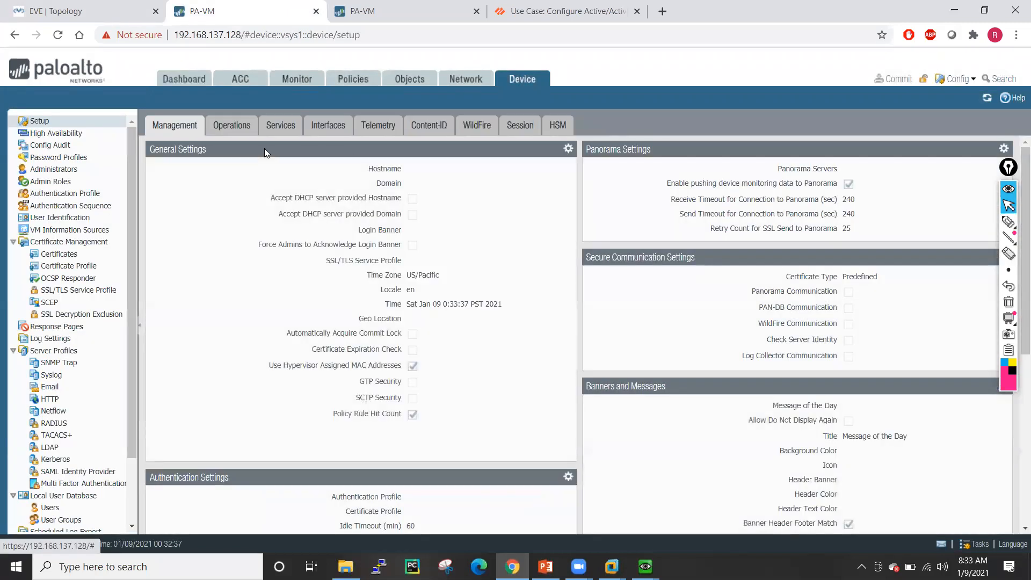
left_click(568, 149)
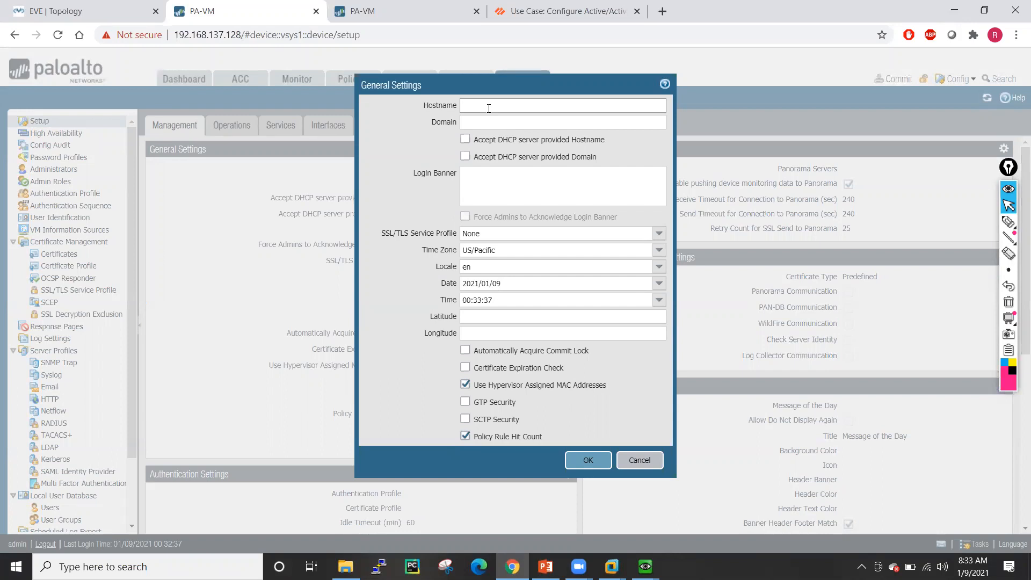
type("FW-01")
left_click(482, 124)
type("hemendra.net")
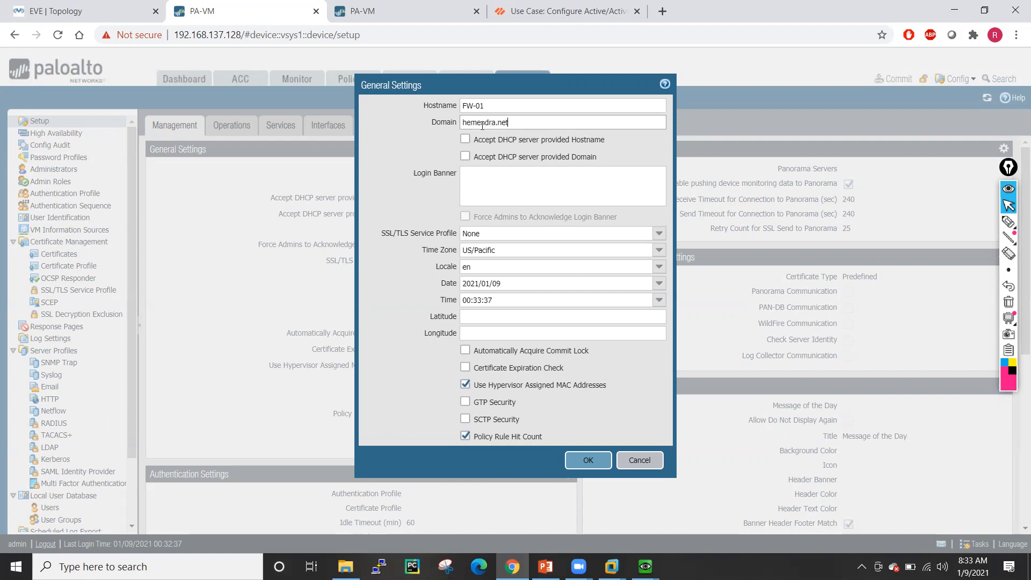
left_click(588, 460)
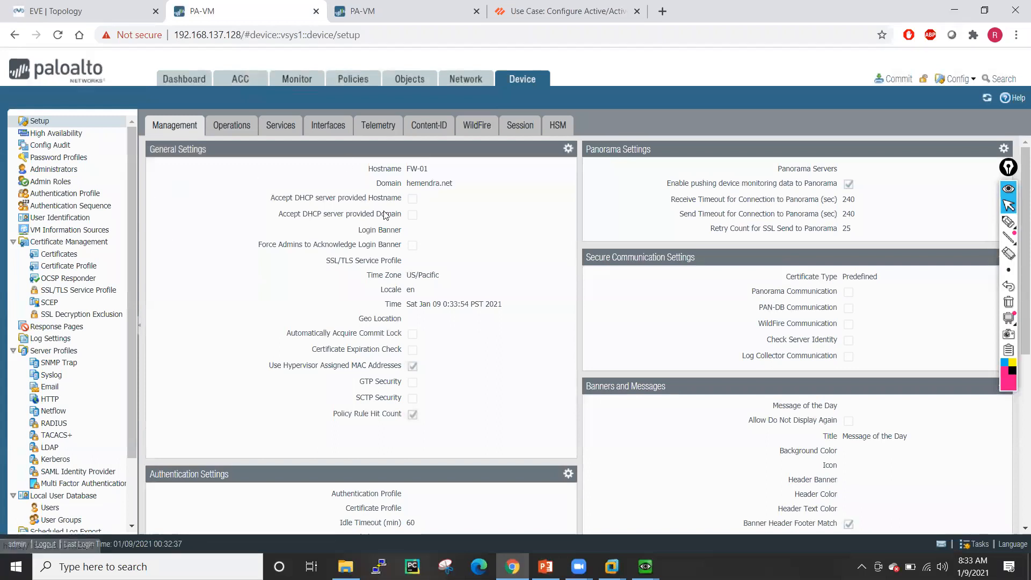
left_click(328, 125)
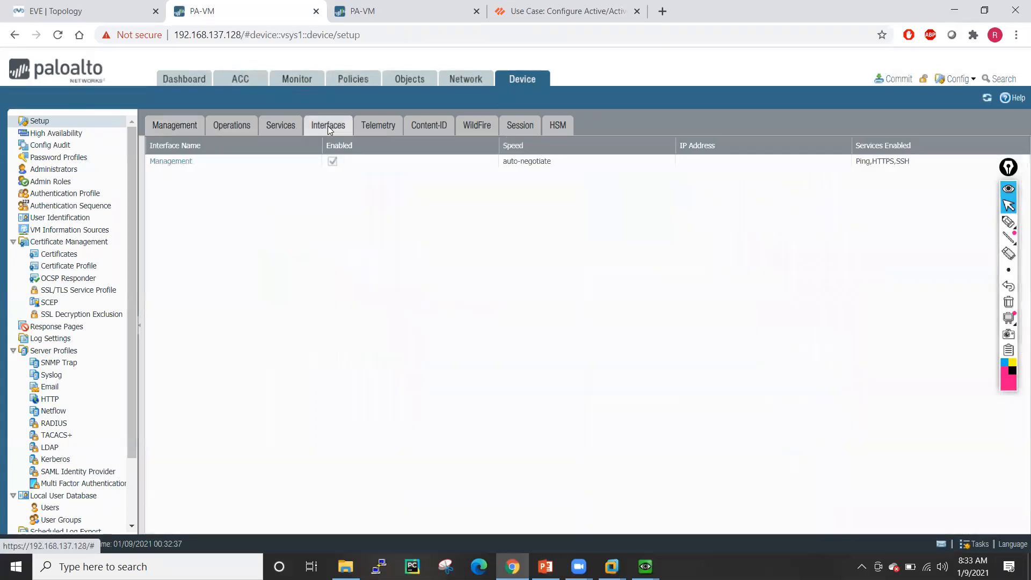
left_click(176, 163)
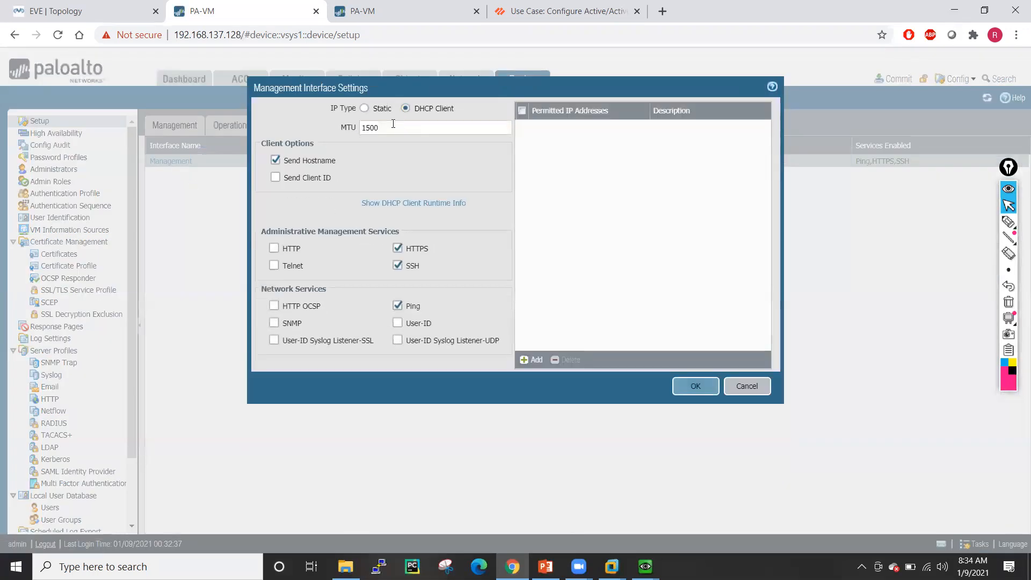
- Make FW-01's management address static: 192.168.137.115, netmask 255.255.255.0, gateway 192.168.137.2
left_click(364, 109)
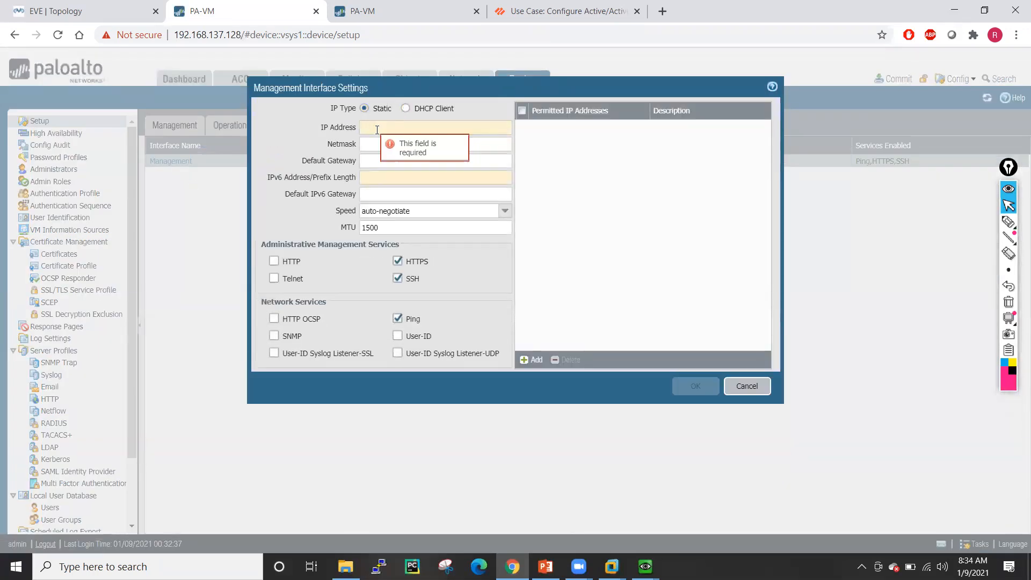
left_click(377, 129)
type("192.168.137.1")
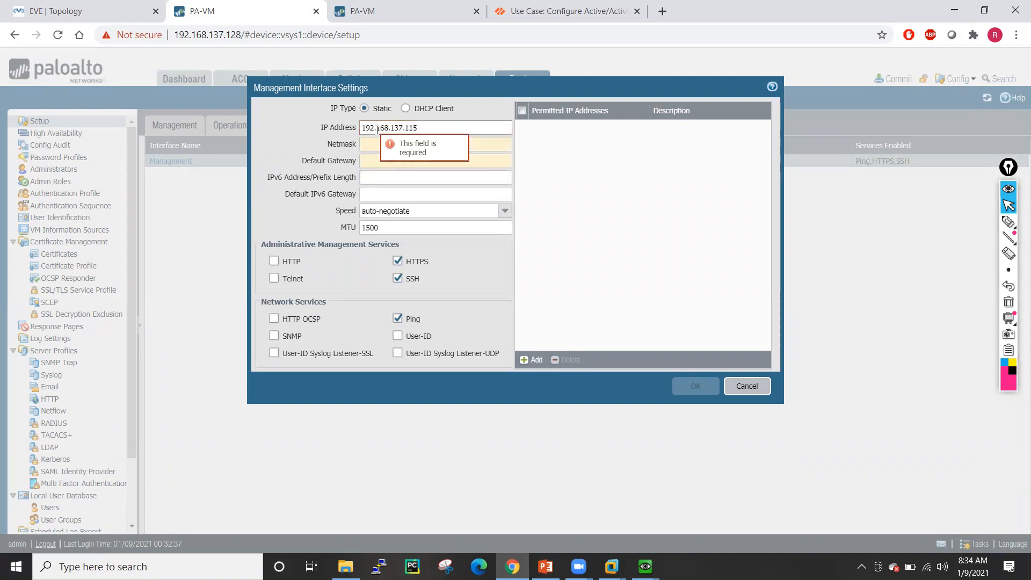
type("15")
left_click(374, 143)
type("255.255.255.0")
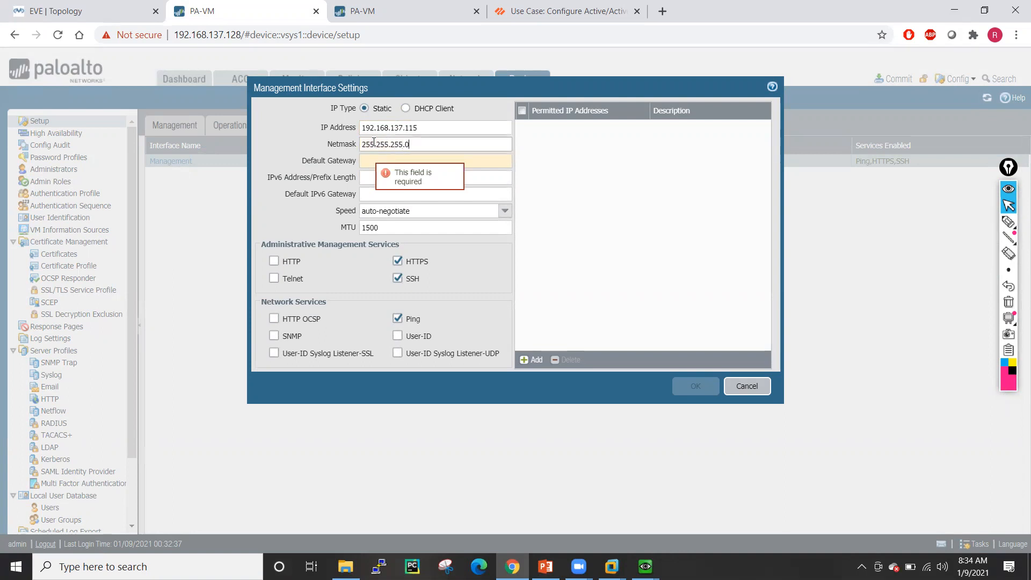
left_click(371, 158)
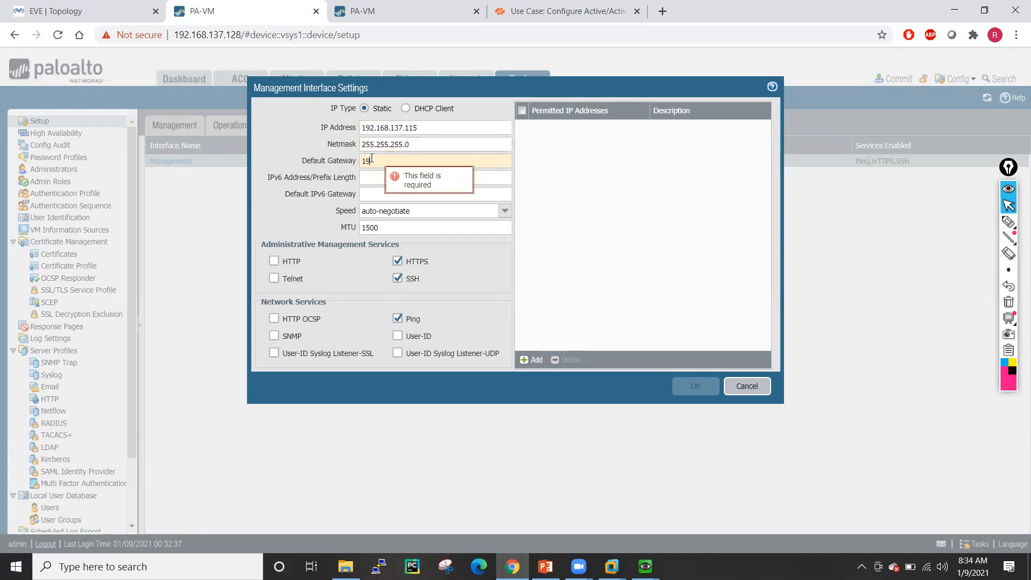
type("192.168.137.2")
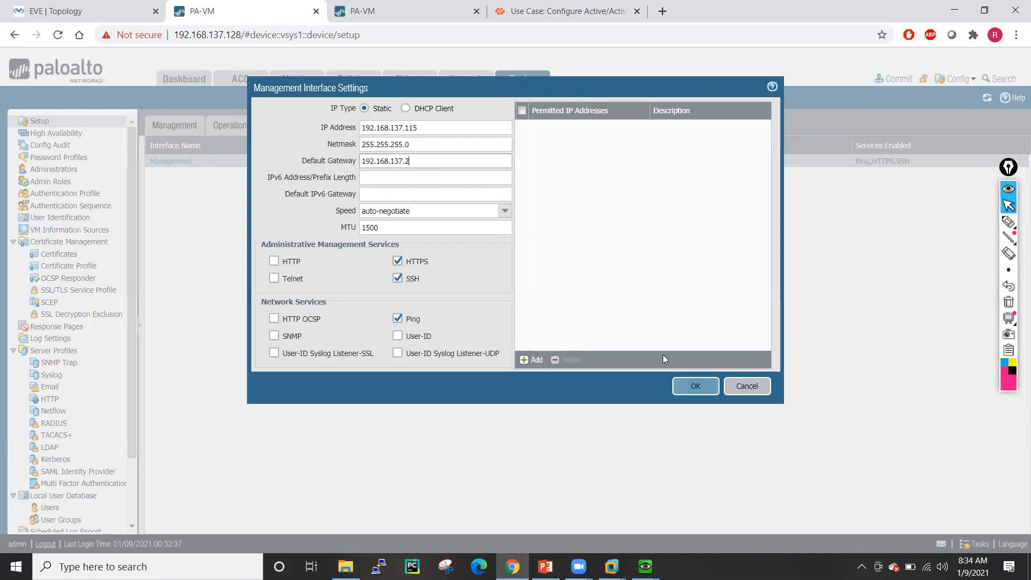
left_click(696, 386)
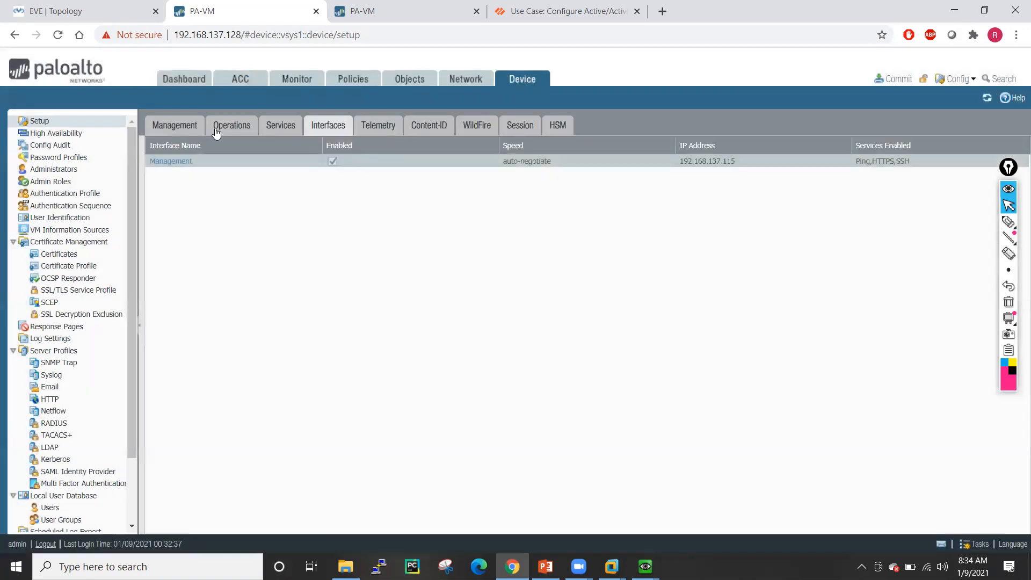
- Commit FW-01's configuration changes
left_click(168, 126)
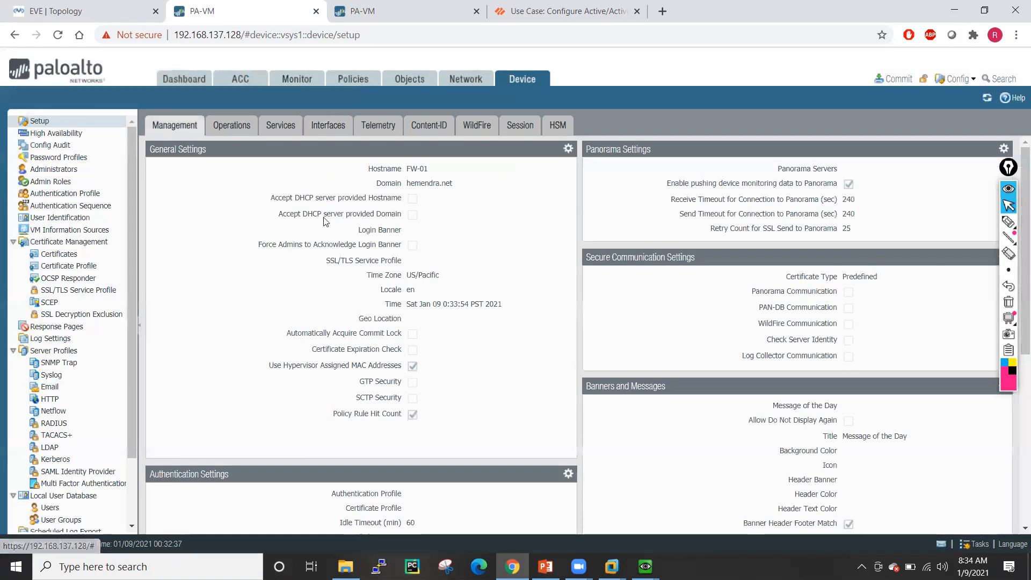
left_click(894, 79)
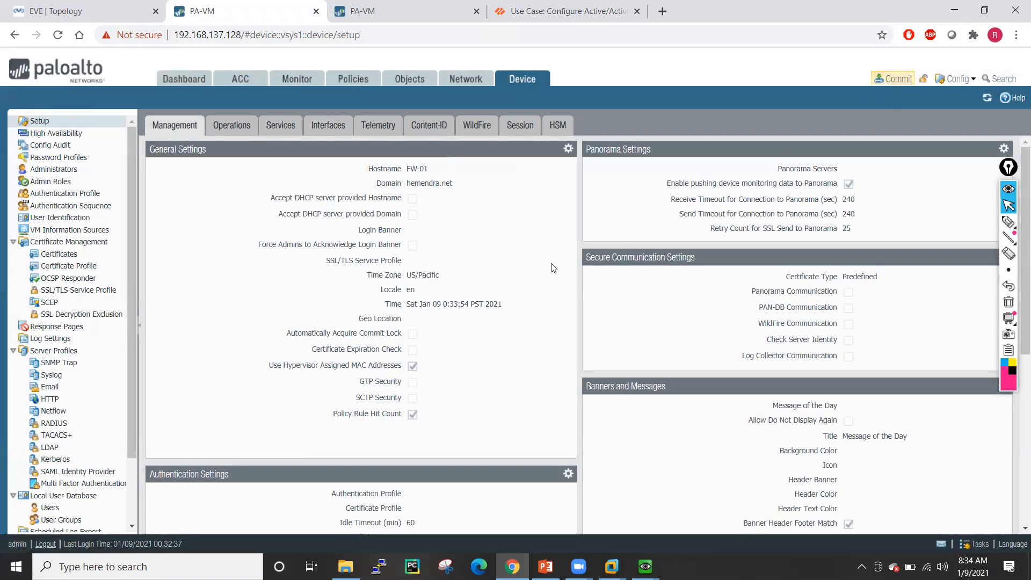
left_click(638, 453)
- Set the second firewall's hostname to FW02 with its domain name, then view its interfaces
left_click(408, 11)
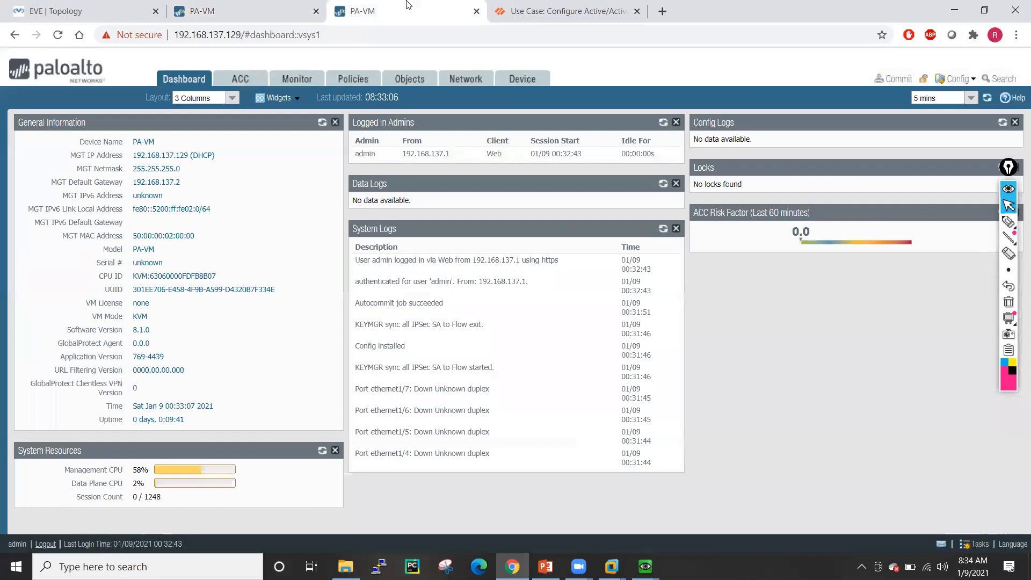
left_click(532, 82)
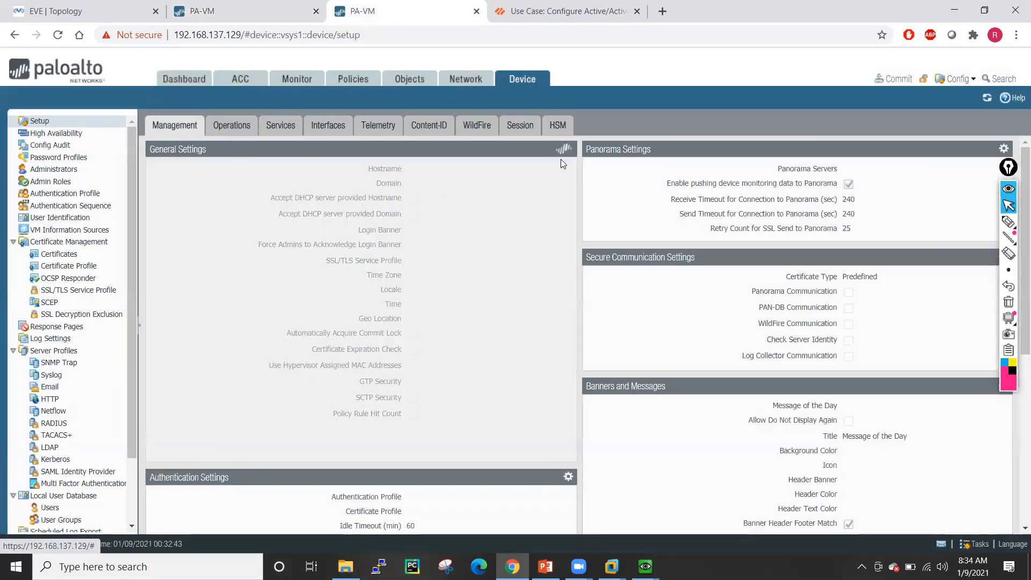
left_click(567, 150)
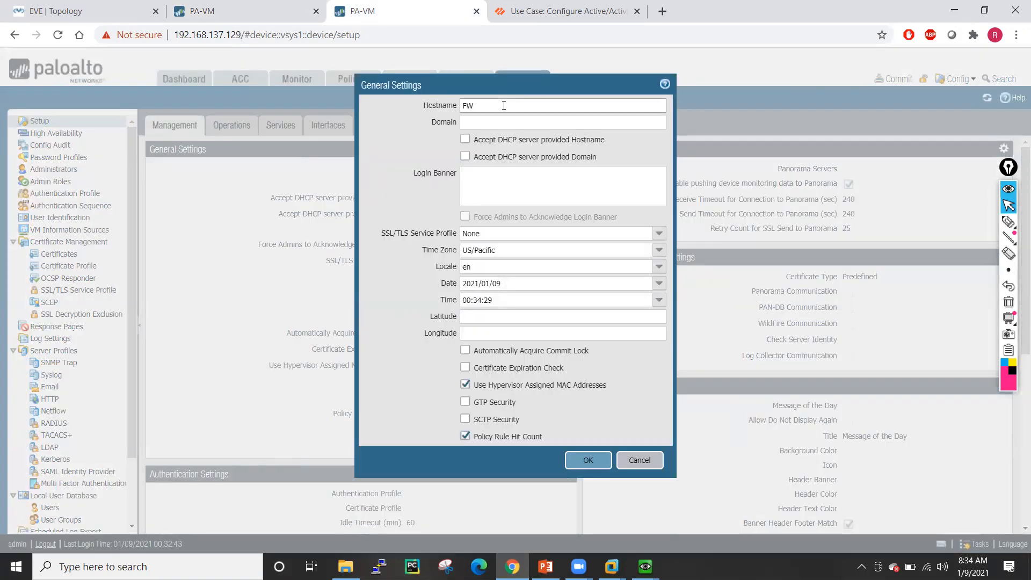
left_click(499, 124)
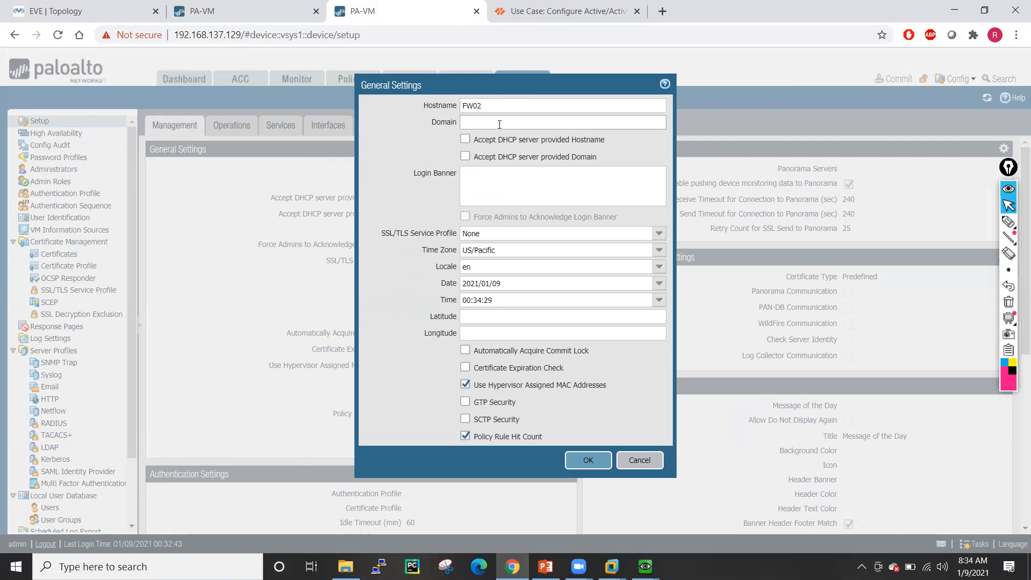
type("hemendra.me")
left_click(587, 461)
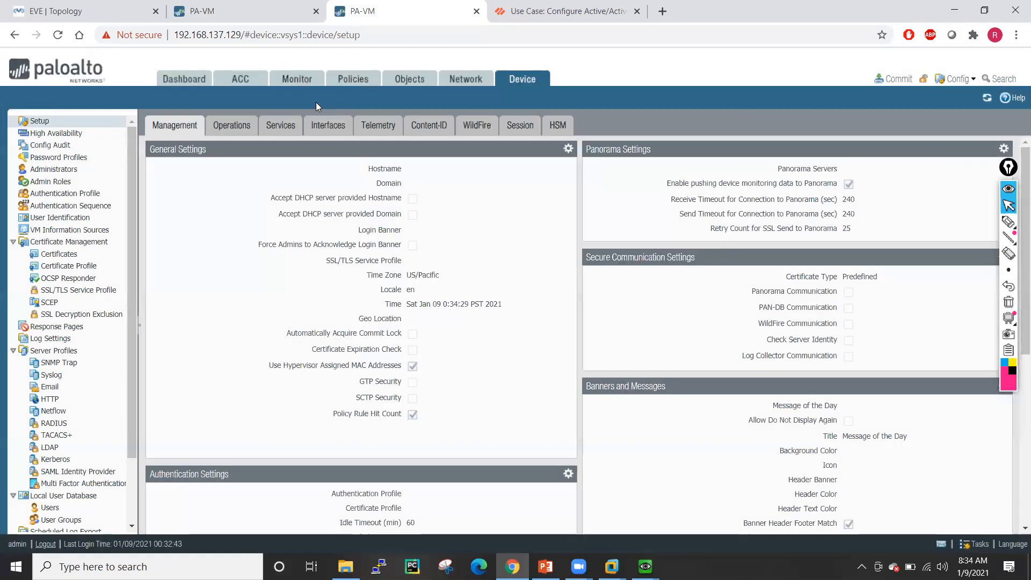
left_click(325, 127)
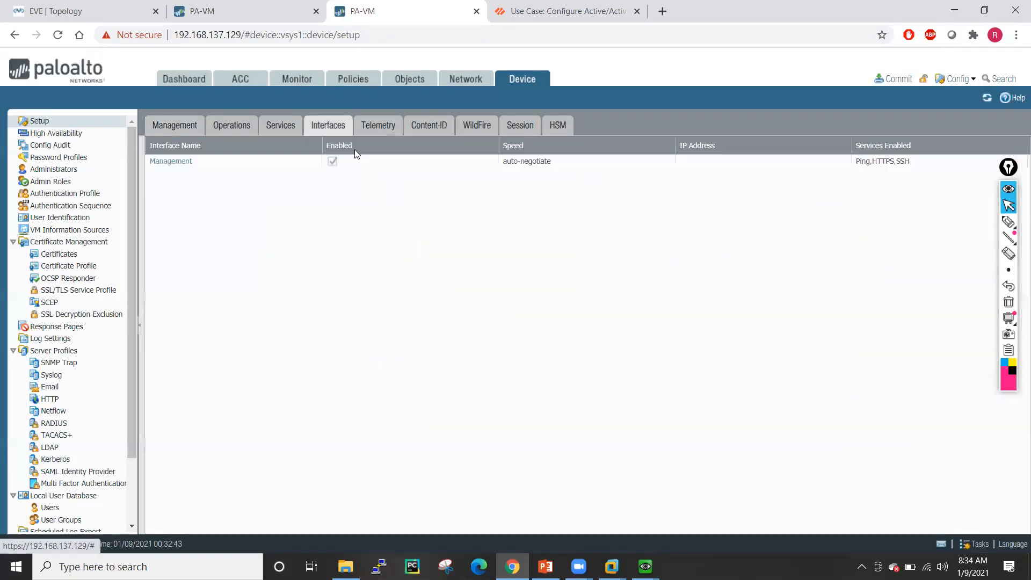
- Make the second firewall's management address static 192.168.137.116, netmask 255.255.255.0, gateway 192.168.137.2
left_click(172, 161)
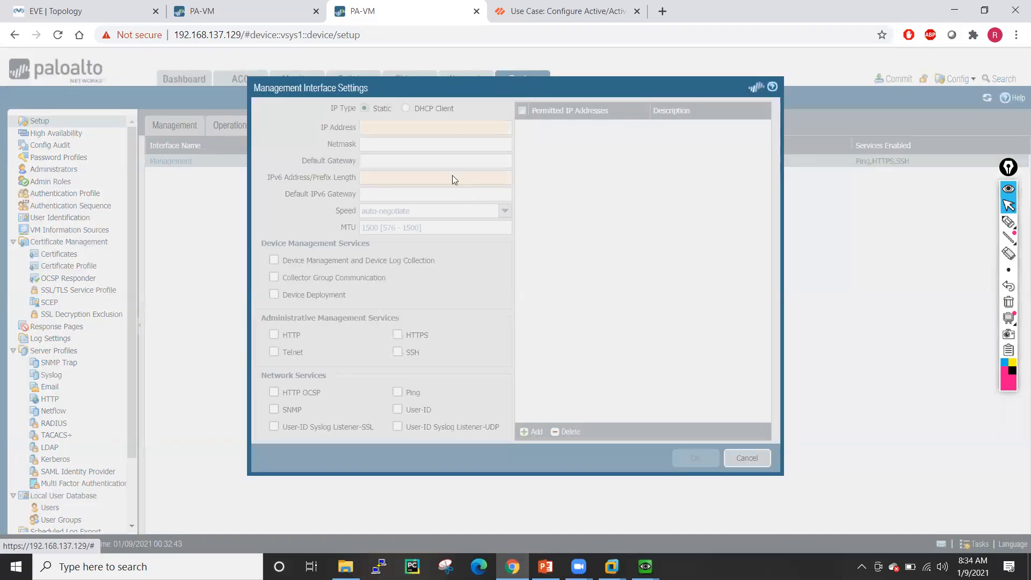
left_click(365, 108)
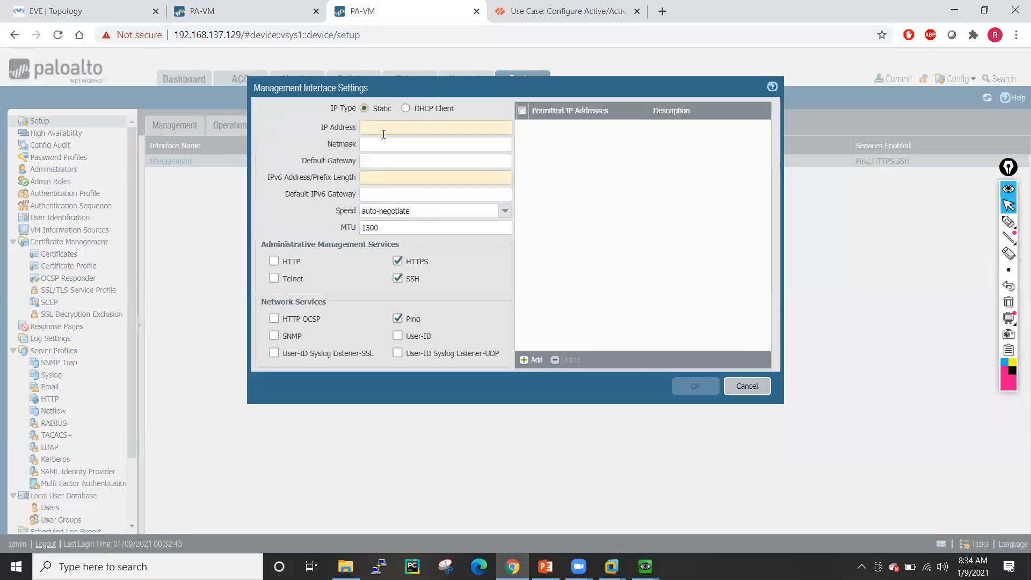
left_click(383, 131)
type("192.168.137.116")
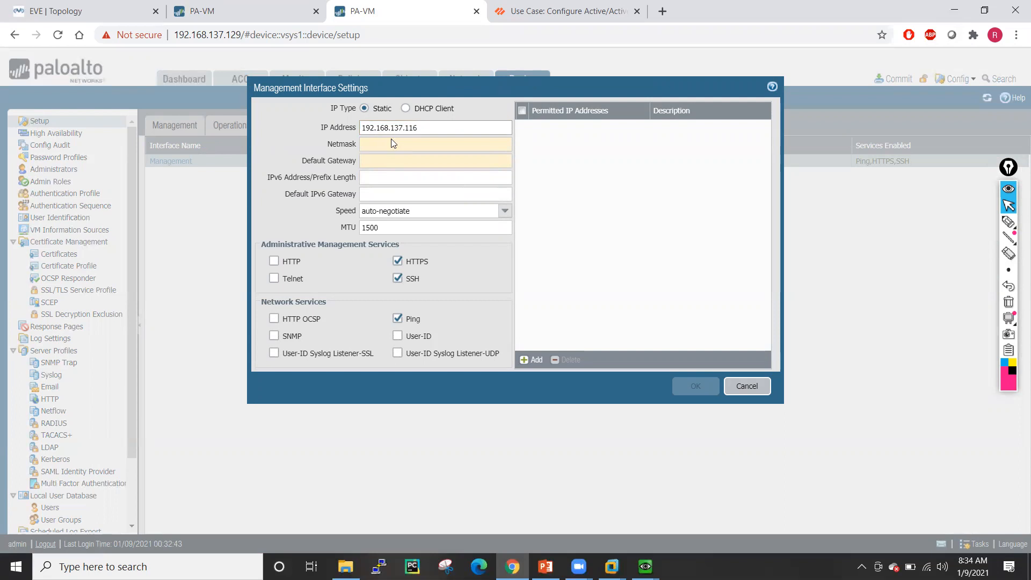
left_click(394, 146)
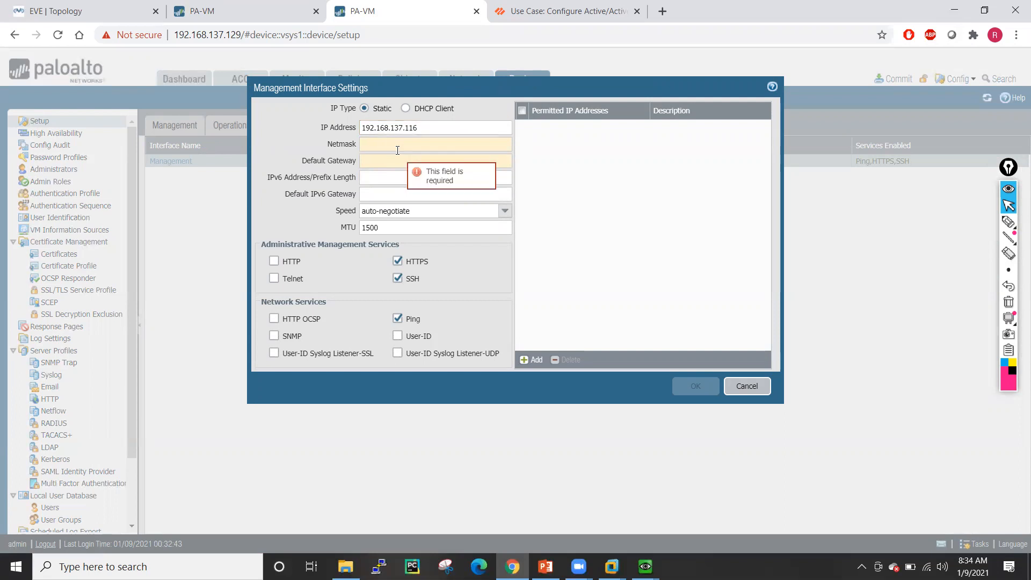
type("255.25.")
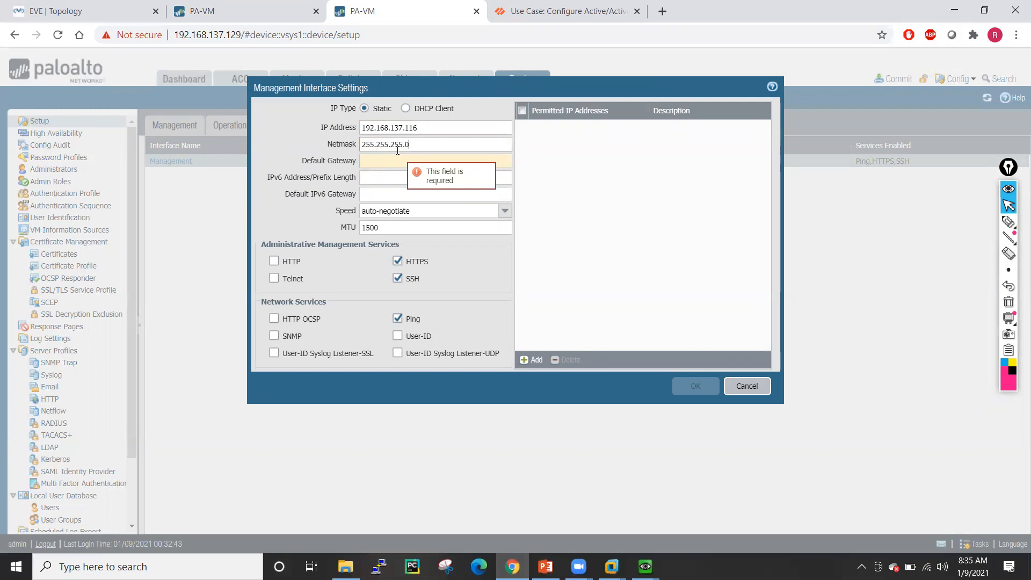
left_click(397, 155)
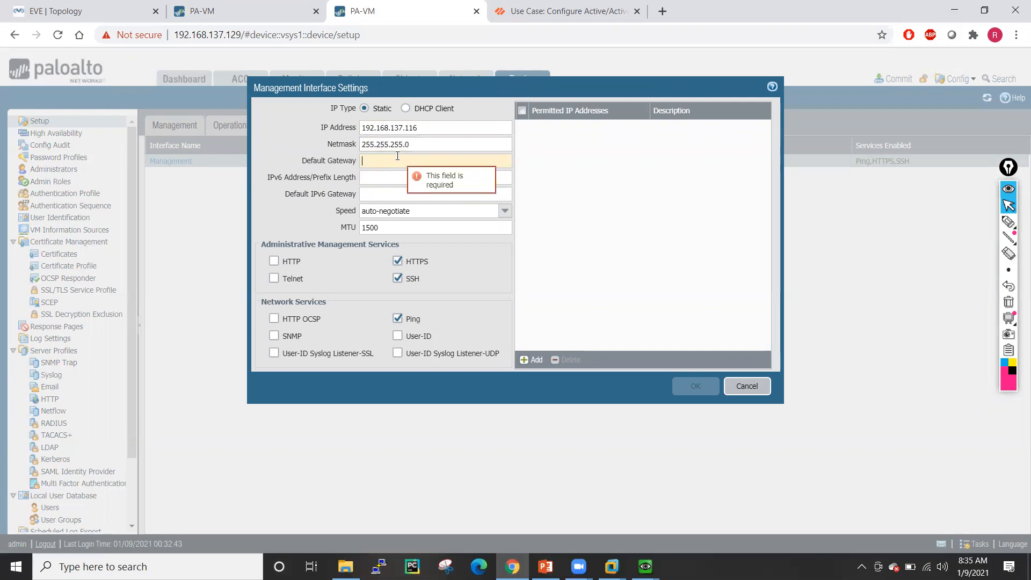
type("192.168")
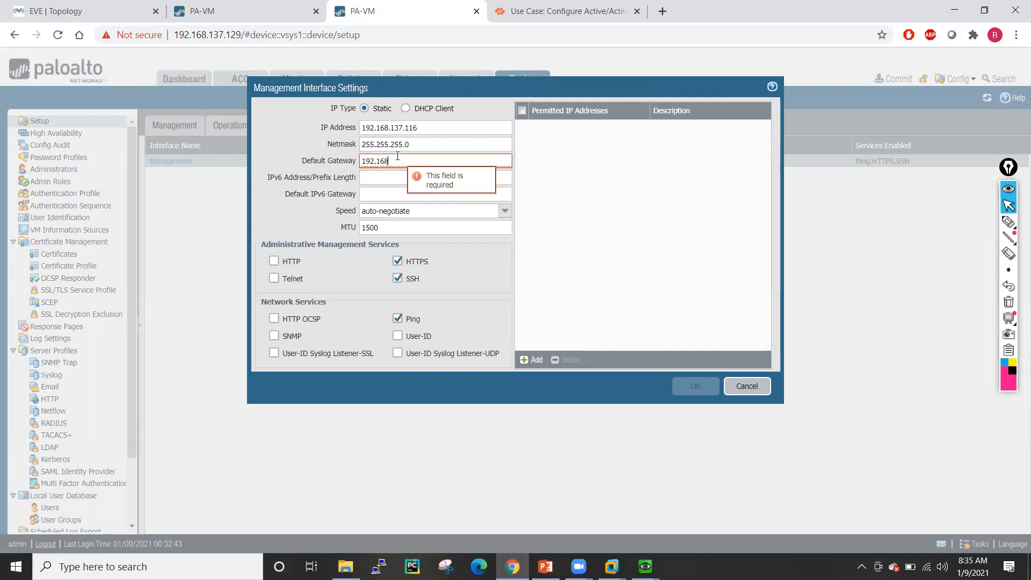
type(".137.2")
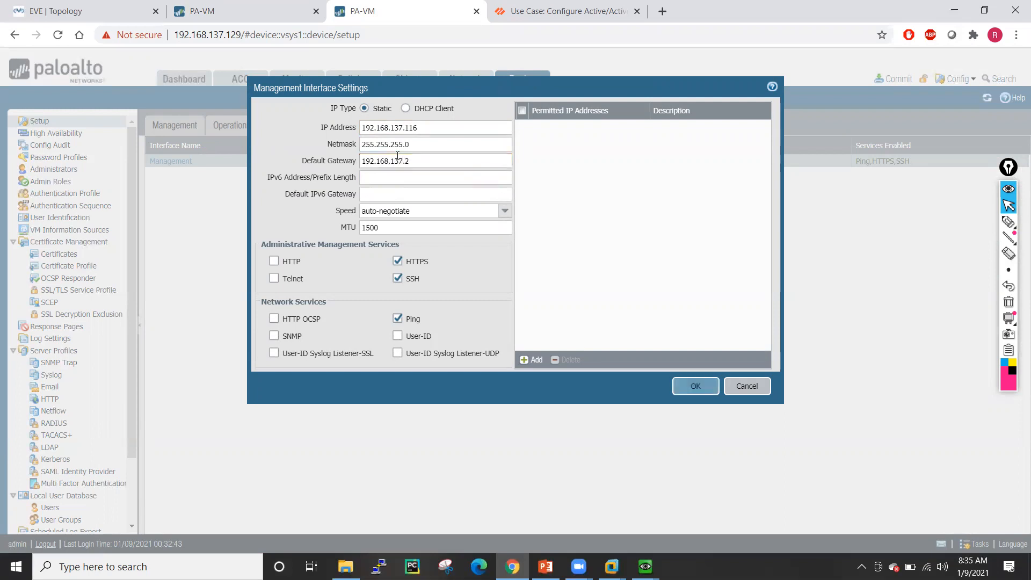
left_click(693, 386)
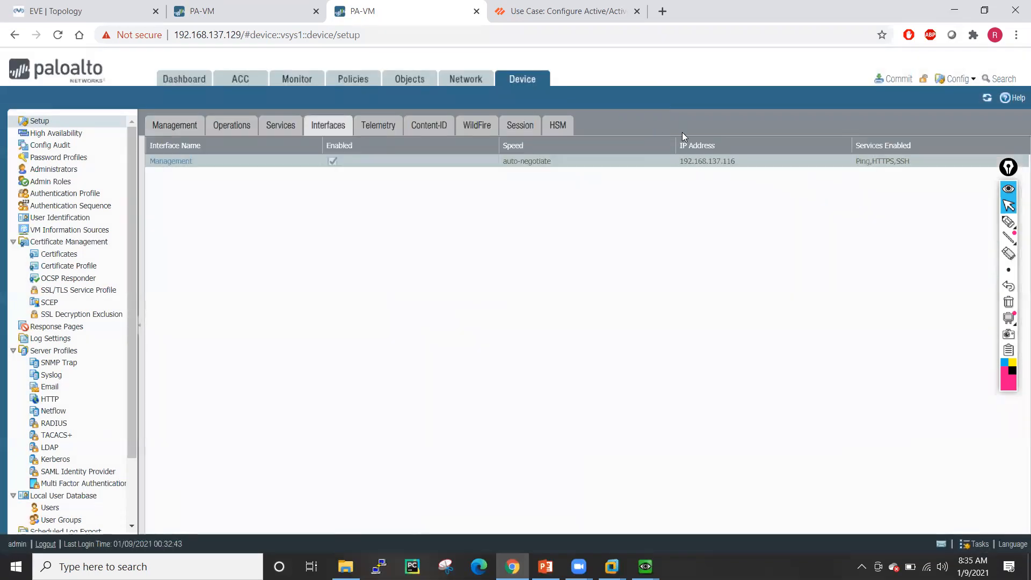
- Commit the second firewall's configuration and close the Commit Status window on FW-01's tab
left_click(894, 79)
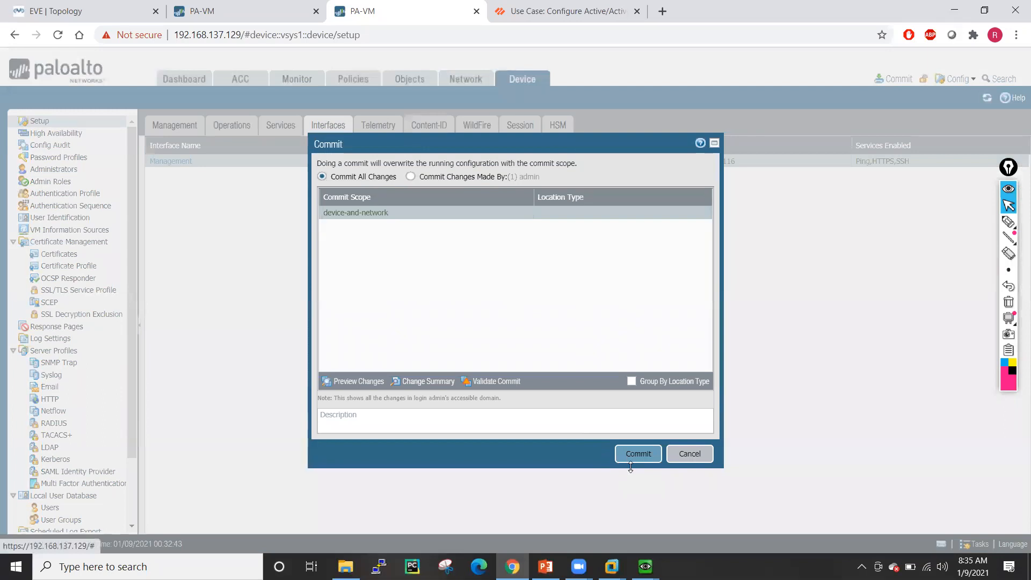
left_click(637, 453)
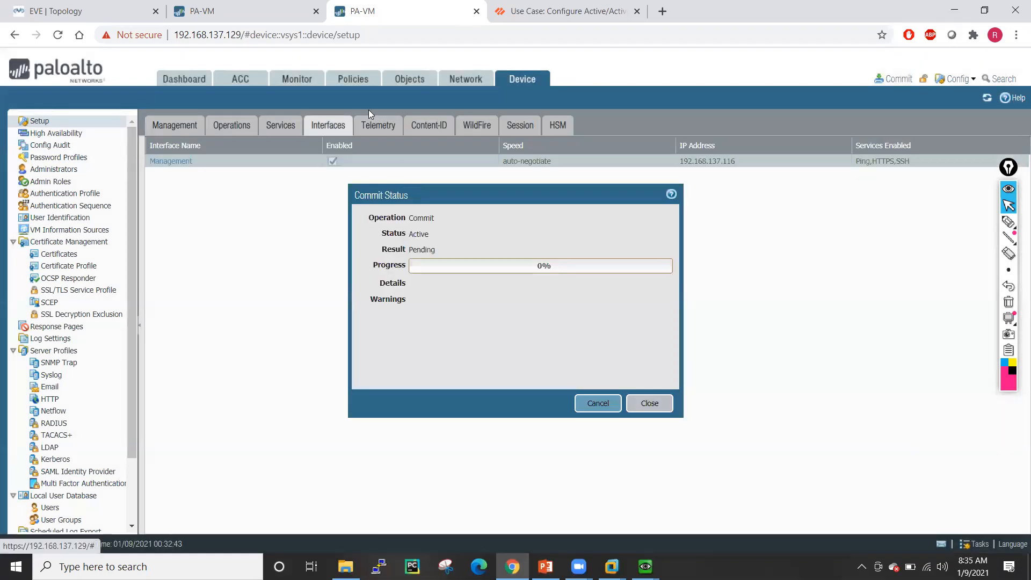
left_click(255, 7)
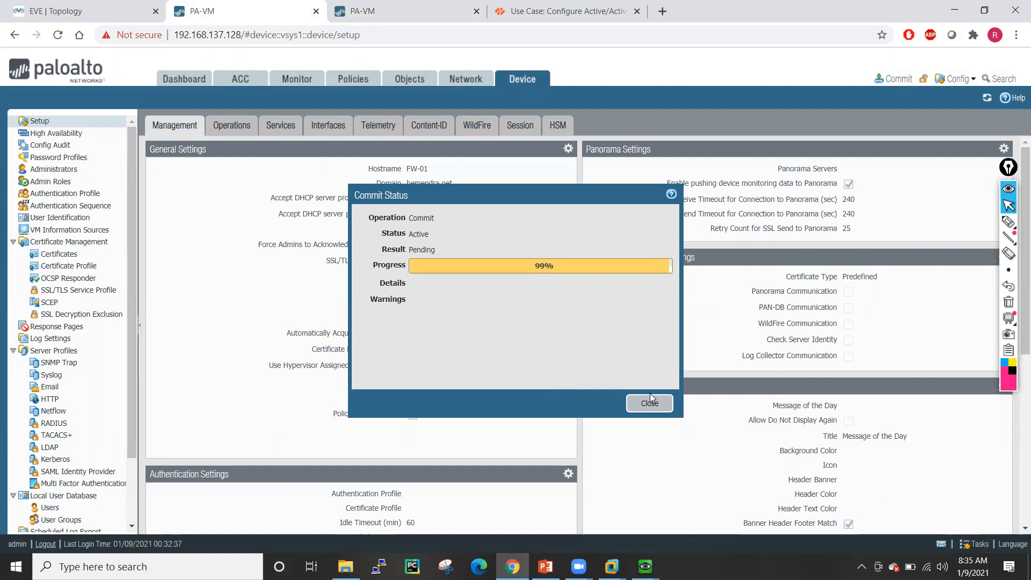
left_click(360, 11)
left_click(269, 8)
left_click(652, 402)
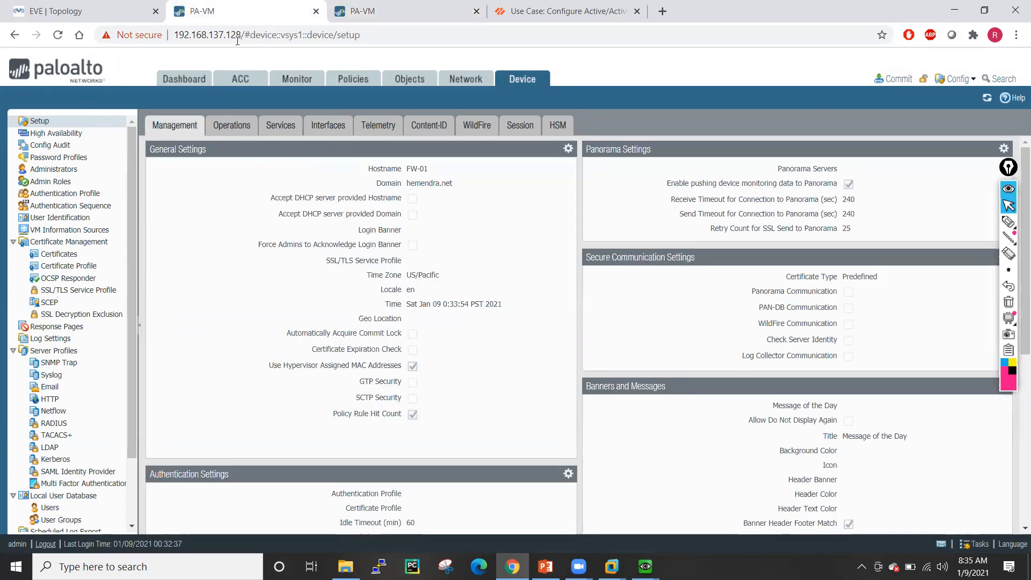
left_click_drag(231, 35, 408, 36)
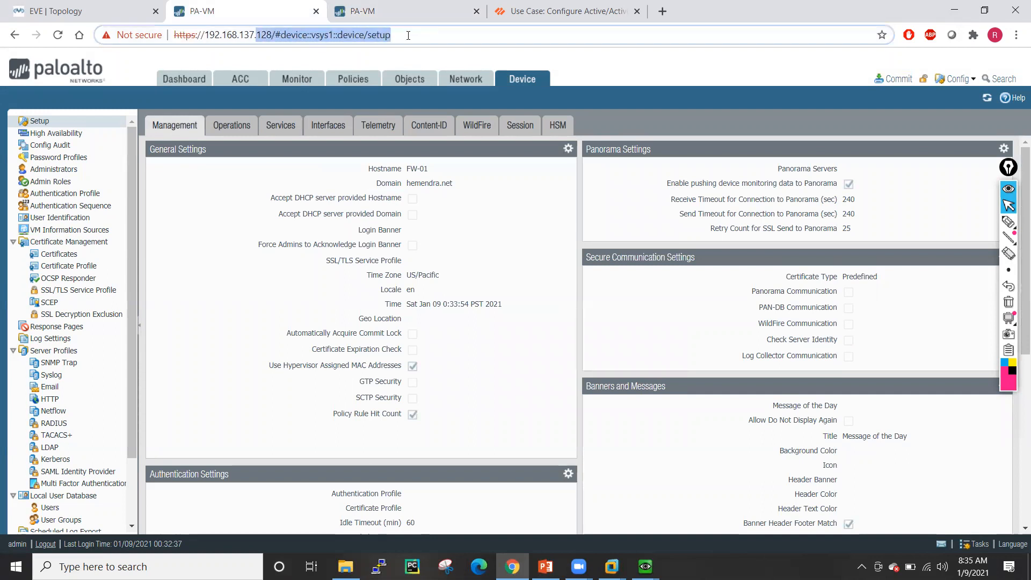
- Load FW-01 at its new address 192.168.137.115, bypassing the certificate warning
type("115")
key("Return")
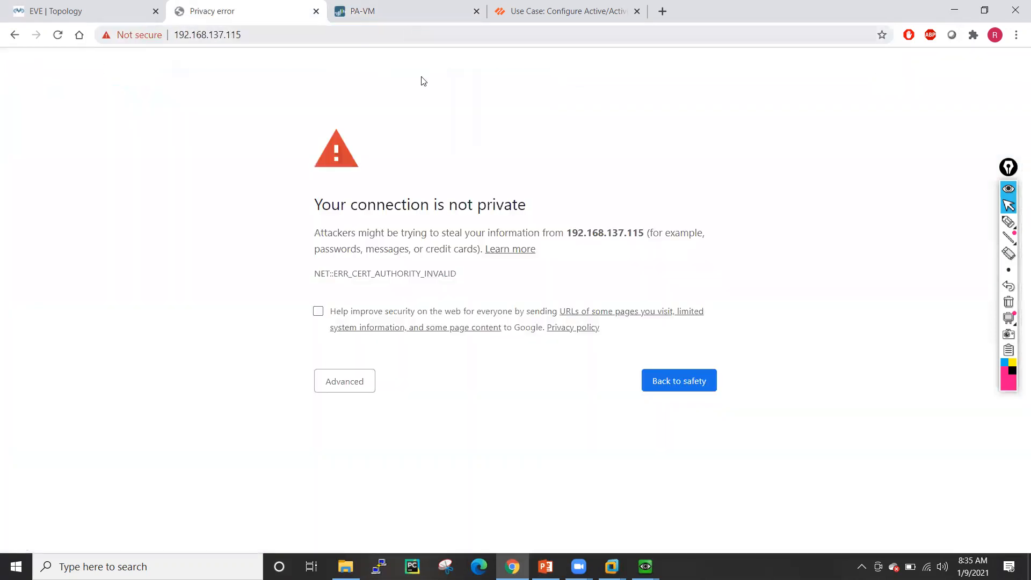
left_click(337, 394)
left_click(406, 483)
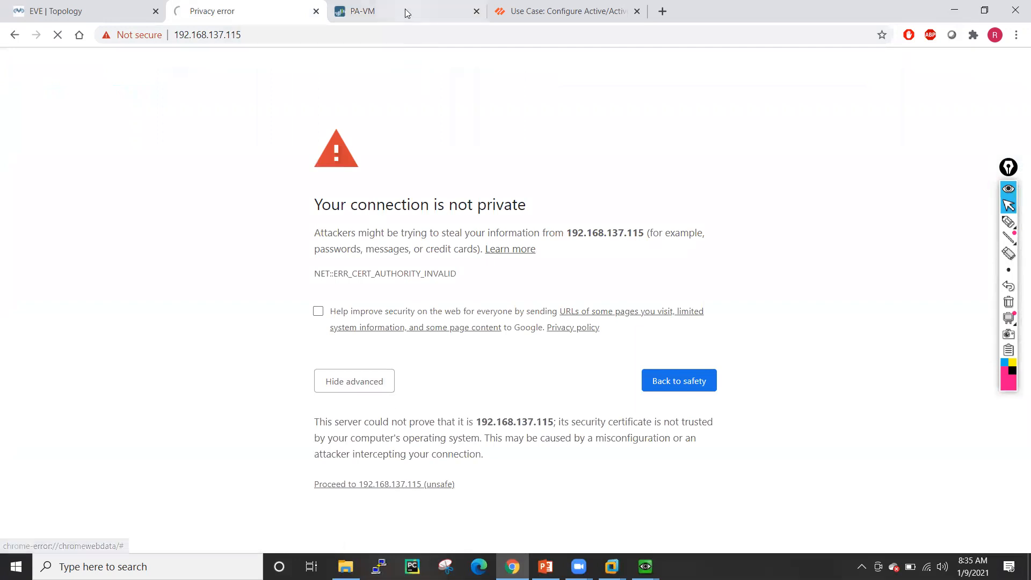
left_click(405, 9)
left_click(223, 7)
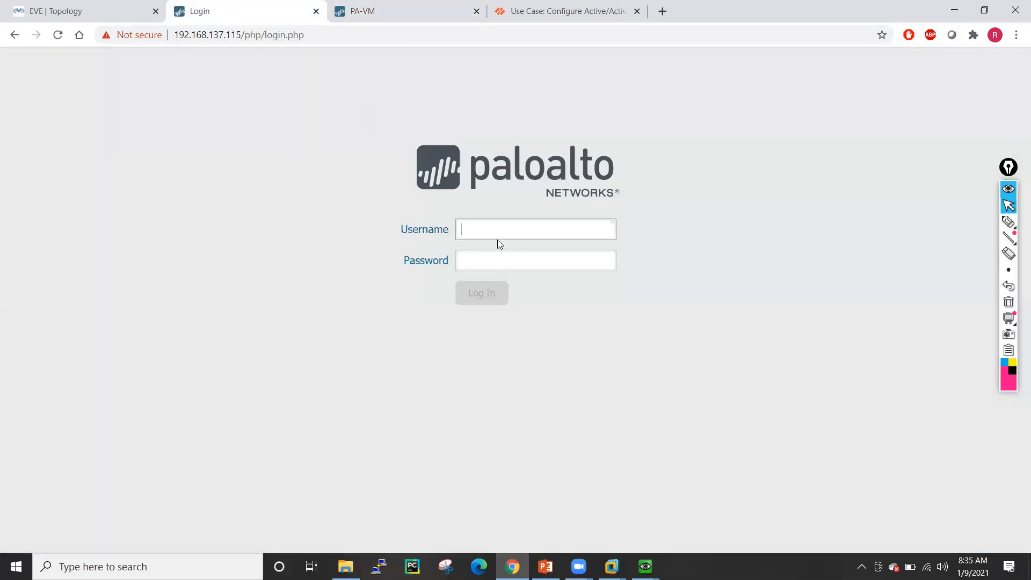
- Sign in to FW-01 with the administrator credentials while checking the second firewall's commit
left_click(492, 228)
type("admin")
key("Tab")
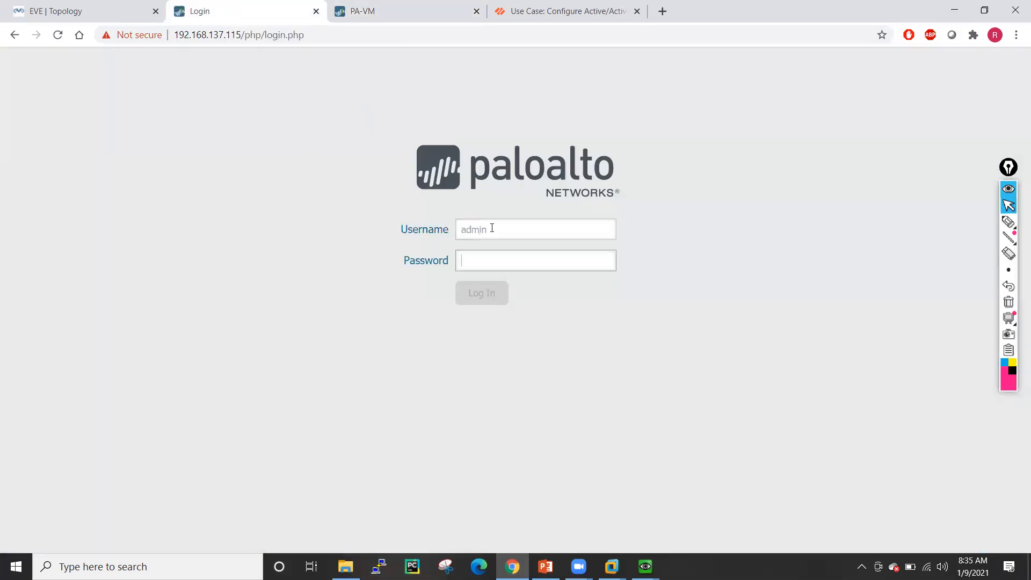
type("•••••")
key("Return")
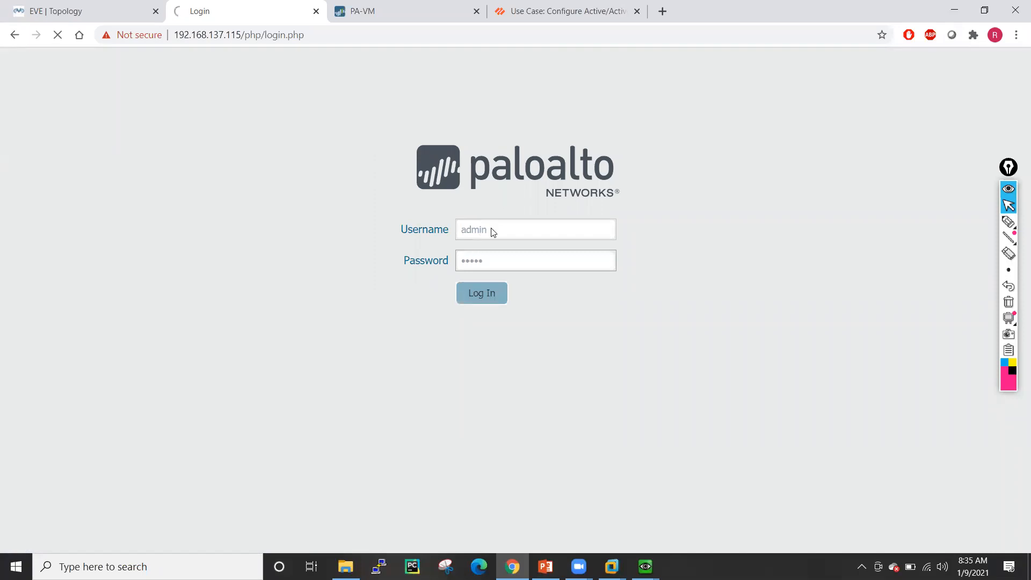
left_click(395, 9)
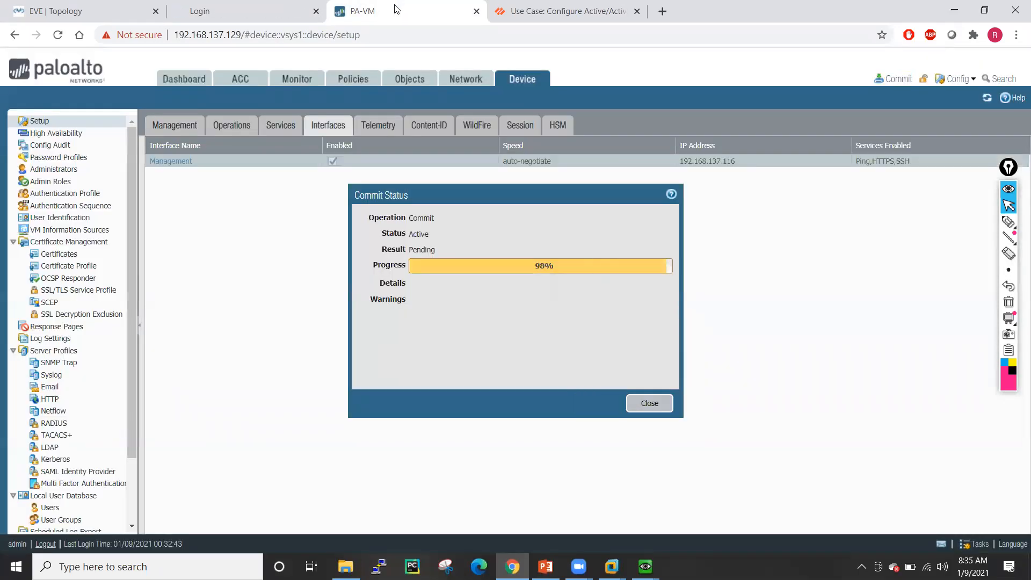
left_click(286, 11)
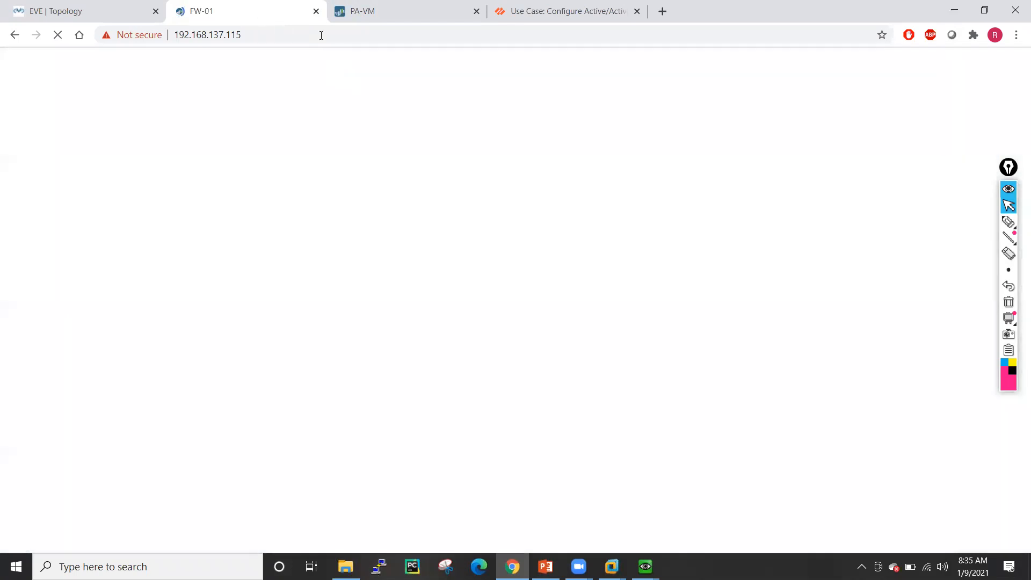
left_click(394, 6)
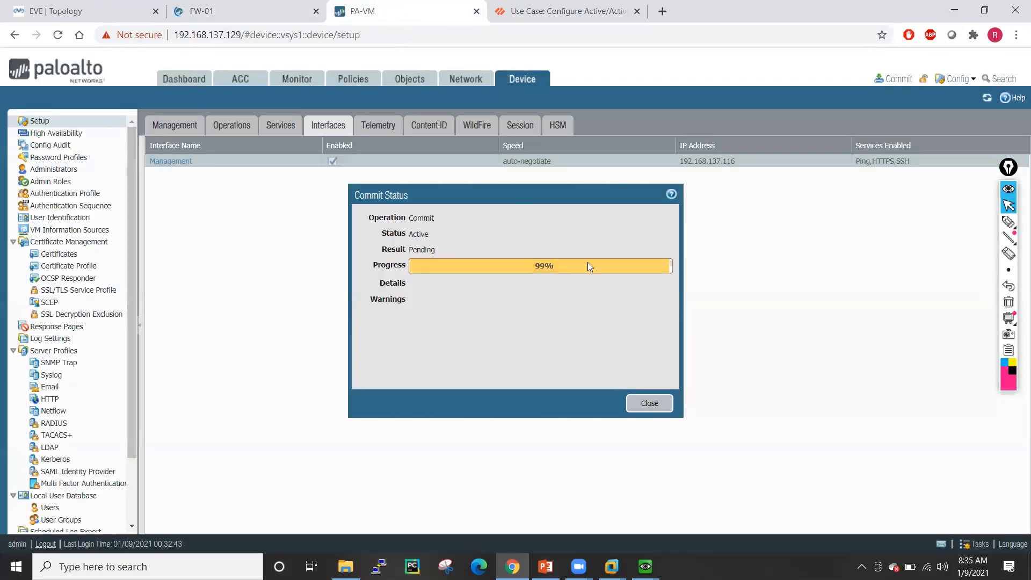
left_click_drag(233, 35, 413, 38)
- Load the second firewall at its new address 192.168.137.116, bypassing the certificate warning
type("16")
key("Return")
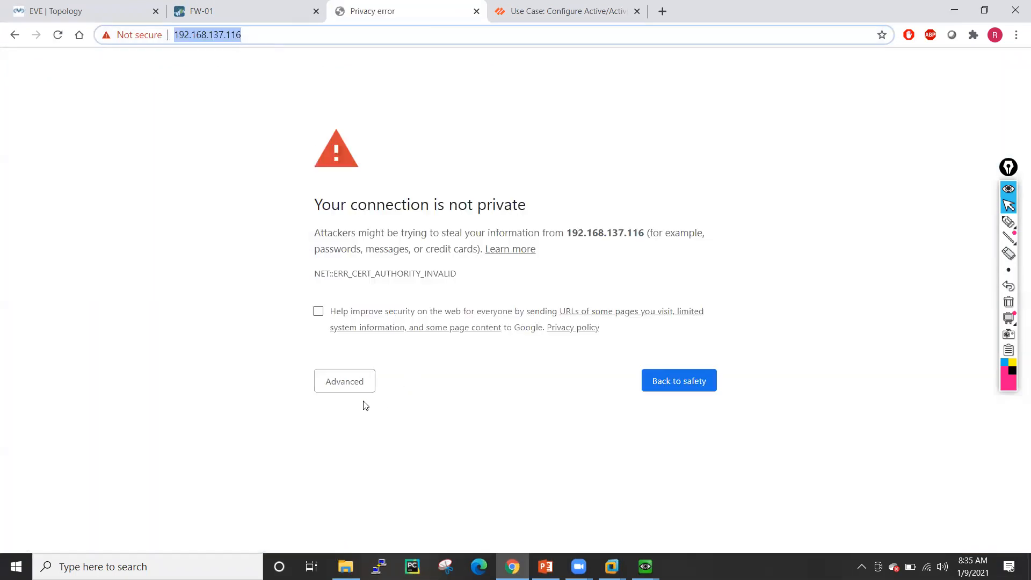
left_click(346, 386)
left_click(381, 485)
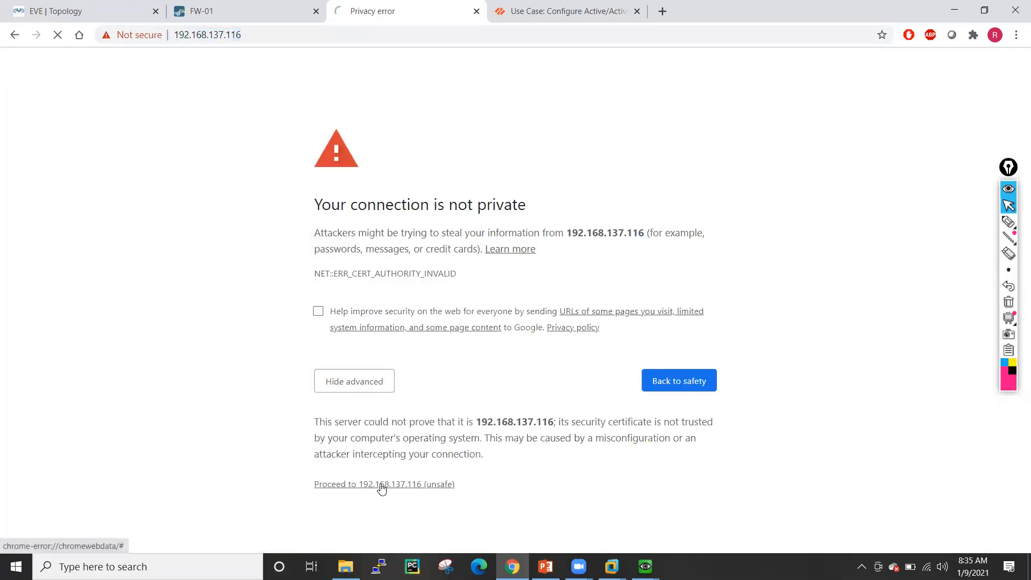
left_click(257, 11)
left_click(399, 6)
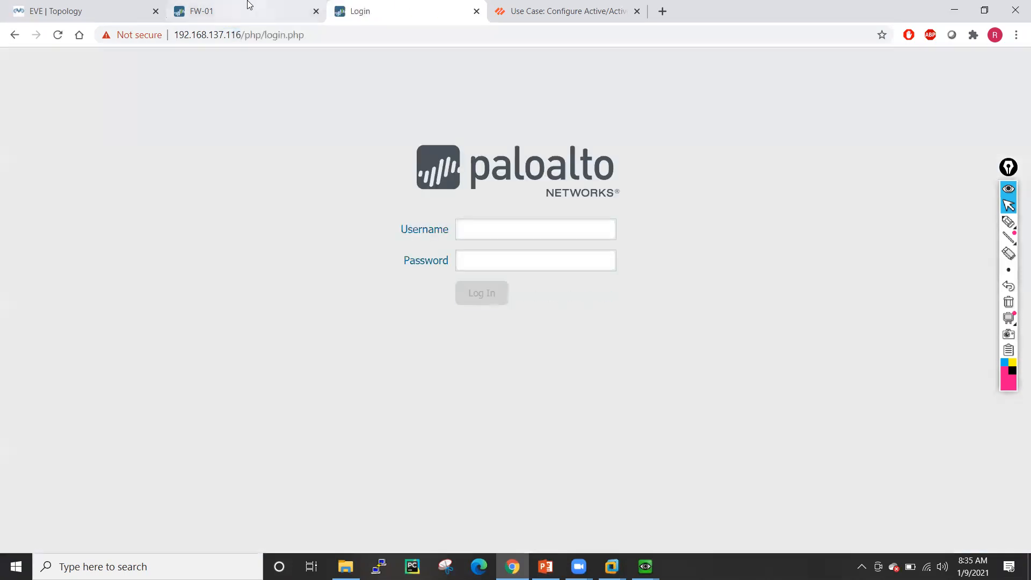
left_click(260, 7)
left_click(363, 11)
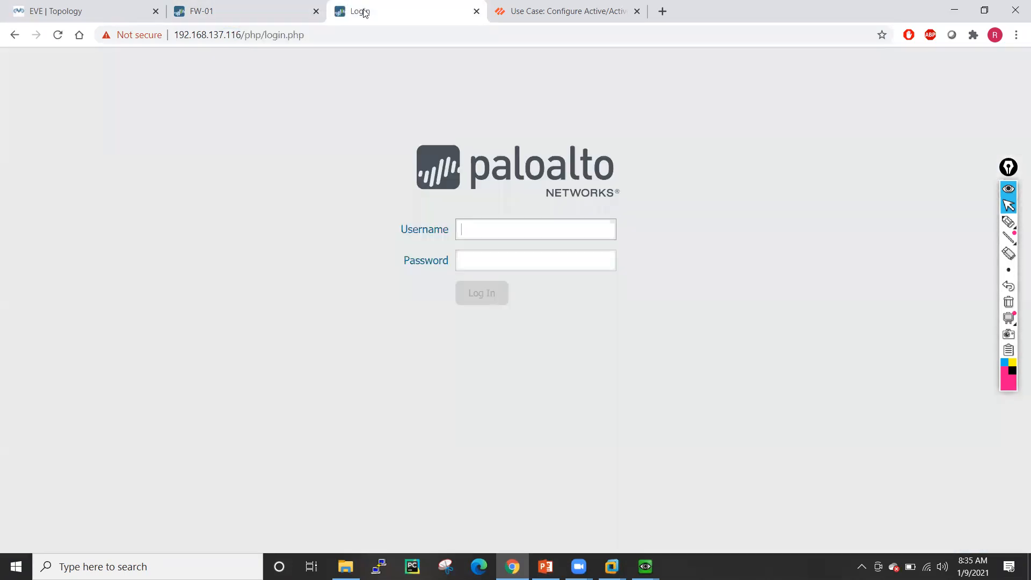
- Sign in to the second firewall with the administrator credentials
left_click(479, 230)
type("admin")
key("Tab")
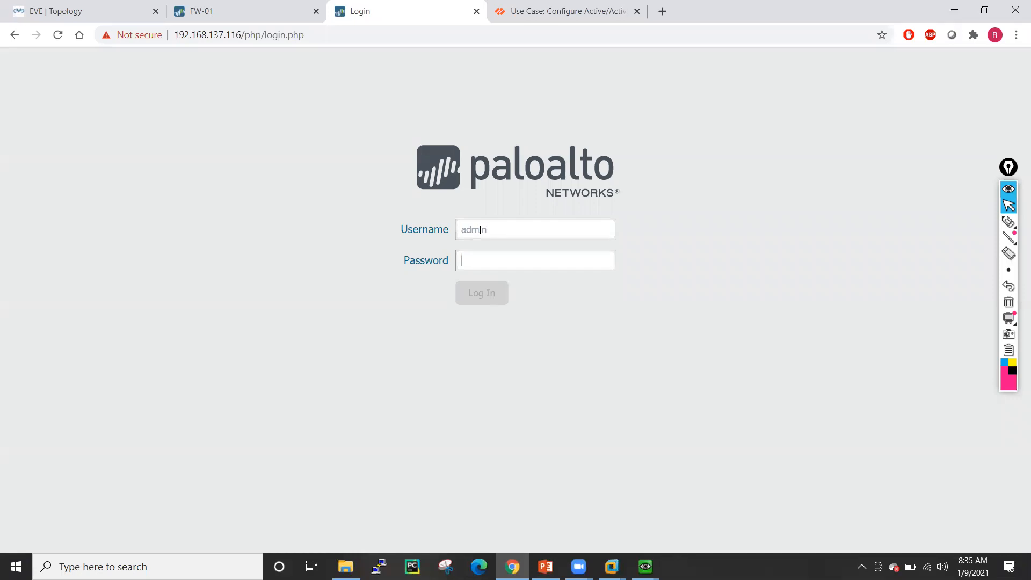
type("•dmin")
key("Return")
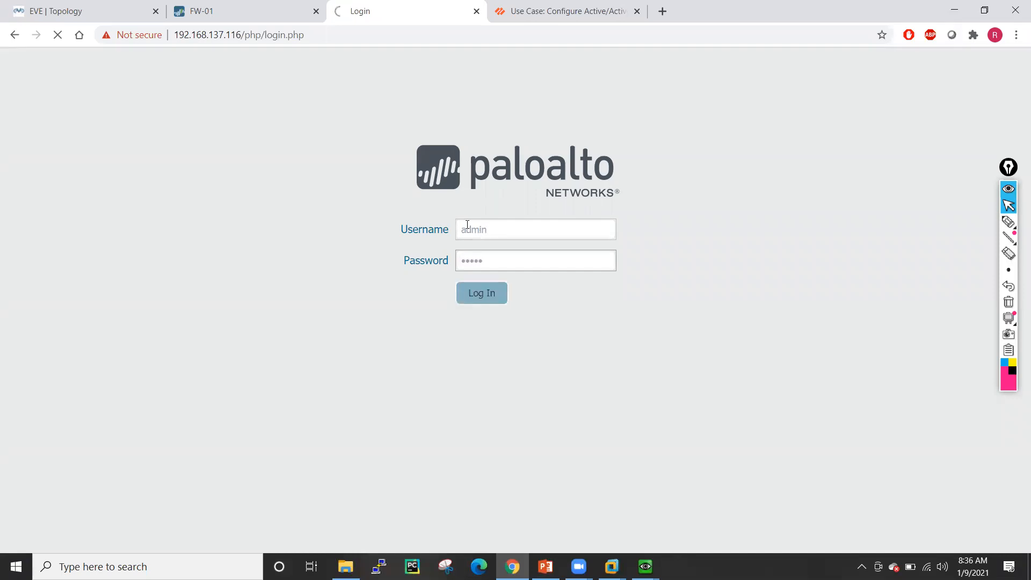
- Dismiss the Welcome notice on FW-01's dashboard and go to its Network settings
left_click(272, 7)
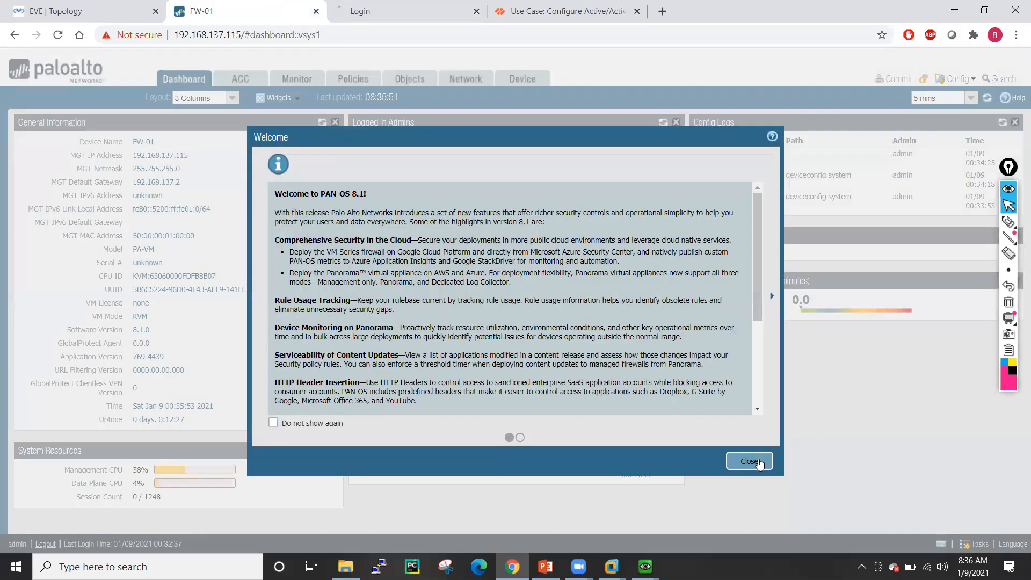
left_click(759, 463)
left_click(382, 7)
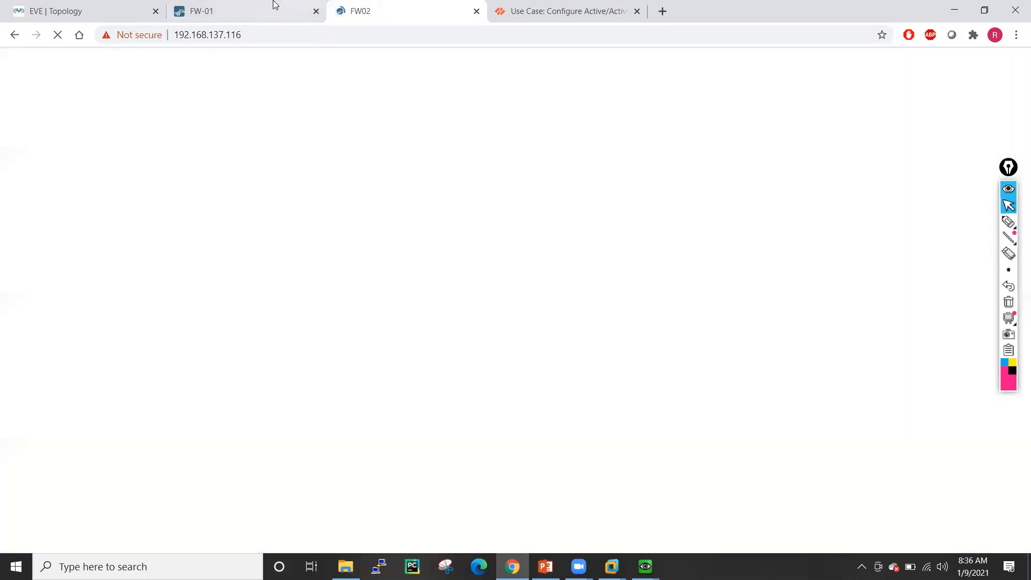
left_click(270, 6)
left_click(413, 5)
left_click(214, 5)
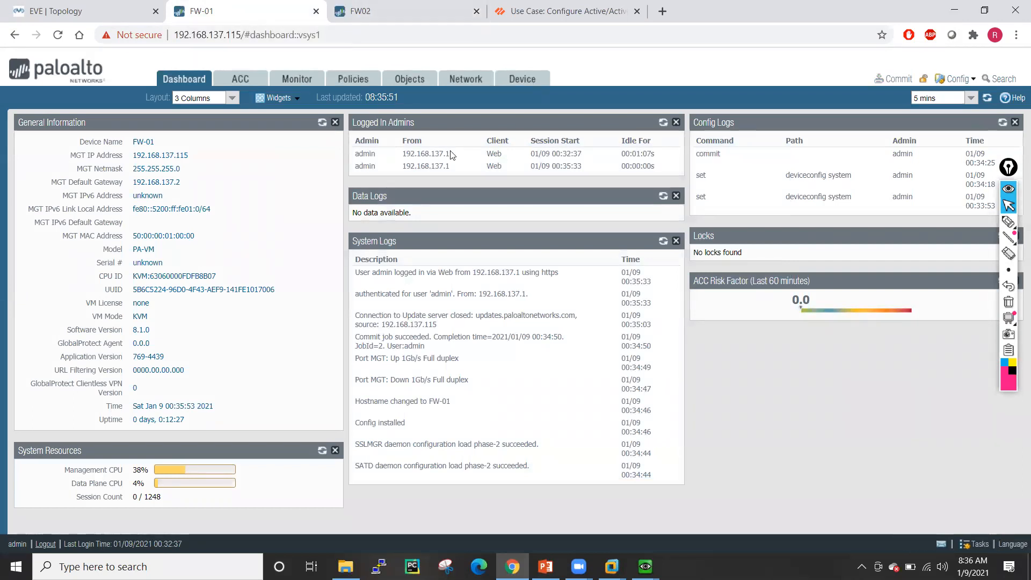
left_click(475, 81)
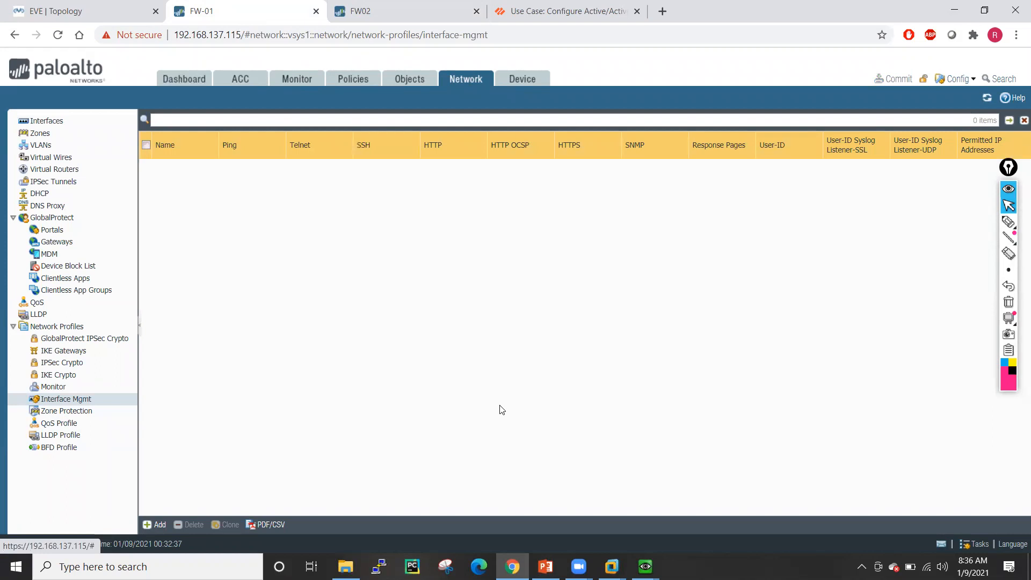
- Check the lab topology, then set ethernet1/3's interface type to HA
left_click(64, 127)
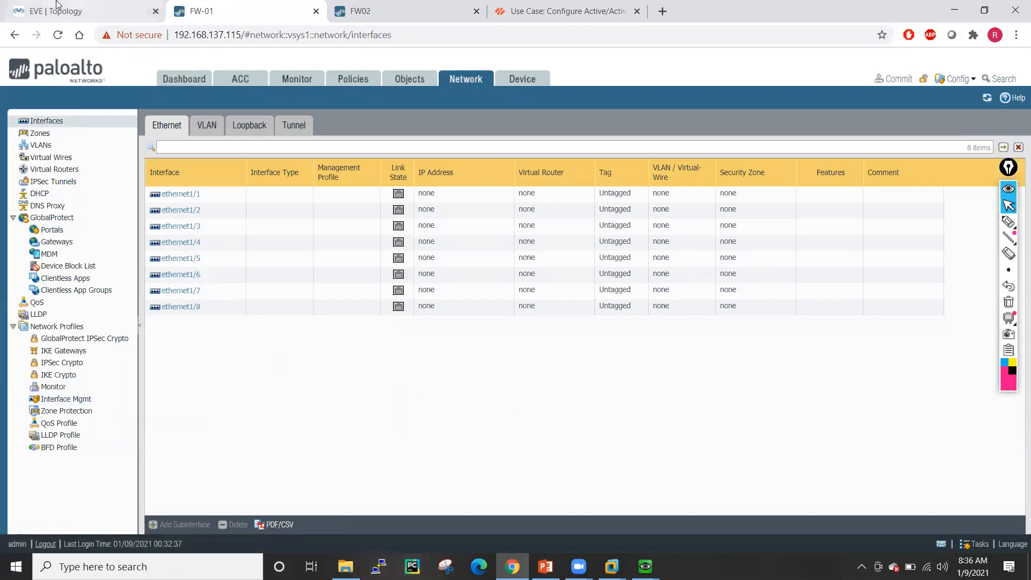
left_click(80, 11)
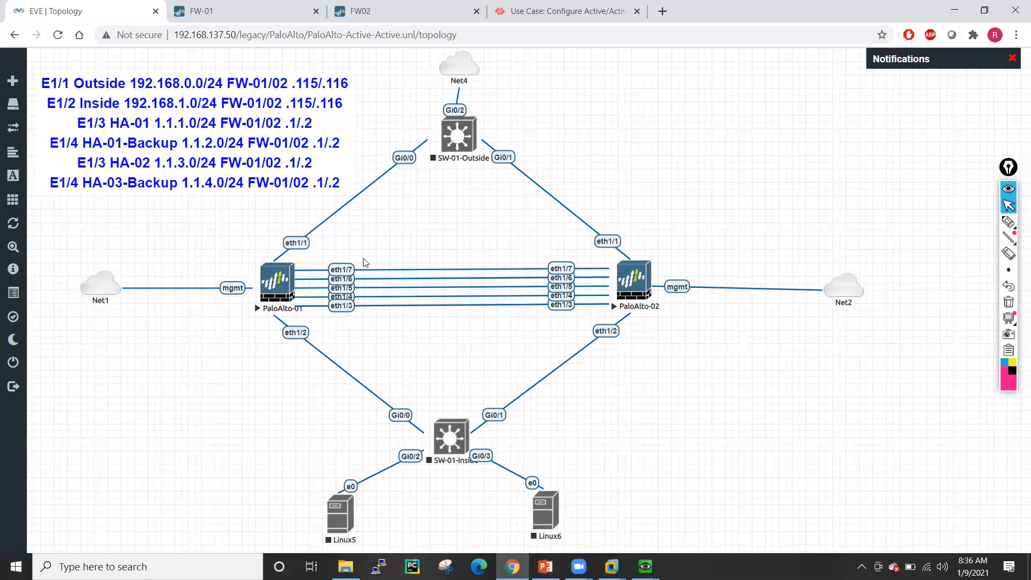
left_click(254, 6)
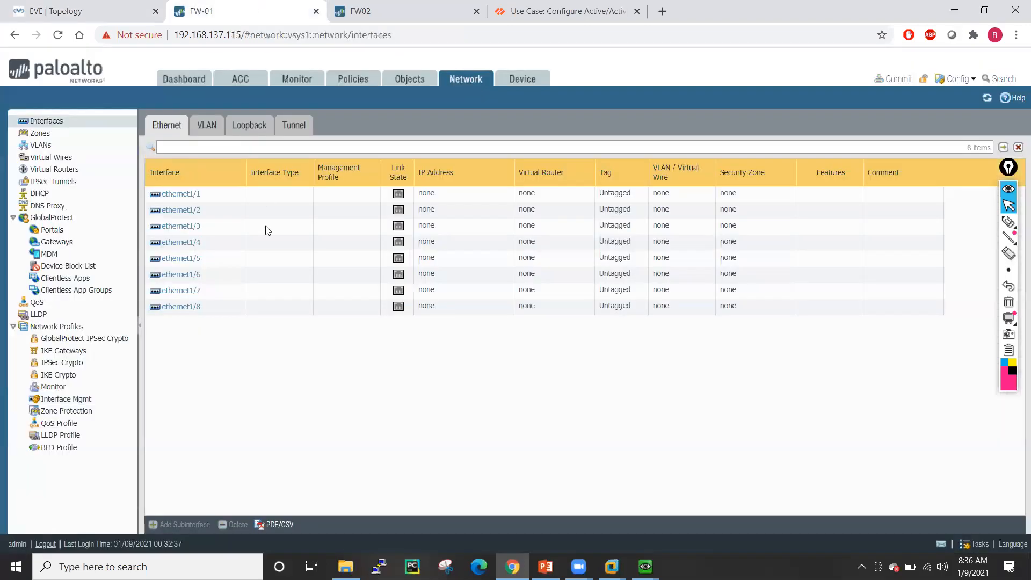
left_click(187, 228)
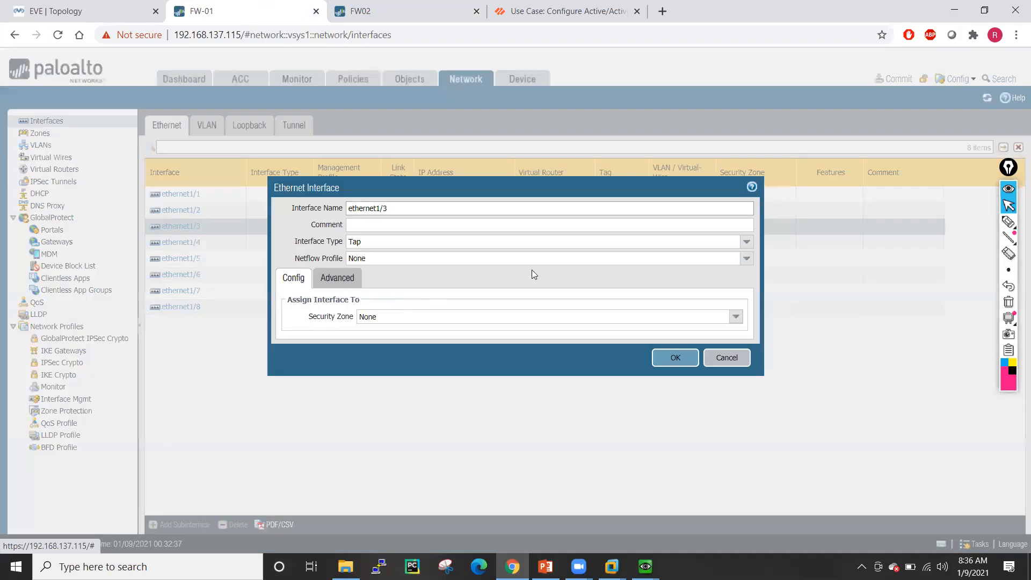
left_click(750, 242)
left_click(490, 272)
left_click(658, 352)
- Change ethernet1/4 and ethernet1/5 to HA-type interfaces
left_click(193, 242)
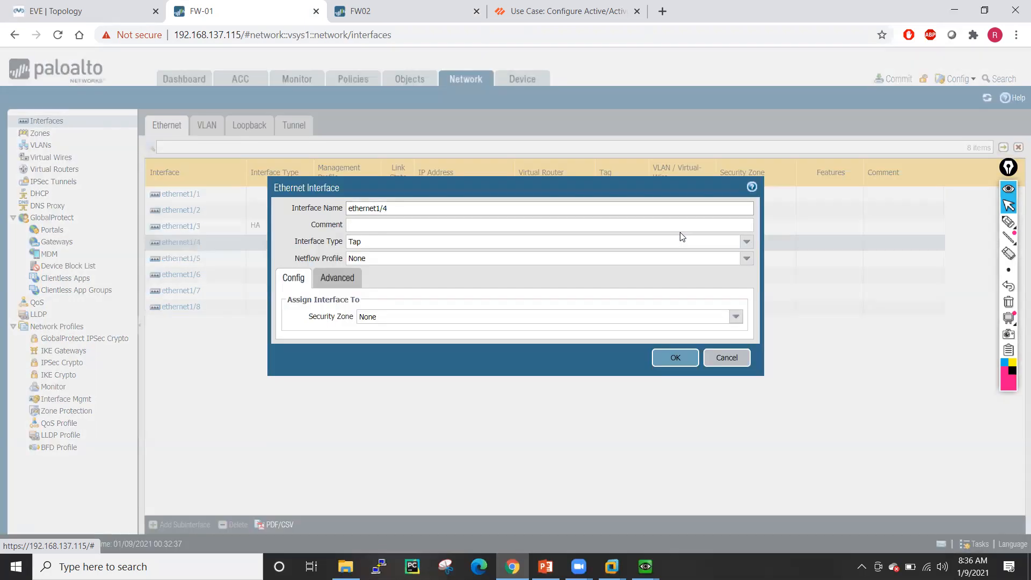
left_click(746, 242)
left_click(408, 272)
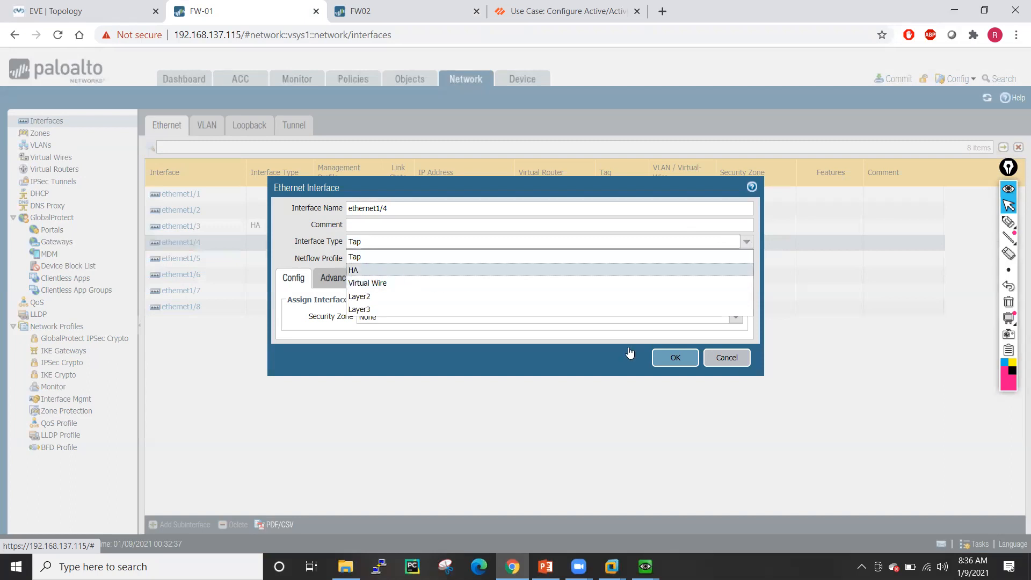
left_click(676, 341)
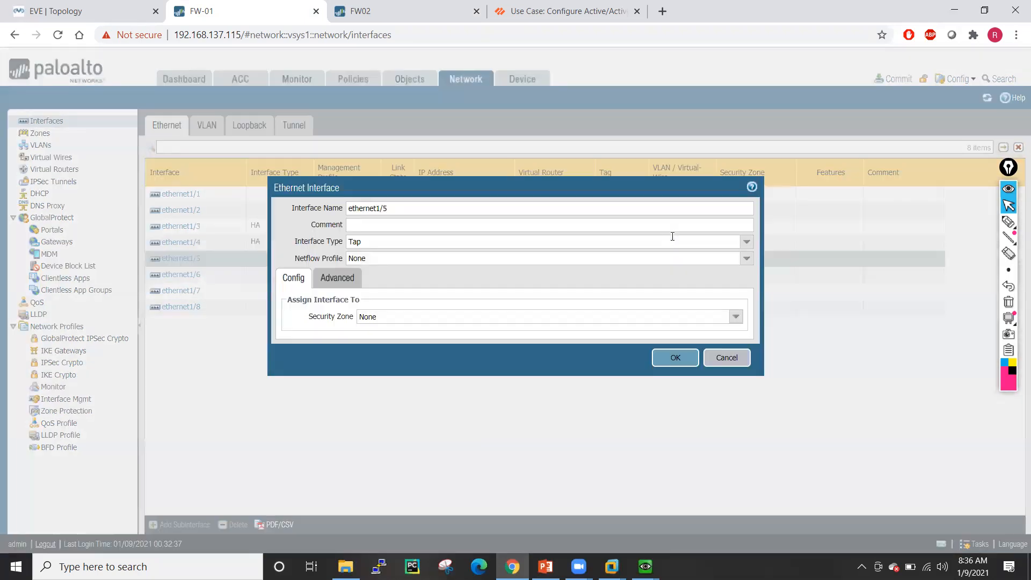
left_click(746, 241)
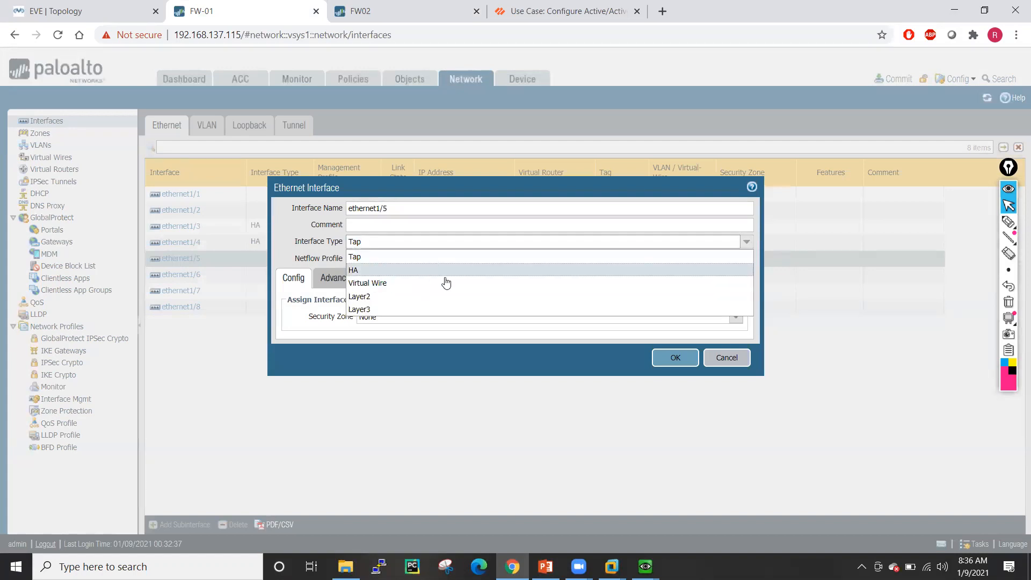
left_click(370, 269)
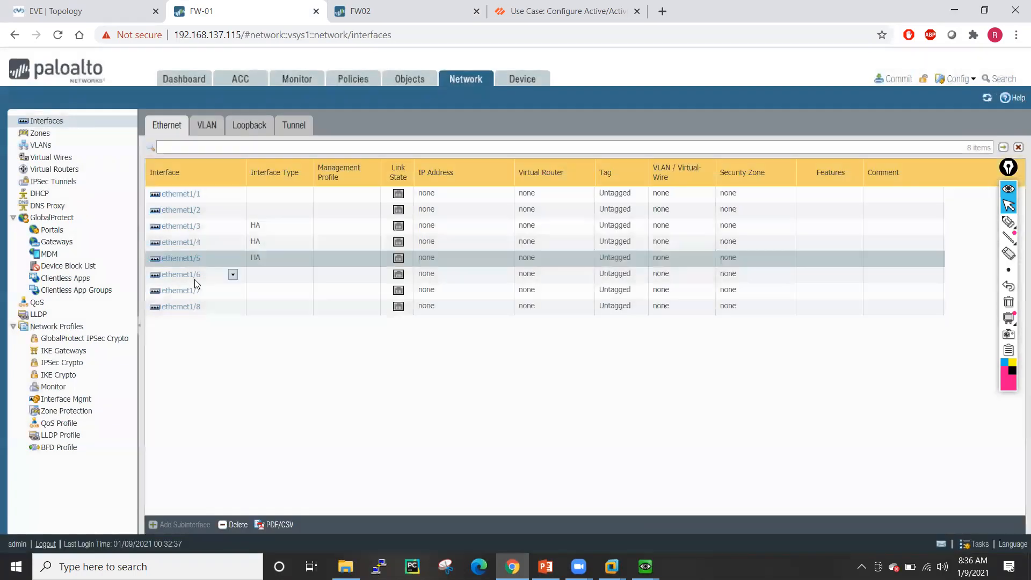
left_click(188, 276)
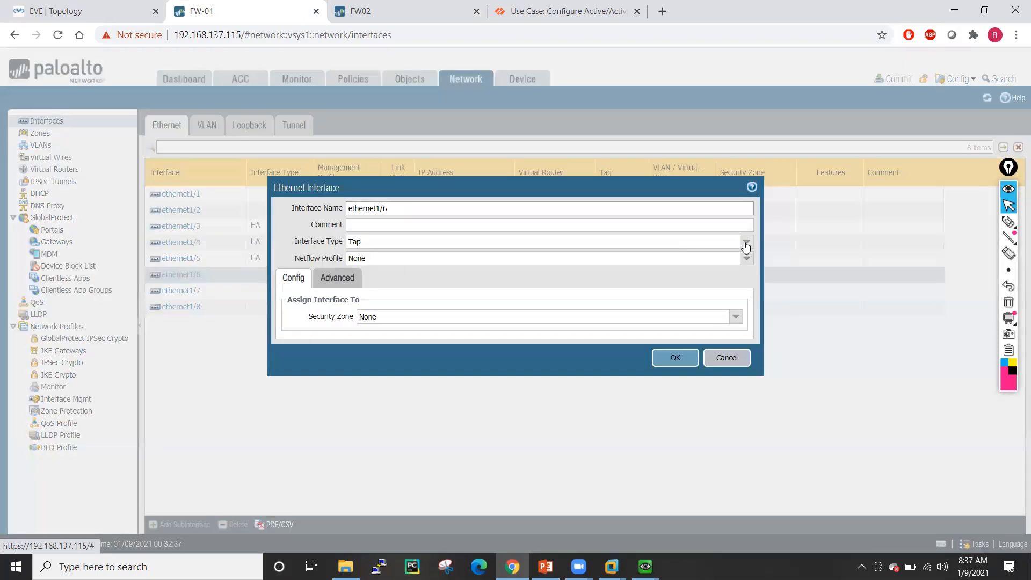
- Change ethernet1/6 and ethernet1/7 to HA-type interfaces
left_click(745, 246)
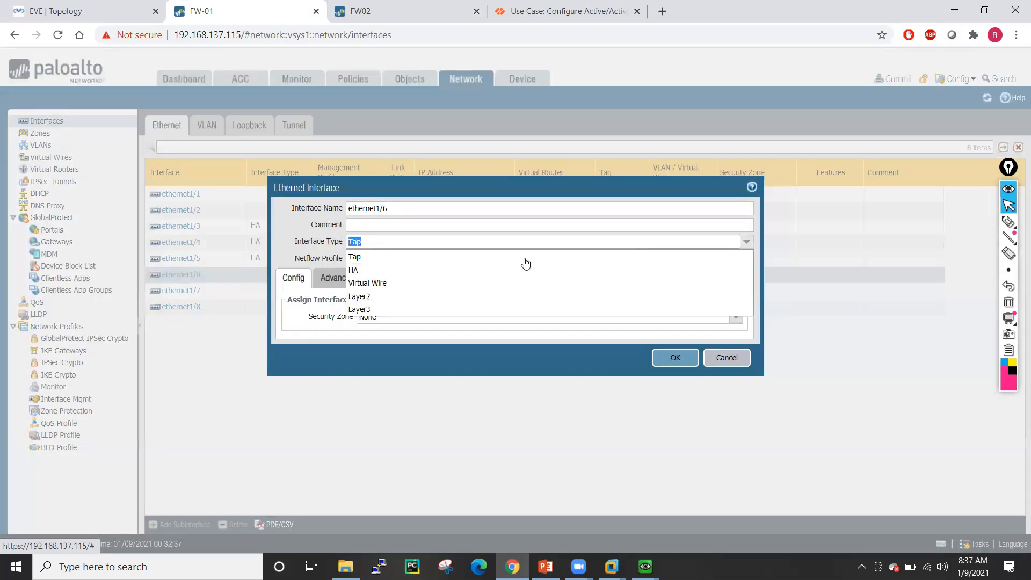
left_click(408, 270)
left_click(674, 341)
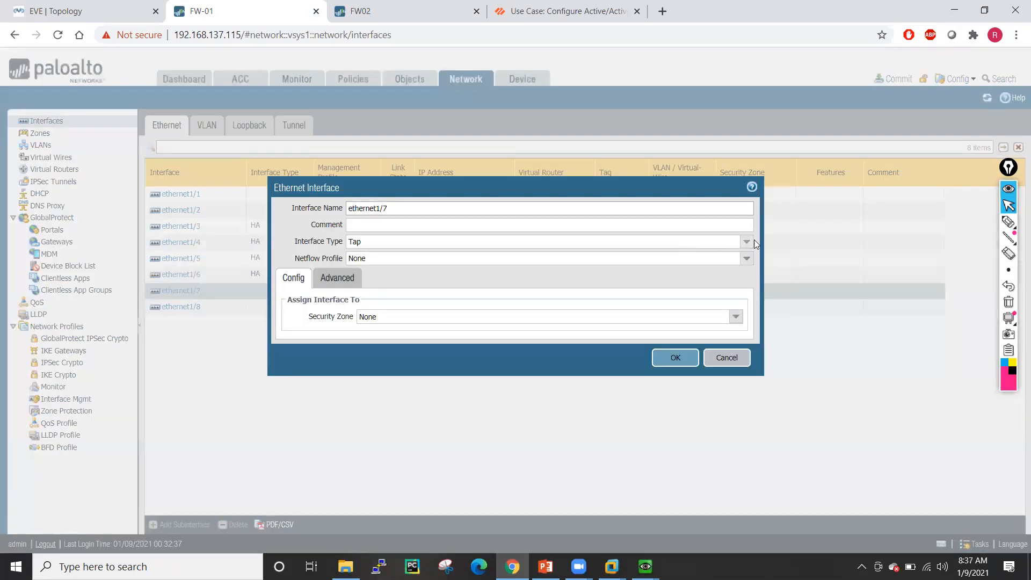
left_click(746, 241)
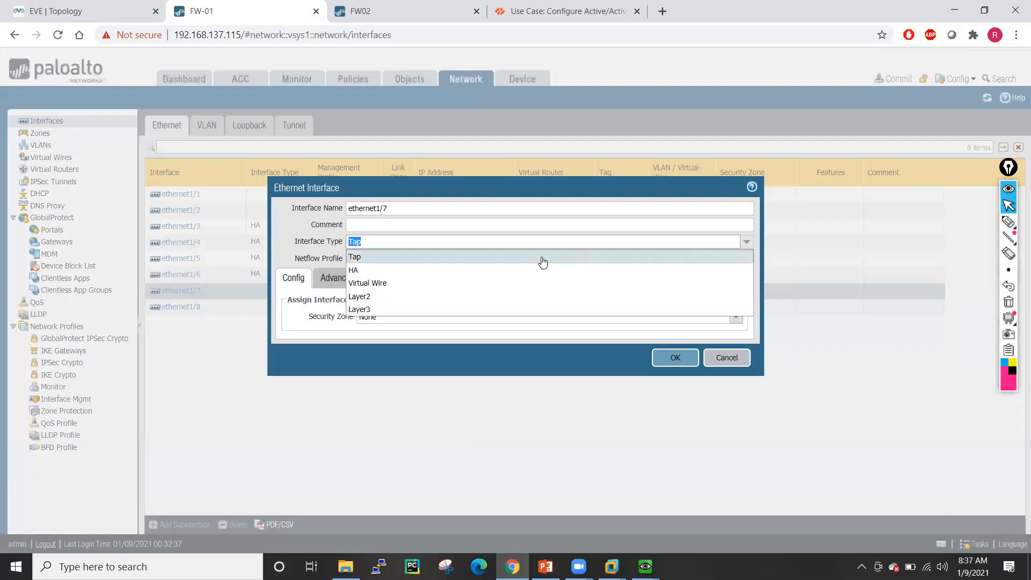
left_click(424, 270)
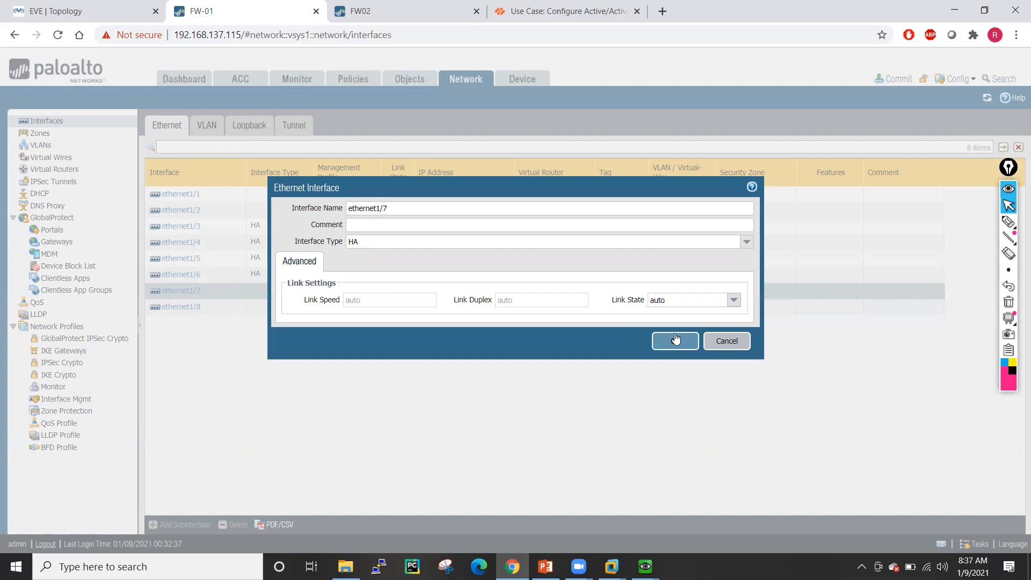
left_click(675, 357)
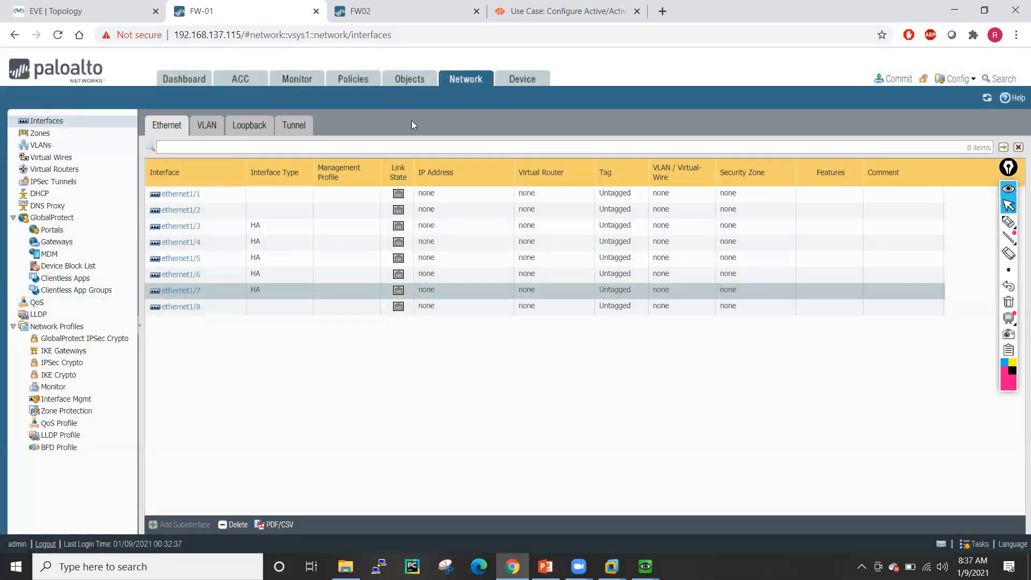
left_click(534, 78)
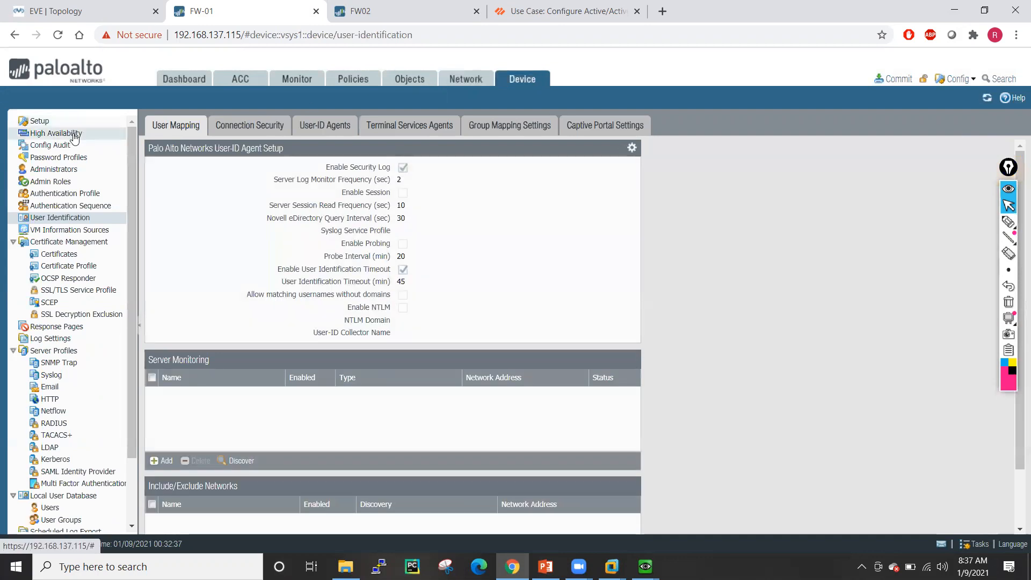
- Enable HA with group ID 10, description 'Active Active Deployment', and Active Active mode
left_click(75, 136)
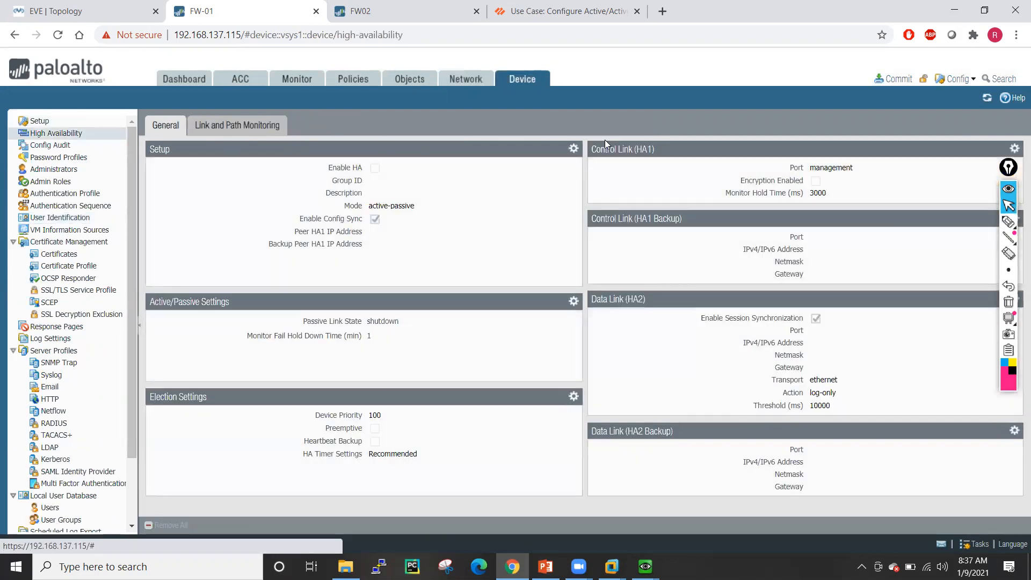
left_click(572, 150)
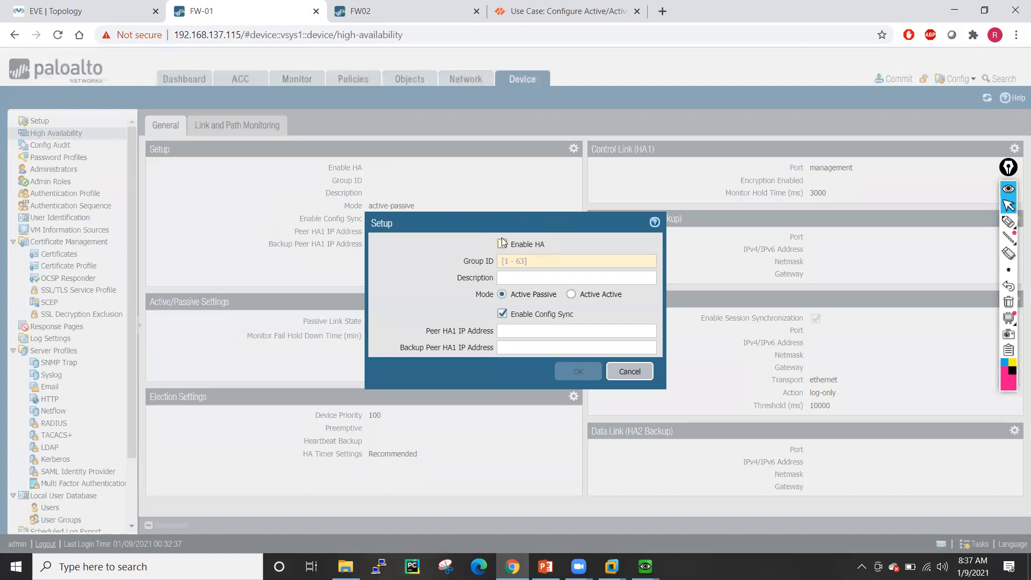
left_click(521, 260)
type("10")
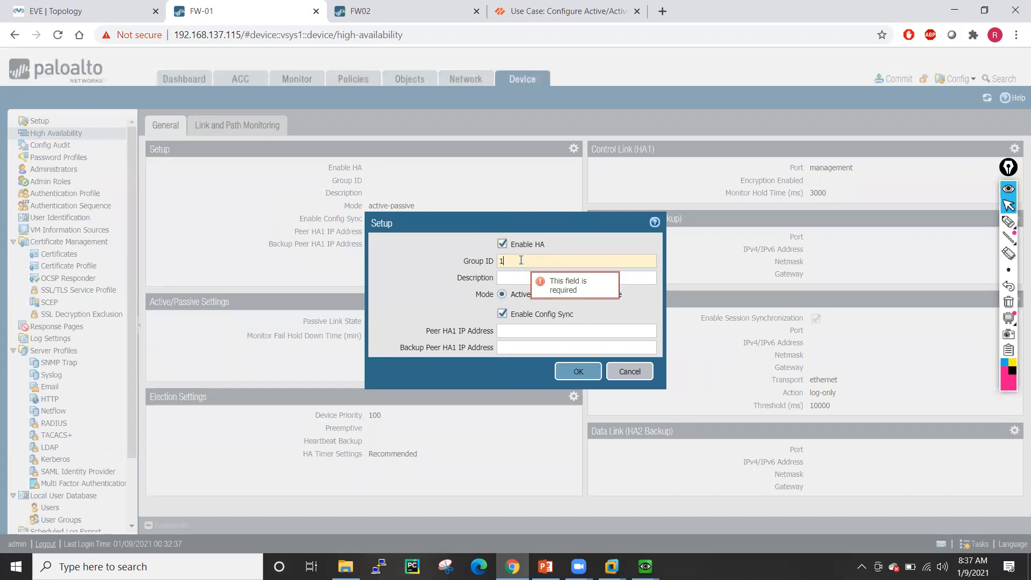
left_click(517, 280)
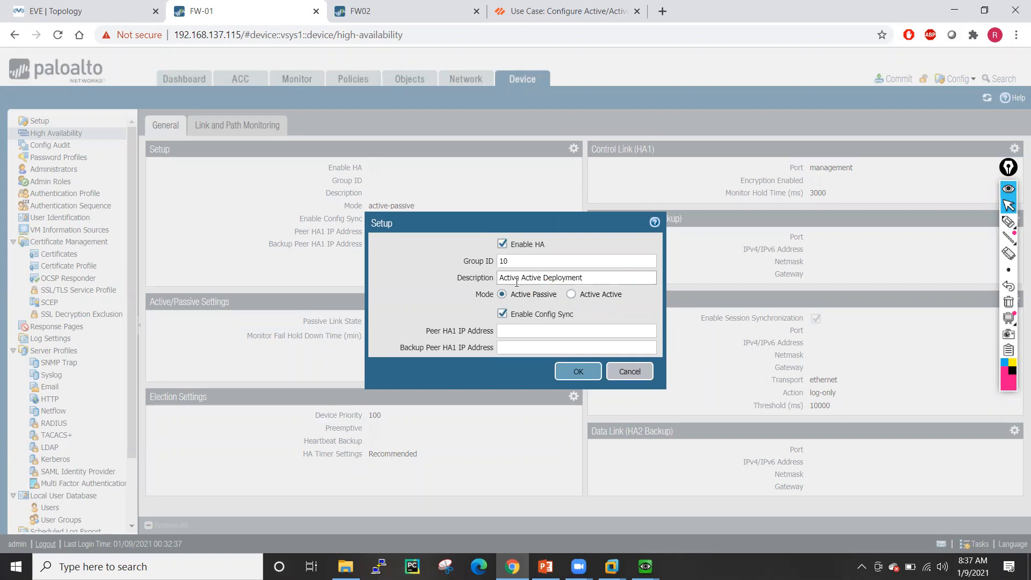
left_click(572, 294)
left_click(495, 346)
- Set peer HA1 address 1.1.1.2 and backup peer HA1 1.1.2.2, then save the HA setup
left_click(531, 349)
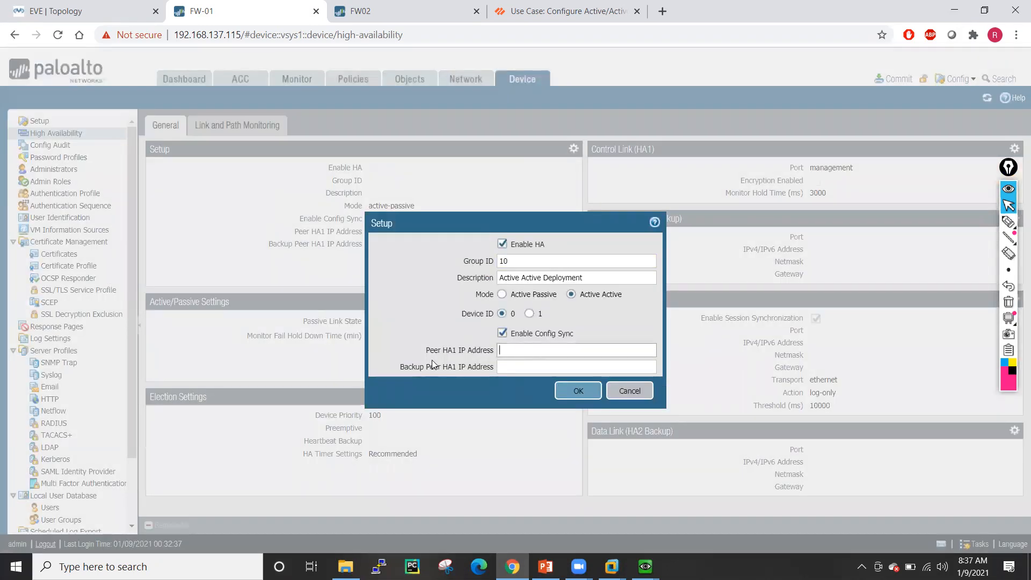
left_click(97, 11)
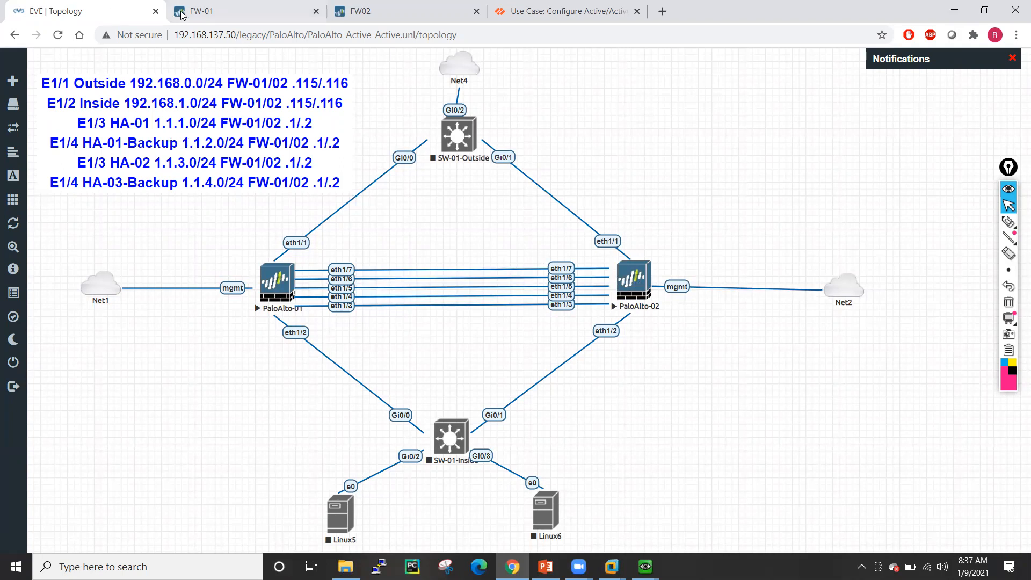
left_click(226, 11)
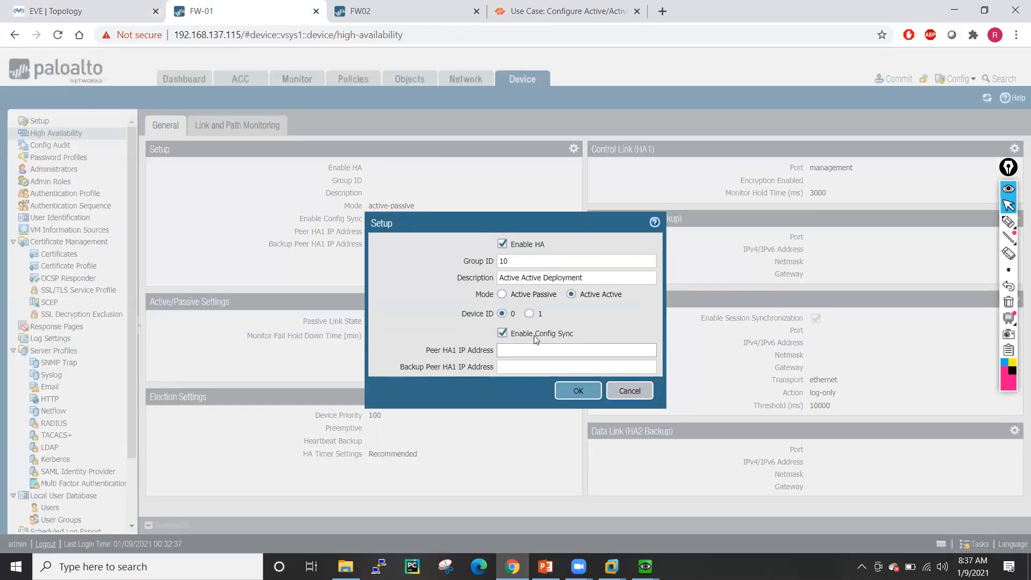
type("1.1.1")
key("BackSpace")
type("2")
left_click(64, 12)
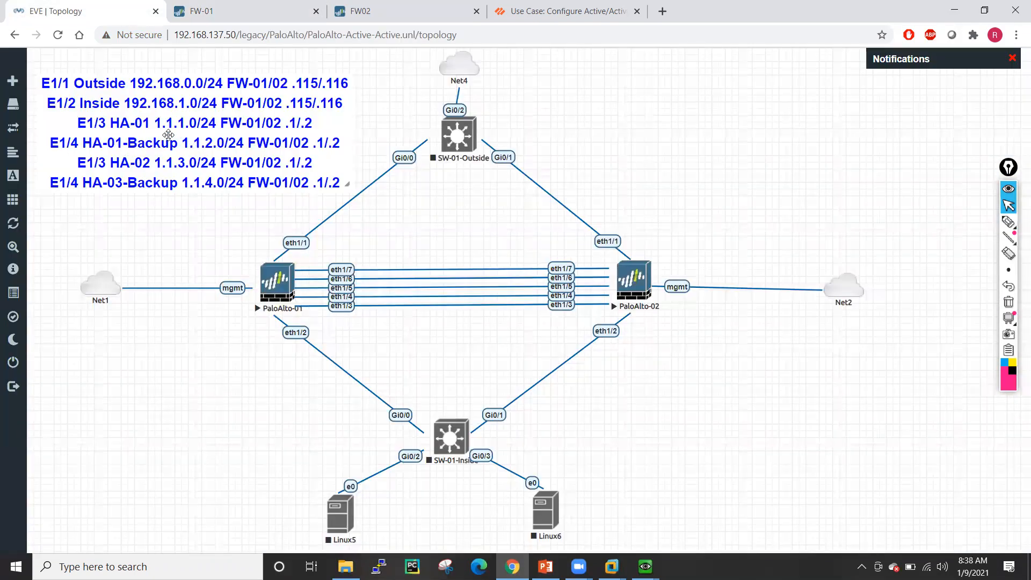
left_click(197, 11)
left_click(519, 365)
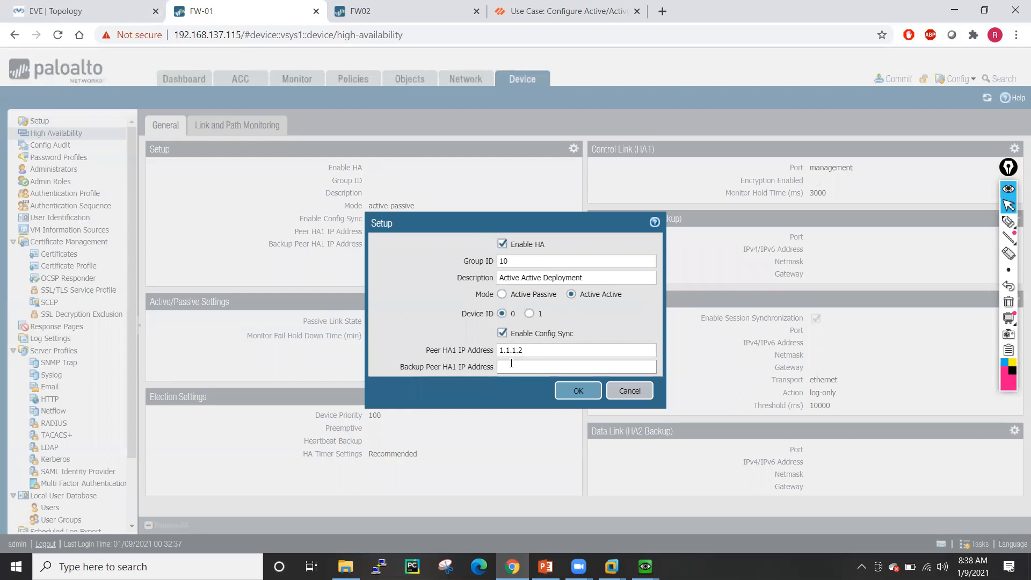
type("1.1.2")
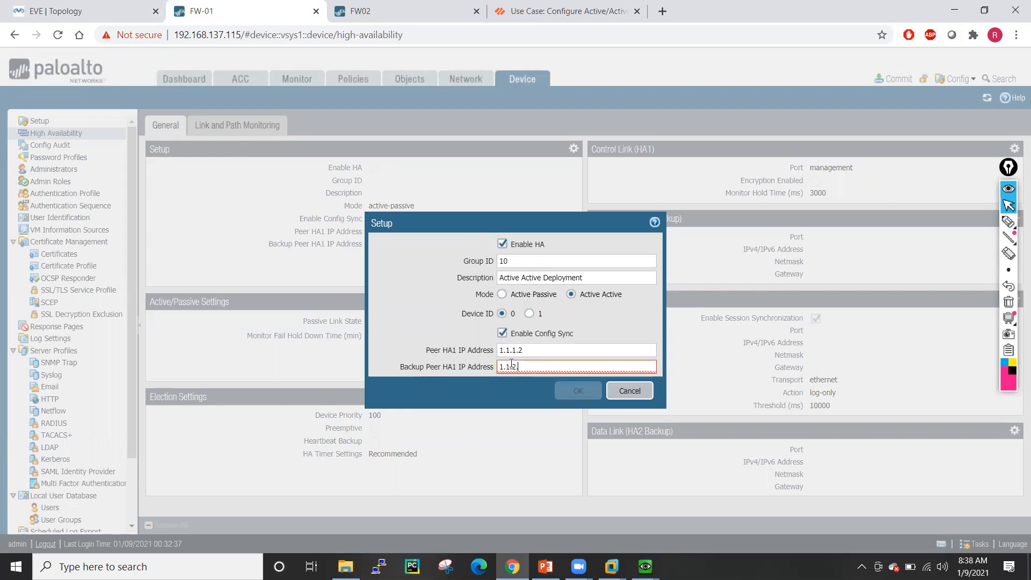
type(".2")
left_click(578, 391)
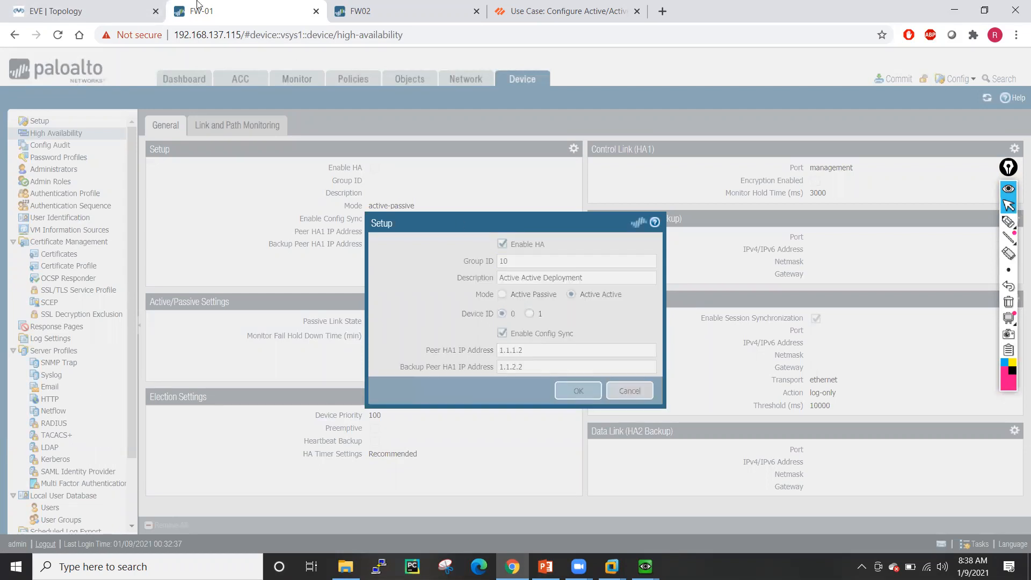
left_click(128, 11)
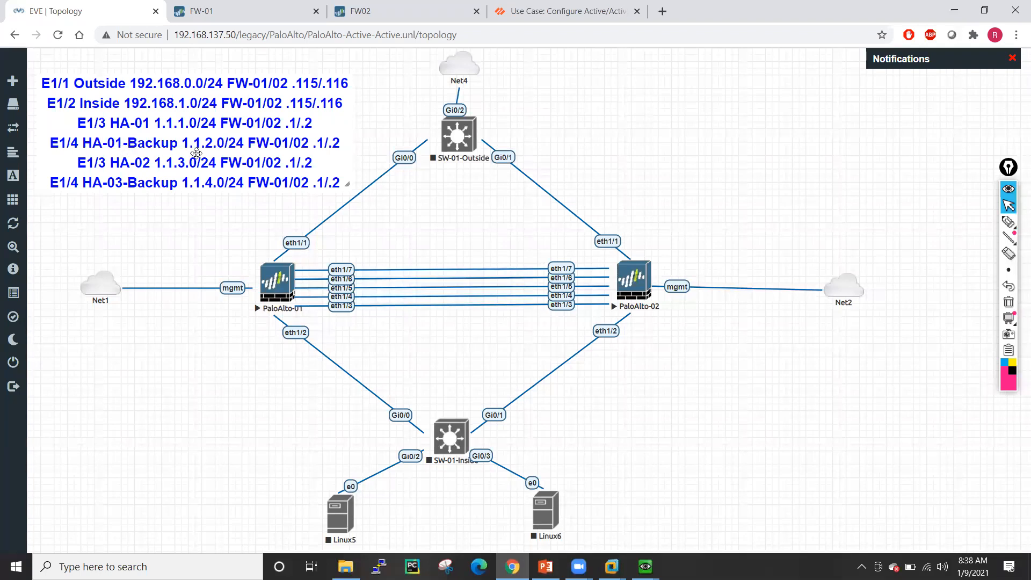
left_click(258, 7)
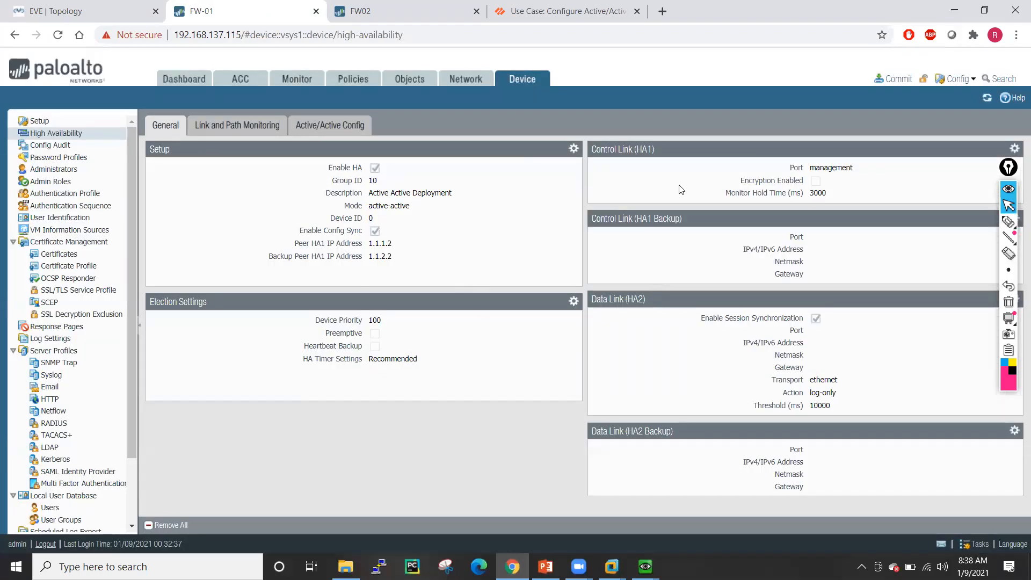
- Set the HA1 control link to ethernet1/3 with 1.1.1.1 / 255.255.255.0
left_click(1014, 148)
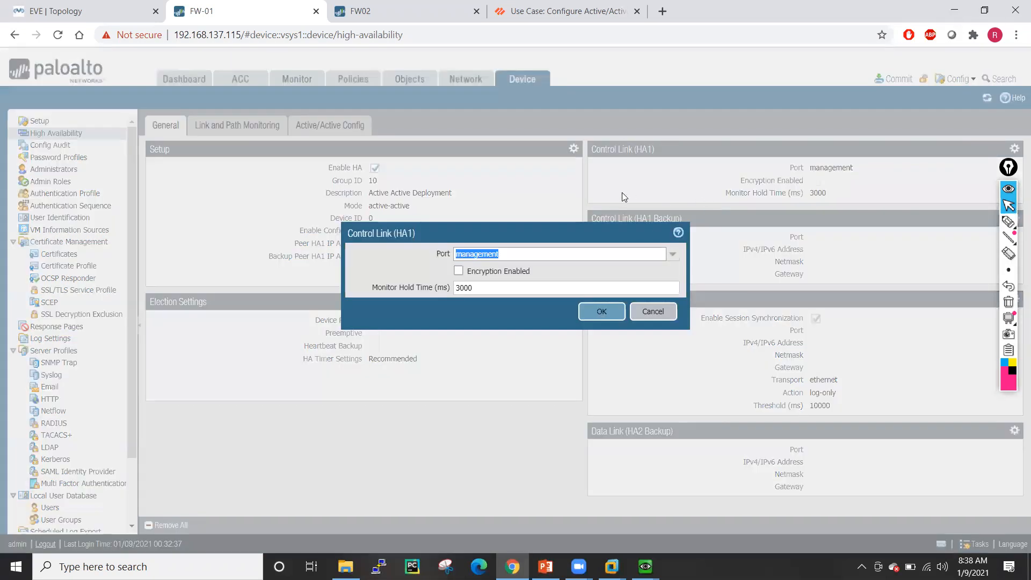
left_click(672, 254)
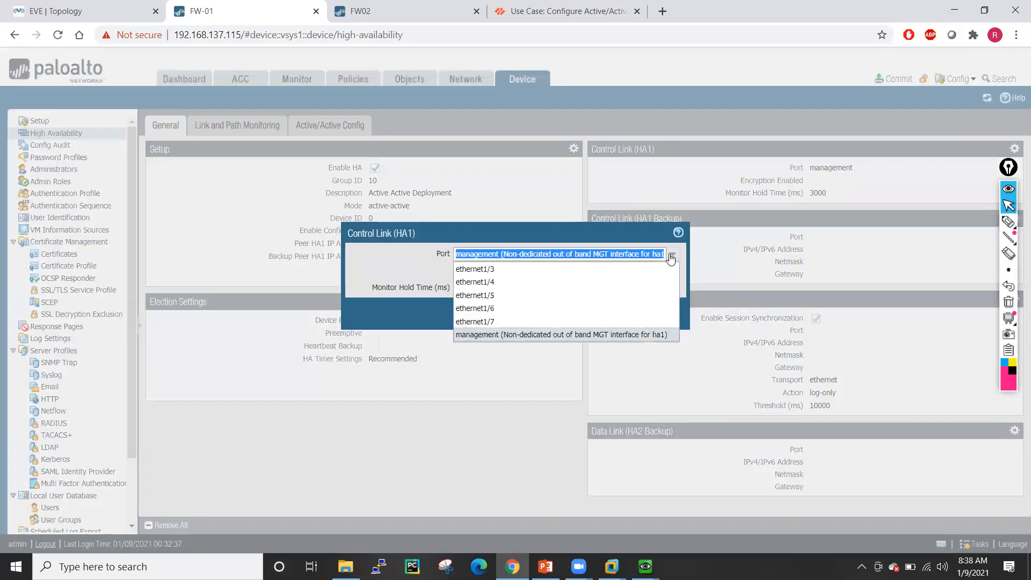
left_click(500, 270)
left_click(499, 271)
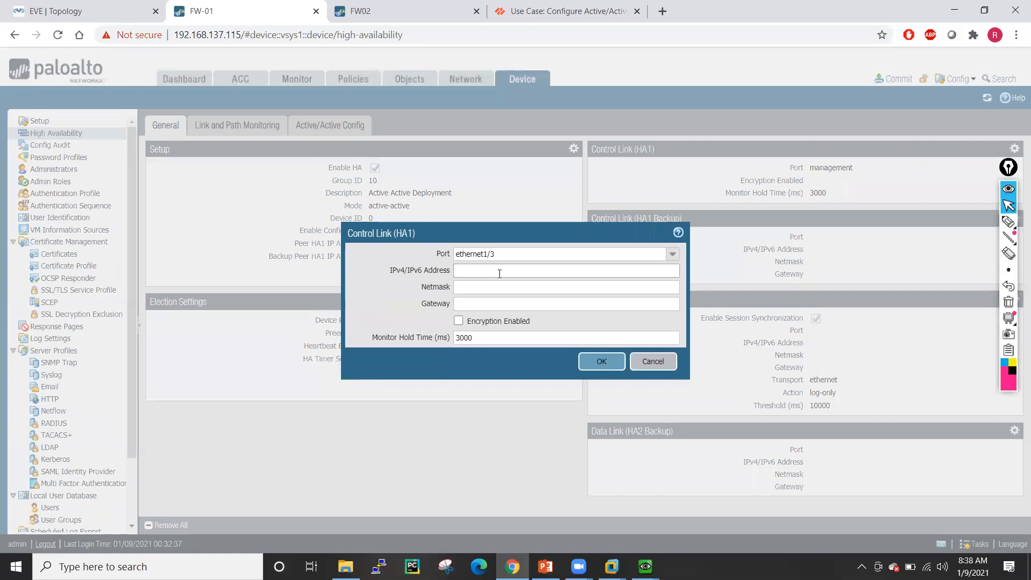
type("1.1.1.1")
left_click(491, 291)
type("255.255.255.0")
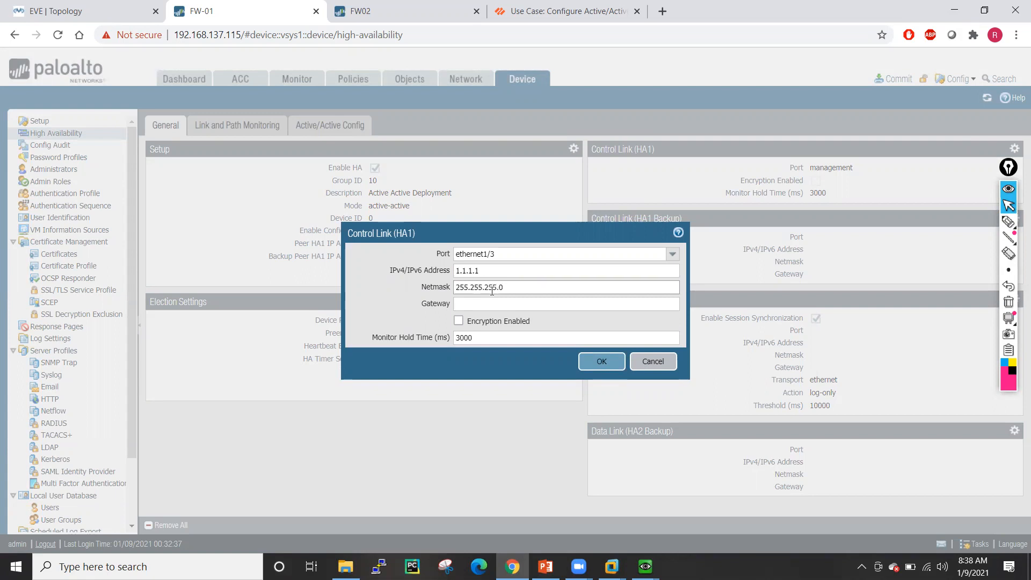
left_click_drag(522, 287, 454, 286)
key("ctrl+c")
left_click(468, 303)
left_click(597, 364)
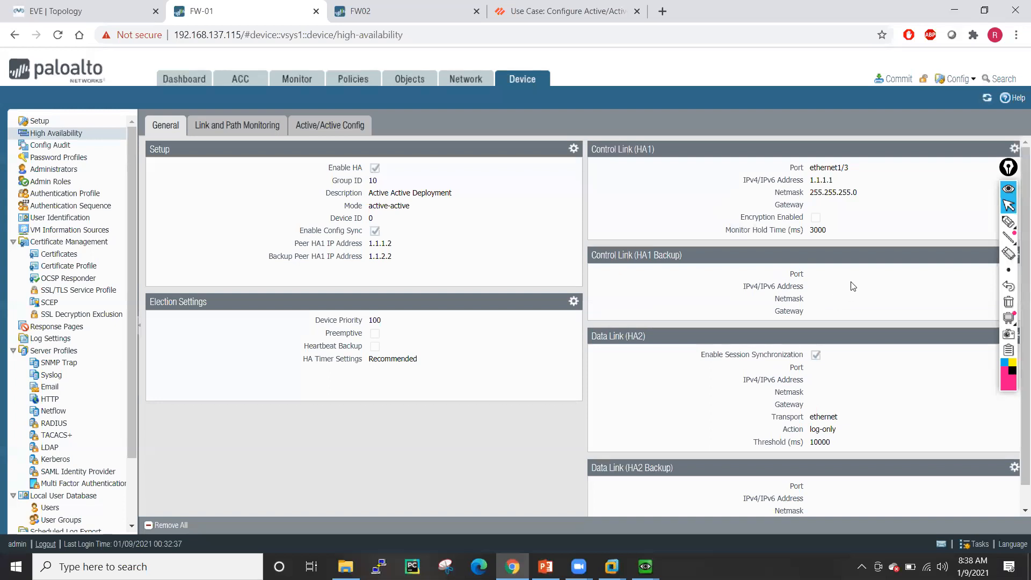
- Choose ethernet1/4 as the port for the HA1 backup control link
left_click(1002, 171)
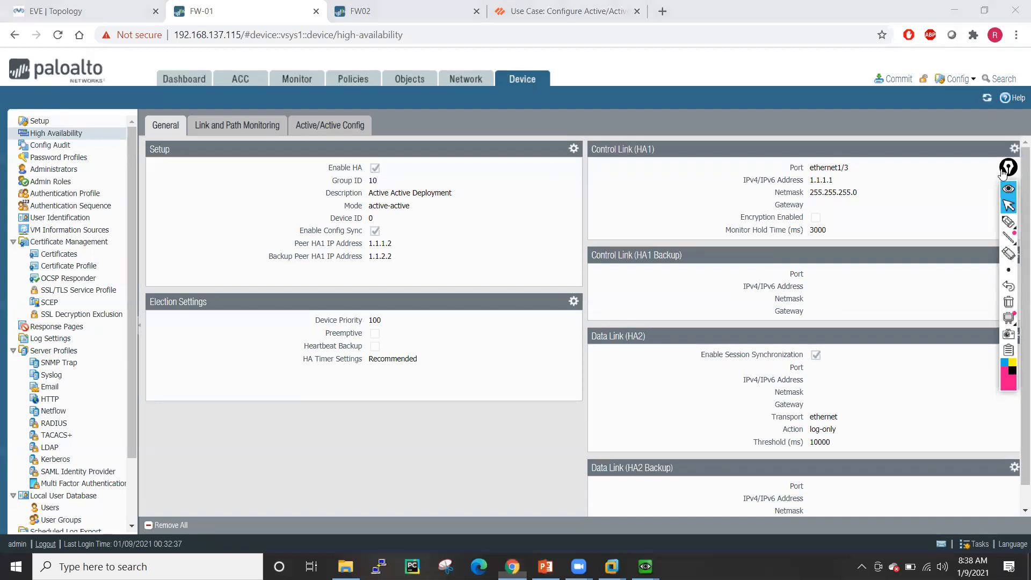
left_click_drag(1002, 171, 500, 219)
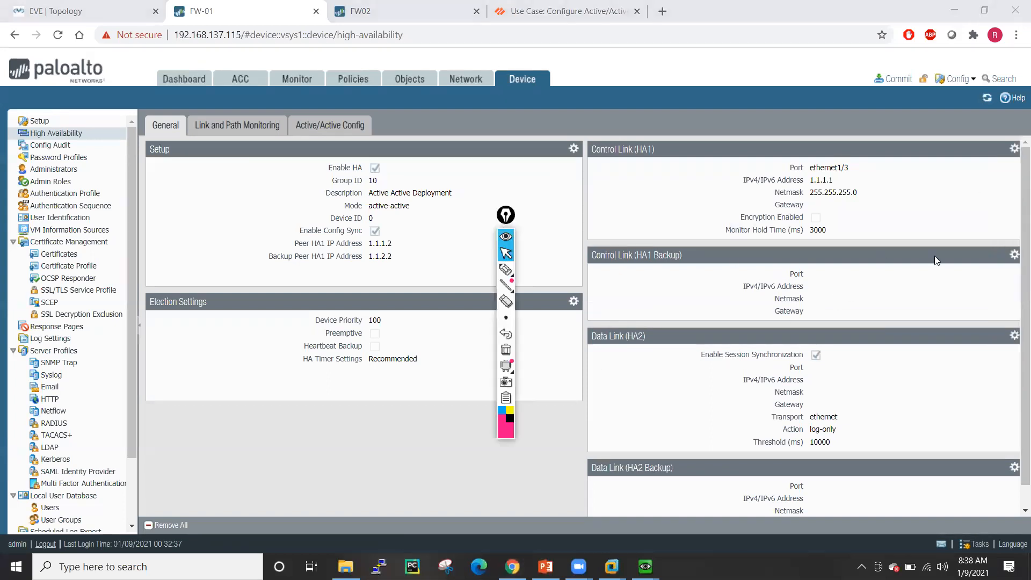
left_click(494, 217)
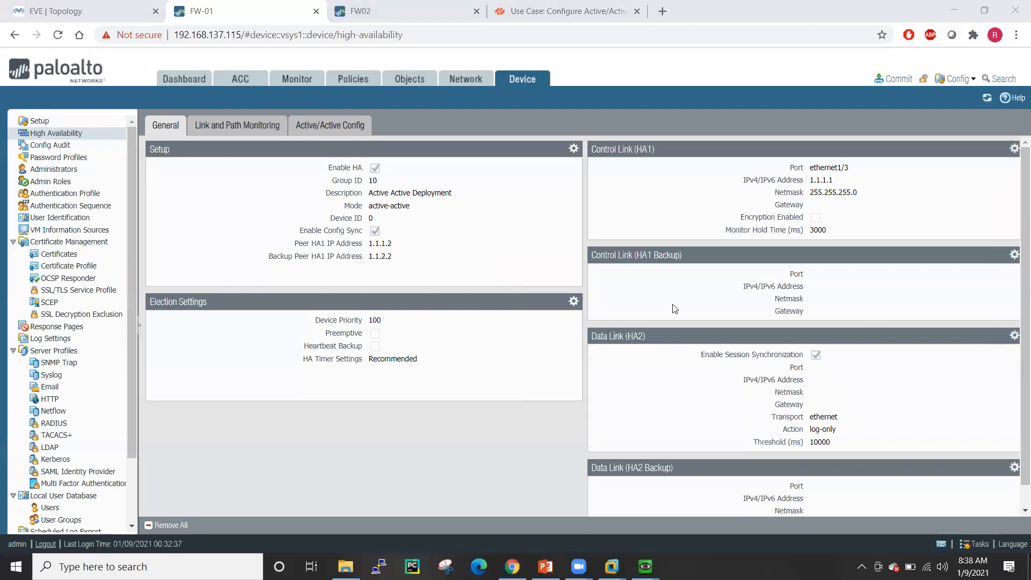
left_click(1014, 255)
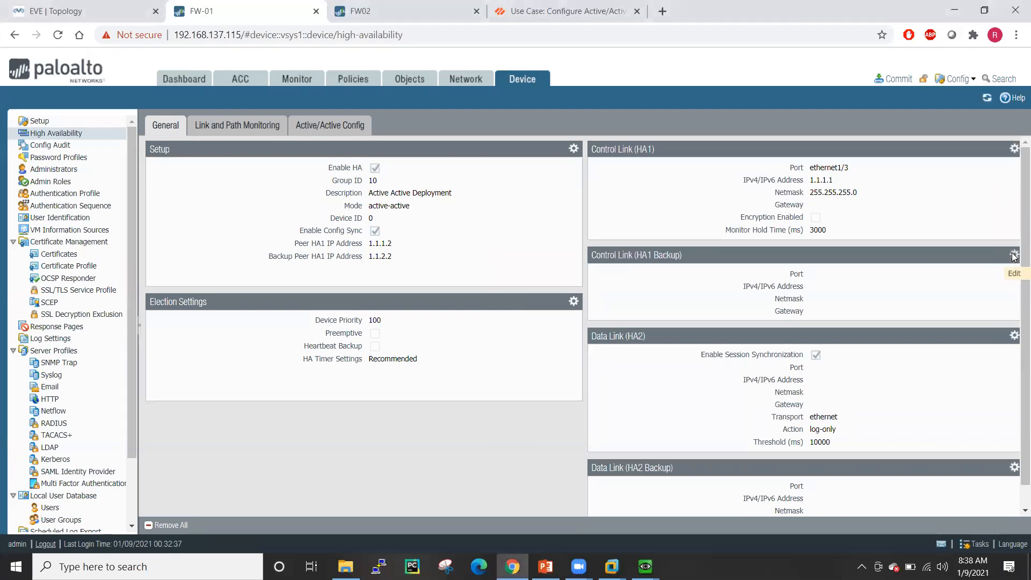
left_click(659, 271)
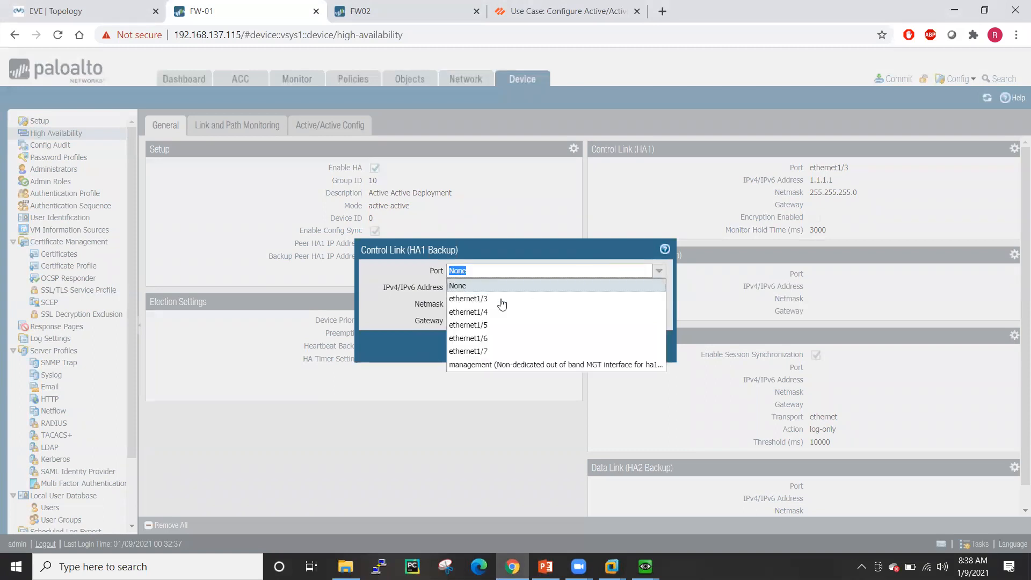
left_click(494, 309)
- Give the HA1 backup link address 1.1.2.1 with netmask 255.255.255.0
left_click(484, 289)
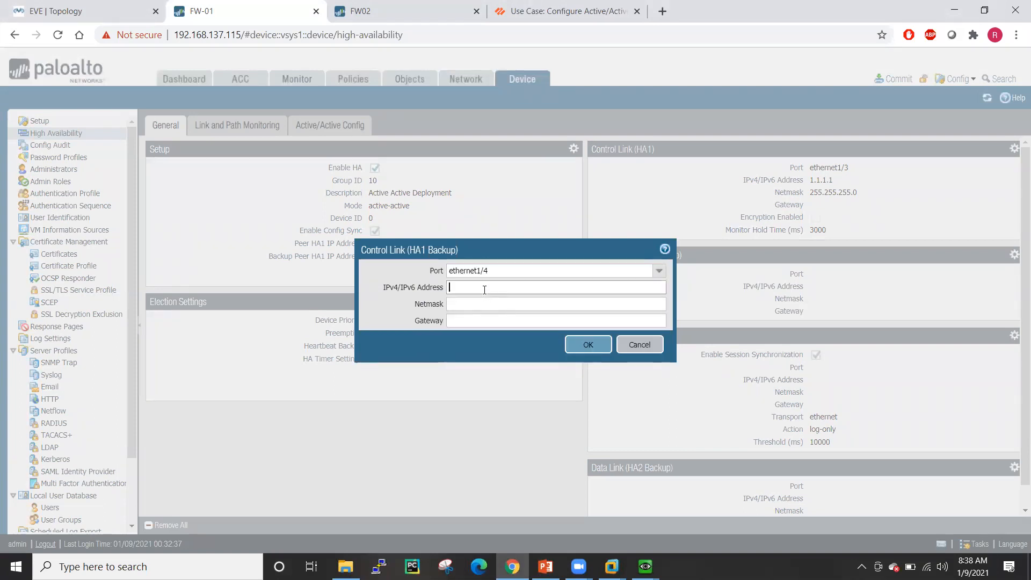
type("1.1.2.1")
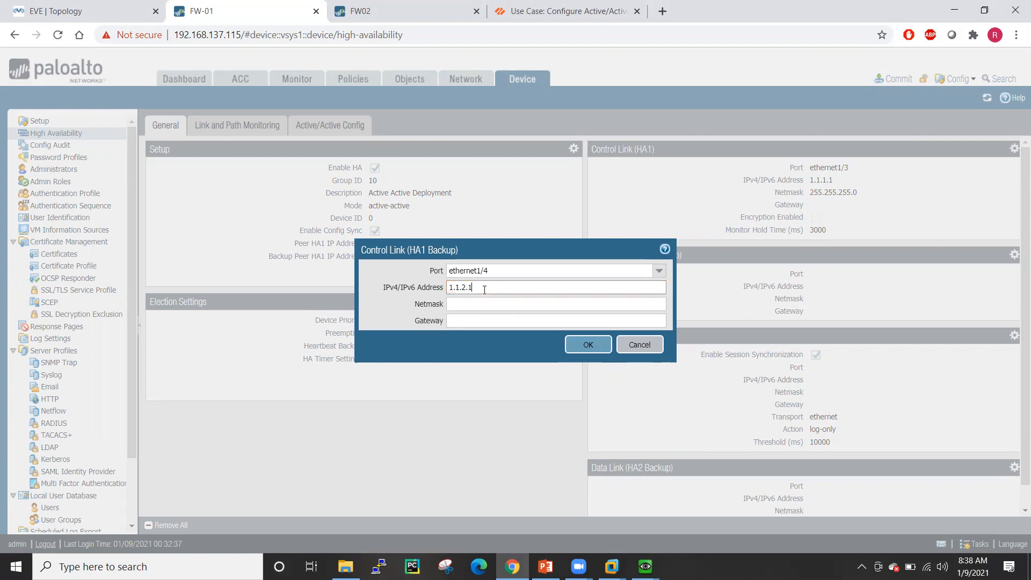
key("Tab")
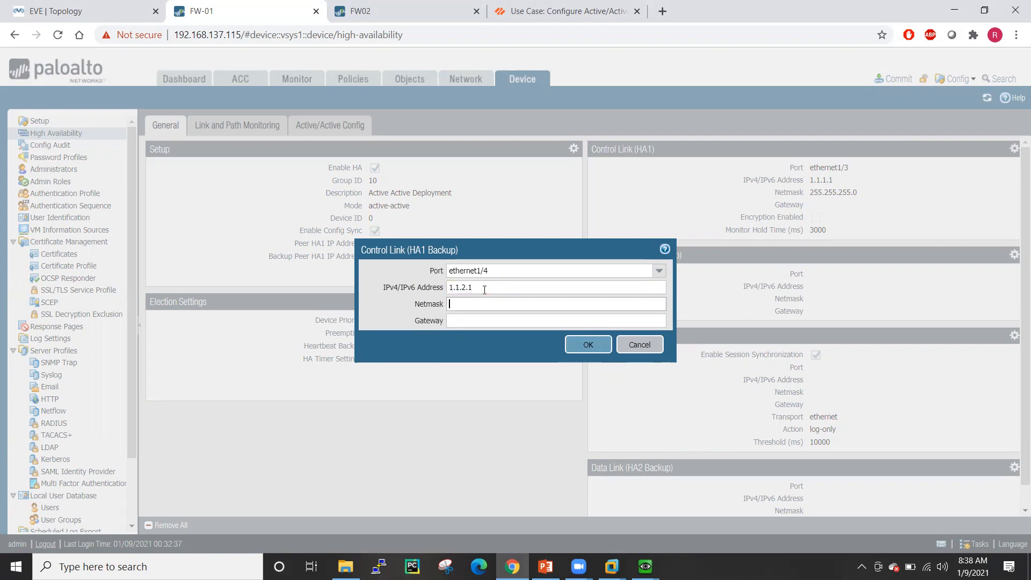
key("ctrl+v")
left_click(587, 344)
- Set the HA2 data link to ethernet1/5 with 1.1.3.1 / 255.255.255.0
scroll(816, 338, "down", 1)
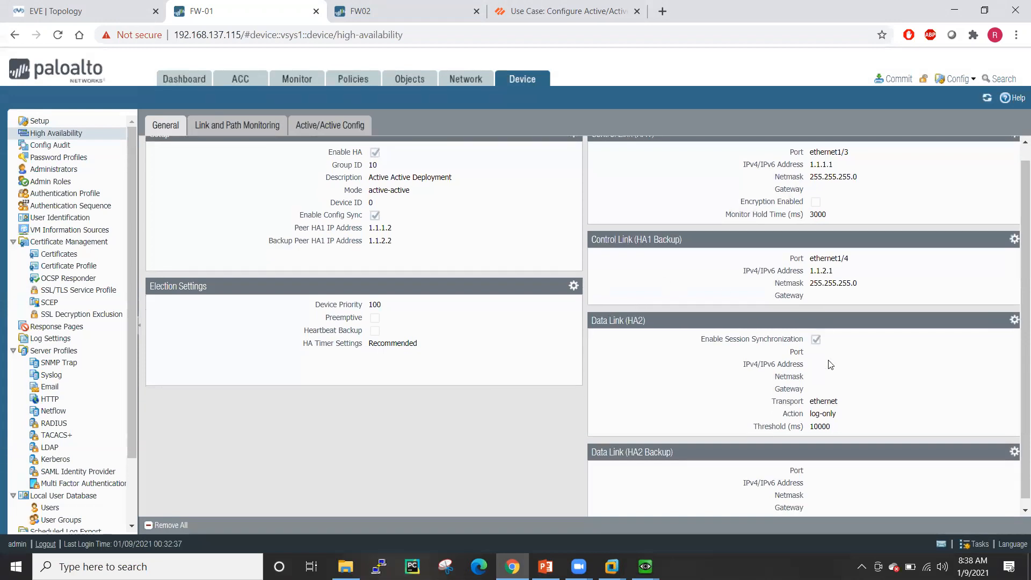
left_click(1012, 314)
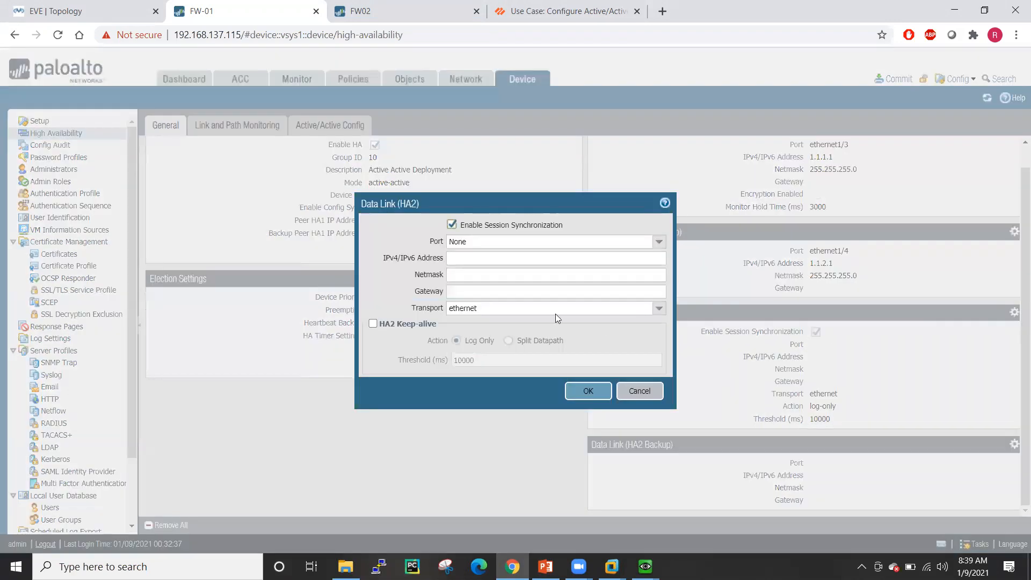
left_click(664, 243)
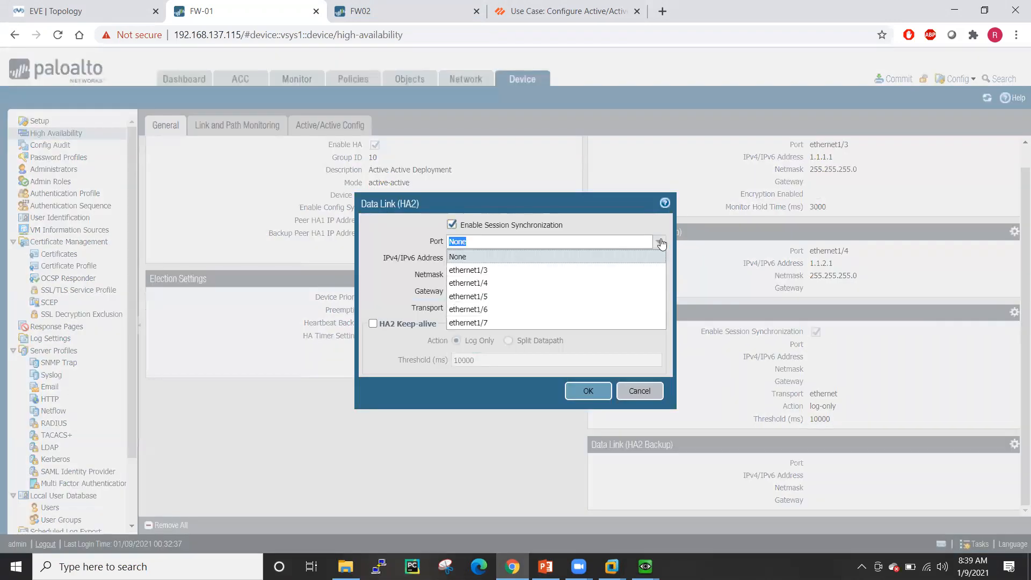
left_click(483, 300)
left_click(471, 259)
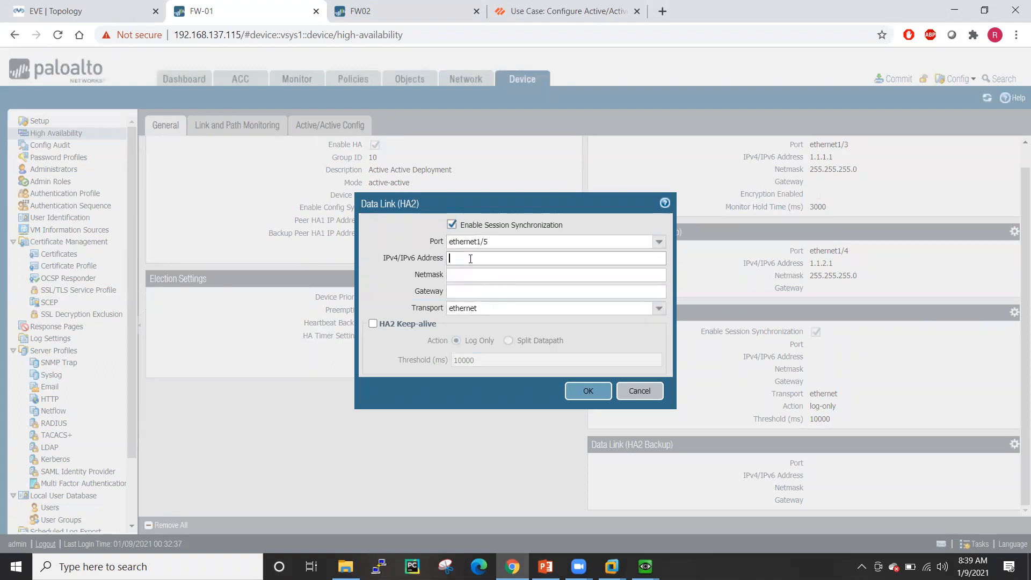
type("1.1.")
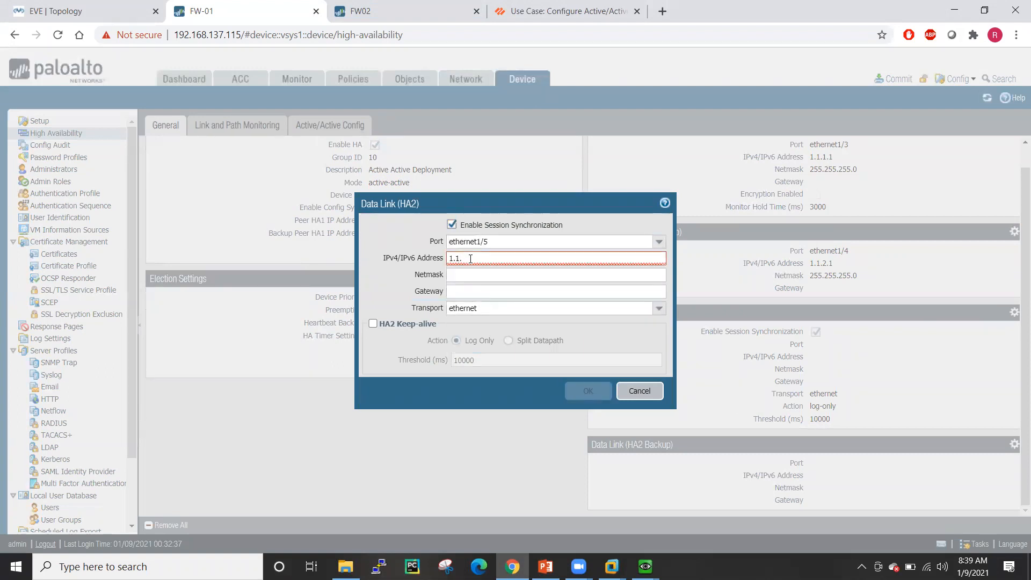
type("3.1")
left_click(479, 275)
key("ctrl+v")
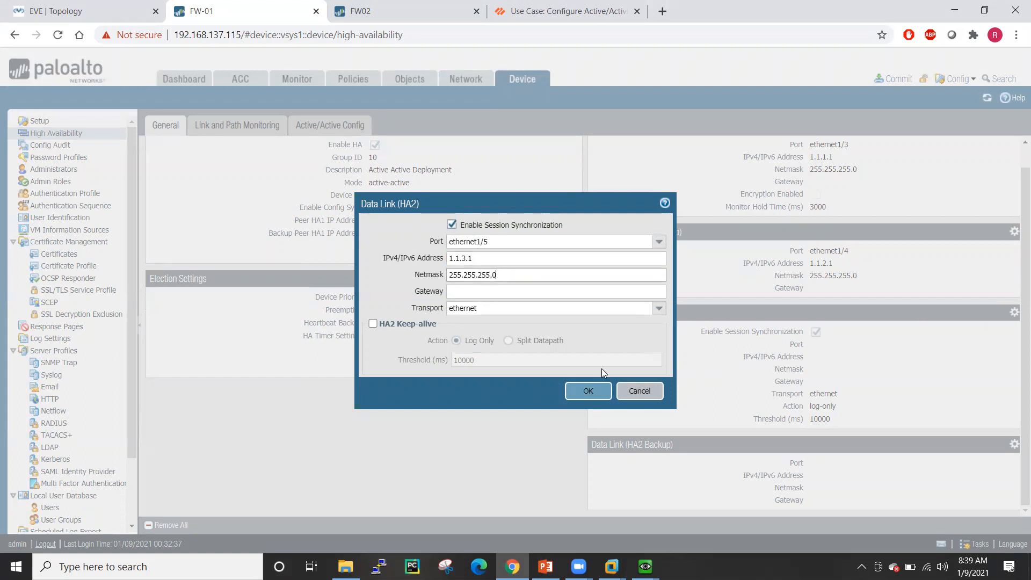
left_click(590, 391)
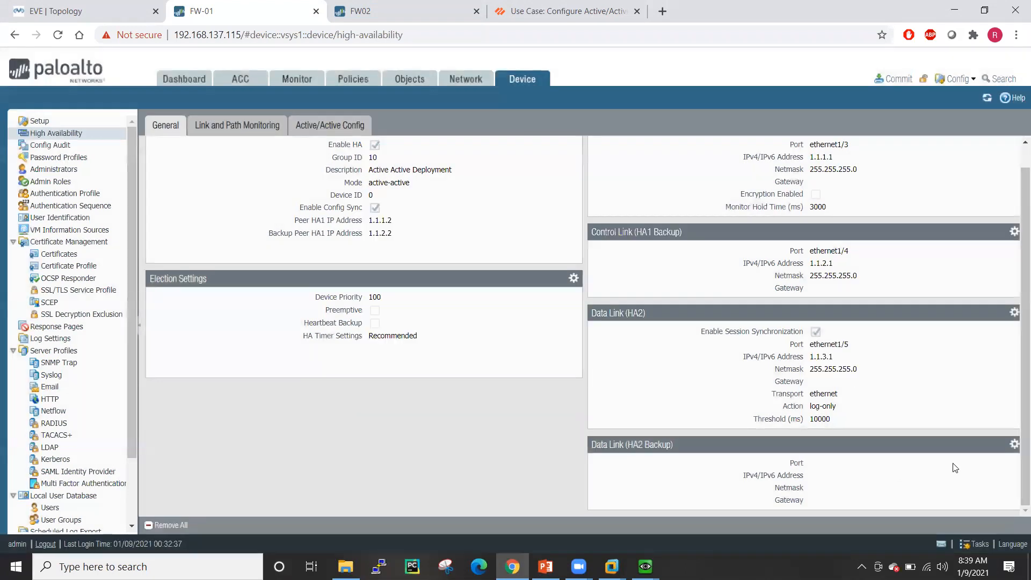
- Set the HA2 backup link to ethernet1/6 with 1.1.4.1 / 255.255.255.0
left_click(1014, 445)
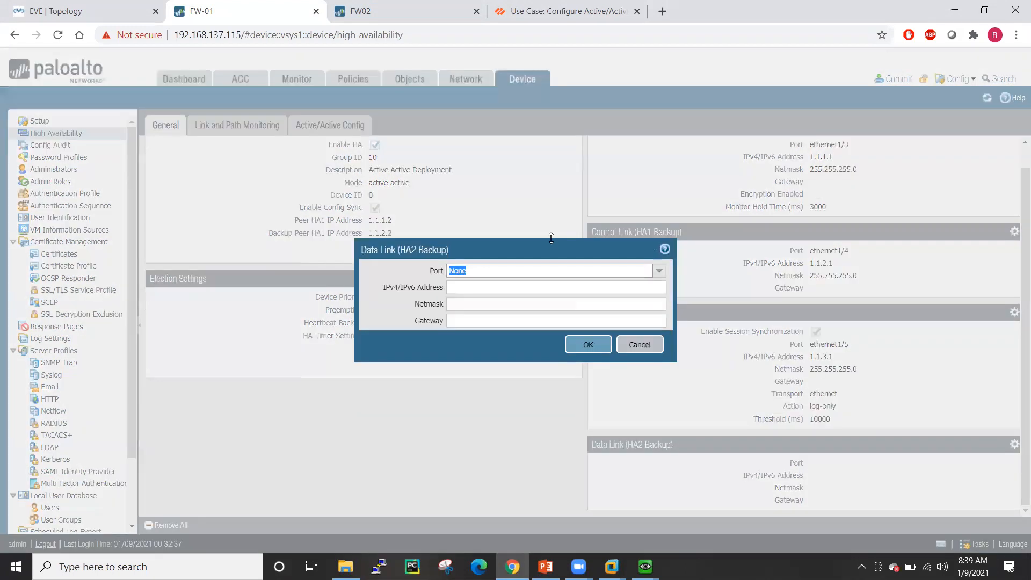
left_click(658, 271)
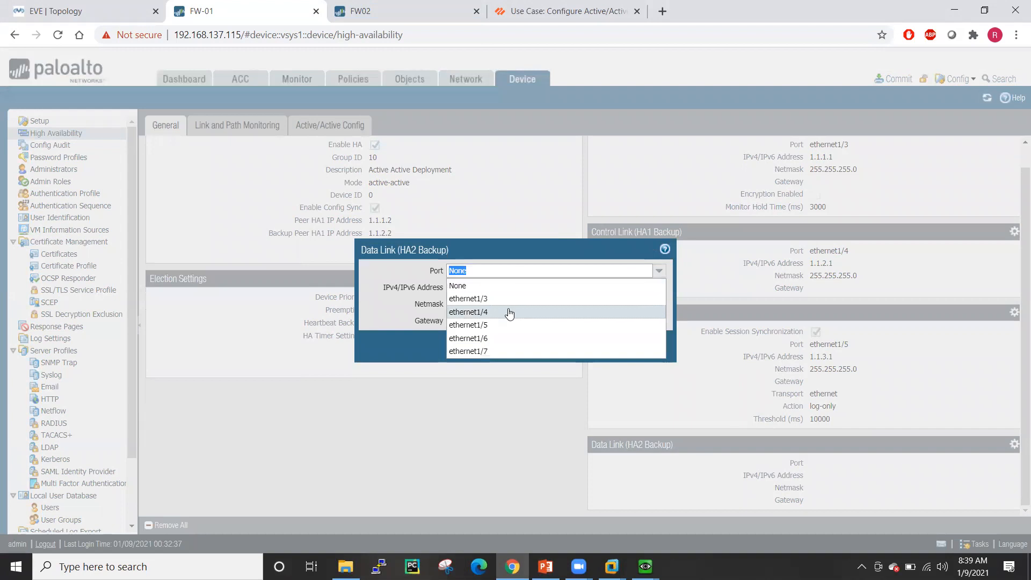
left_click(487, 338)
left_click(485, 287)
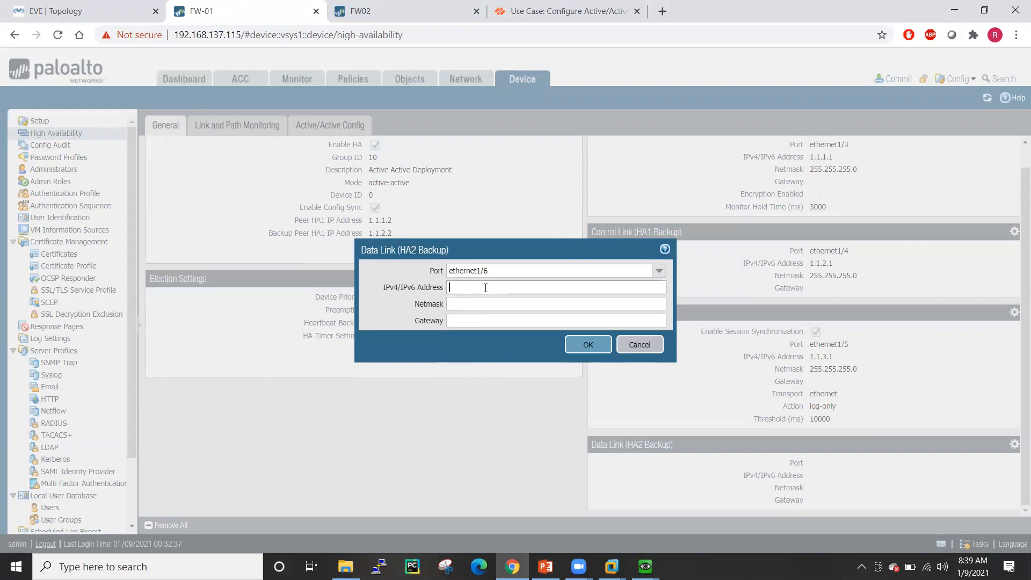
type("1.1")
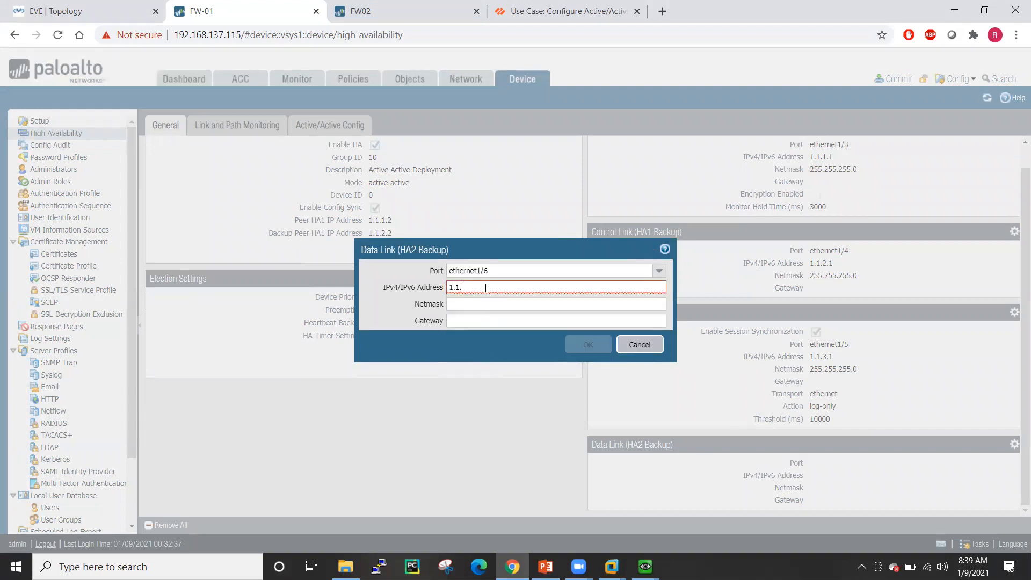
type(".4.1")
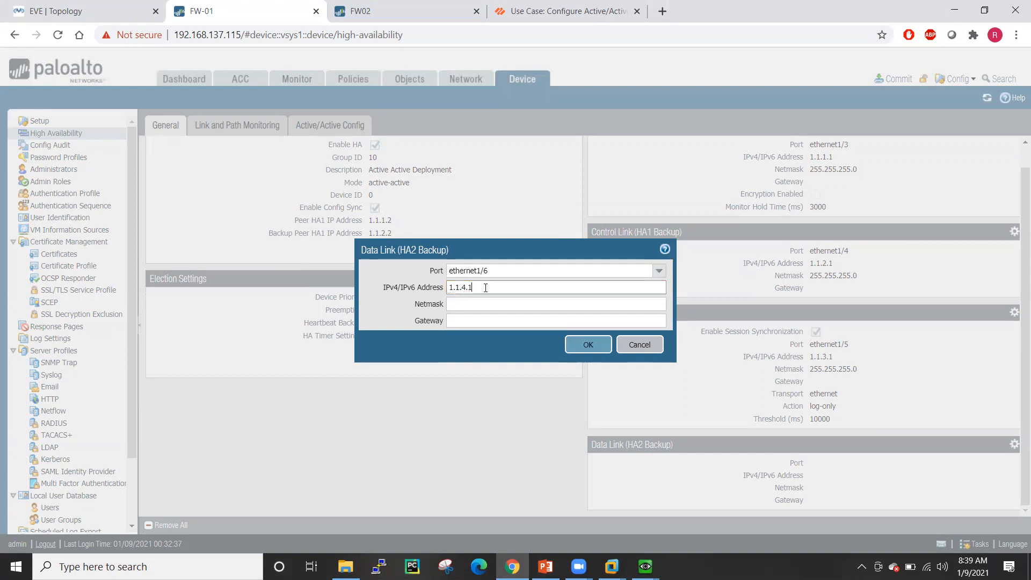
left_click(480, 306)
key("ctrl+v")
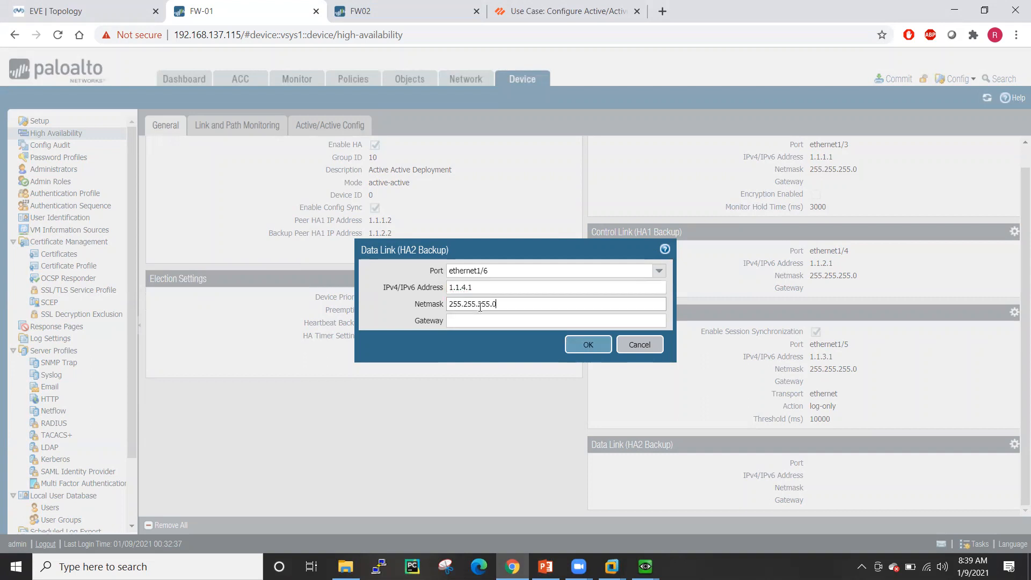
left_click(592, 345)
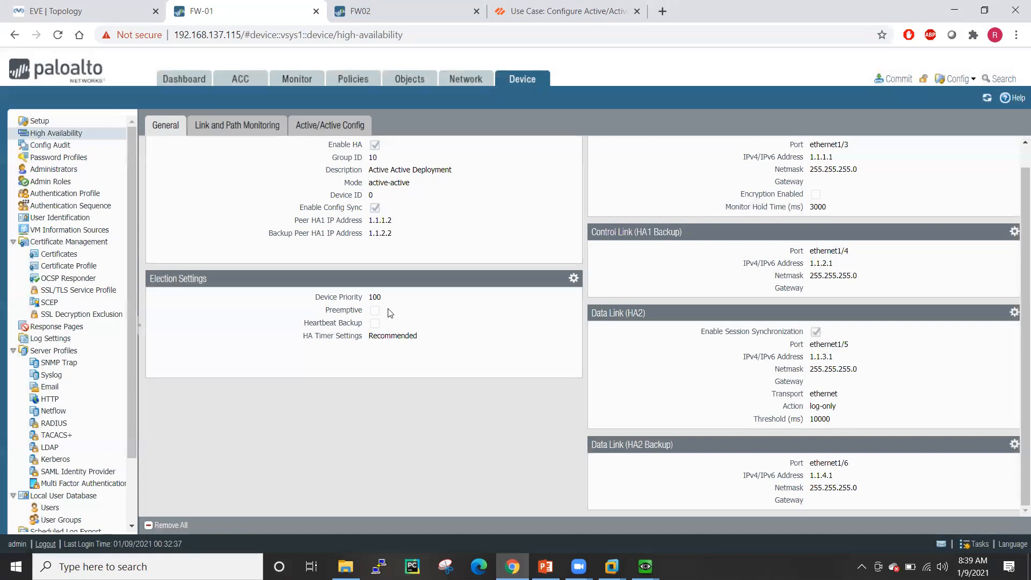
- Set device priority 50 with heartbeat backup on and Recommended HA timers
scroll(404, 272, "up", 1)
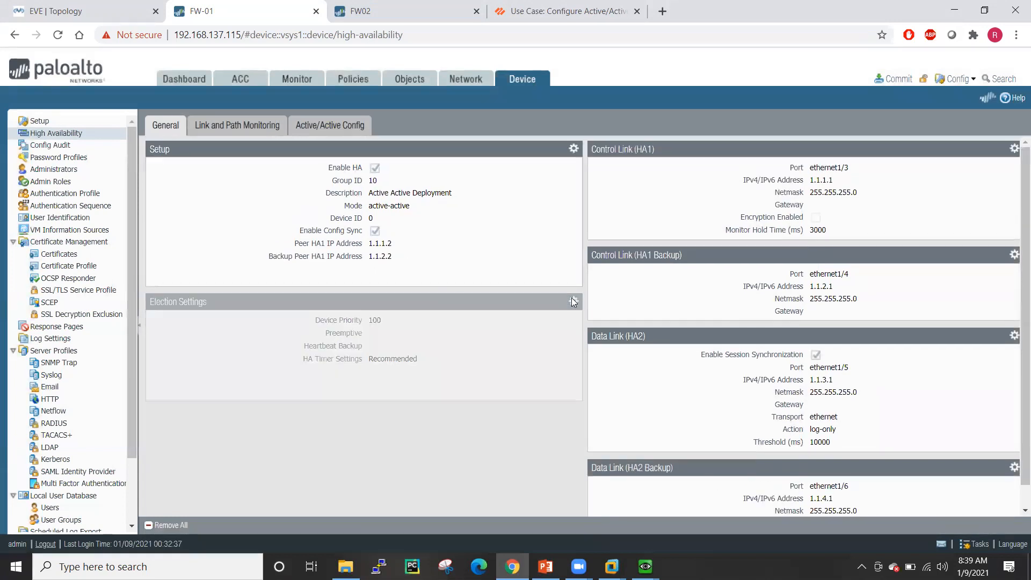
left_click(572, 301)
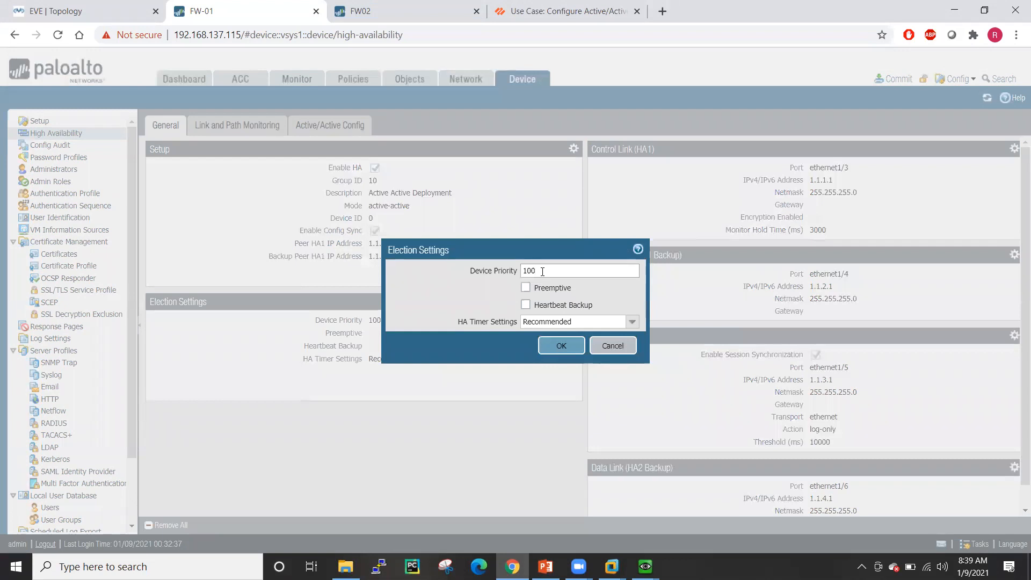
key("BackSpace")
key("BackSpace")
key("BackSpace")
left_click(526, 304)
left_click(618, 321)
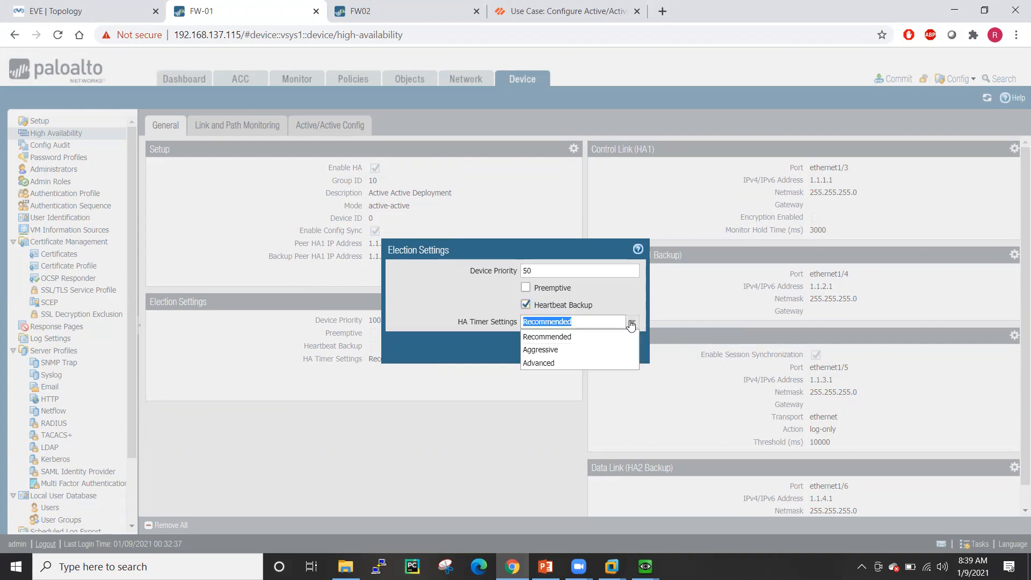
left_click(546, 337)
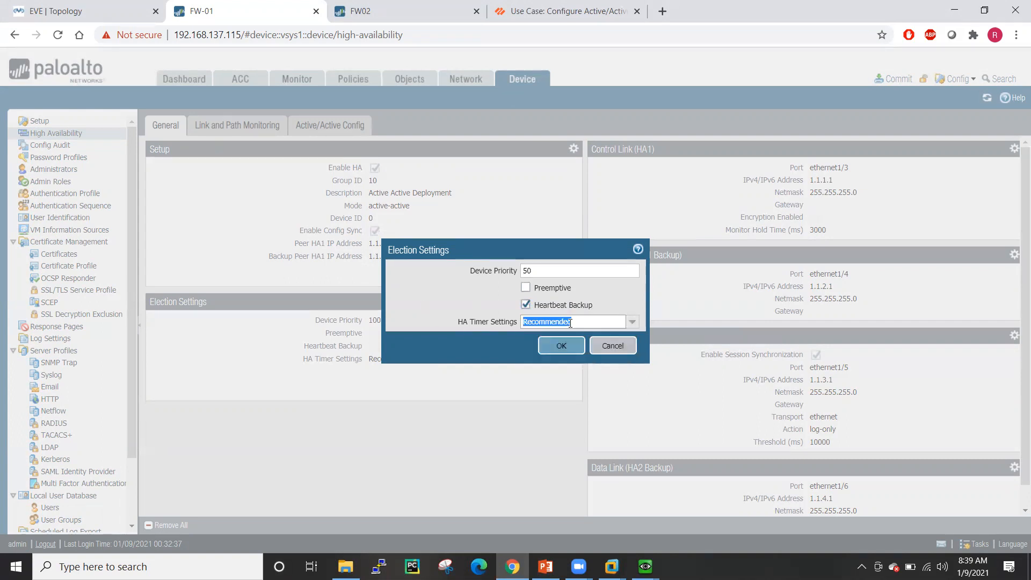
left_click(556, 349)
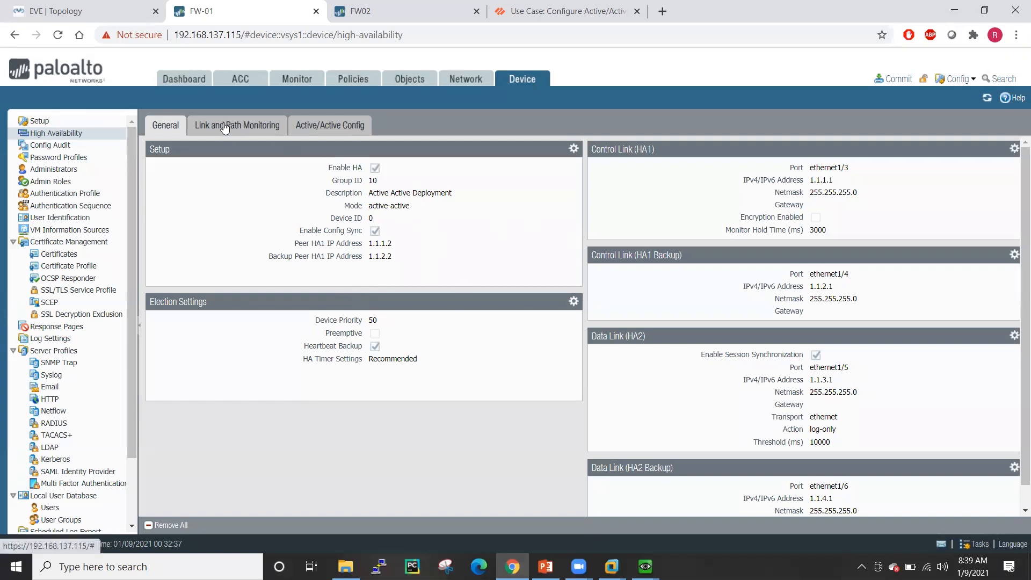
- Configure packet forwarding: HA3 on ethernet1/7, VR and QoS sync, First Packet session setup
left_click(332, 125)
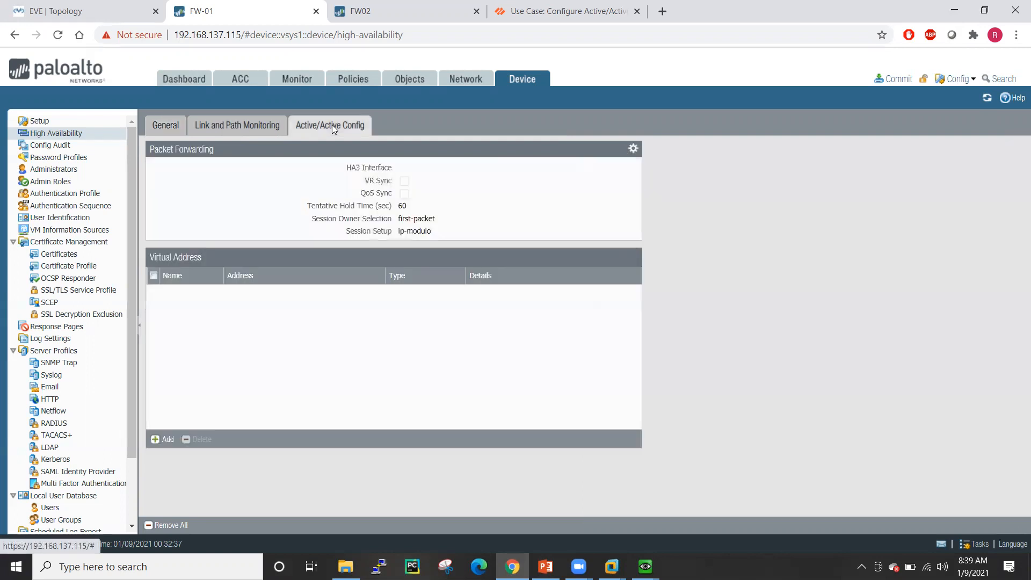
left_click(632, 148)
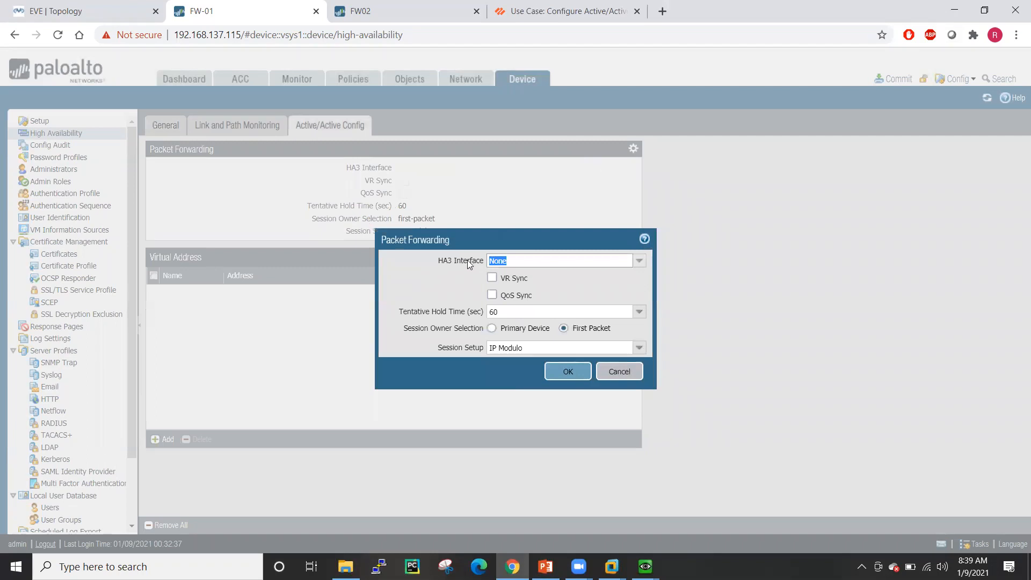
left_click(639, 261)
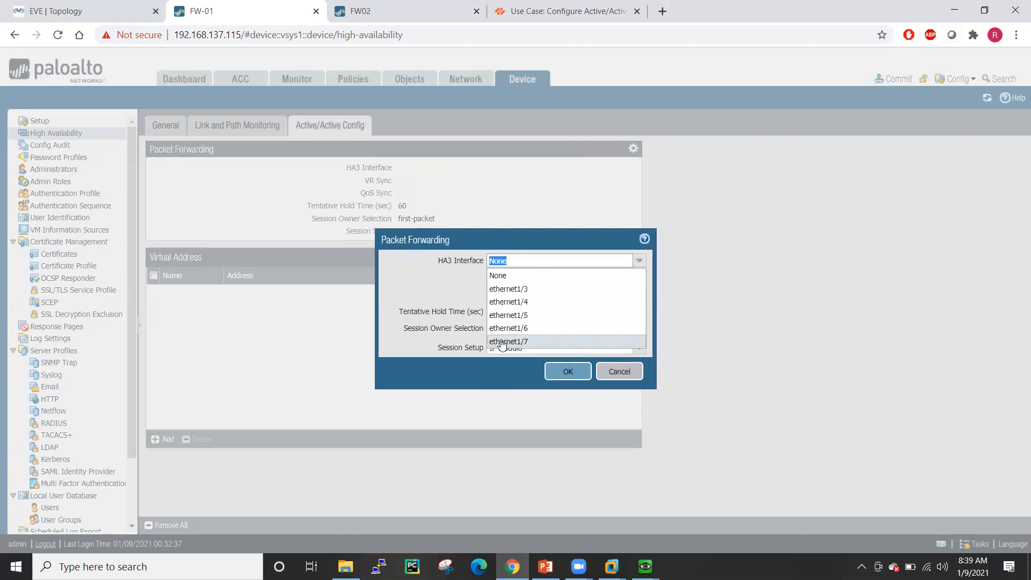
left_click(525, 341)
left_click(491, 277)
left_click(492, 294)
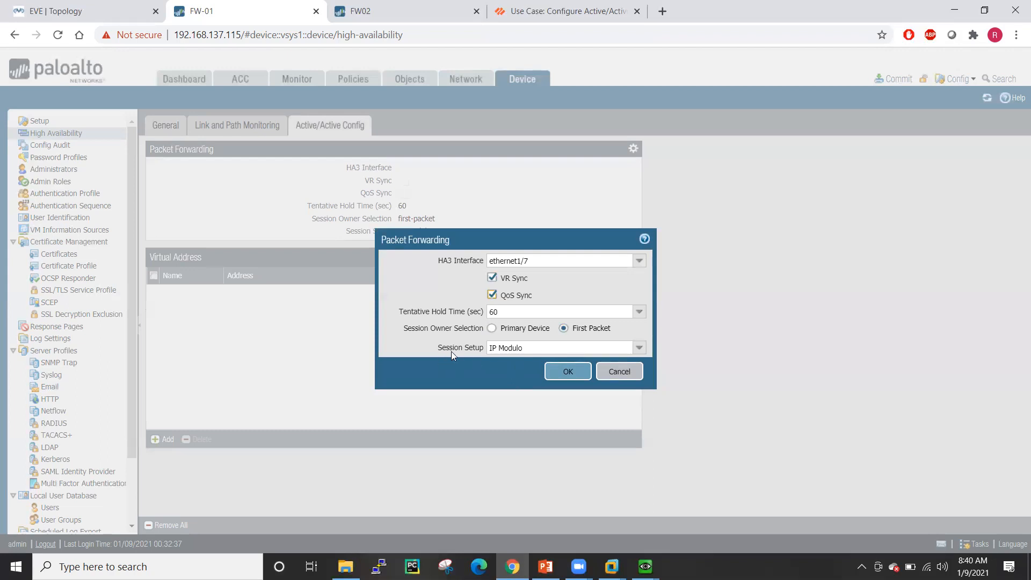
left_click(639, 348)
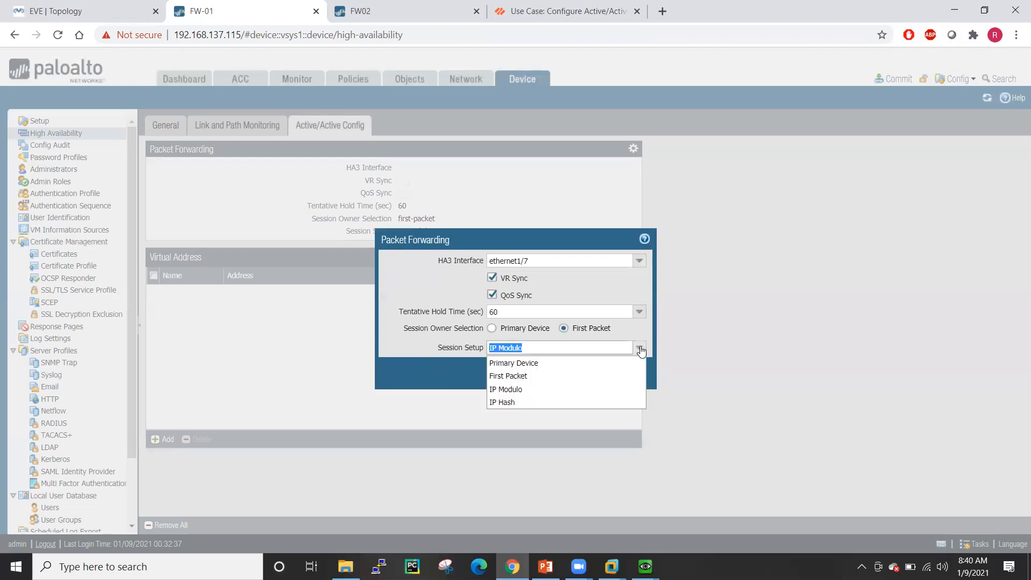
left_click(519, 376)
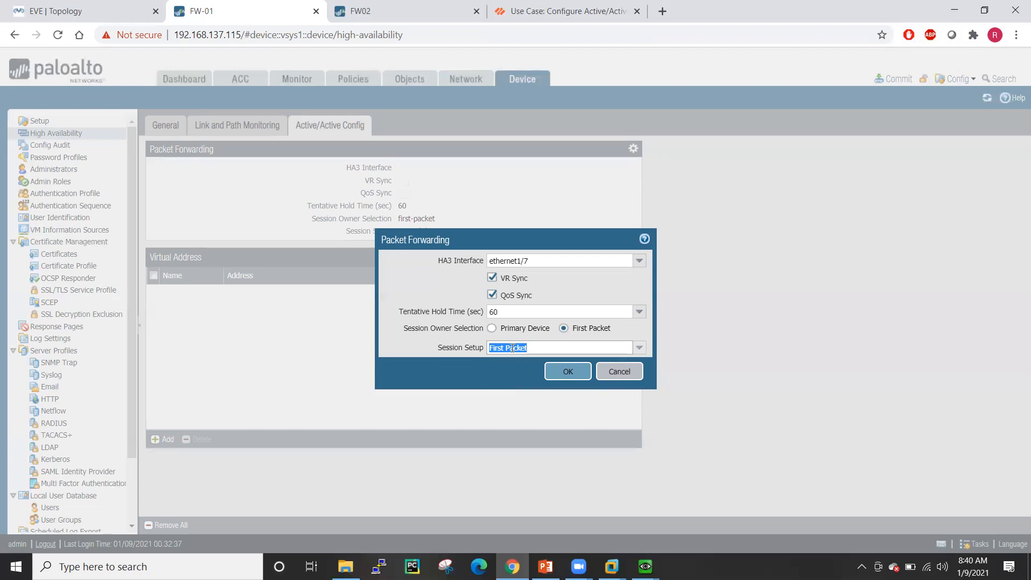
left_click(567, 371)
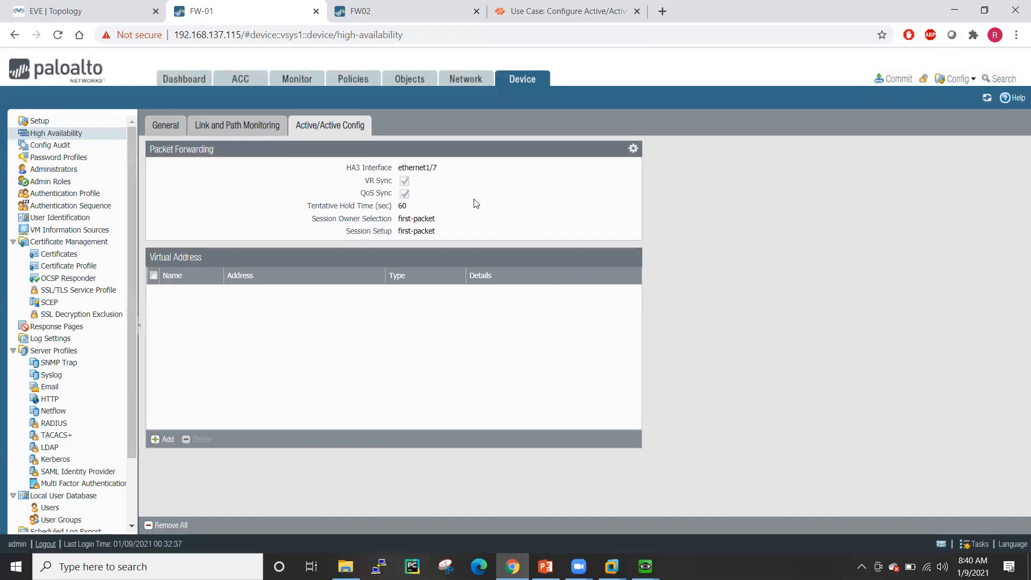
- Start an HA virtual address entry and cancel it without adding one
left_click(166, 441)
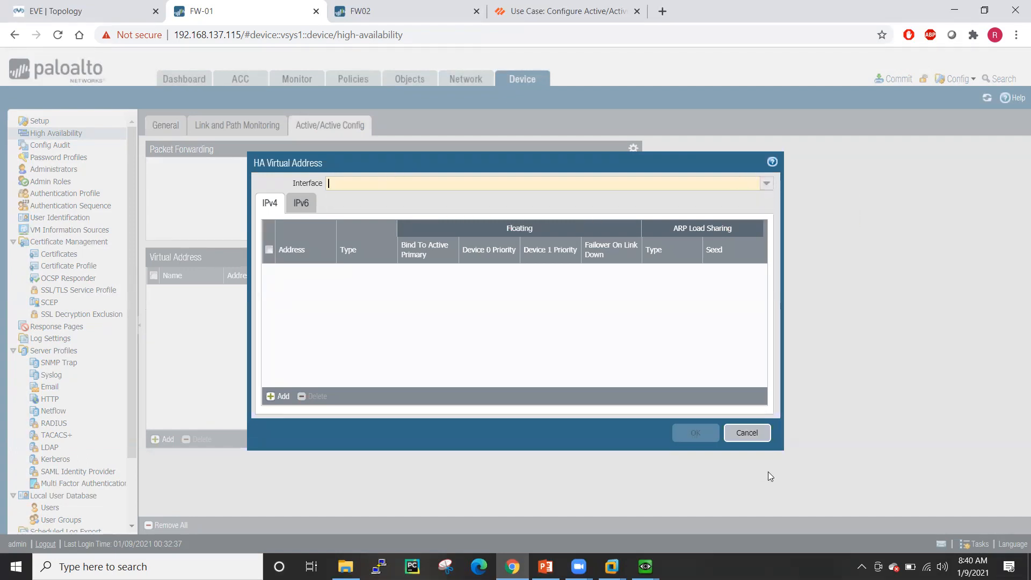
left_click(747, 432)
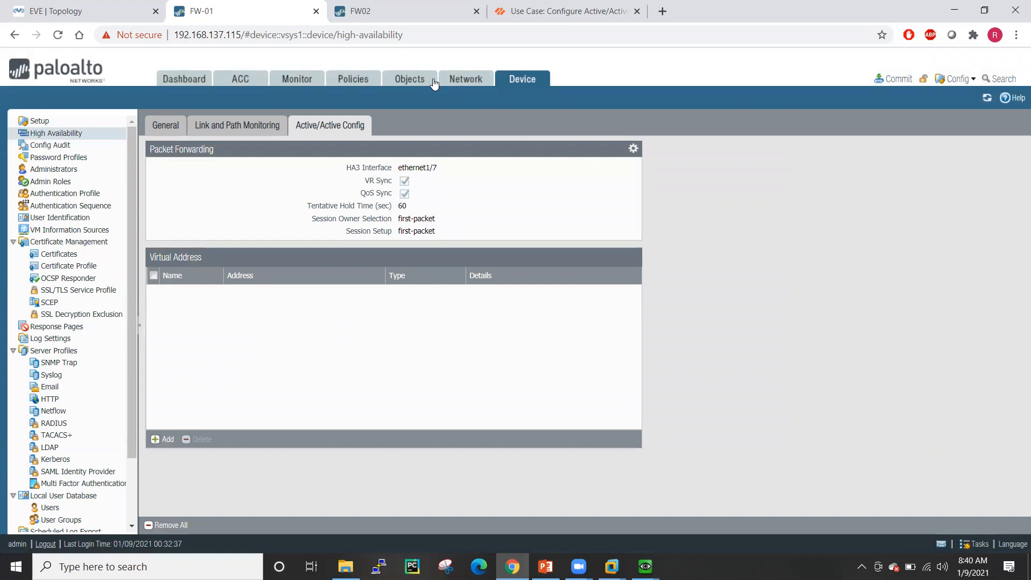
left_click(470, 83)
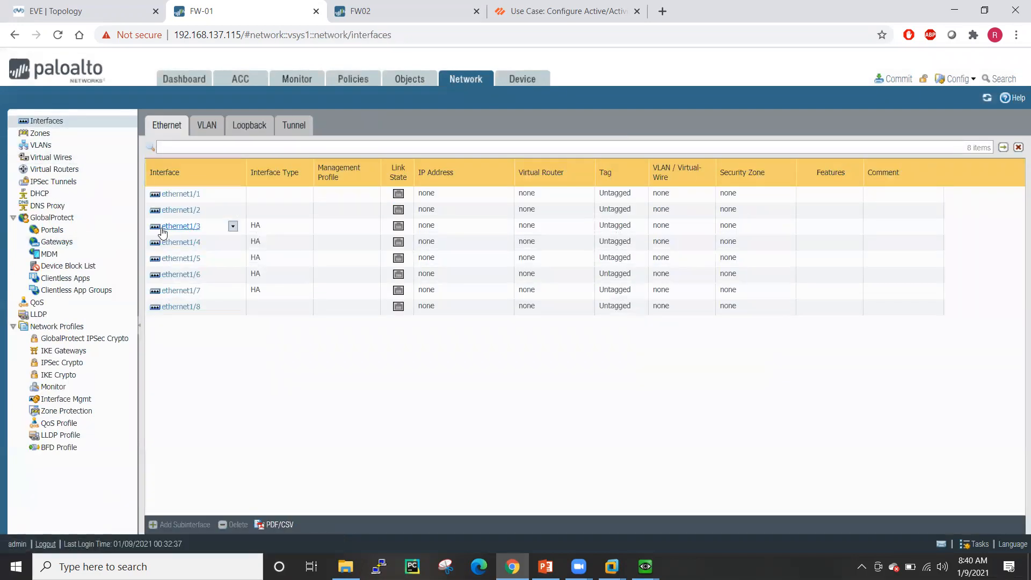
- Make ethernet1/1 Layer3 on the default virtual router in a new Outside zone
left_click(188, 195)
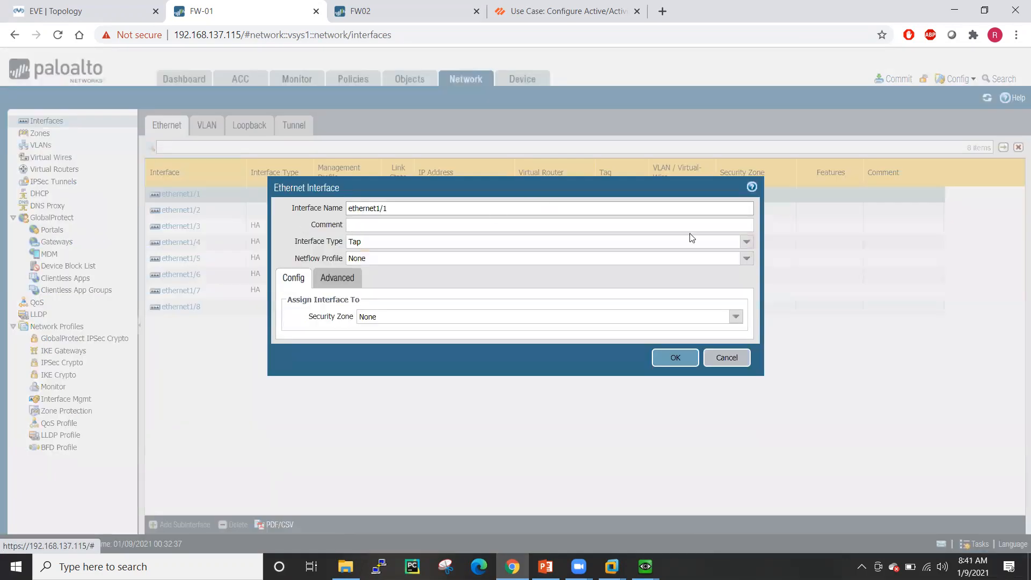
left_click(746, 241)
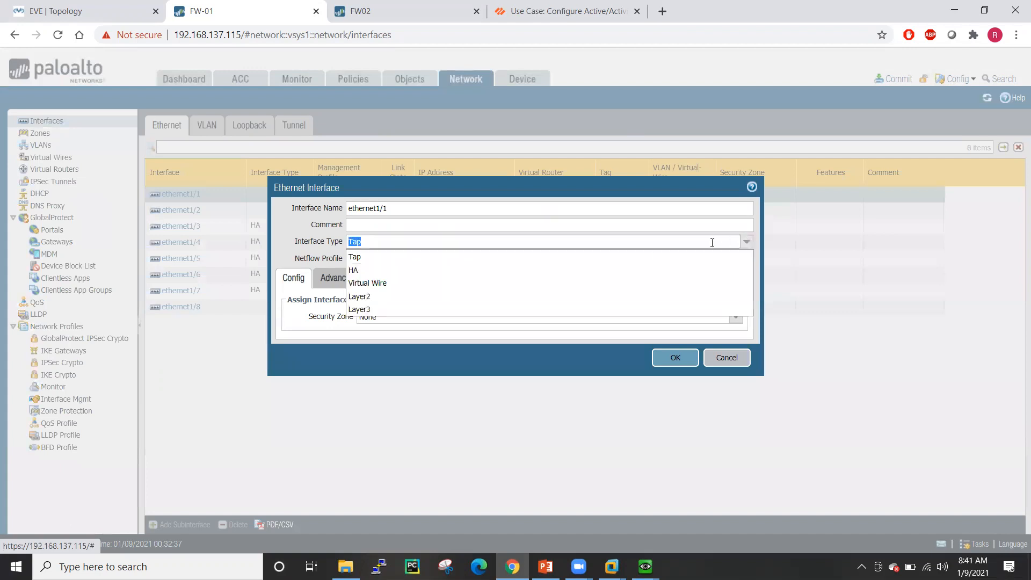
left_click(398, 309)
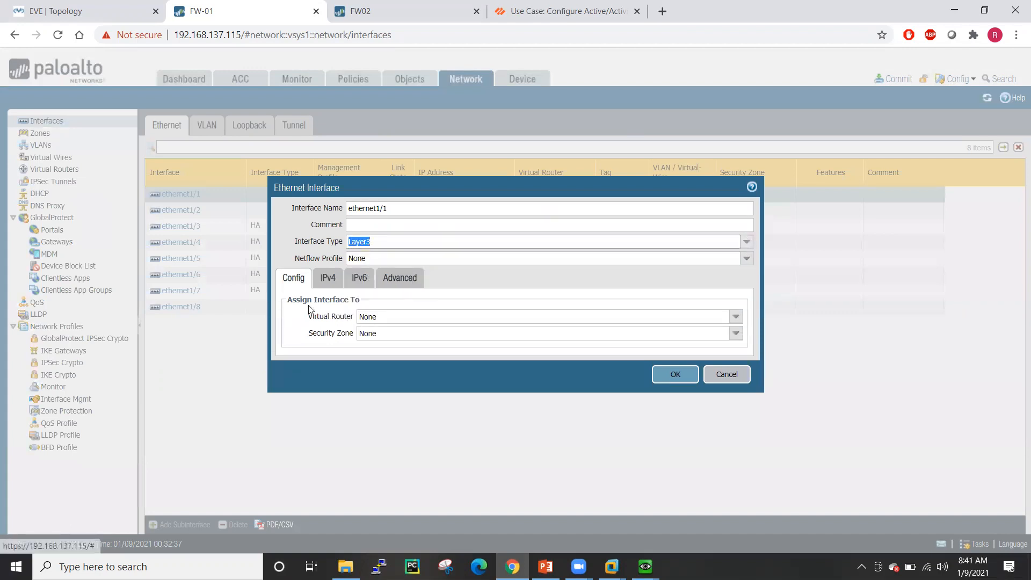
left_click(644, 316)
left_click(396, 344)
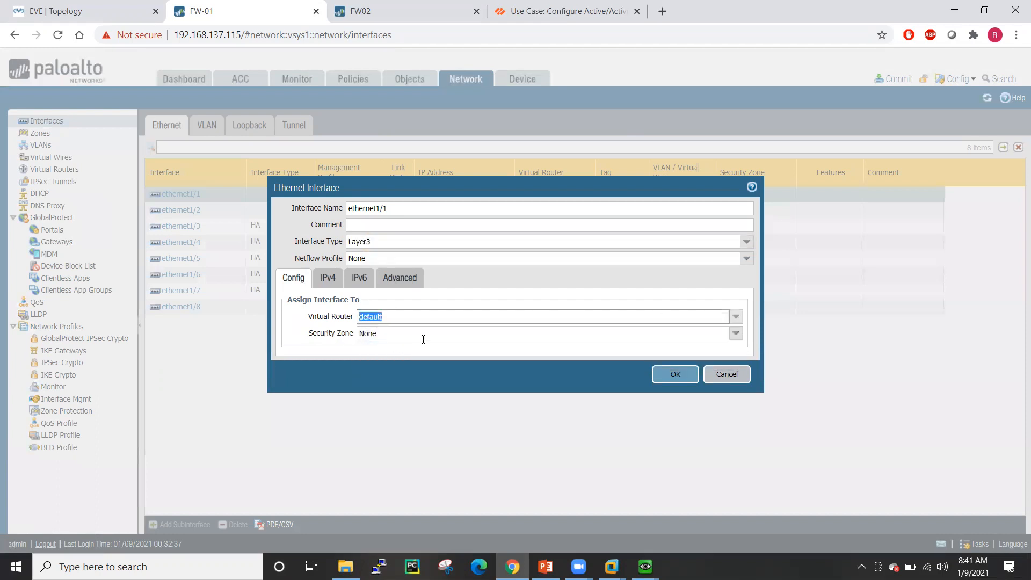
left_click(736, 333)
left_click(443, 369)
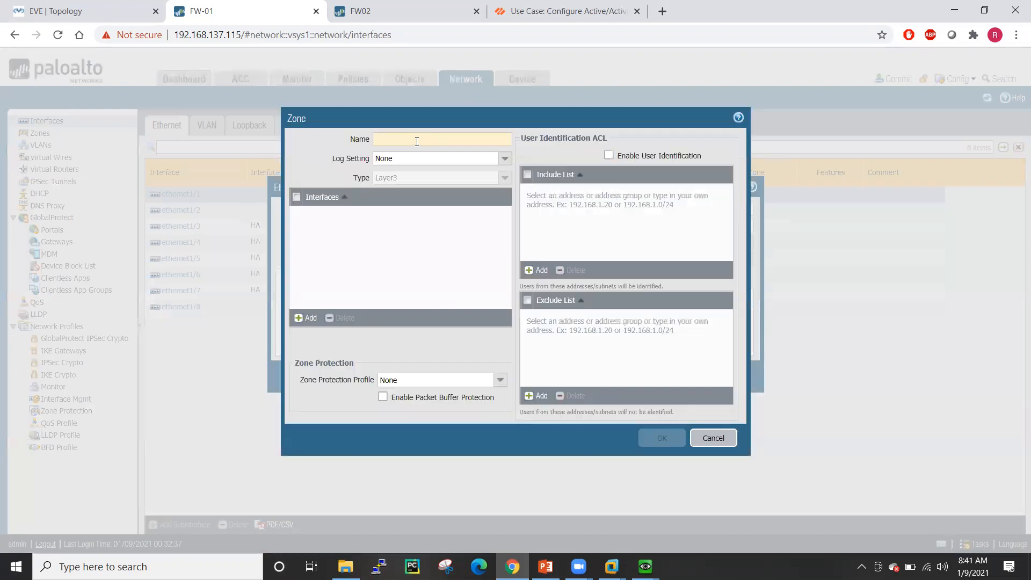
type("Outside")
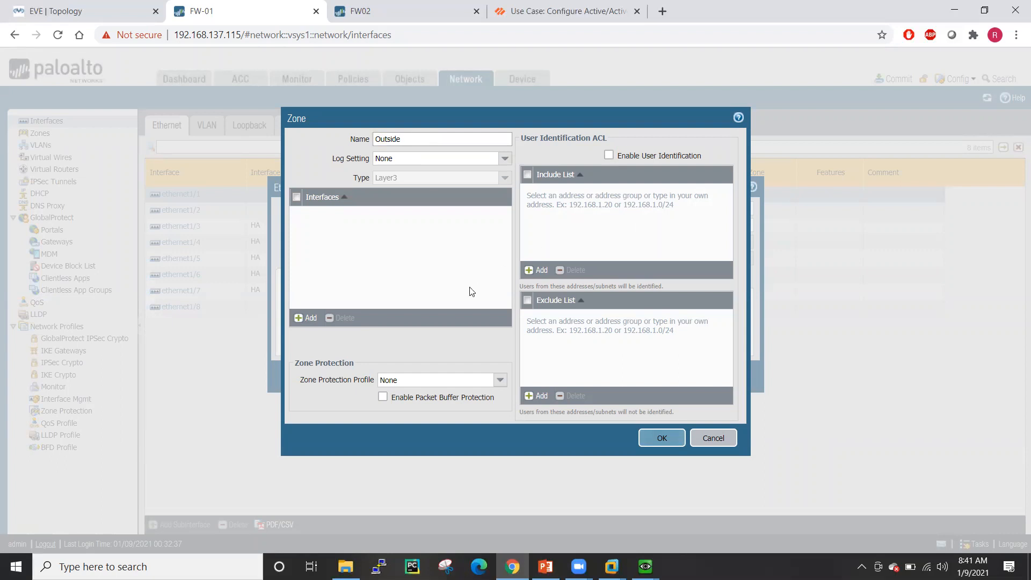
left_click(669, 443)
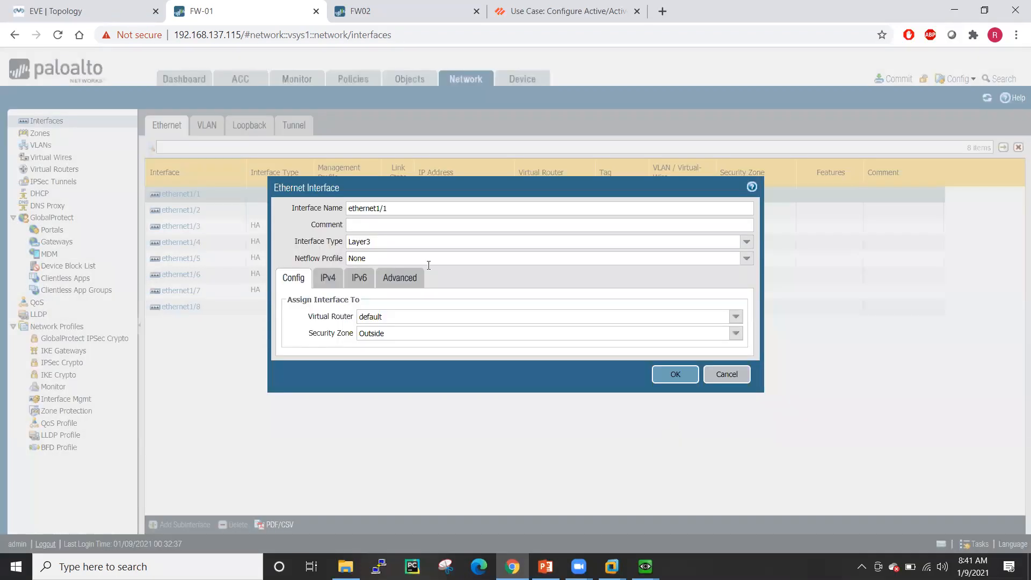
- Give ethernet1/1 IPv4 address 192.168.0.115/24 and force its link state up
left_click(328, 279)
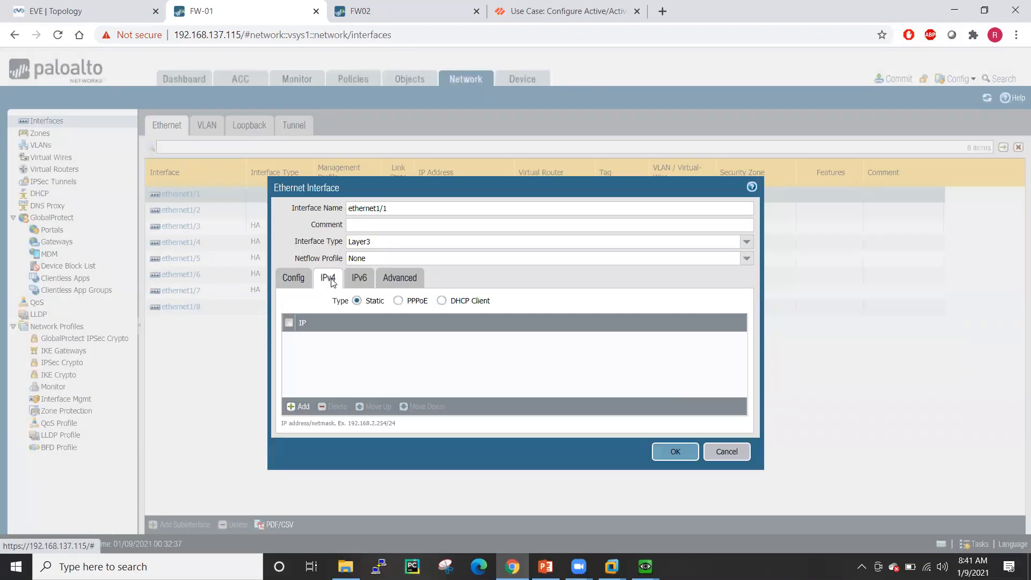
left_click(313, 406)
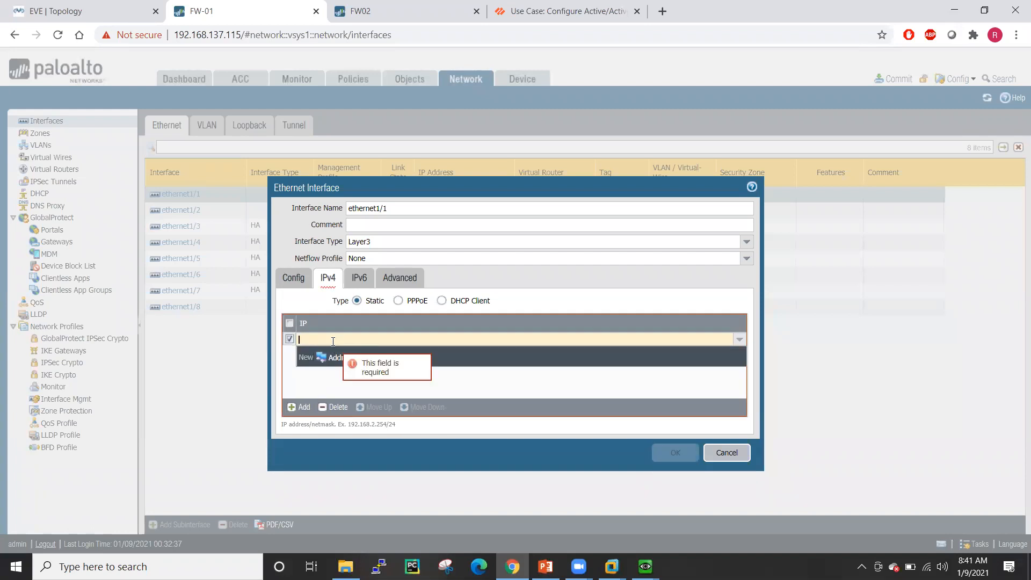
left_click(146, 15)
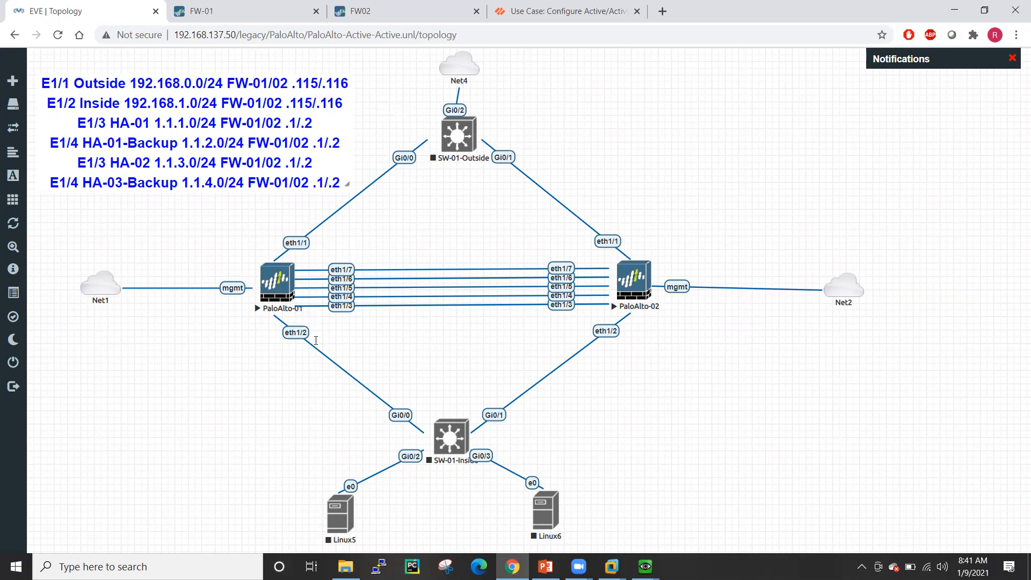
key("ctrl+Tab")
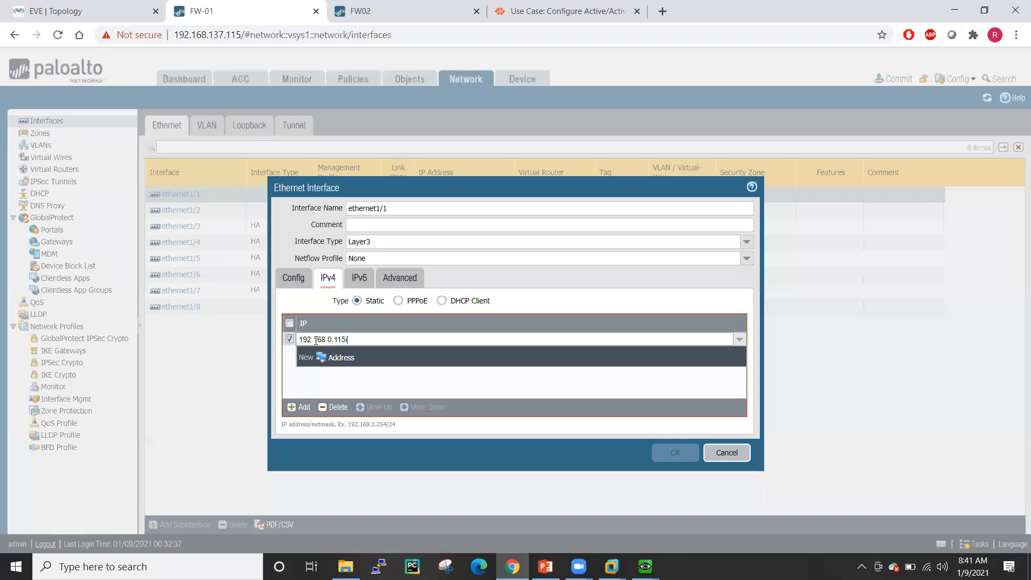
left_click(302, 391)
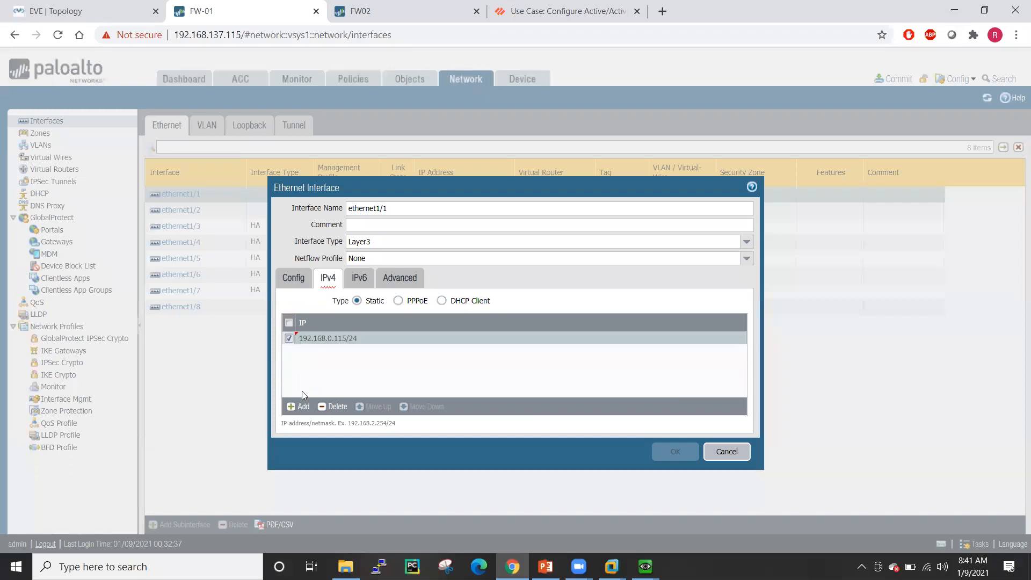
left_click(419, 281)
left_click(733, 316)
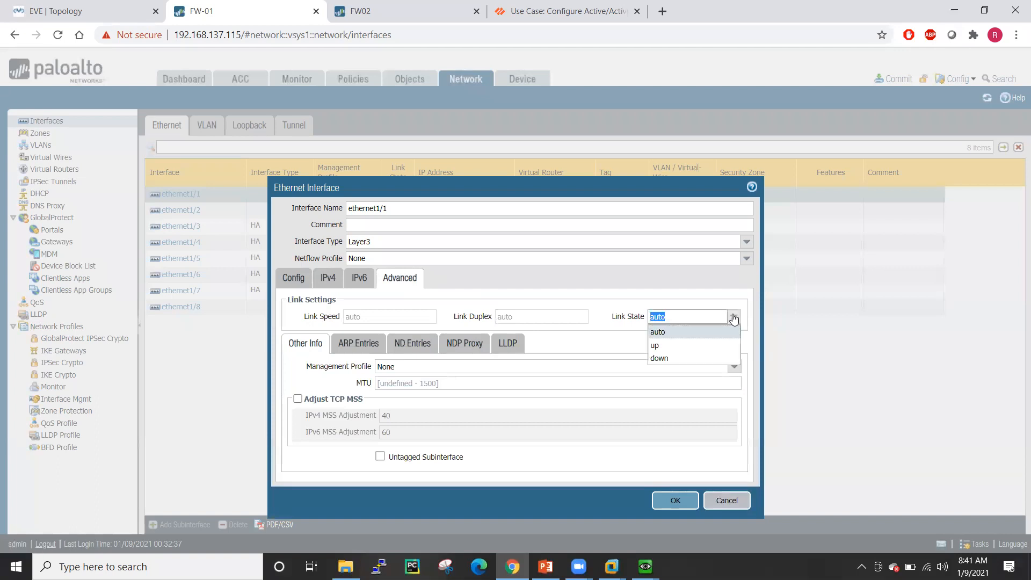
left_click(668, 346)
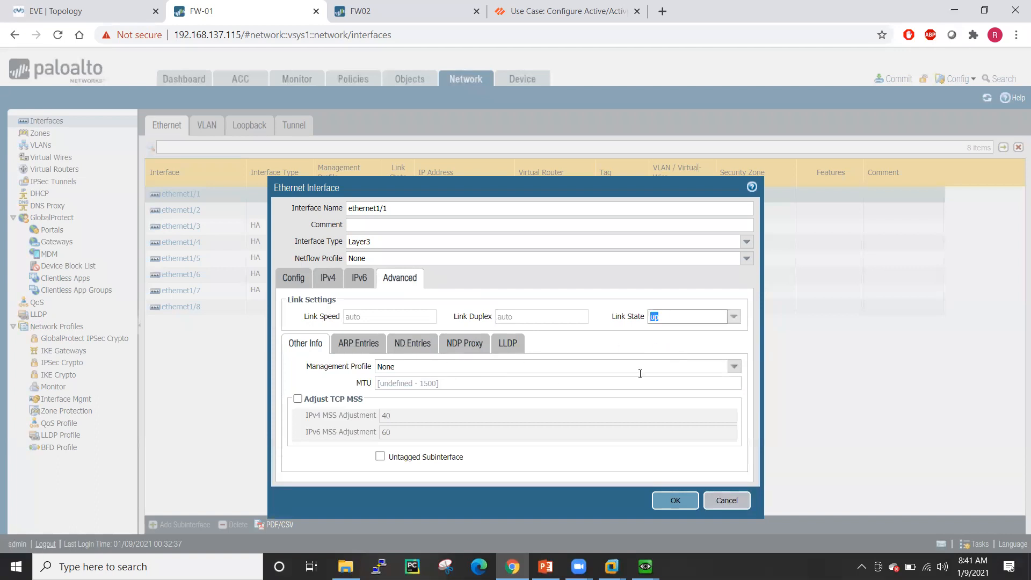
- Attach a new MGMT-Profile management profile allowing HTTPS, SSH and Ping, and save ethernet1/1
left_click(733, 366)
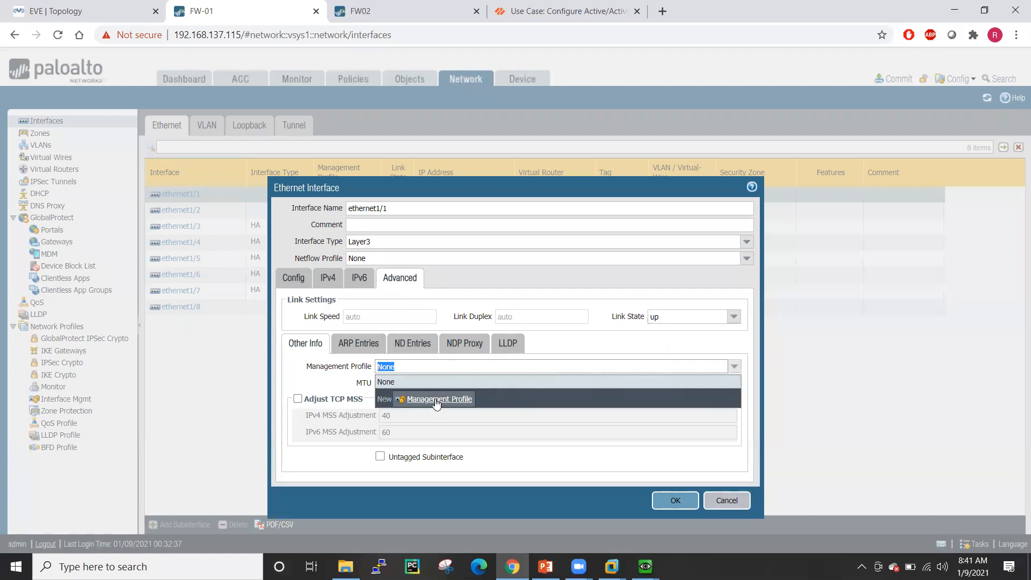
left_click(436, 400)
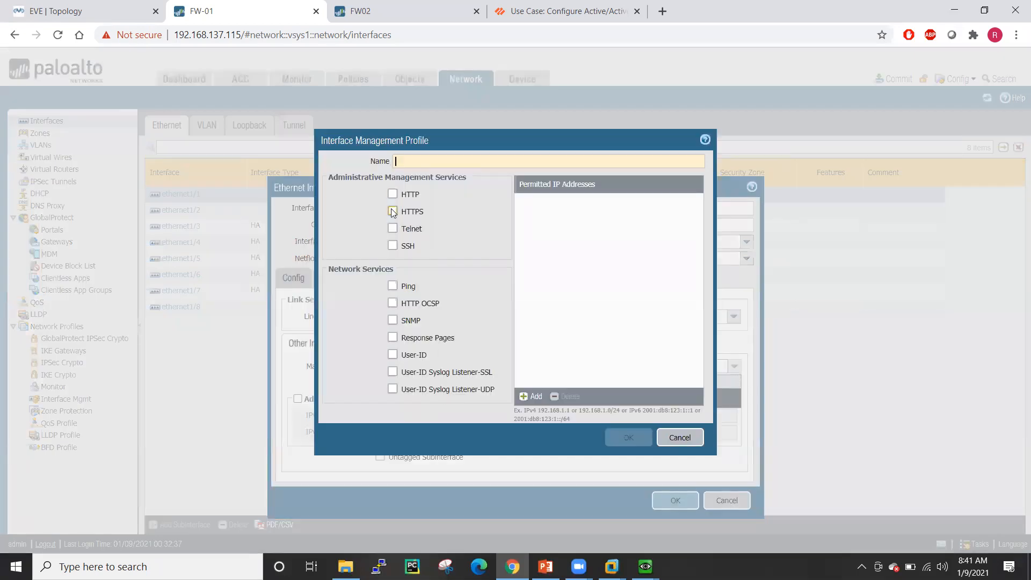
left_click(393, 229)
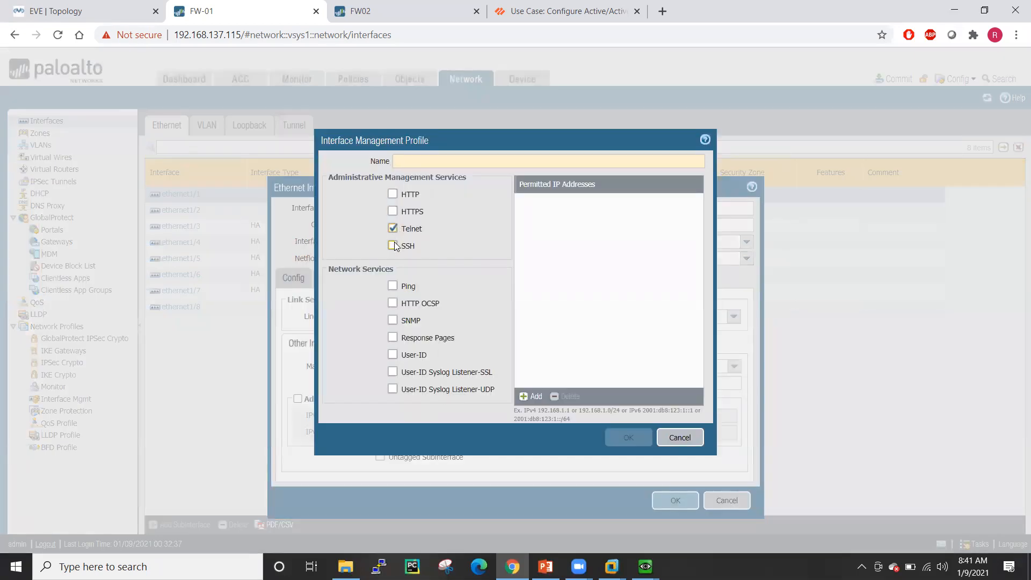
left_click(392, 211)
left_click(392, 228)
left_click(392, 245)
left_click(393, 286)
left_click(439, 161)
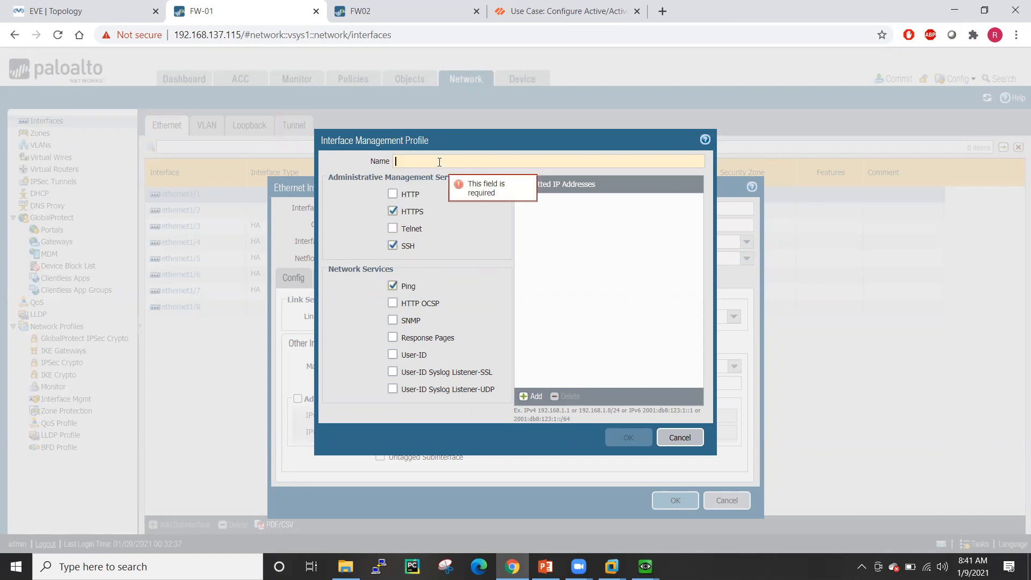
type("MGM")
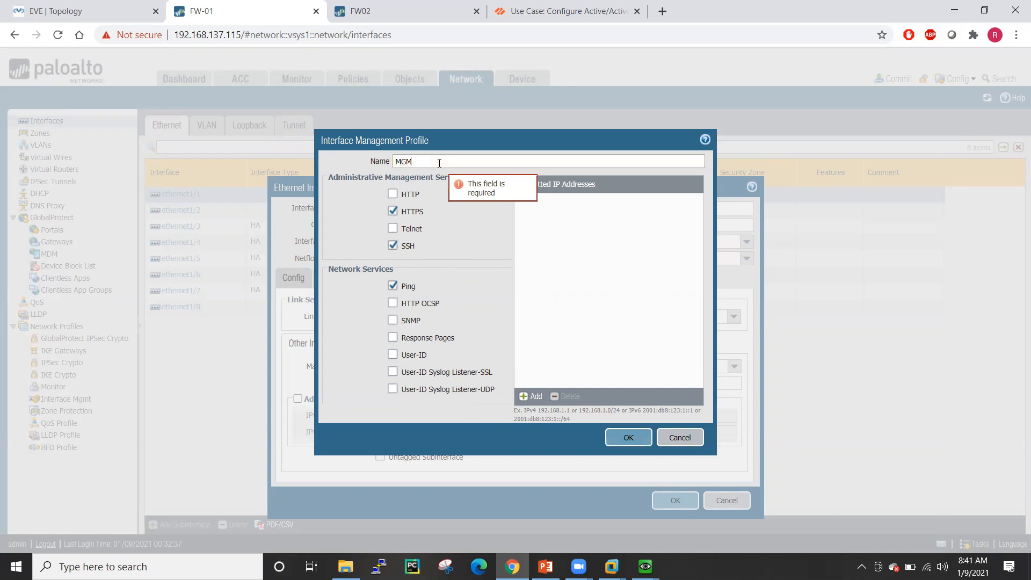
type("T-Profile")
left_click(625, 434)
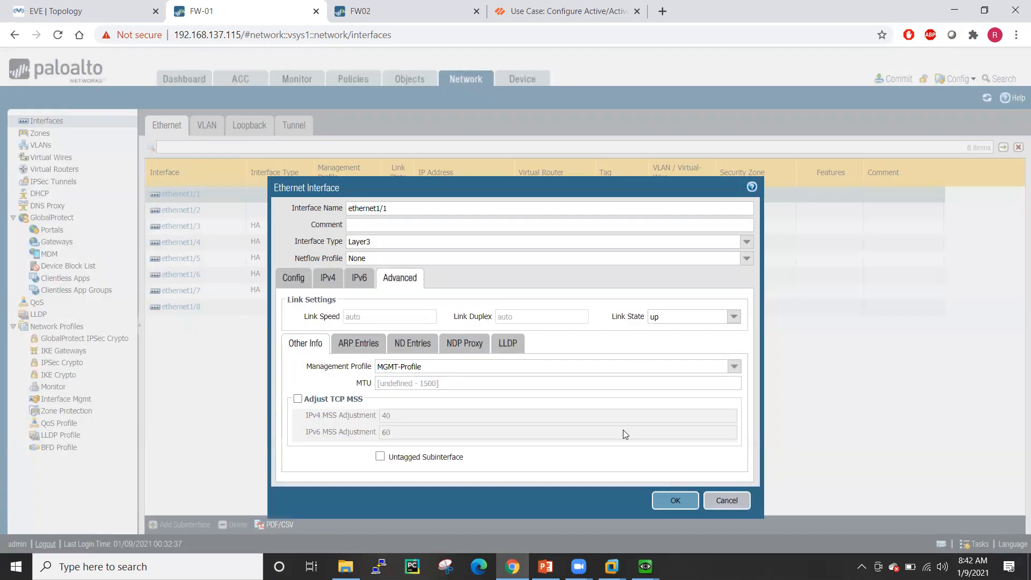
left_click(675, 500)
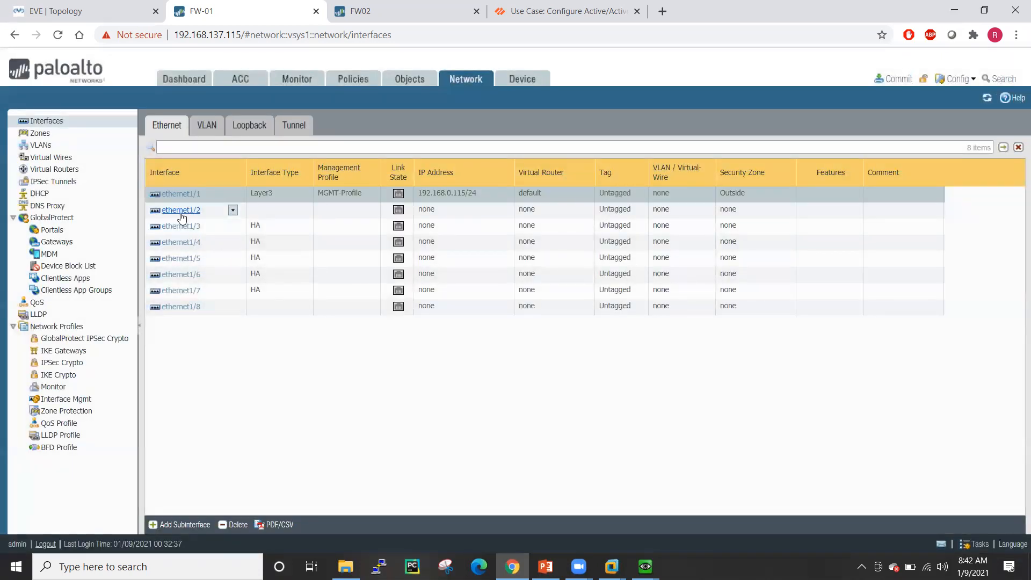
- Make ethernet1/2 a Layer3 interface on the default virtual router in a new zone named Inside
left_click(181, 216)
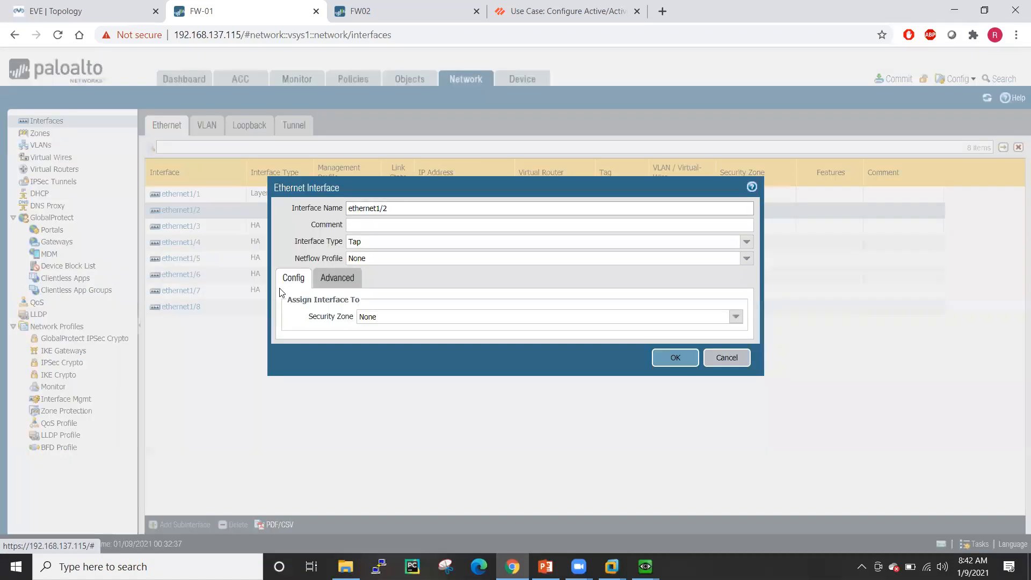
left_click(746, 242)
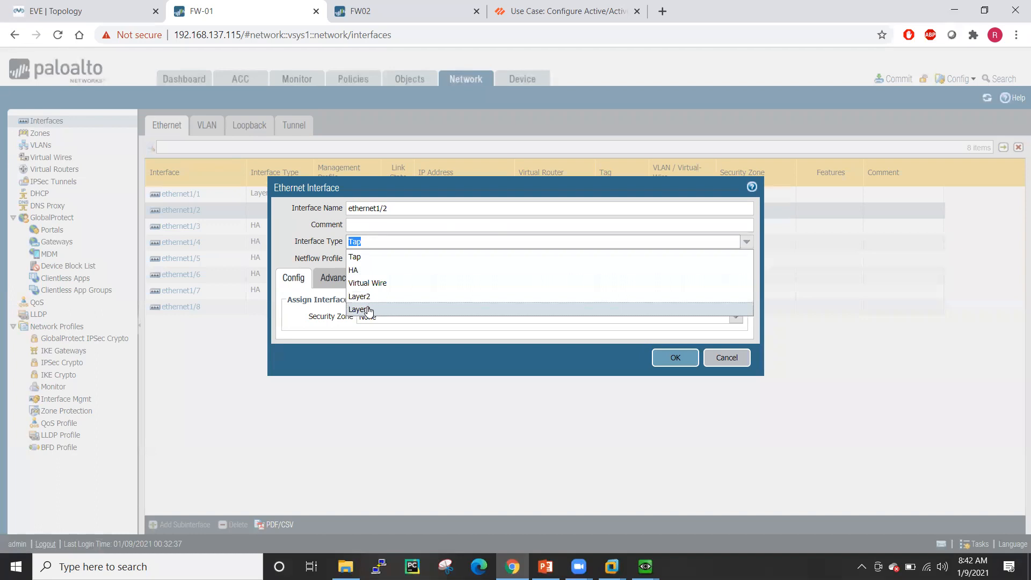
left_click(360, 310)
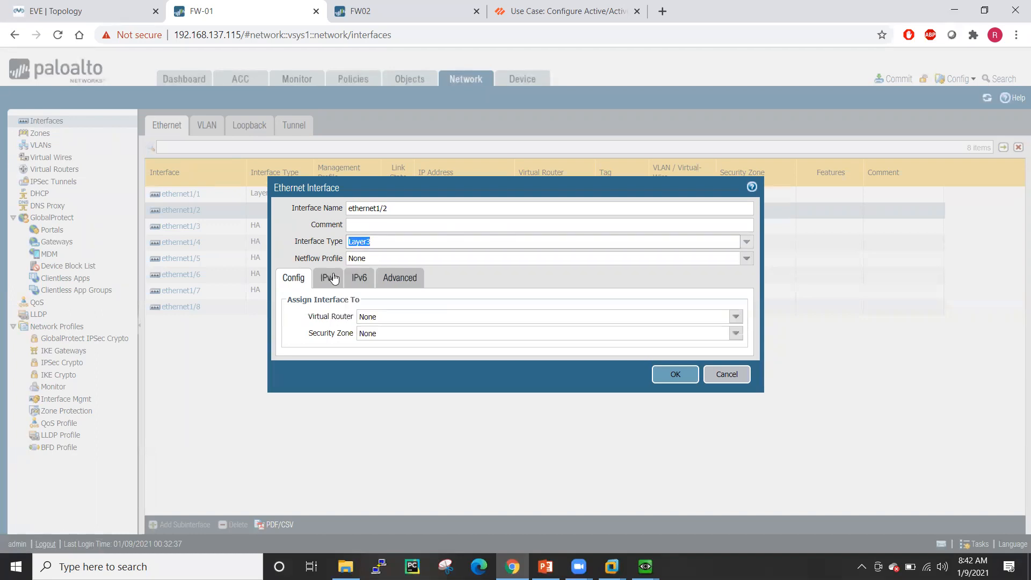
left_click(735, 317)
left_click(399, 343)
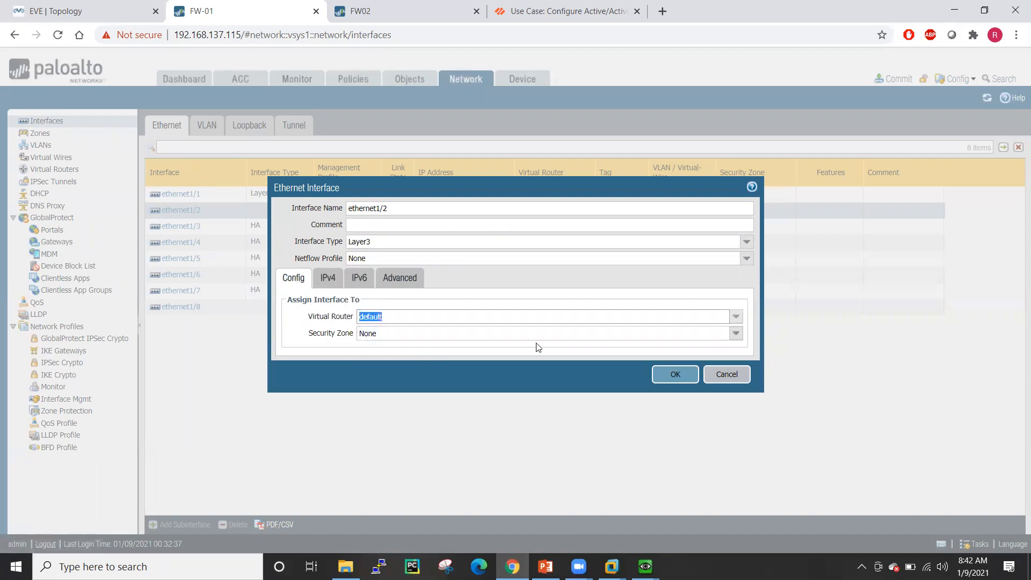
left_click(735, 334)
left_click(397, 379)
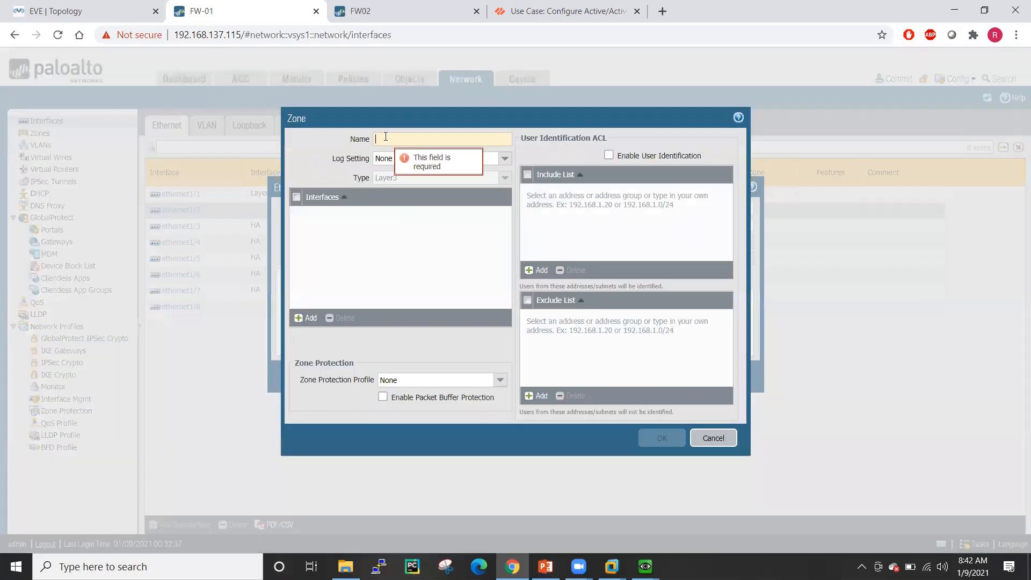
type("Inside")
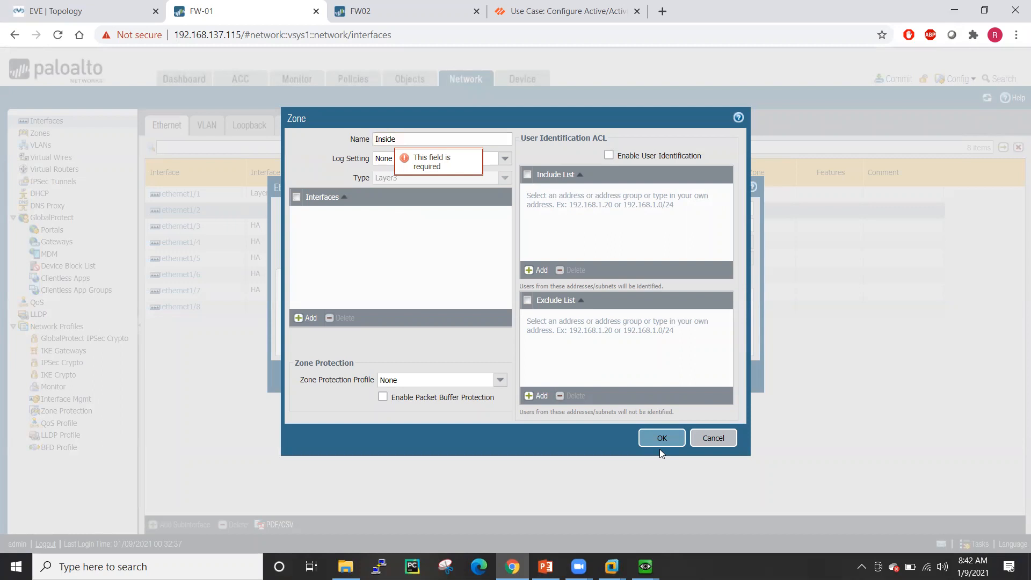
left_click(661, 438)
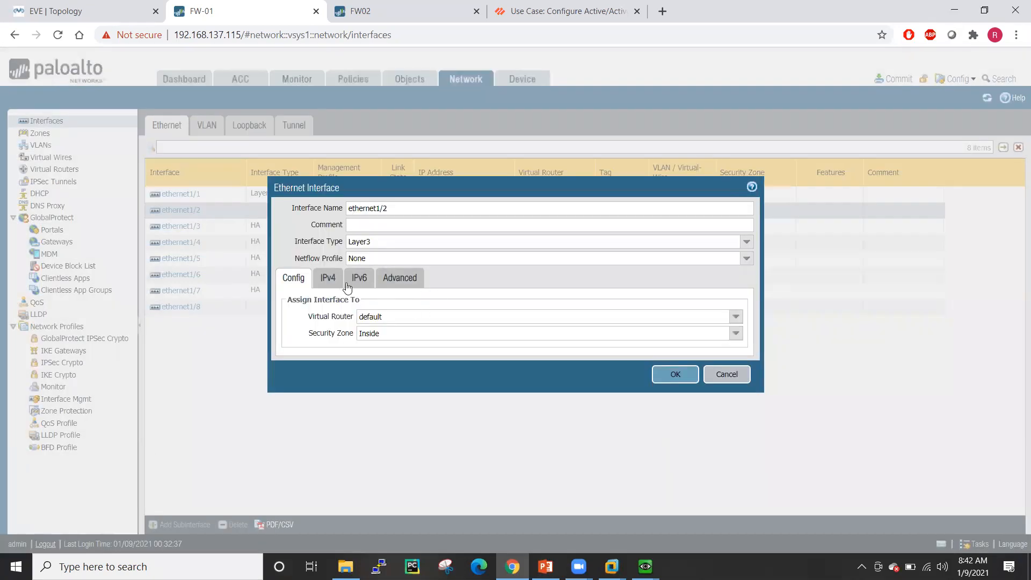
- Give ethernet1/2 the static IPv4 address 192.168.1.115/24, checking the lab topology's addressing plan
left_click(325, 279)
left_click(291, 408)
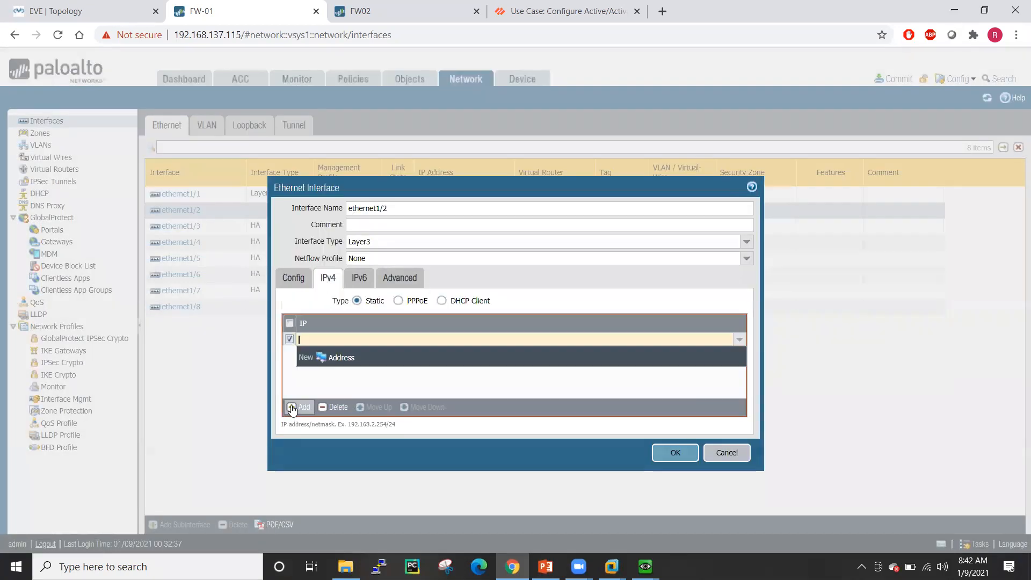
type("192")
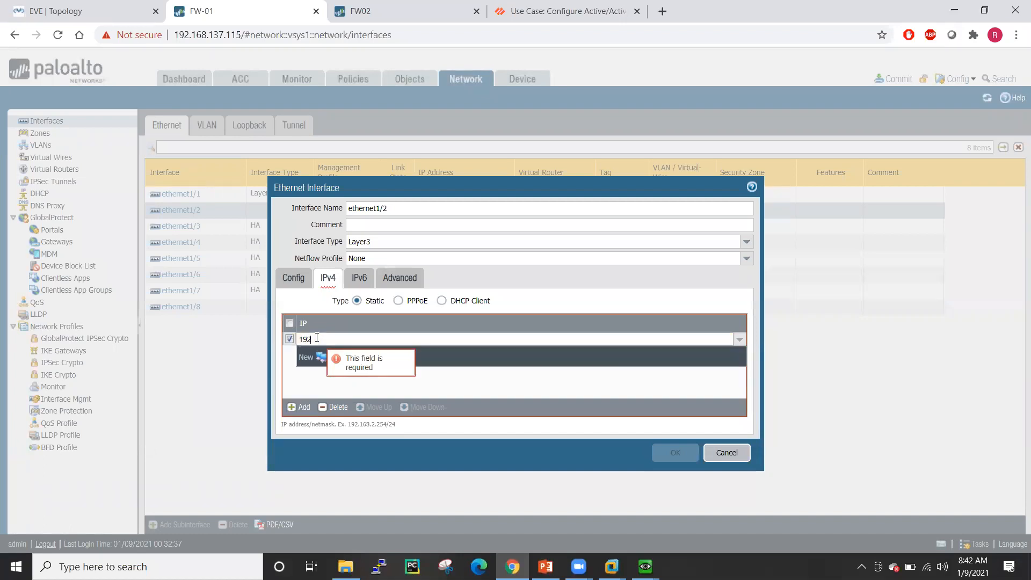
type(".168.1.")
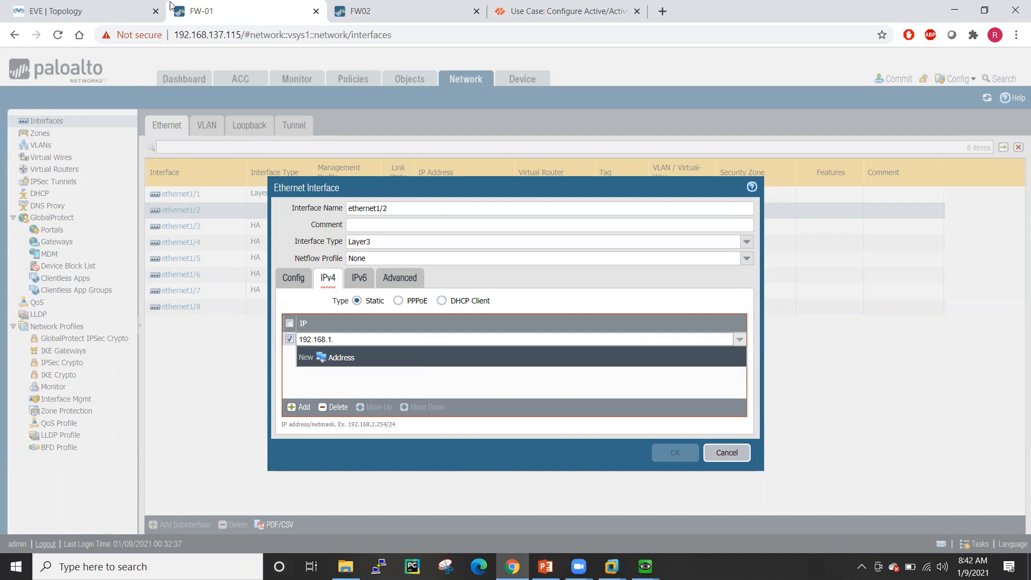
left_click(108, 11)
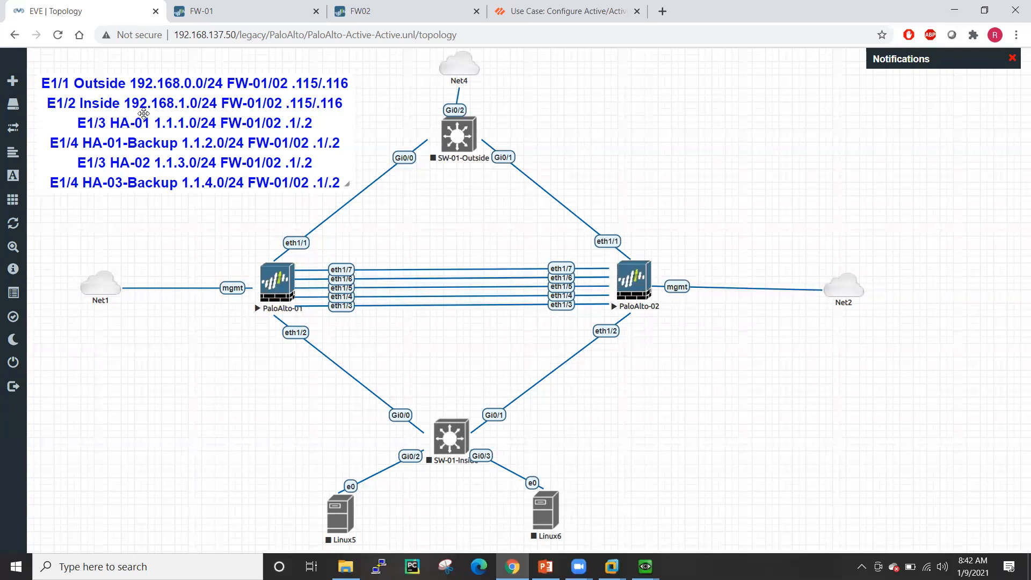
left_click(247, 11)
left_click(371, 342)
type("115/24")
- Confirm the address, set ethernet1/2's link state to up with MGMT-Profile, and save the interface
left_click(370, 388)
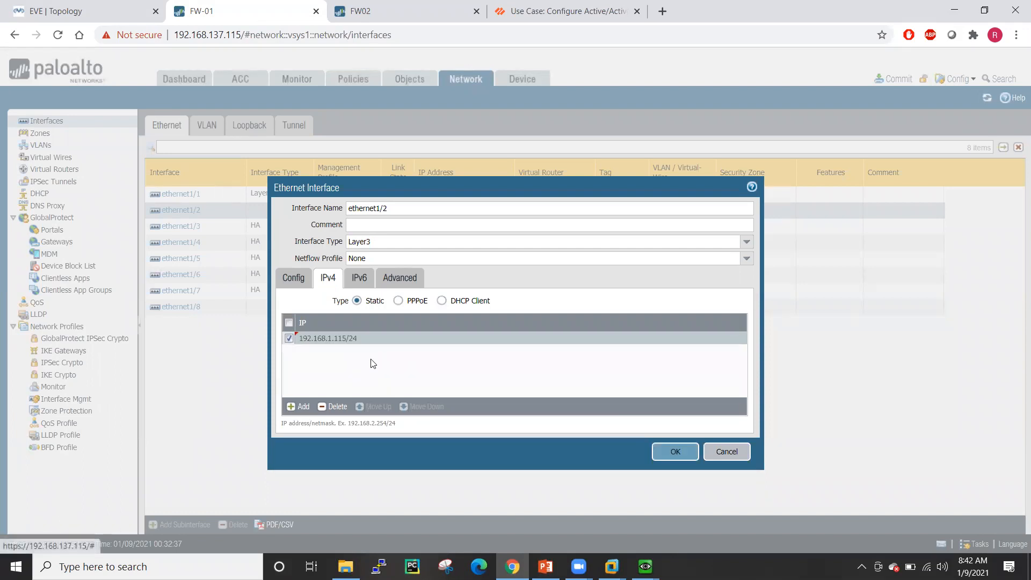
left_click(416, 276)
left_click(733, 317)
left_click(670, 343)
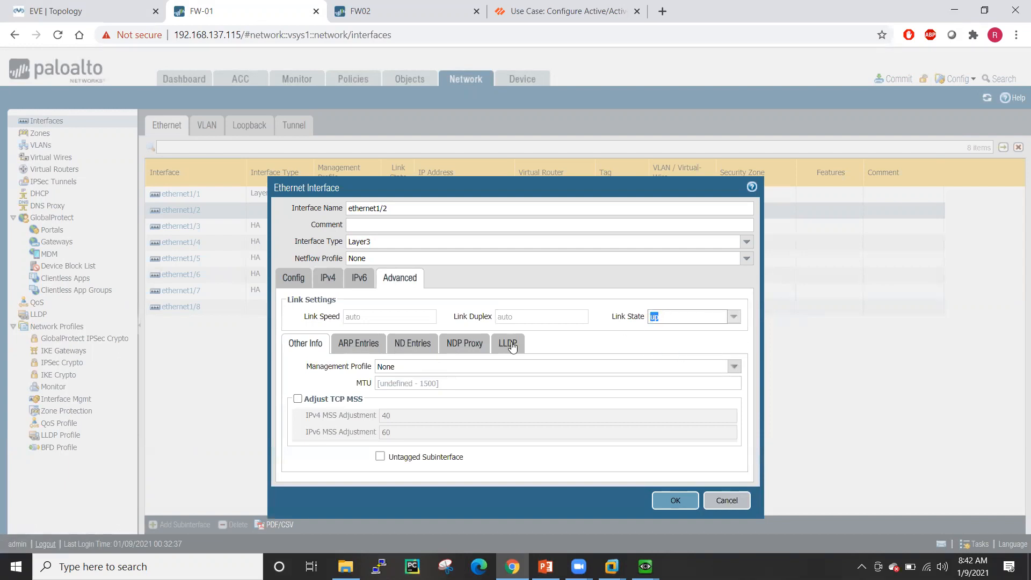
left_click(737, 369)
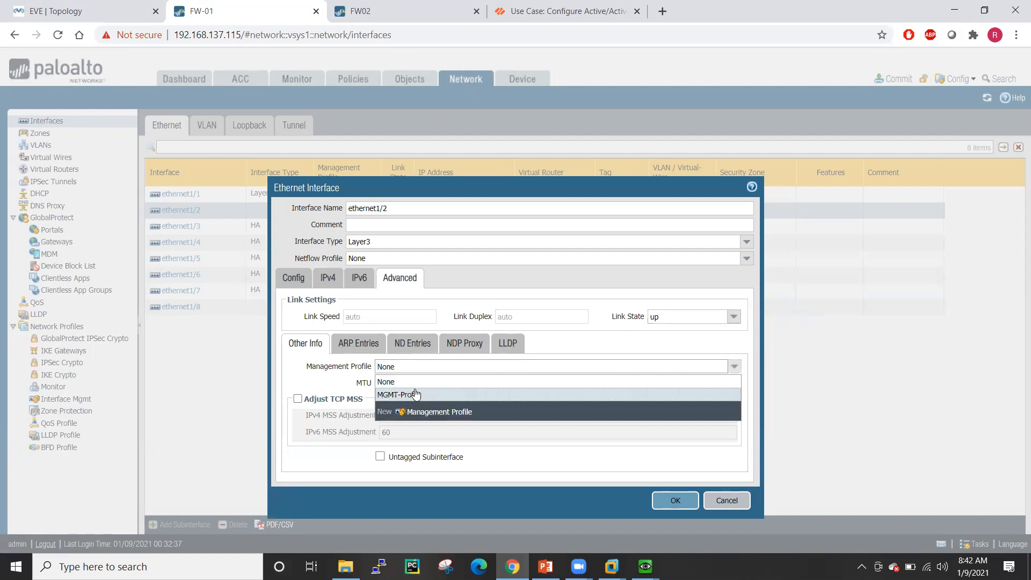
left_click(417, 392)
left_click(673, 501)
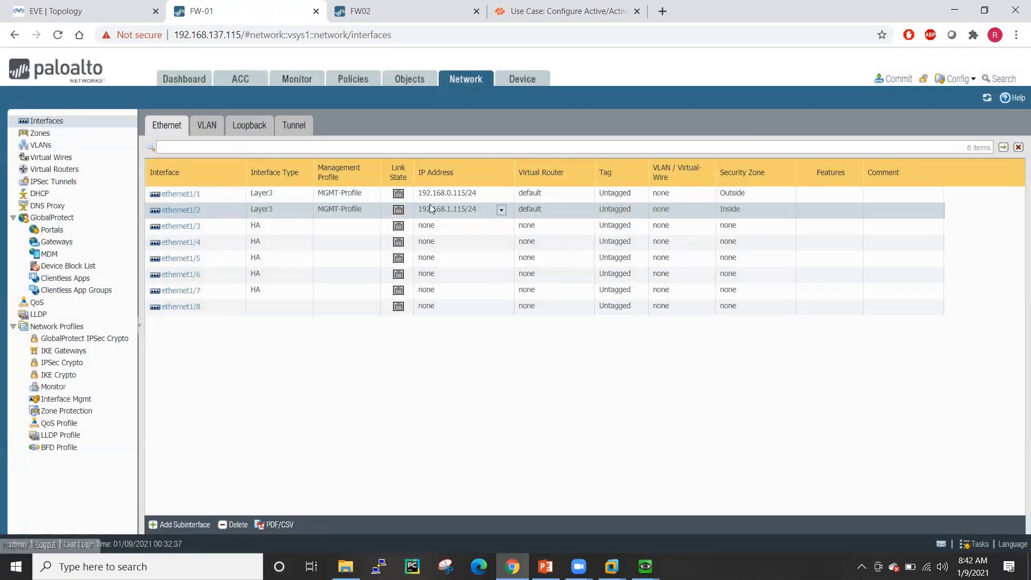
- Under Active/Active Config, add an HA virtual address on ethernet1/1 with a new IPv4 entry
left_click(522, 80)
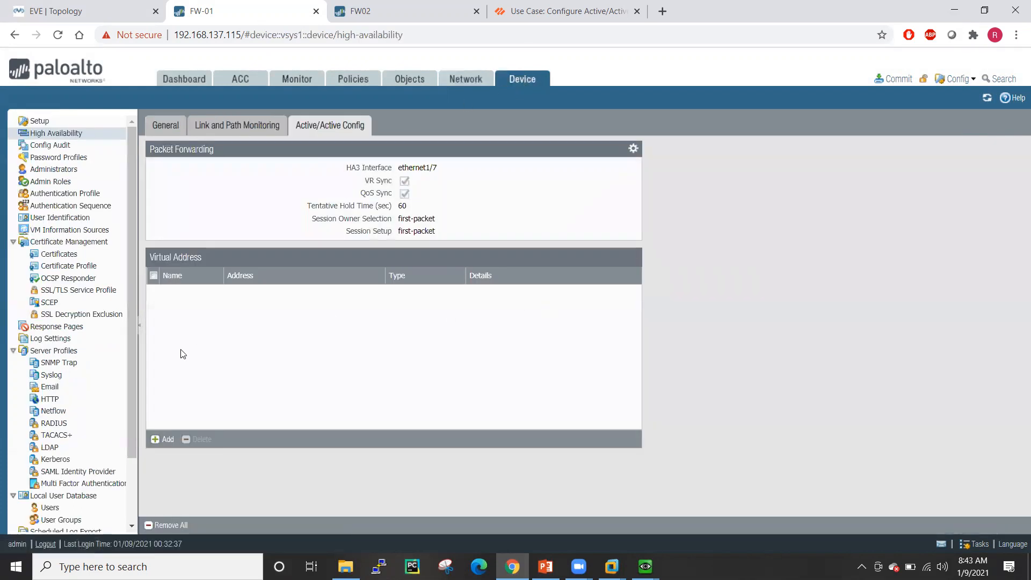
left_click(169, 440)
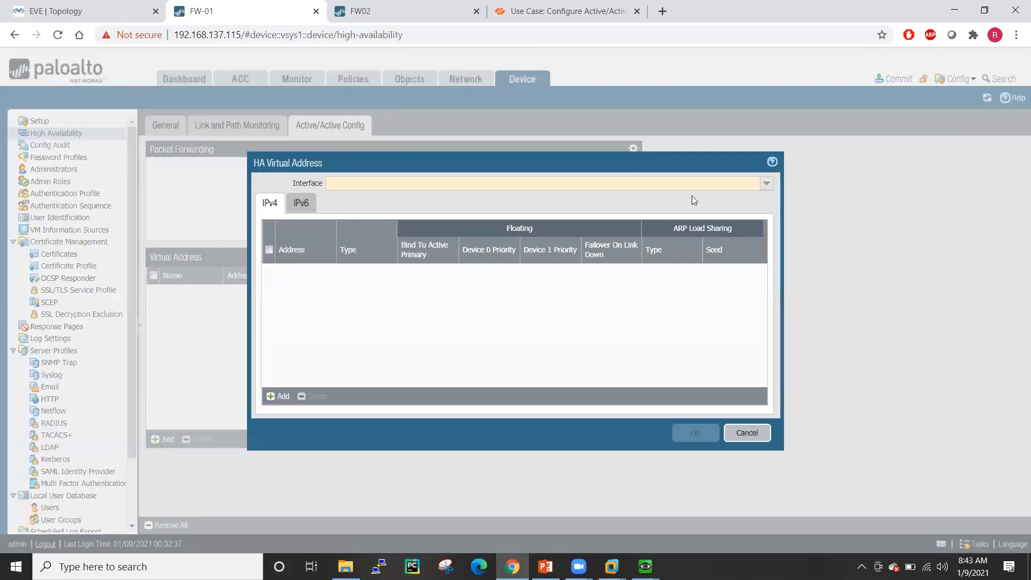
left_click(766, 183)
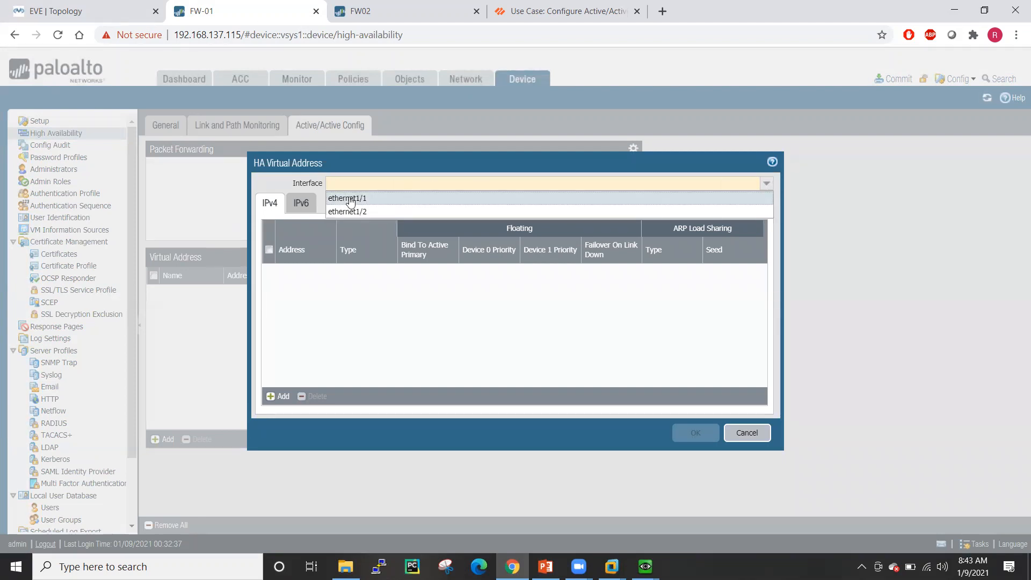
left_click(350, 198)
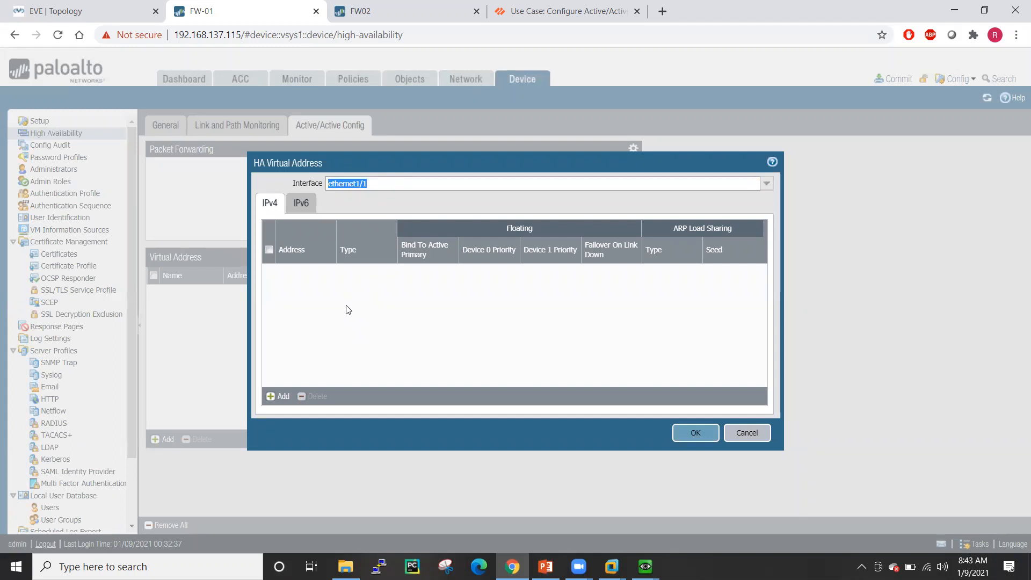
left_click(271, 396)
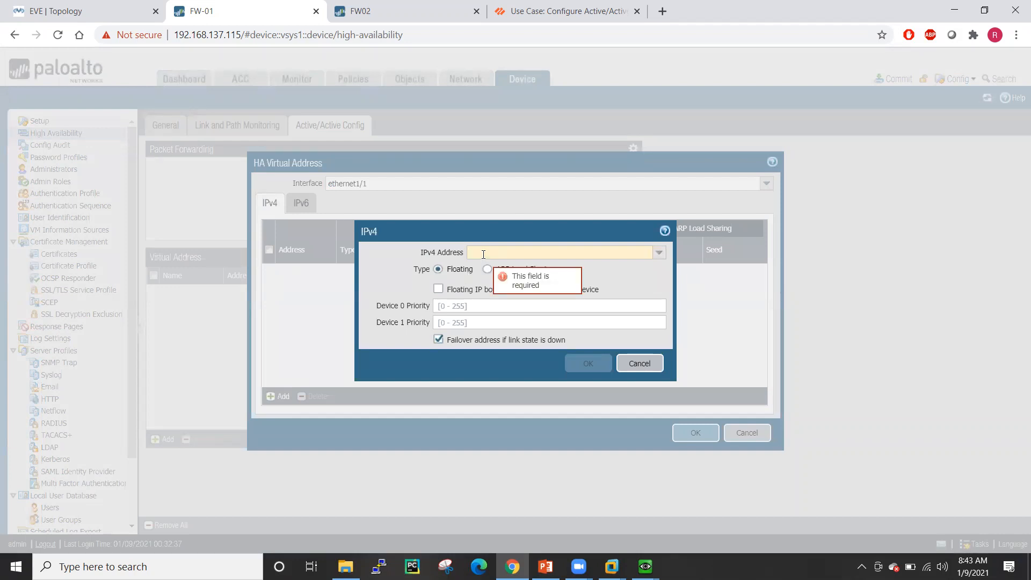
- Save floating IPv4 192.168.0.117/24 with Device 0 priority 10 and Device 1 priority 20
type("192")
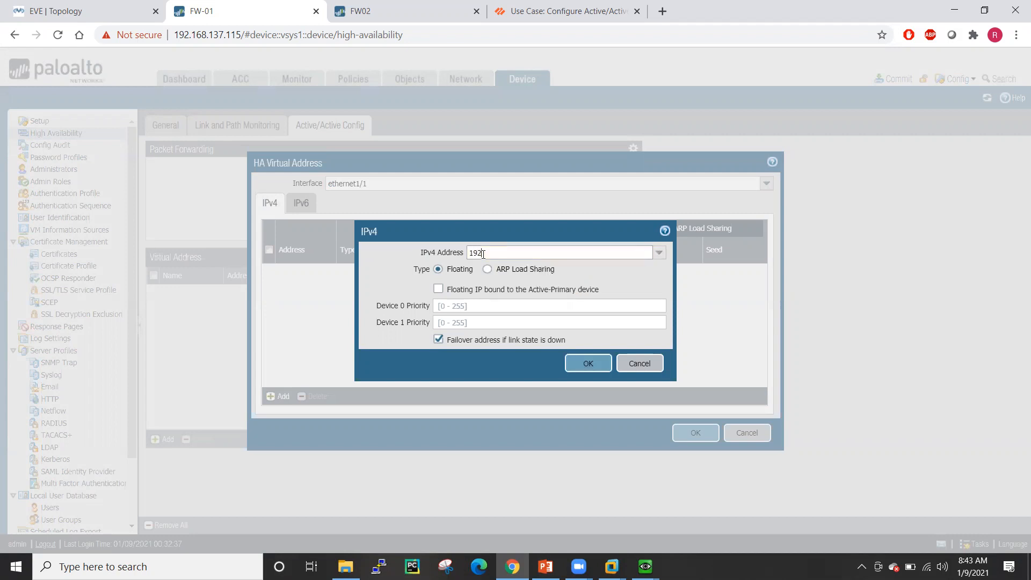
type(".168.0")
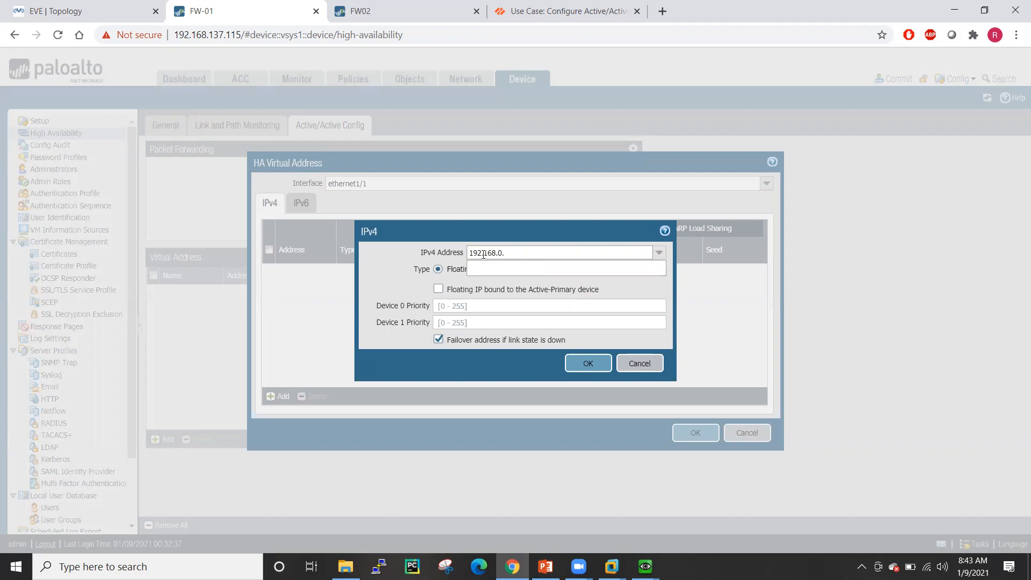
type(".117")
type("/24")
left_click(371, 265)
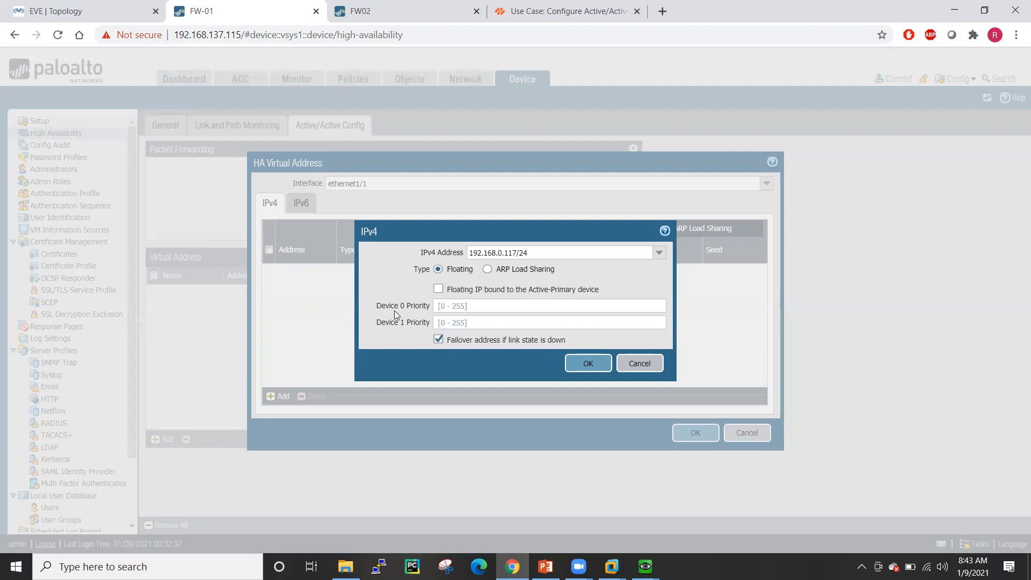
left_click(448, 307)
type("10")
left_click(448, 325)
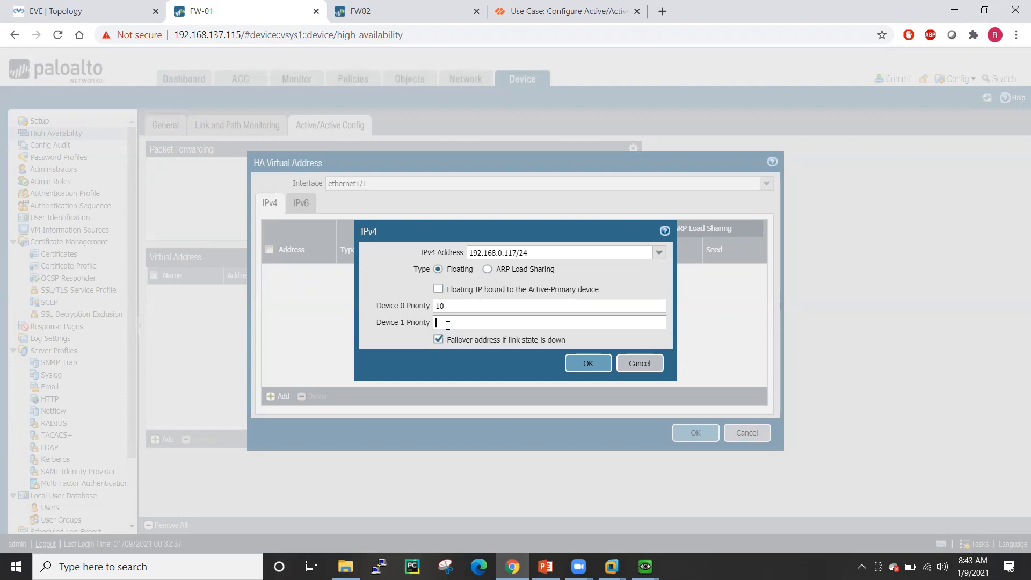
type("20")
left_click(404, 274)
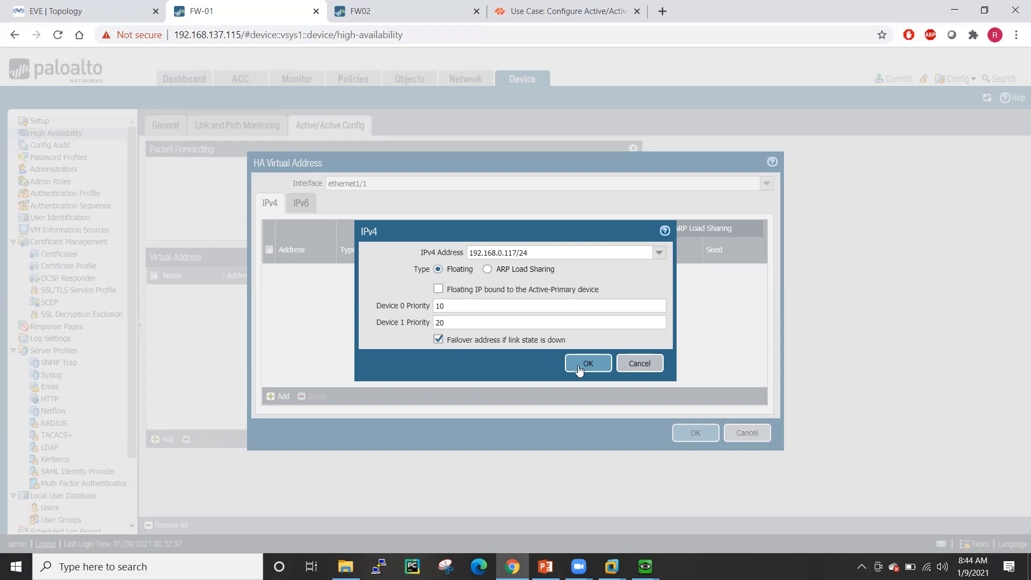
left_click(578, 369)
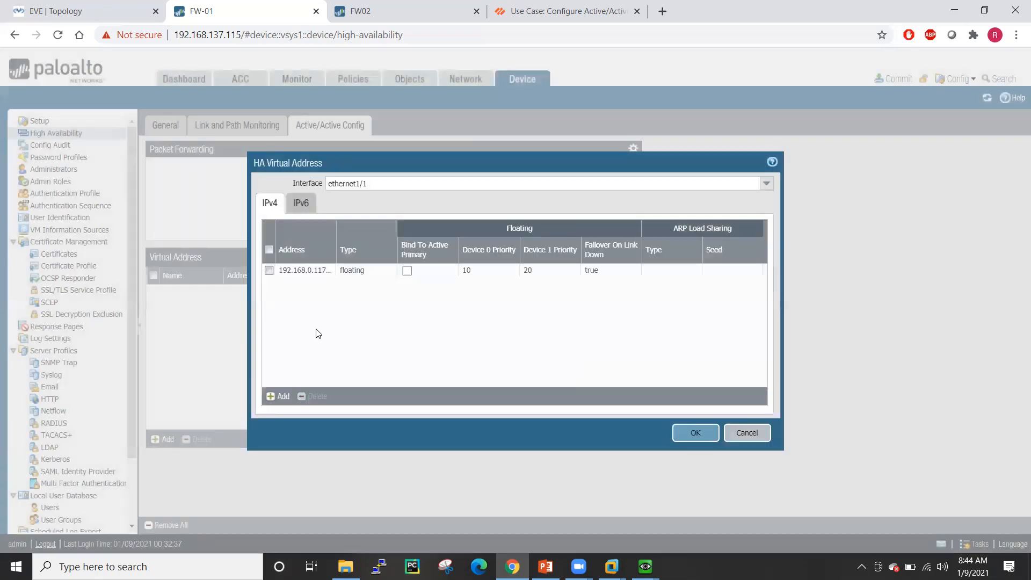
- Add floating IPv4 192.168.0.118/24 on ethernet1/1 with Device 0 priority 20, Device 1 priority 10
left_click(279, 398)
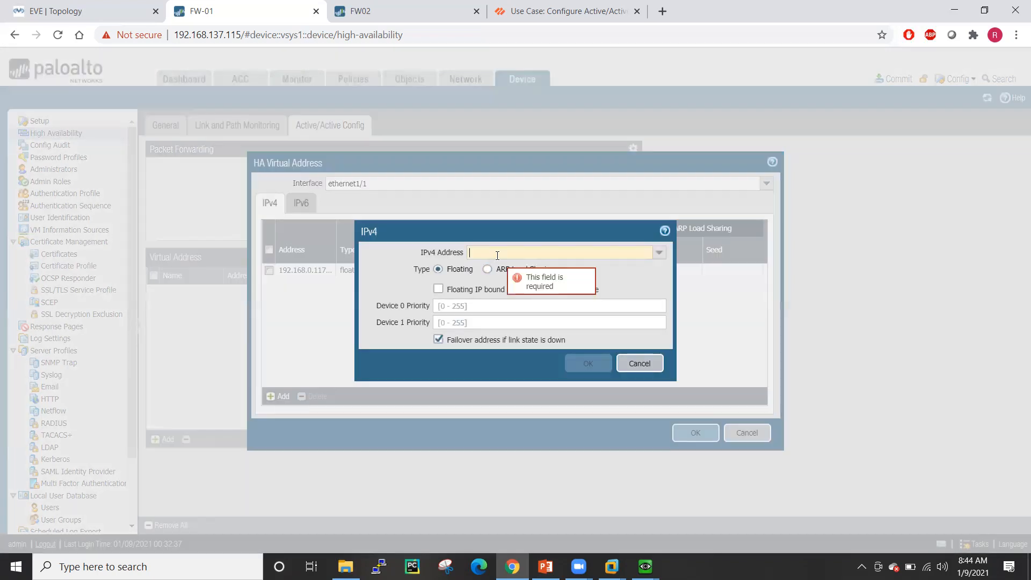
type("192.168")
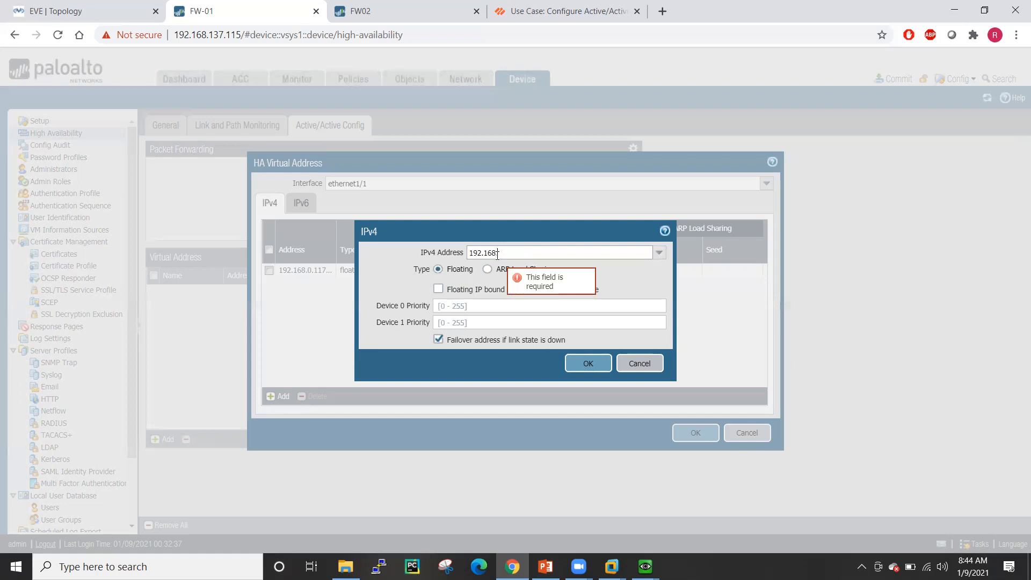
type(".0.1")
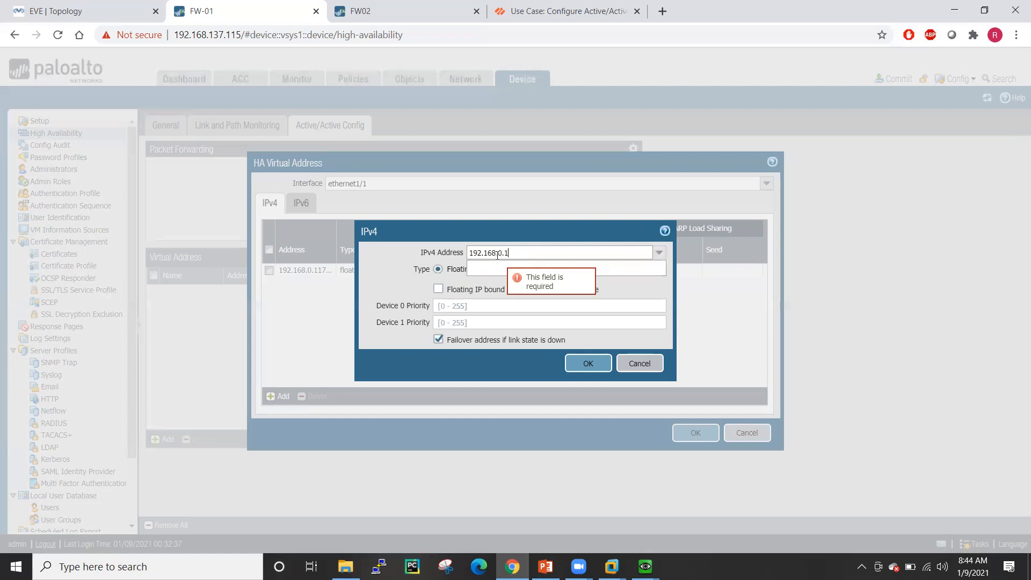
type("18/24")
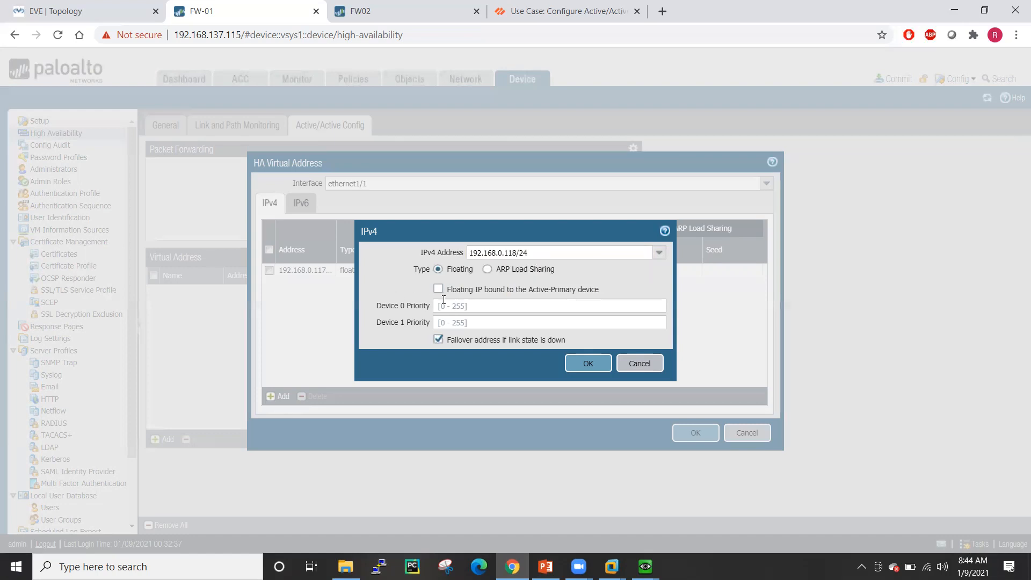
left_click(445, 304)
type("20")
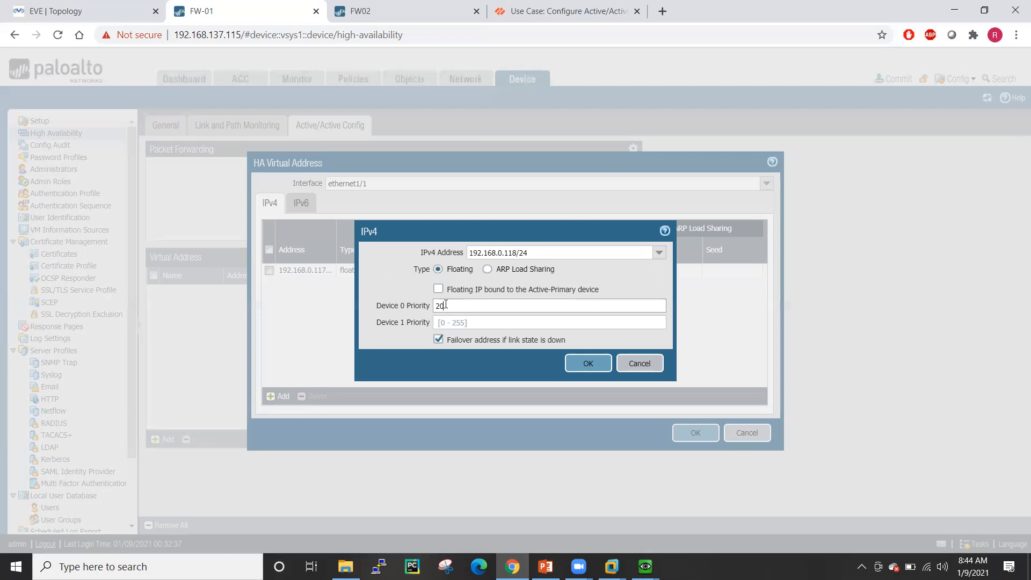
left_click(444, 322)
type("10")
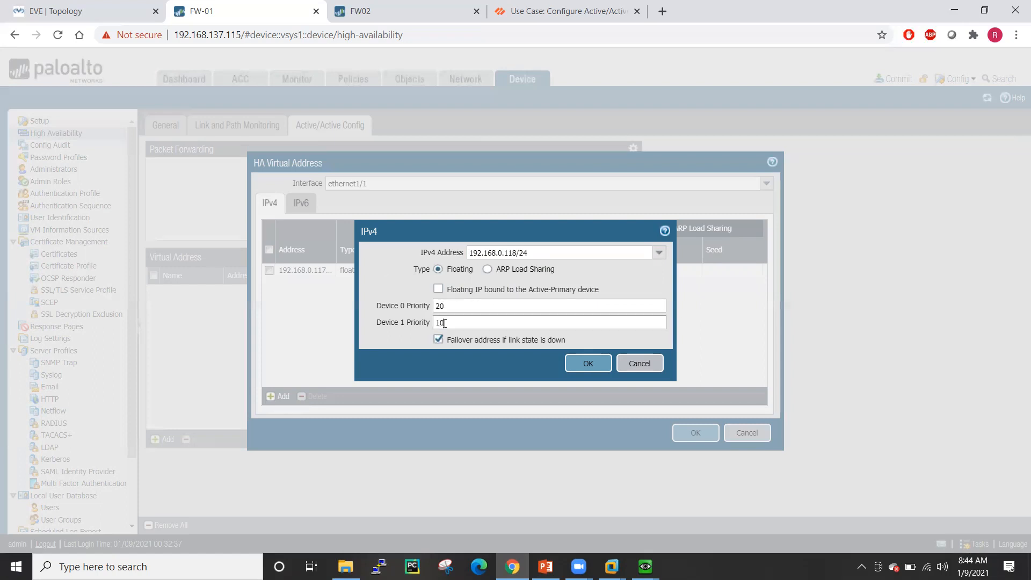
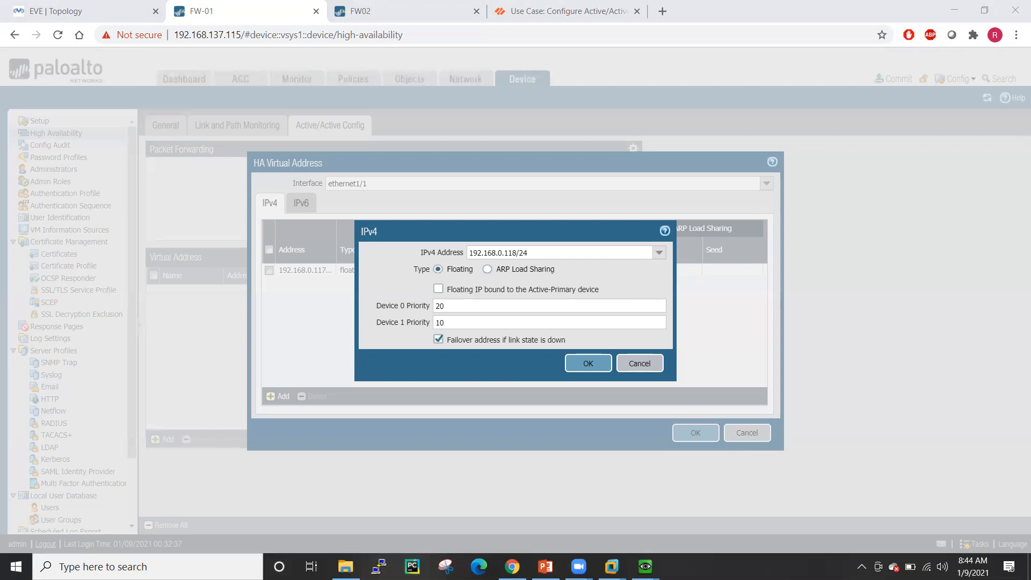
- Save the 192.168.0.118 floating entry, then dismiss the invalid-address error from saving ethernet1/1
left_click_drag(598, 380, 431, 406)
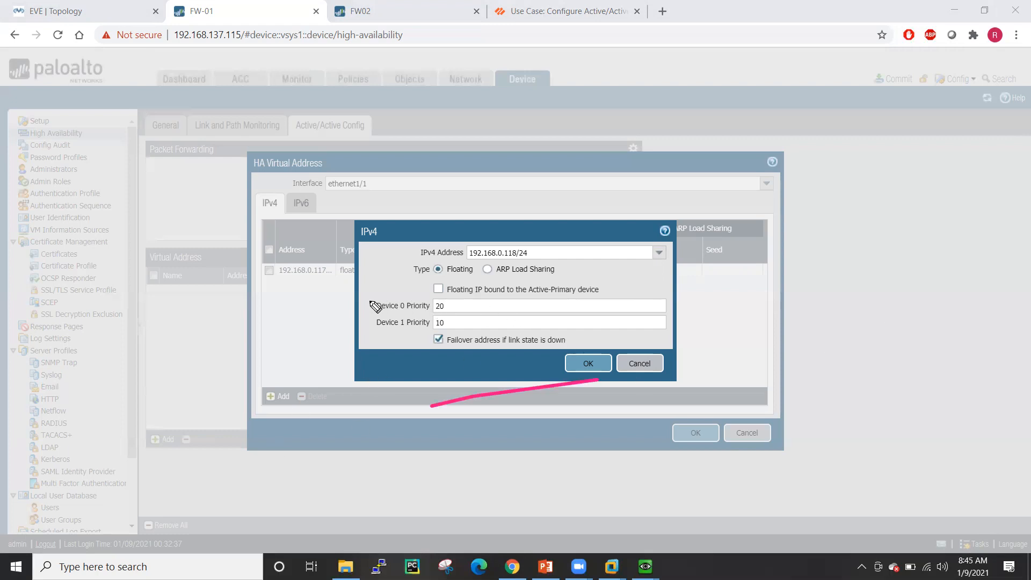
mouse_move(325, 303)
left_mouse_down()
mouse_move(373, 306)
mouse_move(353, 324)
mouse_move(368, 336)
mouse_move(352, 274)
mouse_move(414, 223)
mouse_move(446, 206)
mouse_move(454, 213)
left_mouse_up()
mouse_move(397, 324)
left_mouse_down()
mouse_move(377, 470)
mouse_move(451, 439)
mouse_move(478, 449)
left_mouse_up()
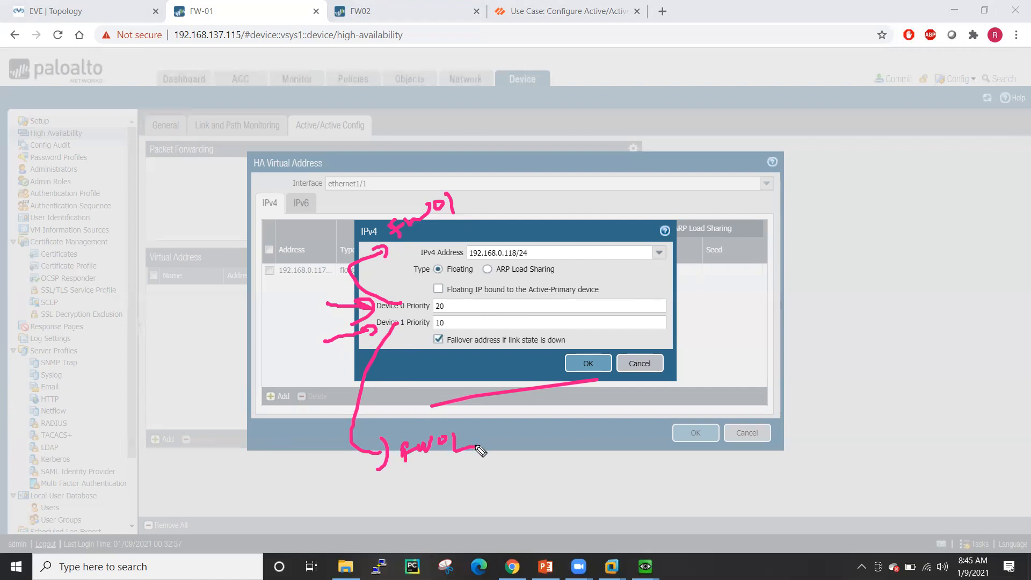
mouse_move(454, 161)
left_mouse_down()
mouse_move(500, 136)
mouse_move(534, 153)
left_mouse_up()
left_click_drag(451, 470, 593, 469)
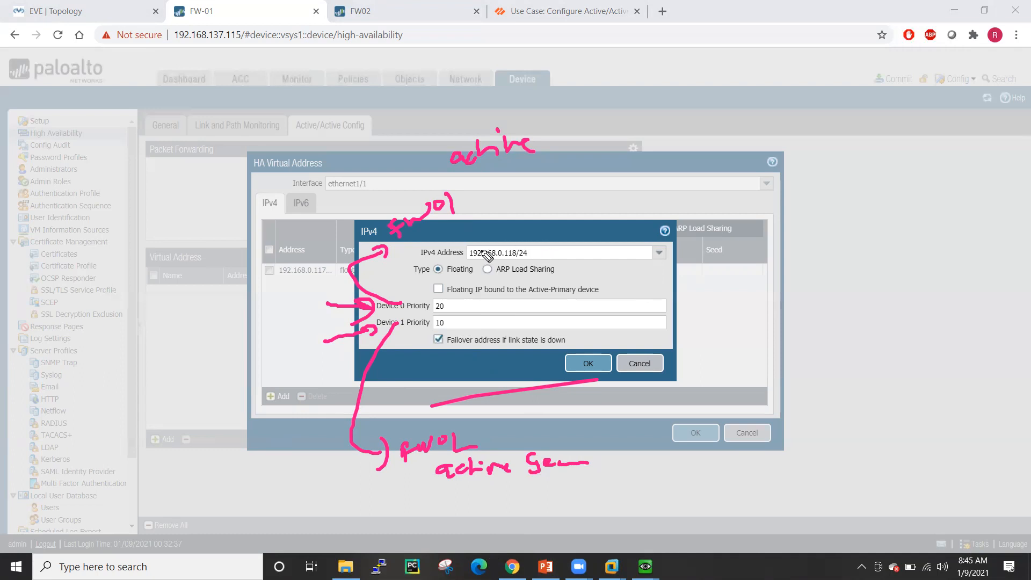
left_click_drag(538, 244, 540, 271)
left_click_drag(458, 240, 468, 271)
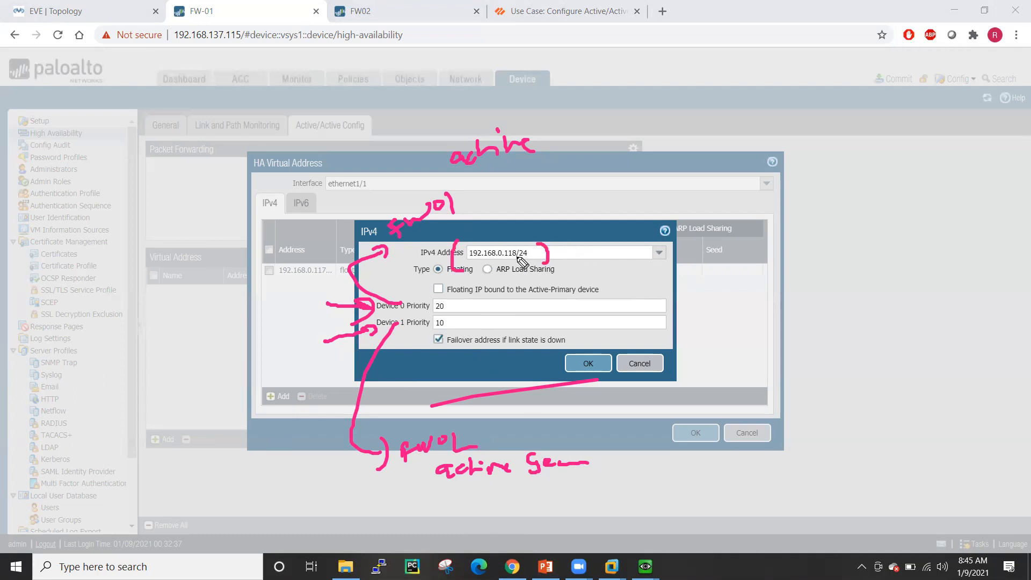
left_click_drag(517, 321, 471, 324)
mouse_move(475, 486)
left_mouse_down()
mouse_move(474, 521)
mouse_move(525, 509)
mouse_move(515, 532)
left_mouse_up()
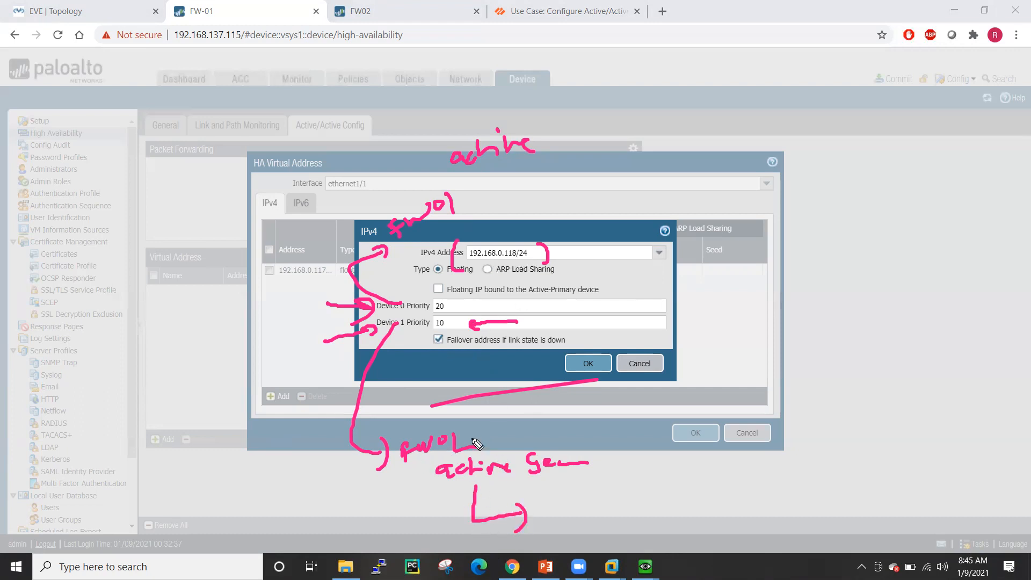
left_click_drag(806, 197, 813, 218)
mouse_move(821, 197)
left_mouse_down()
mouse_move(859, 212)
mouse_move(888, 186)
mouse_move(987, 152)
left_mouse_up()
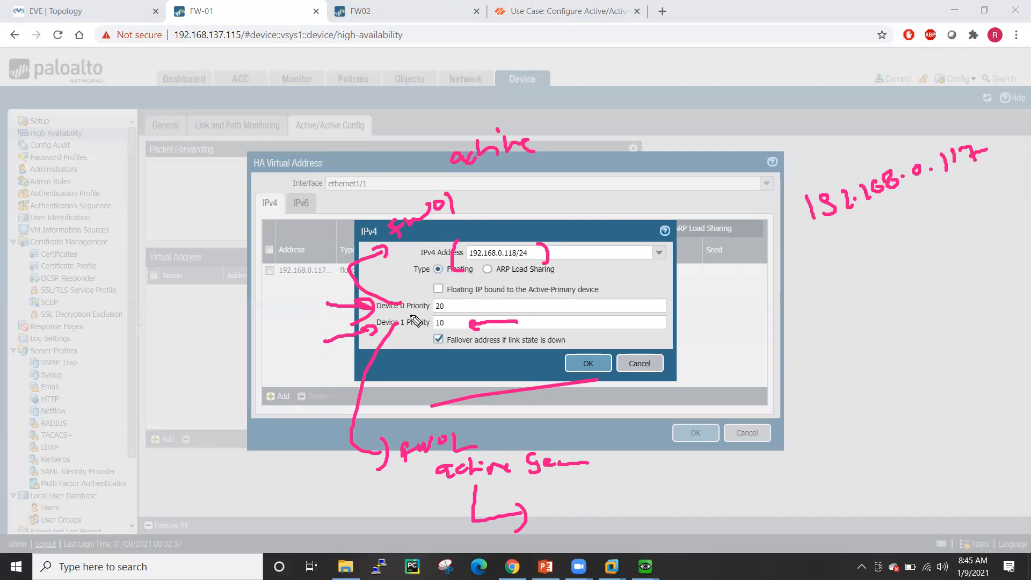
left_click_drag(833, 248, 838, 266)
left_click_drag(851, 249, 850, 251)
mouse_move(848, 299)
left_mouse_down()
mouse_move(864, 315)
mouse_move(873, 300)
left_mouse_up()
mouse_move(743, 270)
left_mouse_down()
mouse_move(762, 274)
mouse_move(802, 252)
left_mouse_up()
mouse_move(768, 321)
left_mouse_down()
mouse_move(757, 327)
mouse_move(805, 303)
mouse_move(811, 321)
left_mouse_up()
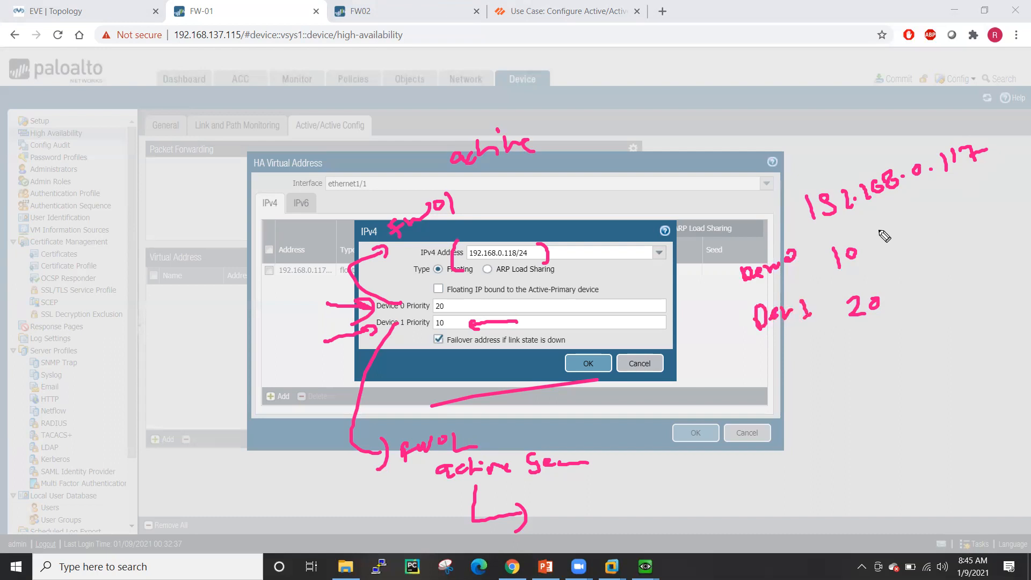
mouse_move(913, 183)
left_mouse_down()
mouse_move(921, 210)
mouse_move(880, 237)
left_mouse_up()
mouse_move(885, 225)
left_mouse_down()
mouse_move(912, 243)
mouse_move(991, 202)
left_mouse_up()
left_click_drag(1002, 194, 1001, 212)
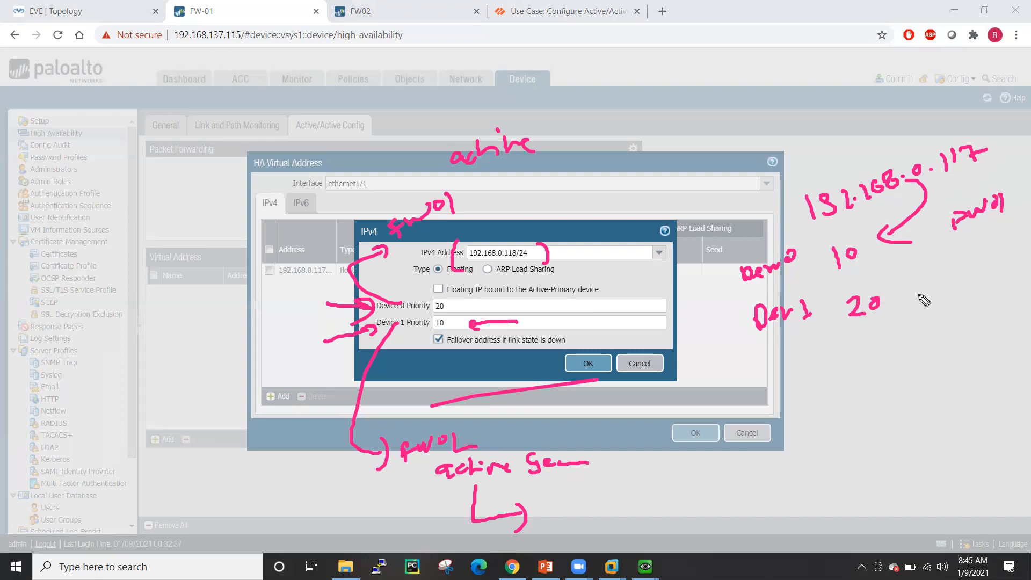
left_click_drag(928, 216, 997, 200)
left_click(938, 355)
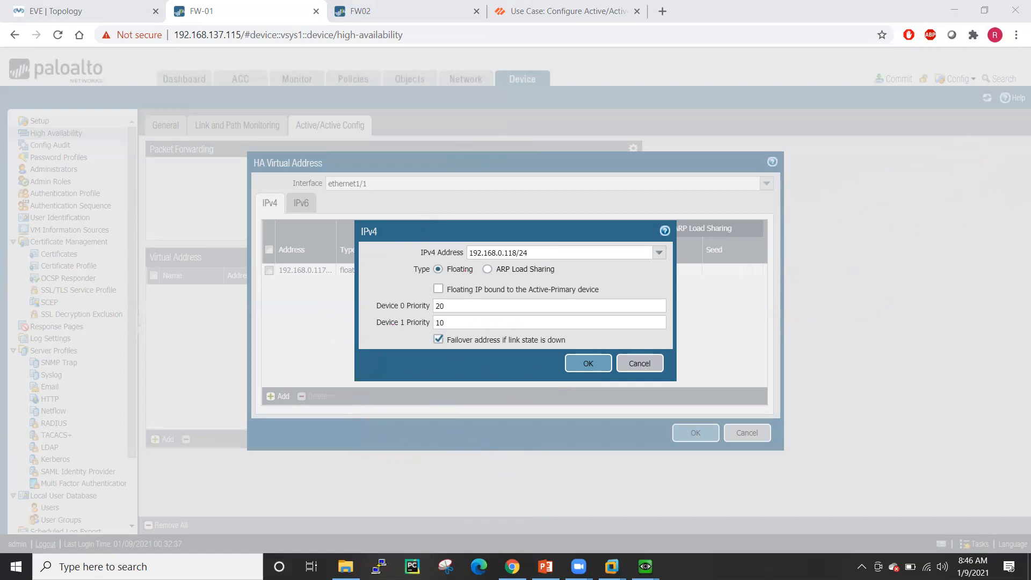
left_click(1009, 207)
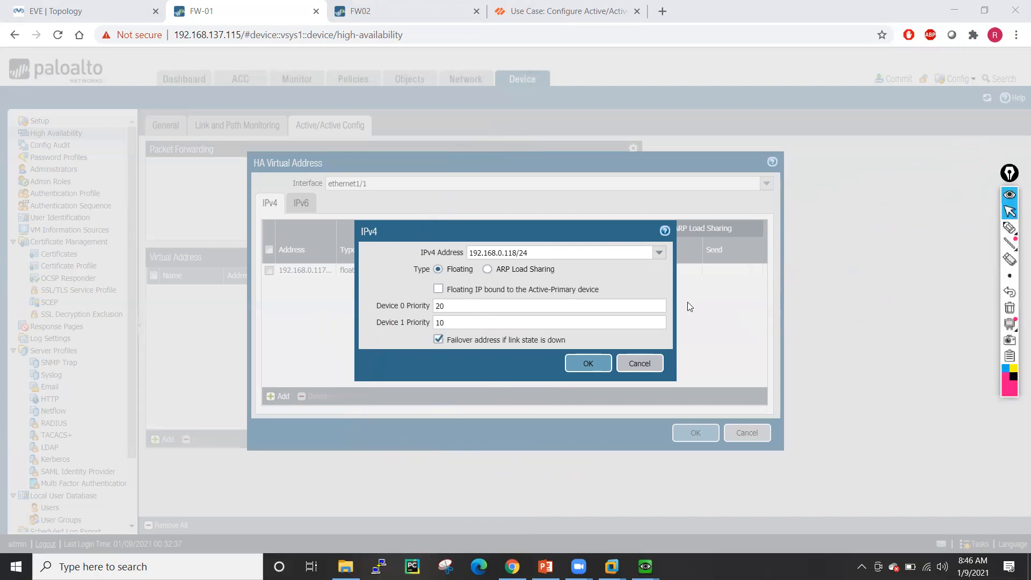
left_click(588, 363)
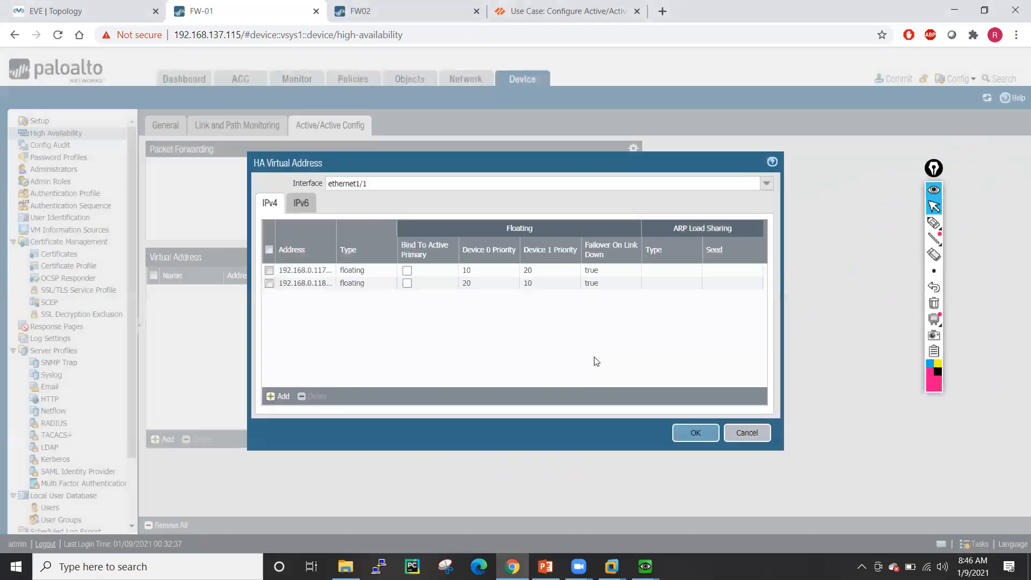
left_click(696, 434)
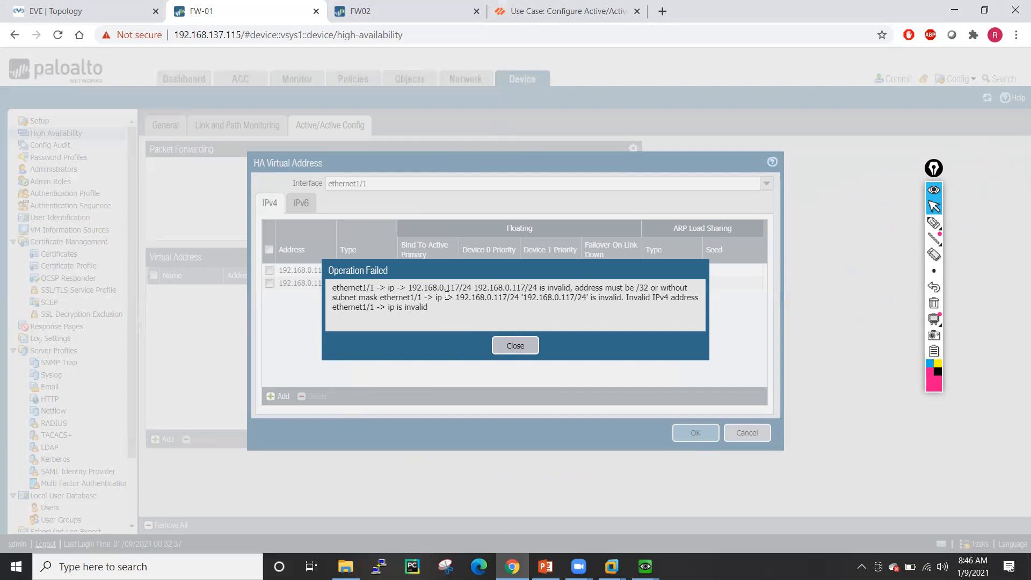
left_click(523, 345)
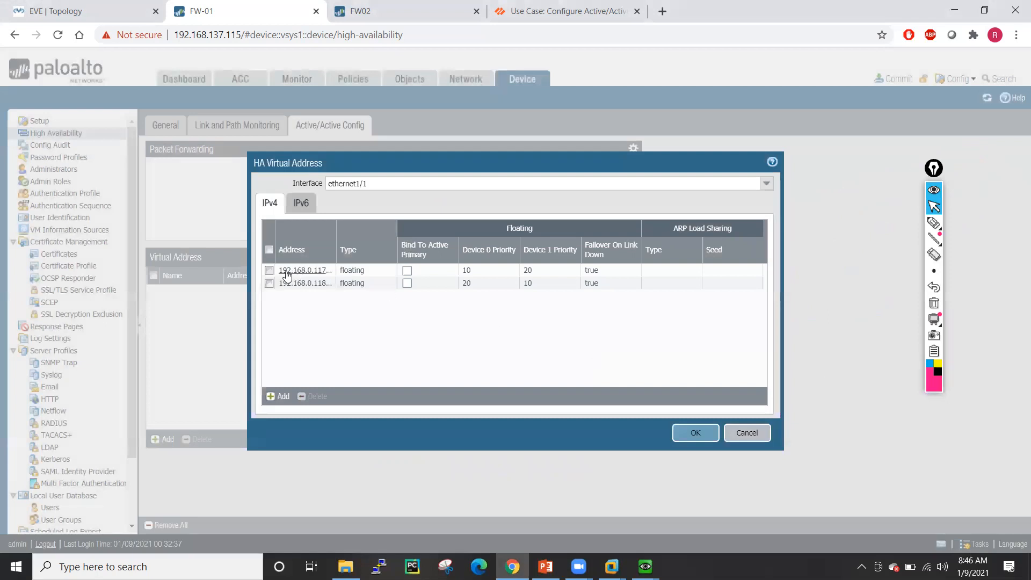
- Change both addresses to 192.168.0.117/32 and 192.168.0.118/32, then save the ethernet1/1 virtual addresses
left_click(286, 271)
left_click(552, 256)
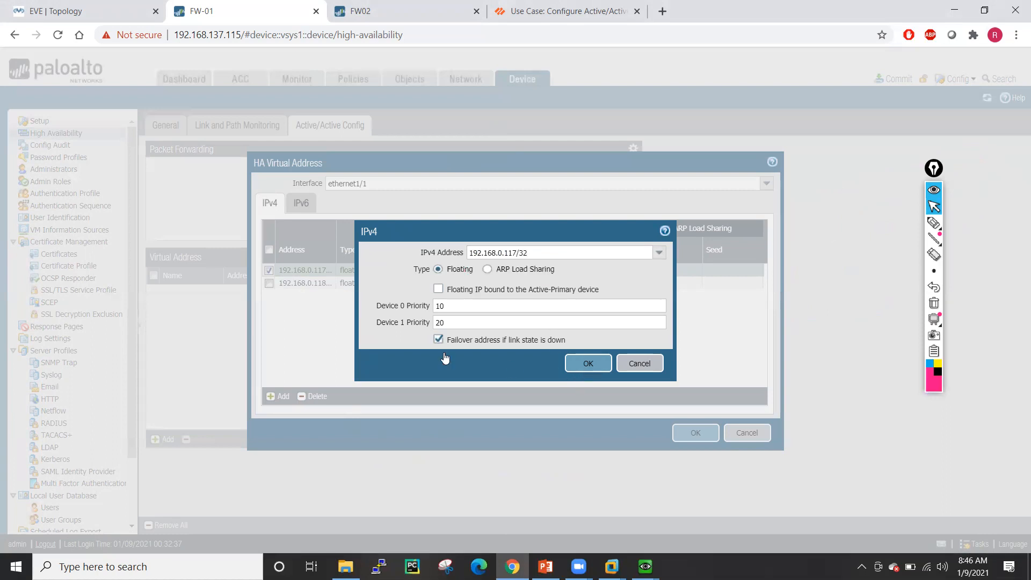
left_click(578, 371)
left_click(390, 289)
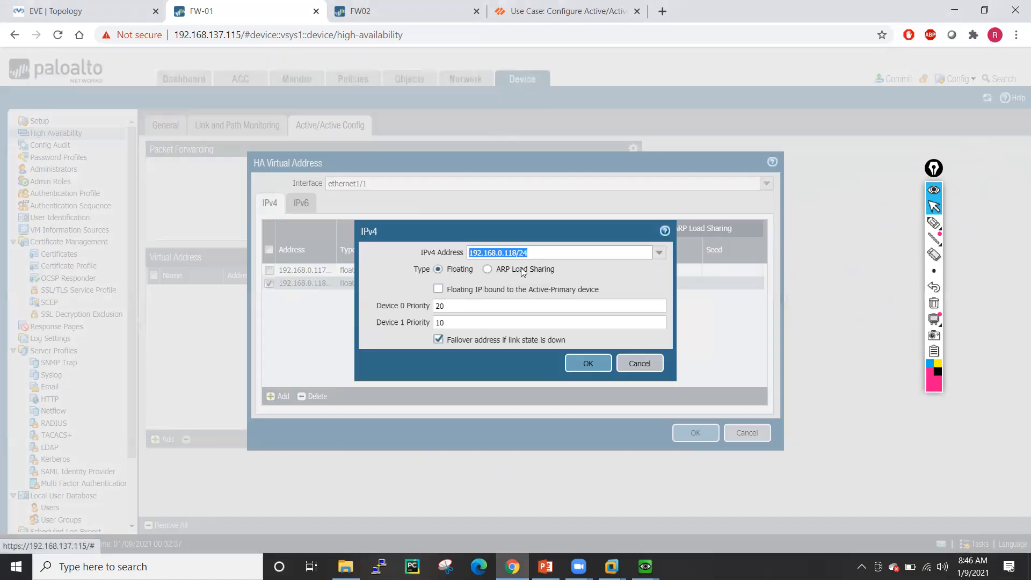
left_click(539, 255)
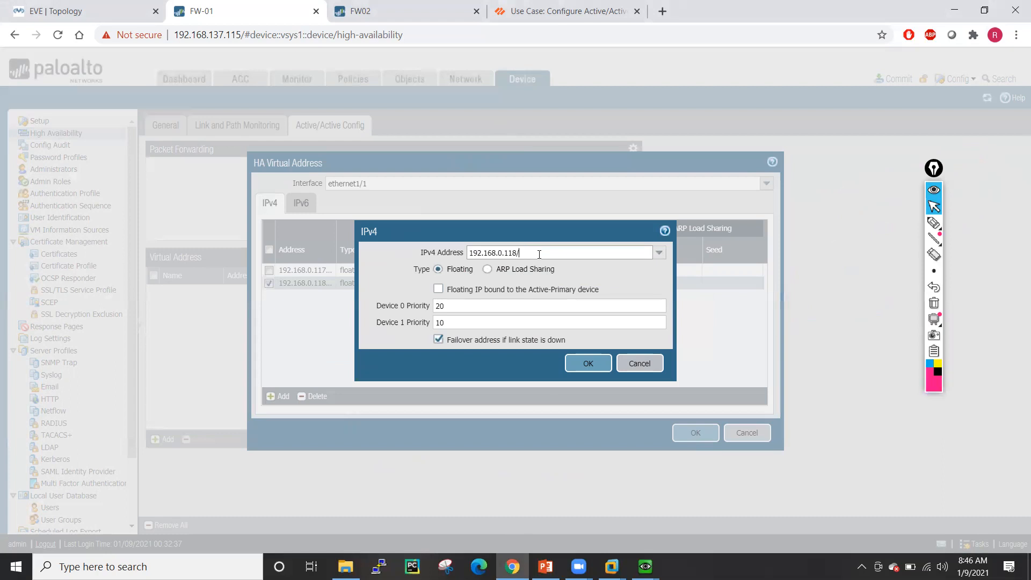
left_click(585, 364)
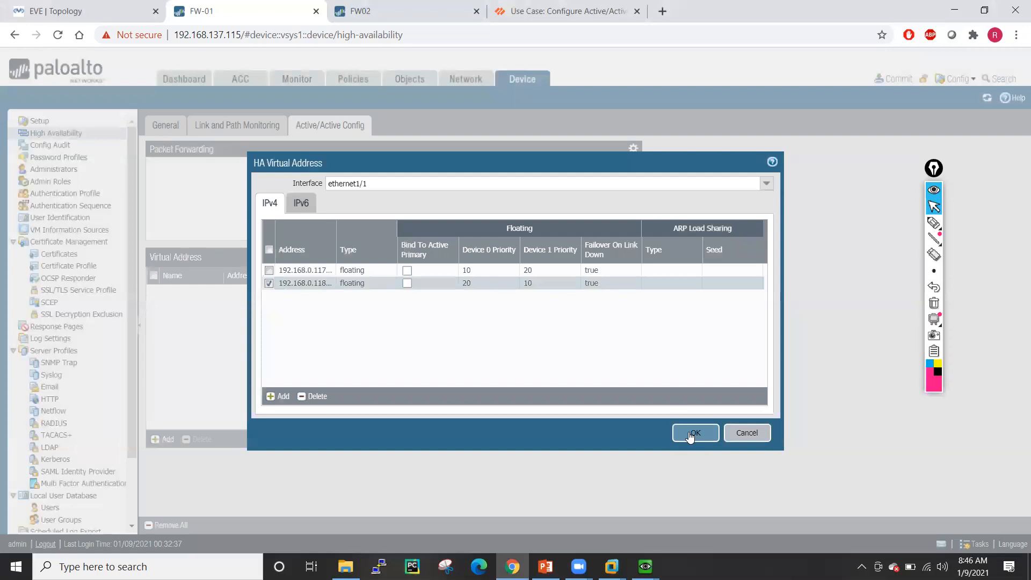
left_click(693, 433)
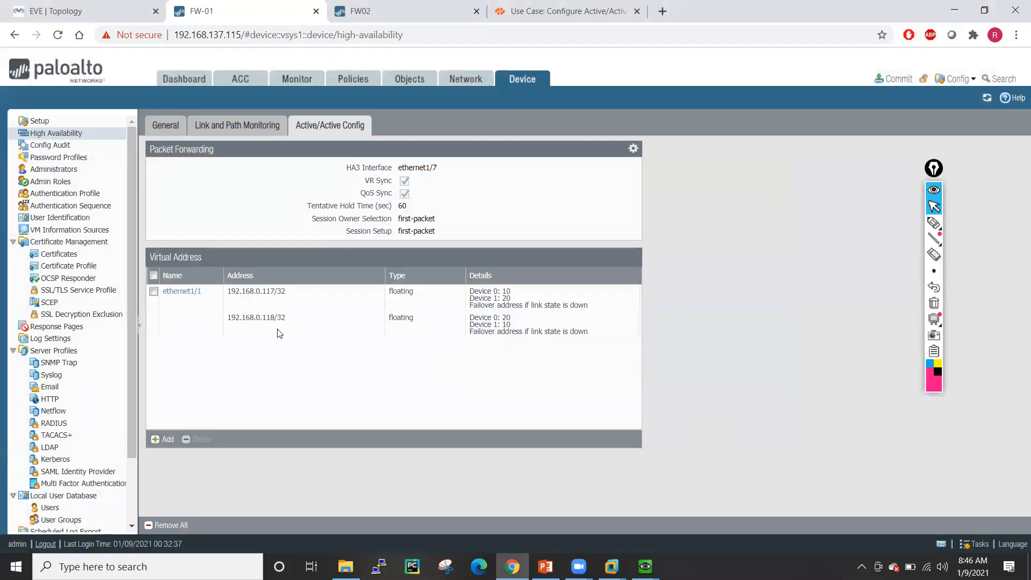
- Add an ethernet1/2 virtual address with floating IPv4 192.168.1.117/32 and its device priorities
left_click(162, 440)
left_click(765, 193)
left_click(398, 211)
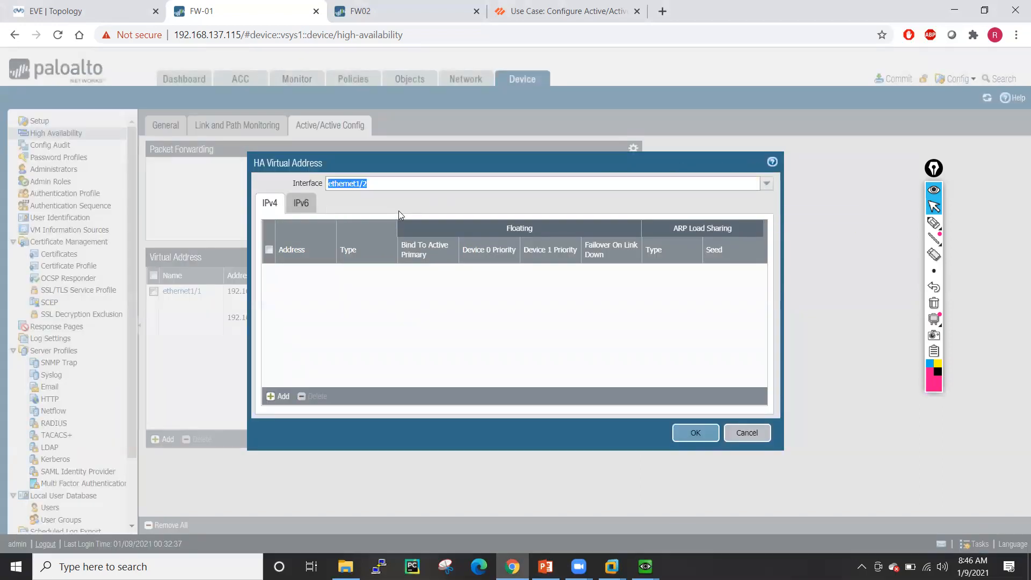
left_click(284, 397)
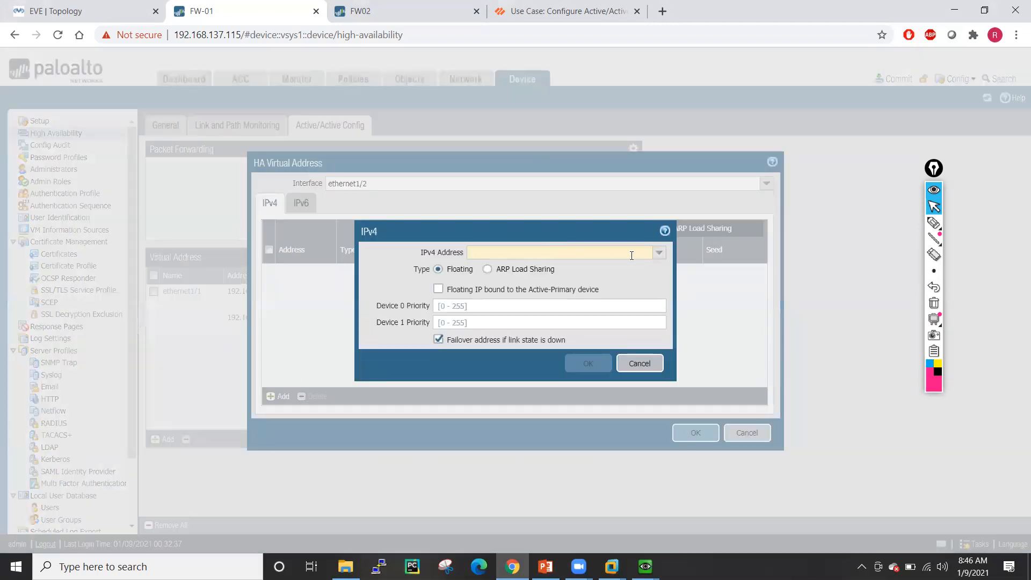
type("192.16")
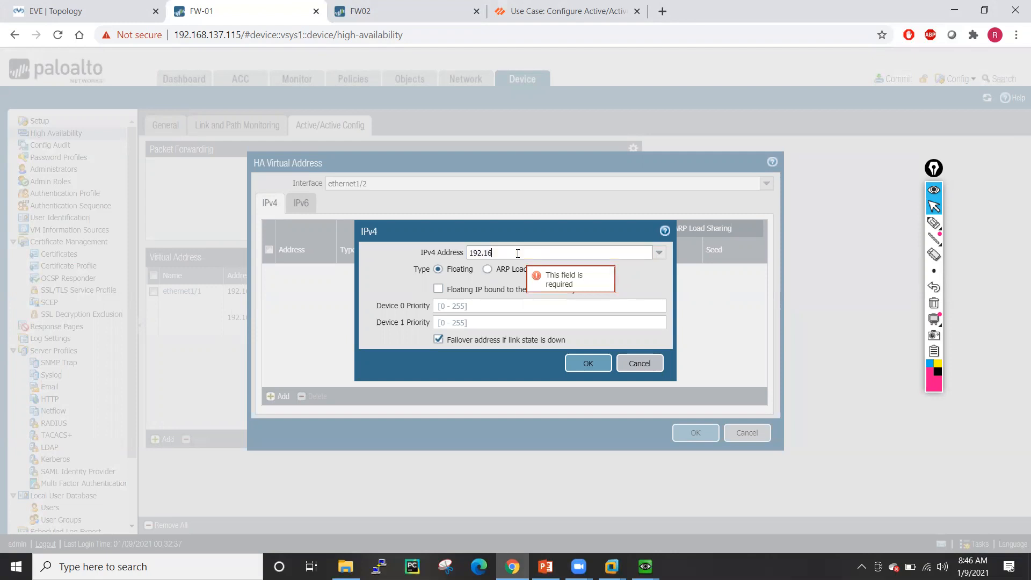
type("8.1.11")
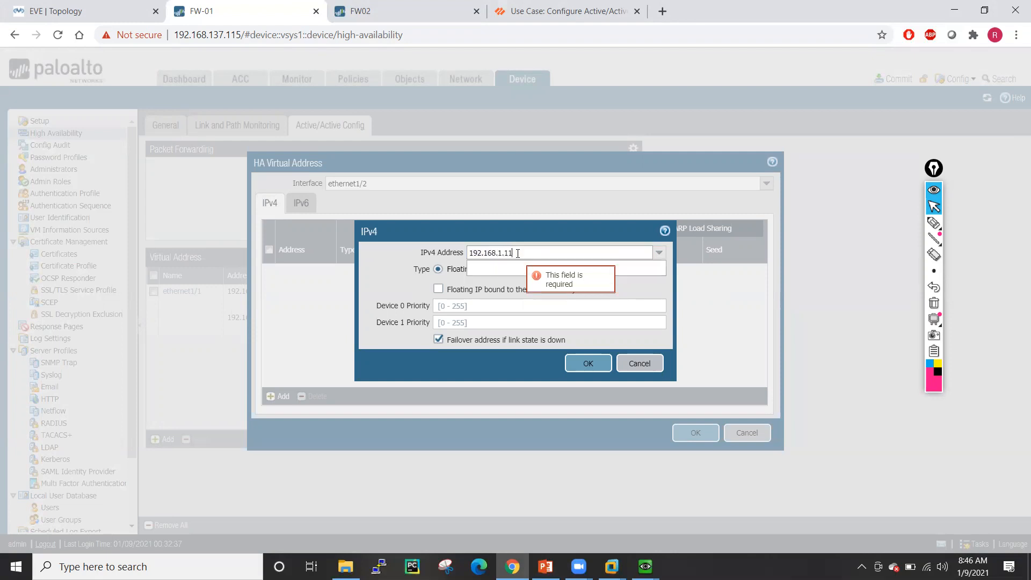
type("7/32")
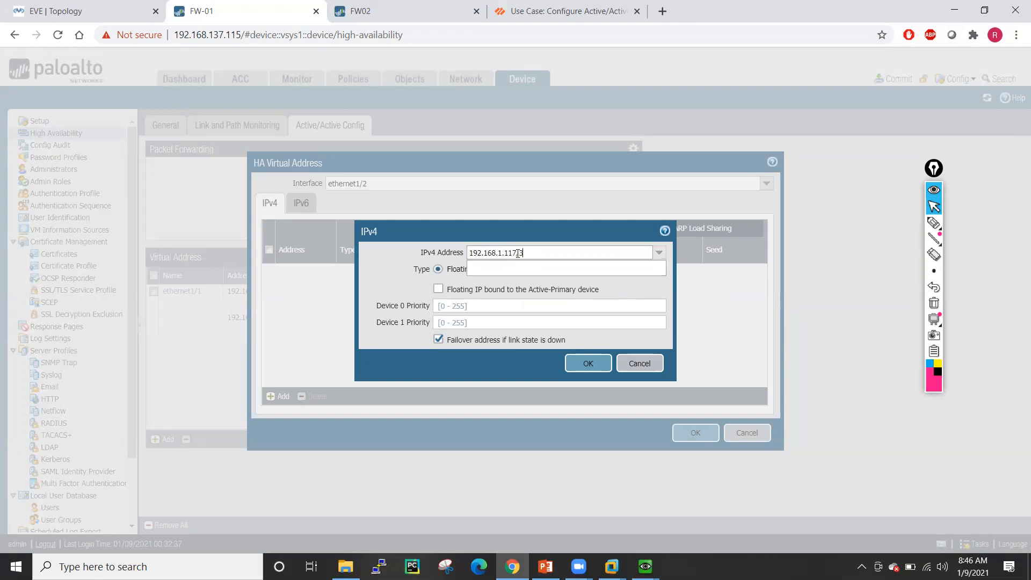
left_click(445, 307)
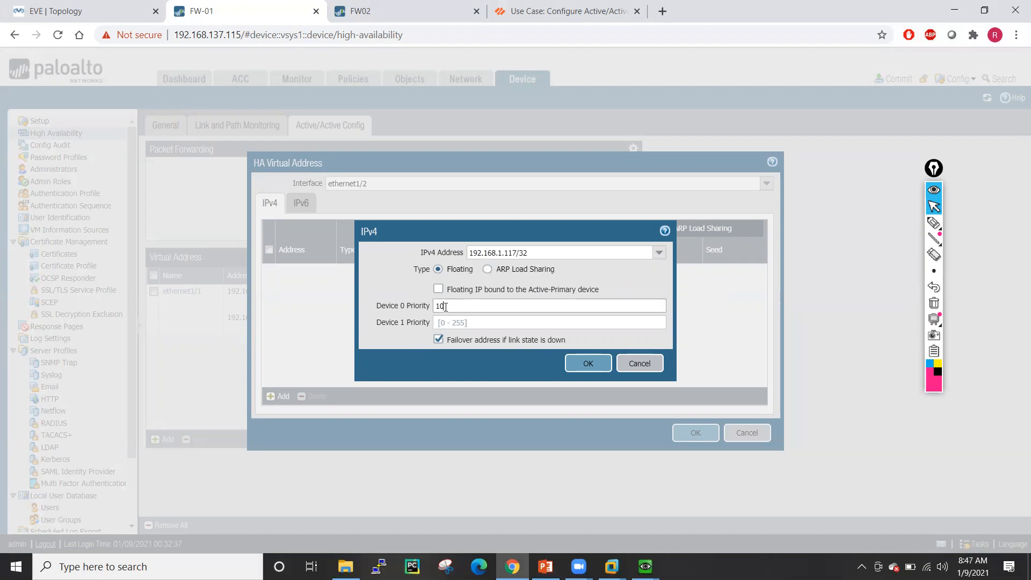
left_click(457, 322)
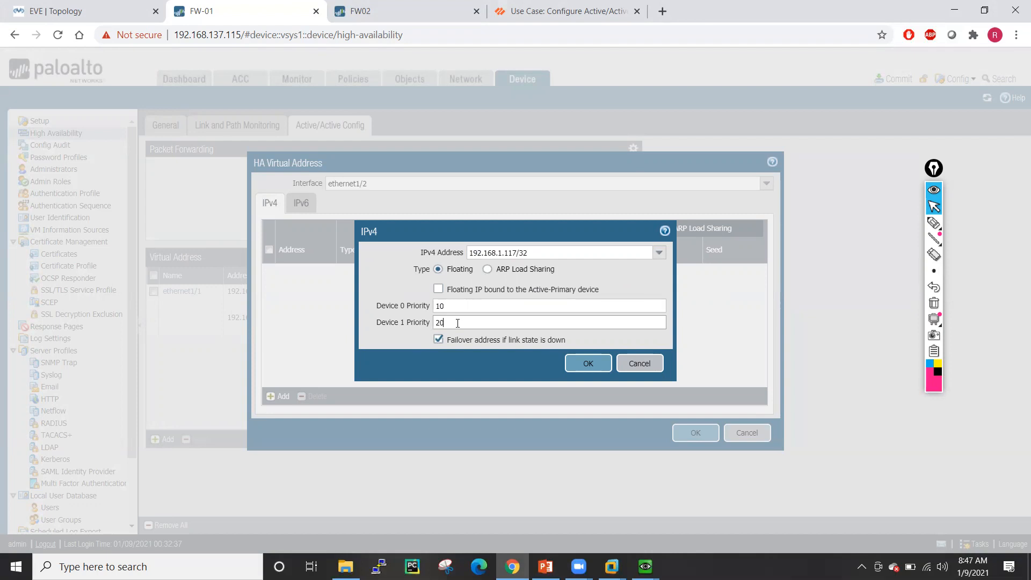
left_click(464, 304)
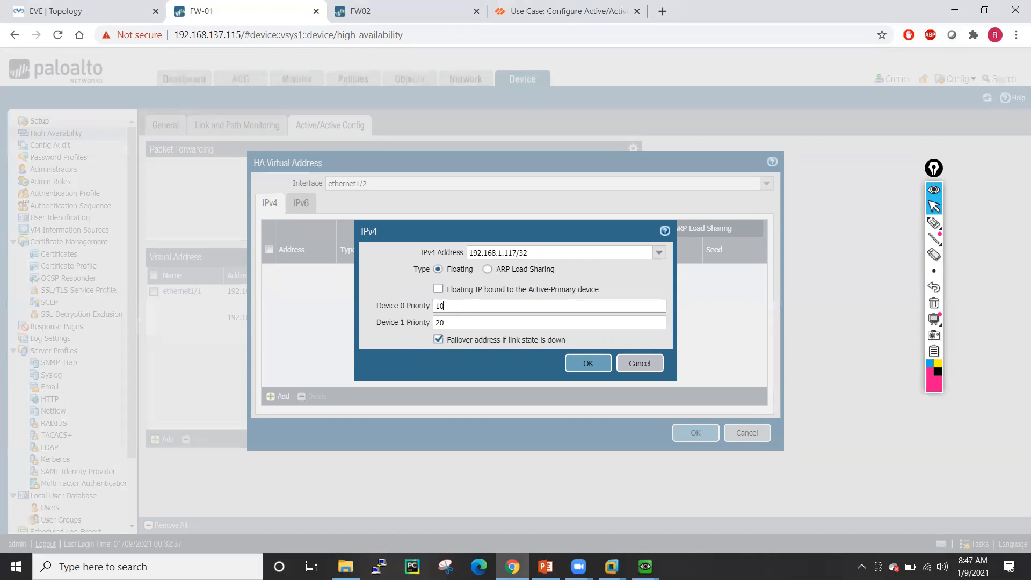
left_click(584, 364)
- Add floating 192.168.1.118/32 with Device 0 priority 20, Device 1 priority 10, and save
left_click(280, 396)
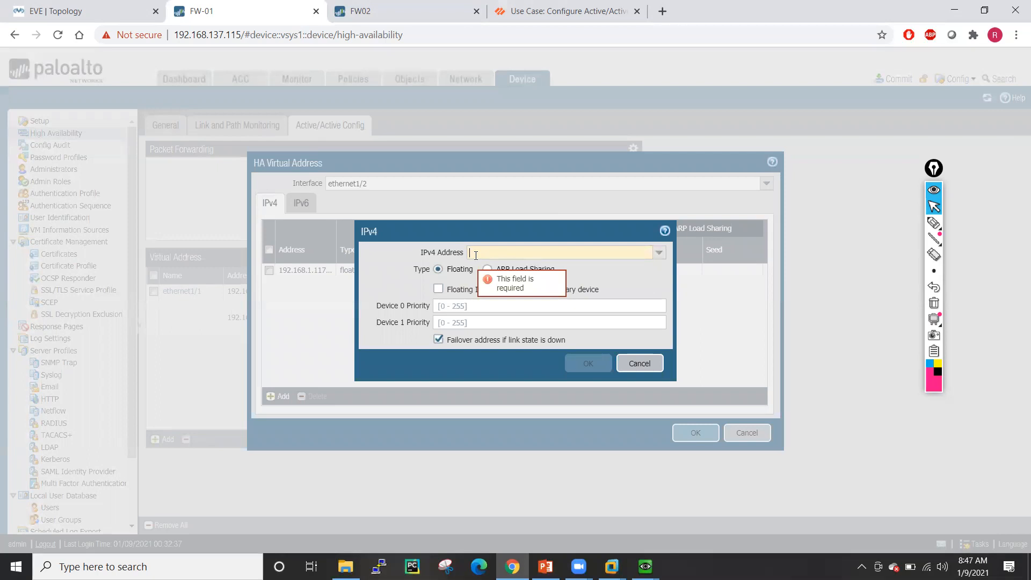
type("192.168.1")
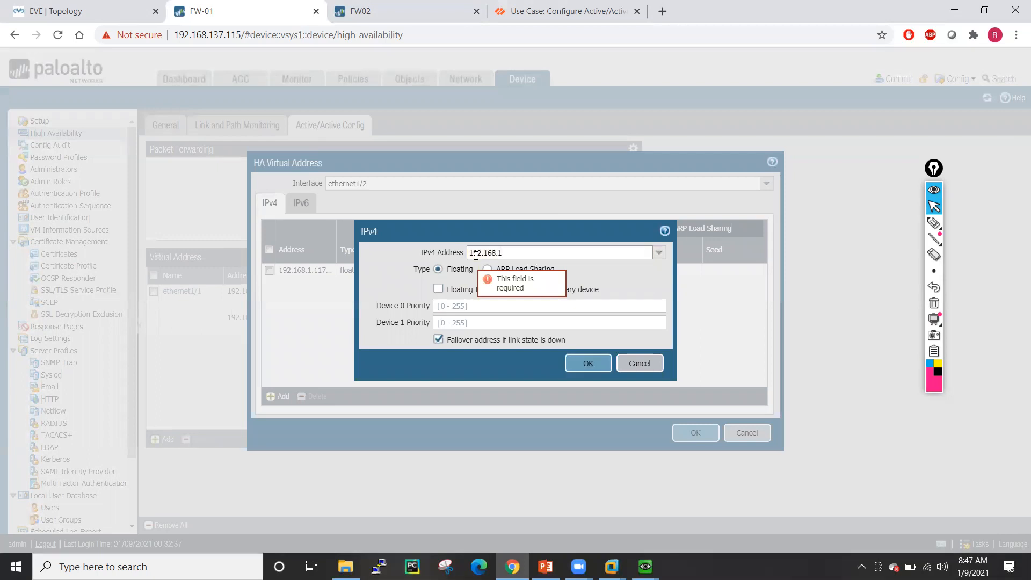
type(".118")
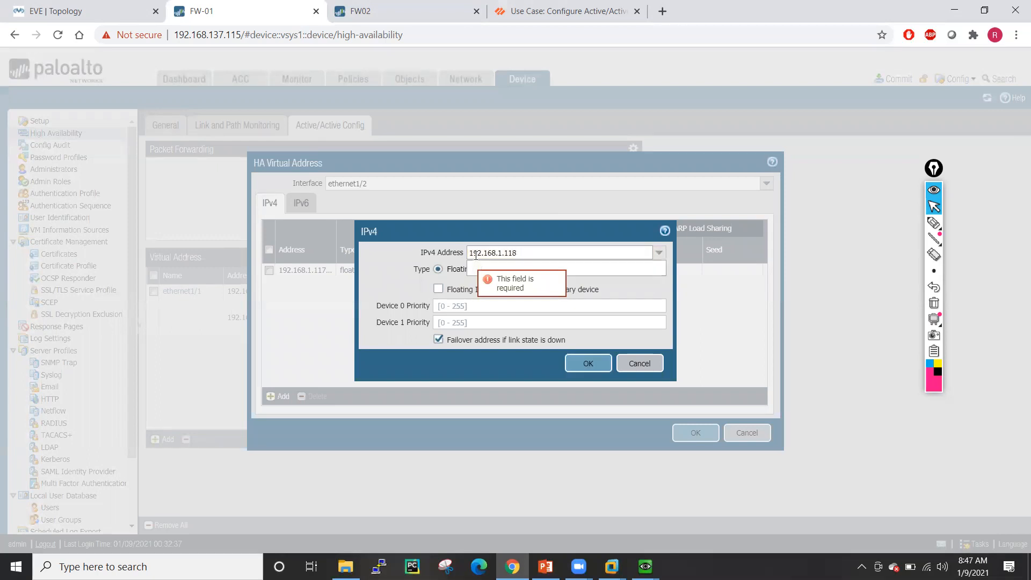
type("/32")
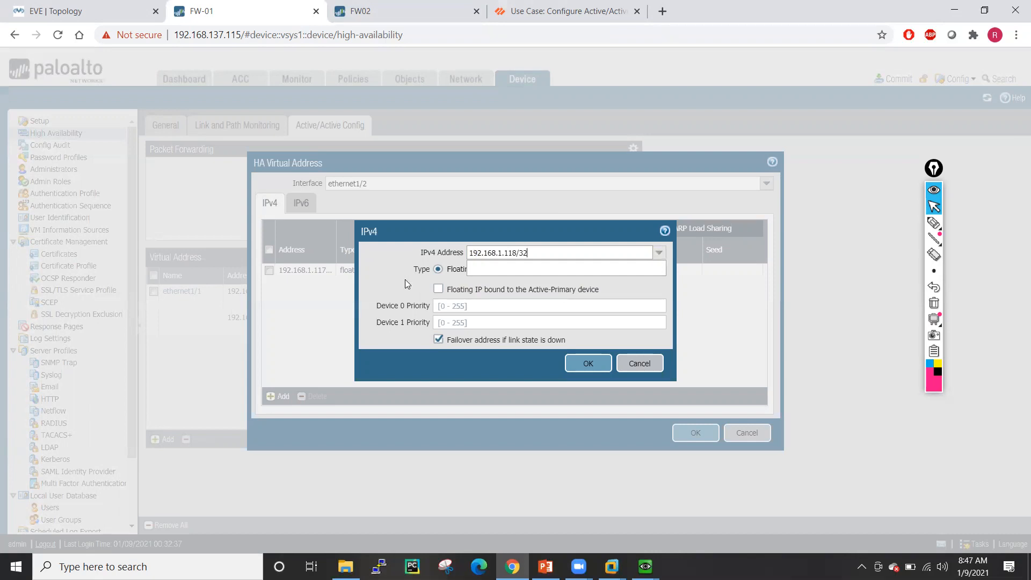
left_click(405, 280)
left_click(445, 306)
type("20")
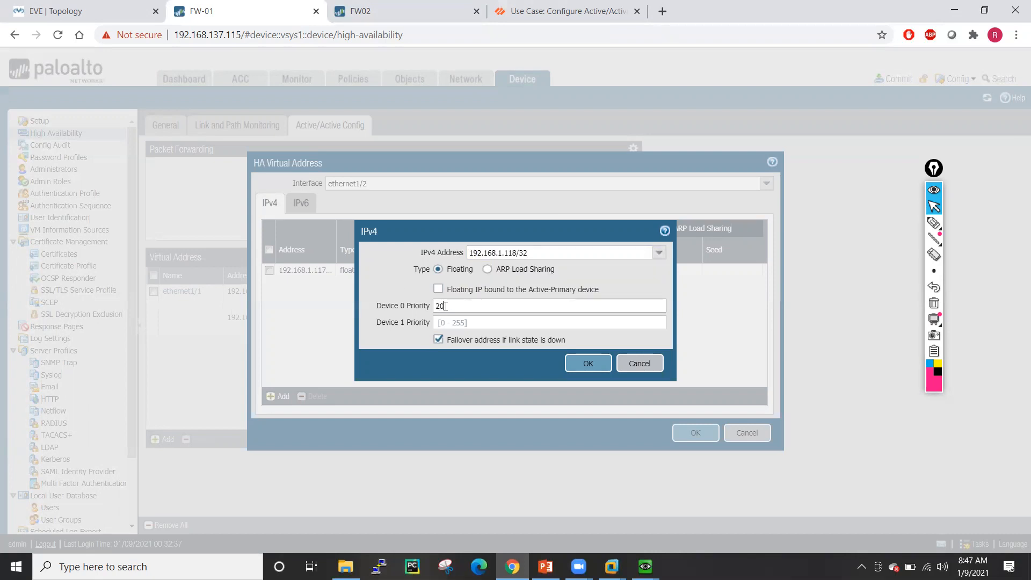
left_click(439, 325)
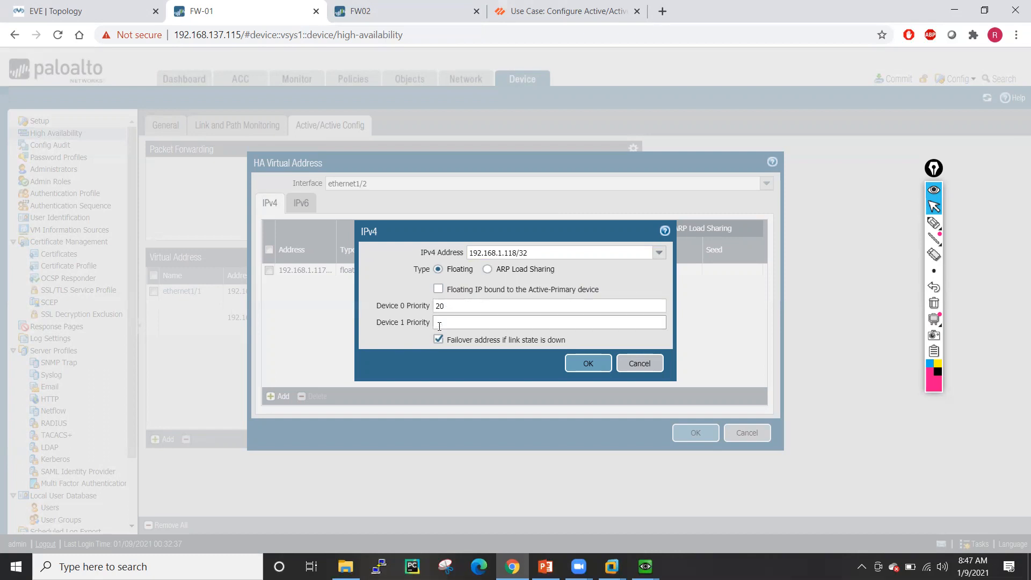
left_click(588, 363)
left_click(694, 432)
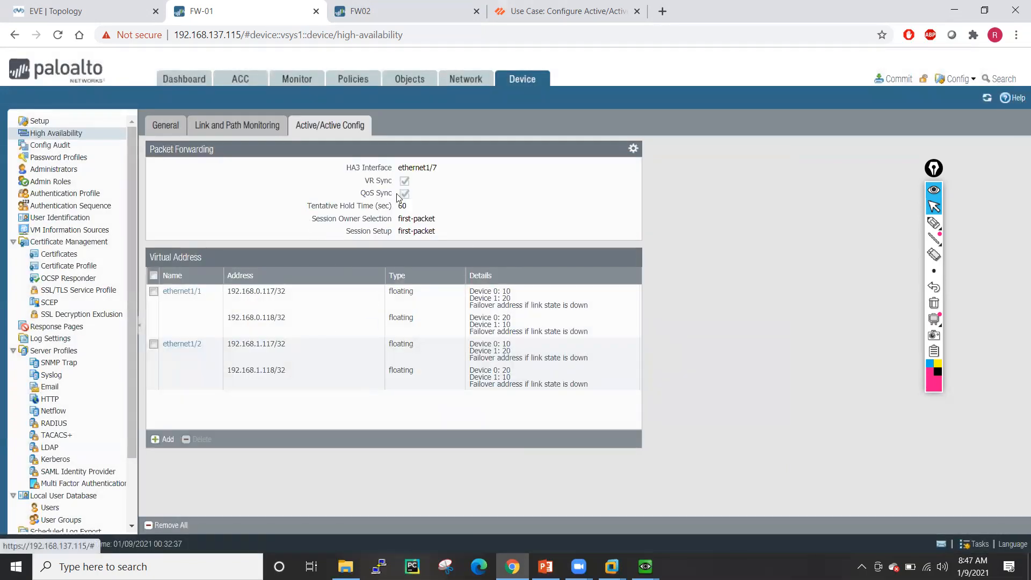
- Switch to FW02, dismiss its welcome message, and go to Device > High Availability
left_click(162, 127)
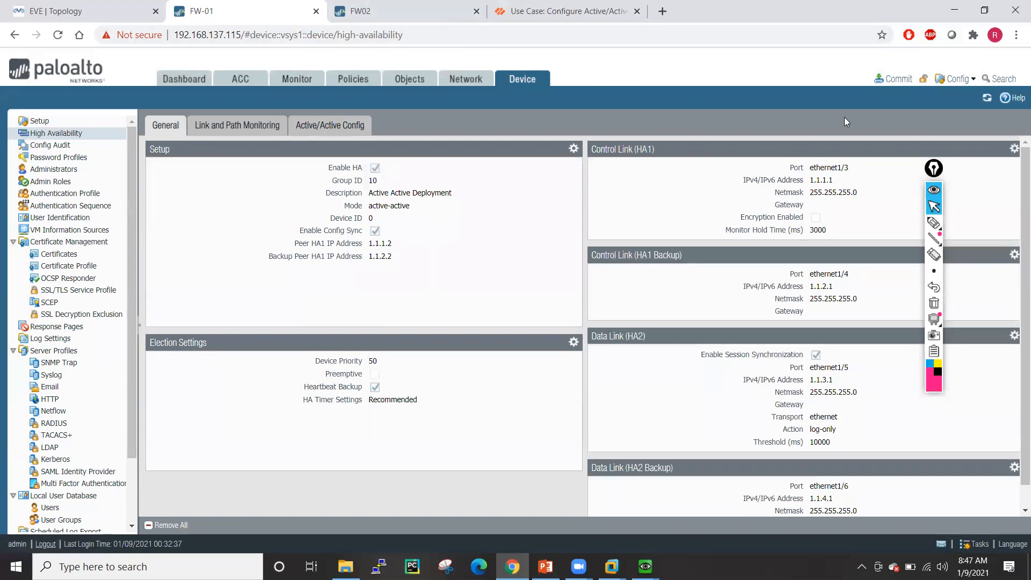
left_click(421, 10)
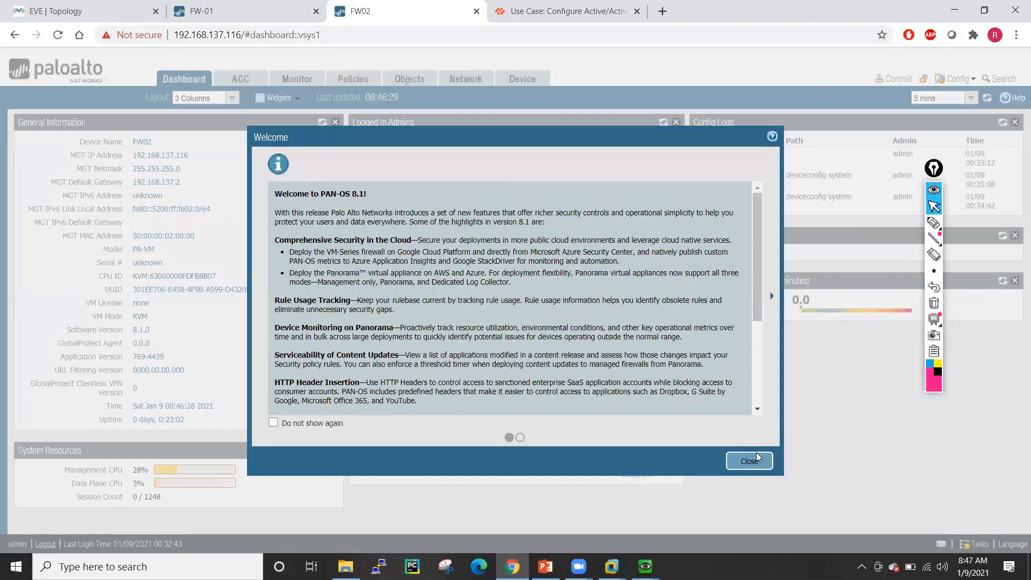
left_click(749, 460)
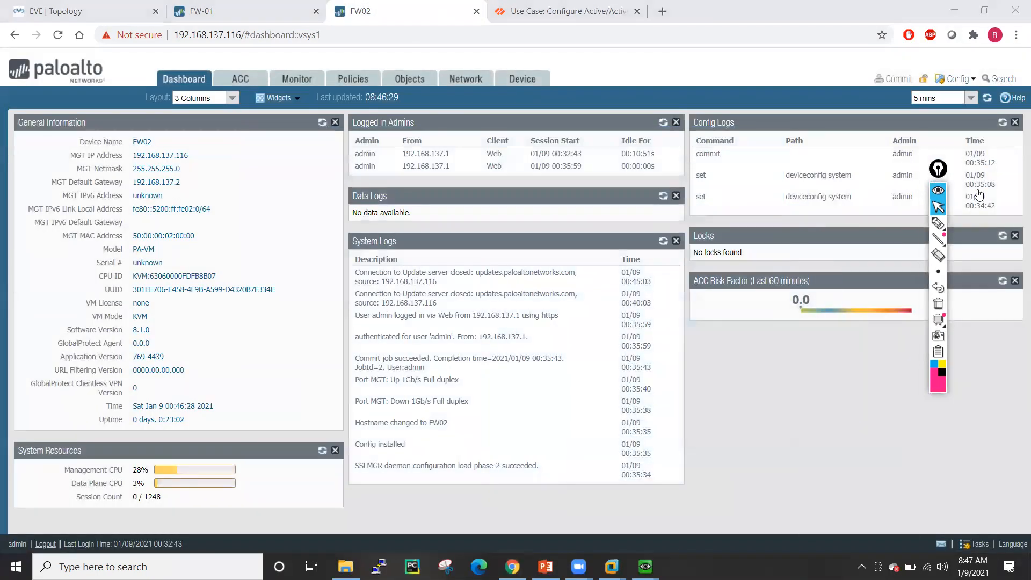
left_click_drag(938, 169, 1029, 188)
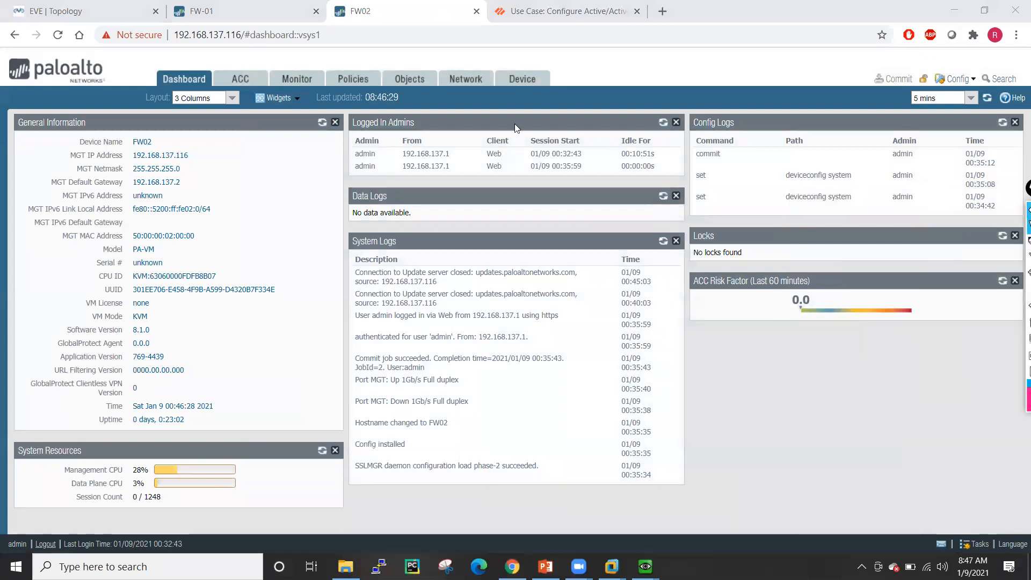
left_click(532, 80)
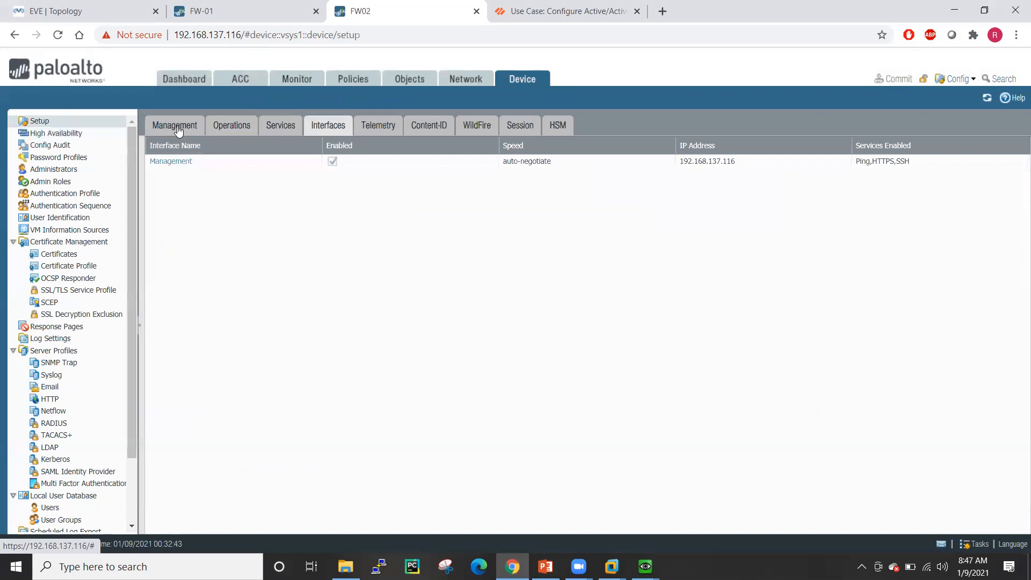
left_click(46, 135)
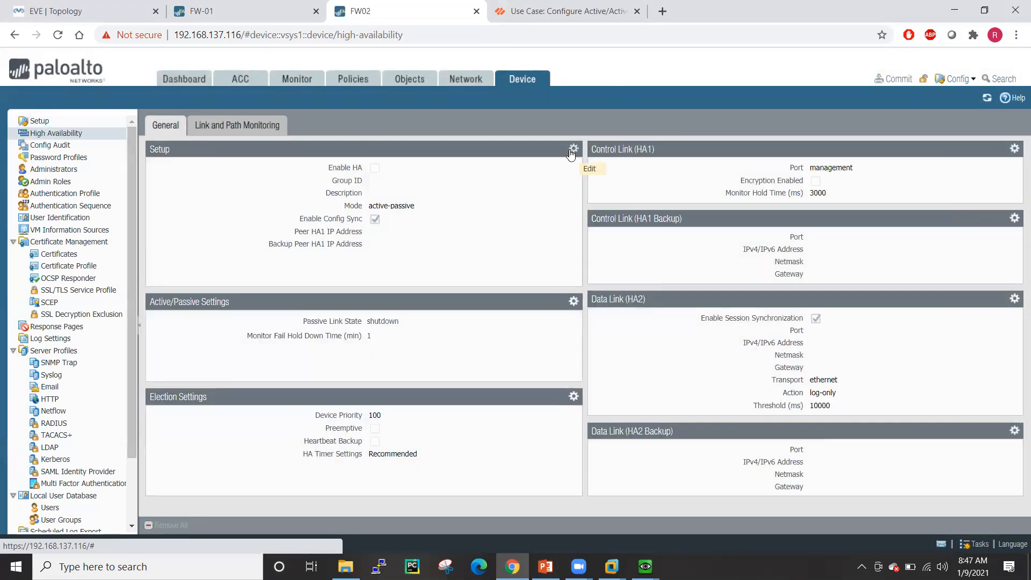
- In FW02's HA setup, enable high availability and begin entering group ID 10
left_click(570, 150)
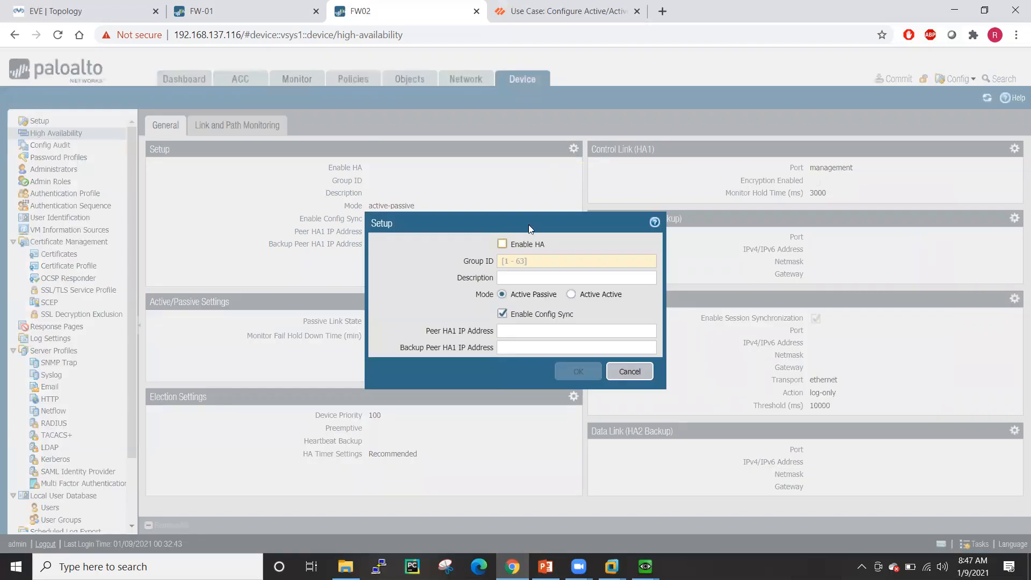
left_click(501, 244)
left_click(517, 263)
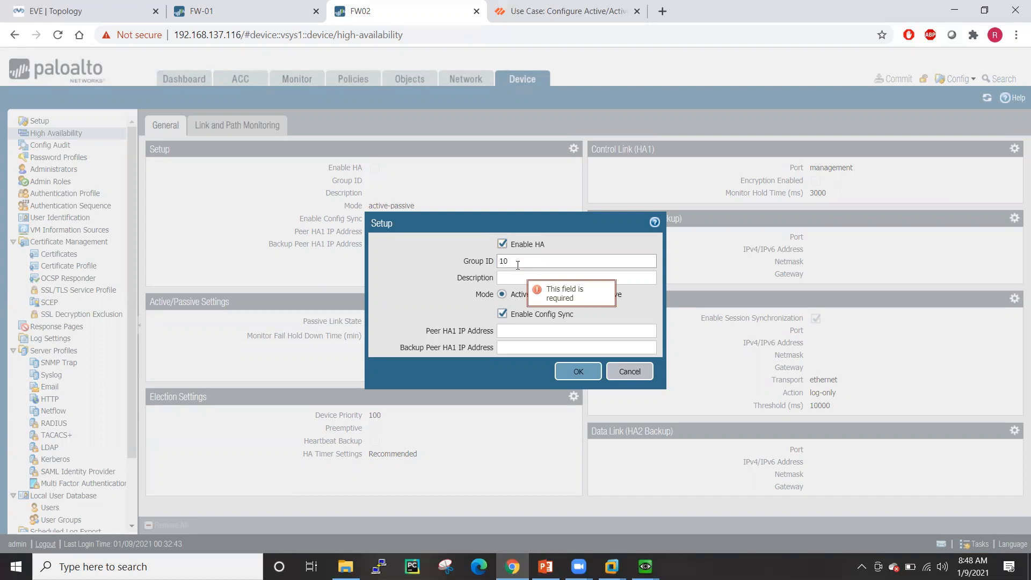
- On FW-01, set the election device priority to 100
left_click(240, 4)
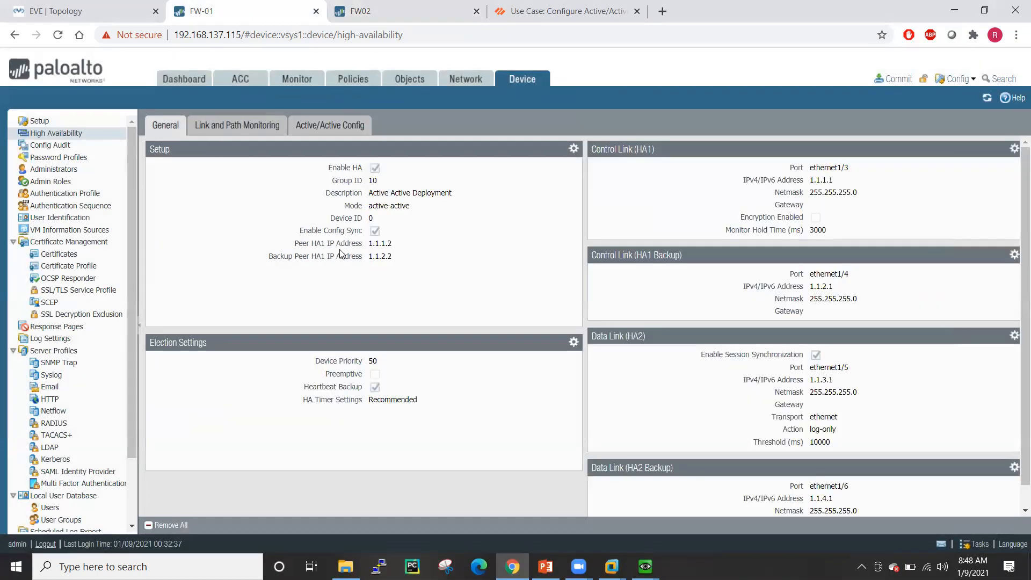
left_click(573, 342)
key("ctrl+a")
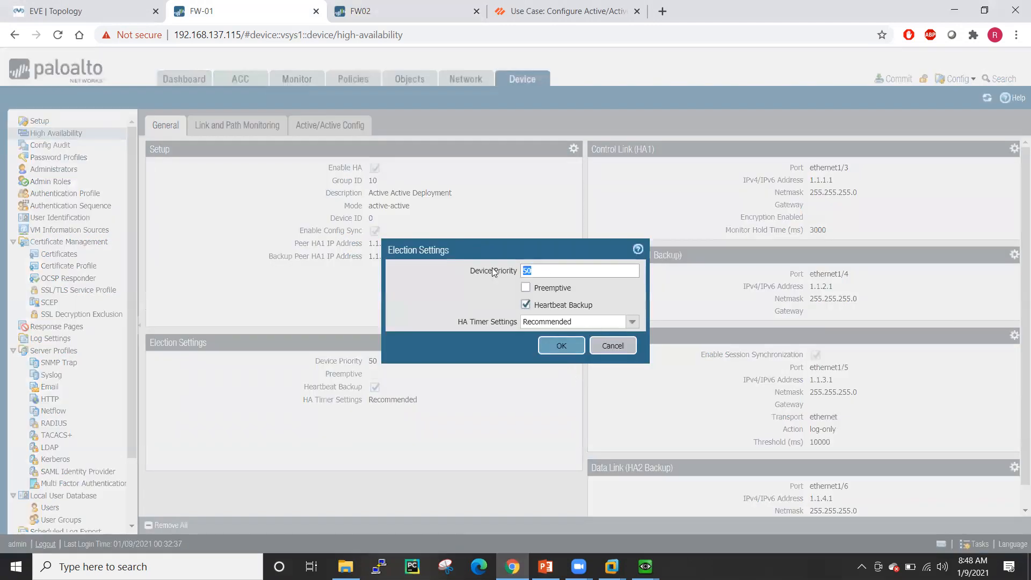
type("100")
left_click(548, 349)
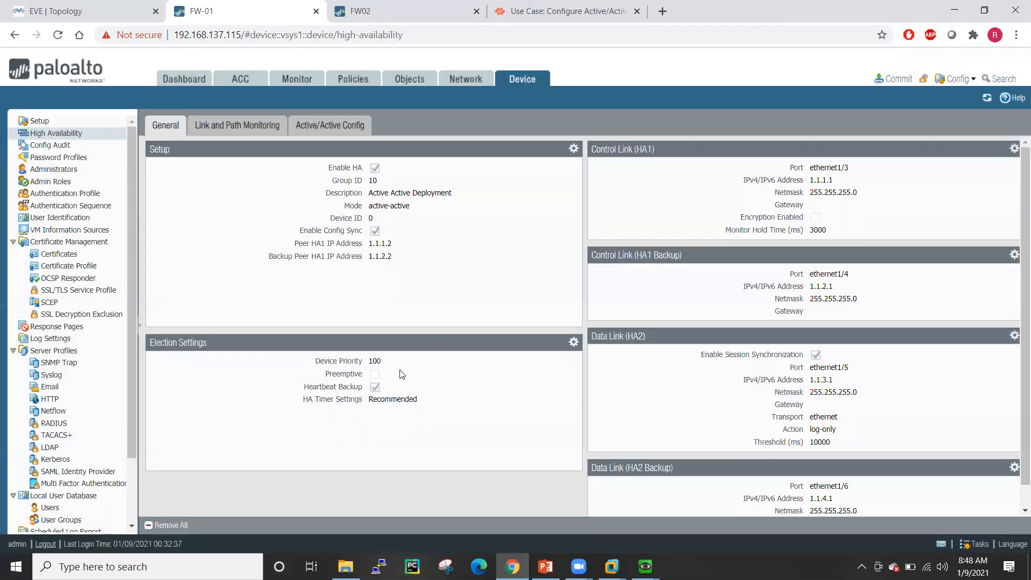
- Back on FW02, enter the HA description and switch the mode to active-active
left_click(400, 7)
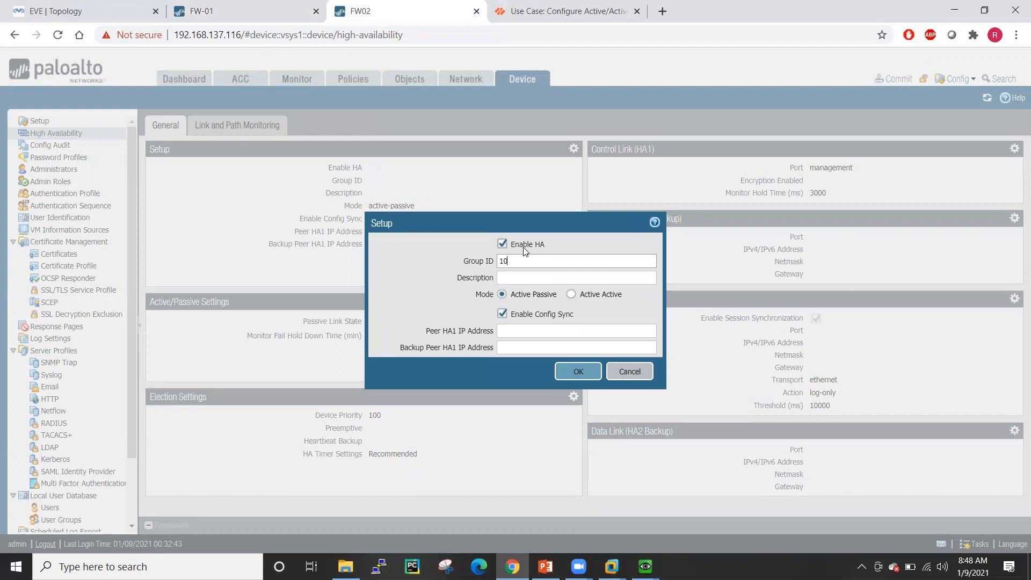
left_click(518, 276)
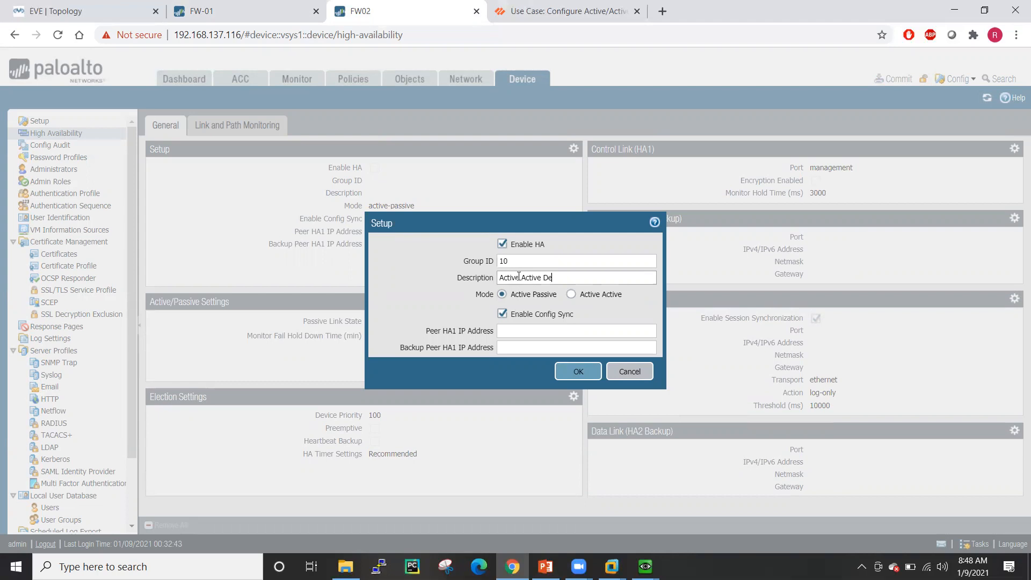
type("ment")
left_click(571, 295)
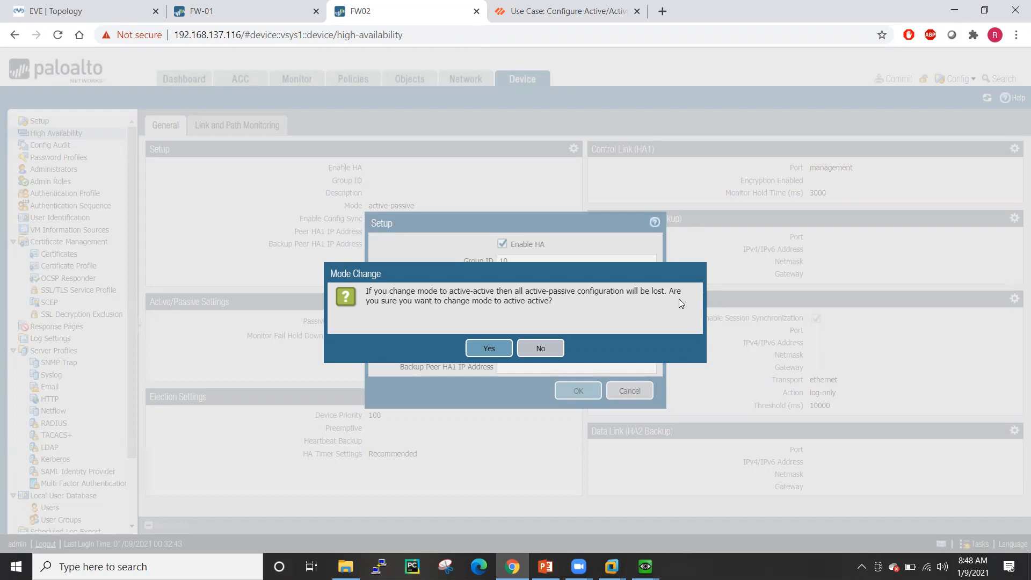
left_click(489, 349)
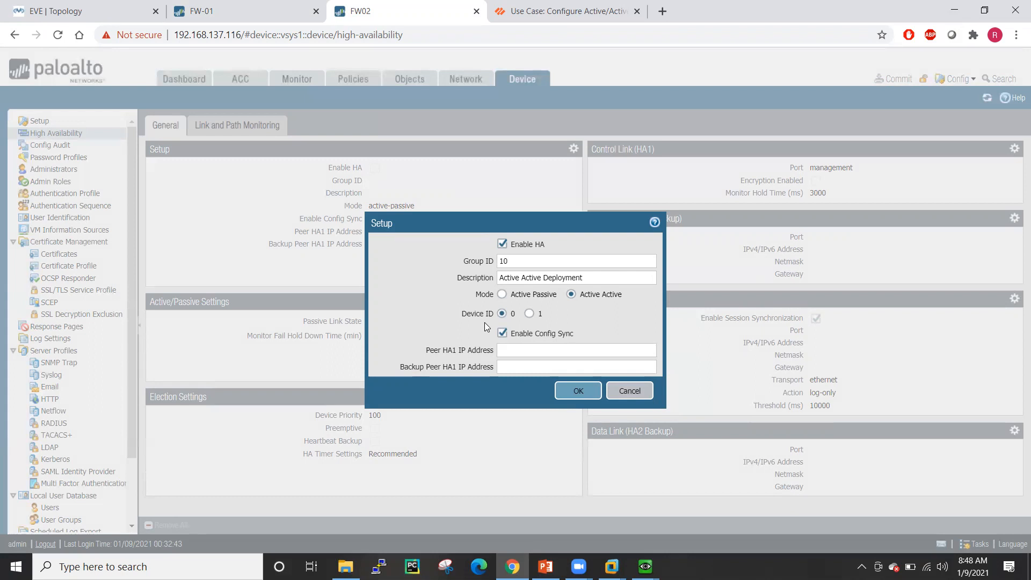
- After comparing with FW-01's HA setup, set FW02's device ID to 1
left_click(250, 11)
left_click(573, 150)
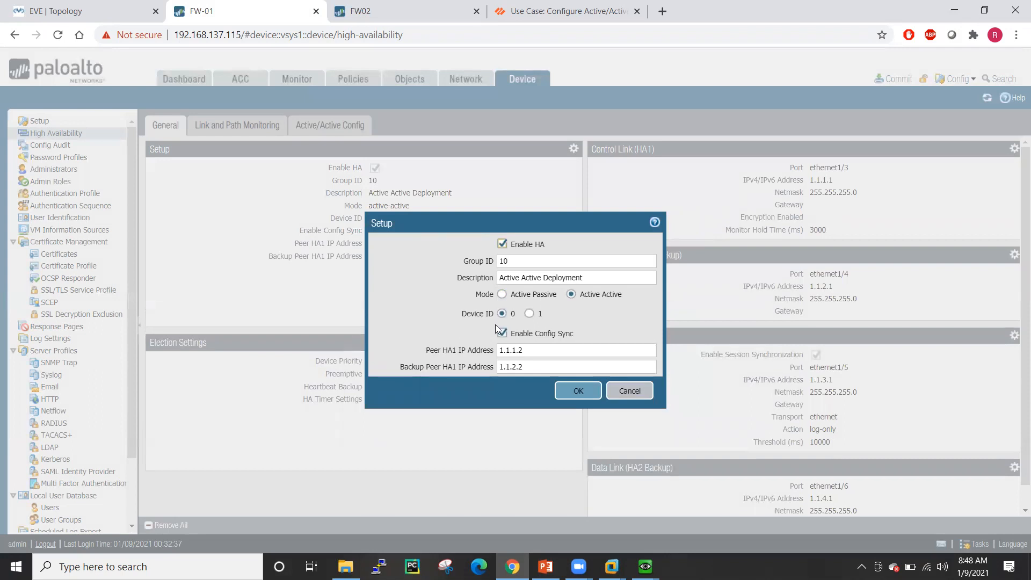
left_click(624, 391)
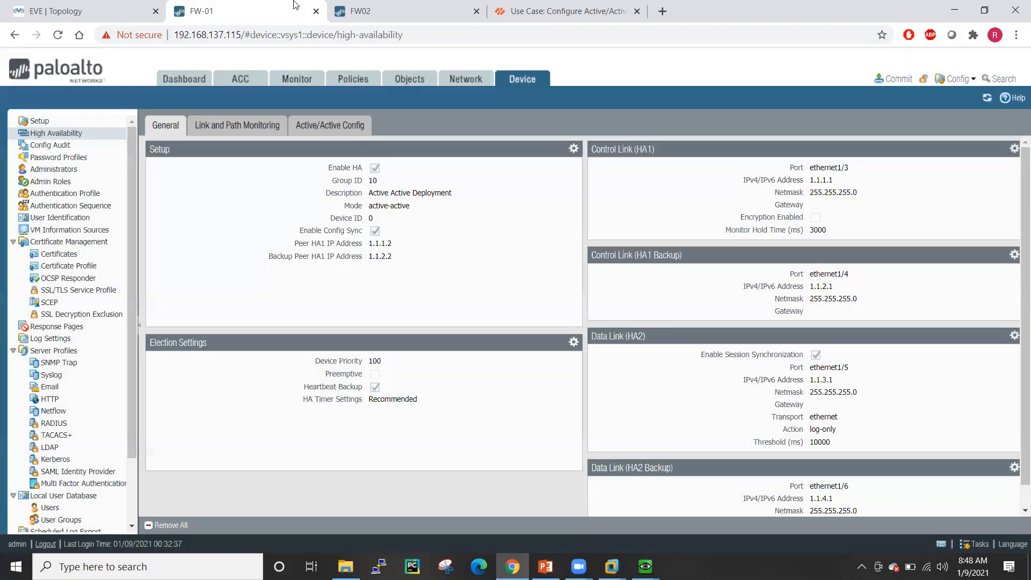
left_click(346, 11)
left_click(529, 314)
- Enter the peer HA1 and backup peer HA1 addresses with /32 suffixes
left_click(528, 352)
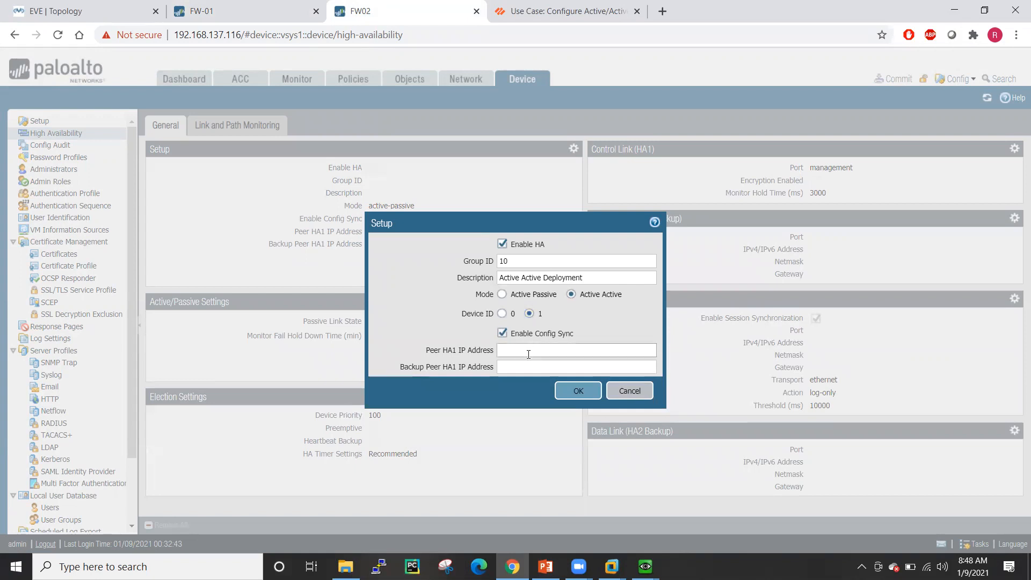
type("1.1")
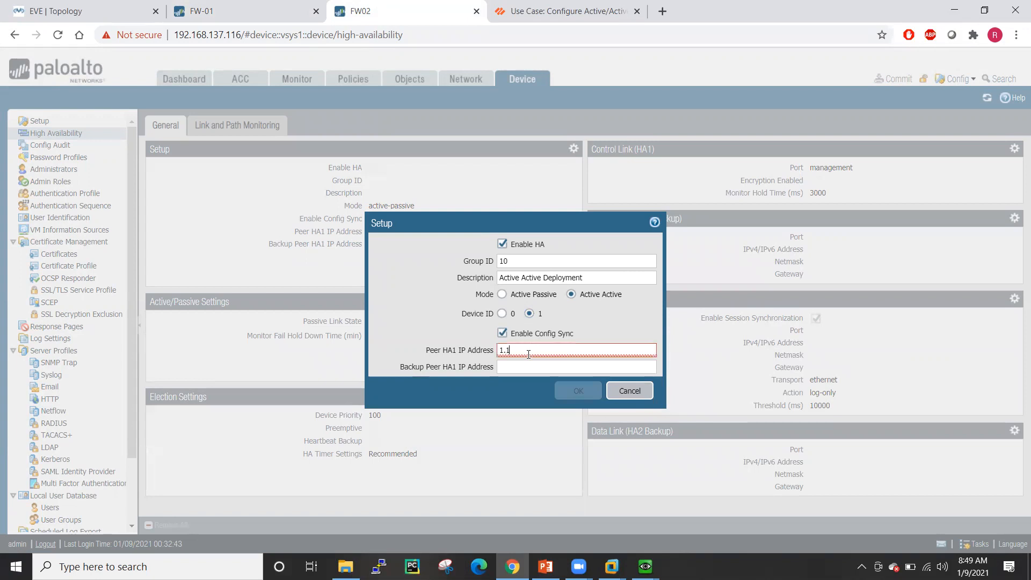
type(".1.1/32")
left_click(530, 368)
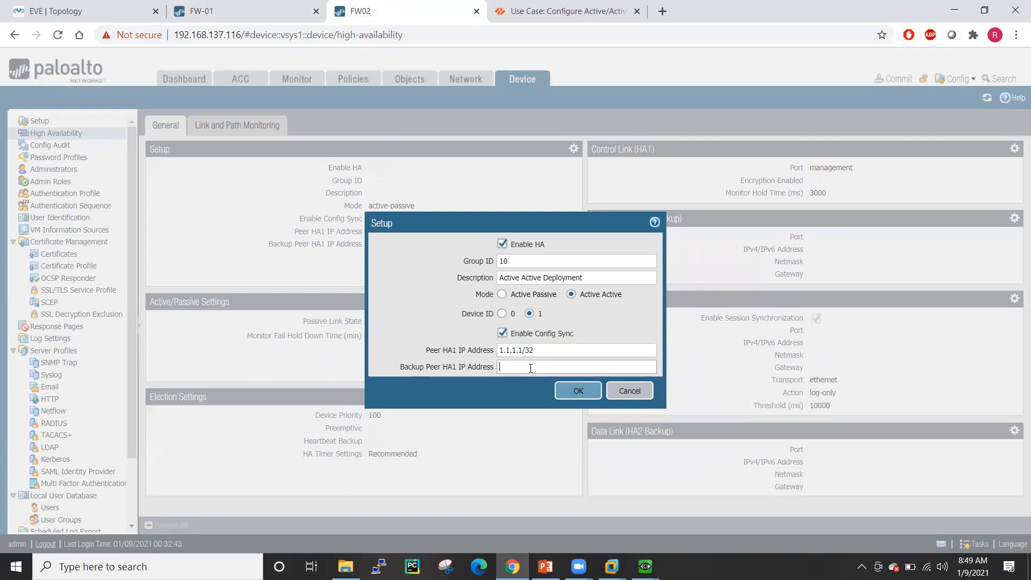
type("1.1.1")
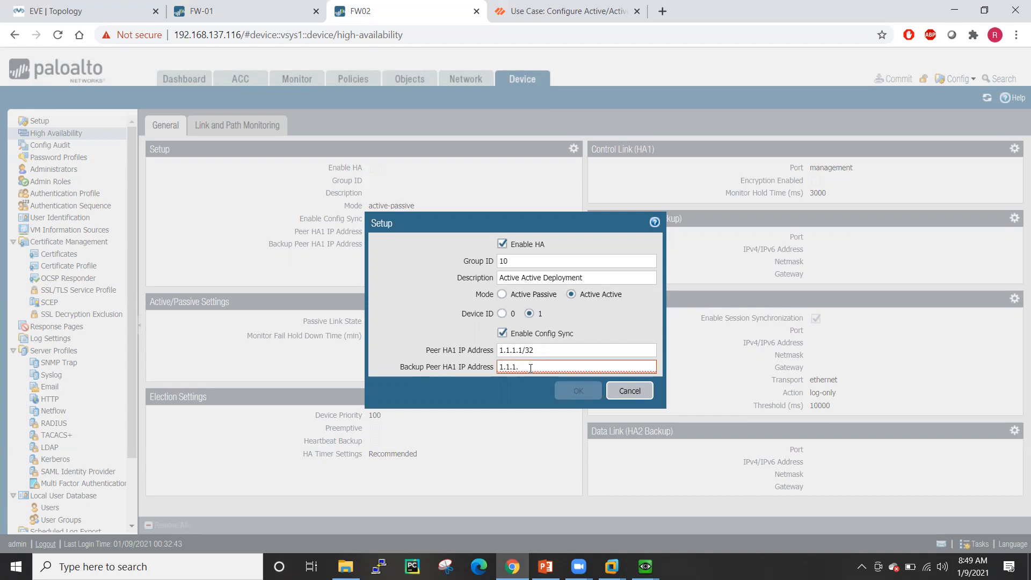
type(".1")
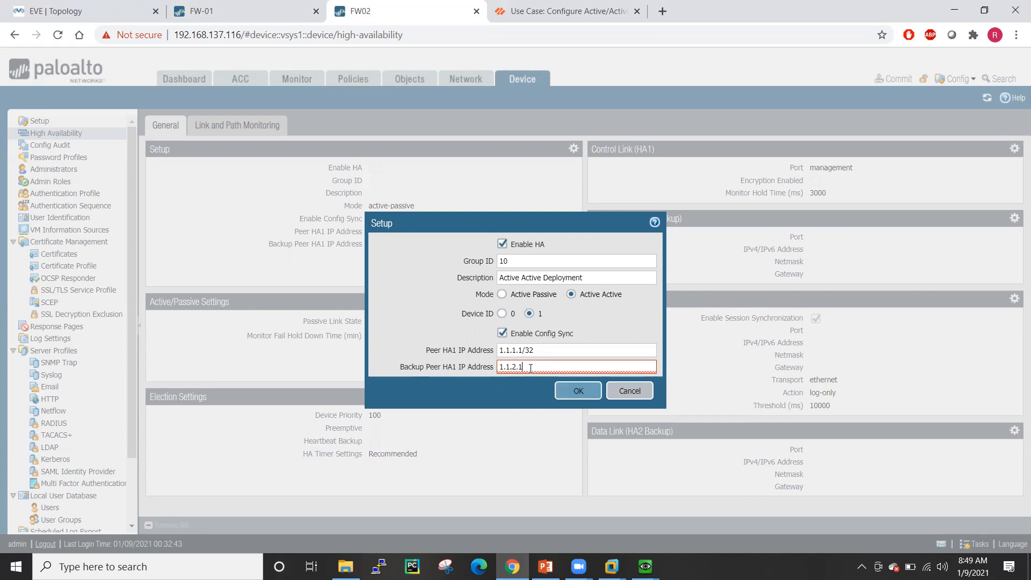
type("/32")
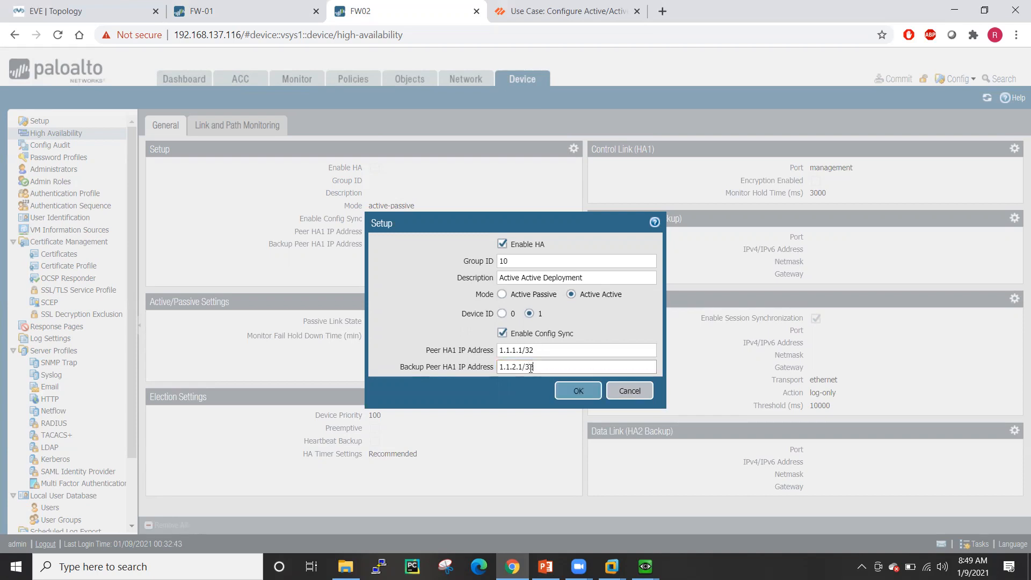
- Check FW-01's peers, strip /32 to leave 1.1.1.1 and backup 1.1.2.1, and save
left_click(294, 5)
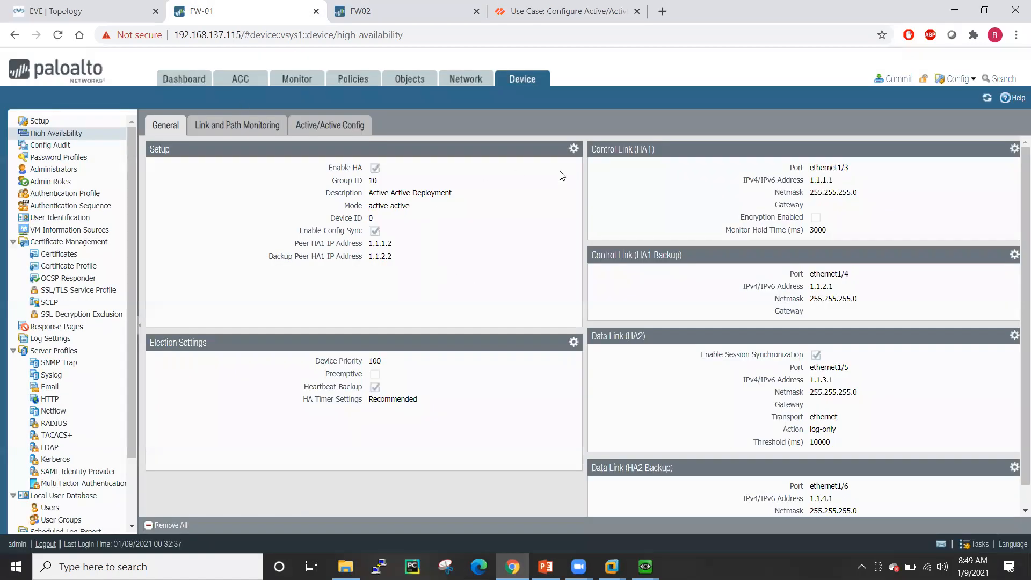
left_click(574, 149)
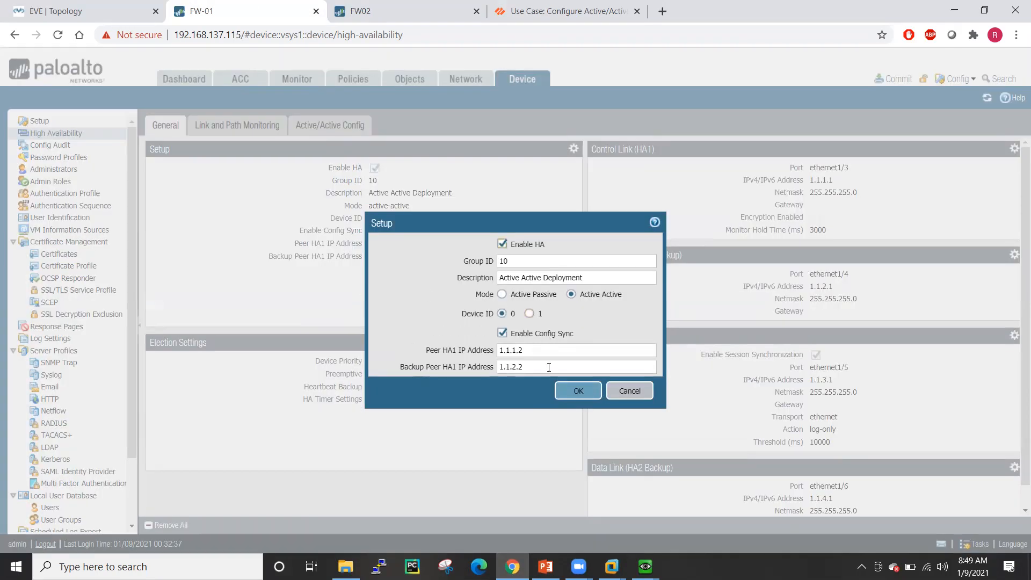
left_click(630, 392)
left_click(400, 7)
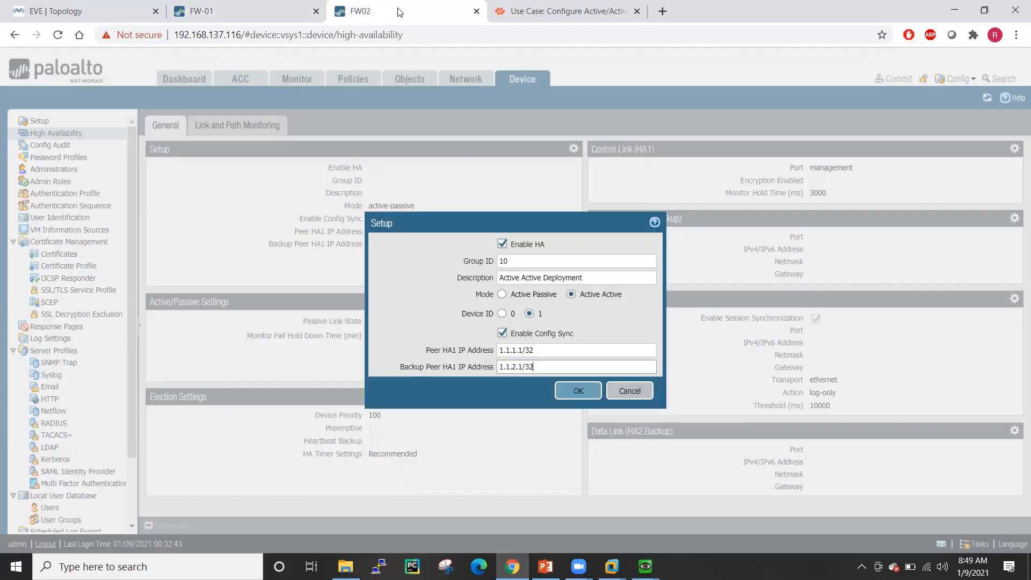
left_click(575, 348)
key("BackSpace")
key("BackSpace")
key("BackSpace")
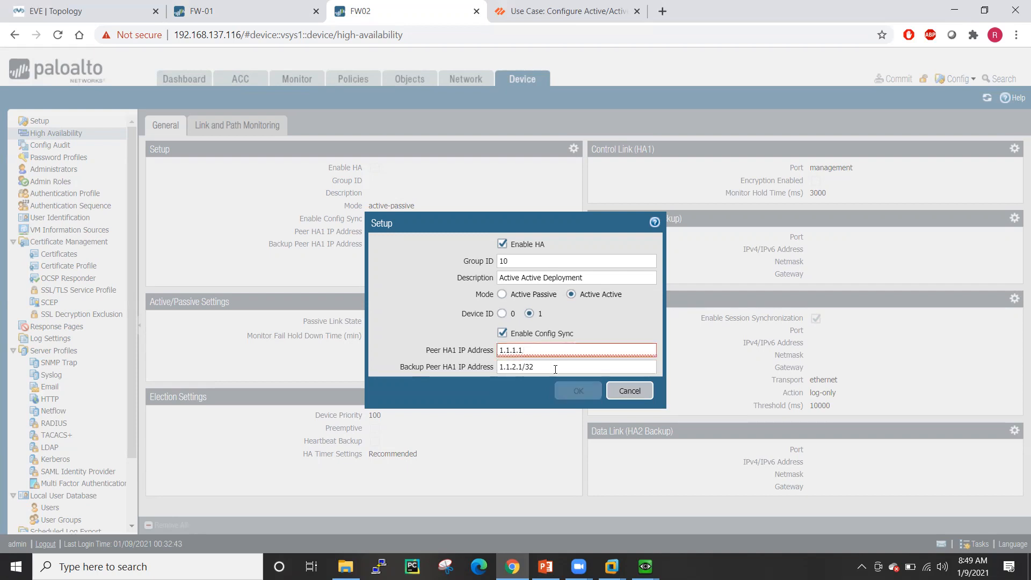
left_click(548, 365)
key("BackSpace")
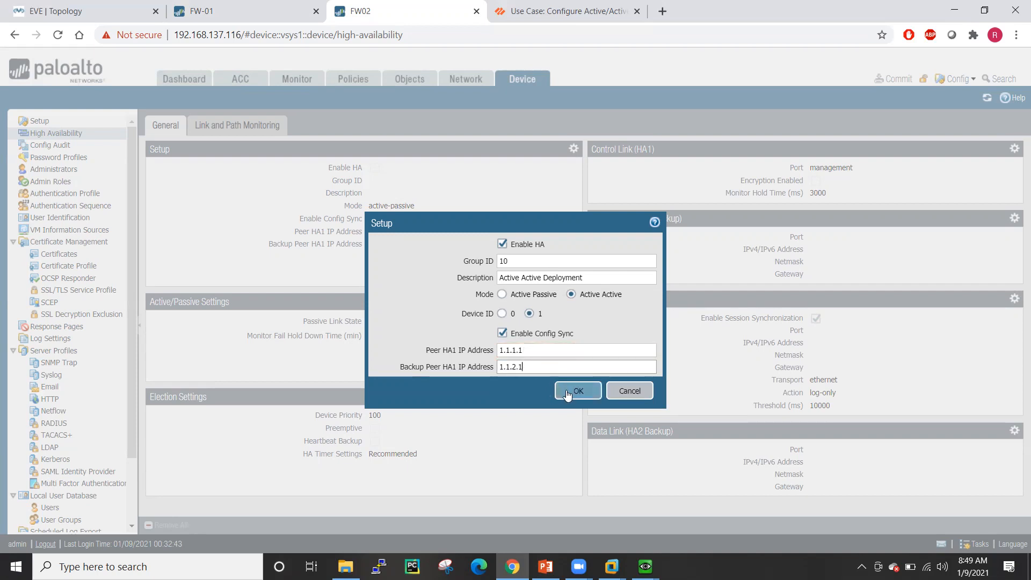
left_click(568, 393)
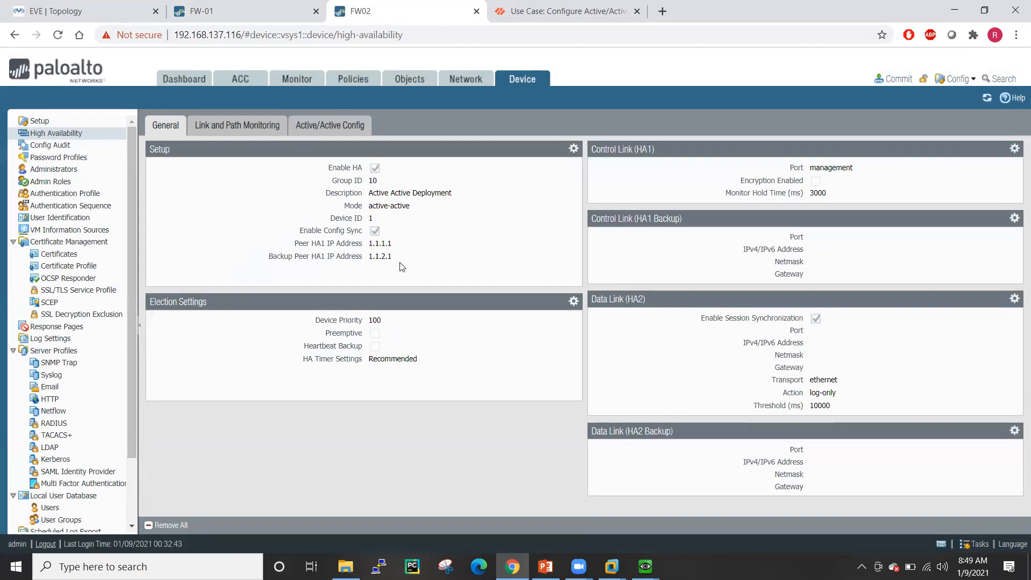
- Set ethernet1/3, ethernet1/4 and ethernet1/5 to interface type HA
left_click(465, 81)
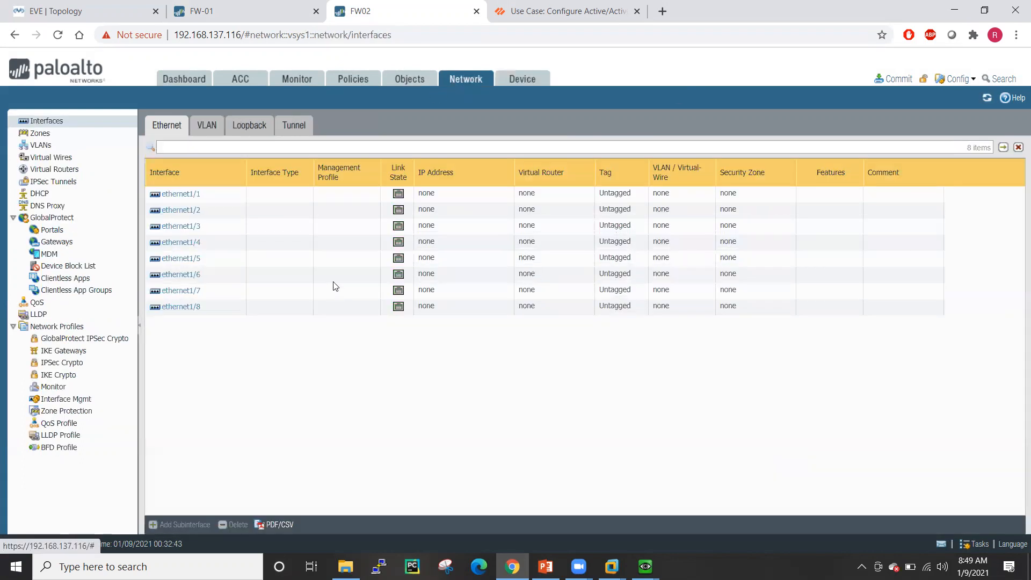
left_click(184, 230)
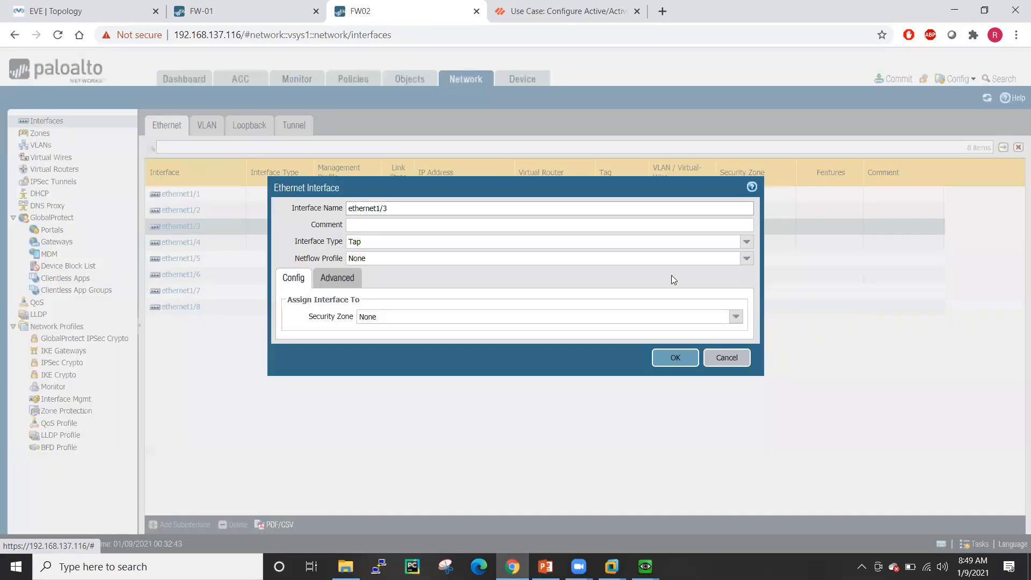
left_click(746, 241)
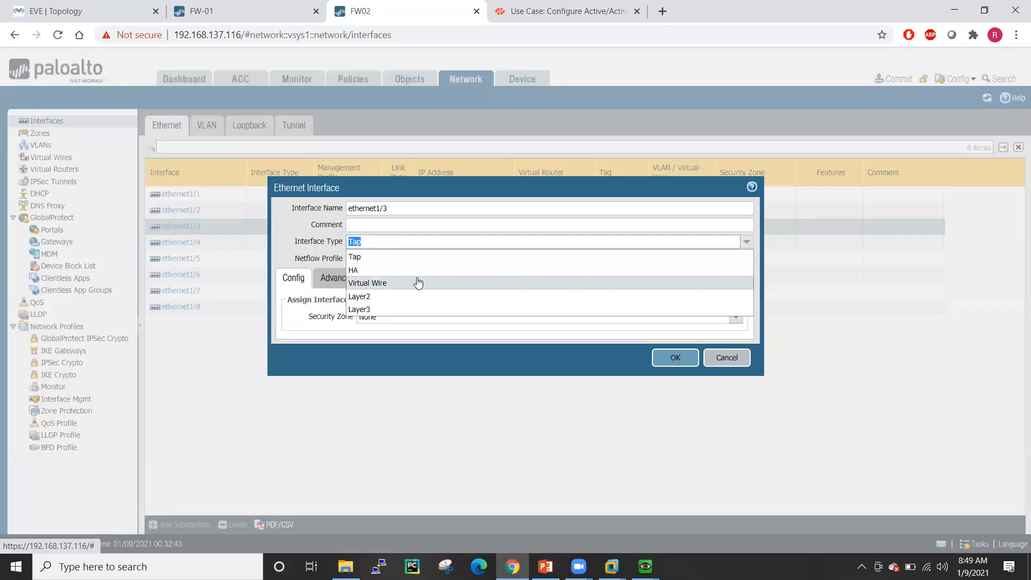
left_click(413, 273)
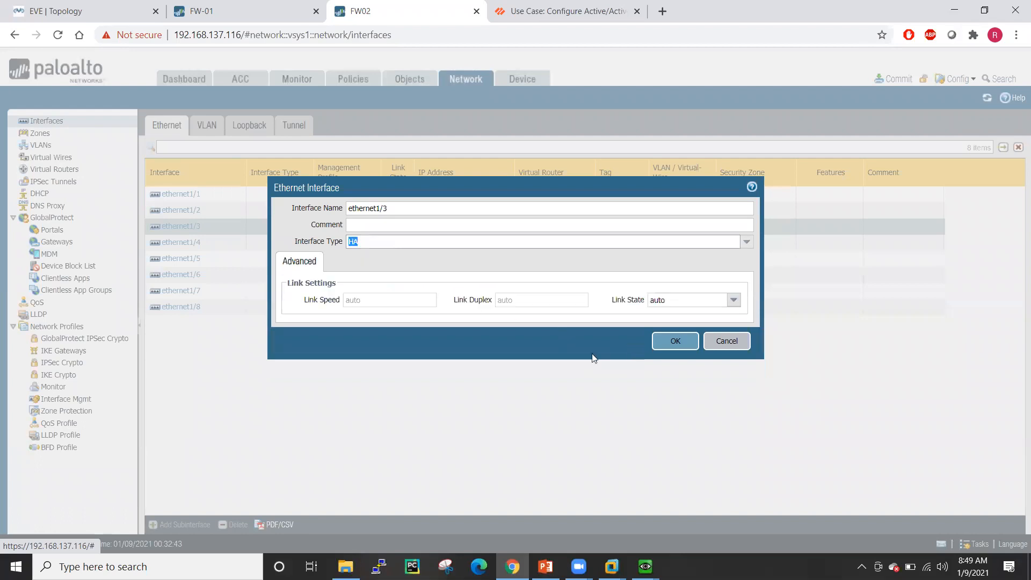
left_click(671, 342)
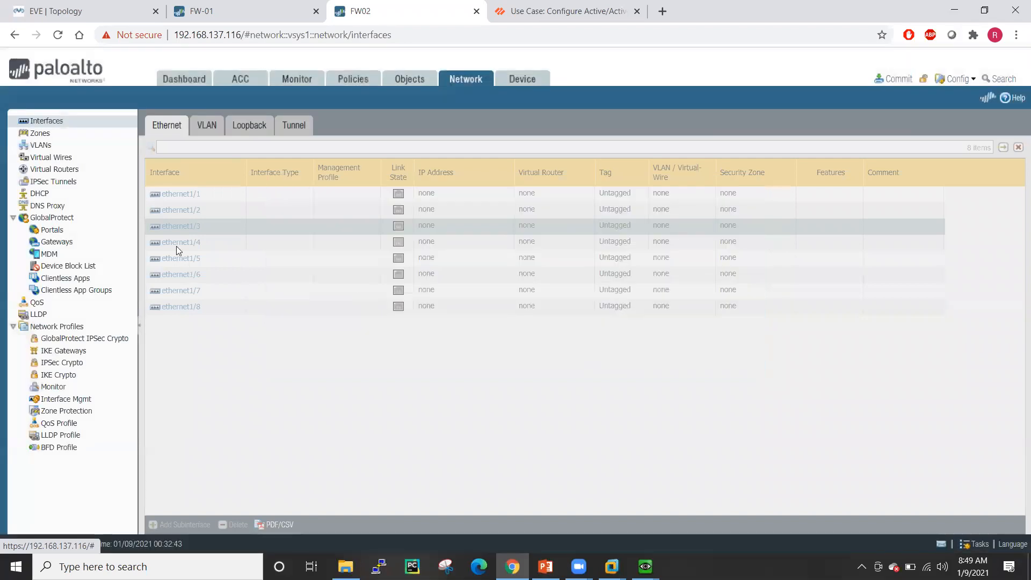
left_click(708, 245)
left_click(746, 241)
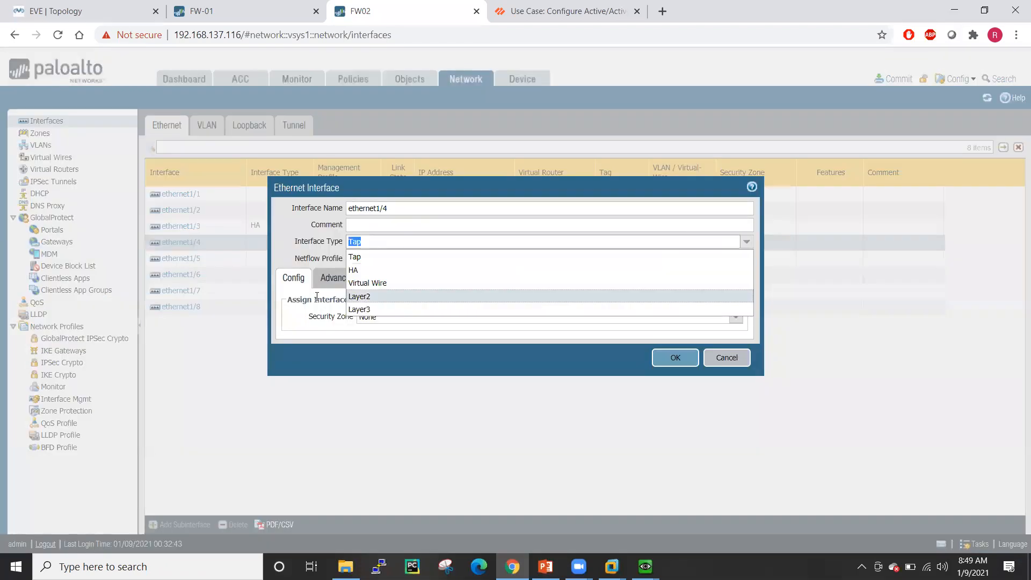
left_click(478, 269)
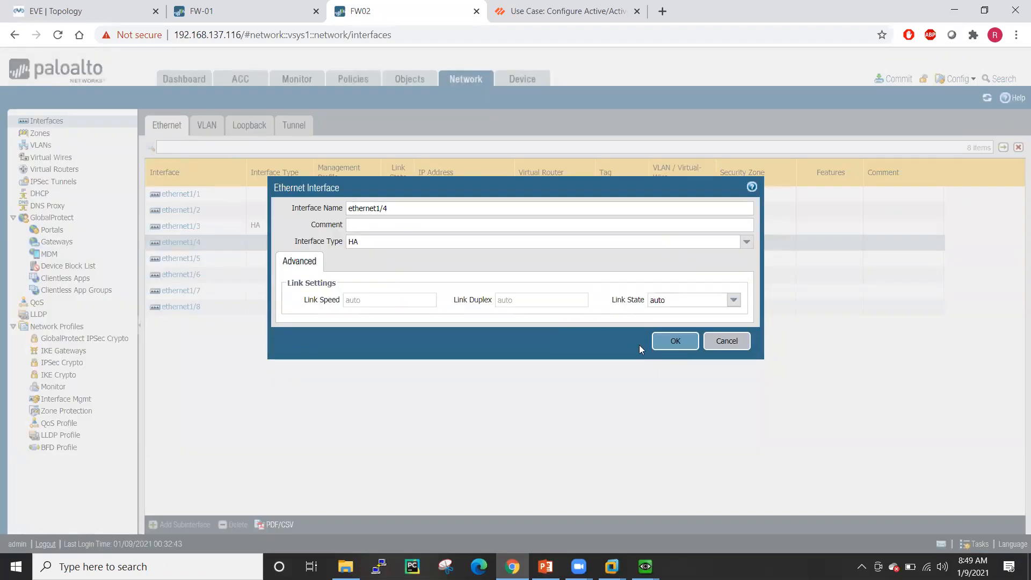
left_click(674, 357)
left_click(178, 260)
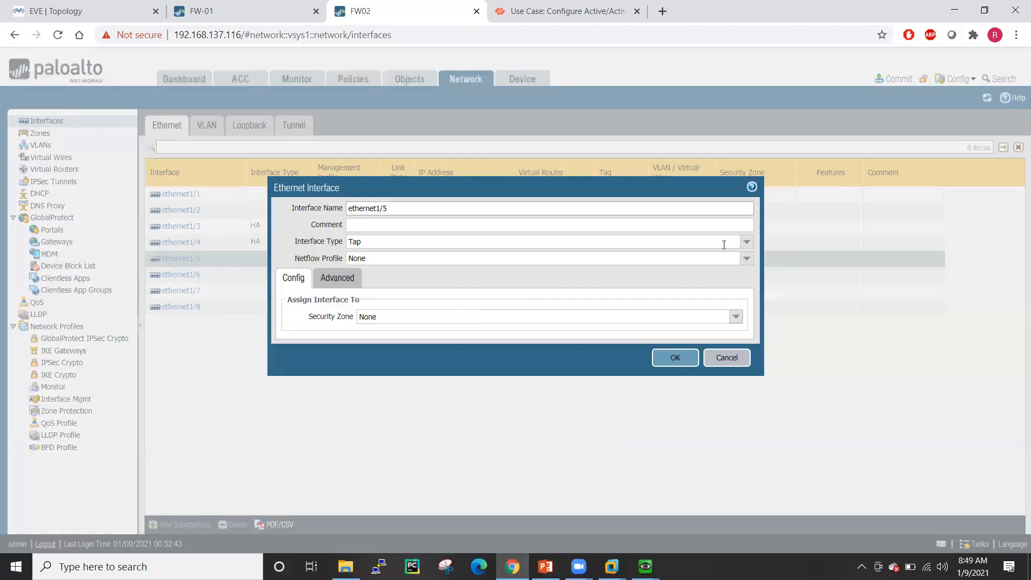
left_click(746, 241)
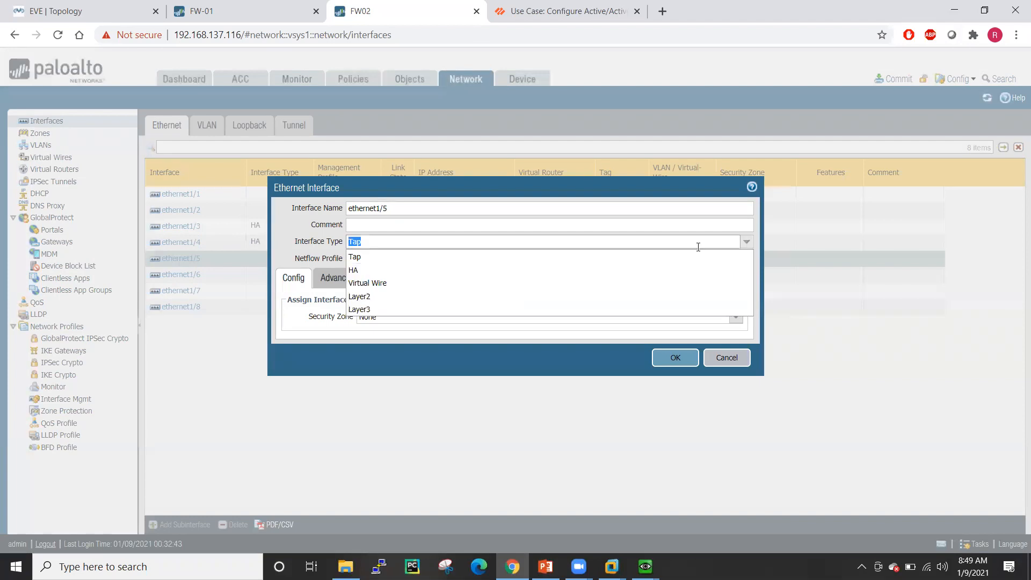
left_click(454, 271)
left_click(675, 357)
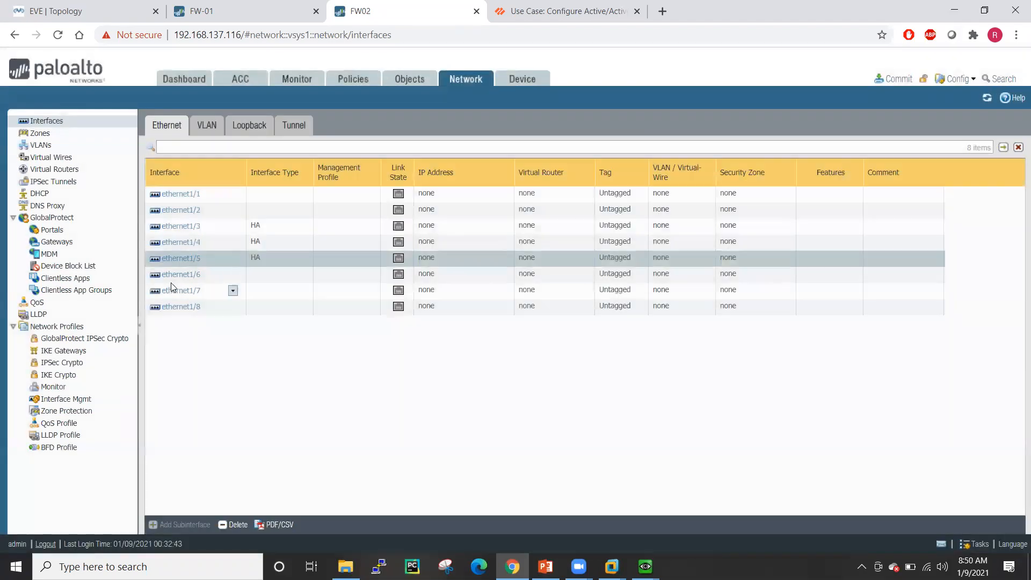
- Set ethernet1/6 and ethernet1/7 to type HA and return to High Availability settings
left_click(174, 276)
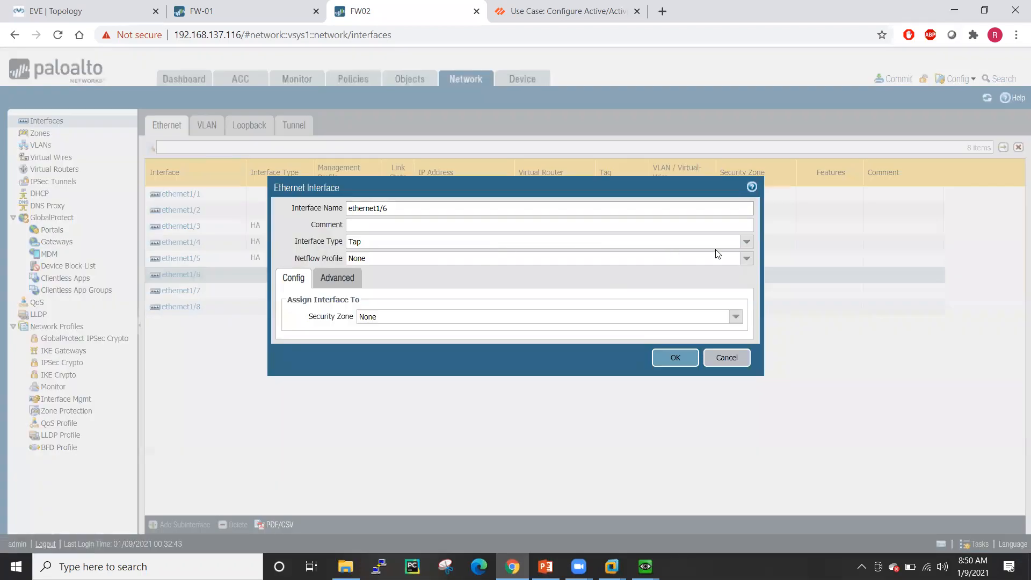
left_click(745, 243)
left_click(418, 271)
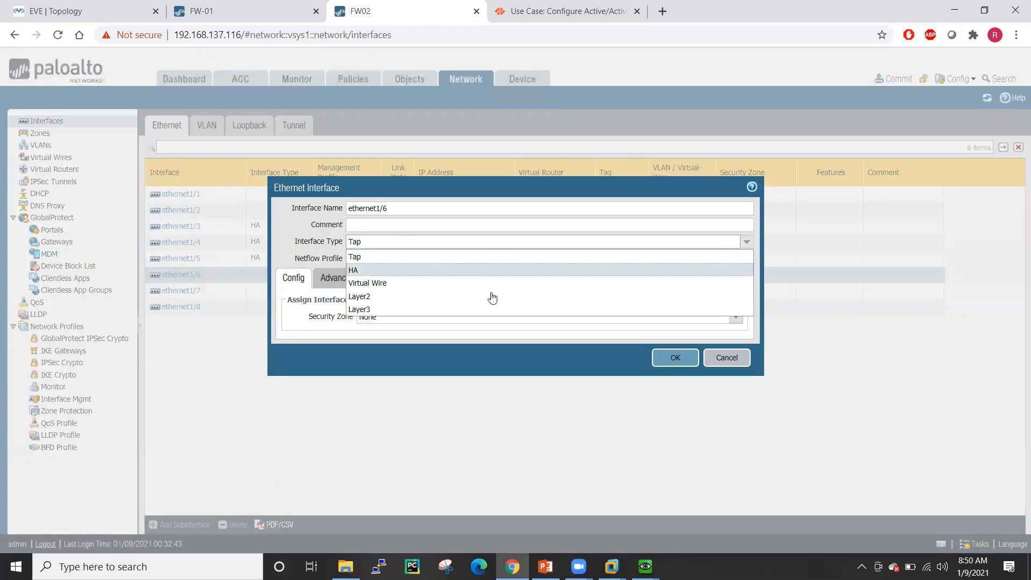
left_click(674, 340)
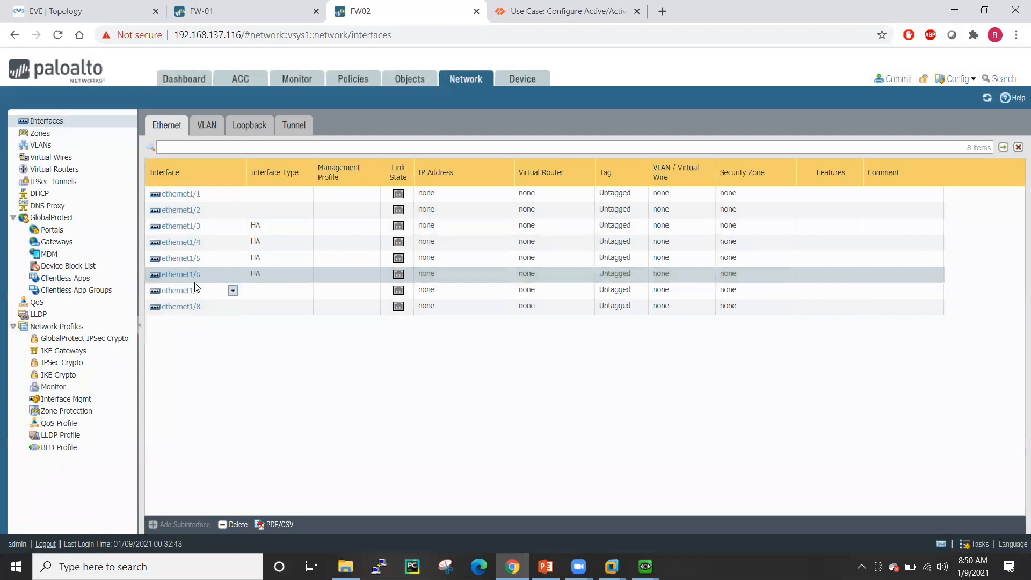
left_click(181, 290)
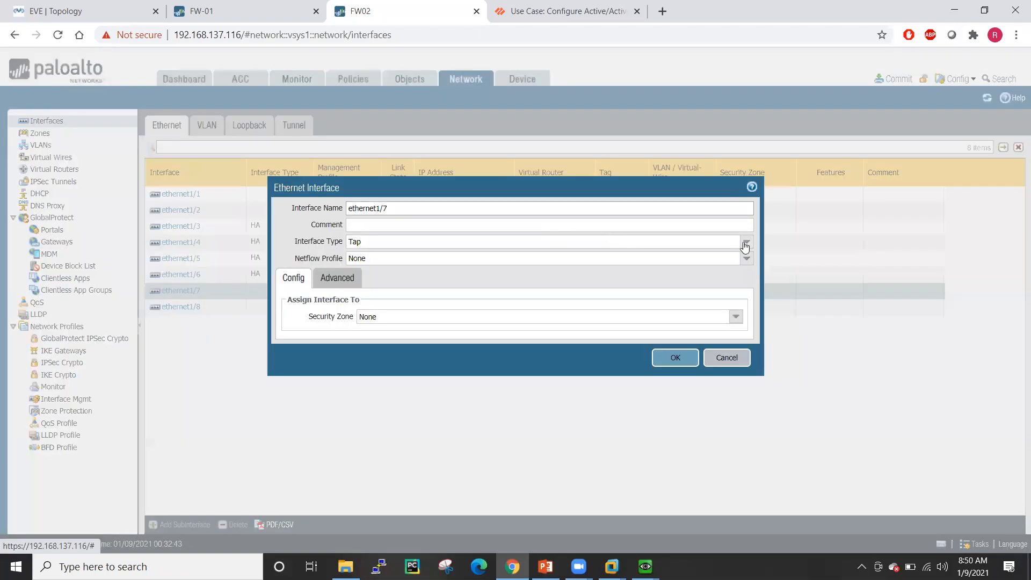
left_click(745, 241)
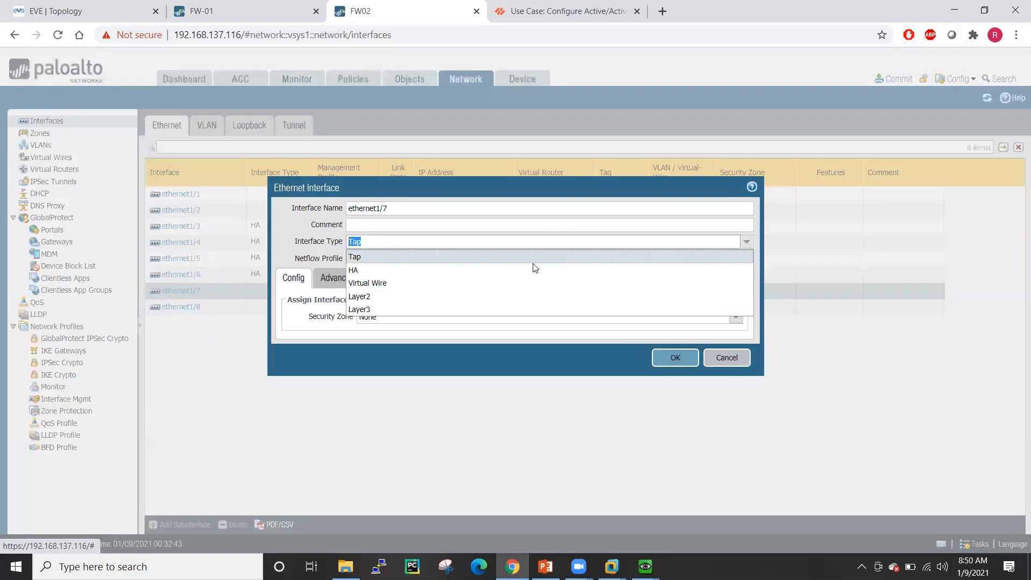
left_click(434, 270)
left_click(671, 340)
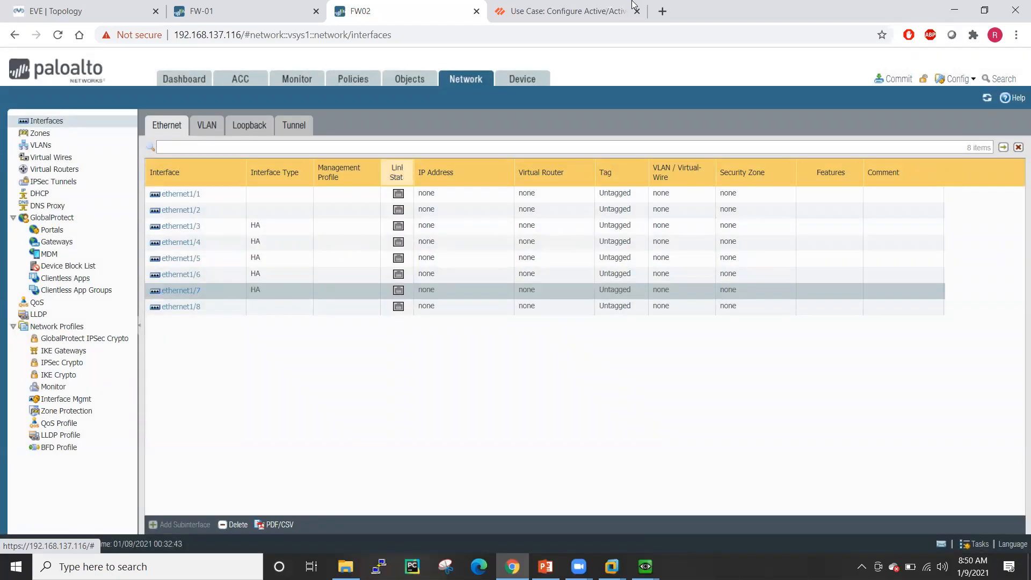
left_click(521, 83)
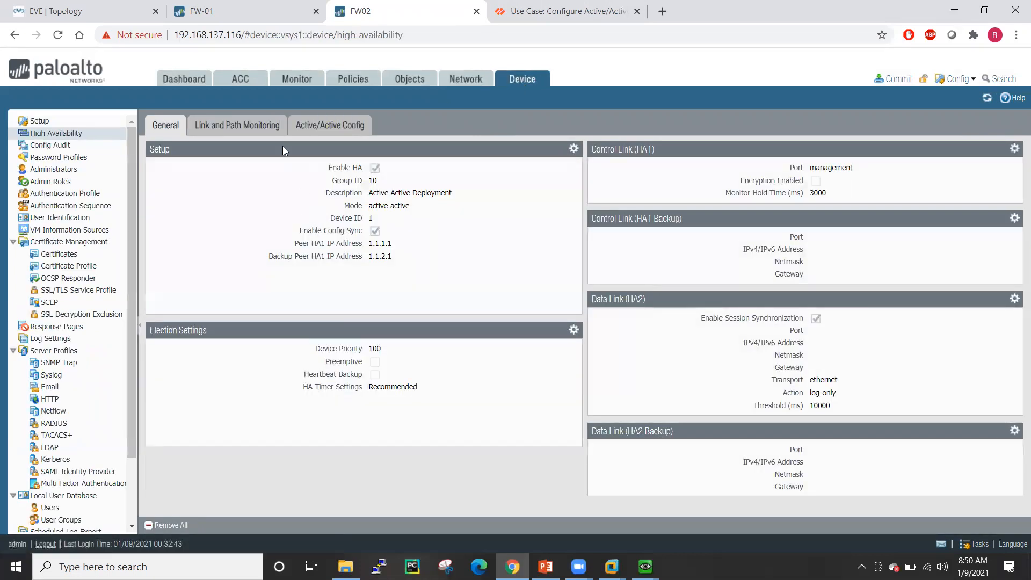
- Set the HA1 control link to ethernet1/3 with IP 1.1.1.2 and netmask 255.255.255.0
left_click(1014, 150)
left_click(670, 258)
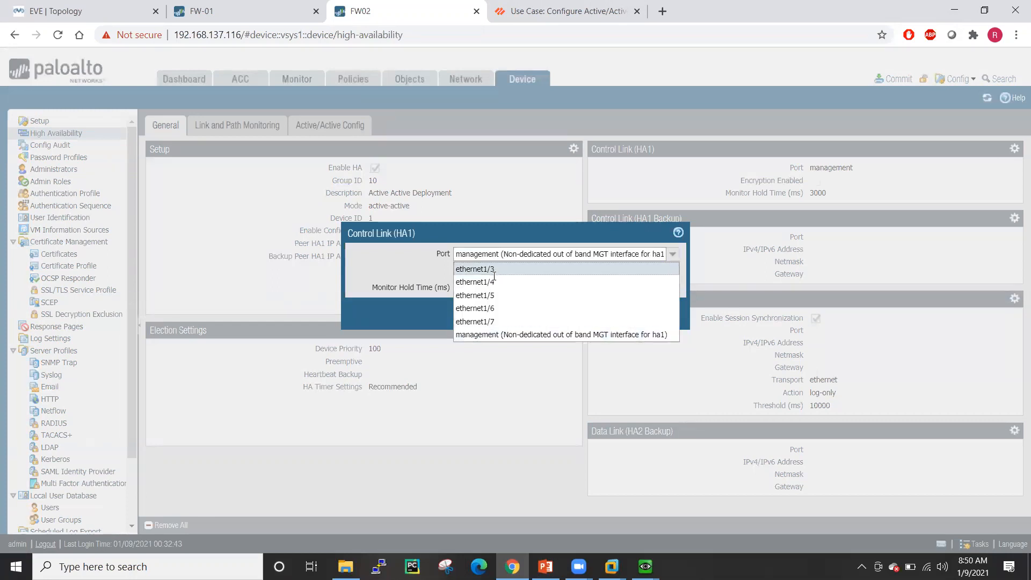
left_click(494, 269)
left_click(487, 273)
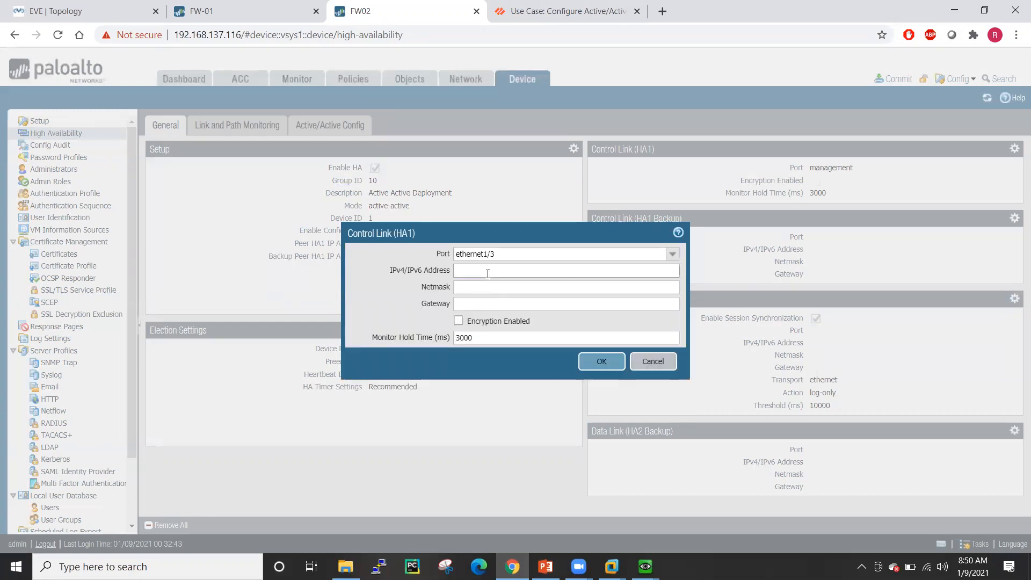
type("1.1.1.2")
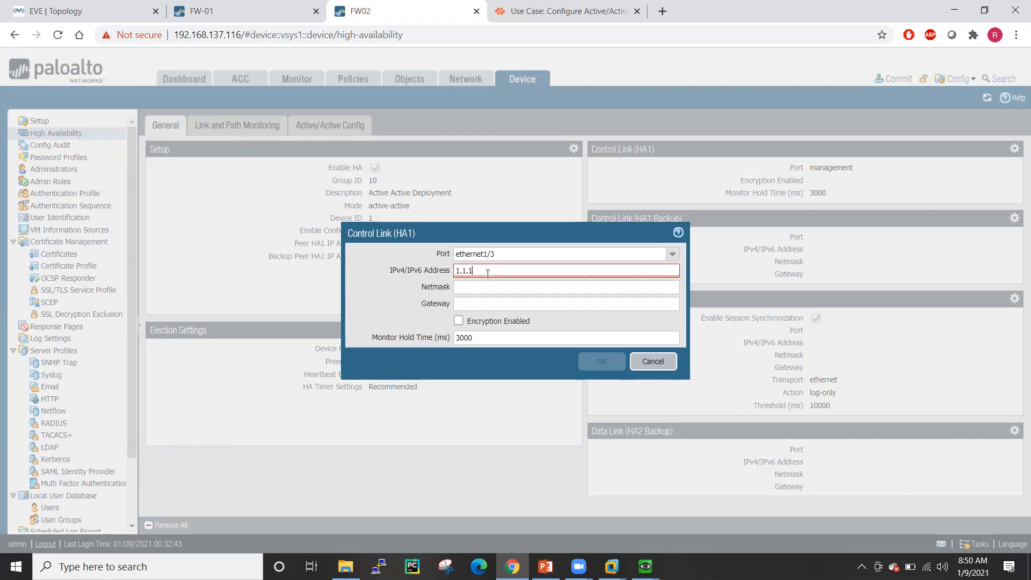
left_click(490, 288)
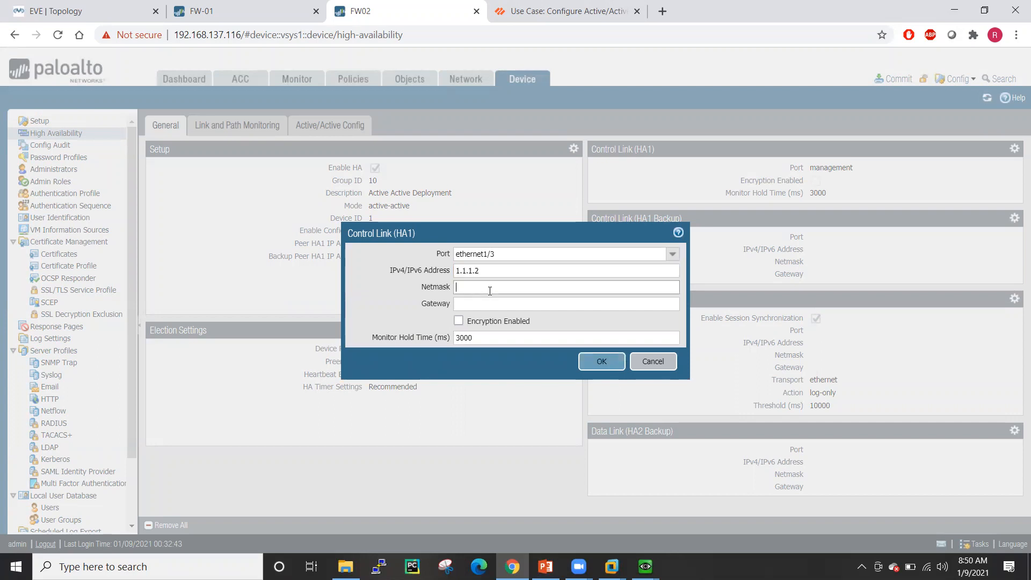
type("255.255.255.0")
left_click_drag(503, 288, 439, 293)
key("ctrl+c")
left_click(600, 362)
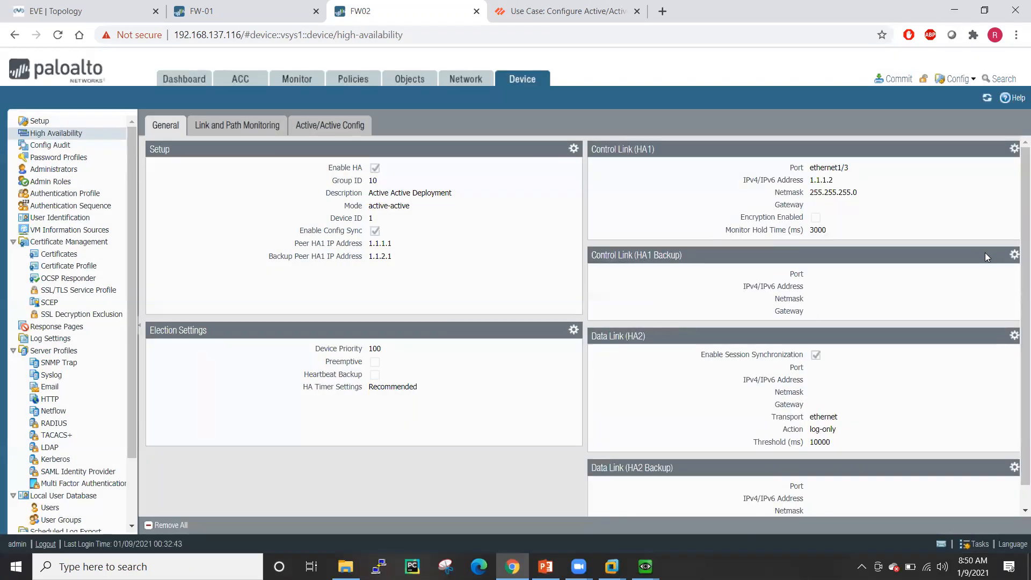
- Set the HA1 backup link to ethernet1/4 with IP 1.1.2.2 and netmask 255.255.255.0
left_click(1013, 255)
left_click(659, 270)
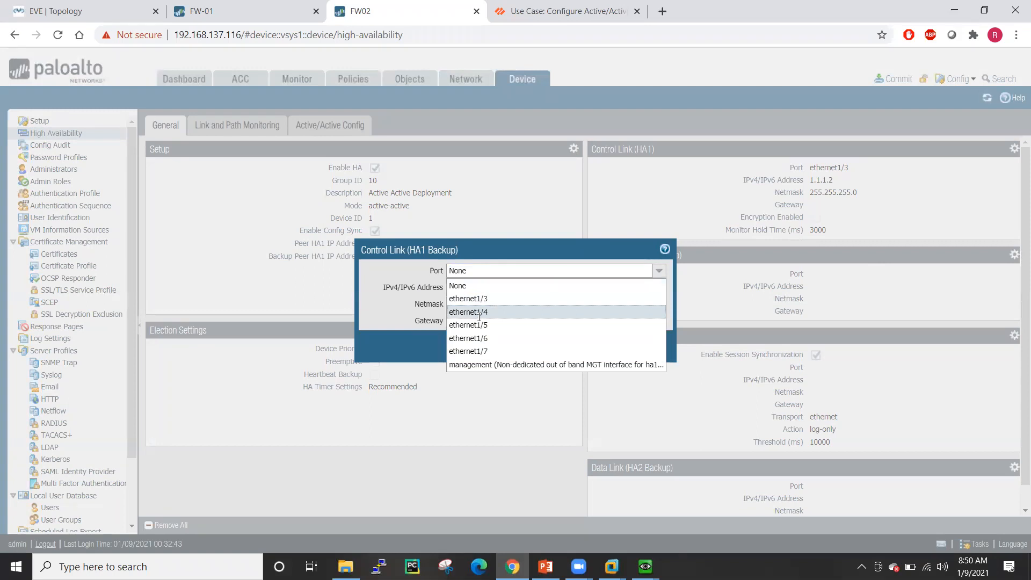
left_click(482, 312)
left_click(475, 289)
type("1")
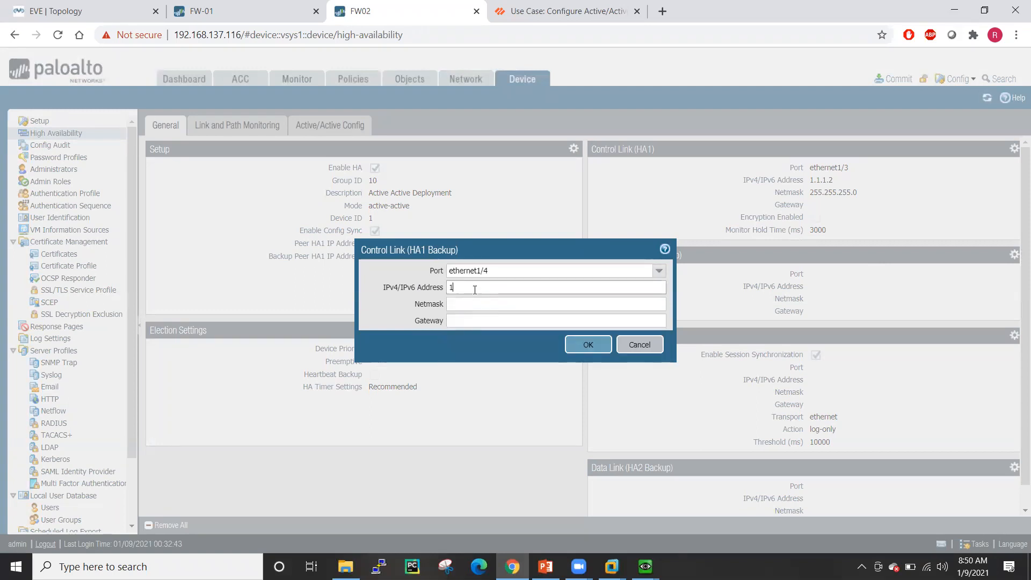
type(".1.2.2")
left_click(480, 304)
type("255.255.255.0")
left_click(596, 343)
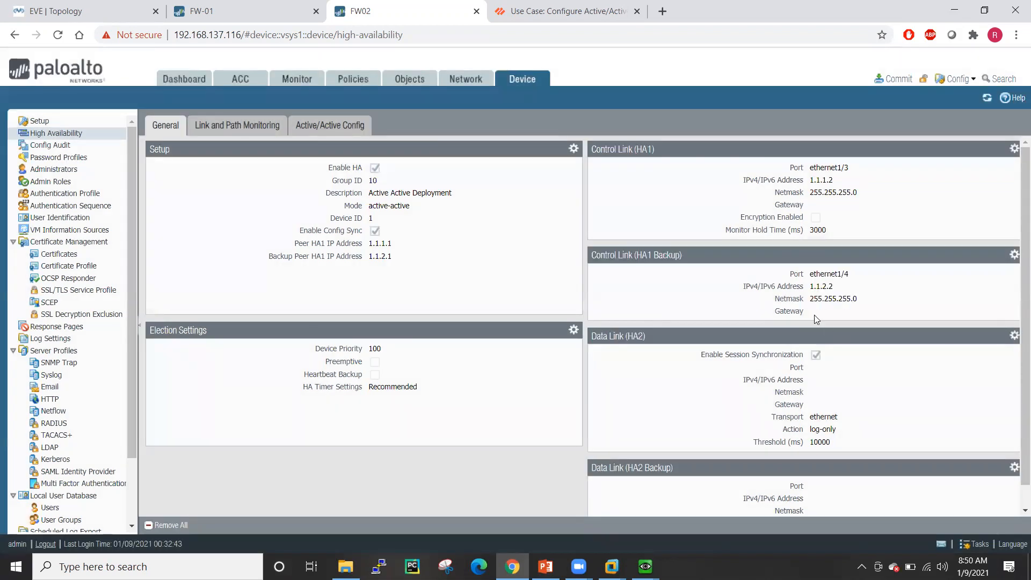
- Set FW02's HA2 data link to ethernet1/5 with IP 1.1.3.2 and netmask 255.255.255.0
left_click(1014, 337)
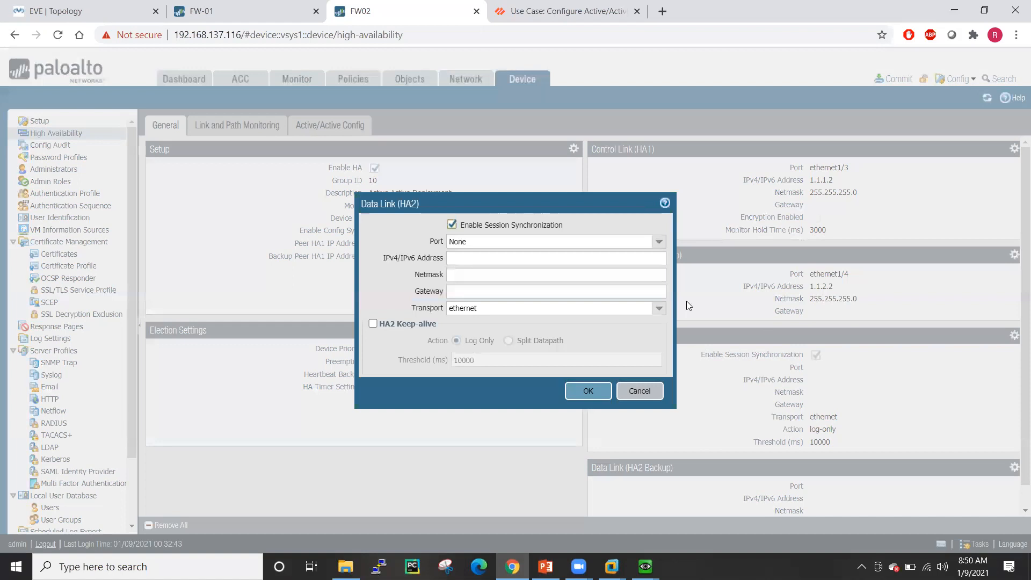
left_click(657, 245)
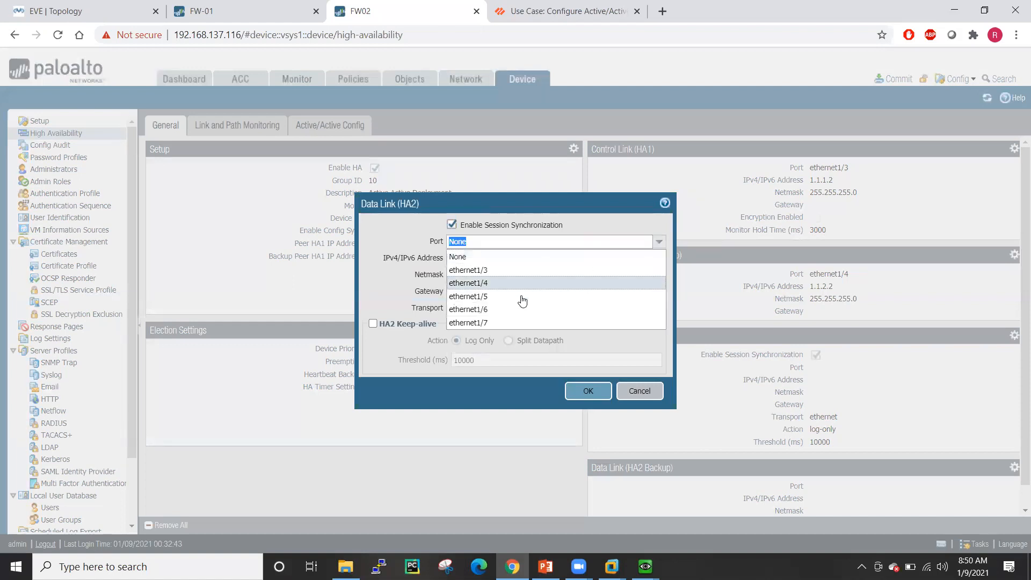
left_click(502, 296)
left_click(470, 259)
type("1.1")
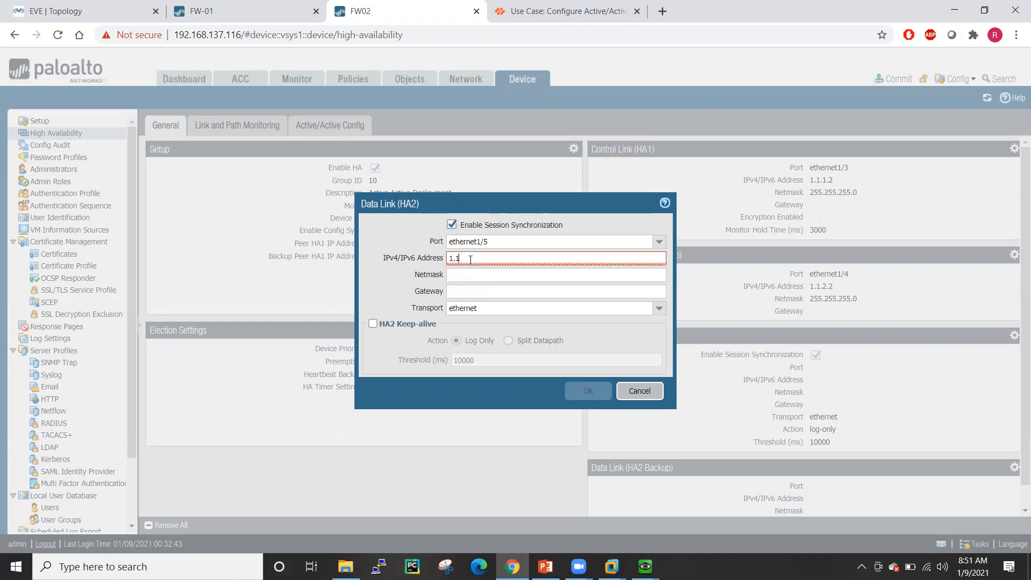
type(".3.2")
left_click(475, 273)
key("ctrl+v")
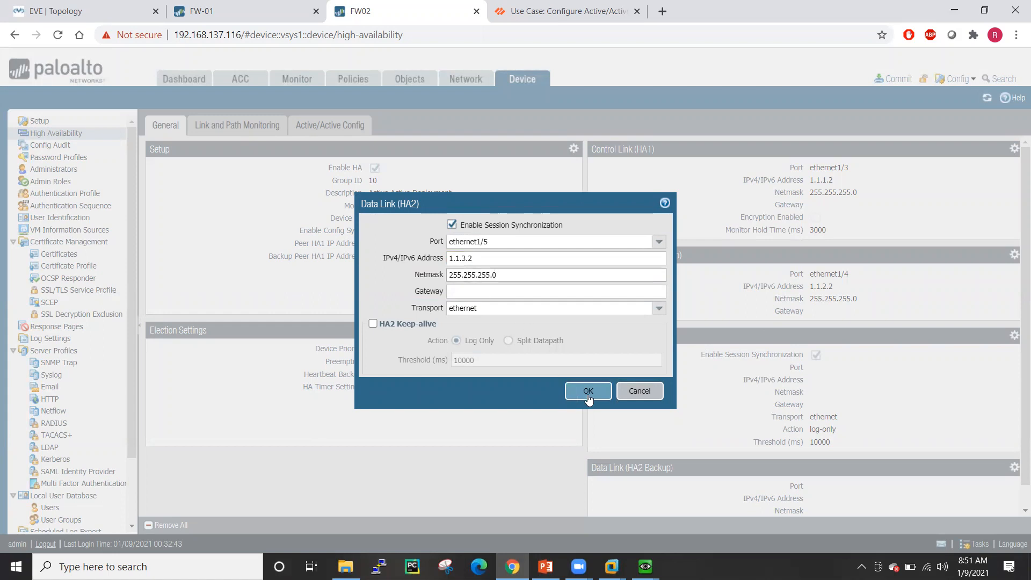
left_click(587, 392)
- Set the HA2 backup link to ethernet1/6 with IP 1.1.4.2 and netmask 255.255.255.0
scroll(925, 357, "down", 1)
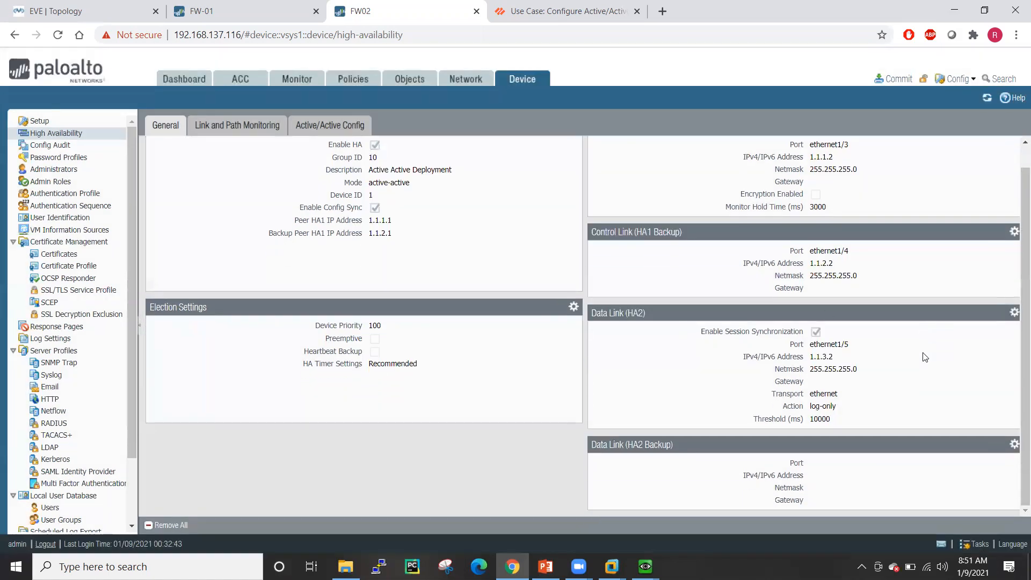
left_click(1014, 445)
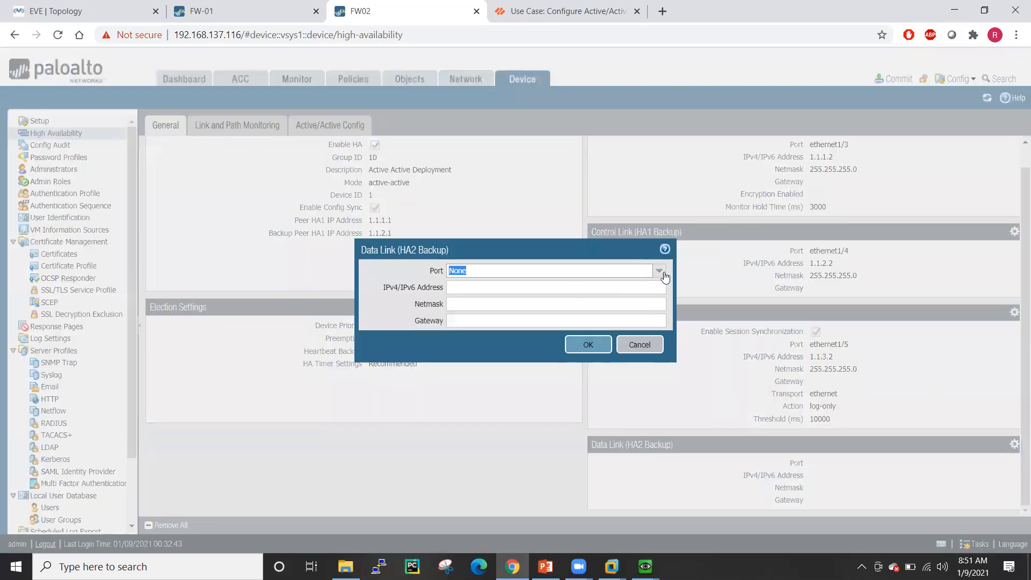
left_click(663, 274)
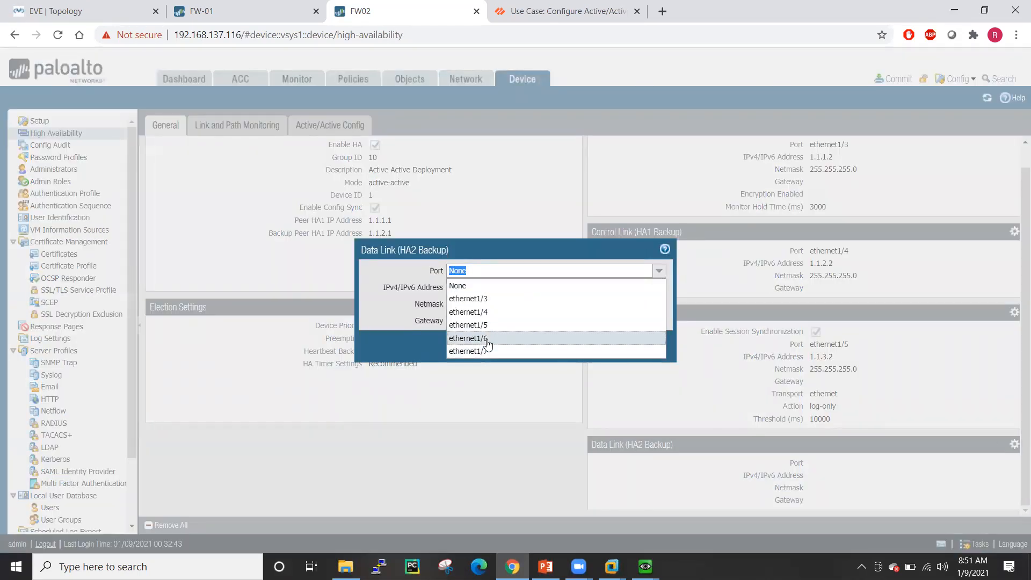
left_click(487, 338)
left_click(521, 287)
type("1.")
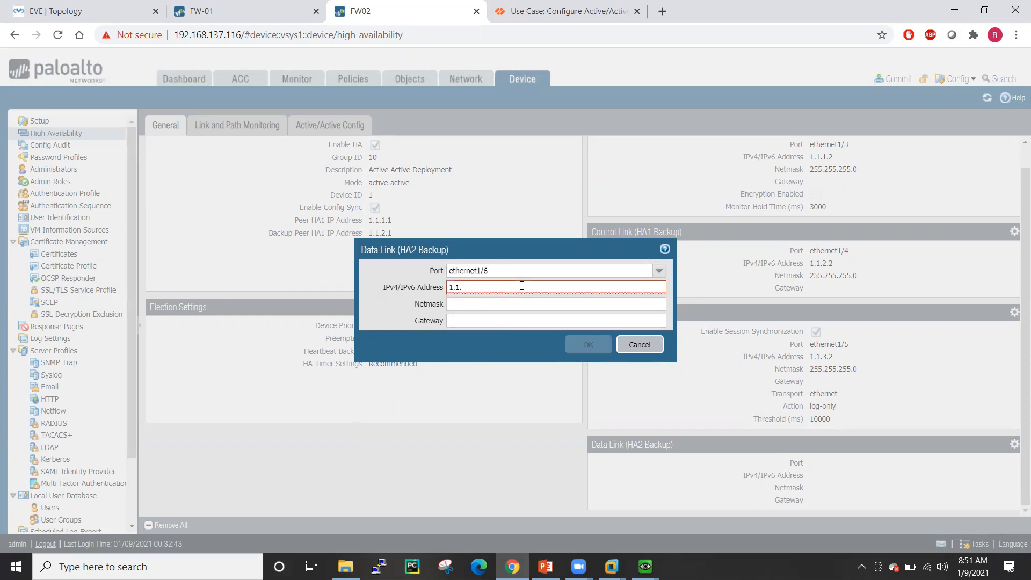
type("1.4.2")
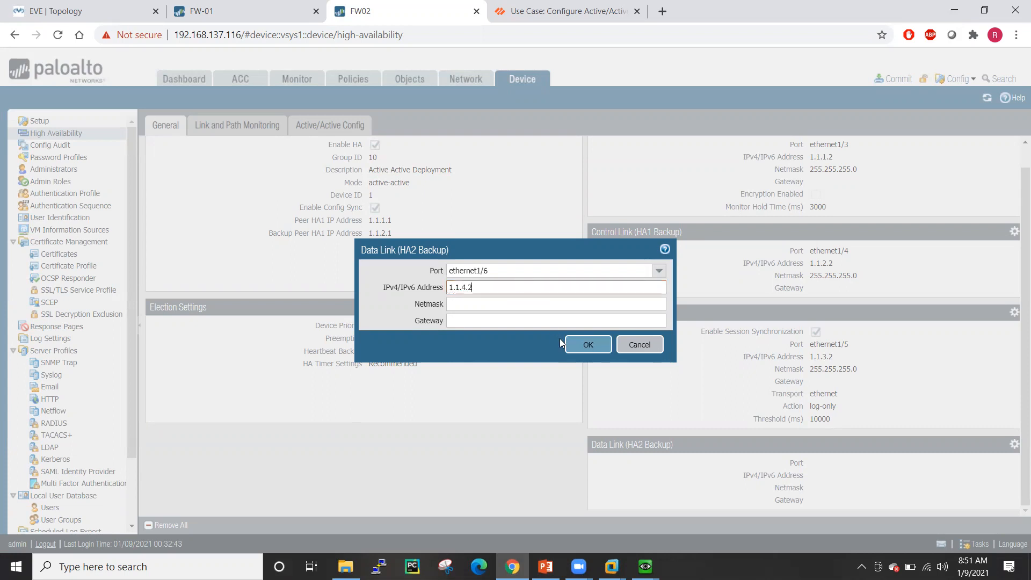
left_click(522, 304)
type("255.255.255.0")
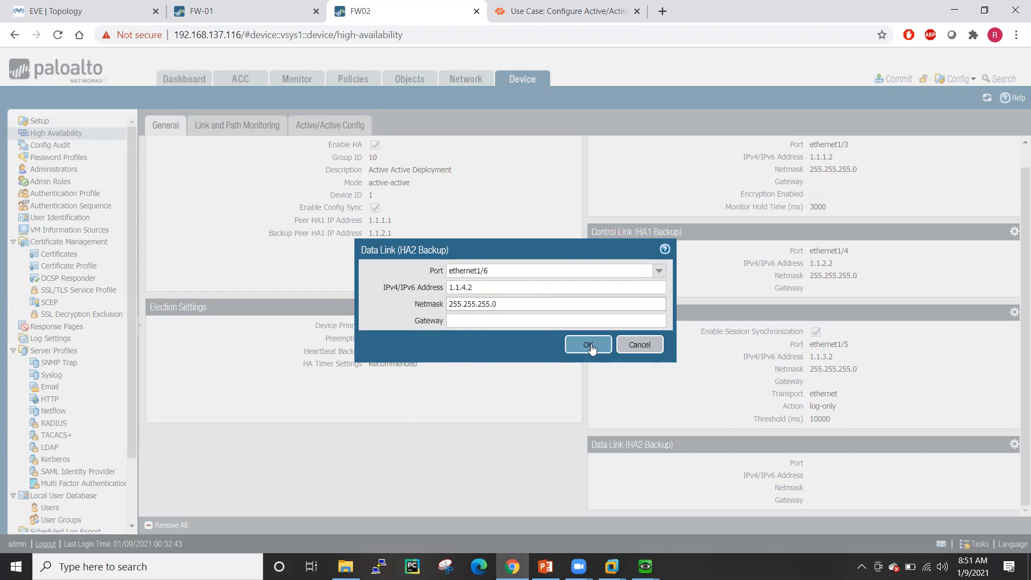
left_click(590, 345)
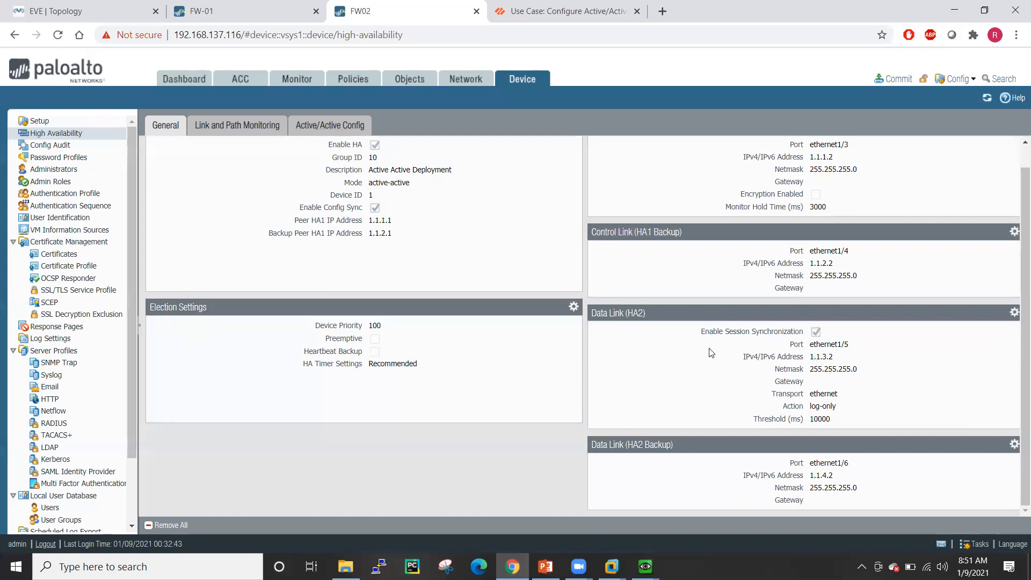
- Enable heartbeat backup in FW02's HA election settings
scroll(531, 327, "up", 1)
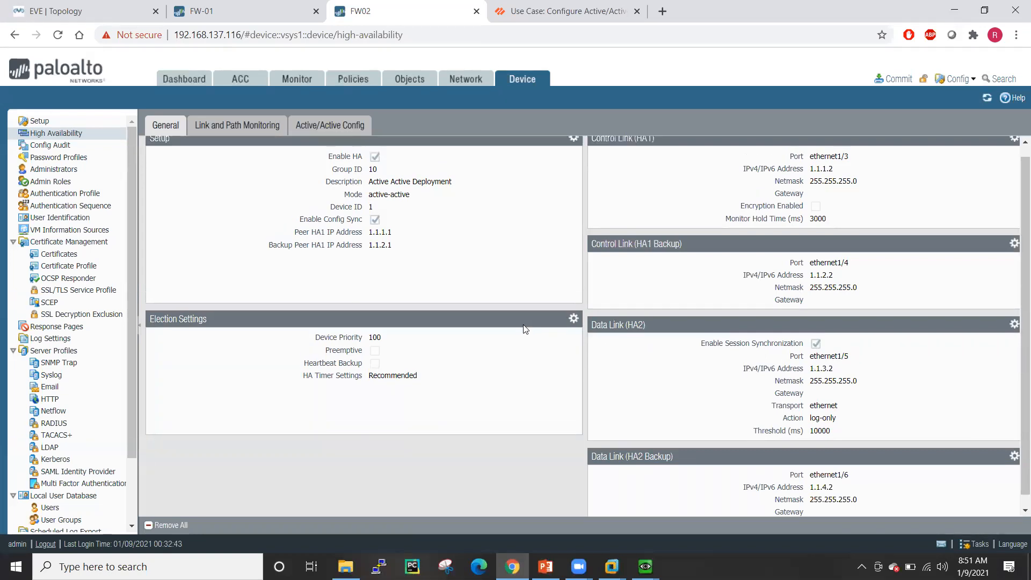
left_click(574, 329)
left_click(525, 304)
left_click(560, 345)
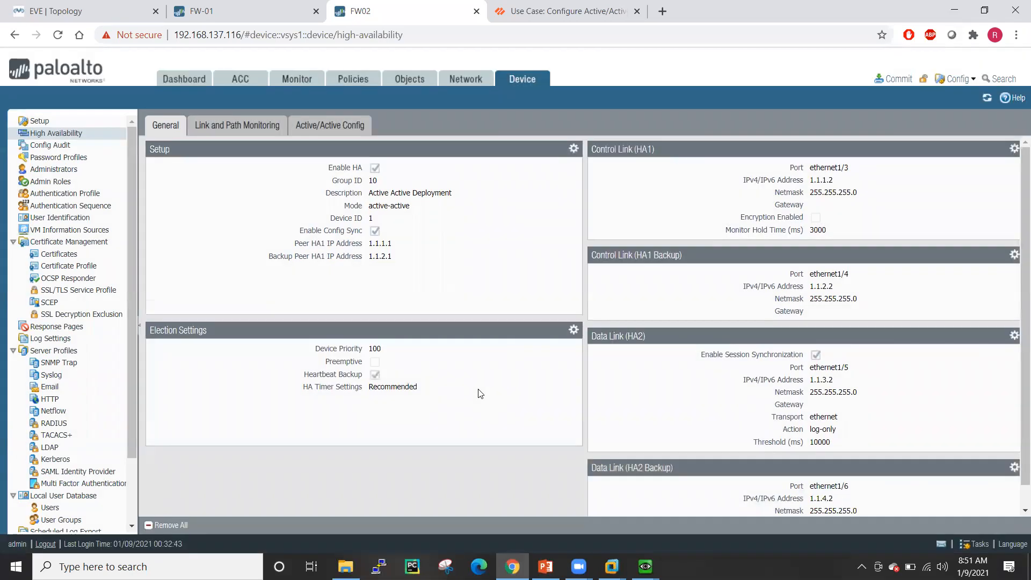
scroll(525, 381, "down", 1)
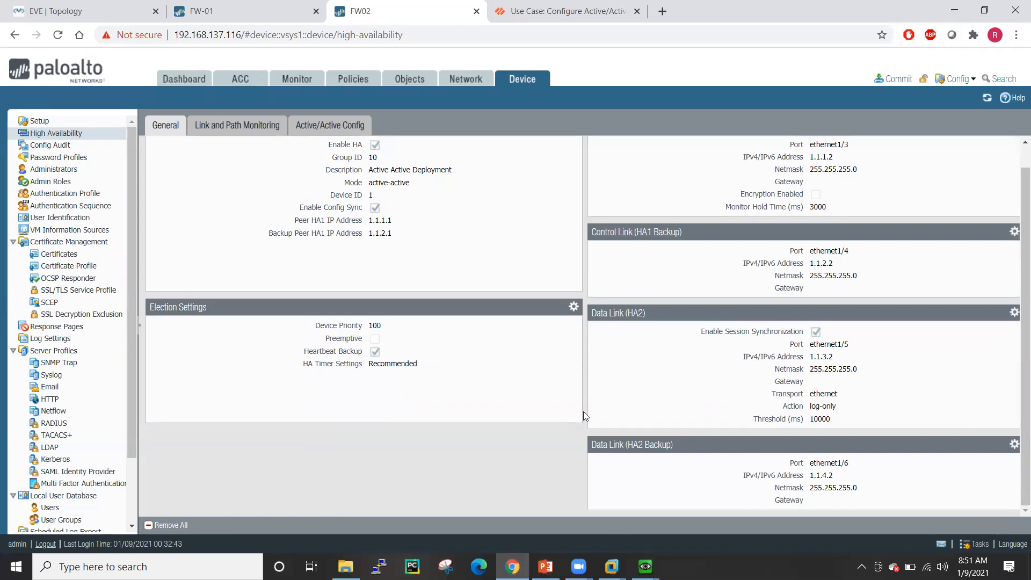
scroll(583, 411, "up", 1)
scroll(591, 411, "down", 1)
scroll(616, 411, "up", 1)
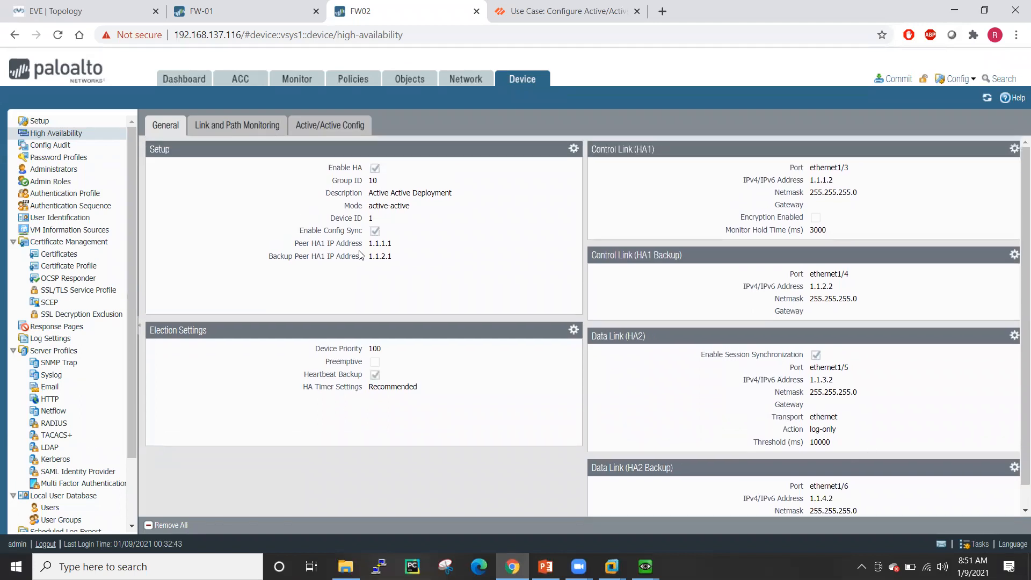
left_click(311, 132)
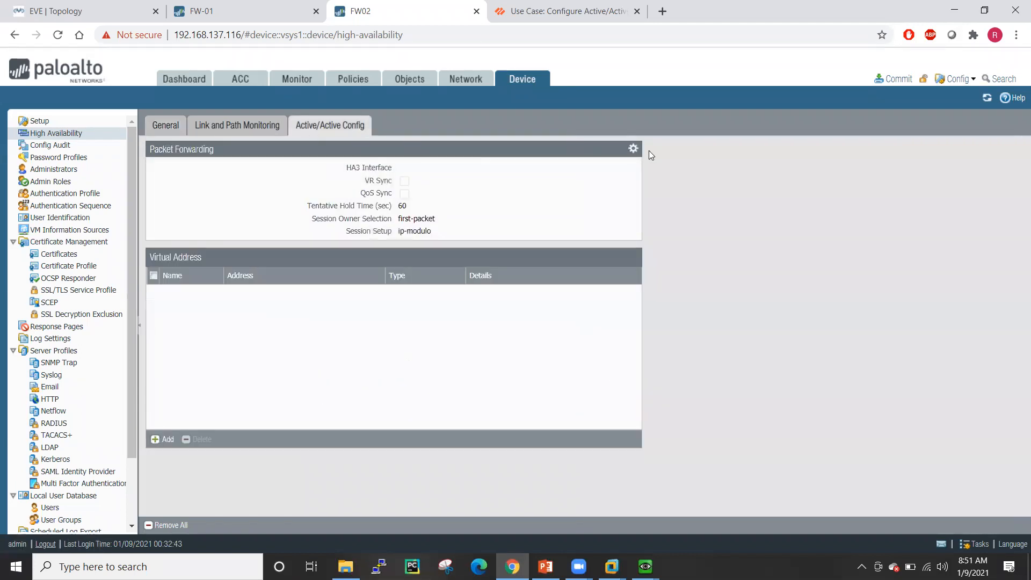
- Set FW02's packet forwarding to HA3 interface ethernet1/7 with VR and QoS sync and First Packet session setup
left_click(633, 148)
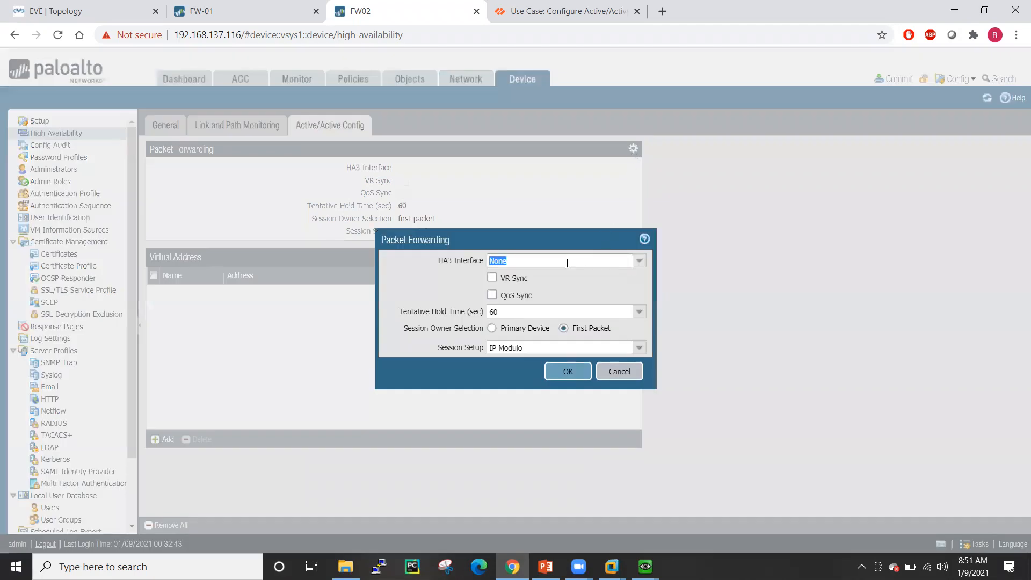
left_click(638, 261)
left_click(526, 342)
left_click(496, 280)
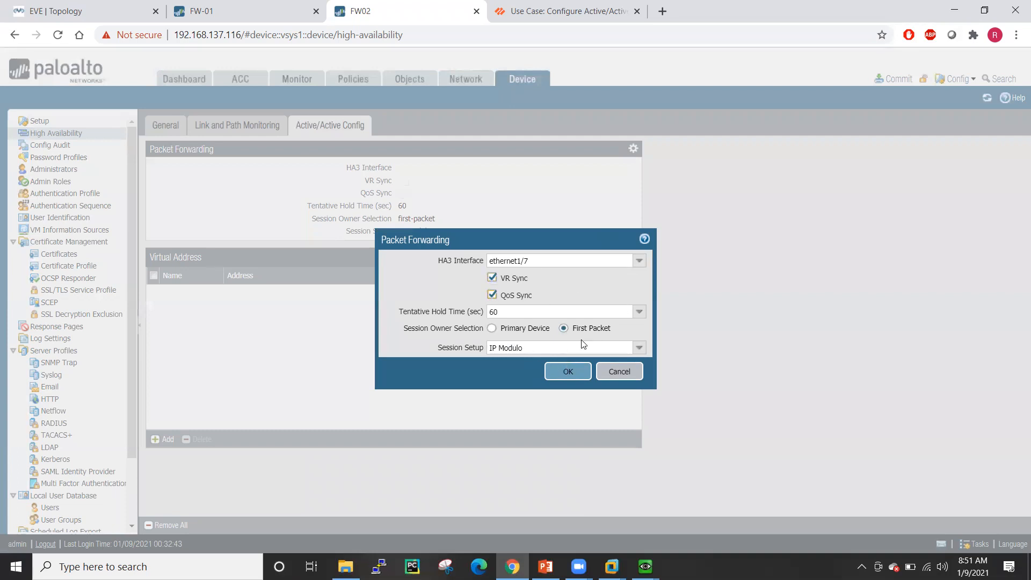
left_click(638, 348)
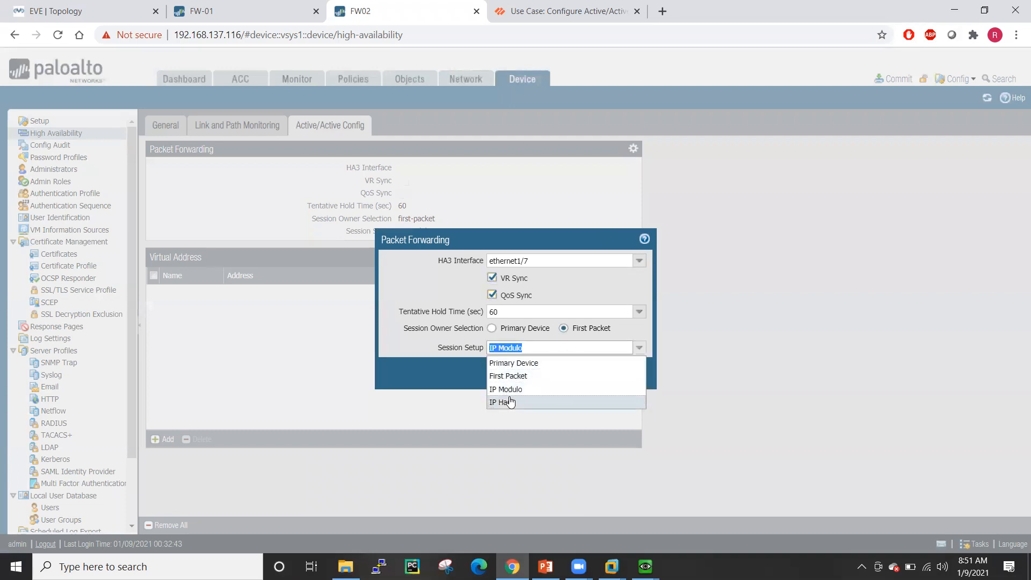
left_click(509, 376)
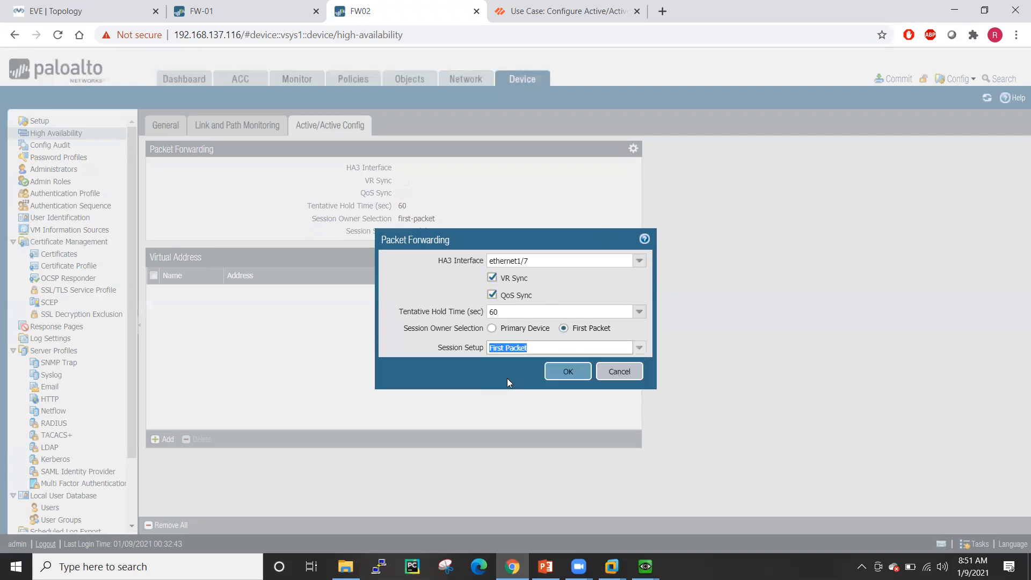
left_click(568, 372)
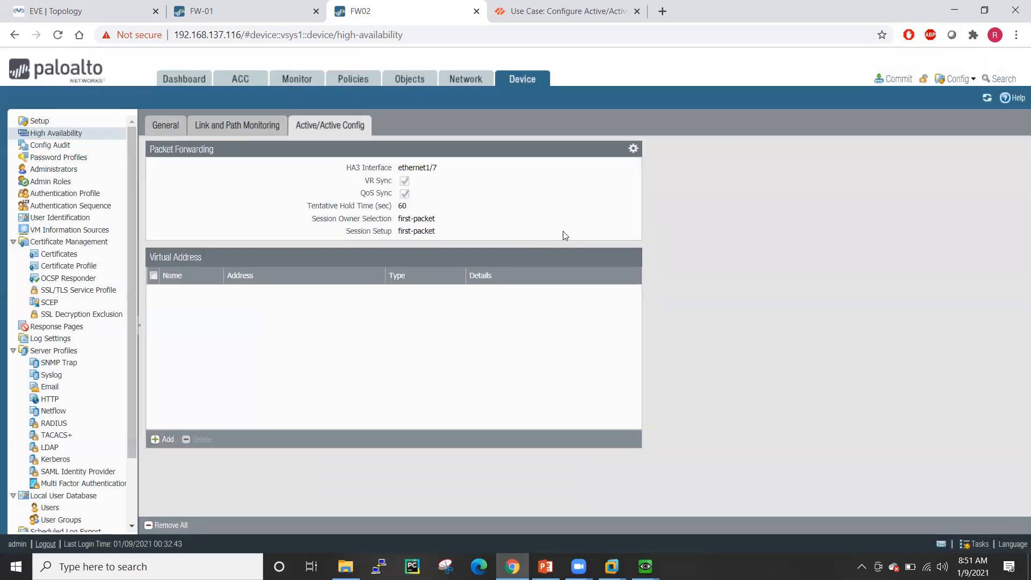
left_click(242, 10)
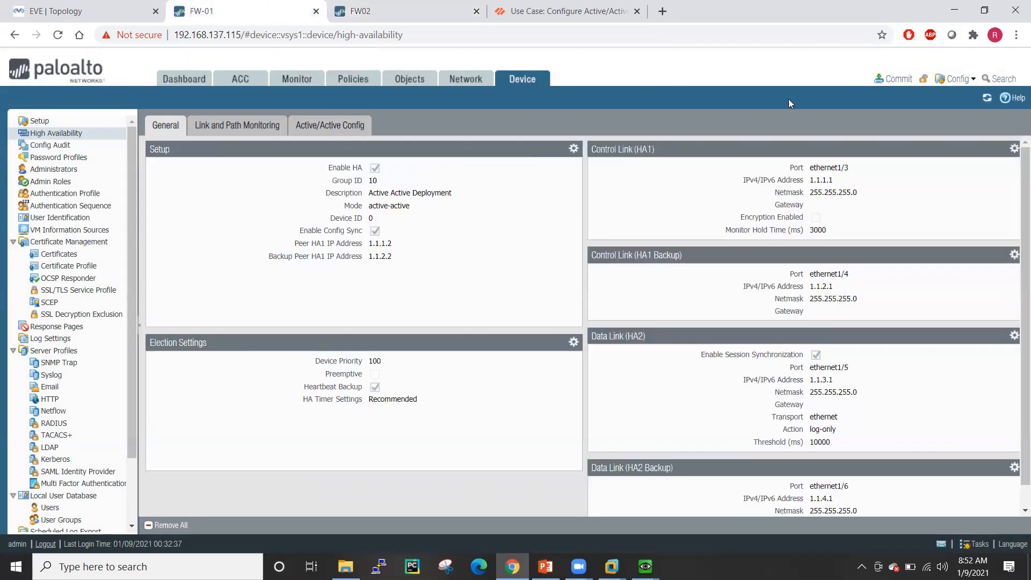
- Commit the pending HA changes on both FW-01 and FW02
left_click(887, 84)
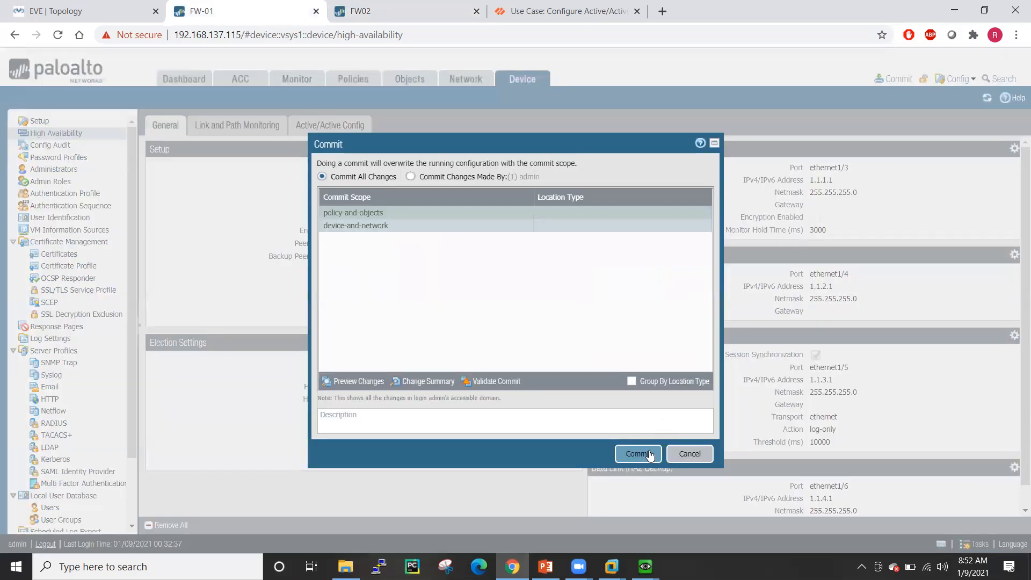
left_click(650, 456)
left_click(397, 11)
left_click(901, 85)
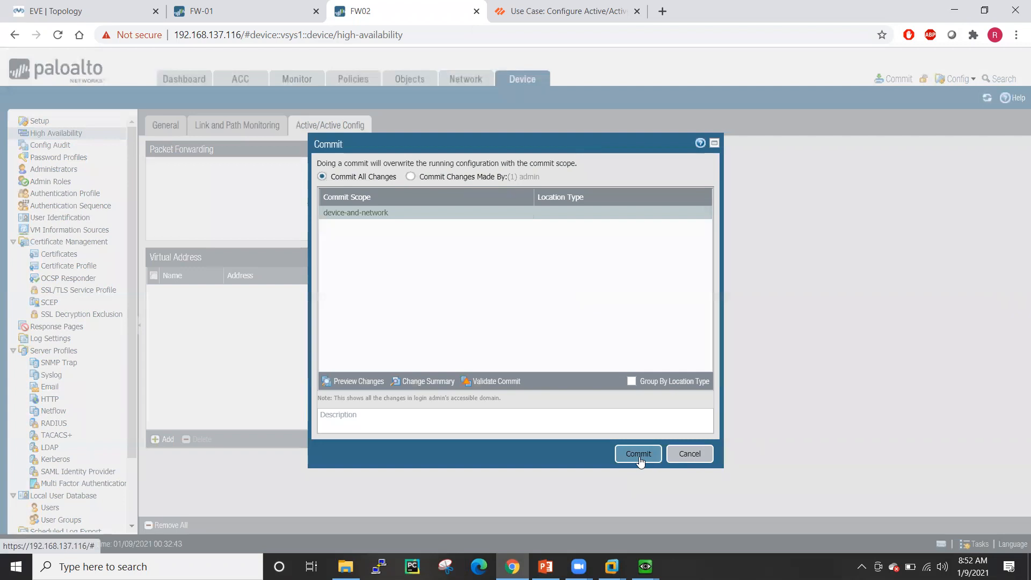
left_click(638, 454)
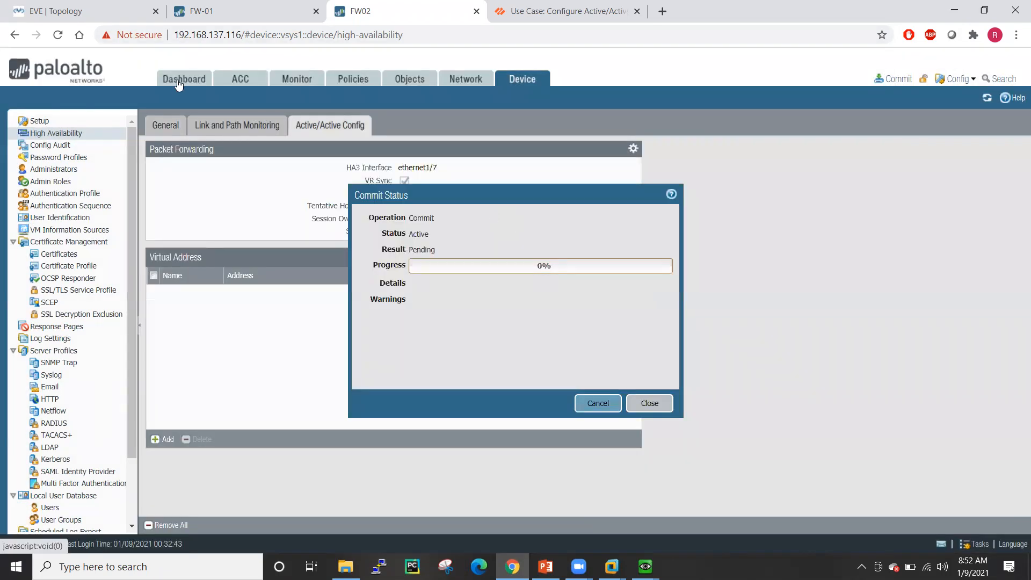
- Add the Interfaces and High Availability widgets to FW02's dashboard
left_click(183, 81)
left_click(290, 100)
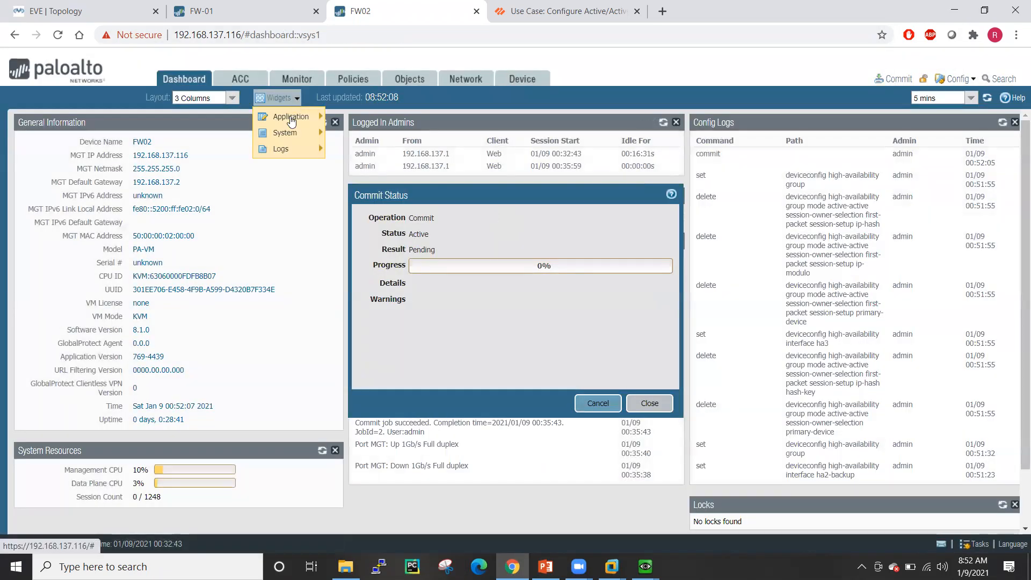
mouse_move(290, 132)
left_click(360, 152)
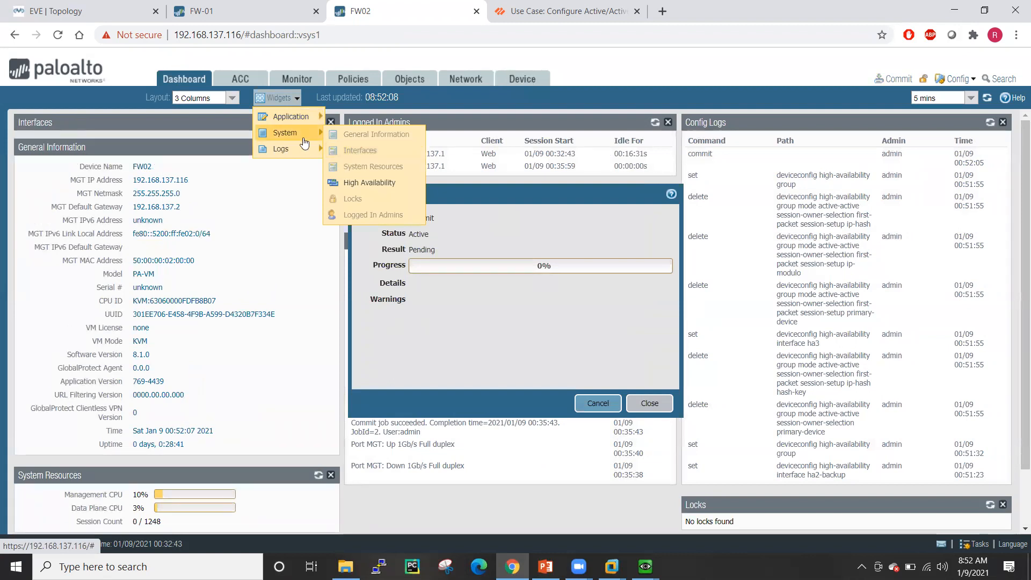
left_click(369, 182)
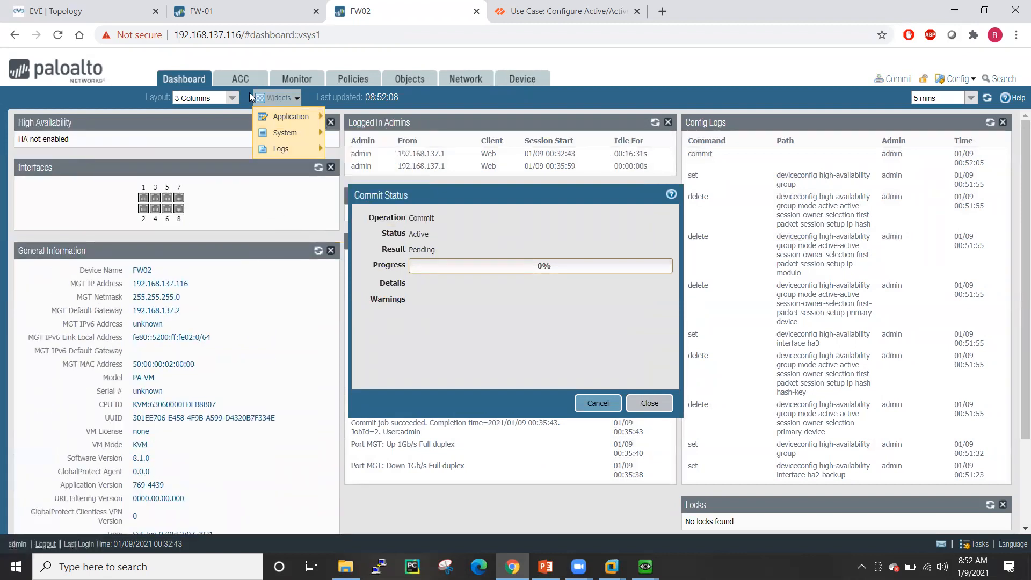
left_click(114, 6)
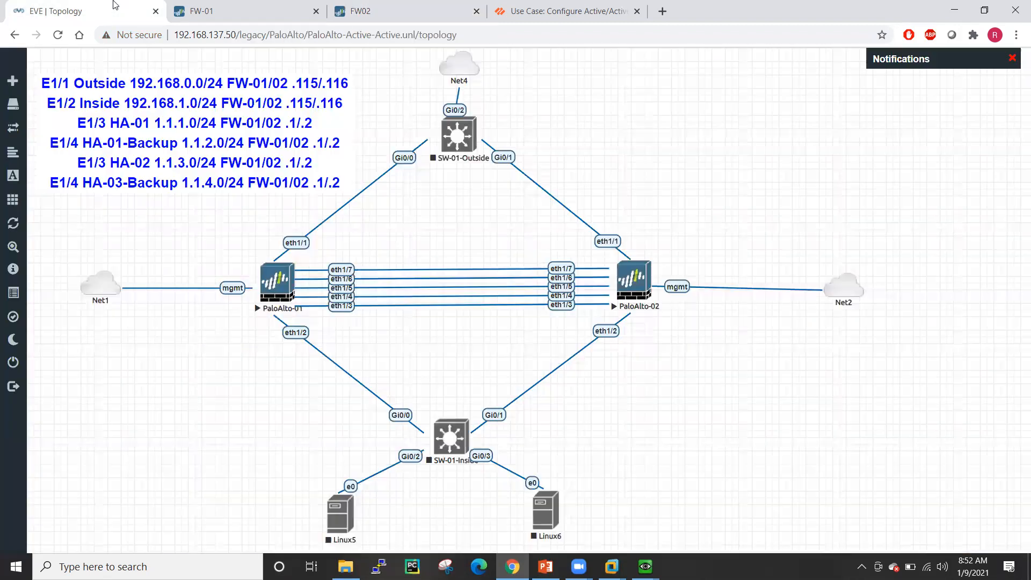
- Start the SW-01-Outside and SW-01-Inside switches and the Linux5 host in the EVE-NG lab
right_click(460, 129)
left_click(495, 156)
right_click(451, 437)
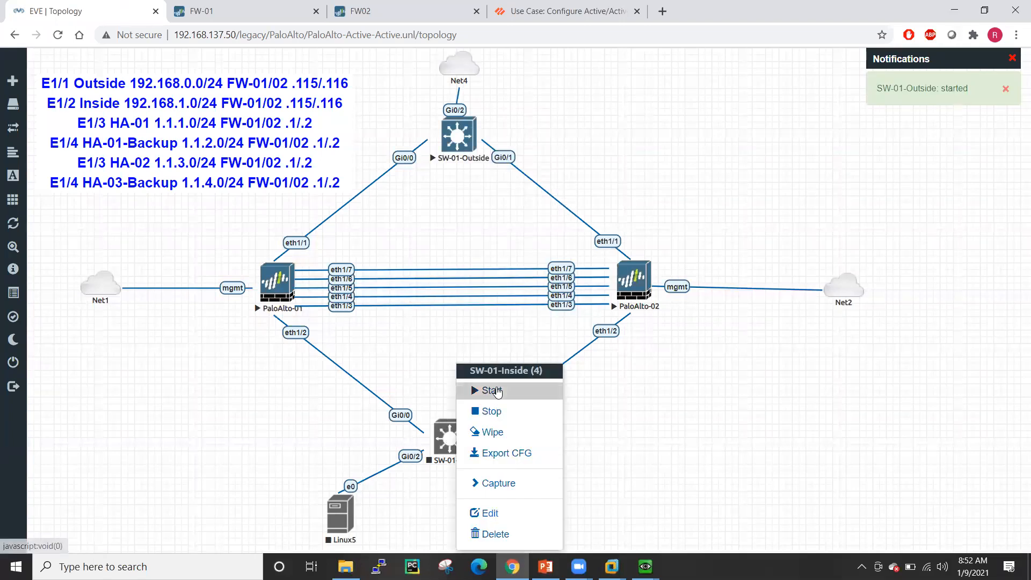
left_click(493, 390)
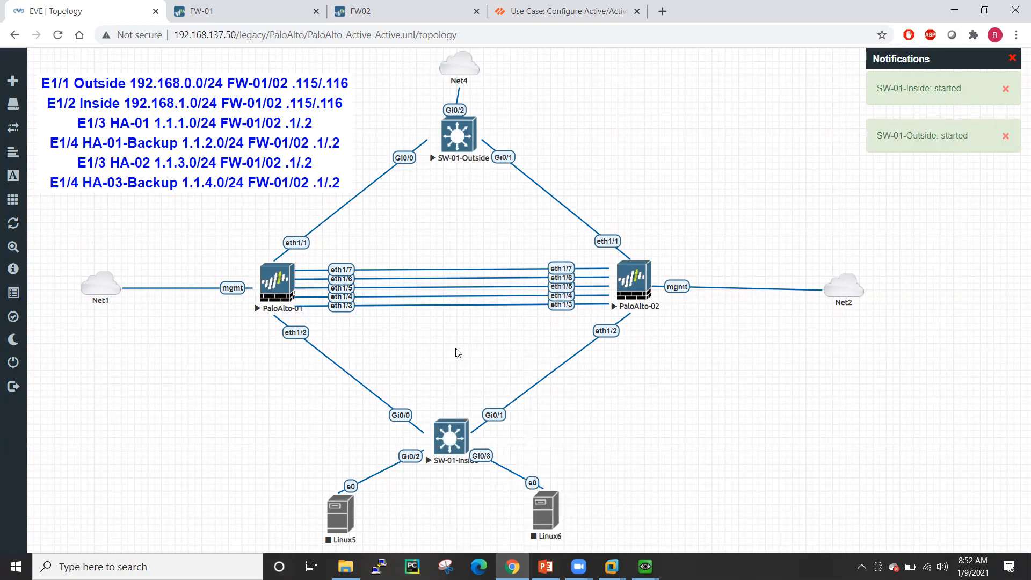
right_click(346, 510)
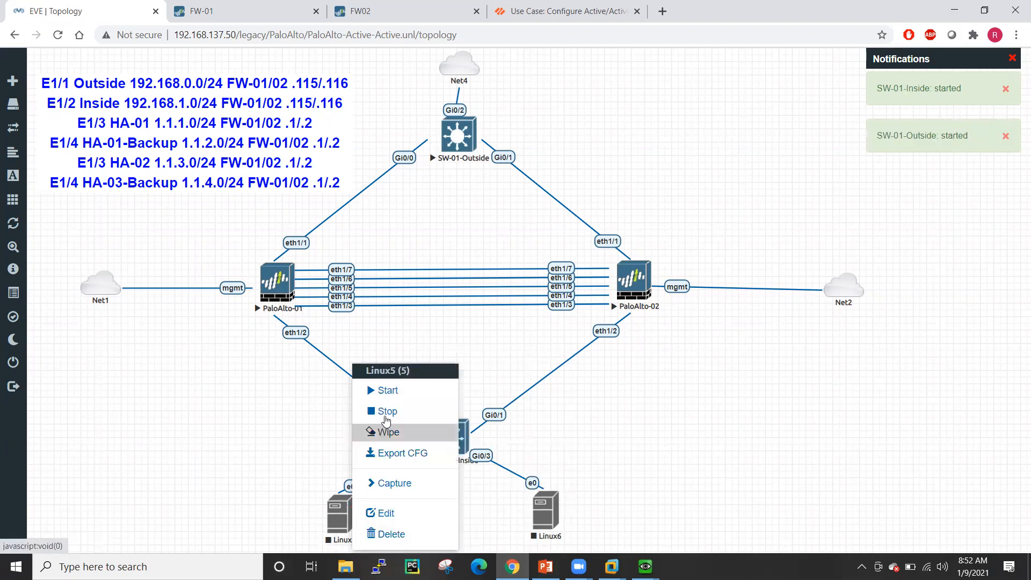
left_click(387, 391)
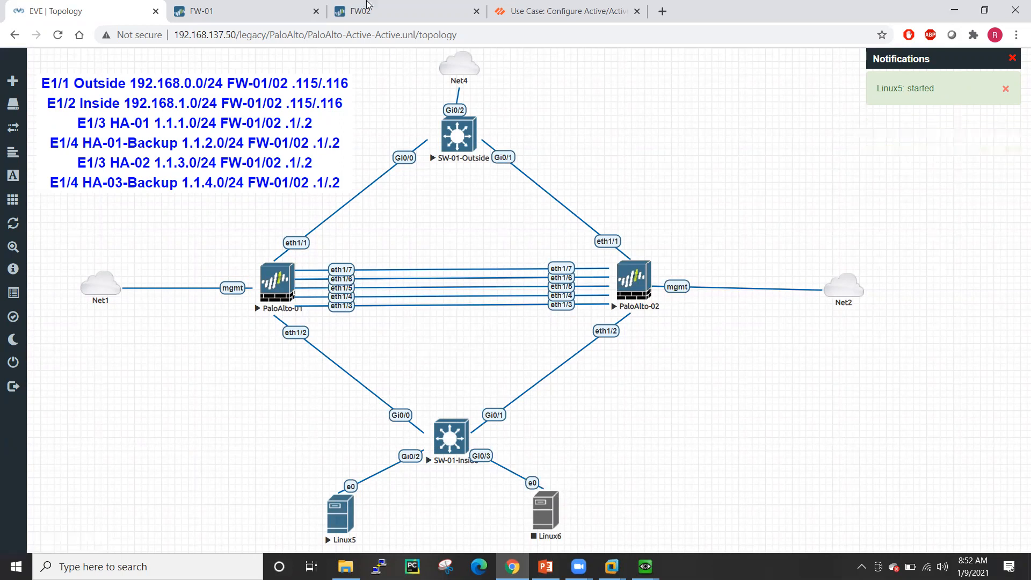
left_click(235, 5)
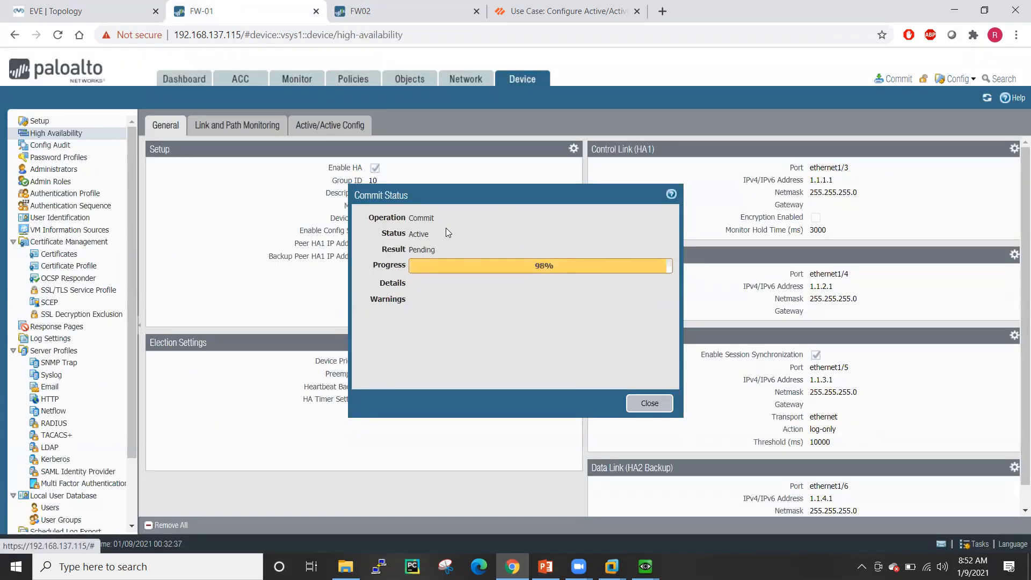
- Set FW02's dashboard to refresh every 1 min
left_click(429, 6)
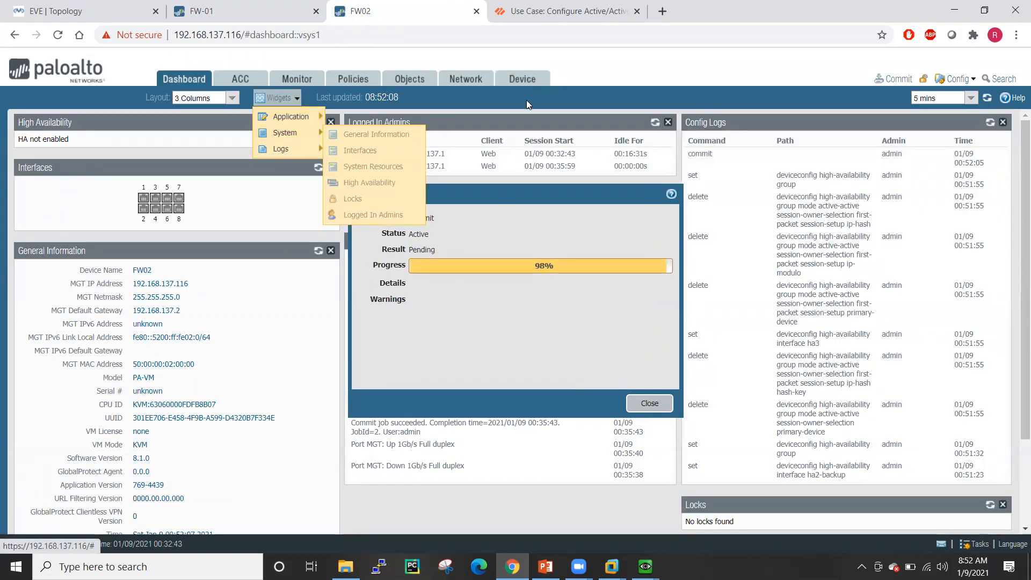
left_click(597, 73)
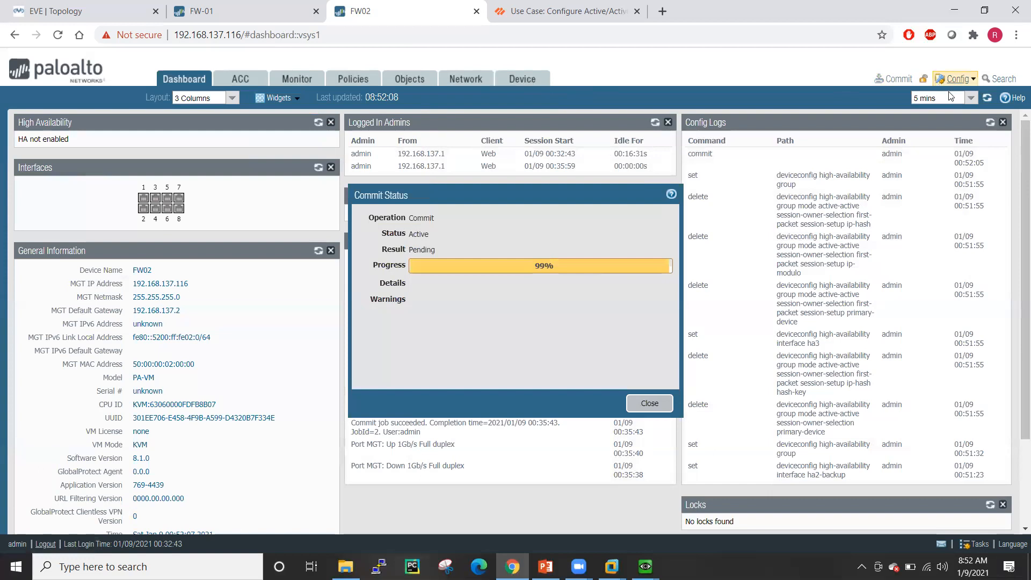
left_click(970, 98)
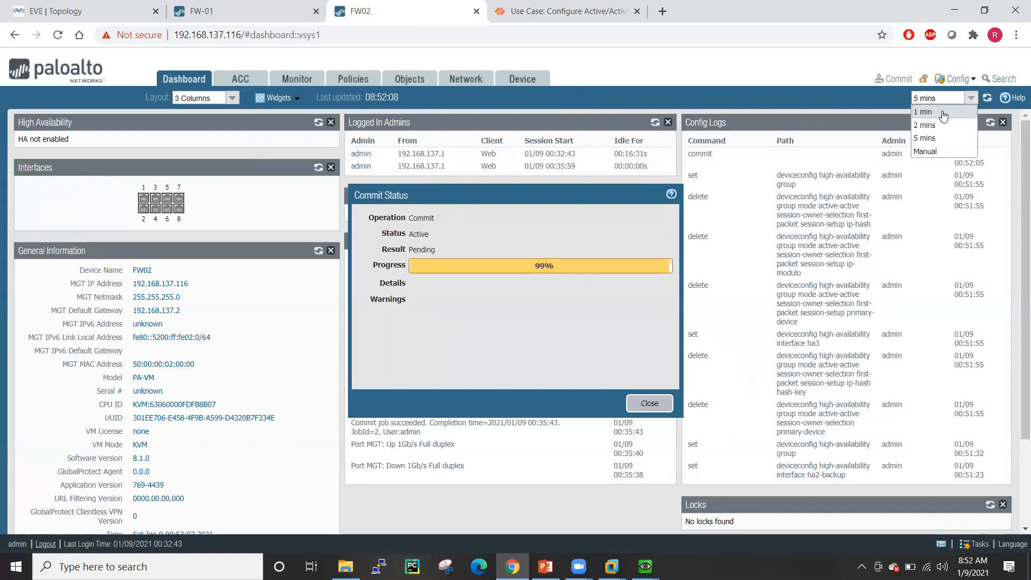
left_click(943, 111)
- Add the Interfaces and High Availability widgets to FW-01's dashboard
left_click(264, 9)
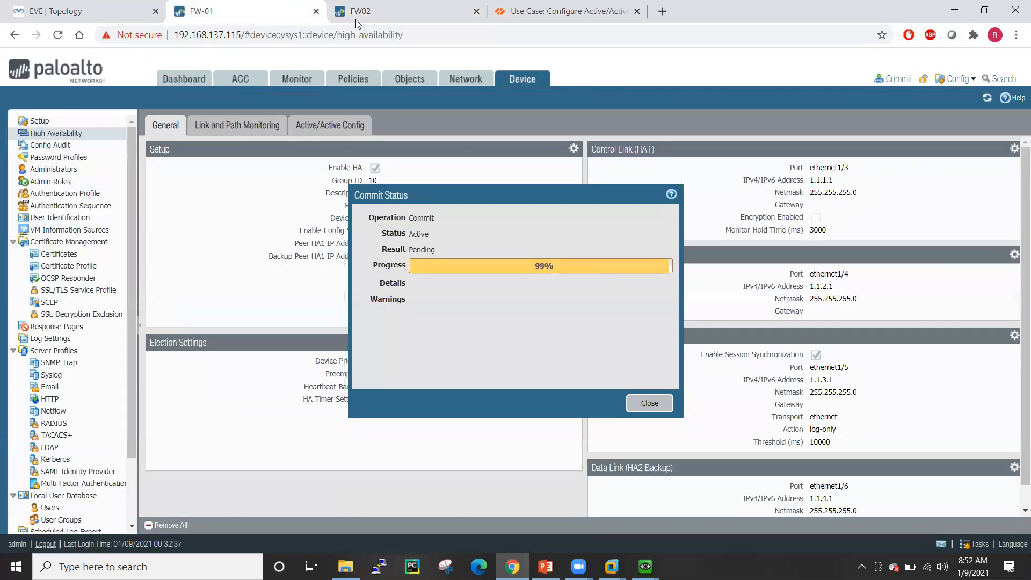
left_click(180, 81)
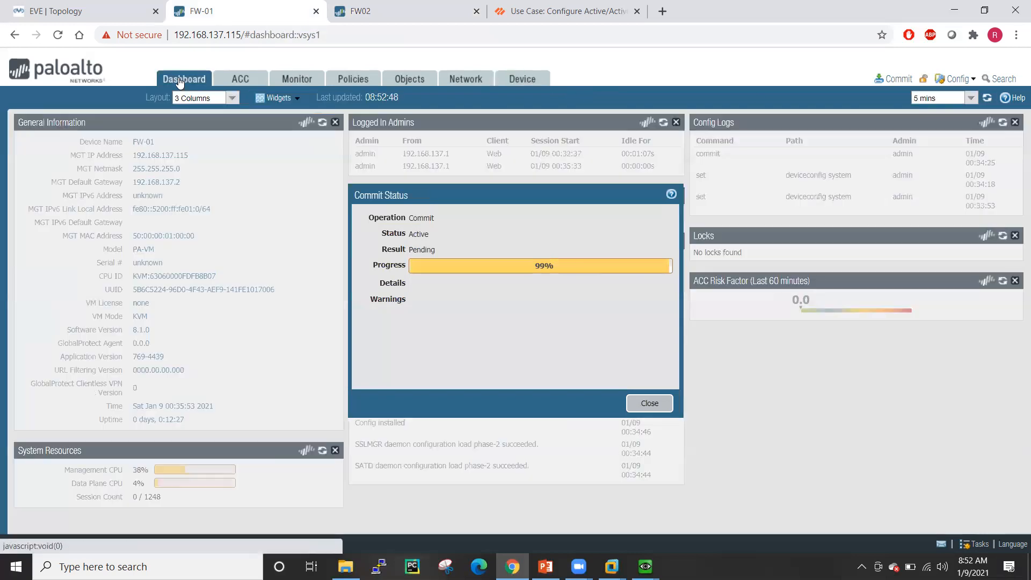
left_click(295, 102)
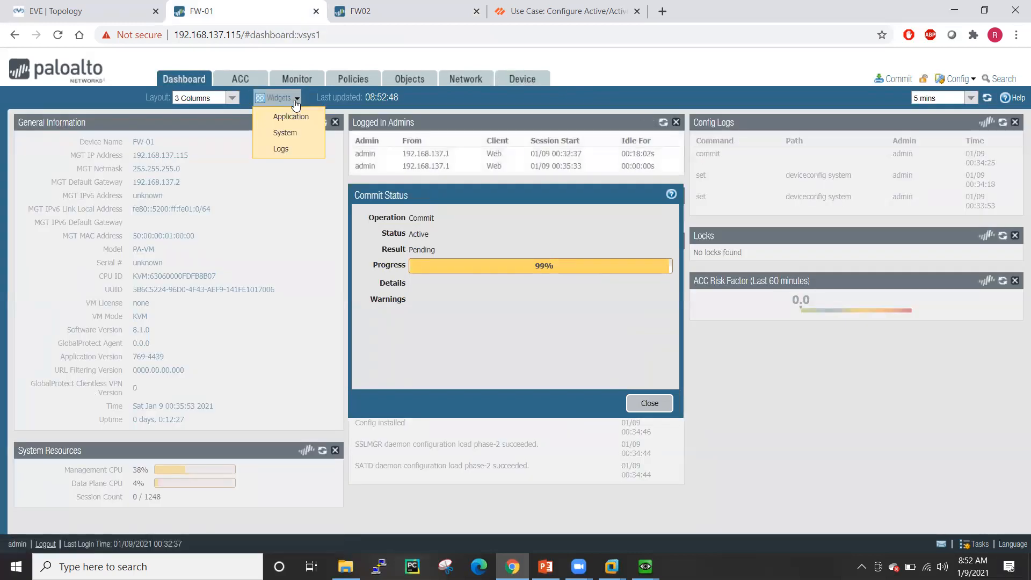
mouse_move(287, 132)
left_click(355, 152)
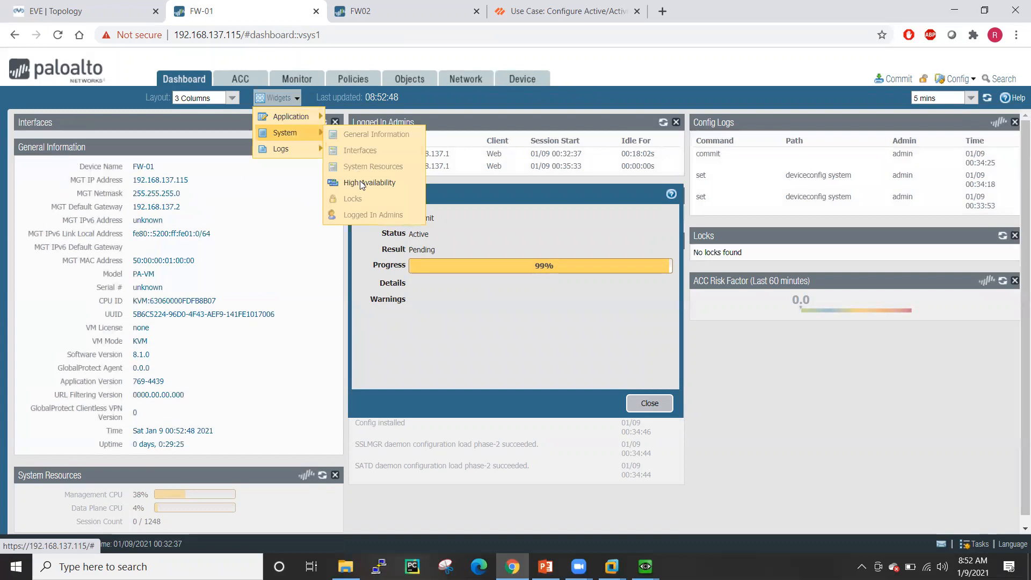
left_click(360, 182)
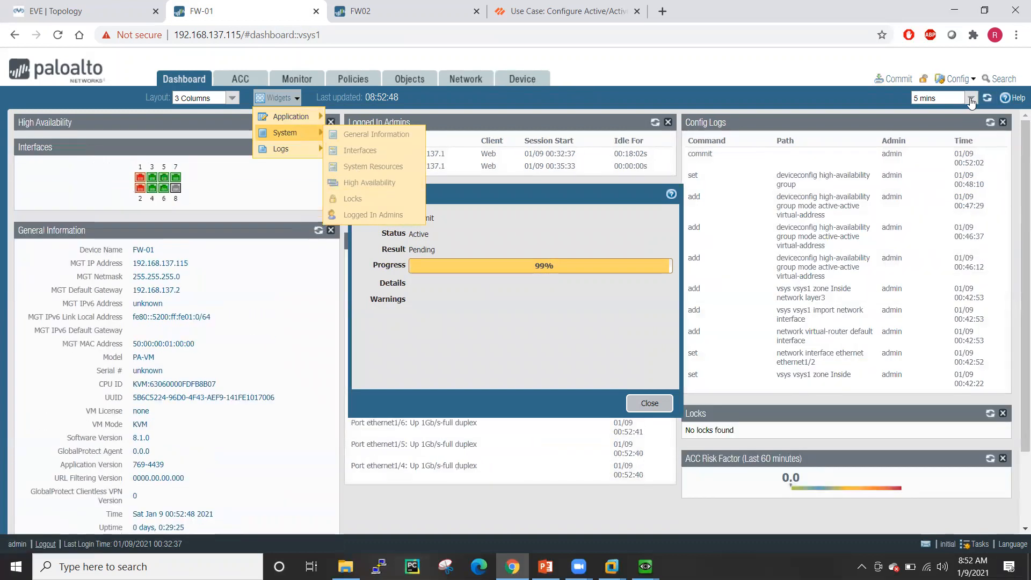
- Set FW-01's dashboard refresh to 1 min and close its commit status report
left_click(970, 98)
left_click(934, 111)
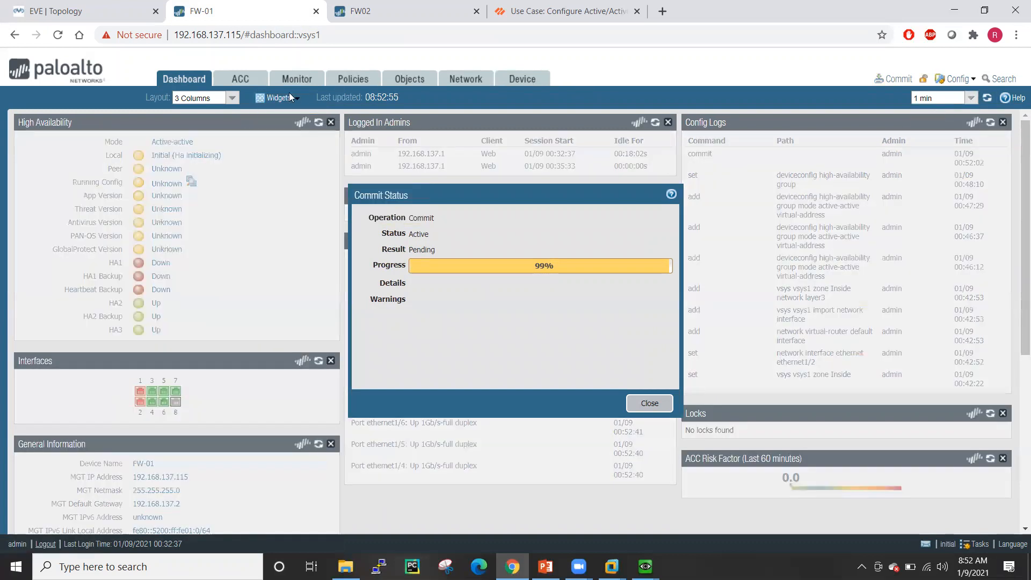
left_click(408, 11)
left_click(264, 7)
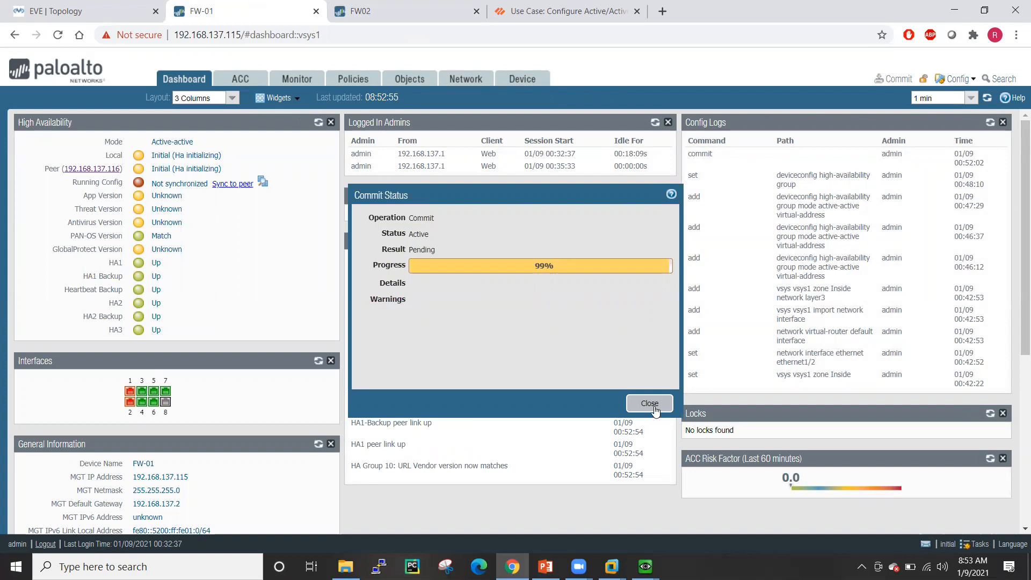
left_click(654, 407)
- Close FW02's commit status and refresh the High Availability widget on both firewalls
key("ctrl+Tab")
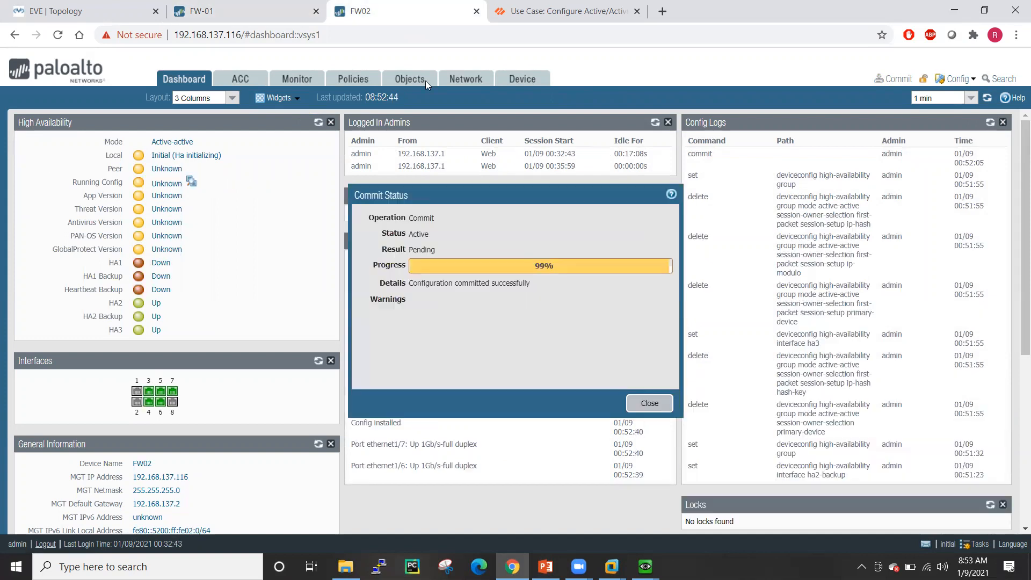
left_click(650, 403)
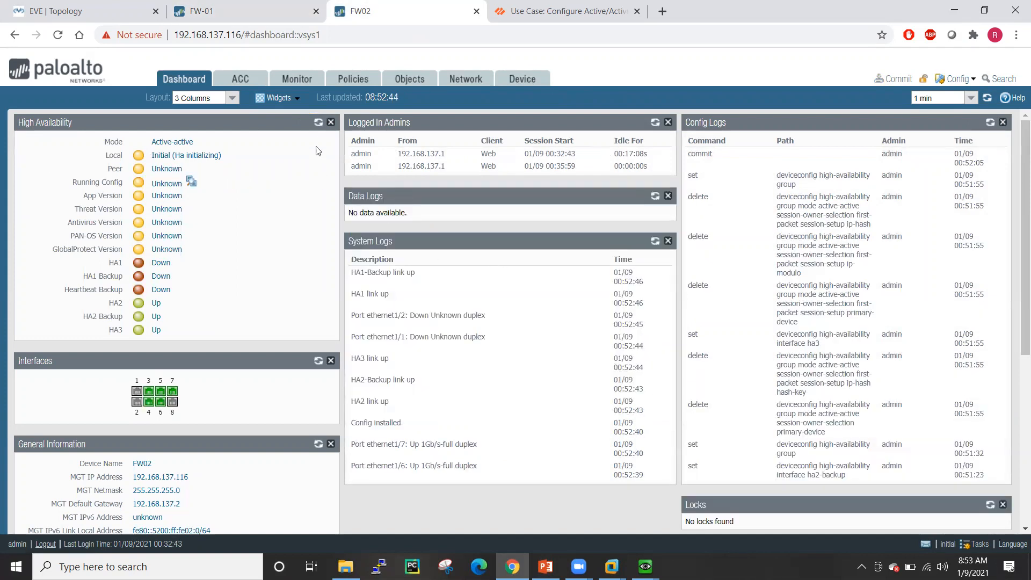
left_click(317, 123)
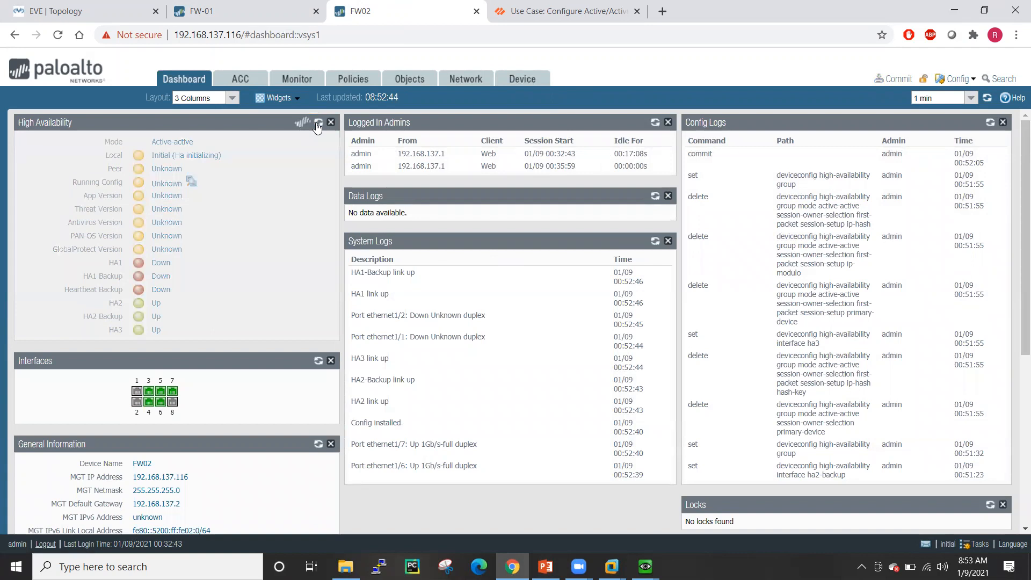
key("ctrl+shift+Tab")
left_click(318, 123)
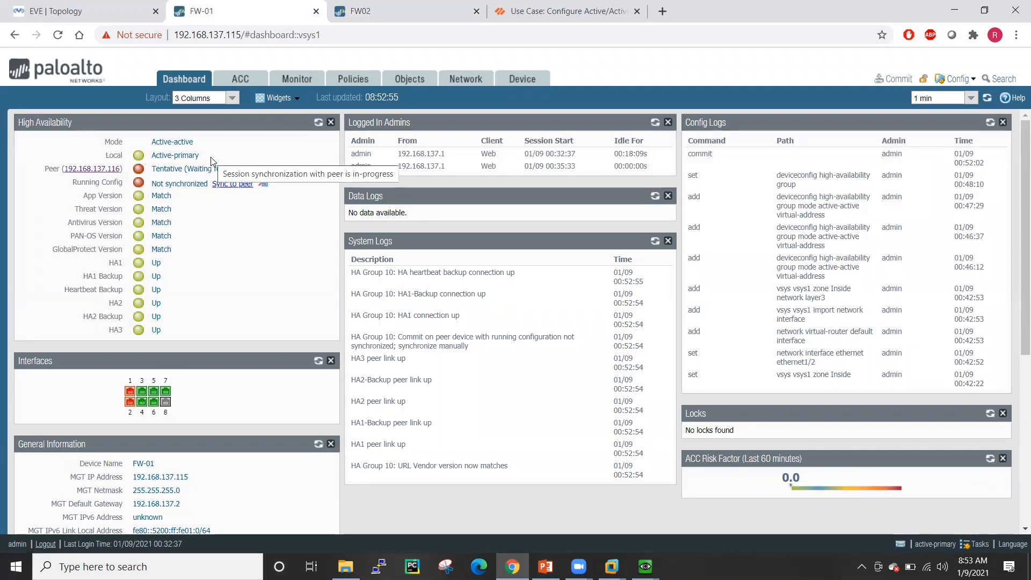
- Keep refreshing HA status until FW-01 shows active-primary and FW02 tentative
left_click(360, 11)
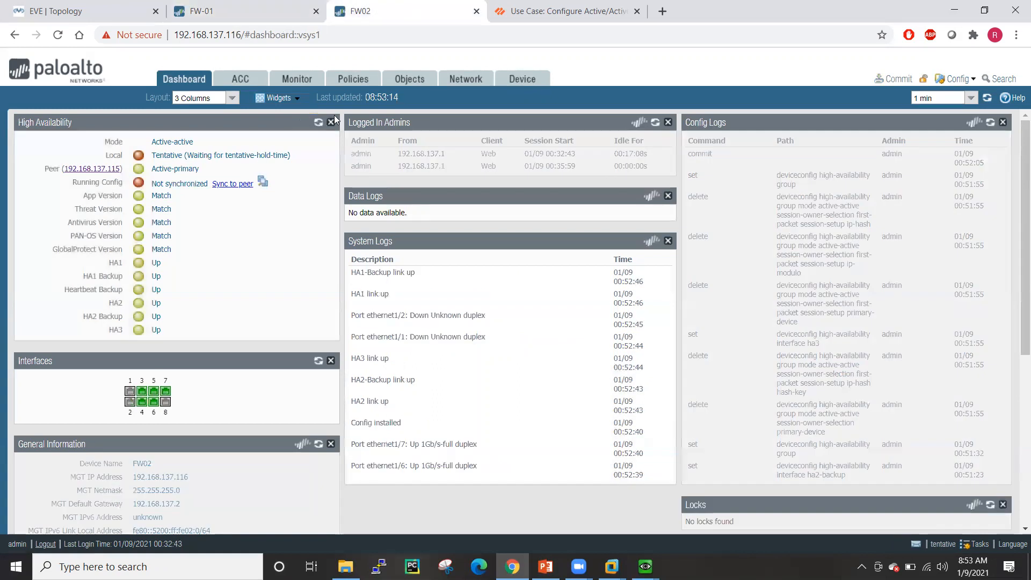
left_click(317, 123)
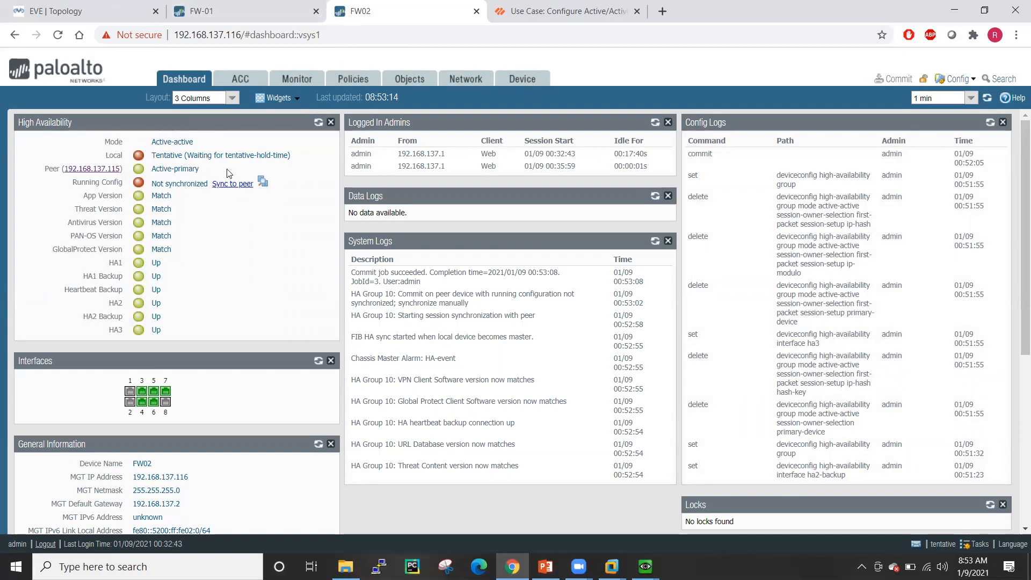
left_click(267, 6)
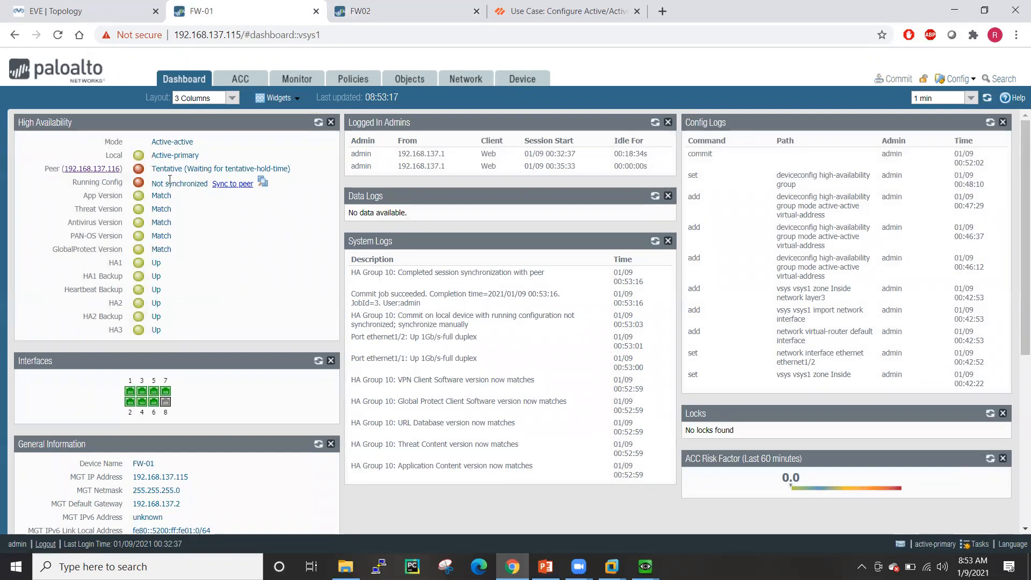
left_click(344, 7)
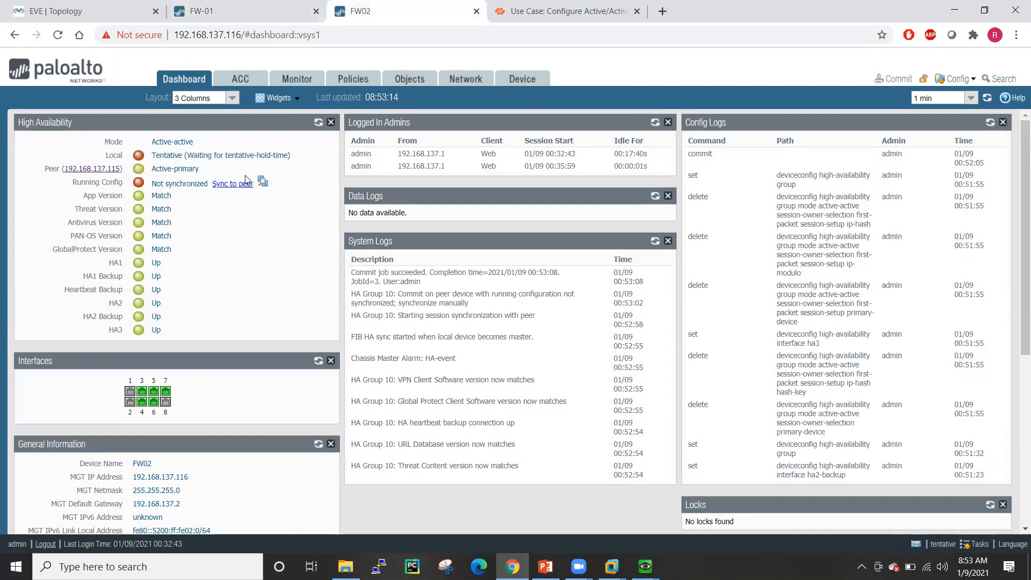
left_click(233, 11)
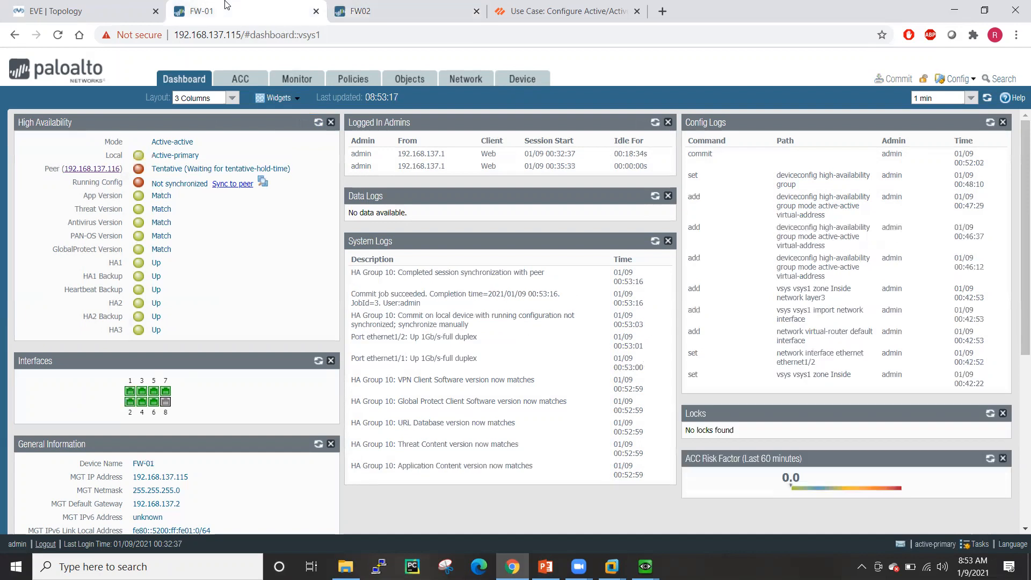
left_click(318, 122)
left_click(318, 124)
left_click(318, 124)
left_click(372, 17)
- Push each firewall's running configuration to its HA peer, confirming the overwrite
left_click(318, 122)
left_click(245, 19)
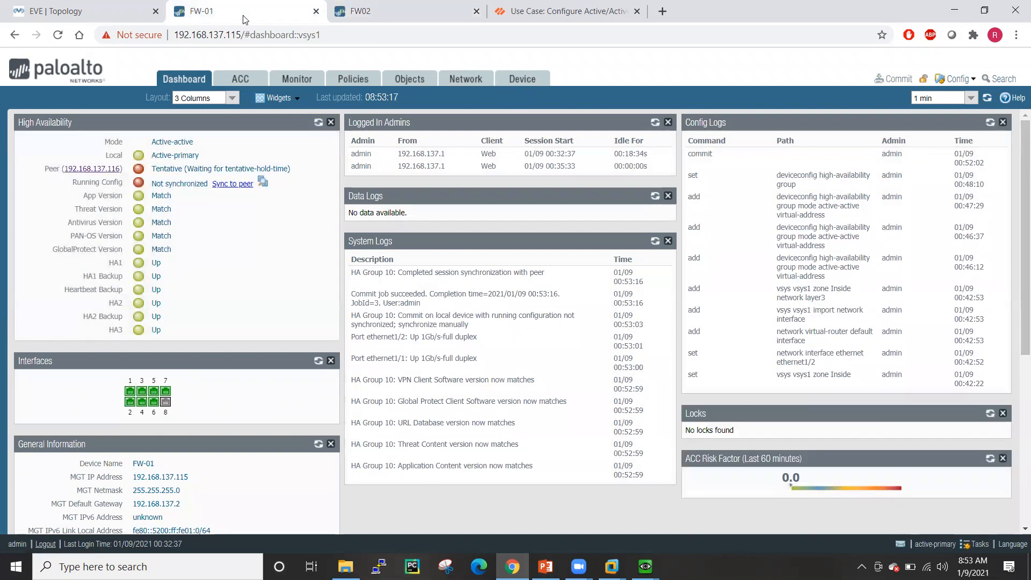
left_click(230, 184)
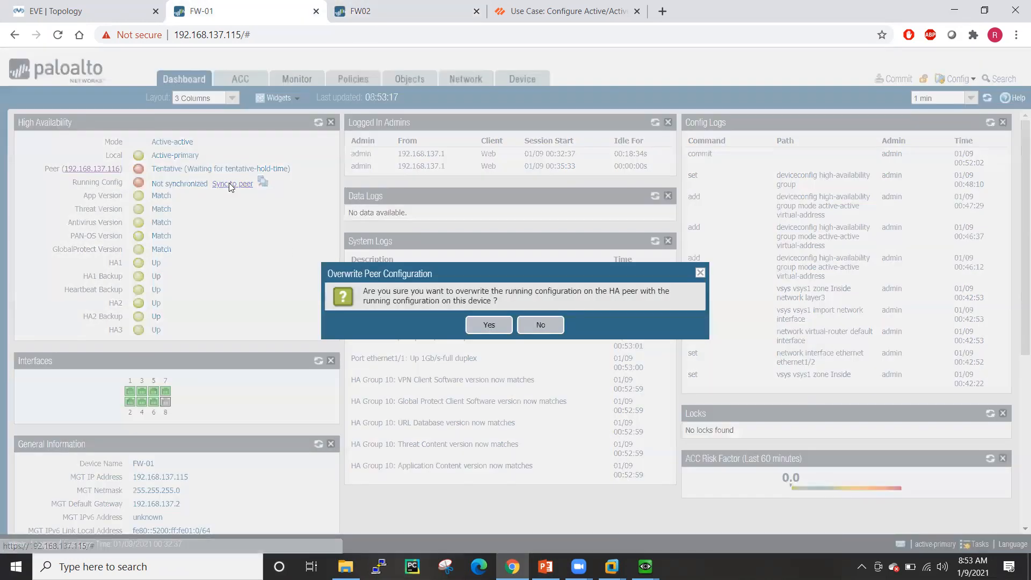
left_click(484, 327)
left_click(389, 6)
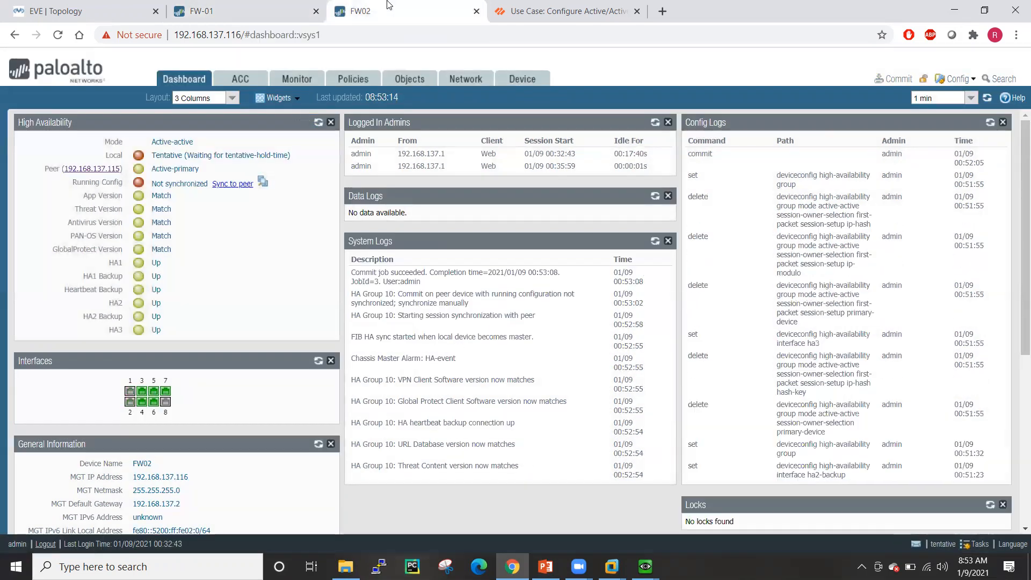
left_click(248, 184)
left_click(486, 325)
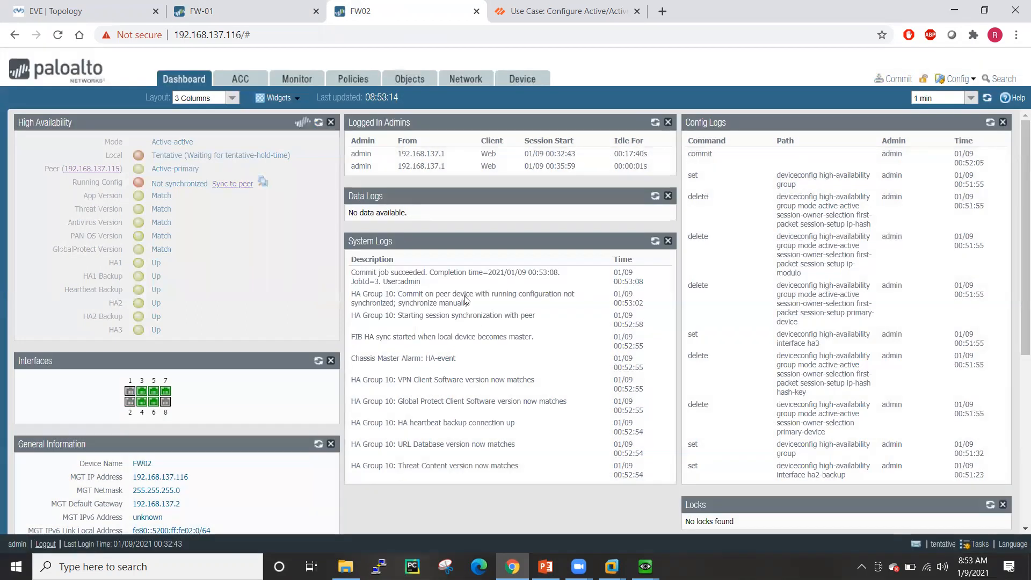
- Refresh both firewalls' High Availability widgets until Running Config shows Synchronized
left_click(240, 7)
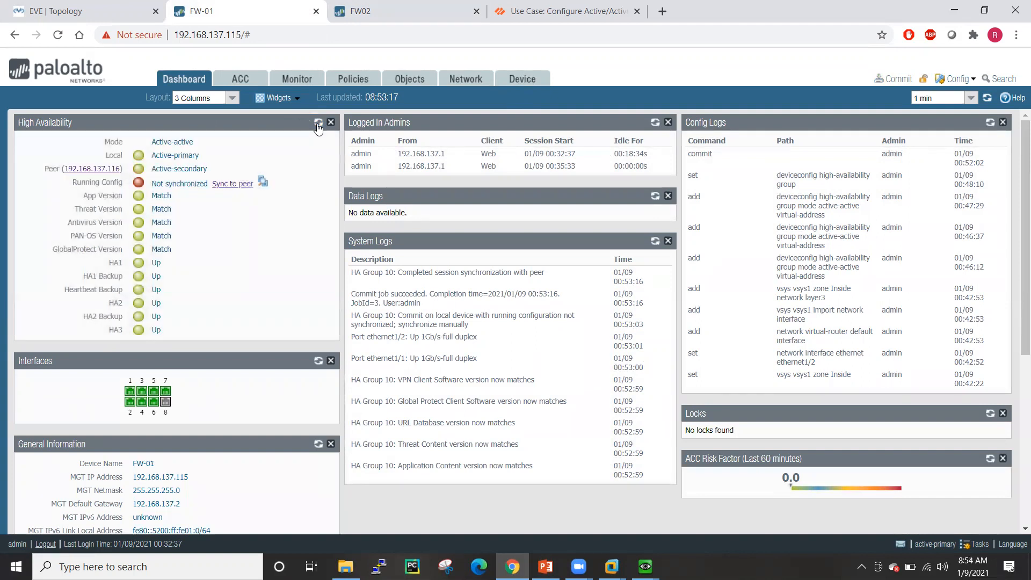
left_click(319, 123)
key("ctrl+Tab")
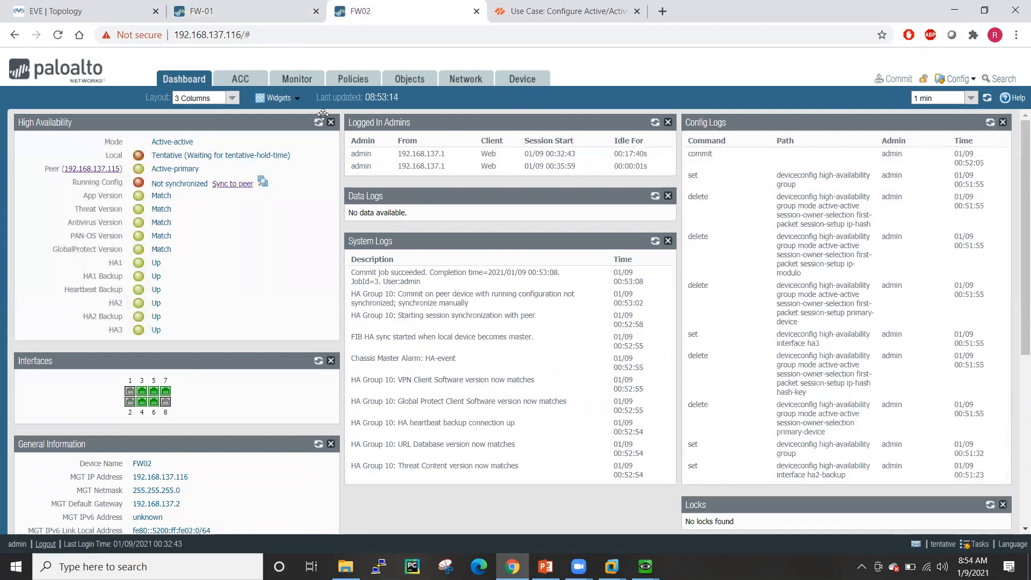
left_click(319, 124)
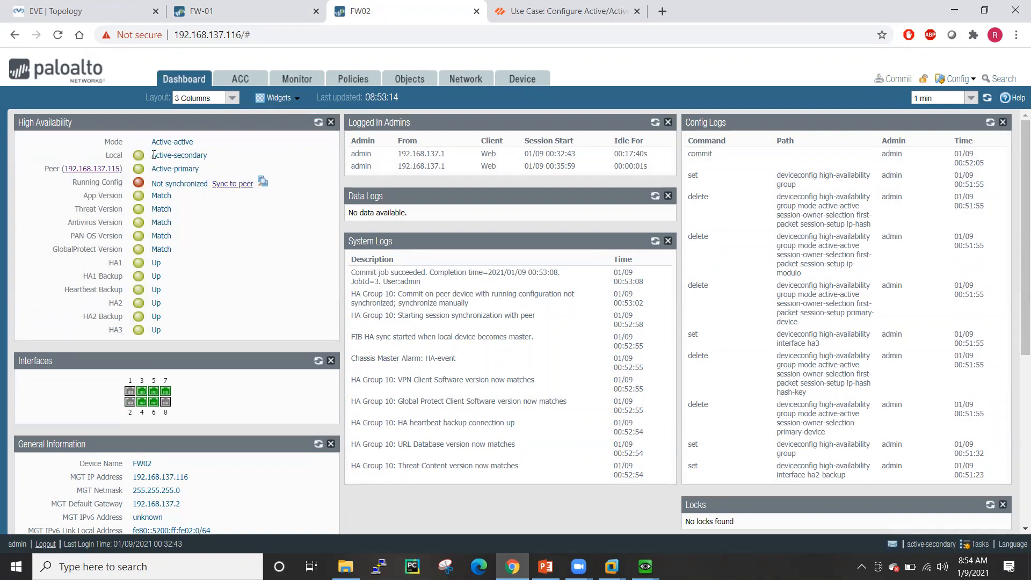
key("ctrl+shift+Tab")
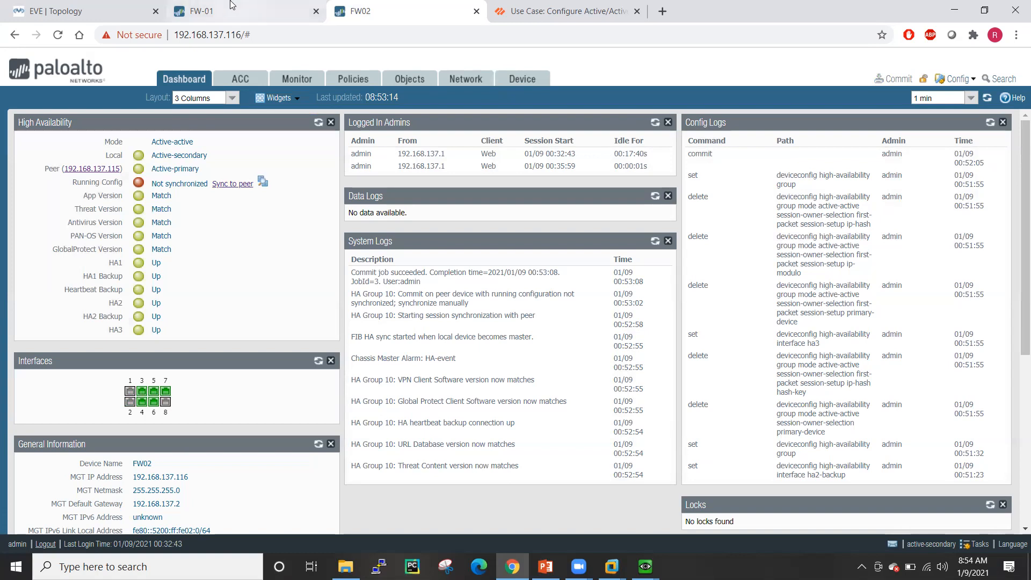
left_click(319, 122)
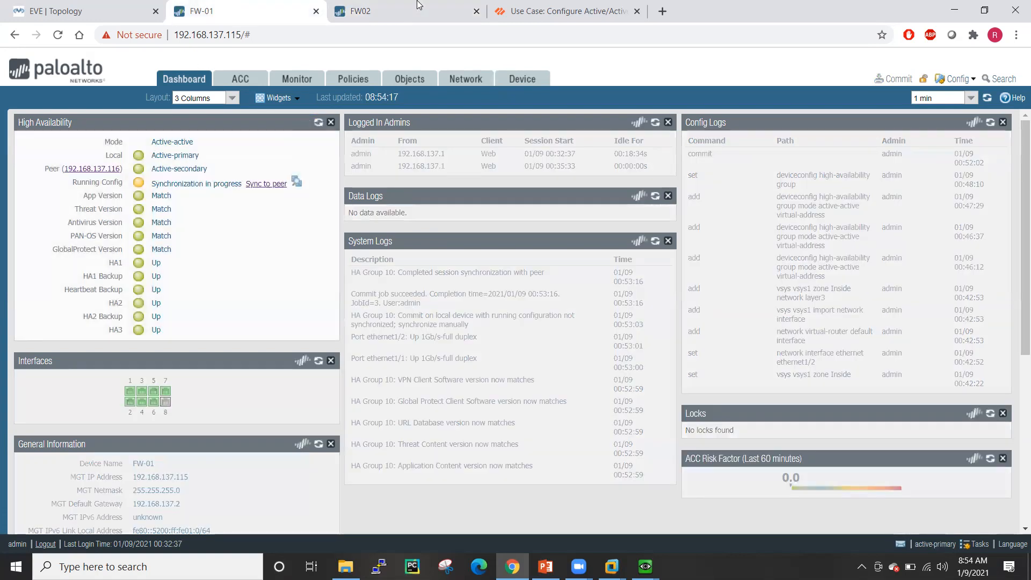
left_click(419, 7)
left_click(318, 123)
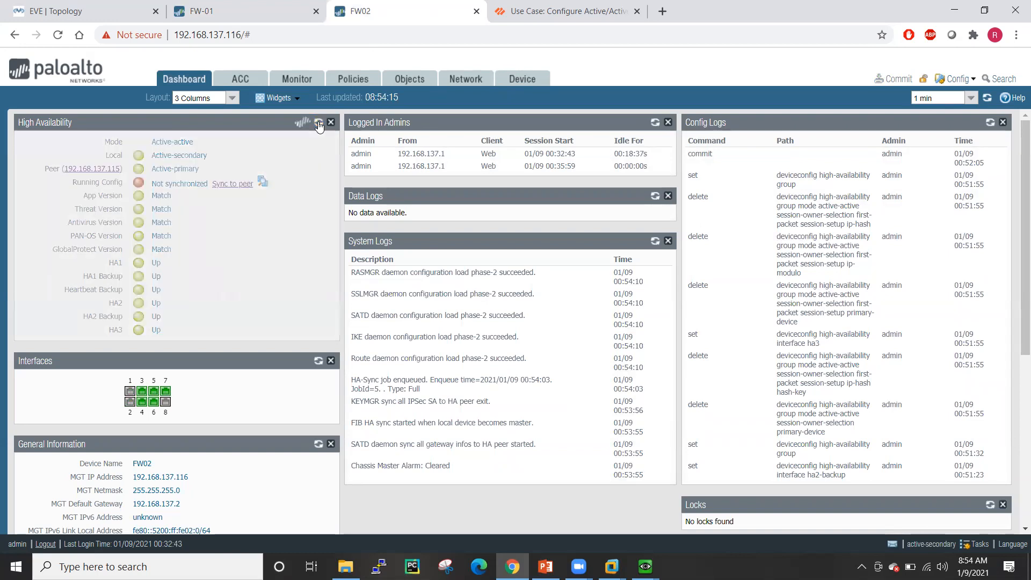
key("ctrl+shift+Tab")
left_click(318, 122)
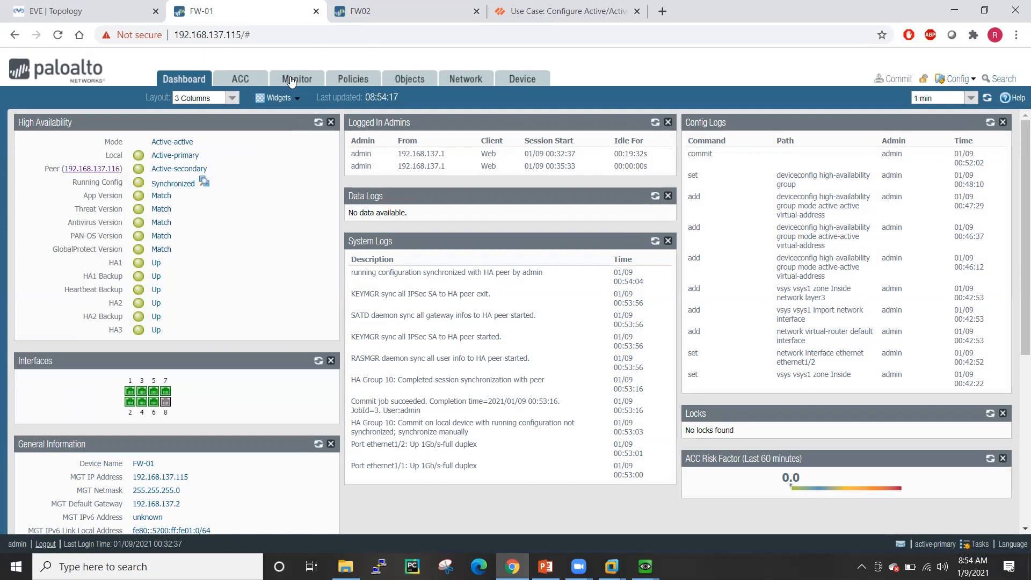
left_click(410, 9)
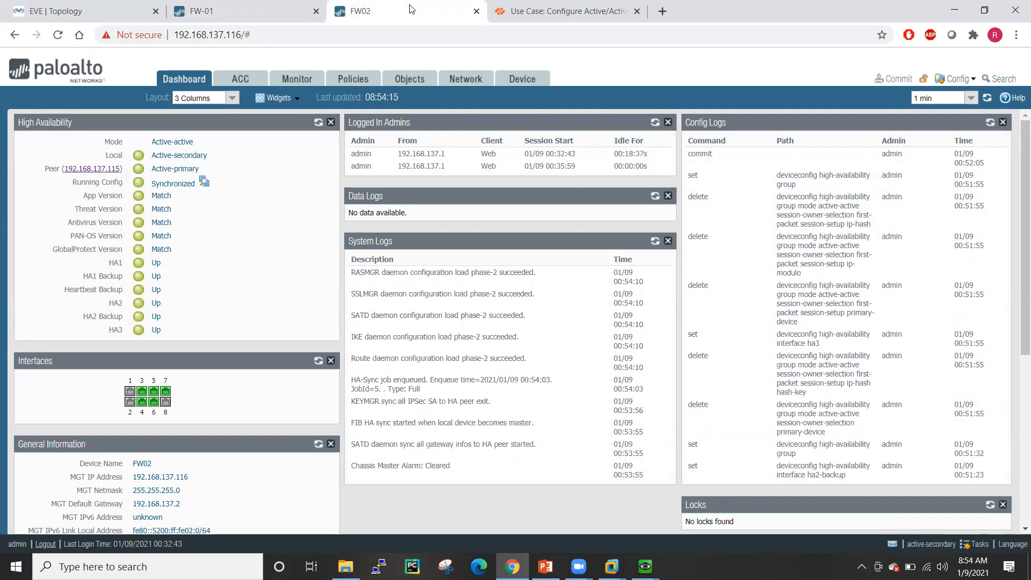
- Compare FW02's interfaces with FW-01's and its active/active settings, then open FW02's ethernet1/1
left_click(461, 80)
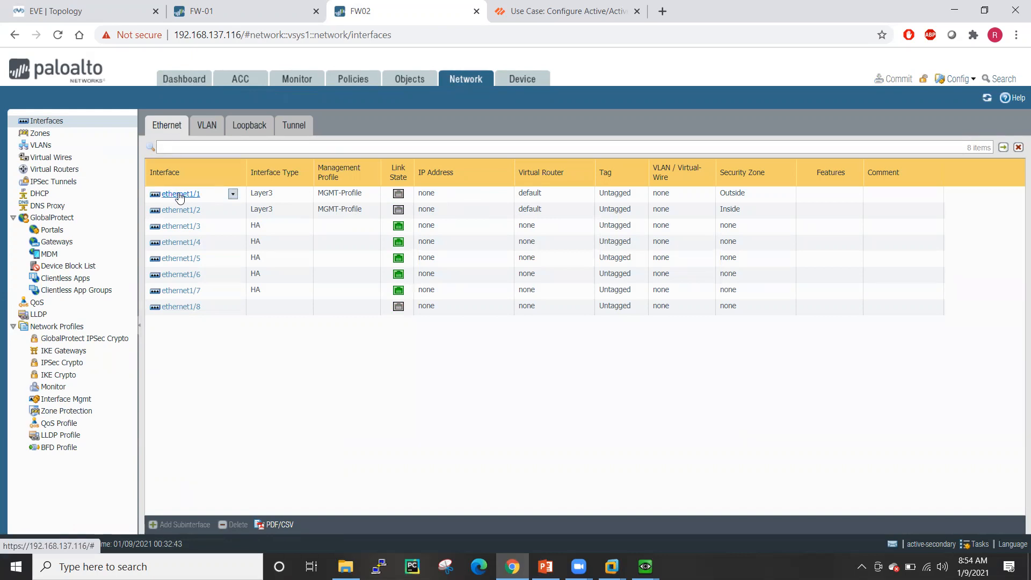
left_click(221, 10)
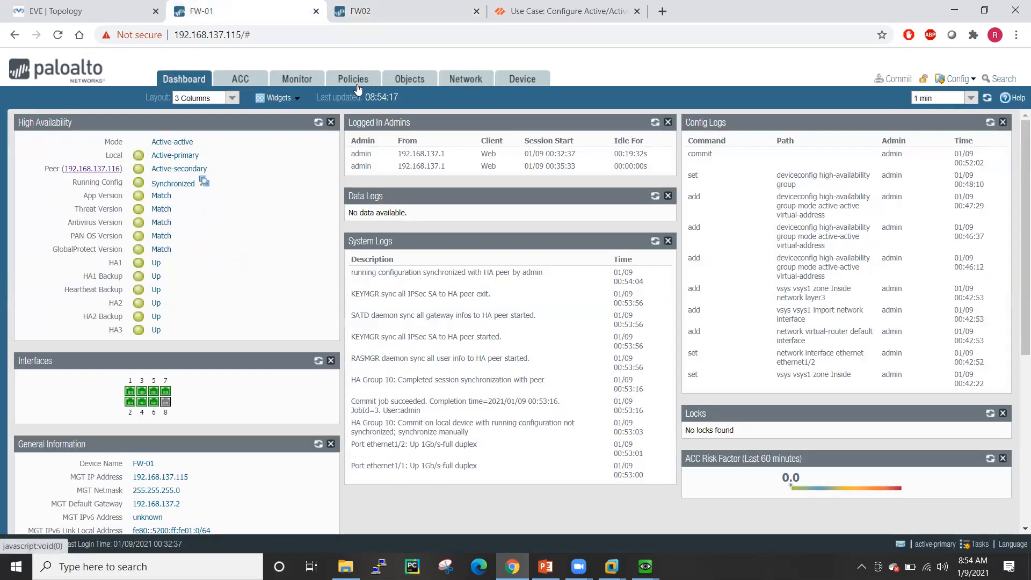
left_click(463, 82)
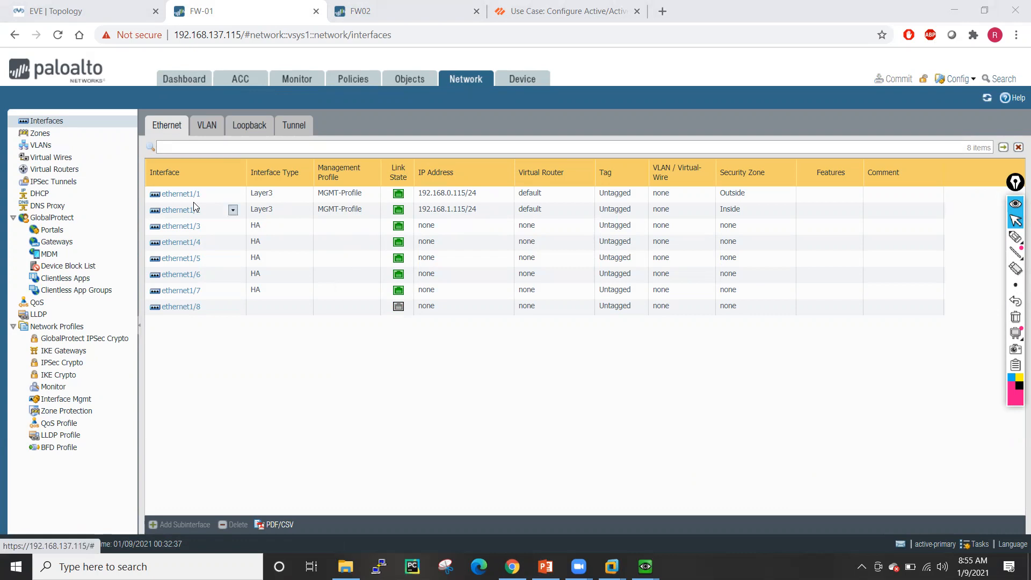
left_click(358, 11)
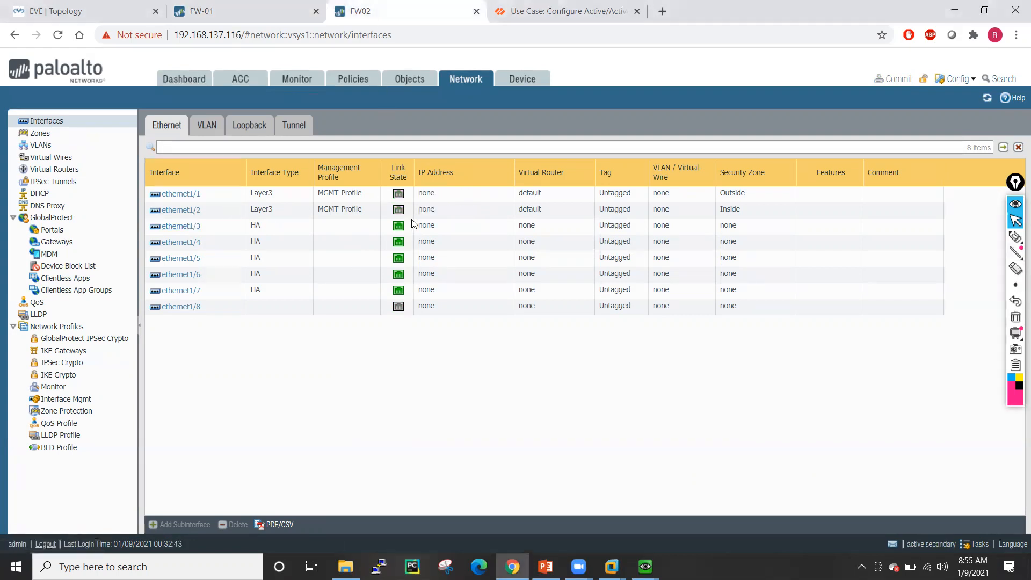
left_click(526, 82)
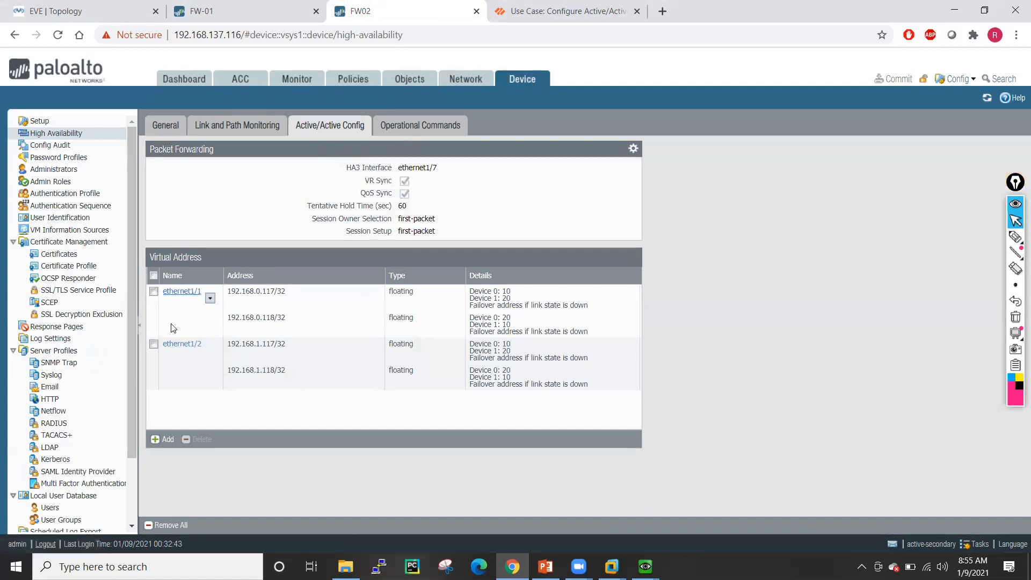
left_click(479, 81)
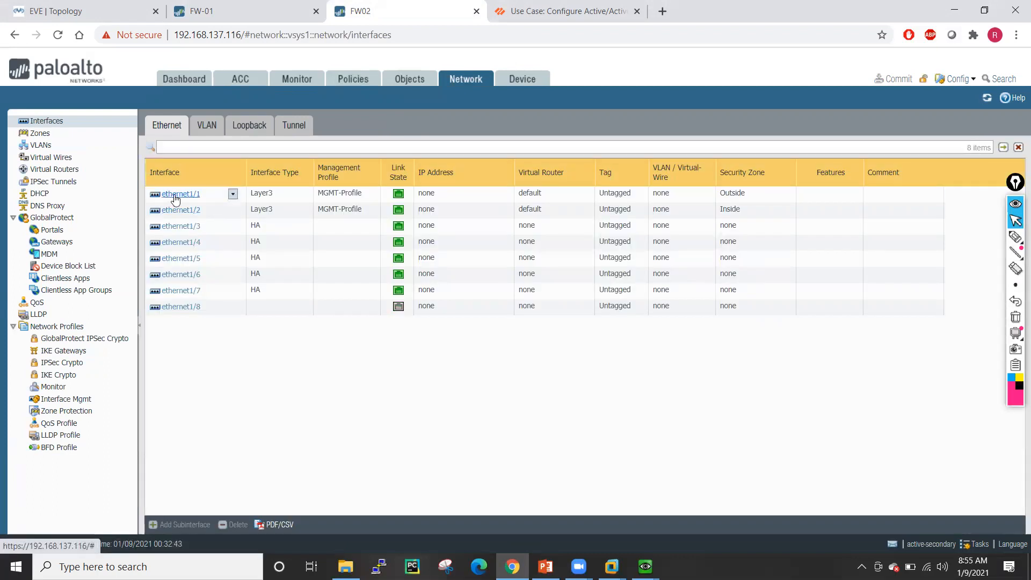
left_click(175, 197)
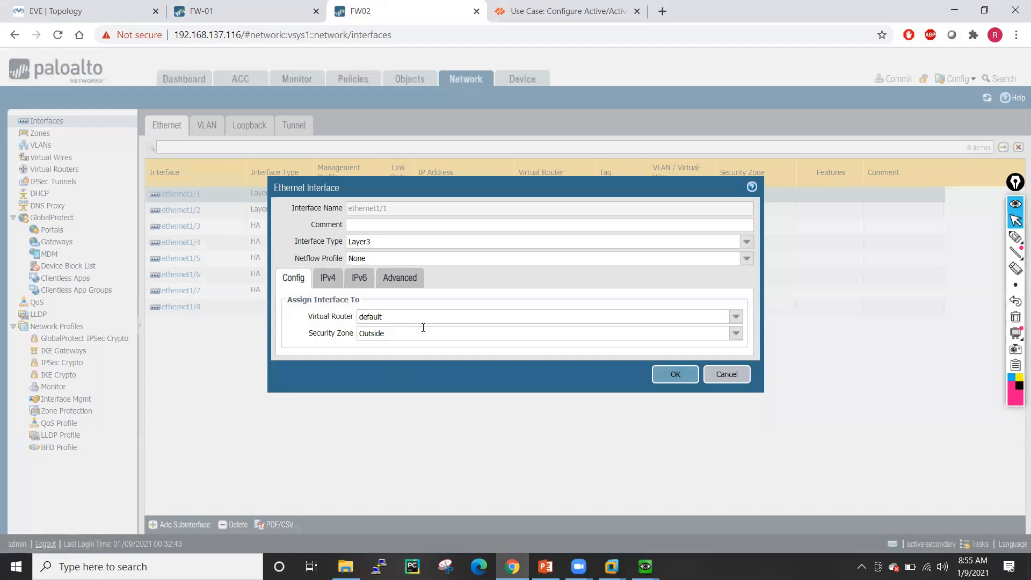
- Give ethernet1/1 the static address 192.168.0.116/24 and accept the management profile warning
left_click(326, 283)
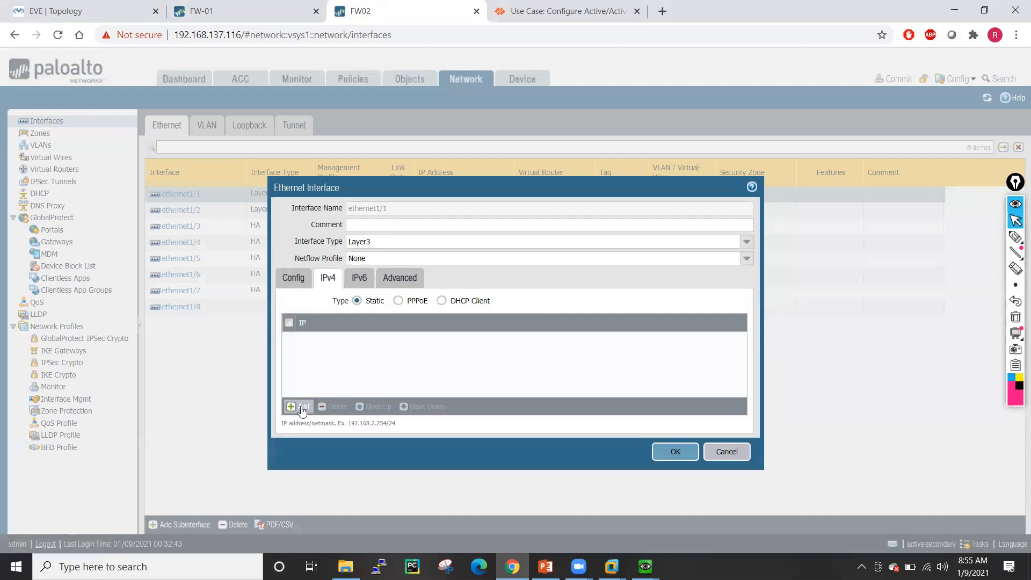
left_click(299, 407)
type("192.168.0.116/24")
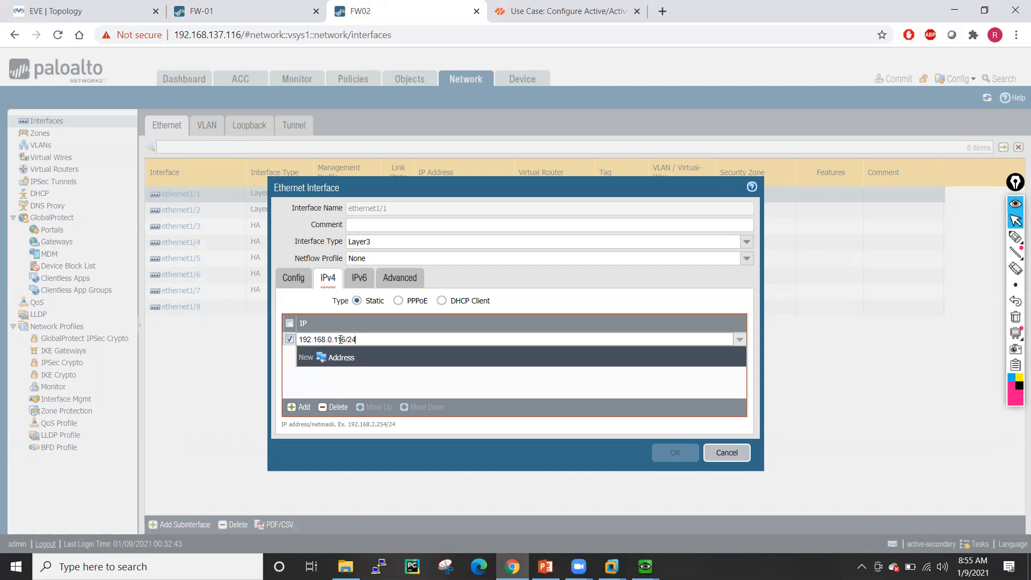
left_click(391, 385)
left_click(109, 5)
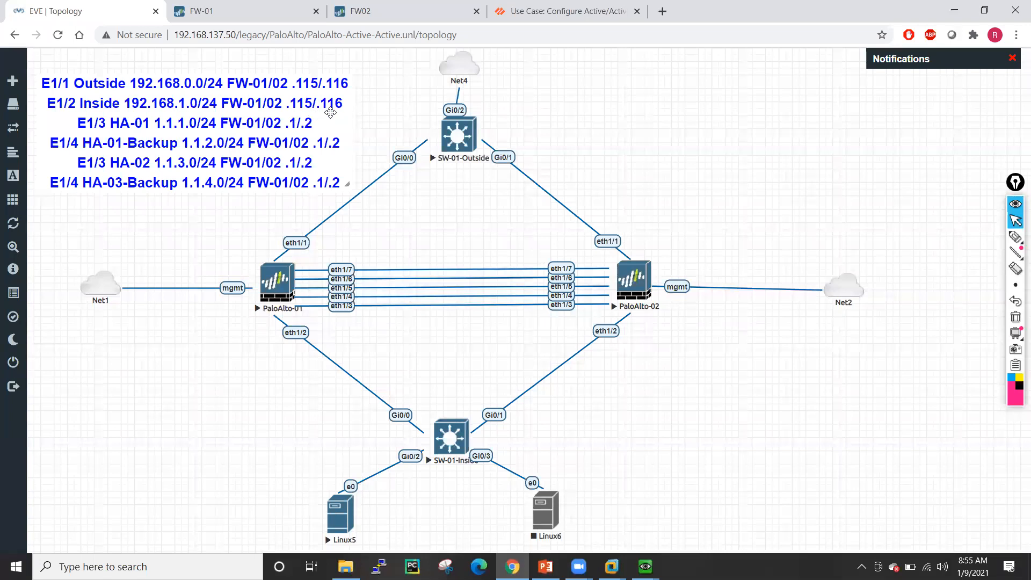
left_click(204, 6)
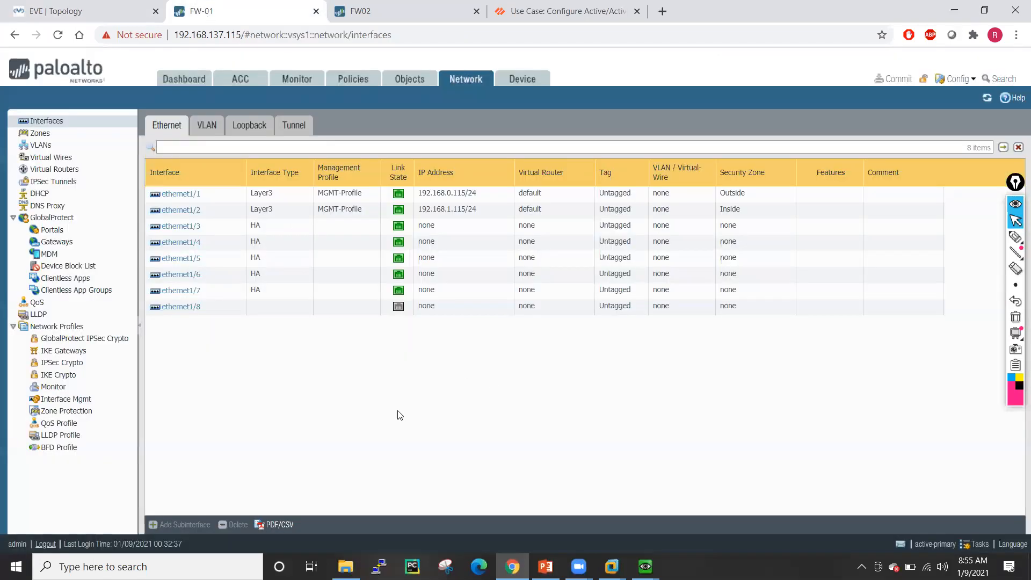
left_click(409, 18)
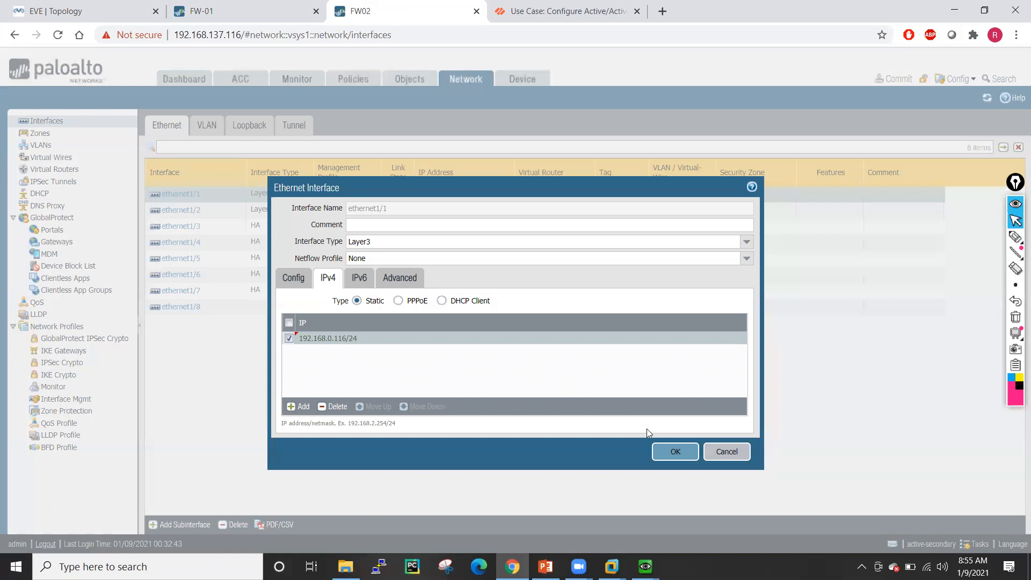
left_click(674, 451)
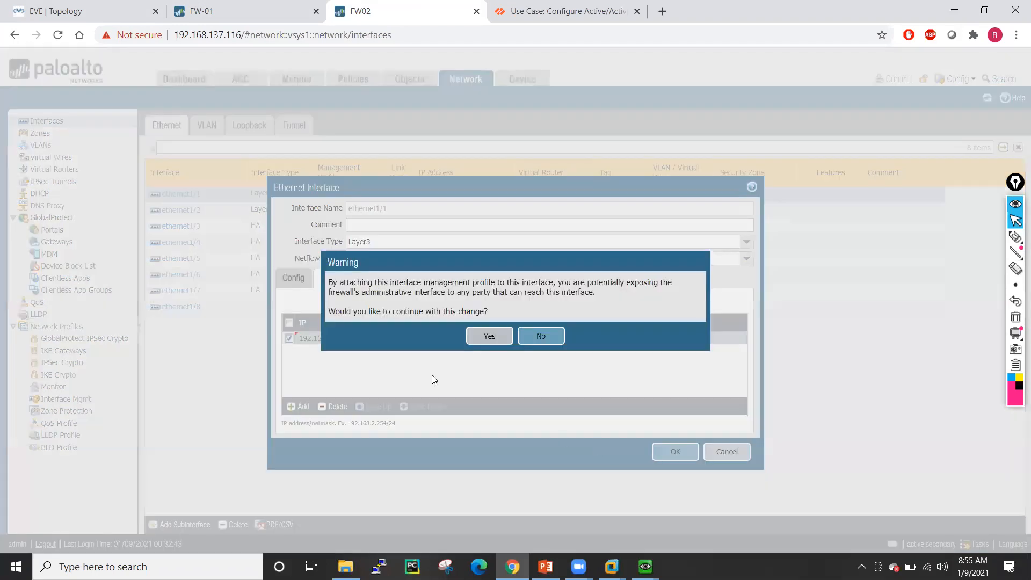
left_click(483, 336)
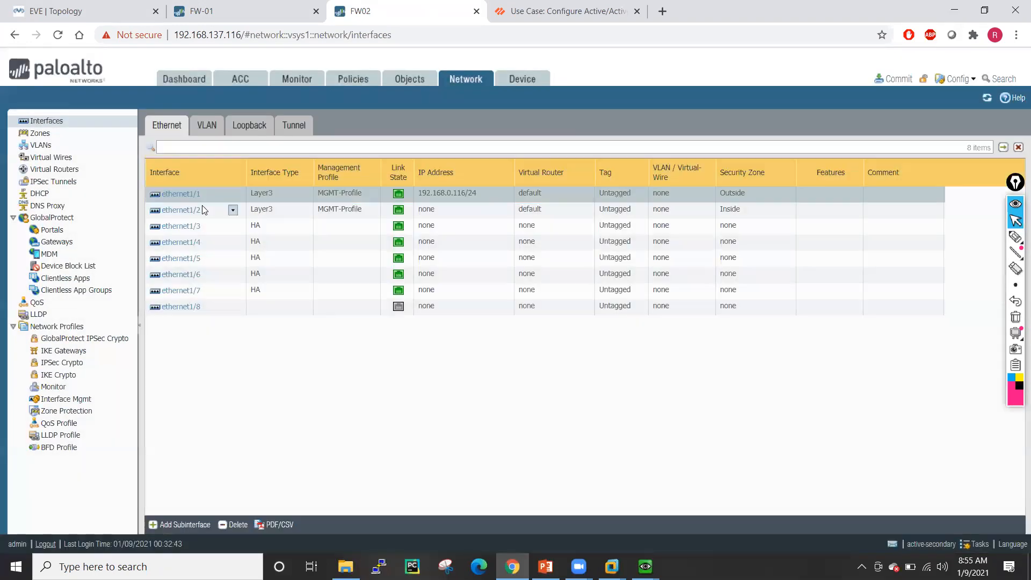
- Give ethernet1/2 the static address 192.168.1.116/24 and accept the warning
left_click(182, 211)
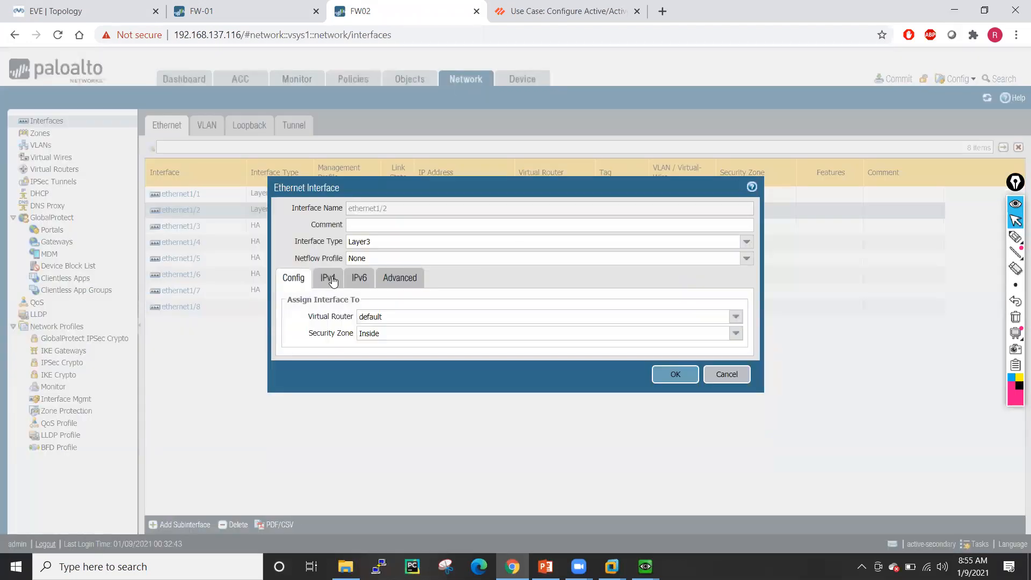
left_click(328, 279)
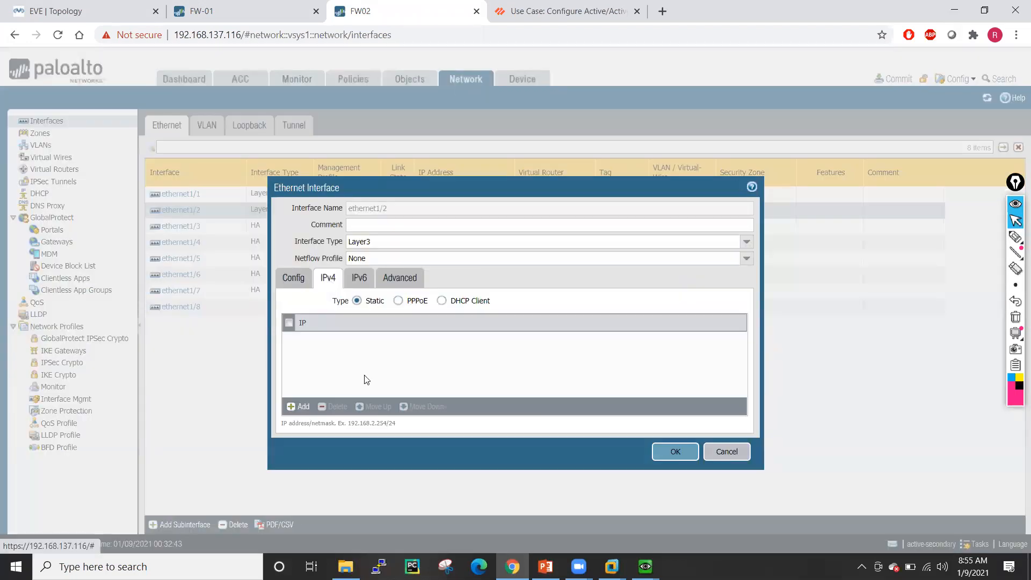
left_click(303, 407)
type("19")
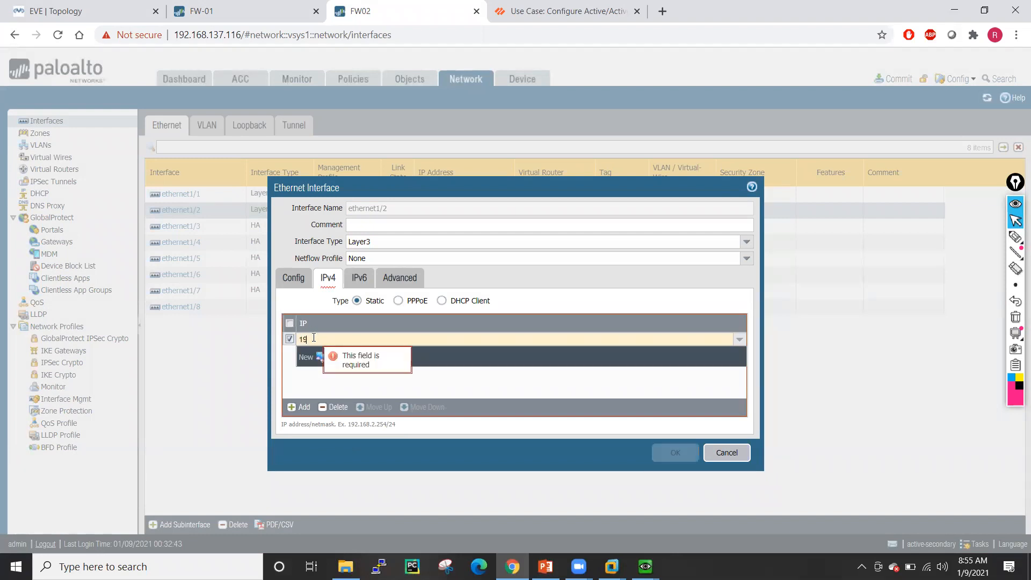
type("2.168.1.116")
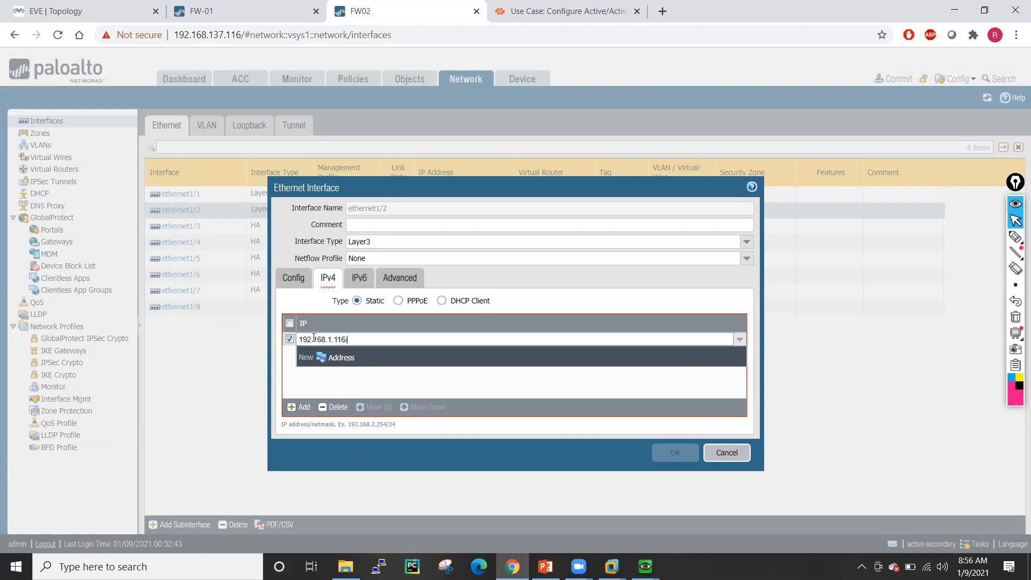
type("/24")
left_click(333, 392)
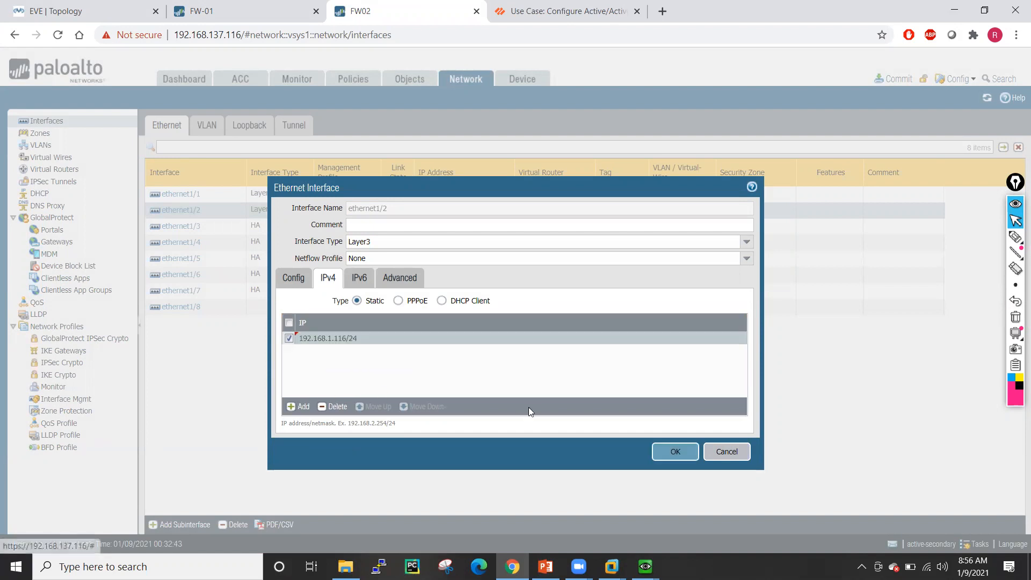
left_click(675, 452)
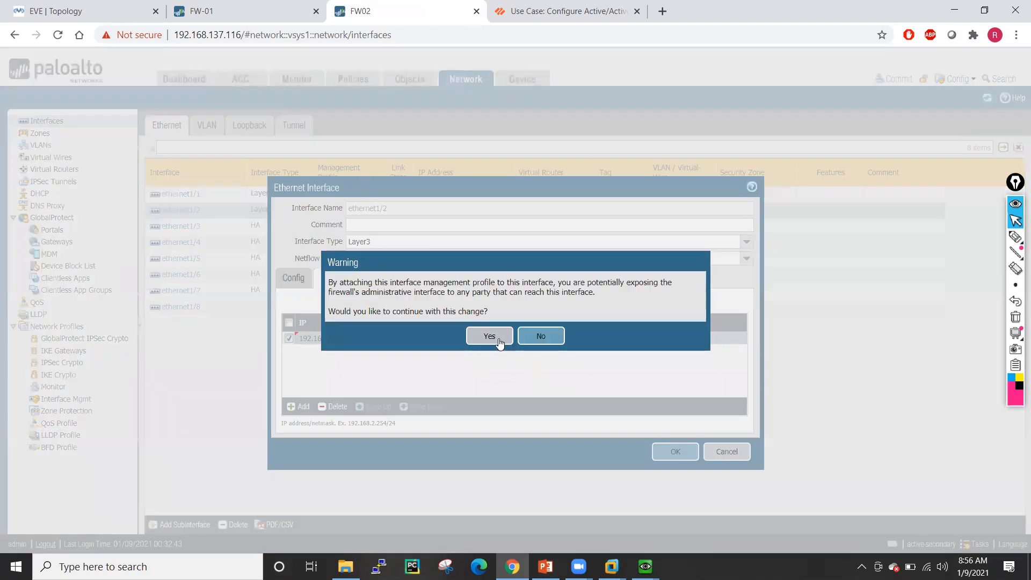
left_click(498, 338)
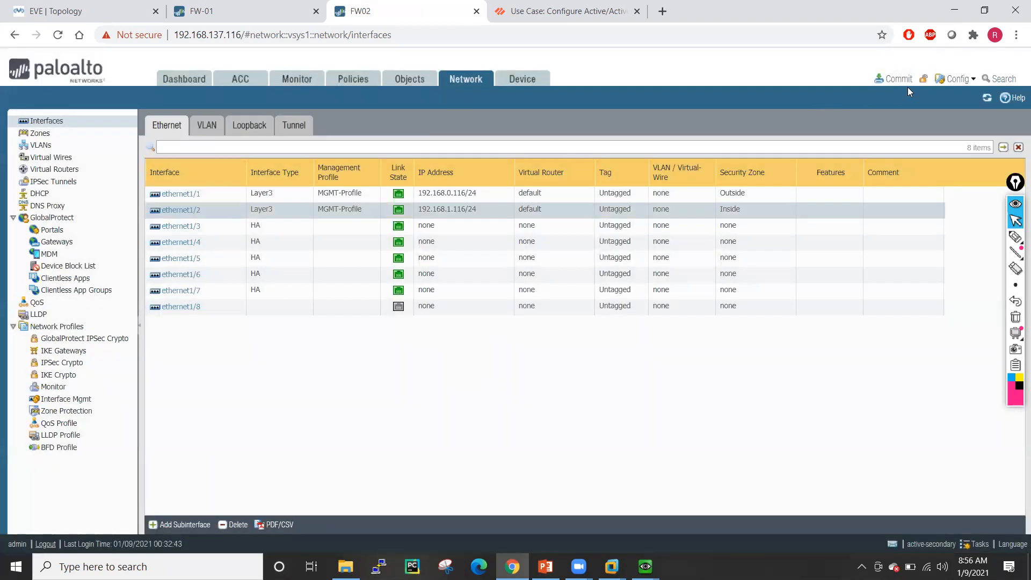
- Commit FW02's interface address changes and monitor the commit progress
left_click(900, 79)
left_click(638, 453)
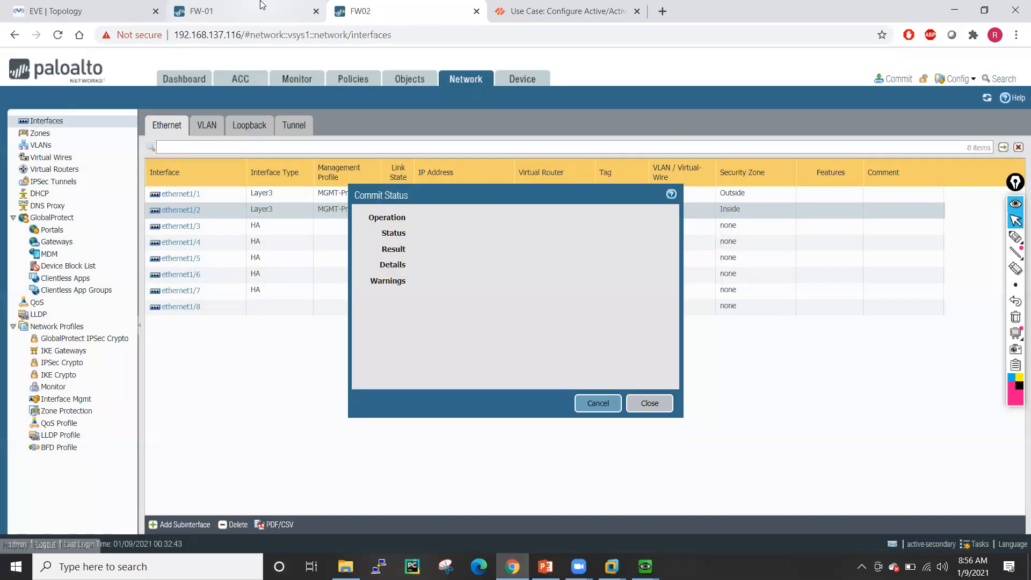
left_click(263, 6)
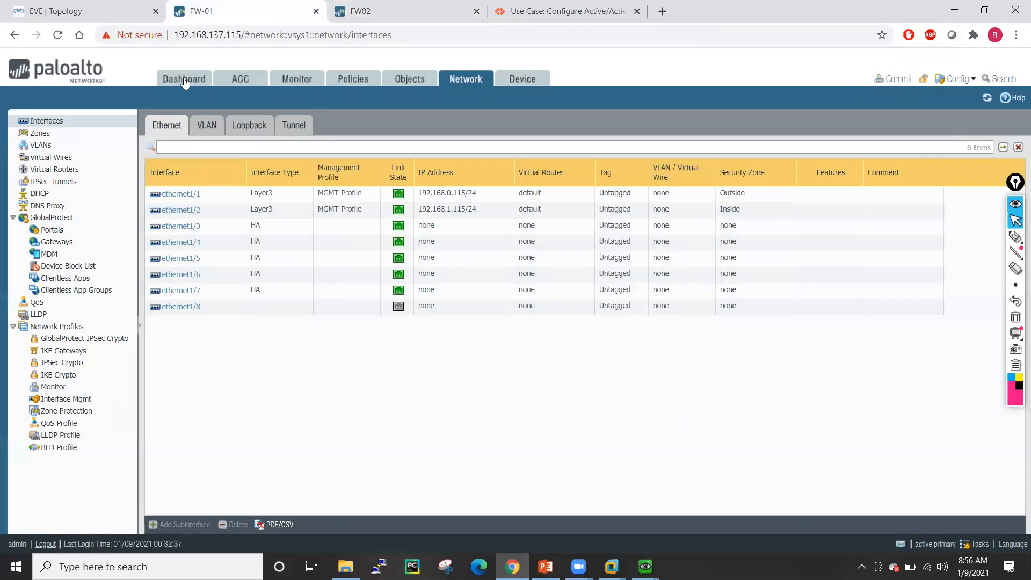
left_click(184, 80)
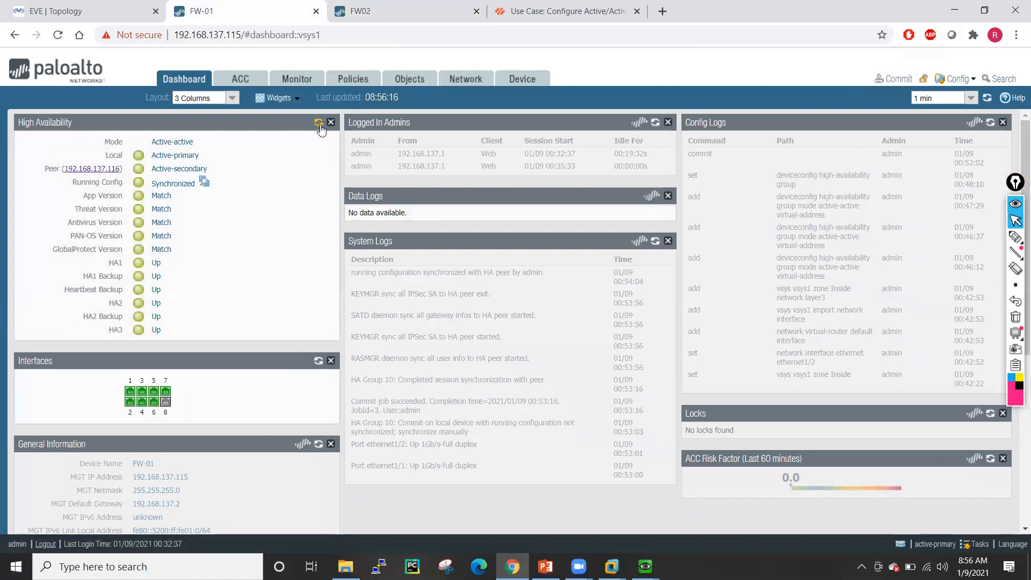
left_click(383, 7)
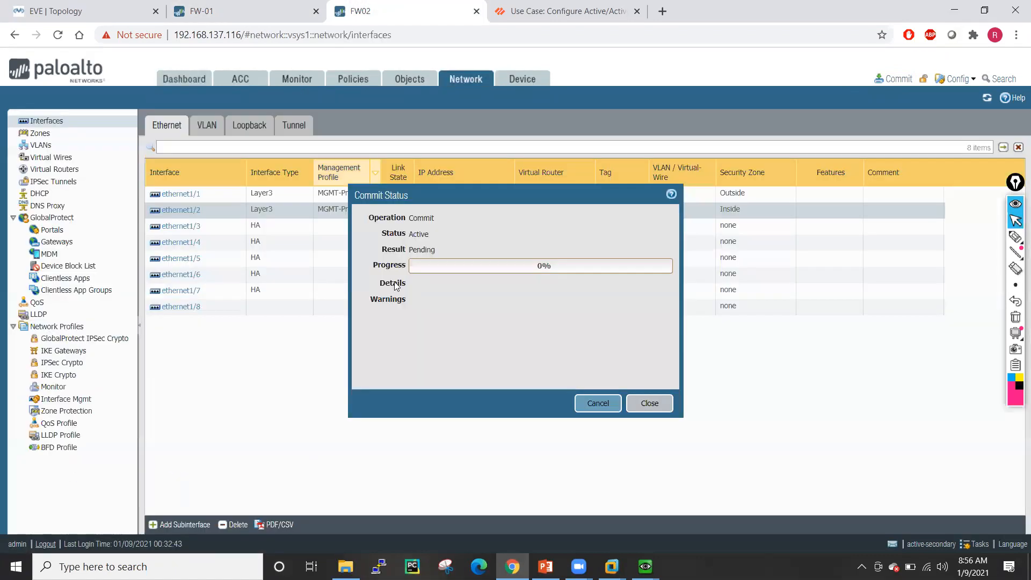
left_click(196, 81)
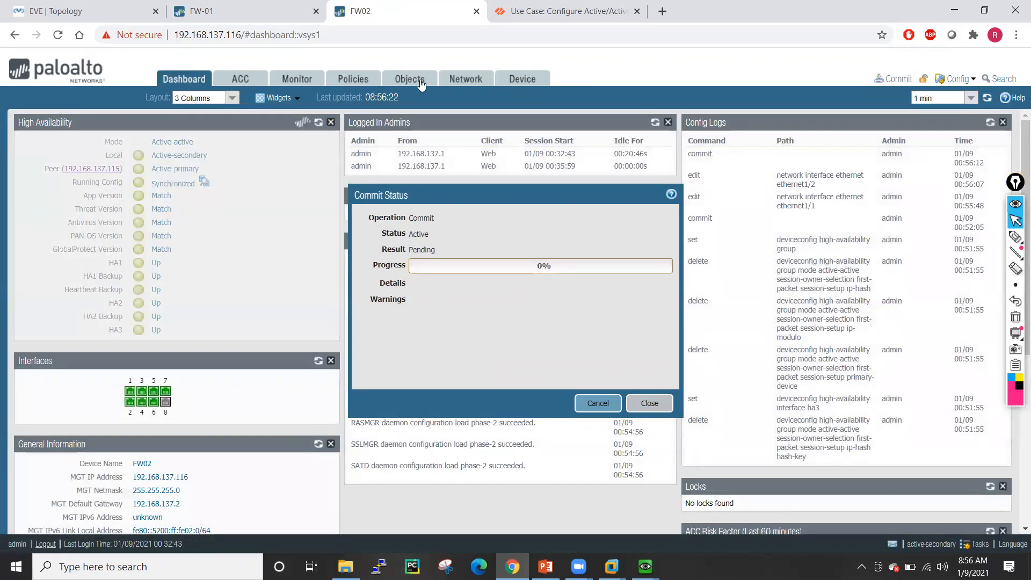
left_click(455, 81)
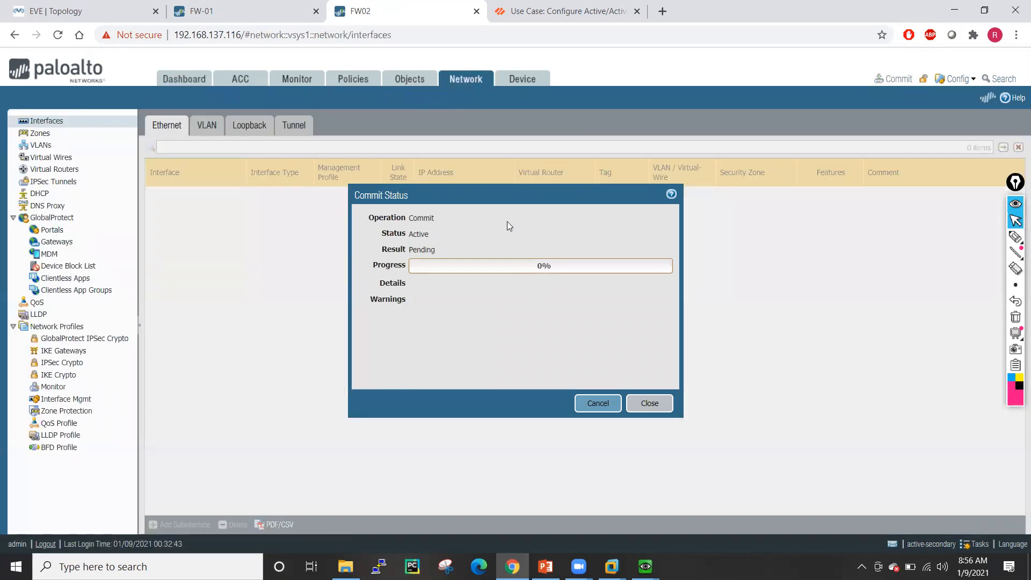
left_click_drag(485, 191, 609, 207)
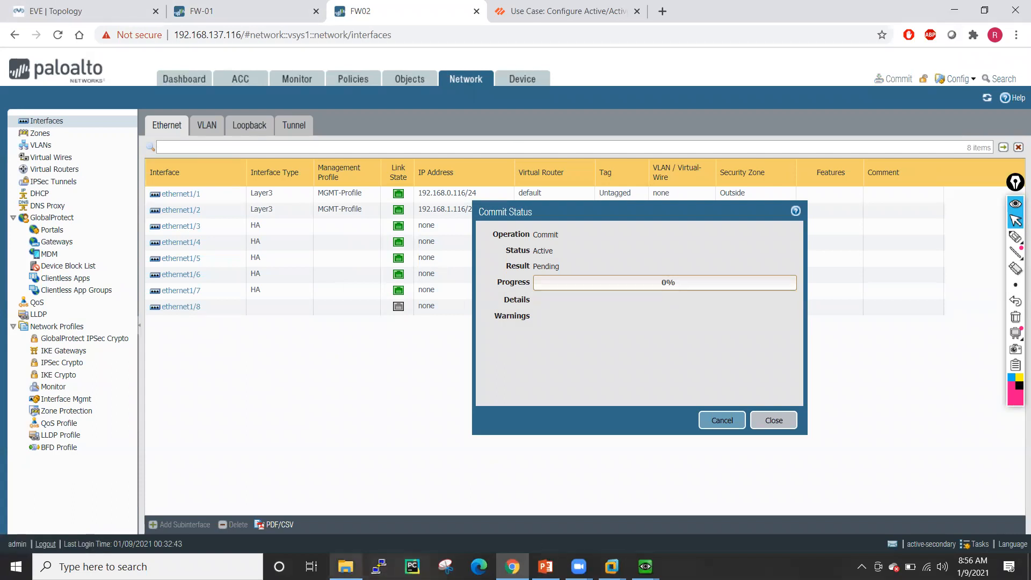
left_click(100, 6)
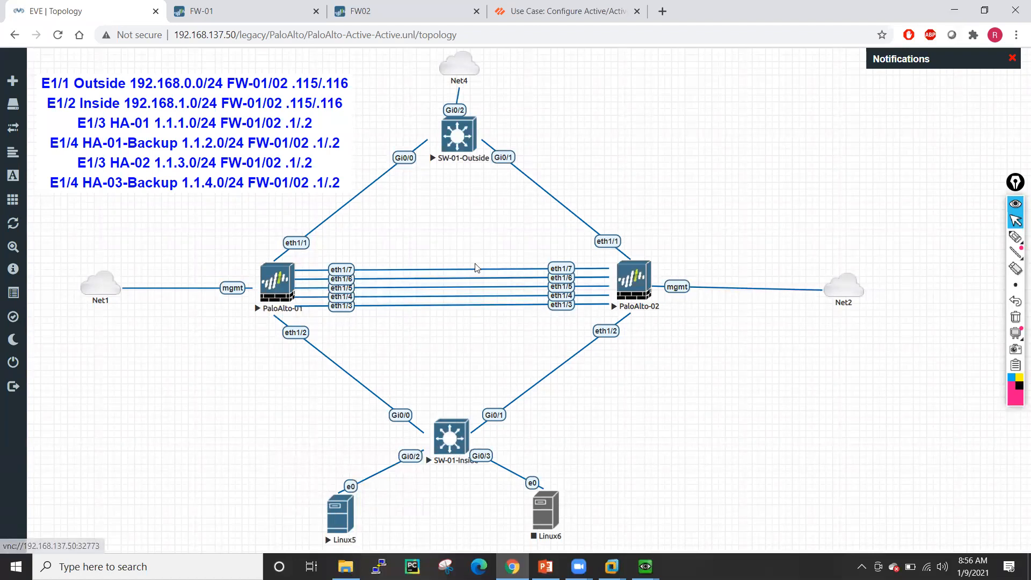
- Open telnet consoles to the SW-01-Outside and SW-01-Inside switches
left_click(463, 143)
left_click(525, 127)
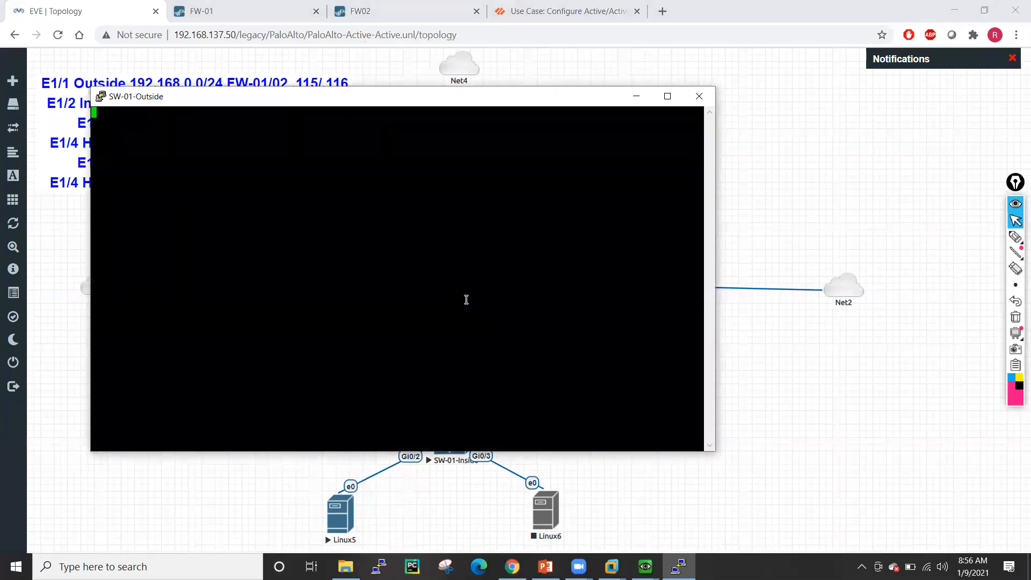
left_click(637, 96)
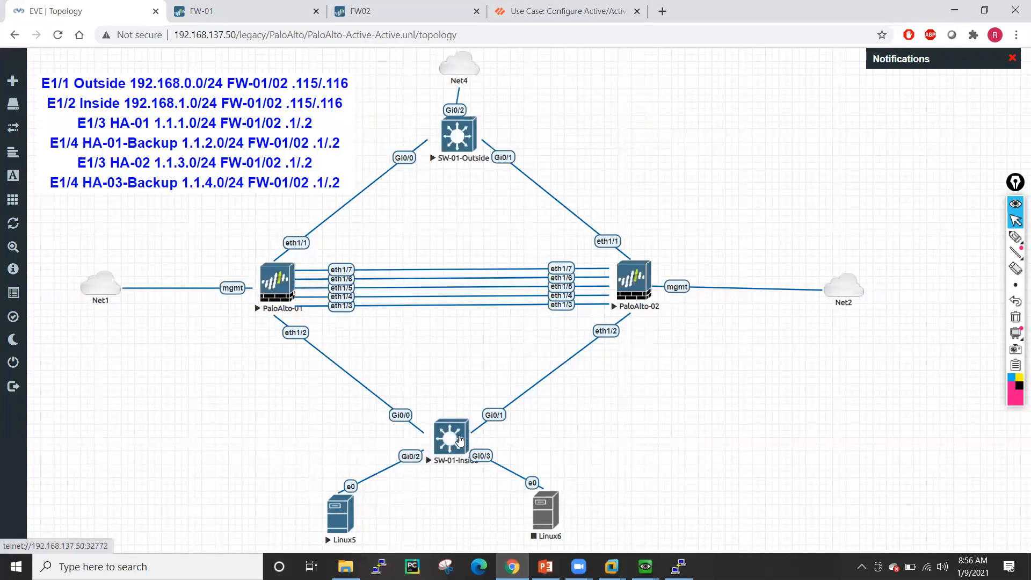
left_click(459, 441)
left_click(522, 128)
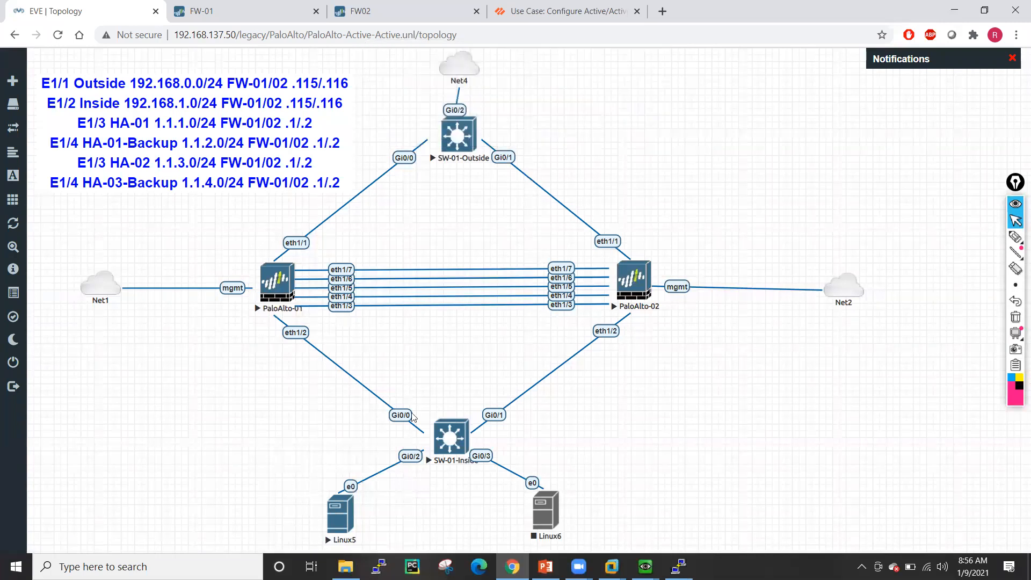
left_click(339, 526)
- Open the Linux5 remote desktop and start the Linux6 node
left_click(339, 518)
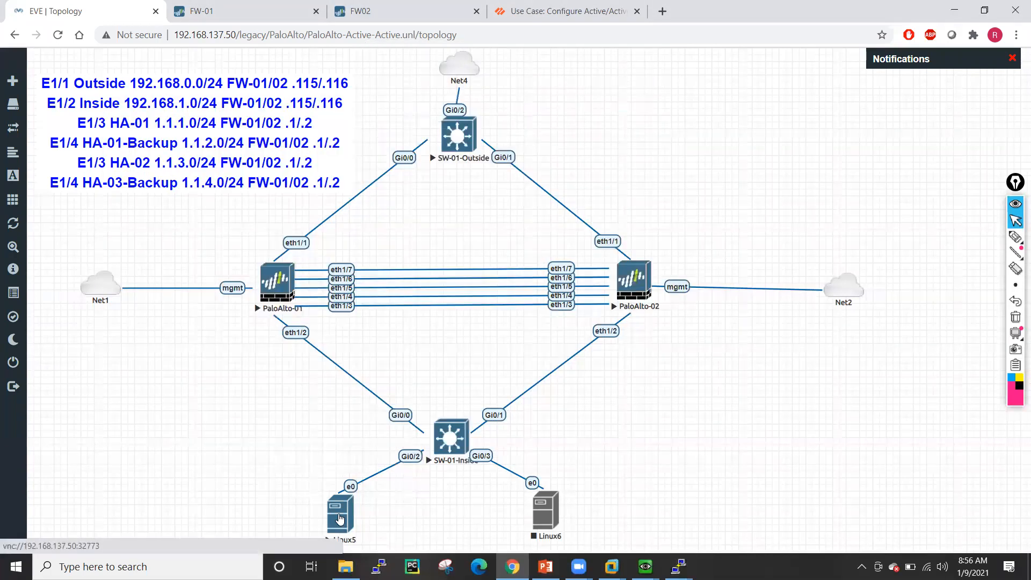
left_click(534, 128)
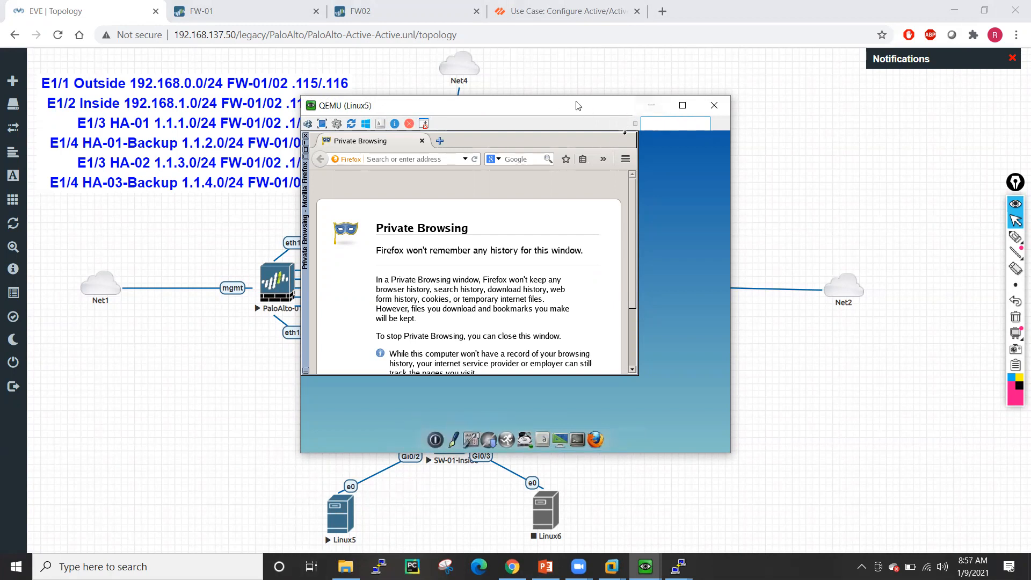
left_click_drag(577, 106, 828, 86)
right_click(537, 512)
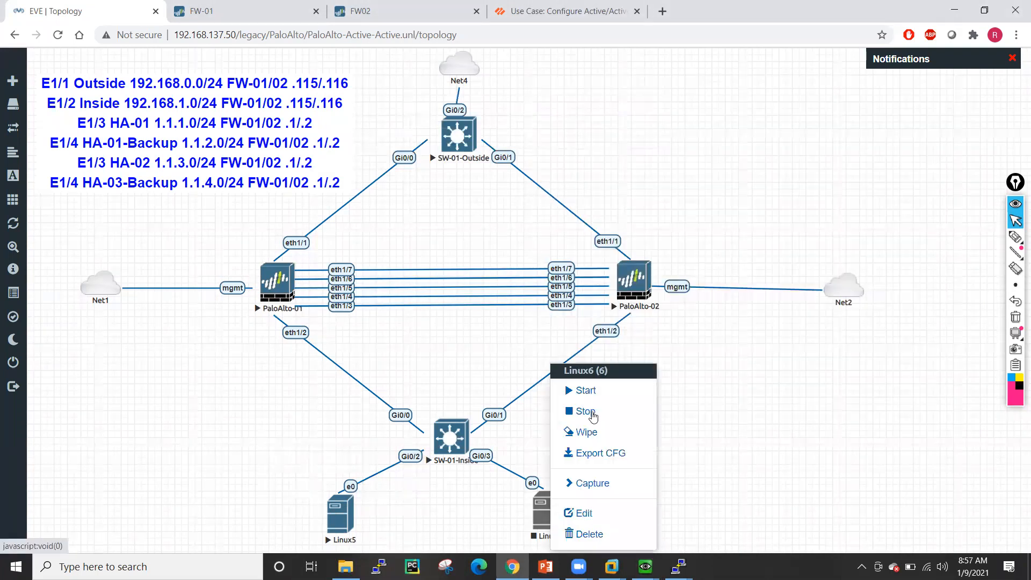
left_click(591, 390)
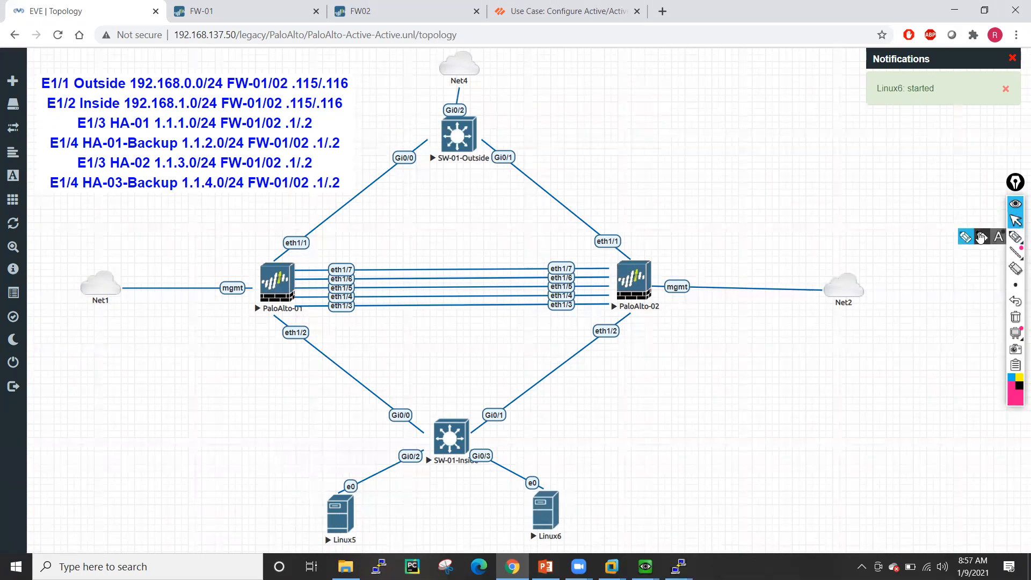
- With the pen, handwrite 192.168.1.100/24 beside Linux5 and 192.168.1.250/24 beside Linux6
left_click(1015, 237)
mouse_move(338, 479)
left_mouse_down()
mouse_move(349, 540)
mouse_move(373, 481)
mouse_move(309, 479)
left_mouse_up()
mouse_move(181, 515)
left_mouse_down()
mouse_move(177, 530)
mouse_move(213, 520)
mouse_move(321, 438)
left_mouse_up()
left_click(219, 506)
left_click(262, 477)
left_click(280, 471)
mouse_move(571, 483)
left_mouse_down()
mouse_move(579, 504)
mouse_move(618, 486)
mouse_move(649, 447)
mouse_move(717, 420)
left_mouse_up()
left_click(622, 482)
left_click(674, 434)
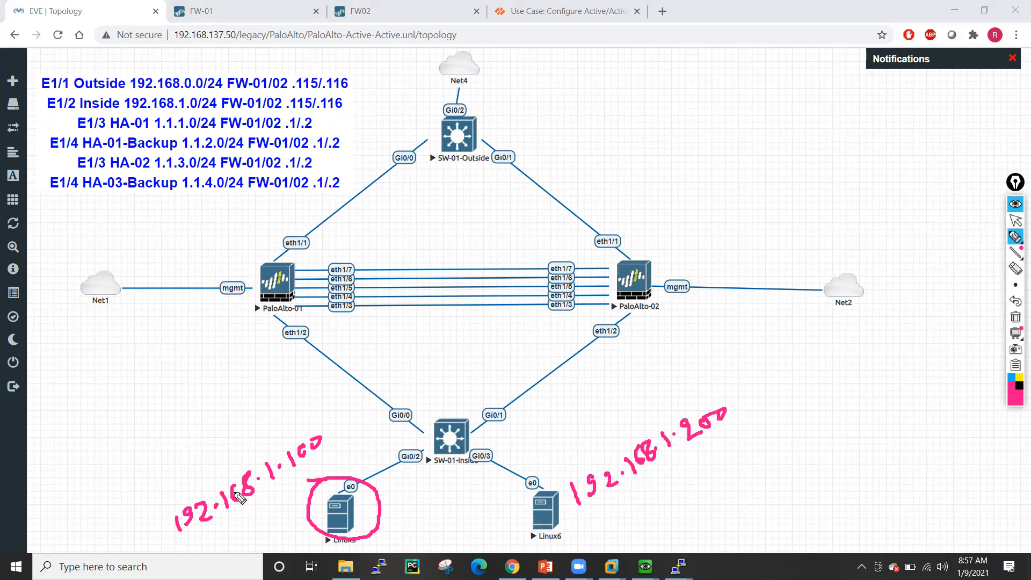
left_click(336, 425)
mouse_move(331, 424)
left_mouse_down()
mouse_move(327, 451)
mouse_move(344, 435)
left_mouse_up()
left_click_drag(350, 423, 359, 429)
mouse_move(735, 391)
left_mouse_down()
mouse_move(743, 416)
mouse_move(761, 397)
left_mouse_up()
left_click_drag(775, 377, 794, 383)
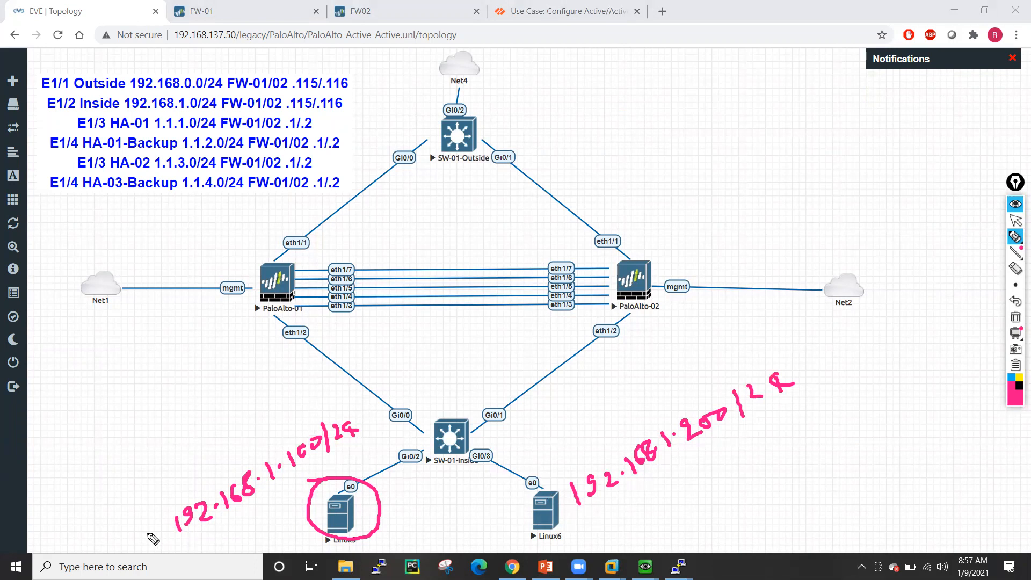
left_click_drag(348, 508, 371, 503)
- Write and bracket PaloAlto-01's inside address 192.168.1.117, with an arrow to the firewall
left_click_drag(272, 319, 277, 318)
mouse_move(59, 444)
left_mouse_down()
mouse_move(64, 465)
mouse_move(108, 460)
left_mouse_up()
left_click(108, 439)
mouse_move(125, 424)
left_mouse_down()
mouse_move(122, 448)
mouse_move(140, 424)
mouse_move(207, 398)
left_mouse_up()
left_click(157, 418)
left_click(180, 412)
left_click_drag(209, 385, 214, 398)
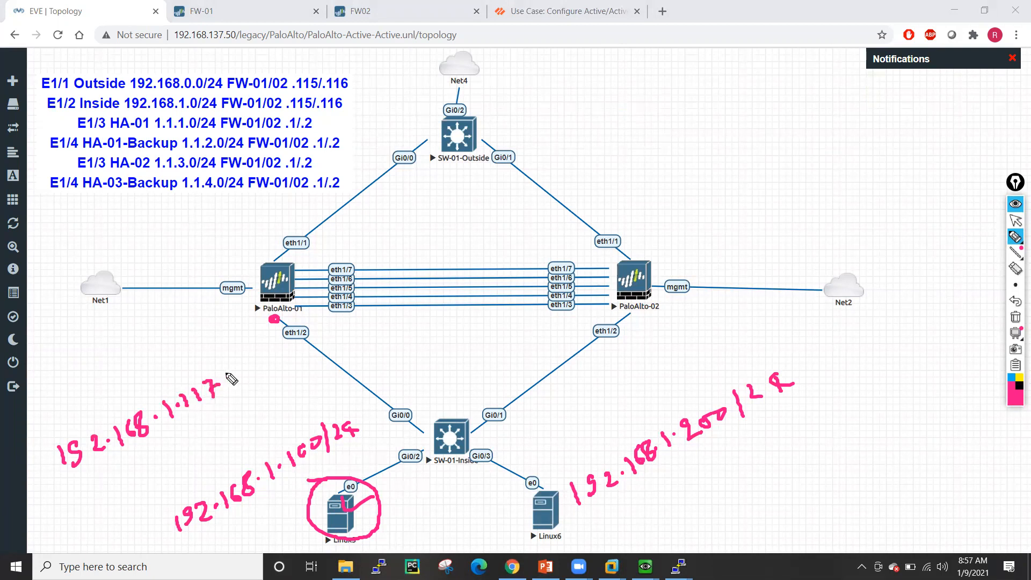
left_click_drag(49, 438, 110, 489)
mouse_move(217, 369)
left_mouse_down()
mouse_move(237, 411)
mouse_move(271, 322)
left_mouse_up()
left_click(267, 400)
left_click_drag(263, 338, 277, 336)
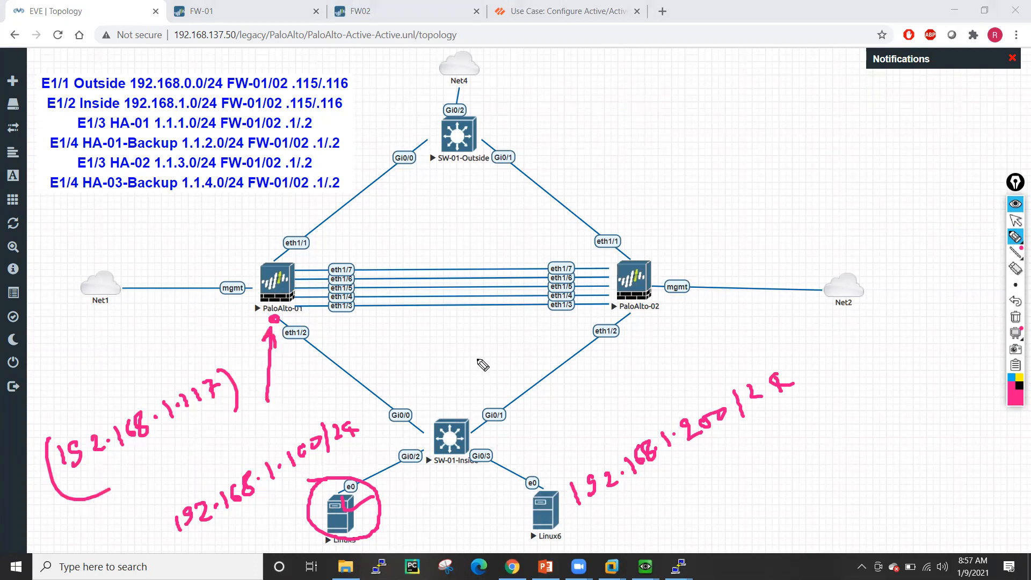
- Write PaloAlto-02's inside address 192.168.1.118 and arrow Linux6's address to it
mouse_move(664, 322)
left_mouse_down()
mouse_move(667, 342)
mouse_move(721, 327)
left_mouse_up()
left_click(712, 327)
mouse_move(730, 304)
left_mouse_down()
mouse_move(728, 321)
mouse_move(763, 321)
mouse_move(780, 307)
left_mouse_up()
left_click(749, 317)
left_click(771, 314)
mouse_move(790, 285)
left_mouse_down()
mouse_move(789, 305)
mouse_move(802, 296)
left_mouse_up()
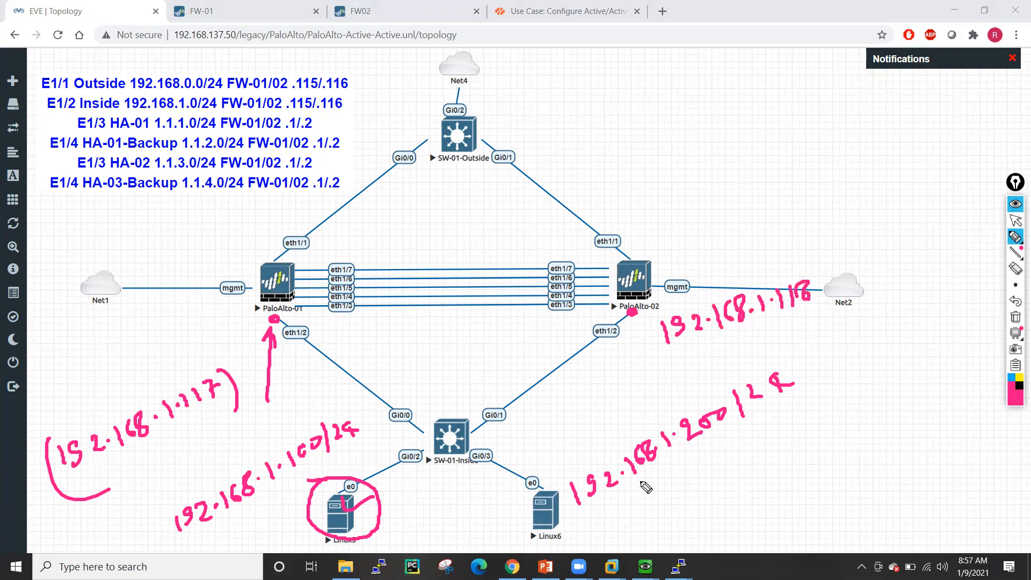
mouse_move(656, 419)
left_mouse_down()
mouse_move(668, 346)
mouse_move(672, 354)
left_mouse_up()
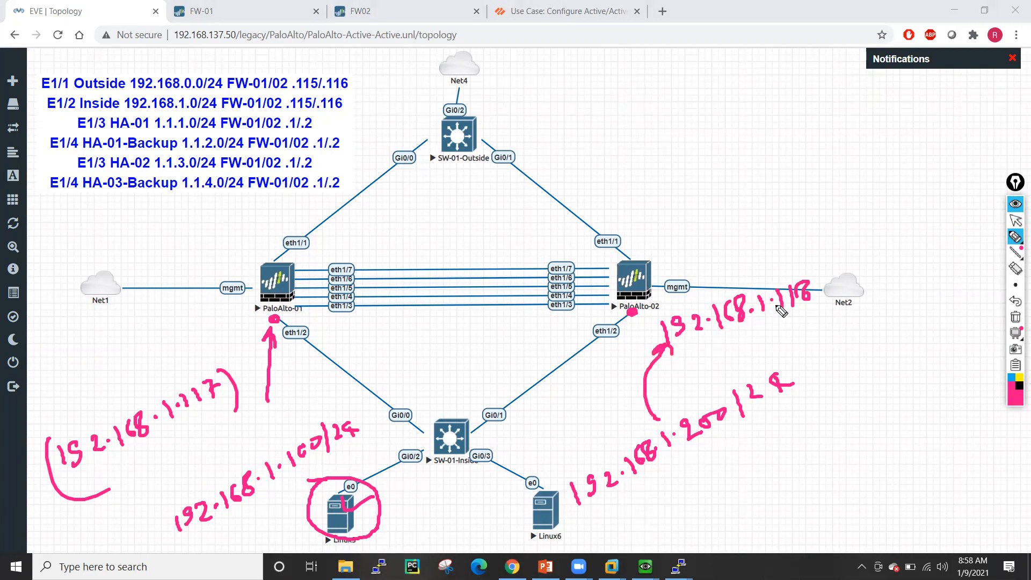
- Mark both firewalls' outside interfaces and write 192.168.0.117 beside PaloAlto-01's eth1/1
left_click(275, 260)
left_click(628, 257)
mouse_move(318, 237)
left_mouse_down()
mouse_move(322, 255)
mouse_move(367, 244)
mouse_move(404, 213)
mouse_move(434, 217)
left_mouse_up()
left_click(350, 240)
left_click(390, 227)
left_click(426, 203)
left_click_drag(438, 204, 443, 217)
- Write the outside address 192.168.0.118 above PaloAlto-02
mouse_move(632, 211)
left_mouse_down()
mouse_move(639, 225)
mouse_move(646, 221)
left_mouse_up()
left_click_drag(661, 208, 688, 211)
left_click(674, 212)
mouse_move(707, 190)
left_mouse_down()
mouse_move(703, 205)
mouse_move(724, 196)
left_mouse_up()
mouse_move(738, 184)
left_mouse_down()
mouse_move(794, 180)
mouse_move(785, 188)
left_mouse_up()
left_click(748, 189)
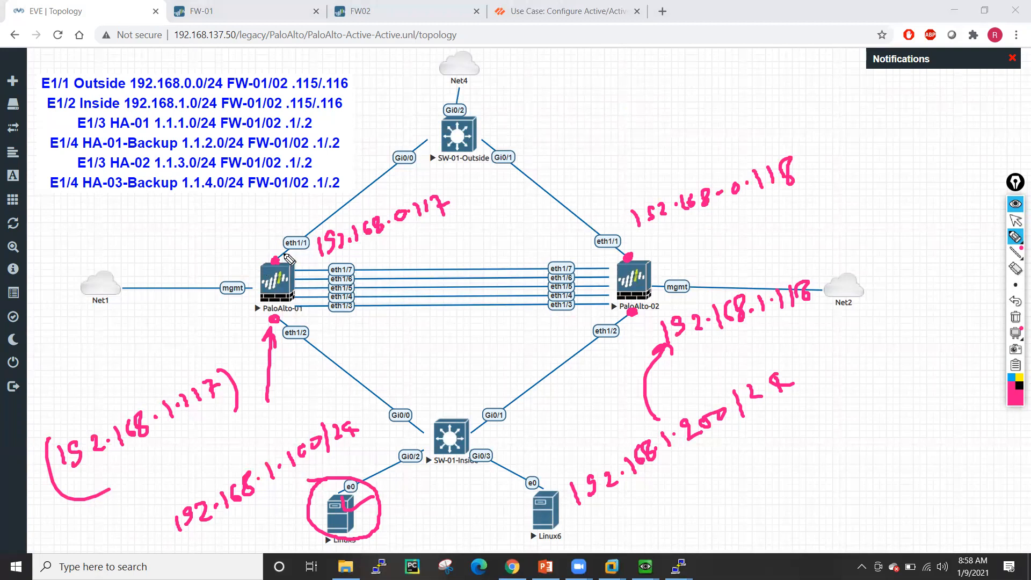
- Add a circled PPT note and check marks, then erase all drawings from the diagram
mouse_move(226, 227)
left_mouse_down()
mouse_move(225, 249)
mouse_move(231, 239)
left_mouse_up()
mouse_move(238, 228)
left_mouse_down()
mouse_move(236, 248)
mouse_move(264, 216)
left_mouse_up()
mouse_move(257, 218)
left_mouse_down()
mouse_move(265, 244)
mouse_move(252, 206)
left_mouse_up()
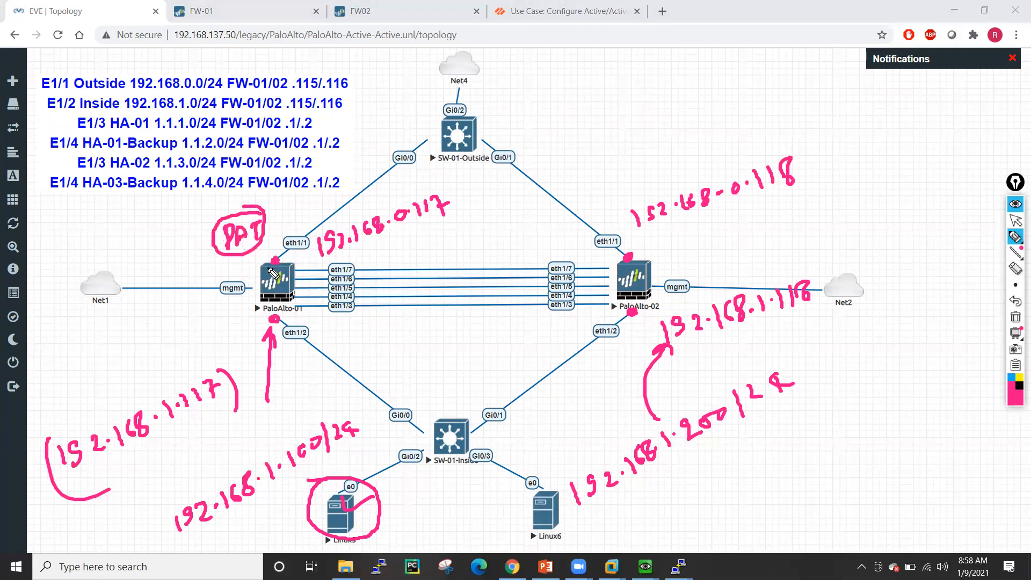
left_click_drag(257, 275, 276, 278)
left_click_drag(424, 223, 446, 234)
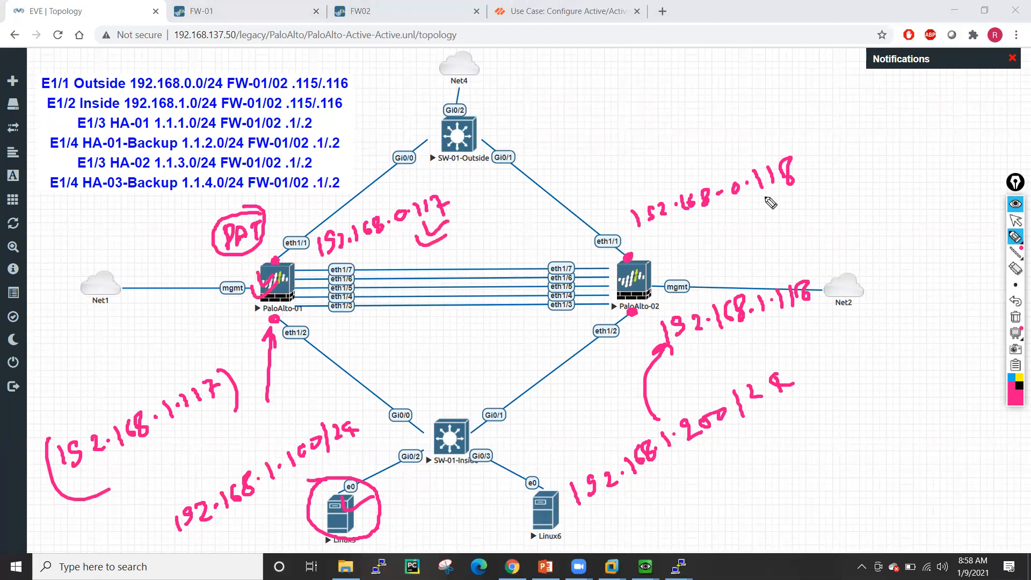
mouse_move(787, 186)
left_mouse_down()
mouse_move(786, 214)
mouse_move(809, 200)
left_mouse_up()
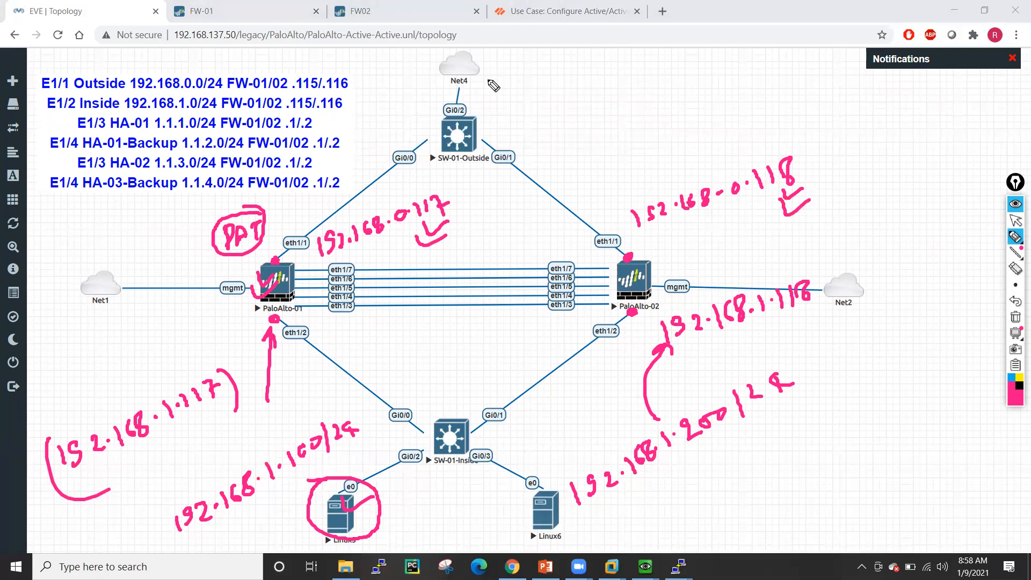
left_click(1015, 316)
left_click(1016, 220)
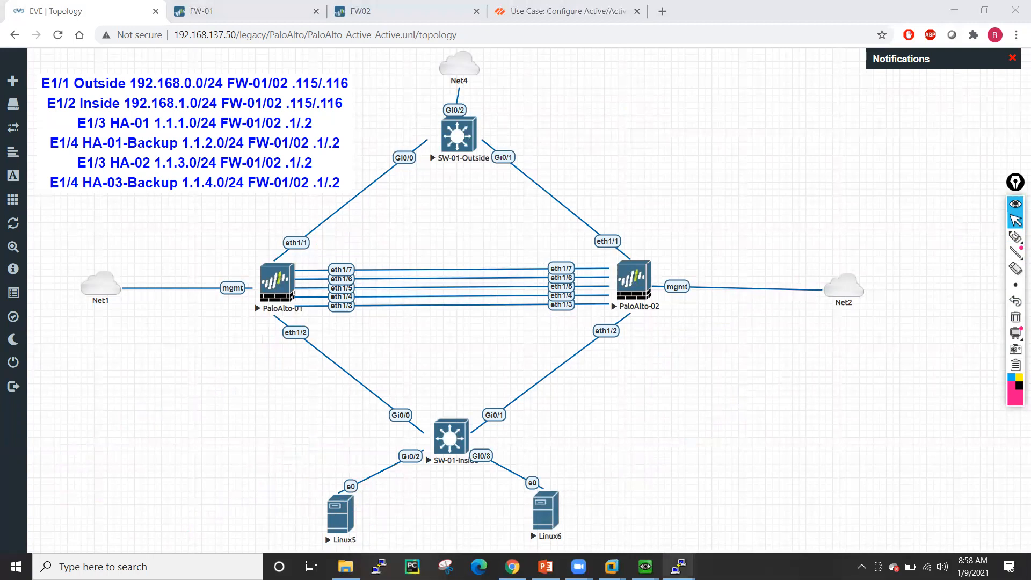
- Bring up the SW-01-Outside console and enter privileged mode with enable
mouse_move(678, 566)
left_click(600, 505)
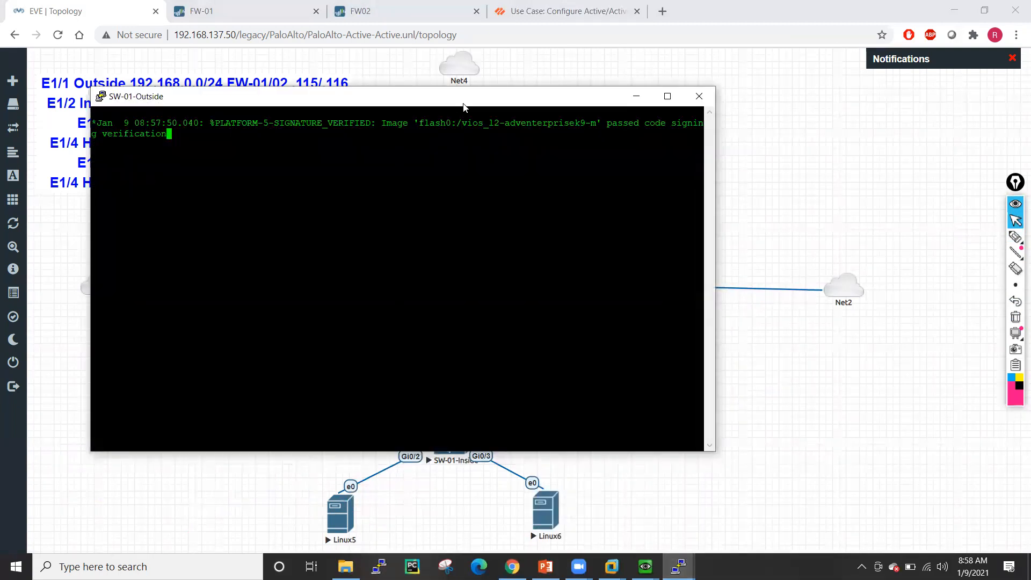
left_click_drag(444, 102, 884, 135)
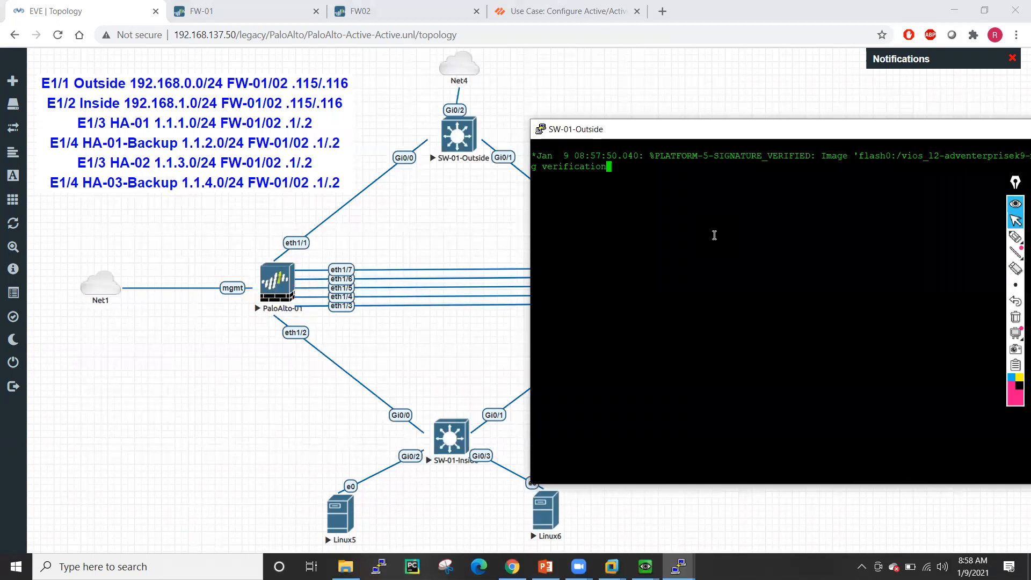
key("Return")
key("Return")
key("Return")
key("Return")
key("Return")
key("Return")
key("Return")
key("Return")
key("Return")
key("Return")
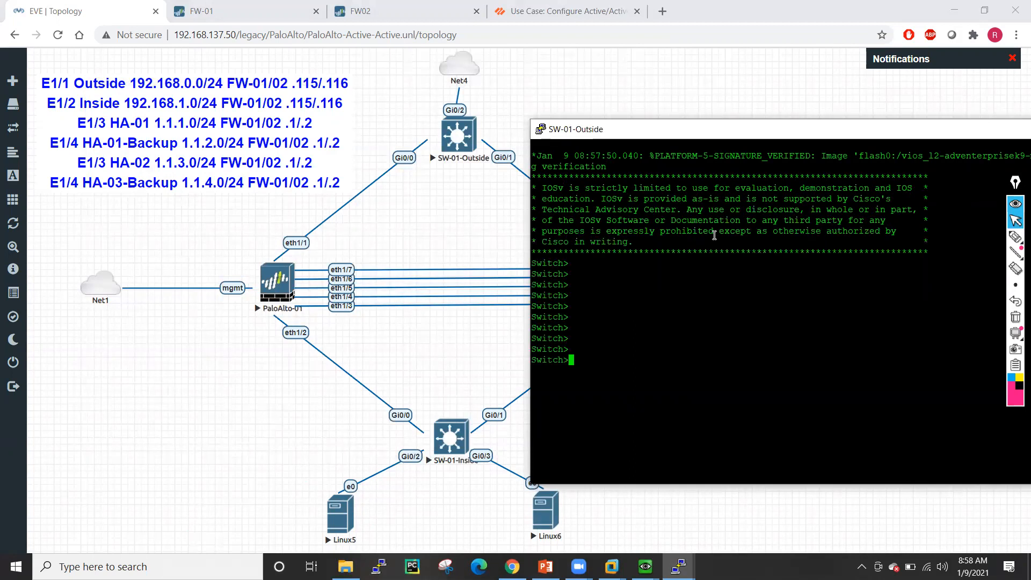
type("en")
key("Tab")
type("4")
key("BackSpace")
key("BackSpace")
key("Return")
key("Return")
key("Return")
key("Return")
key("Return")
- Rename the switch to Outside-SW01 from global configuration mode
type("conf t")
key("Return")
key("Return")
key("Return")
type("ho")
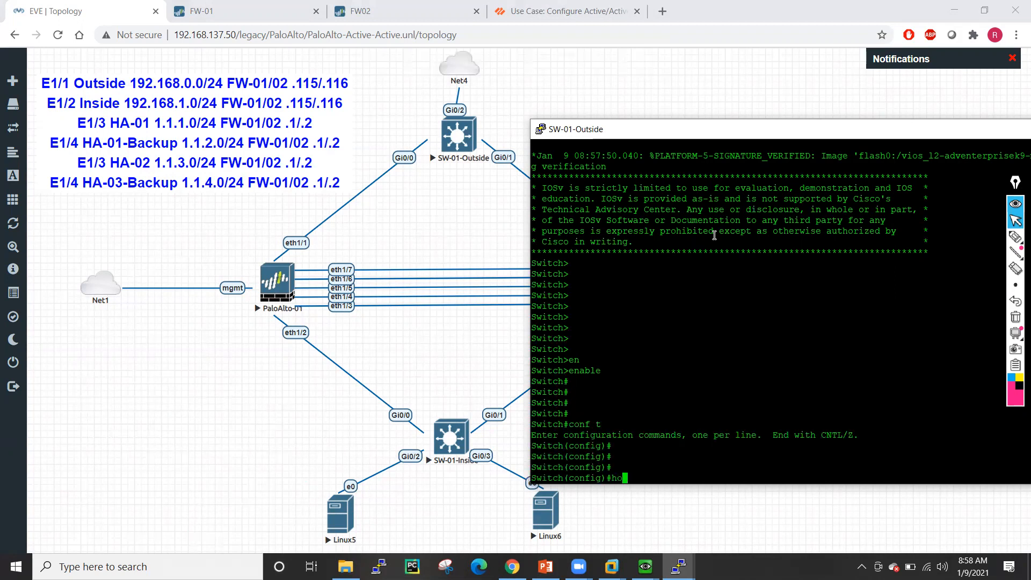
key("Tab")
type("Ou")
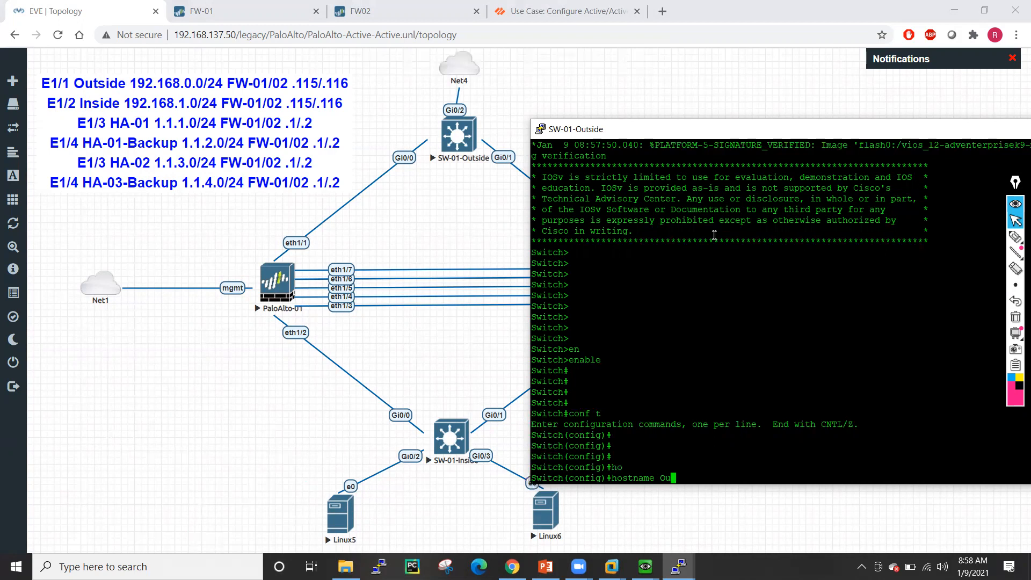
type("tside-SW01")
key("Return")
key("Return")
key("Return")
key("Return")
key("Return")
key("Return")
key("Return")
key("Return")
key("Return")
key("Return")
key("Return")
key("Return")
key("Return")
key("Return")
key("Return")
key("Return")
key("Return")
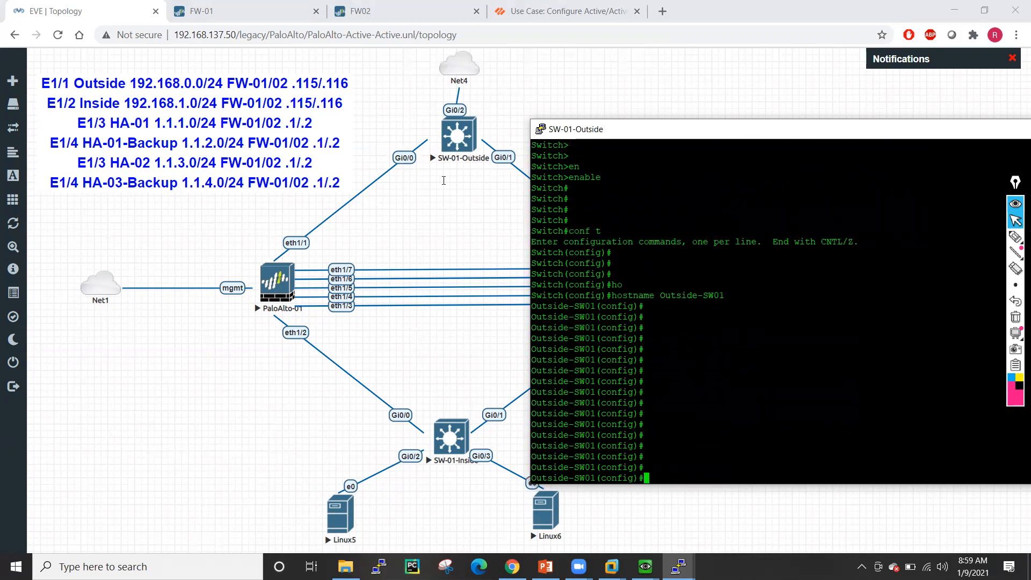
- Put interfaces g0/0 through g0/2 into access mode on VLAN 10
type("int ra")
key("Tab")
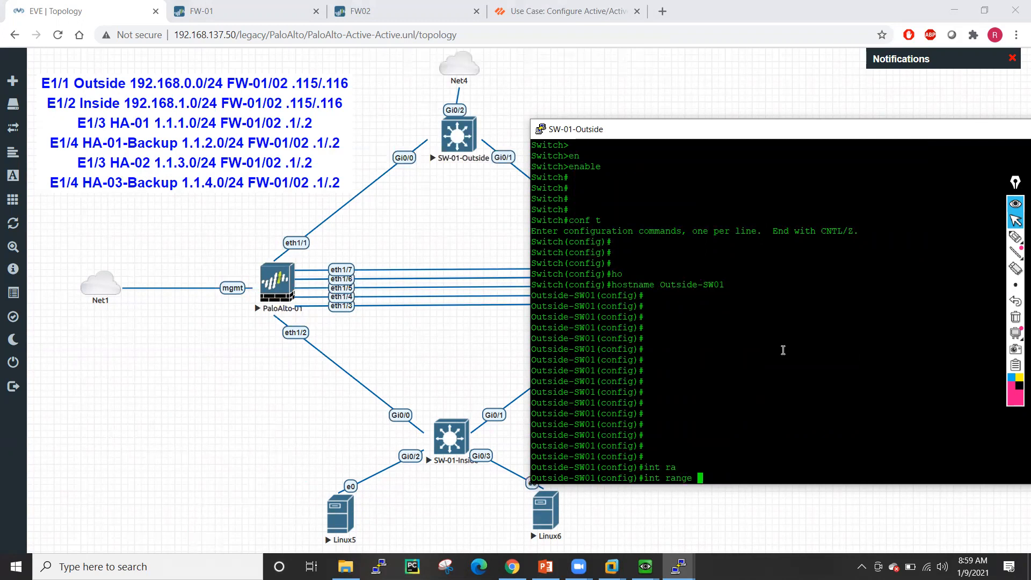
type("g0/0 -2")
key("Return")
type("s")
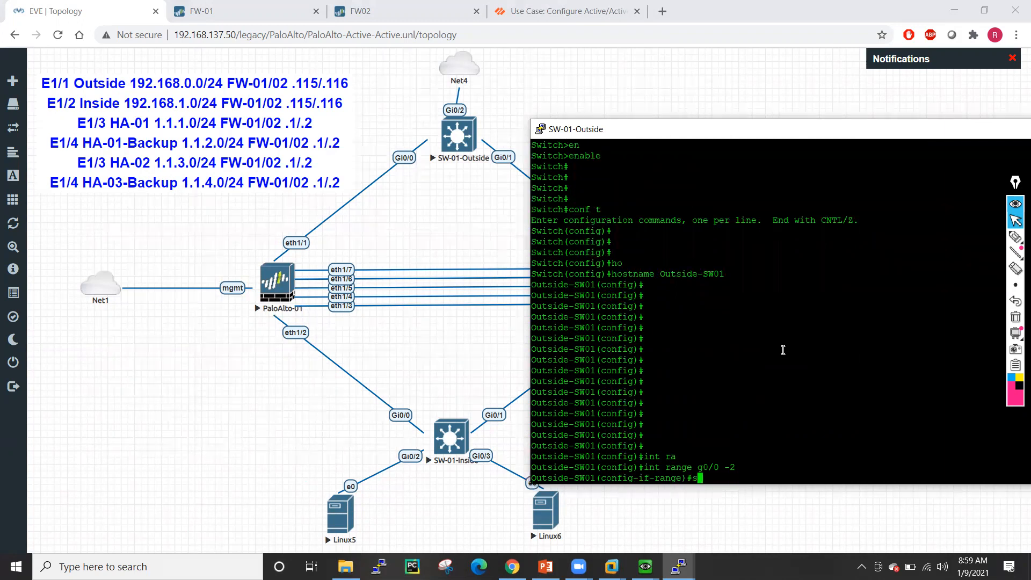
type("w mod acce")
key("Tab")
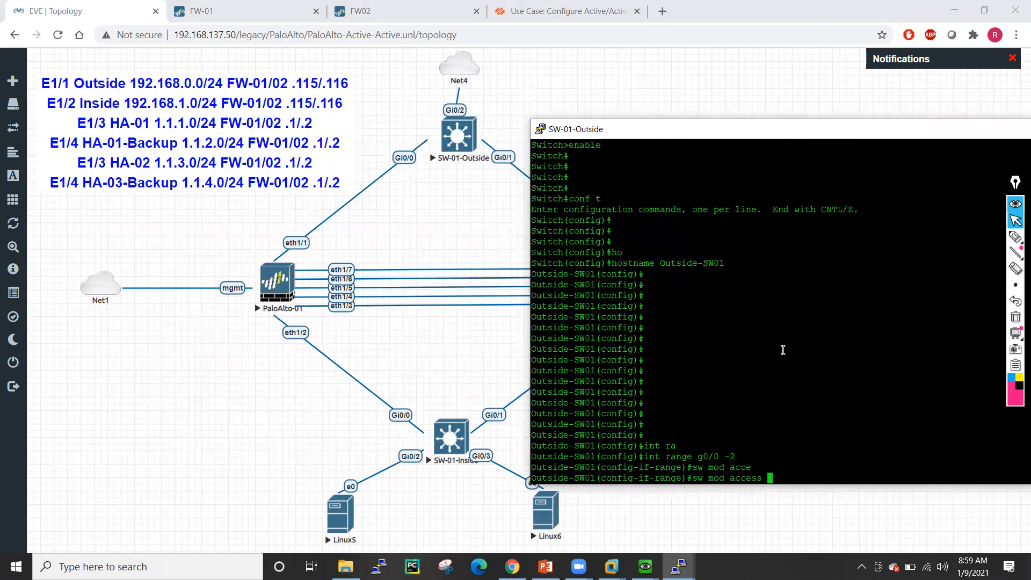
key("Return")
type("sw avcc")
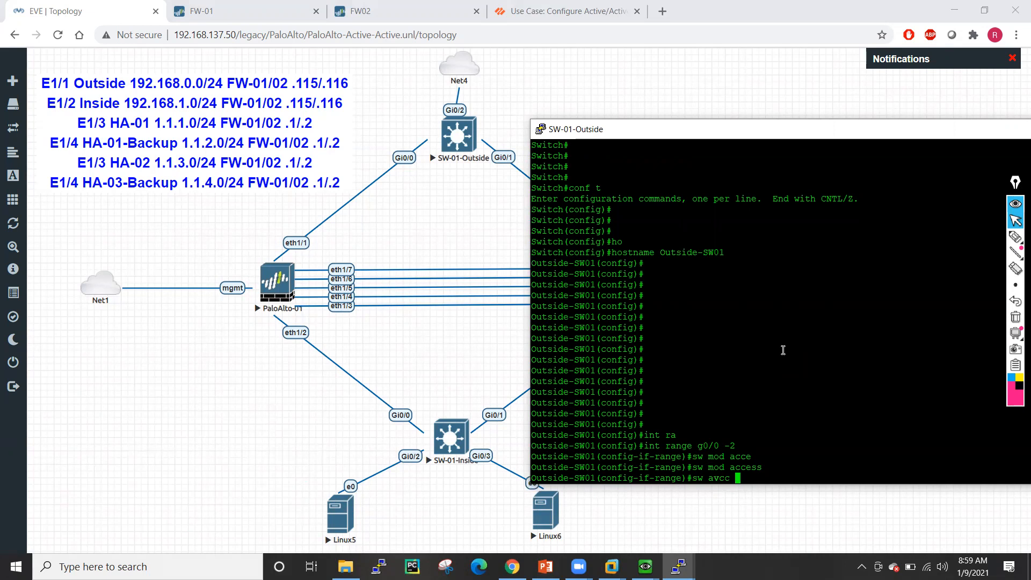
key("BackSpace")
key("BackSpace")
key("BackSpace")
key("BackSpace")
type("cc vl 10")
key("Return")
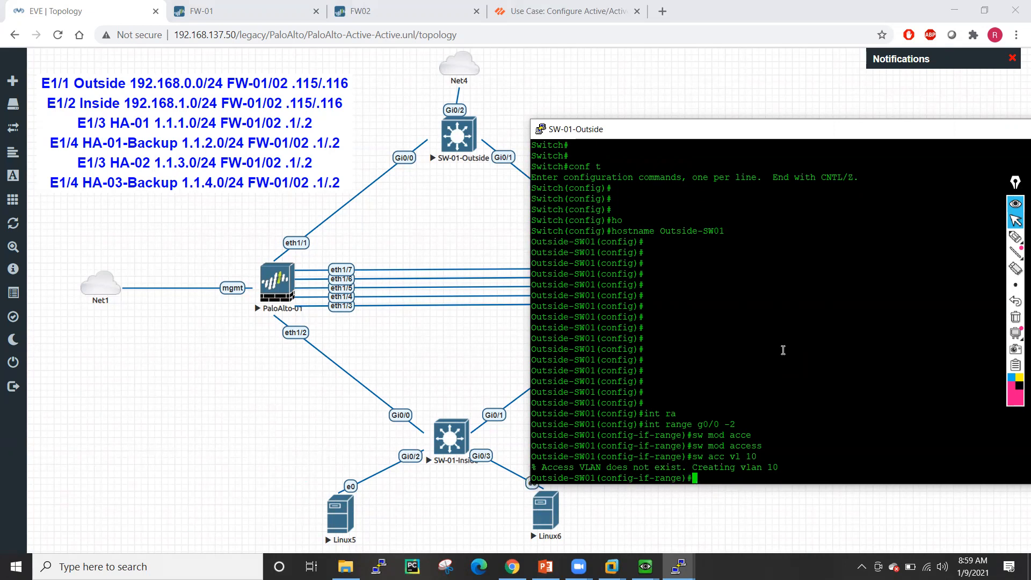
- Make the g0/0-2 ports host ports with switchport host
key("Return")
key("Return")
type("sw ho")
key("Tab")
key("Return")
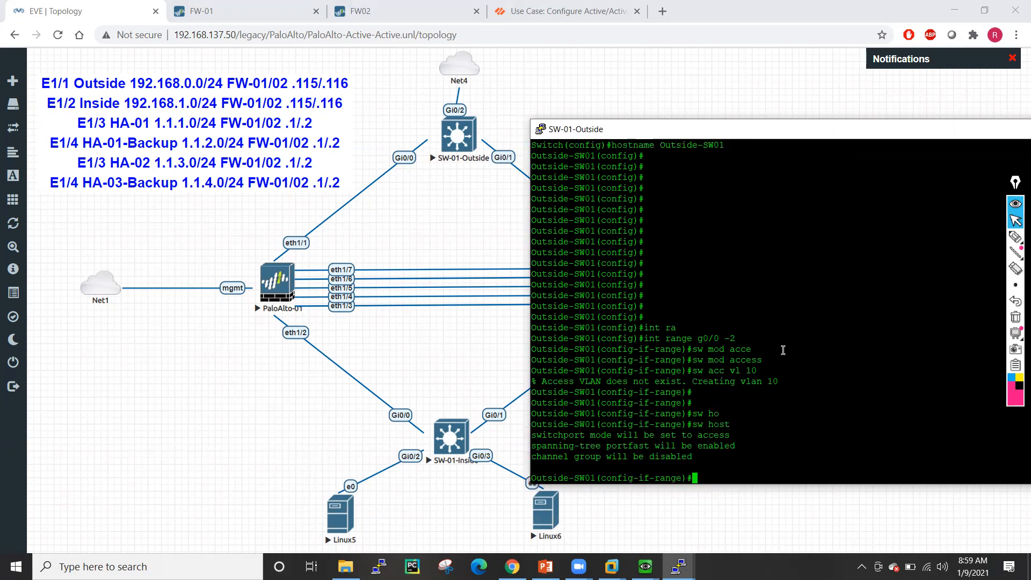
- Exit the interface range and enter the VLAN 10 interface configuration
type("exit")
key("Return")
key("Return")
key("Return")
key("Return")
key("Return")
key("Return")
key("Return")
key("Return")
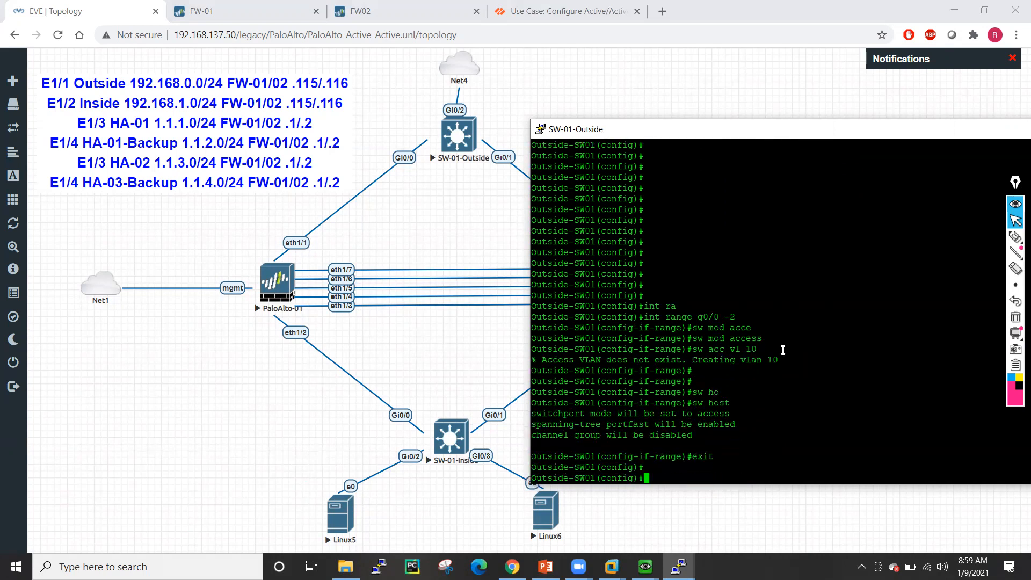
key("Return")
key("Return")
key("Return")
key("Return")
key("Return")
key("Return")
type("int vl")
key("Tab")
type("10")
key("Return")
- Assign IP address 192.168.0.99 255.255.255.0 to interface VLAN 10
type("ip add")
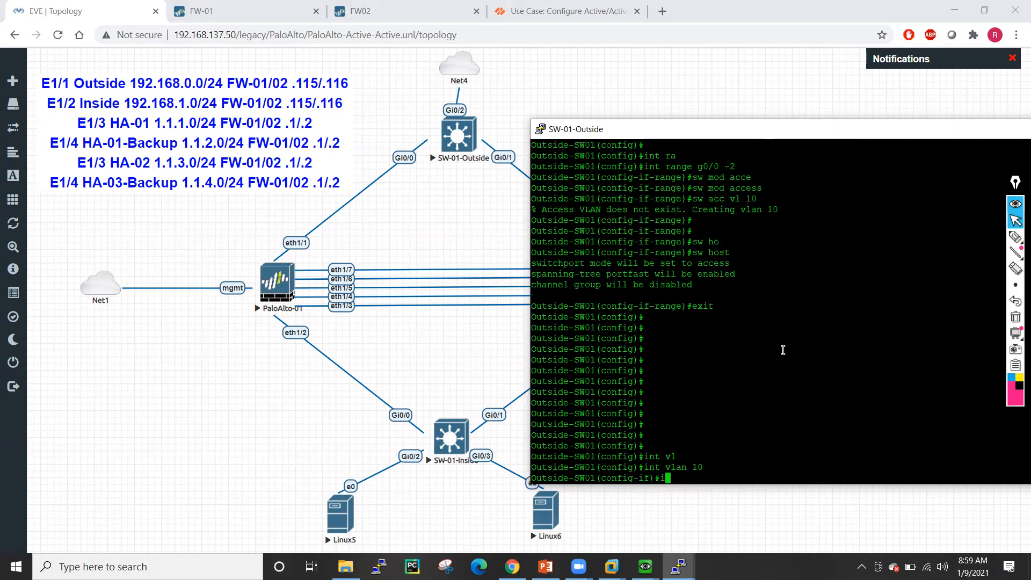
key("Tab")
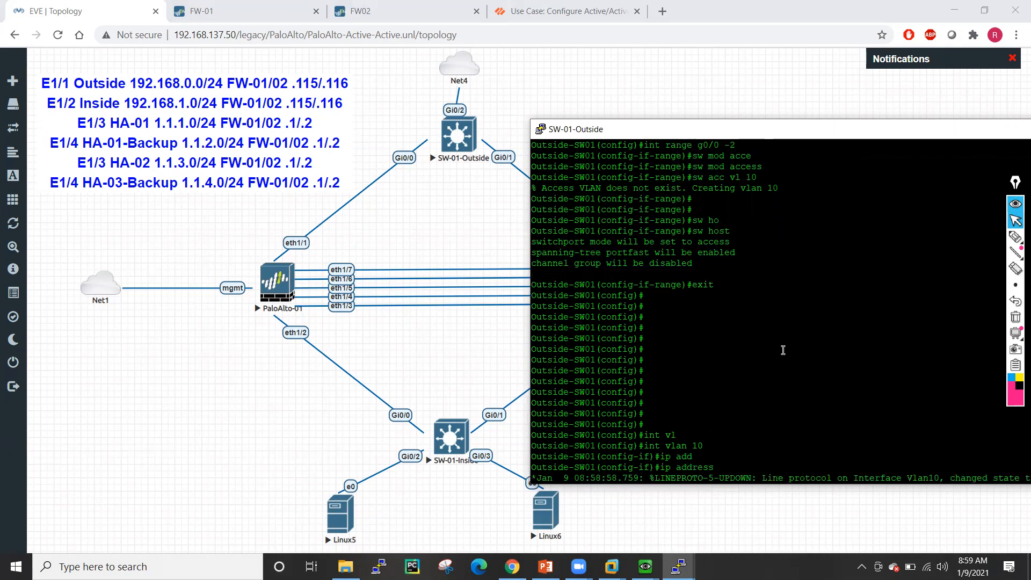
type("192.168")
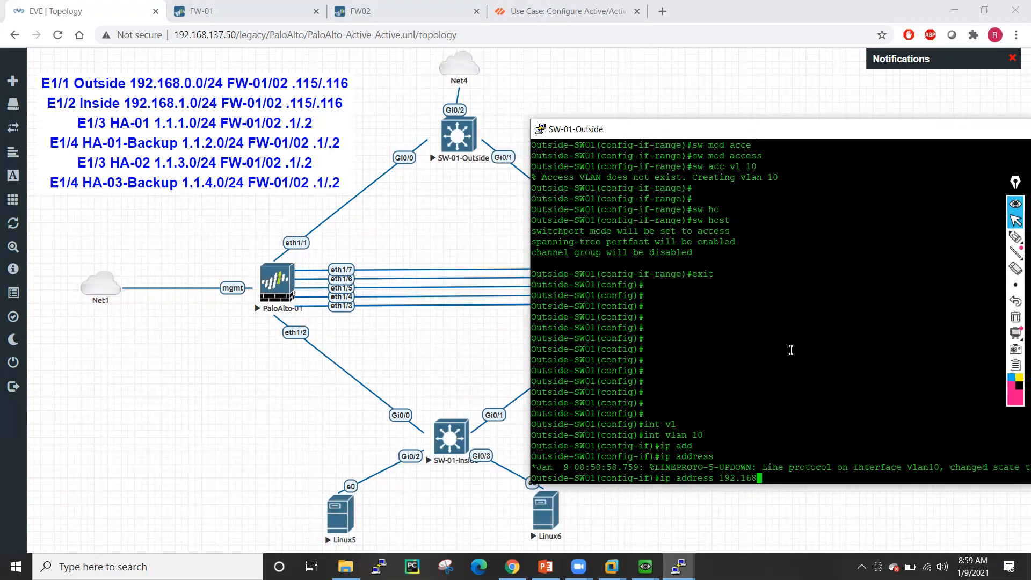
key("ctrl+a")
type("..")
key("Tab")
key("Tab")
key("Tab")
key("Tab")
key("Tab")
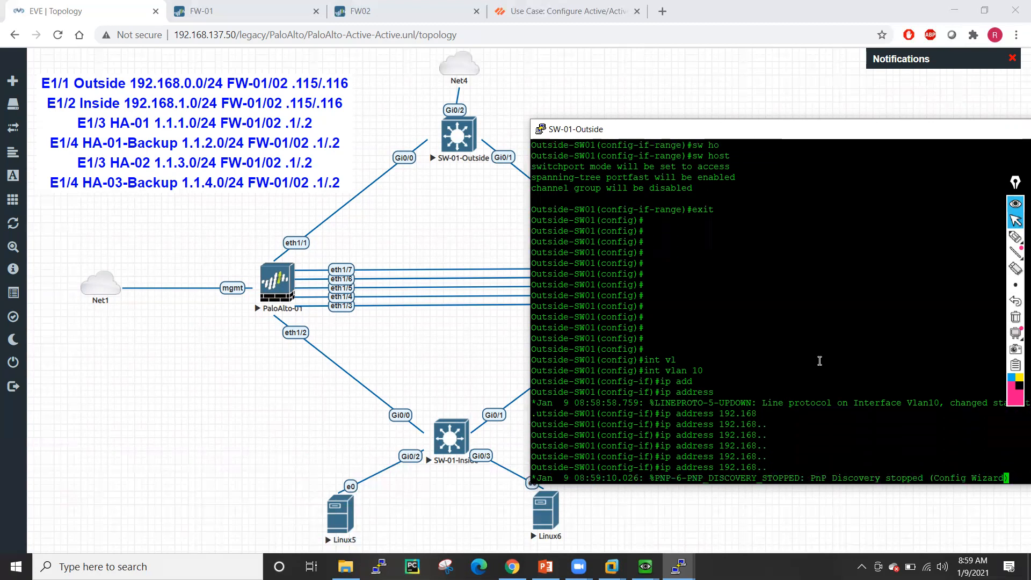
key("BackSpace")
key("Tab")
key("Tab")
key("Tab")
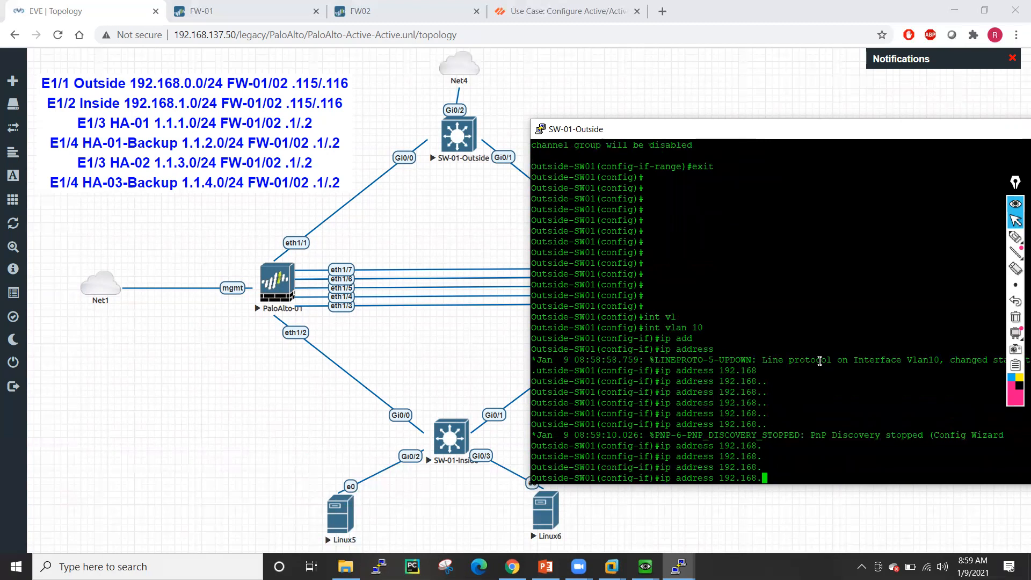
type("0.")
type("2")
key("BackSpace")
key("BackSpace")
type("99 255.255.255.0")
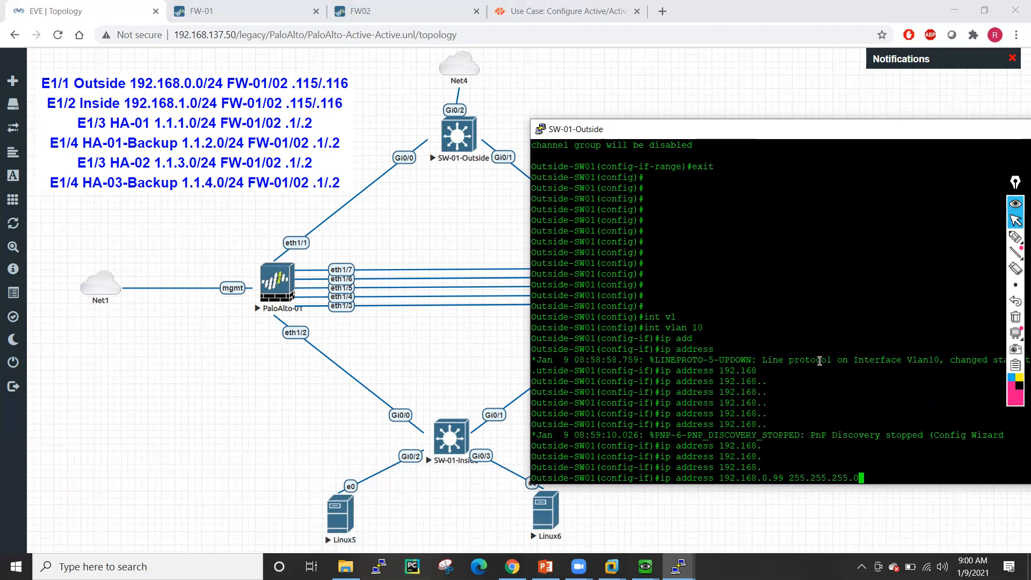
key("Return")
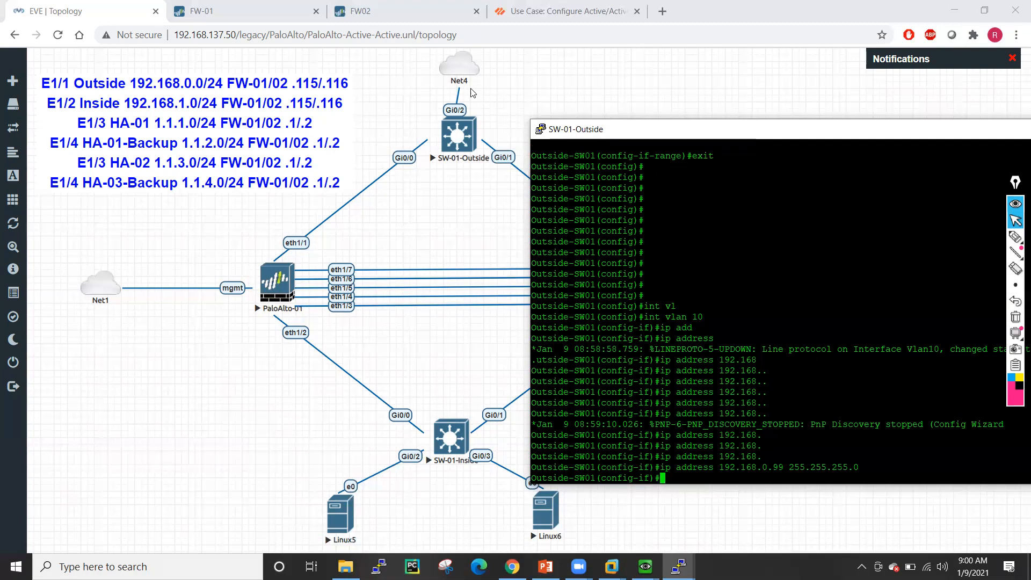
right_click(472, 61)
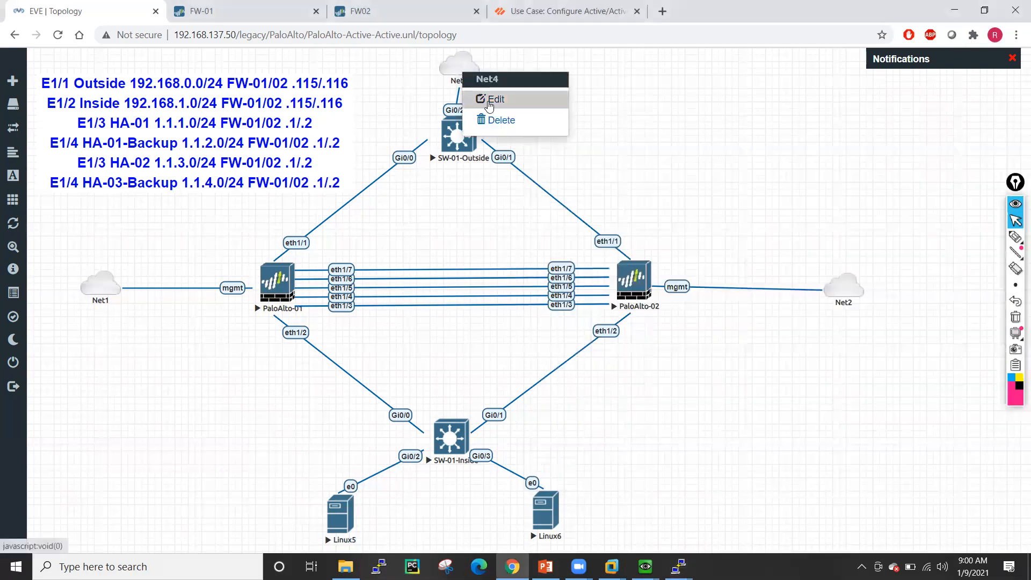
left_click(489, 100)
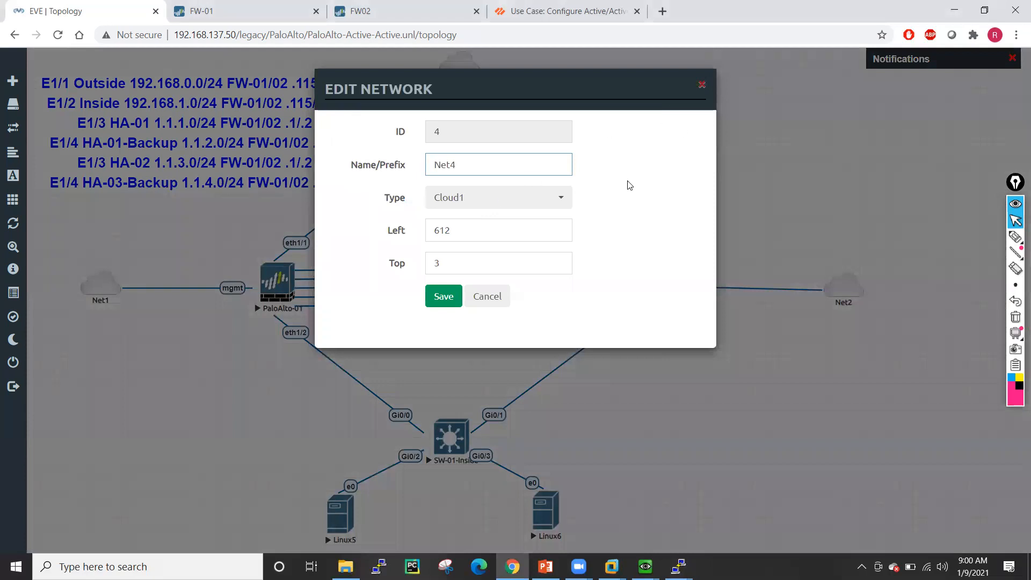
left_click(485, 300)
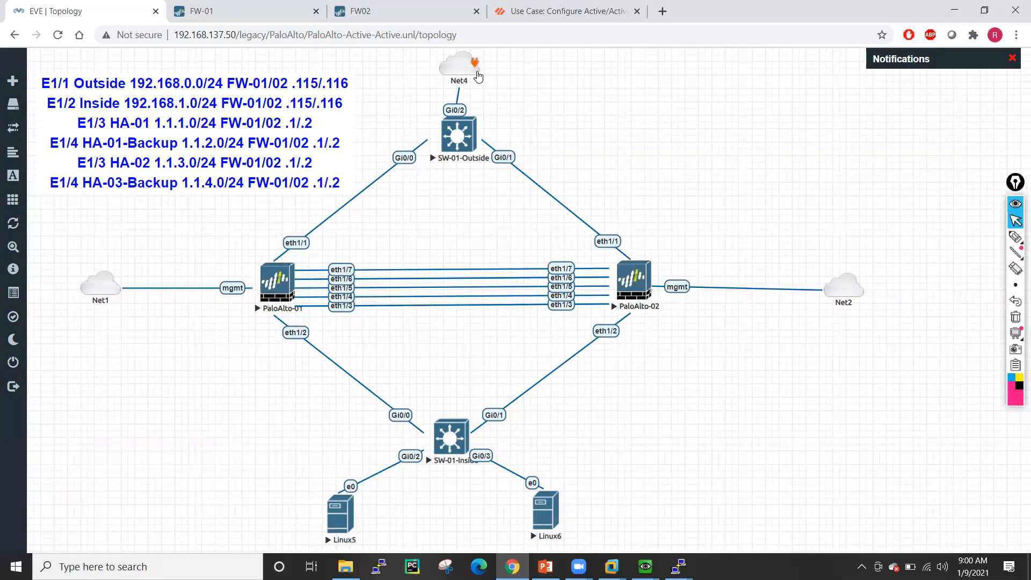
left_click(678, 566)
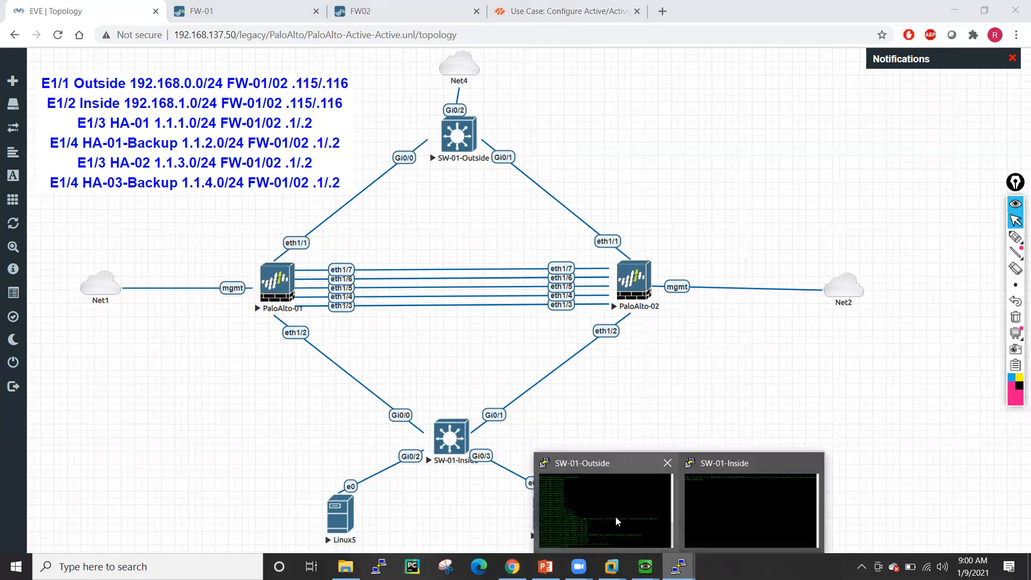
left_click(615, 517)
- Enable interface VLAN 10 with no shutdown and return to privileged mode
key("Return")
key("Return")
key("Return")
key("Return")
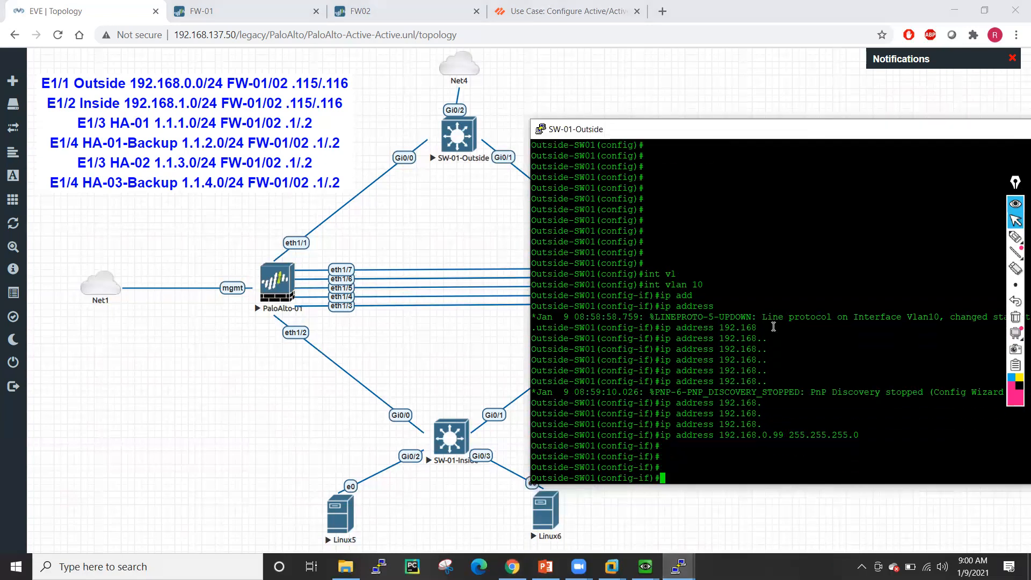
type("no shut")
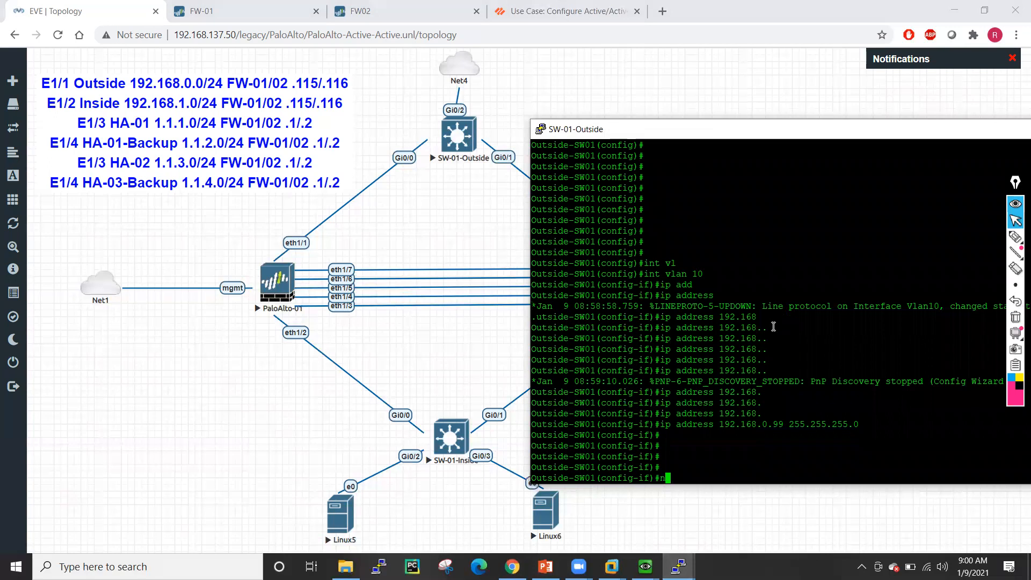
key("Tab")
key("Return")
type("end")
key("Return")
key("Return")
key("Return")
key("Return")
key("Return")
type("o")
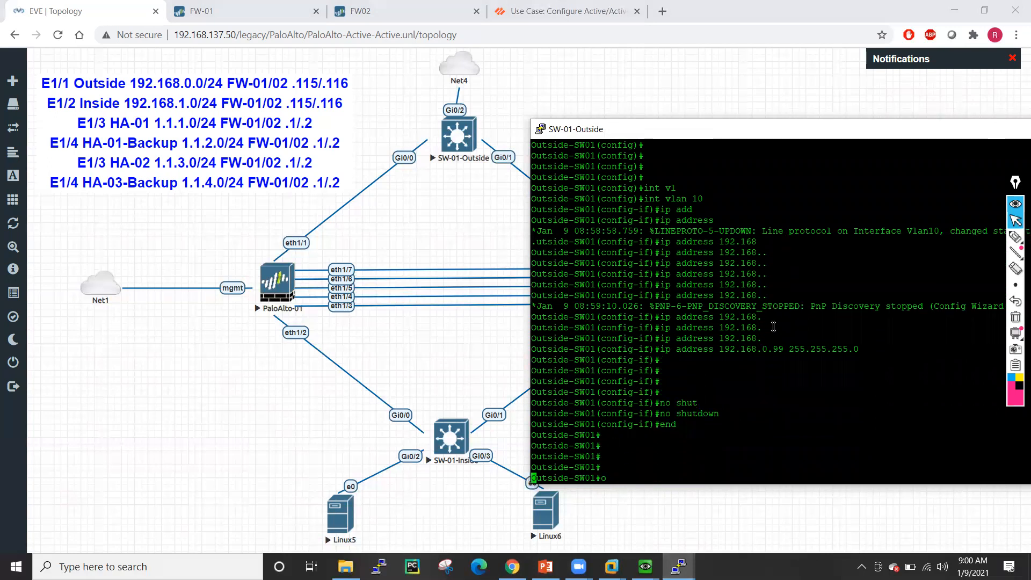
key("BackSpace")
key("Return")
key("Return")
key("Return")
key("Return")
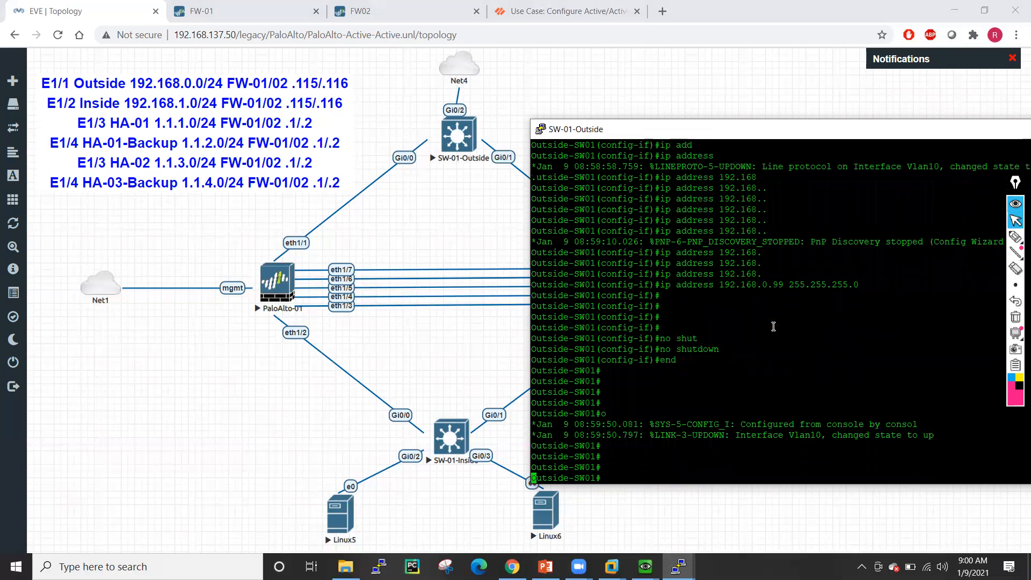
key("Return")
- Add the default route 0.0.0.0 0.0.0.0 via 192.168.0.1
type("conf t")
key("Return")
key("Return")
key("Return")
key("Return")
key("Return")
key("Return")
key("Return")
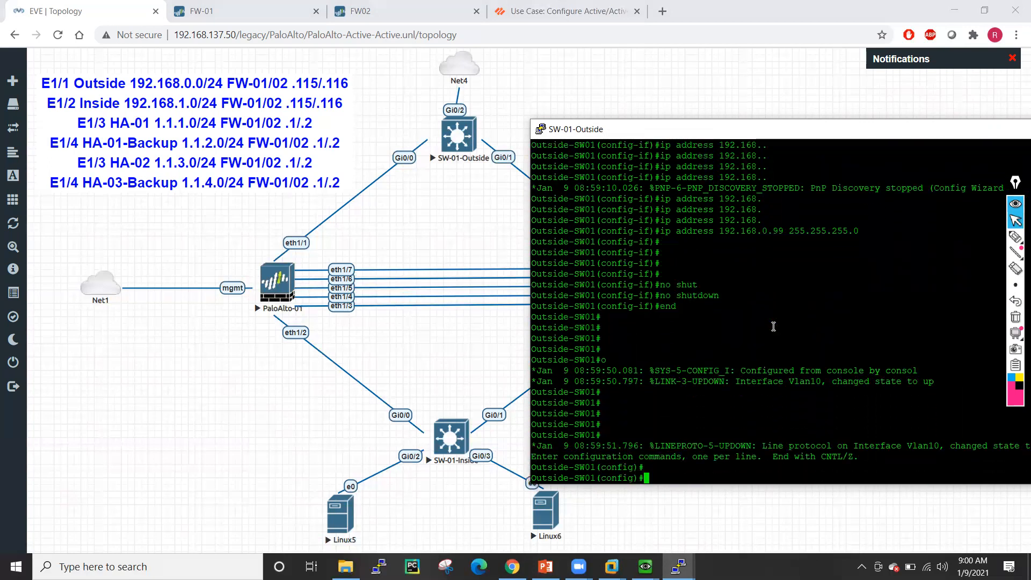
type("ip rou")
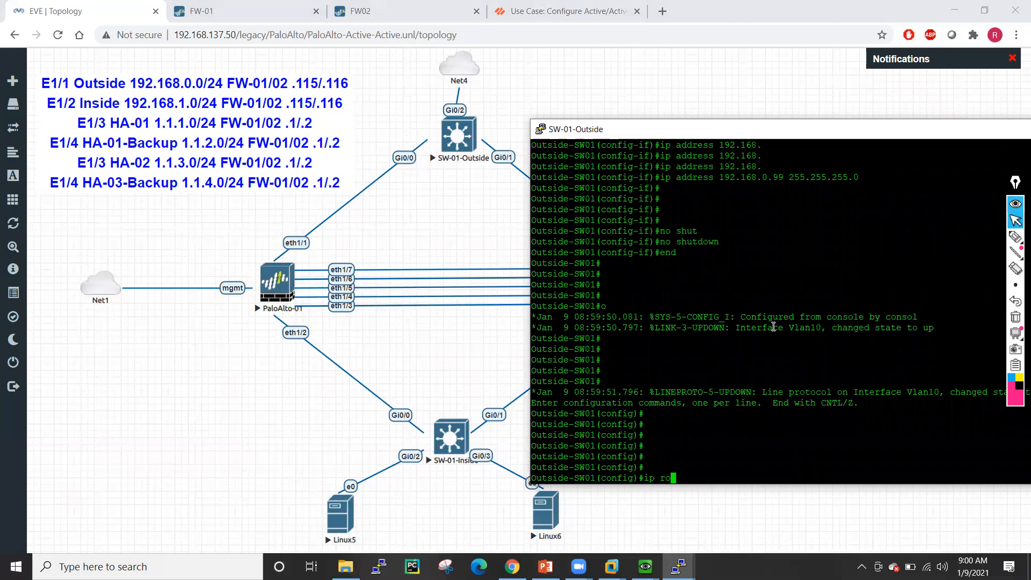
key("Tab")
type("te")
key("Tab")
type("0.0.0.0 0.0.0.0.")
key("BackSpace")
type("192.168.0.1")
key("Return")
- Ping 8.8.8.8 successfully and save the configuration with wr mem
type("end")
key("Return")
type("ping")
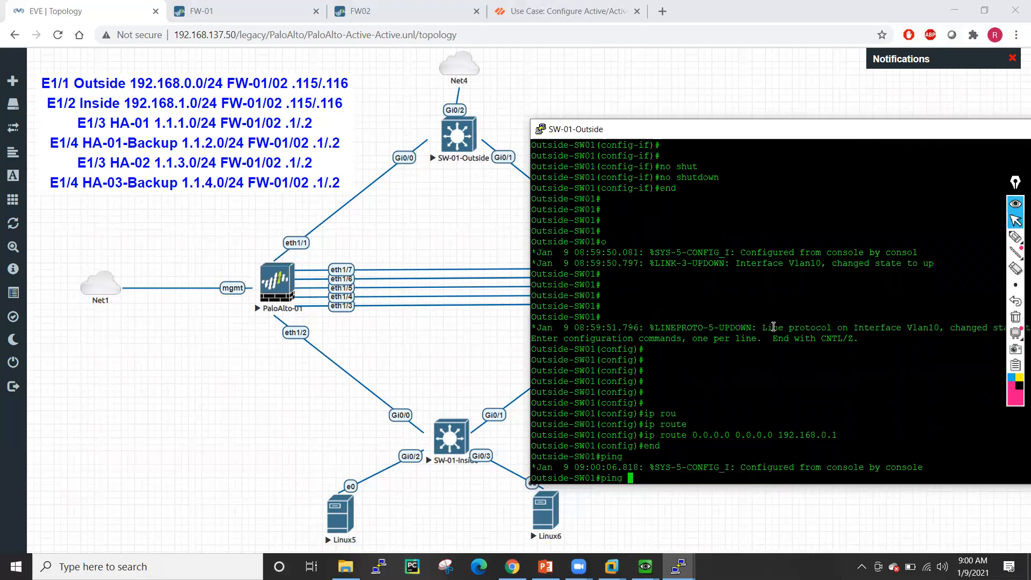
type(" 8.8.8.8")
key("Return")
key("Return")
key("Return")
key("Return")
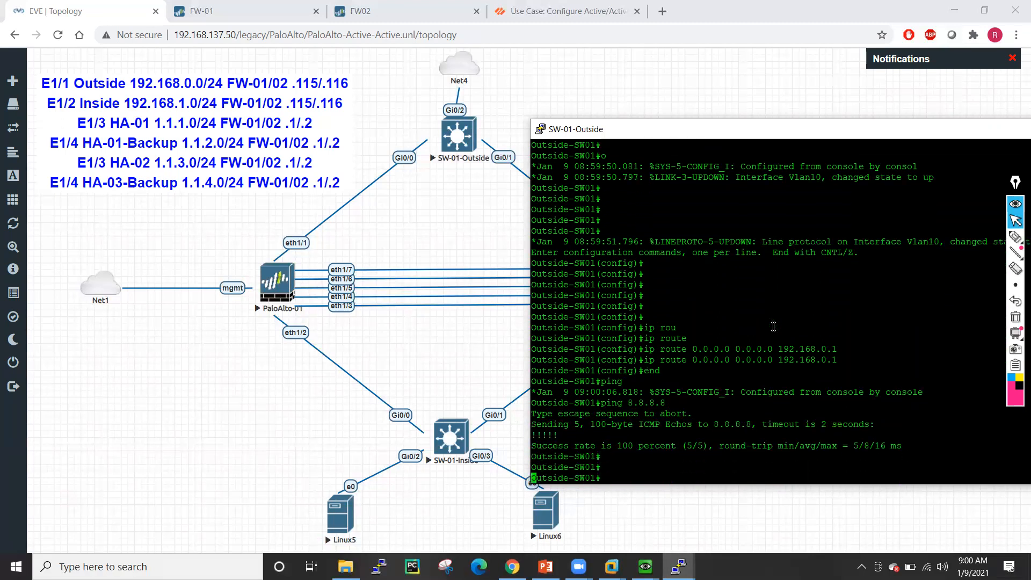
type("wr mem")
key("Return")
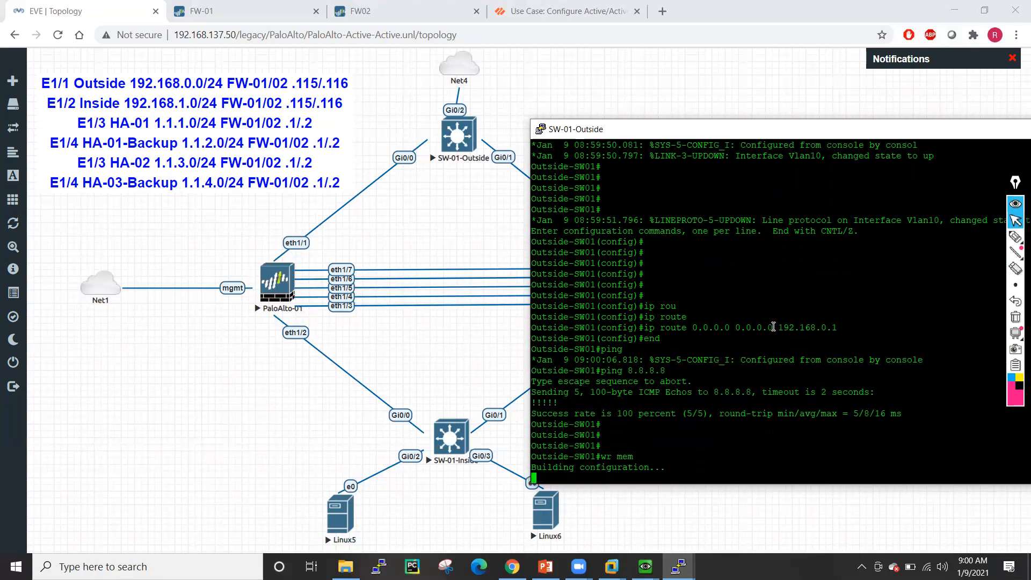
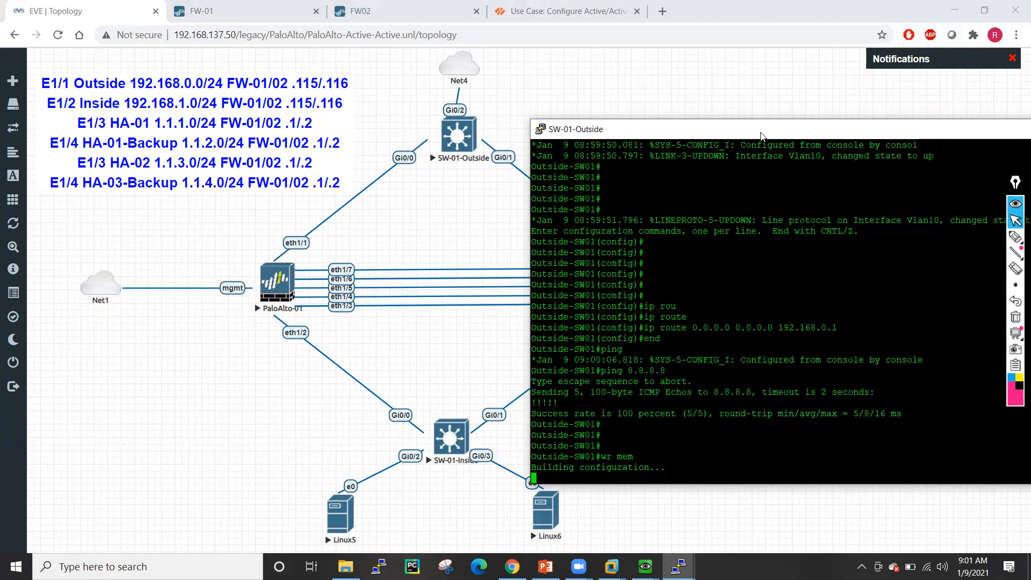
- Move the SW-01-Outside console aside and minimize it so the EVE-NG topology shows
left_click_drag(761, 132, 674, 124)
left_click(760, 115)
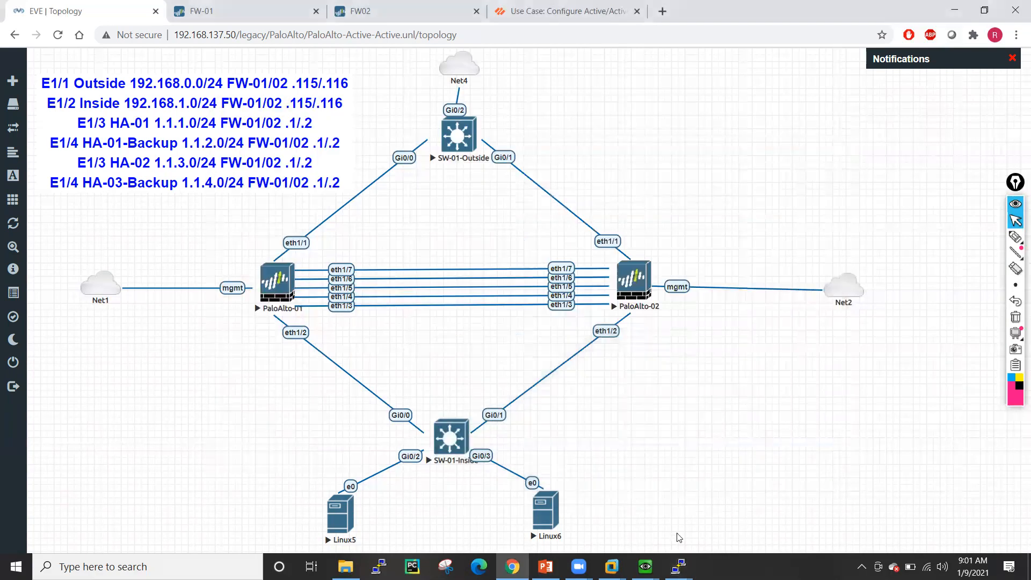
- On the SW-01-Inside console, enter global configuration and select interface range g0/0 - 3
mouse_move(679, 566)
left_click(713, 544)
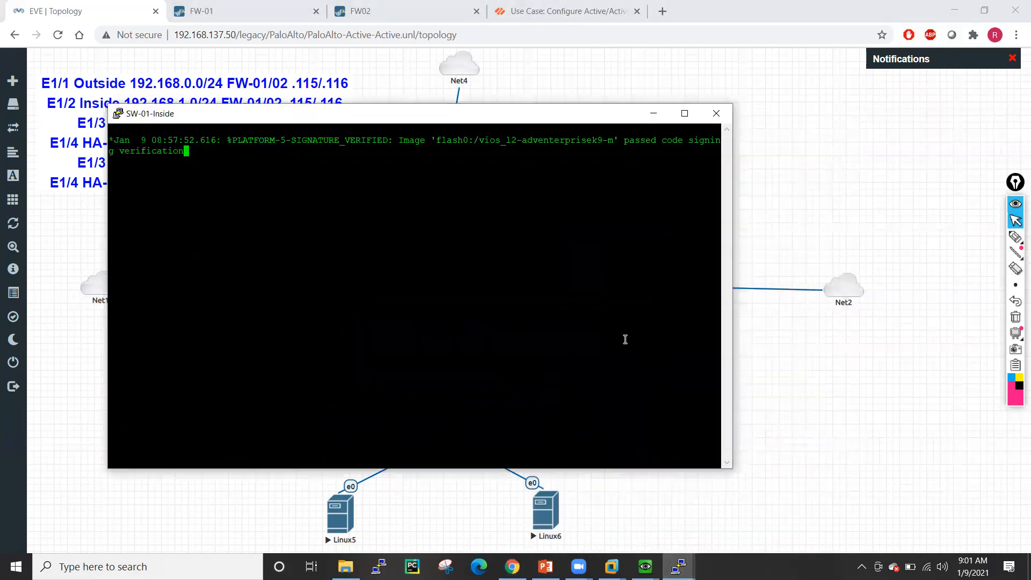
key("Return")
key("Return")
key("Return")
key("Return")
key("Return")
key("Return")
key("Return")
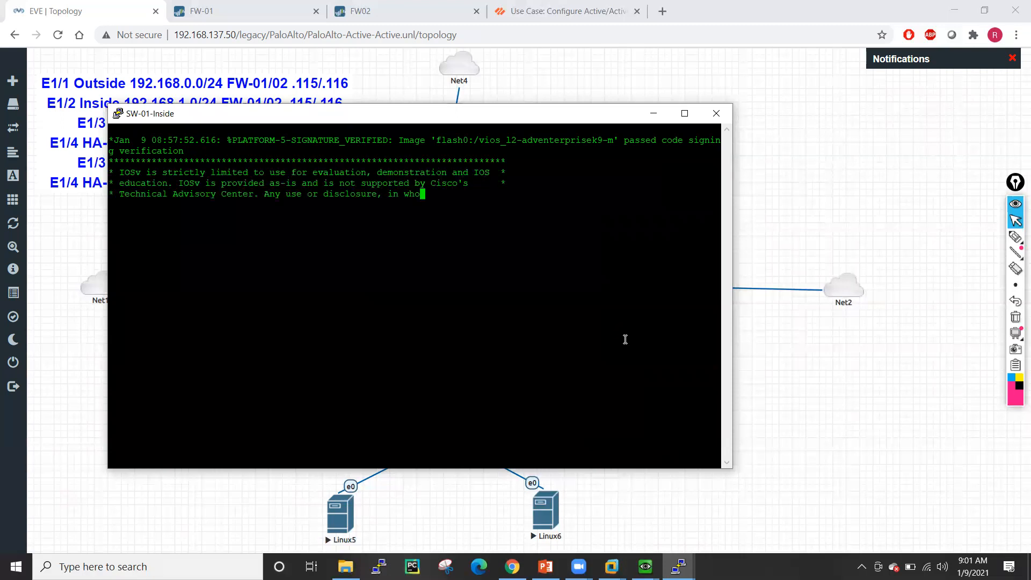
type("ena")
key("Tab")
key("Return")
key("Return")
key("Return")
type("conf t")
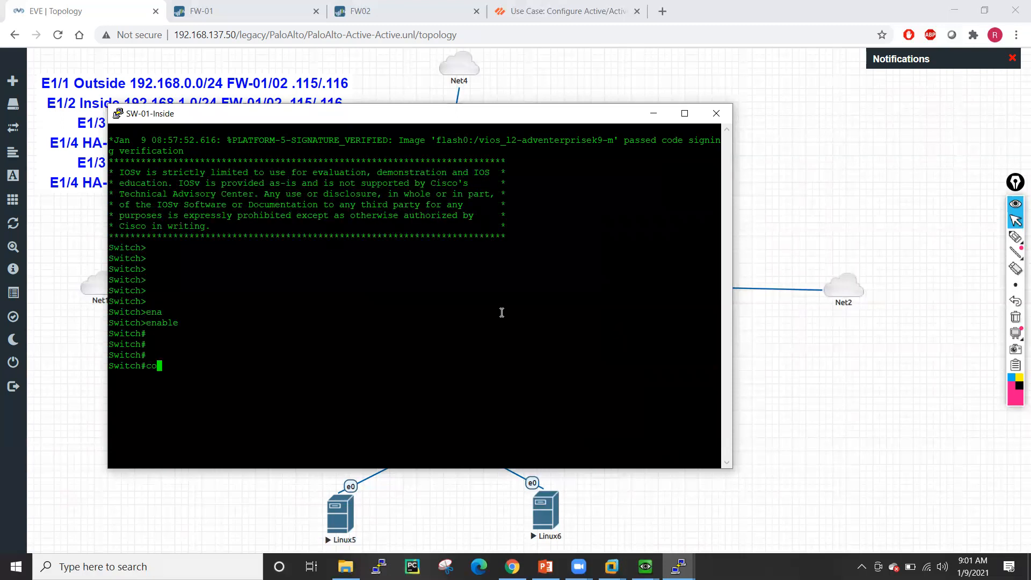
key("Return")
key("Return")
key("Return")
key("Return")
key("Return")
key("Return")
key("Return")
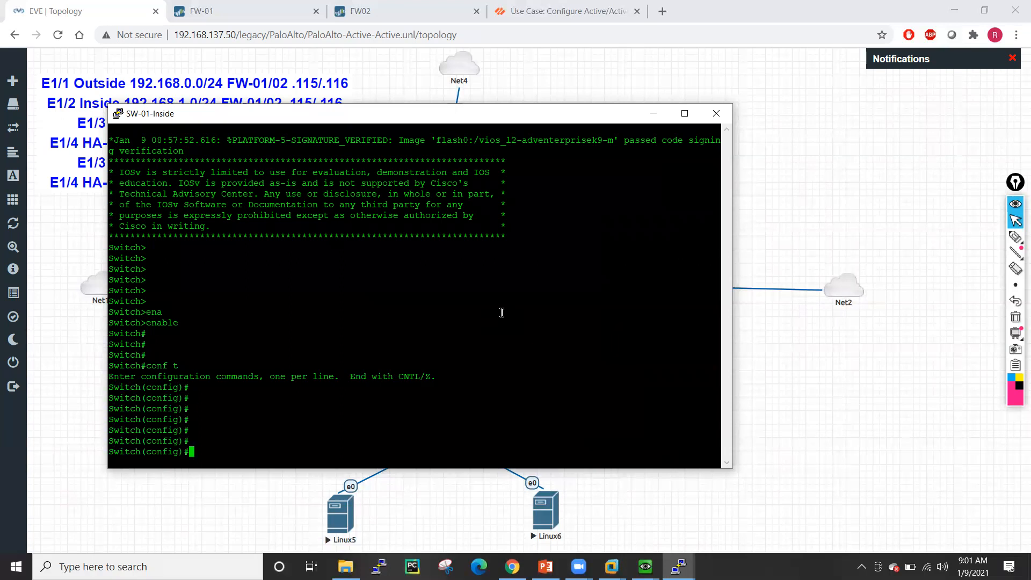
type("int ra")
key("Tab")
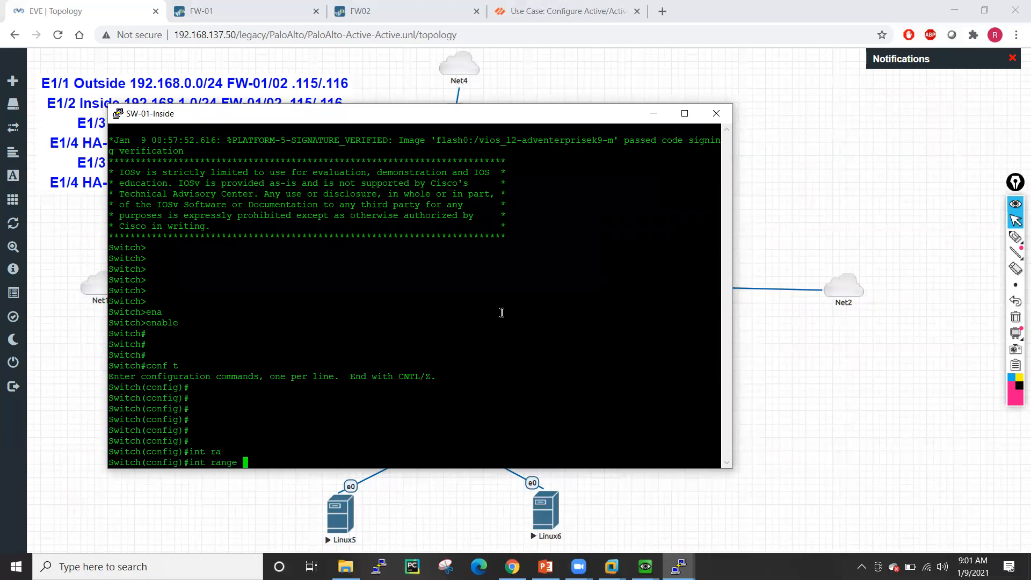
type("g0/0 - 3")
left_click_drag(436, 115, 633, 22)
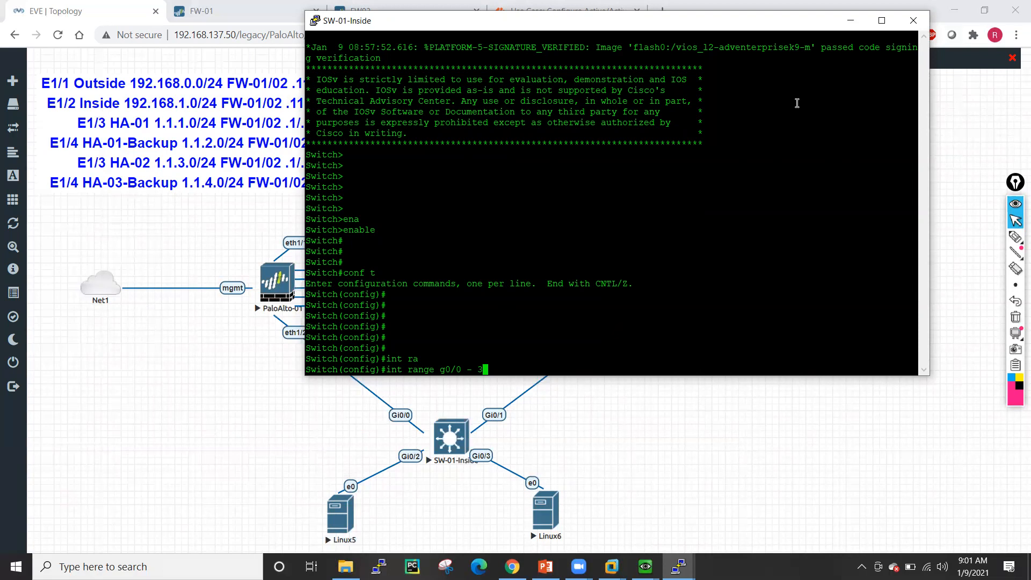
key("Return")
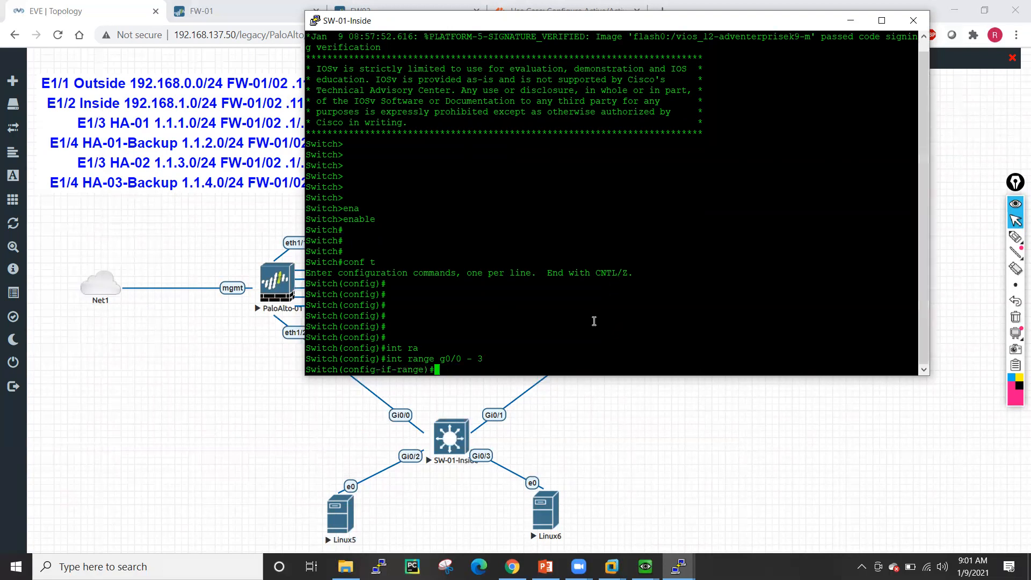
- Make the selected ports access ports in VLAN 100 with switchport host, then exit
type("sw mo acce")
key("Tab")
key("Return")
type("sw acc")
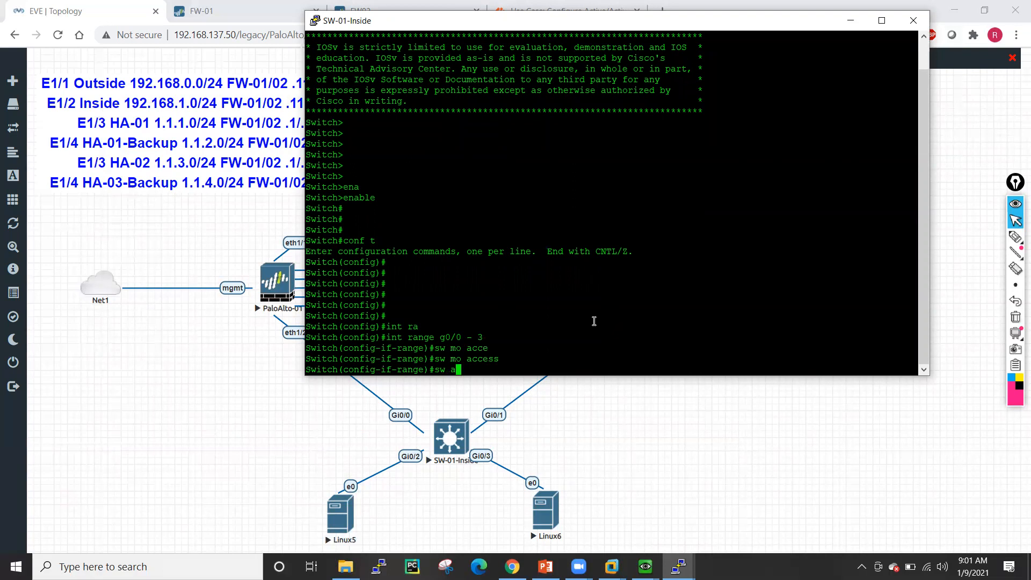
key("Tab")
type("vl")
key("Tab")
type("100")
key("Return")
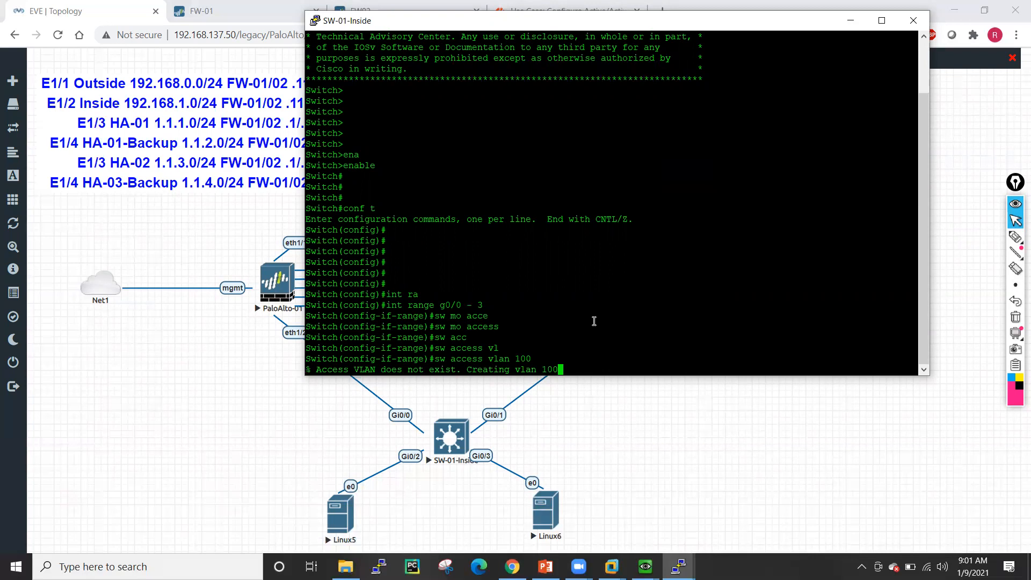
key("Return")
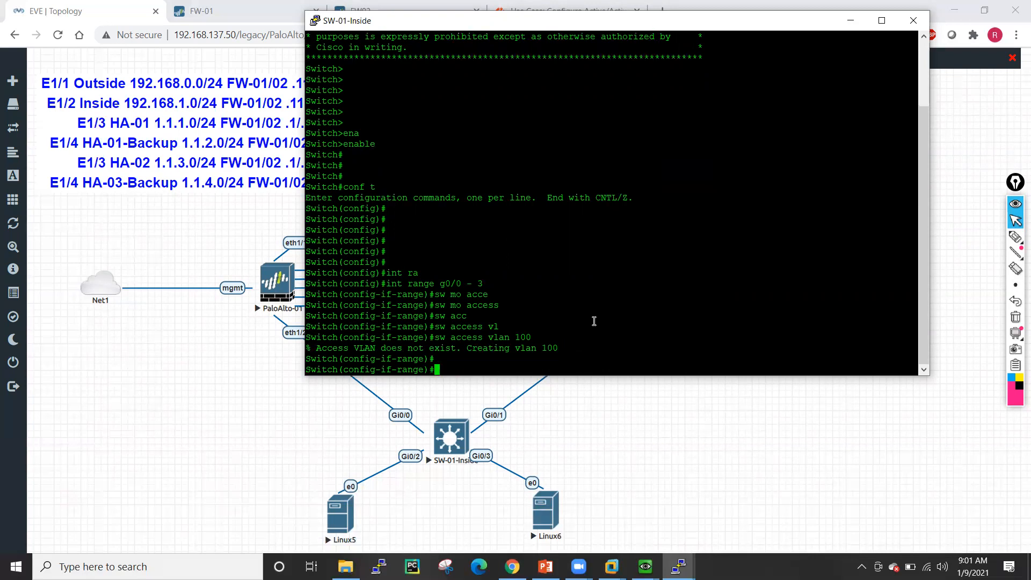
type("sw host")
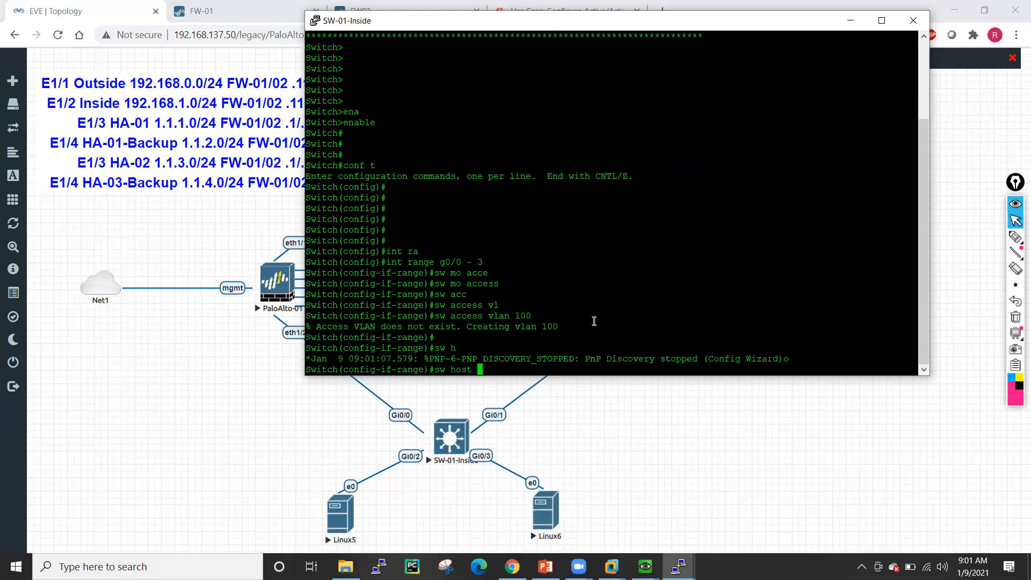
key("Return")
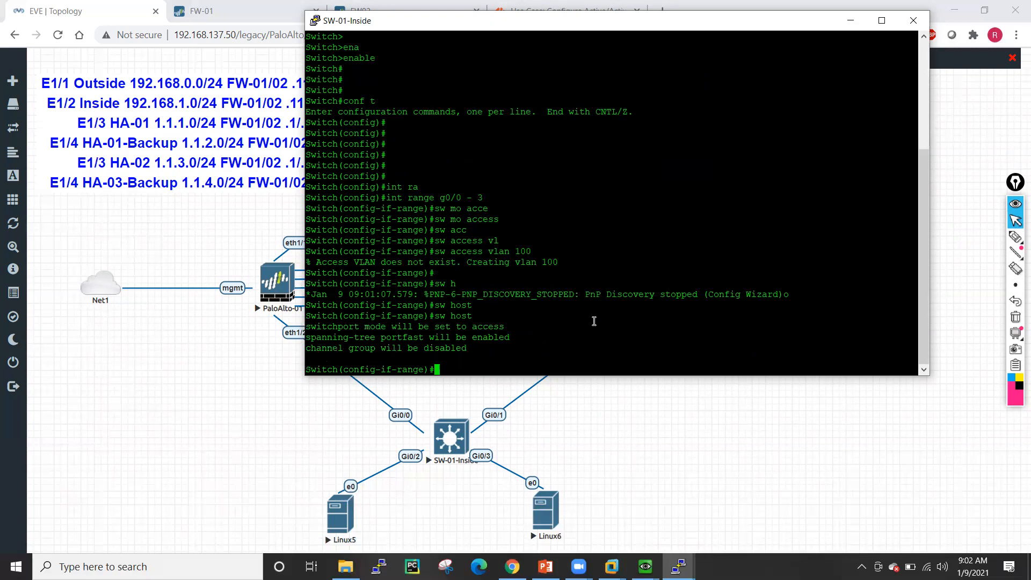
type("exitr")
key("BackSpace")
key("Return")
key("Return")
key("Return")
key("Return")
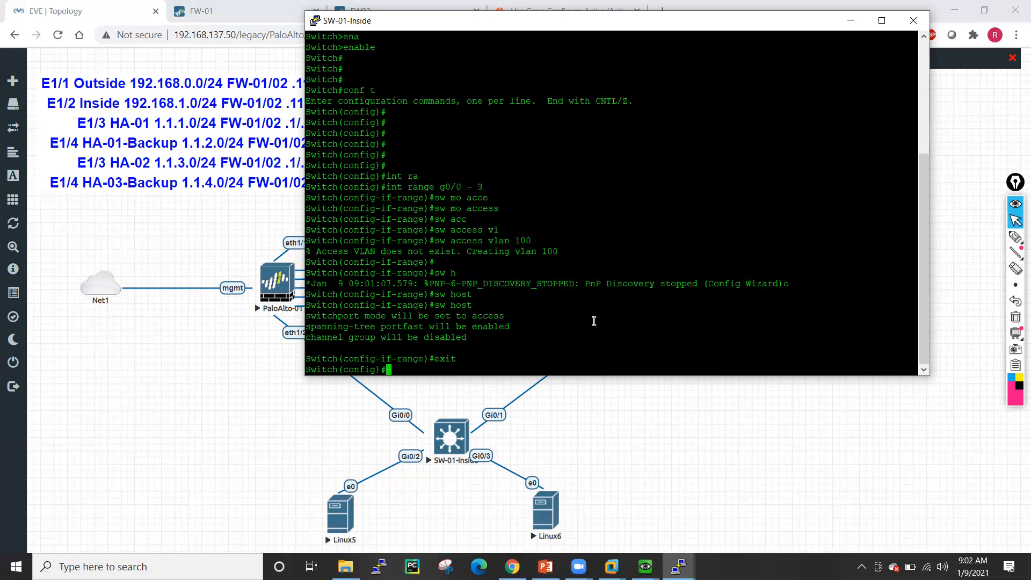
- Give interface VLAN 100 address 192.168.1.99 255.255.255.0 and bring it up with no shutdown
key("Return")
key("Return")
type("int vl")
key("Tab")
type("100")
key("Return")
type("ip add")
key("Tab")
type("19")
type("2.168.")
type("1.")
type("99 ")
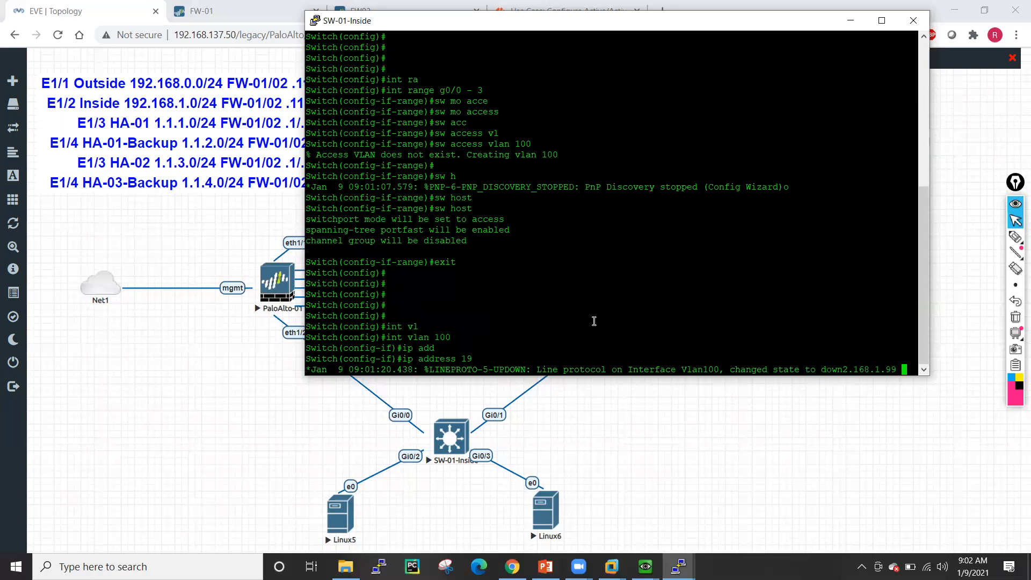
type("255.2555")
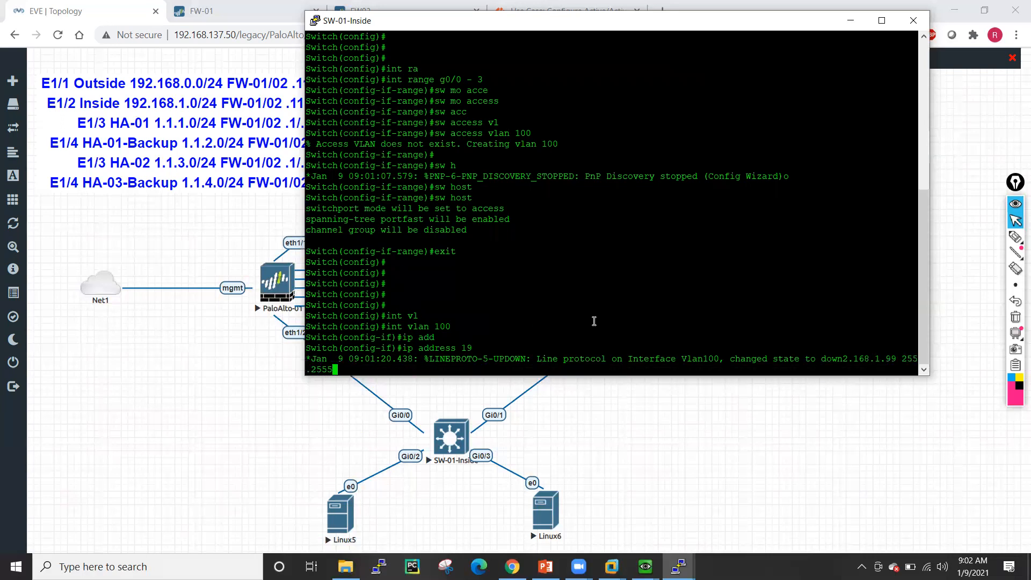
key("BackSpace")
type(".255.0")
key("Return")
key("Return")
key("Return")
key("Return")
key("Return")
key("Return")
key("Return")
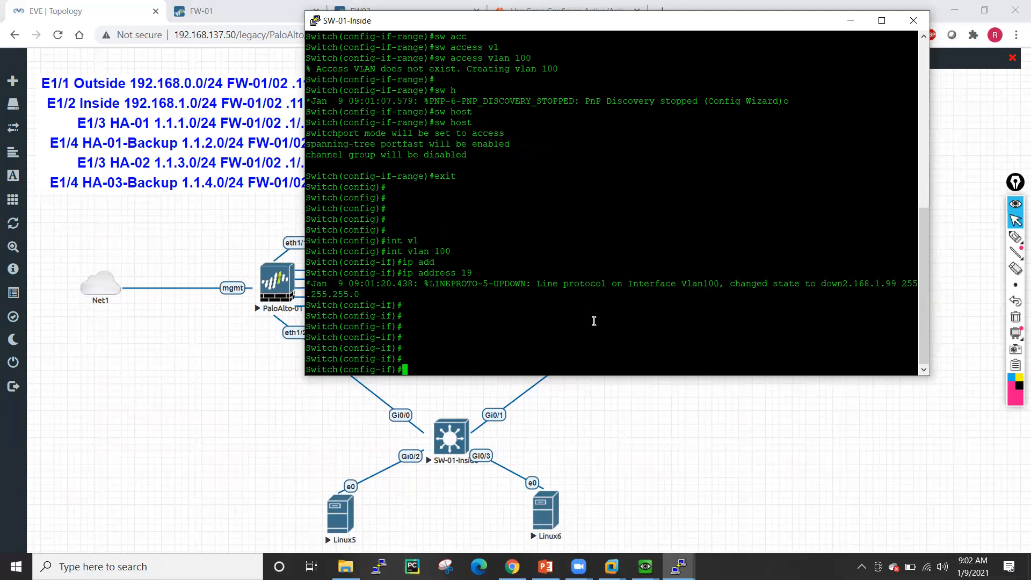
type("no shut")
key("Tab")
key("Return")
type("exit")
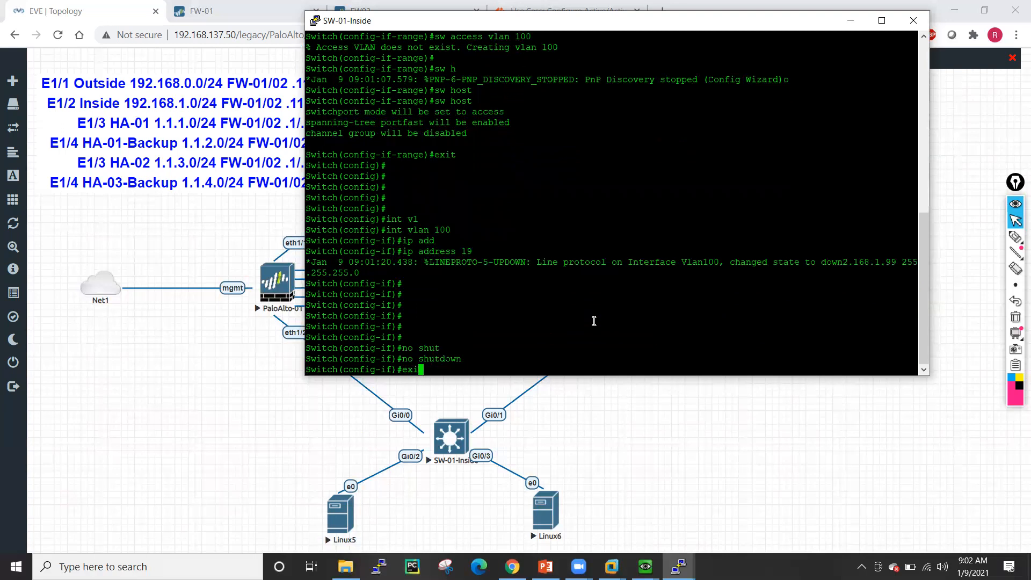
key("Return")
key("Return")
key("Return")
key("Return")
key("Return")
key("Return")
key("Return")
key("Return")
key("Return")
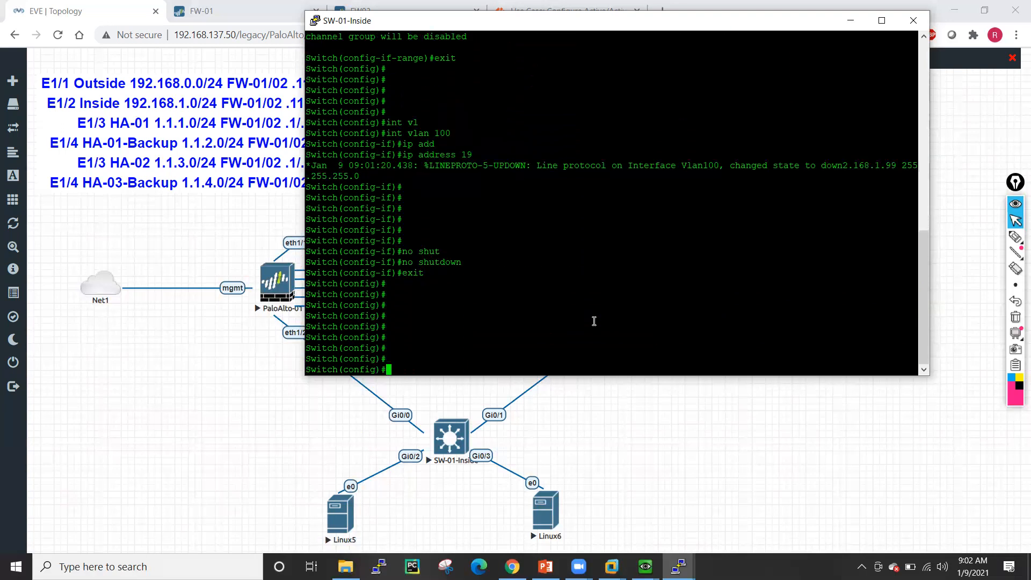
- Rename the switch to Inside-SW01
type("ip rout")
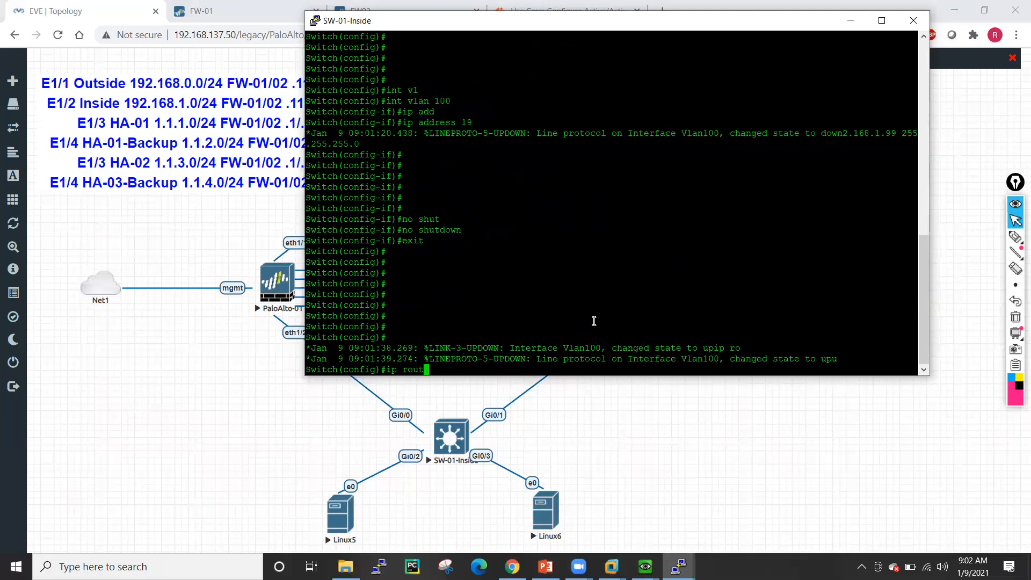
key("BackSpace")
key("BackSpace")
key("BackSpace")
key("BackSpace")
key("BackSpace")
key("BackSpace")
key("BackSpace")
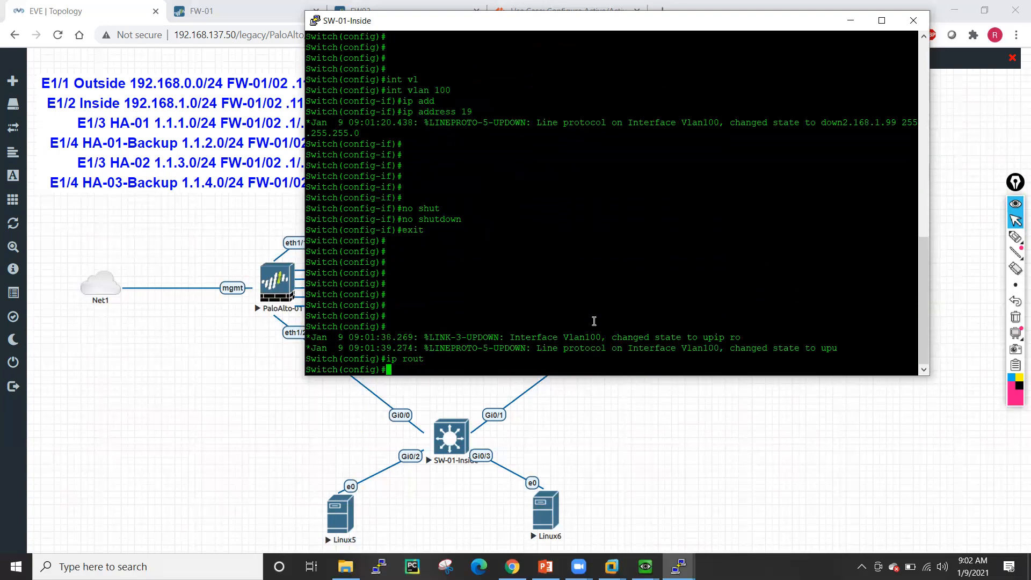
key("Return")
key("Return")
key("Return")
key("Return")
key("Return")
key("Return")
key("Return")
key("Return")
key("Return")
key("Return")
key("Return")
key("Return")
key("Return")
key("Return")
type("ho")
key("Tab")
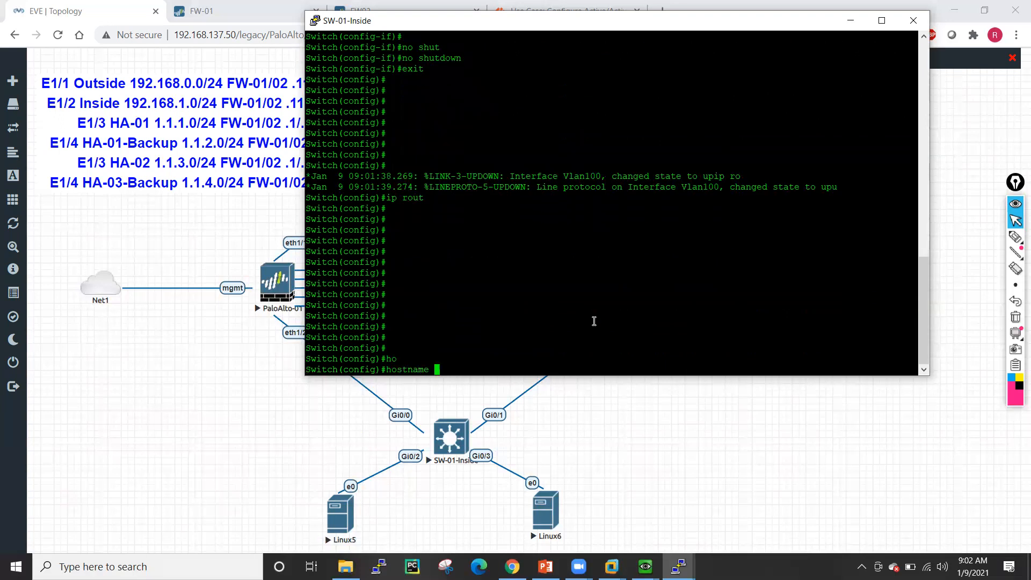
type("Inside-SW01")
key("Return")
key("Return")
key("Return")
key("Return")
key("Return")
key("Return")
key("Return")
- Add default route 0.0.0.0 0.0.0.0 via 192.168.1.117, end, and issue wr
type("ip rou")
key("Tab")
type("t")
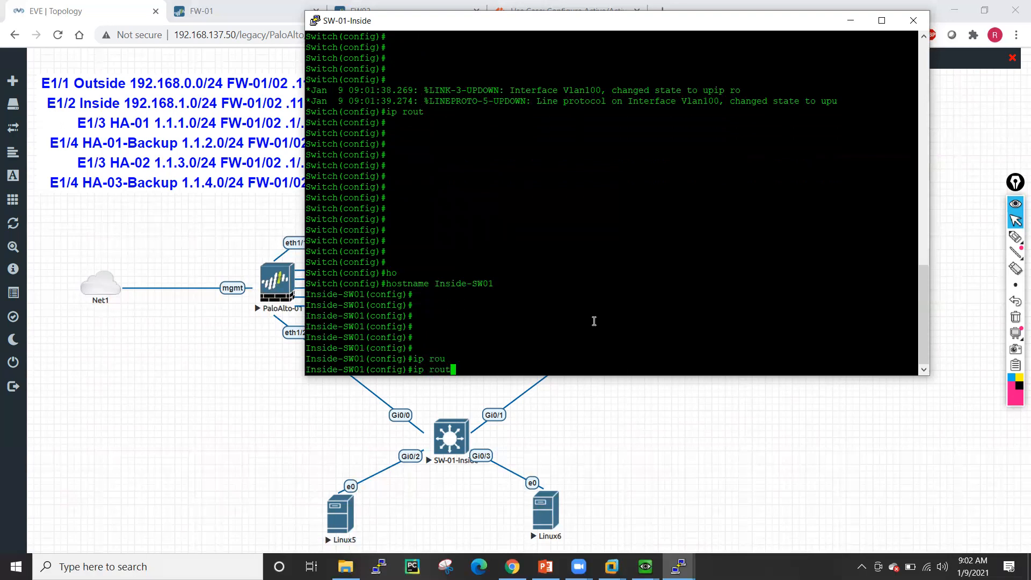
type("e")
key("Tab")
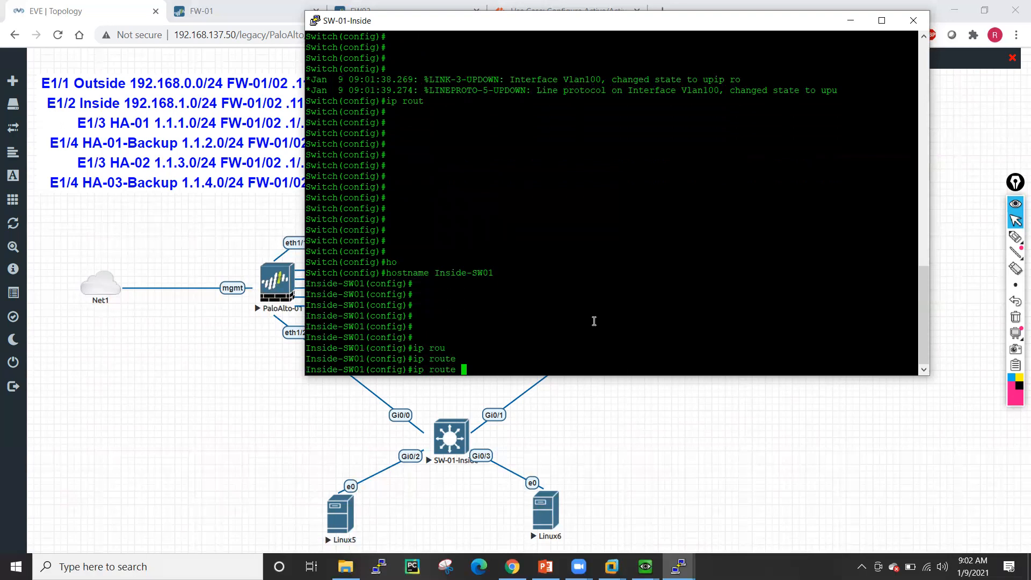
type("0.0.0.0 0.0.0.0 192.168.1.117")
key("Return")
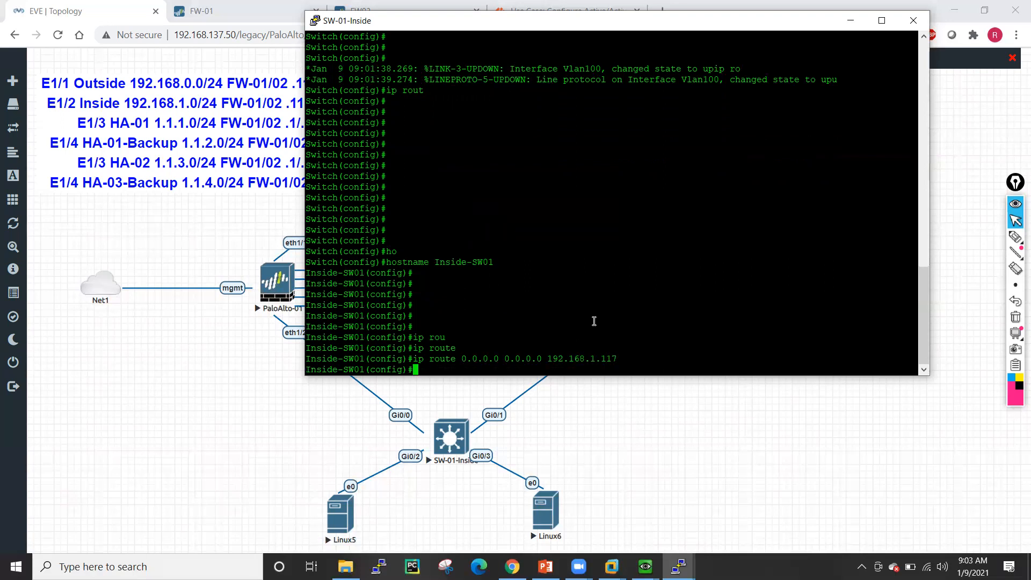
key("Return")
key("Return")
key("Return")
key("Return")
type("end")
key("Return")
type("wr")
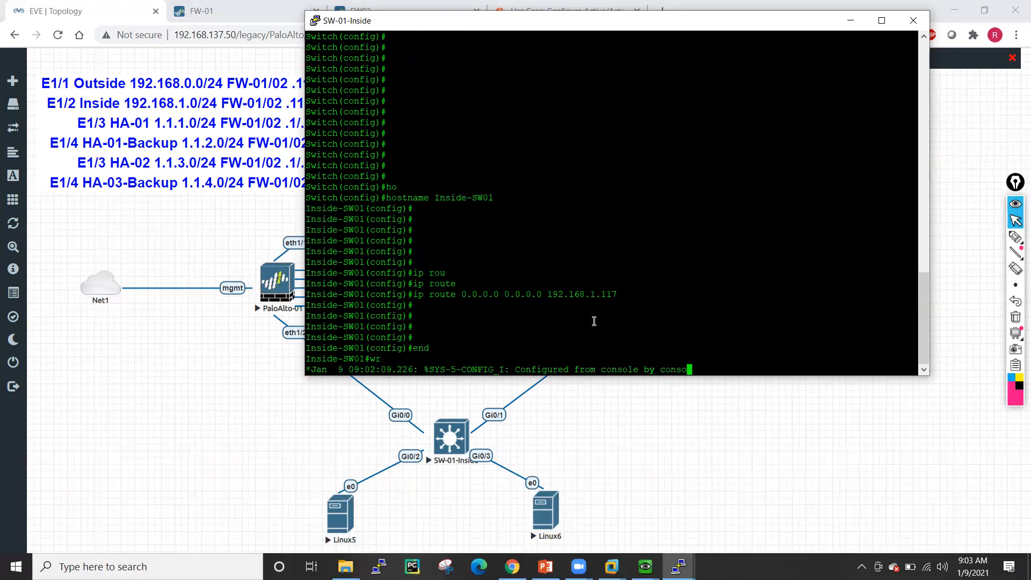
- Save the configuration, then create local user 'test' with privilege 15 and a password
key("Return")
key("Return")
key("Return")
type("conf t")
key("Return")
key("Return")
key("Return")
key("Return")
key("Return")
type("loiv")
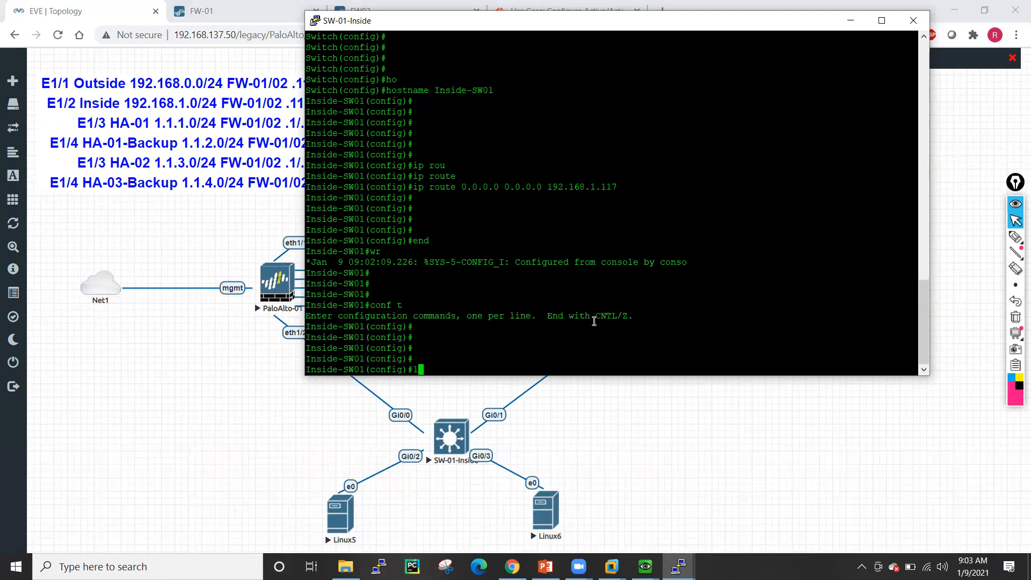
key("BackSpace")
key("BackSpace")
key("BackSpace")
key("BackSpace")
type("user")
key("Tab")
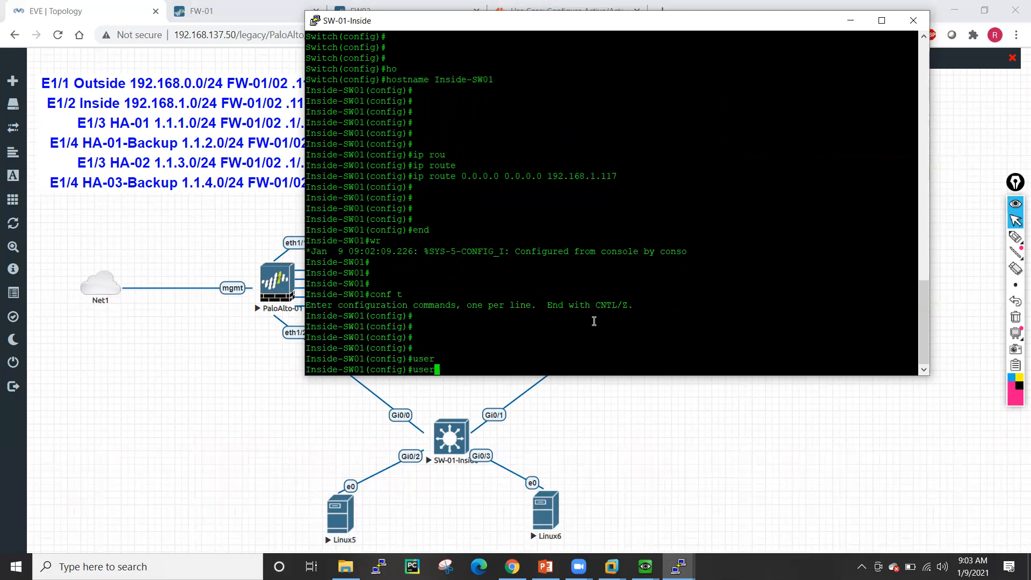
type("n")
key("Tab")
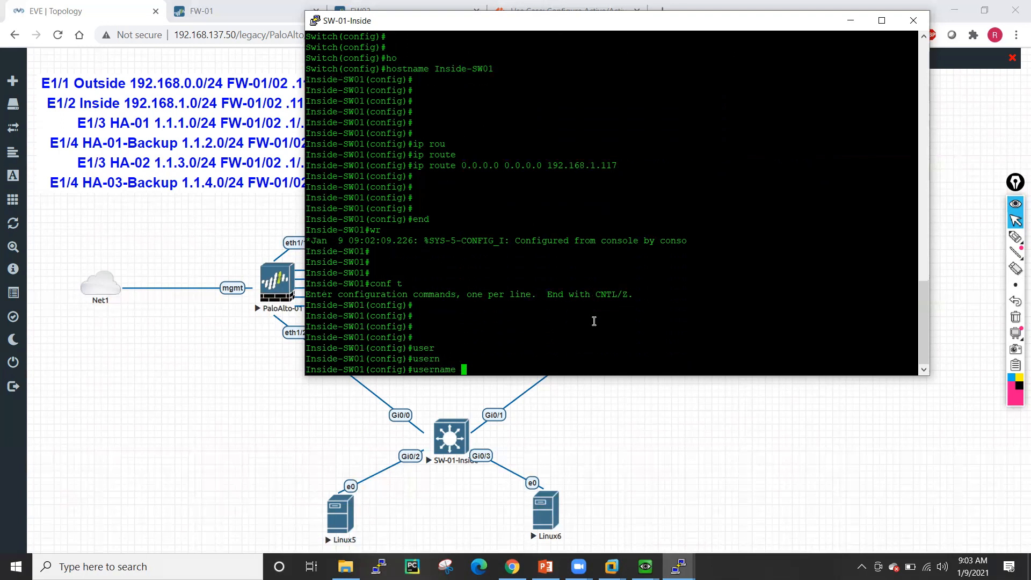
type("test pri")
key("Tab")
type("15 pass")
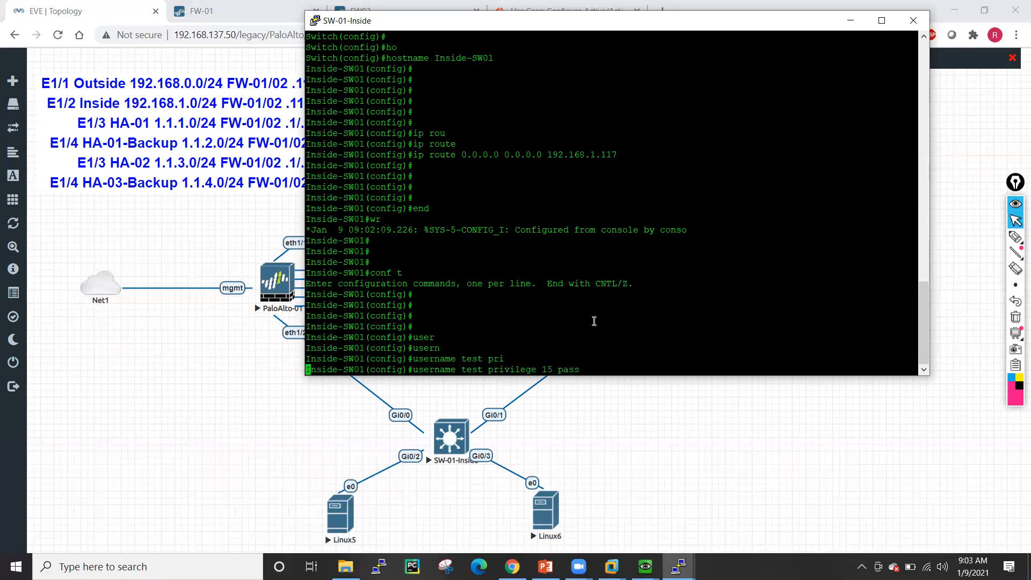
type("word cisco")
key("Return")
key("Return")
key("Return")
- Set line vty 0 4 to login local and transport input telnet
type("line vty 0 ")
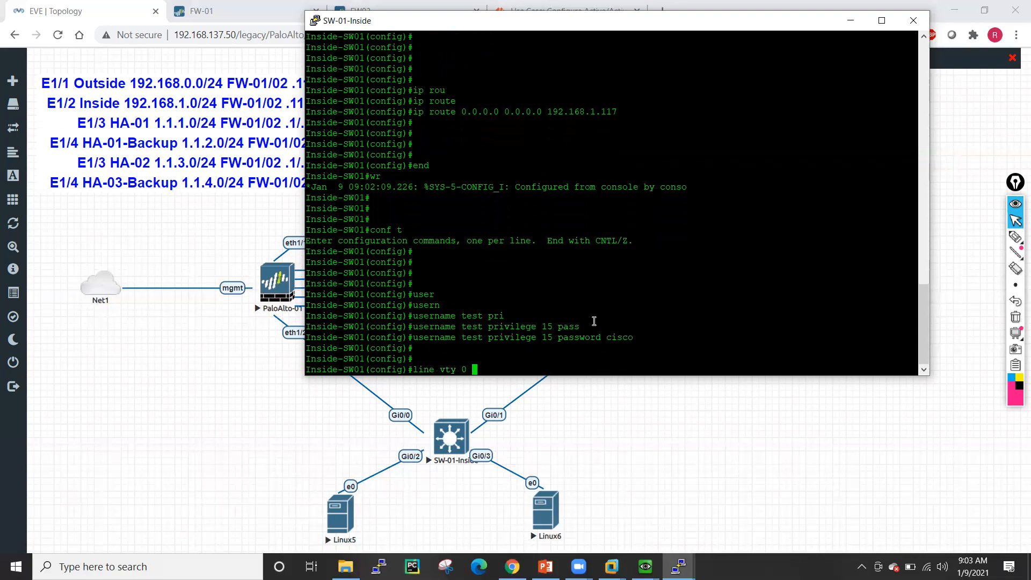
type("4")
key("Return")
type("log")
key("Tab")
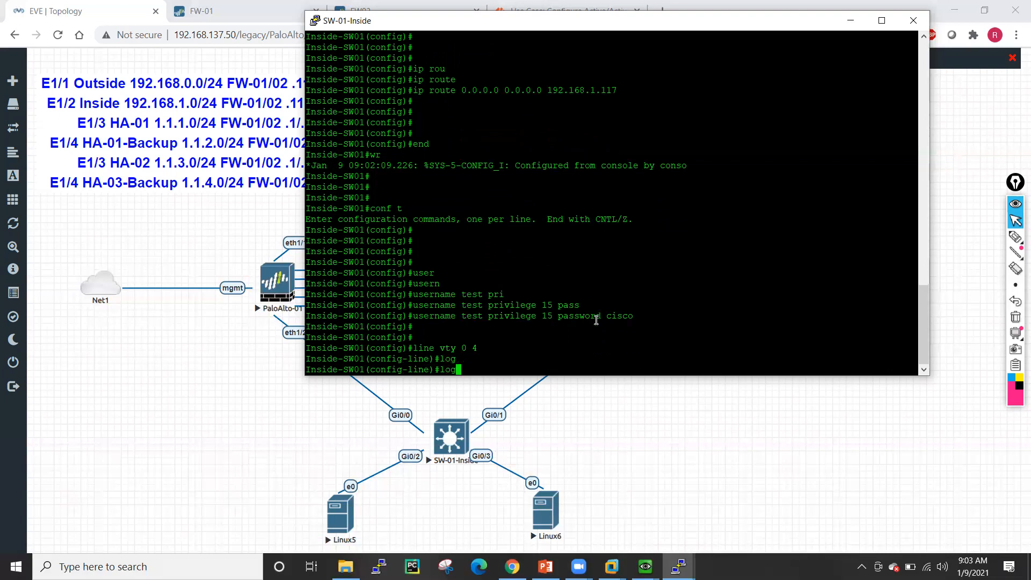
type("i")
key("Tab")
type("lo")
key("Tab")
key("Return")
type("tra")
key("Tab")
type("in")
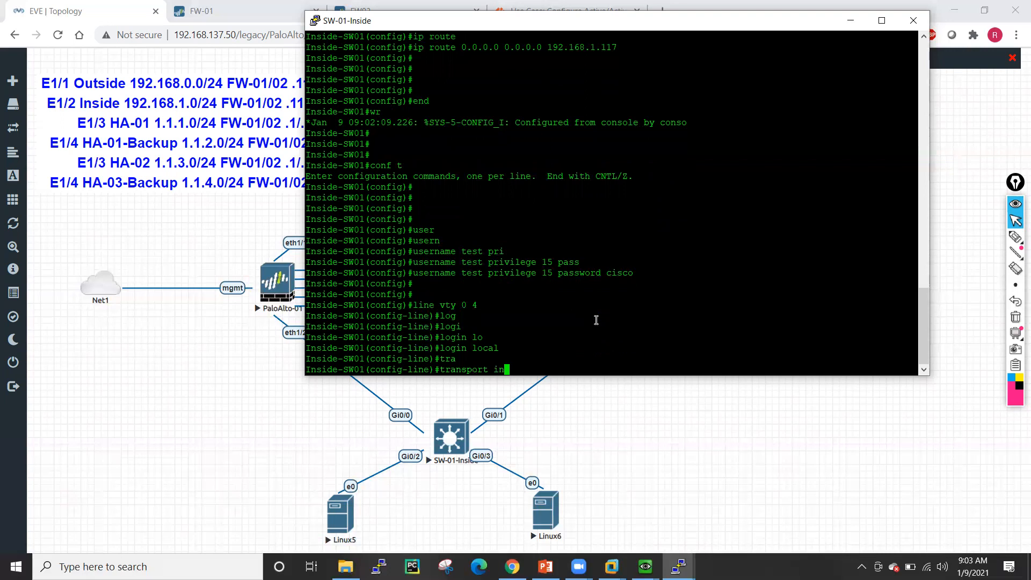
key("Tab")
type("te")
key("Tab")
- Exit configuration mode, save with wr mem, and bring the lab topology forward
key("Return")
key("Return")
key("Return")
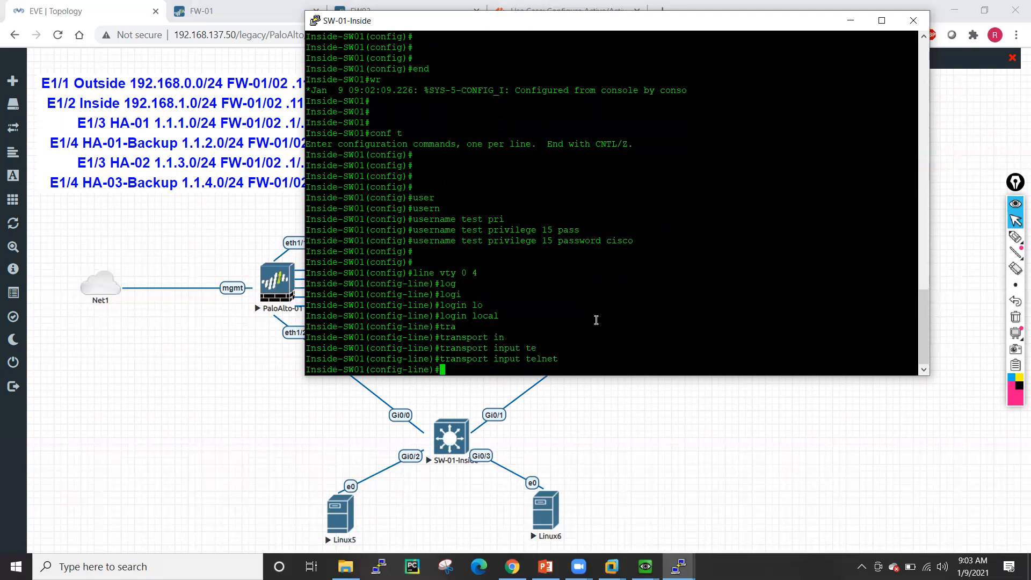
type("end")
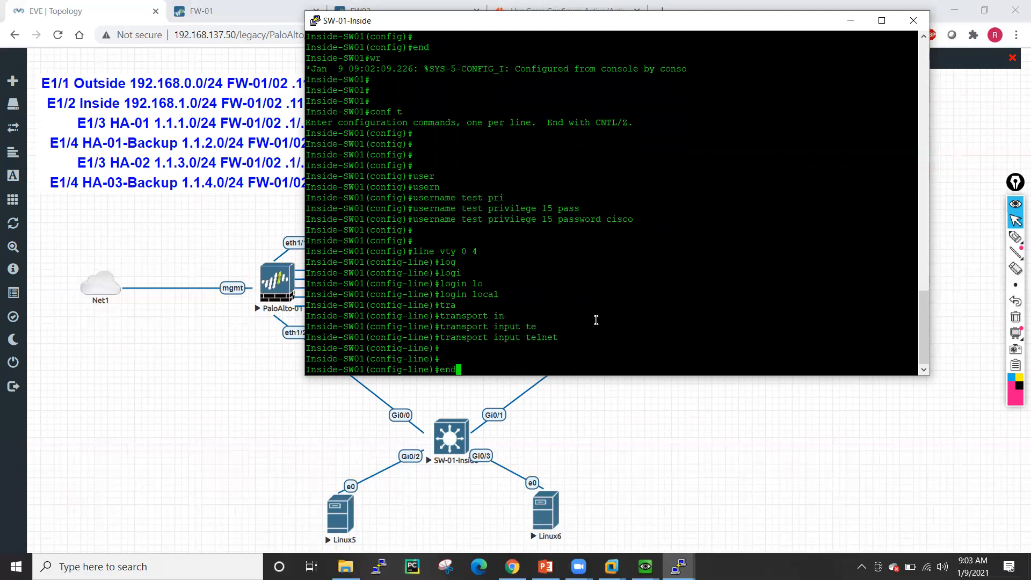
key("Return")
type("wr mem")
key("Return")
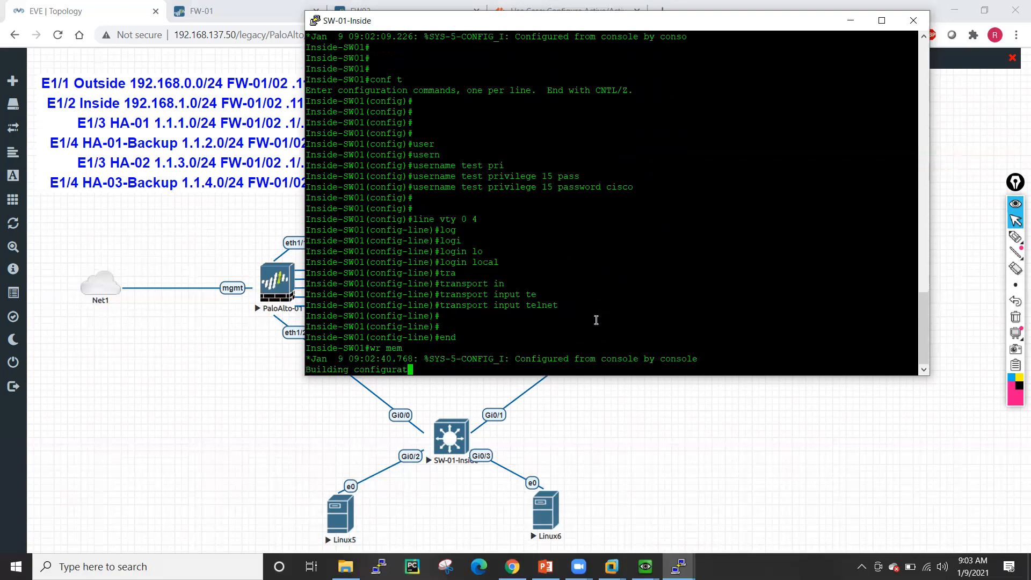
left_click(256, 466)
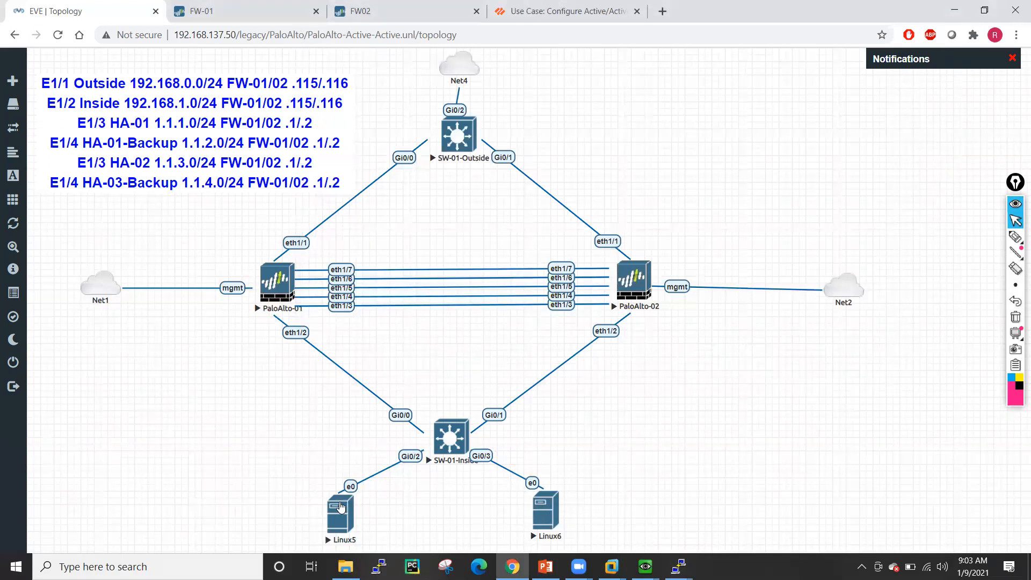
- Open and dismiss the Linux6 console, then bring the Linux5 QEMU window to the front
left_click(543, 519)
left_click(531, 127)
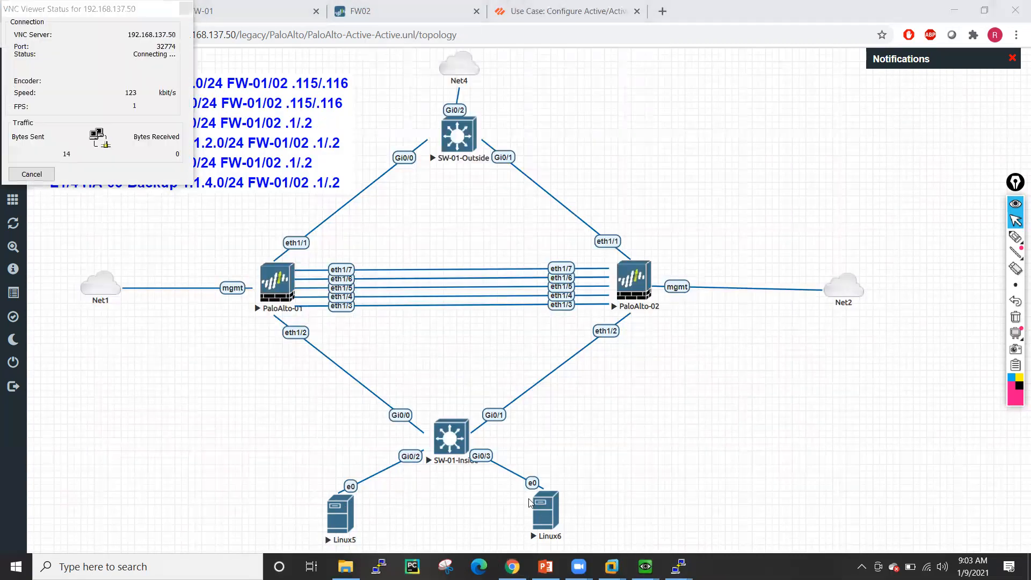
left_click(711, 518)
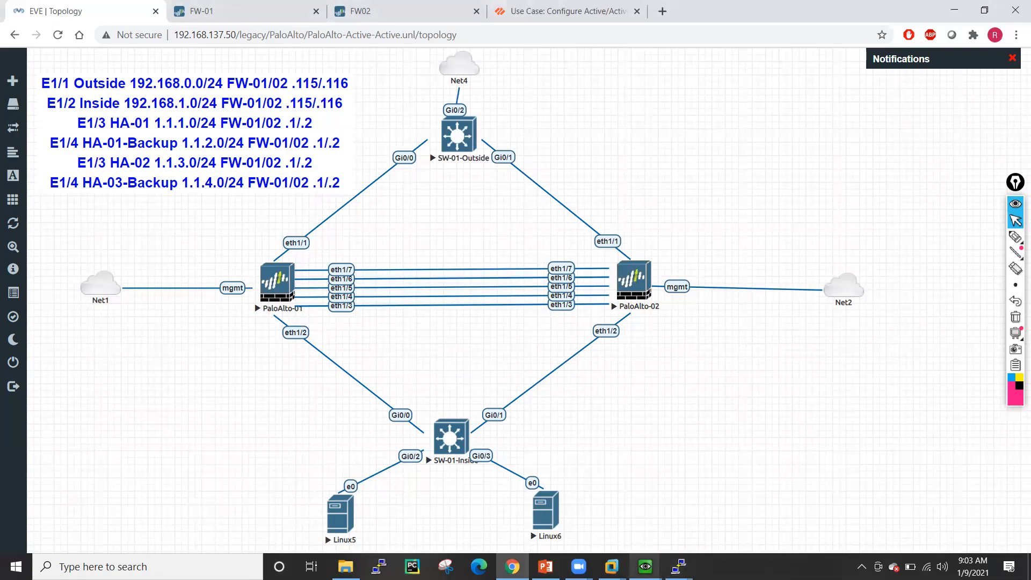
left_click(274, 297)
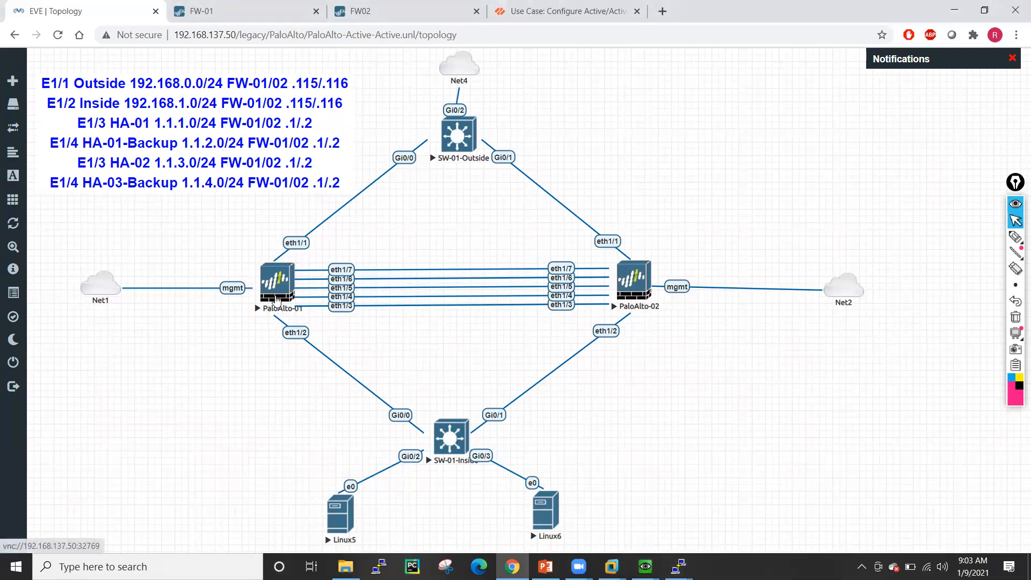
mouse_move(678, 567)
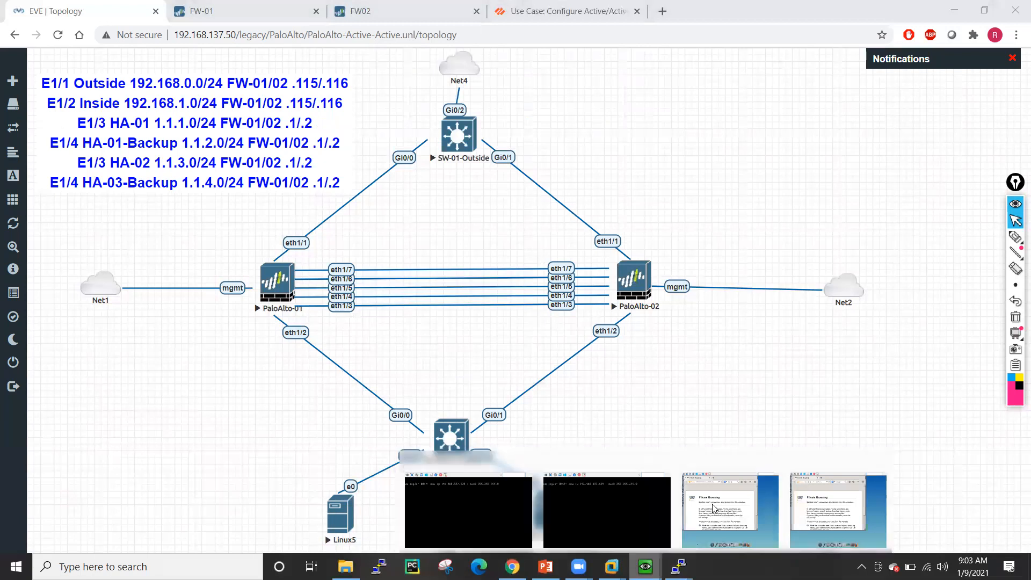
left_click(698, 523)
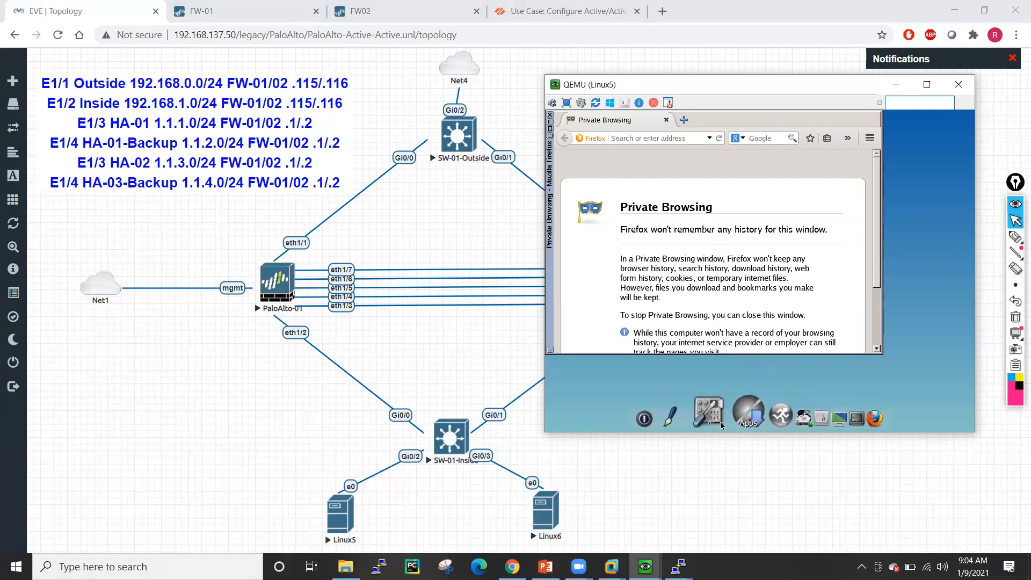
- In Linux5's ControlPanel Network settings, set DHCP to no and static eth0 address 192.168.1.100
left_click(724, 414)
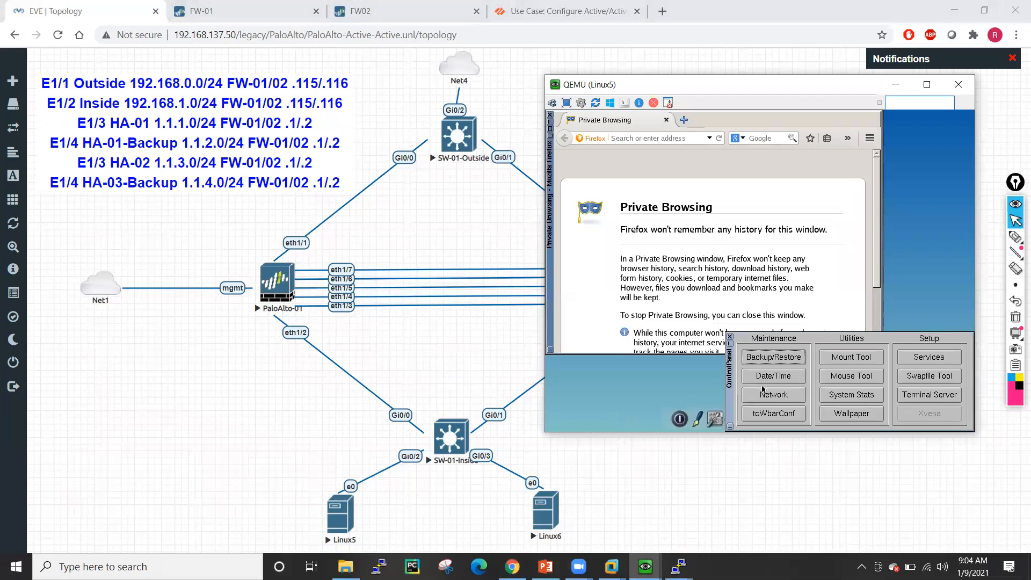
left_click(770, 396)
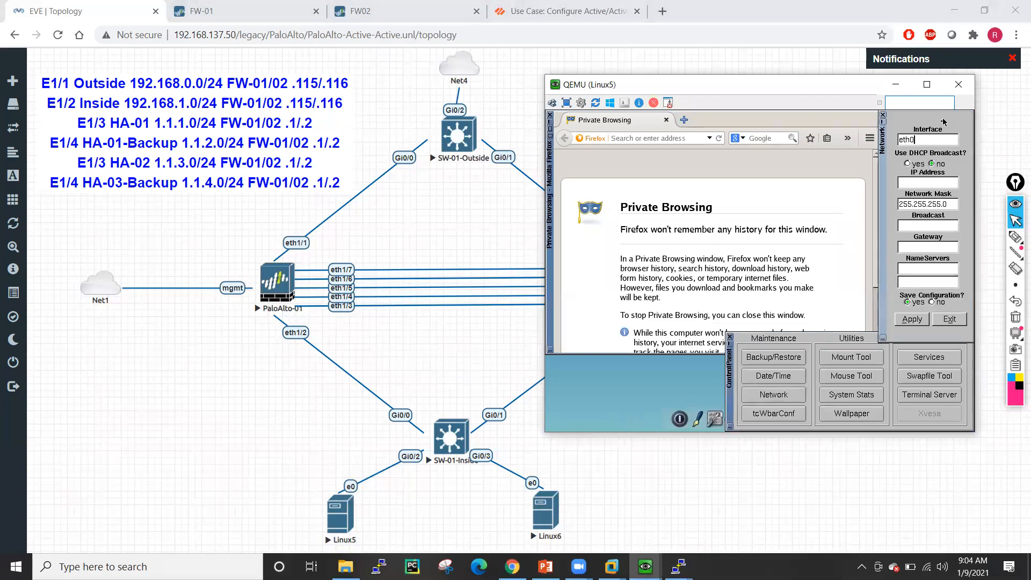
left_click(907, 164)
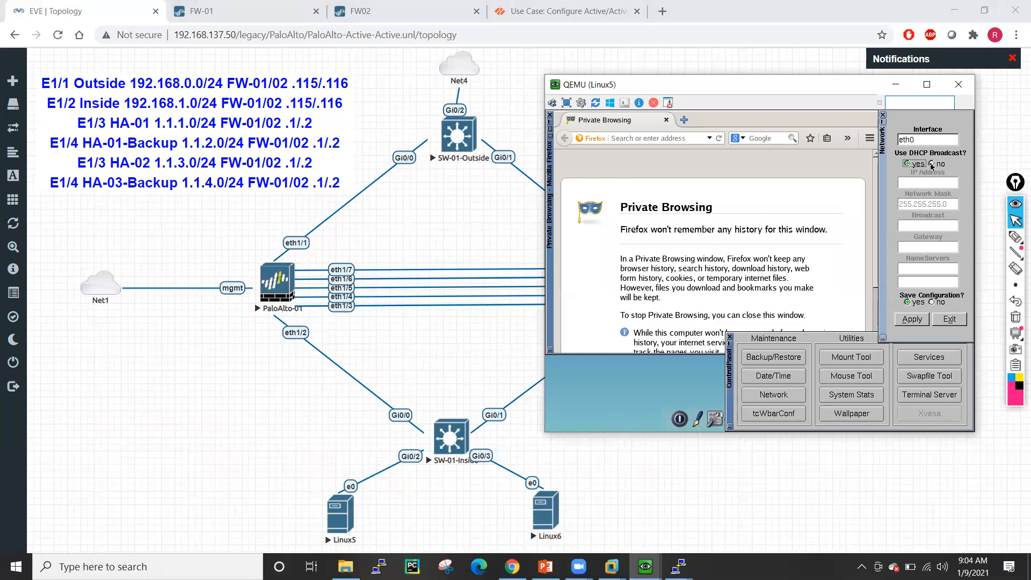
left_click(931, 164)
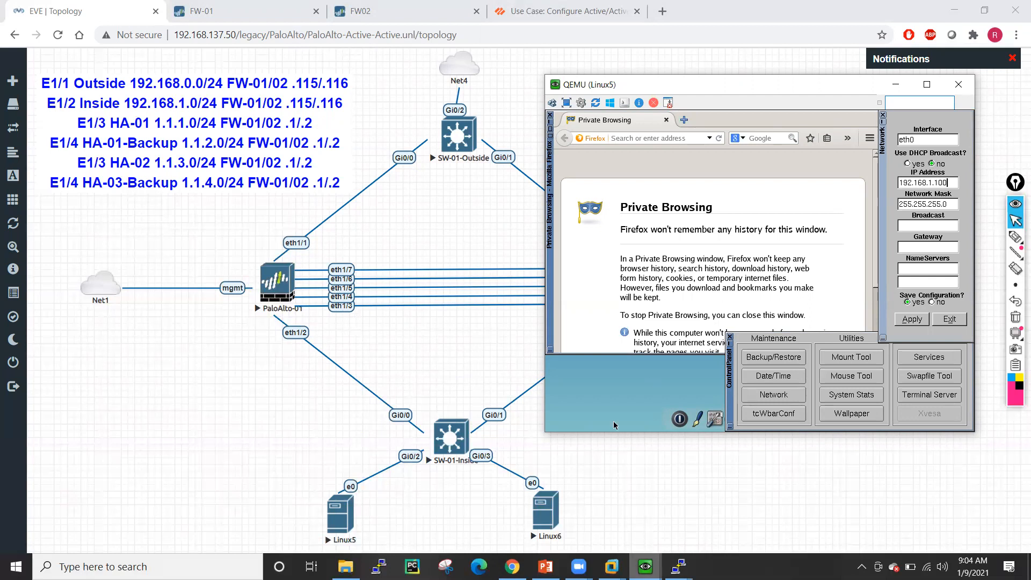
- Switch back to the SW-01-Inside console and get a fresh prompt
left_click(678, 566)
left_click(751, 513)
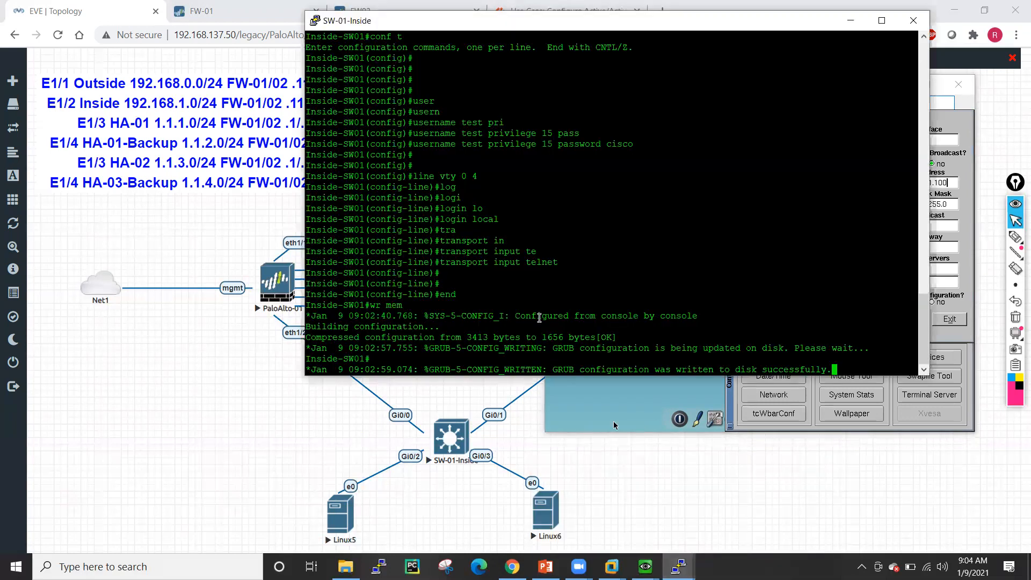
key("Return")
key("Return")
key("Return")
key("Return")
key("Return")
- Check the switch's interface addresses with sh ip int brief, then minimize the console
type("sh ip int bri")
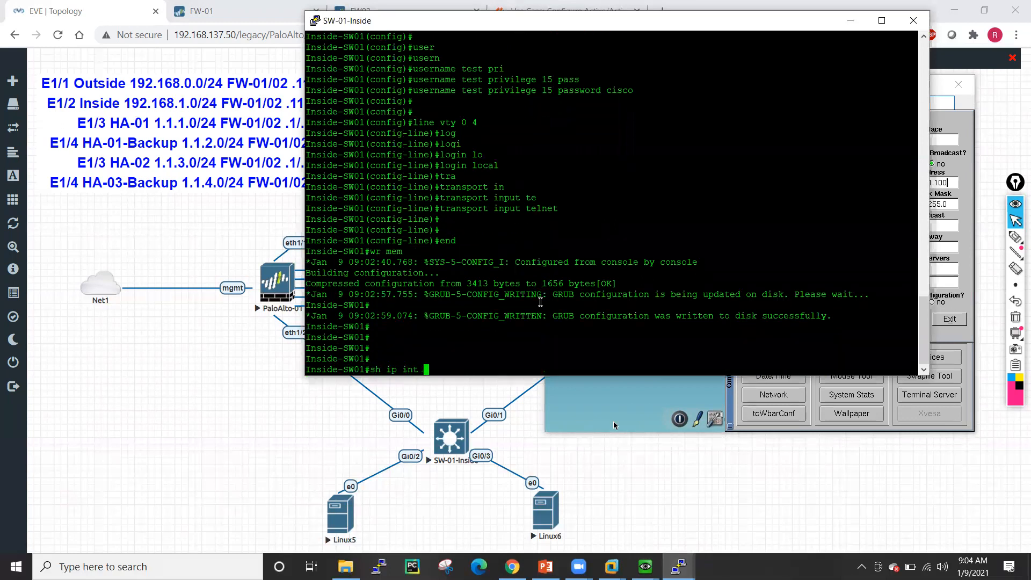
key("Tab")
key("Return")
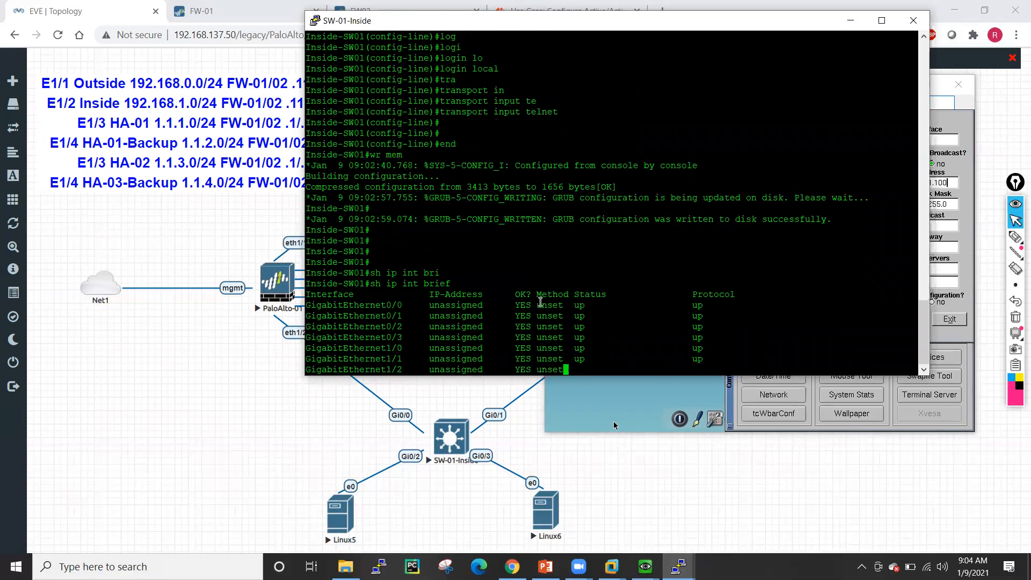
left_click(850, 20)
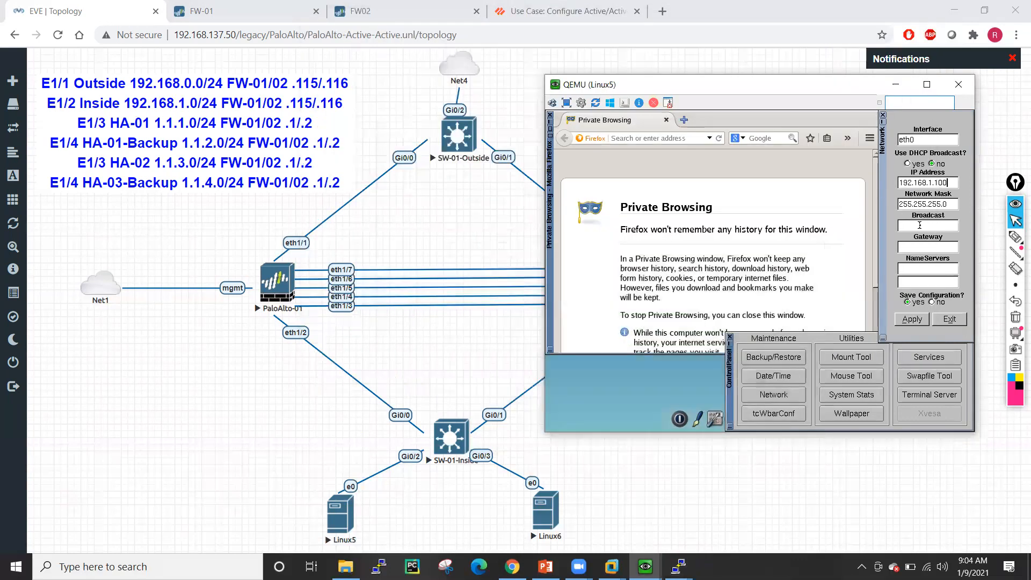
- Set Linux5 gateway 192.168.1.117 and name servers 8.8.8.8 and 4.2.2.2, apply, and close ControlPanel
left_click(919, 225)
key("BackSpace")
key("BackSpace")
type("117")
left_click(901, 267)
type("8.8.8.8")
type("4.2.2.2")
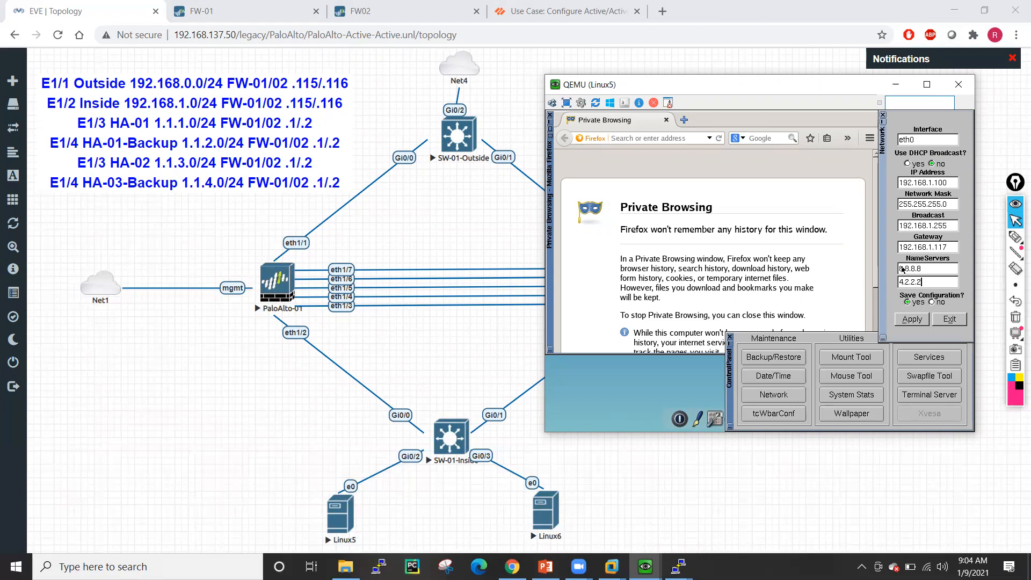
left_click(910, 320)
left_click(884, 122)
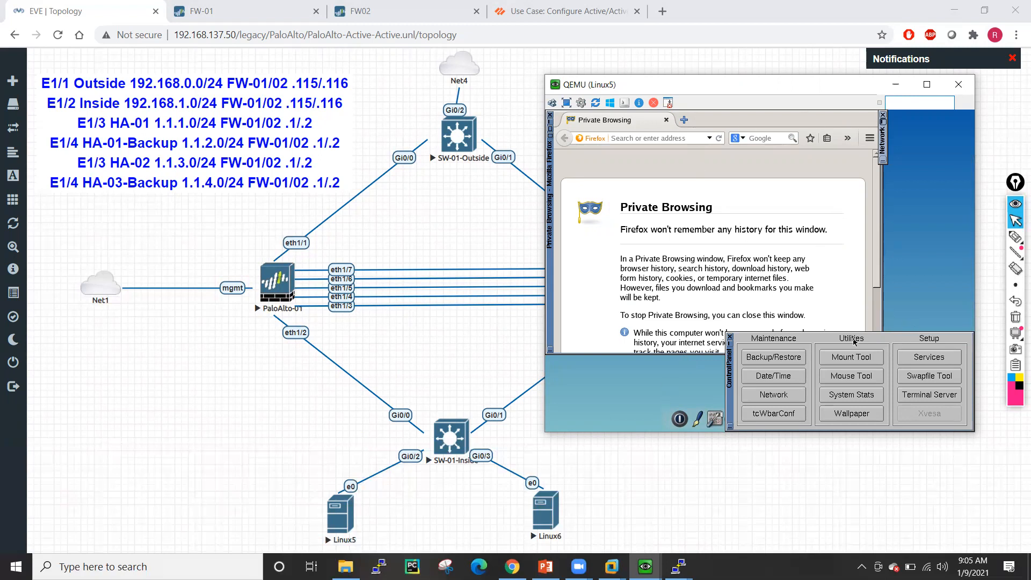
left_click(731, 338)
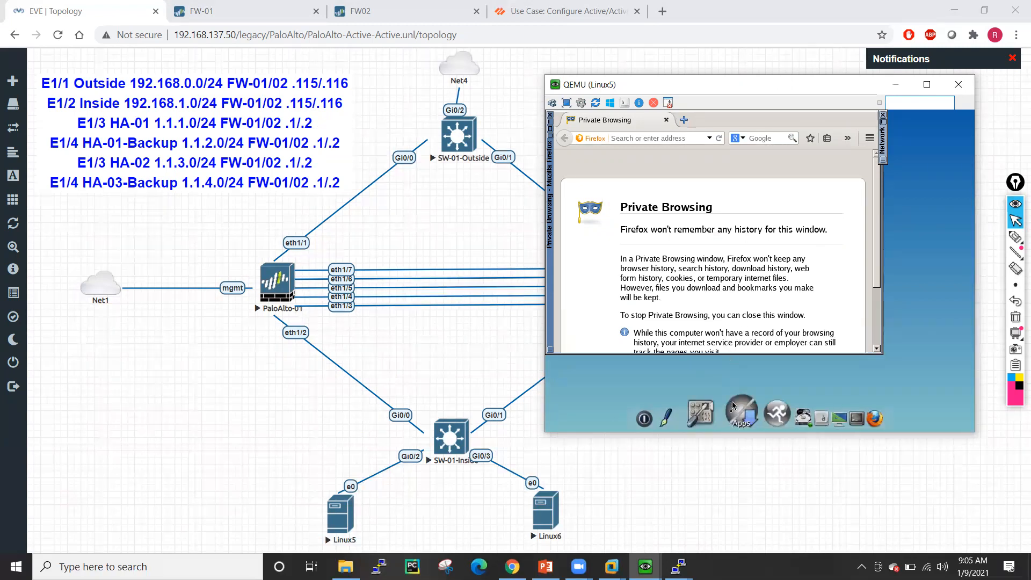
- In a Linux5 terminal, ping 192.168.1.117 and 192.168.1.118, stopping each with Ctrl+C
left_click(827, 414)
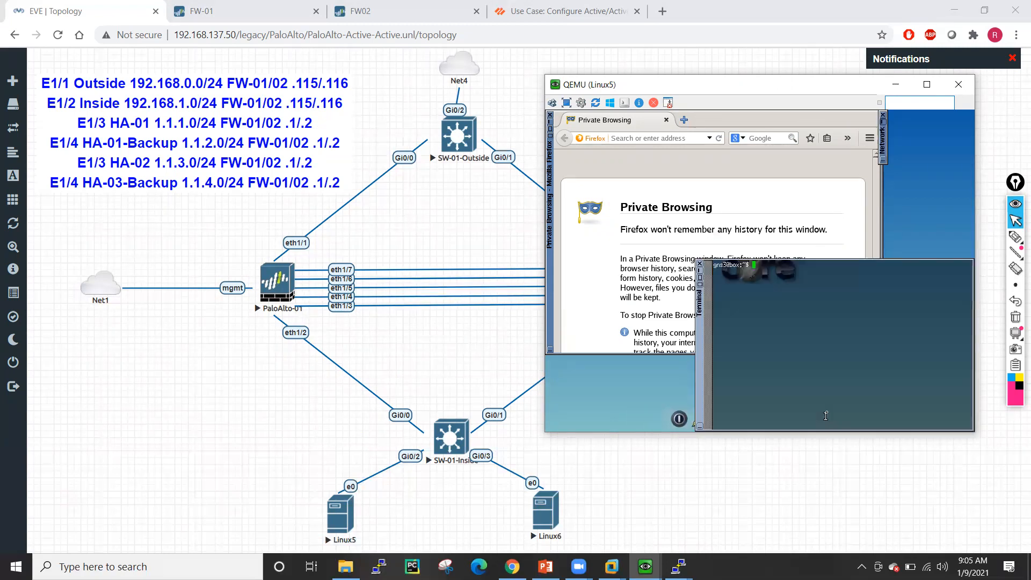
type("ping 192.168.1.117")
key("Return")
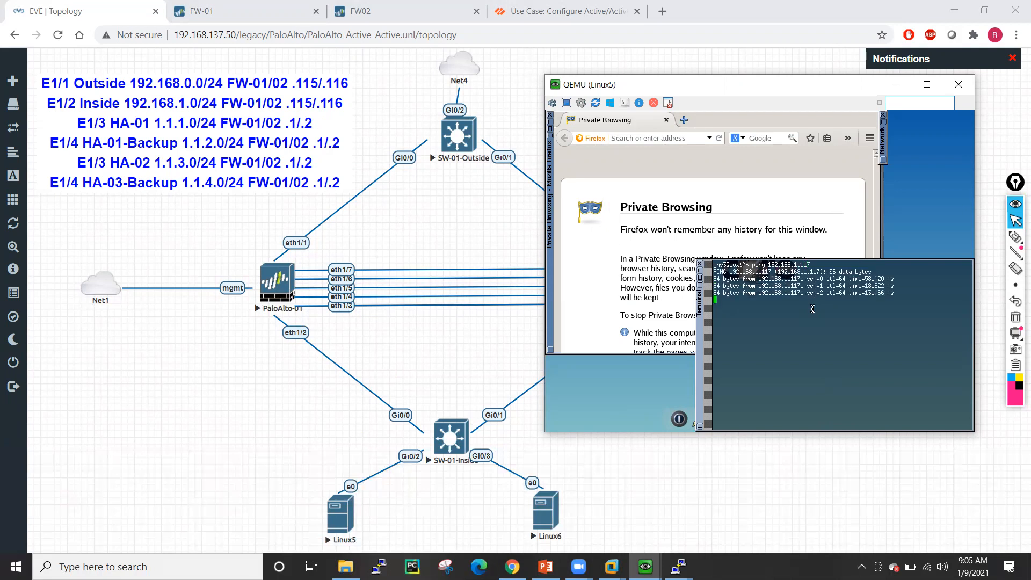
key("ctrl+c")
key("Up")
key("BackSpace")
type("8")
key("Return")
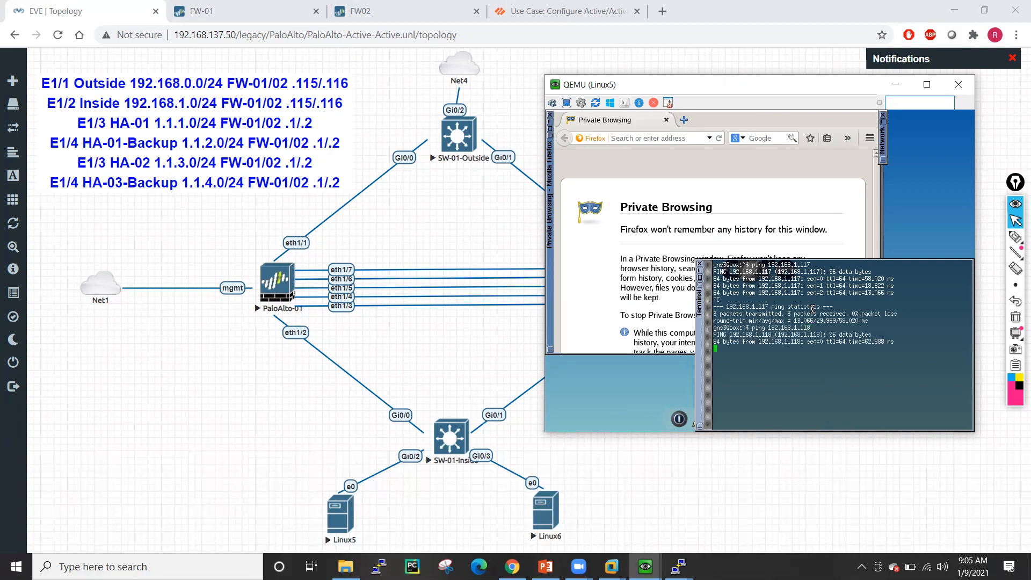
key("ctrl+c")
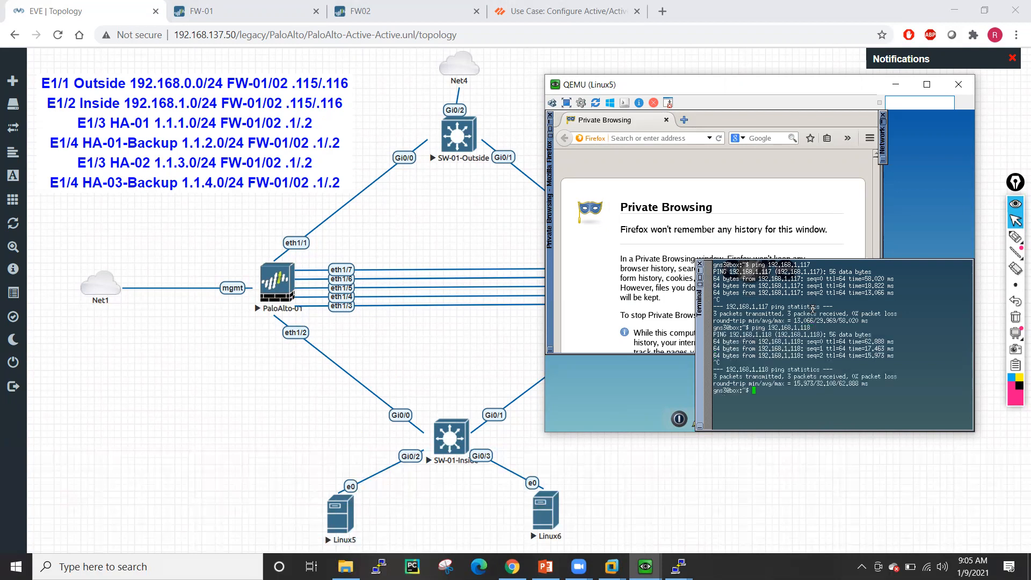
- Run arp to view the ARP table and enlarge the terminal
type("sh arp")
key("Return")
key("Return")
key("Return")
type("arp")
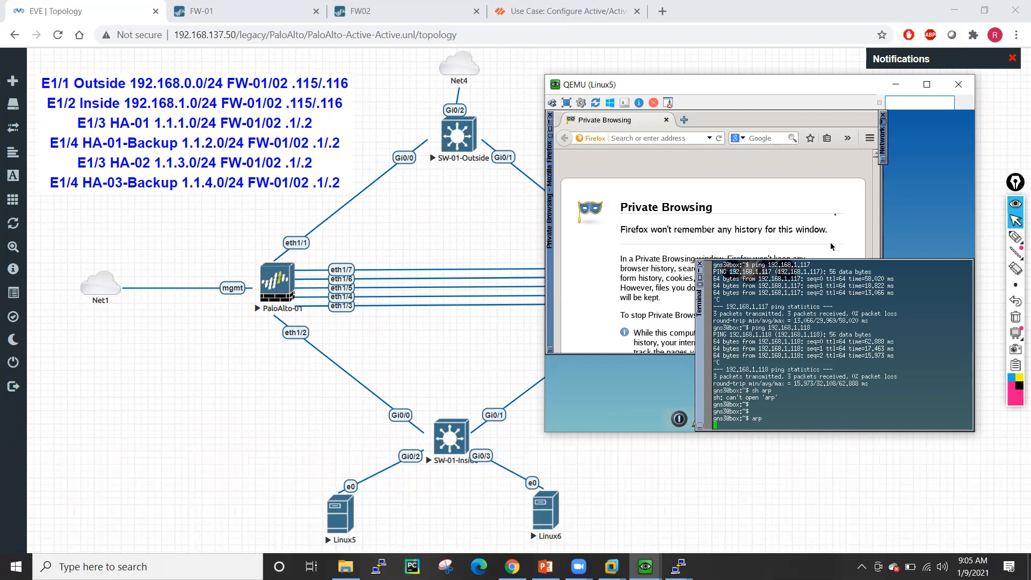
left_click(700, 279)
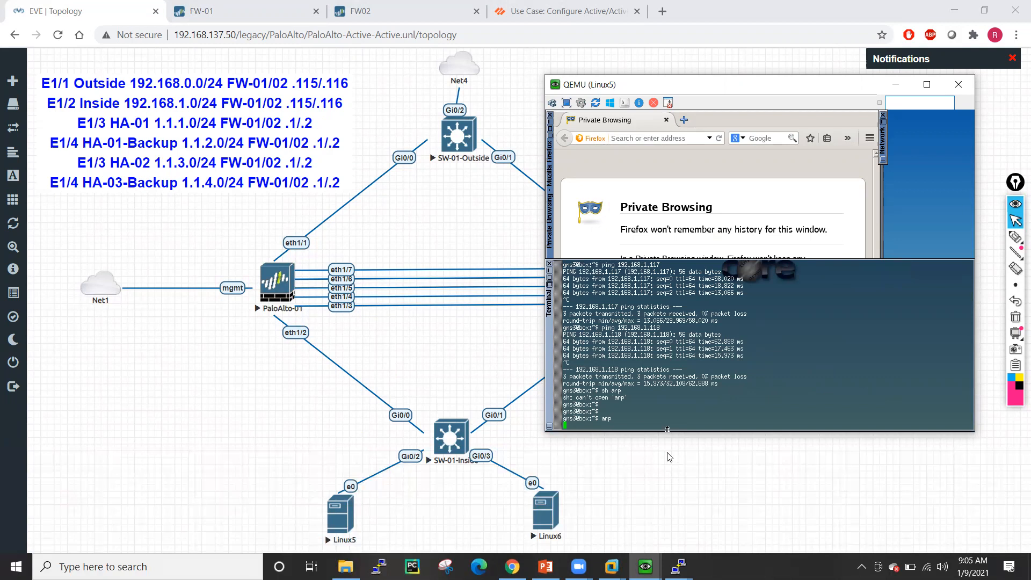
- Open Linux6's Tiny Core network settings and set the IP address to 192.168.1.200
mouse_move(643, 563)
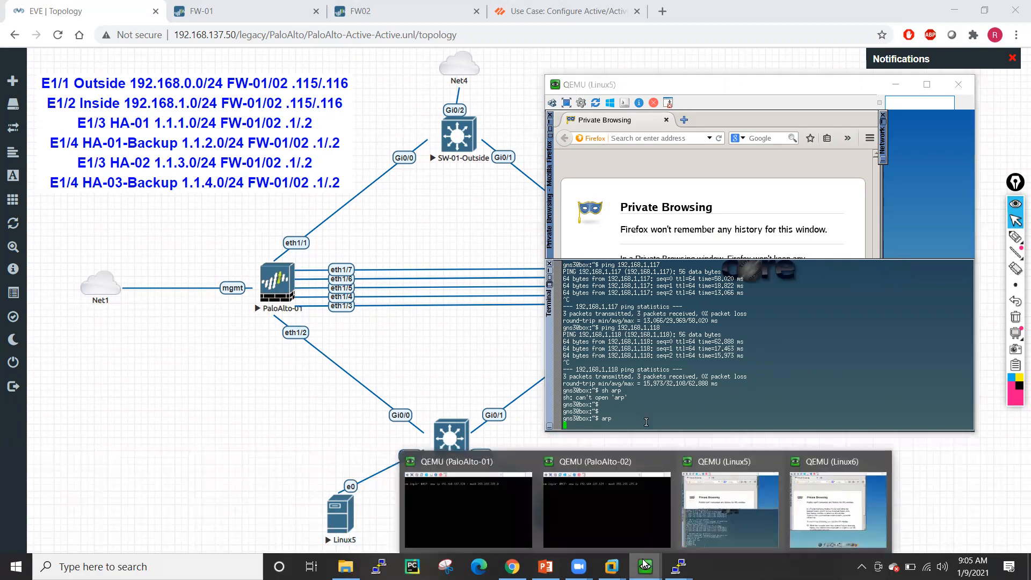
left_click(836, 500)
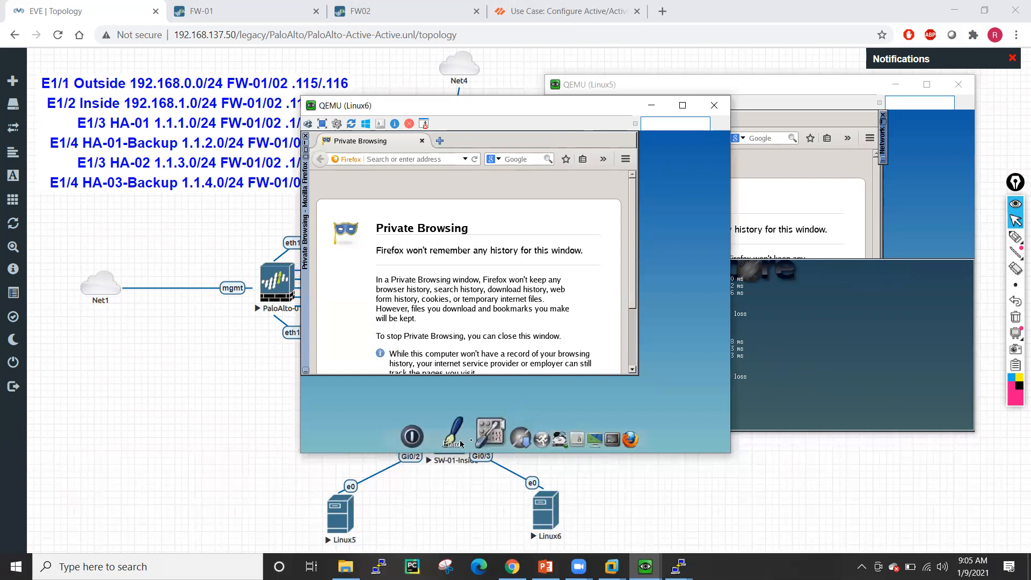
left_click(463, 432)
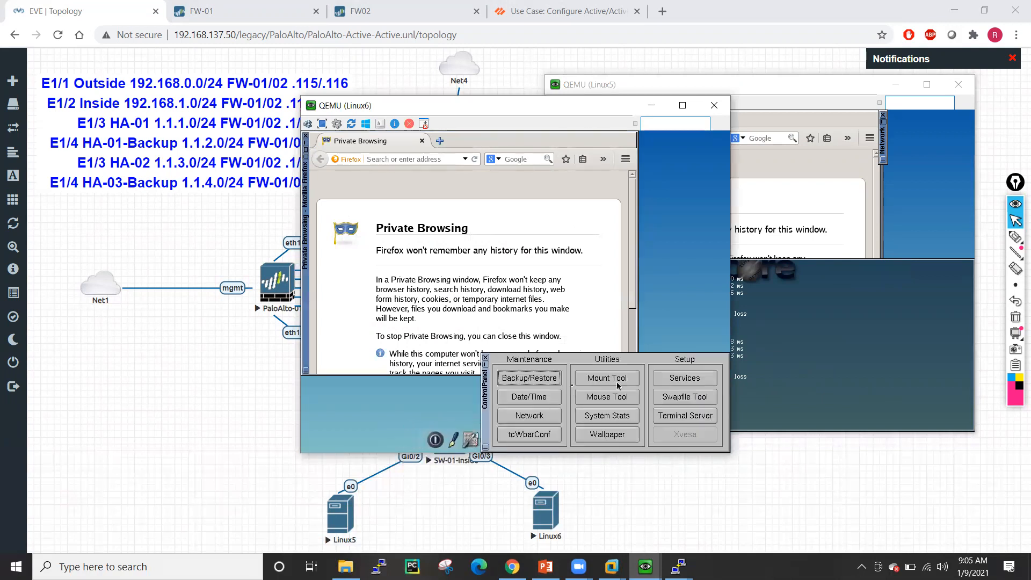
left_click(534, 413)
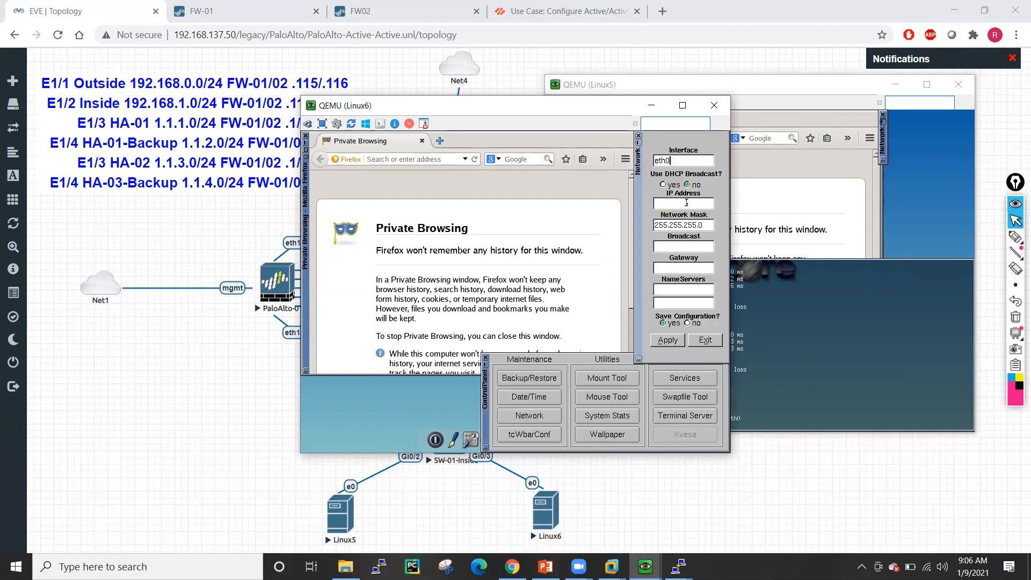
left_click(688, 208)
type("192.168.1.200")
left_click(686, 247)
- Change the gateway to 192.168.1.118, add name servers 8.8.8.8 and 4.2.2.2, and apply
key("BackSpace")
key("BackSpace")
key("BackSpace")
type("118")
left_click(688, 289)
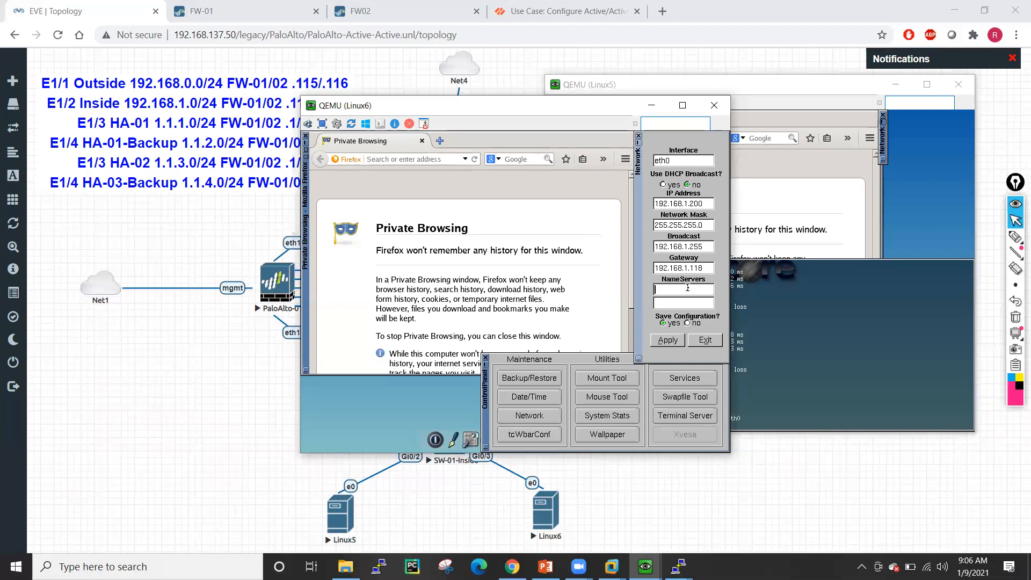
type("8.8.8.8")
type("4.2.2.2")
left_click(670, 344)
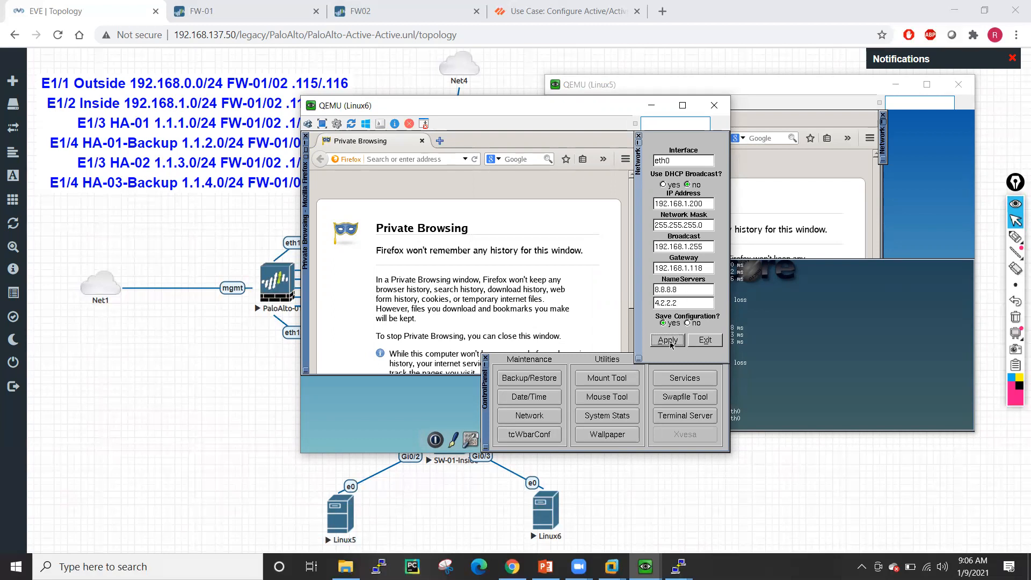
left_click(486, 357)
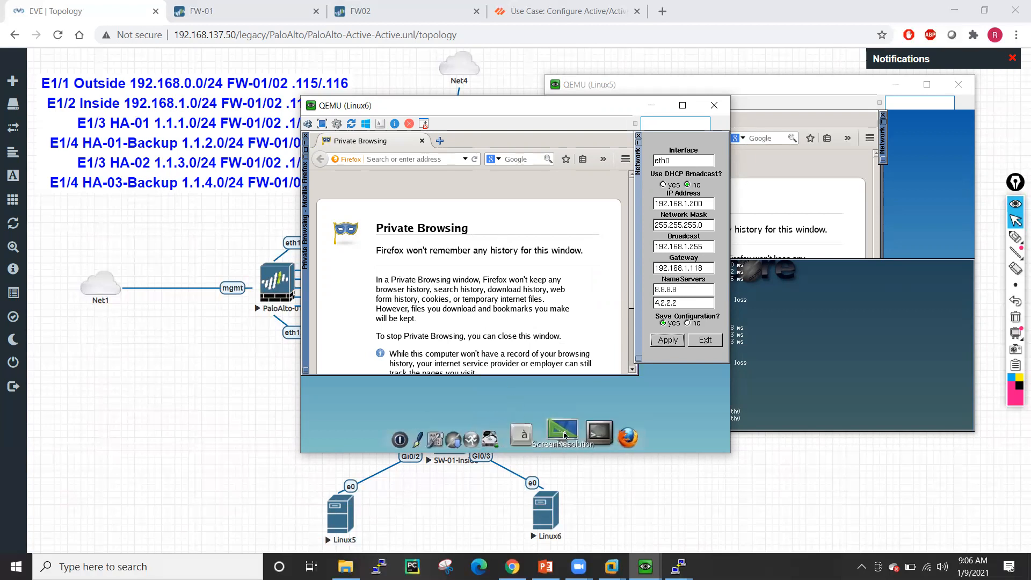
- Open a terminal on Linux6 and ping 192.168.1.116
left_click(599, 432)
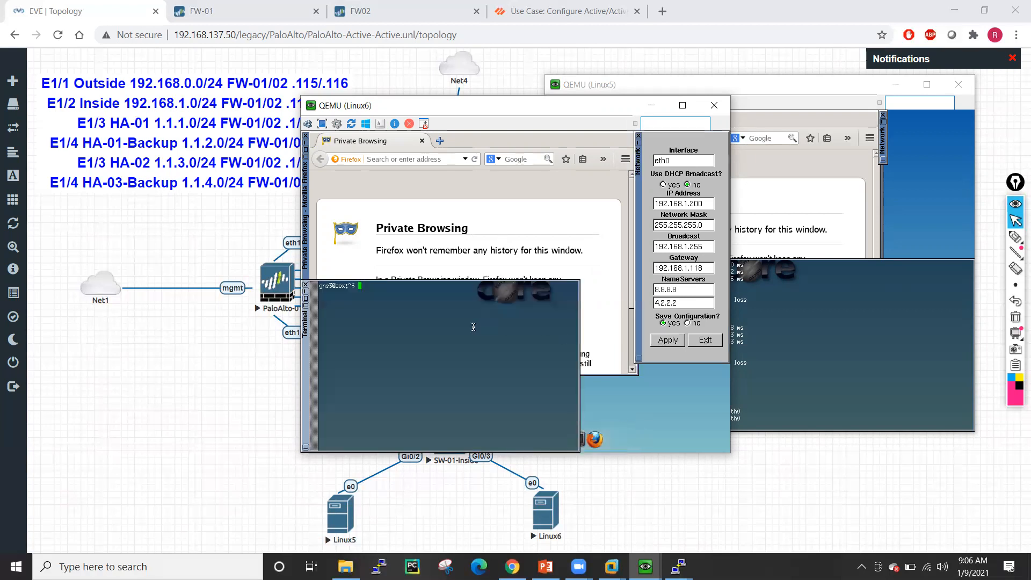
type("ping")
left_click(307, 307)
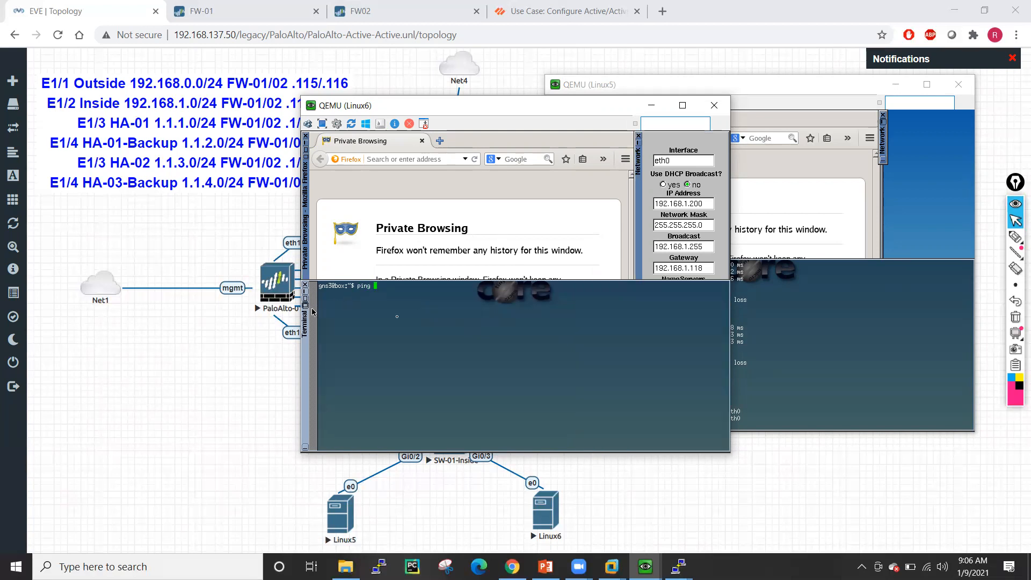
type("ping 192.168.1.116")
key("Return")
key("ctrl+c")
- Ping 192.168.1.117 and then 192.168.1.118 from Linux6
key("Up")
key("BackSpace")
type("7")
key("Return")
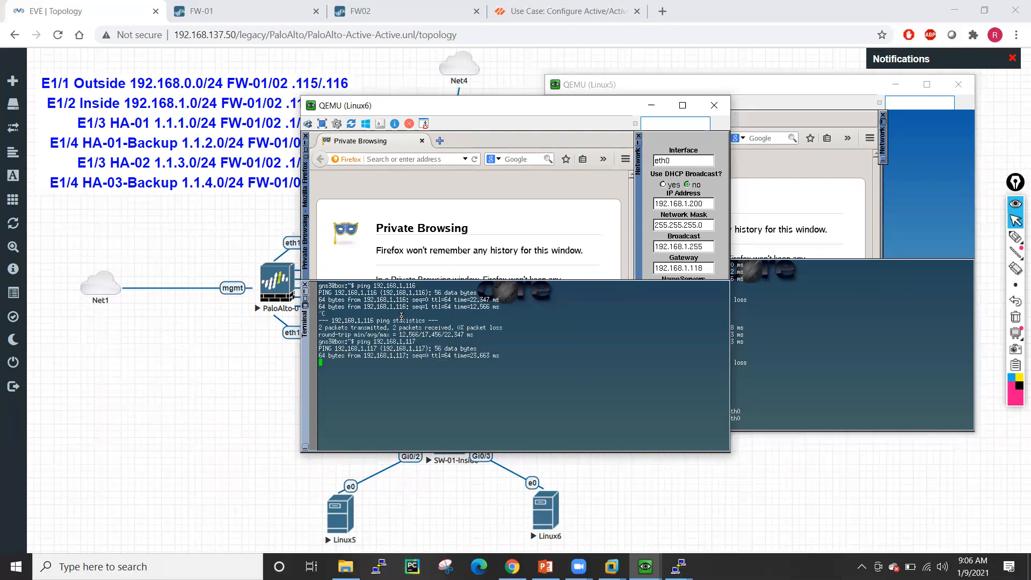
key("ctrl+c")
key("Up")
key("BackSpace")
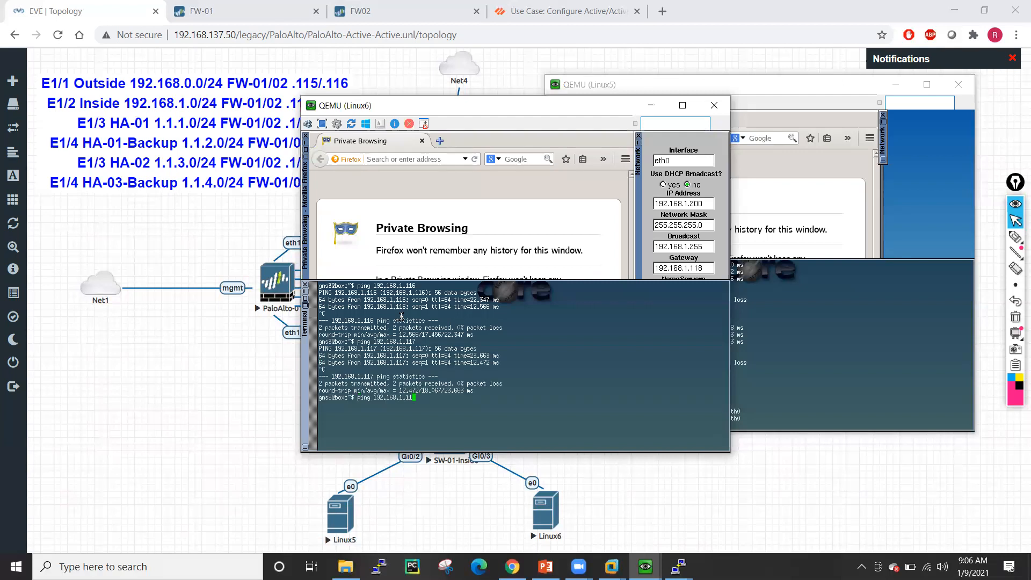
type("8")
key("Return")
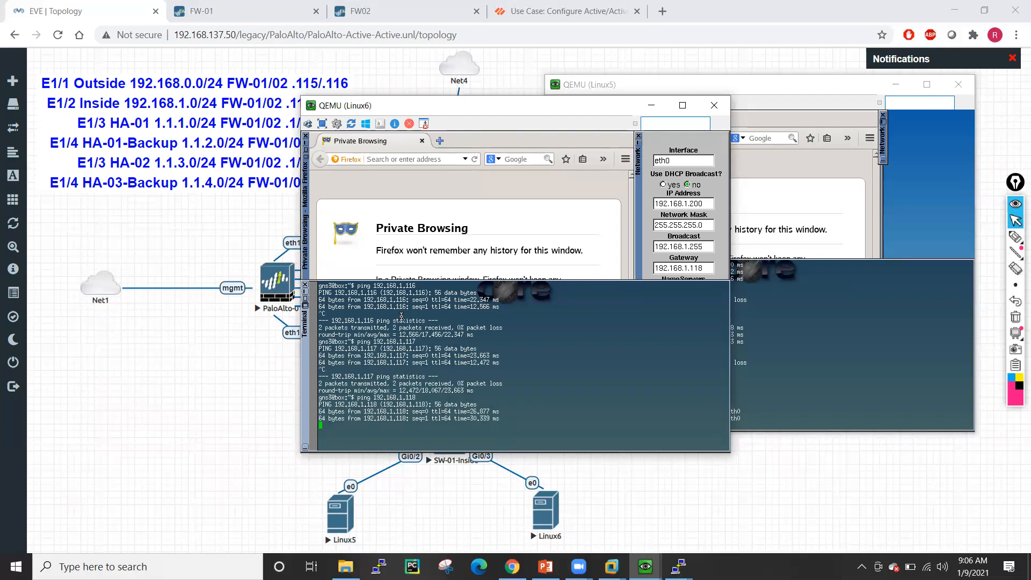
key("ctrl+c")
- Run arp -a on Linux6 and highlight Linux5's ARP MACs for .117 and .118
key("Return")
key("Return")
key("Return")
key("Return")
key("Return")
key("Return")
key("Return")
key("Return")
key("Return")
key("Return")
key("Return")
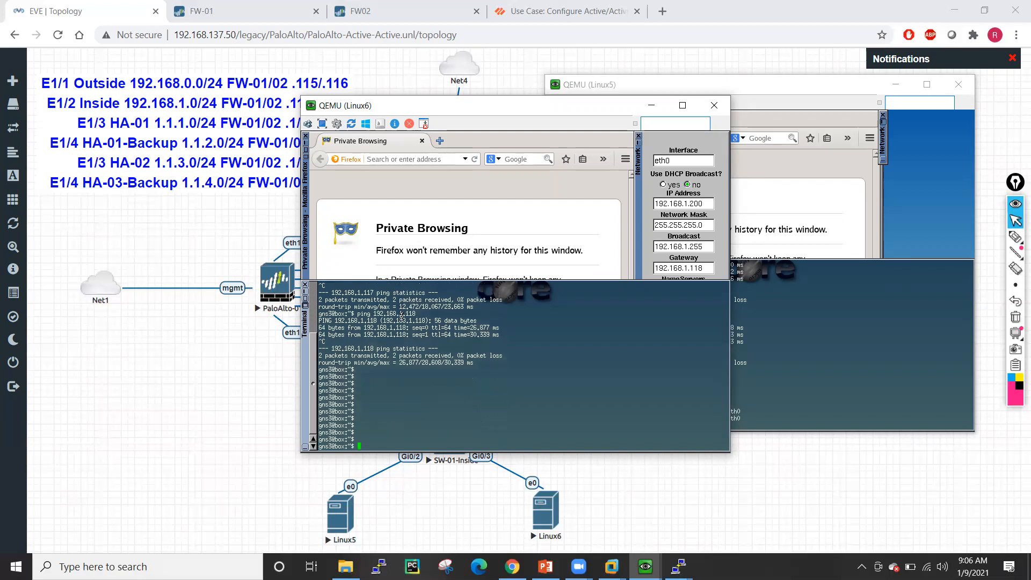
type("arp -a")
key("Return")
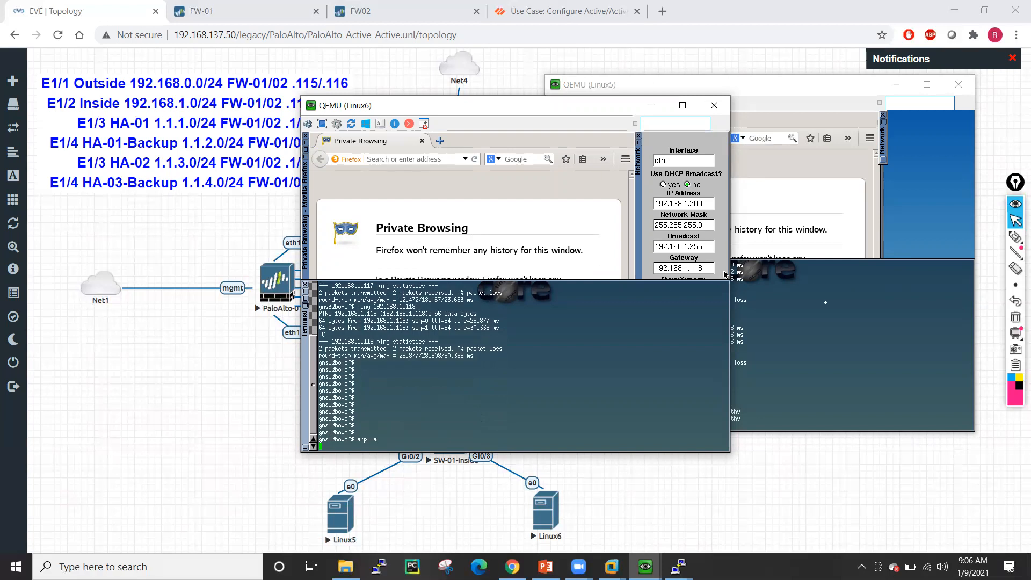
left_click(736, 277)
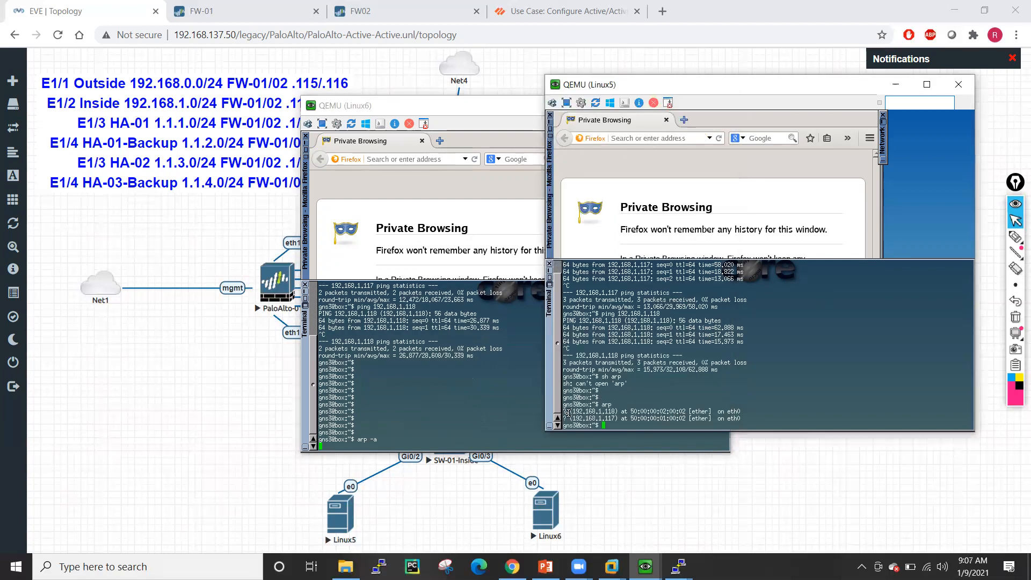
left_click_drag(566, 411, 752, 417)
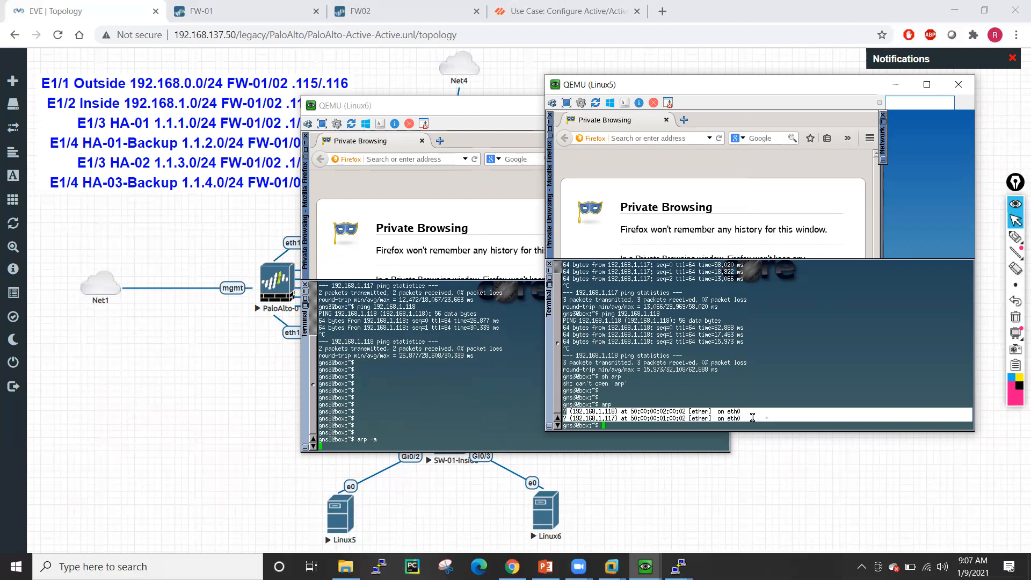
left_click(632, 418)
left_click_drag(629, 418, 686, 418)
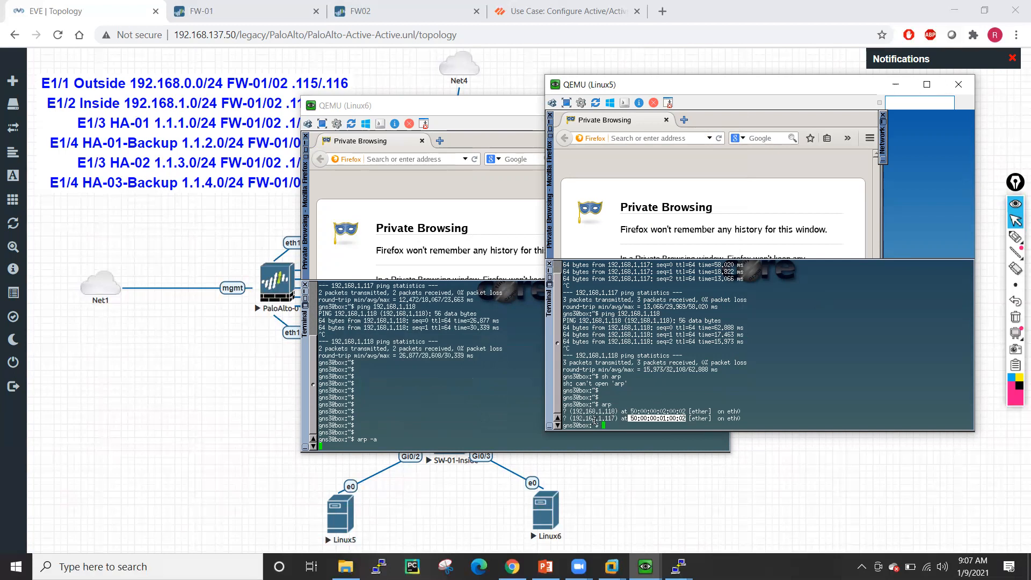
left_click_drag(631, 411, 685, 413)
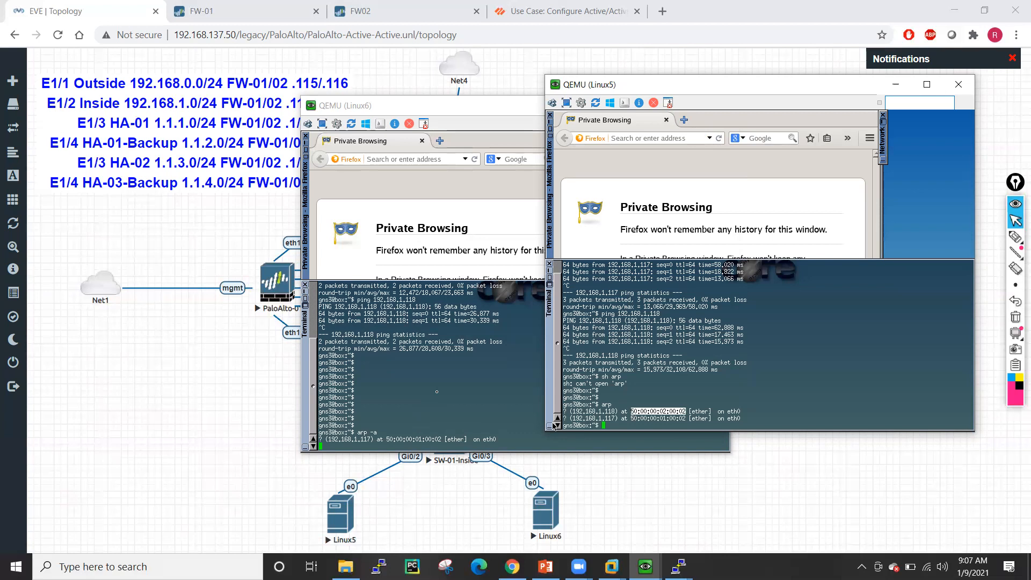
- Compare the MAC in Linux6's ARP output against Linux5's entries
left_click(436, 391)
left_click_drag(390, 441, 440, 442)
left_click(487, 380)
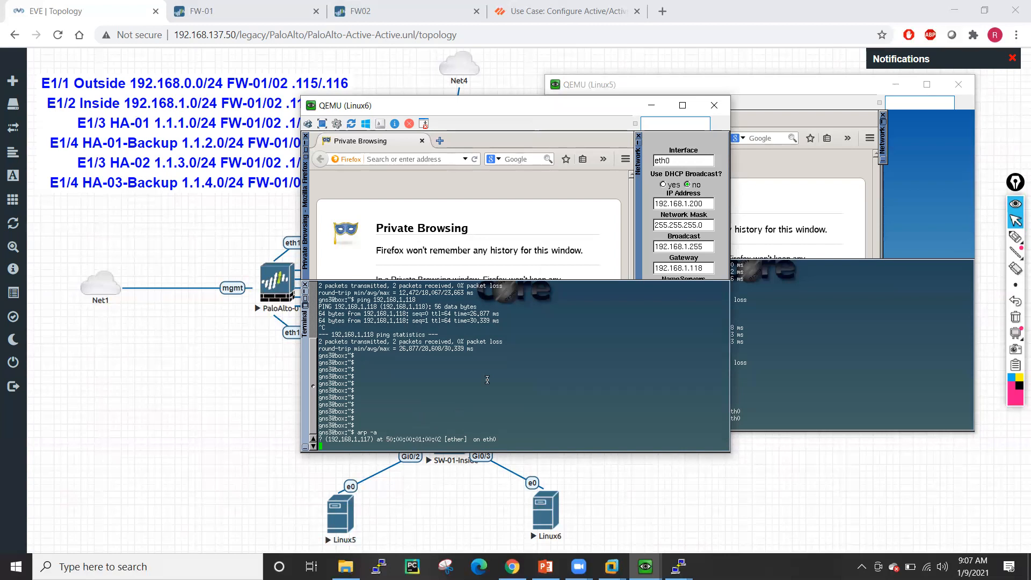
left_click(808, 369)
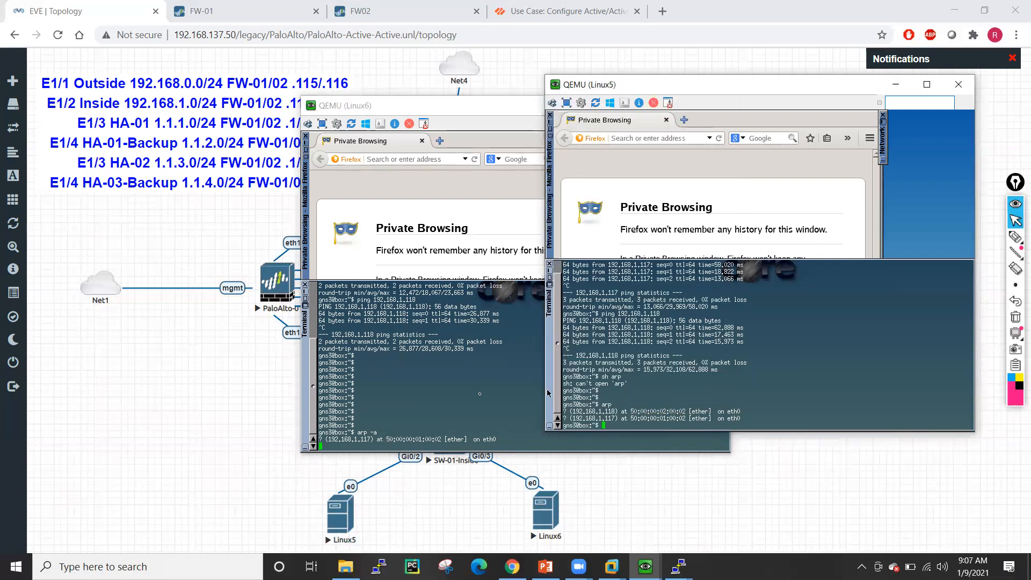
left_click(476, 394)
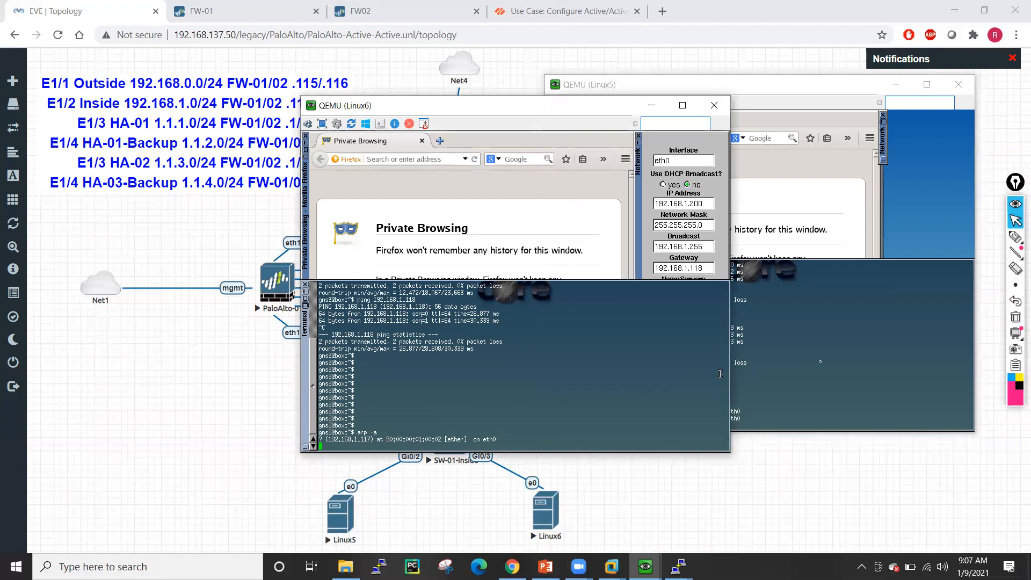
left_click(822, 361)
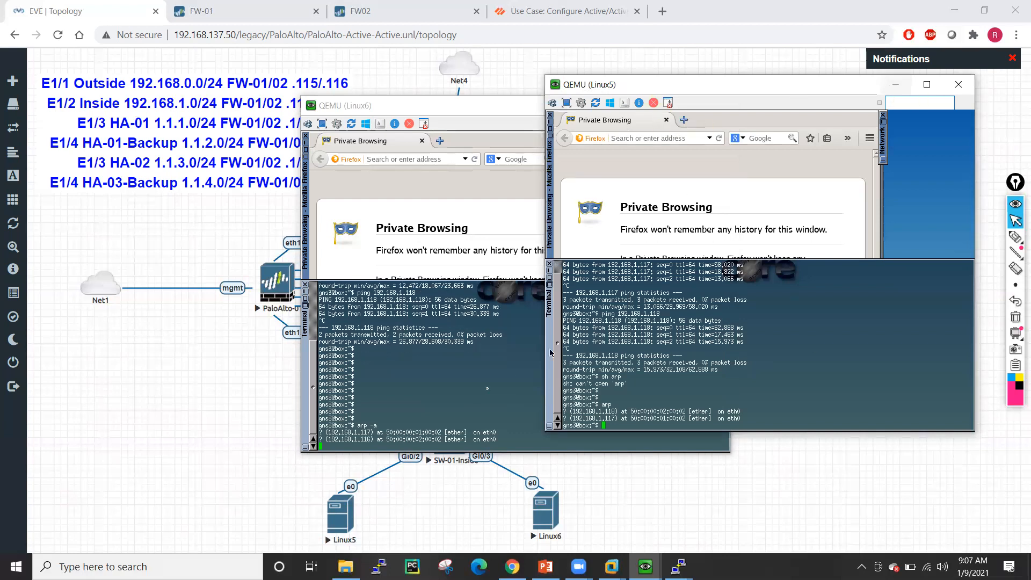
left_click(465, 394)
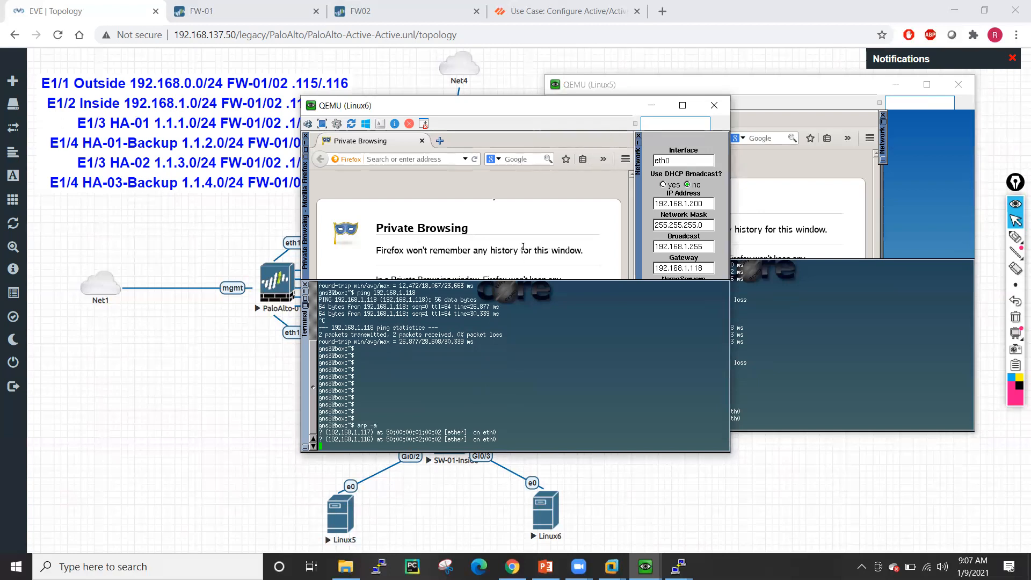
left_click(396, 159)
type("www.g")
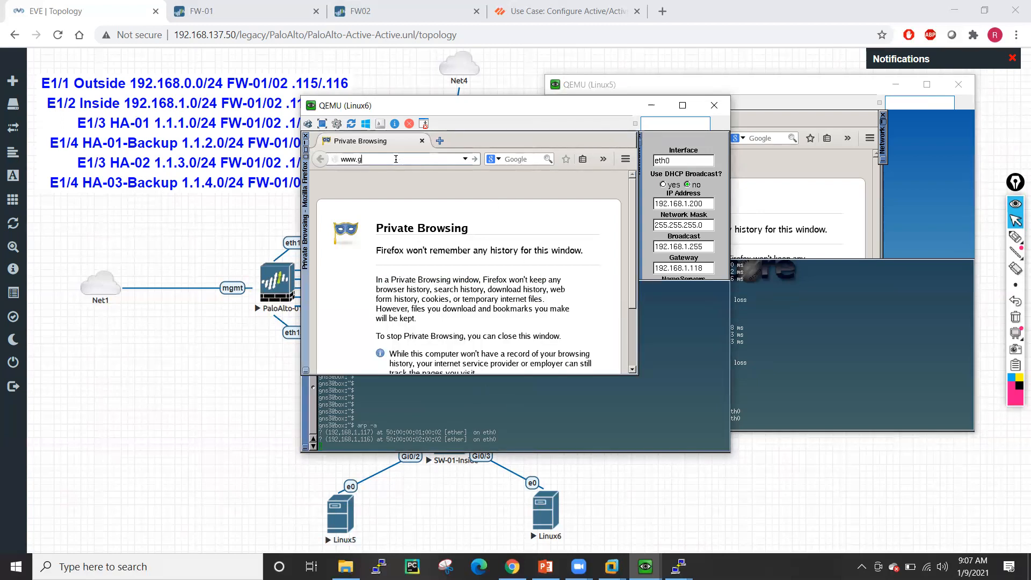
type("oogle.com")
key("Return")
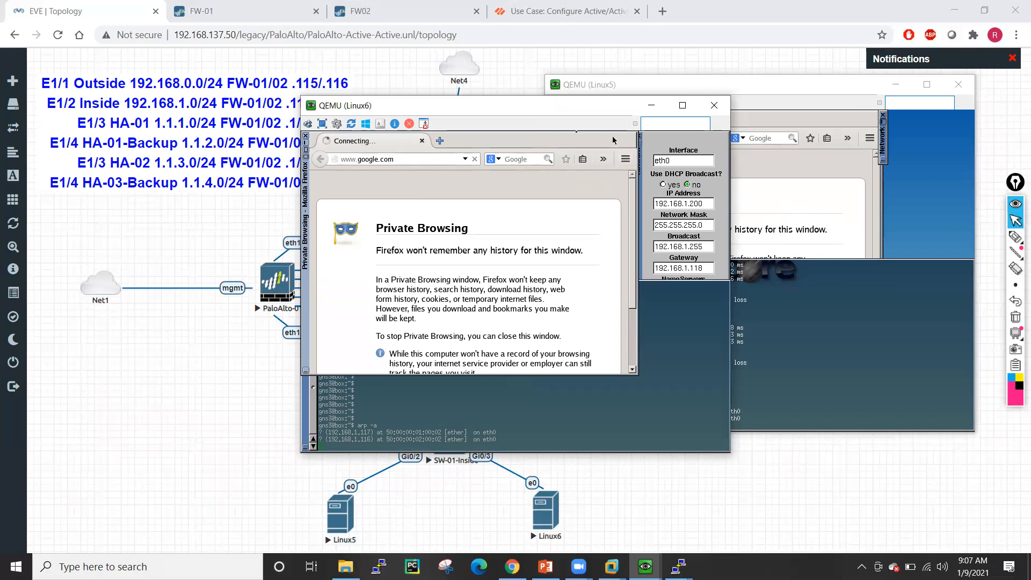
left_click(305, 157)
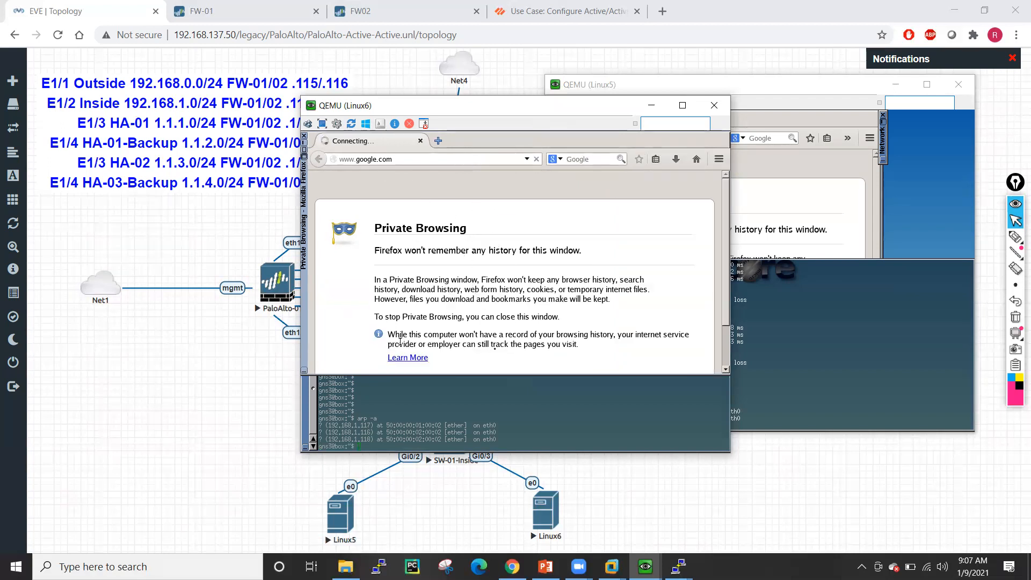
- On FW-01, add a new NAT rule and start naming it FW0
left_click(251, 6)
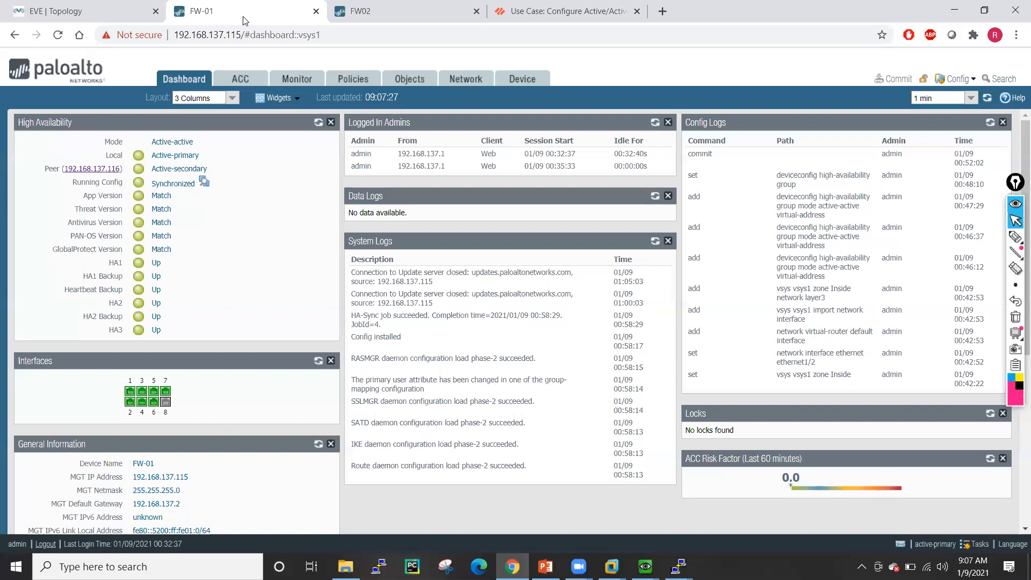
left_click(346, 80)
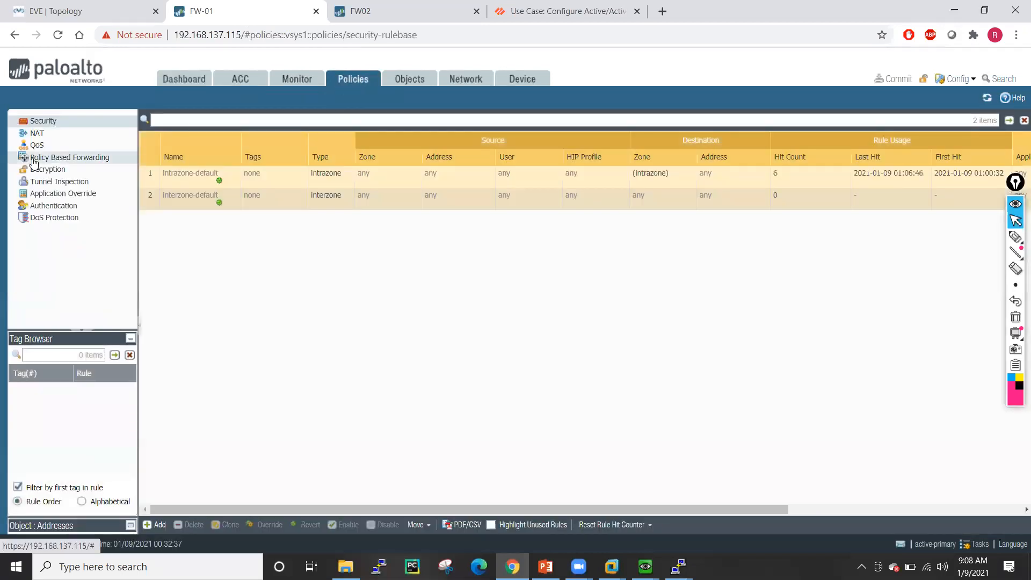
left_click(36, 134)
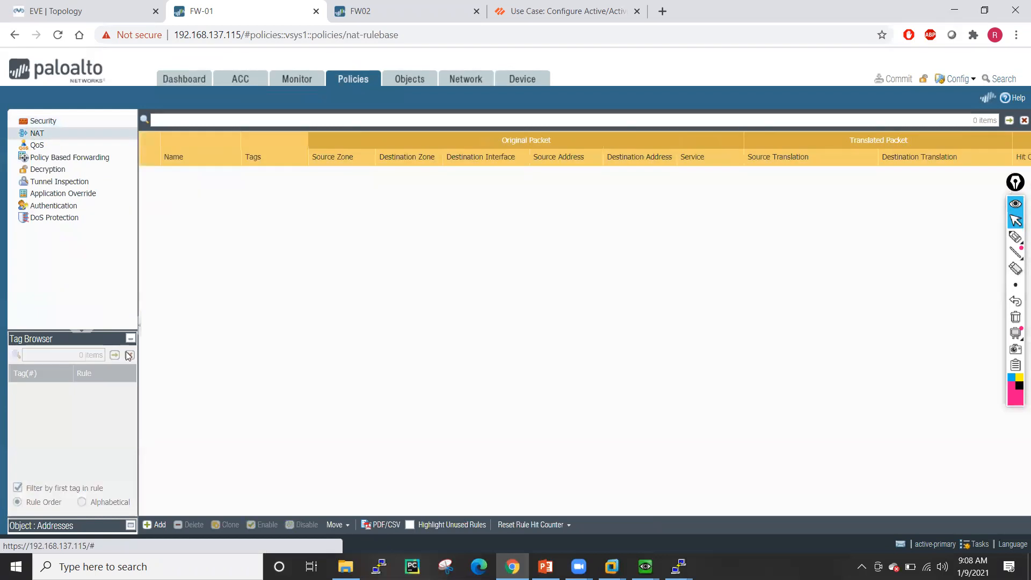
left_click(159, 525)
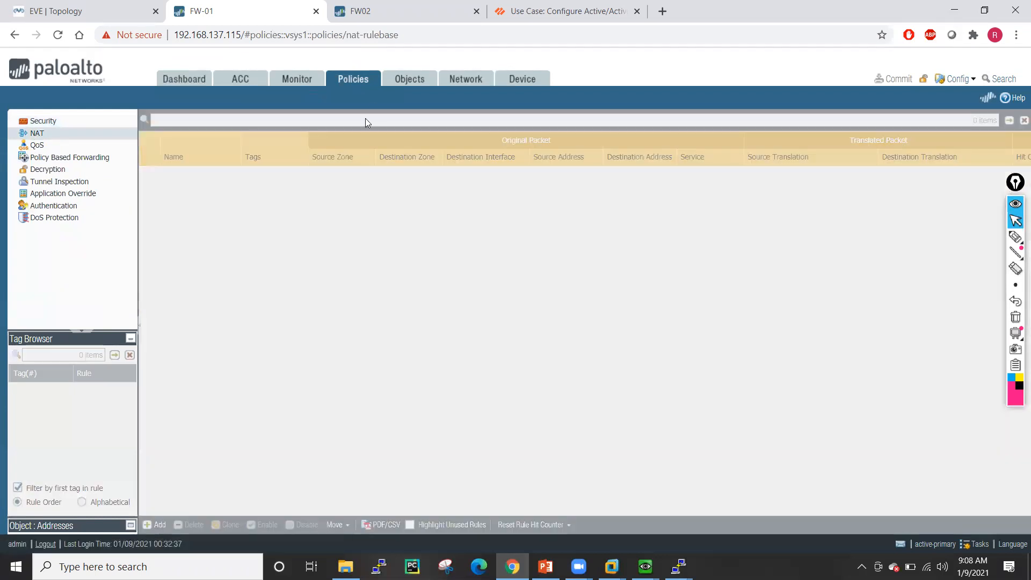
left_click(362, 263)
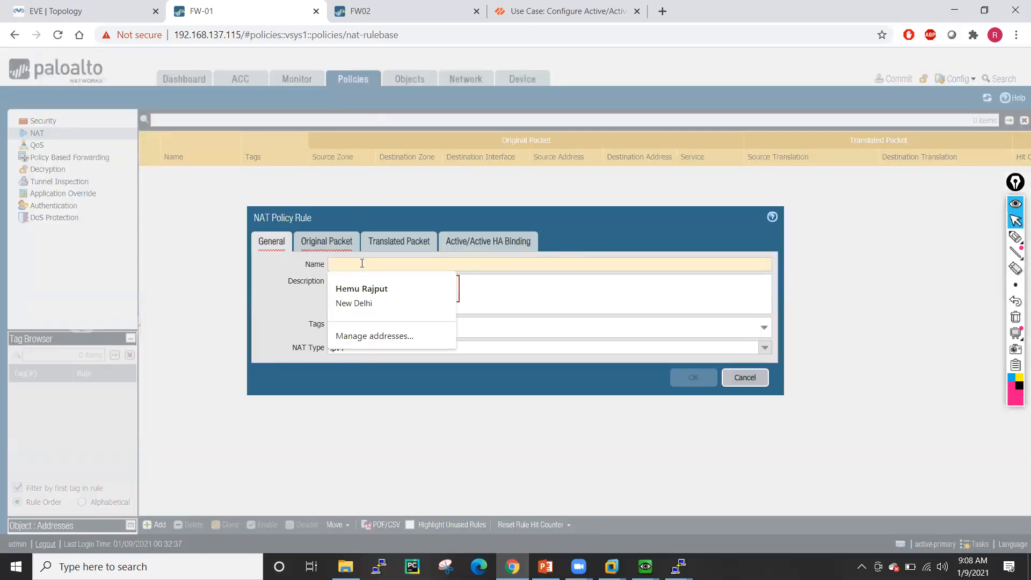
type("FW01-PAT")
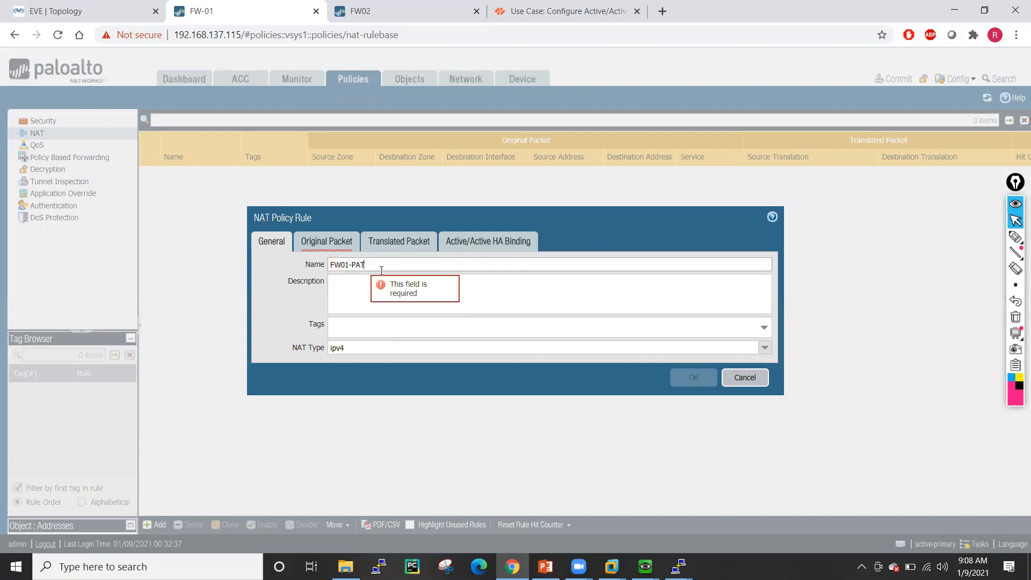
left_click(327, 241)
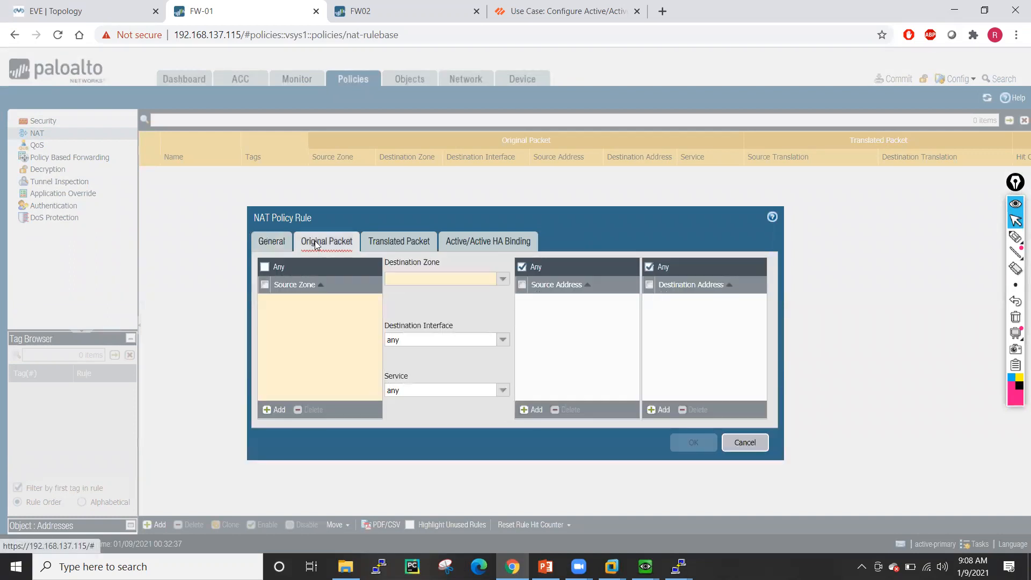
- Set the original packet: source zone Inside, destination zone Outside, destination interface ethernet1/1
left_click(279, 411)
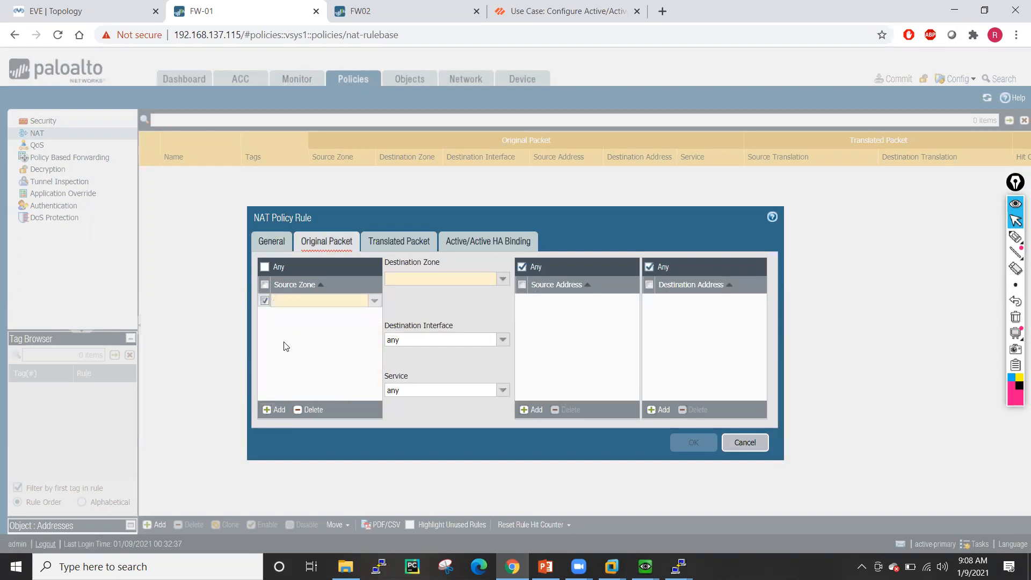
left_click(284, 342)
left_click(269, 411)
left_click(284, 316)
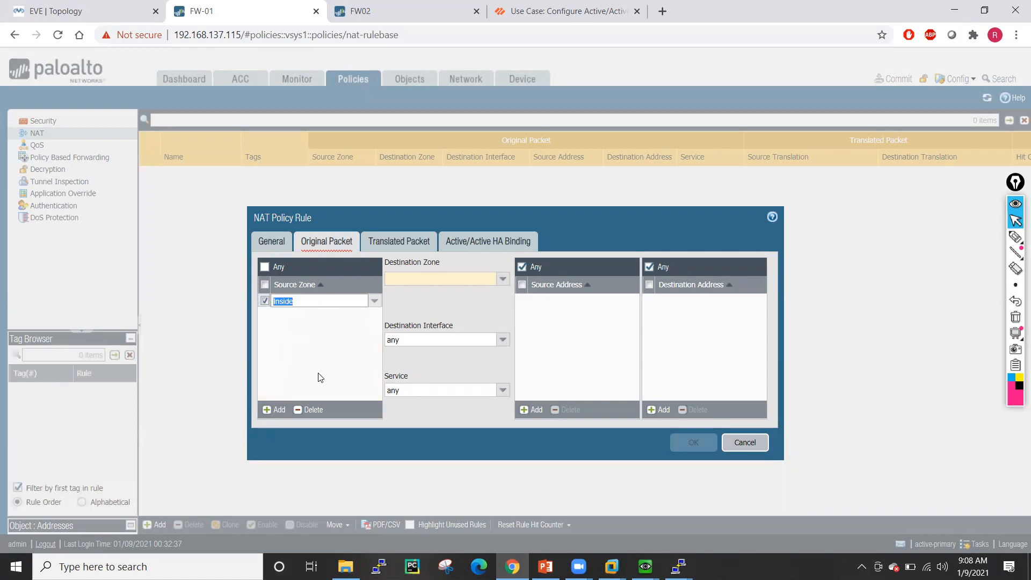
left_click(503, 280)
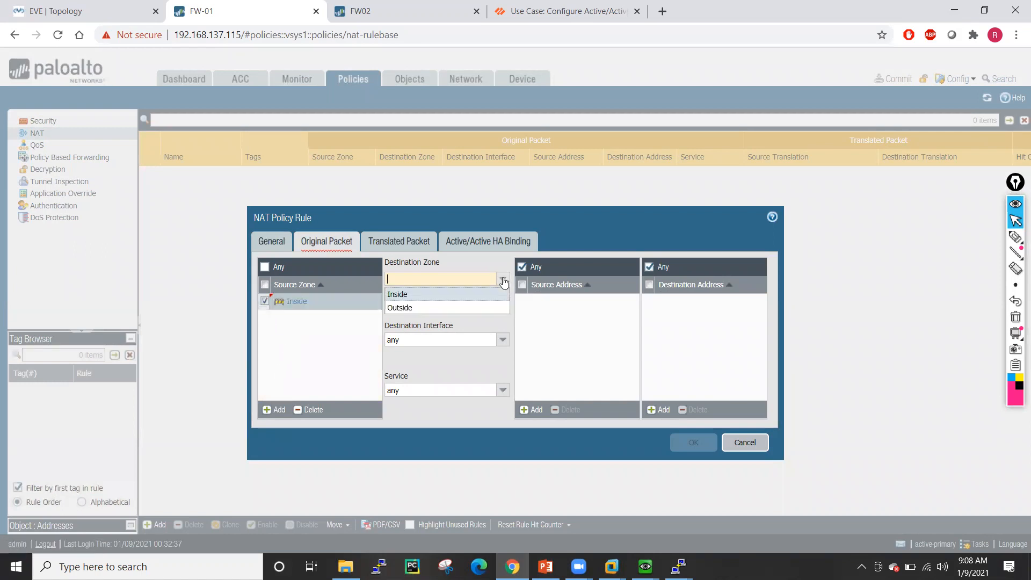
left_click(413, 307)
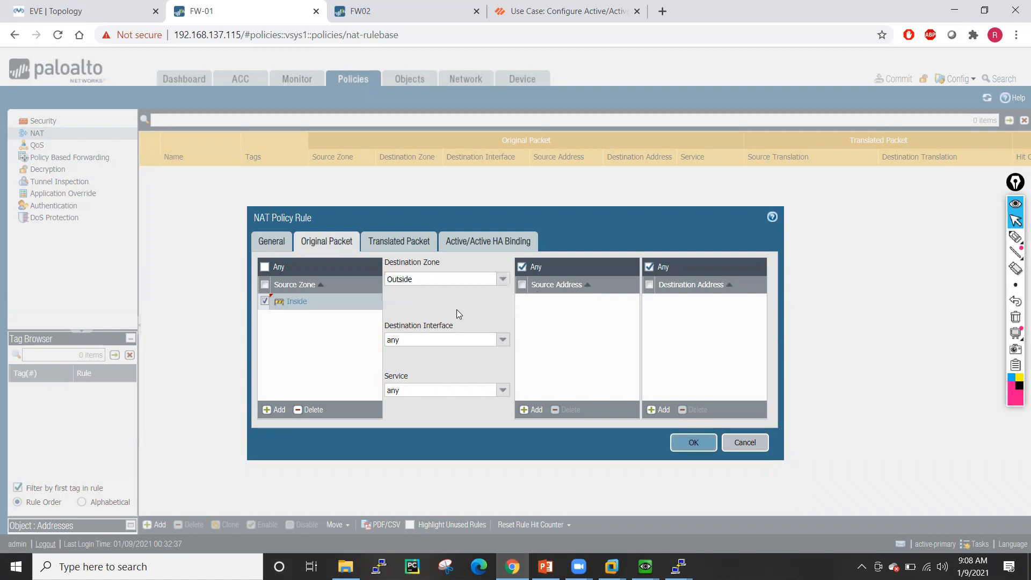
left_click(503, 339)
left_click(421, 368)
- Translate sources via Dynamic IP And Port to Interface Address ethernet1/1, IP type IP
left_click(403, 236)
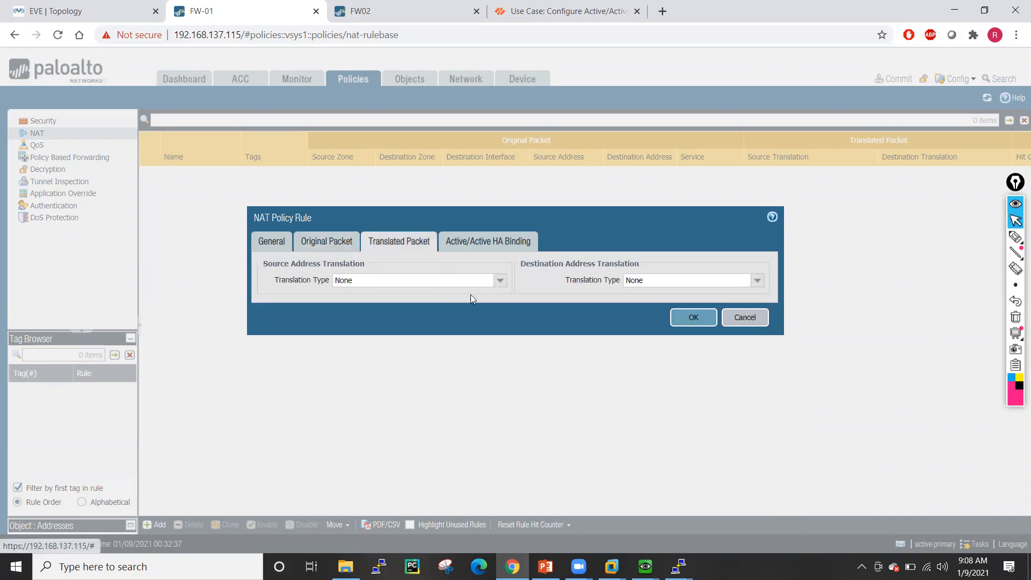
left_click(500, 281)
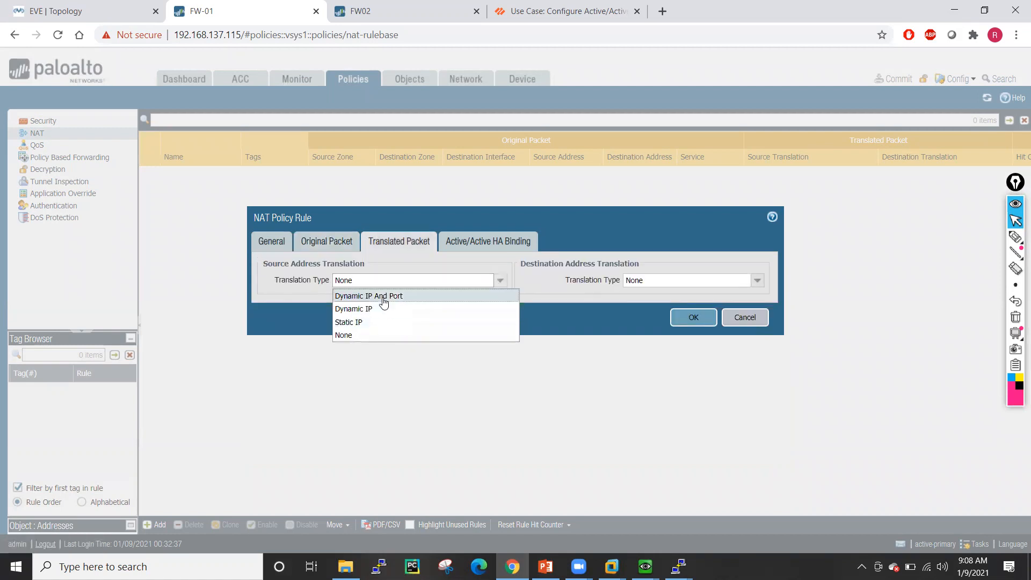
left_click(381, 295)
left_click(498, 297)
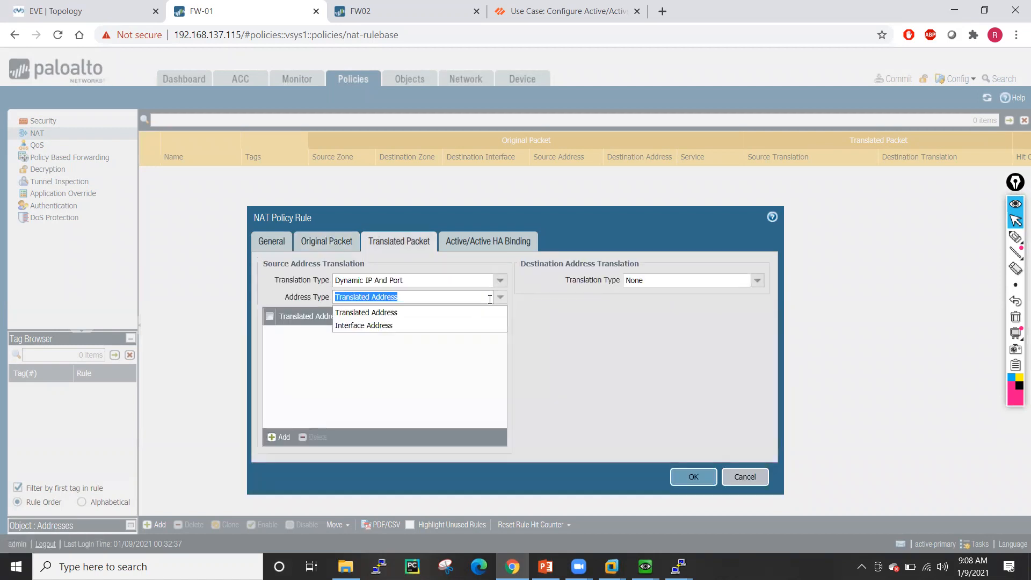
left_click(390, 329)
left_click(491, 317)
left_click(413, 330)
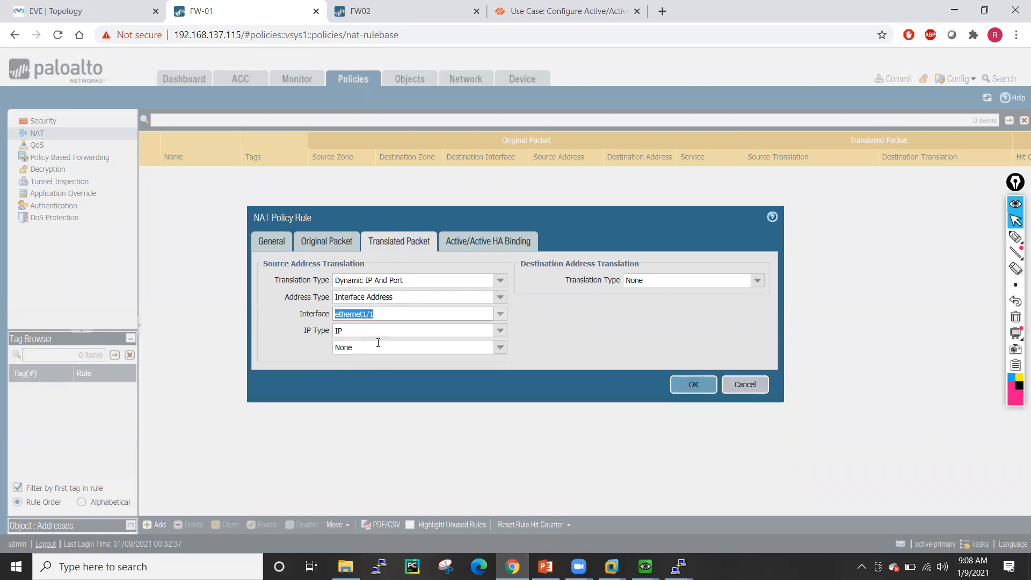
left_click(499, 348)
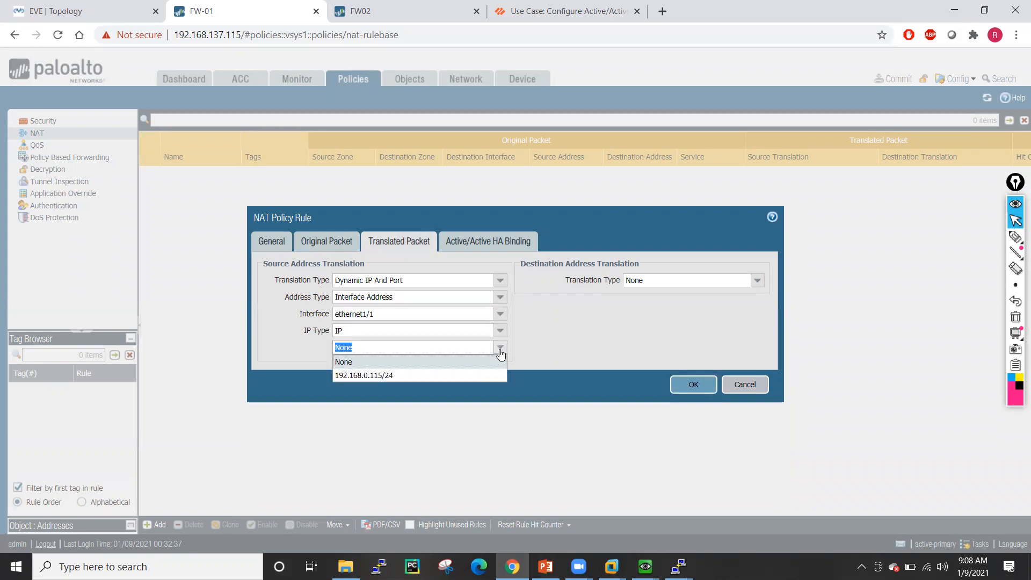
left_click(309, 346)
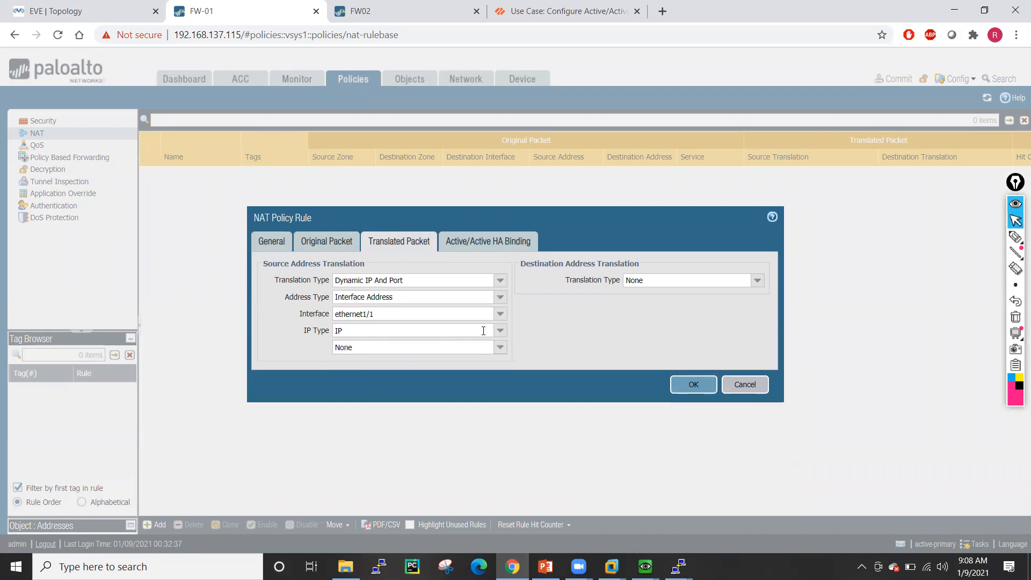
left_click(500, 331)
left_click(286, 348)
left_click(499, 347)
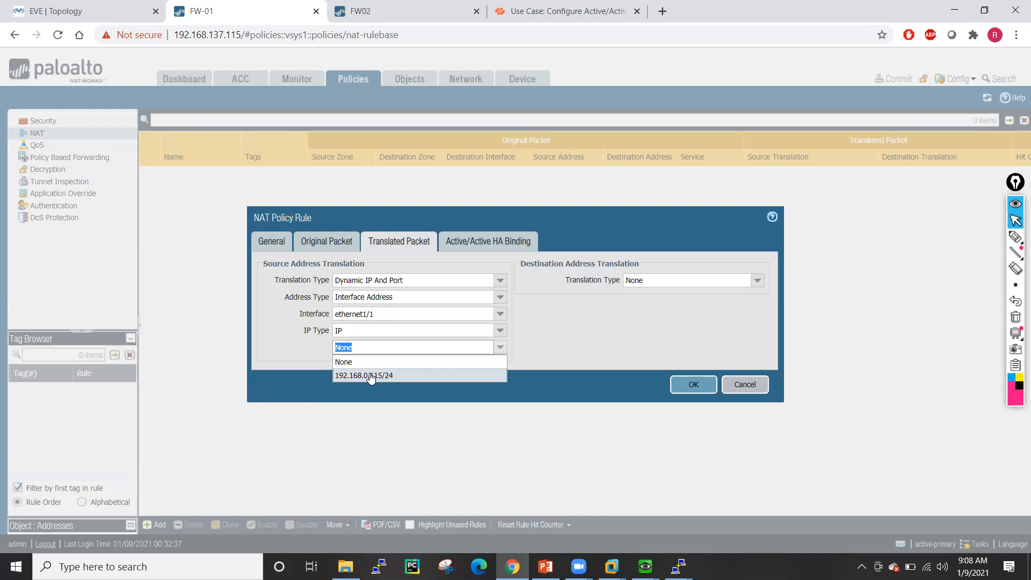
left_click(271, 340)
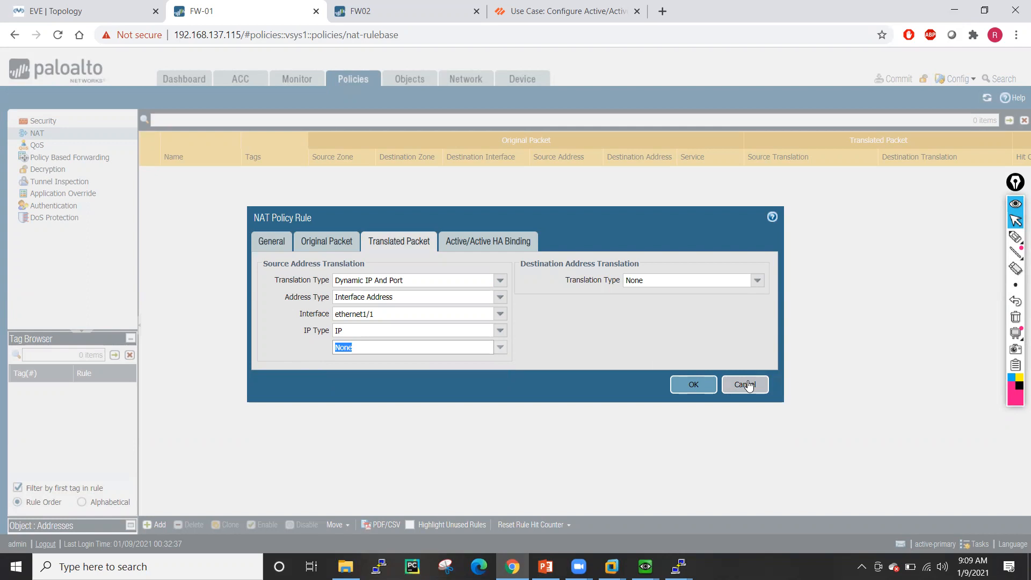
left_click(408, 10)
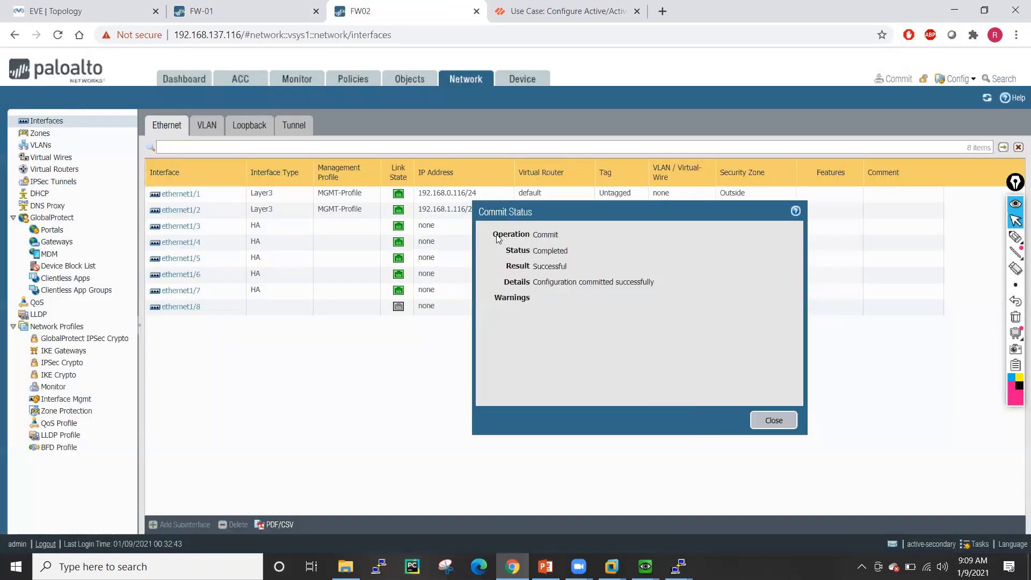
- Check FW02's Active/Active virtual addresses, then recheck FW-01's NAT interface address list
left_click(772, 420)
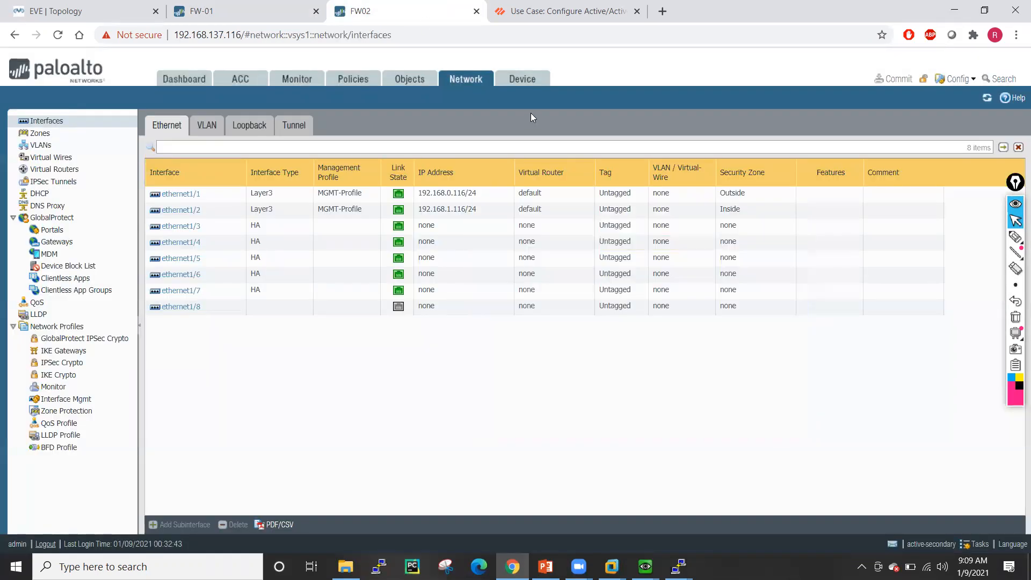
left_click(522, 79)
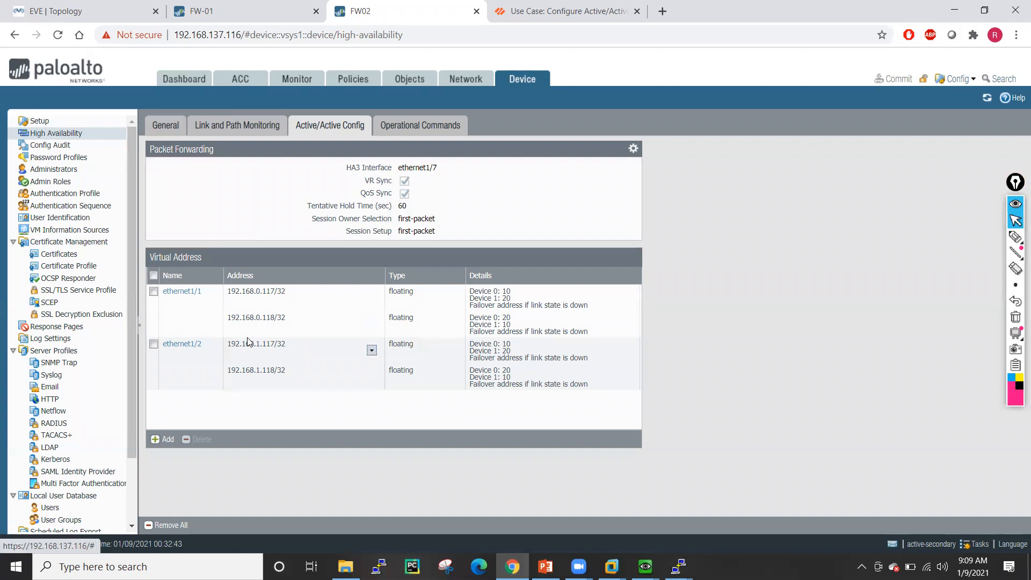
left_click(254, 6)
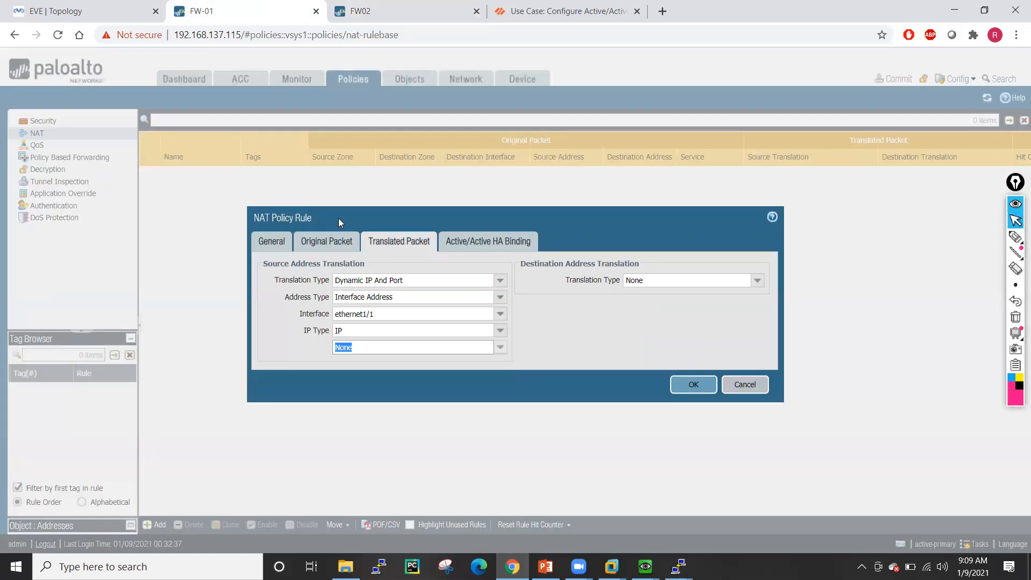
left_click(500, 347)
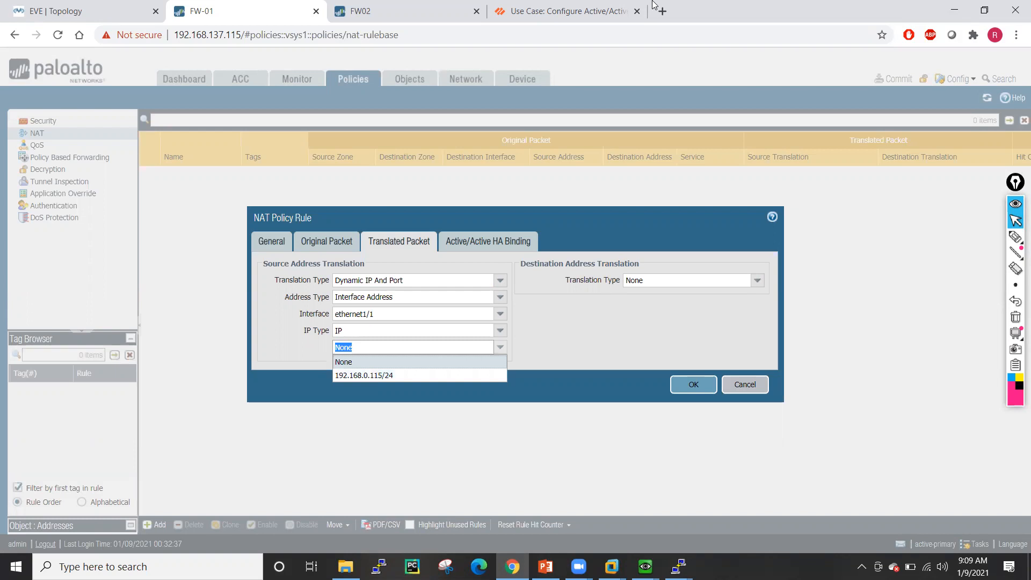
left_click(567, 10)
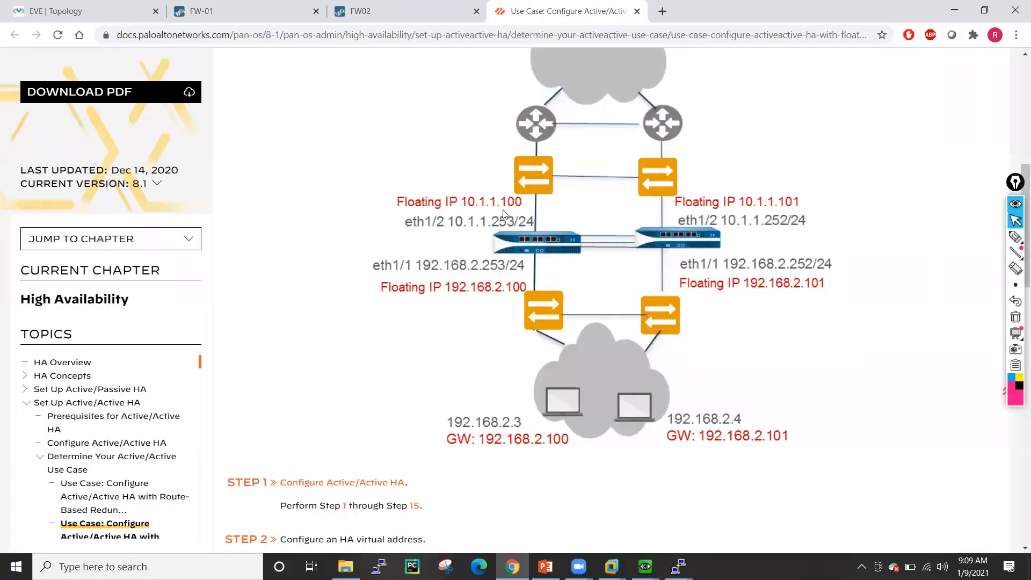
- Scroll through the TechDocs Active/Active floating IP use case configuration steps
scroll(689, 202, "up", 4)
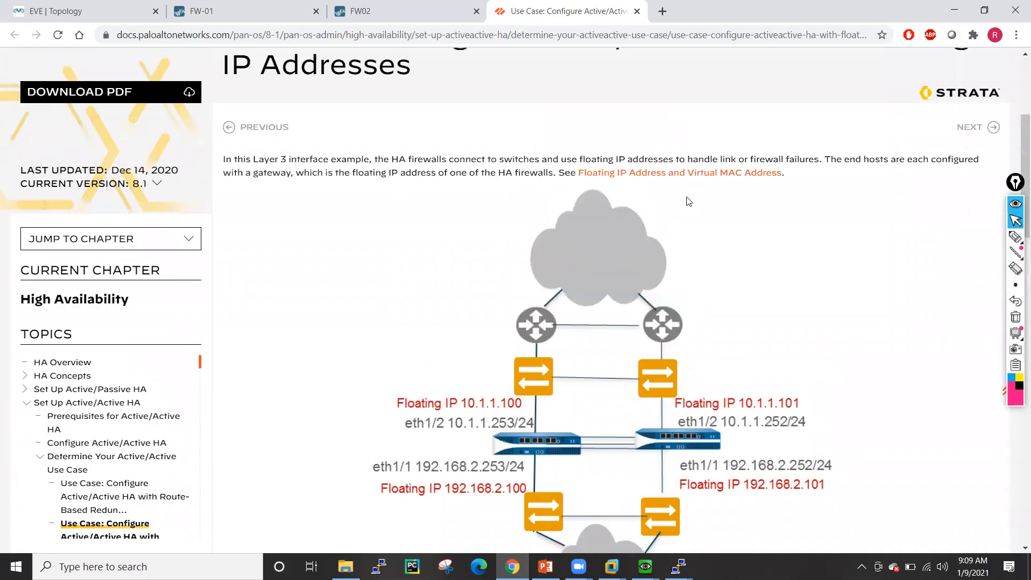
scroll(689, 202, "up", 4)
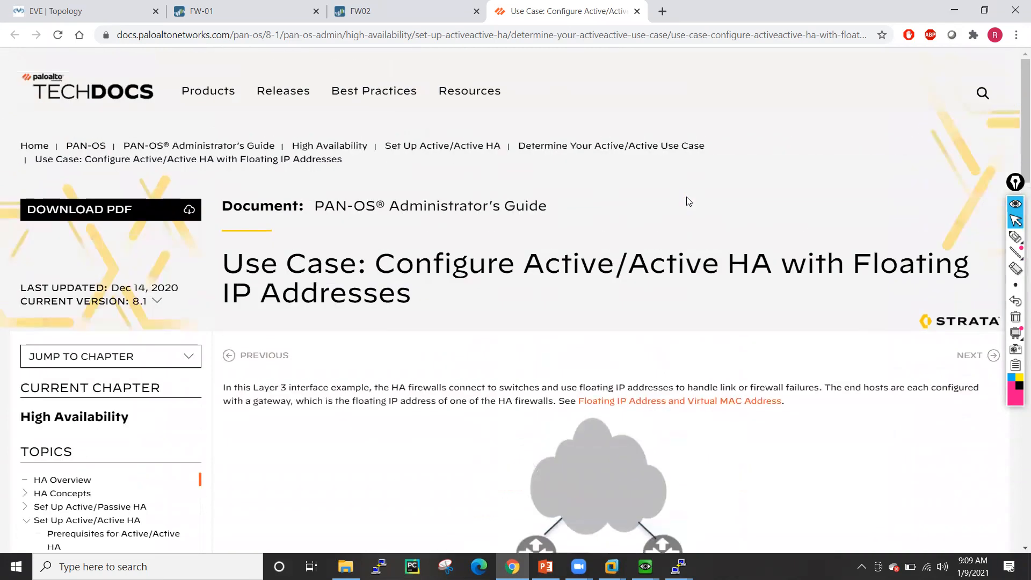
scroll(689, 201, "down", 5)
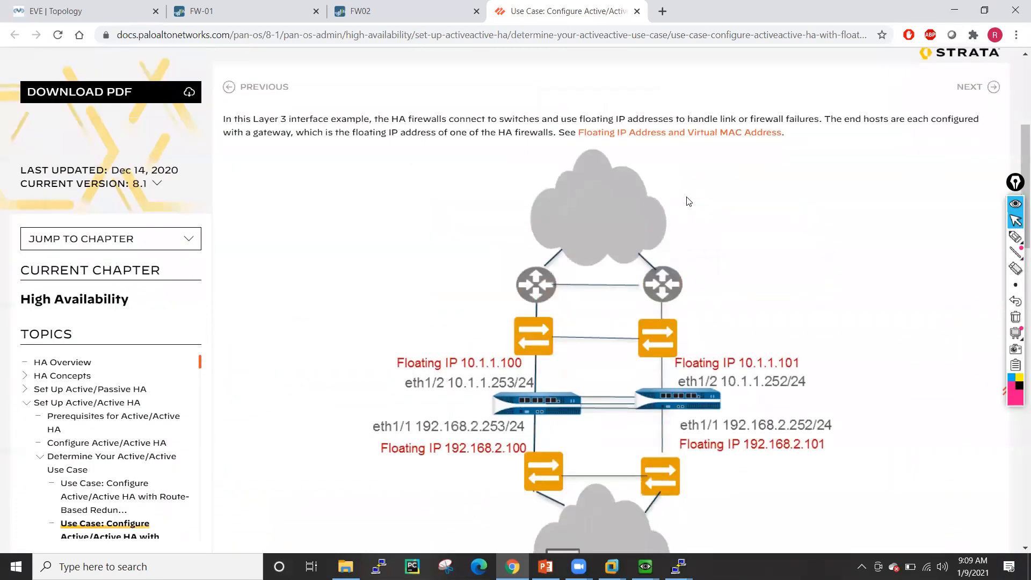
scroll(689, 202, "down", 20)
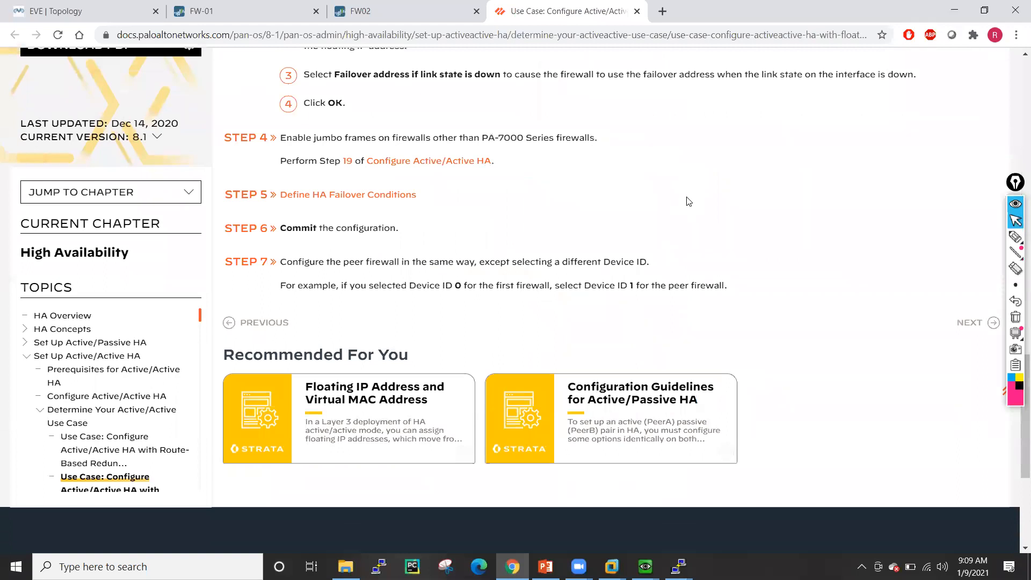
scroll(689, 201, "up", 4)
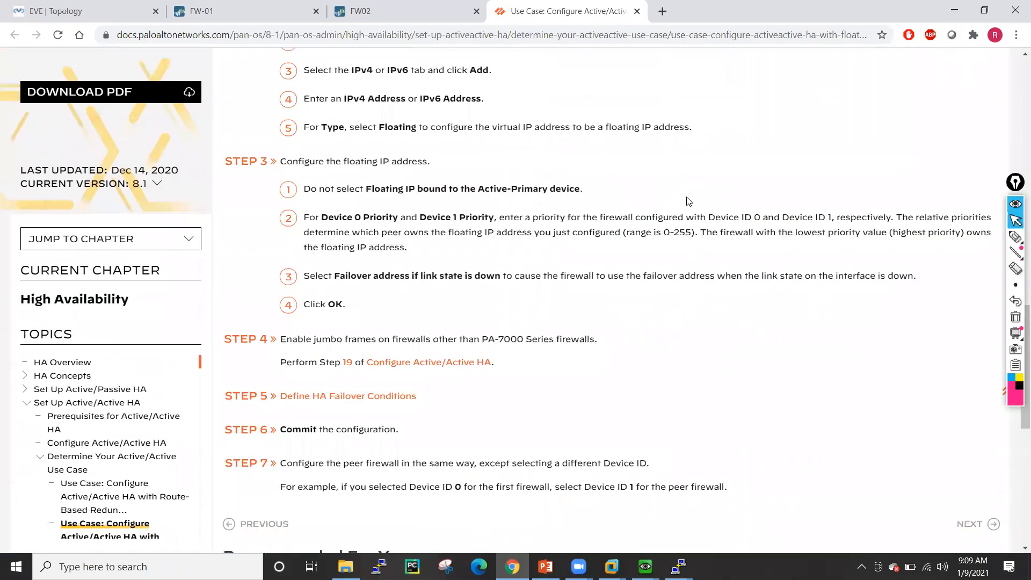
scroll(689, 202, "up", 12)
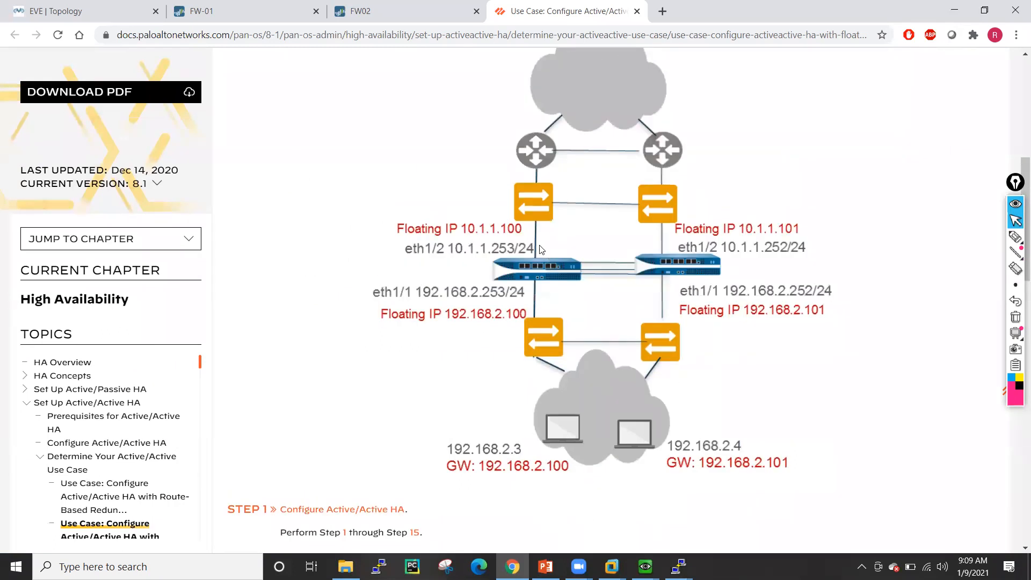
- Switch the NAT translation to Floating IP 192.168.0.117/32 on ethernet1/1
left_click(274, 12)
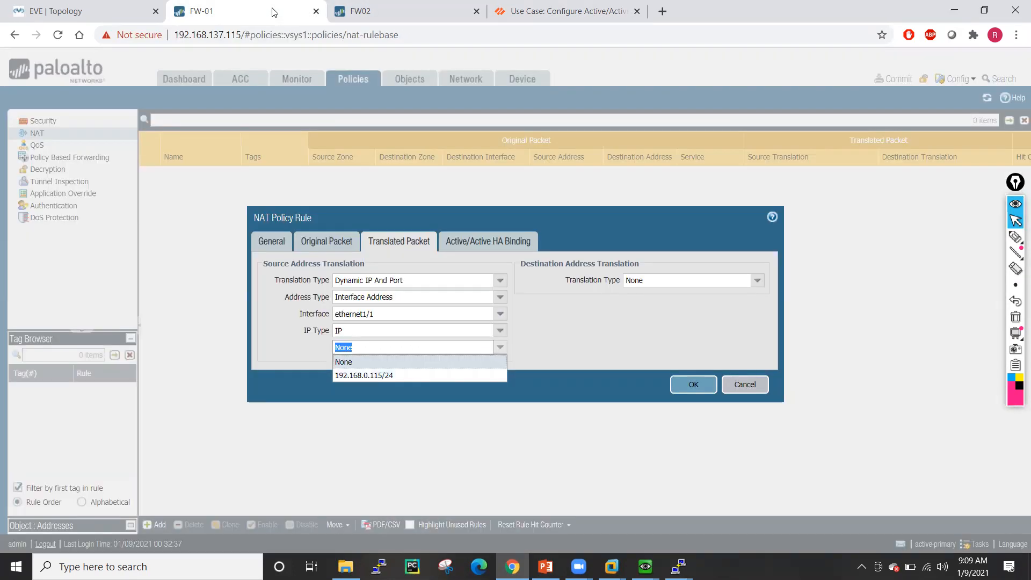
left_click(498, 315)
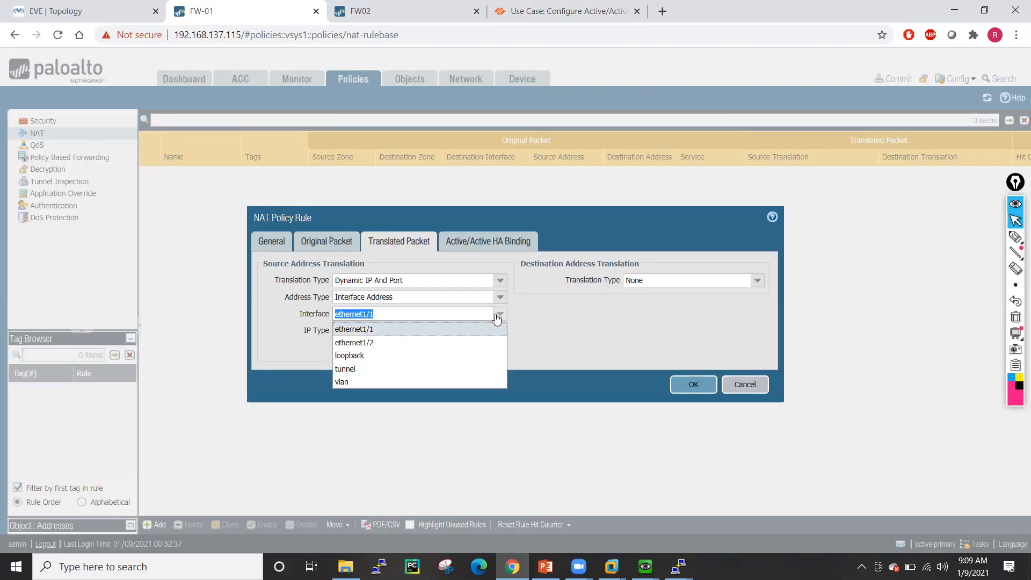
left_click(377, 331)
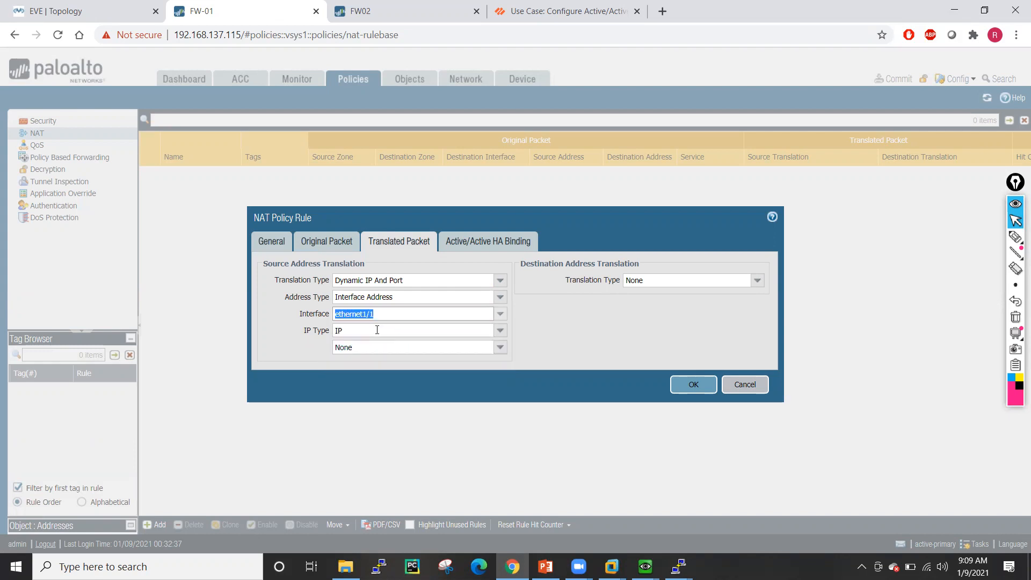
left_click(499, 330)
left_click(344, 350)
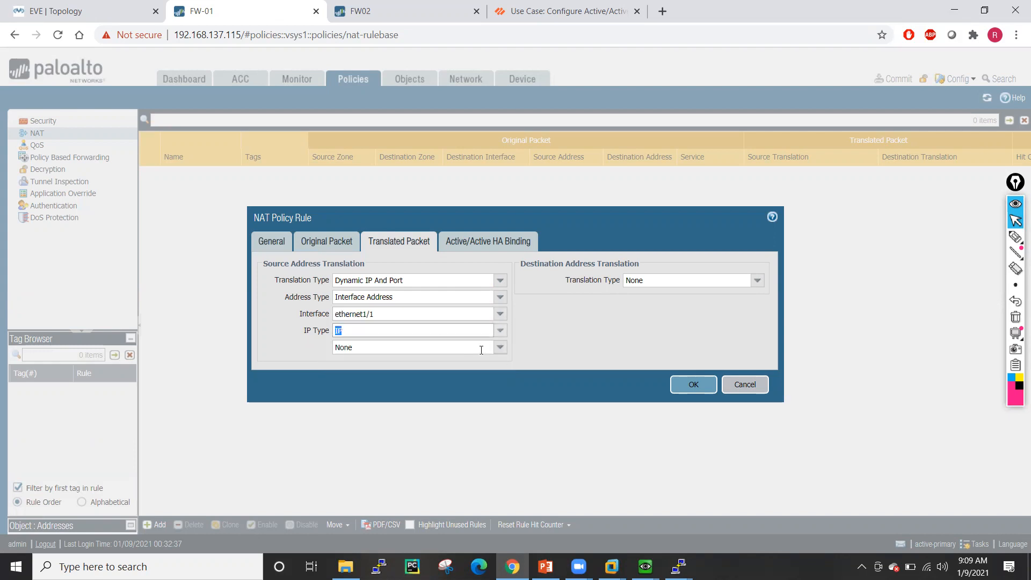
left_click(499, 330)
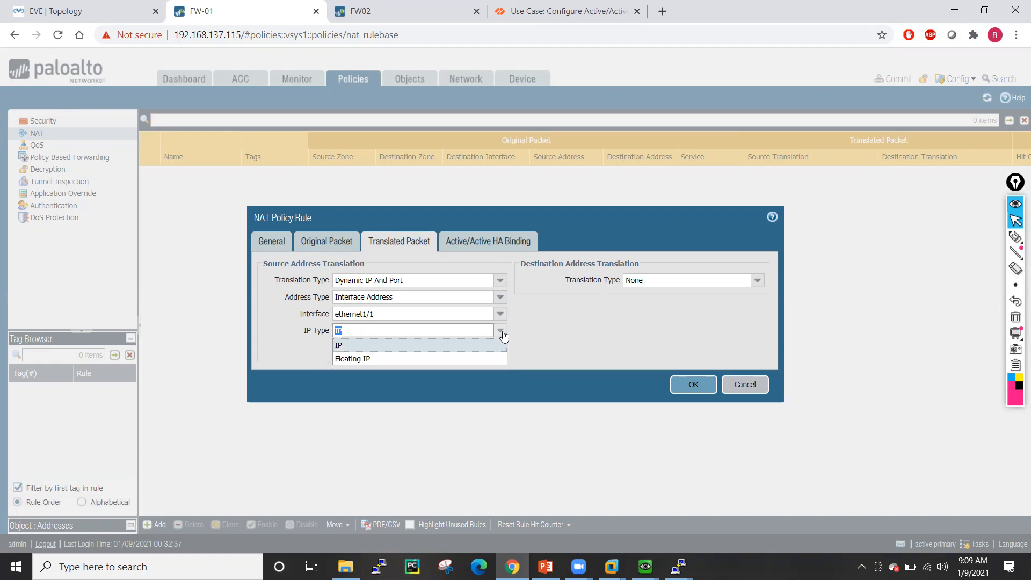
left_click(365, 359)
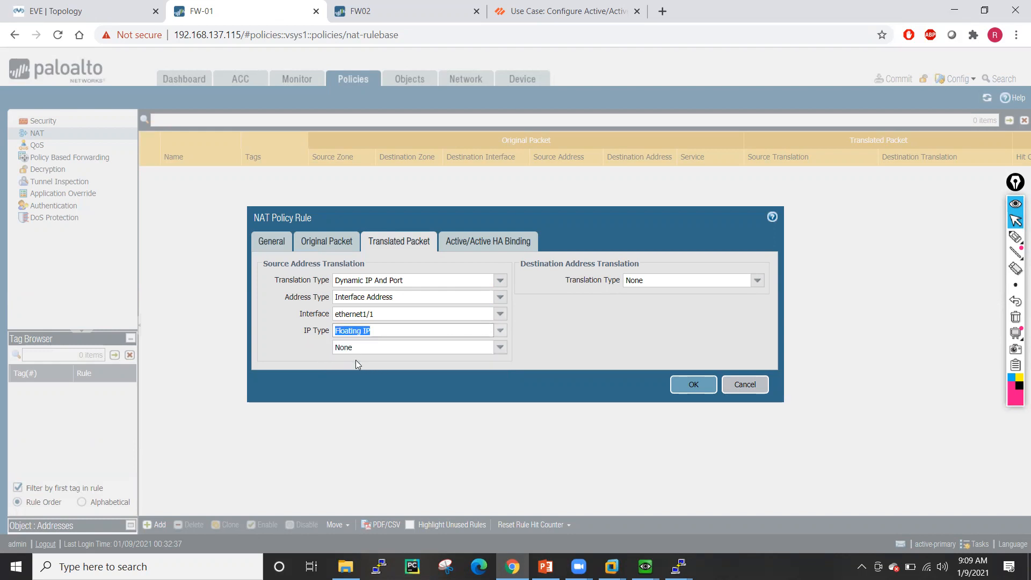
left_click(500, 348)
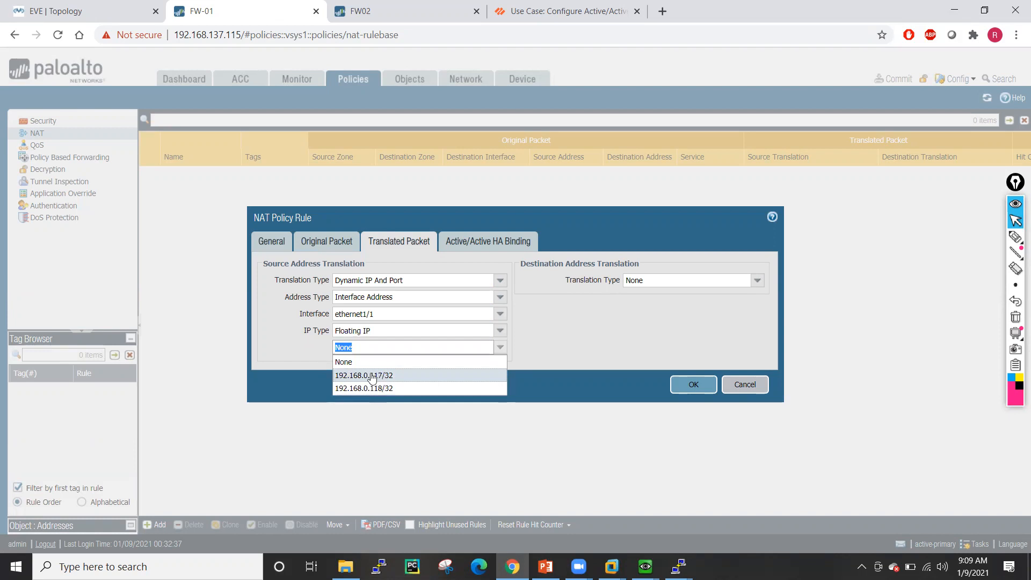
left_click(385, 376)
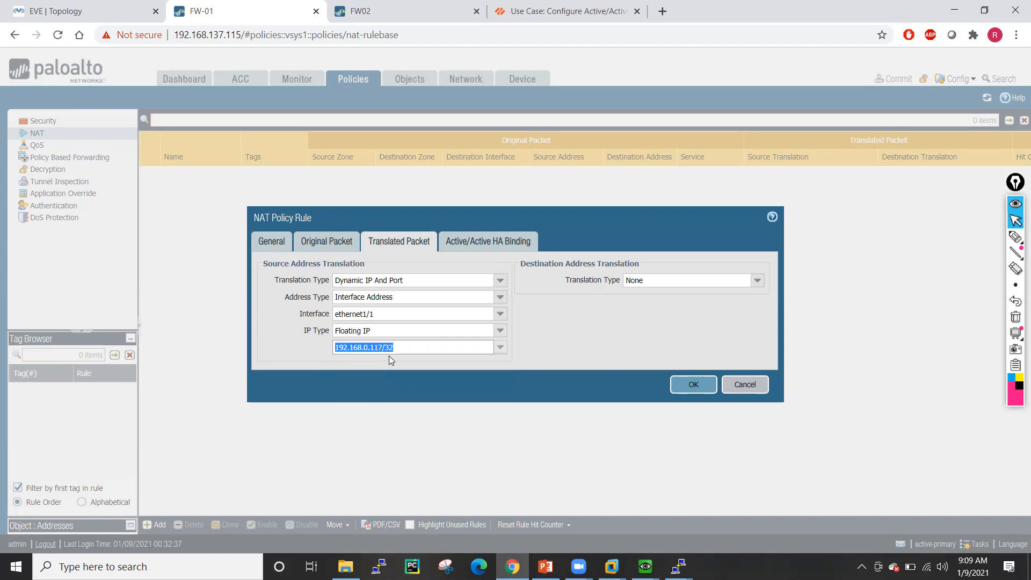
- Bind the FW01-PAT rule to HA device 0 and save it
left_click(483, 236)
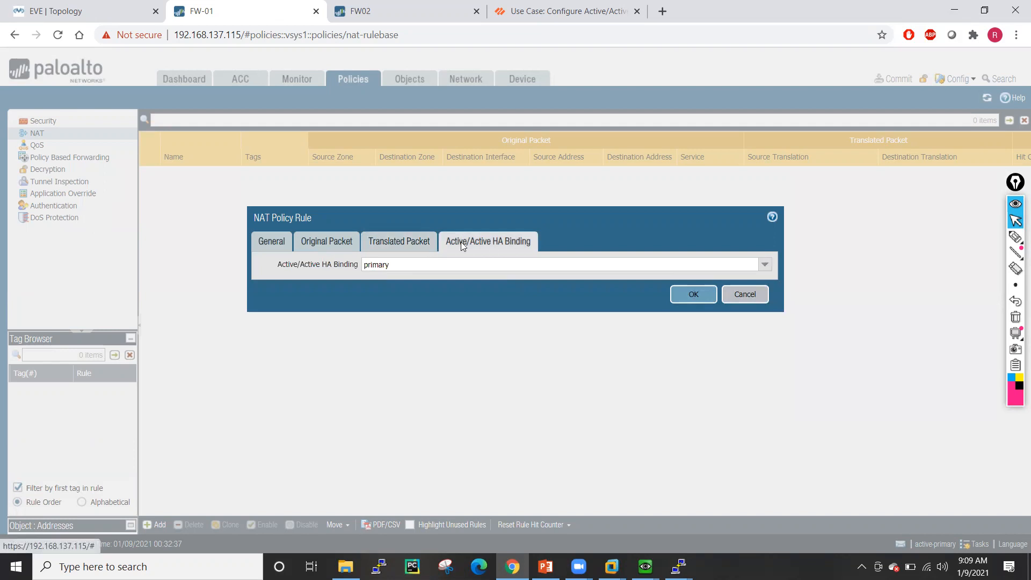
left_click(764, 265)
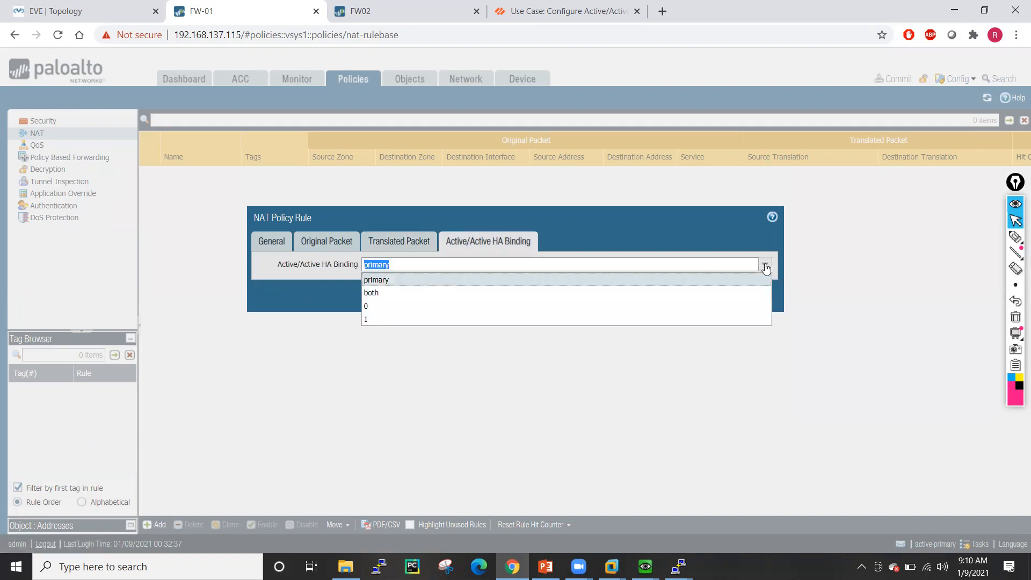
left_click(371, 306)
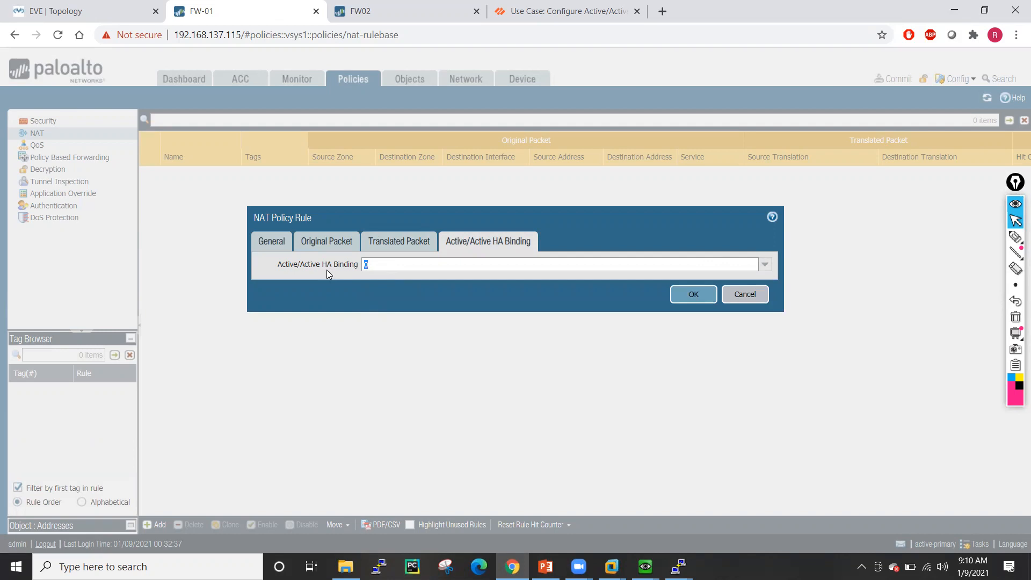
left_click(342, 274)
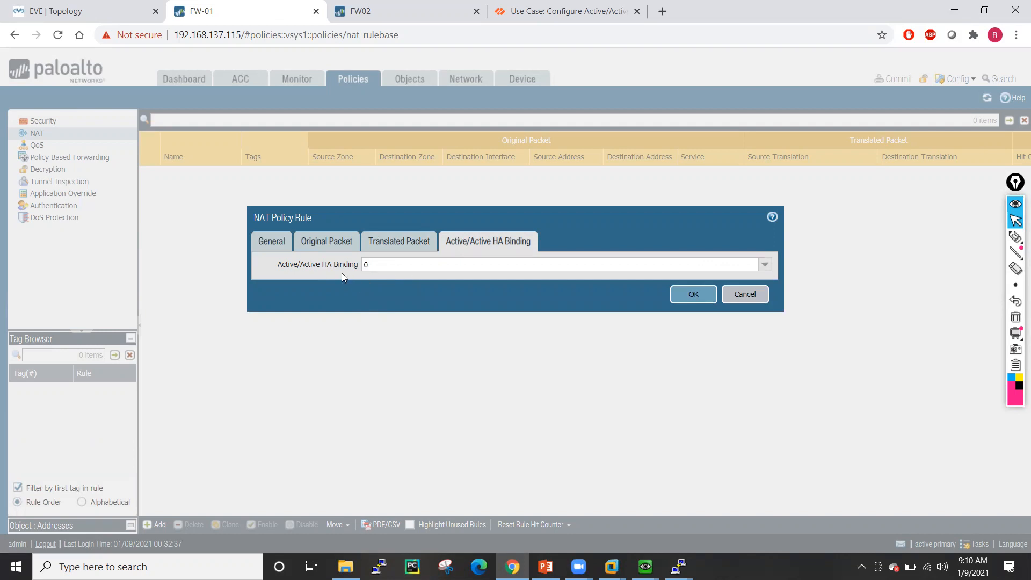
left_click(691, 295)
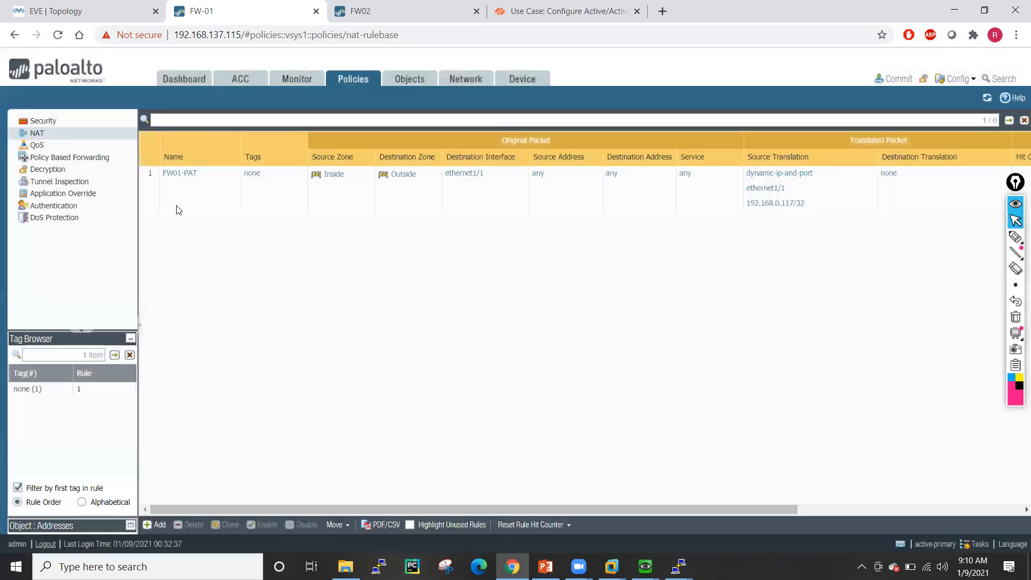
- Clone the FW01-PAT rule and rename the copy to FW02-PAT
left_click(172, 187)
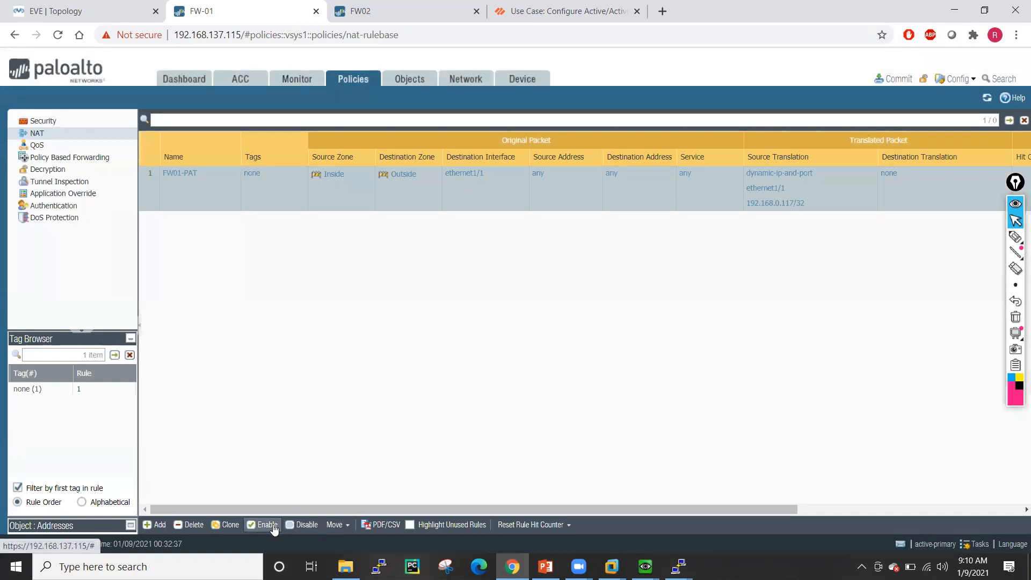
left_click(231, 525)
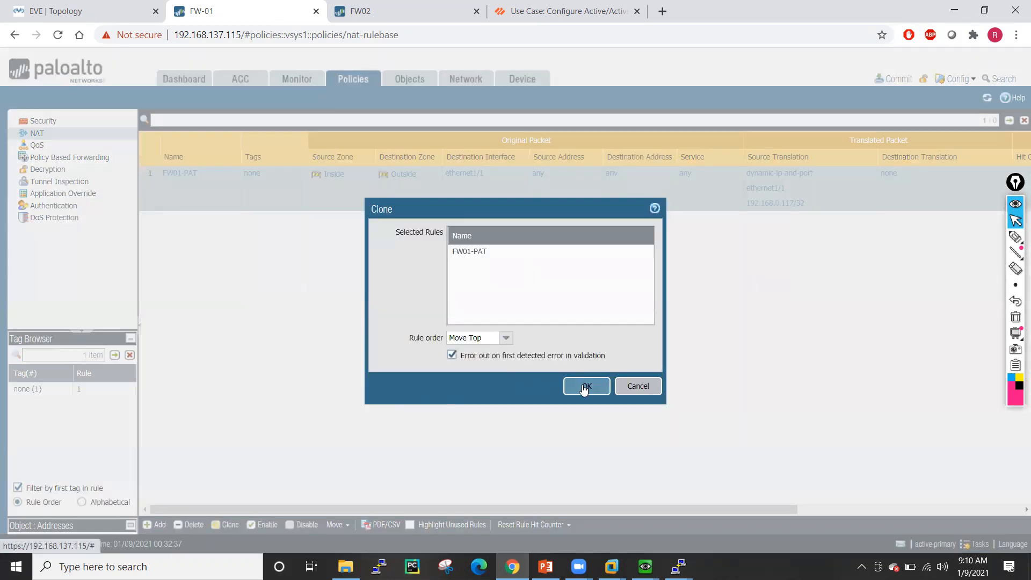
left_click(583, 385)
left_click(181, 174)
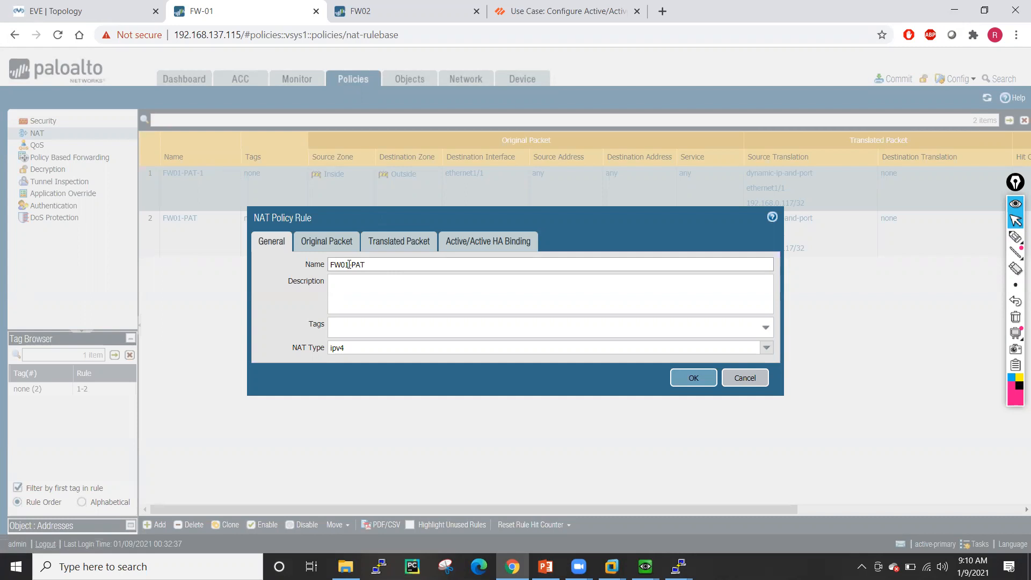
key("BackSpace")
type("2")
- Set FW02-PAT's floating IP to 192.168.0.118/32, bind it to HA device 1, and save
left_click(333, 240)
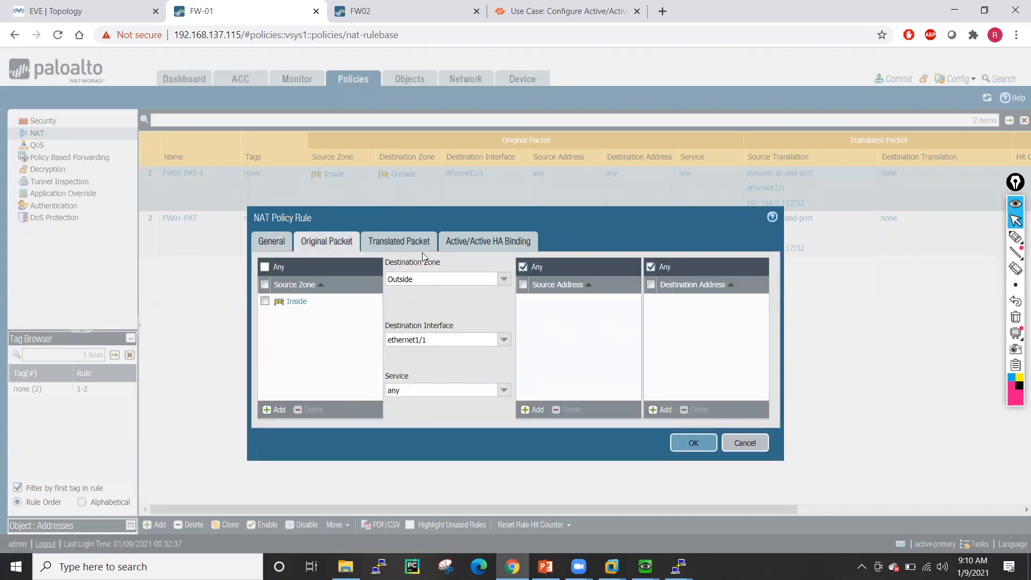
left_click(422, 247)
left_click(502, 348)
left_click(387, 390)
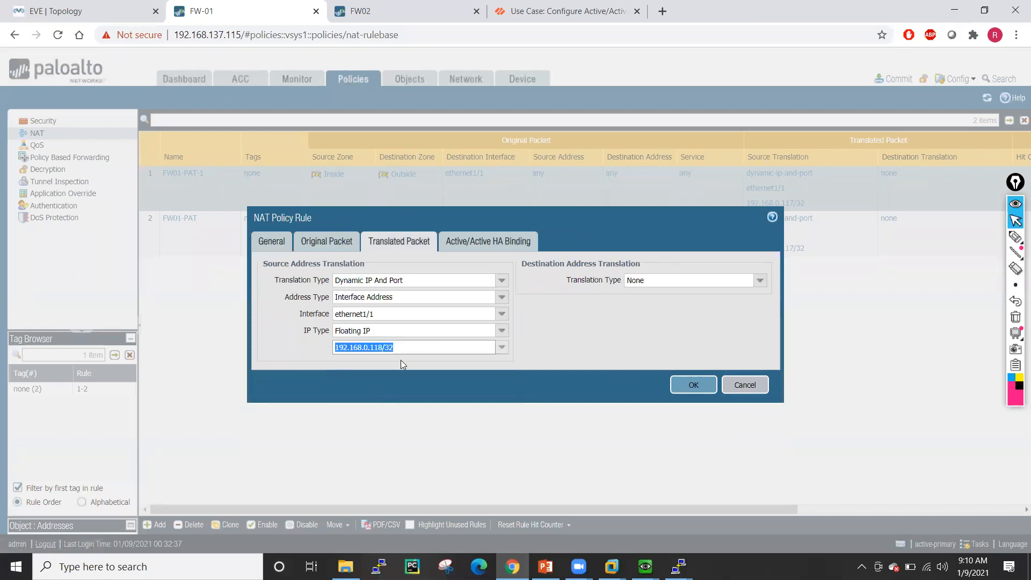
left_click(487, 240)
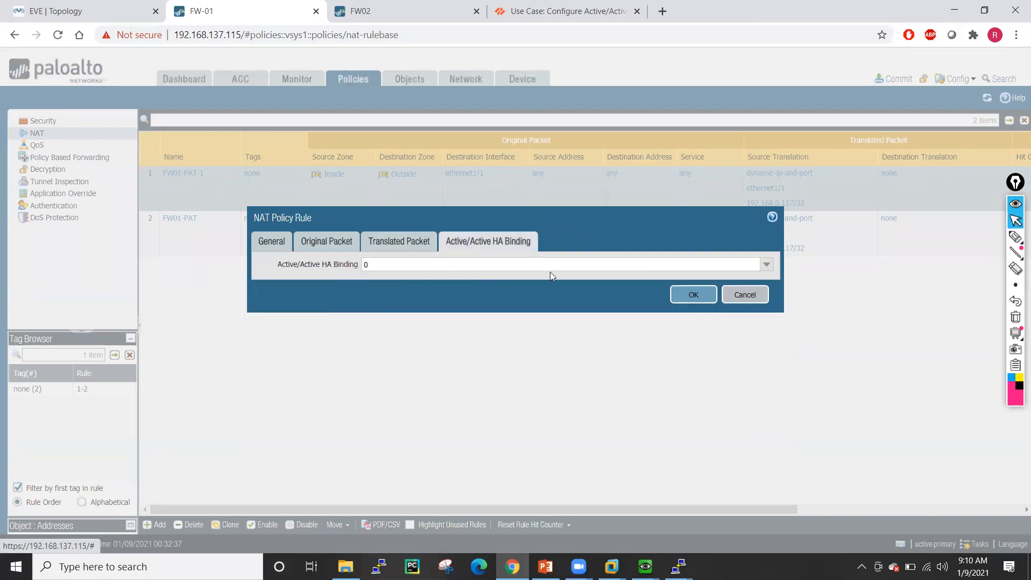
left_click(766, 264)
left_click(405, 321)
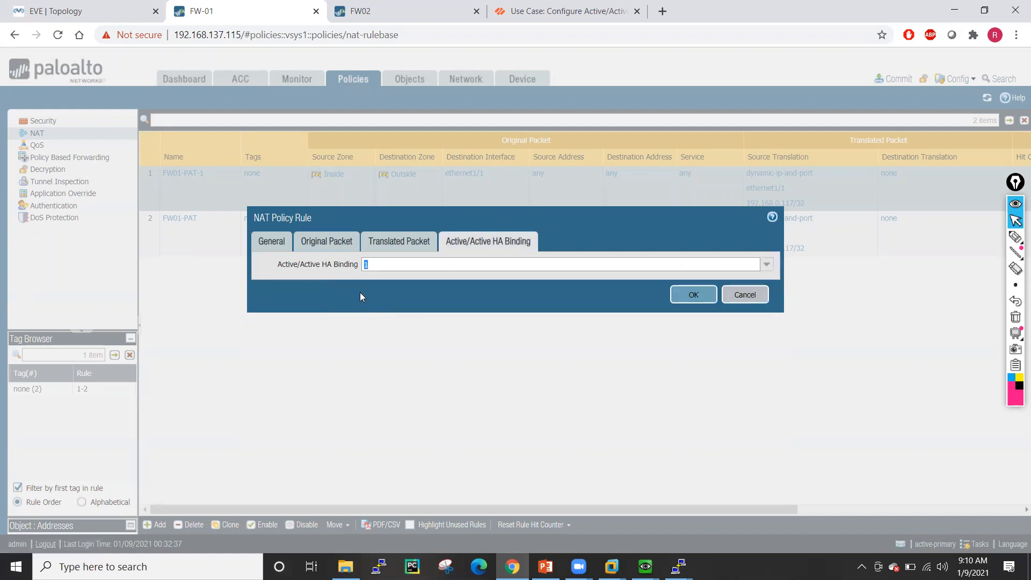
left_click(706, 301)
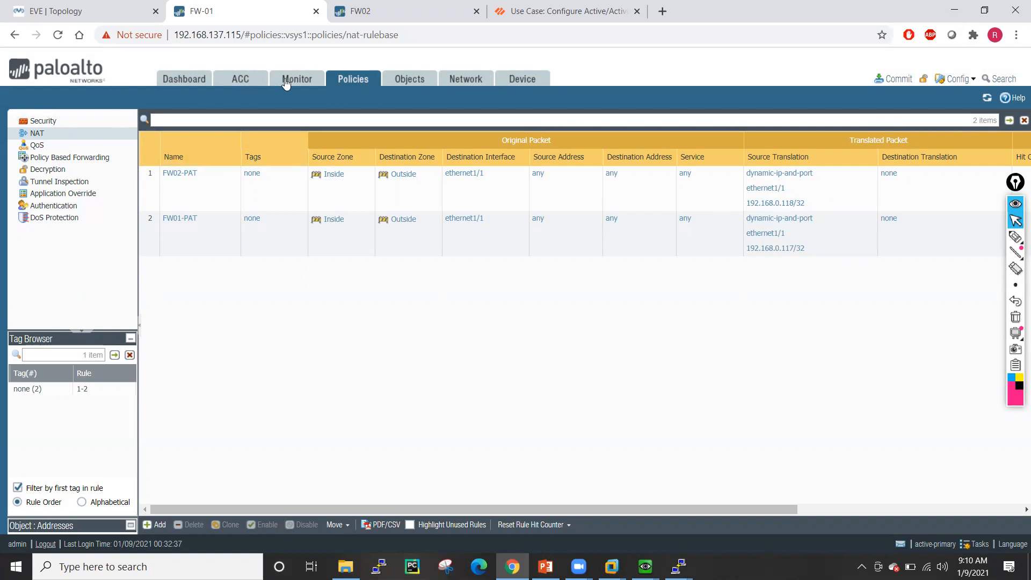
- Create a new security rule named Allow-ALL with any source zone
left_click(56, 123)
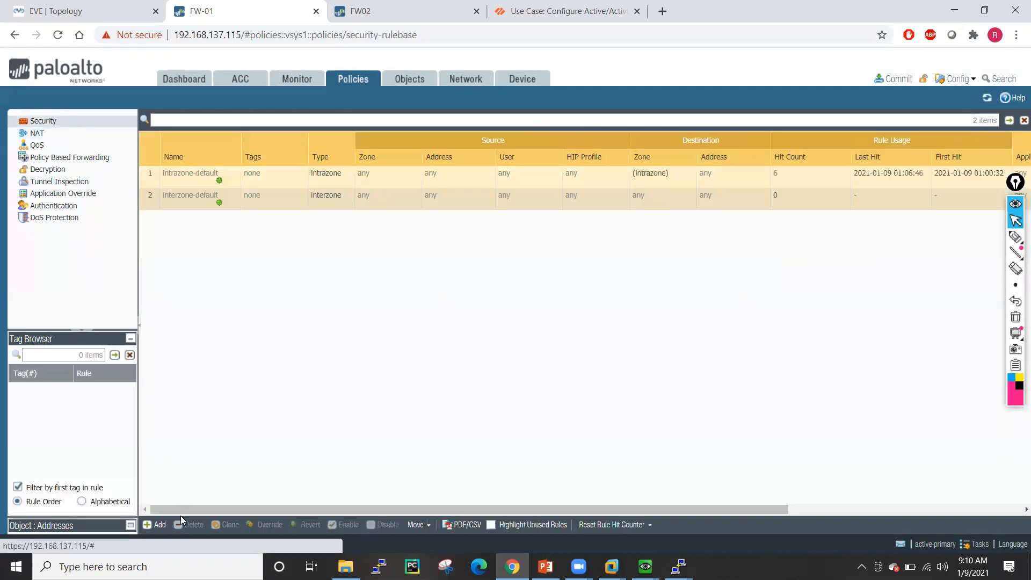
left_click(157, 524)
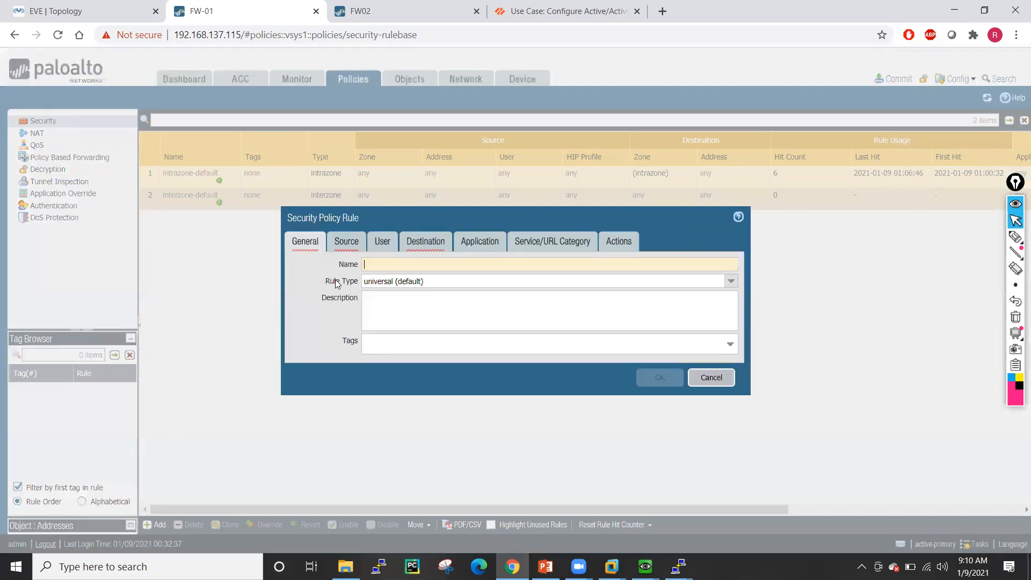
type("Allow-ALL")
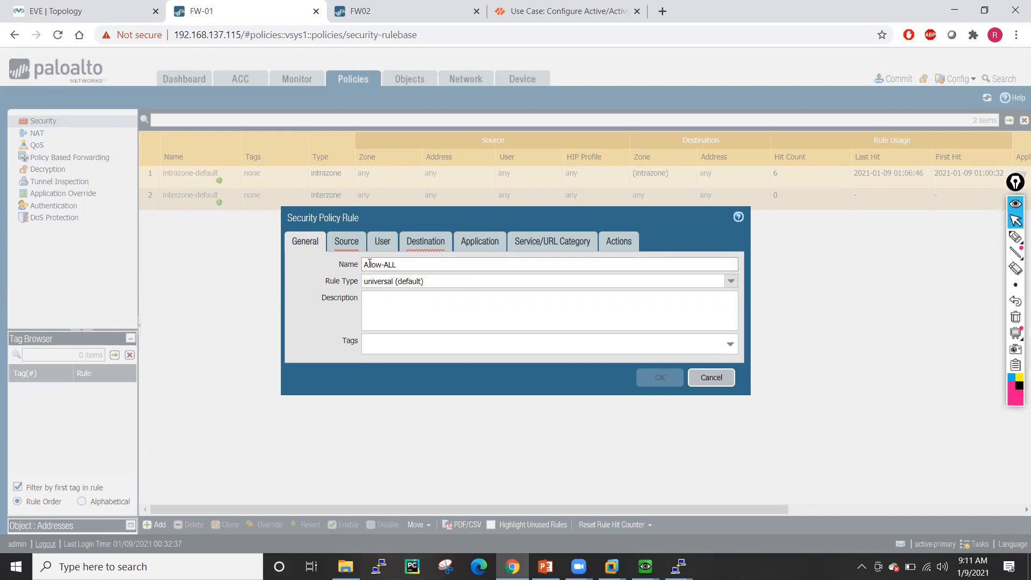
left_click(334, 244)
left_click(303, 263)
left_click(299, 266)
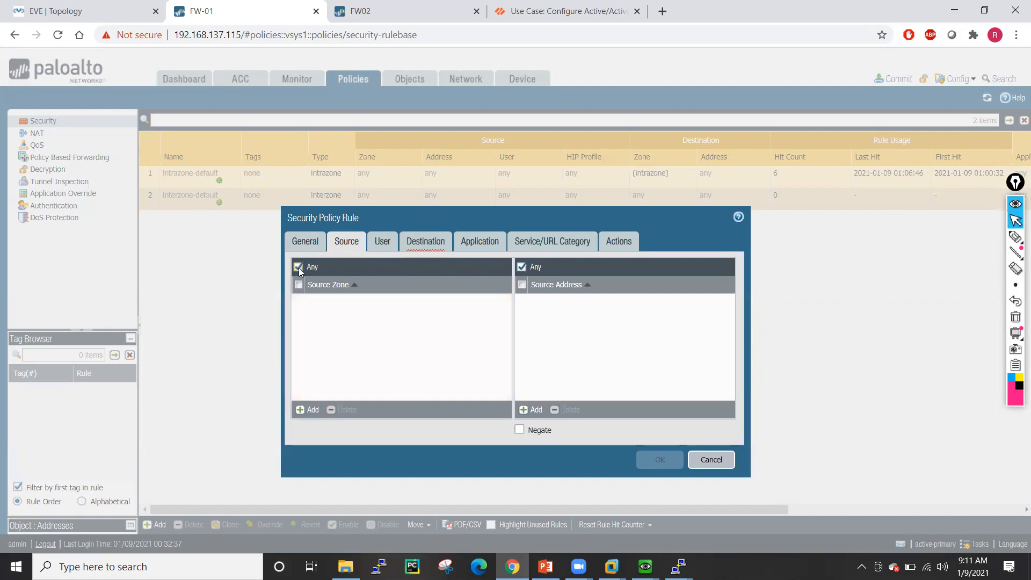
- Set destination zone any, service any, action Allow, and save the Allow-ALL rule
left_click(432, 241)
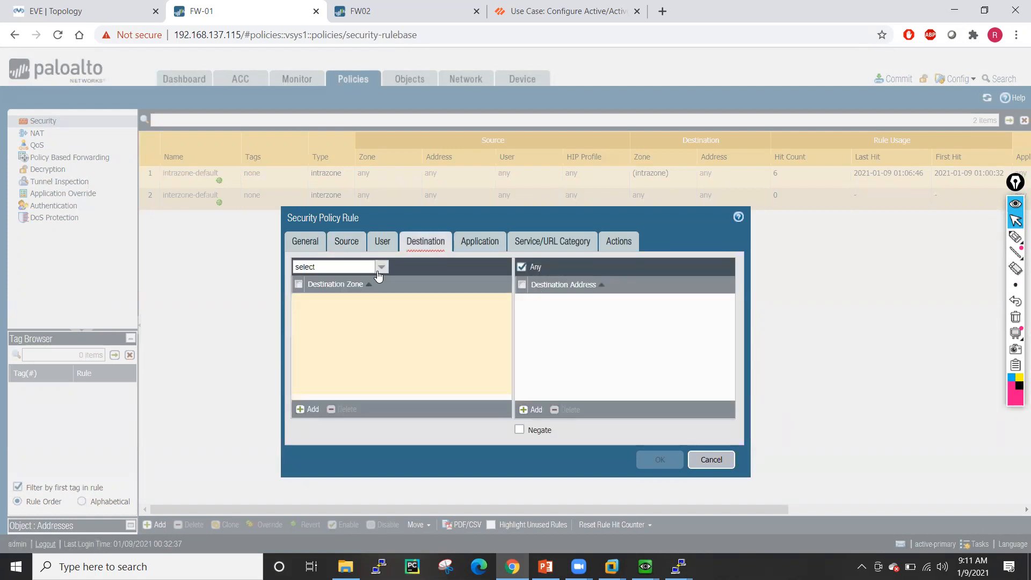
left_click(381, 267)
left_click(310, 297)
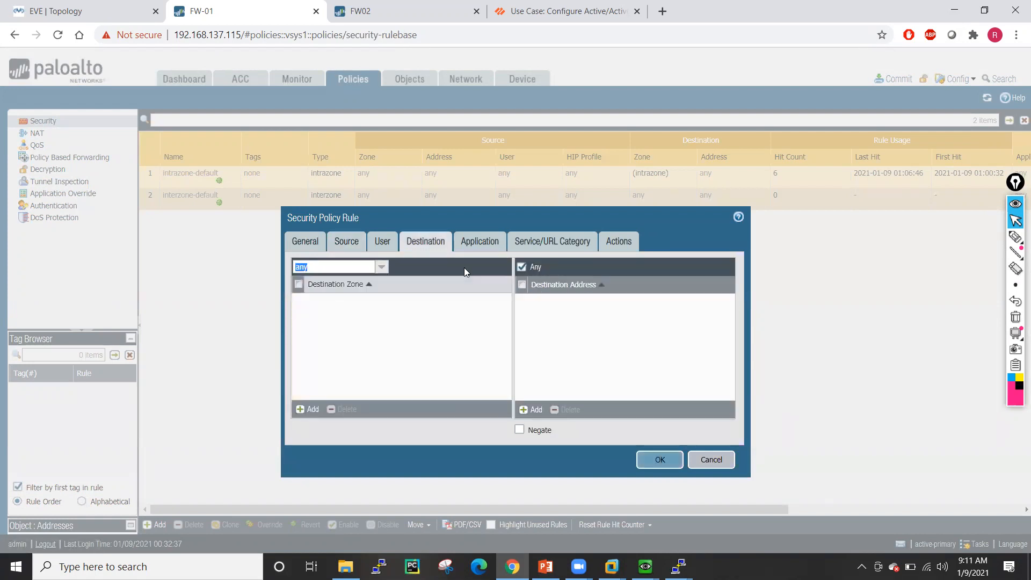
left_click(486, 242)
left_click(555, 244)
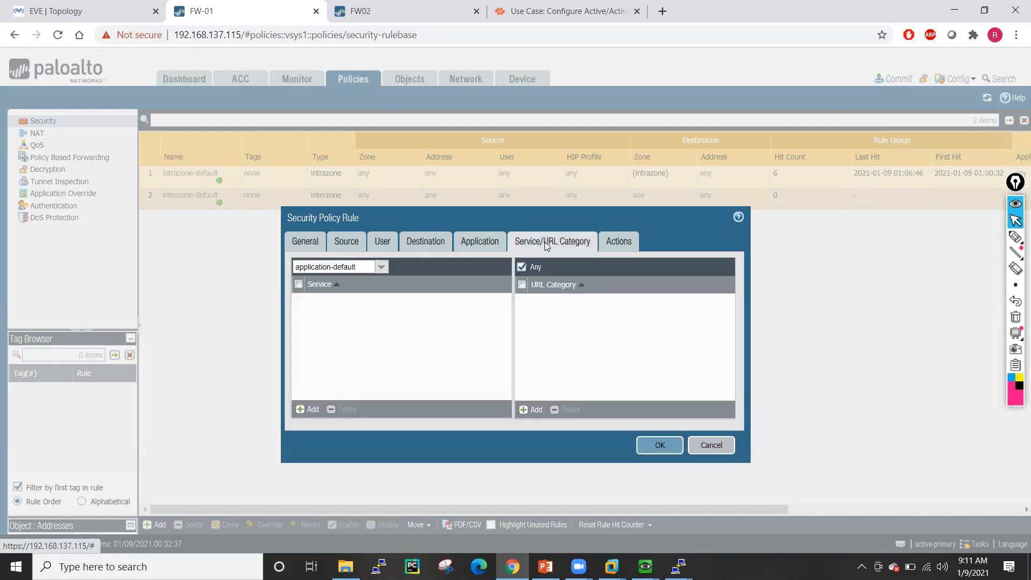
left_click(381, 267)
left_click(330, 295)
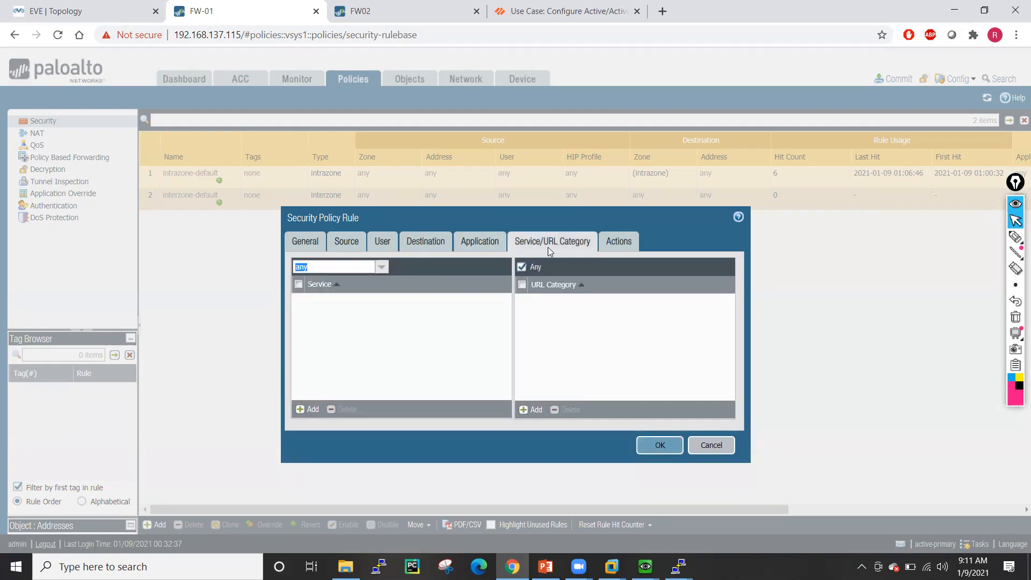
left_click(618, 243)
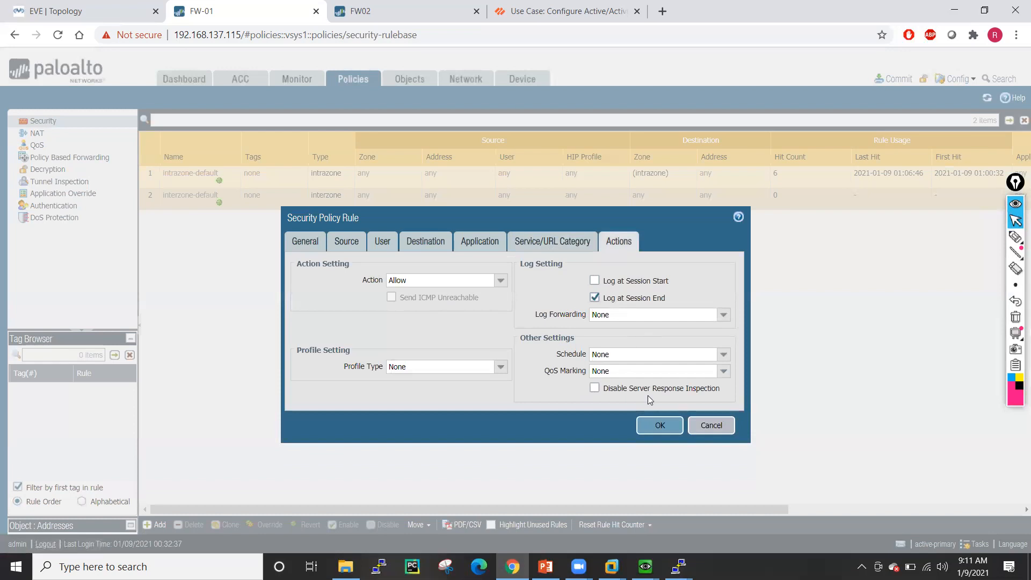
left_click(656, 425)
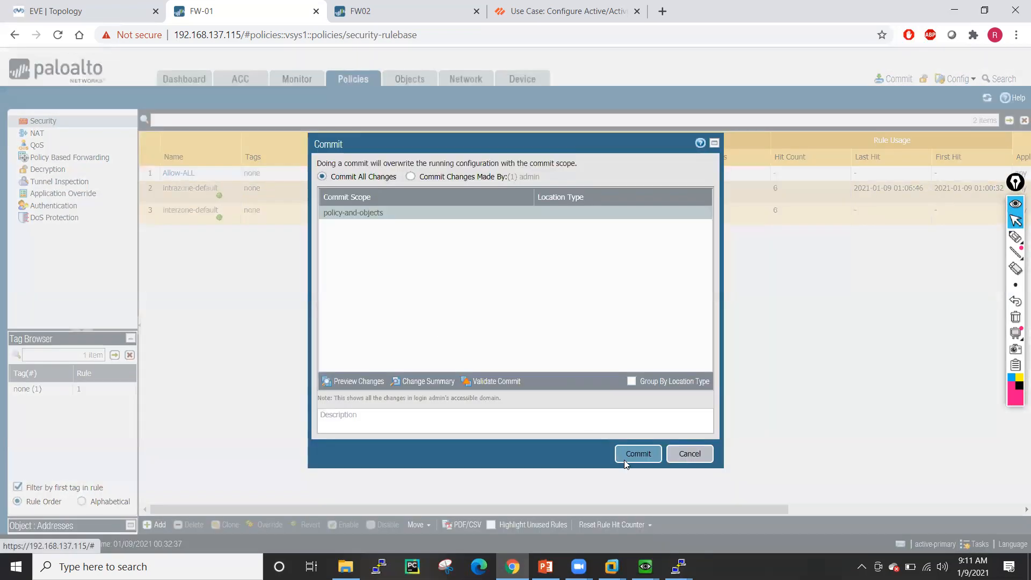
- Commit FW-01, glance at FW02's security rules, then close the failed commit report
left_click(624, 459)
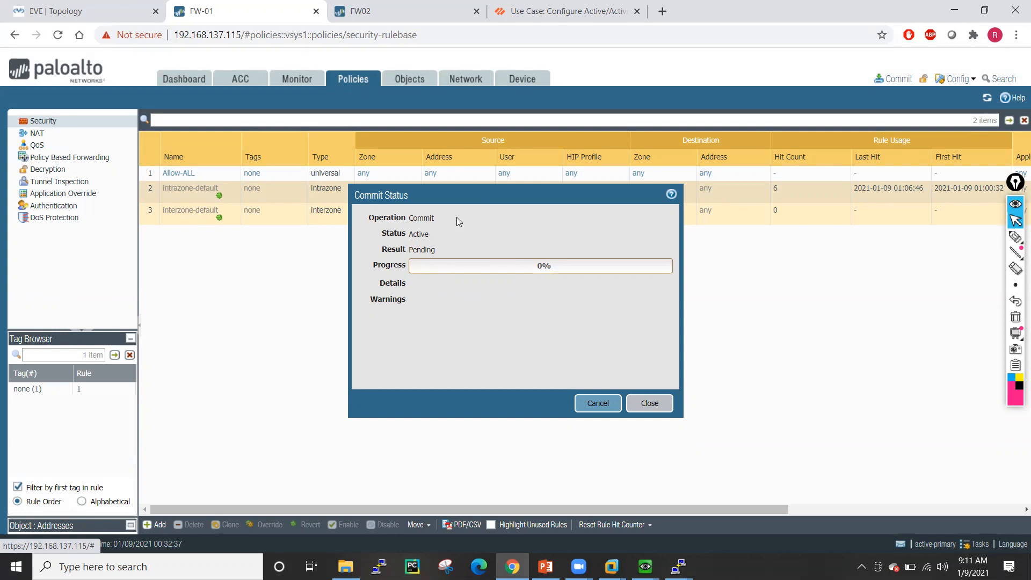
left_click(357, 11)
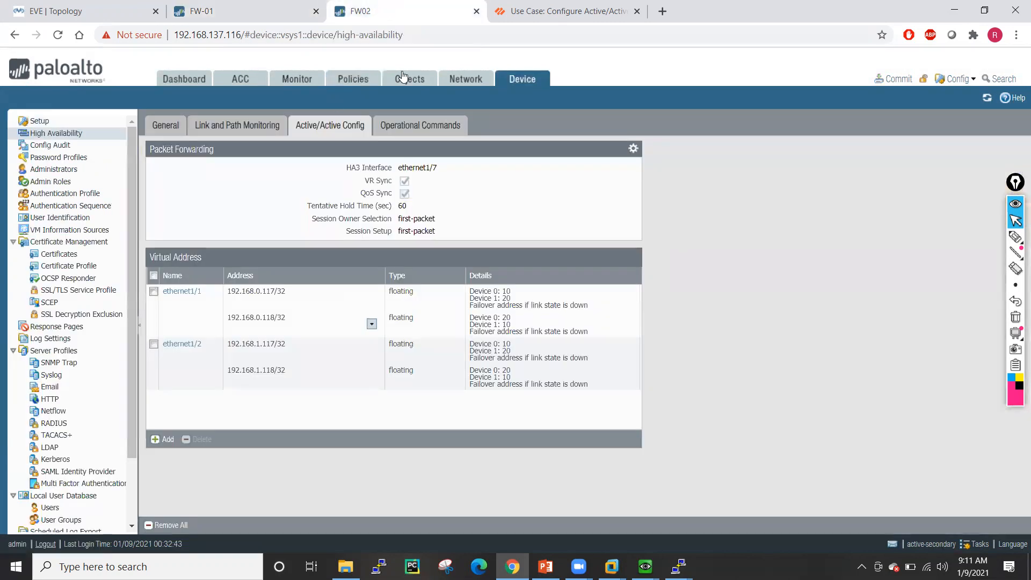
left_click(353, 81)
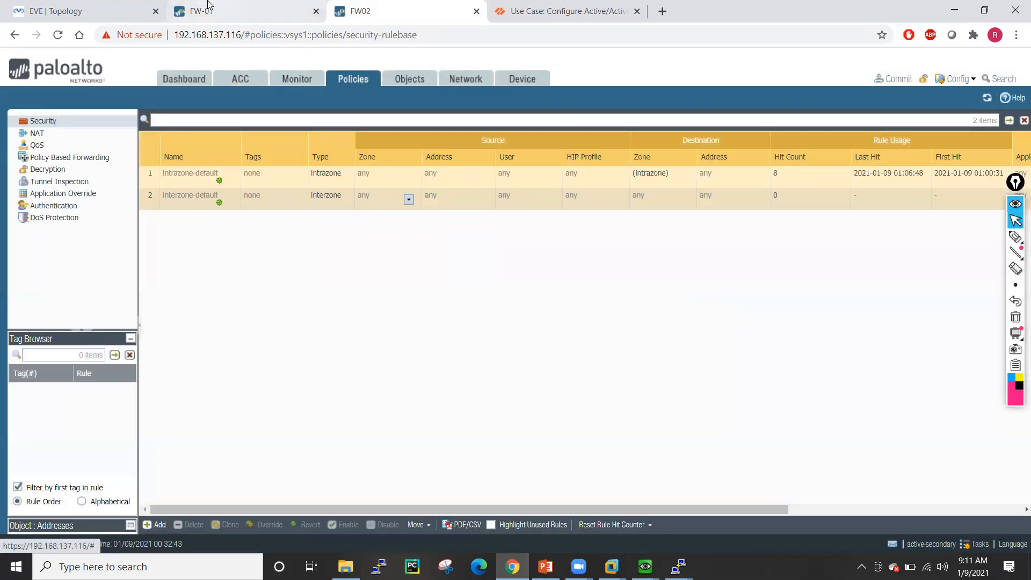
left_click(207, 10)
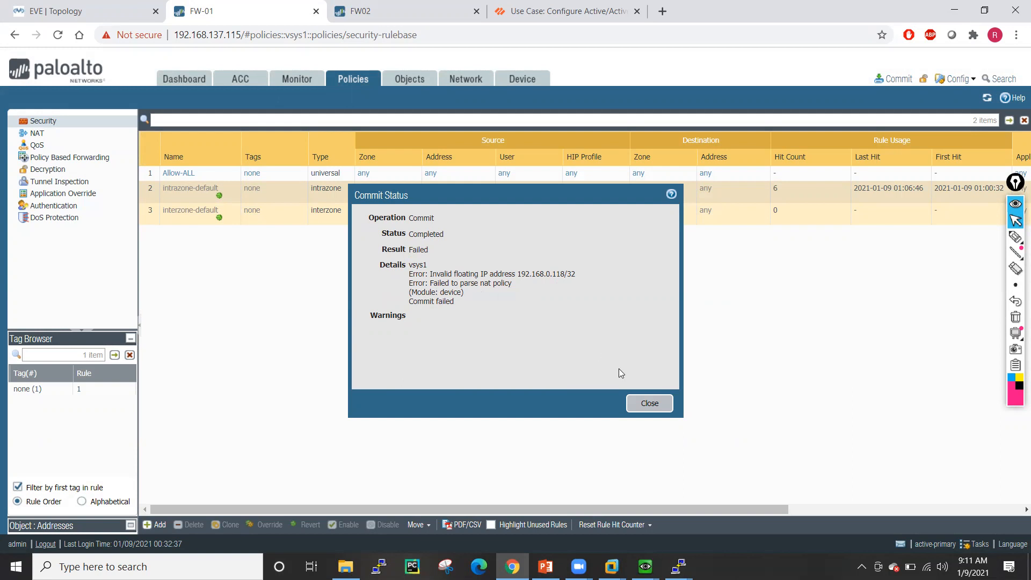
left_click(653, 409)
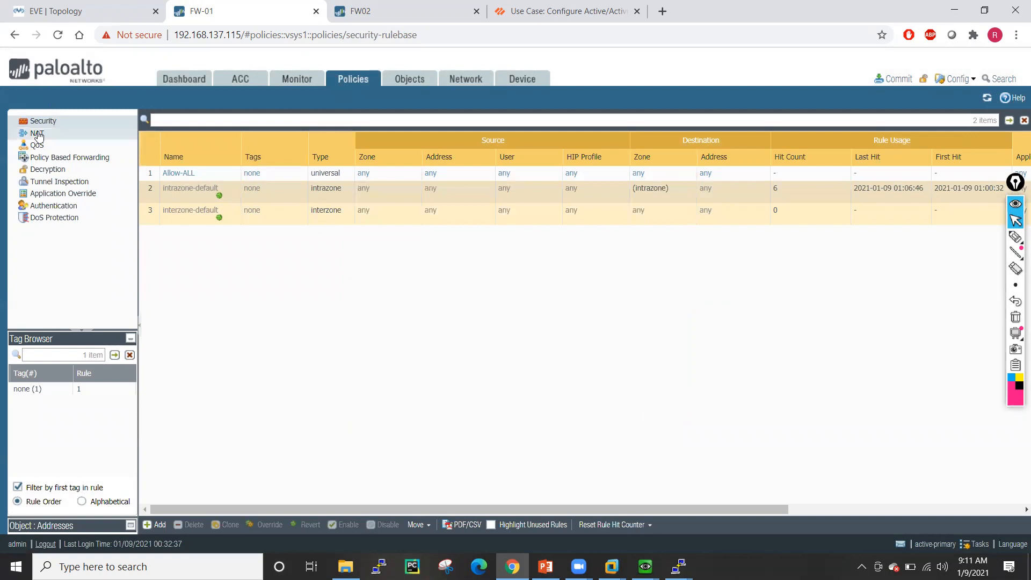
- Open FW-01's Active/Active HA config and the ethernet1/1 virtual addresses 192.168.0.117 and 192.168.0.118
left_click(37, 134)
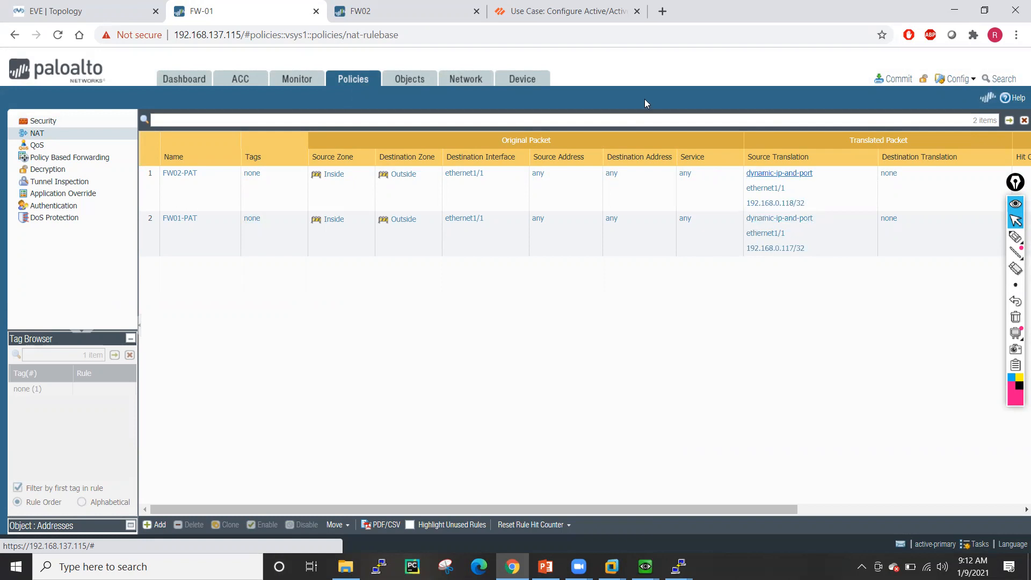
left_click(533, 80)
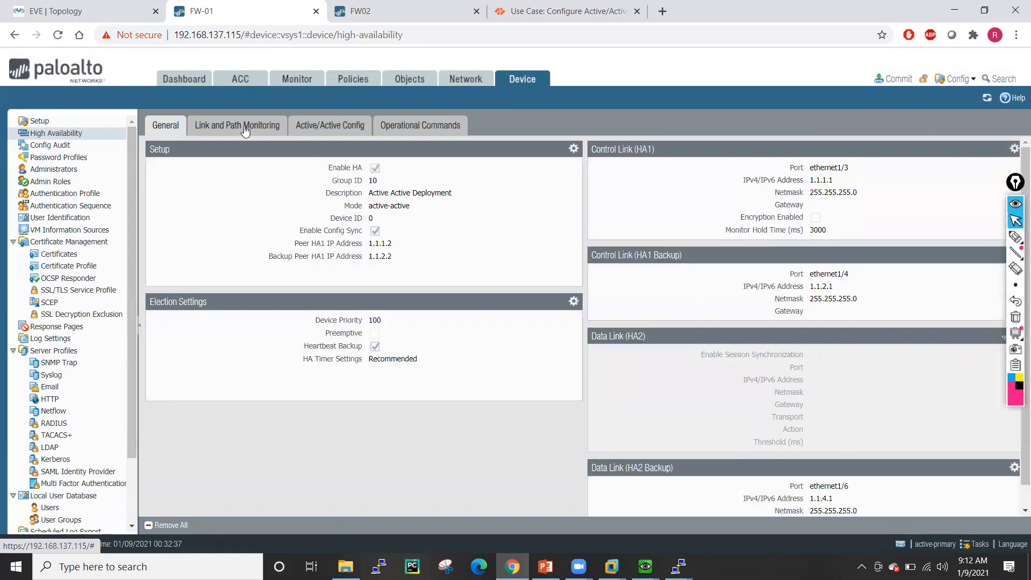
left_click(329, 125)
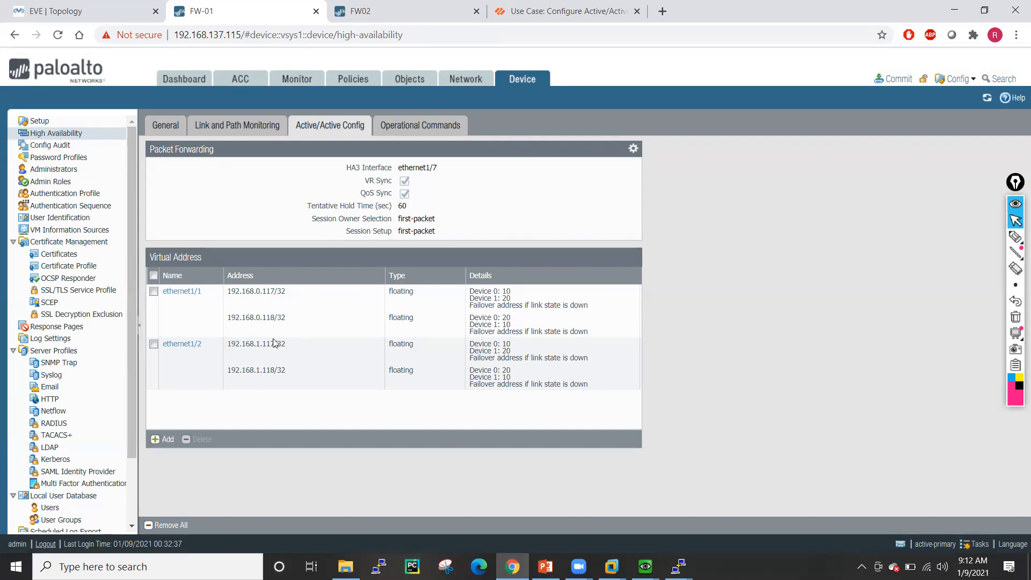
left_click(180, 292)
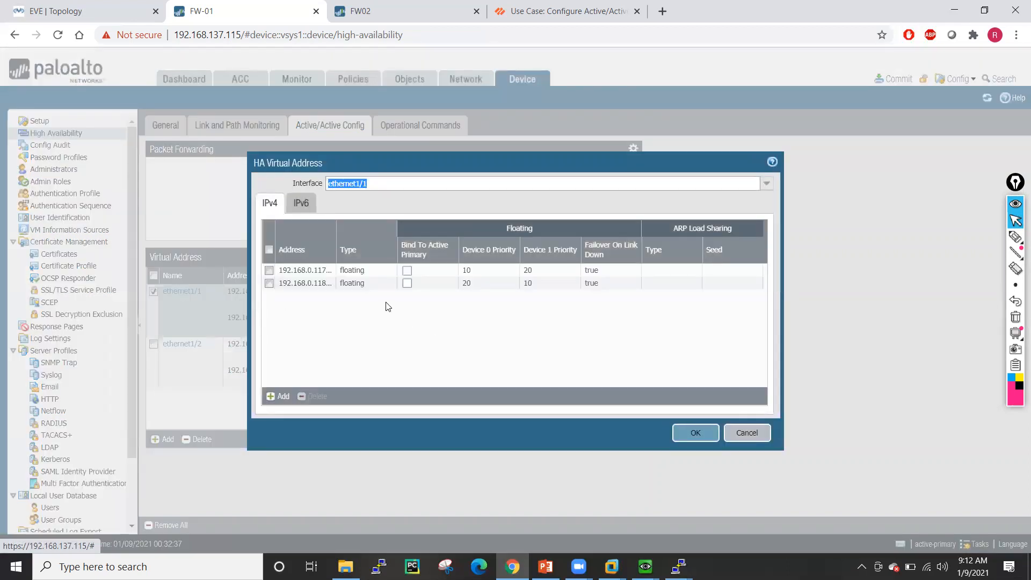
- Inspect the 192.168.0.117 and 192.168.0.118 floating address entries, closing every dialog unchanged
left_click(307, 271)
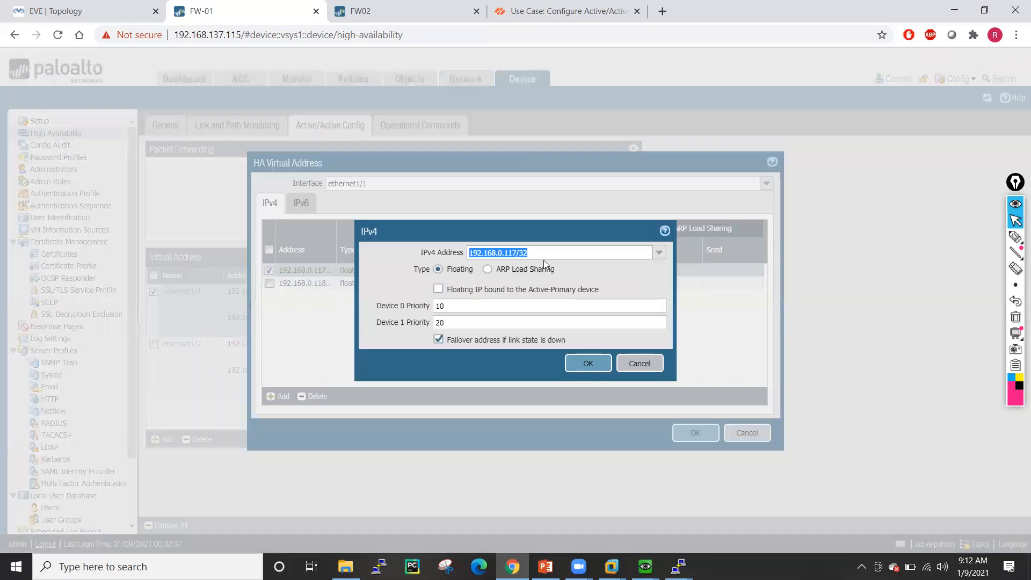
left_click(581, 271)
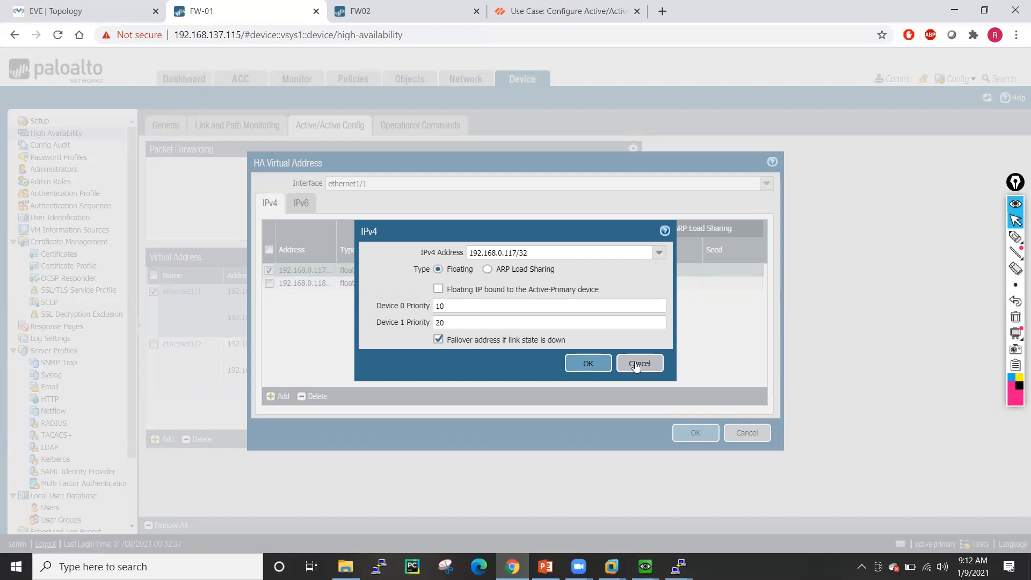
left_click(636, 365)
double_click(313, 285)
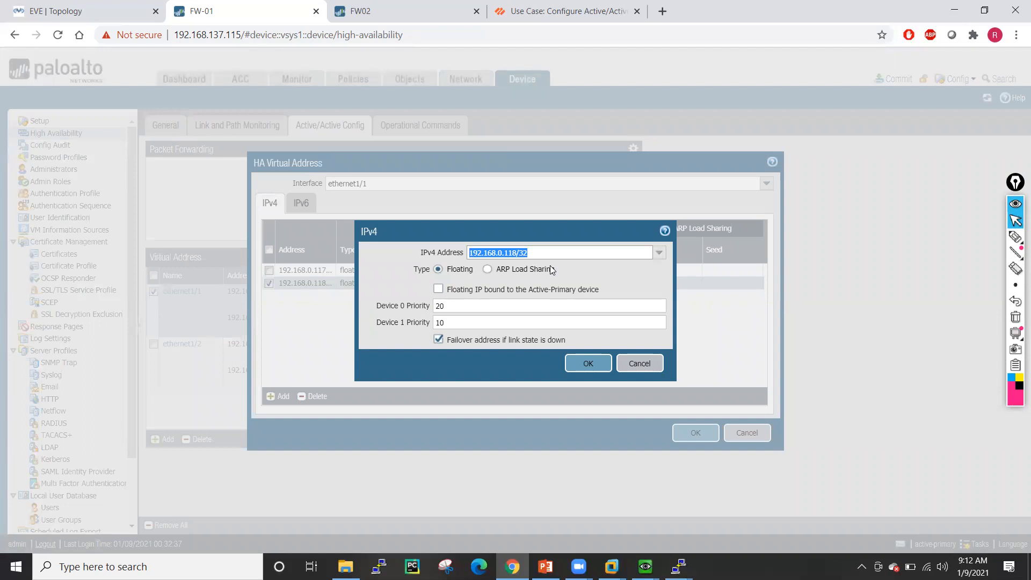
left_click(592, 273)
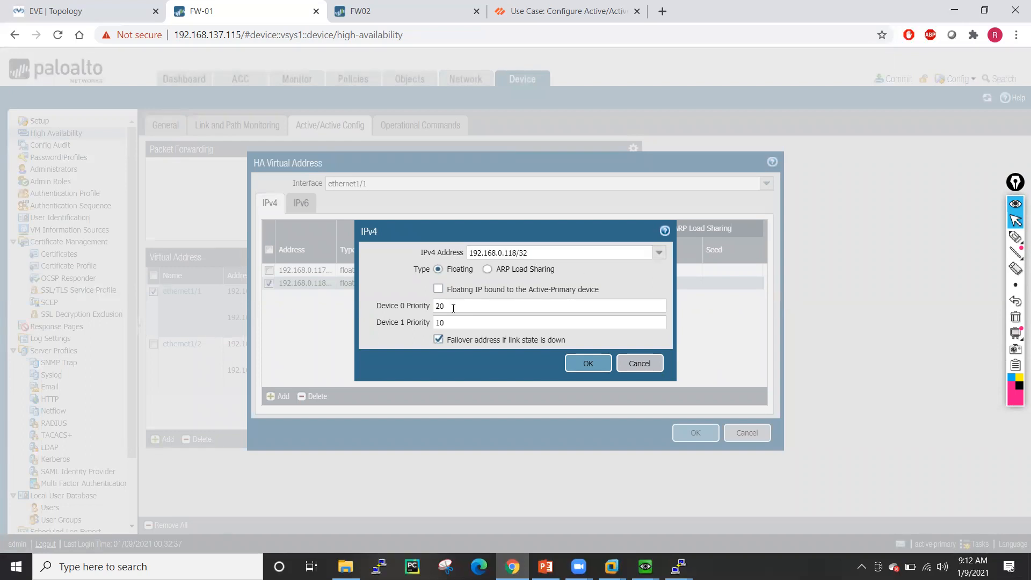
left_click(633, 363)
left_click(747, 433)
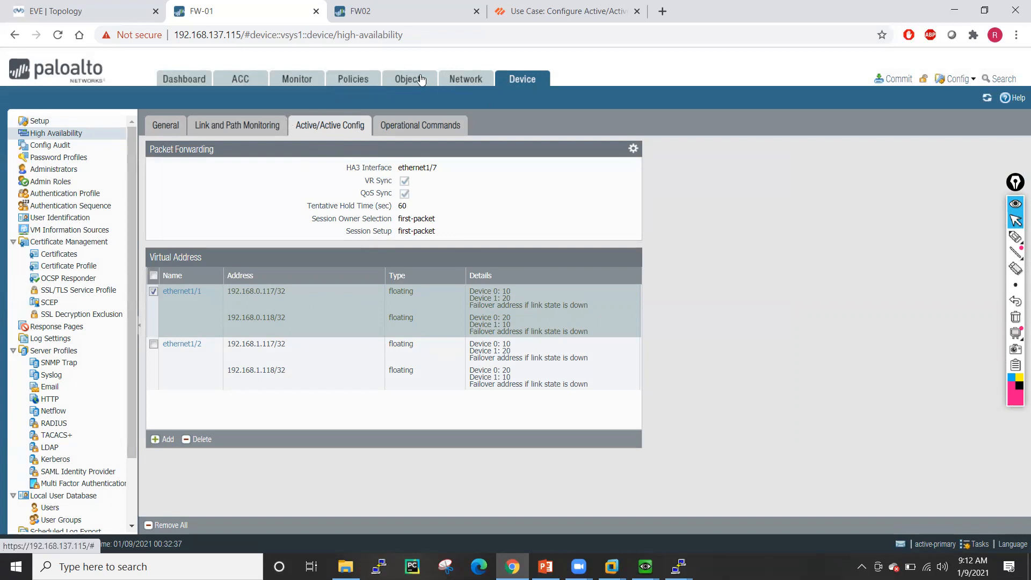
- Compare FW-01's and FW02's network interface lists, then return to FW-01's NAT rules
left_click(458, 84)
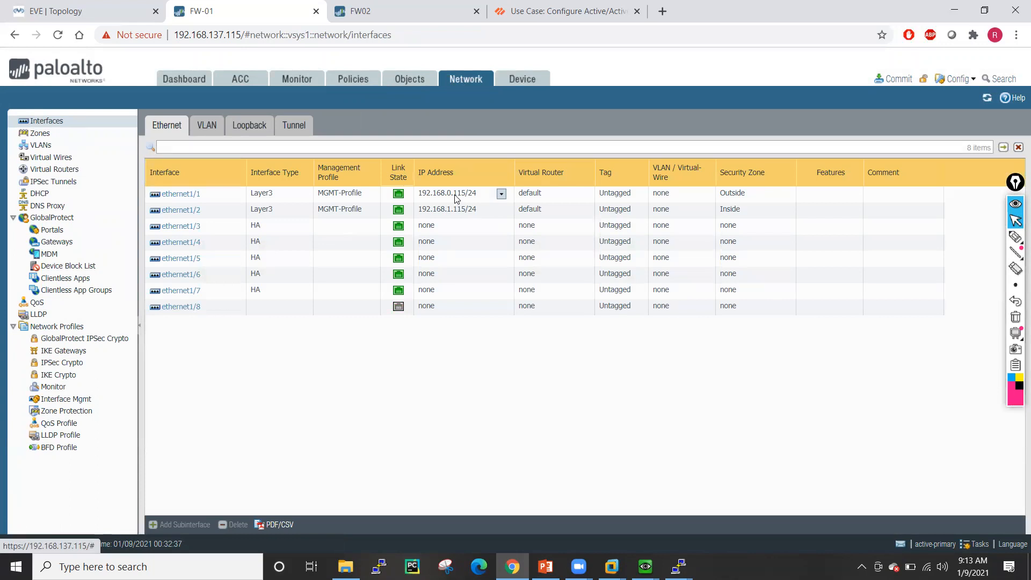
left_click(413, 8)
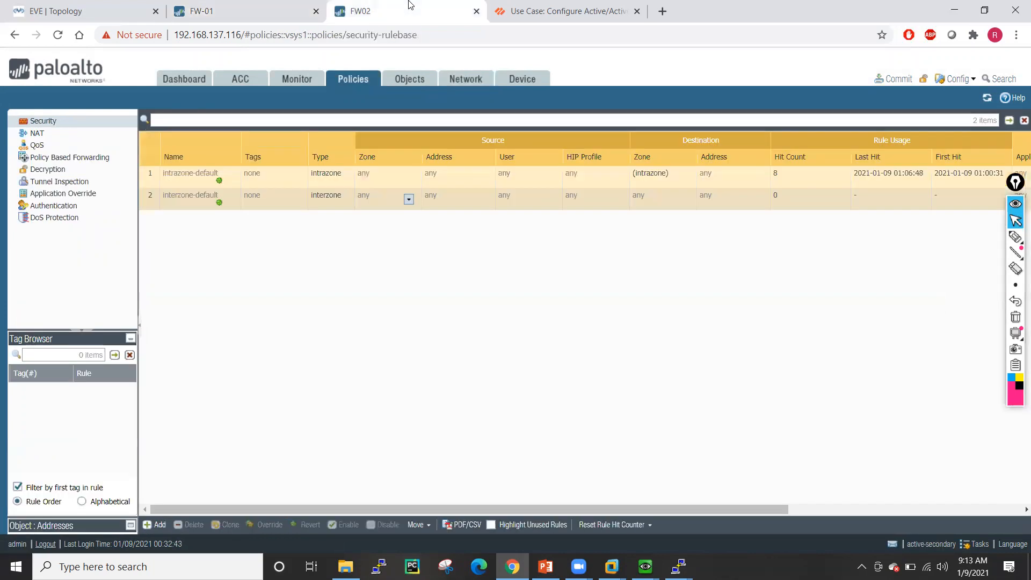
left_click(479, 82)
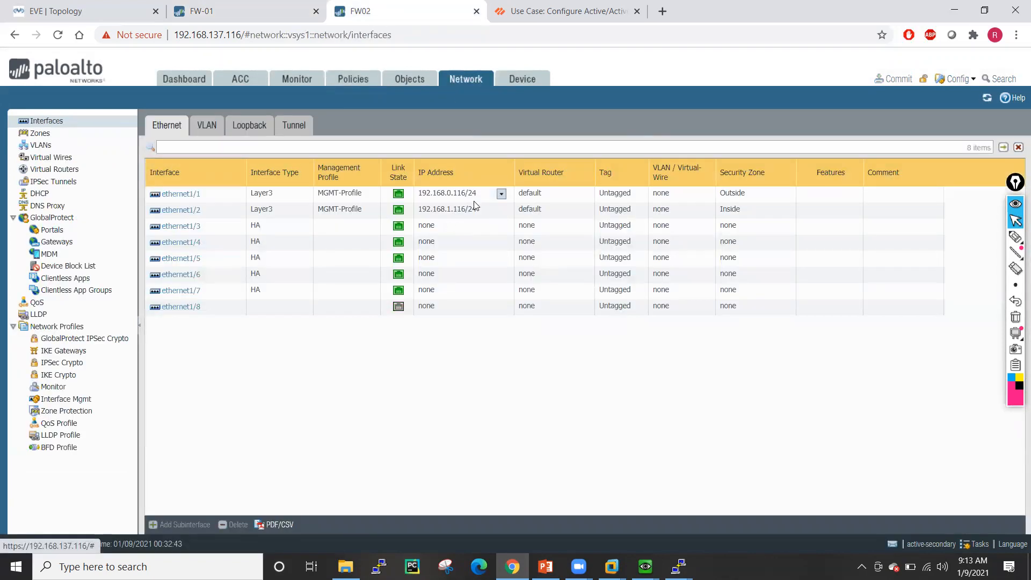
left_click(217, 5)
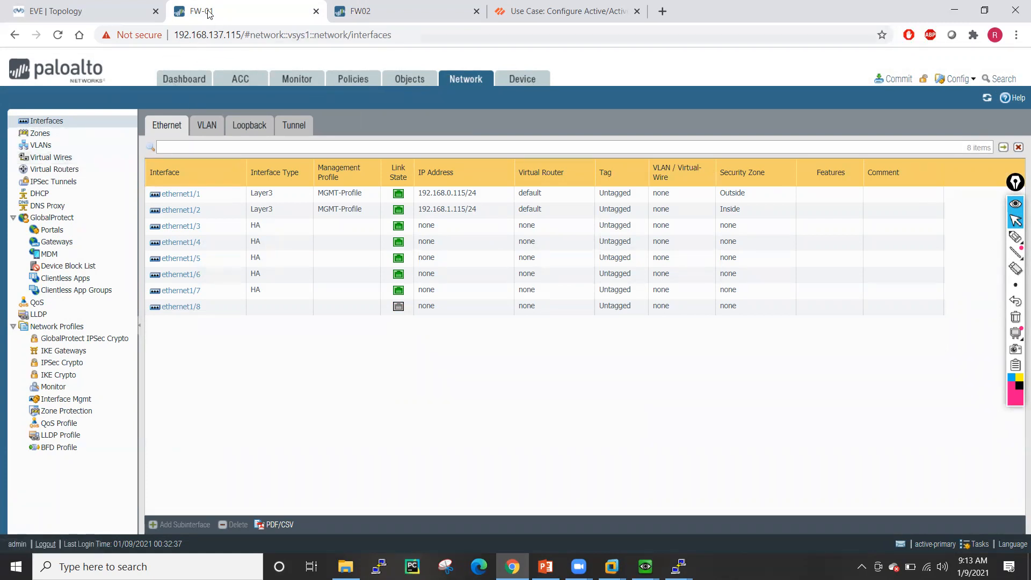
left_click(346, 82)
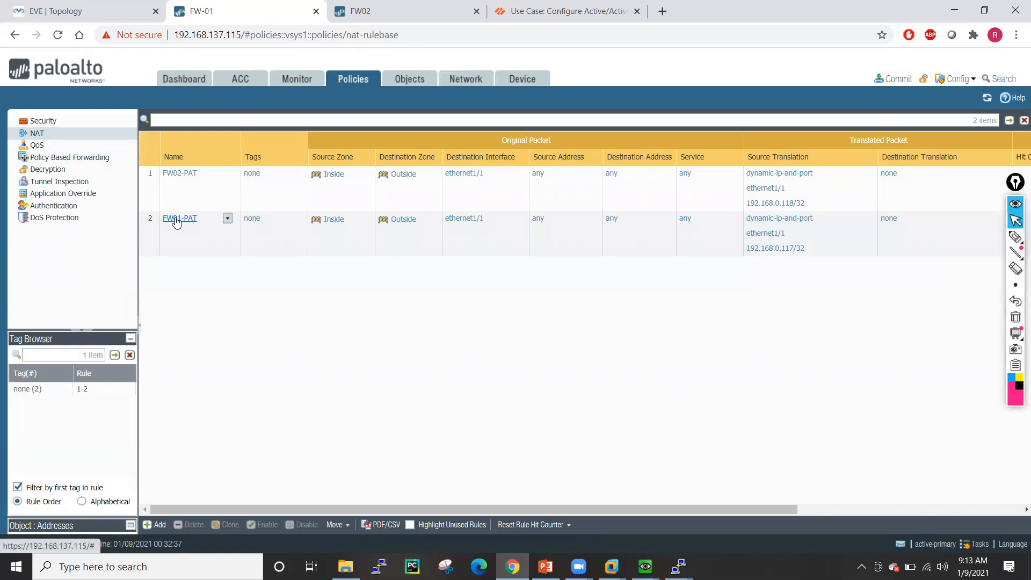
- Set FW01-PAT's translation to ethernet1/1 with floating IP 192.168.0.117/32
left_click(176, 220)
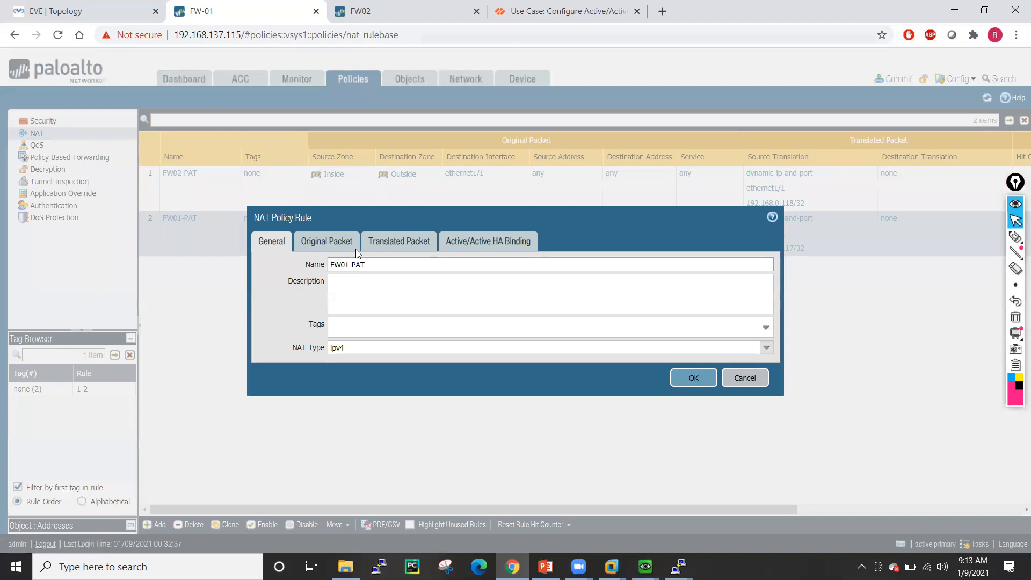
left_click(333, 239)
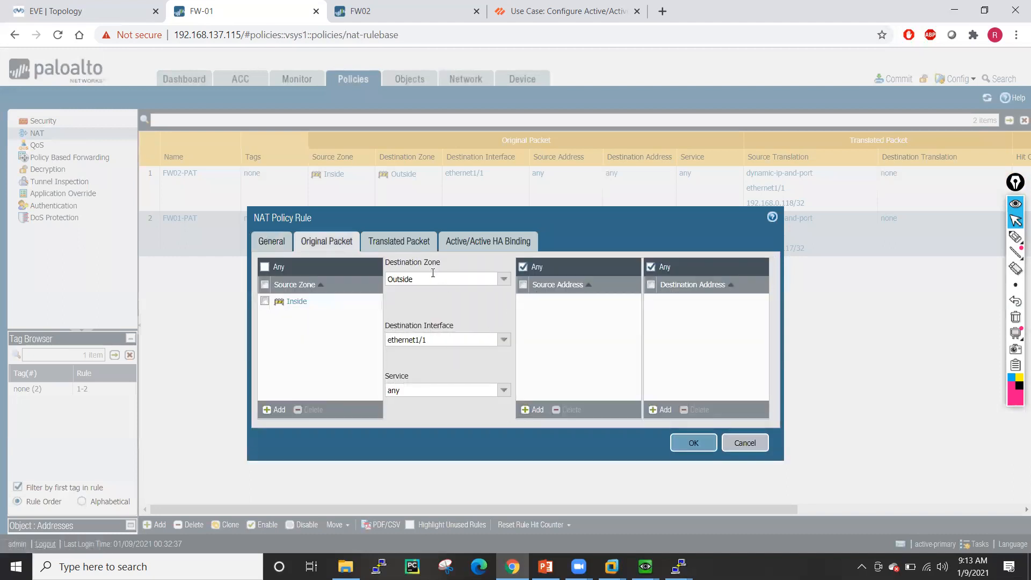
left_click(412, 243)
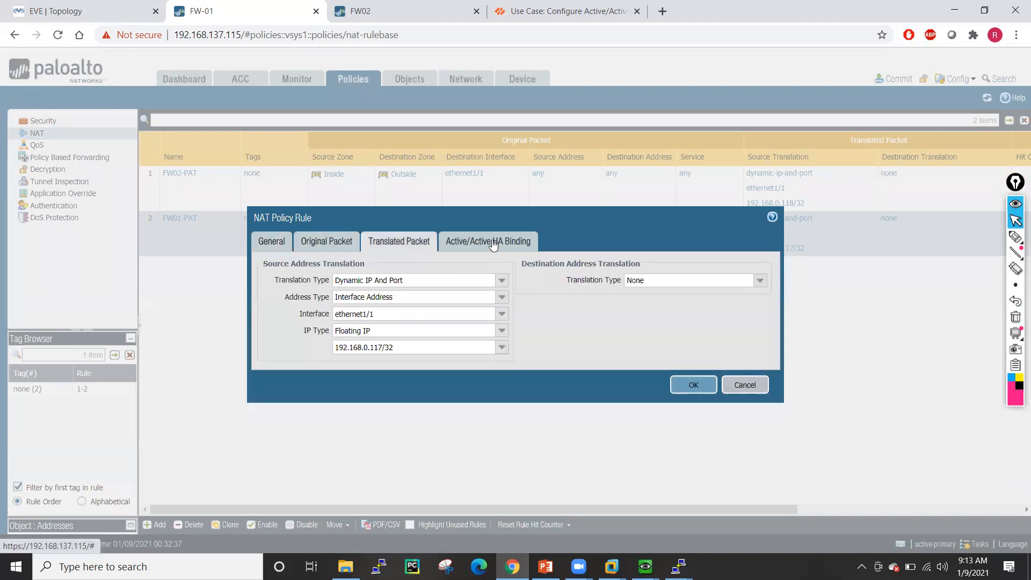
left_click(501, 313)
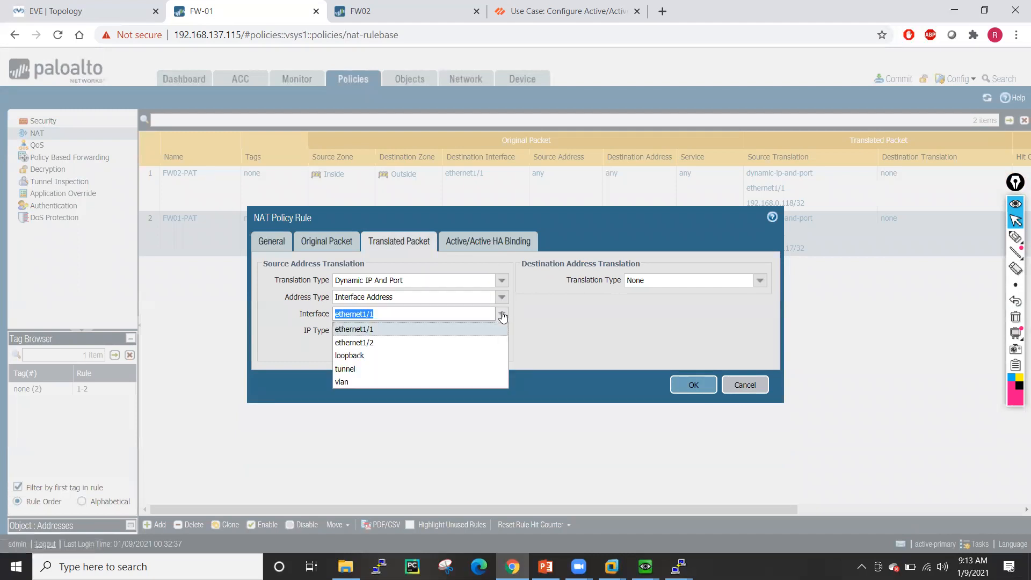
left_click(374, 334)
left_click(501, 330)
left_click(391, 358)
left_click(501, 349)
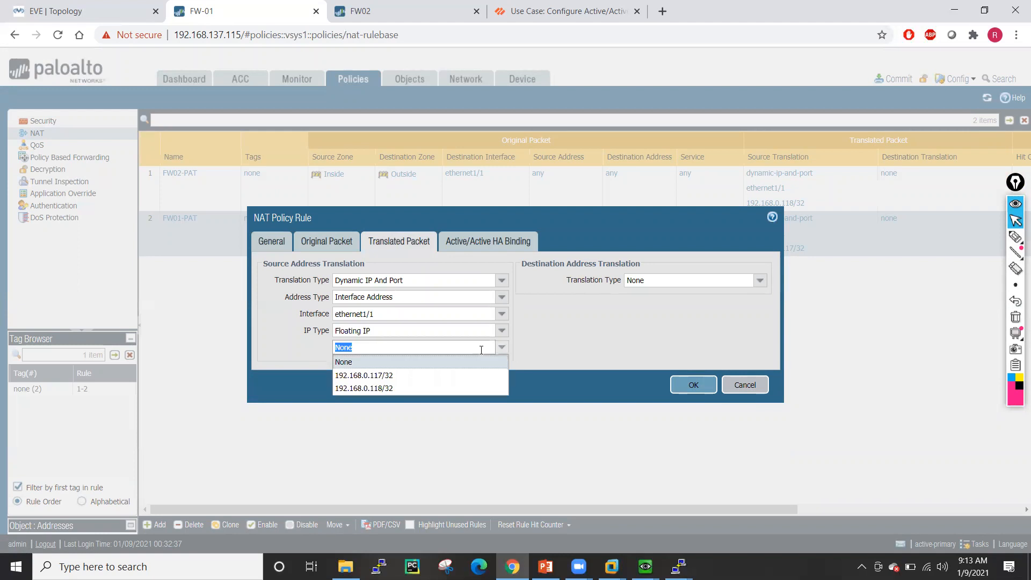
left_click(390, 375)
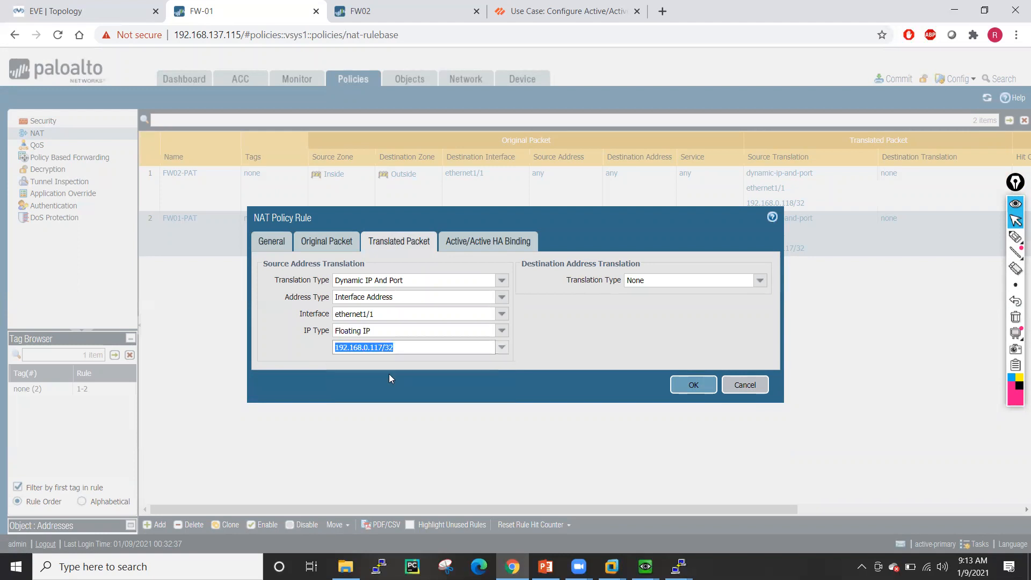
- Bind FW01-PAT to active/active HA device 0 and save the rule
left_click(512, 246)
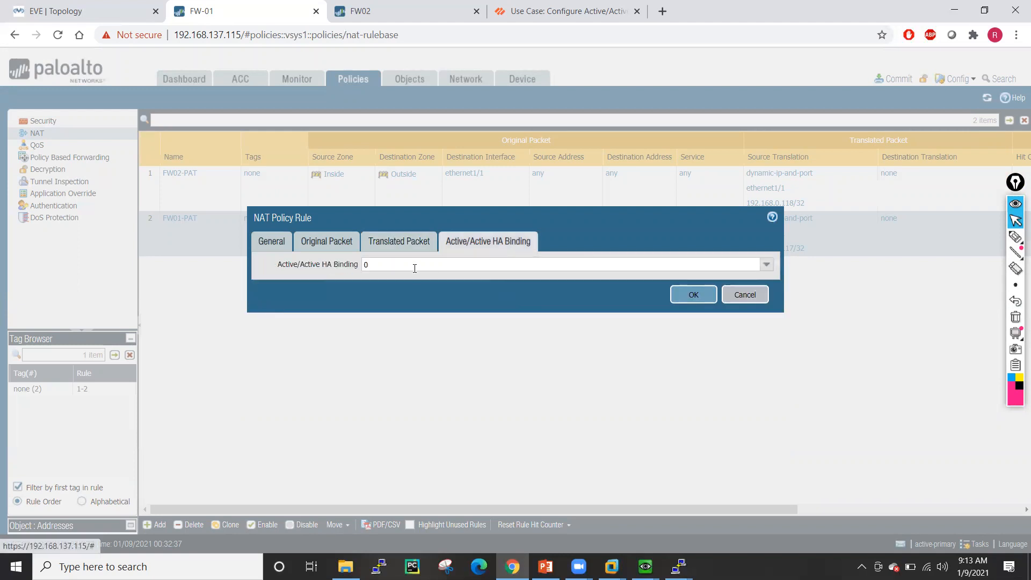
left_click(766, 264)
left_click(424, 310)
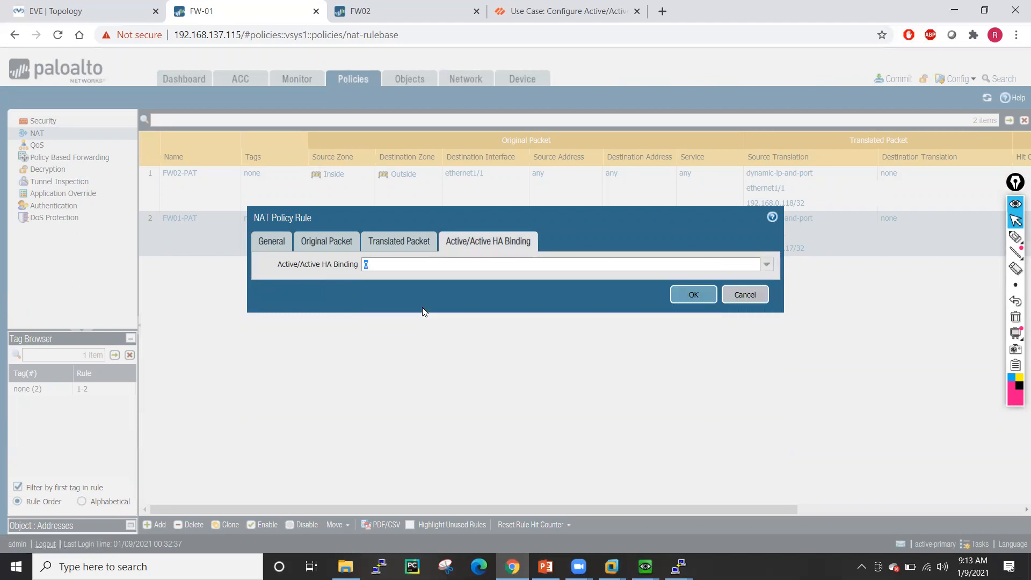
left_click(678, 298)
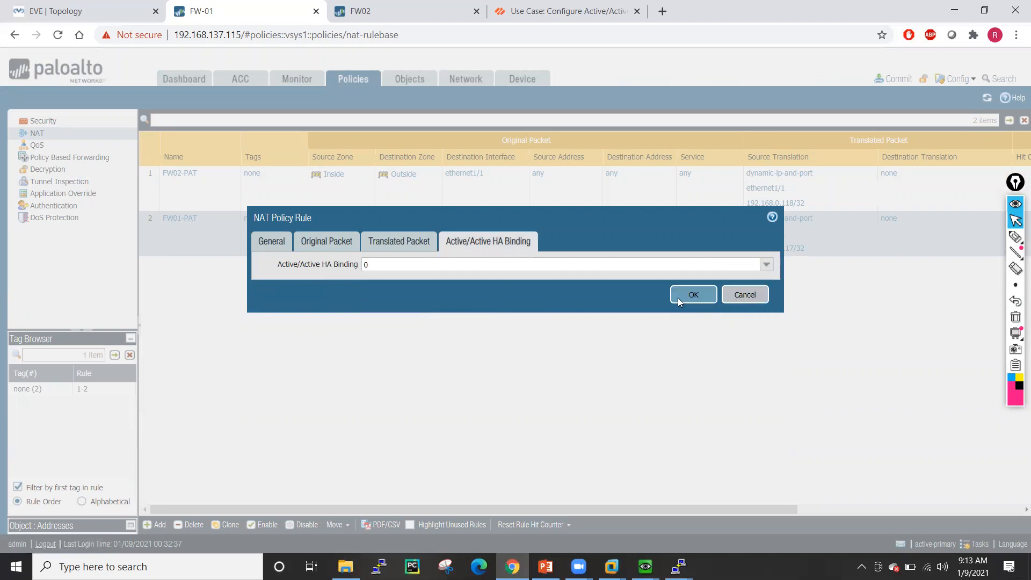
left_click(181, 173)
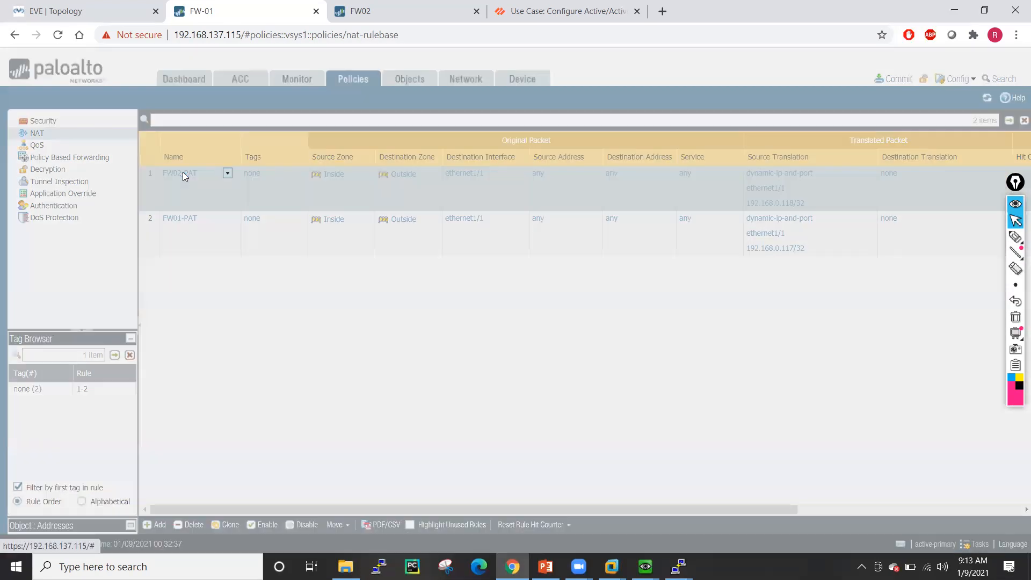
- Keep FW02-PAT's translation as Floating IP 192.168.0.118/32
left_click(326, 241)
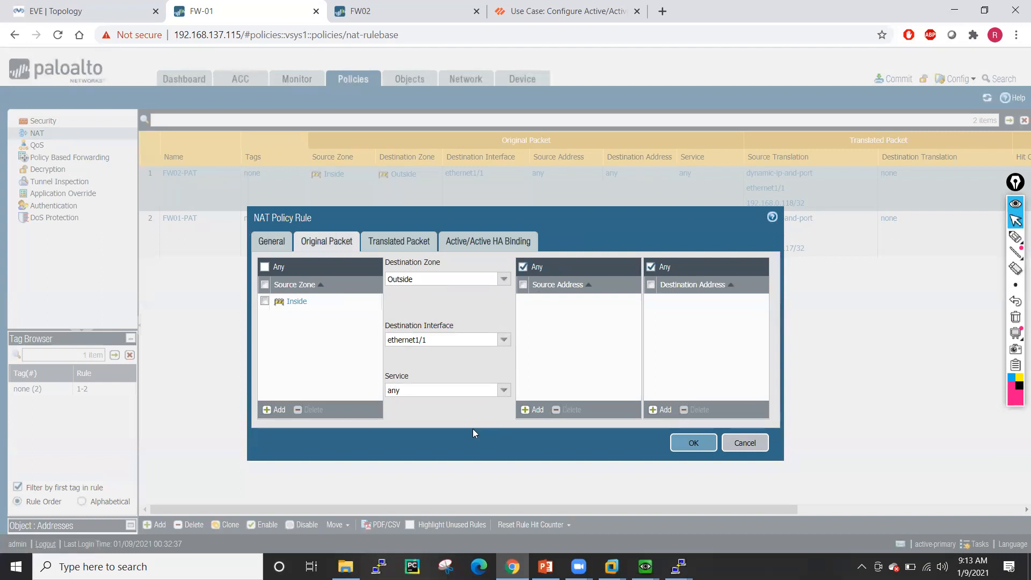
left_click(390, 243)
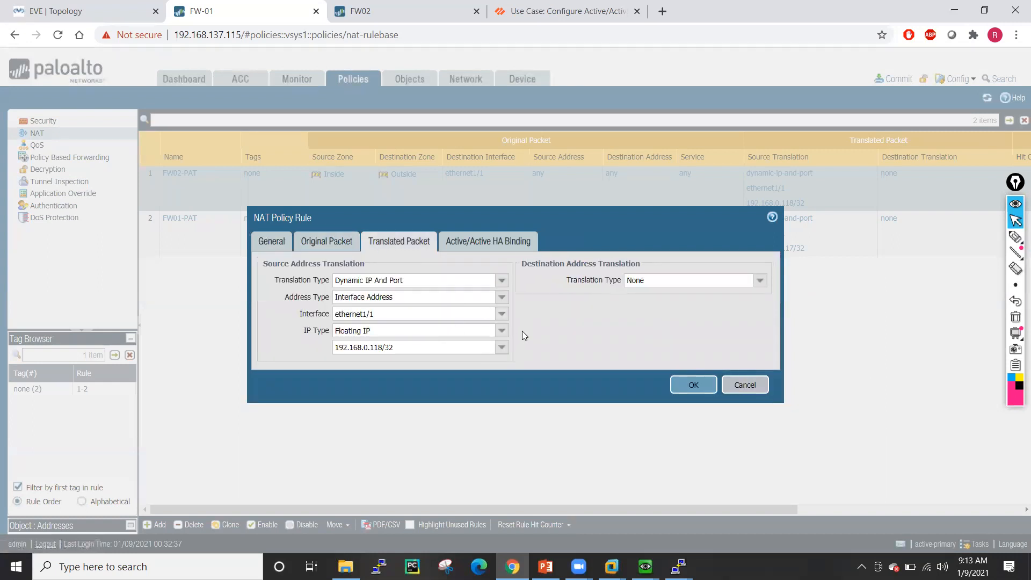
left_click(501, 331)
left_click(366, 359)
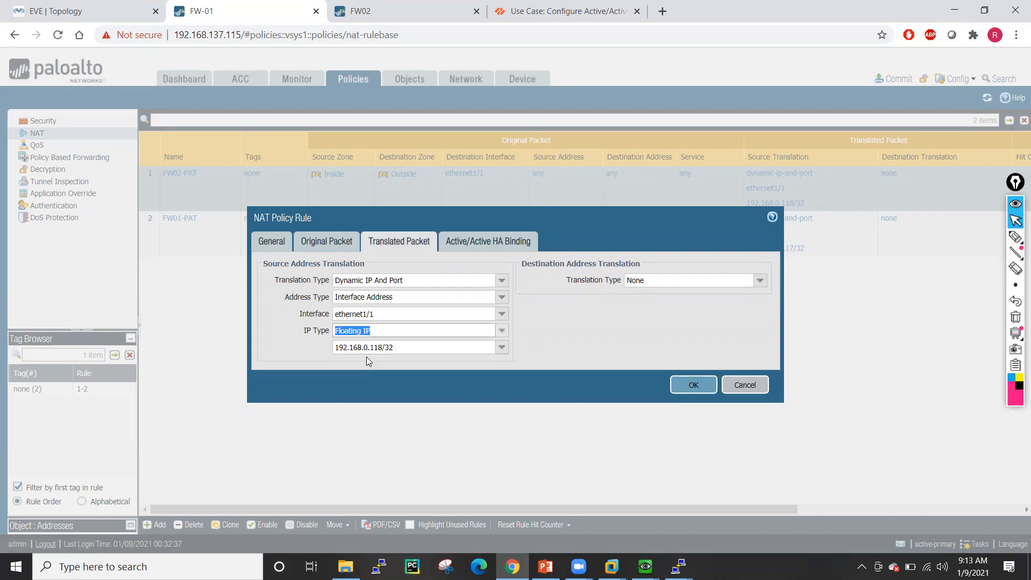
left_click(501, 347)
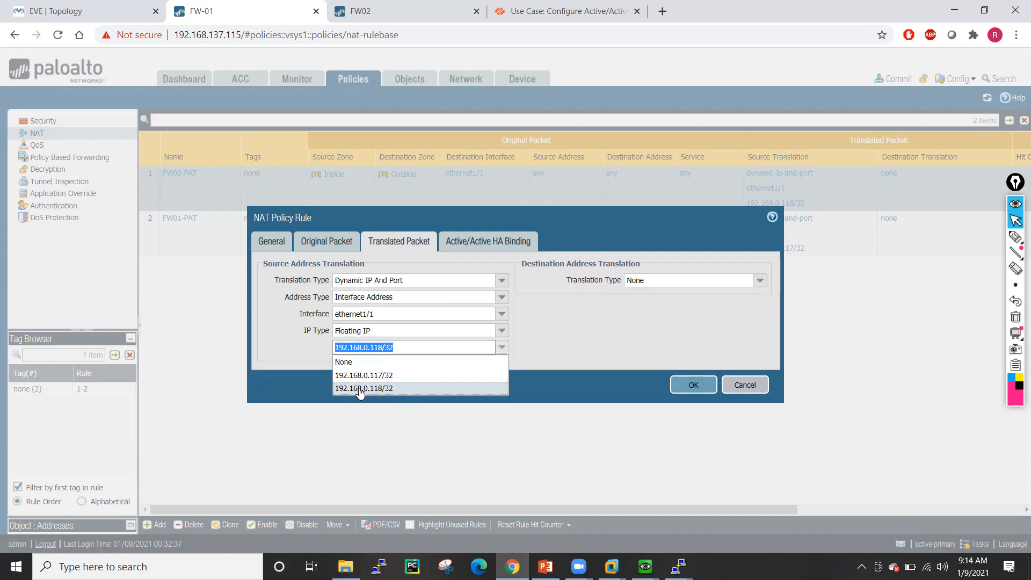
left_click(359, 393)
- Bind FW02-PAT to active/active HA device 1 and save the rule
left_click(487, 244)
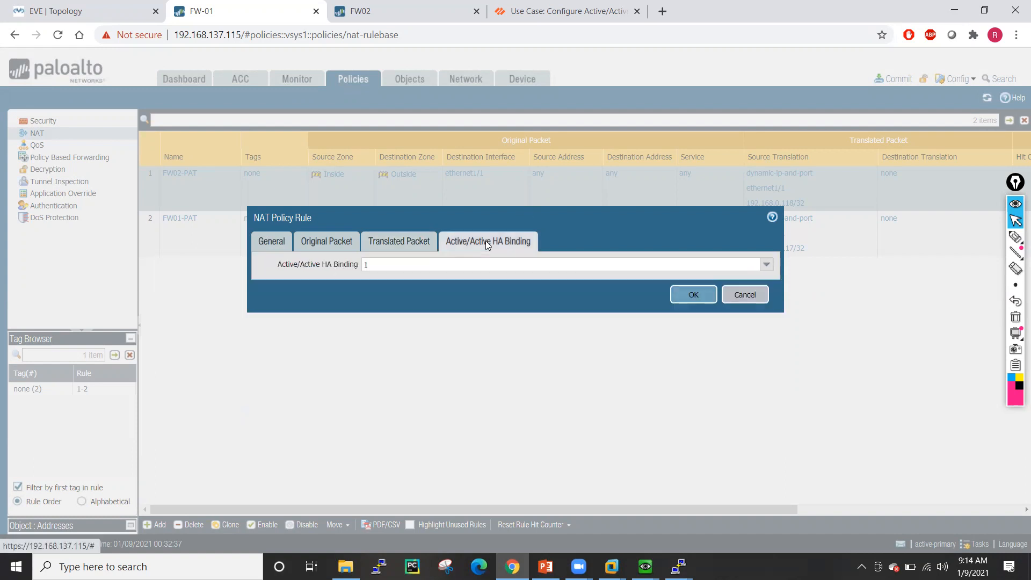
left_click(766, 265)
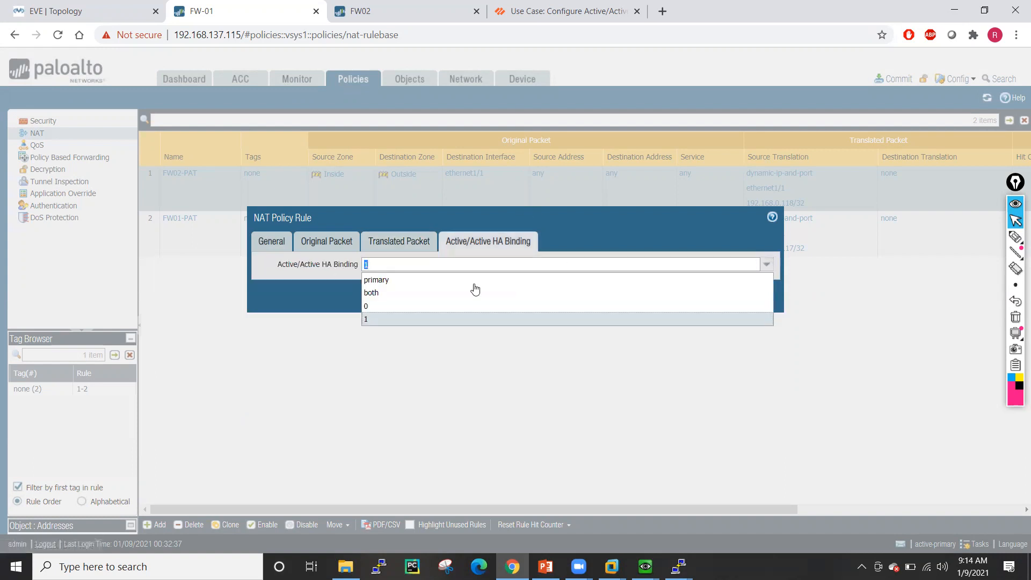
left_click(398, 321)
left_click(694, 295)
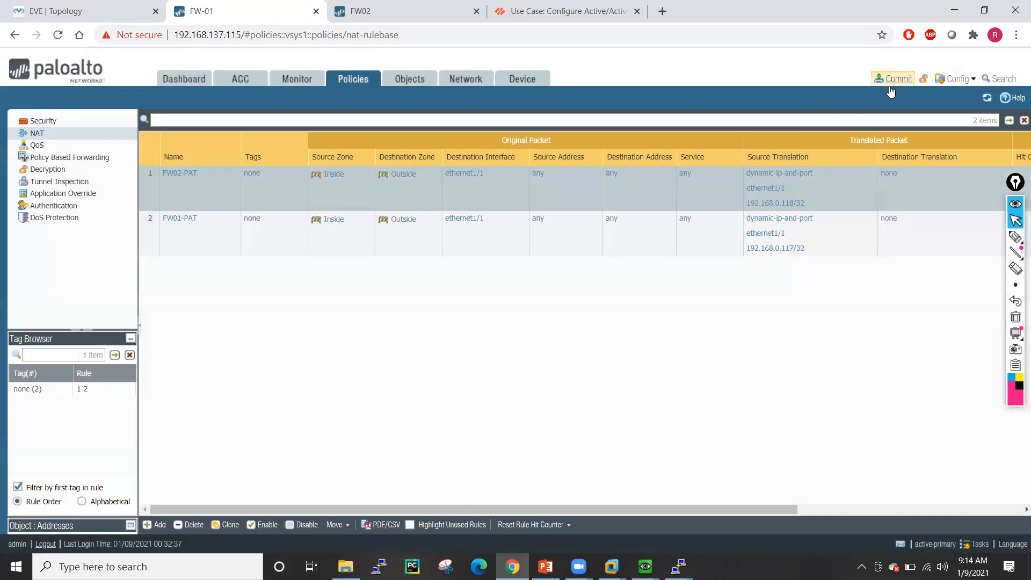
left_click(893, 79)
- Commit FW-01, check FW02's policies and HA dashboard, then read FW-01's failed commit status
left_click(651, 454)
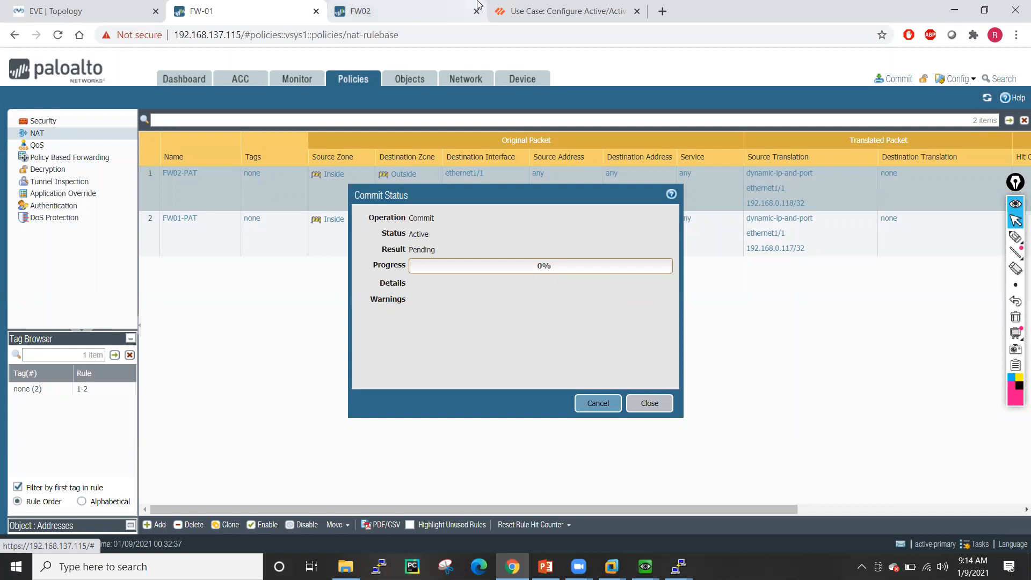
left_click(365, 11)
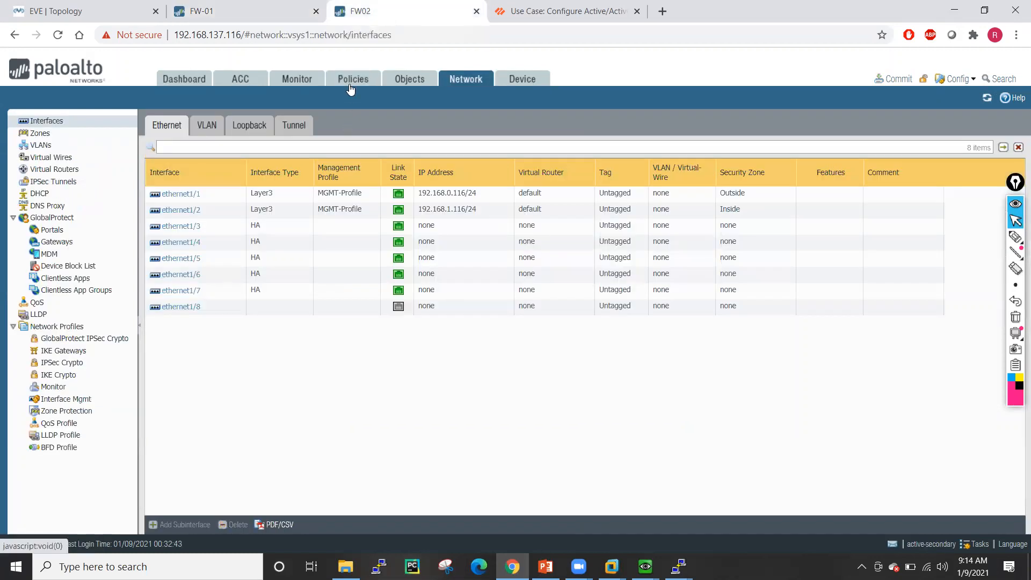
left_click(353, 79)
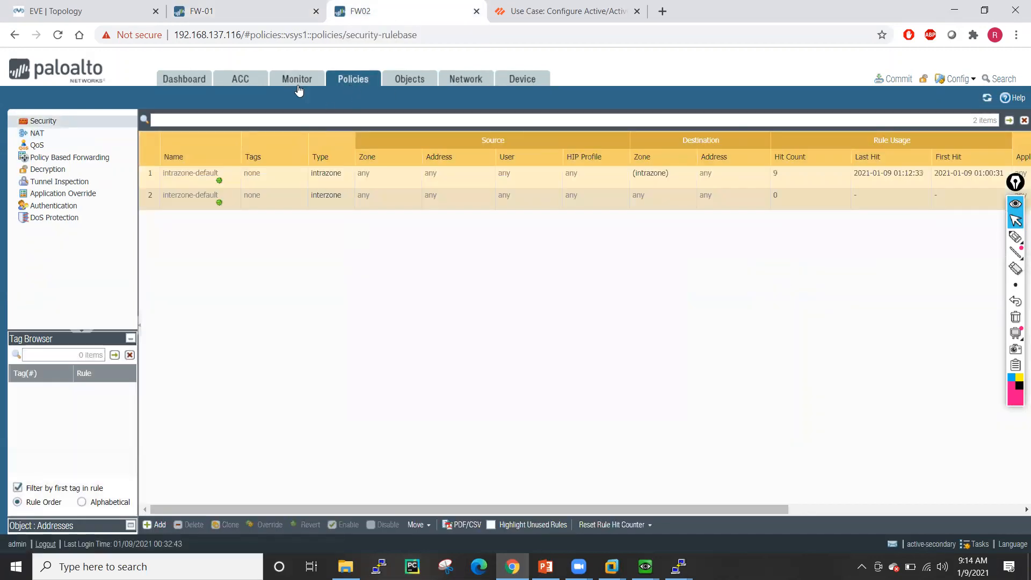
left_click(73, 135)
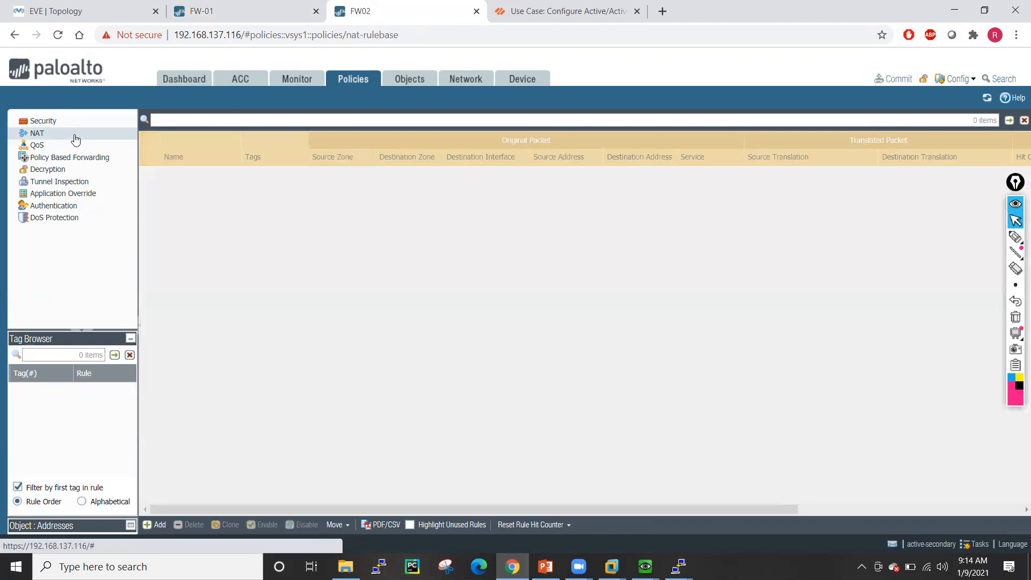
left_click(53, 122)
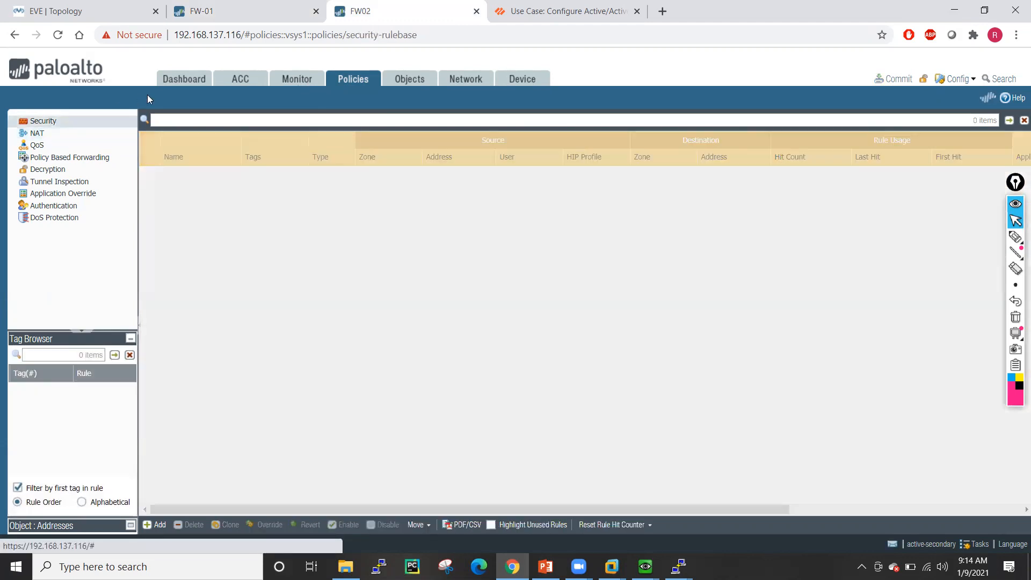
left_click(183, 79)
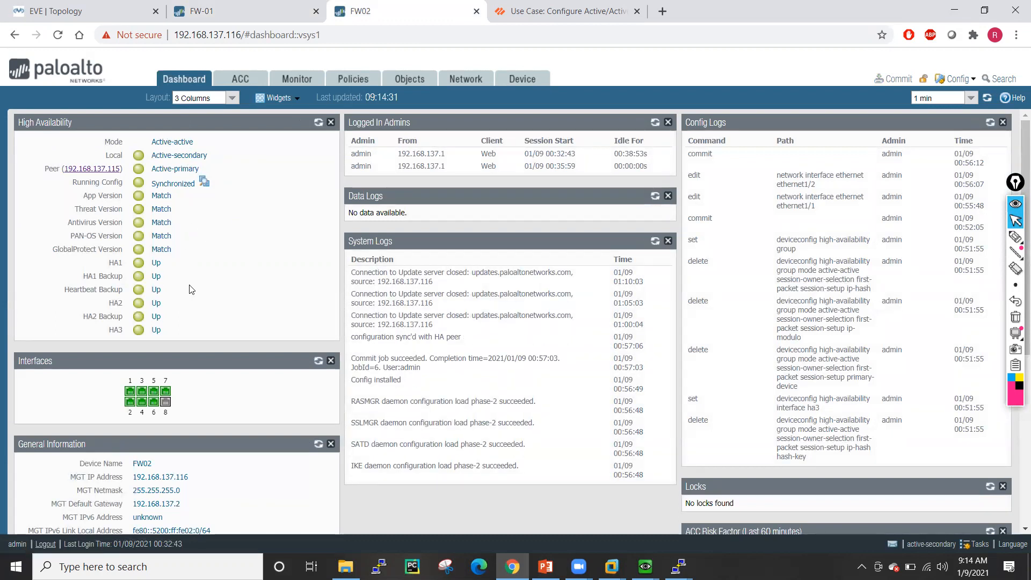
left_click(274, 5)
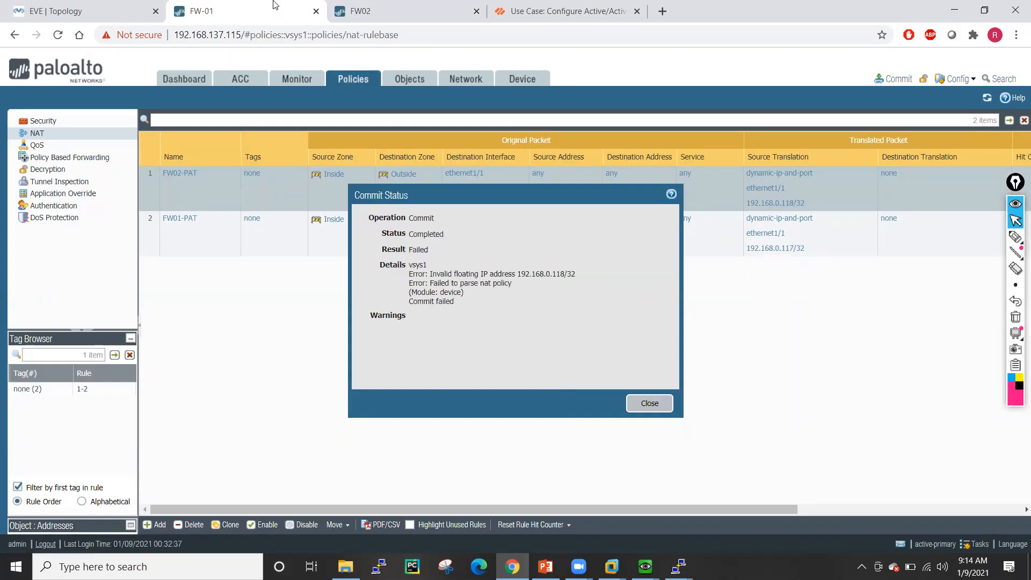
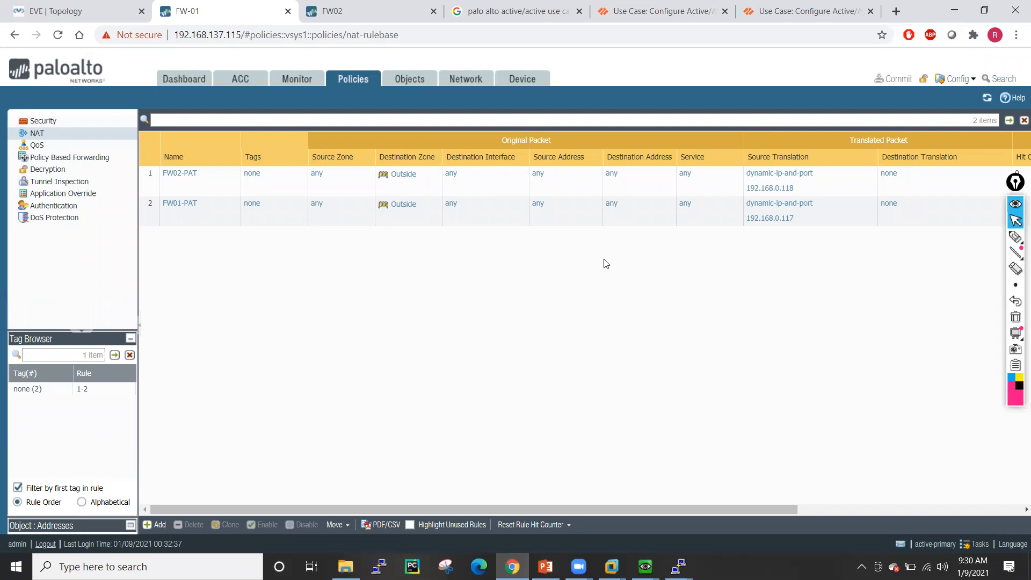
- Annotate the rules table with a handwritten 'PAT-Rule ether 1/1, Bug OS?' note, then erase it
left_click(1015, 236)
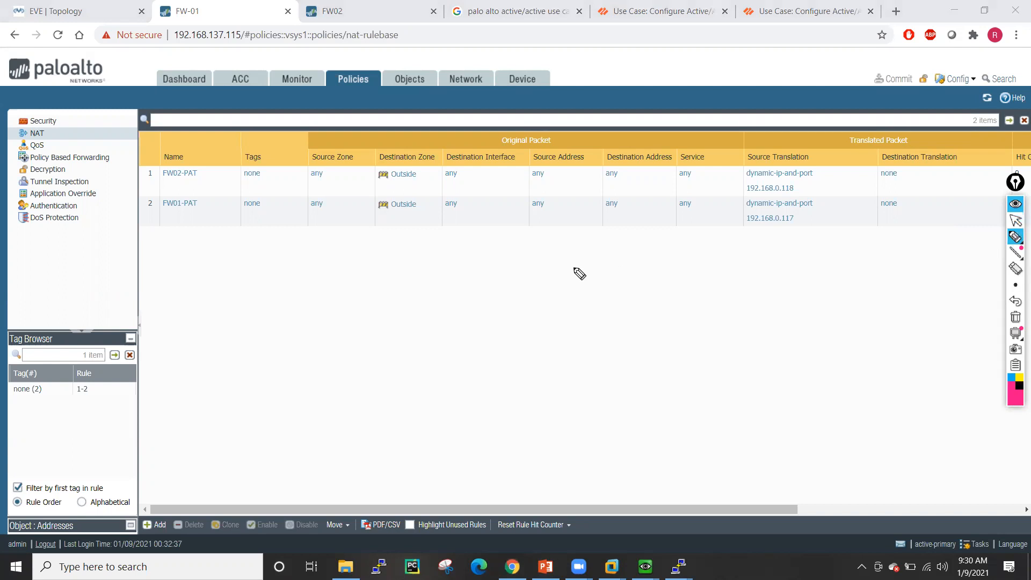
mouse_move(176, 254)
left_mouse_down()
mouse_move(197, 264)
mouse_move(276, 235)
mouse_move(282, 243)
left_mouse_up()
mouse_move(208, 272)
left_mouse_down()
mouse_move(247, 310)
mouse_move(298, 280)
mouse_move(342, 273)
left_mouse_up()
left_click(342, 258)
mouse_move(353, 248)
left_mouse_down()
mouse_move(351, 279)
mouse_move(368, 264)
left_mouse_up()
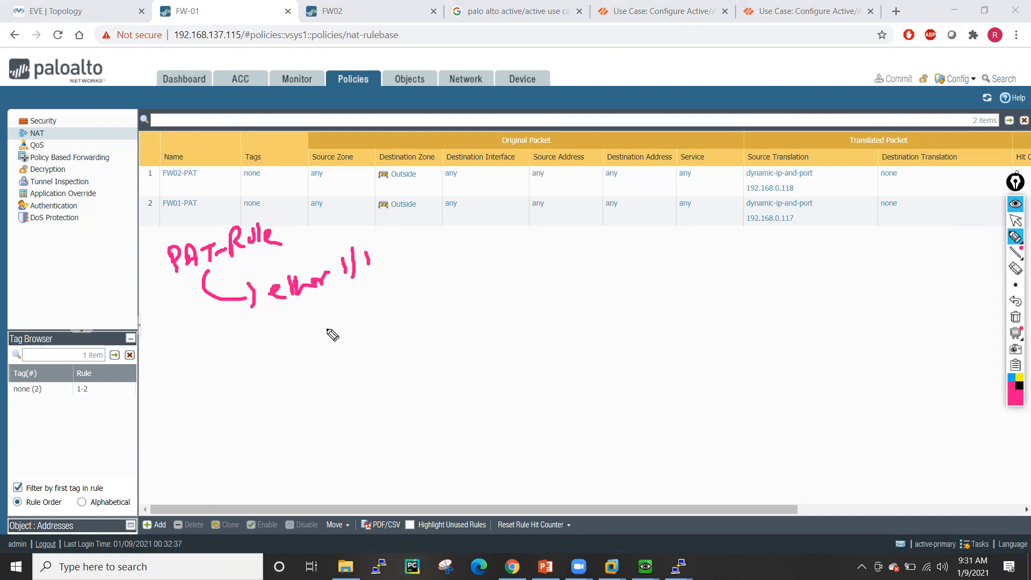
mouse_move(353, 244)
left_mouse_down()
mouse_move(284, 250)
mouse_move(400, 304)
mouse_move(352, 246)
left_mouse_up()
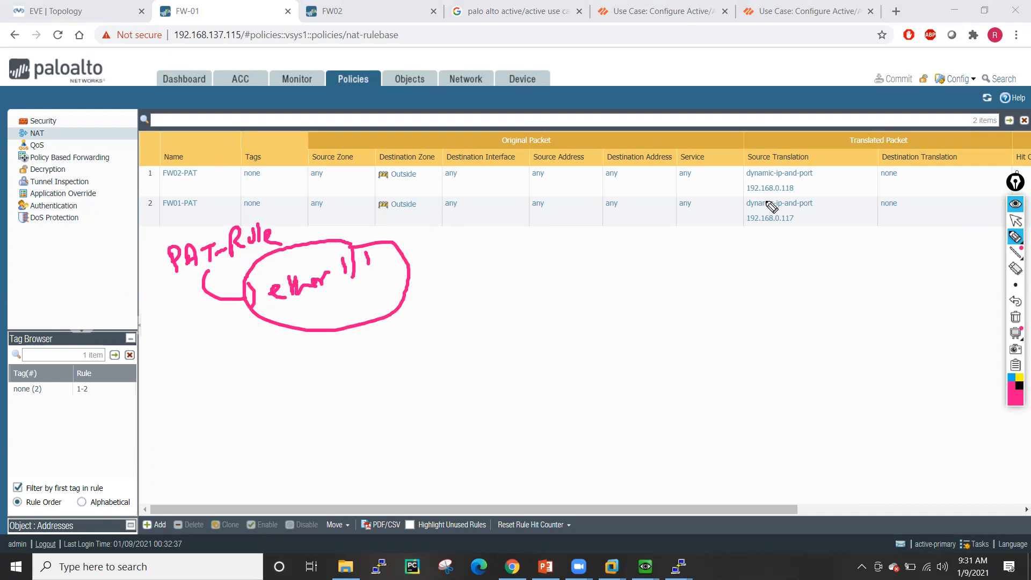
mouse_move(177, 142)
left_mouse_down()
mouse_move(160, 187)
mouse_move(231, 168)
mouse_move(152, 136)
left_mouse_up()
left_click_drag(385, 292, 449, 341)
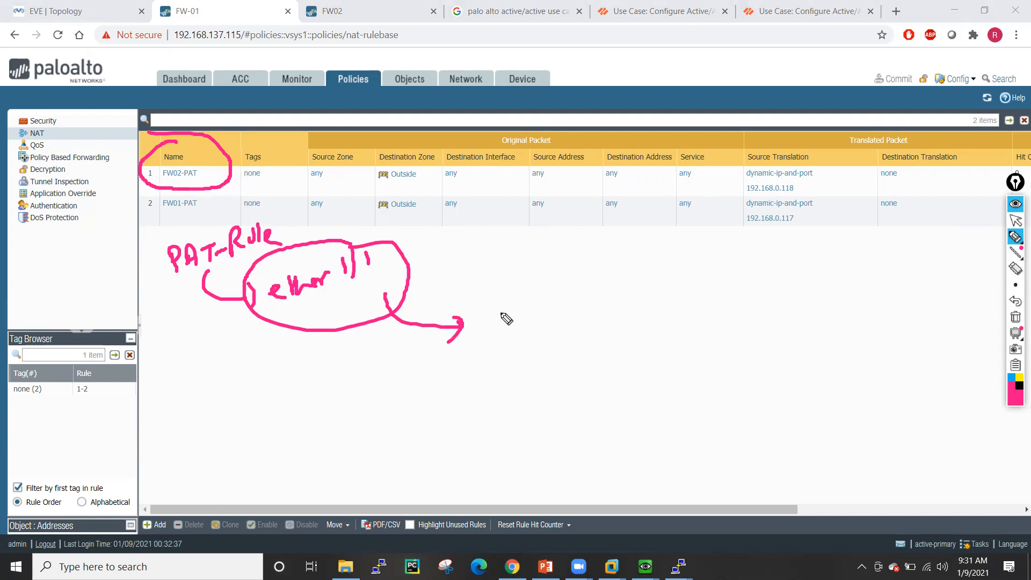
mouse_move(489, 304)
left_mouse_down()
mouse_move(502, 327)
mouse_move(528, 308)
mouse_move(526, 368)
left_mouse_up()
mouse_move(555, 303)
left_mouse_down()
mouse_move(579, 315)
mouse_move(529, 268)
mouse_move(580, 384)
mouse_move(591, 280)
left_mouse_up()
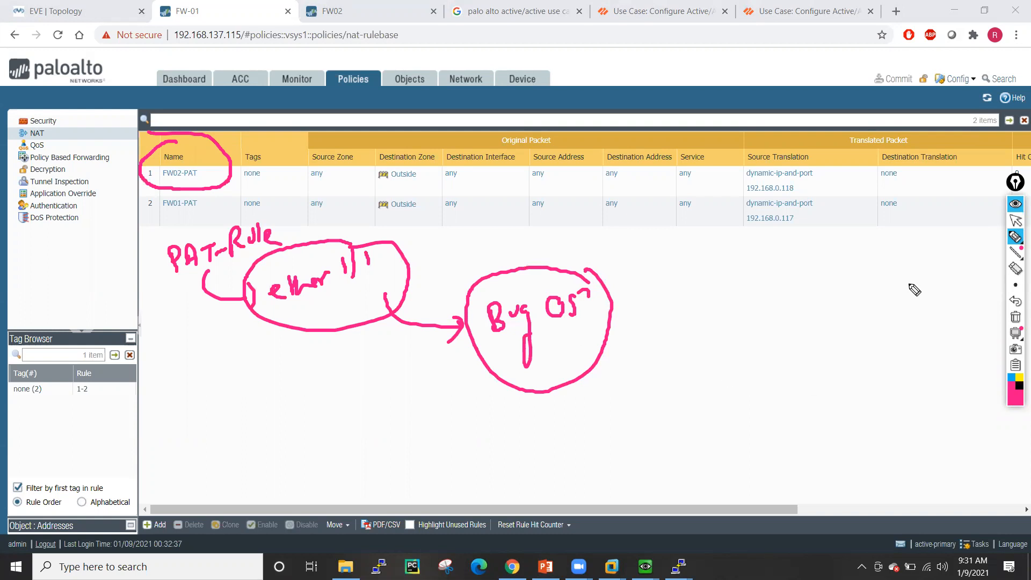
left_click(1016, 316)
left_click(1015, 222)
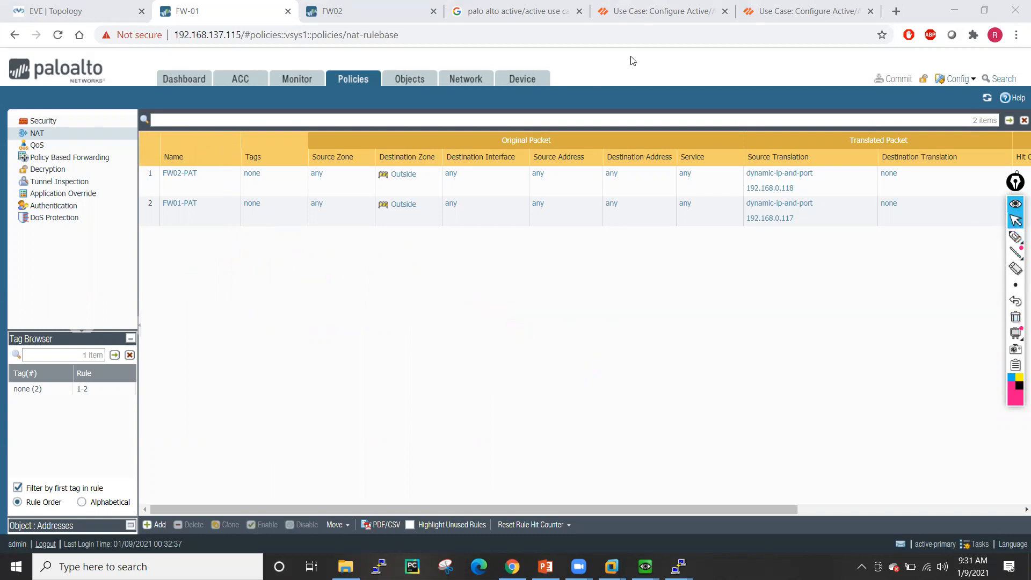
- Review the Interface Address wording in step 8 of the Active/Active documentation
left_click(789, 11)
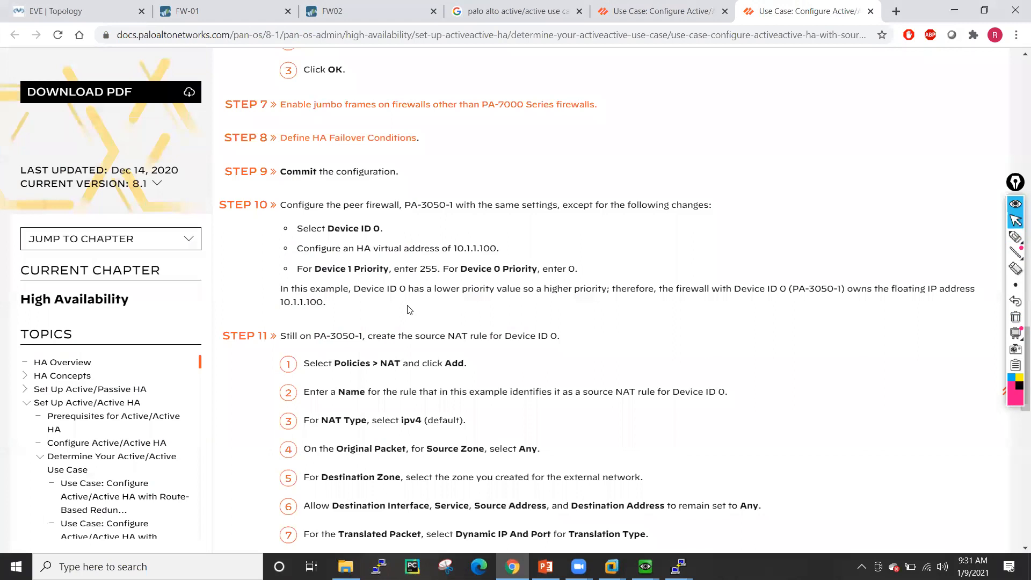
scroll(556, 375, "down", 3)
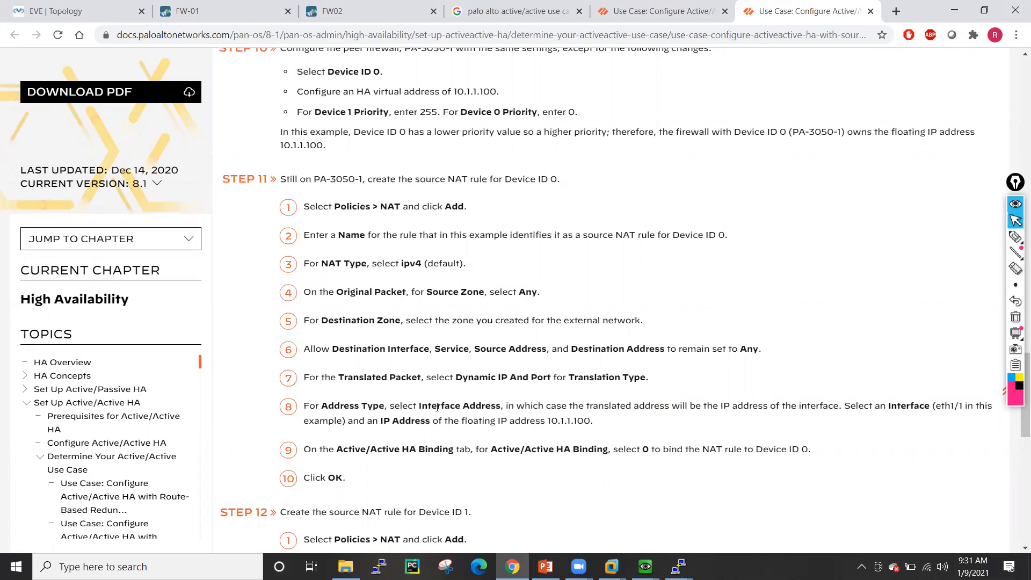
left_click_drag(421, 406, 497, 406)
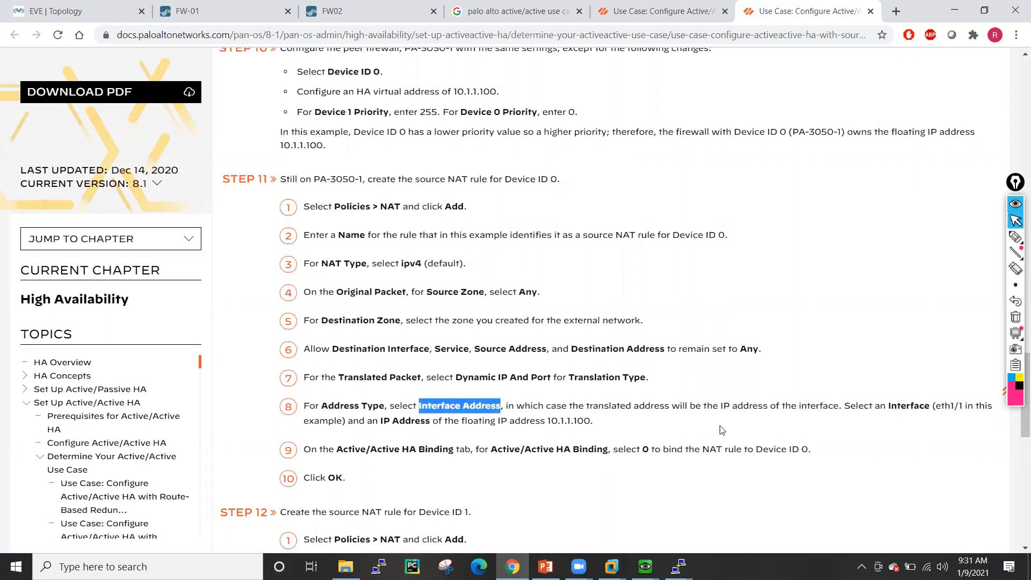
left_click_drag(886, 405, 962, 406)
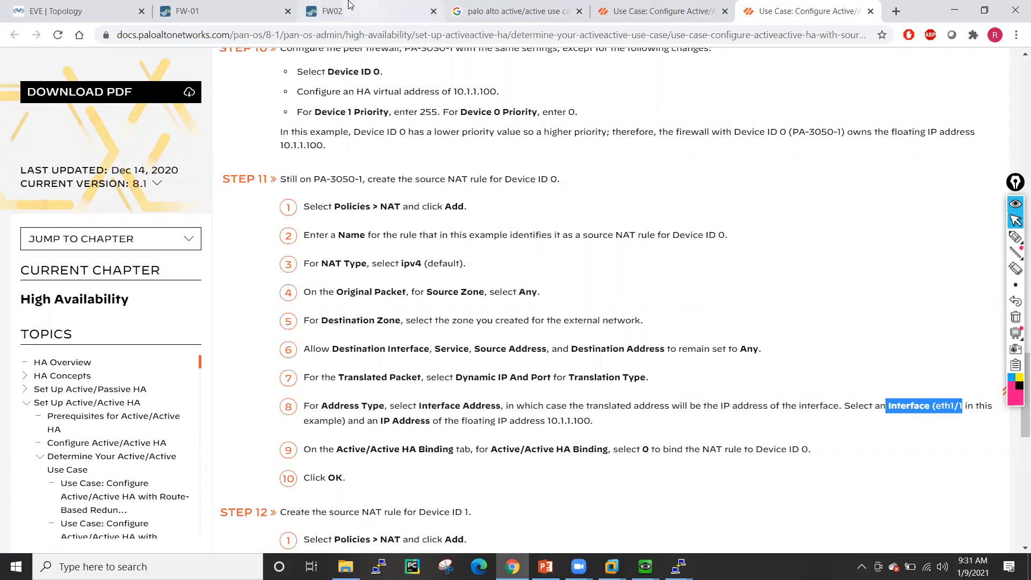
left_click(204, 8)
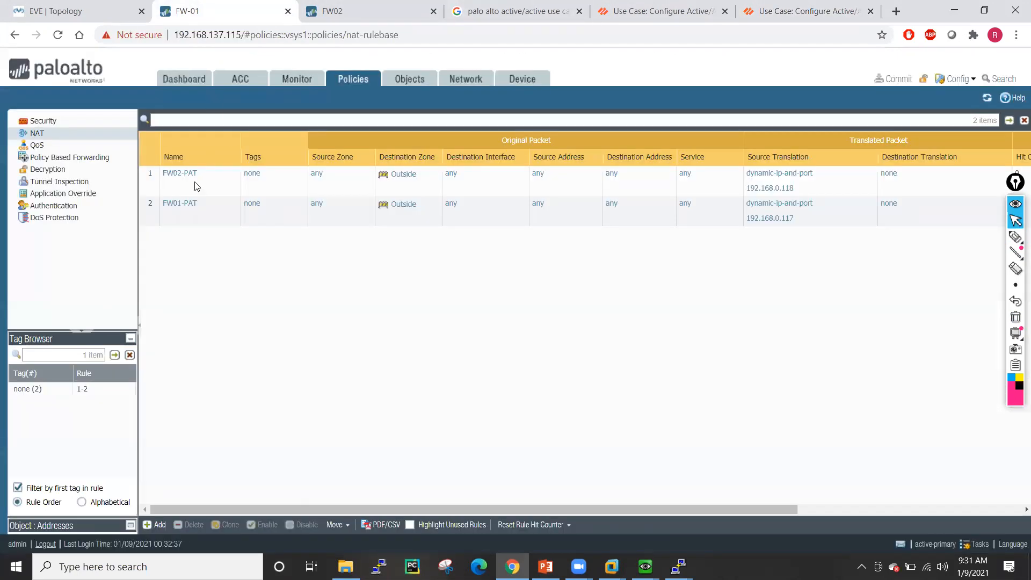
- Try FW01-PAT translation as Interface Address ethernet1/1, floating IP 192.168.0.117/32, then cancel
left_click(179, 203)
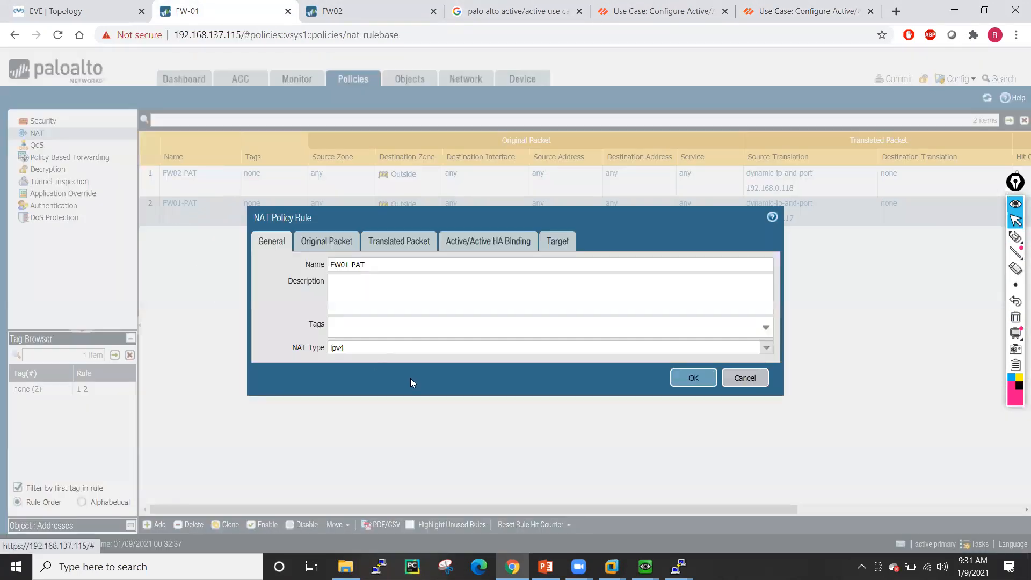
left_click(397, 242)
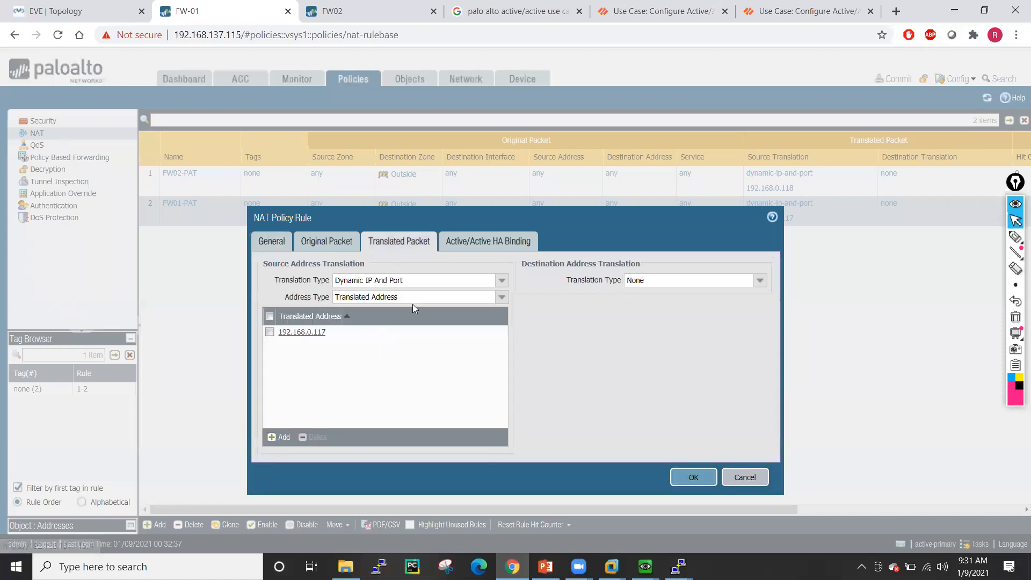
left_click(501, 297)
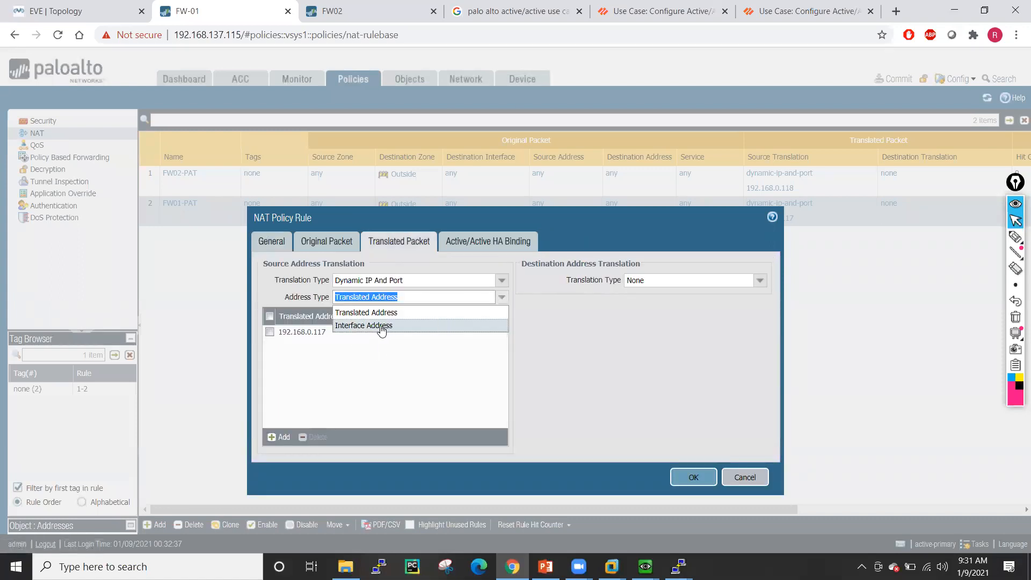
left_click(381, 327)
left_click(500, 314)
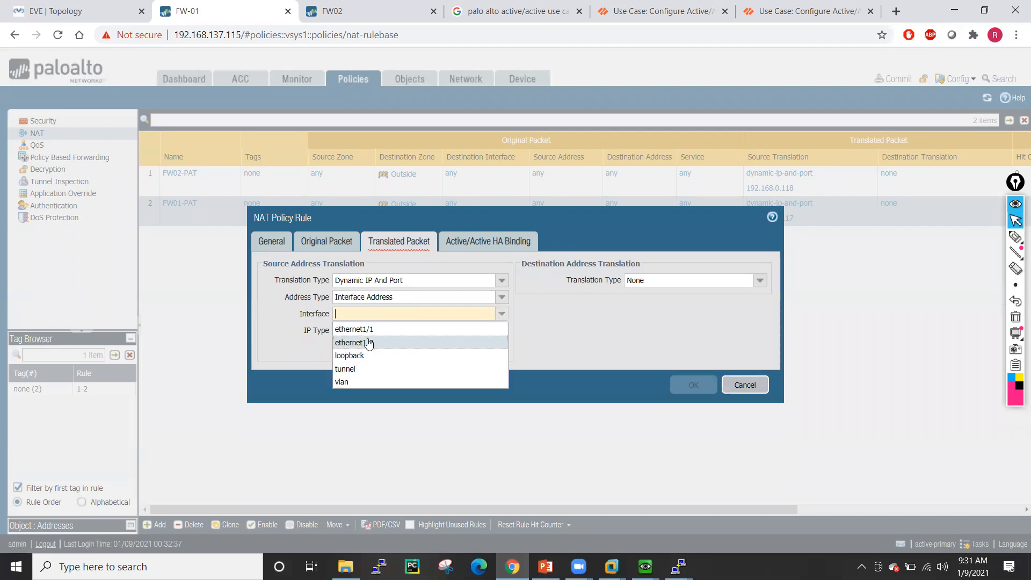
left_click(368, 329)
left_click(501, 330)
left_click(397, 358)
left_click(501, 347)
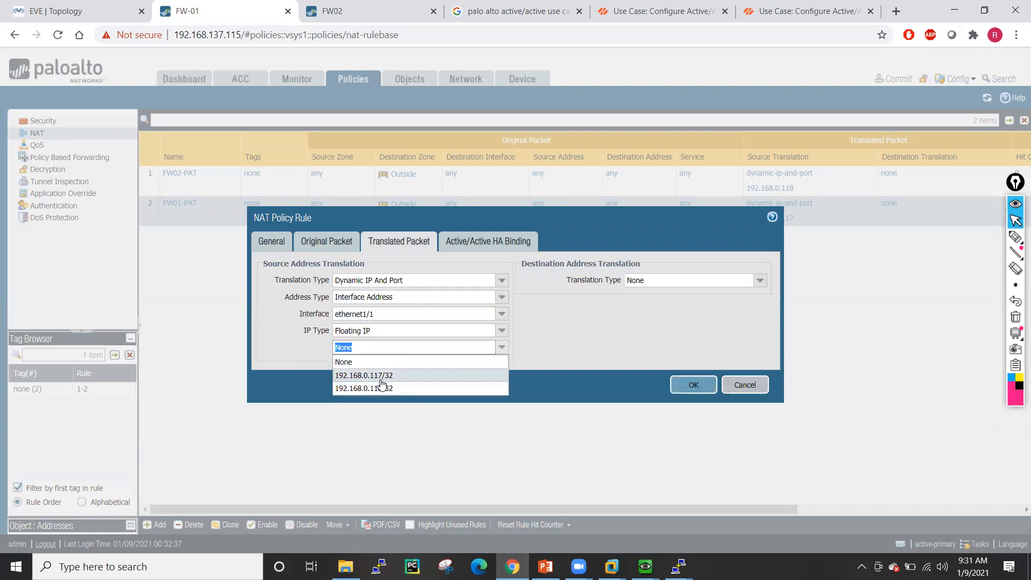
left_click(380, 376)
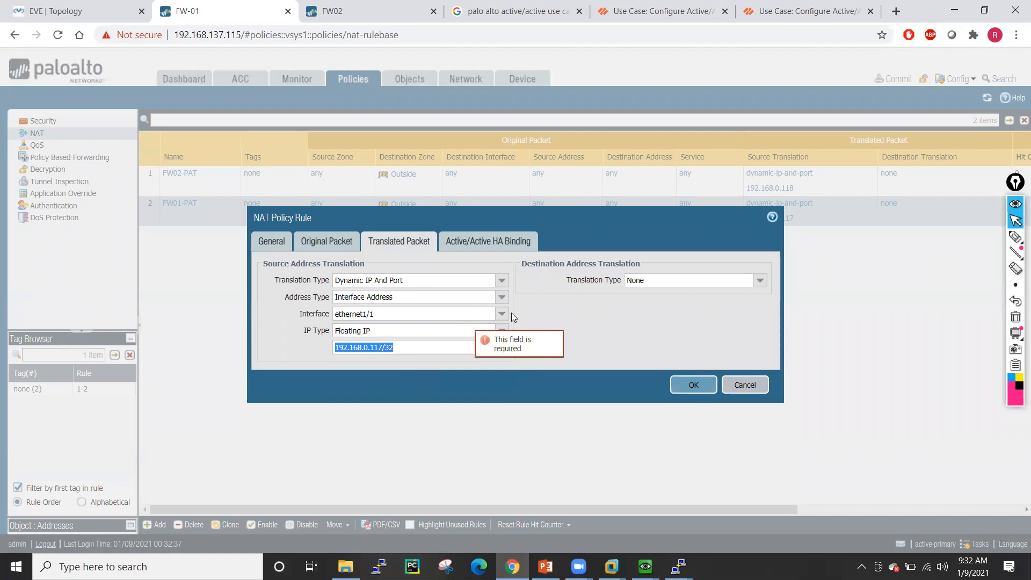
left_click(742, 383)
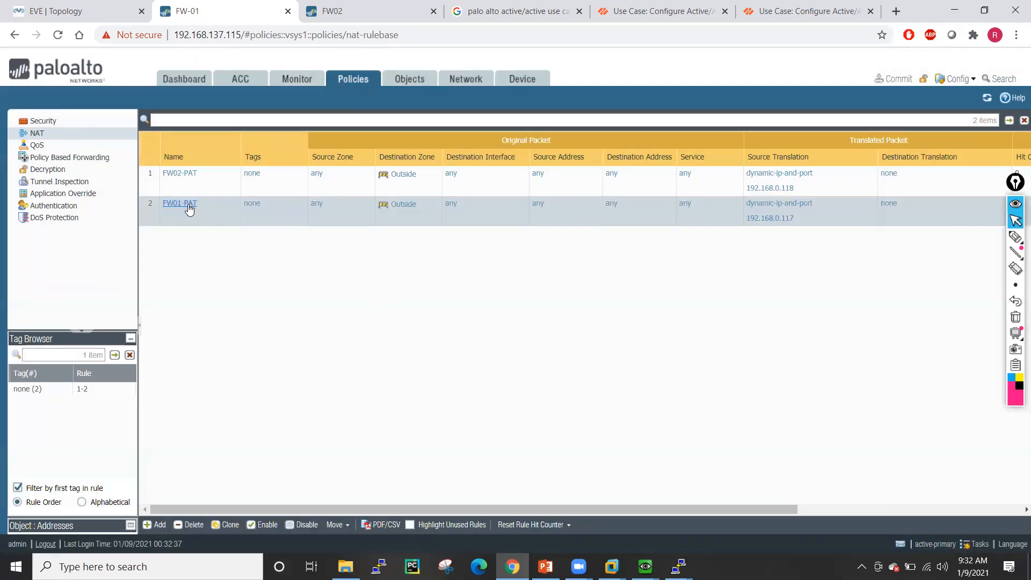
- Recheck FW01-PAT's translated packet and HA binding unchanged, then open FW02-PAT
left_click(186, 203)
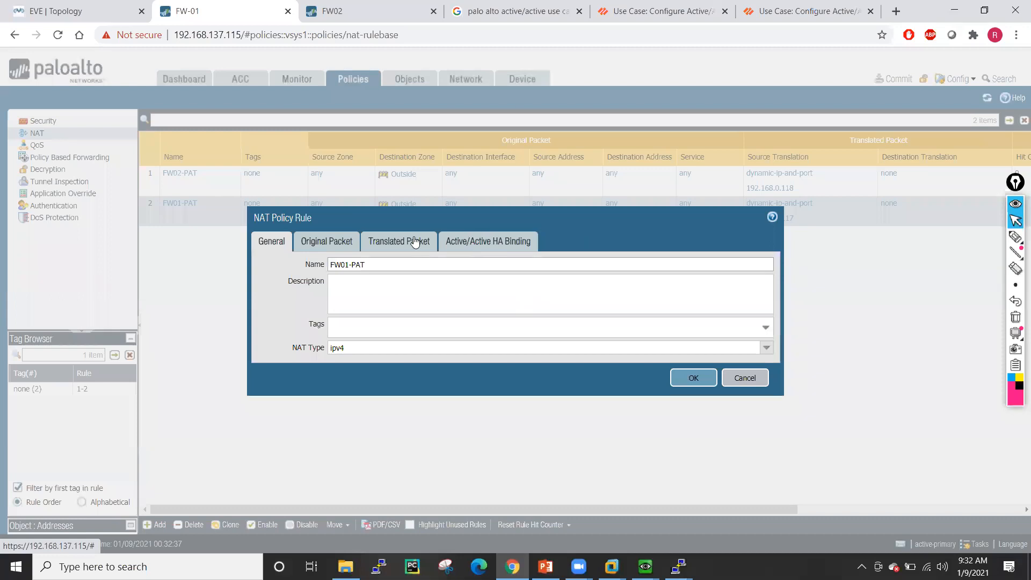
left_click(414, 241)
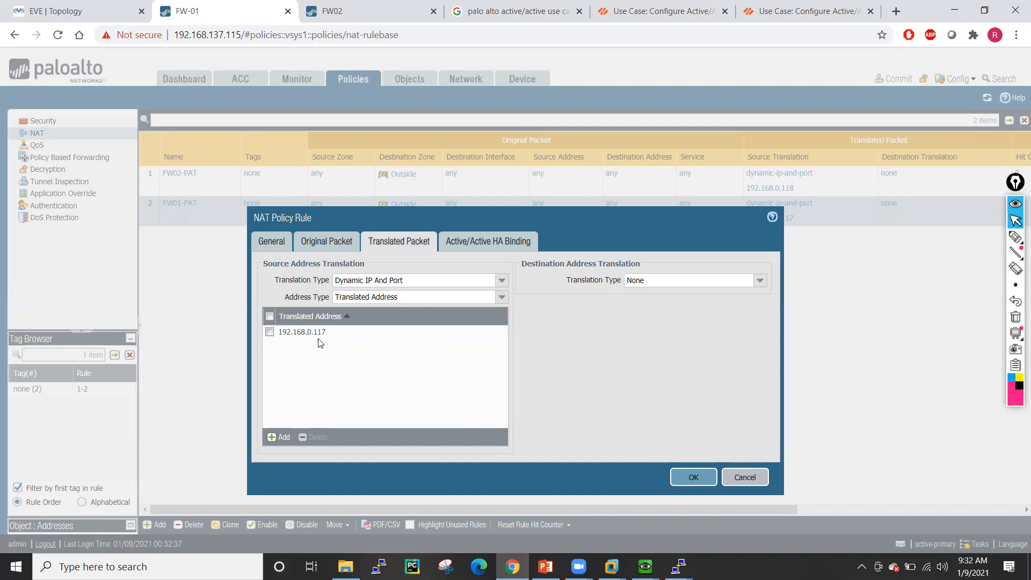
left_click(503, 244)
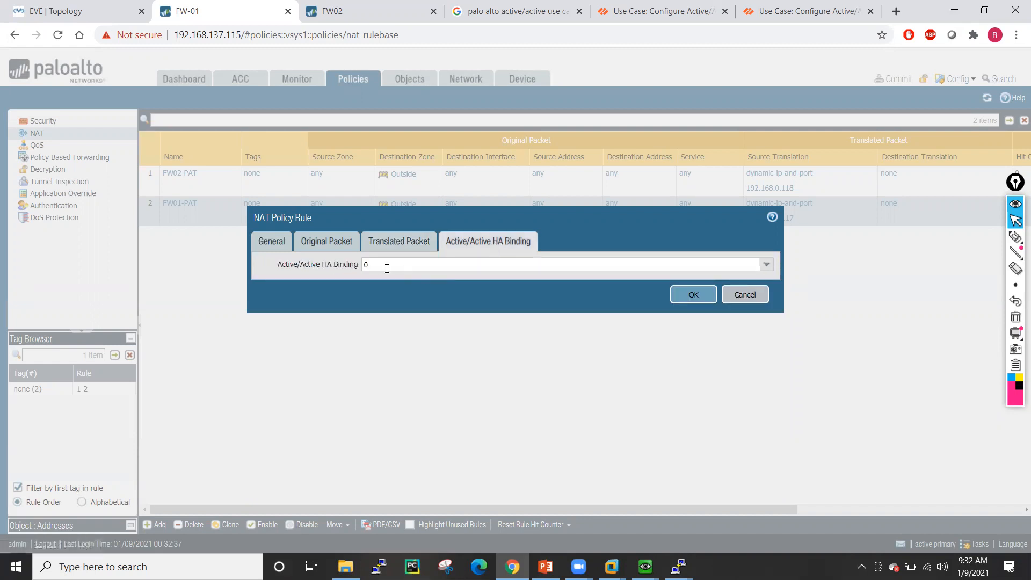
left_click(745, 294)
left_click(185, 178)
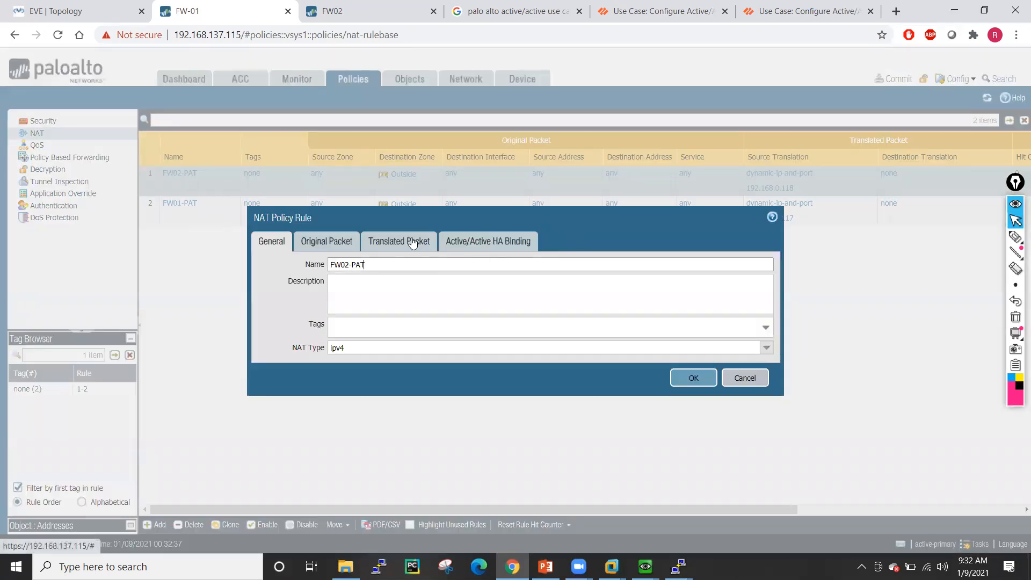
- Add Inside as FW02-PAT's source zone, review its translation and HA binding, and save
left_click(410, 242)
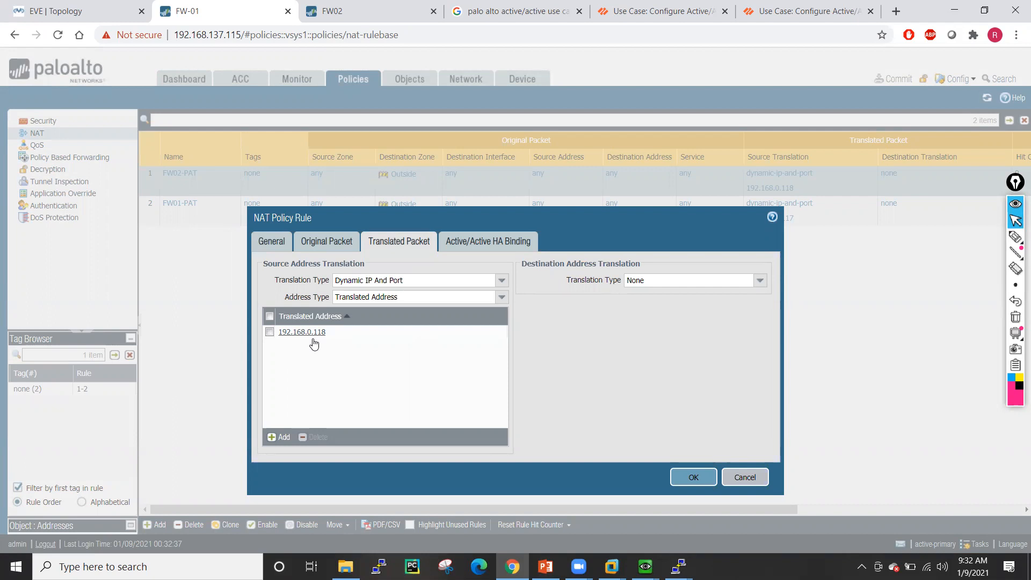
left_click(322, 245)
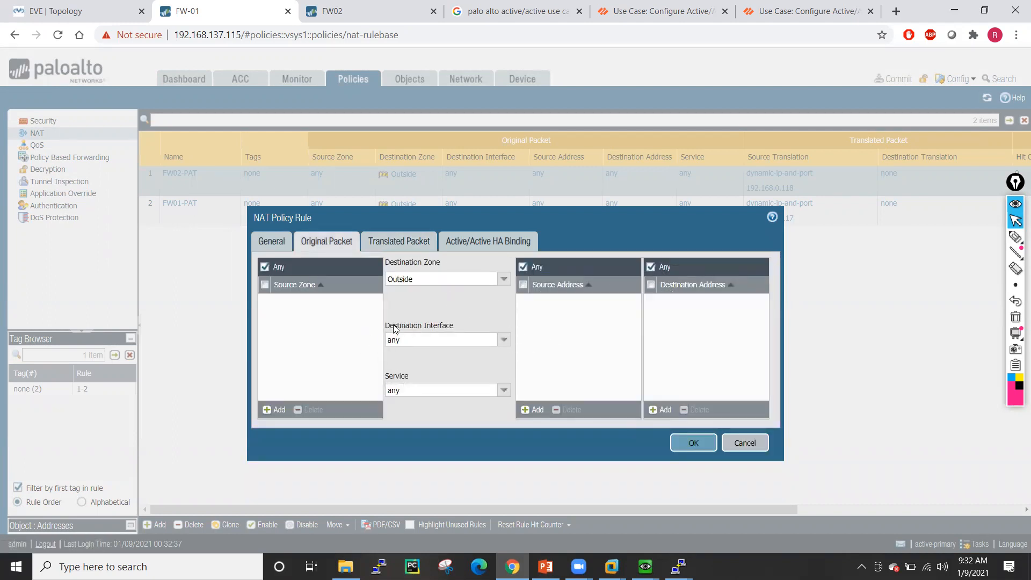
left_click(278, 410)
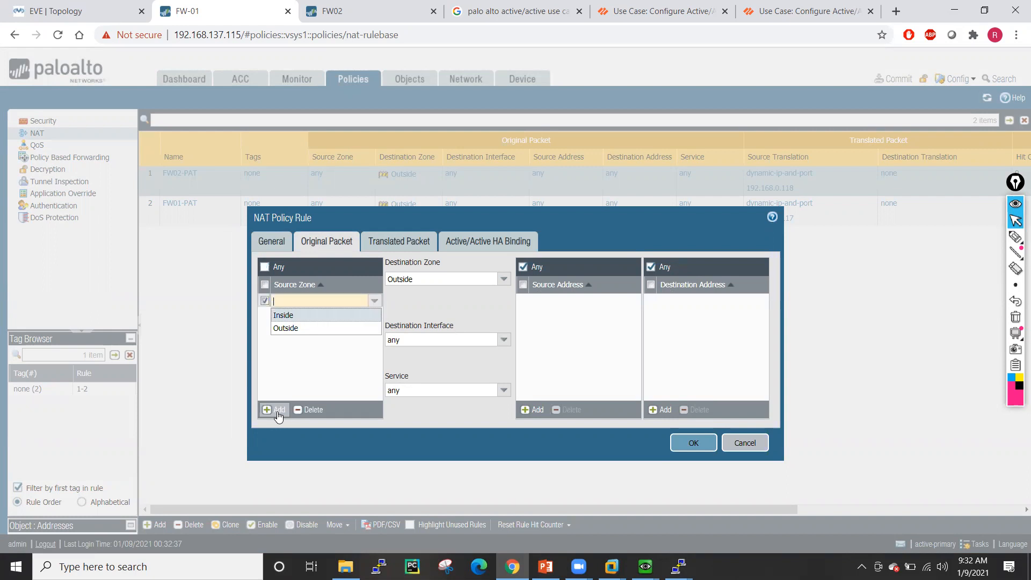
left_click(282, 316)
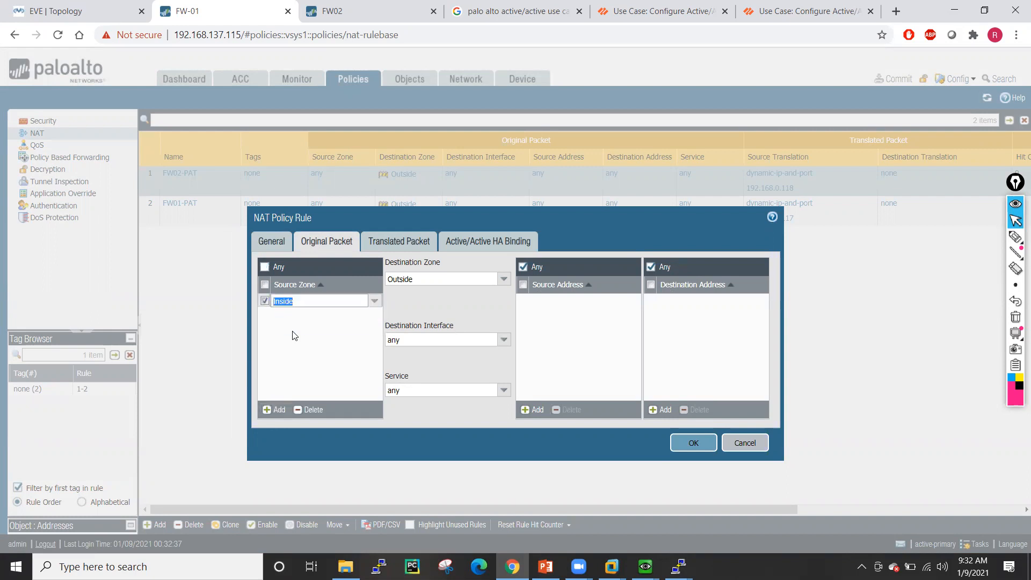
left_click(456, 365)
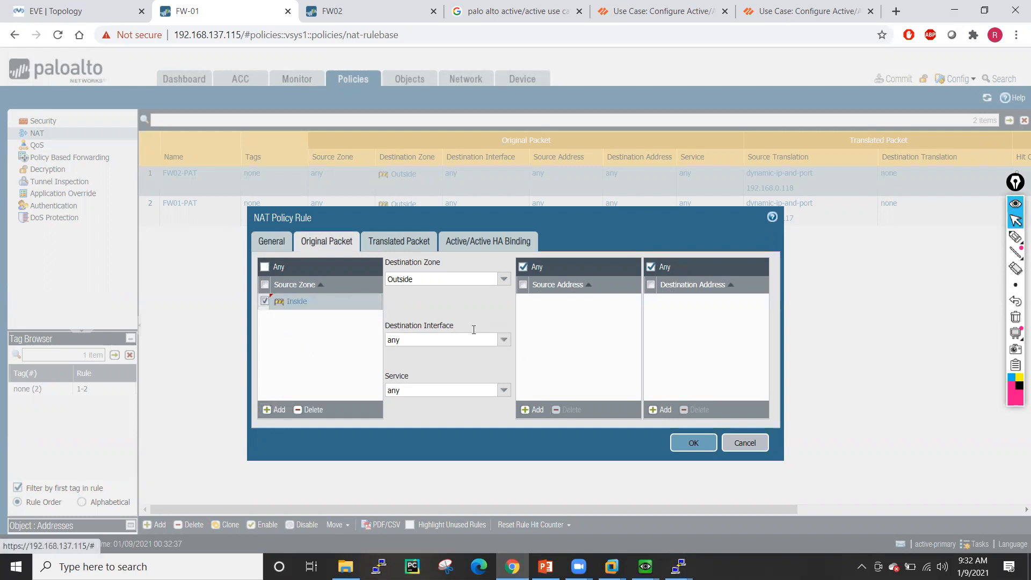
left_click(410, 243)
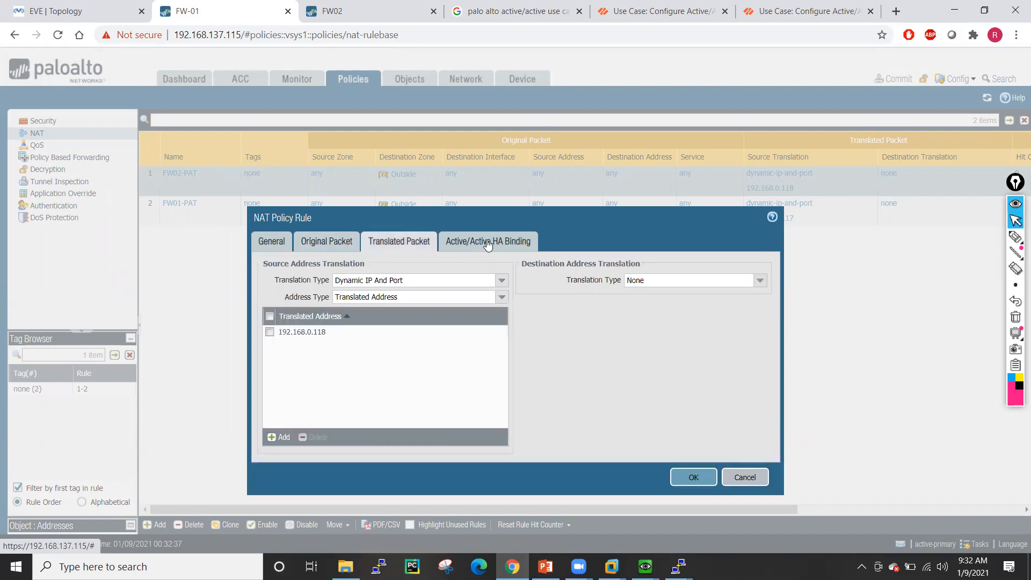
left_click(488, 242)
left_click(703, 301)
- Give FW01-PAT the Inside source zone too and save the rule
left_click(174, 213)
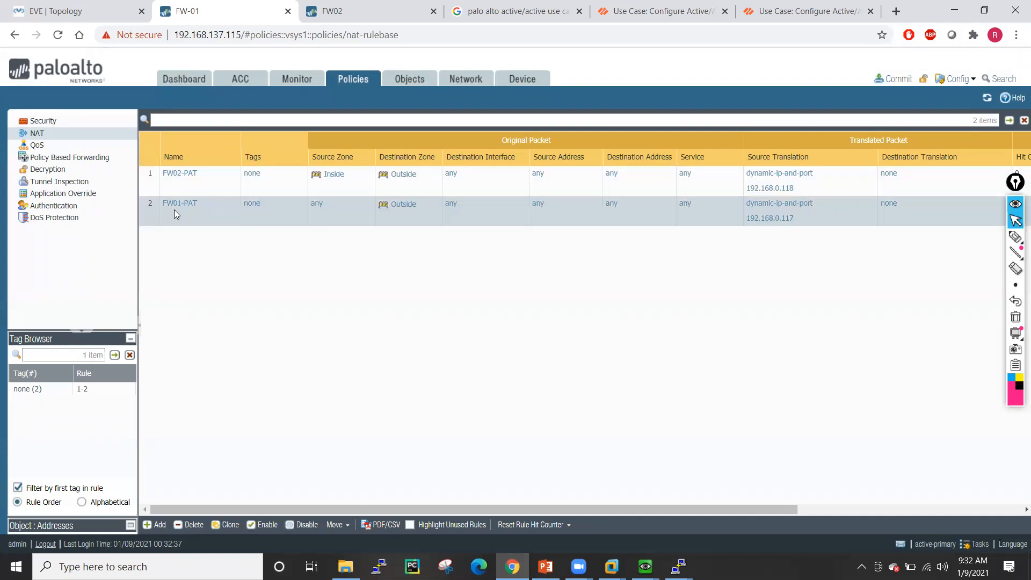
left_click(184, 203)
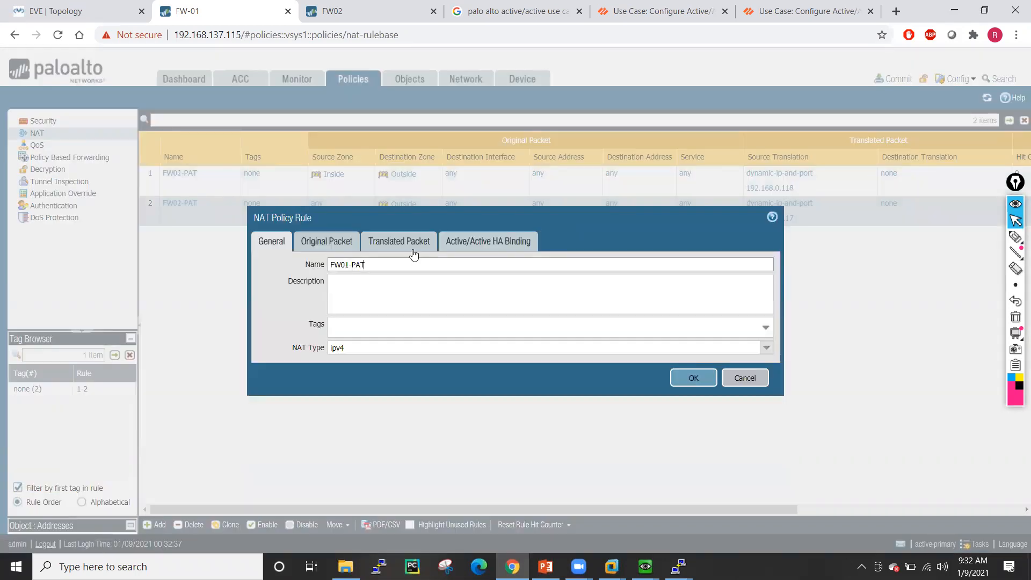
left_click(327, 245)
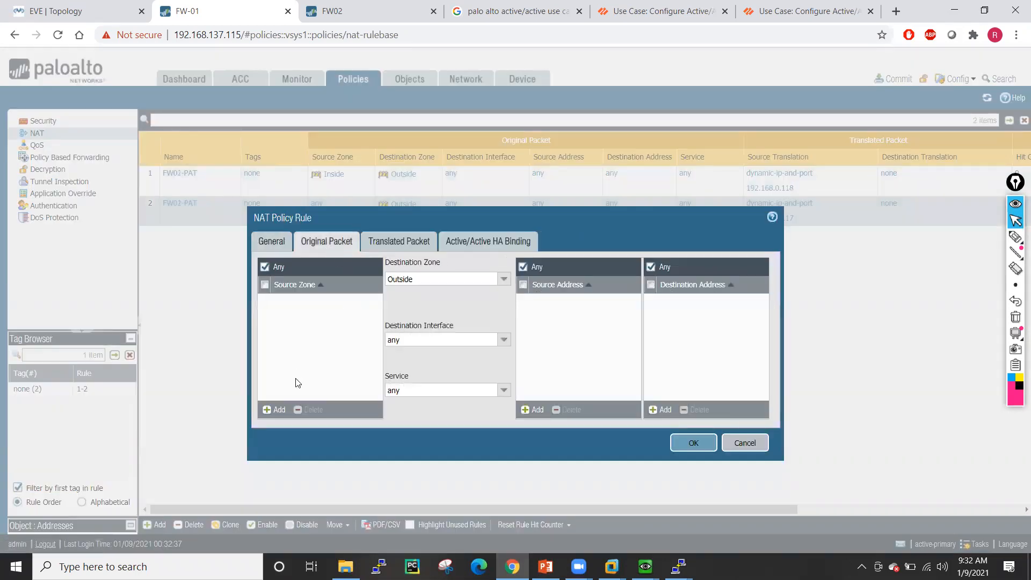
left_click(276, 410)
left_click(284, 315)
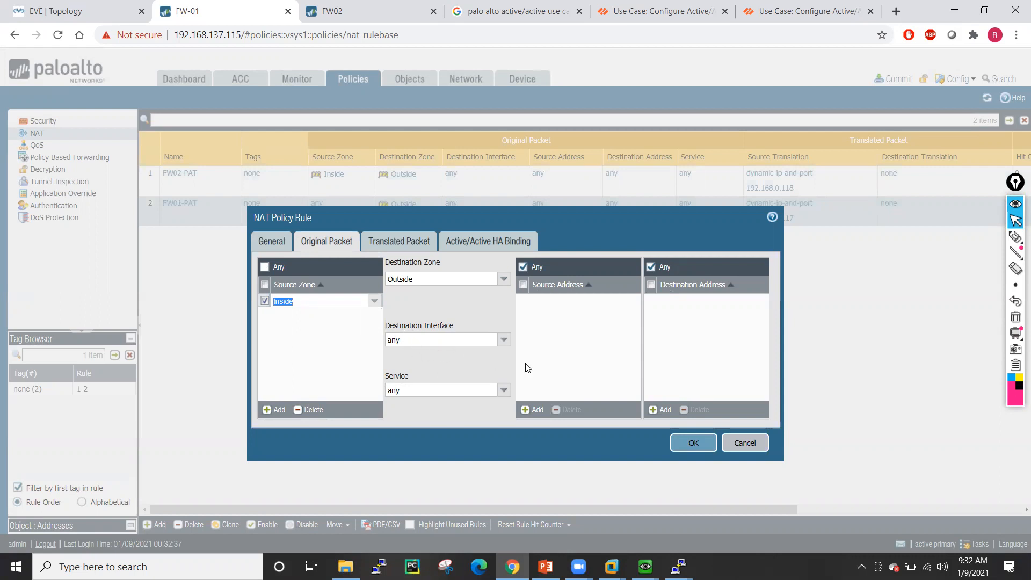
left_click(410, 245)
left_click(470, 242)
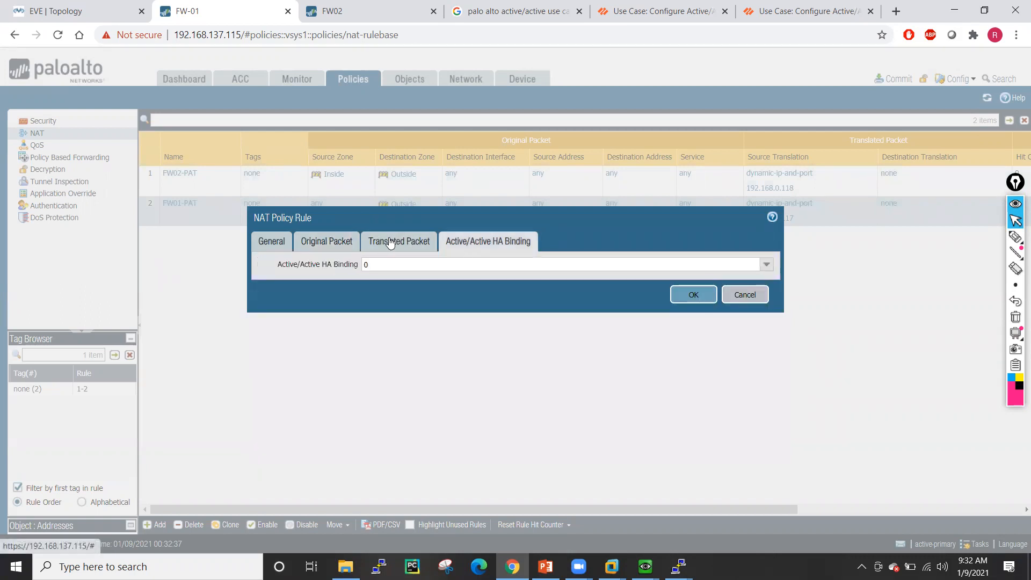
left_click(390, 243)
left_click(694, 479)
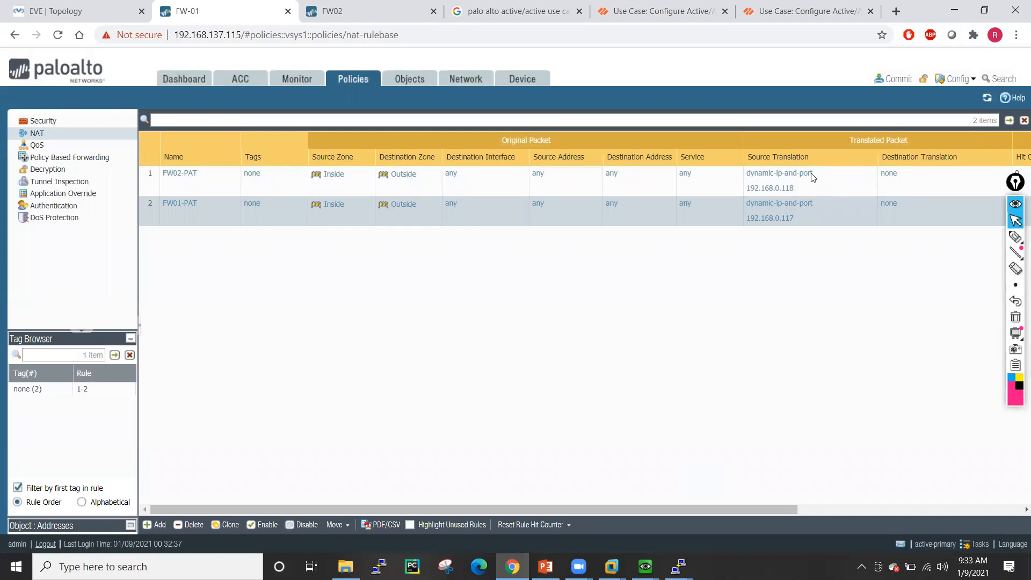
- Commit FW-01's configuration and mark the commit status with a circled note and bracketed X
left_click(896, 78)
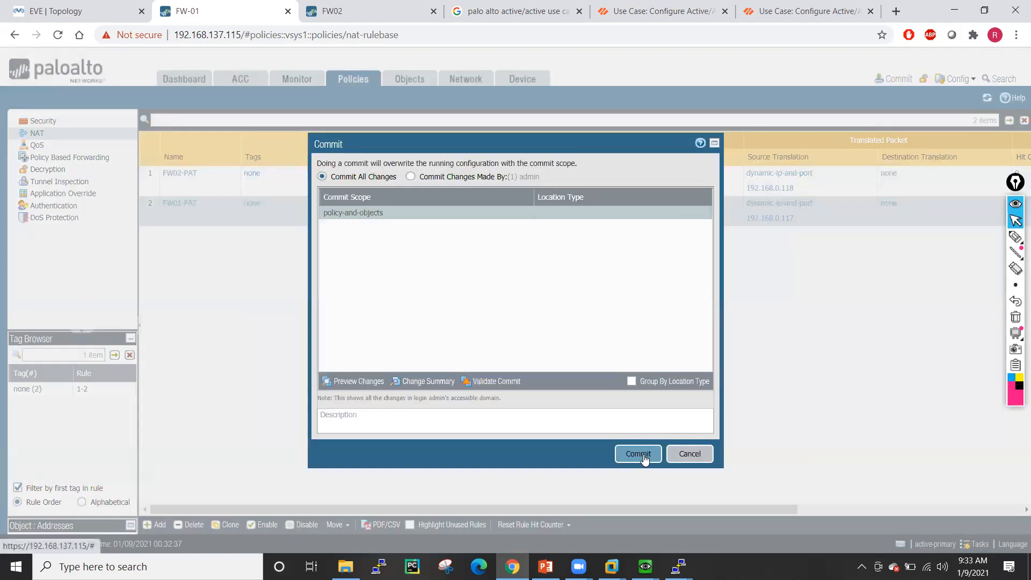
left_click(637, 454)
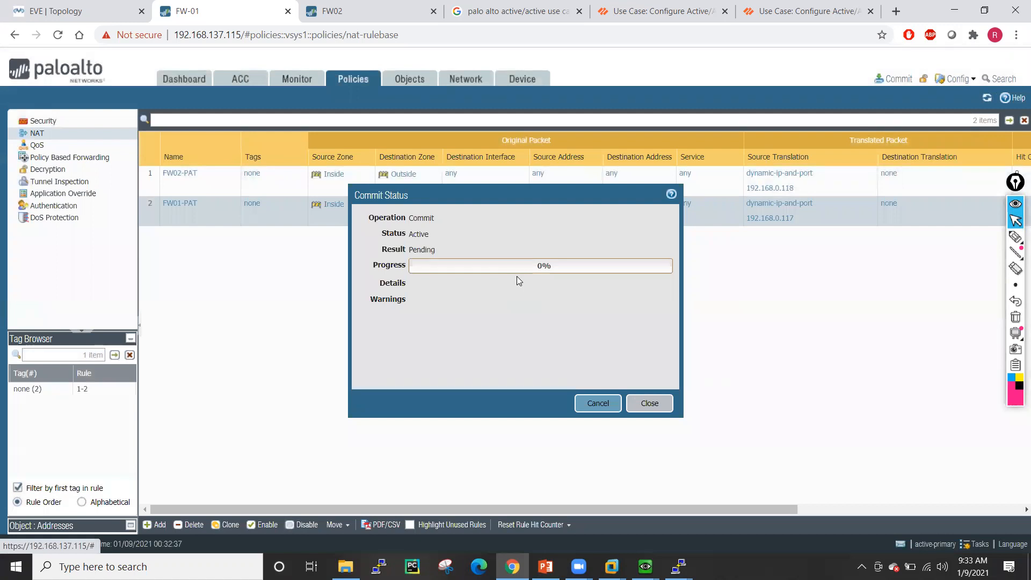
left_click(1015, 237)
left_click_drag(817, 260, 854, 265)
left_click_drag(863, 250, 865, 266)
left_click_drag(848, 232, 858, 236)
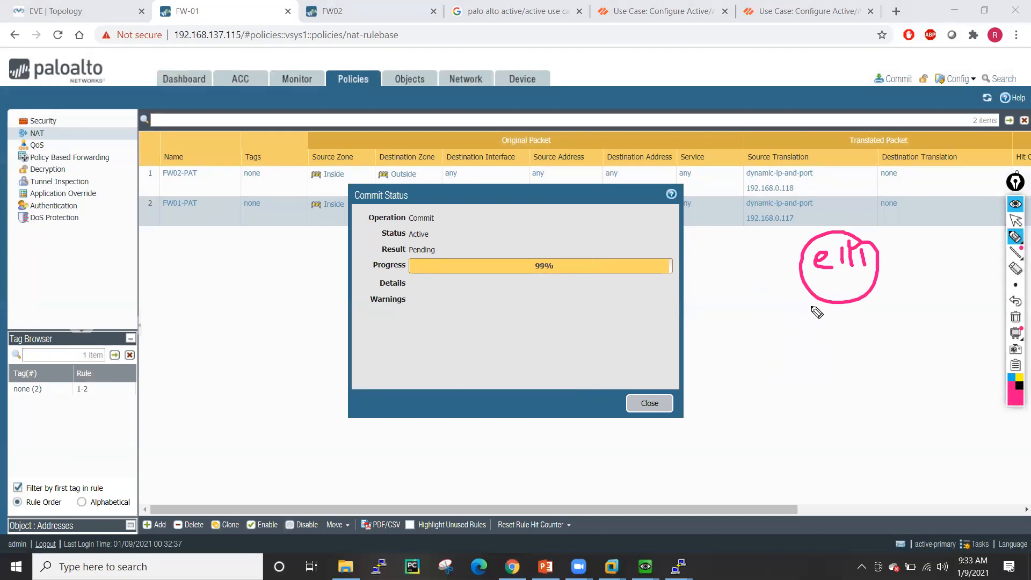
left_click_drag(832, 312, 852, 326)
left_click(855, 312)
mouse_move(851, 312)
left_mouse_down()
mouse_move(836, 328)
mouse_move(857, 312)
left_mouse_up()
left_click_drag(820, 305, 847, 351)
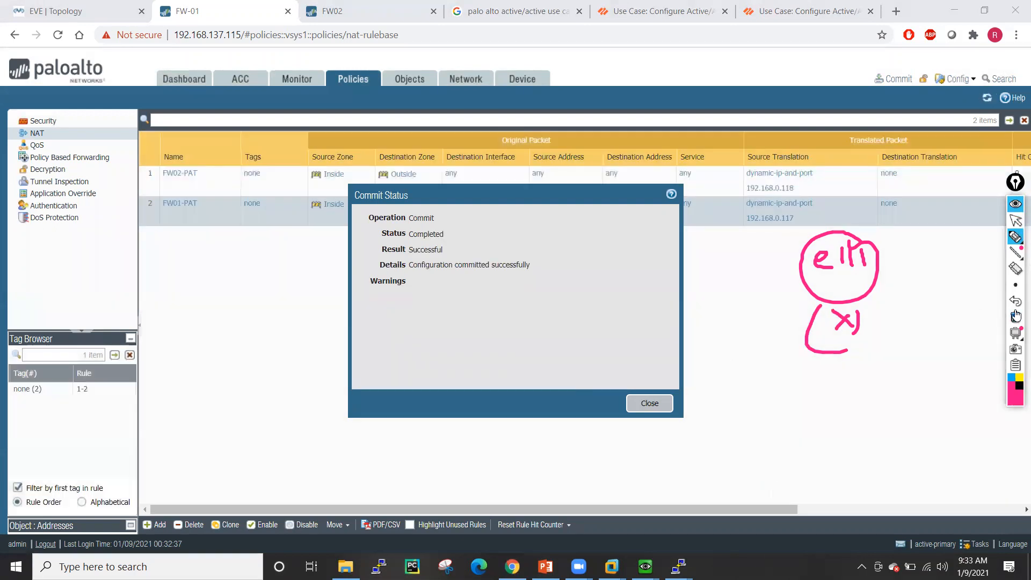
- Clear the screen drawings and close the completed commit status
left_click(1015, 316)
left_click(1015, 220)
left_click(670, 400)
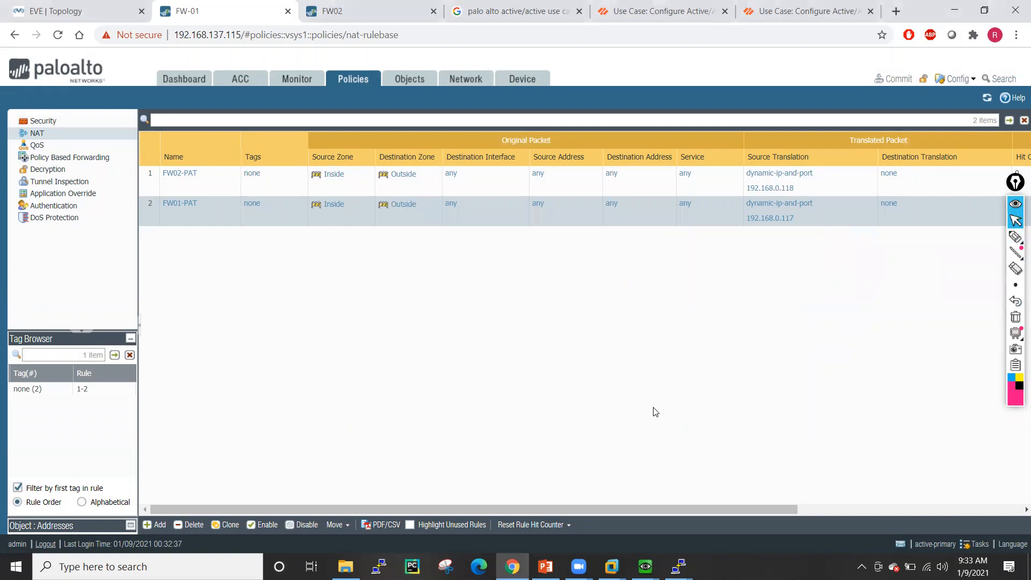
- Check FW02's refreshed NAT rulebase and Security rules, then go to the EVE-NG topology
left_click(54, 121)
left_click(372, 7)
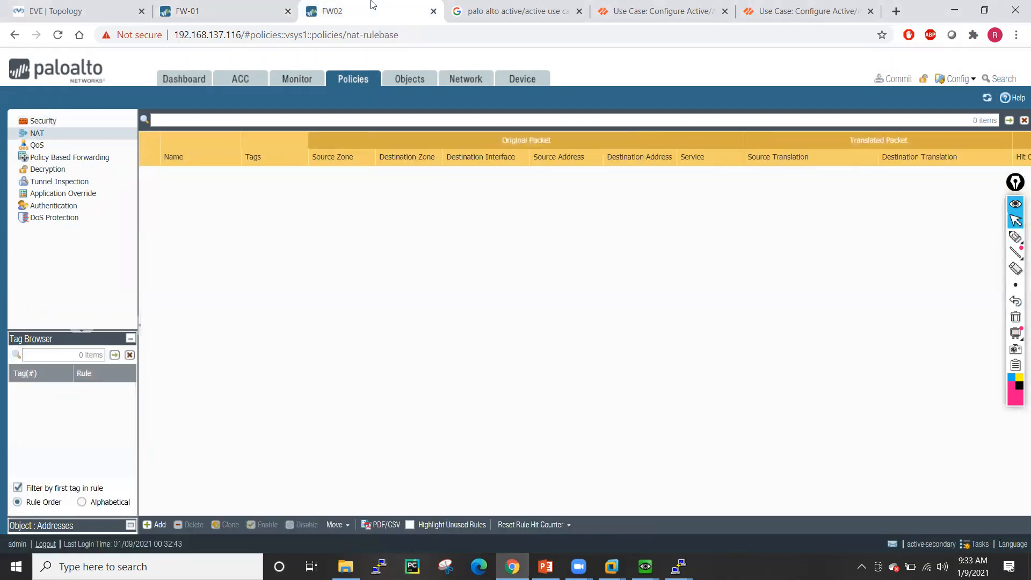
left_click(987, 98)
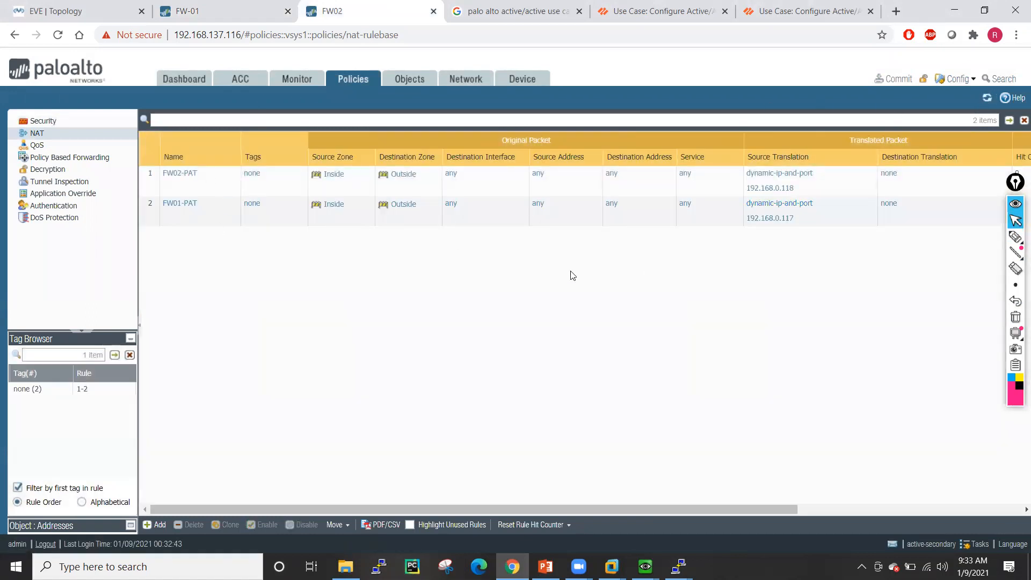
left_click(42, 120)
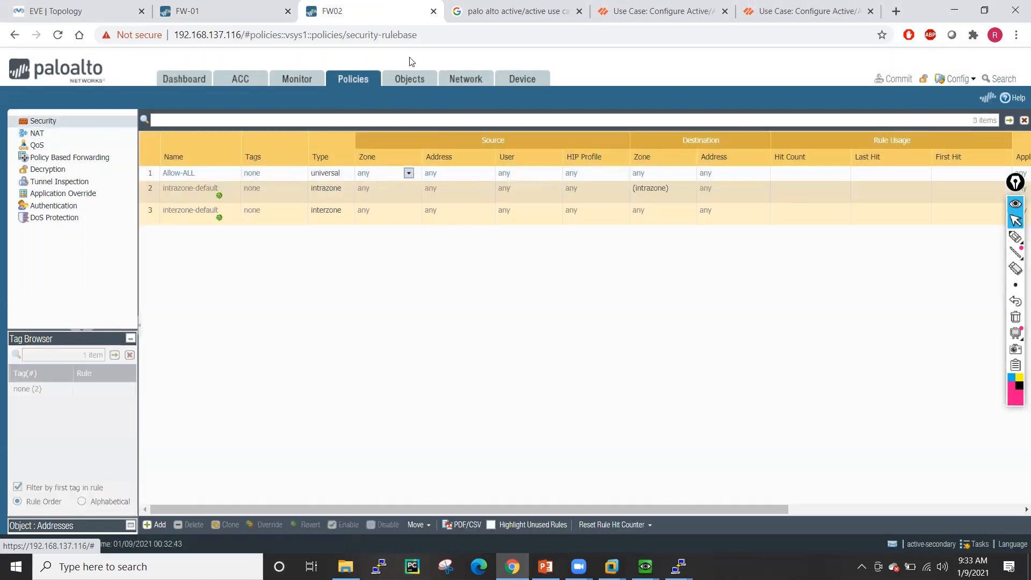
left_click(87, 6)
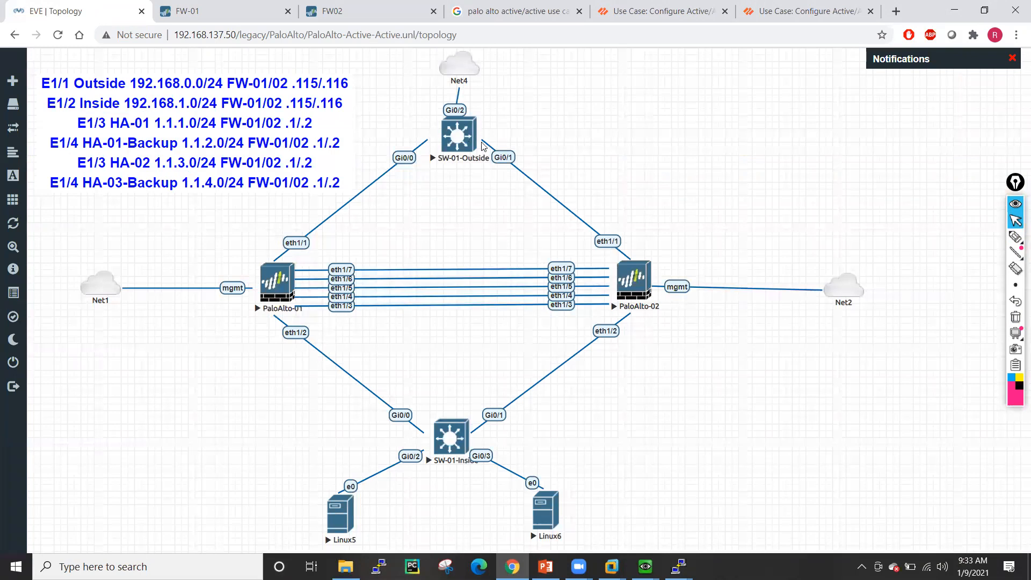
- Wake the SW-01-Outside console and enter privileged global configuration mode
left_click(680, 563)
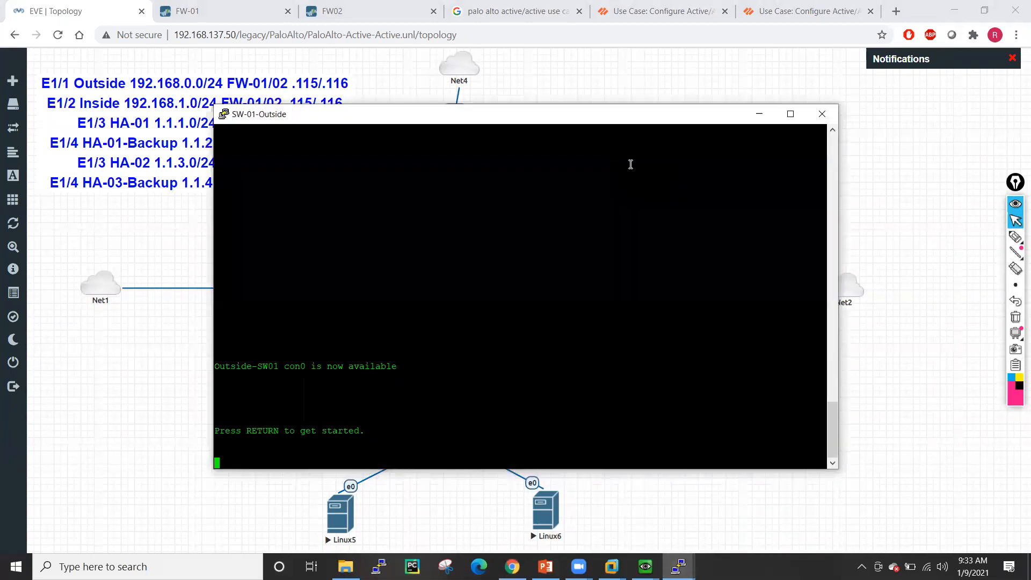
key("Return")
key("Return")
key("Return")
key("Return")
key("Return")
key("Return")
key("Return")
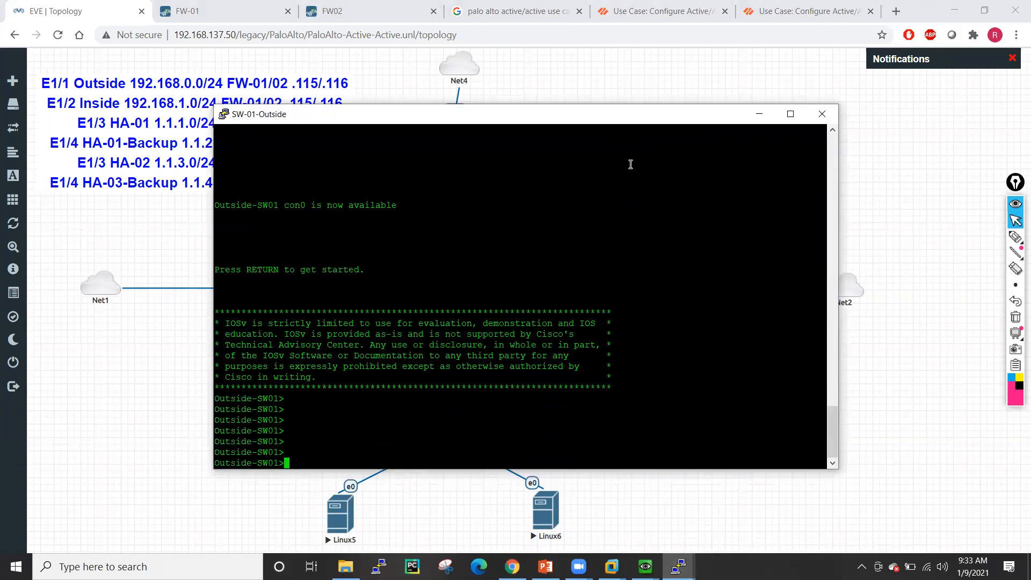
type("ena")
key("Return")
key("Return")
key("Return")
key("Return")
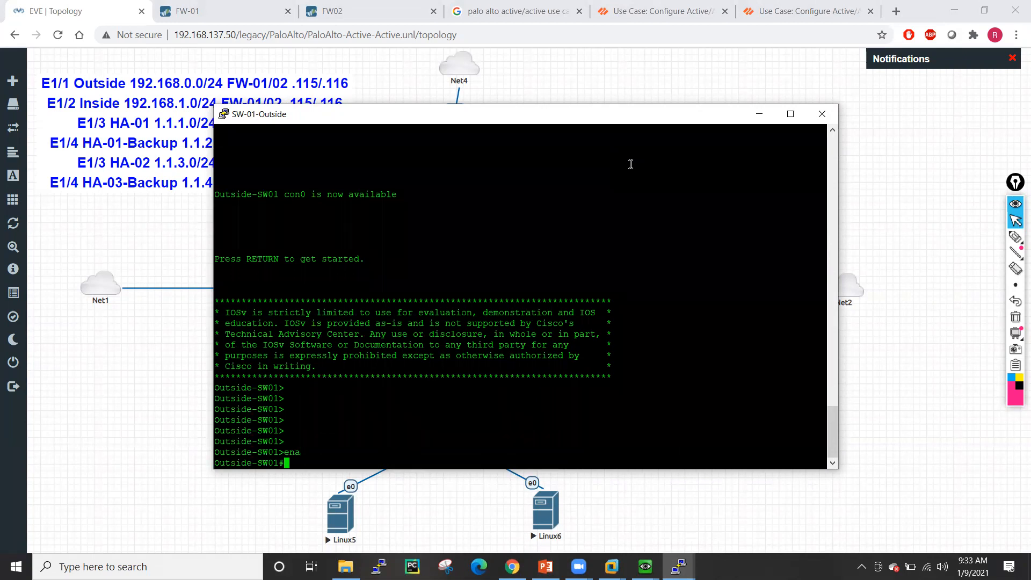
type("conf t")
key("Return")
key("Return")
key("Return")
key("Return")
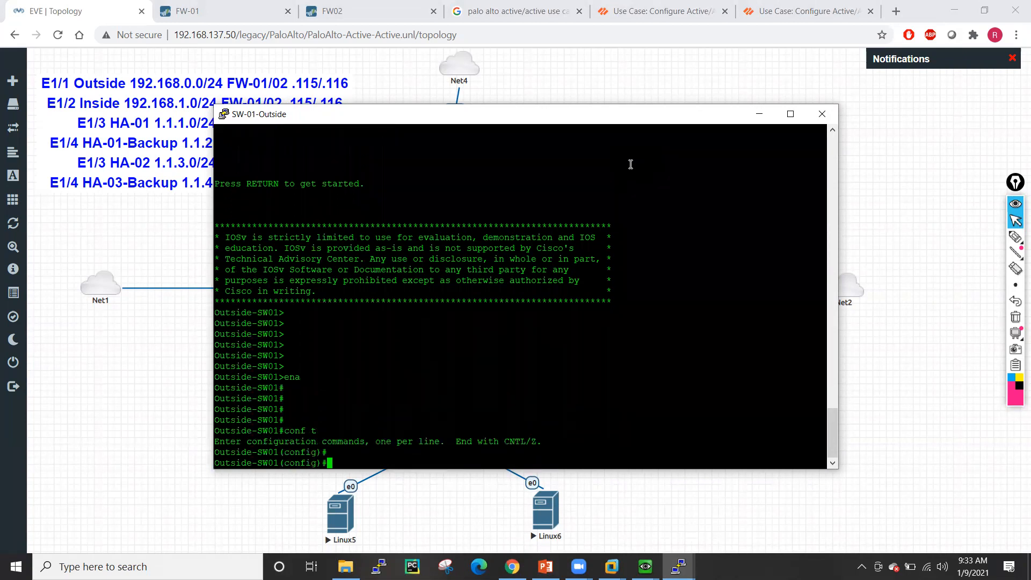
- Create local user 'test' with privilege 15 and a password
type("rn")
key("Tab")
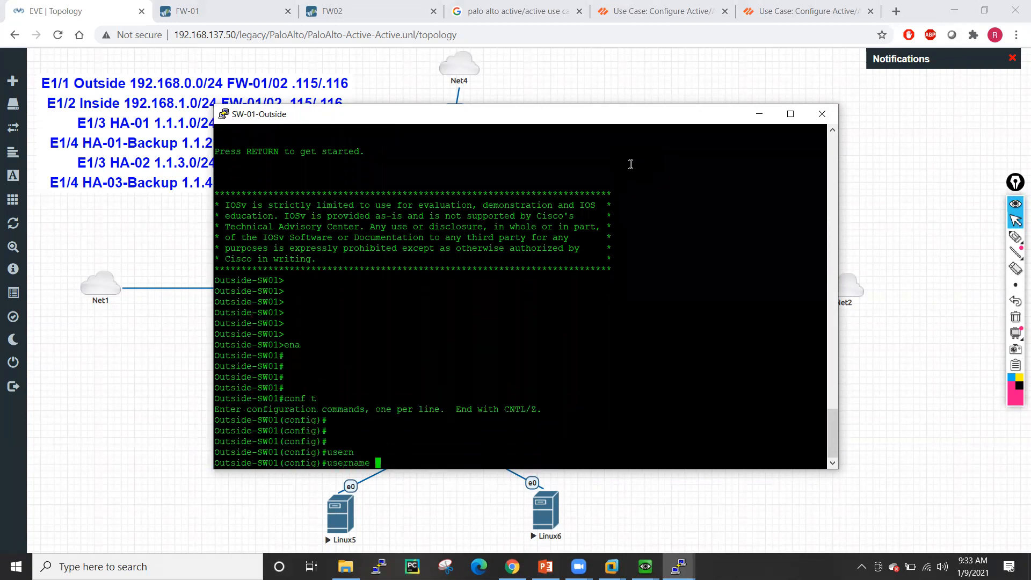
type("test pri")
key("Tab")
type("15 pass")
key("Tab")
type("cisco")
key("Return")
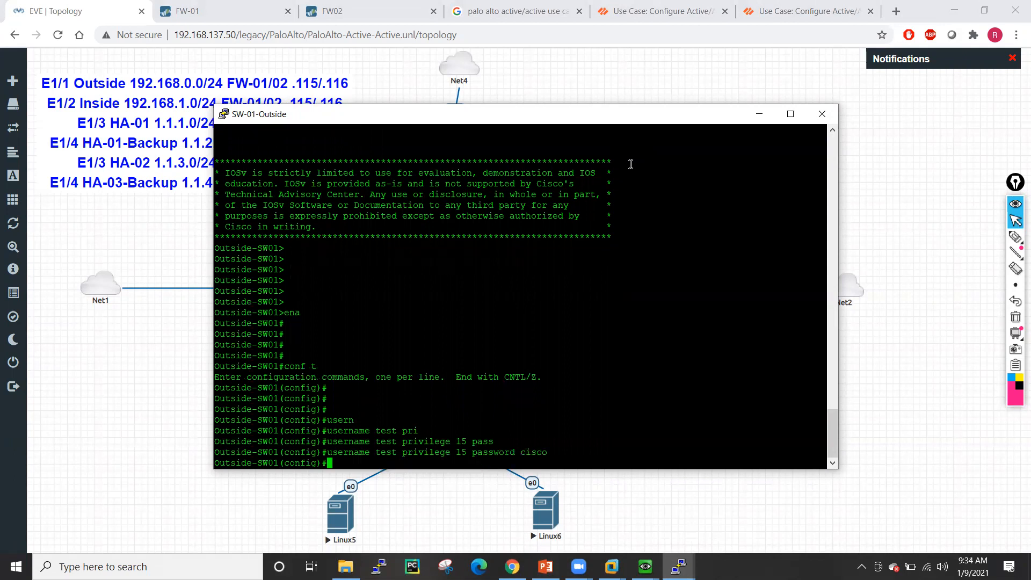
- Set VTY lines 0 4 to use local login
key("Return")
key("Return")
type("line vty 0 4")
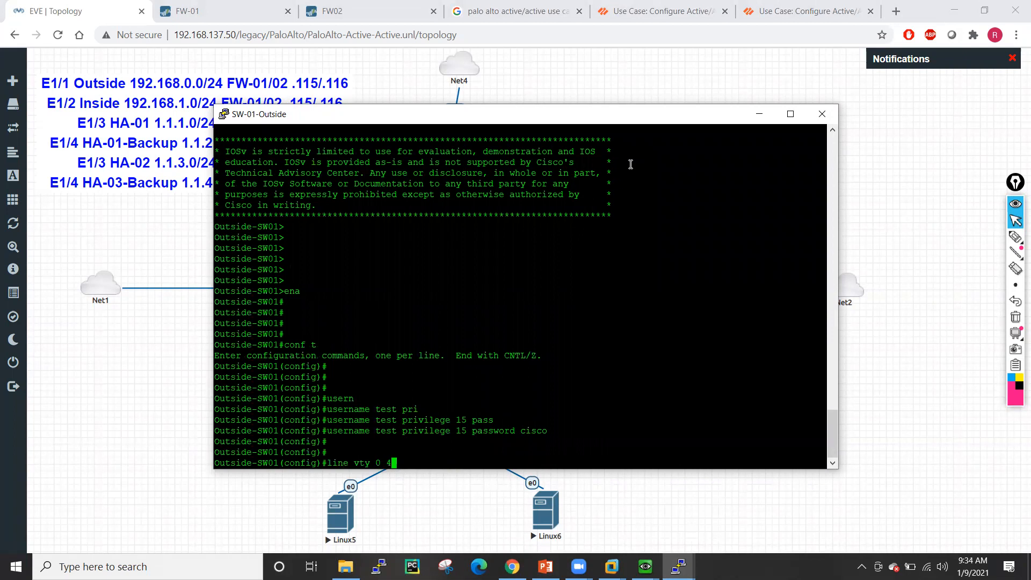
key("Return")
type("log")
key("Tab")
type("i")
key("Tab")
type("lo")
key("Tab")
key("Return")
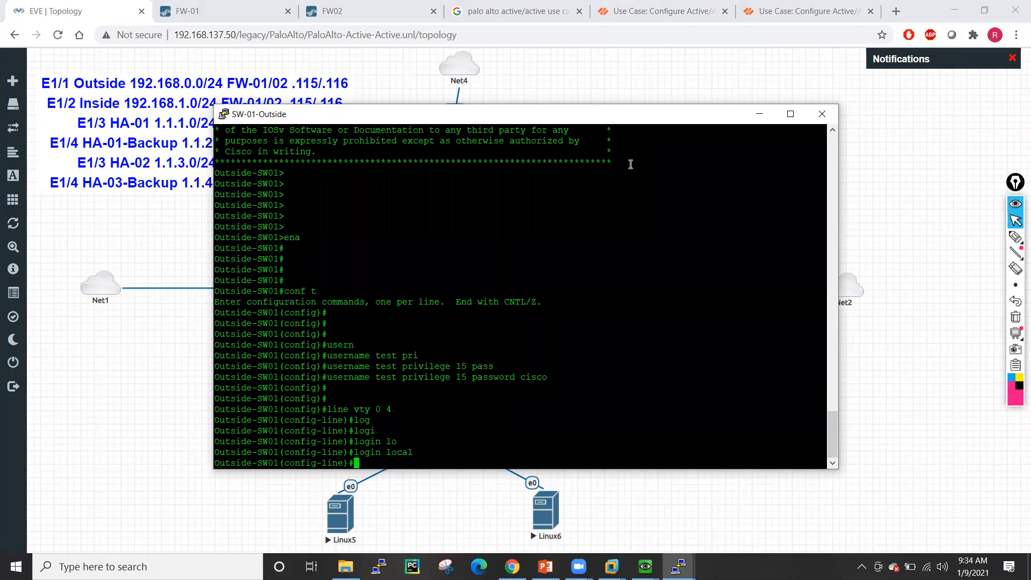
- Allow telnet as the VTY lines' transport input
type("tr")
key("Tab")
type("ansport in")
key("Tab")
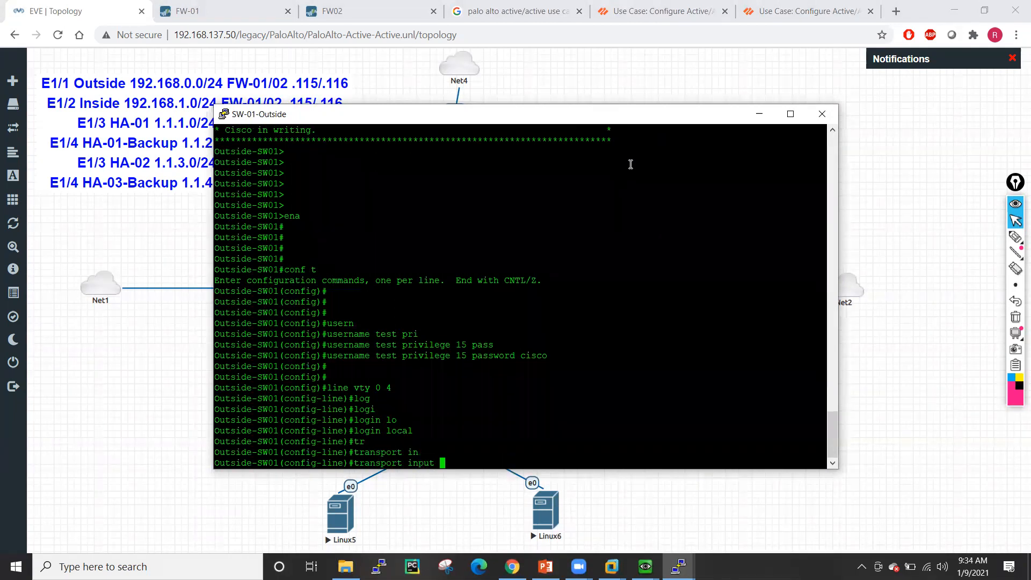
type("te")
key("Tab")
key("Return")
- Exit configuration, save with wr m, and reposition the SW-01-Outside console window
type("end")
key("Return")
type("wr m")
key("Return")
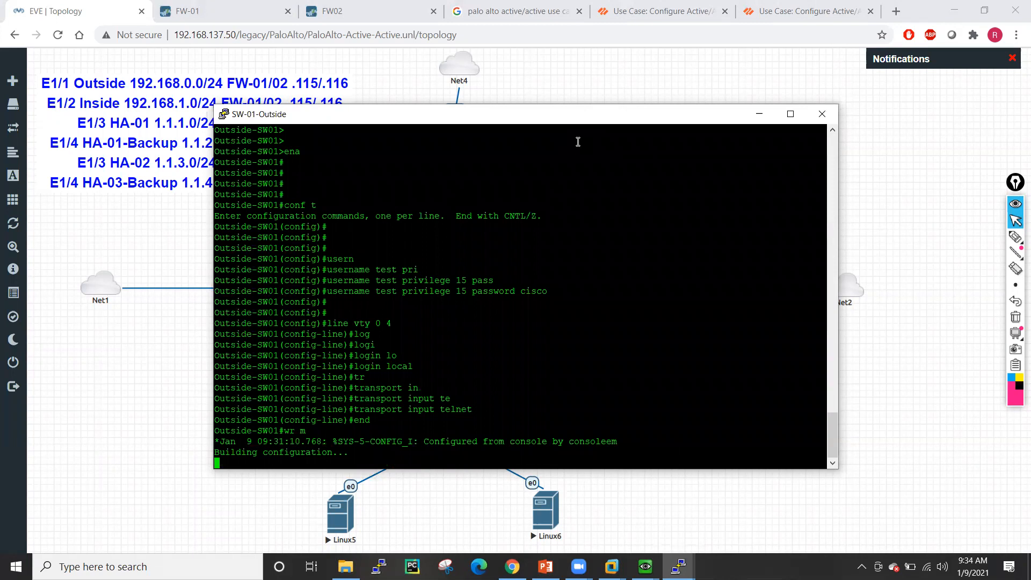
left_click_drag(532, 120, 366, 88)
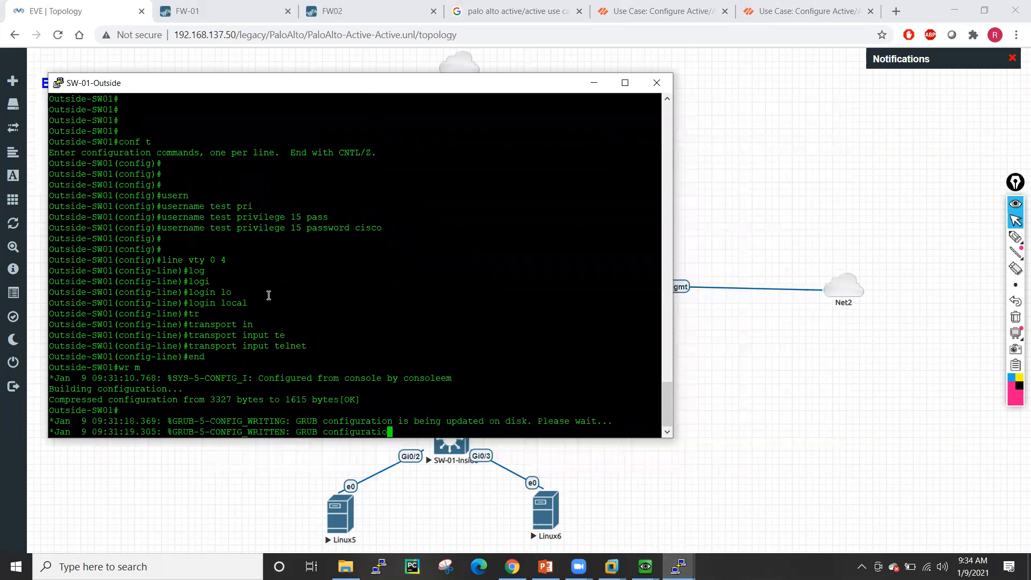
left_click(678, 567)
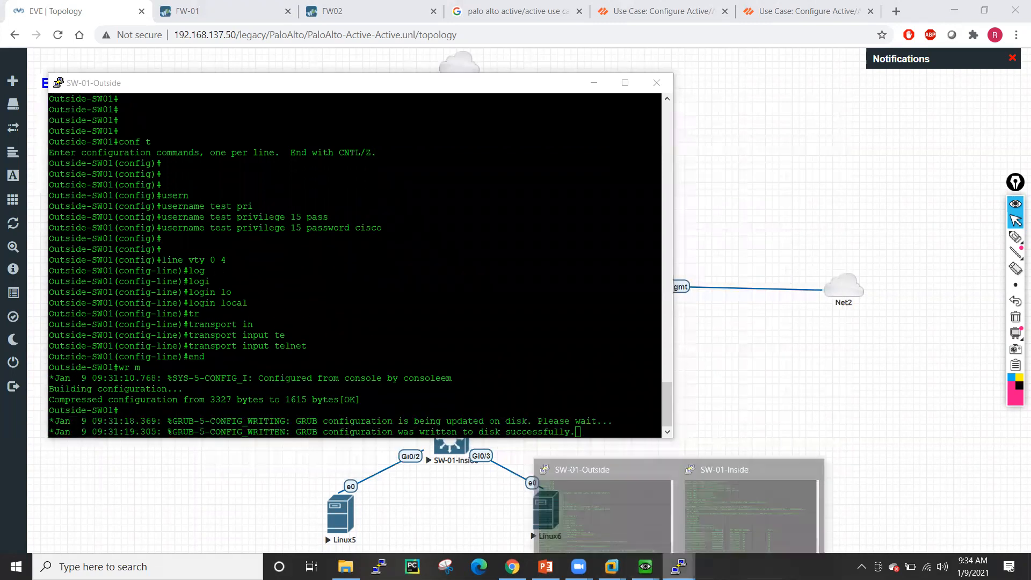
left_click(604, 489)
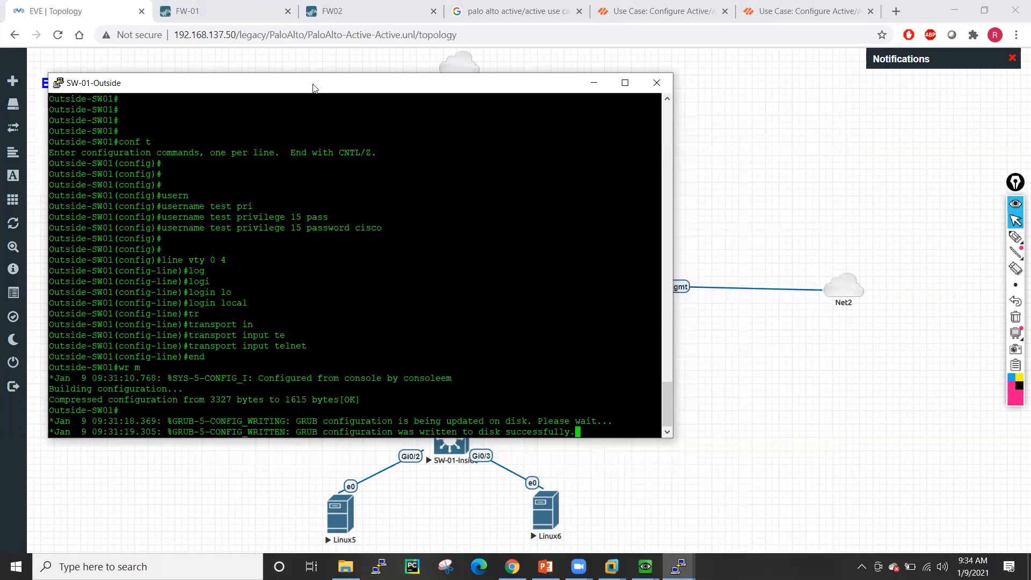
left_click_drag(314, 87, 306, 89)
left_click(678, 566)
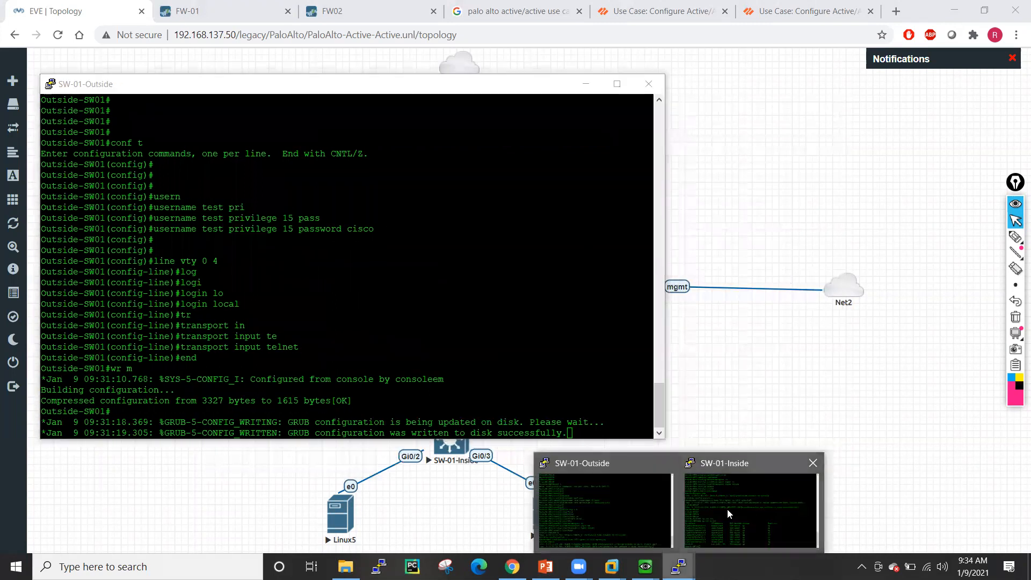
- On the SW-01-Inside console, enter enable mode and display the routing table with show ip route
left_click(728, 510)
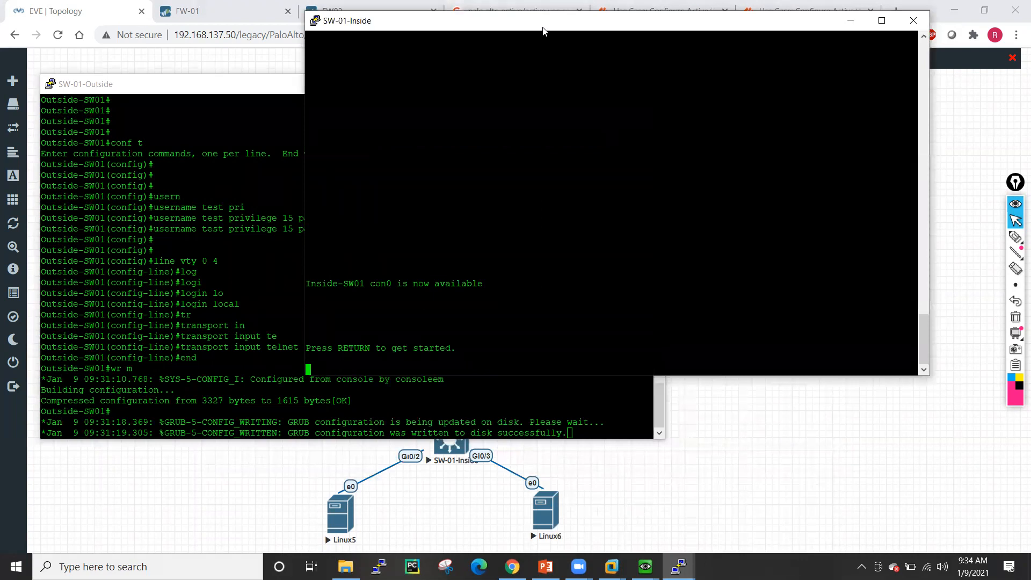
left_click_drag(542, 31, 732, 99)
key("Return")
key("Return")
key("Return")
key("Return")
key("Return")
key("Return")
key("Return")
key("Return")
key("Return")
type("en")
key("Return")
key("Return")
key("Return")
key("Return")
key("Return")
key("Return")
key("Return")
key("Return")
key("Return")
key("Return")
key("Return")
key("Return")
key("Return")
key("Return")
key("Return")
key("Return")
key("Return")
key("Return")
key("Return")
key("Return")
key("Return")
type("sh ip ro")
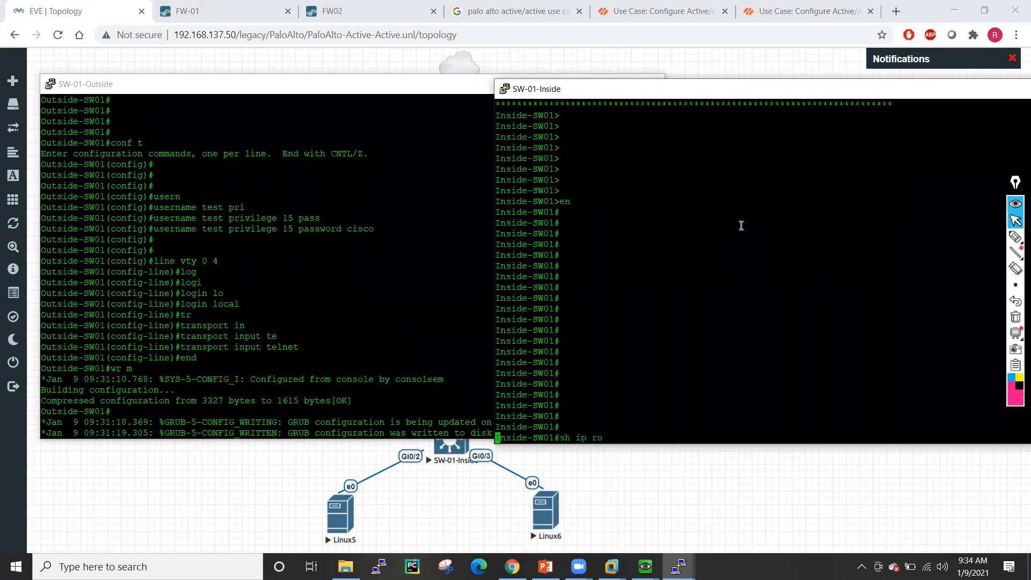
key("Tab")
key("Return")
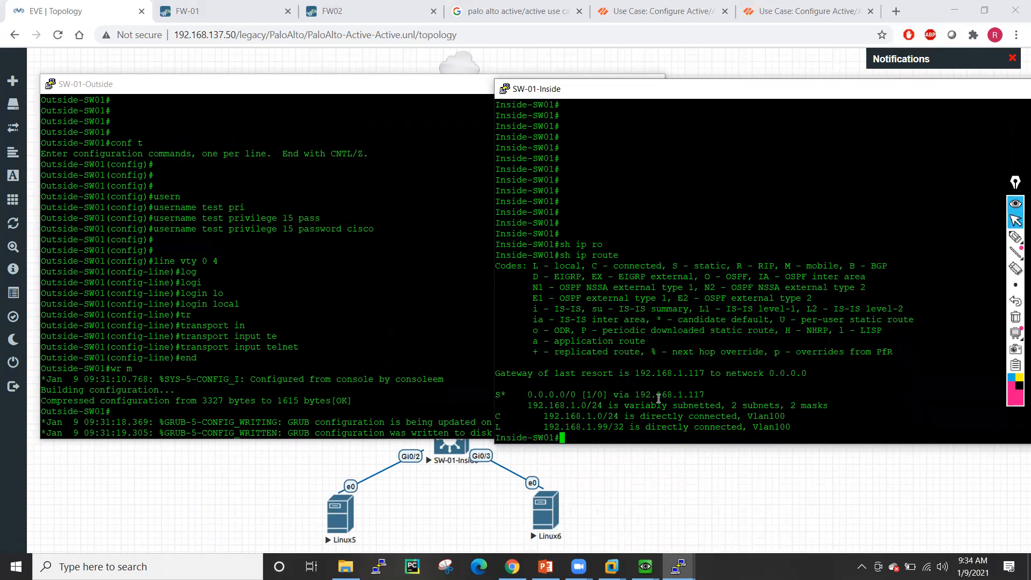
- Highlight the 192.168.1.117 default gateway and begin a telnet command
left_click_drag(636, 395, 703, 395)
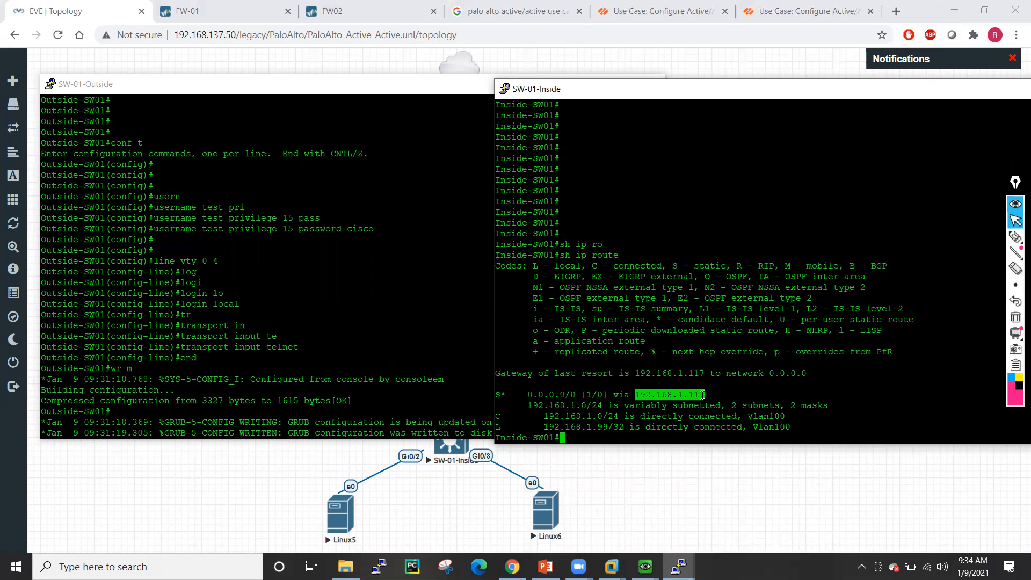
key("Return")
key("Return")
key("Return")
key("Return")
key("Return")
key("Return")
key("Return")
key("Return")
key("Return")
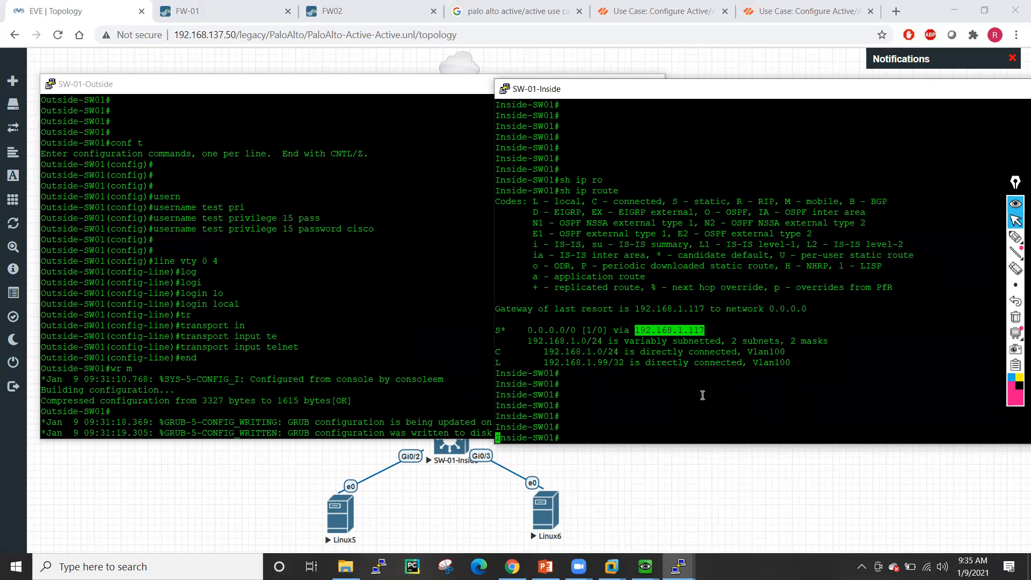
type("telnet")
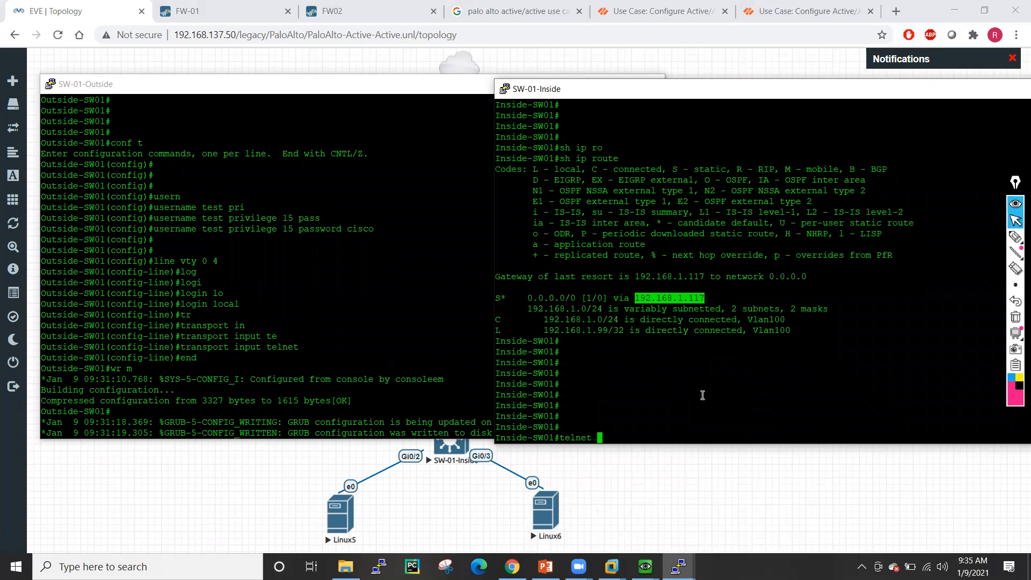
- Show SW-01-Outside's interface summary with sh ip int brief
left_click(283, 282)
key("Return")
key("Return")
key("Return")
key("Return")
key("Return")
type("sh ip int bri")
key("Tab")
key("Return")
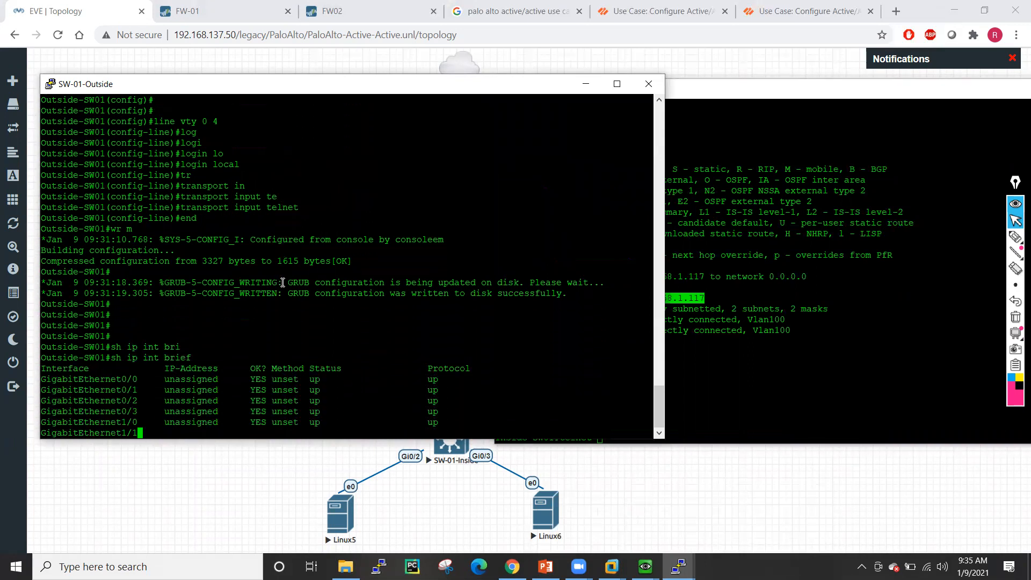
- From SW-01-Inside, telnet to 192.168.0.99 and log in as user test
left_click(771, 377)
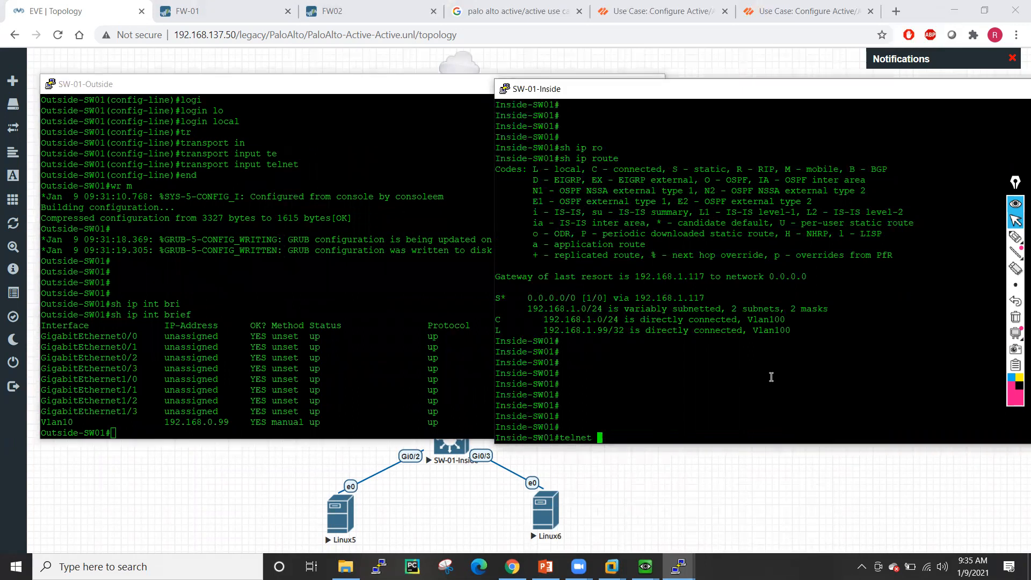
type("192.168.0.99")
key("Return")
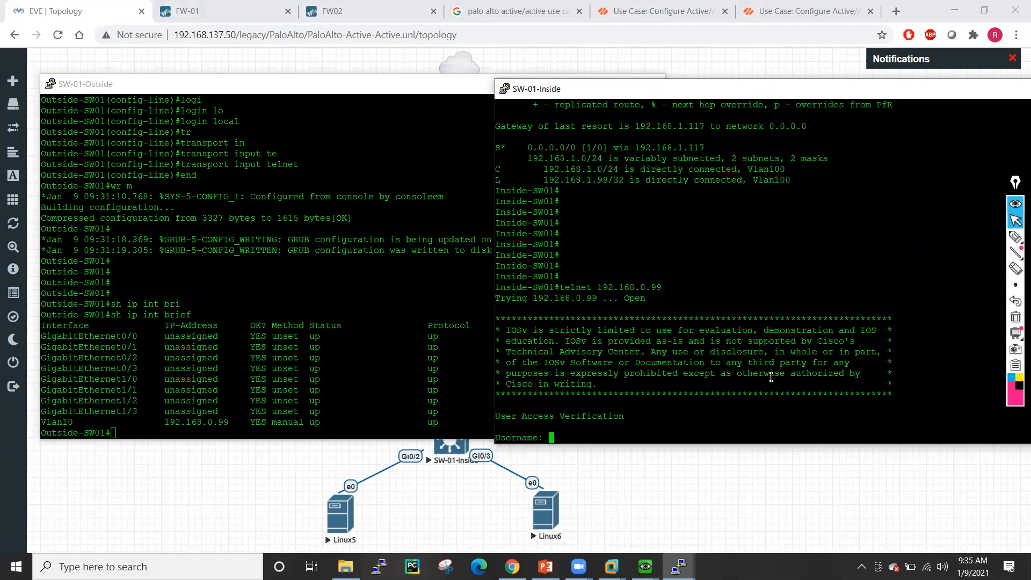
type("test")
key("Return")
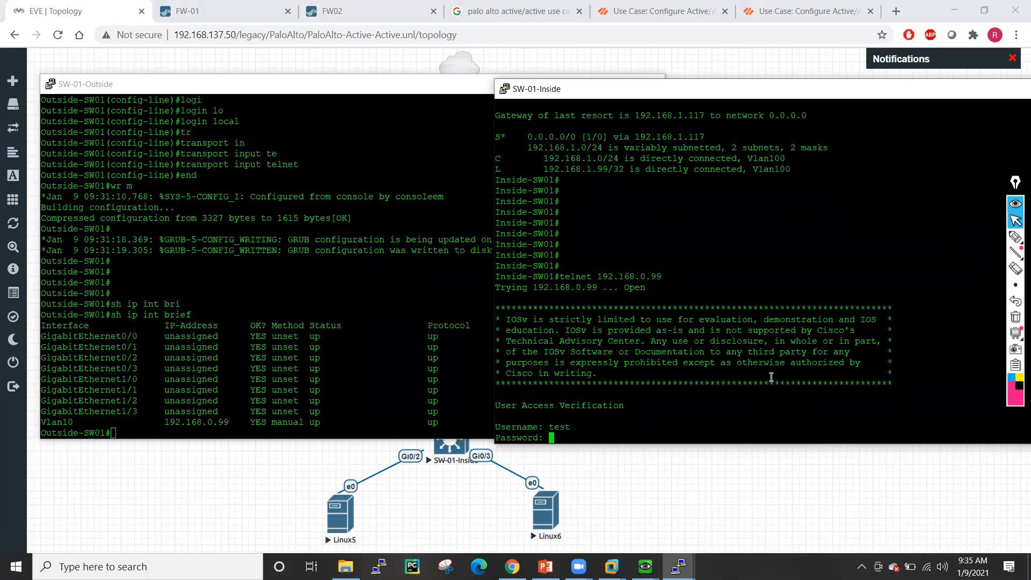
key("Return")
key("Return")
key("Return")
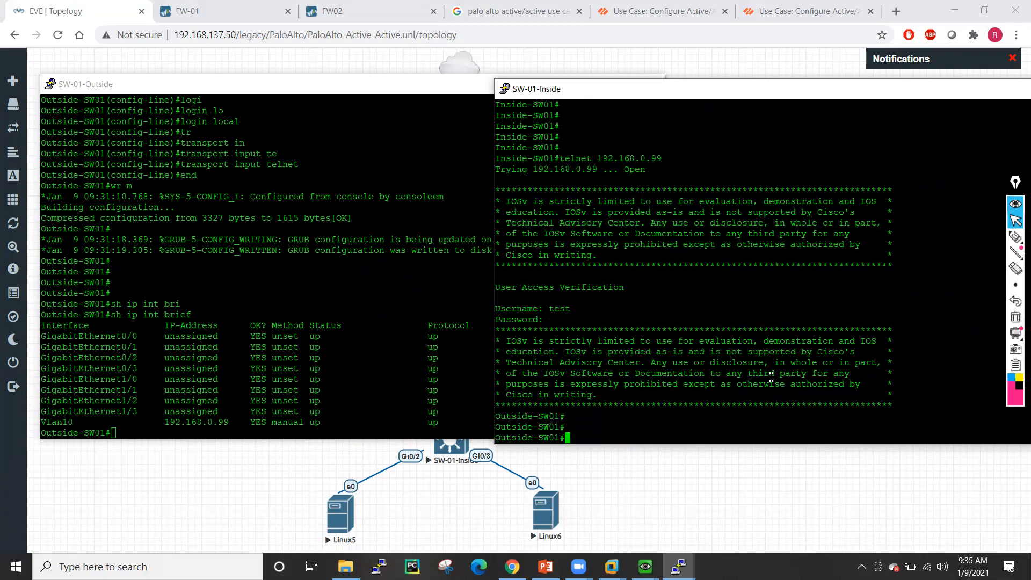
- Run show users and who, noting the session from 192.168.0.117
key("Return")
key("Return")
type("sho")
key("Tab")
type("user")
key("Tab")
key("Return")
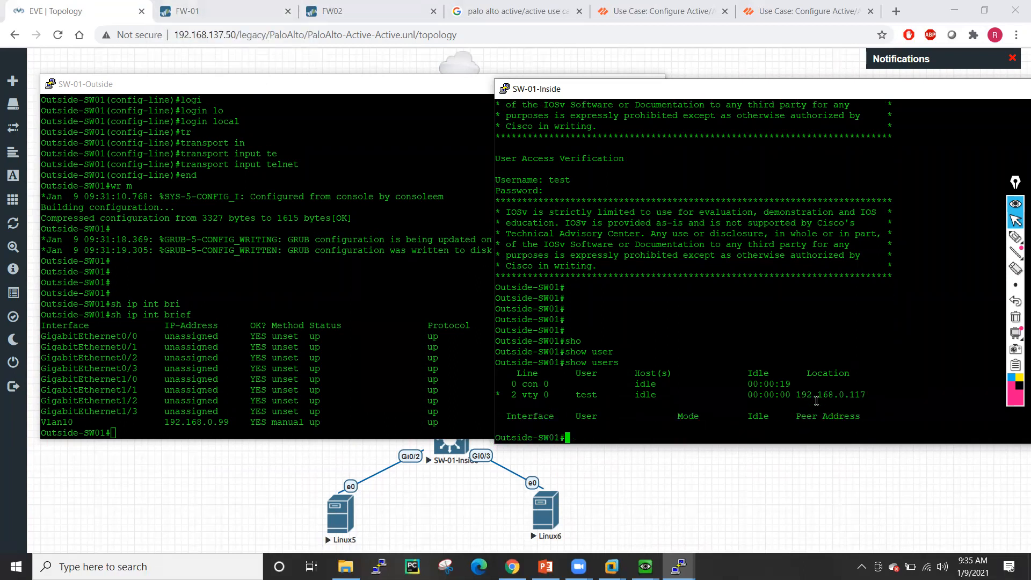
left_click_drag(793, 397, 868, 396)
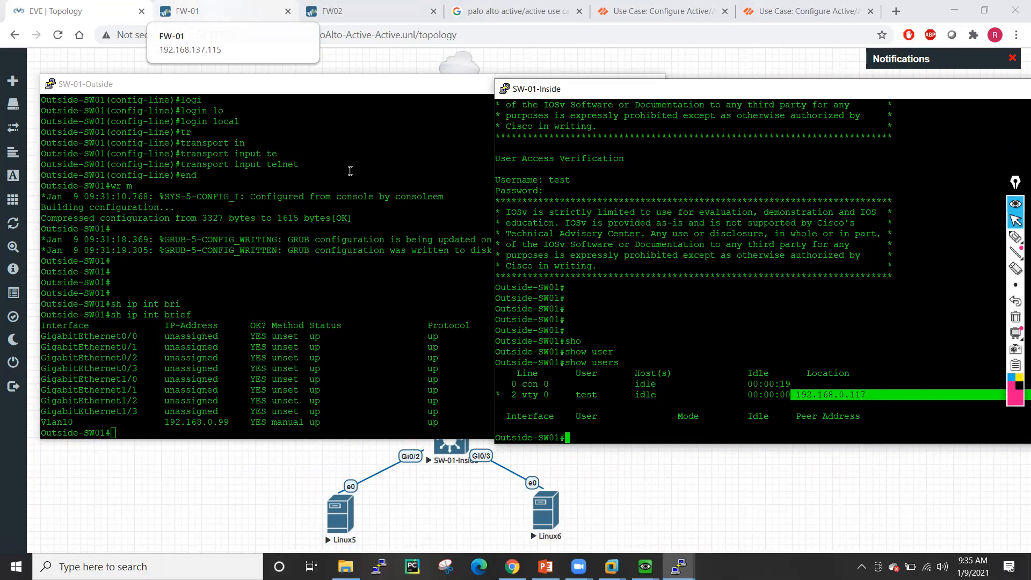
left_click(695, 345)
type("who")
key("Return")
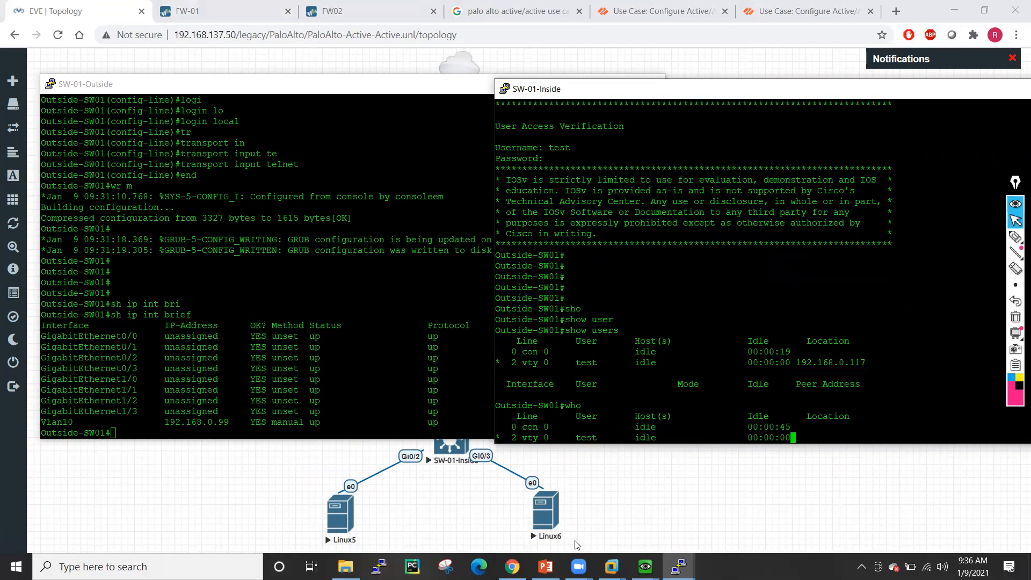
- Open an SSH session to FW-01, accept its changed host key, and log in as admin
left_click(379, 566)
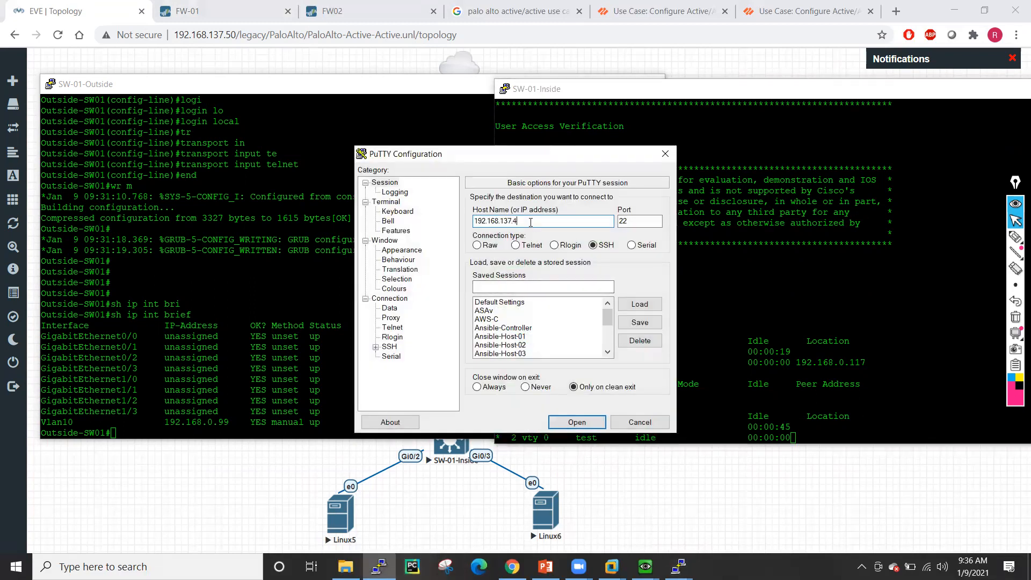
type("115")
key("Return")
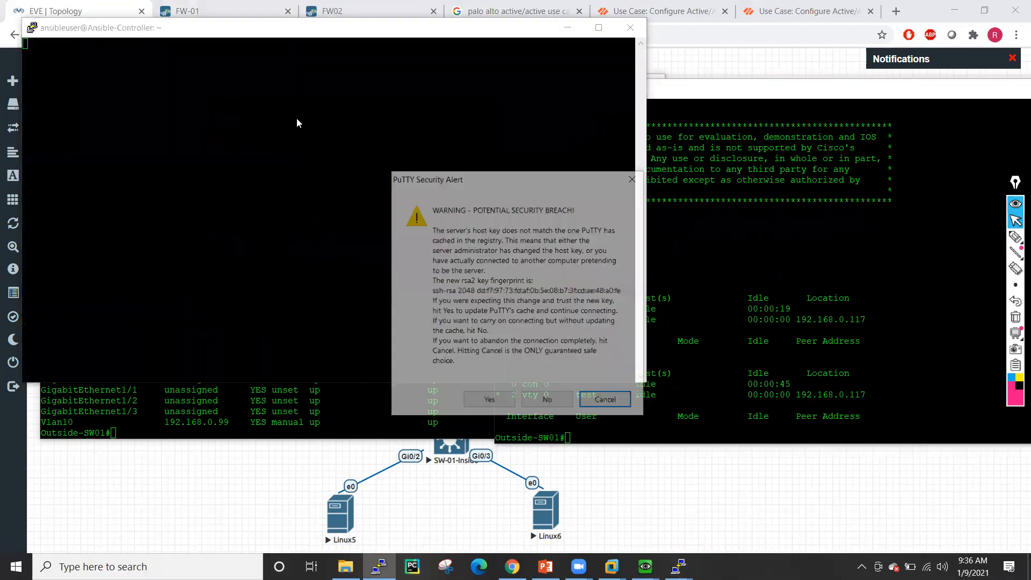
left_click(485, 403)
type("admin")
key("Return")
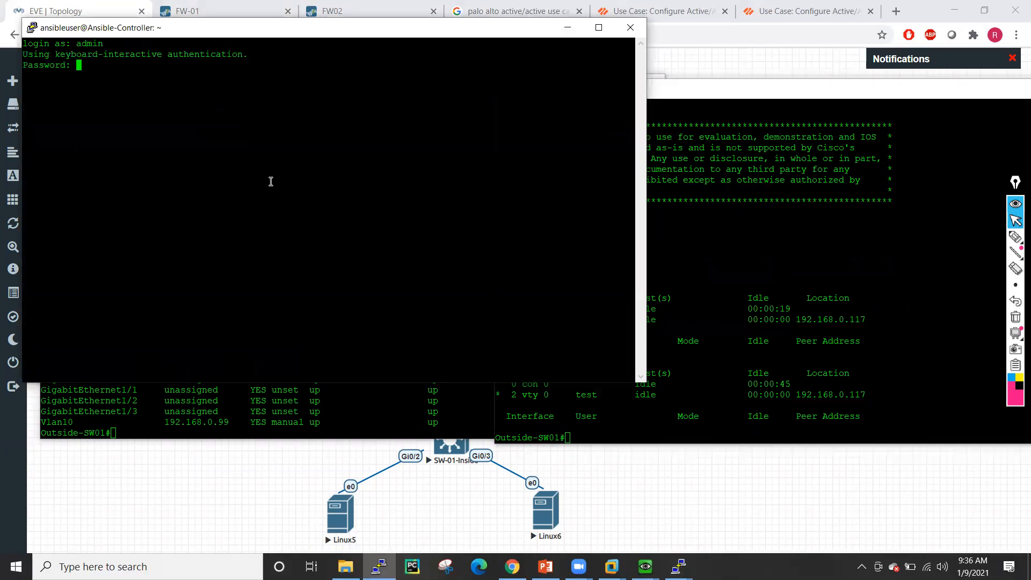
key("Return")
- Open a second SSH session to FW02, accept its host key, and log in as admin
left_click(379, 567)
right_click(192, 32)
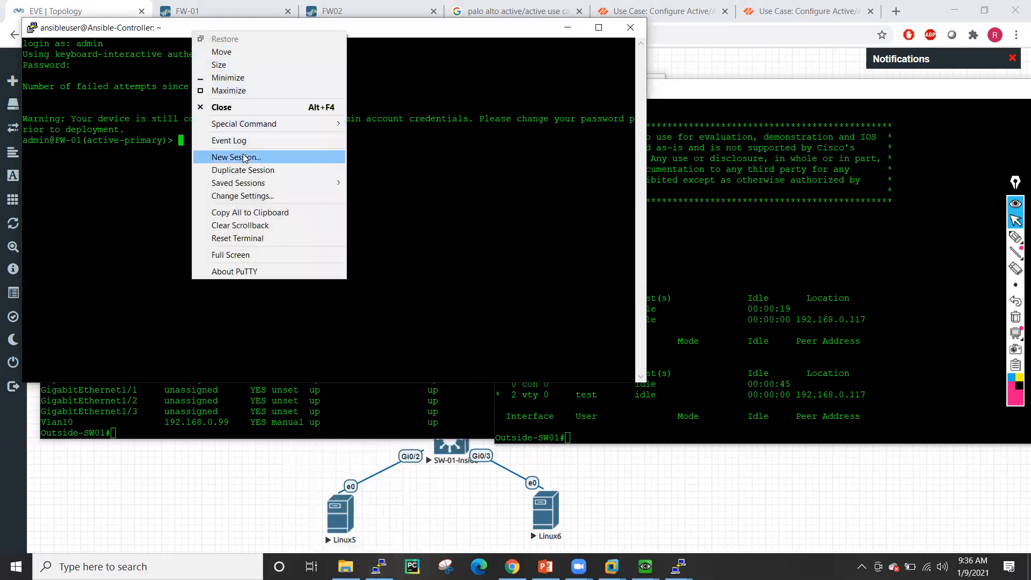
left_click(354, 163)
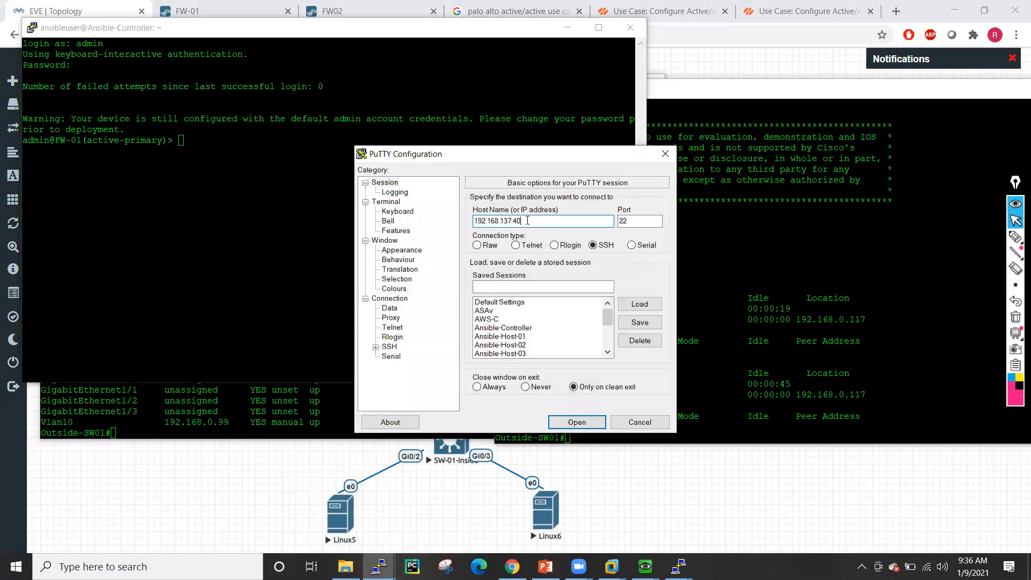
key("Return")
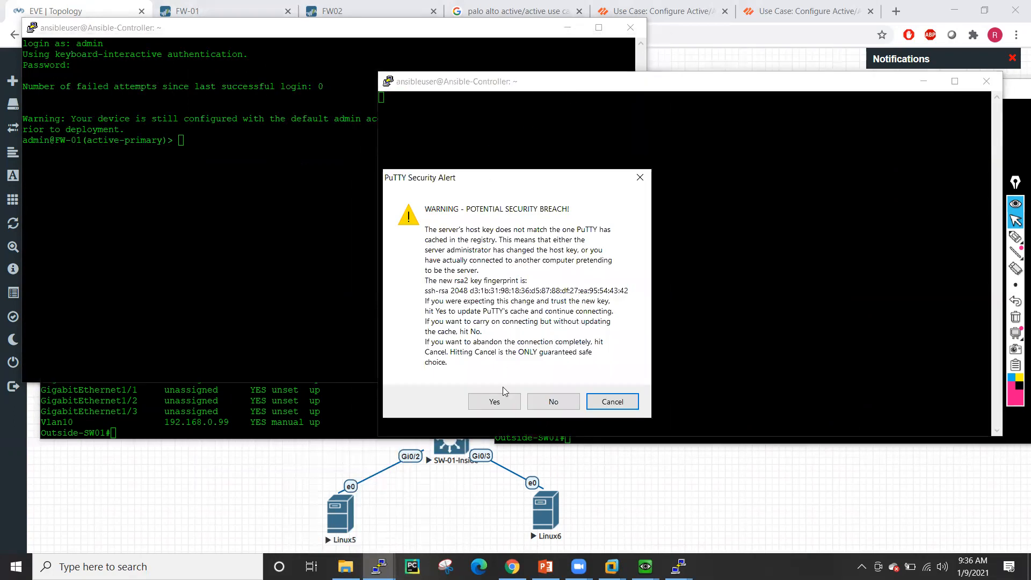
left_click(493, 399)
type("admin")
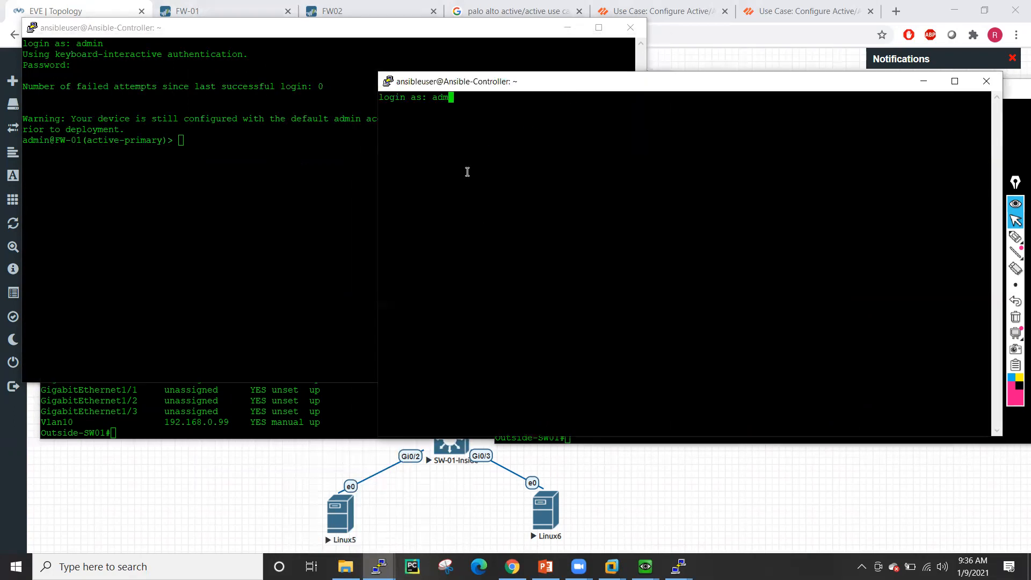
key("Return")
key("Return")
- Run 'show session all' on FW-01 to list telnet session 48 from 192.168.1.99
left_click(246, 144)
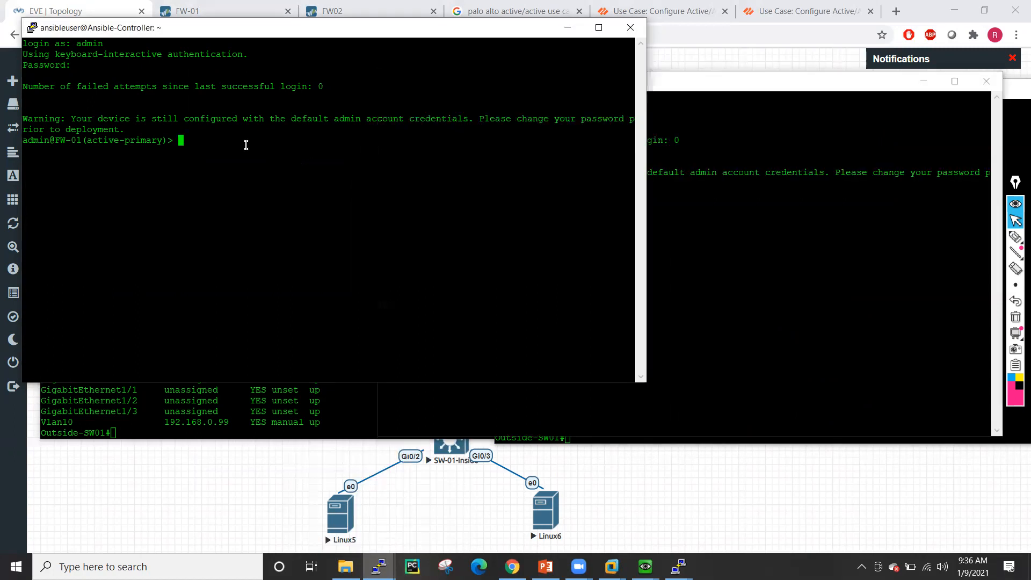
key("Return")
key("Return")
key("Return")
type("show session all")
key("Return")
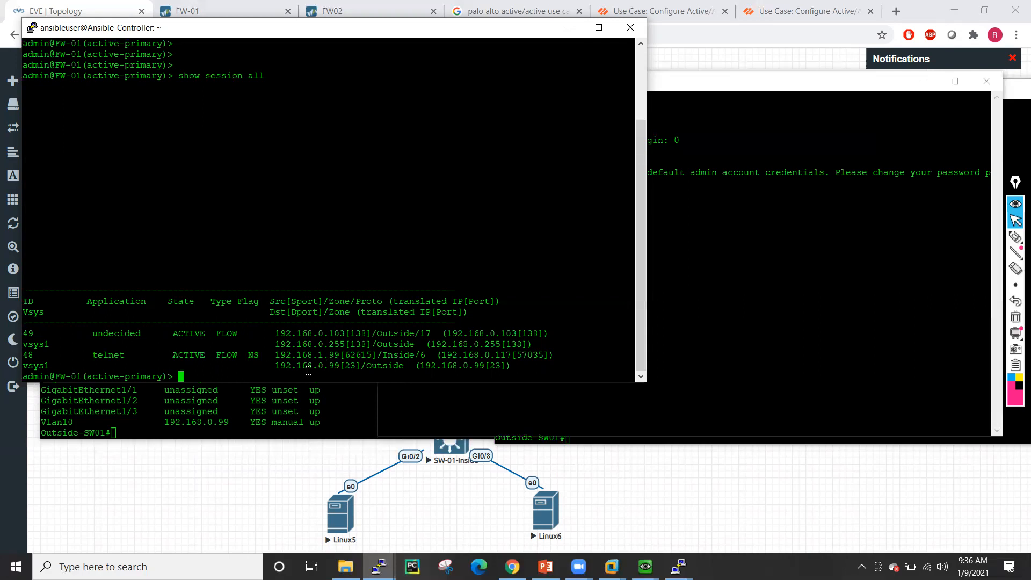
- Run 'show session id 48' on FW-01 and page down to the HA ownership fields
double_click(28, 356)
key("super+c")
key("Up")
key("BackSpace")
key("BackSpace")
key("BackSpace")
type("id")
right_click(189, 212)
key("Return")
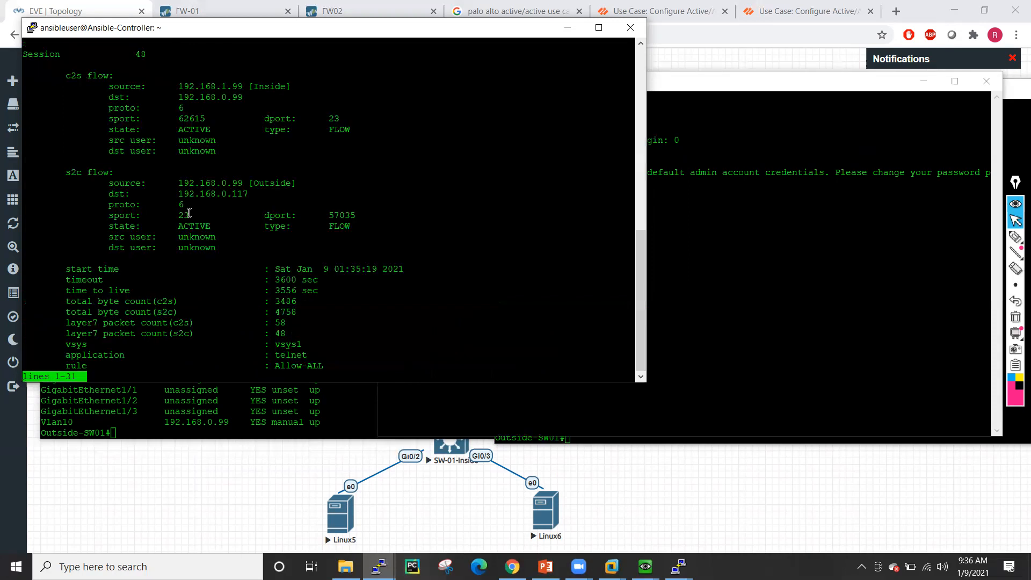
key("Down")
key("Down")
key("Down")
key("Down")
key("Down")
key("Down")
key("Down")
key("Down")
key("Down")
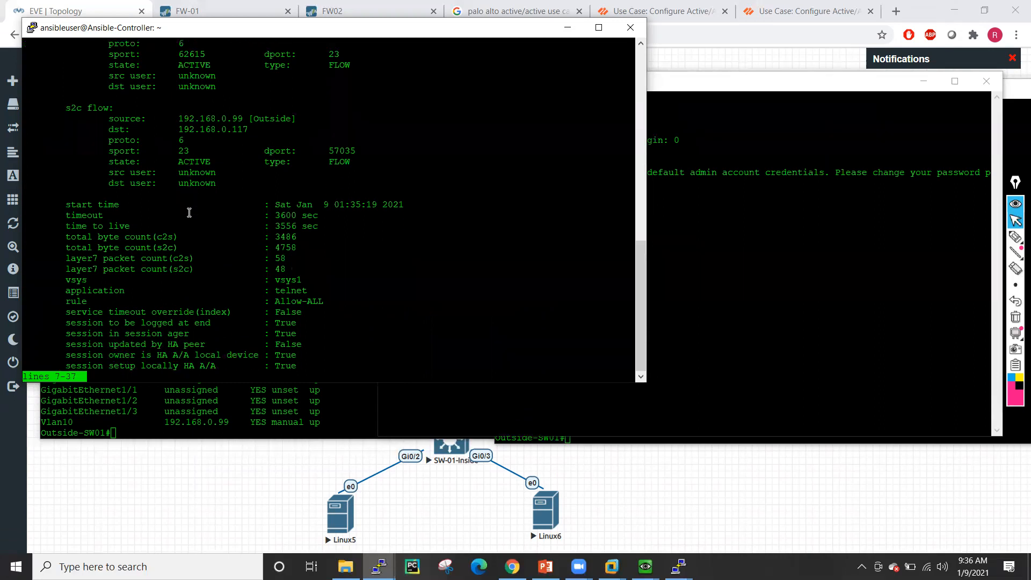
key("Down")
key("Down")
key("Down")
key("Down")
key("Down")
key("Down")
key("Down")
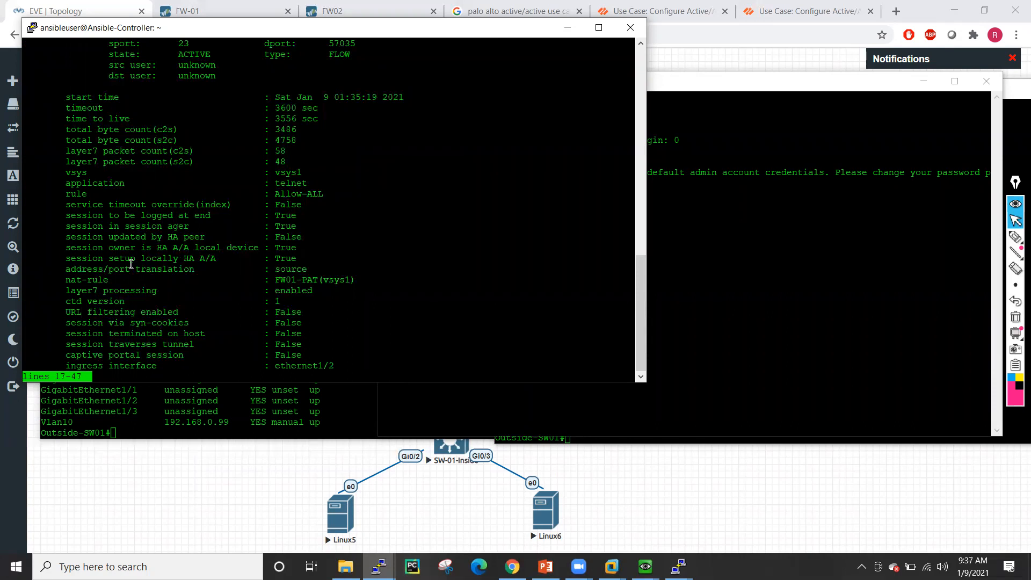
- Highlight the session owner (True) and session setup locally lines, then quit the pager
left_click_drag(67, 249, 298, 248)
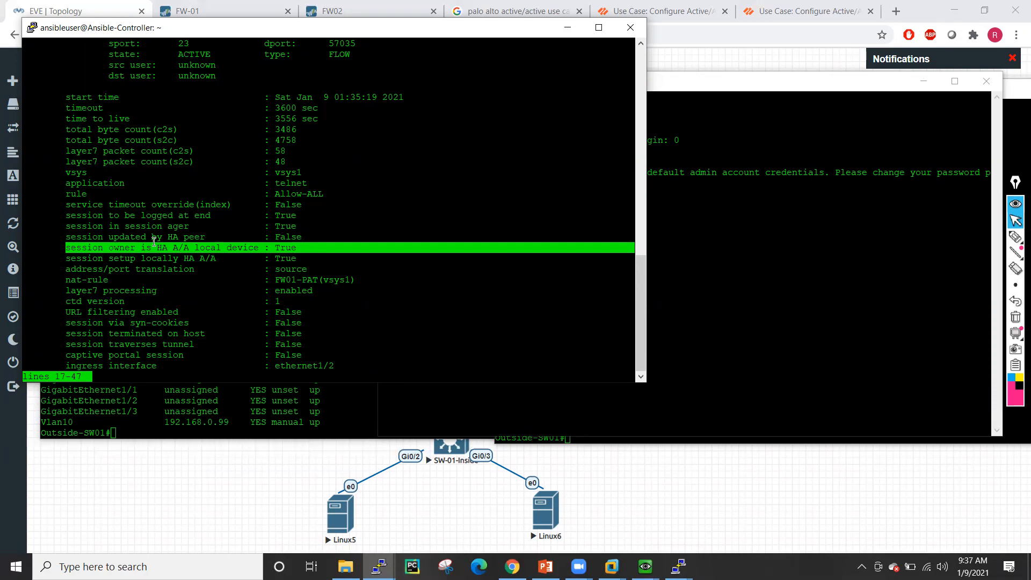
left_click(310, 248)
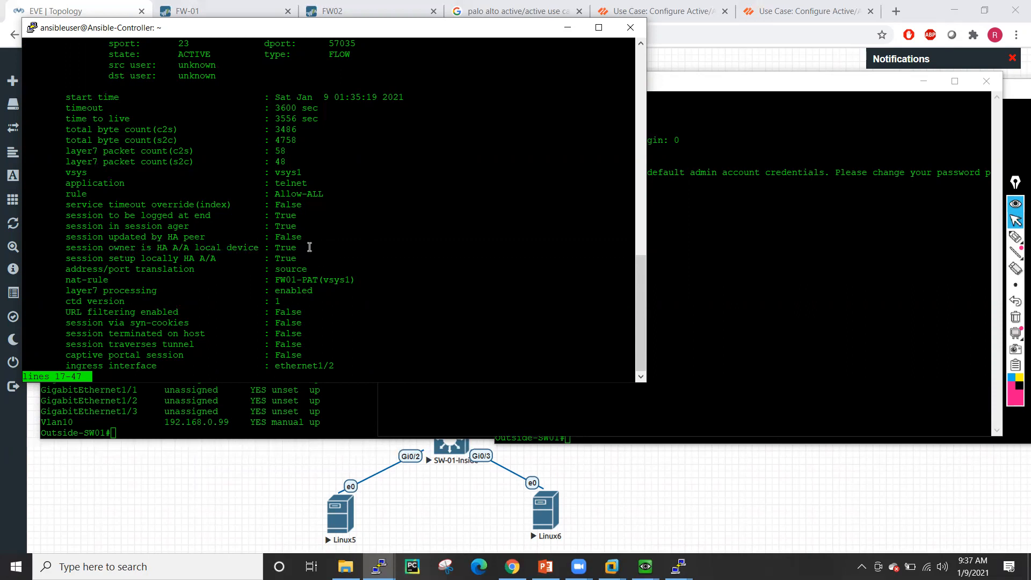
left_click_drag(67, 259, 296, 259)
left_click(310, 256)
type("qqqq")
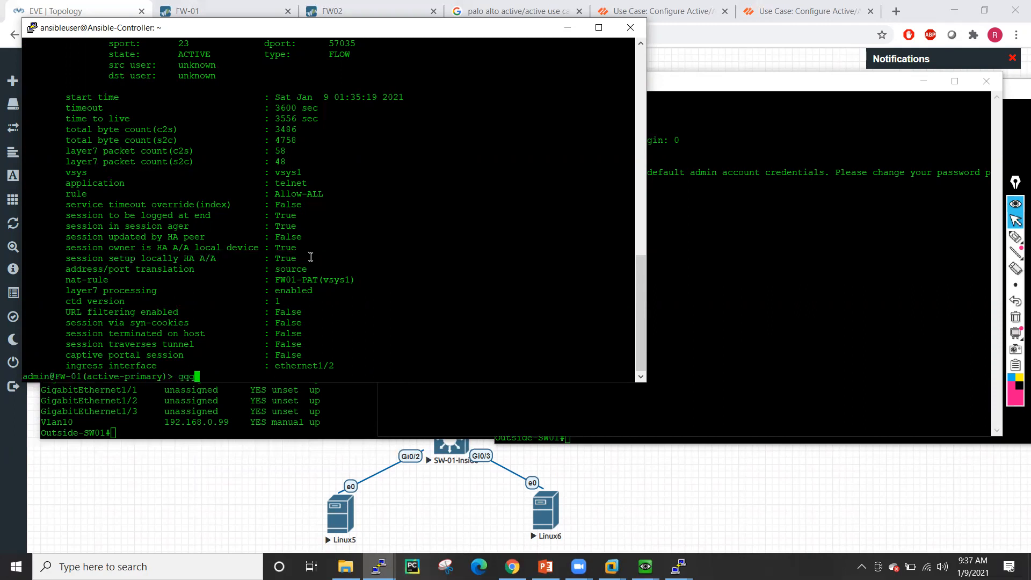
key("BackSpace")
key("BackSpace")
key("BackSpace")
key("Return")
key("Return")
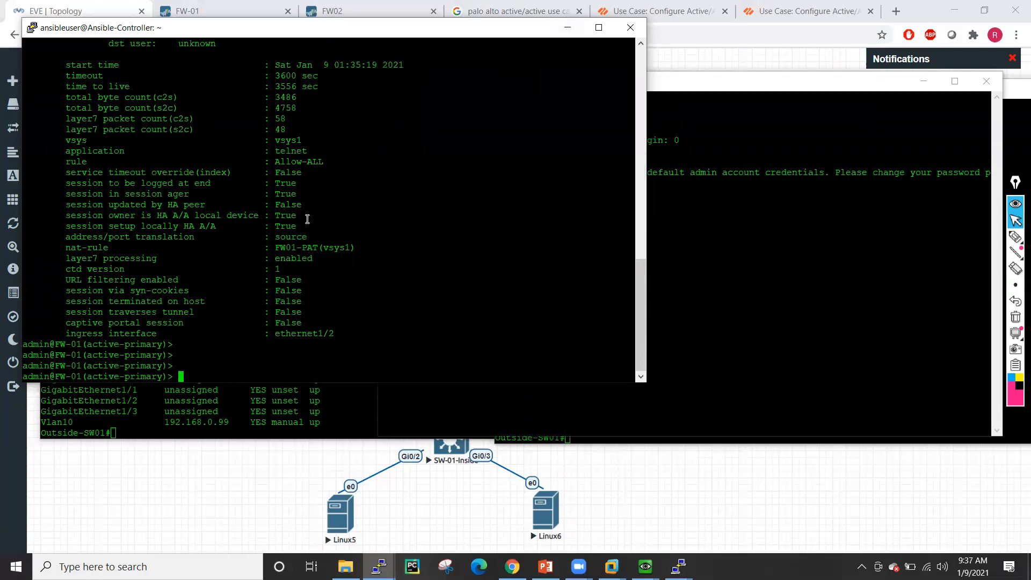
- Highlight the session ager, owner and setup-locally lines again, then minimize FW-01's terminal
left_click_drag(61, 193, 249, 194)
left_click_drag(77, 214, 296, 215)
left_click_drag(76, 231, 309, 231)
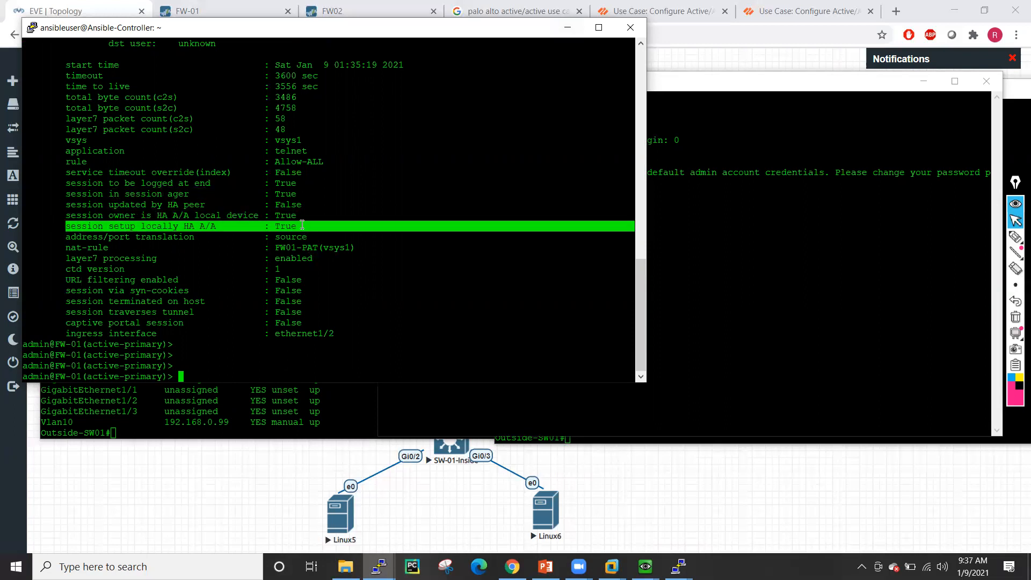
left_click(349, 234)
key("Return")
key("Return")
key("Return")
key("Return")
key("Return")
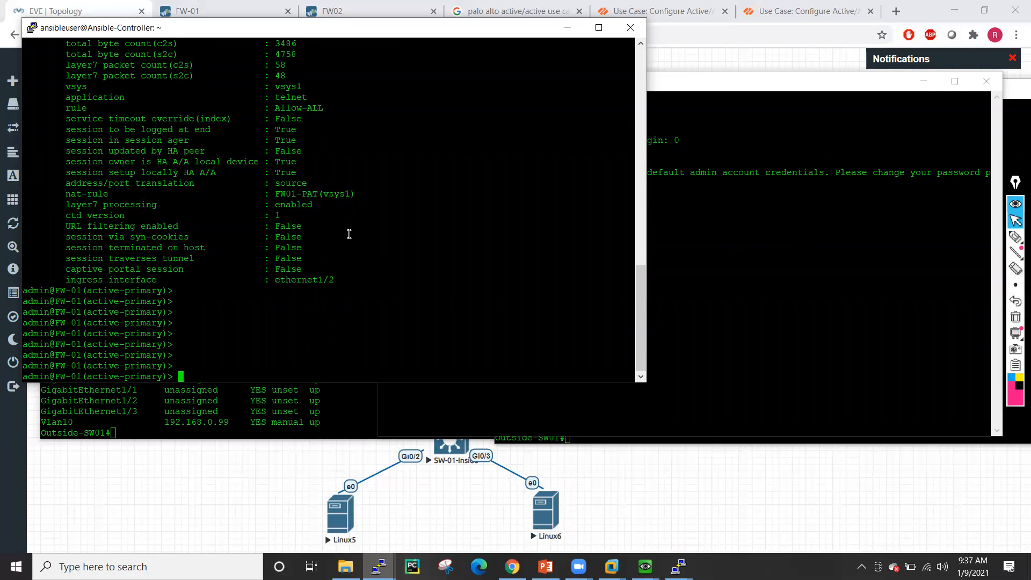
left_click(567, 27)
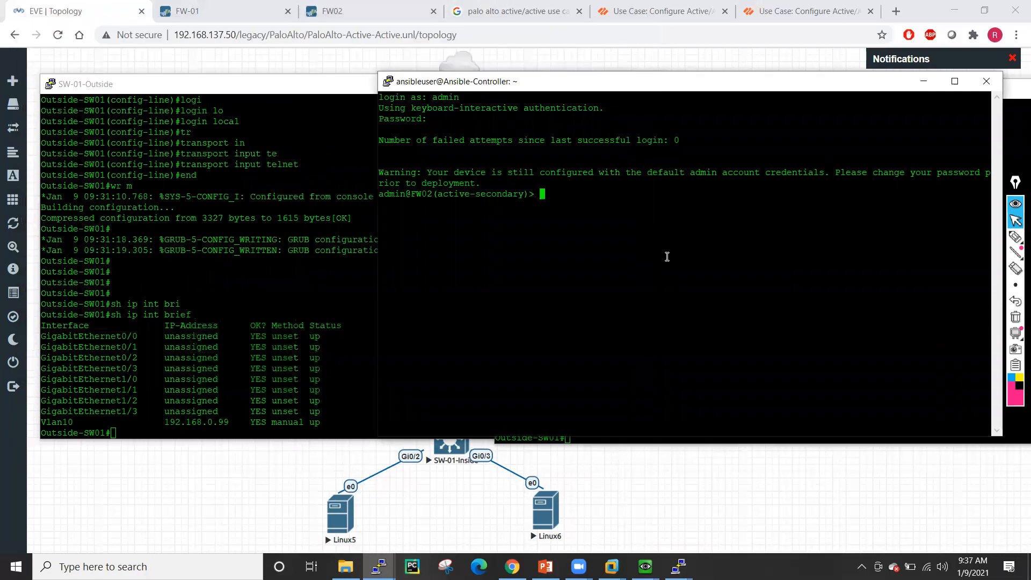
- Run 'show session all' on FW02 to list its sessions
key("Return")
key("Return")
key("Return")
key("Return")
type("show session all")
key("Return")
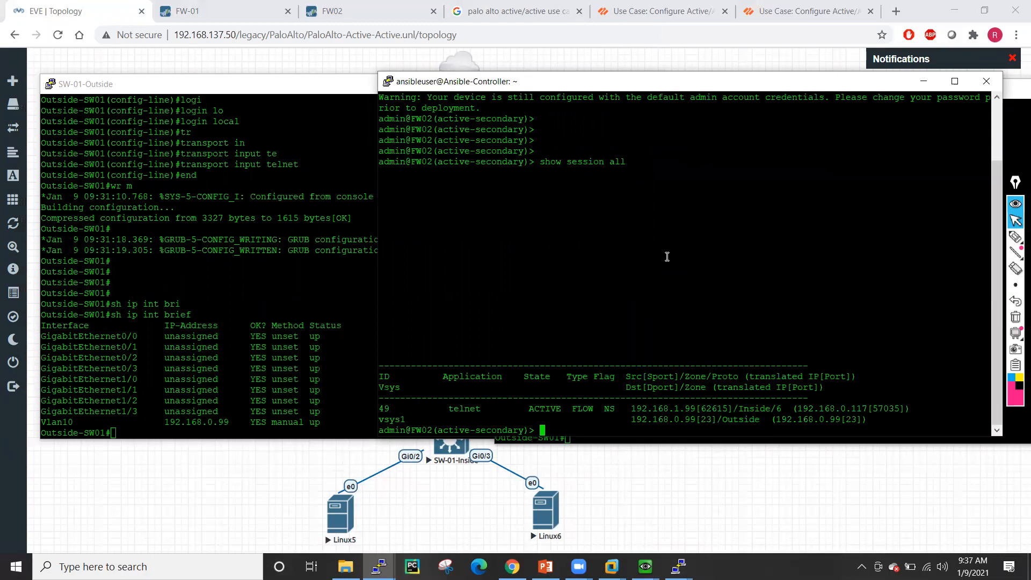
key("Return")
key("Return")
key("Return")
key("Return")
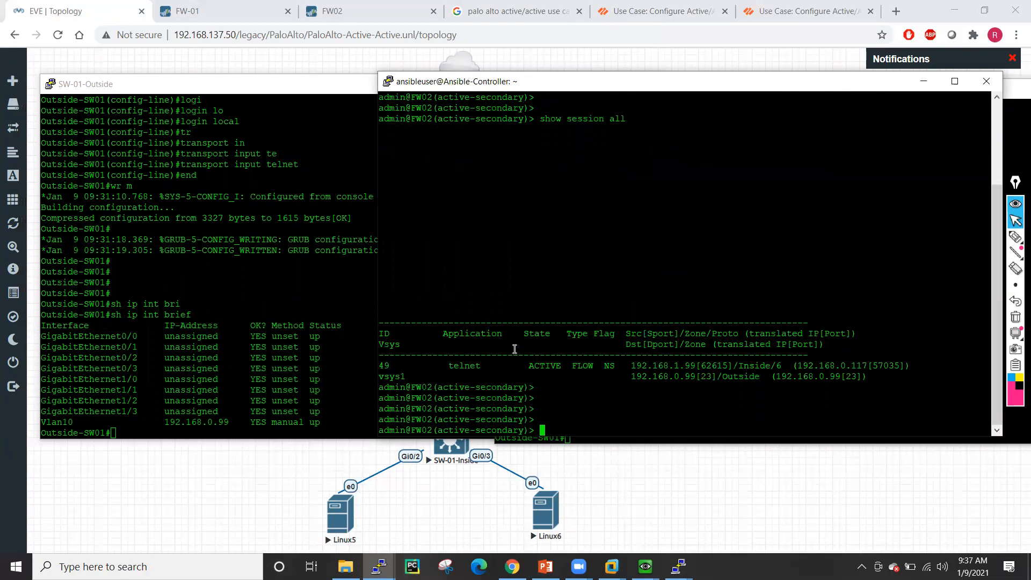
- Show session 49's details on FW02, highlighting session owner and setup-locally both False
double_click(384, 367)
key("super+c")
type("show session id")
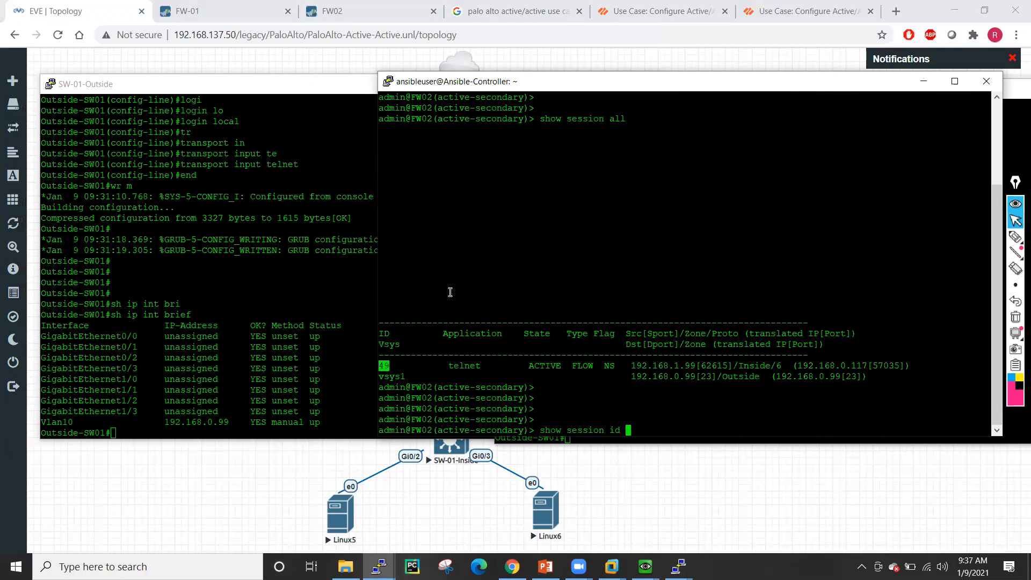
right_click(450, 292)
key("Return")
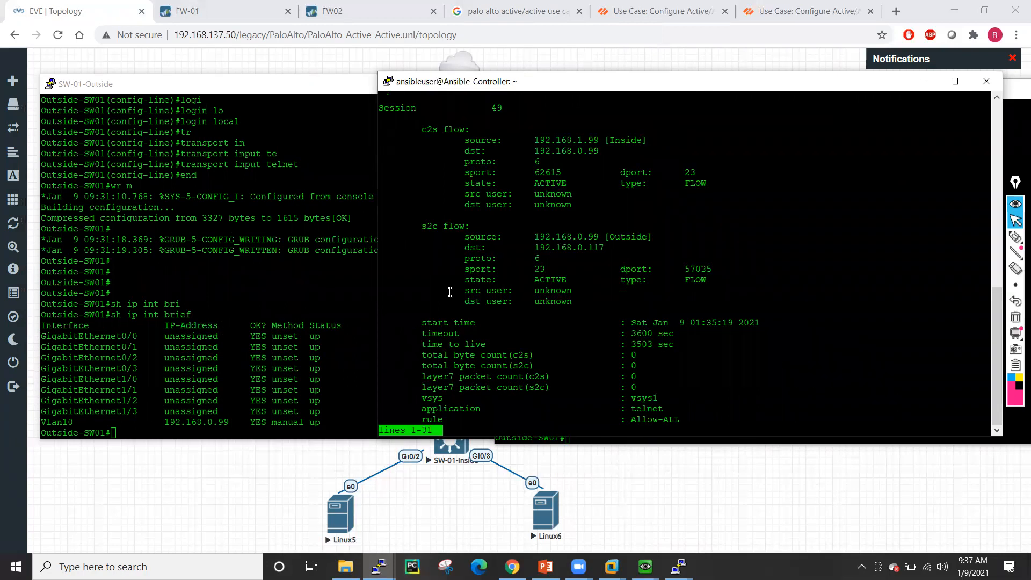
key("space")
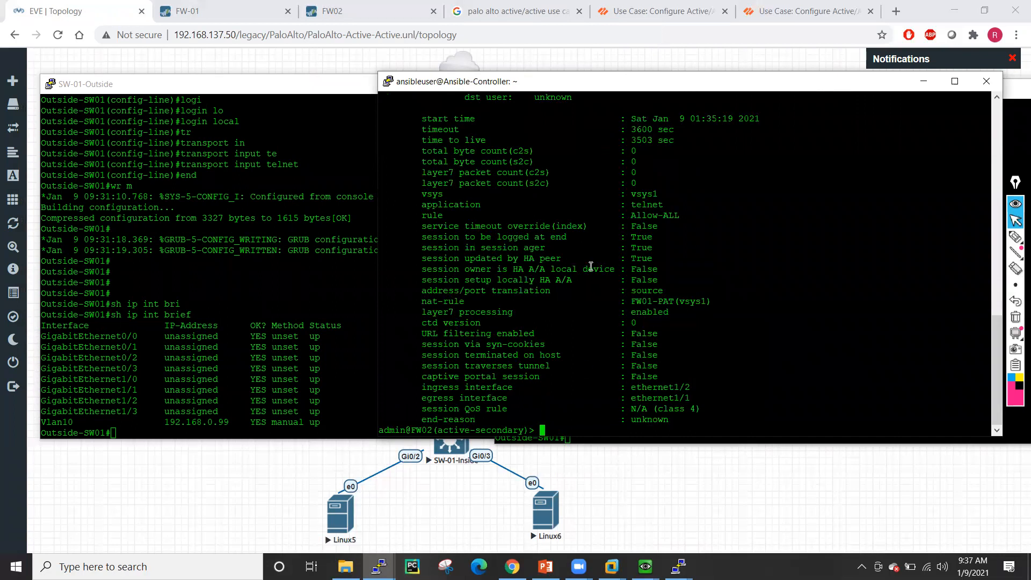
left_click_drag(425, 268, 660, 267)
left_click_drag(419, 283, 654, 284)
left_click(680, 289)
key("Return")
key("Return")
key("Return")
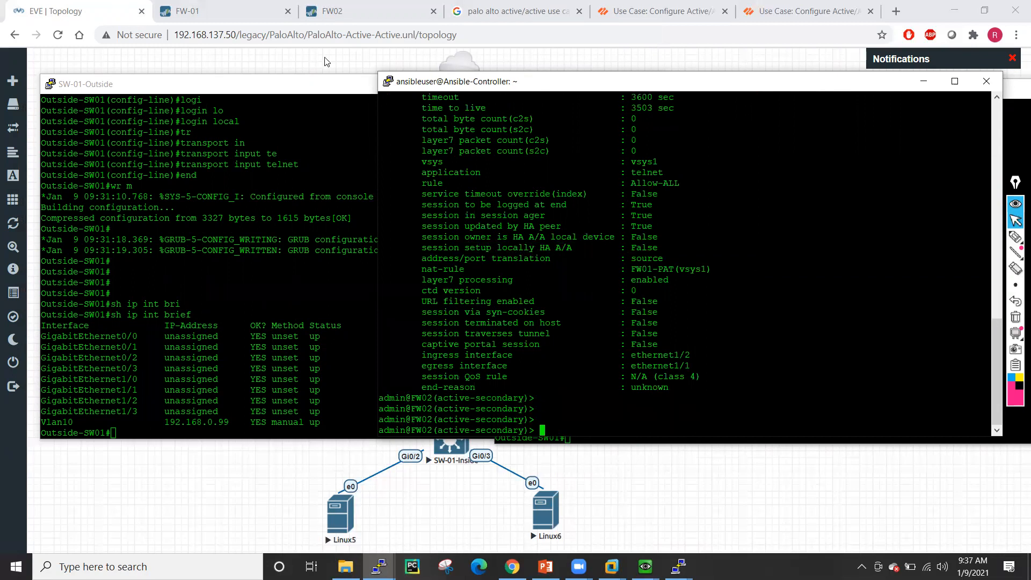
left_click(324, 61)
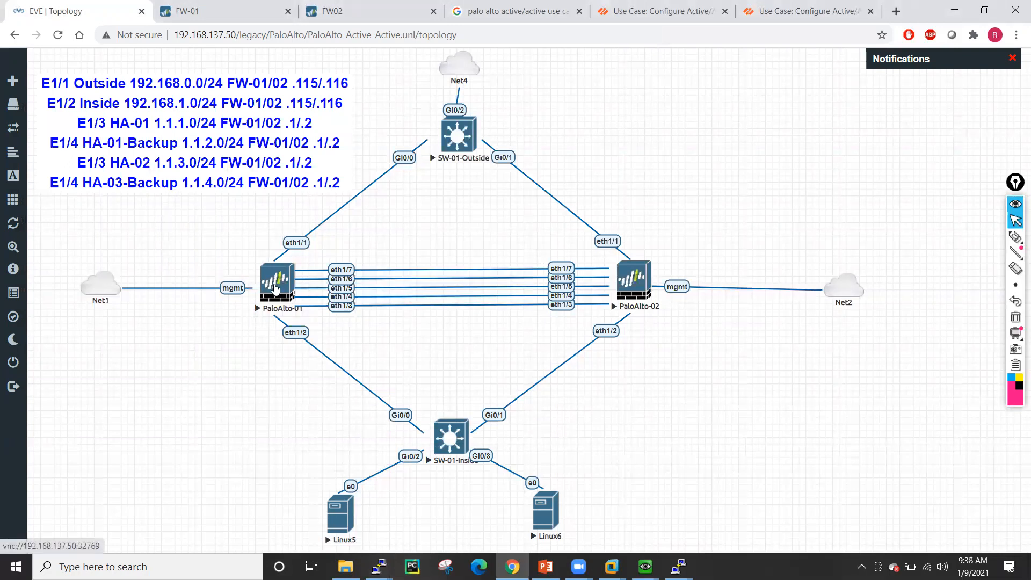
mouse_move(1012, 241)
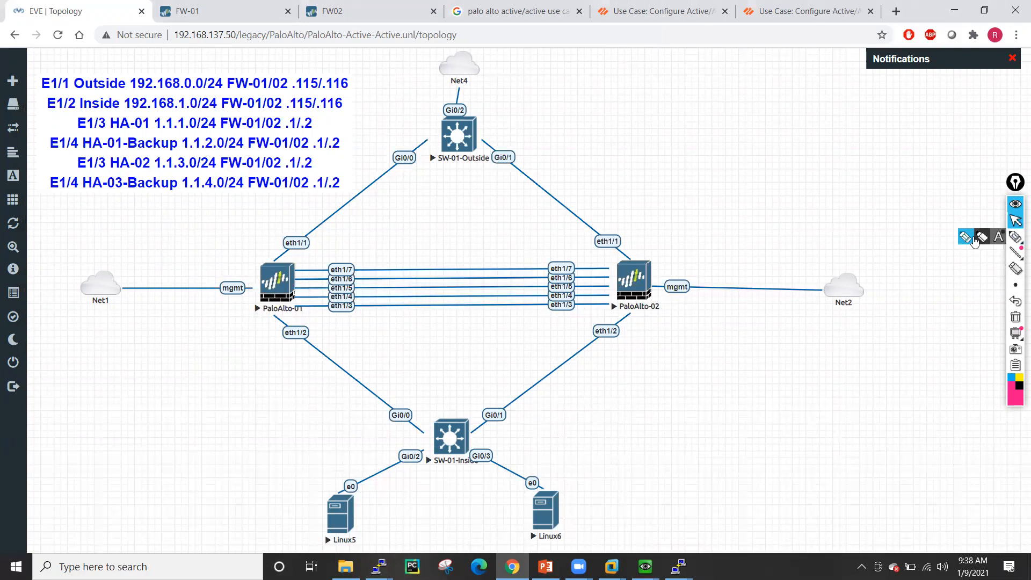
left_click(974, 241)
left_click_drag(74, 379, 115, 367)
mouse_move(122, 357)
left_mouse_down()
mouse_move(123, 370)
mouse_move(150, 365)
mouse_move(155, 339)
left_mouse_up()
left_click_drag(146, 352, 157, 355)
left_click(154, 339)
left_click_drag(162, 344, 172, 343)
left_click_drag(180, 331, 184, 354)
left_click_drag(180, 345, 198, 343)
mouse_move(74, 411)
left_mouse_down()
mouse_move(138, 408)
mouse_move(159, 376)
left_mouse_up()
mouse_move(153, 389)
left_mouse_down()
mouse_move(166, 394)
mouse_move(212, 375)
left_mouse_up()
left_click(165, 378)
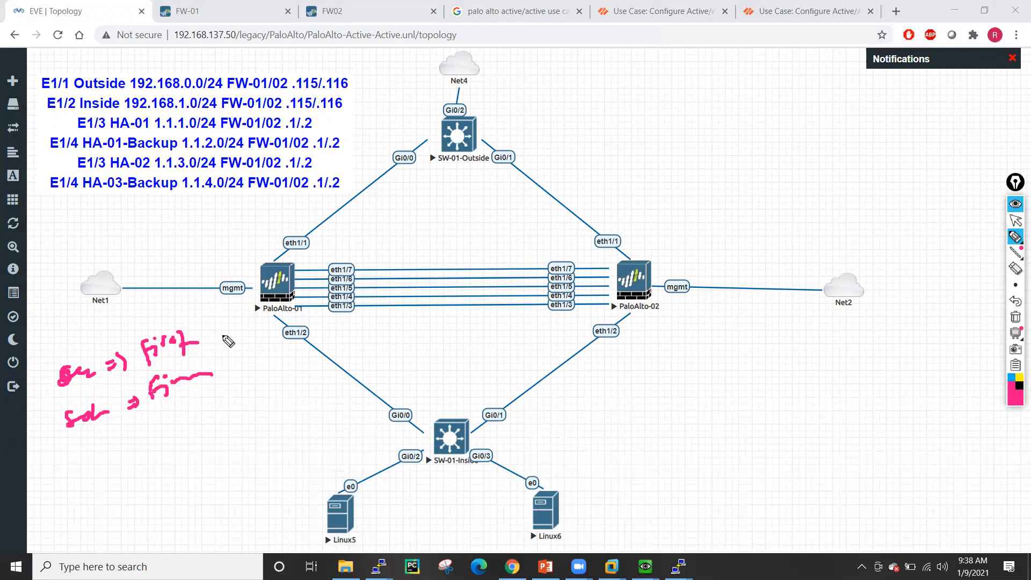
mouse_move(425, 493)
left_mouse_down()
mouse_move(327, 426)
mouse_move(252, 309)
mouse_move(269, 317)
left_mouse_up()
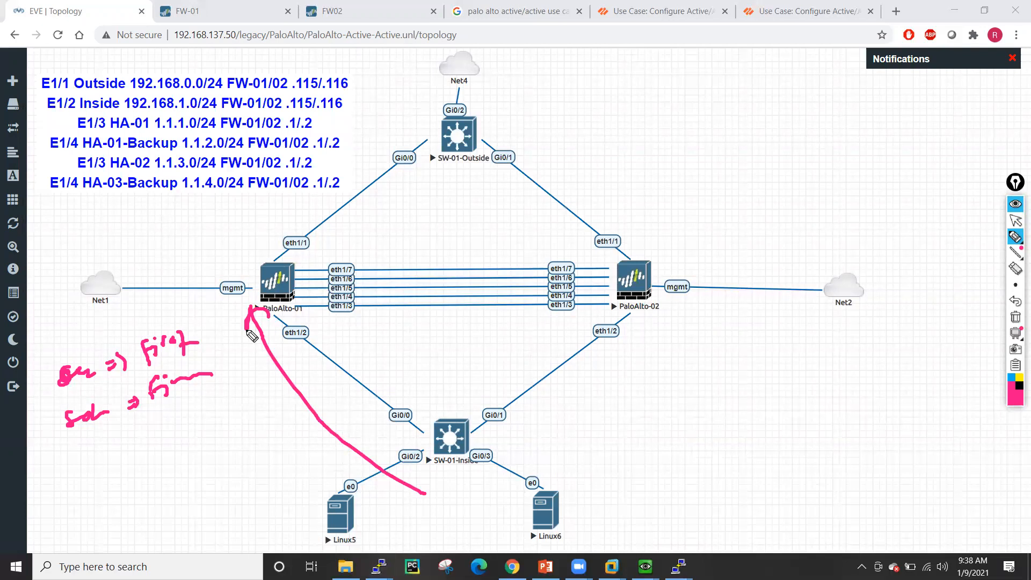
mouse_move(73, 454)
left_mouse_down()
mouse_move(96, 466)
mouse_move(99, 454)
mouse_move(160, 436)
left_mouse_up()
left_click_drag(103, 484, 127, 495)
left_click_drag(124, 485, 140, 475)
mouse_move(130, 434)
left_mouse_down()
mouse_move(81, 433)
mouse_move(125, 437)
left_mouse_up()
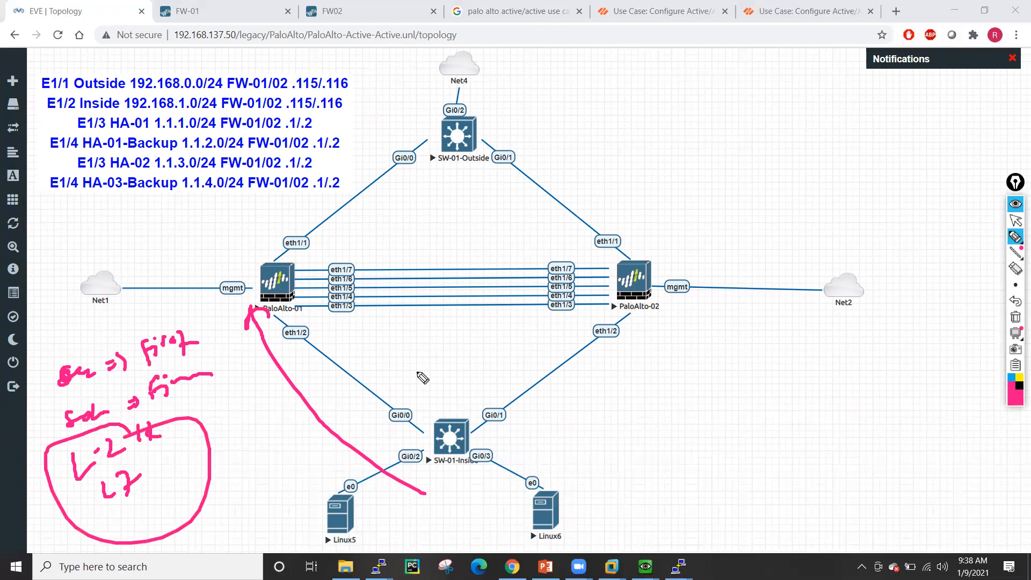
left_click(1015, 317)
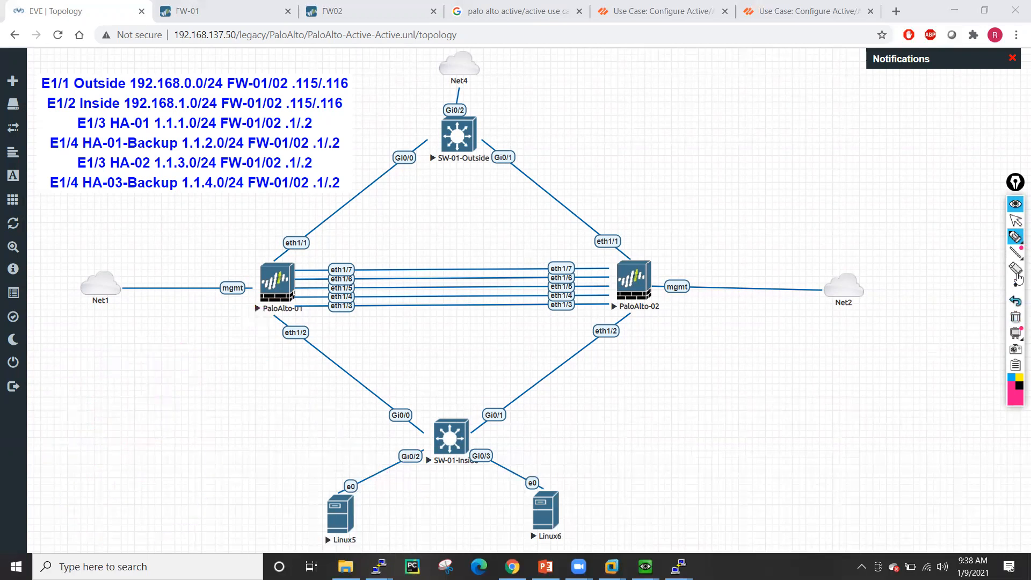
left_click(1016, 221)
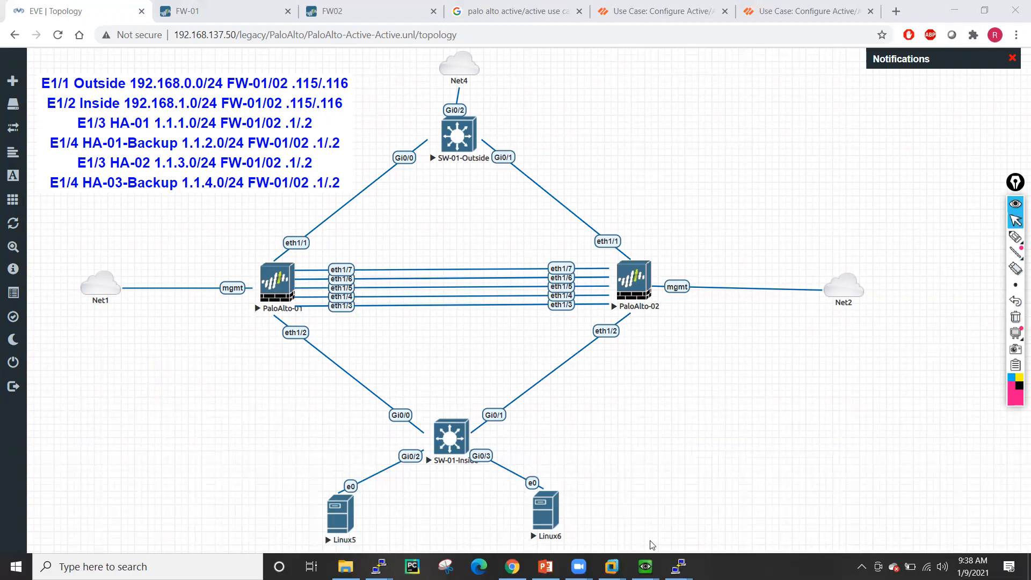
mouse_move(652, 558)
left_click(730, 509)
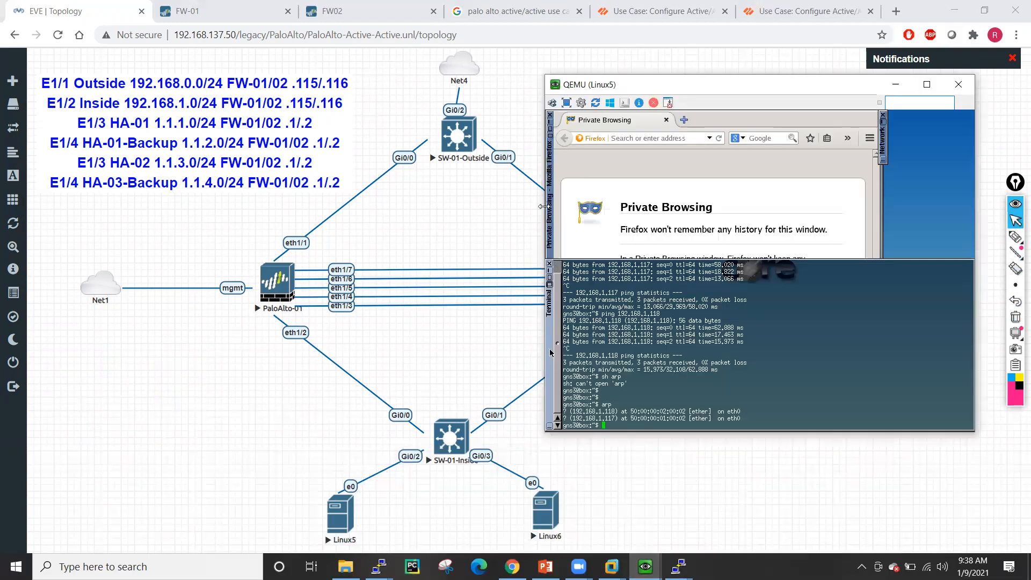
left_click(642, 139)
type("www.go")
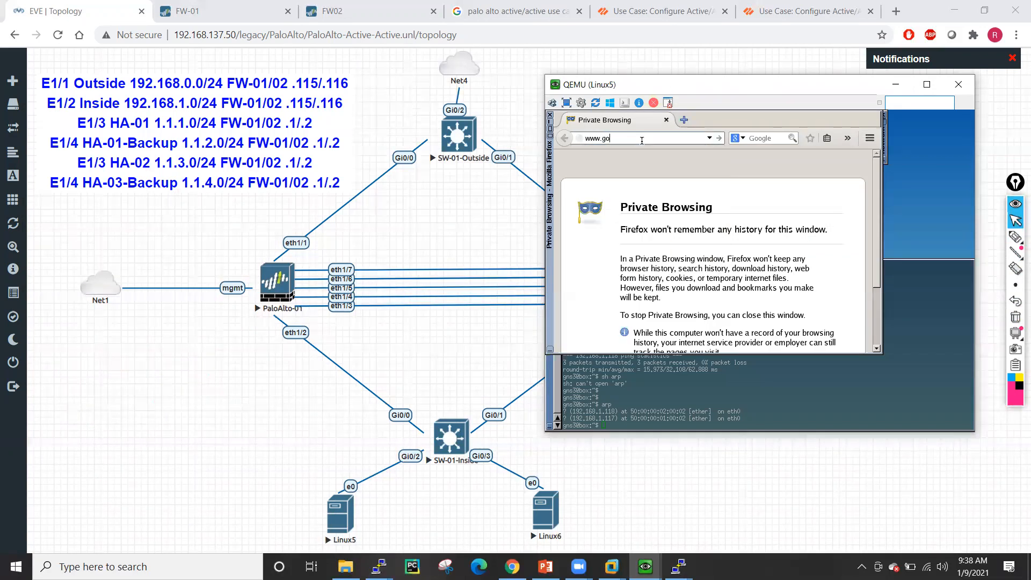
key("Return")
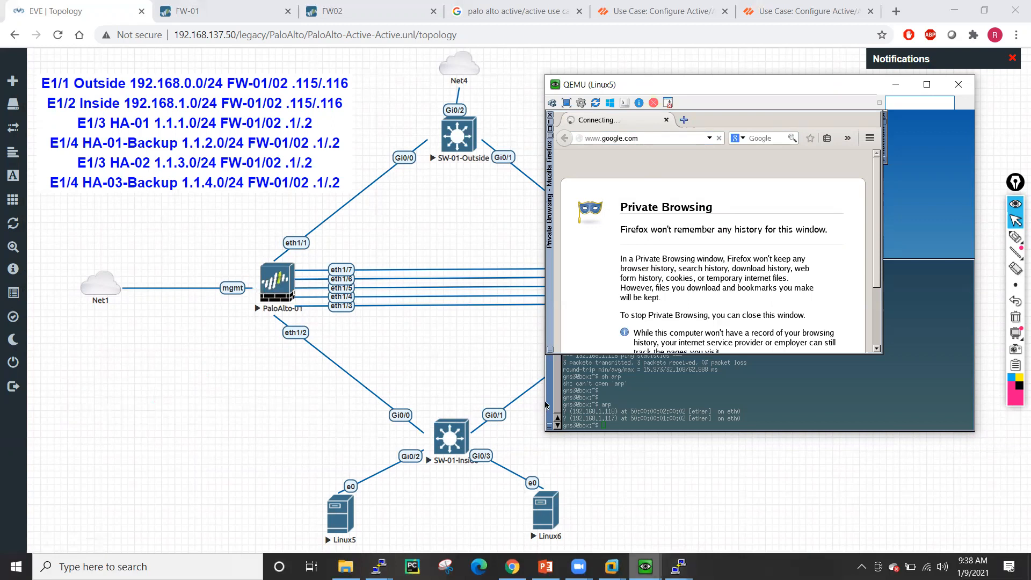
left_click(645, 567)
left_click(803, 508)
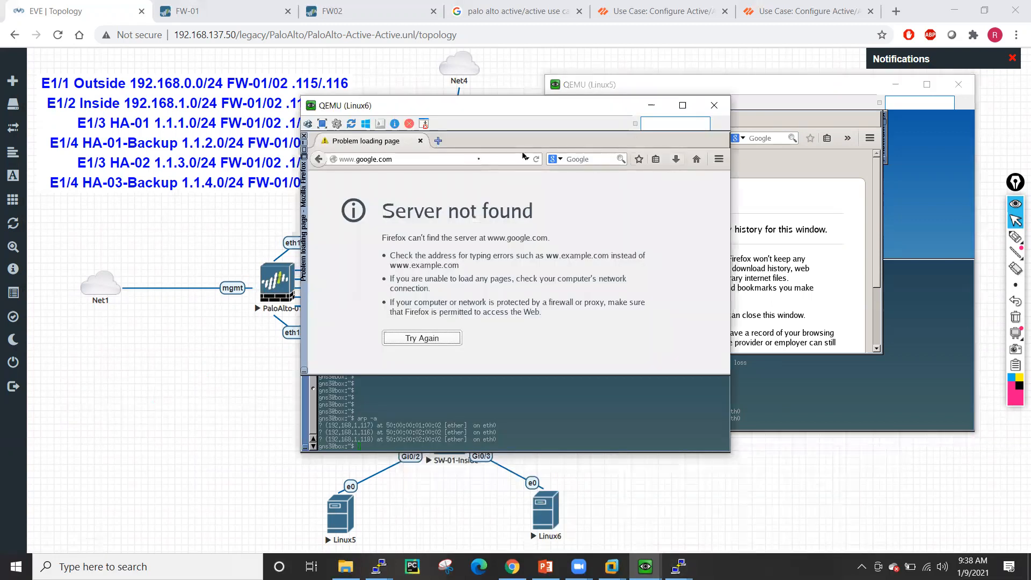
left_click(455, 157)
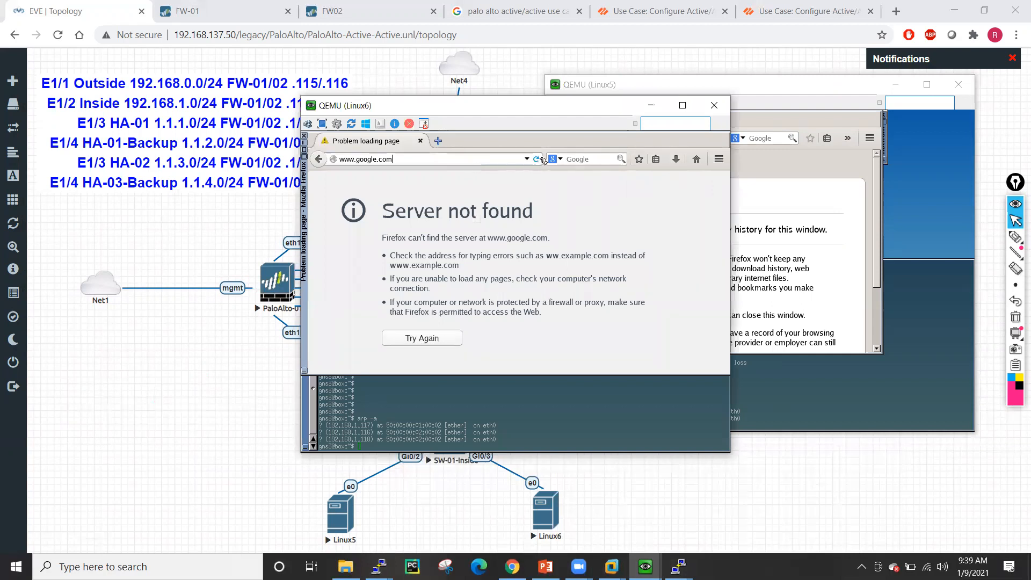
key("Return")
- Arrange the Linux5 and Linux6 windows side by side
left_click_drag(585, 110, 379, 126)
left_click_drag(749, 84, 806, 132)
left_click(451, 143)
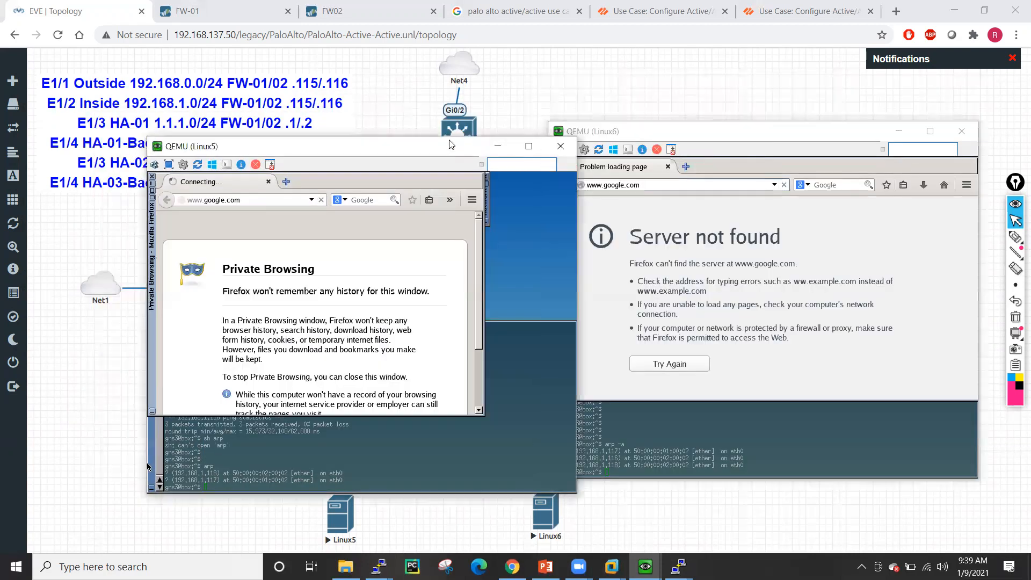
left_click_drag(451, 144, 410, 87)
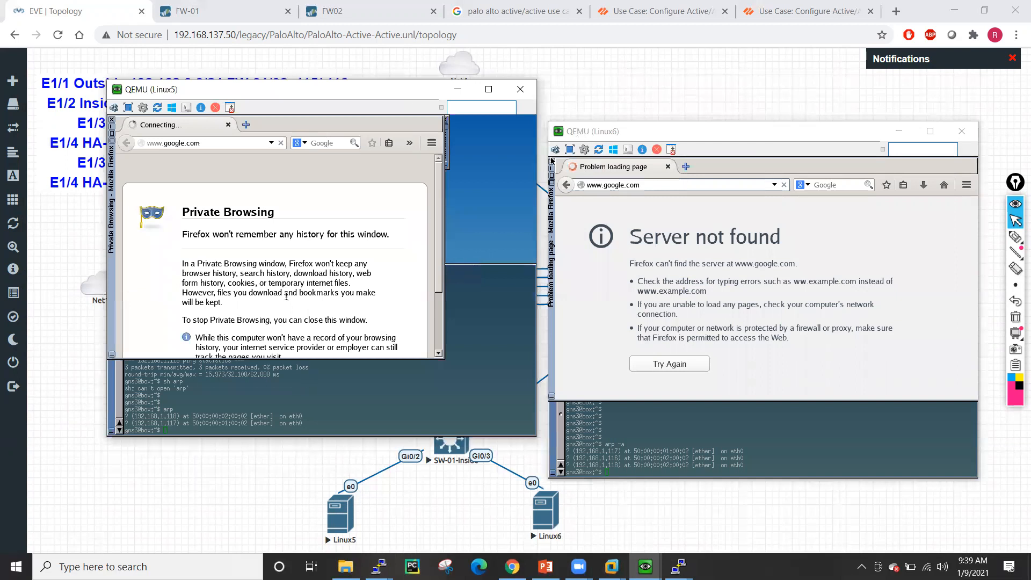
- Open a terminal on Linux5 from its guest desktop menu
key("super+r")
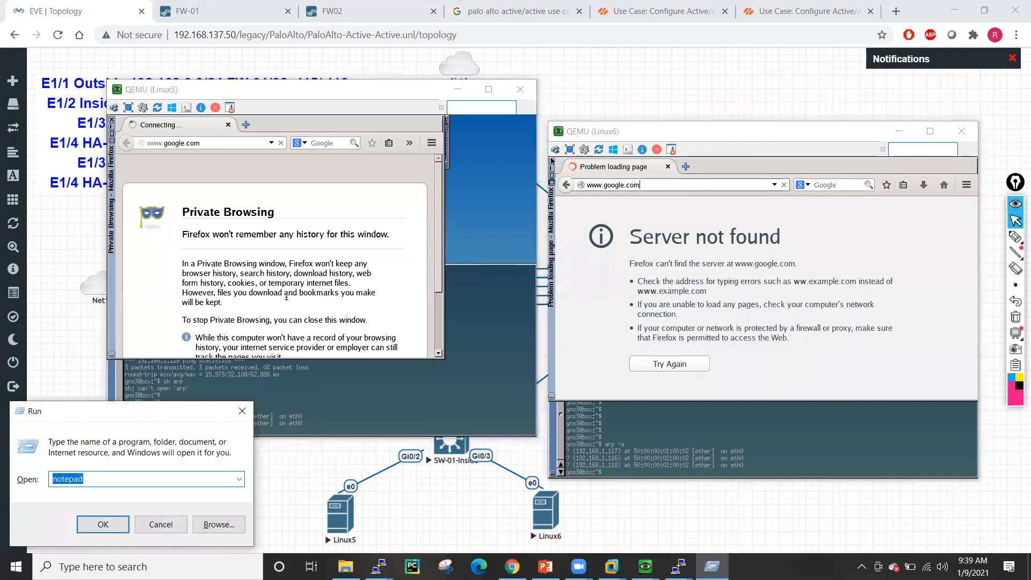
left_click(287, 296)
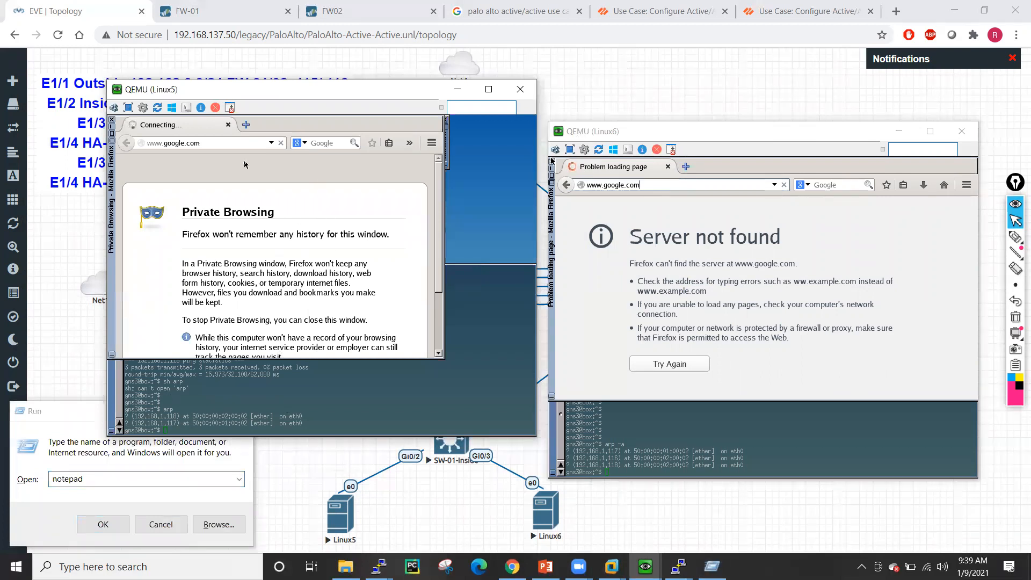
left_click_drag(297, 116, 371, 140)
left_click(470, 153)
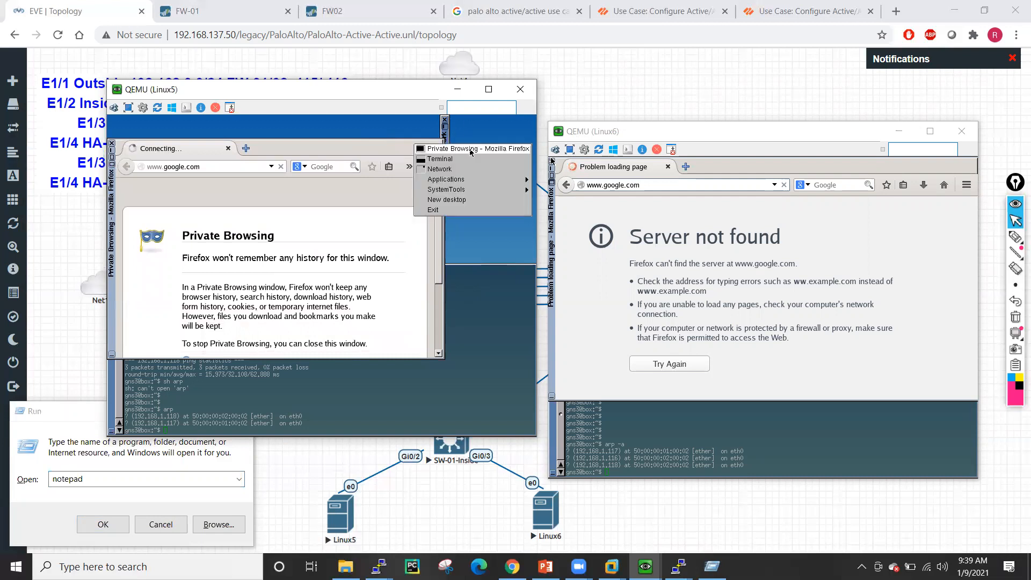
left_click(440, 159)
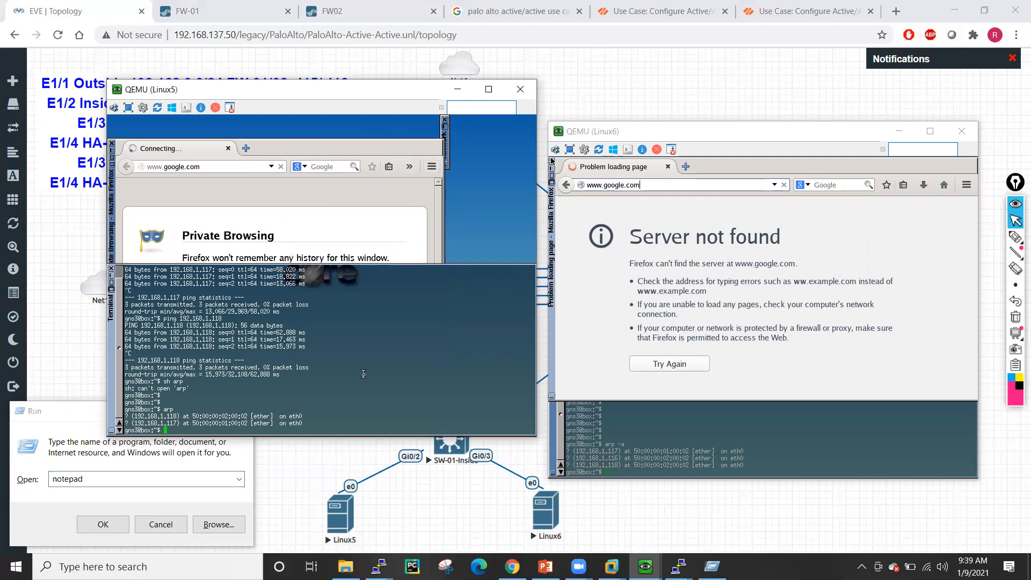
key("Return")
key("Return")
key("Return")
key("Return")
type("pin")
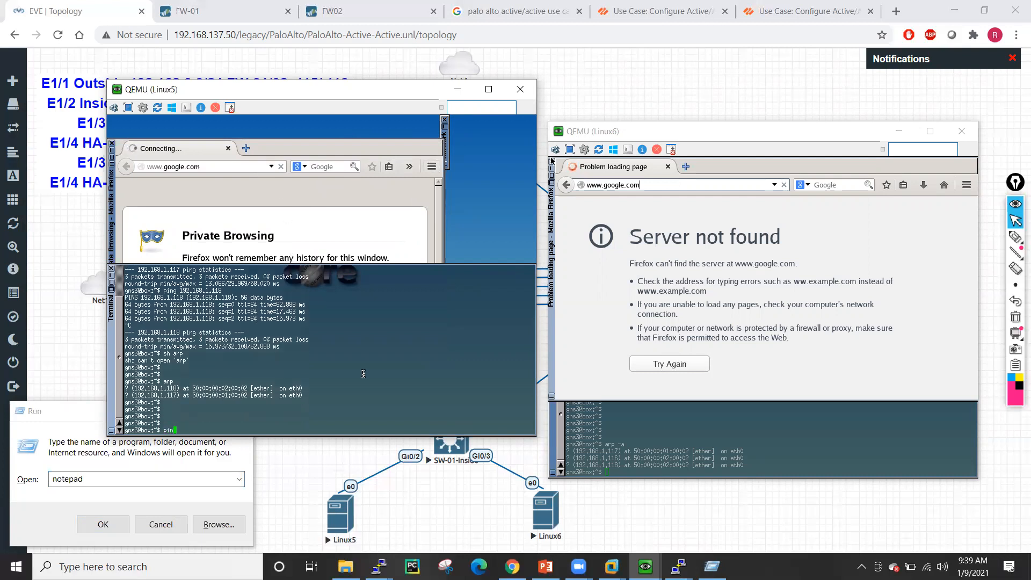
type("g google.com")
key("Return")
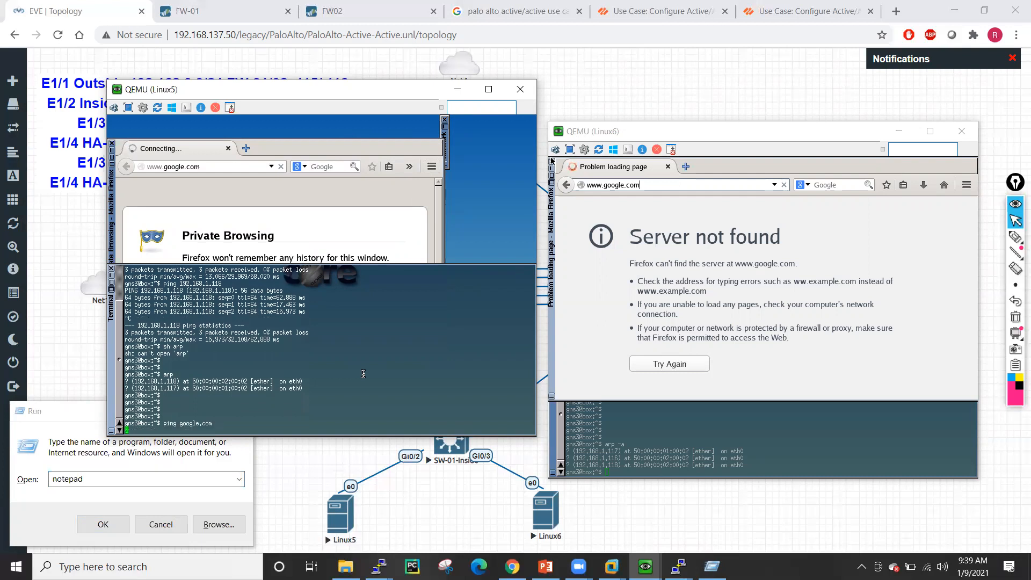
left_click(740, 427)
type("ping")
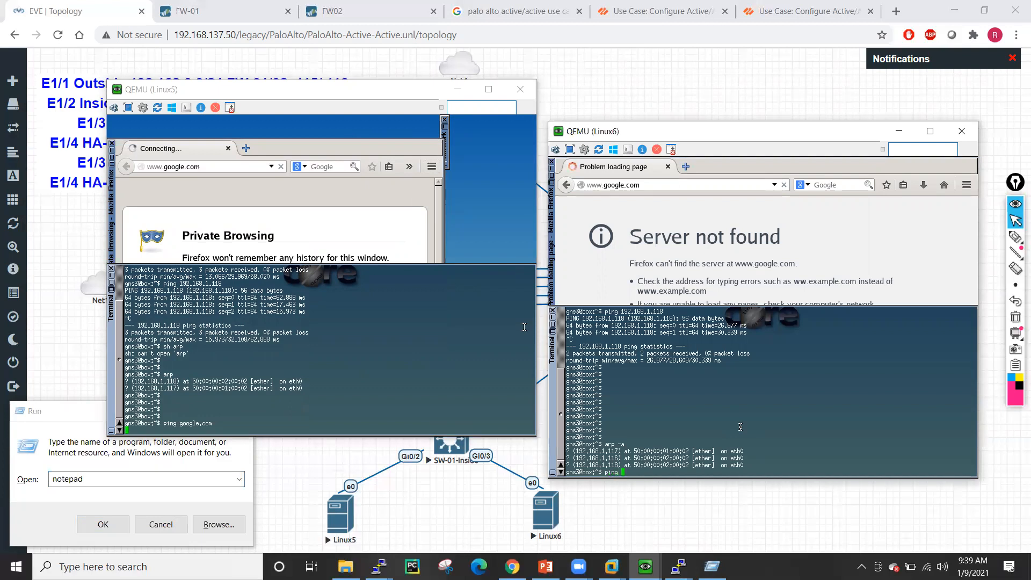
type(" www.google.com")
key("Return")
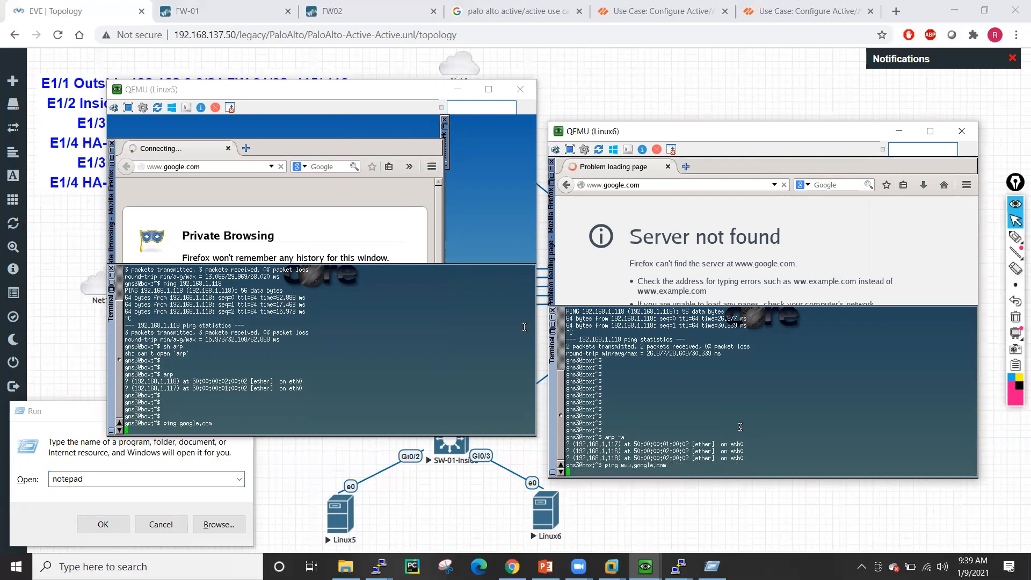
- Stop Linux5's hung ping and run ifconfig, showing eth0 at 192.168.1.100
left_click(682, 227)
left_click(303, 215)
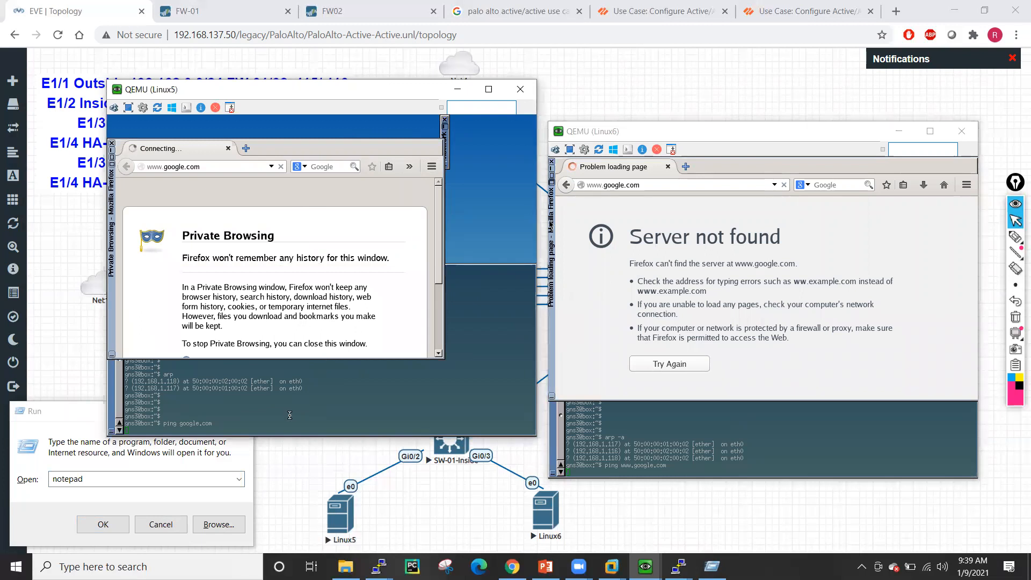
left_click(357, 404)
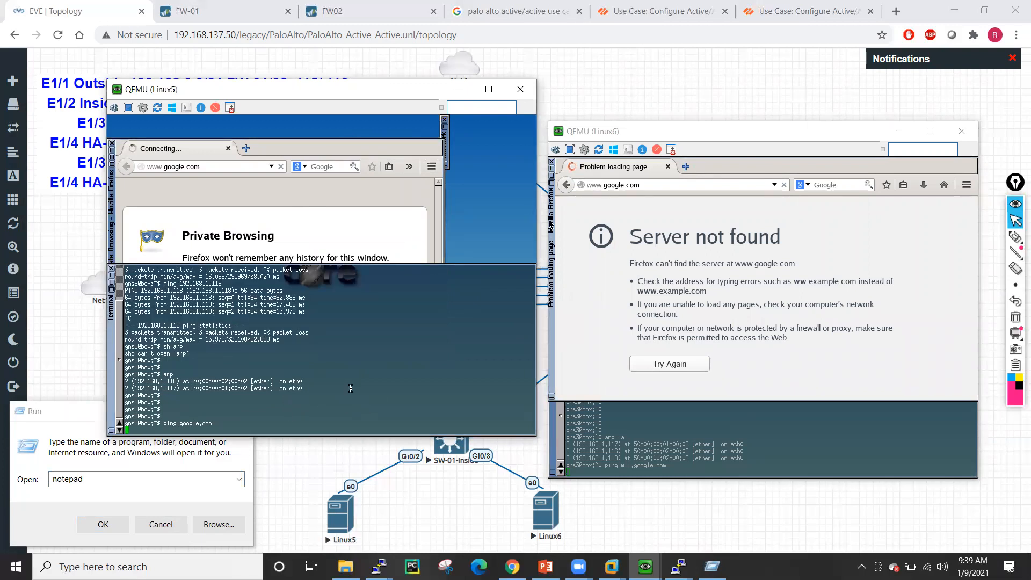
key("ctrl+c")
key("Return")
key("Return")
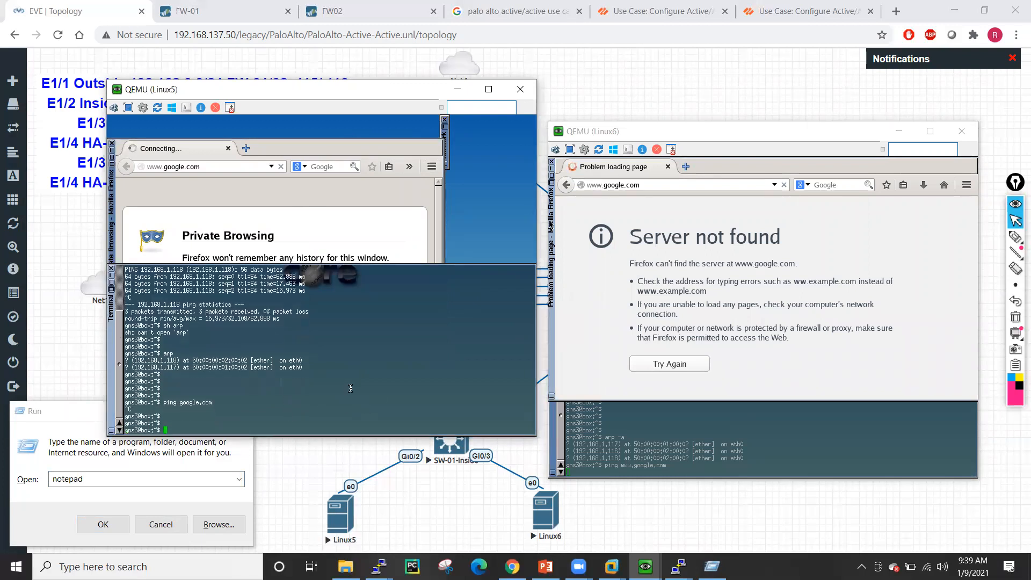
type("ifconfig")
key("Return")
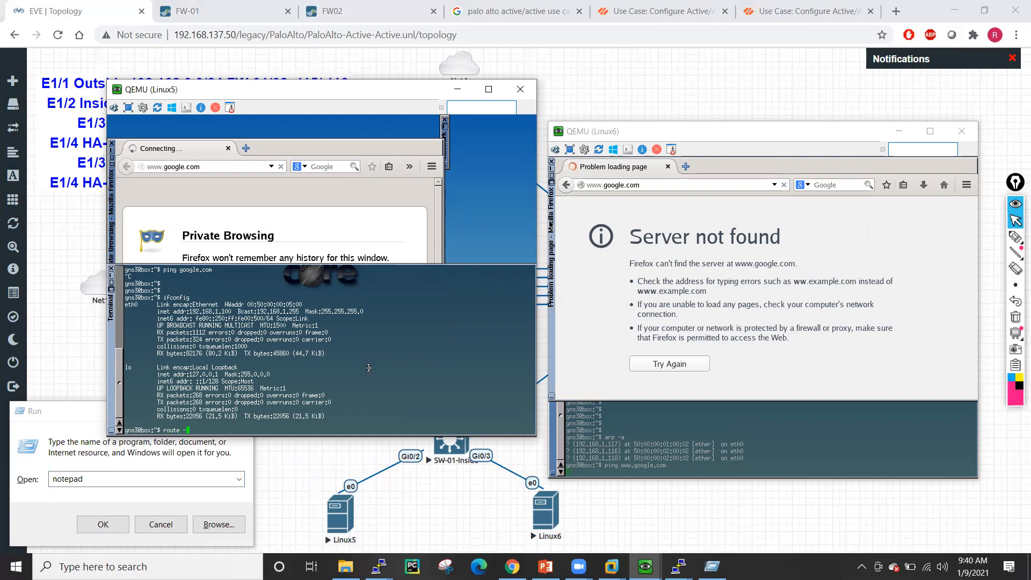
- Print the routing tables on Linux5 (default gateway 192.168.1.117) and Linux6 with route -n
key("Return")
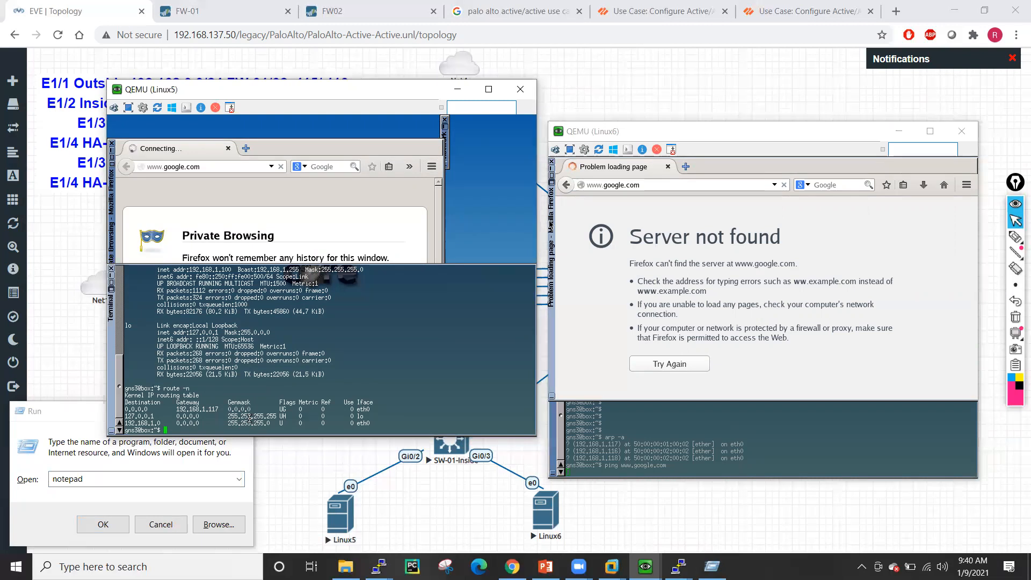
left_click_drag(175, 409, 220, 410)
left_click(641, 445)
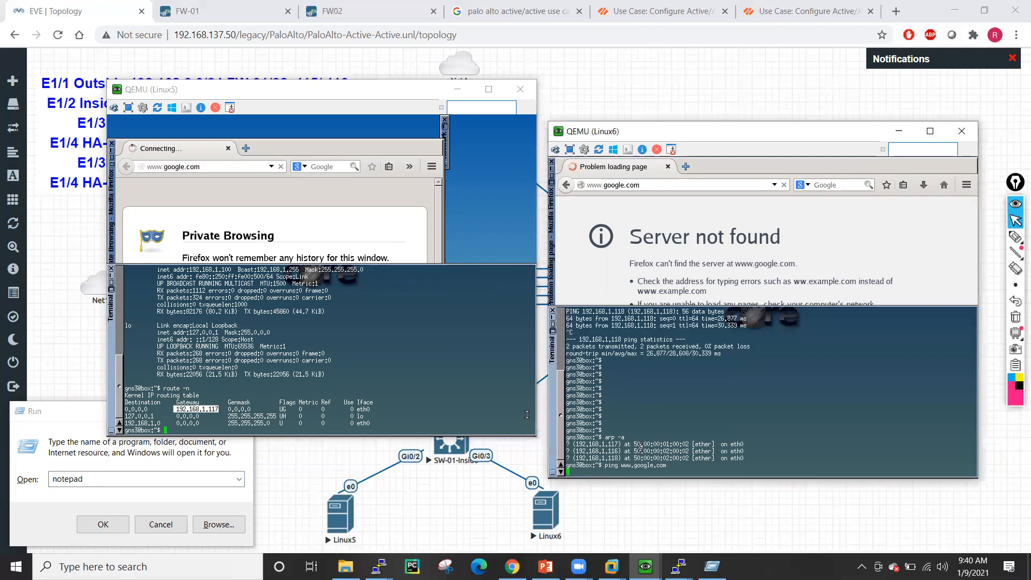
type("route -n")
key("Return")
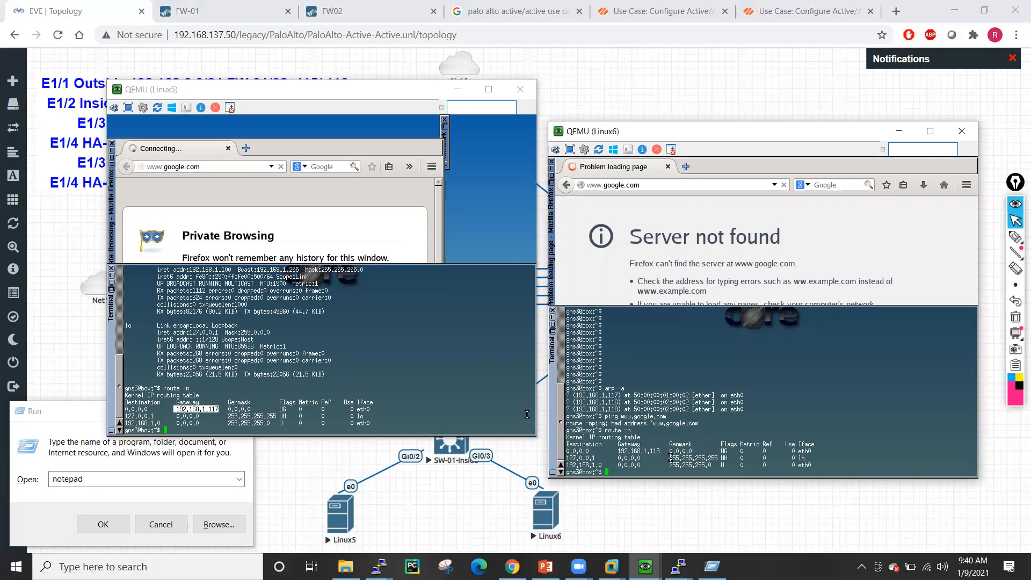
- Run 'show session all' on FW-01's CLI and dismiss the leftover Run box
left_click(364, 344)
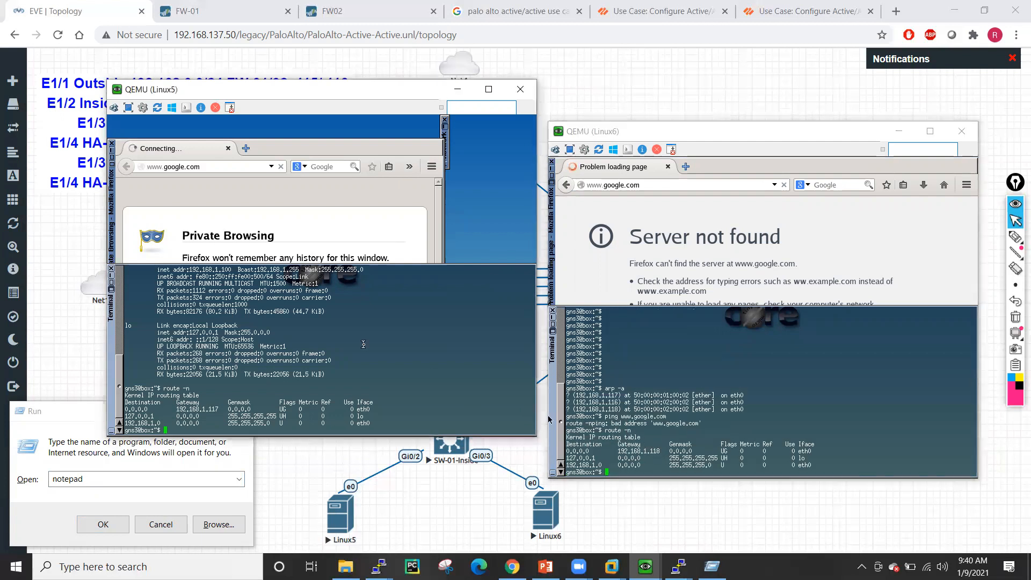
key("Return")
key("Return")
key("Return")
key("Return")
key("Return")
key("Return")
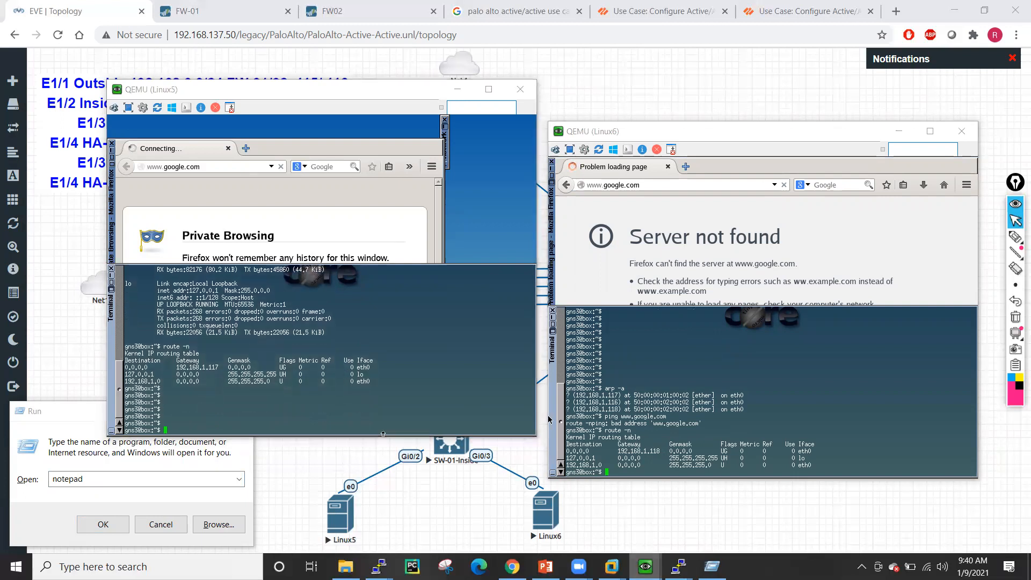
mouse_move(645, 566)
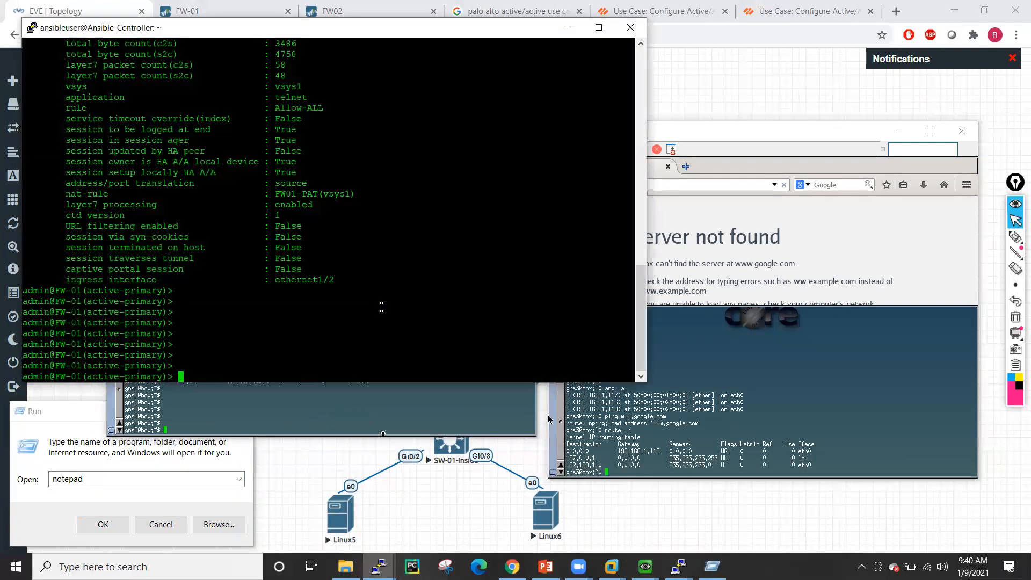
type("show session all")
key("Return")
key("Return")
key("Return")
key("Return")
key("Return")
key("Return")
key("Return")
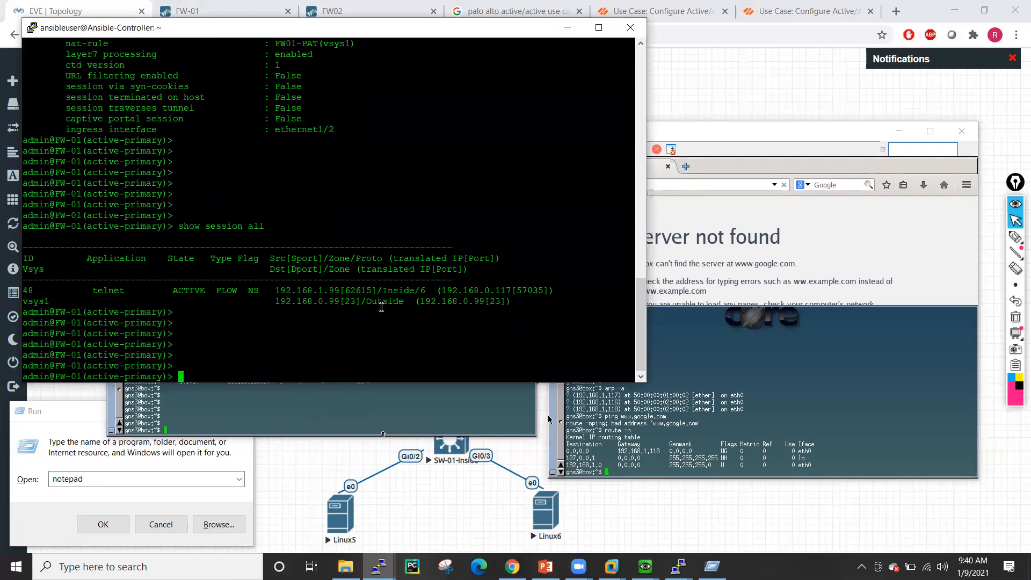
key("super+r")
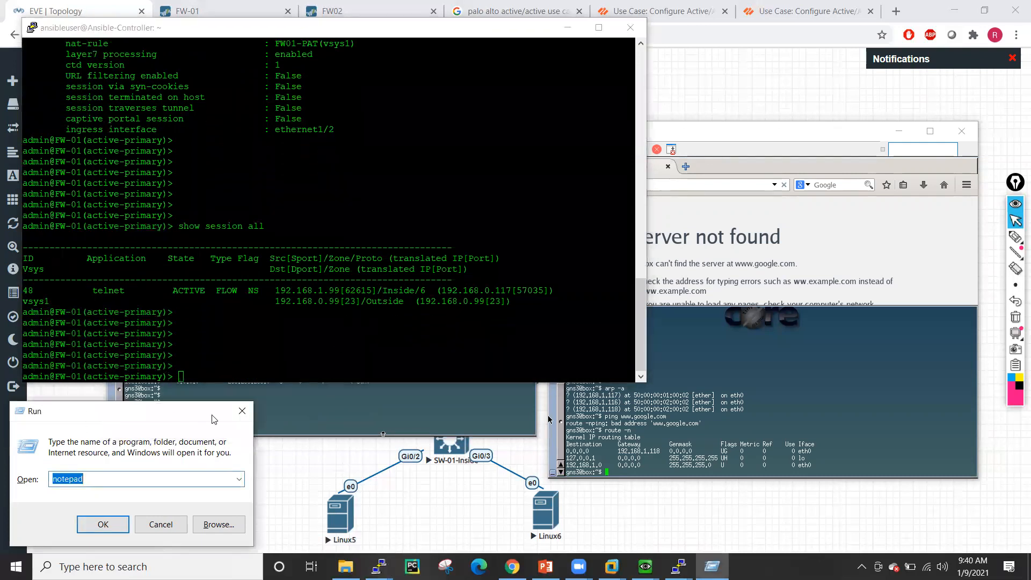
key("Return")
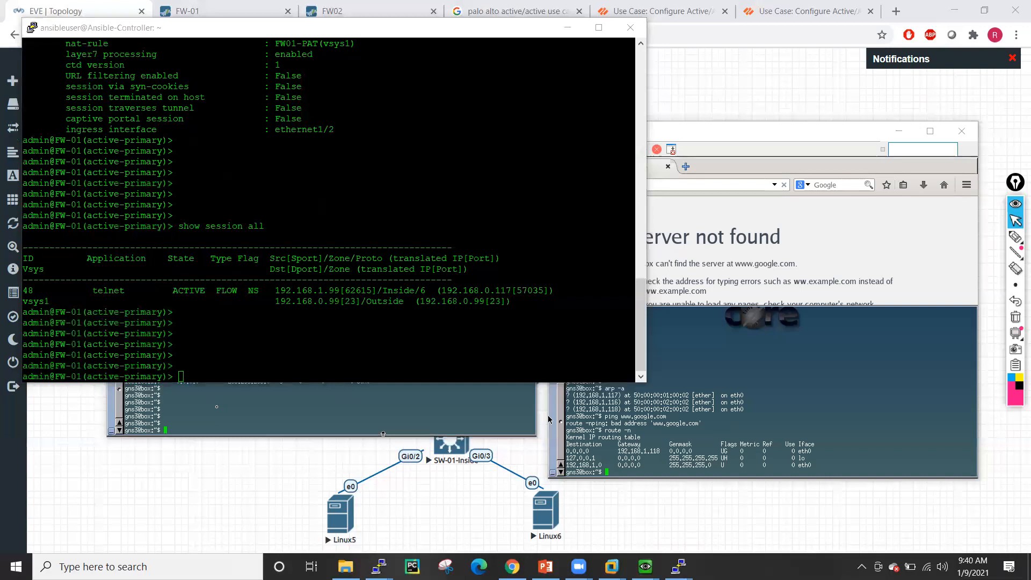
left_click(217, 406)
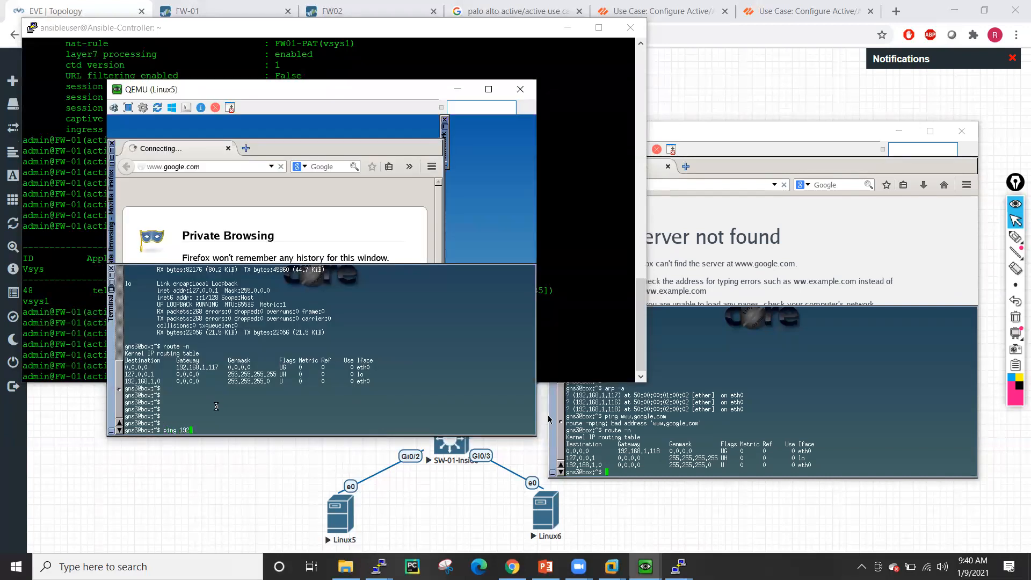
- Ping 192.168.0.117, 192.168.1.117 and 192.168.0.1 from Linux5; only 192.168.1.117 replies
type("ping 192.168.0.117")
key("Return")
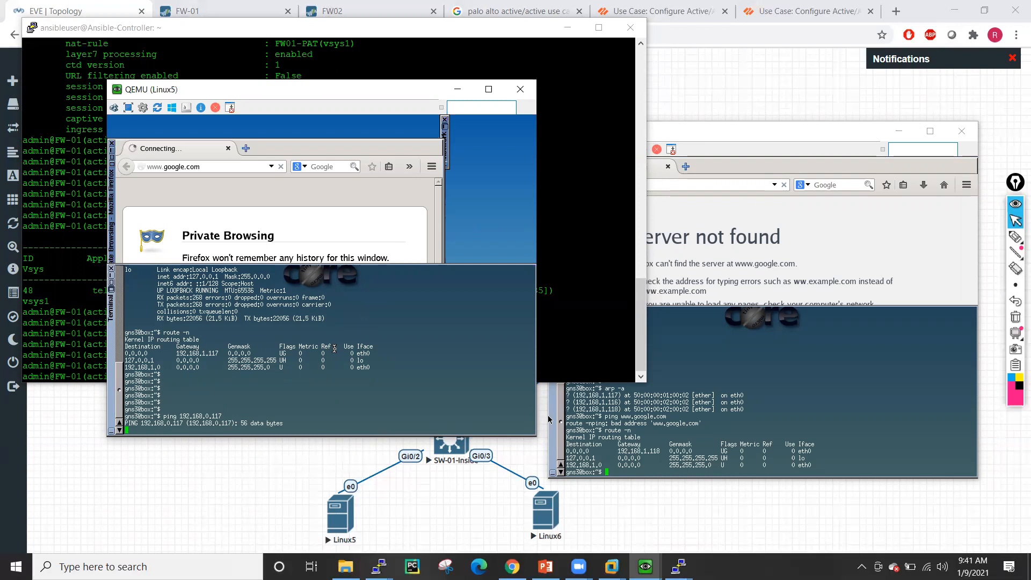
key("ctrl+c")
key("Up")
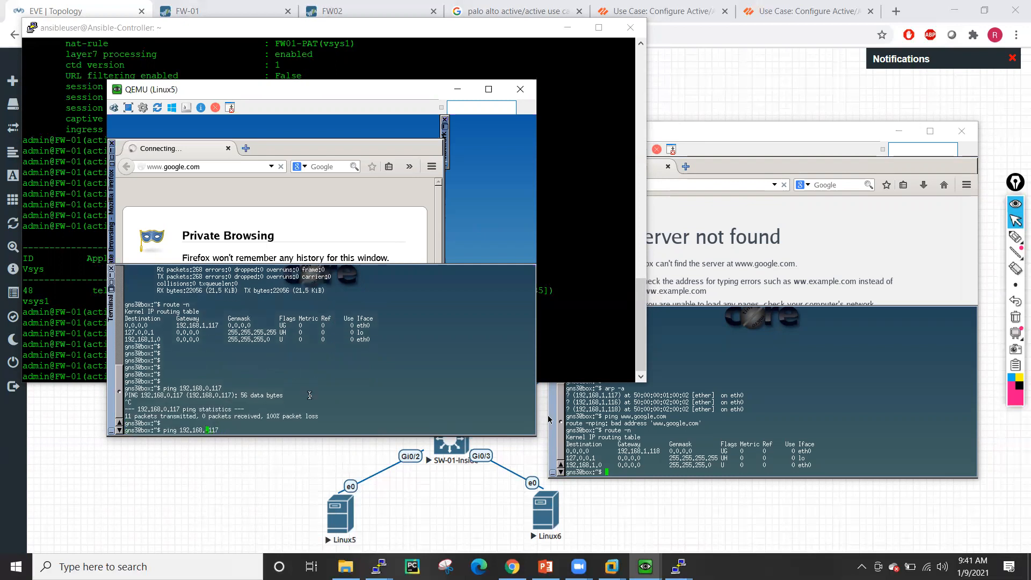
key("Return")
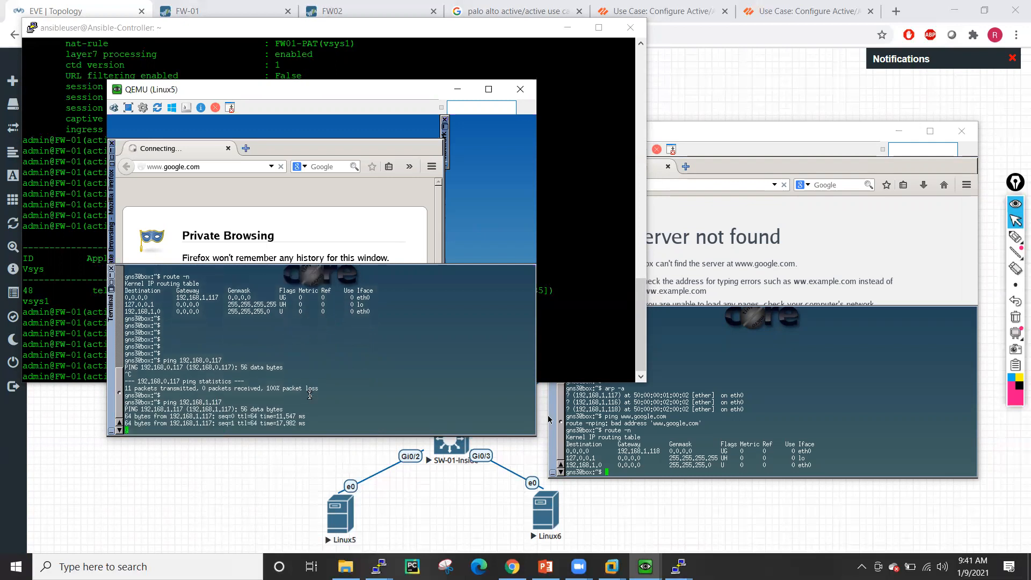
key("ctrl+c")
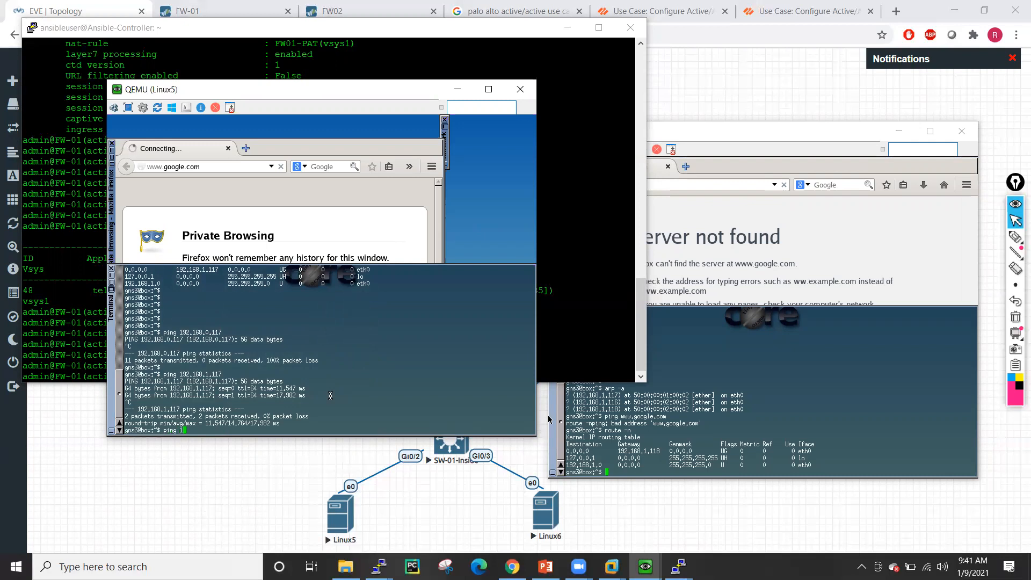
type("ping 192.168.0.1")
key("Return")
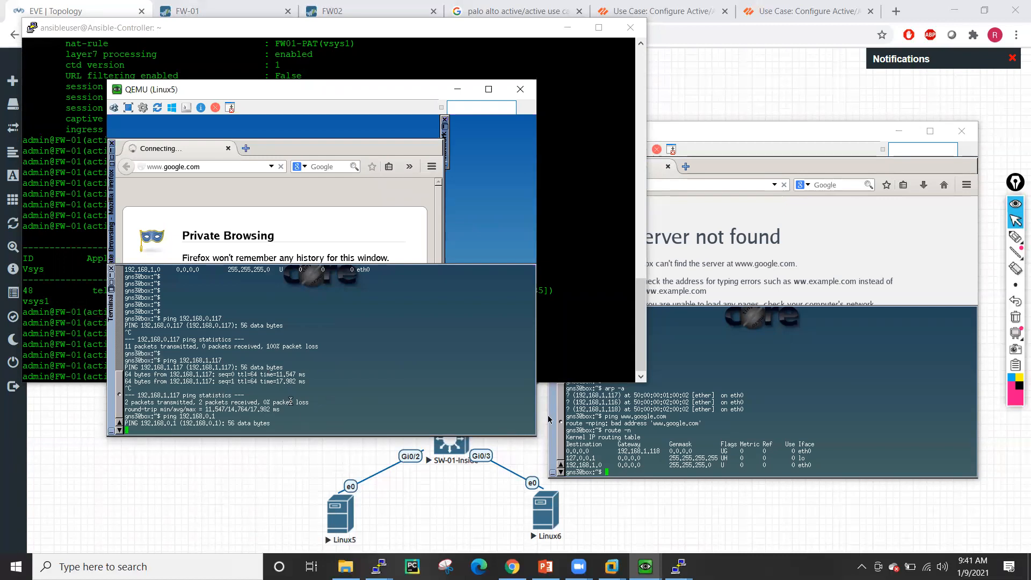
key("ctrl+c")
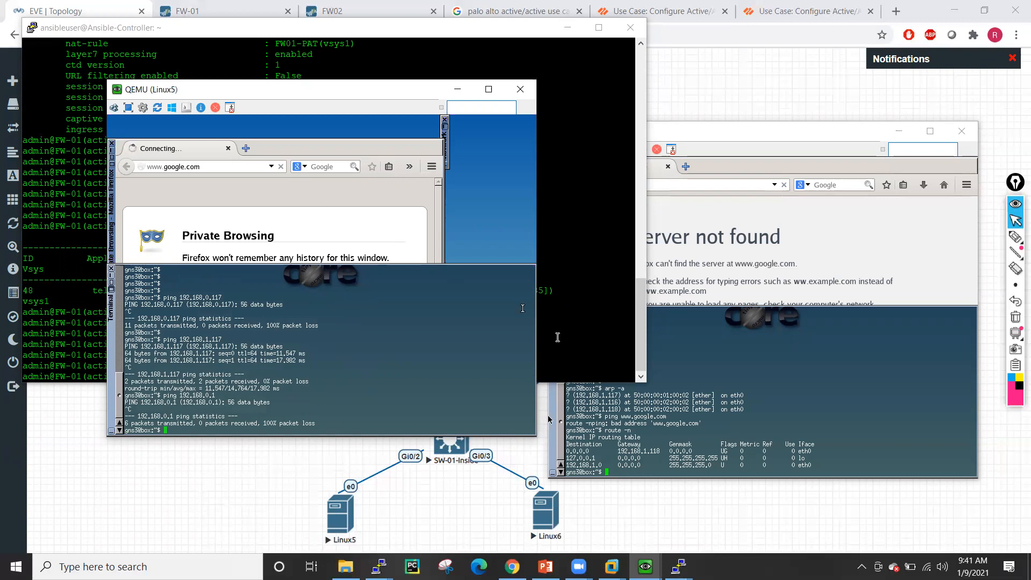
left_click(214, 8)
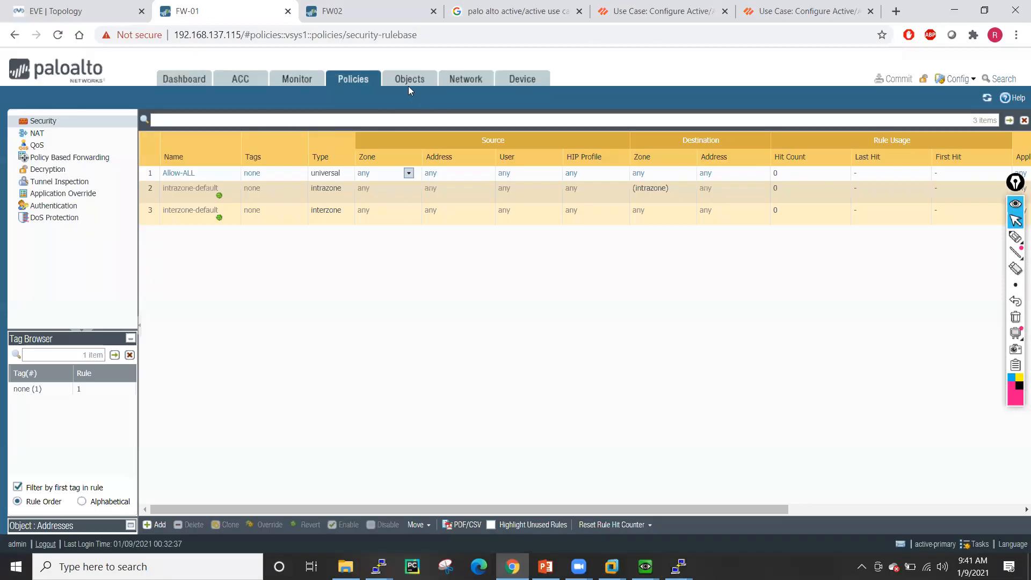
- Add a static route Default-Route to 0.0.0.0/0 on FW-01's default virtual router
left_click(466, 80)
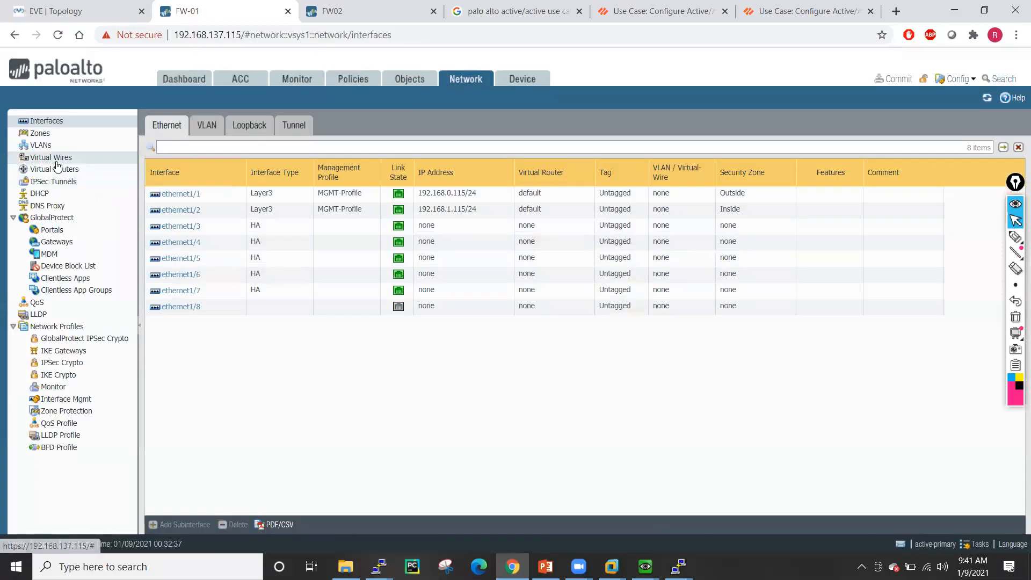
left_click(59, 171)
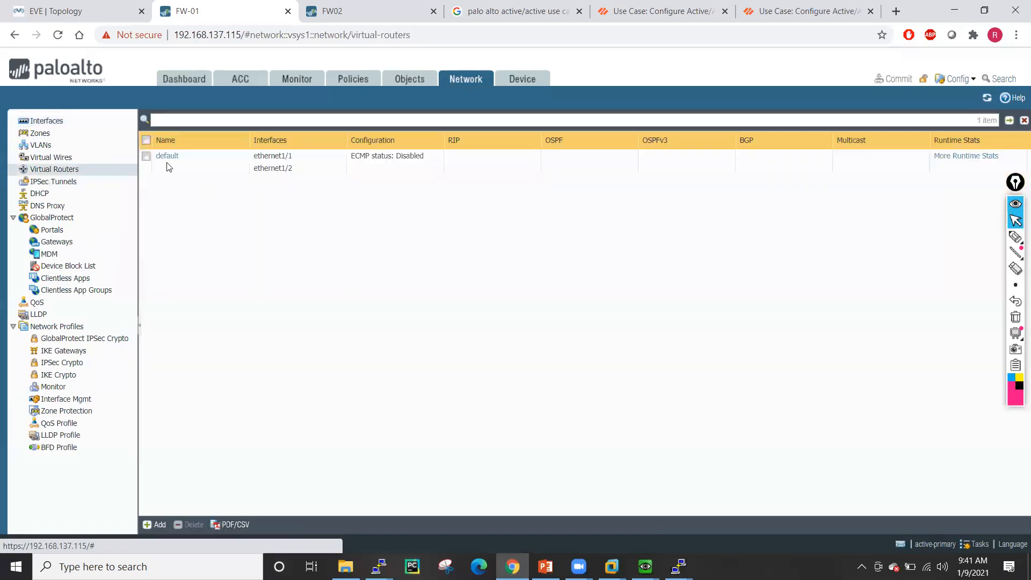
left_click(160, 156)
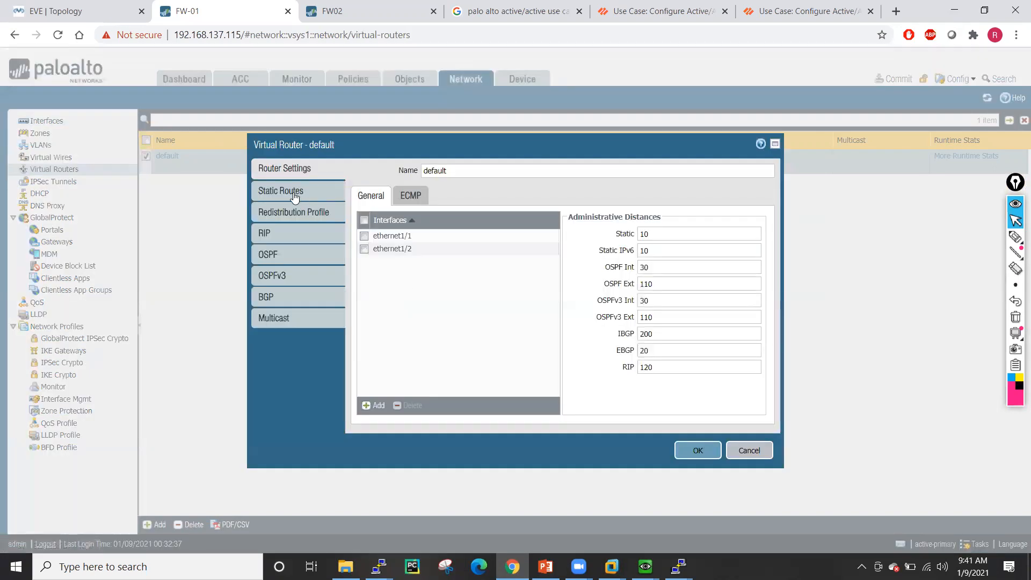
left_click(295, 194)
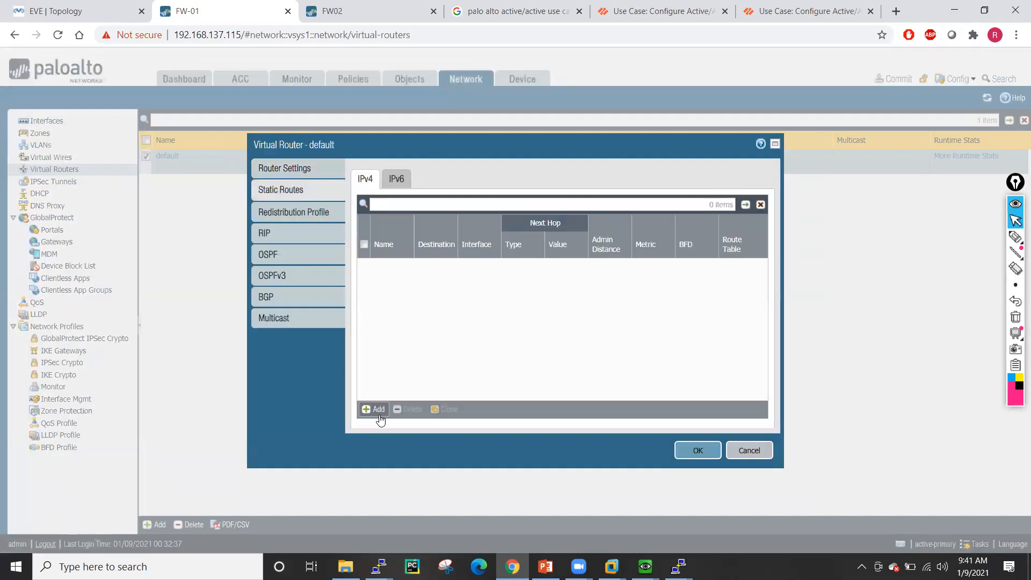
left_click(380, 417)
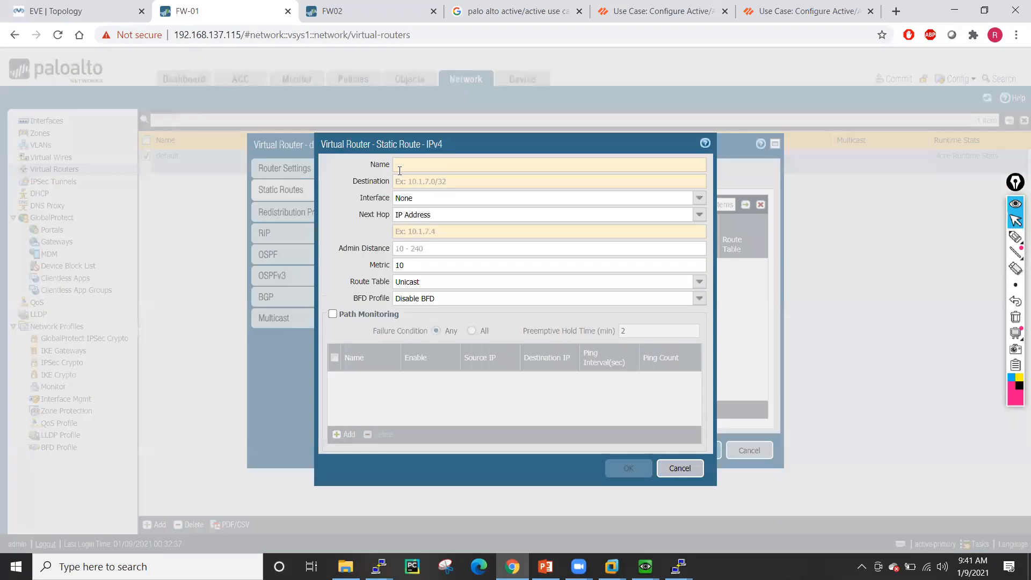
type("Default-Route")
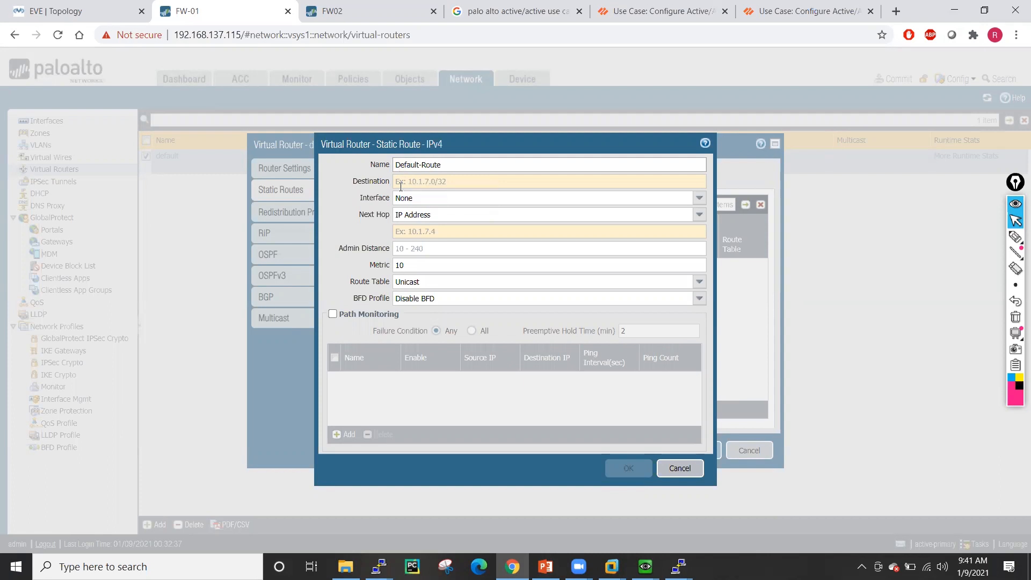
left_click(401, 182)
type("0.0.0.0/0")
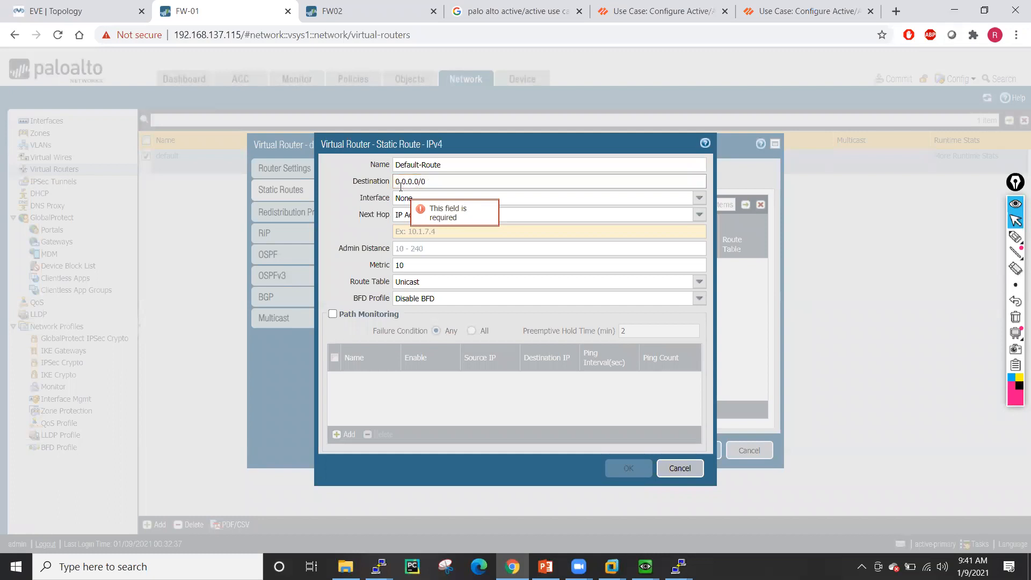
left_click(415, 199)
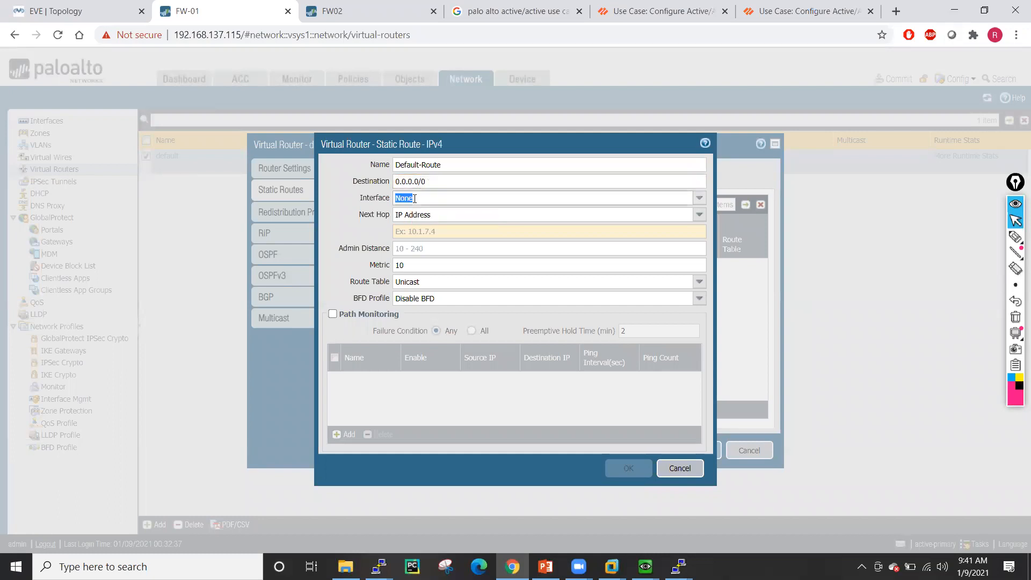
- Give Default-Route interface ethernet1/1 and next hop 192.168.0.1, and save it
left_click(700, 198)
left_click(607, 224)
left_click(598, 230)
type("192.168.0.1")
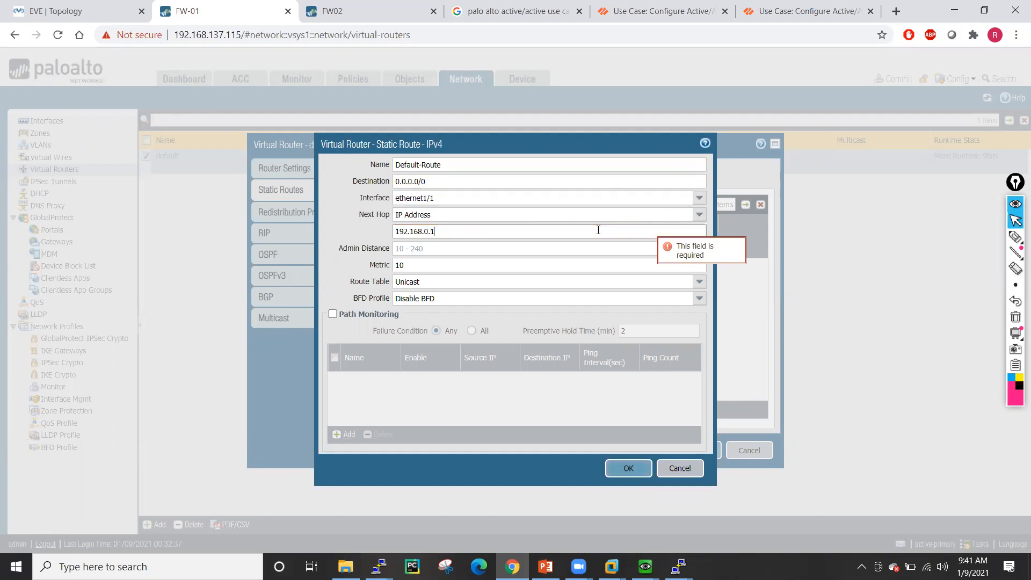
left_click(626, 469)
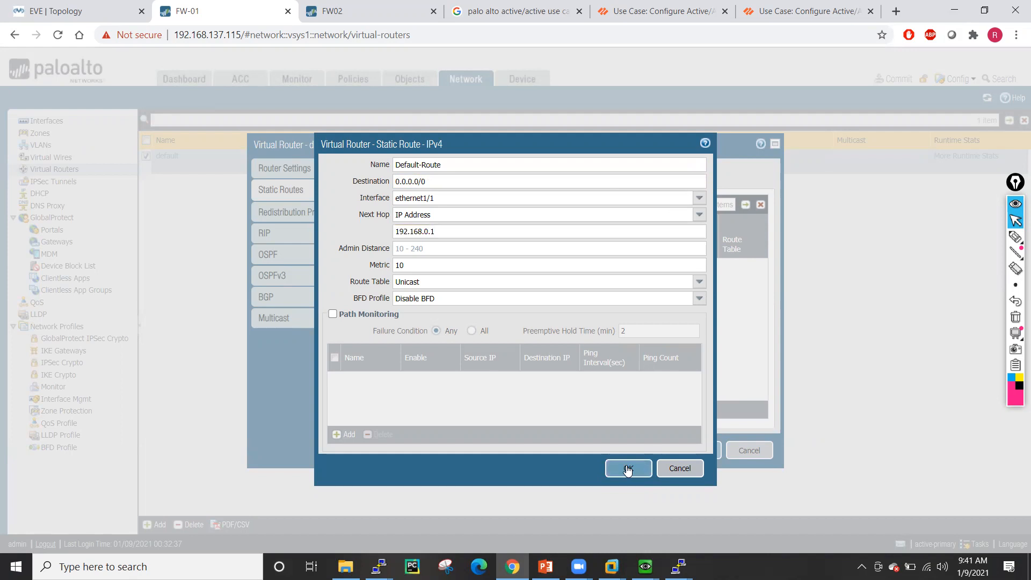
- Save the virtual router and commit the configuration to FW-01
left_click(697, 450)
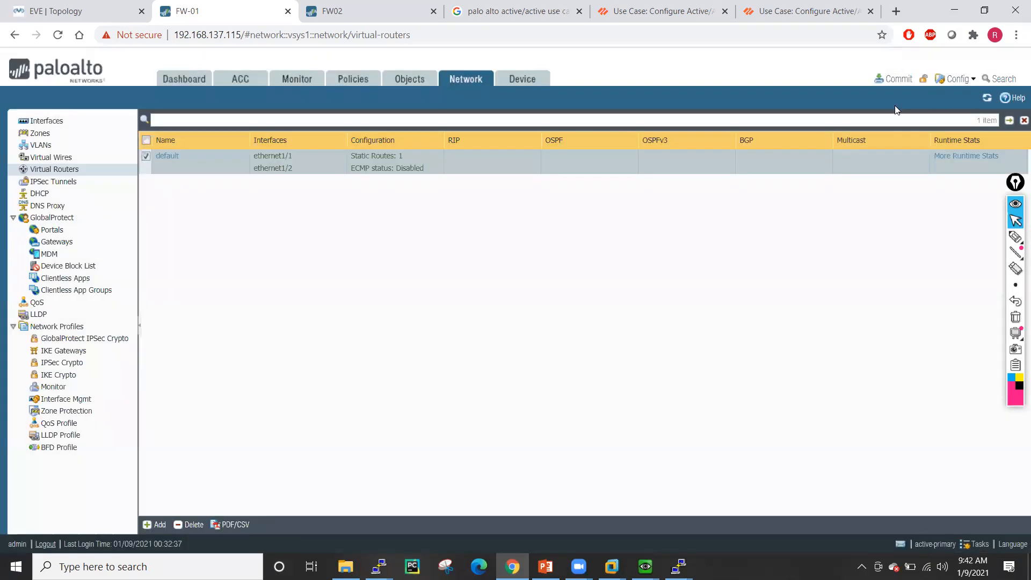
left_click(898, 86)
left_click(639, 460)
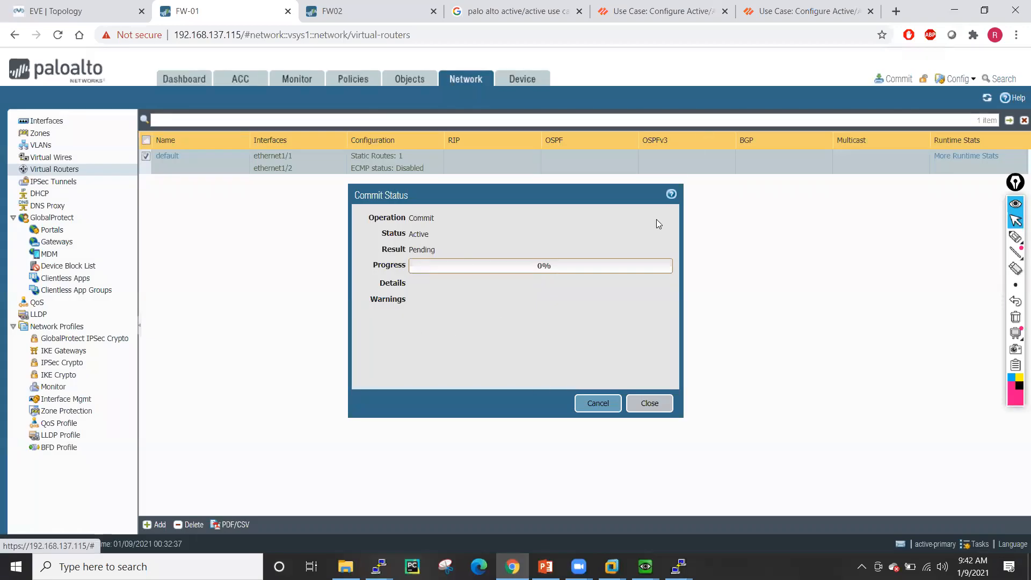
left_click(64, 2)
- Bring up the Linux5 and Linux6 consoles and run ping google.com on Linux5
mouse_move(645, 566)
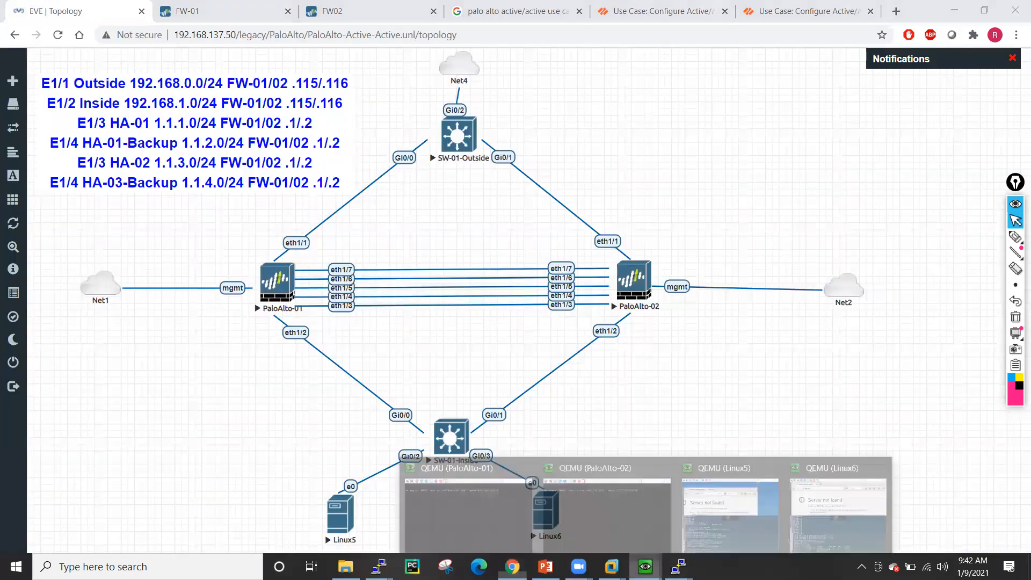
left_click(713, 511)
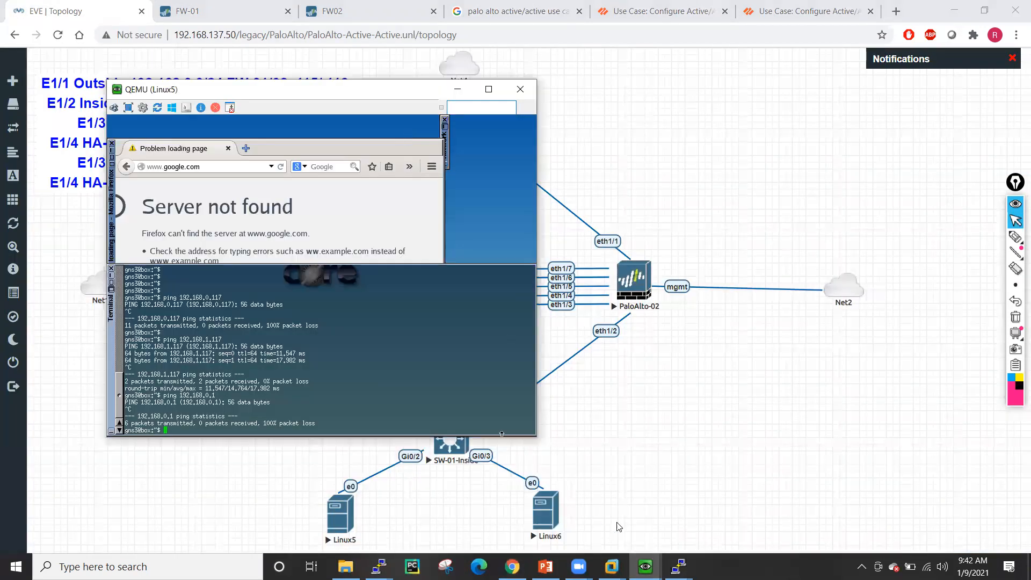
left_click(678, 566)
mouse_move(645, 567)
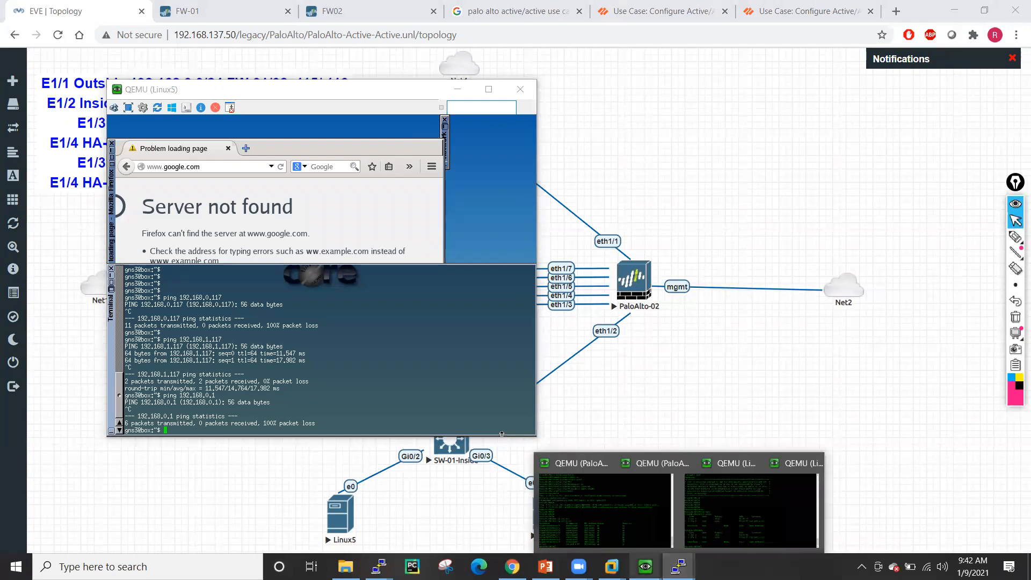
left_click(802, 508)
left_click(344, 340)
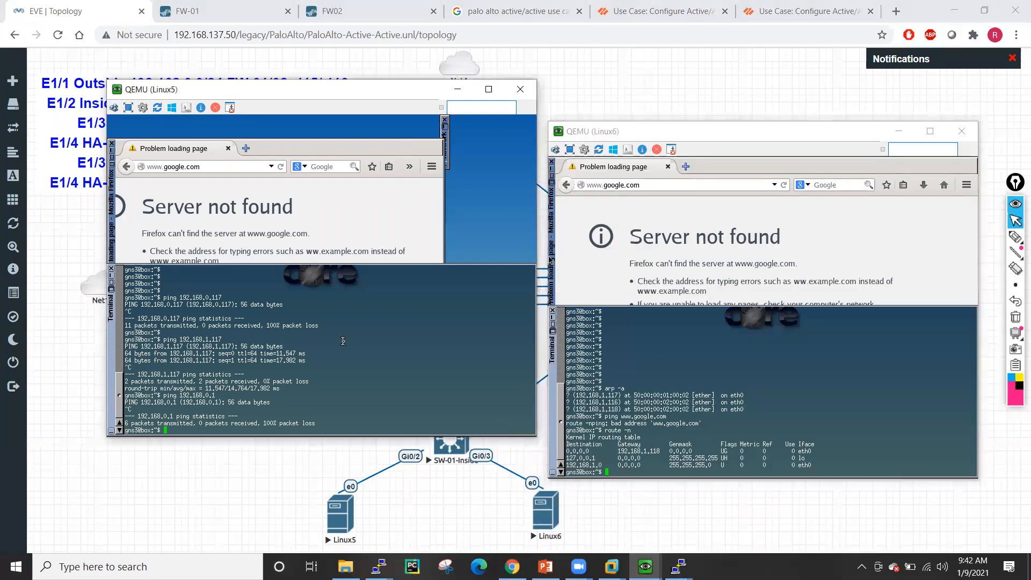
key("Up")
key("ctrl+u")
type("ping google.com")
key("Return")
left_click(794, 389)
key("Up")
key("Up")
key("Up")
key("Down")
key("Return")
- Reload Google in Firefox on Linux5 and Linux6, then return to the FW-01 terminal
left_click(332, 206)
left_click(283, 167)
left_click(550, 296)
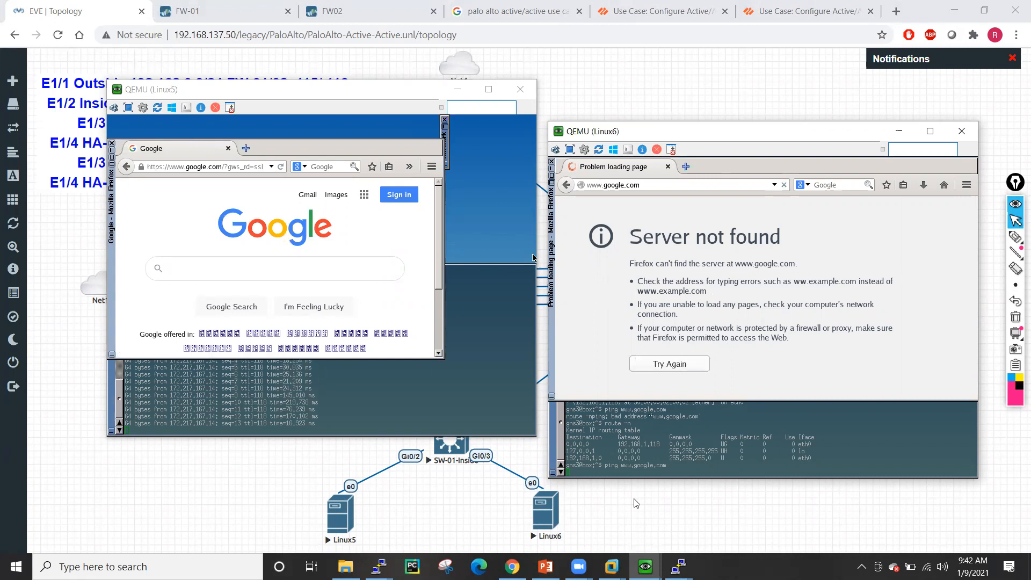
left_click(678, 566)
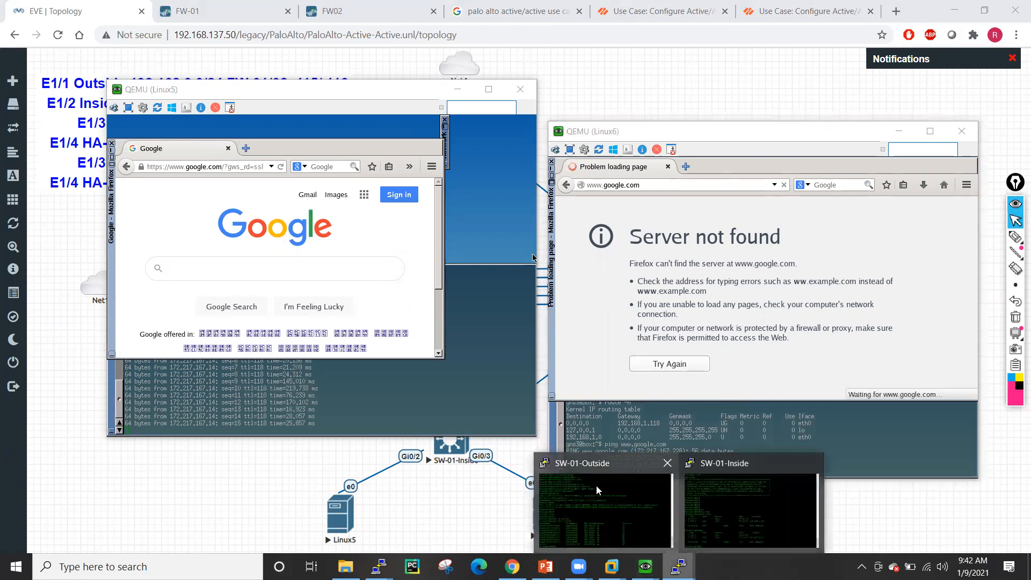
mouse_move(379, 566)
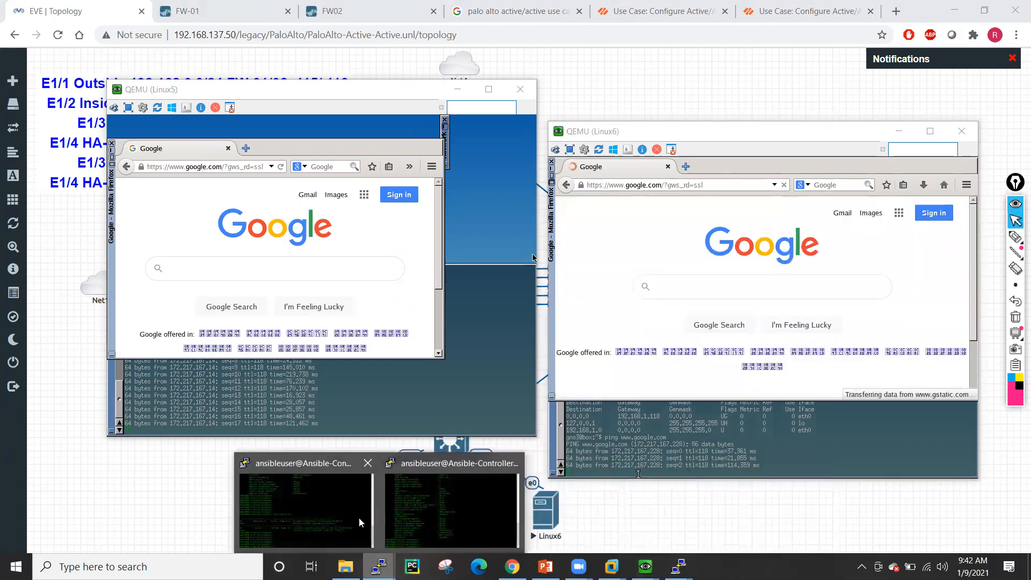
left_click(361, 521)
- List all sessions on FW-01 with show session all
key("Return")
key("Return")
key("Return")
key("Return")
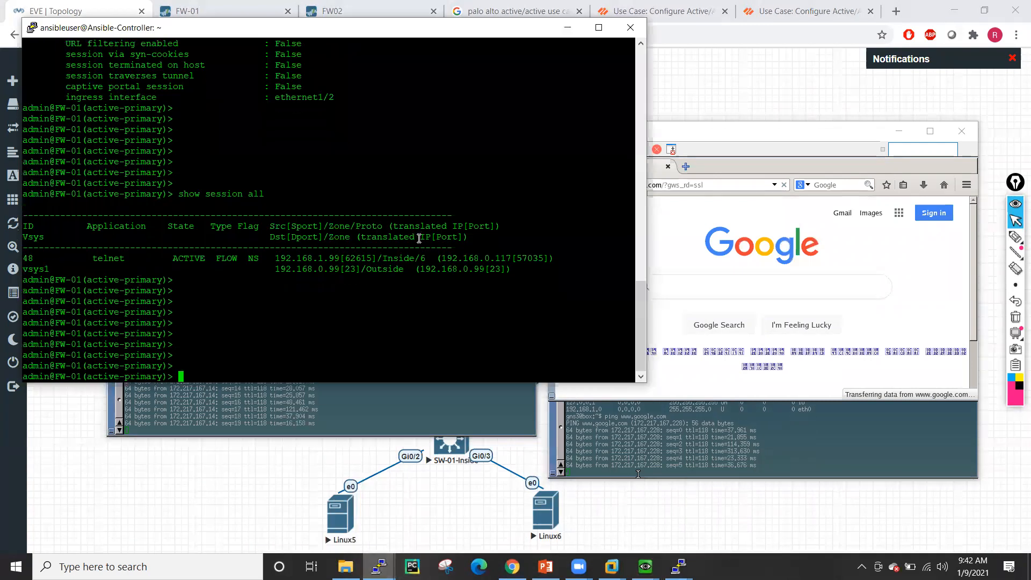
type("show session all")
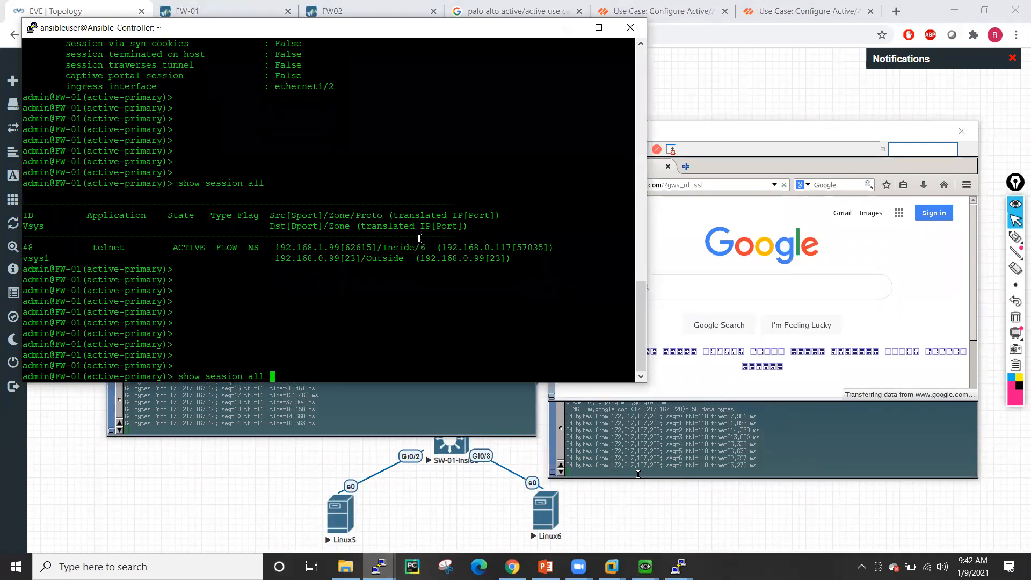
key("Return")
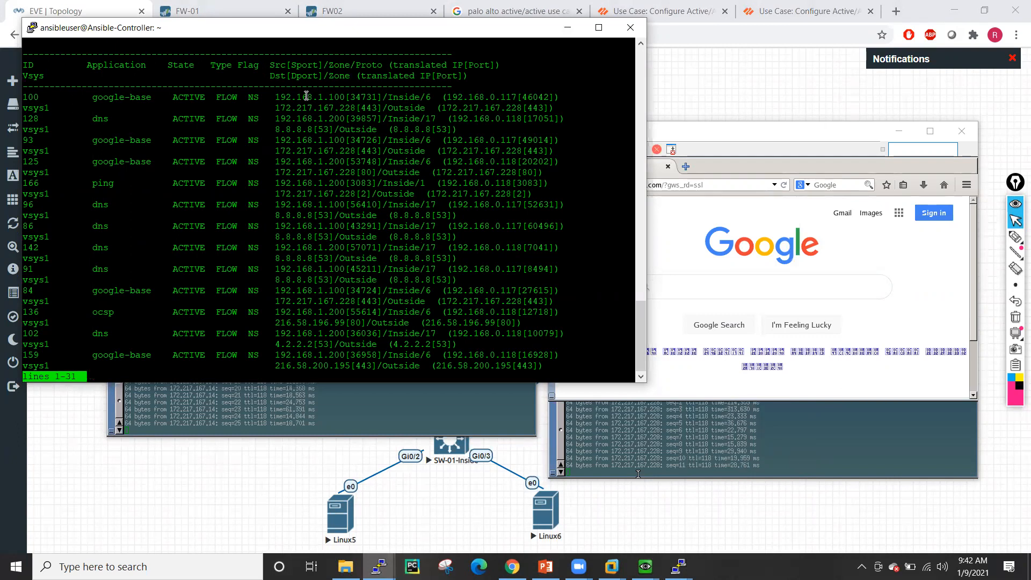
- Show session 100's details and highlight its session owner and setup lines
double_click(31, 98)
key("super+c")
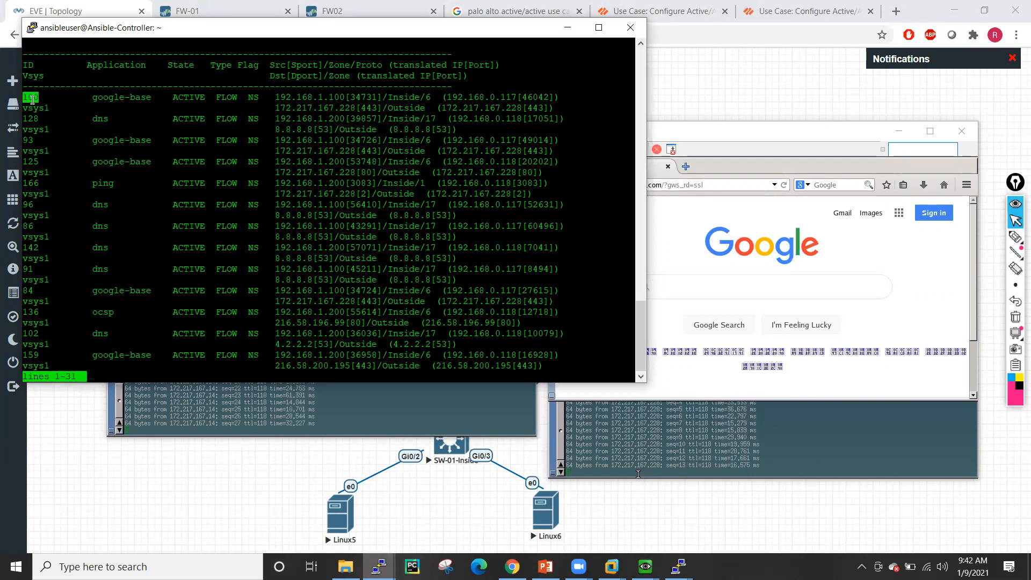
type("qsh")
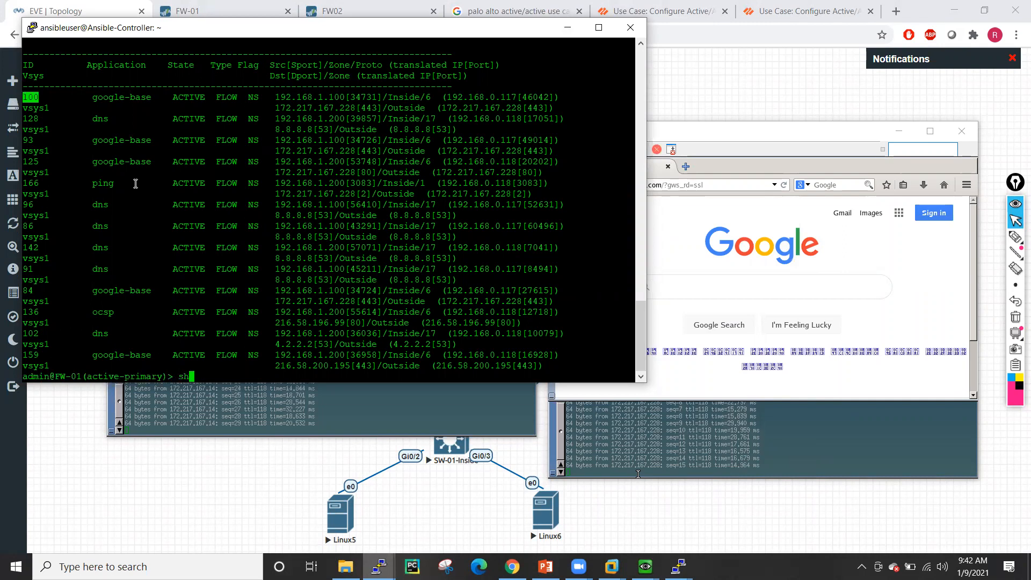
type("ow session id")
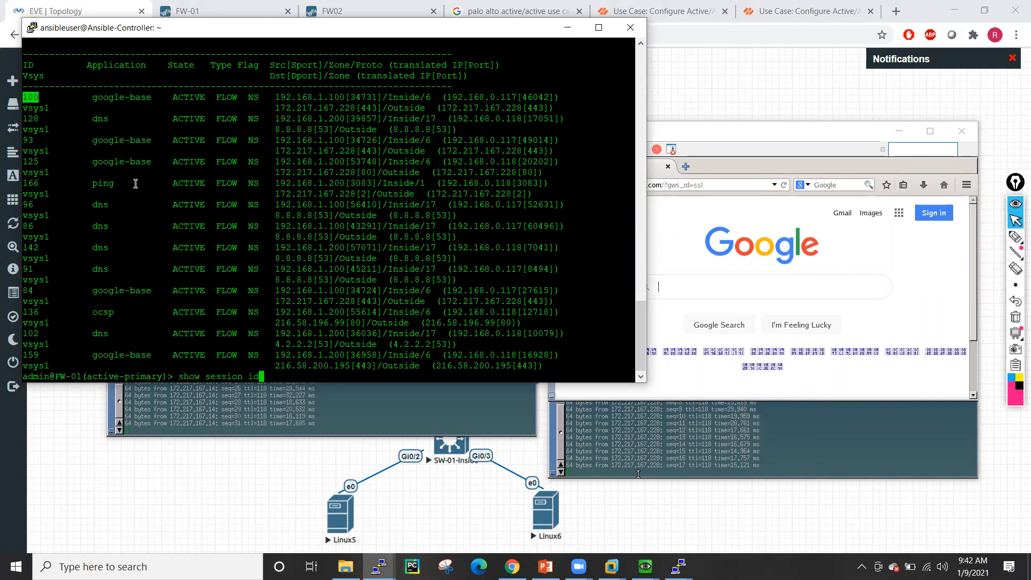
right_click(135, 185)
key("Return")
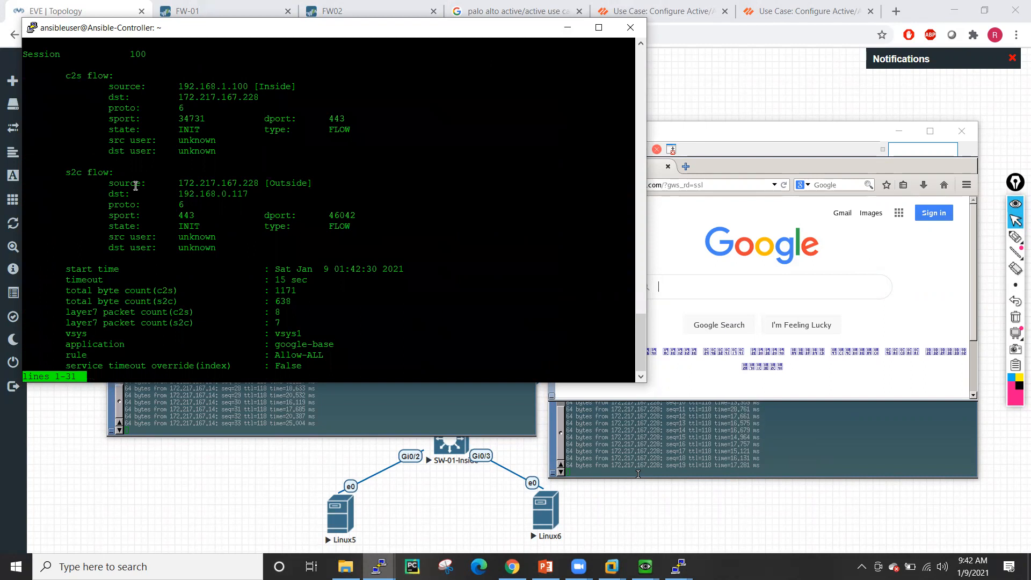
key("space")
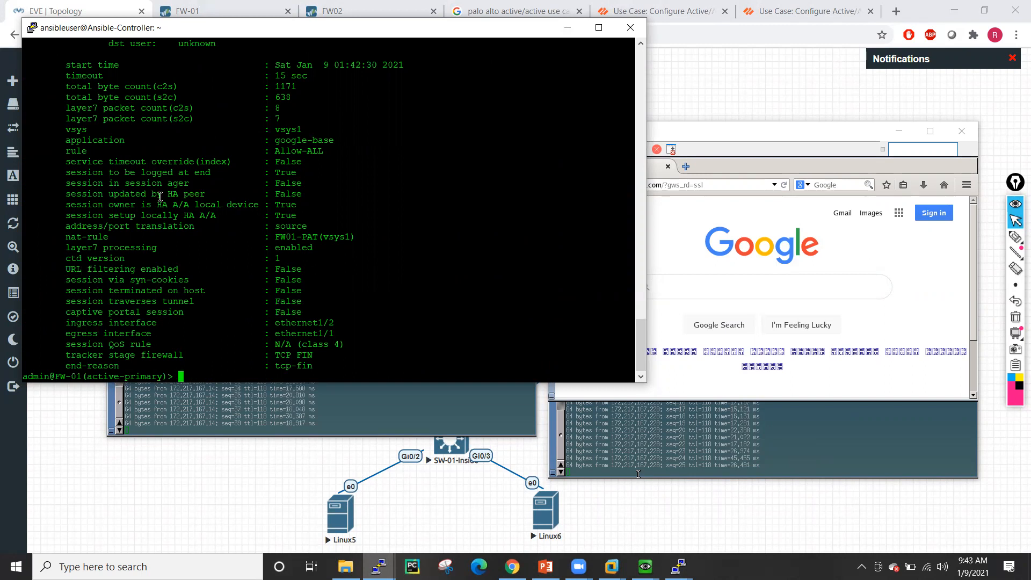
left_click_drag(66, 196, 317, 215)
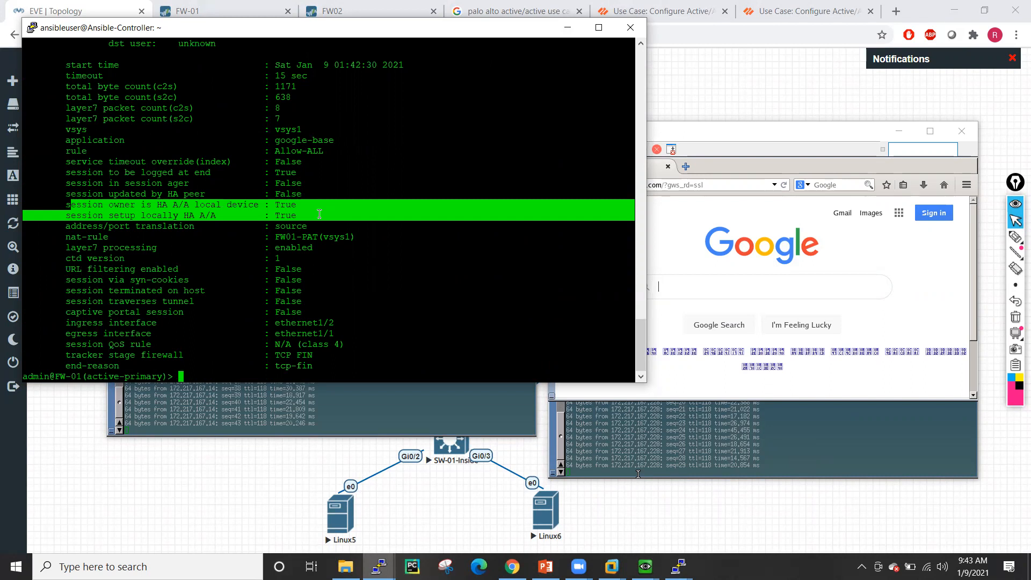
left_click(403, 354)
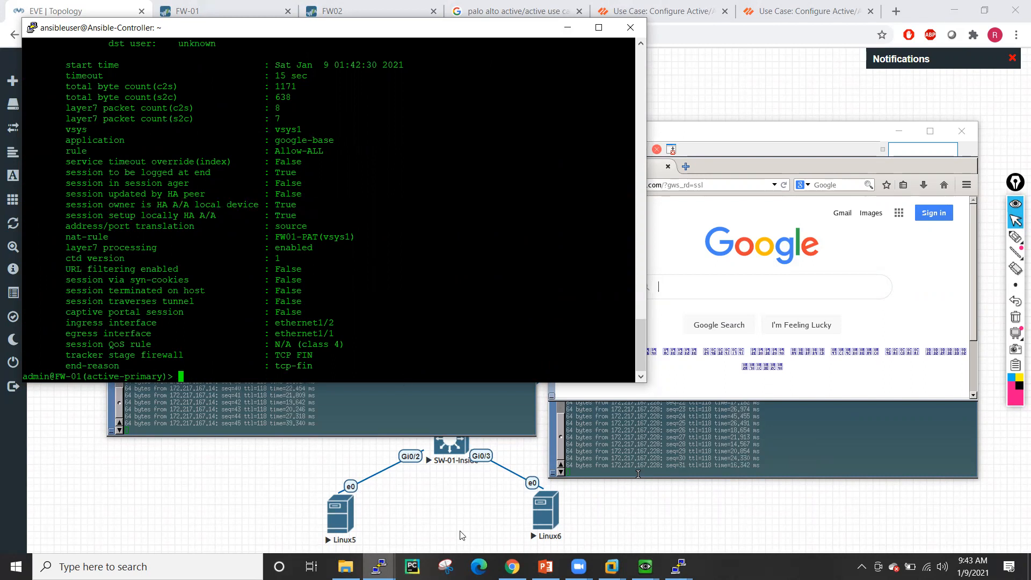
- Minimise FW-01's PuTTY window and bring FW02's terminal to the front
left_click(567, 27)
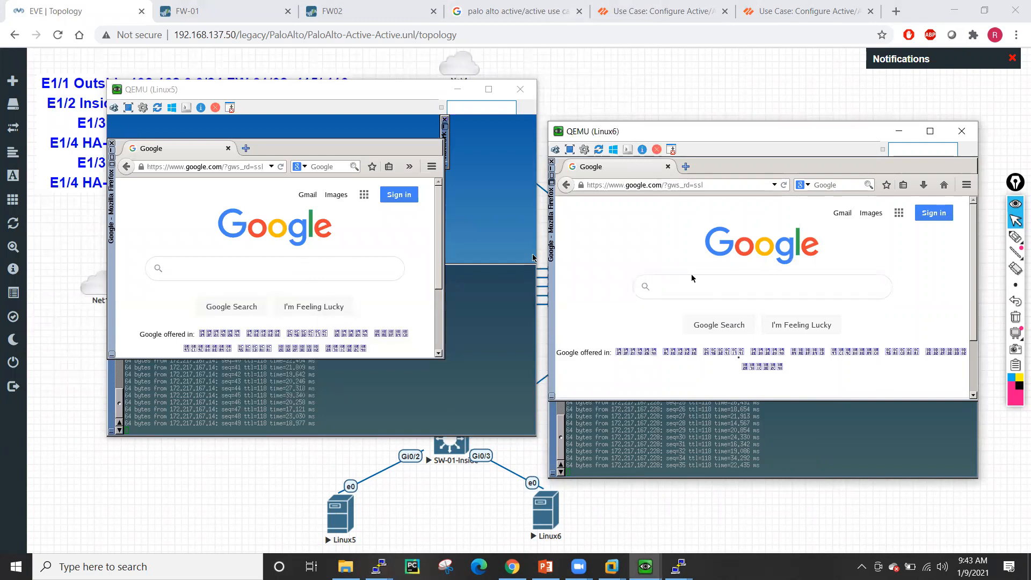
left_click(379, 566)
left_click(451, 526)
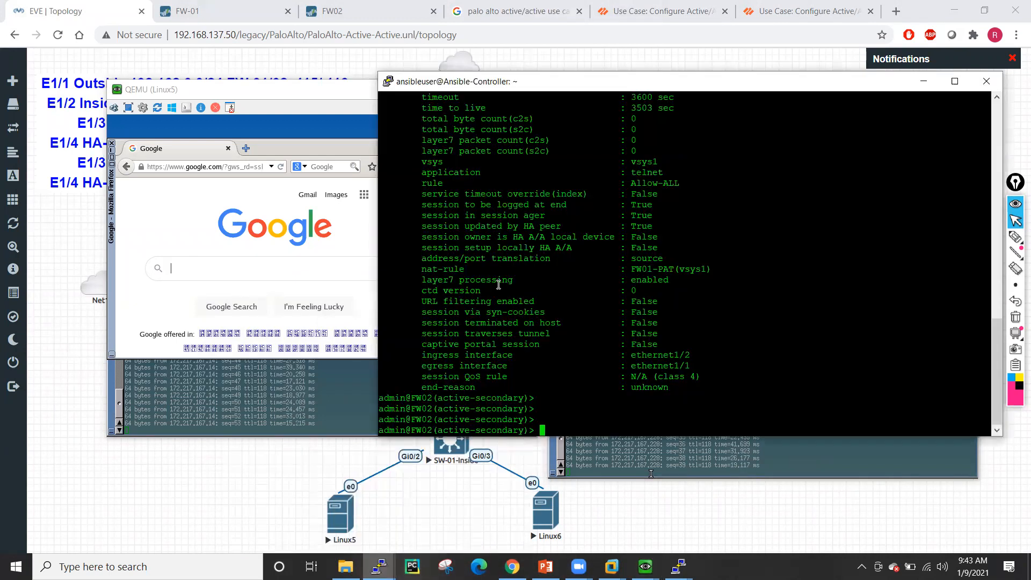
- List all sessions on FW02 with show session all and page through them
type("show se")
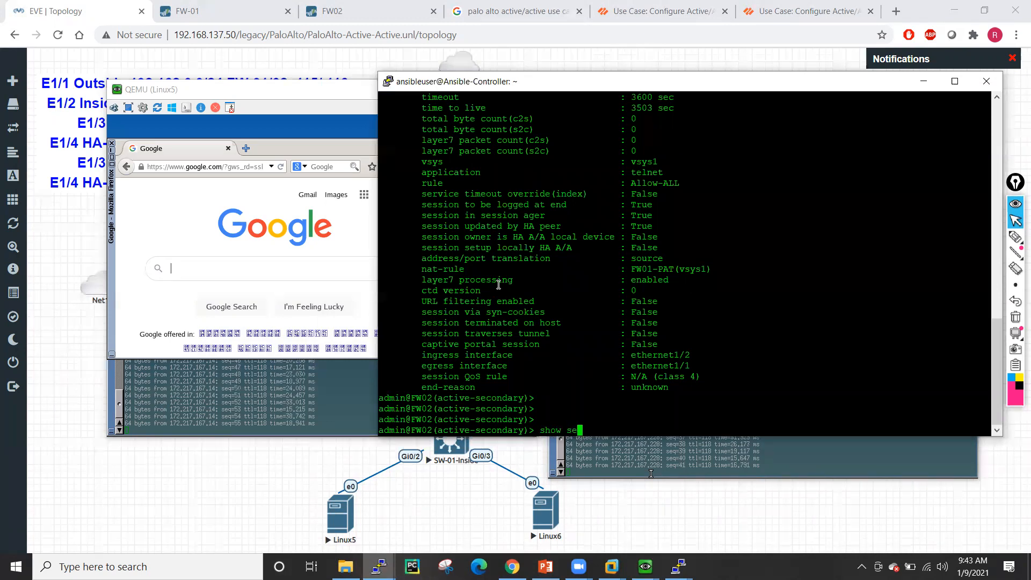
type("ssion all l")
key("Return")
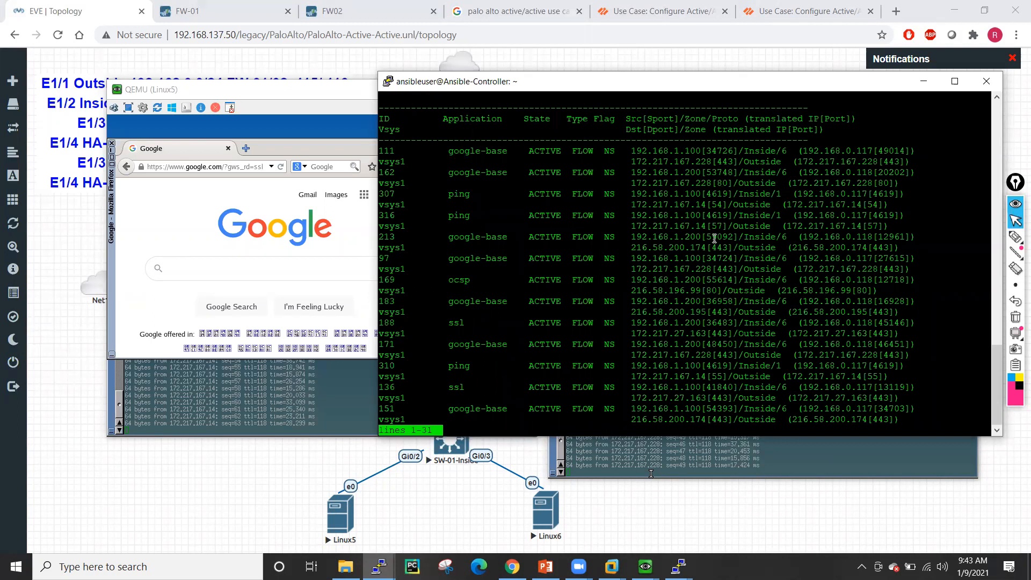
double_click(392, 239)
key("h")
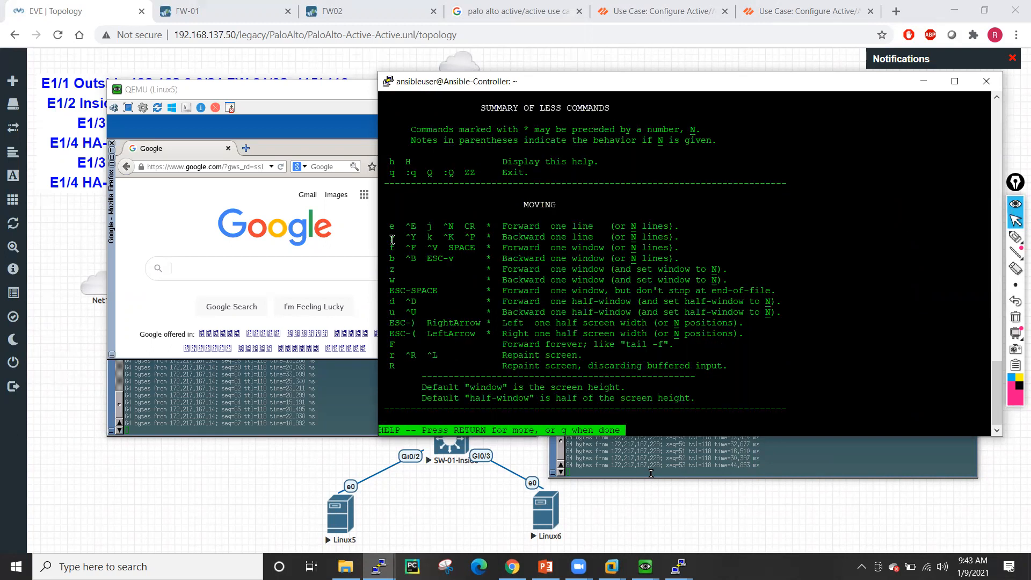
key("q")
key("Return")
key("Return")
key("Return")
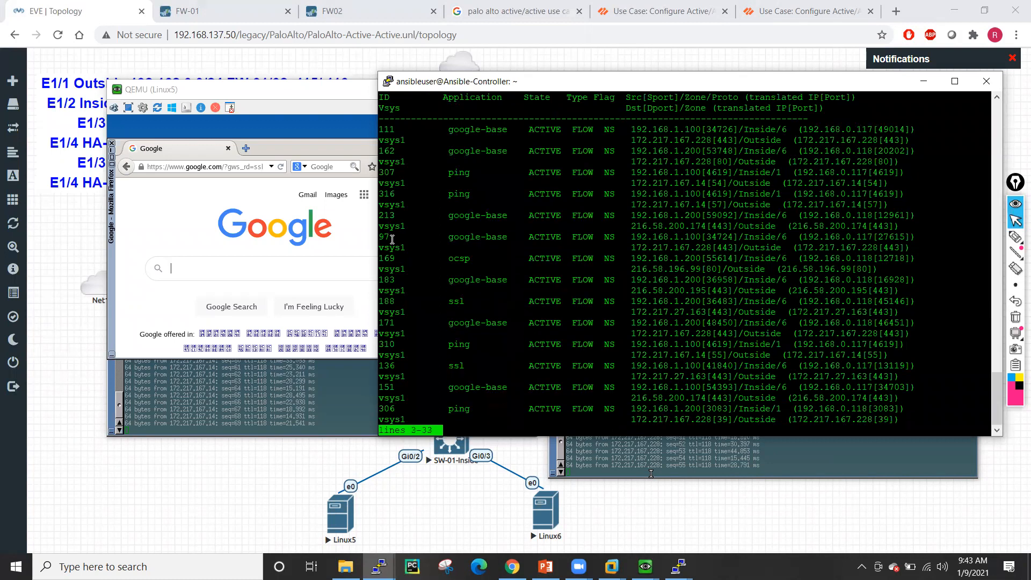
key("space")
key("space")
- Show session 175's details, highlighting the owner, setup and FW02-PAT NAT rule lines
type("show session id")
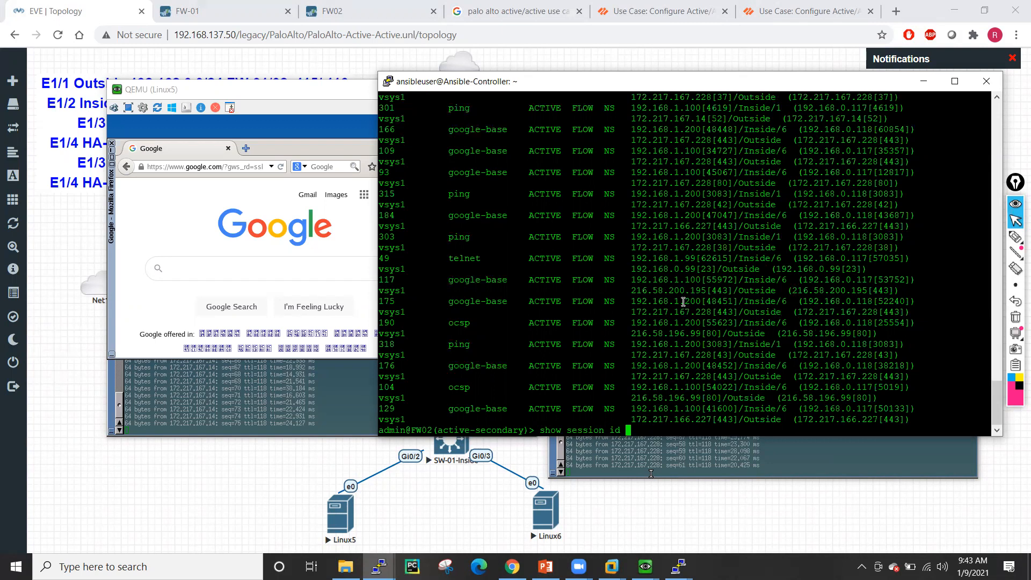
double_click(387, 301)
right_click(428, 252)
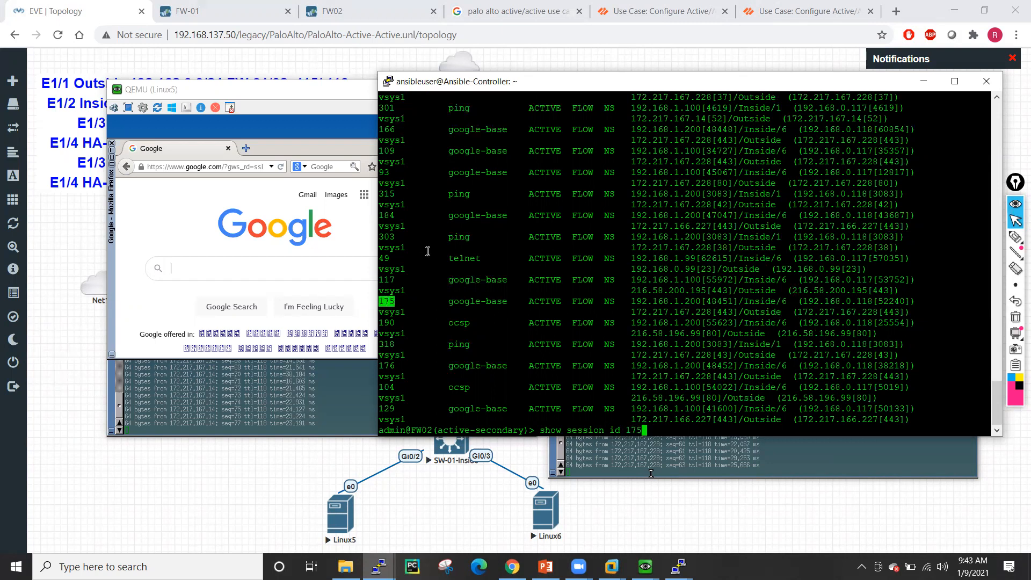
key("Return")
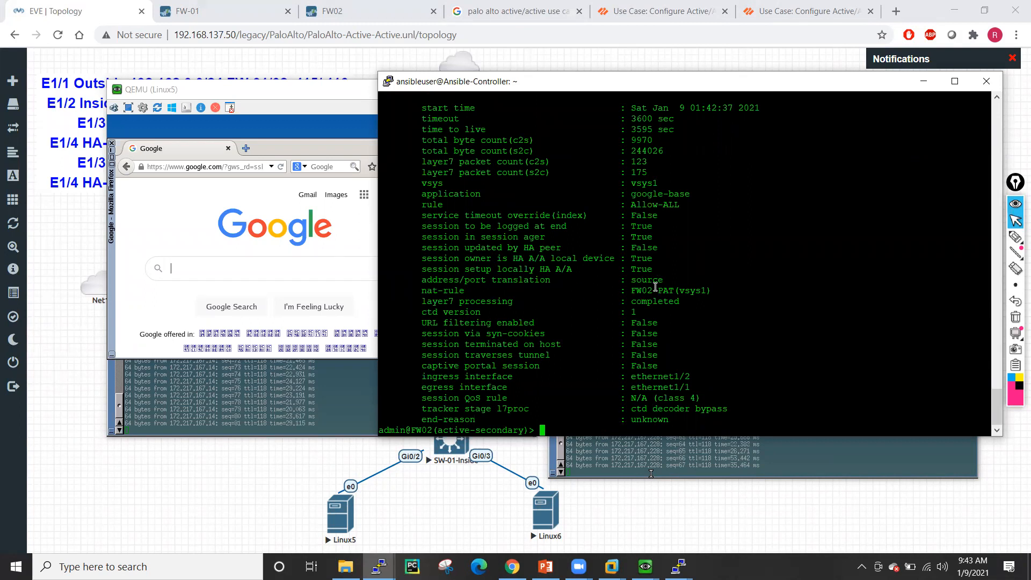
left_click_drag(426, 258, 991, 271)
left_click_drag(423, 292, 708, 291)
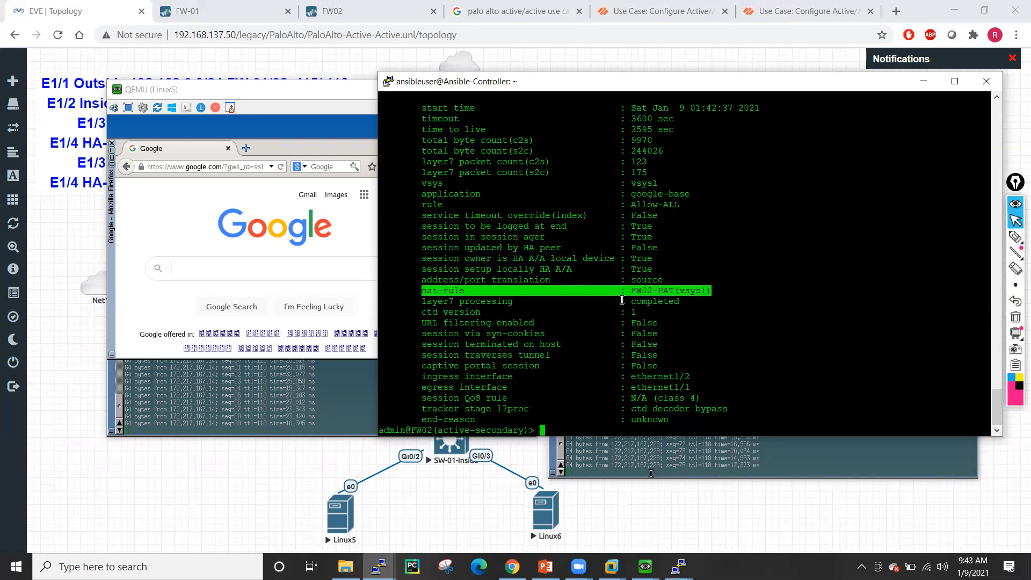
left_click(217, 6)
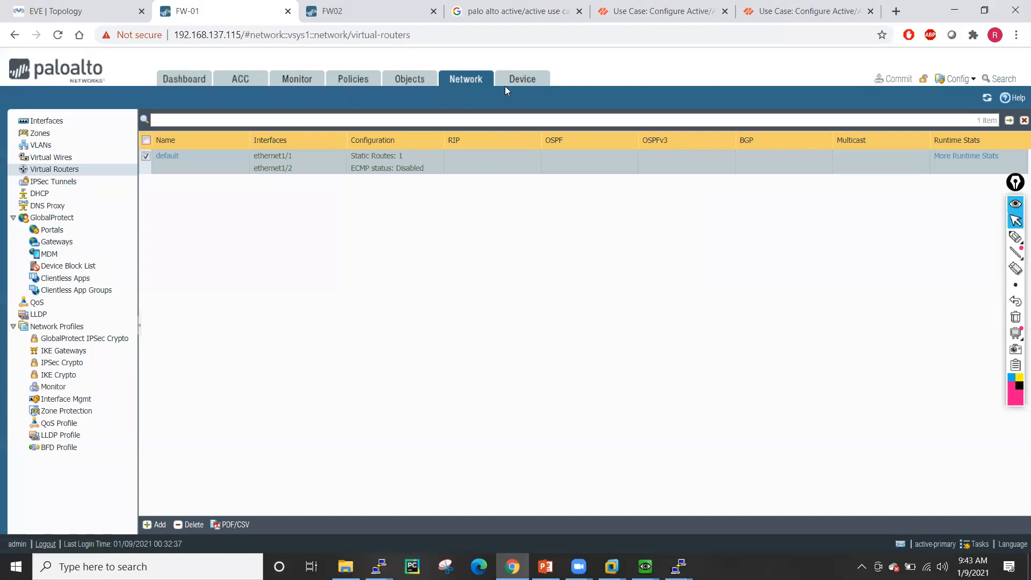
- Set FW-01's packet forwarding session owner selection to Primary Device
left_click(520, 86)
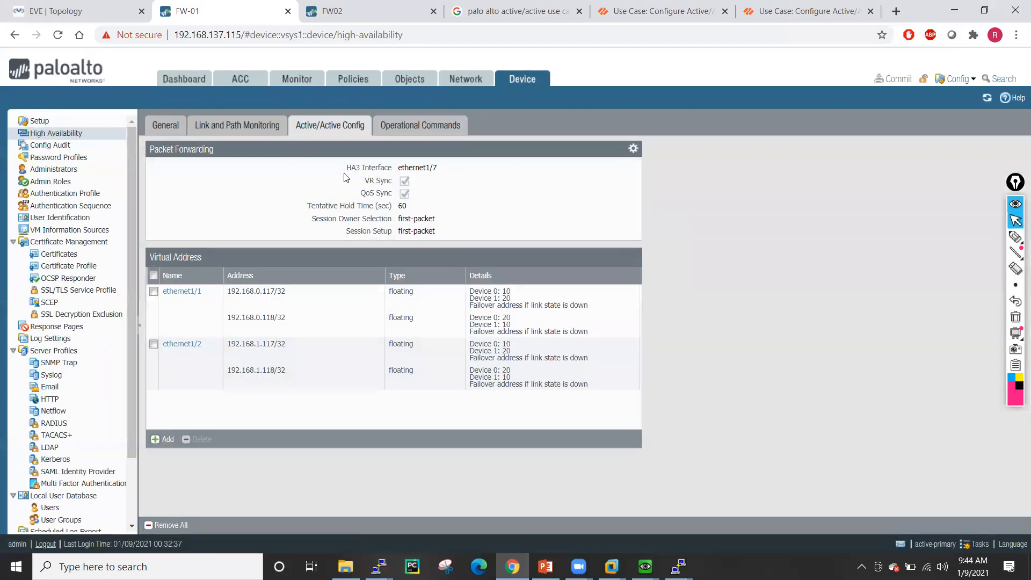
left_click(633, 148)
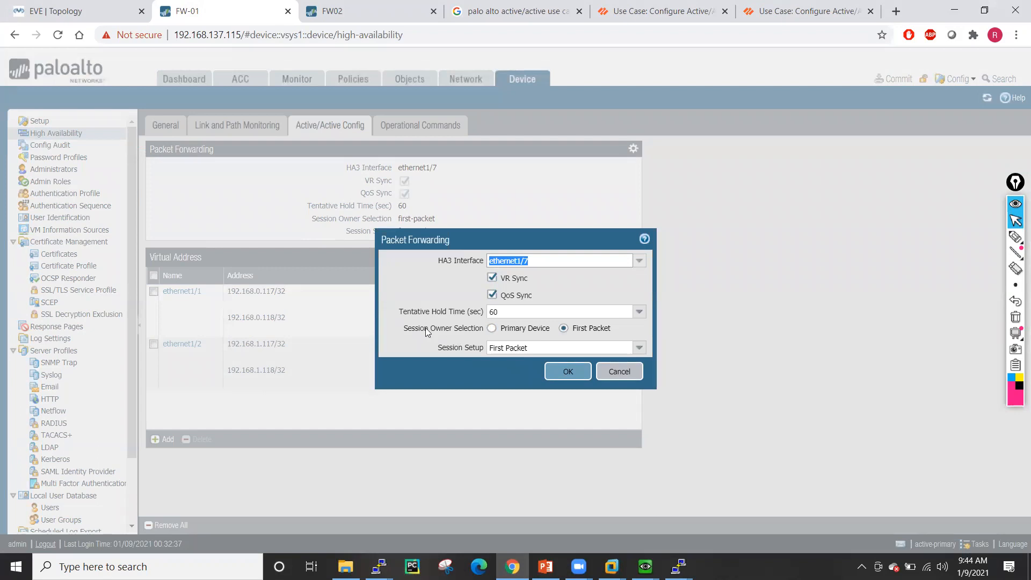
left_click(491, 328)
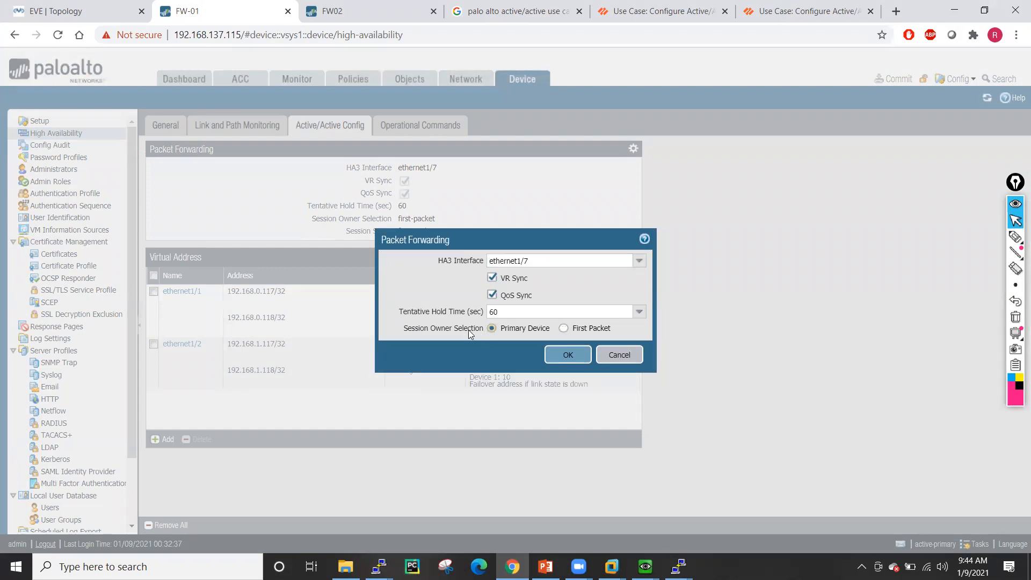
left_click(568, 354)
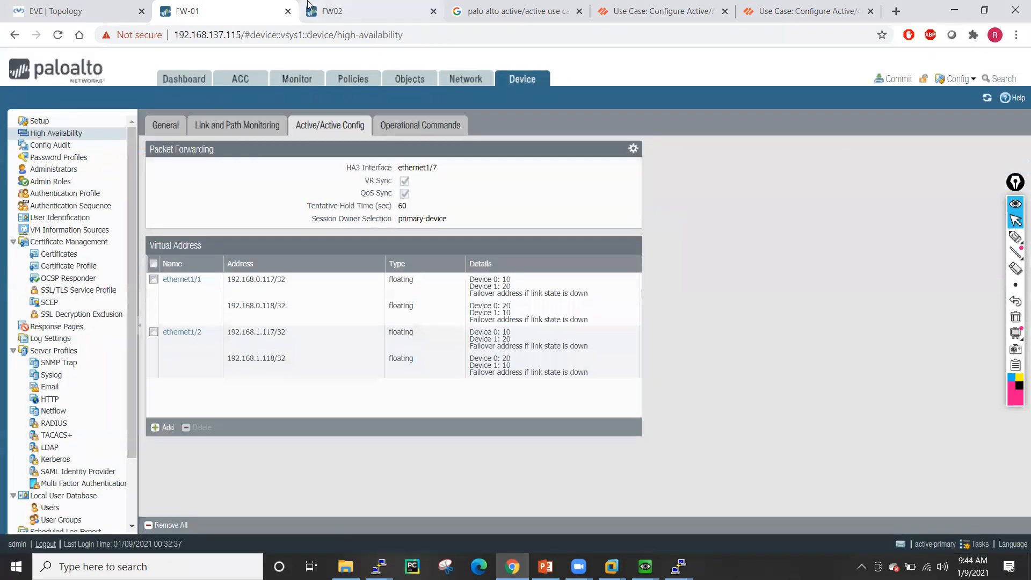
- Set FW02's session owner selection to Primary Device, then open FW-01's commit dialog
left_click(308, 3)
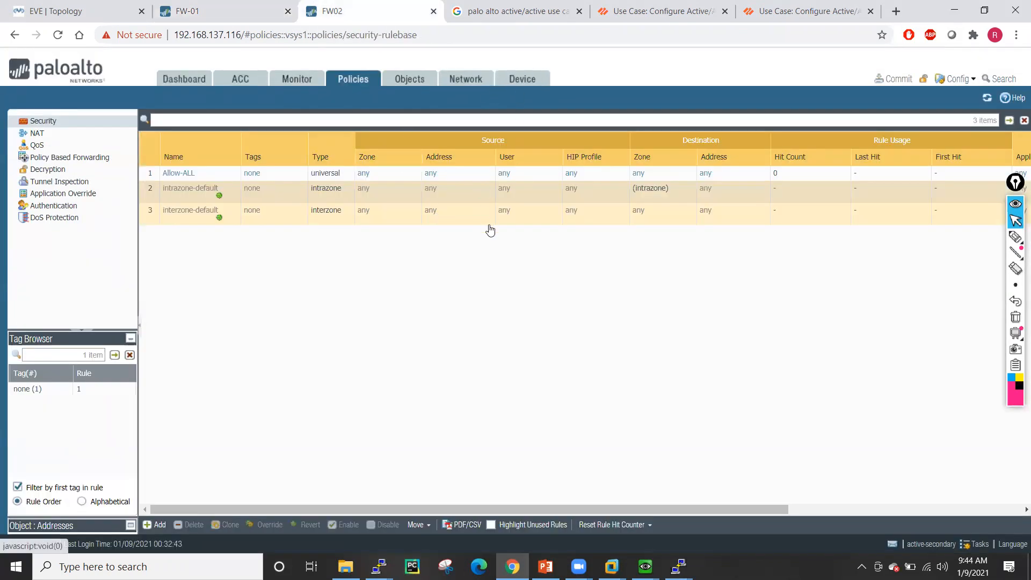
left_click(519, 79)
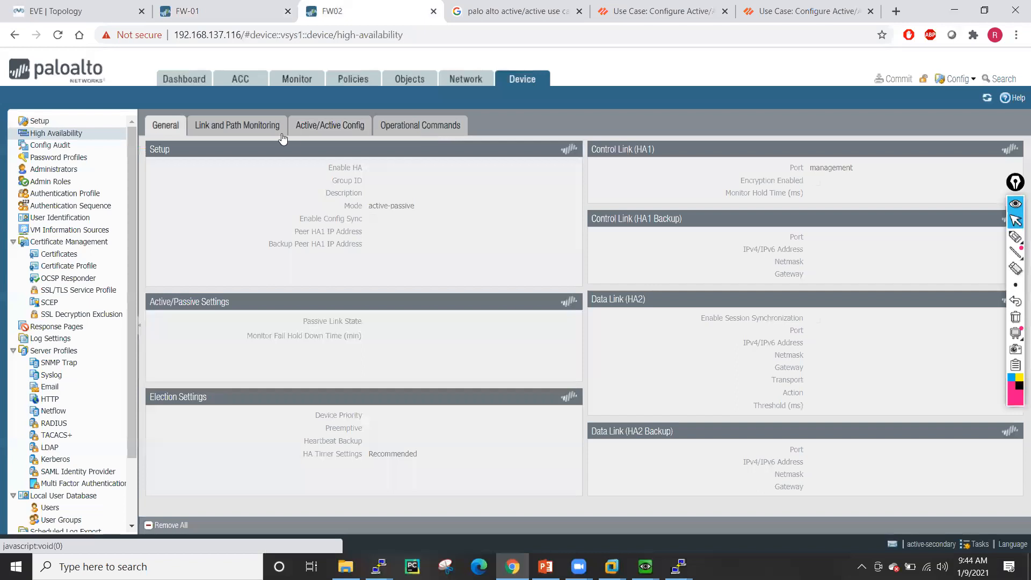
left_click(328, 126)
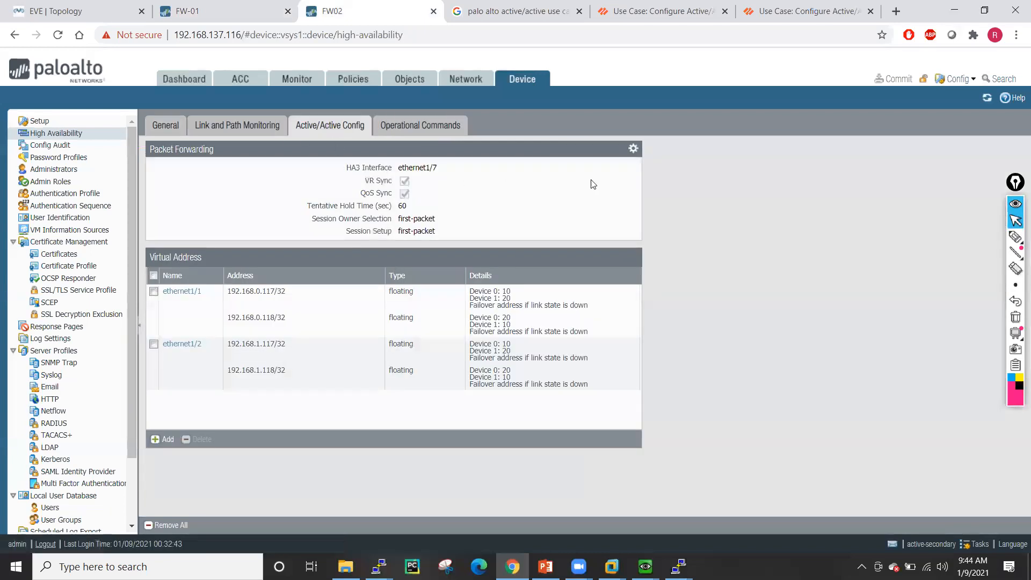
left_click(633, 148)
left_click(491, 328)
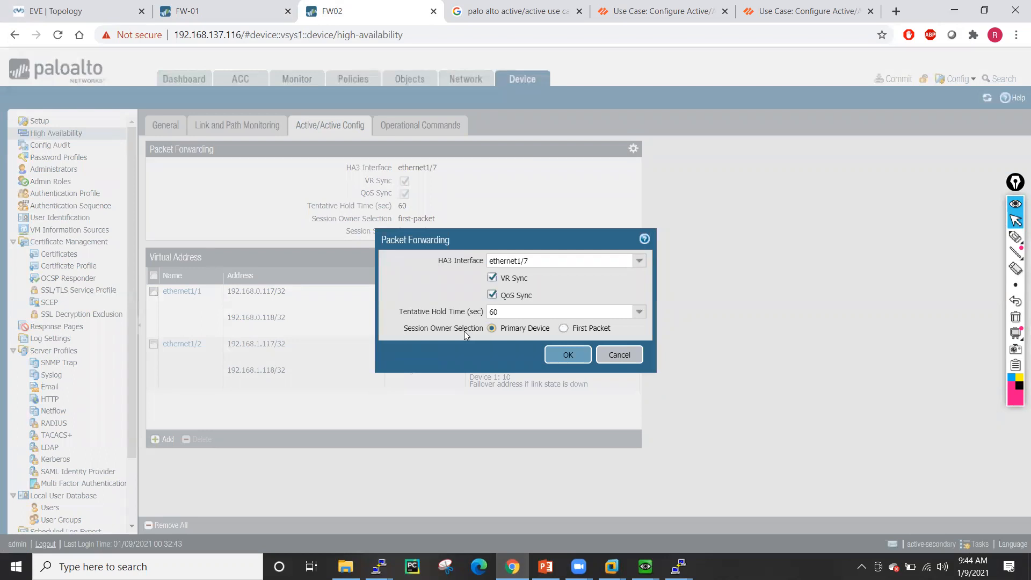
left_click(569, 356)
left_click(239, 11)
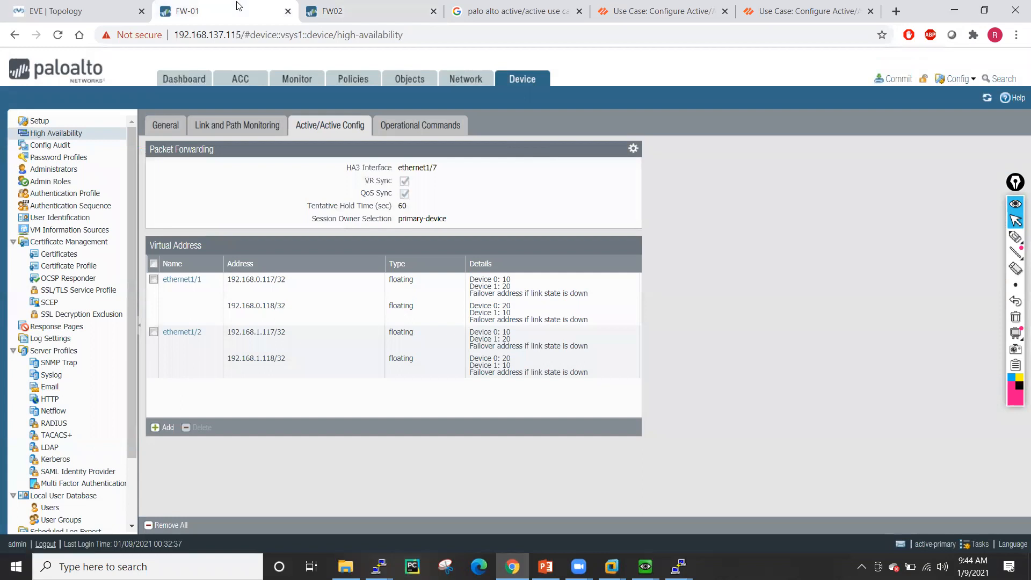
left_click(894, 79)
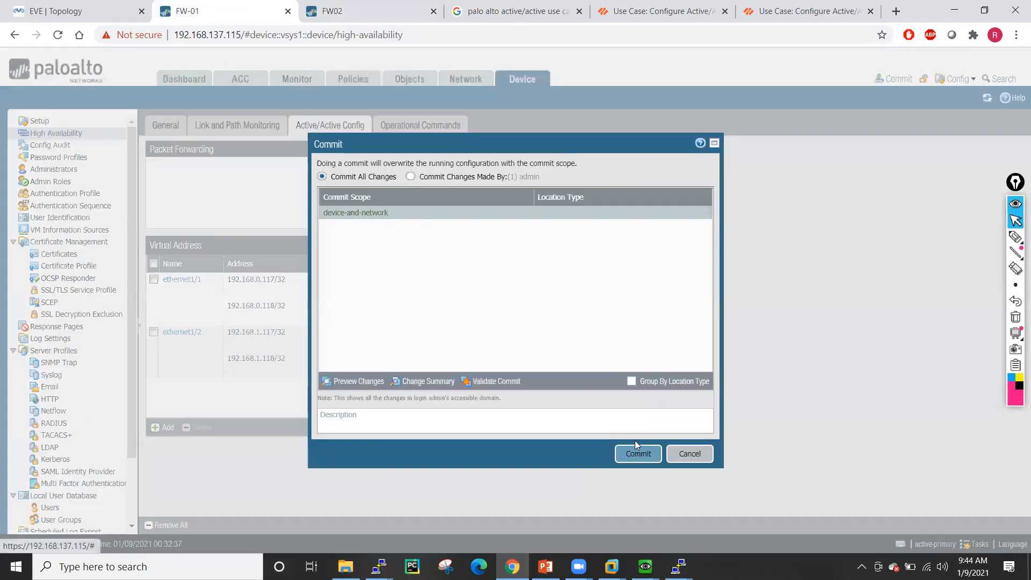
- Commit the configuration on FW-01 and FW02 and watch both commits progress
left_click(636, 454)
left_click(355, 9)
left_click(893, 79)
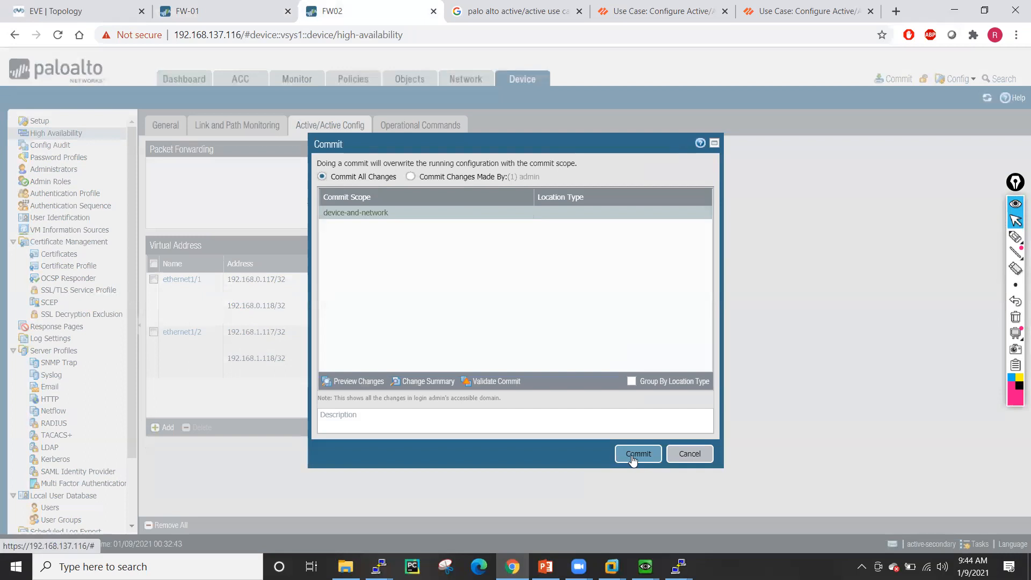
left_click(634, 453)
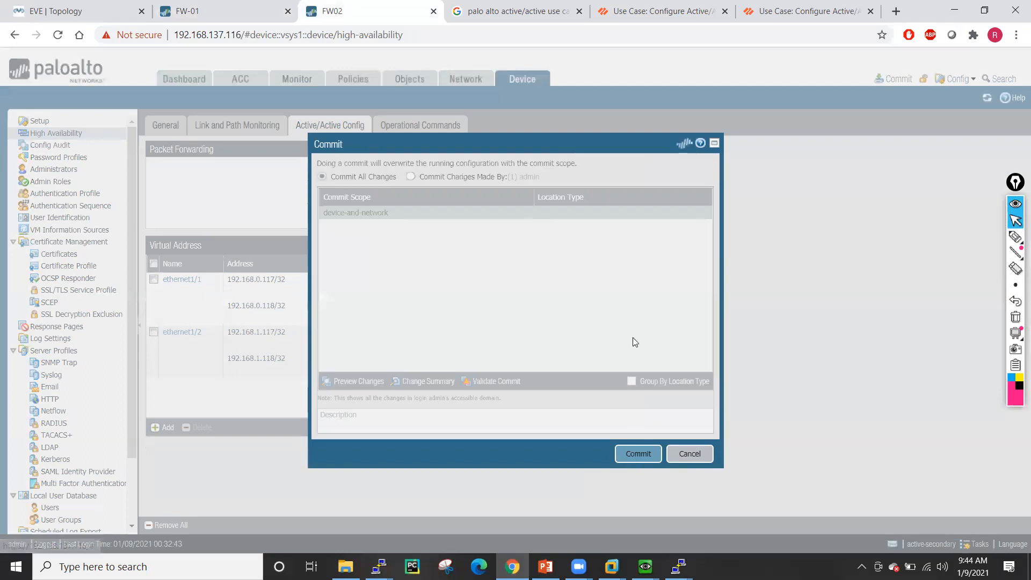
left_click(242, 7)
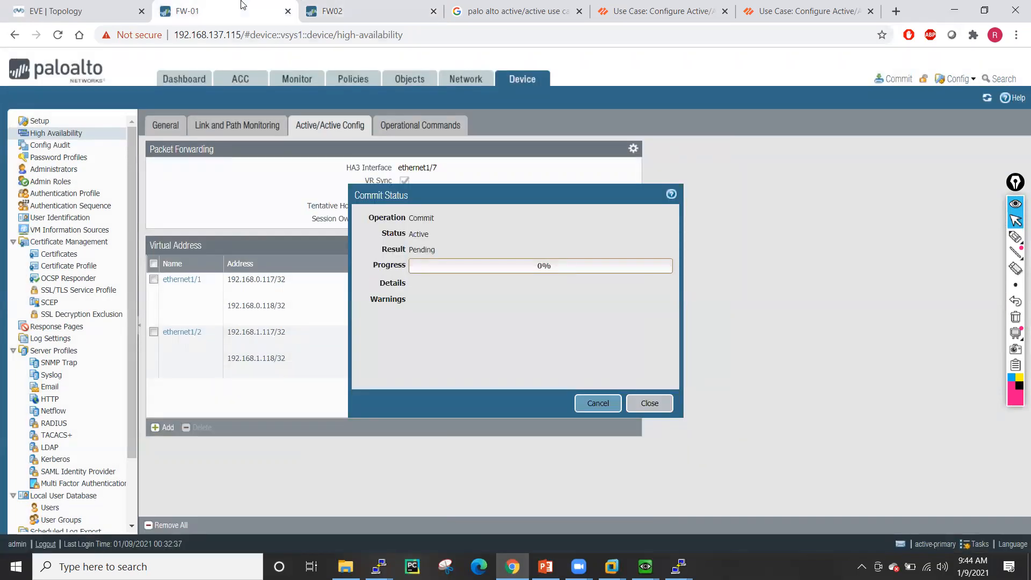
left_click(371, 8)
left_click(250, 4)
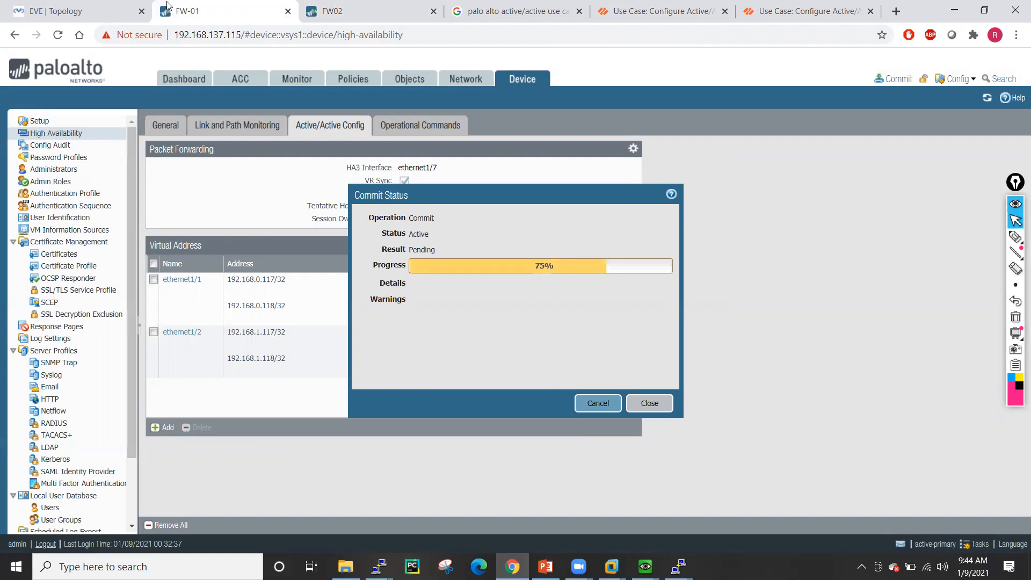
- Stop the pings and close the Google pages on Linux5 and Linux6, then minimise both VMs
mouse_move(645, 566)
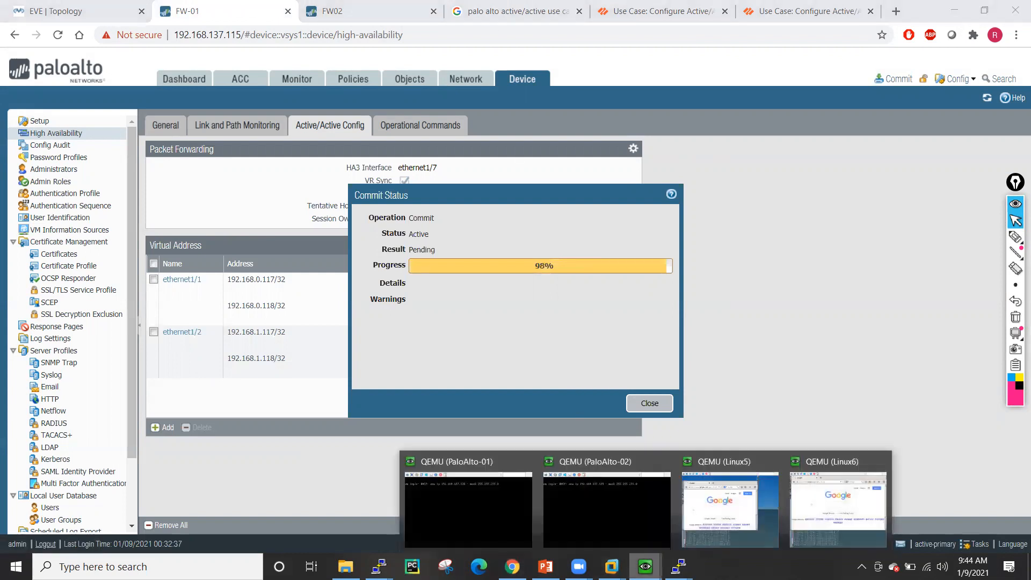
left_click(743, 498)
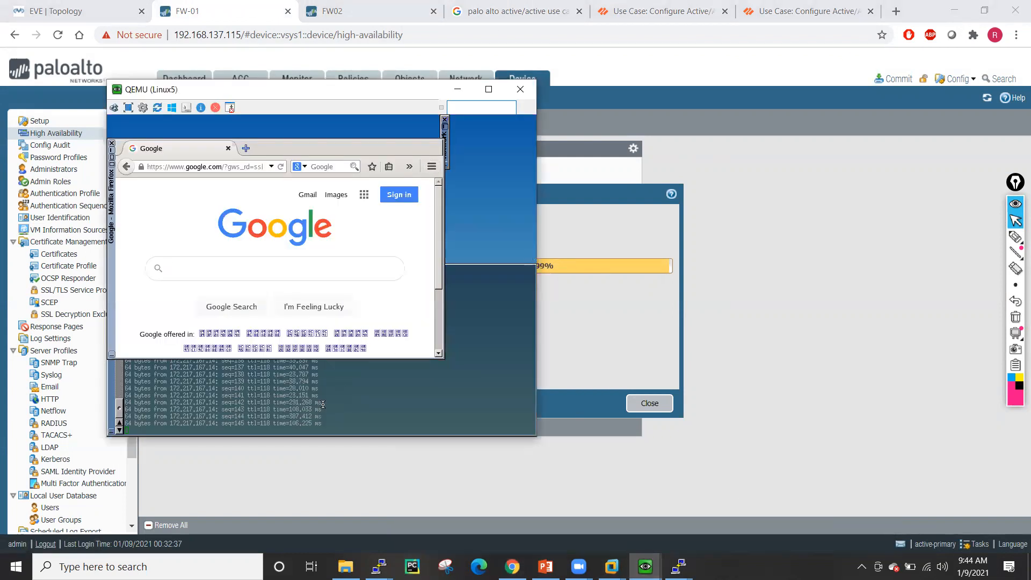
left_click(323, 404)
key("ctrl+c")
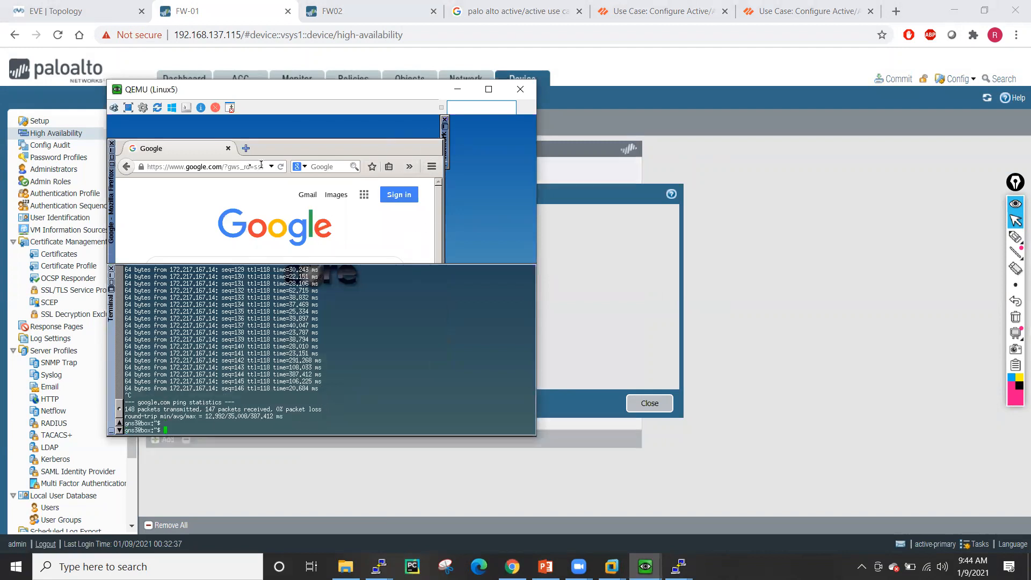
left_click(228, 149)
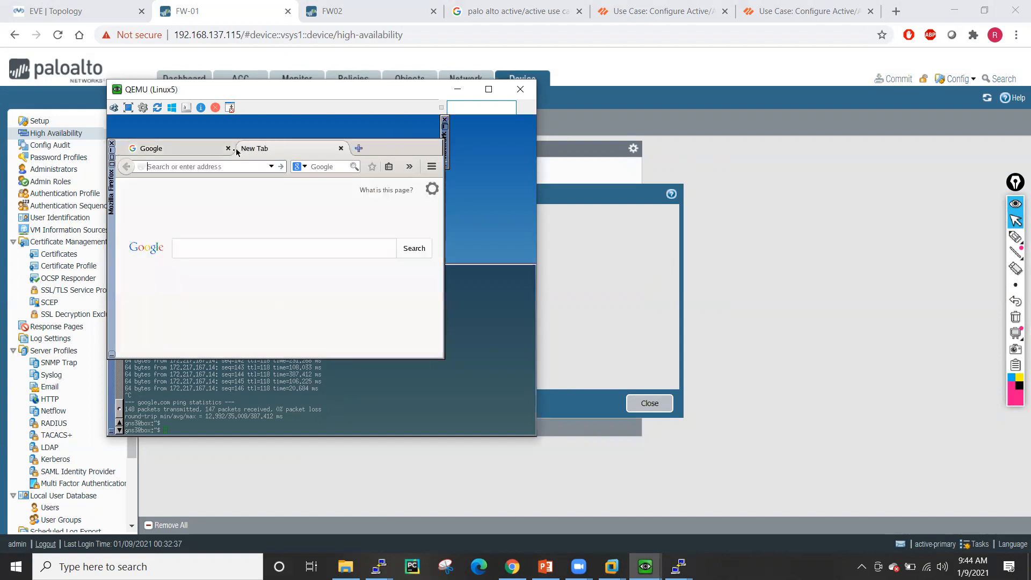
left_click(645, 566)
left_click(866, 502)
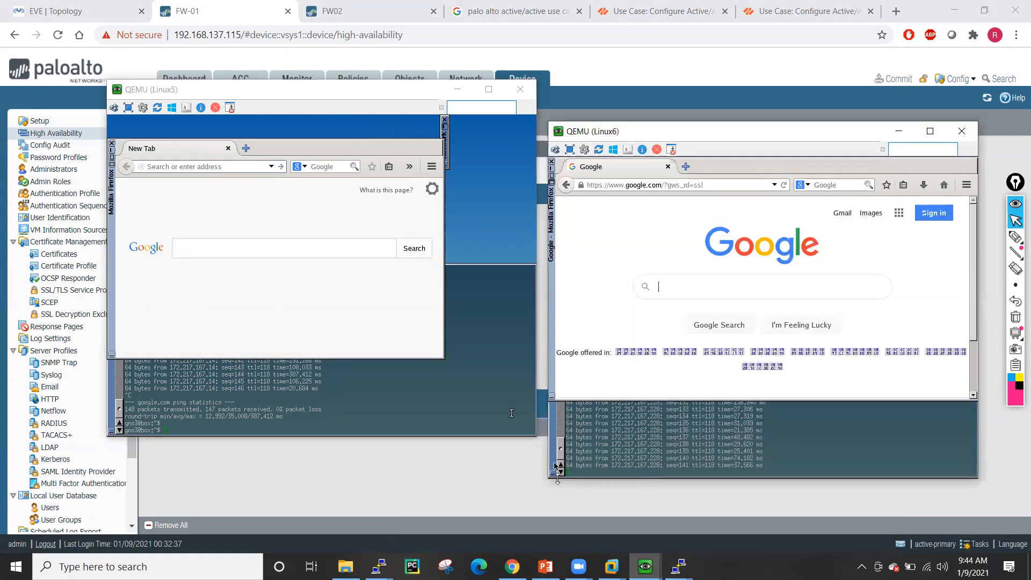
key("ctrl+c")
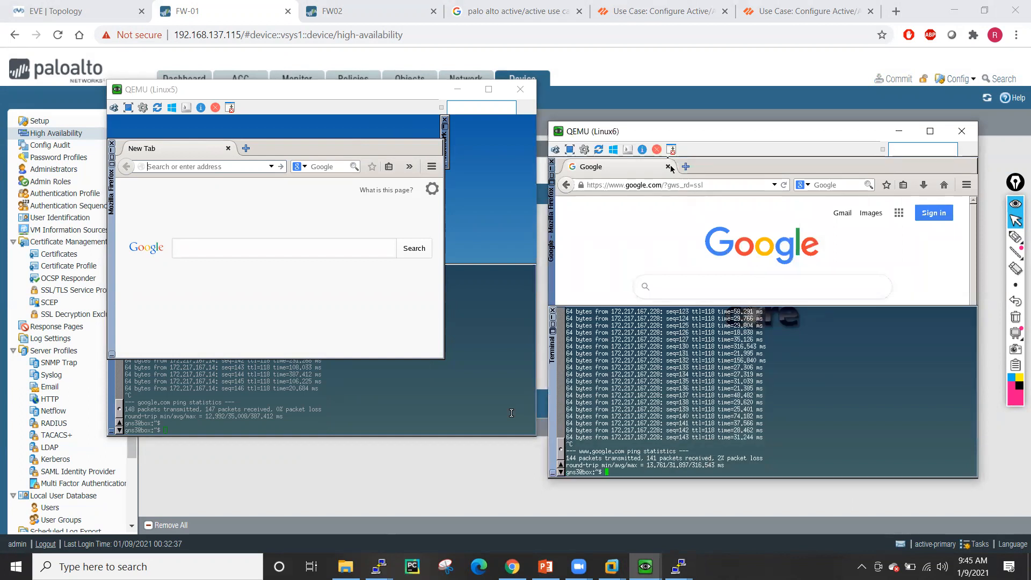
left_click(686, 167)
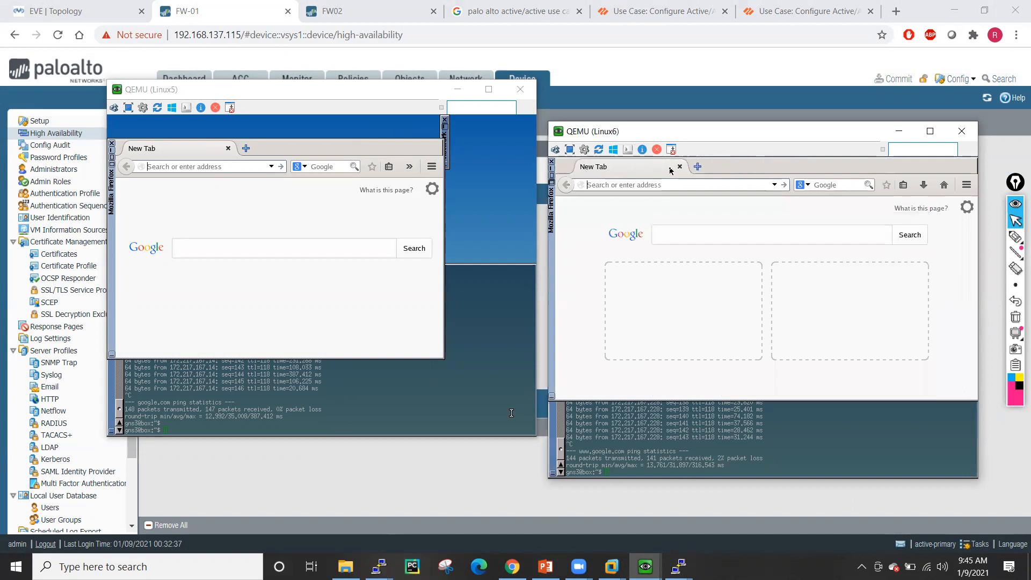
left_click(457, 89)
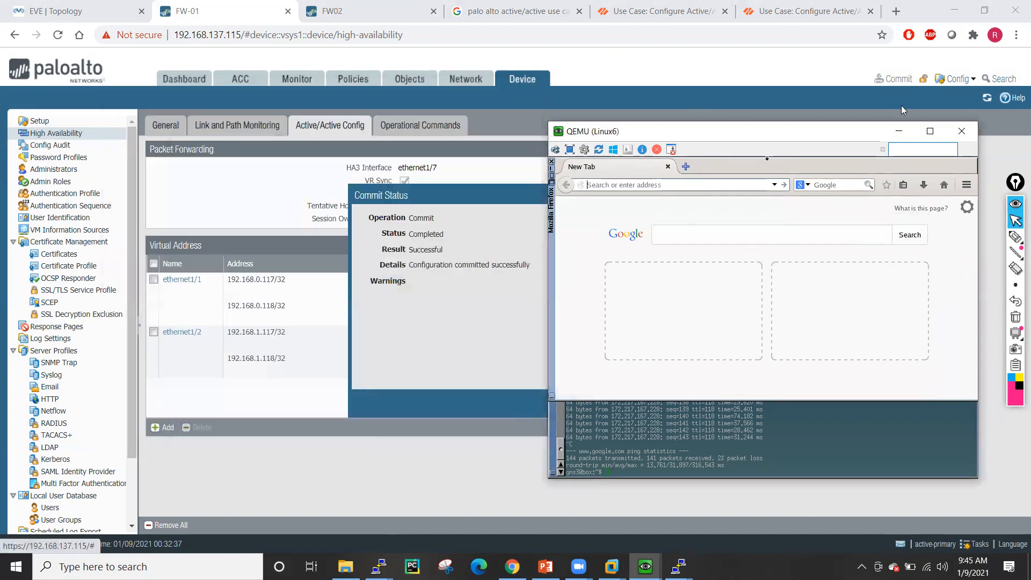
left_click(898, 131)
- Dismiss both firewalls' Commit Status dialogs and show the EVE topology
left_click(649, 403)
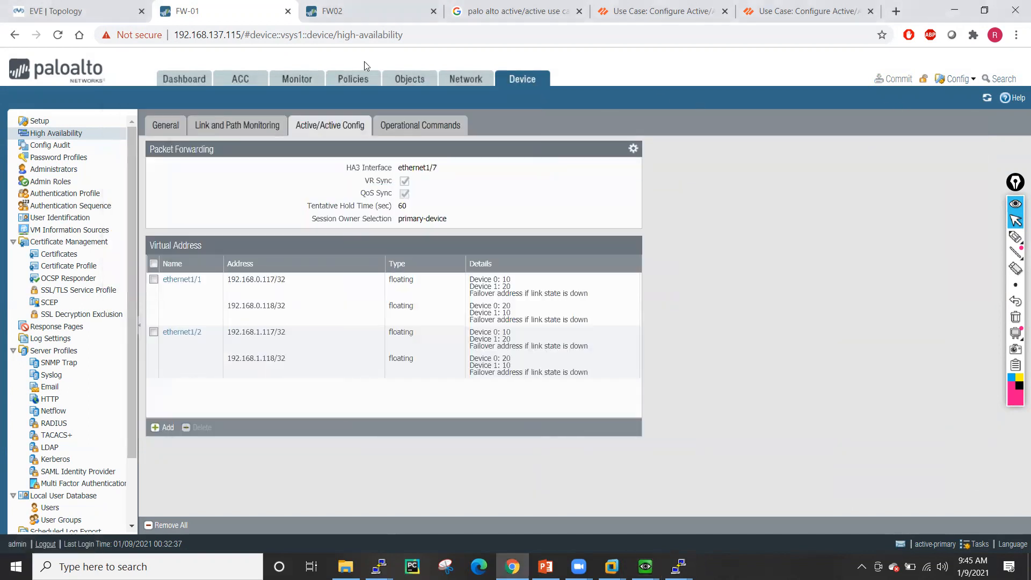
left_click(349, 10)
left_click(652, 403)
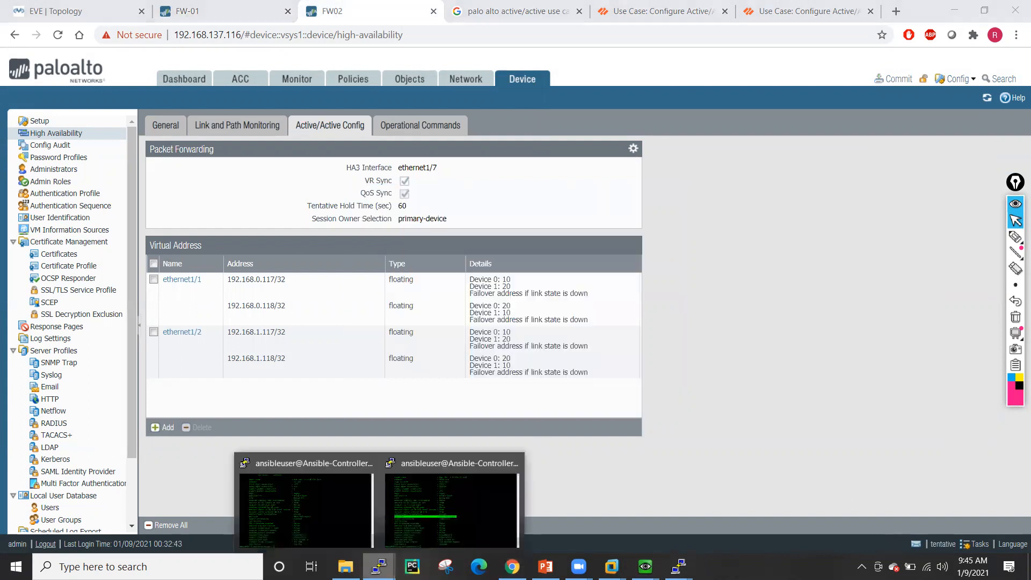
left_click(93, 6)
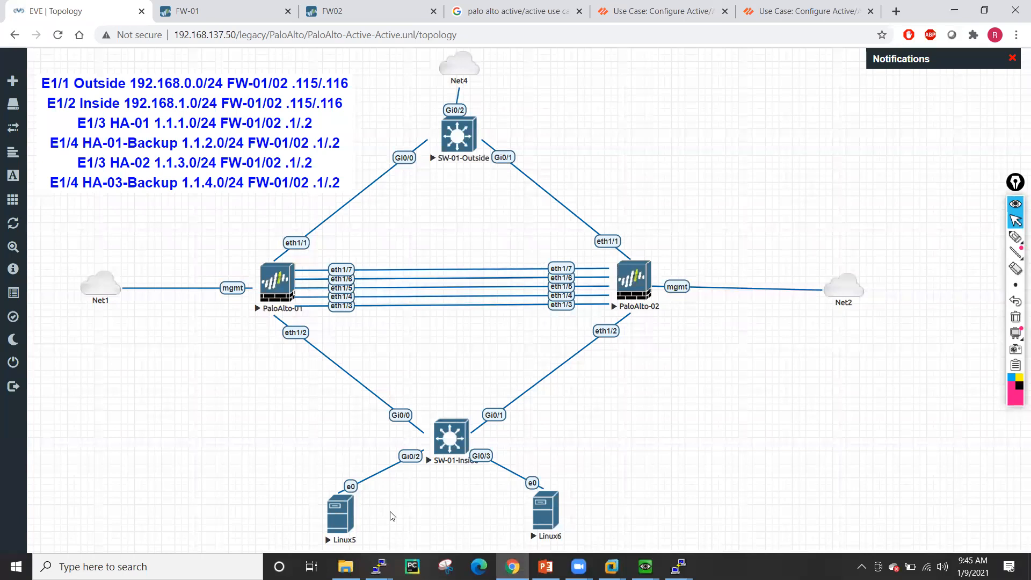
- Run clear session all in FW-01's PuTTY window, then in FW02's
mouse_move(379, 566)
left_click(303, 505)
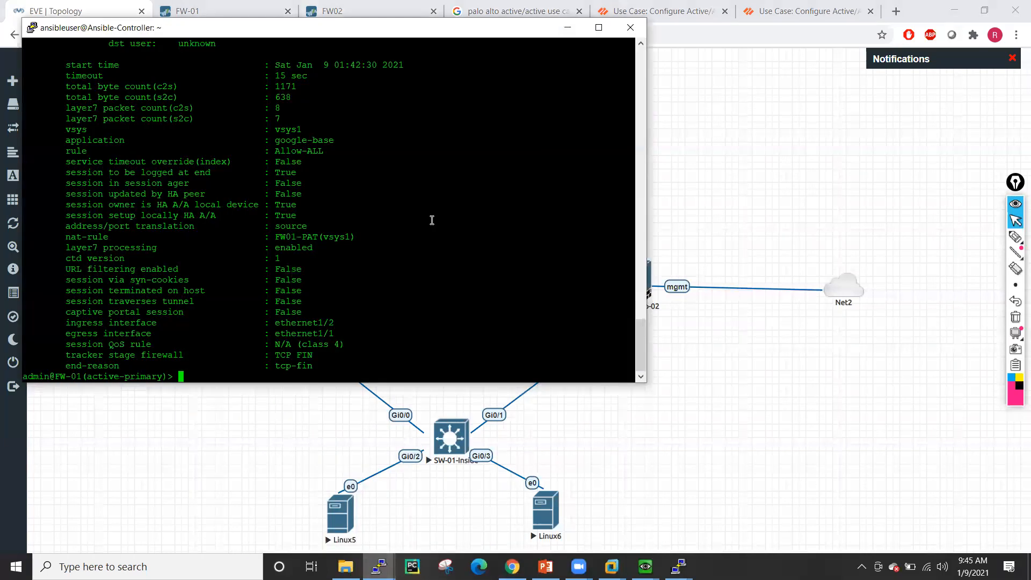
type("clear session all")
key("Return")
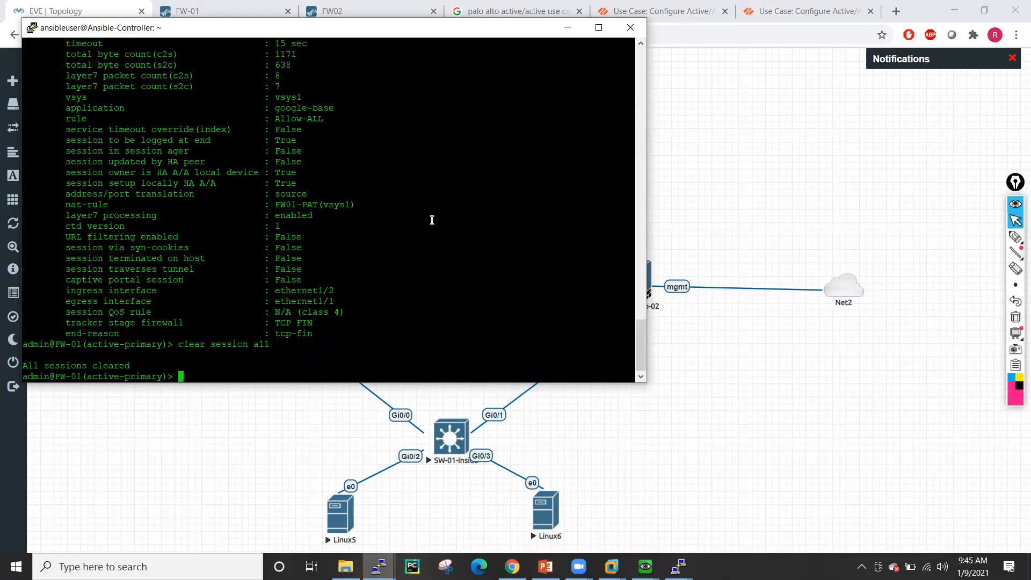
mouse_move(379, 566)
left_click(454, 500)
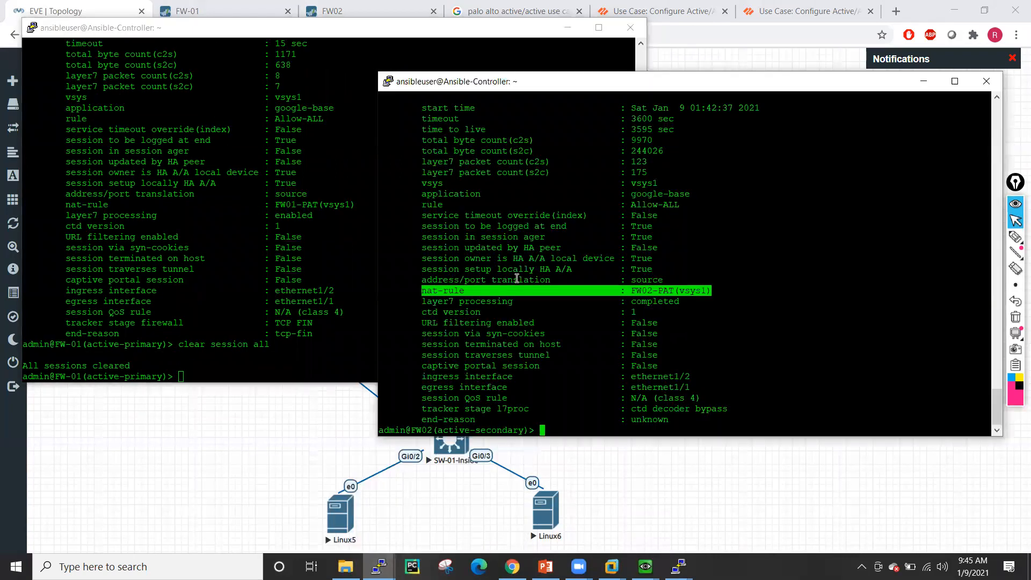
type("clear session all")
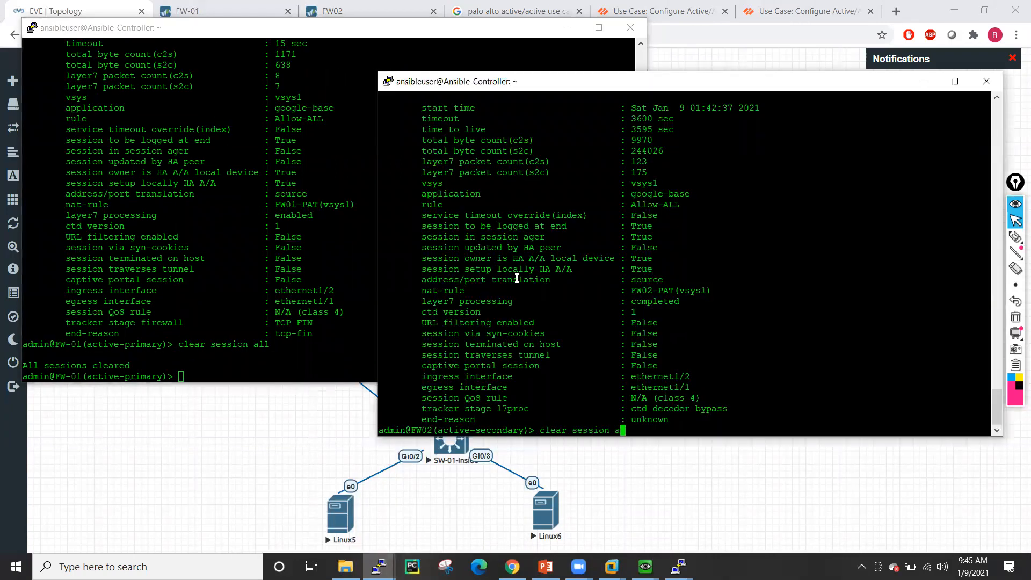
key("Return")
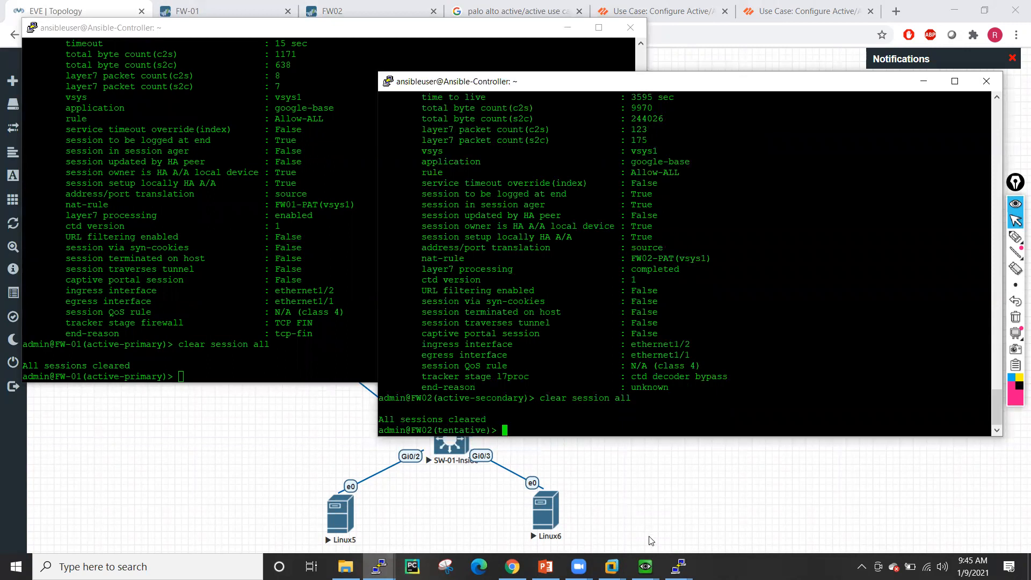
mouse_move(645, 567)
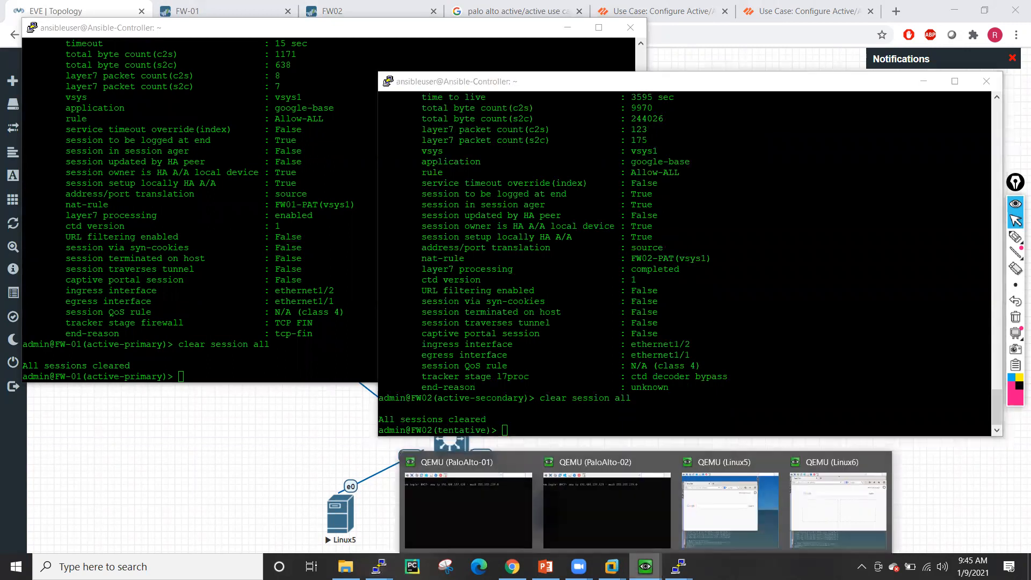
left_click(727, 505)
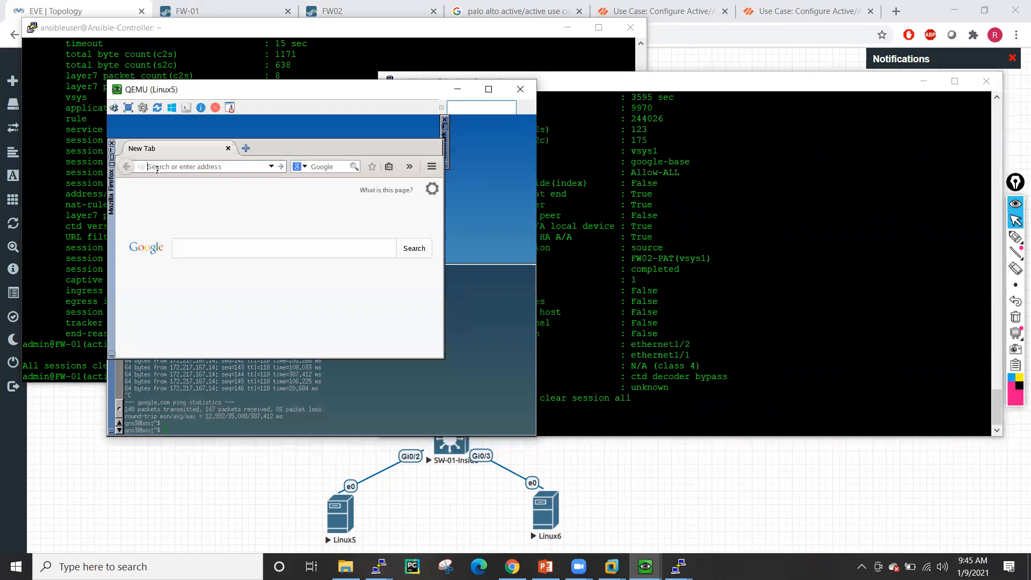
type("www.google.com")
key("Return")
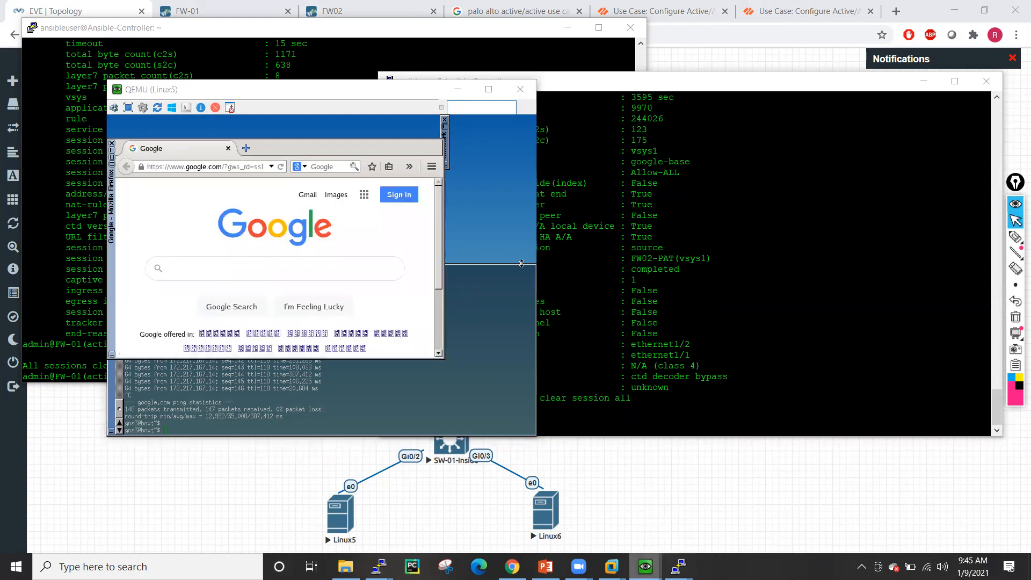
mouse_move(645, 566)
left_click(720, 505)
type("www.google.com")
key("Return")
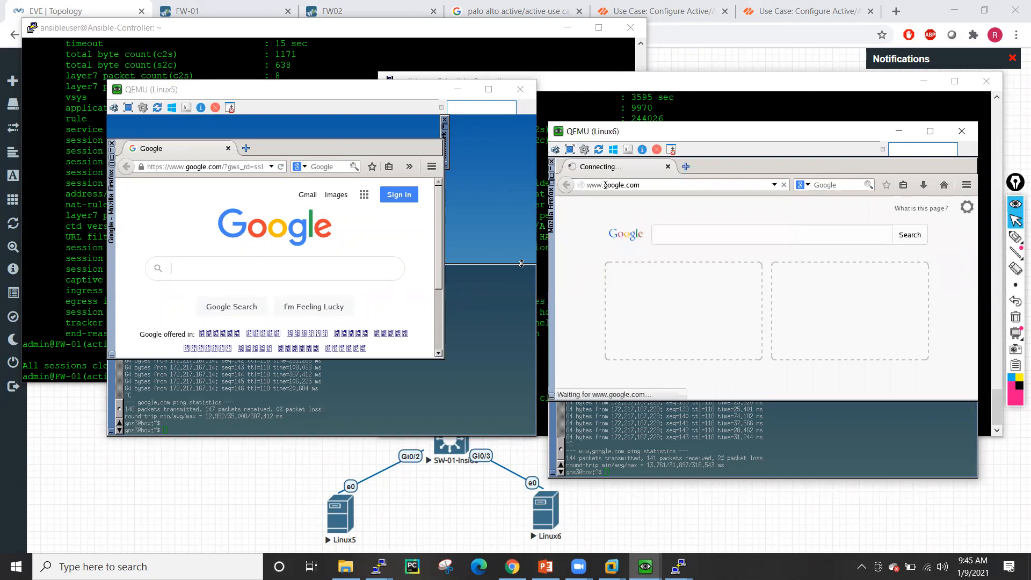
- Arrange the FW-01 and FW02 terminals and list all sessions on FW-01
left_click(71, 215)
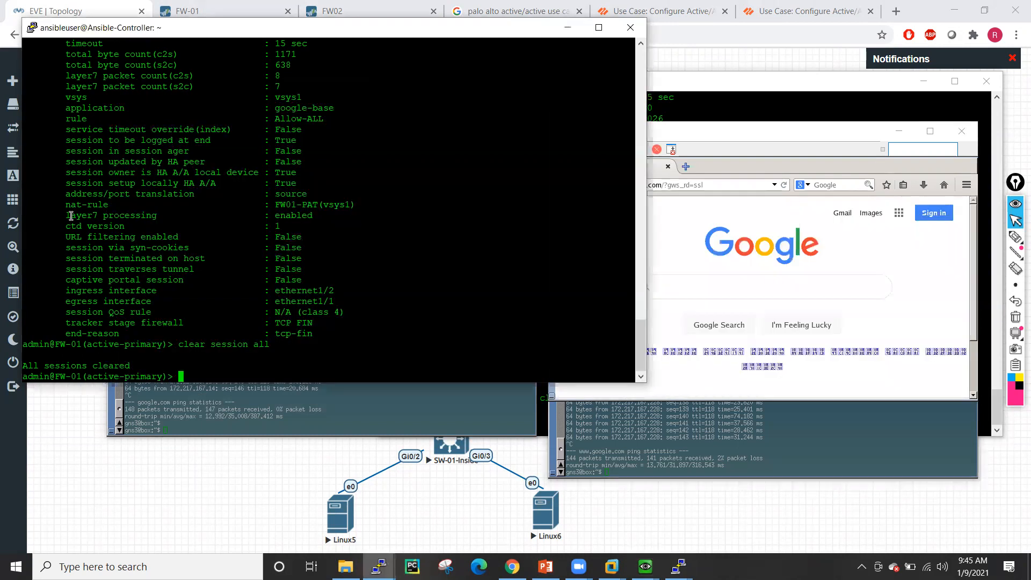
mouse_move(379, 566)
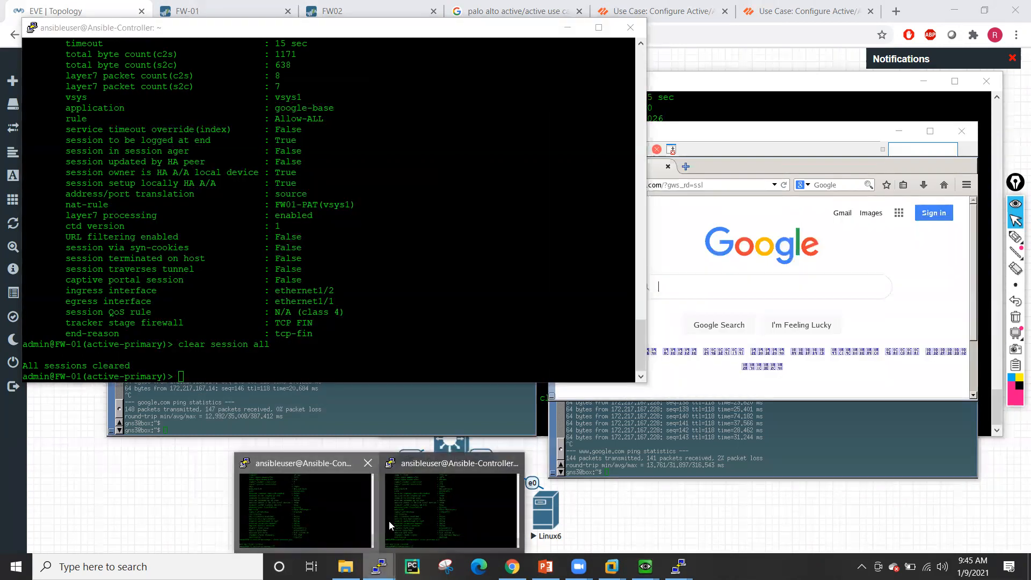
left_click(411, 507)
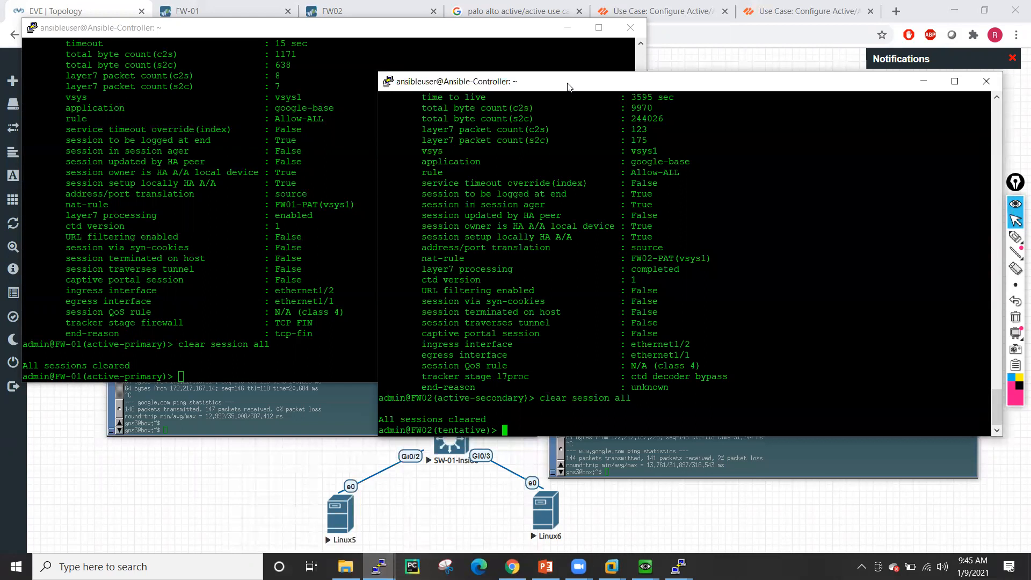
left_click_drag(569, 87, 690, 68)
left_click(453, 237)
type("show session all")
key("Return")
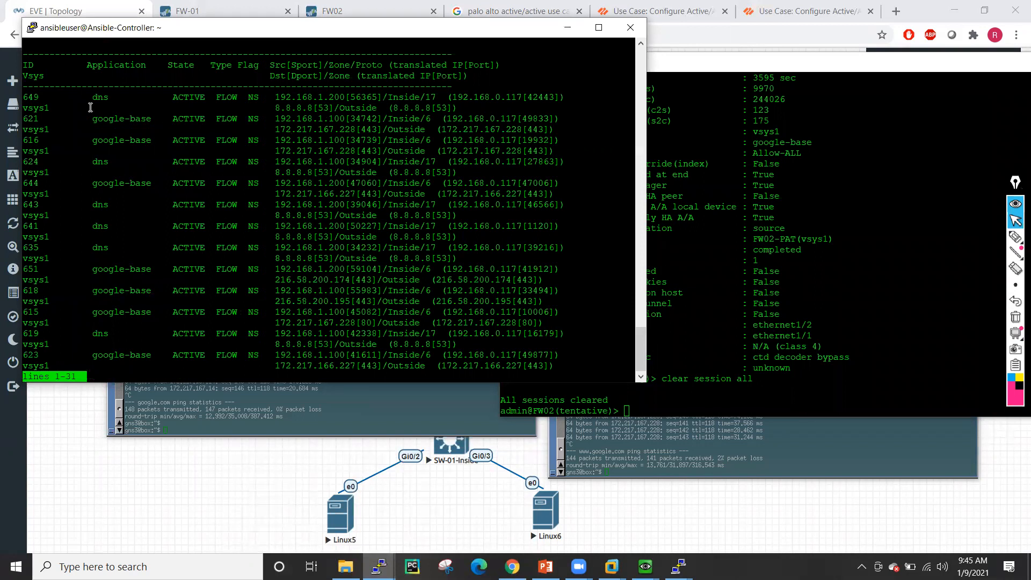
- Show session 649's details, highlighting owner, local setup and source address 192.168.1.200
double_click(30, 96)
type("q")
type("show session i")
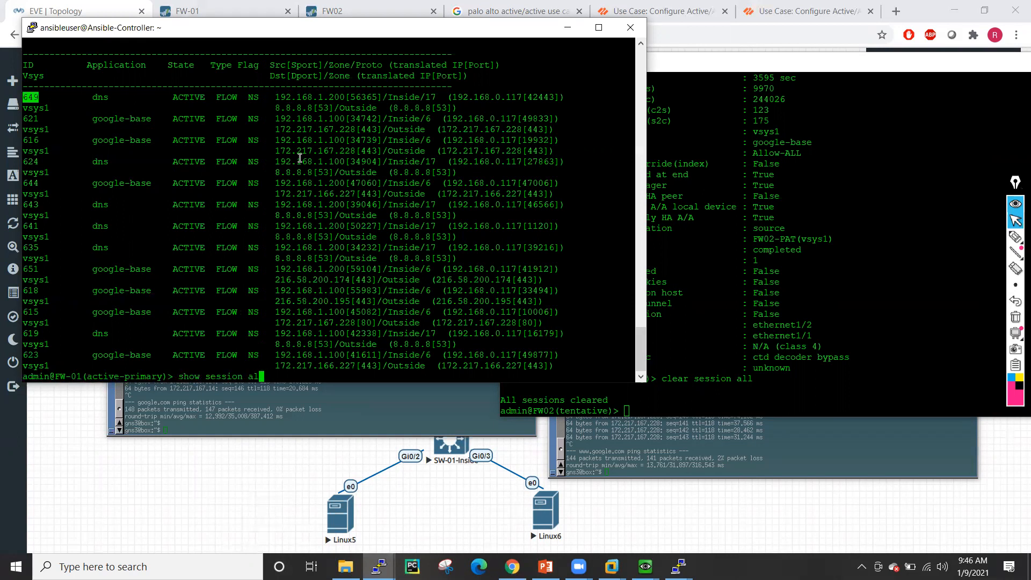
type("d")
right_click(268, 165)
key("Return")
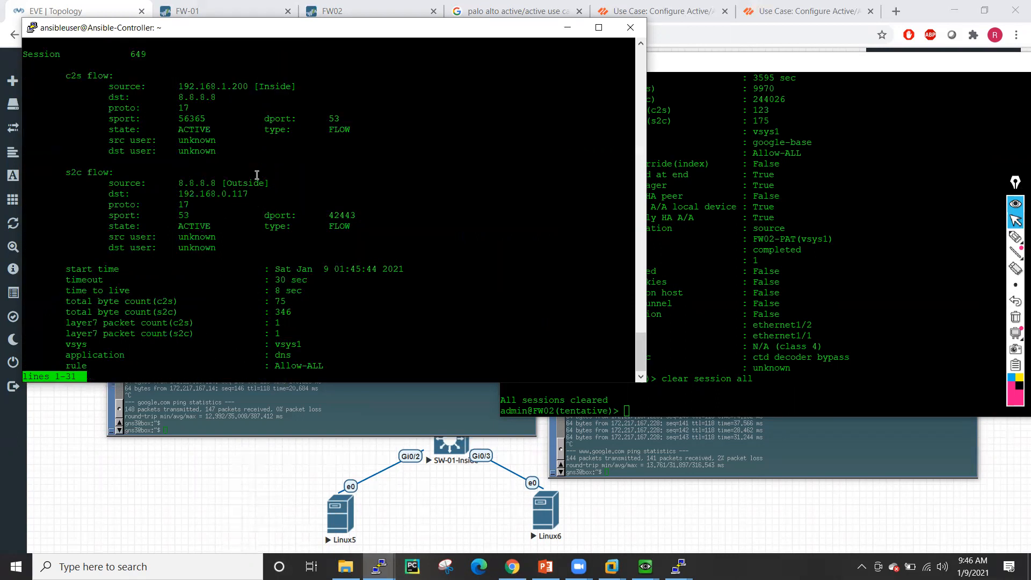
key("space")
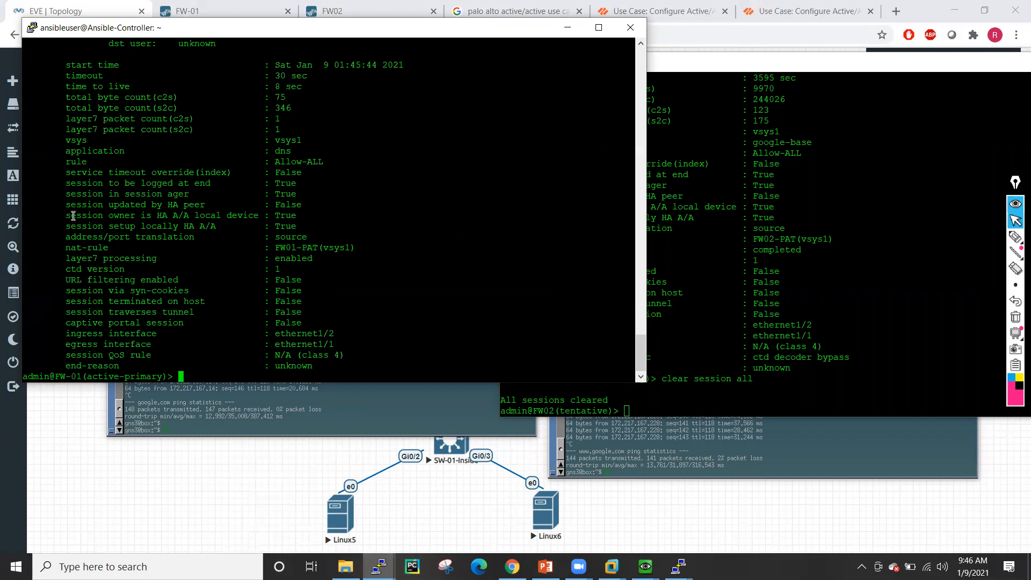
left_click_drag(69, 216, 310, 228)
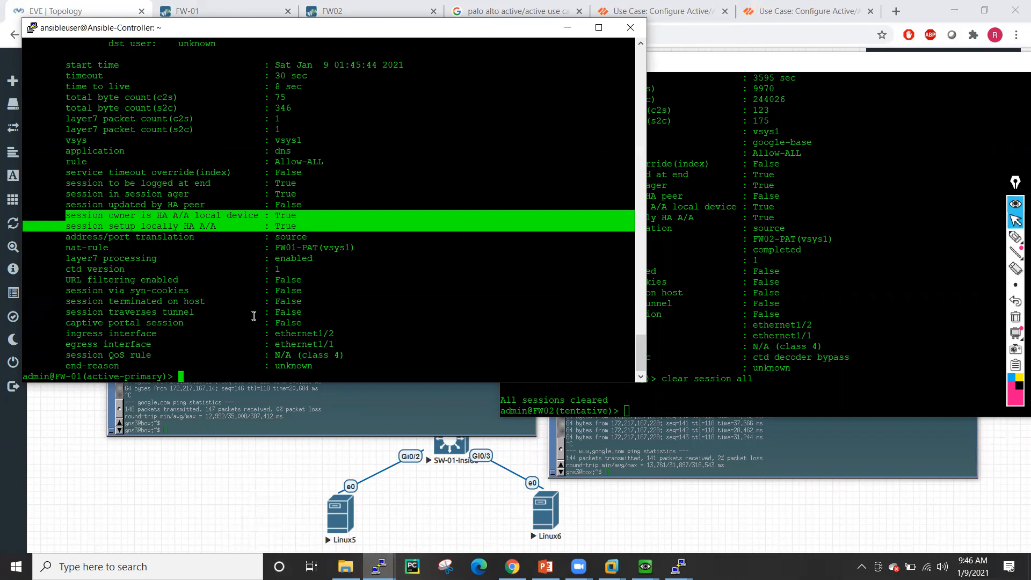
scroll(388, 161, "up", 10)
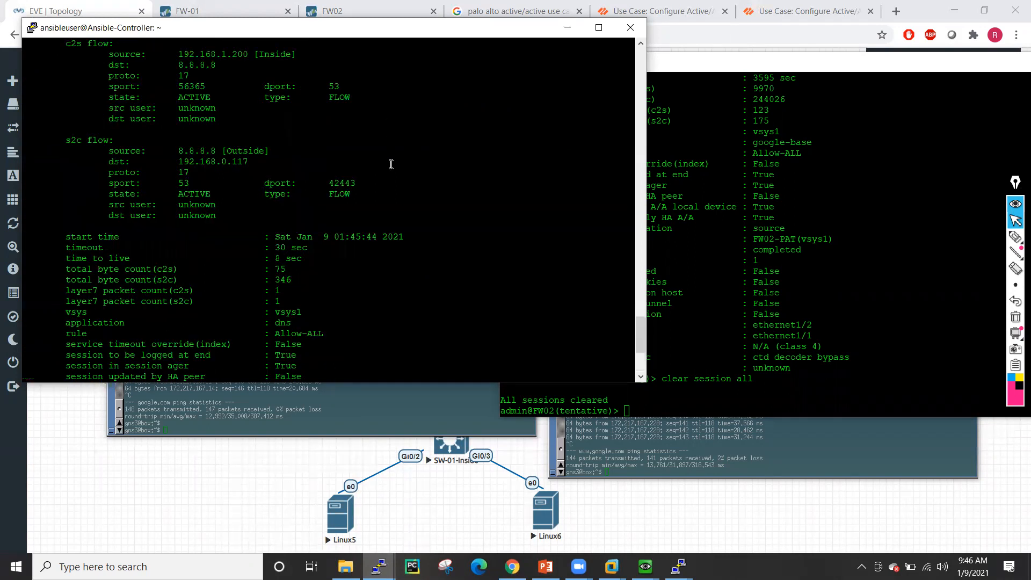
left_click_drag(179, 229, 246, 225)
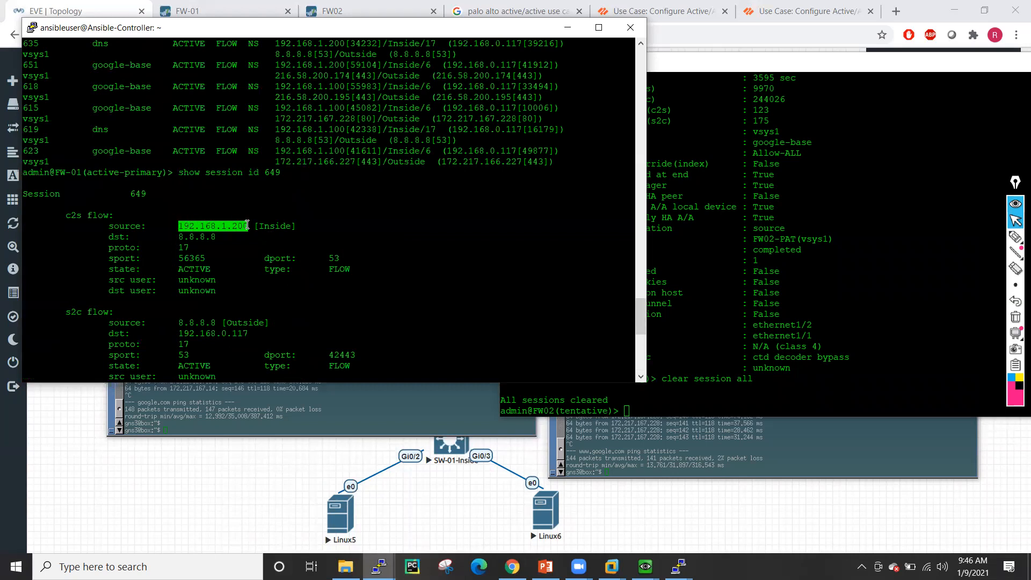
left_click_drag(247, 225, 249, 225)
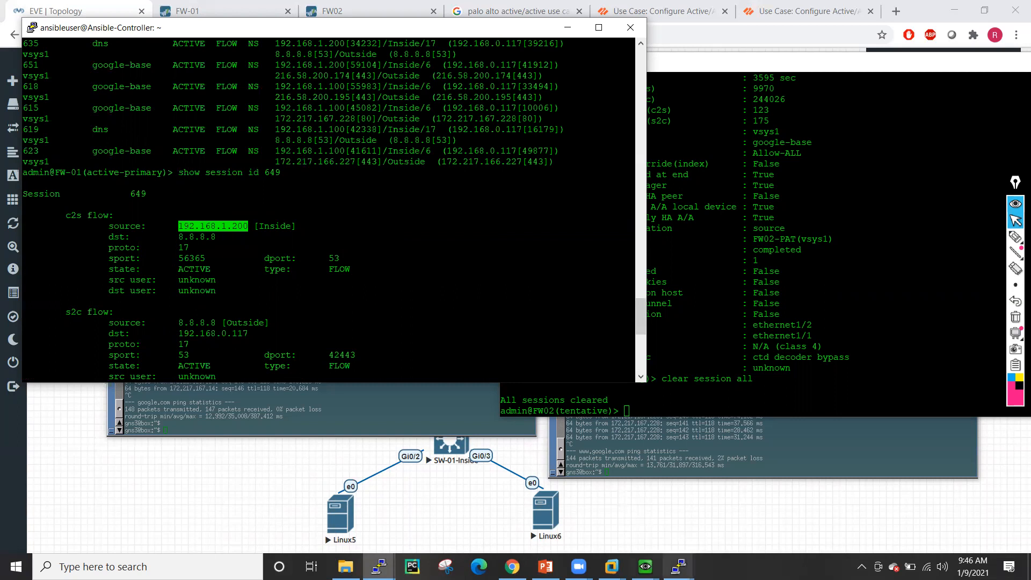
- Check Linux6's browser window, then return to the EVE lab topology
left_click(644, 567)
left_click(838, 504)
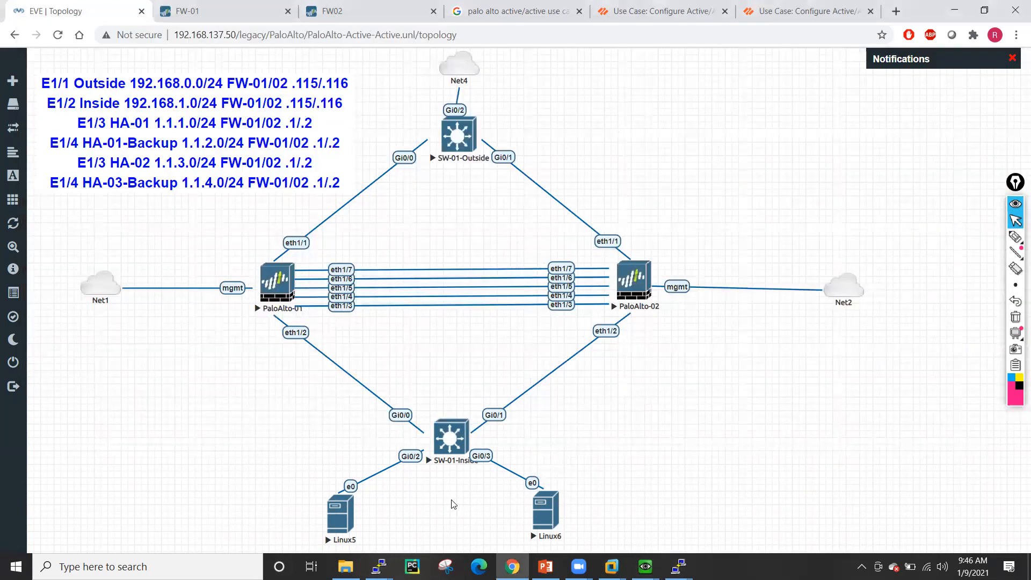
left_click(452, 500)
mouse_move(678, 566)
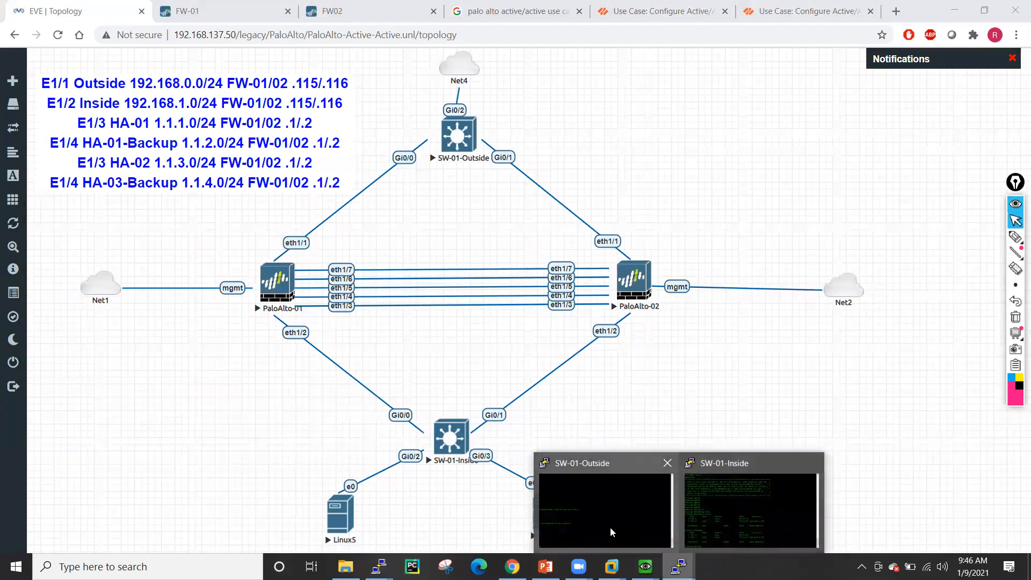
mouse_move(379, 567)
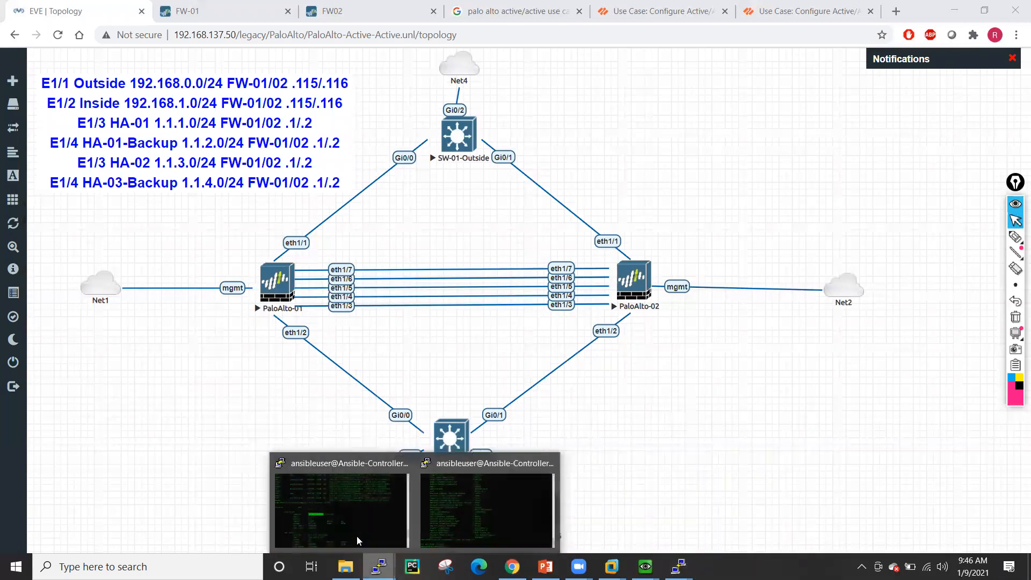
left_click(343, 521)
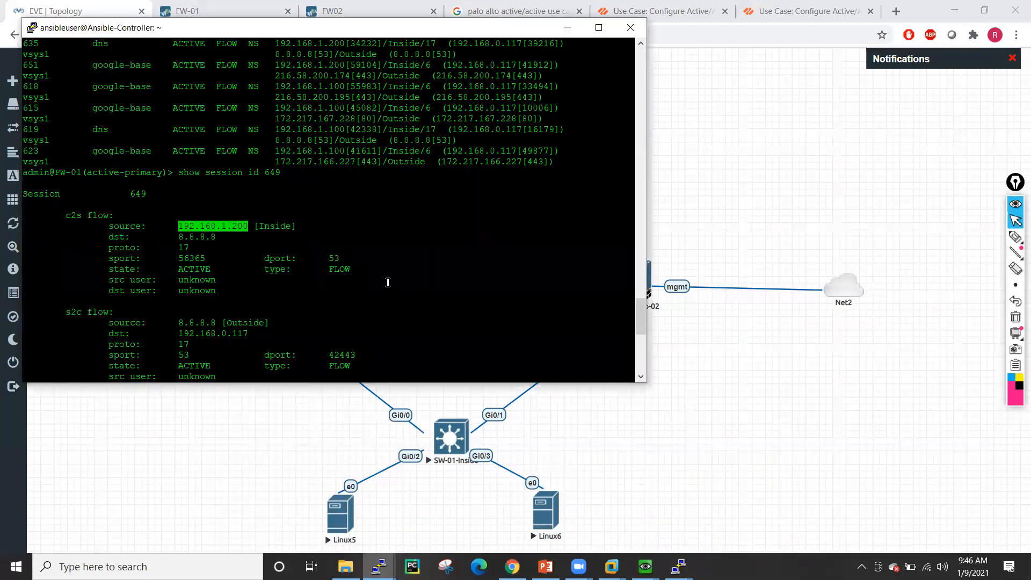
scroll(388, 283, "down", 5)
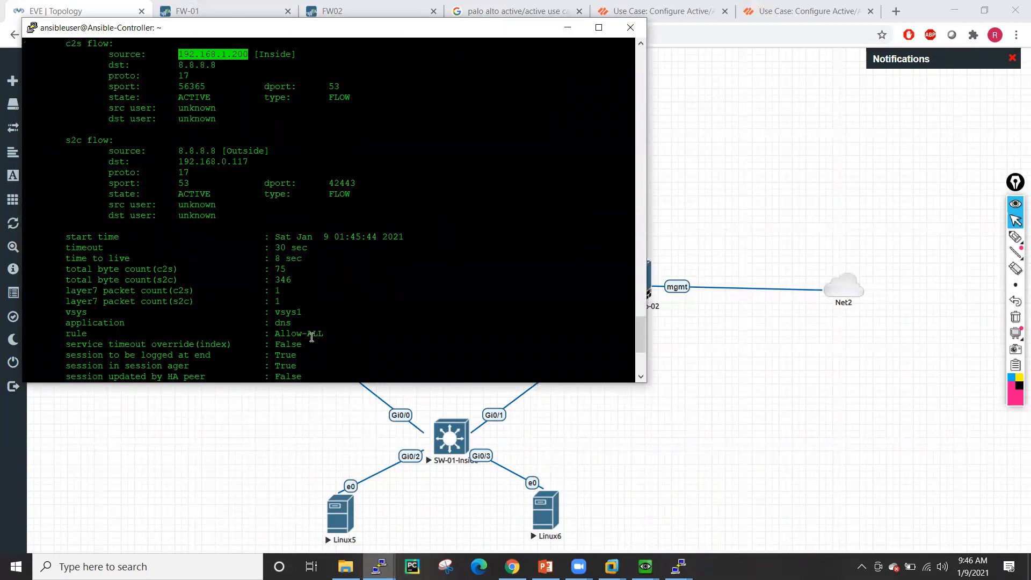
scroll(298, 338, "down", 5)
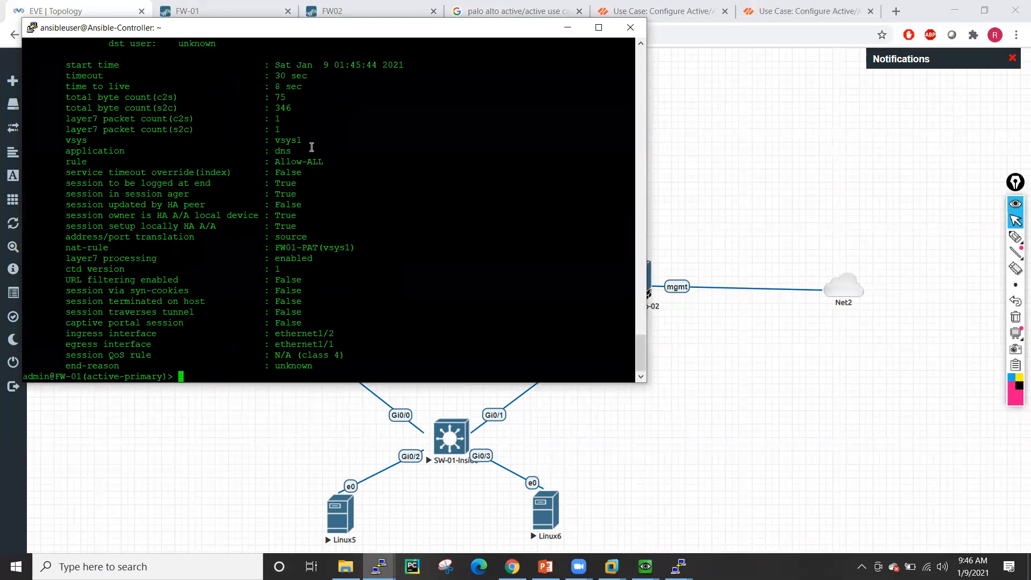
left_click_drag(275, 248, 355, 248)
left_click(567, 28)
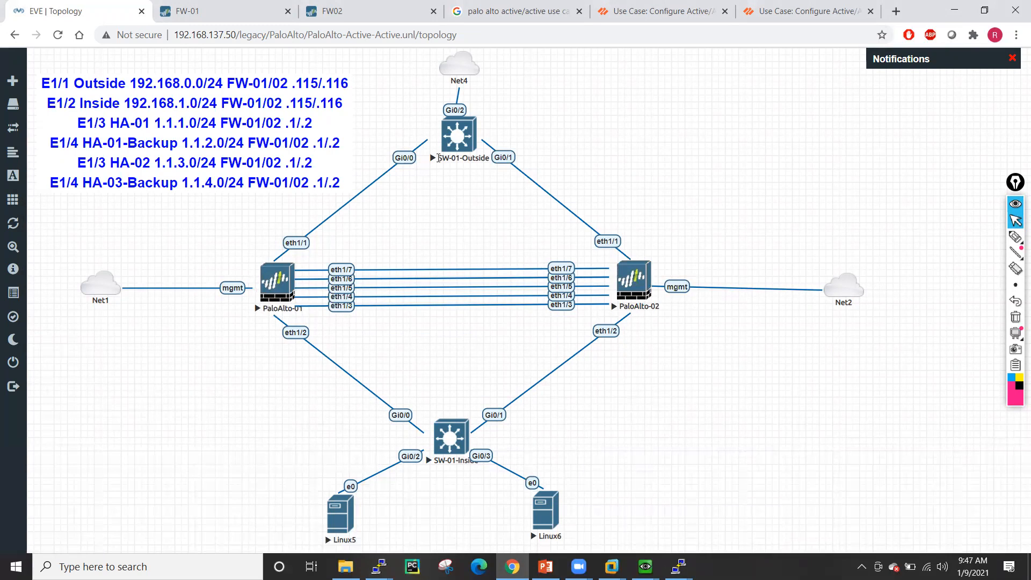
- Set FW-01's packet forwarding to First Packet session owner with IP Modulo session setup
left_click(244, 13)
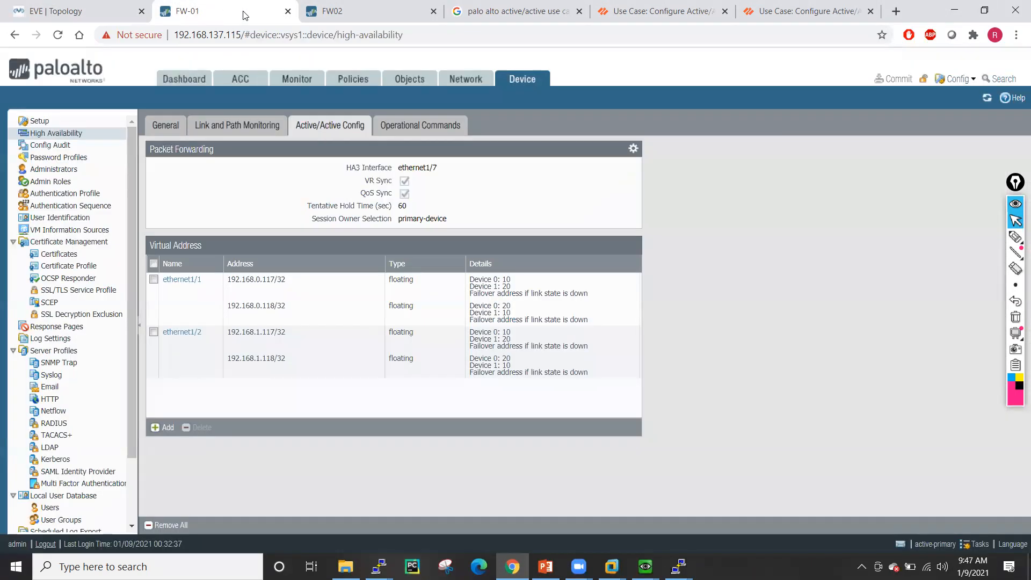
left_click(633, 148)
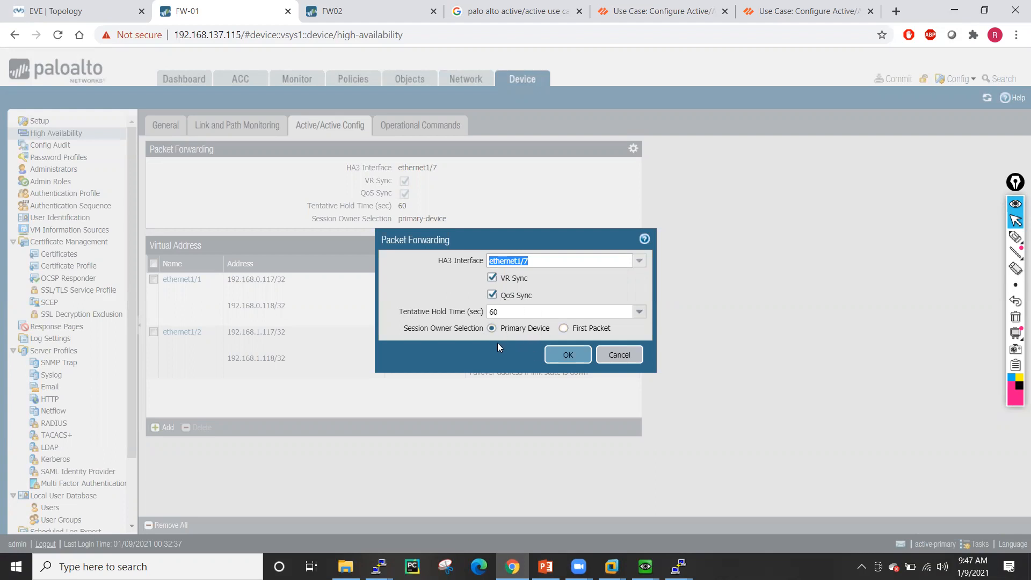
left_click(561, 329)
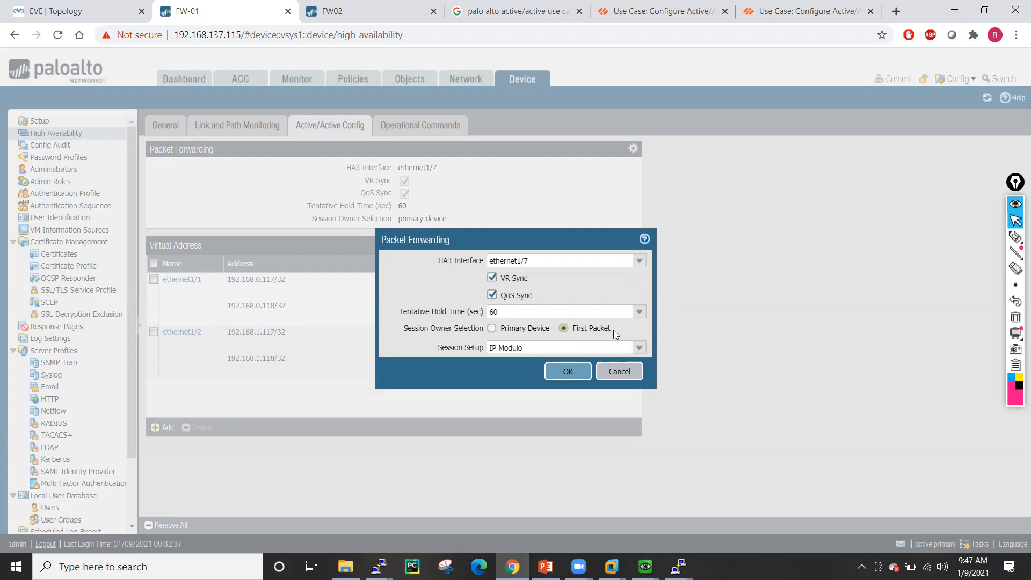
left_click(639, 349)
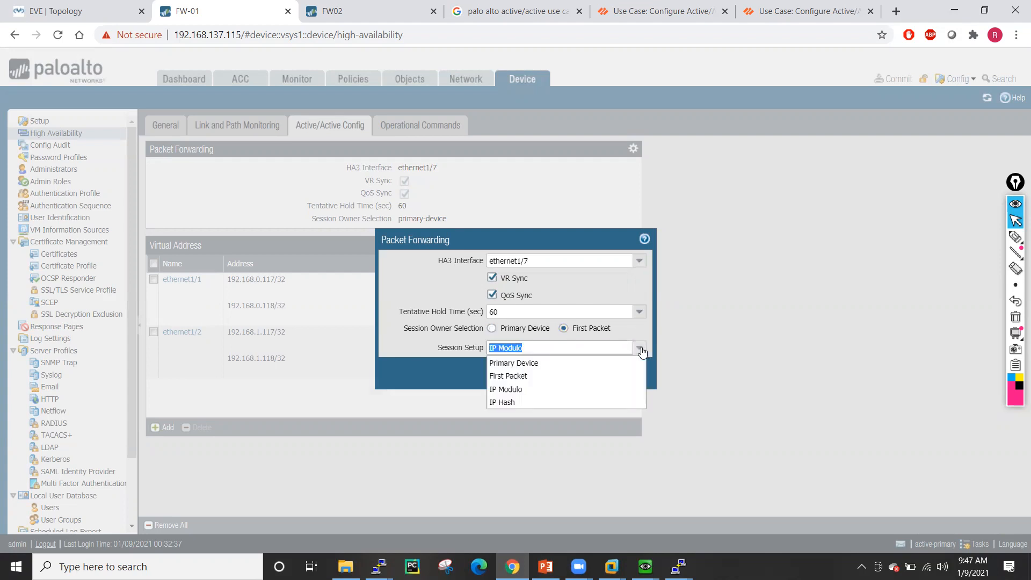
left_click(525, 376)
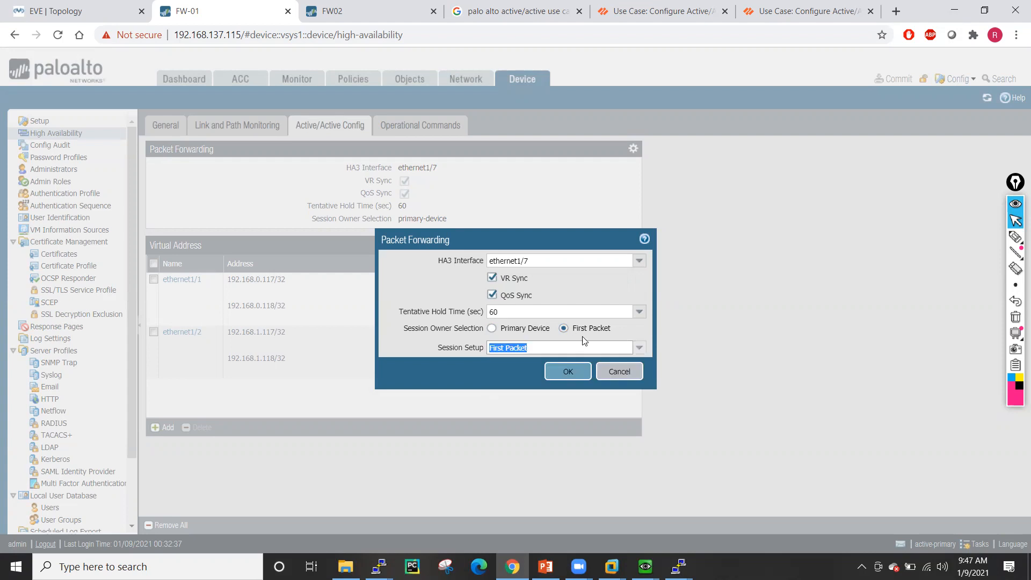
left_click(638, 350)
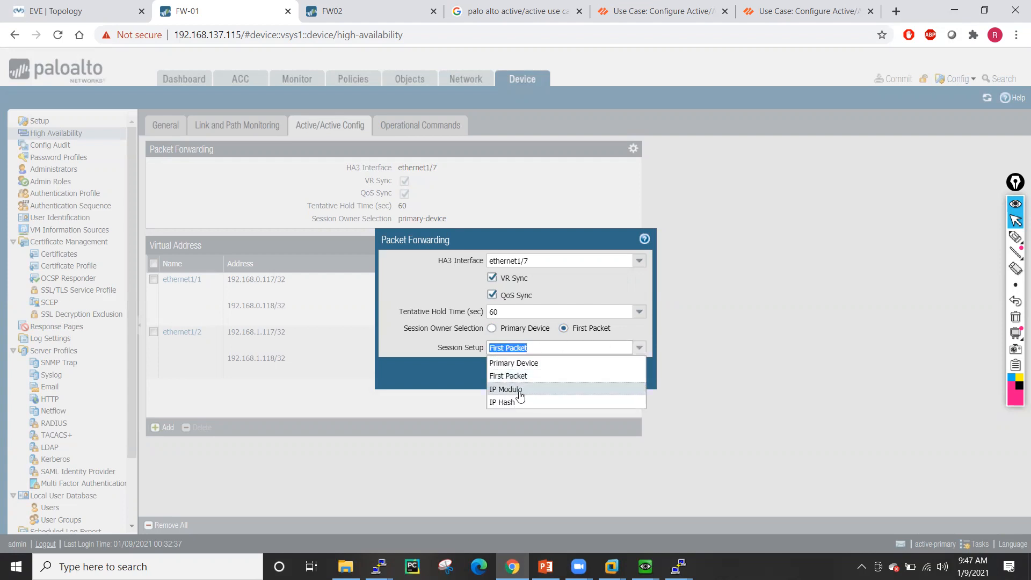
left_click(519, 389)
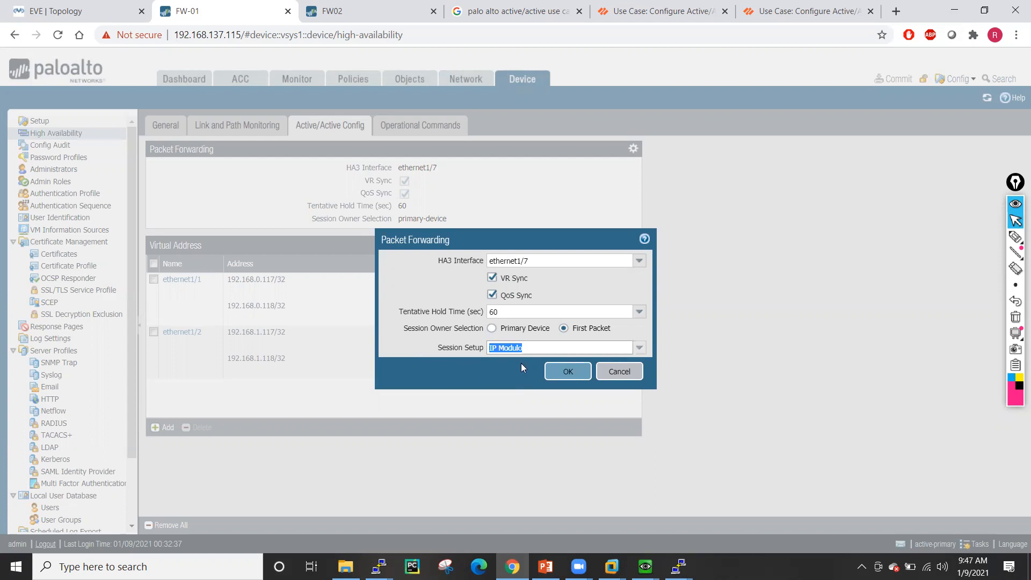
left_click(563, 374)
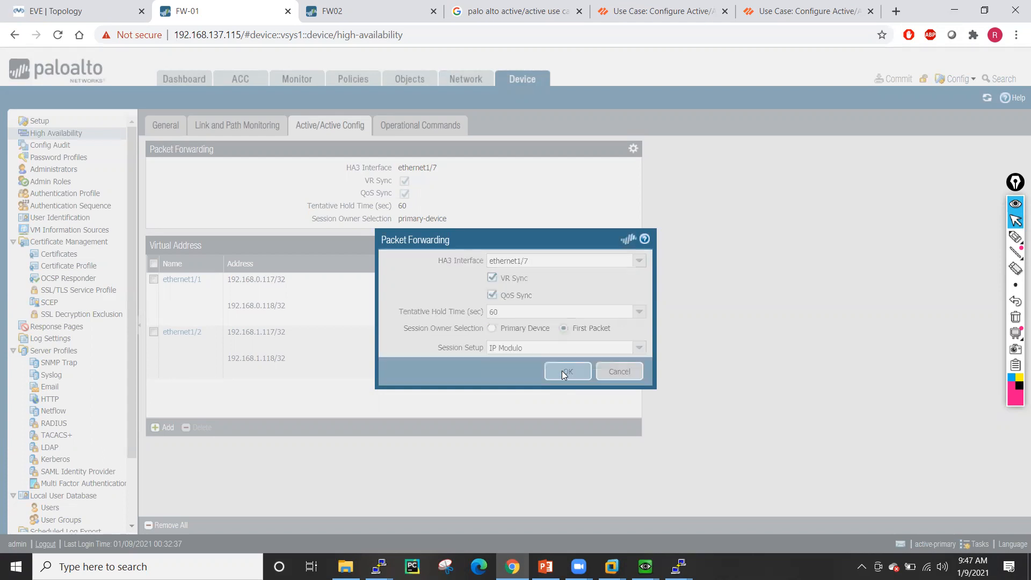
left_click(327, 10)
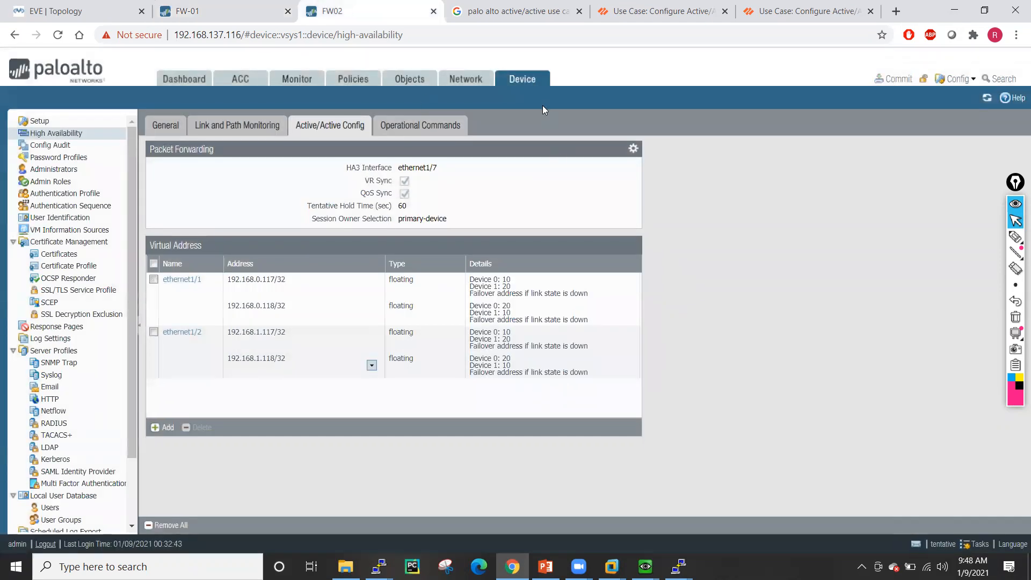
- In FW02's Packet Forwarding dialog, choose First Packet ownership and Primary Device session setup
left_click(634, 151)
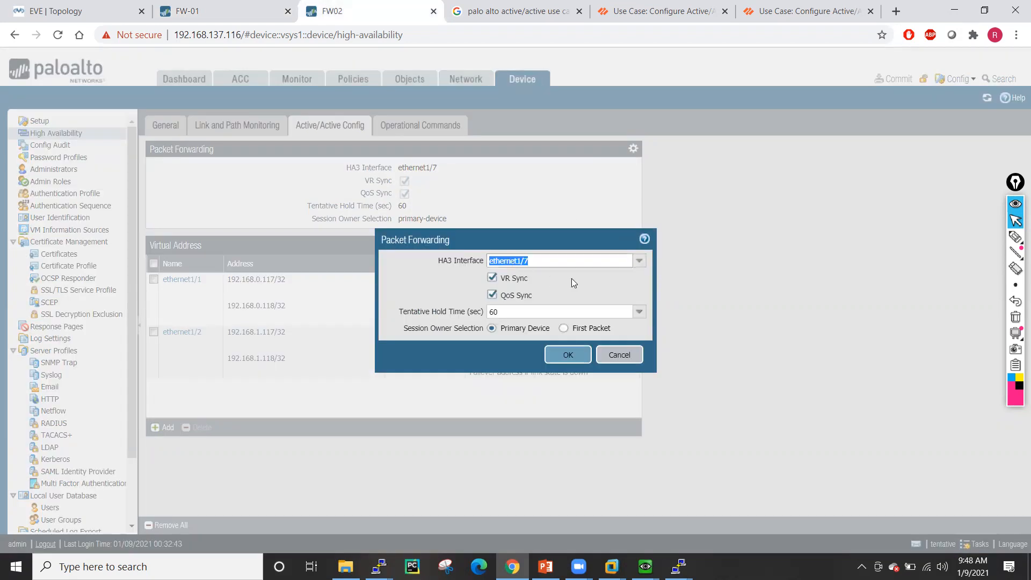
left_click(563, 328)
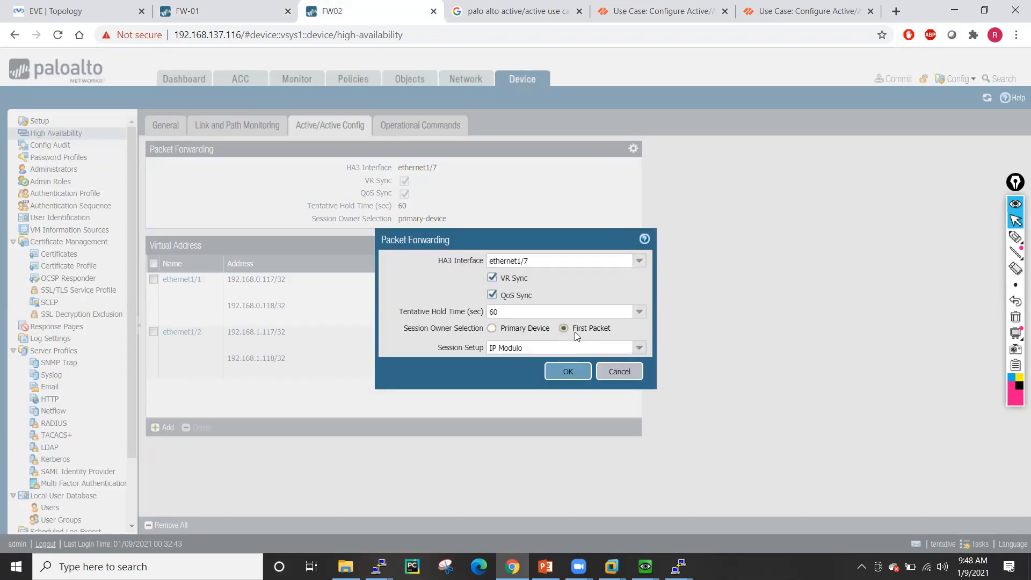
left_click(639, 349)
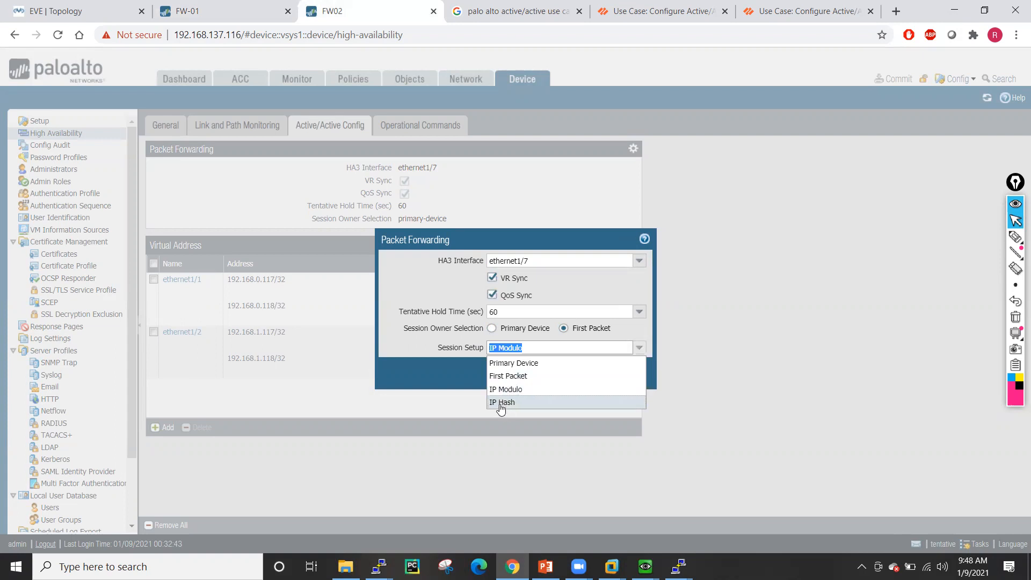
left_click(509, 362)
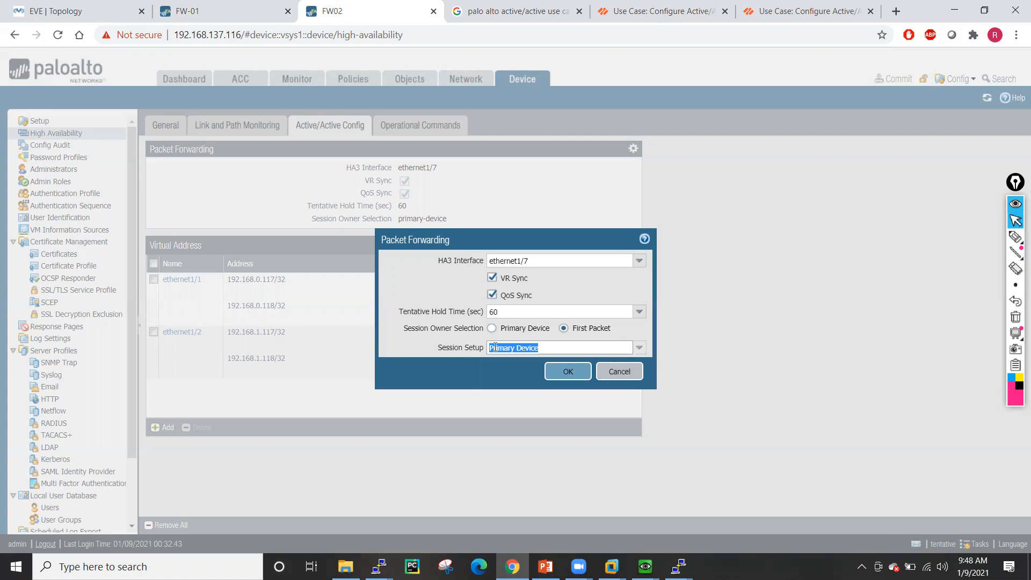
- Reopen FW-01's Packet Forwarding settings and list the Session Setup methods, currently IP Modulo
left_click(188, 9)
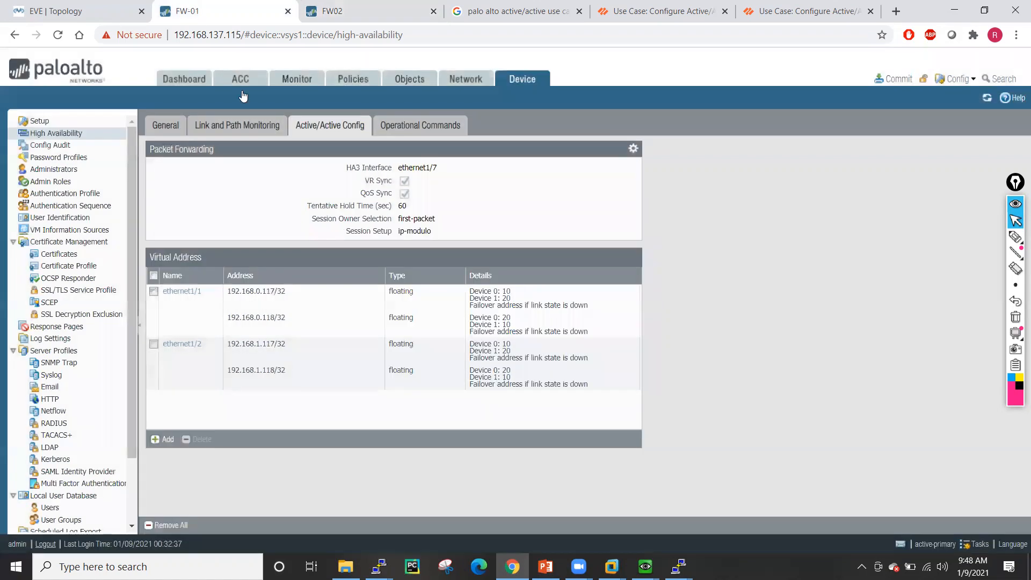
left_click(633, 149)
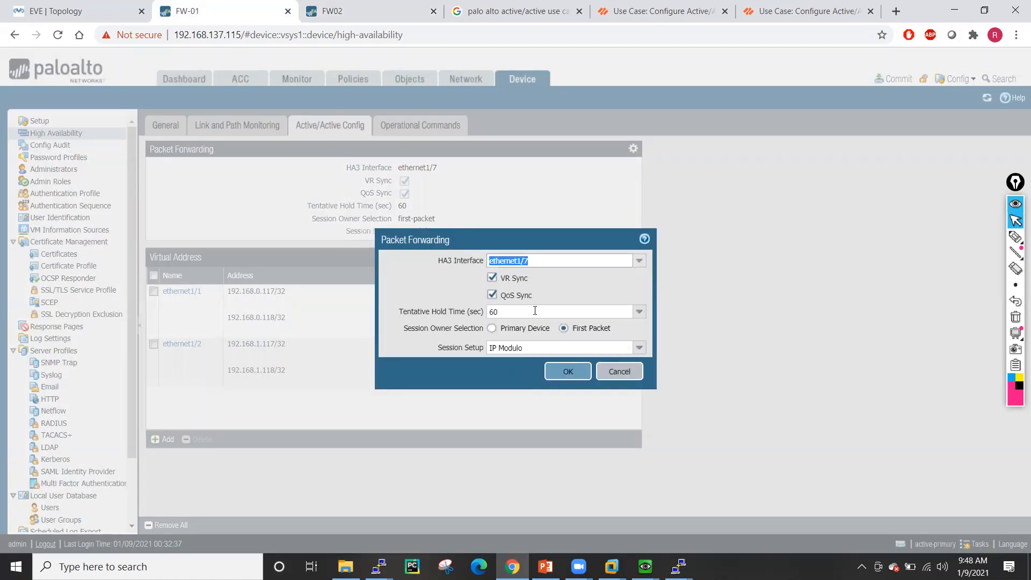
left_click(639, 349)
left_click(638, 349)
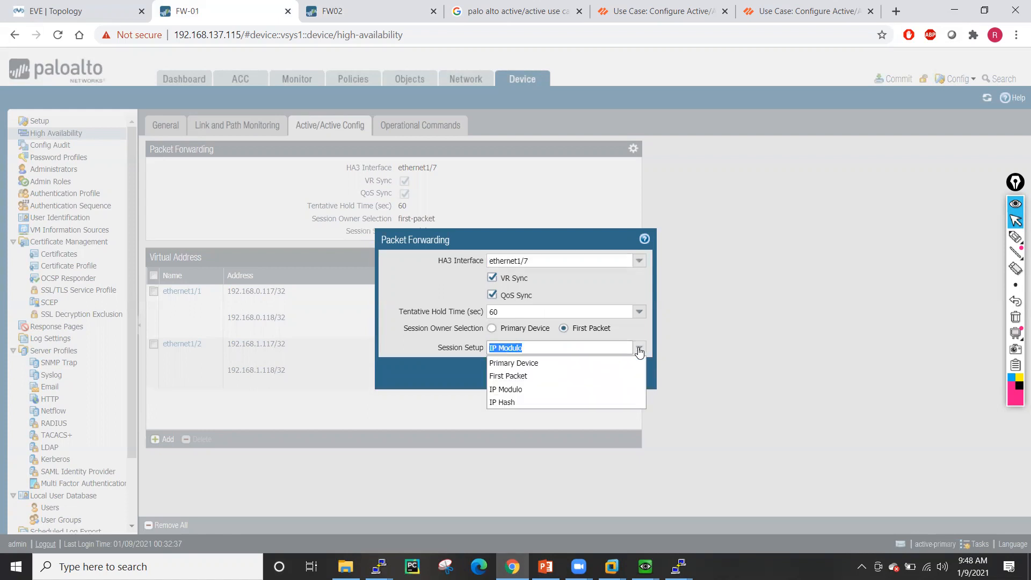
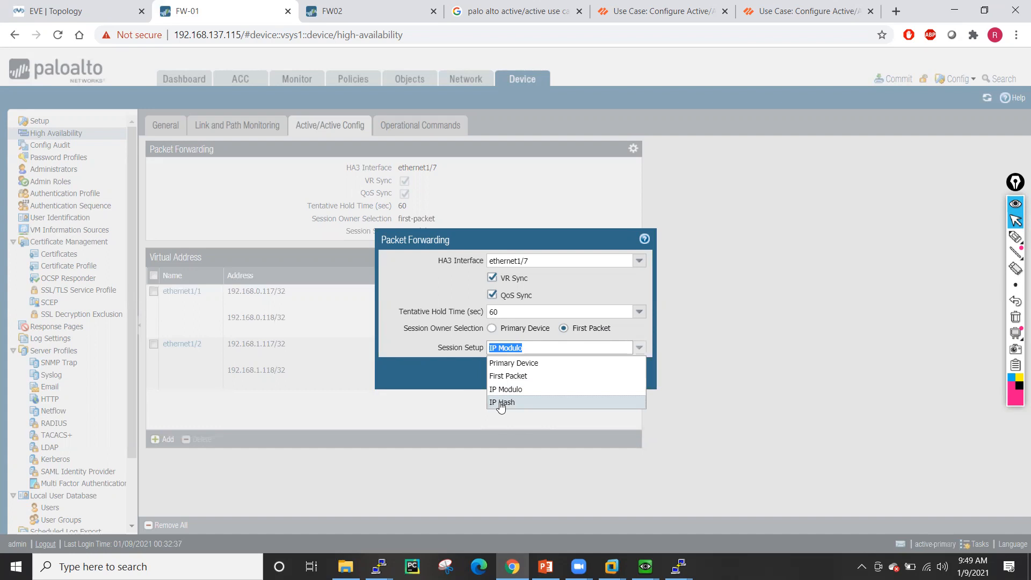
- Keep IP Modulo on FW-01 and set FW02's session setup to IP Modulo, then save
left_click(502, 390)
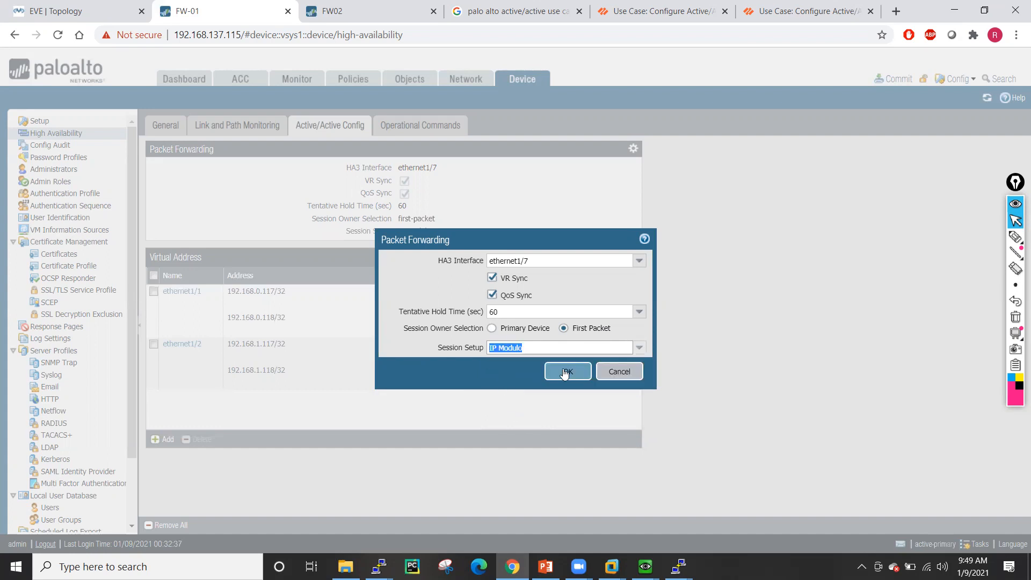
left_click(346, 7)
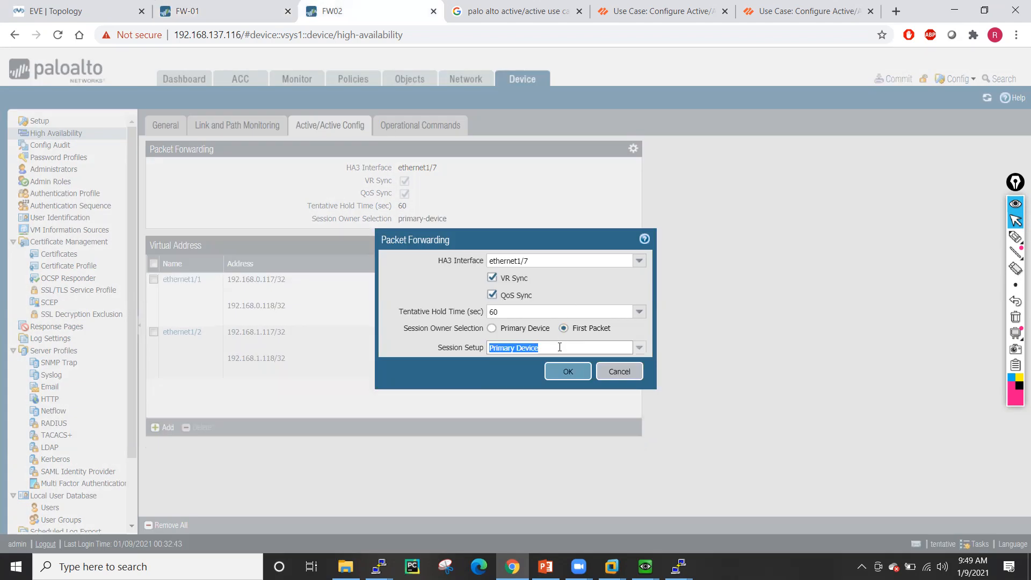
left_click(639, 347)
left_click(502, 389)
left_click(580, 370)
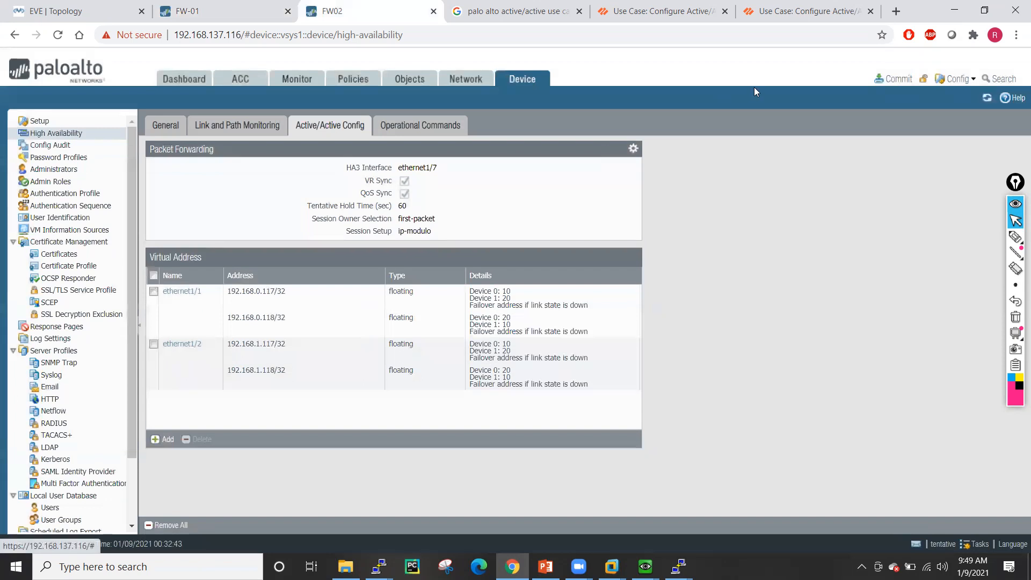
- Commit the pending configuration on both FW-01 and FW02
left_click(273, 7)
left_click(889, 79)
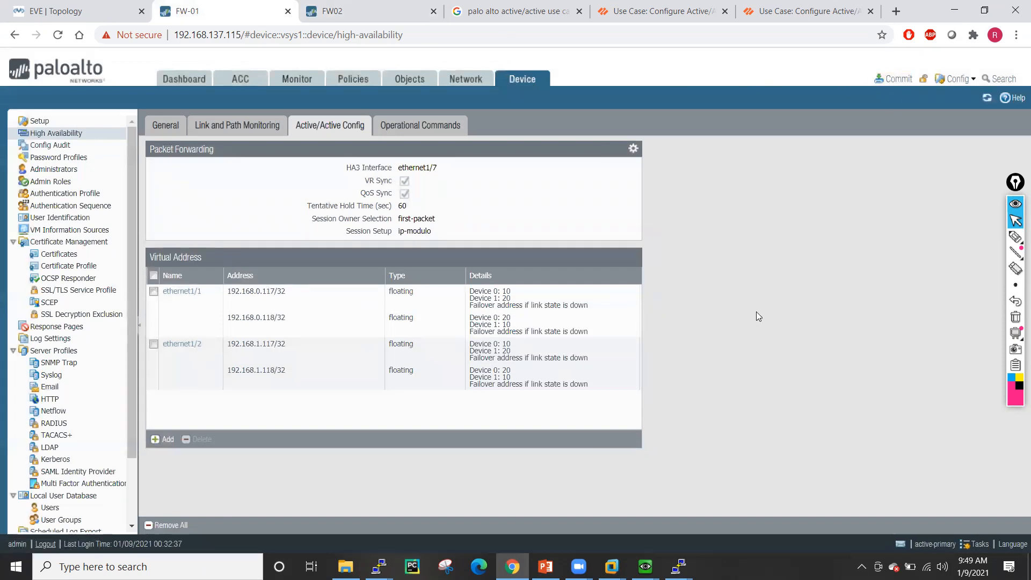
left_click(638, 453)
left_click(333, 10)
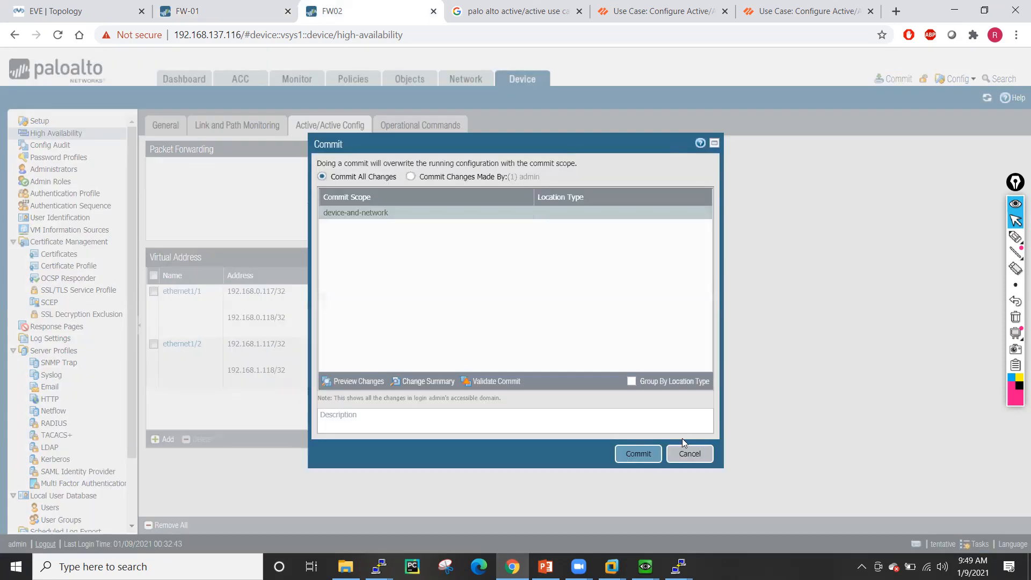
left_click(637, 452)
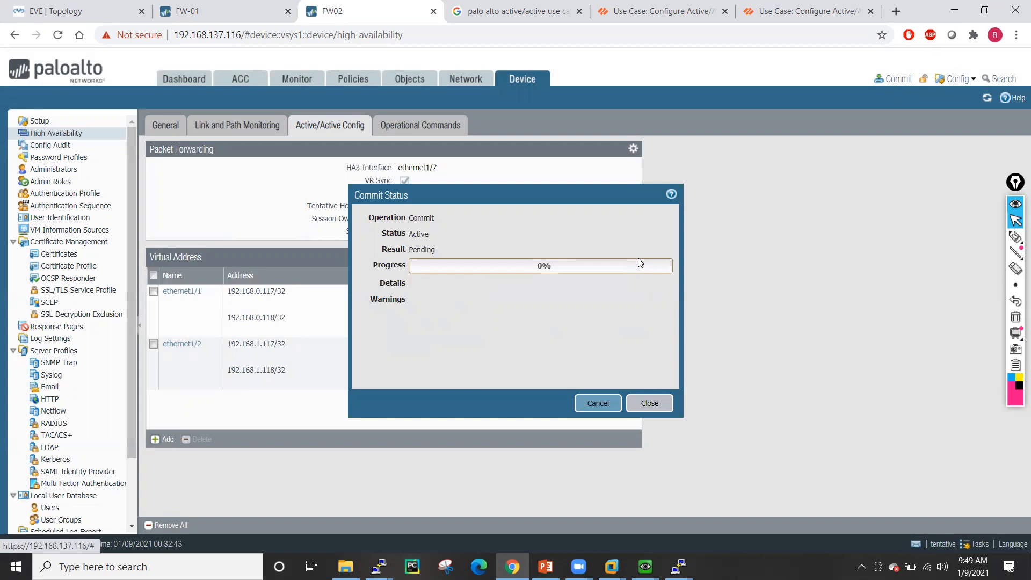
- Change the earlier Google query to 'palo alto active/active ip modulo' and search
left_click(510, 10)
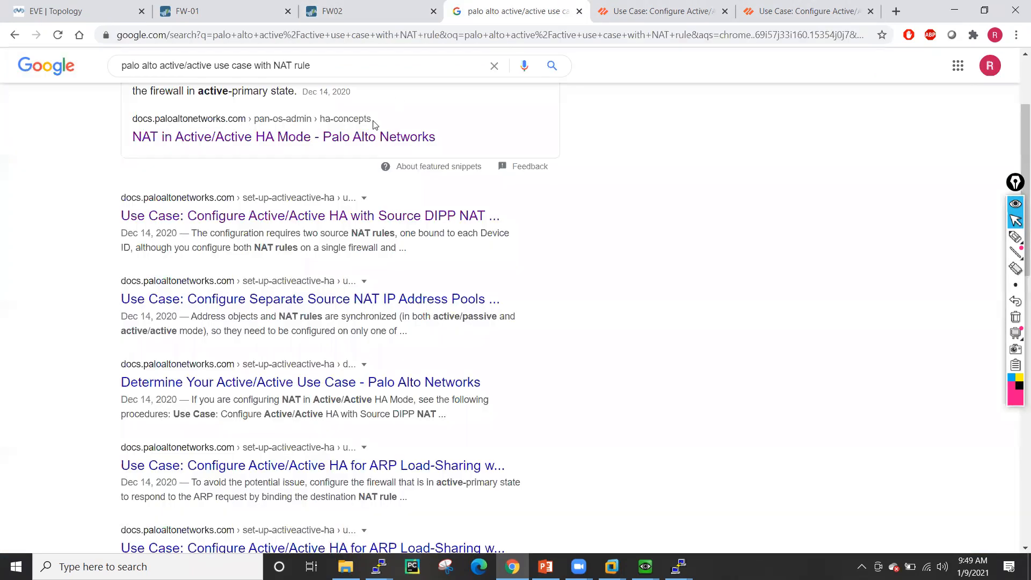
scroll(375, 125, "up", 3)
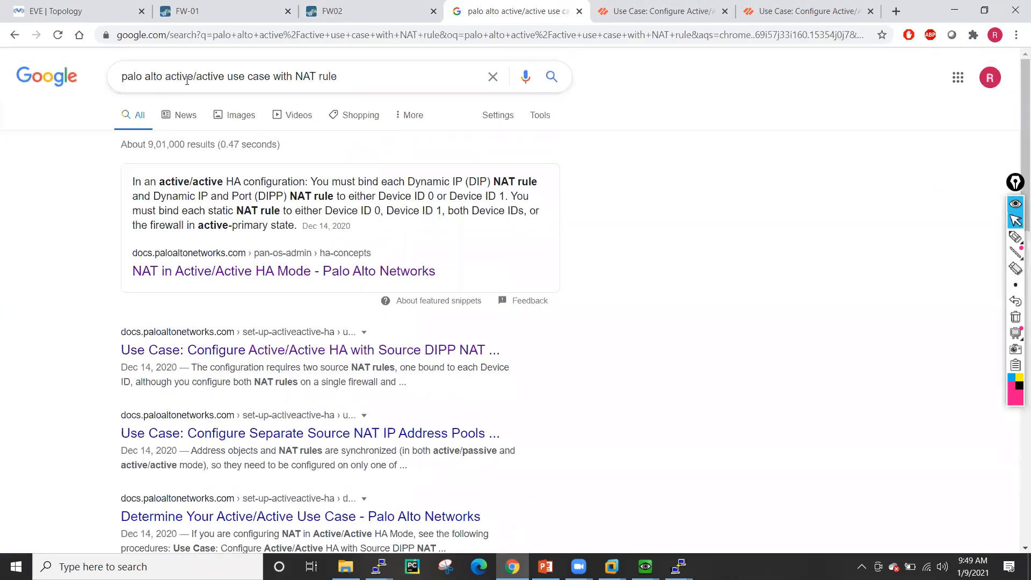
left_click_drag(230, 77, 351, 77)
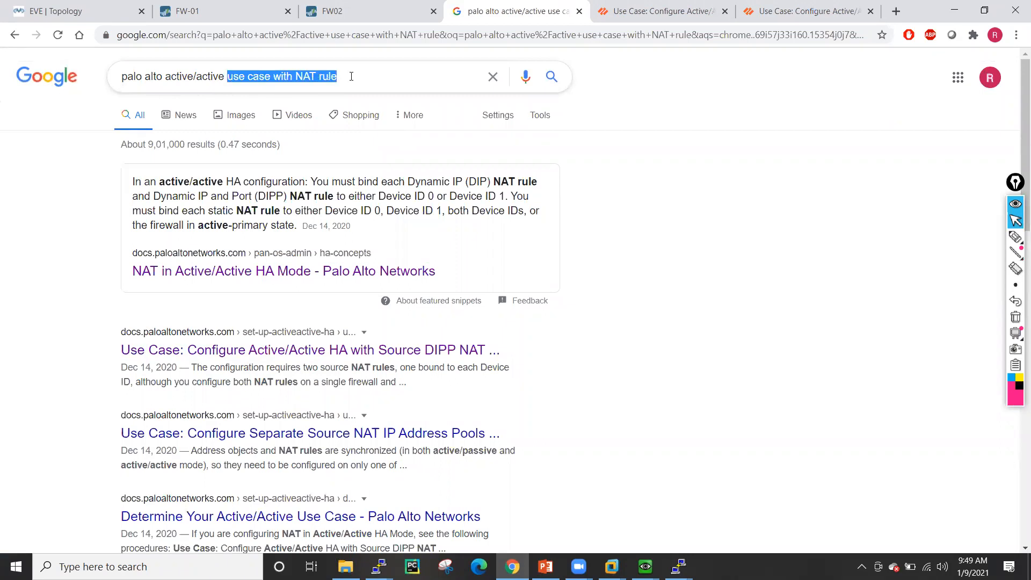
key("BackSpace")
type("ip modu")
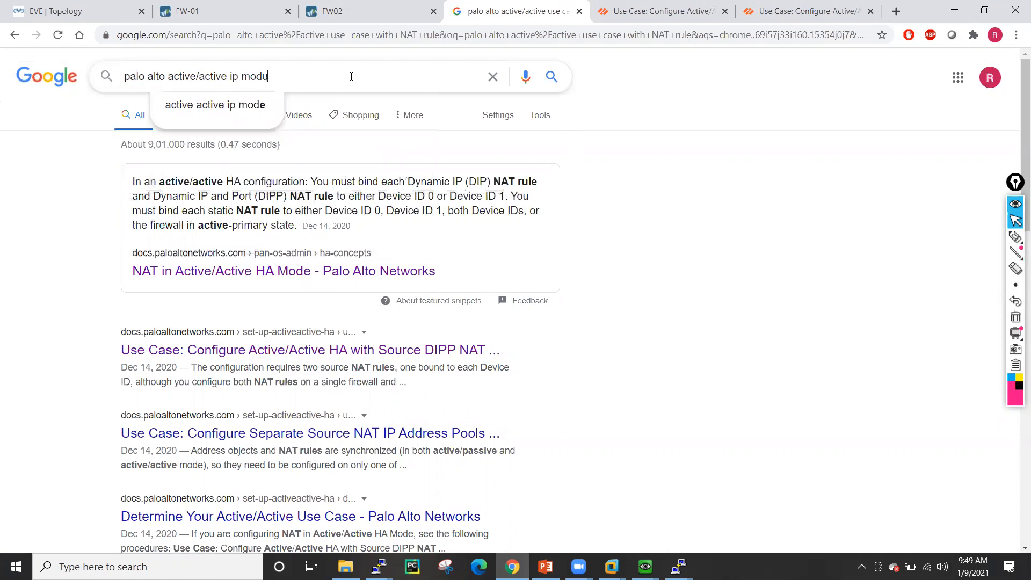
type("lo")
key("Return")
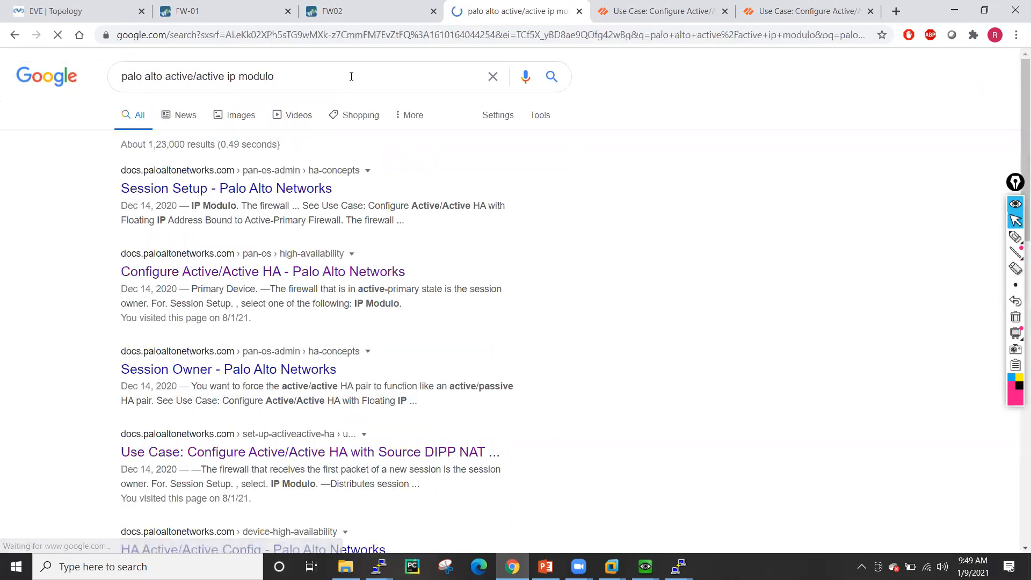
- Open the Session Setup and Session Owner results in new tabs, close the extra use-case page, and view Session Owner
right_click(245, 192)
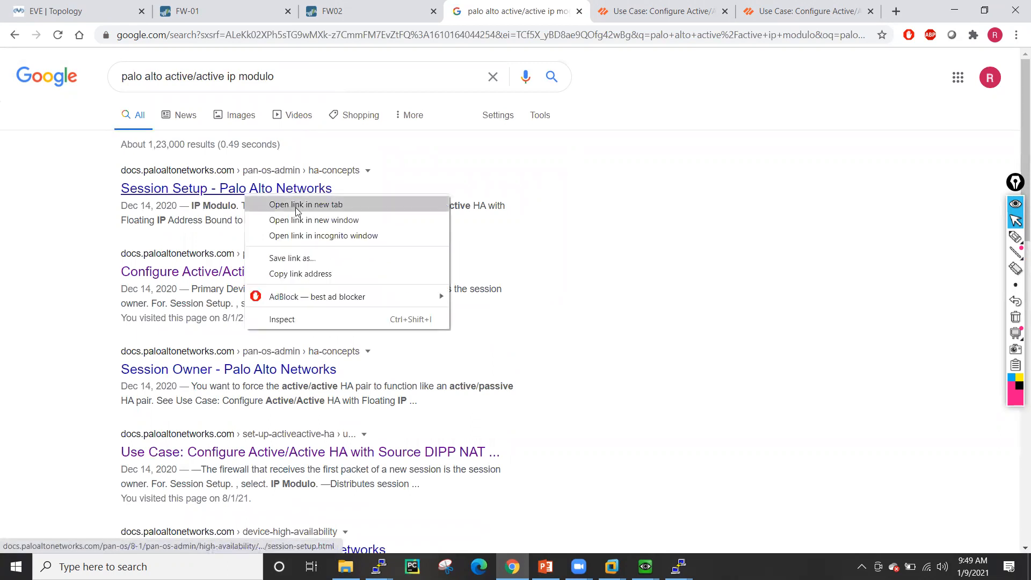
left_click(295, 207)
right_click(287, 376)
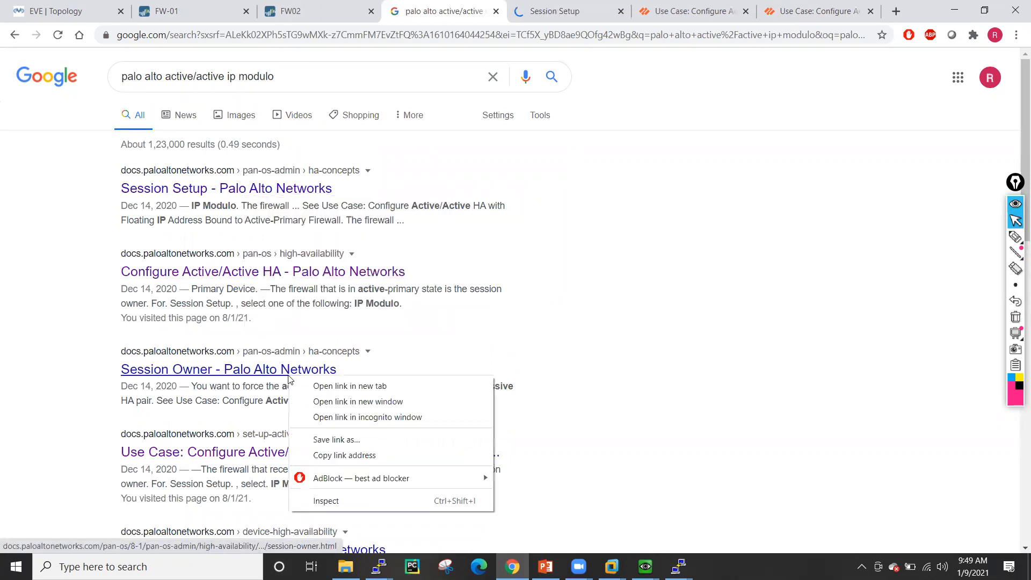
left_click(322, 386)
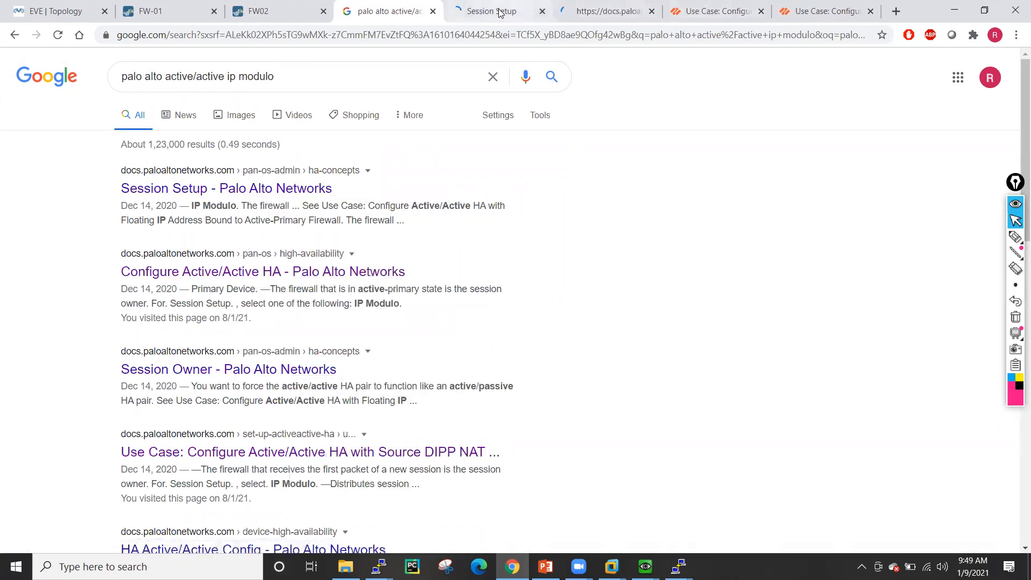
left_click(698, 10)
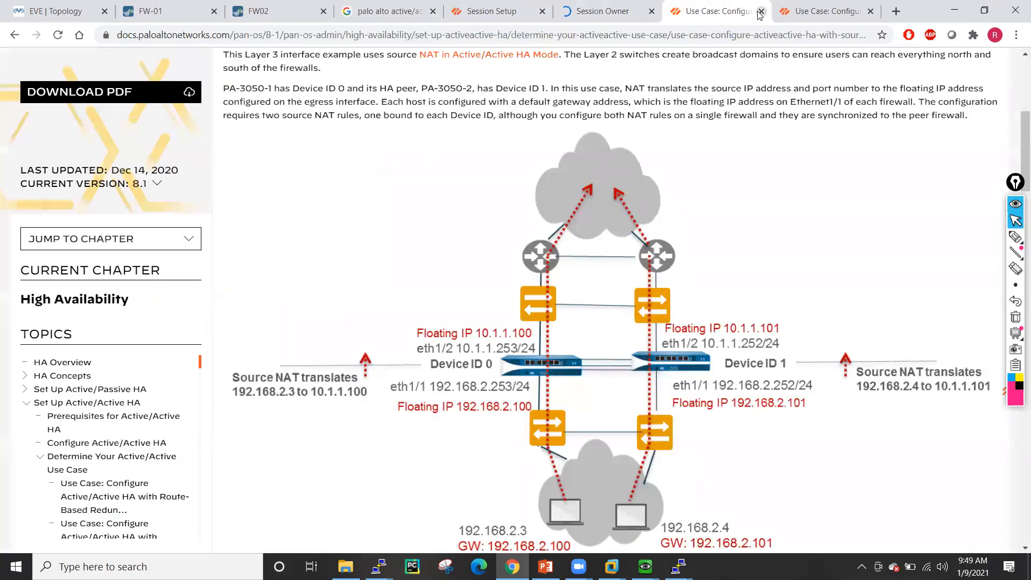
left_click(859, 11)
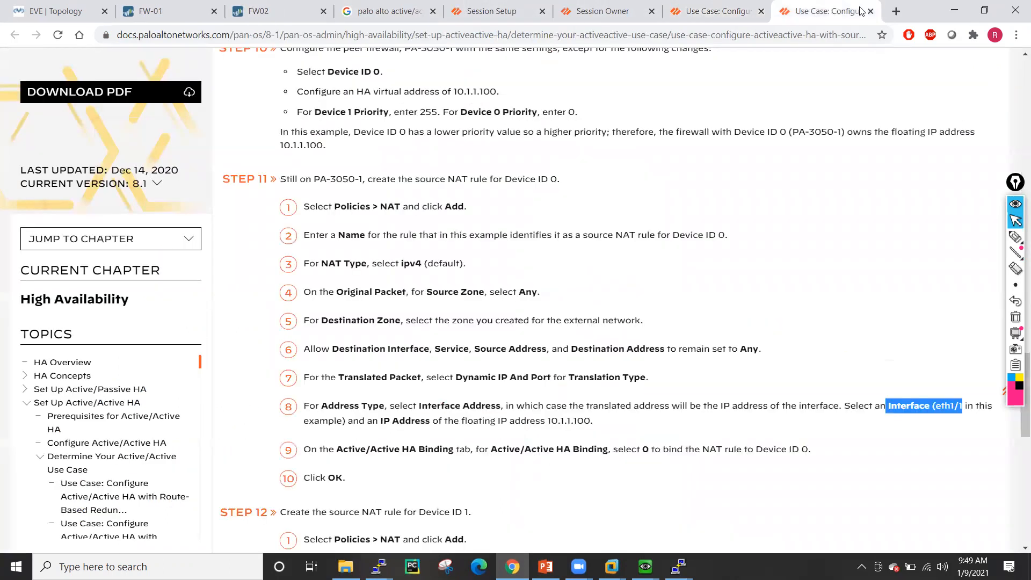
left_click(870, 10)
left_click(693, 11)
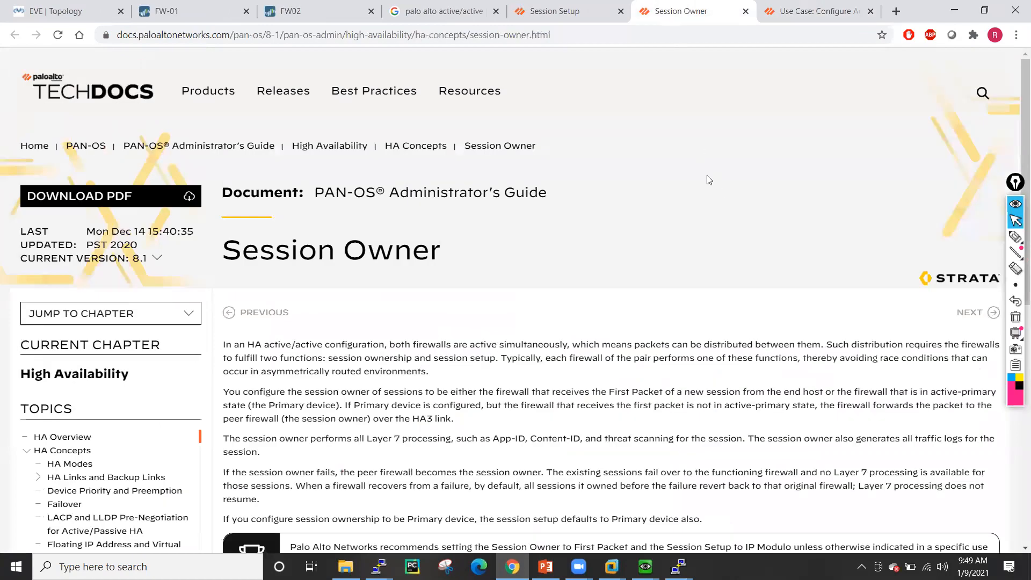
- Scroll through the Session Owner documentation page
scroll(708, 180, "down", 8)
scroll(511, 185, "up", 4)
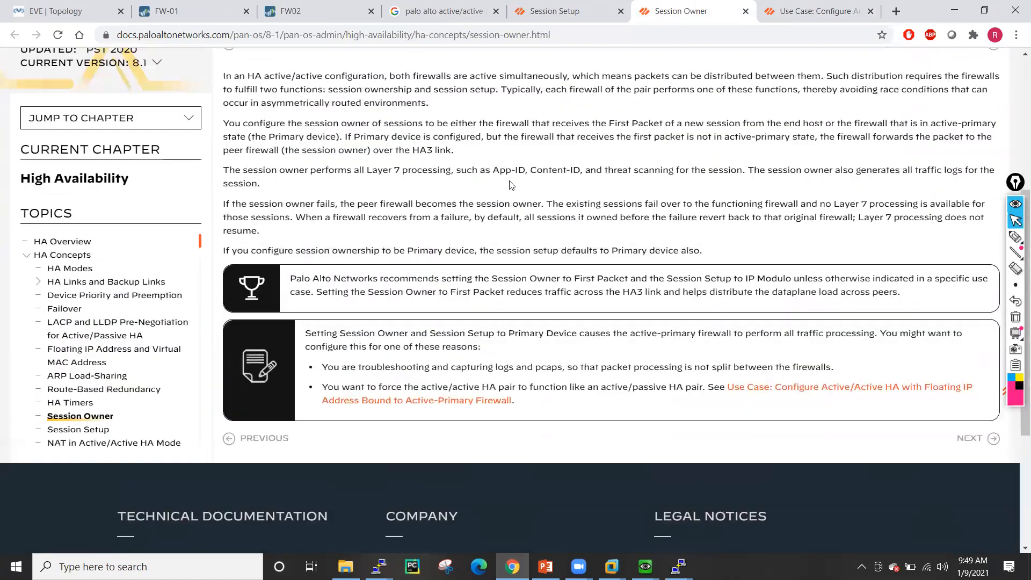
scroll(511, 185, "up", 3)
scroll(511, 185, "down", 1)
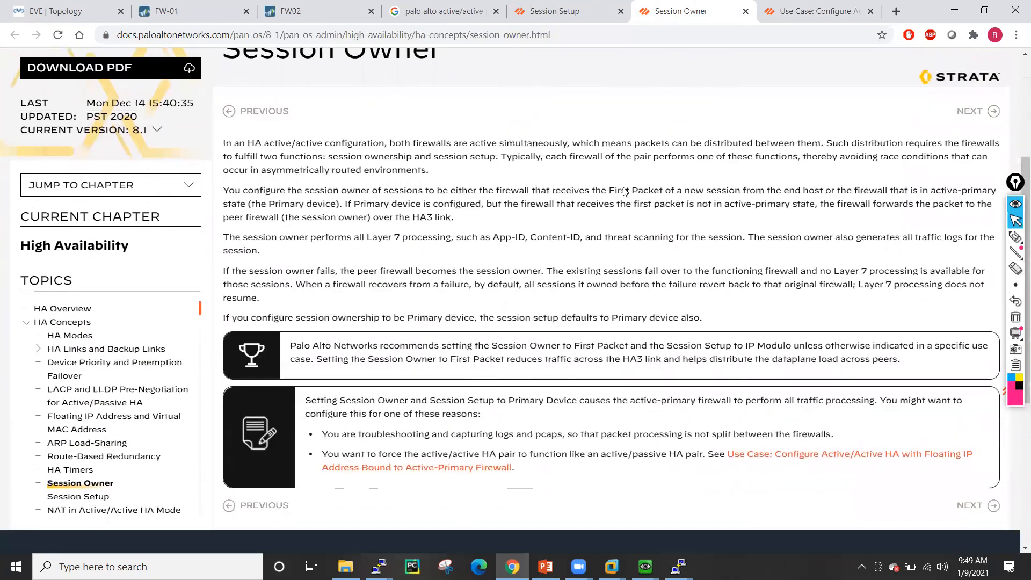
scroll(690, 273, "down", 2)
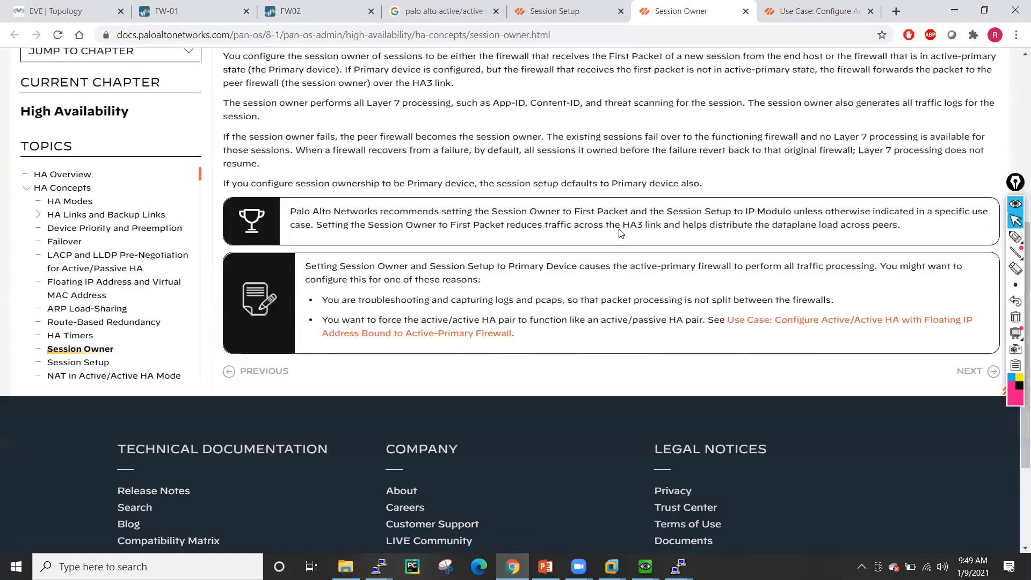
- Bring up the Session Setup page's options table and pick the pink annotation pen
left_click(544, 5)
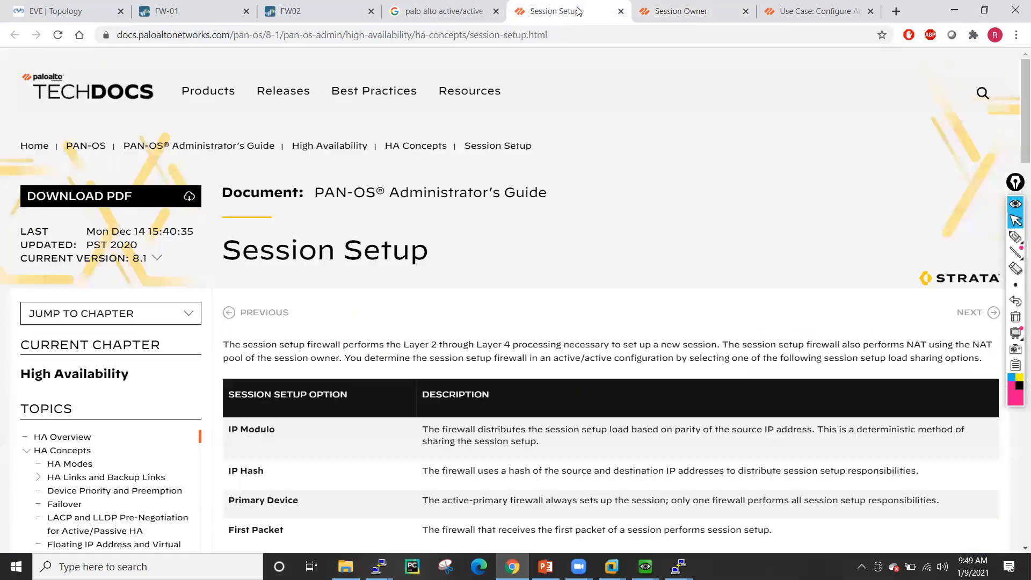
scroll(558, 185, "down", 2)
scroll(559, 187, "down", 2)
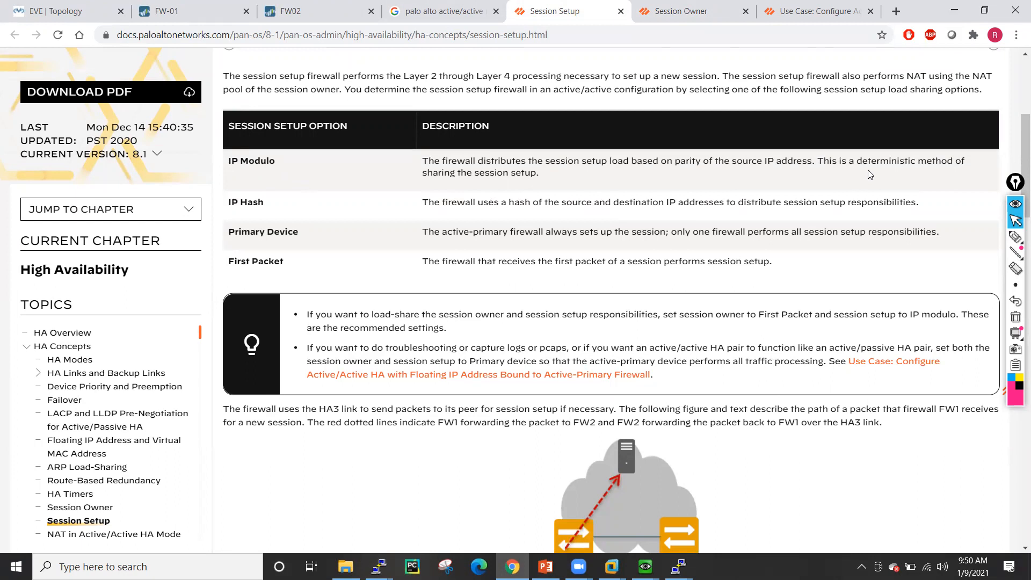
left_click(1014, 236)
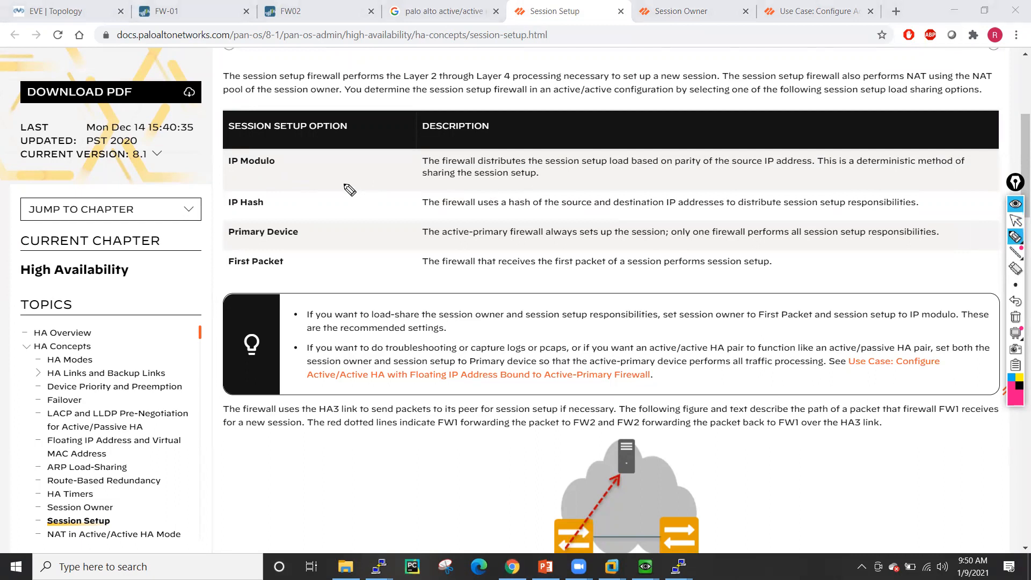
mouse_move(318, 182)
left_mouse_down()
mouse_move(361, 177)
mouse_move(363, 164)
mouse_move(383, 183)
mouse_move(417, 164)
mouse_move(407, 176)
left_mouse_up()
mouse_move(459, 156)
left_mouse_down()
mouse_move(466, 136)
mouse_move(465, 154)
mouse_move(489, 138)
left_mouse_up()
left_click(332, 212)
mouse_move(321, 204)
left_mouse_down()
mouse_move(322, 225)
mouse_move(429, 192)
mouse_move(423, 209)
left_mouse_up()
left_click_drag(489, 181, 478, 195)
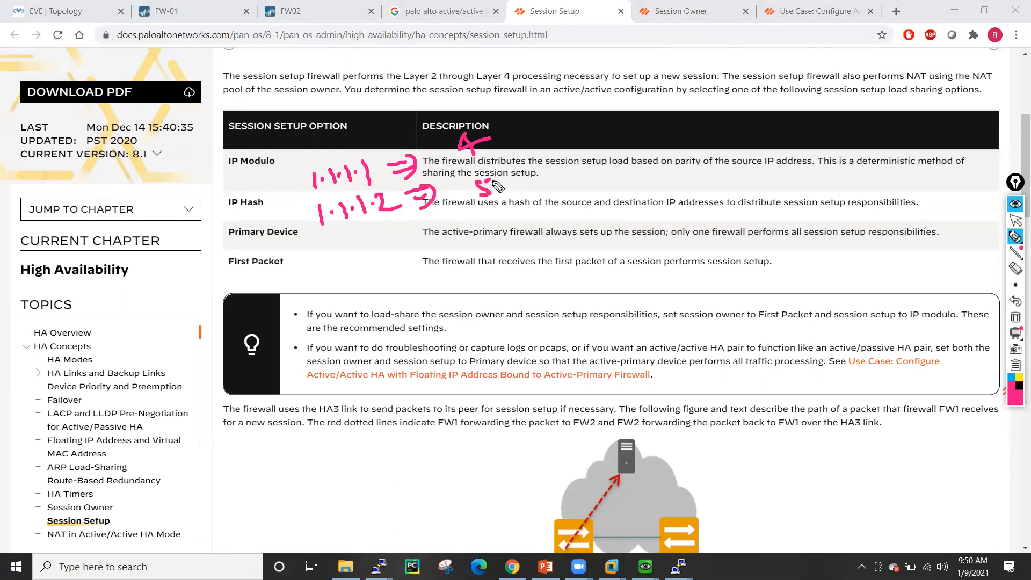
mouse_move(491, 114)
left_mouse_down()
mouse_move(457, 114)
mouse_move(481, 160)
mouse_move(496, 118)
left_mouse_up()
mouse_move(492, 177)
left_mouse_down()
mouse_move(493, 216)
mouse_move(505, 192)
mouse_move(543, 170)
mouse_move(602, 168)
mouse_move(625, 185)
left_mouse_up()
mouse_move(502, 141)
left_mouse_down()
mouse_move(592, 110)
mouse_move(629, 111)
mouse_move(556, 133)
mouse_move(612, 110)
left_mouse_up()
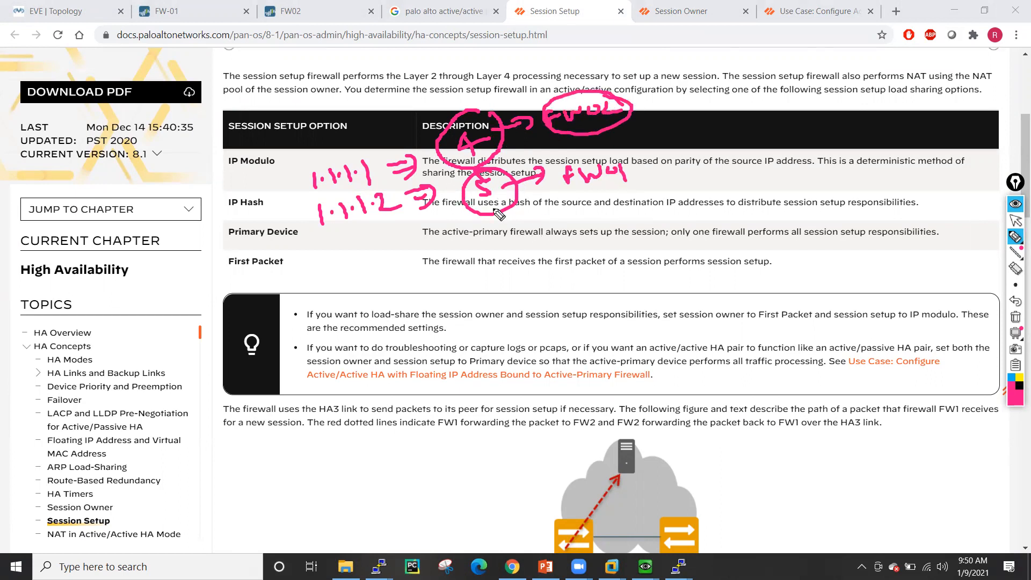
left_click_drag(542, 236, 498, 263)
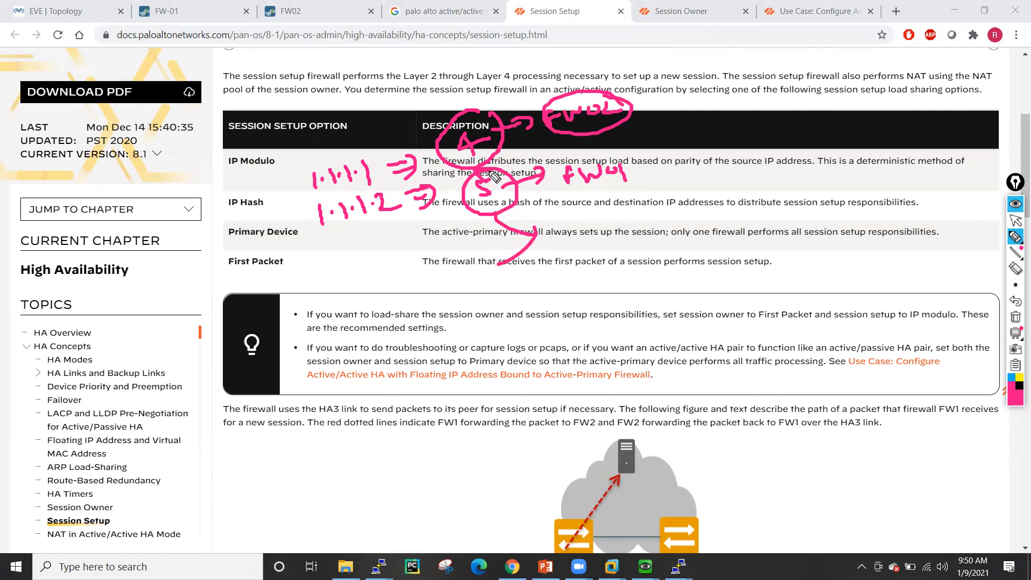
mouse_move(451, 115)
left_mouse_down()
mouse_move(436, 84)
mouse_move(444, 93)
left_mouse_up()
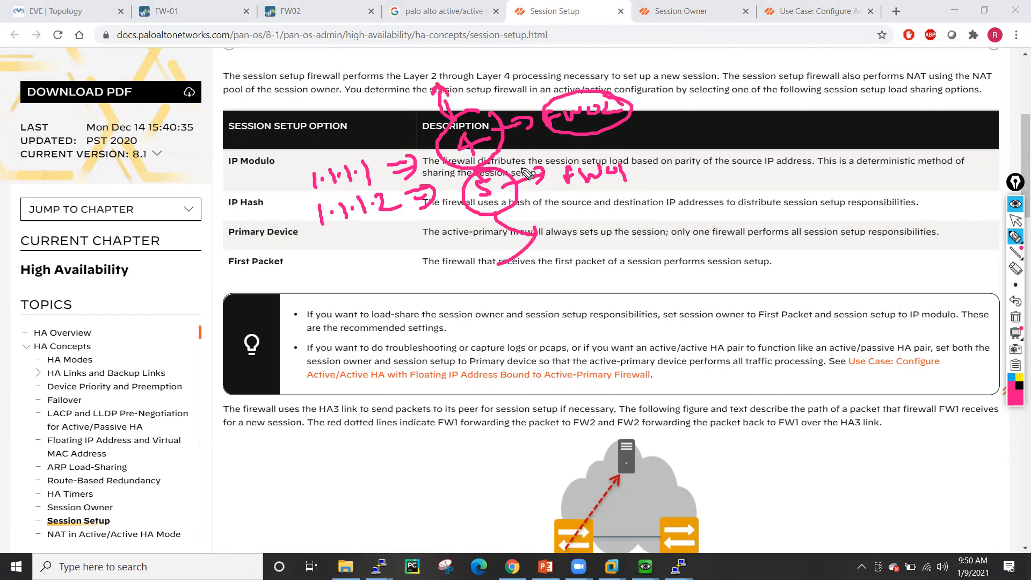
mouse_move(563, 196)
left_mouse_down()
mouse_move(623, 211)
mouse_move(607, 149)
mouse_move(564, 185)
mouse_move(577, 205)
left_mouse_up()
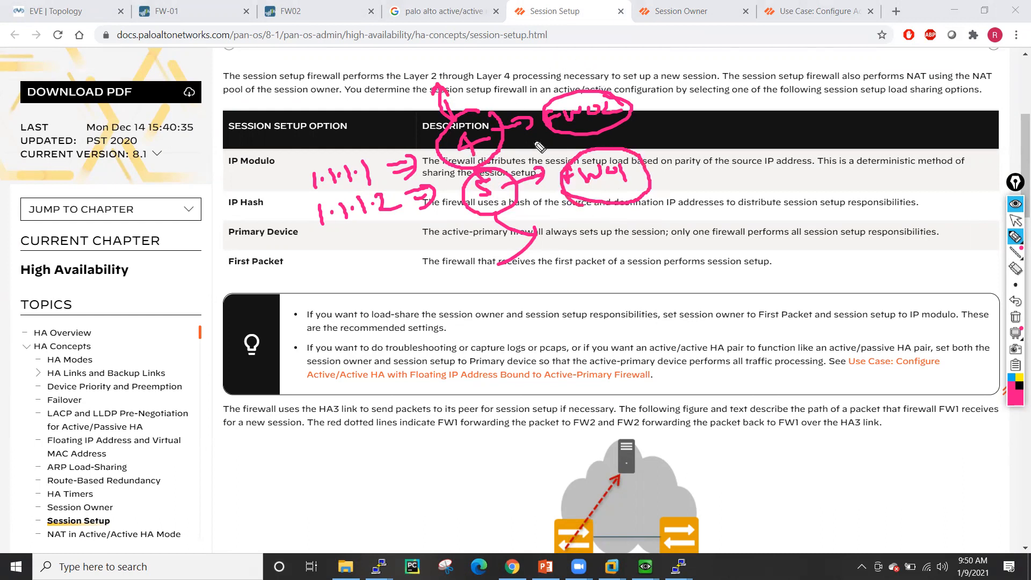
mouse_move(639, 112)
left_mouse_down()
mouse_move(668, 144)
mouse_move(639, 154)
left_mouse_up()
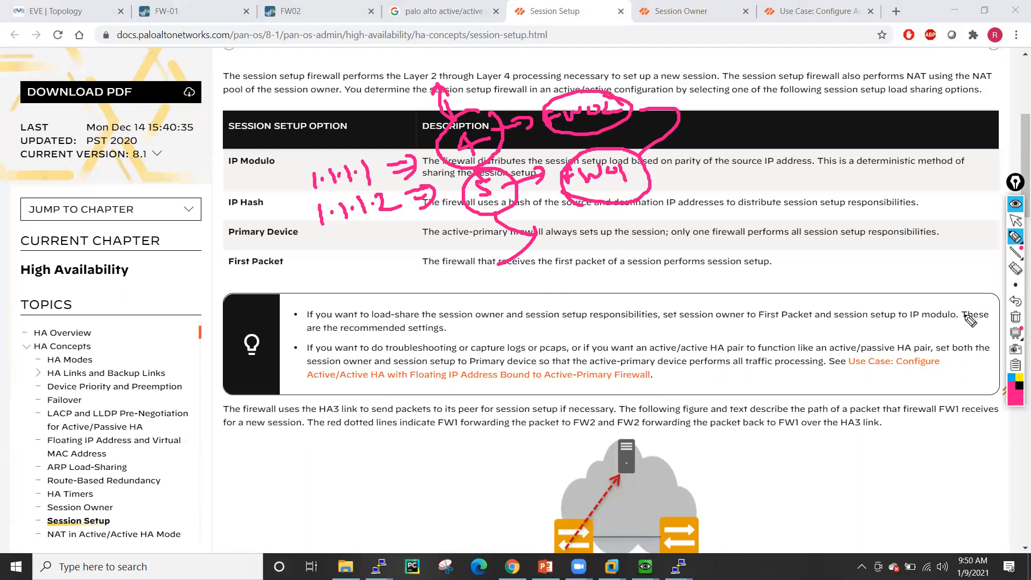
left_click(1015, 316)
left_click(1015, 220)
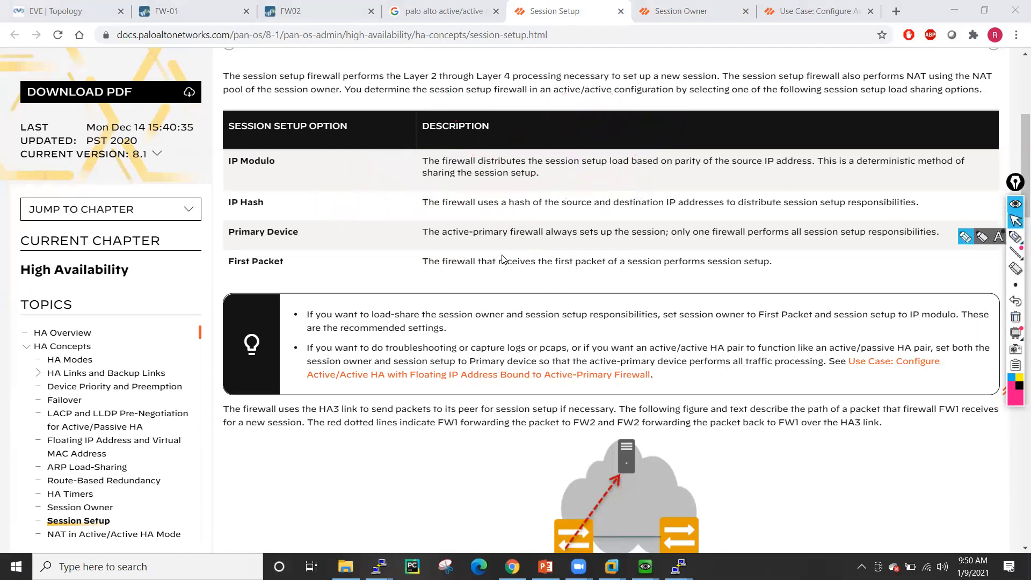
left_click(965, 236)
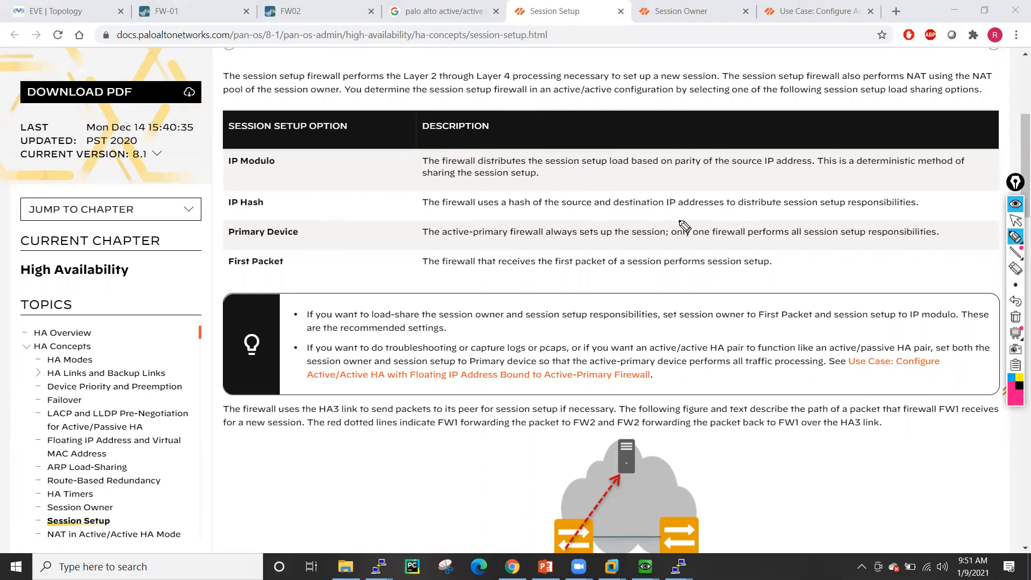
left_click_drag(343, 202, 400, 203)
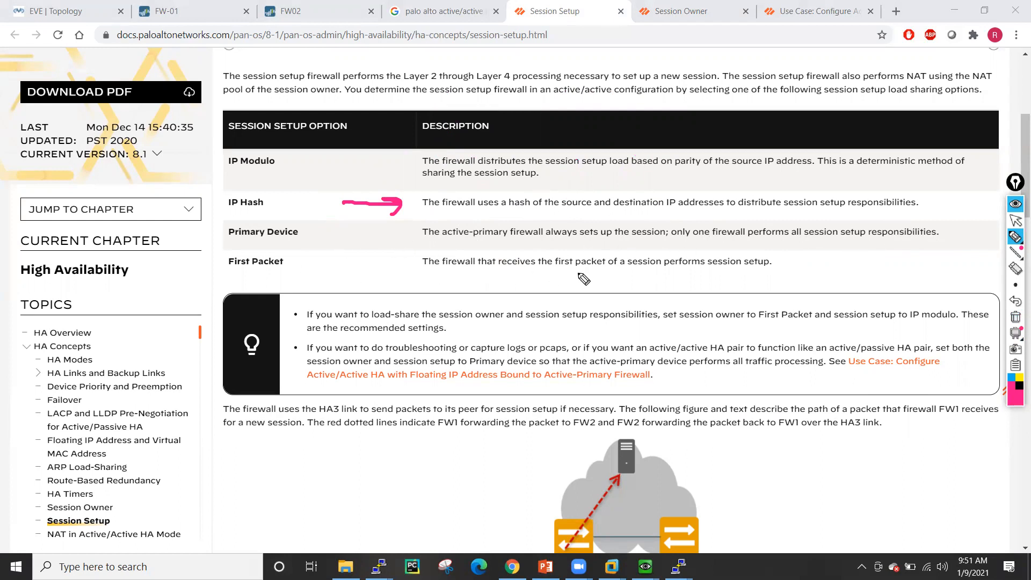
left_click_drag(832, 263, 779, 264)
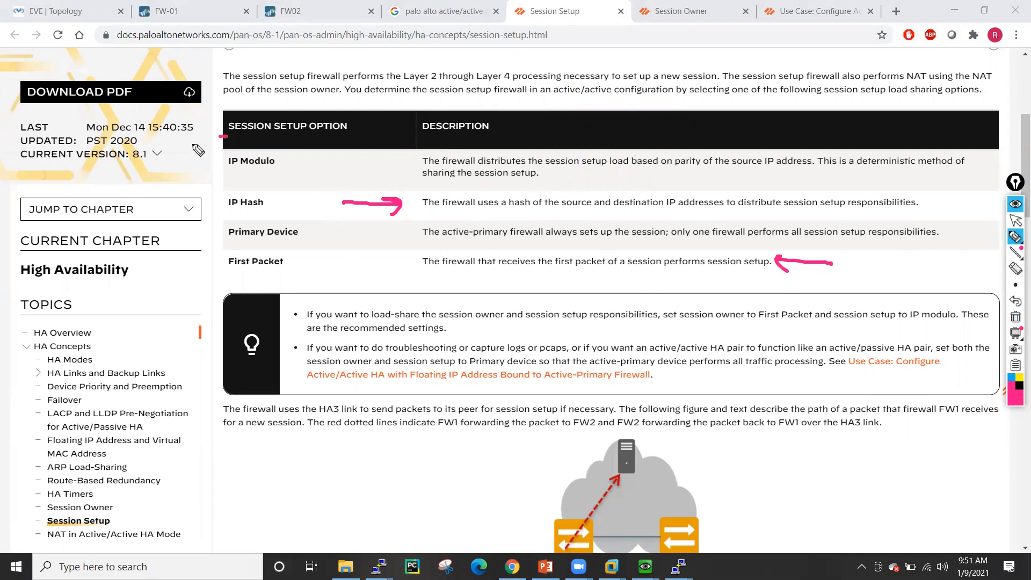
left_click_drag(198, 150, 267, 267)
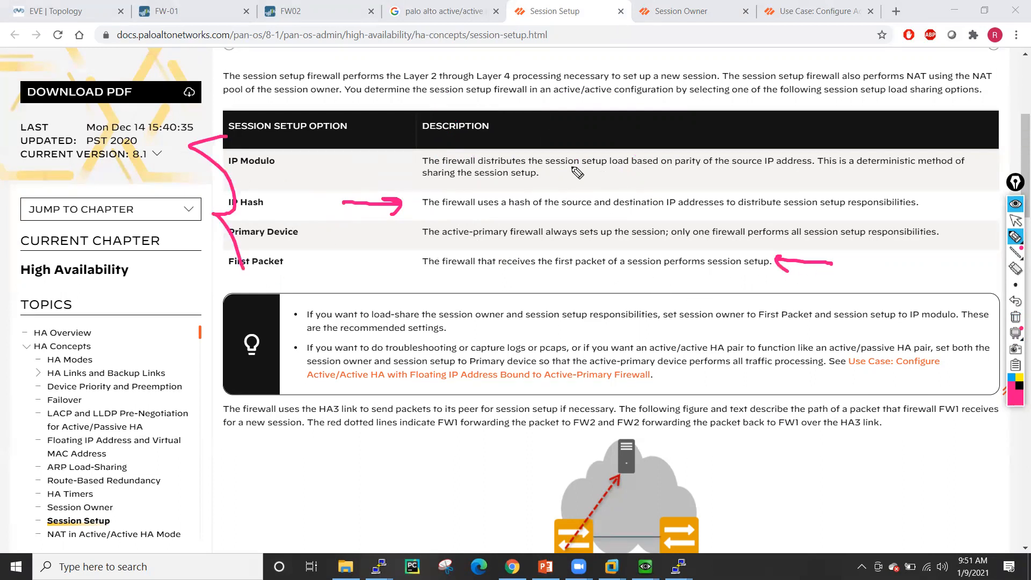
left_click(1015, 220)
left_click(1015, 319)
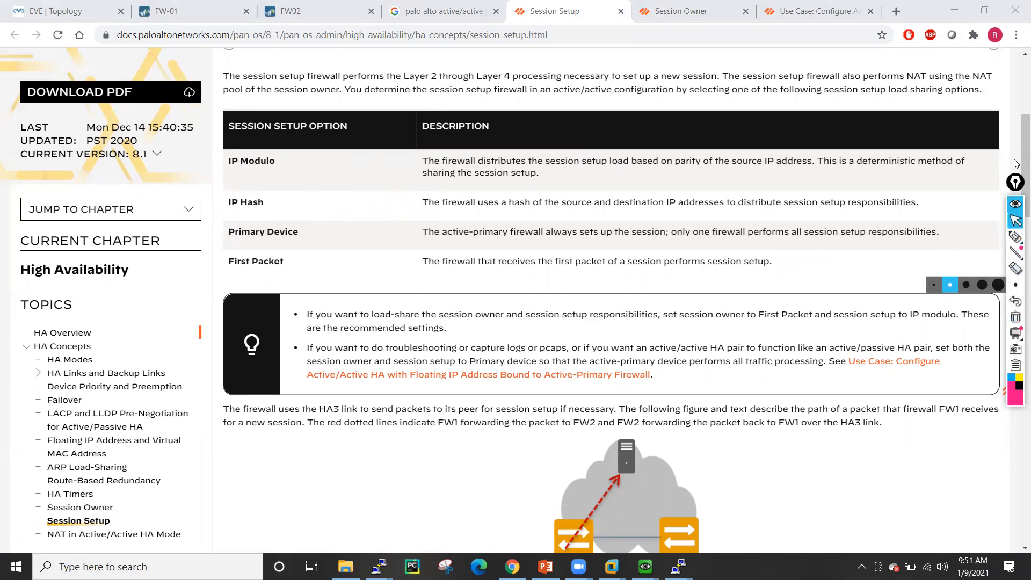
- Scroll the Session Setup page to the HA diagram with FW1 as session owner, FW2 as setup firewall
scroll(1014, 204, "down", 3)
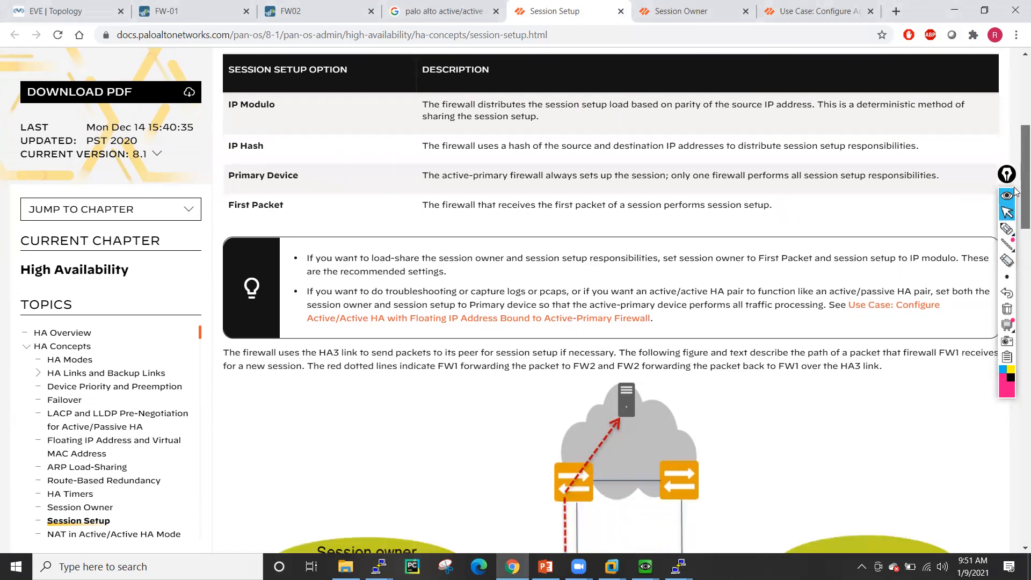
scroll(1015, 226, "down", 3)
scroll(1016, 231, "down", 1)
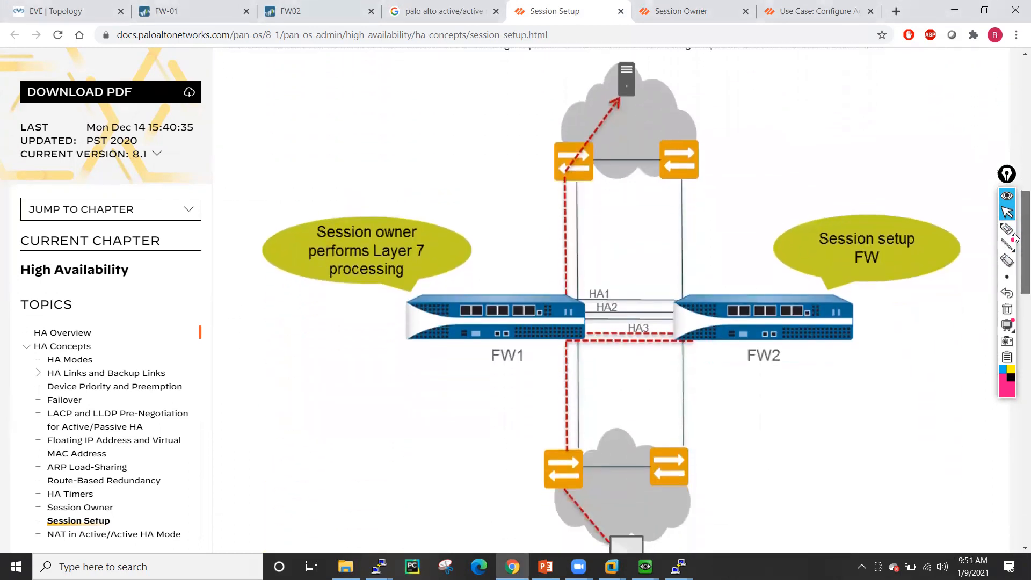
mouse_move(1014, 245)
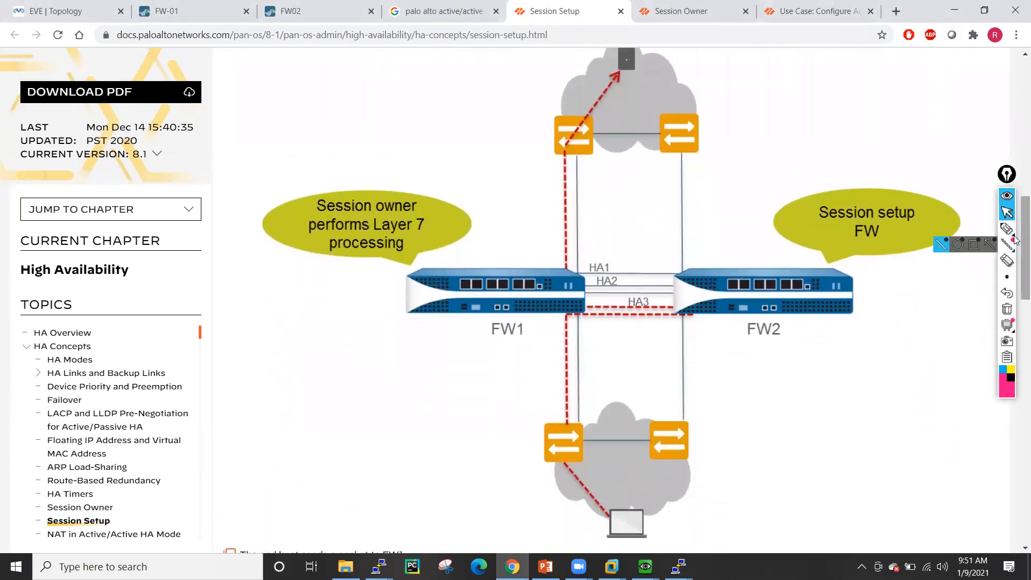
scroll(1015, 250, "down", 1)
scroll(1015, 249, "down", 2)
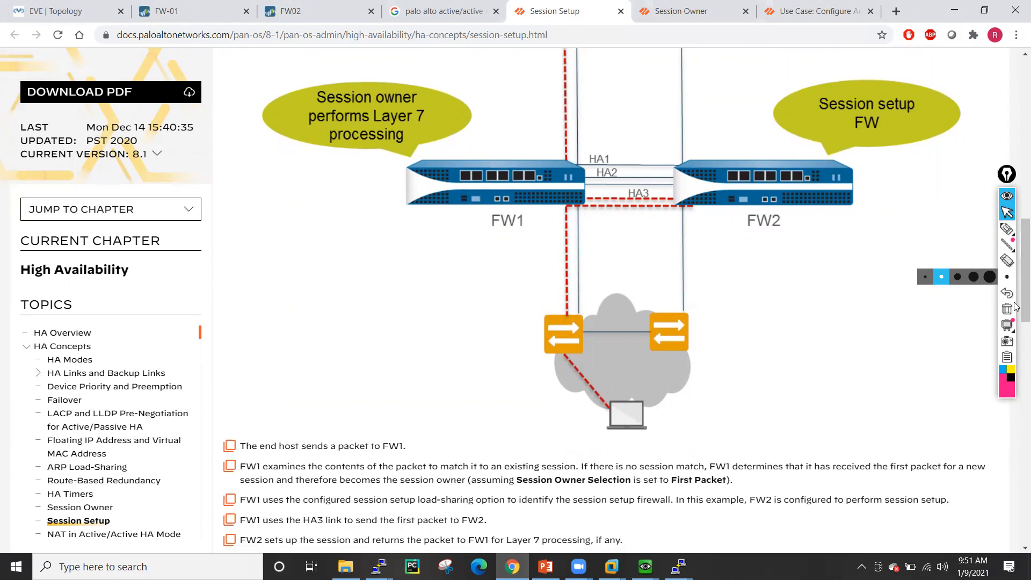
scroll(1015, 284, "up", 2)
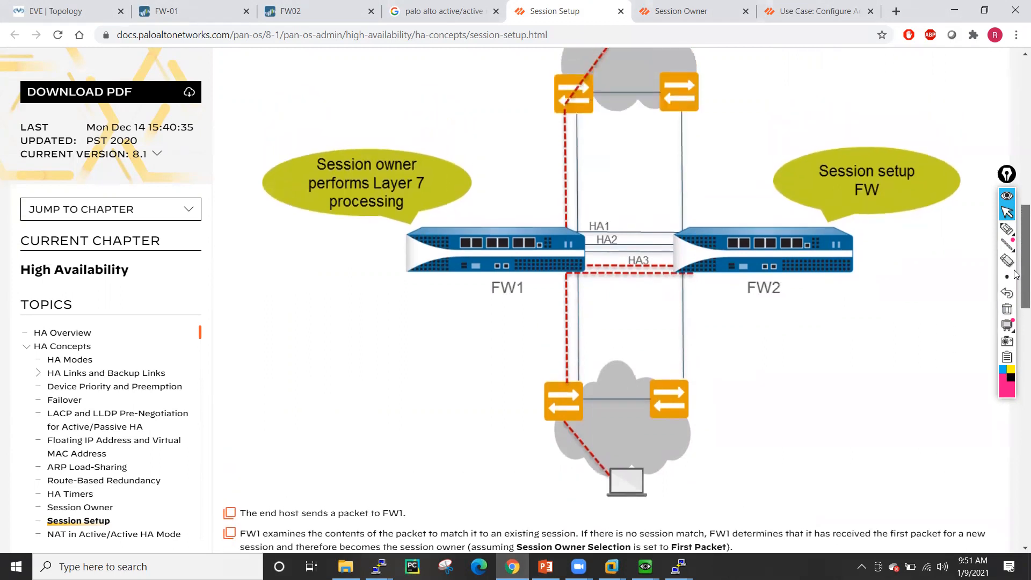
scroll(1016, 274, "up", 2)
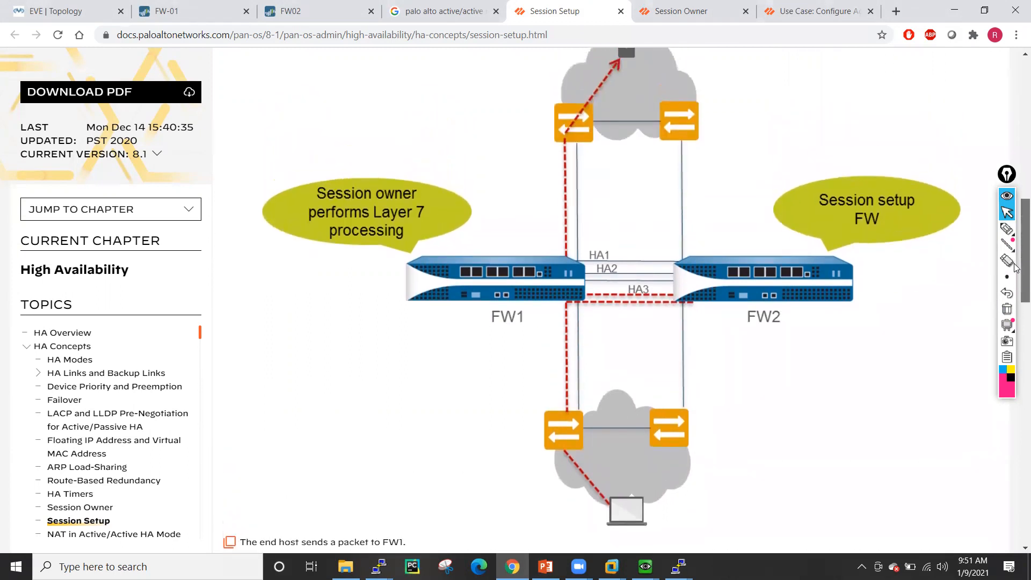
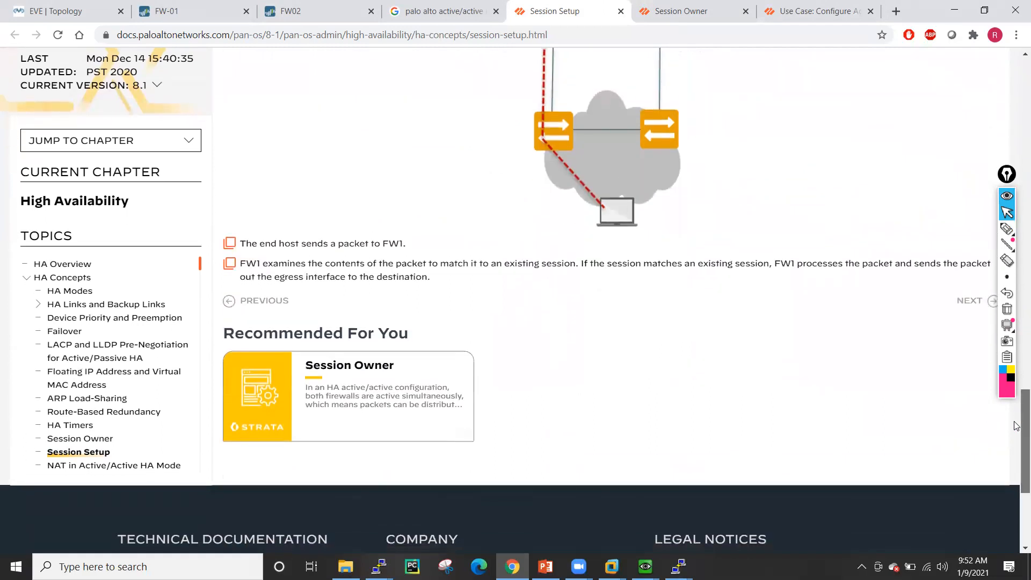
- Advance from the Session Setup article to the NAT in Active/Active HA Mode page
left_click(977, 310)
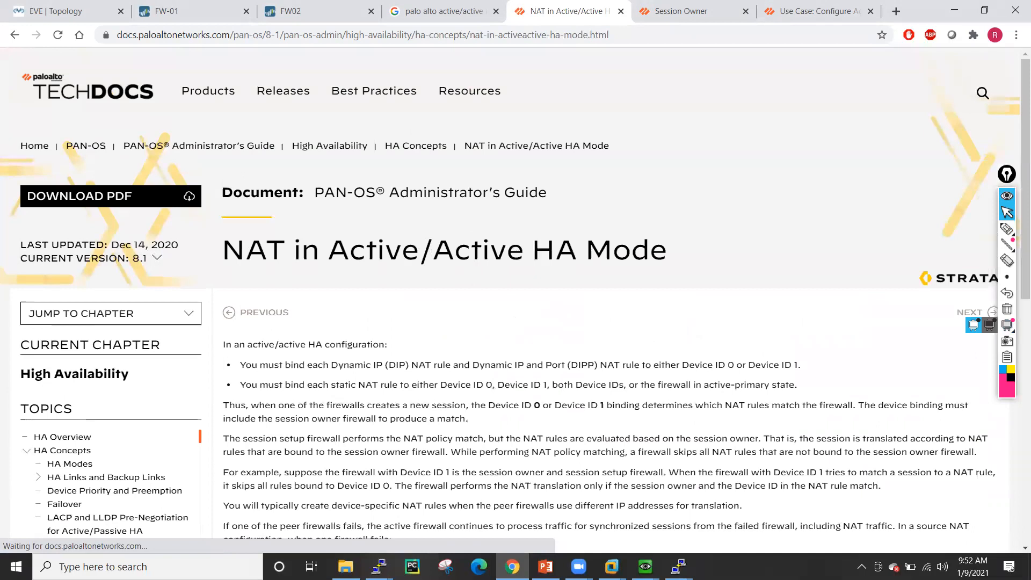
- Scroll the NAT article down to its four active/active NAT use-case links, then return to FW-01
scroll(1015, 177, "down", 4)
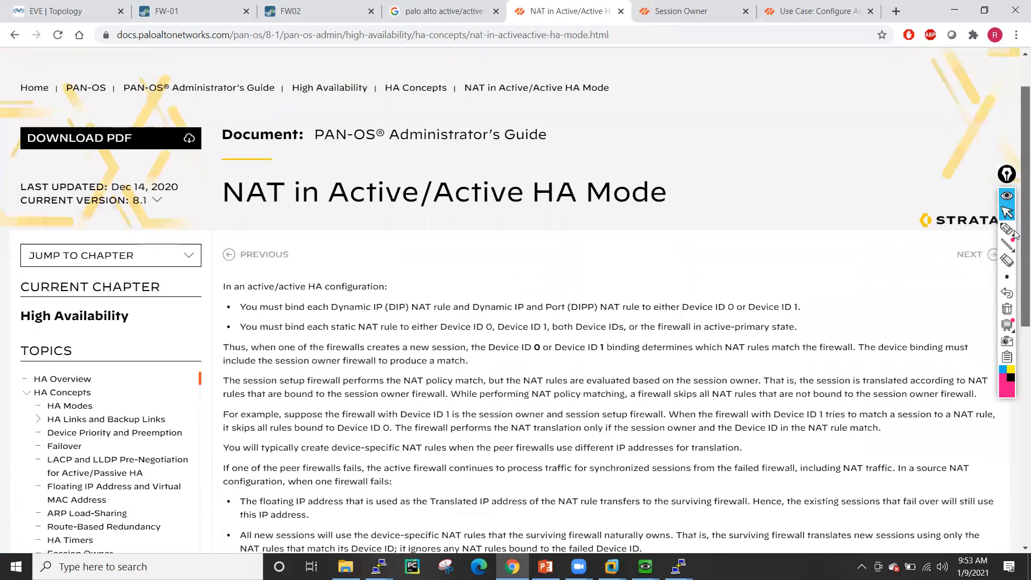
scroll(1017, 233, "down", 5)
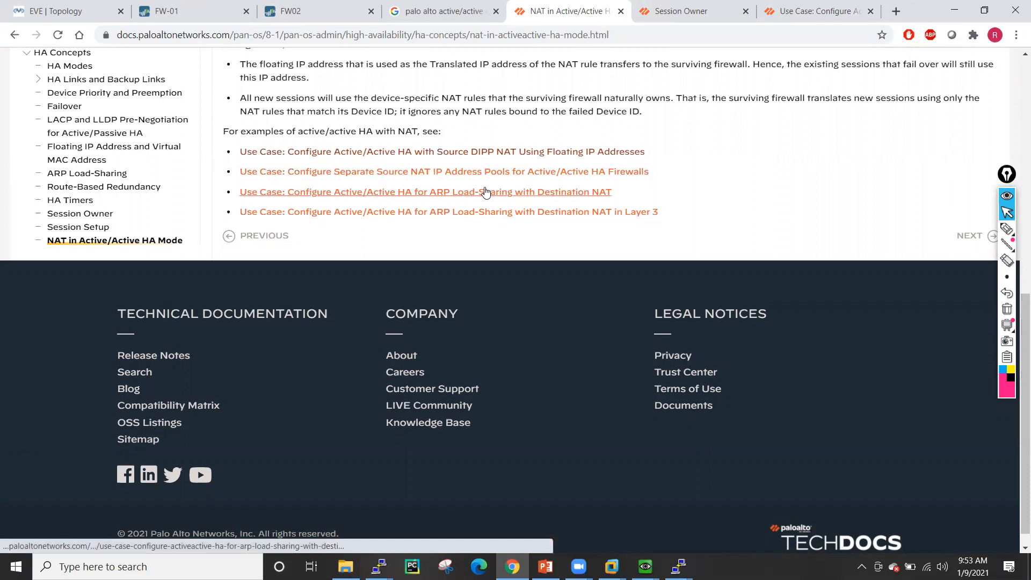
left_click(171, 11)
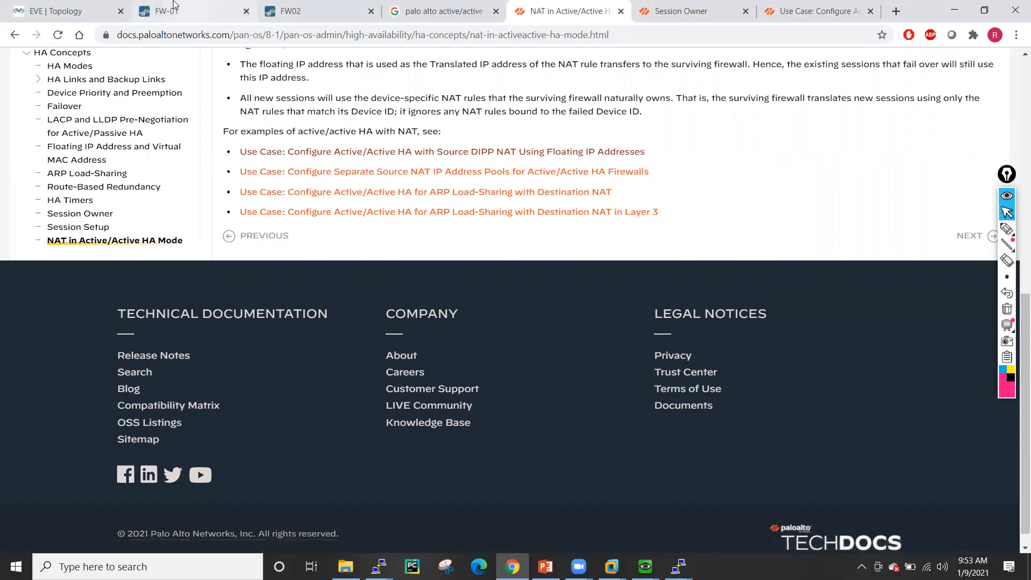
- Dismiss the successful commit results on FW-01 and FW02, then return to FW-01's Active/Active Config
left_click(649, 402)
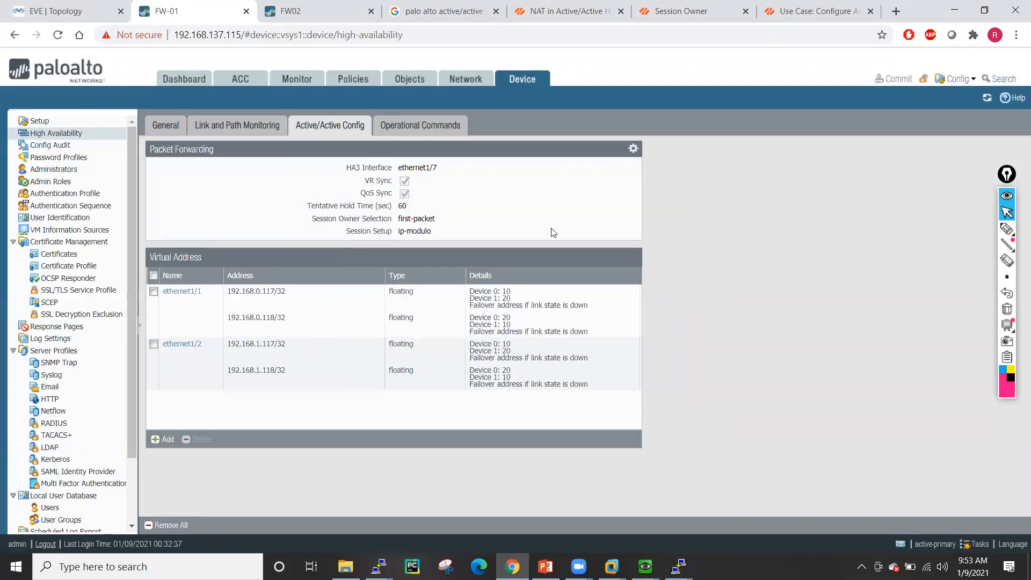
left_click(324, 6)
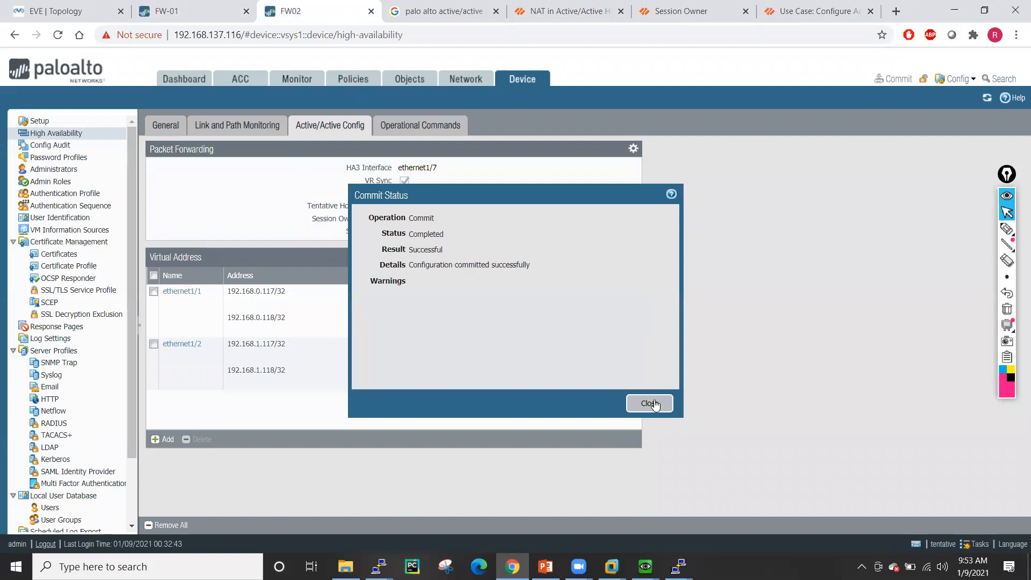
left_click(649, 403)
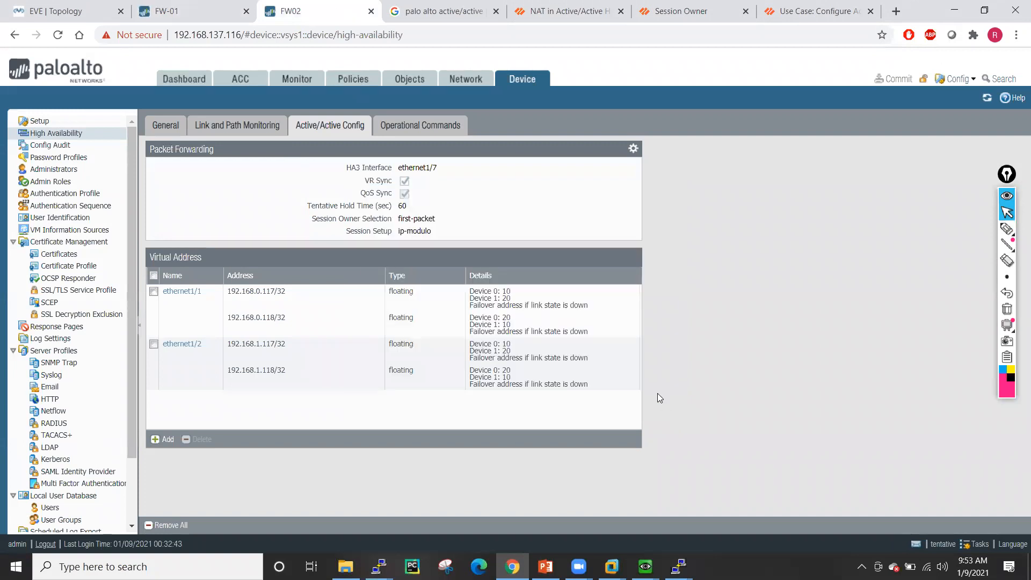
left_click(178, 7)
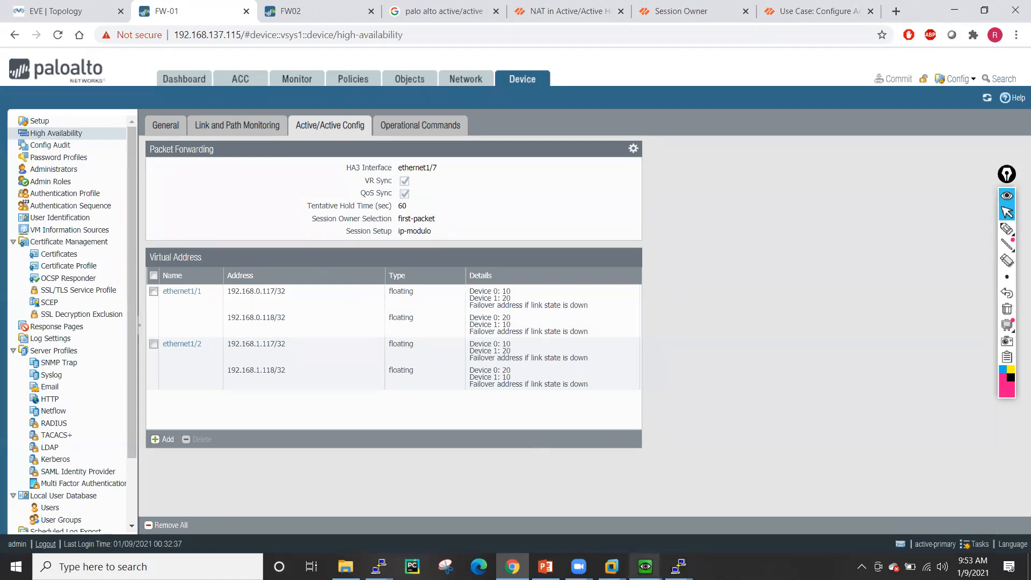
mouse_move(644, 561)
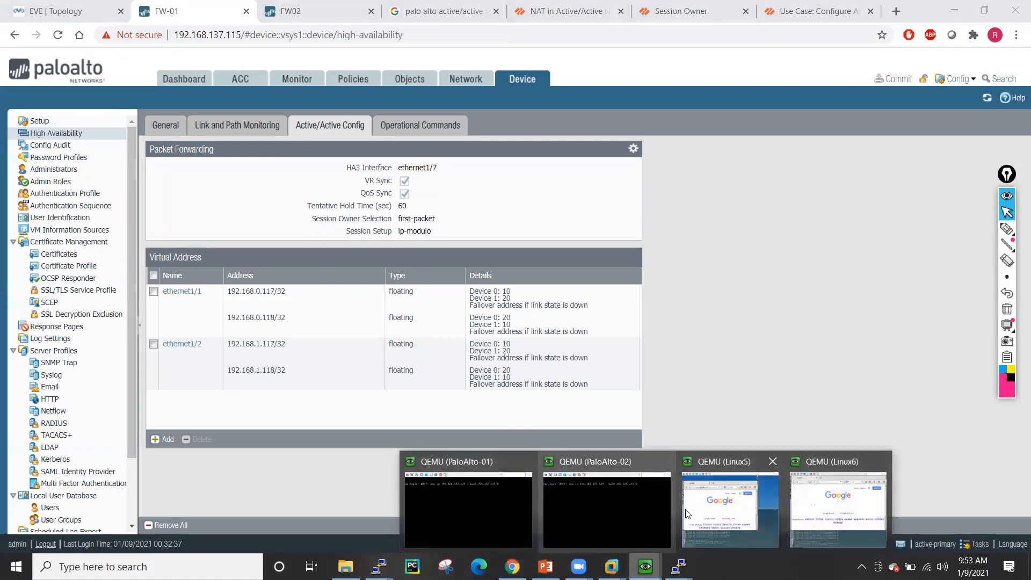
left_click(683, 511)
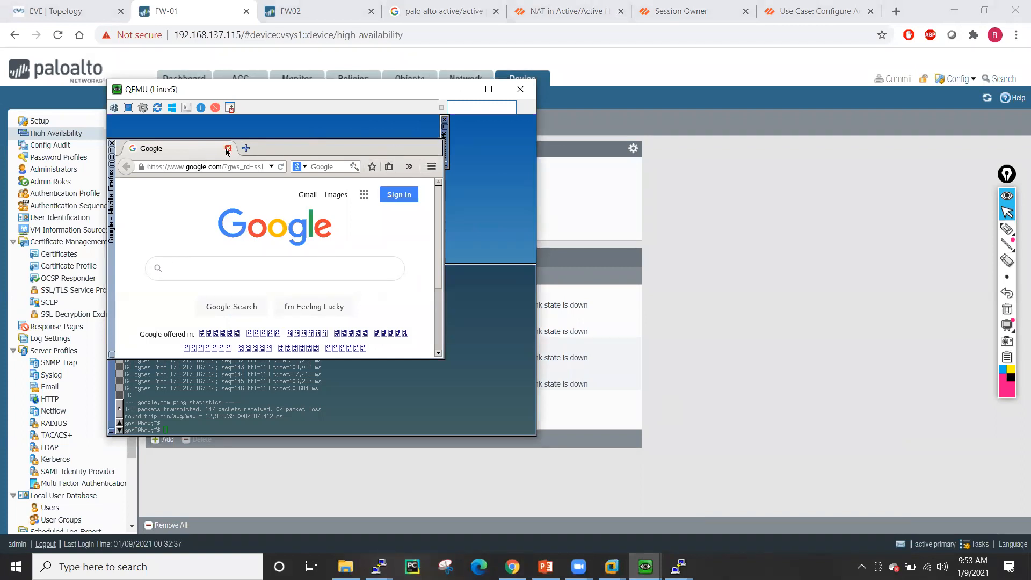
- Close Firefox on the Linux5 client and relaunch it from the dock
left_click(228, 149)
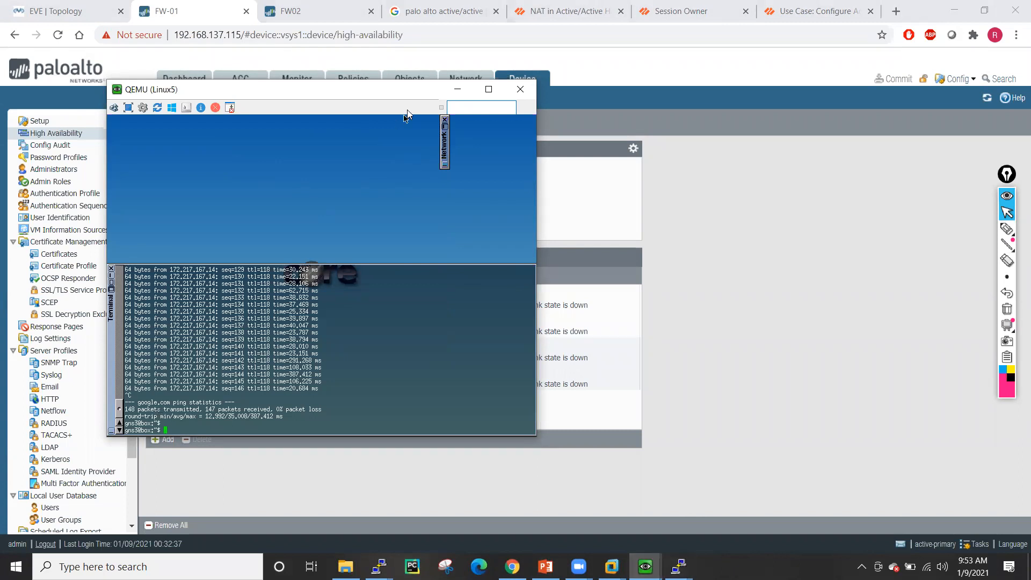
left_click_drag(325, 102, 509, 93)
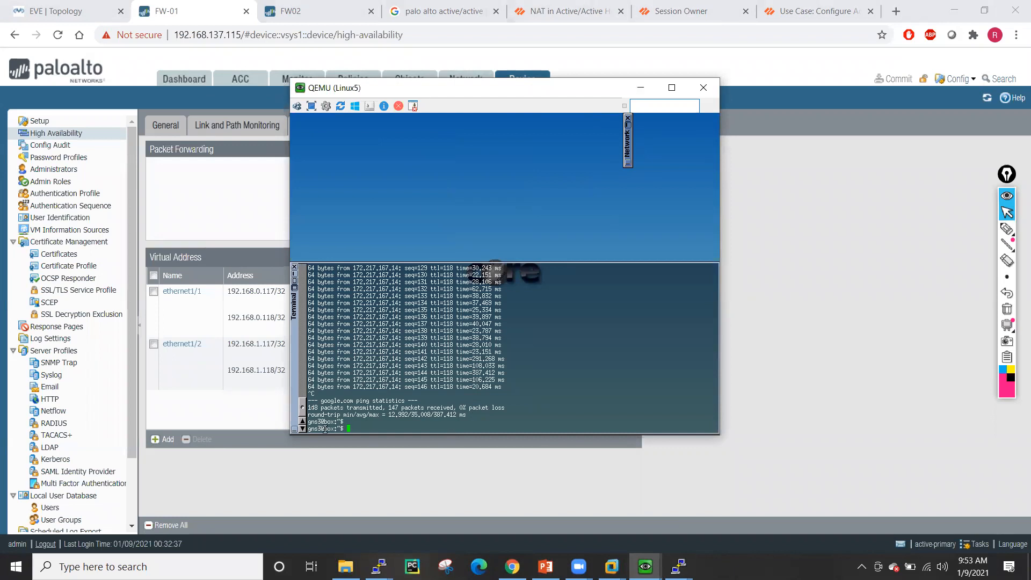
left_click(294, 277)
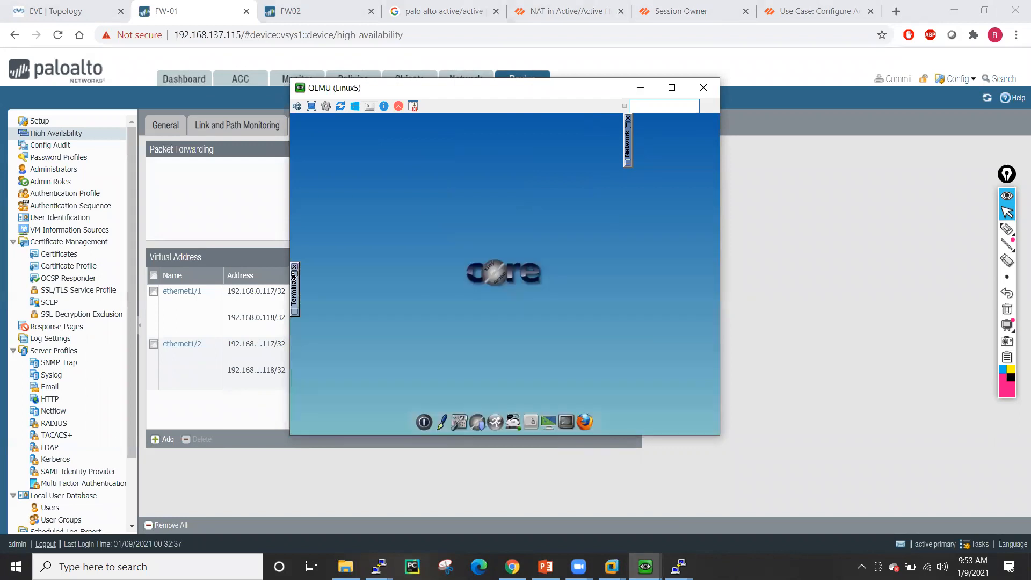
left_click(588, 414)
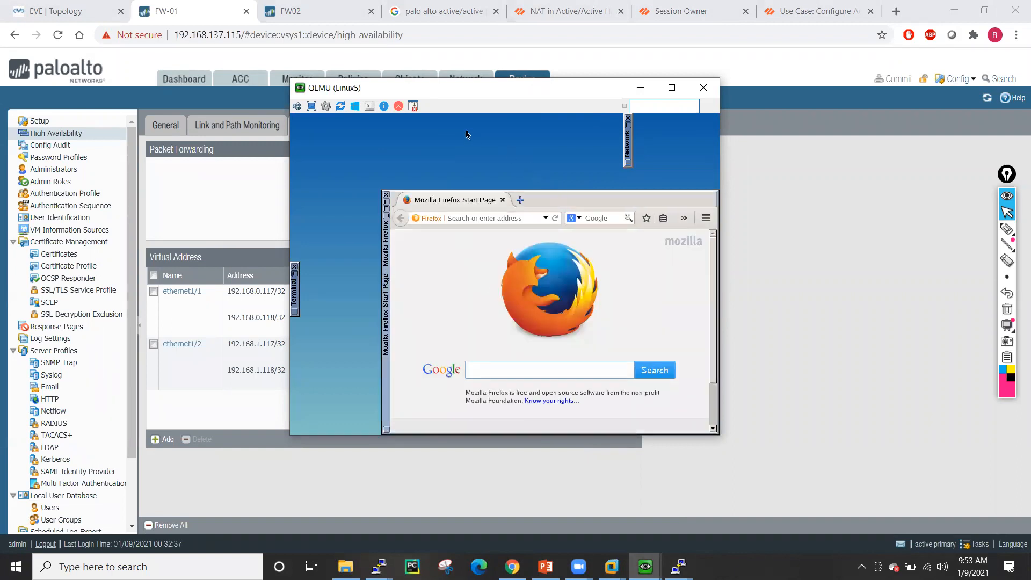
- Open a new blank Firefox tab on the Linux6 client
left_click(645, 566)
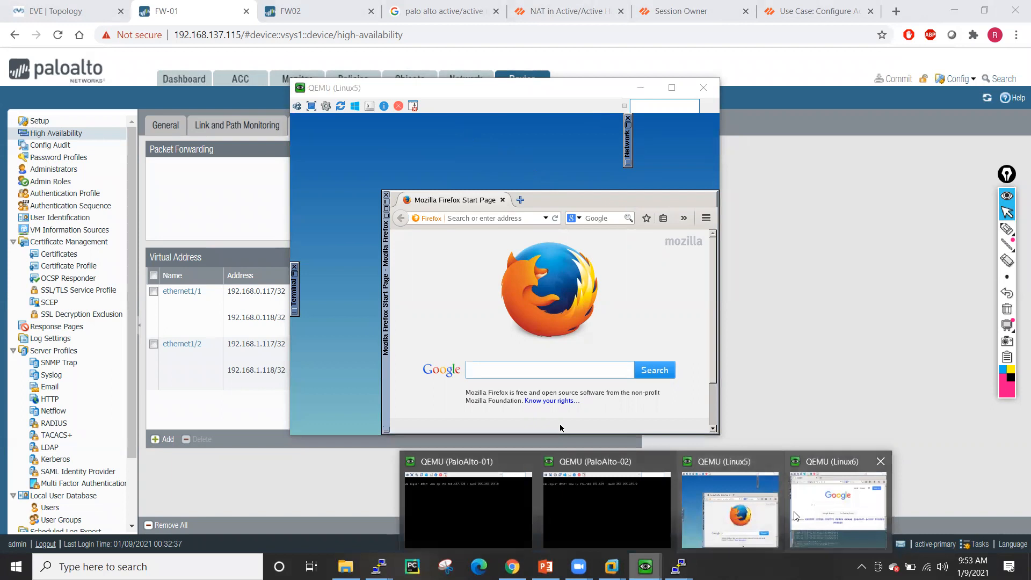
left_click(794, 515)
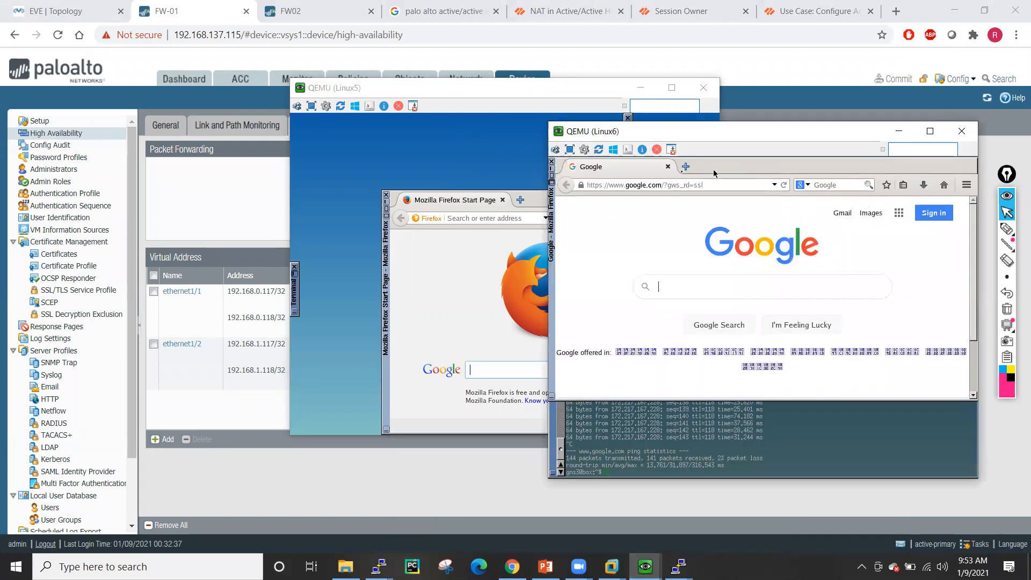
left_click(686, 167)
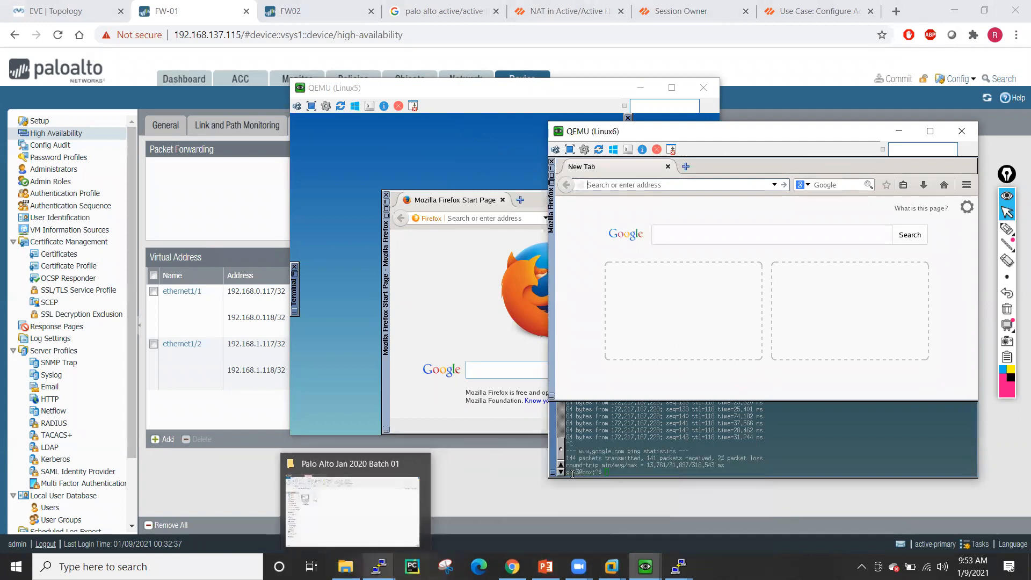
- Run 'clear session all' on the FW-01 CLI
mouse_move(379, 565)
left_click(354, 511)
type("c")
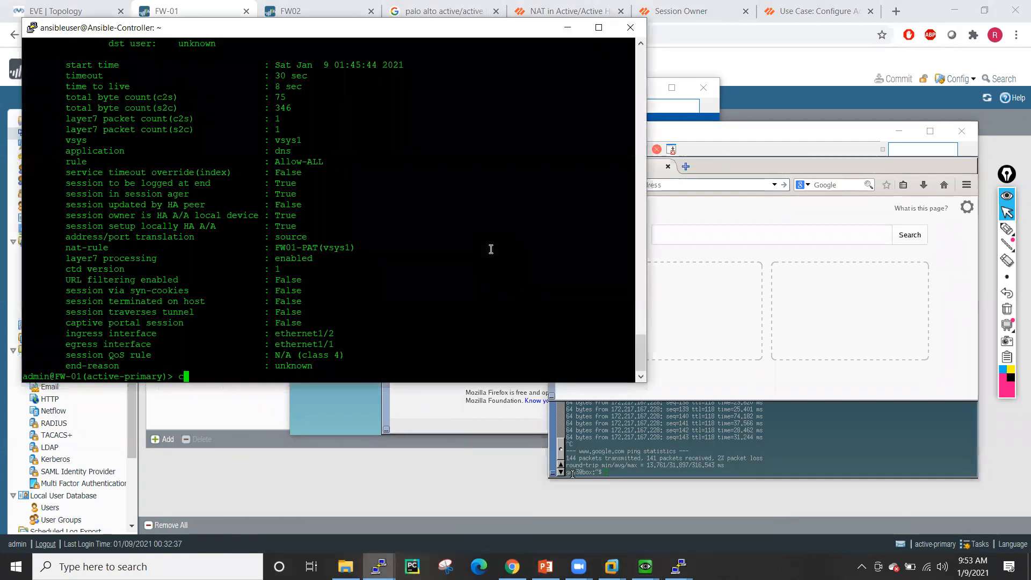
type("lear session all")
key("Return")
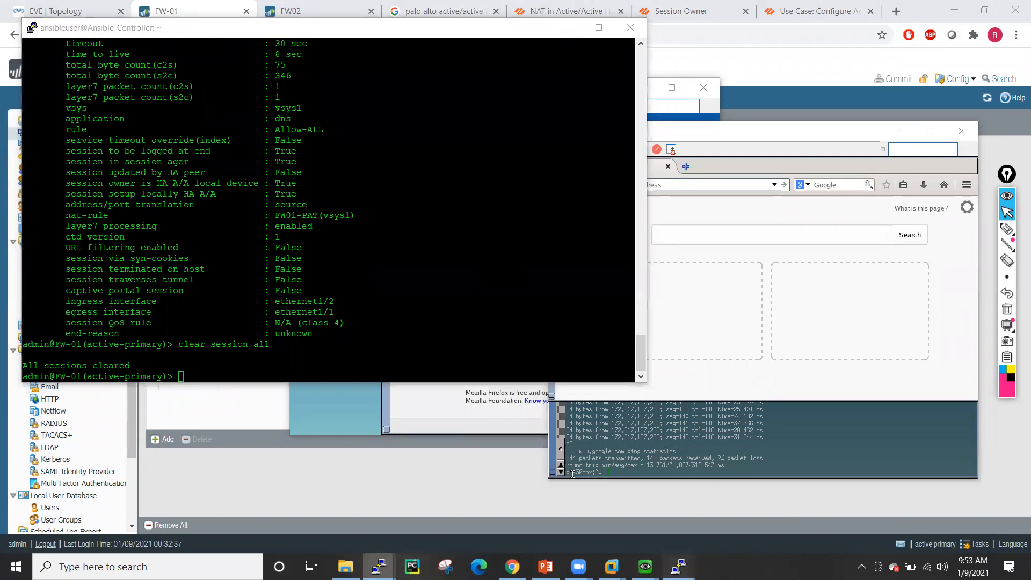
- Run 'clear session all' on the FW02 CLI as well
mouse_move(678, 567)
left_click(736, 499)
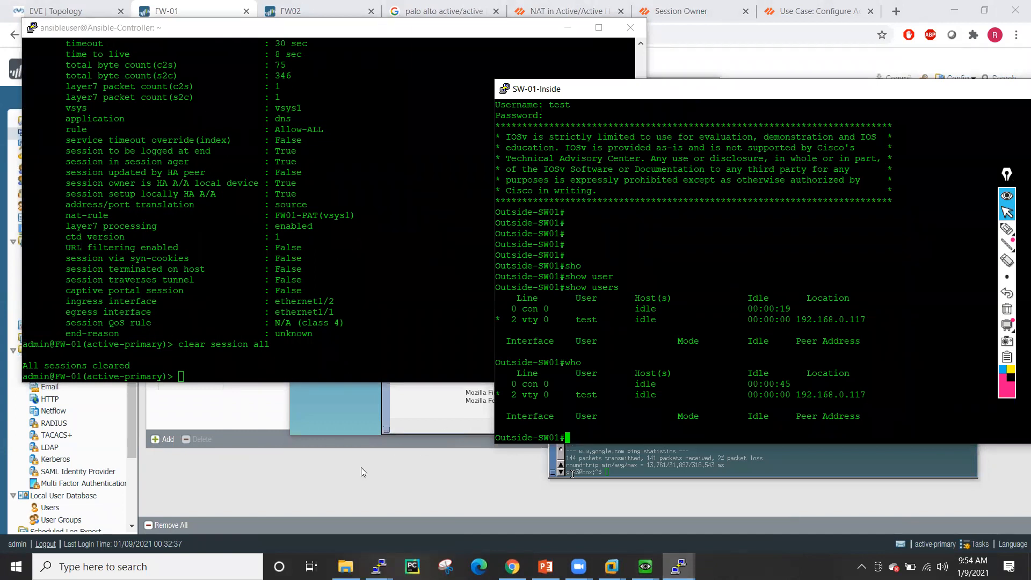
mouse_move(379, 567)
left_click(435, 503)
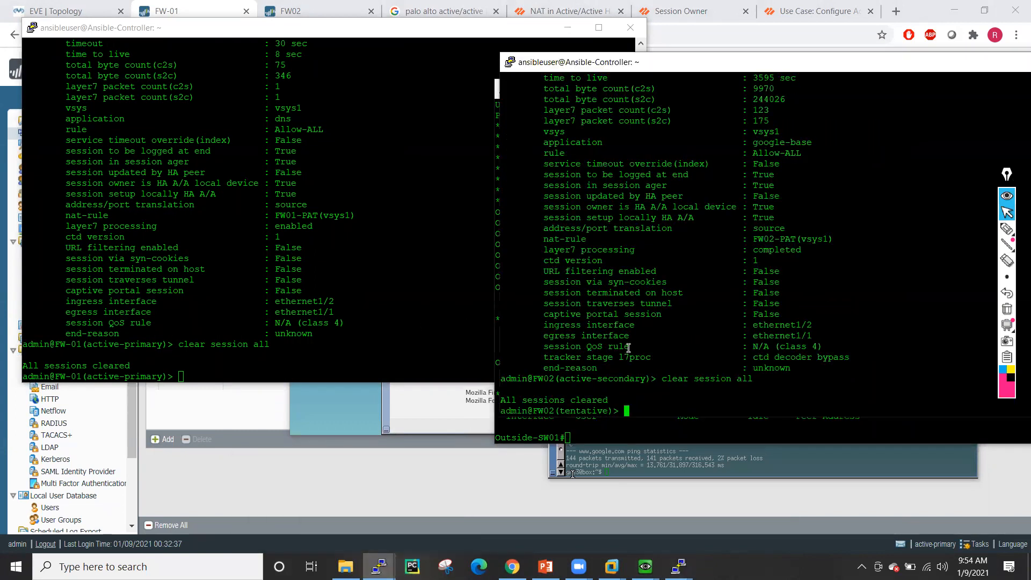
type("clear session all")
key("Return")
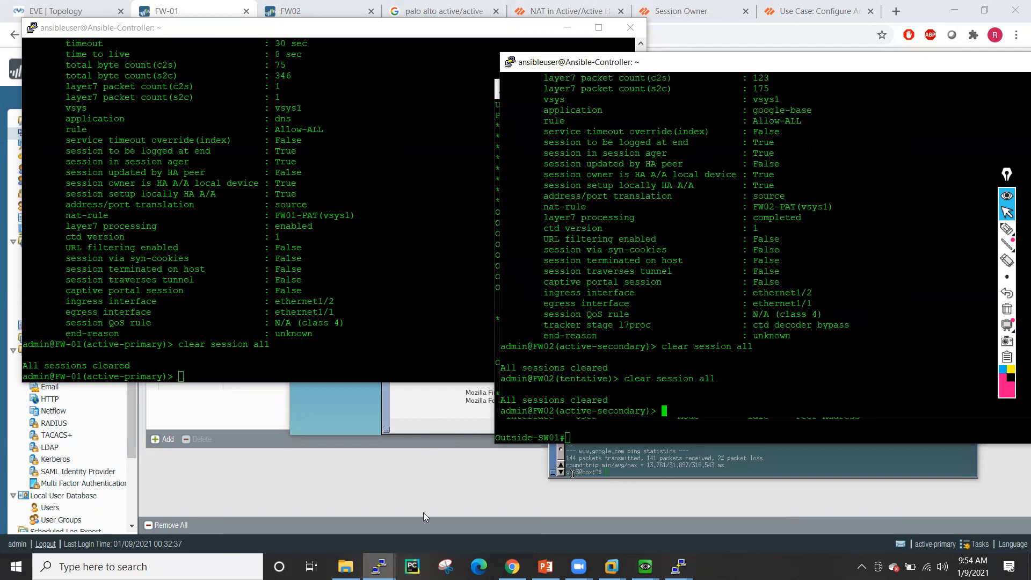
left_click(423, 512)
mouse_move(644, 566)
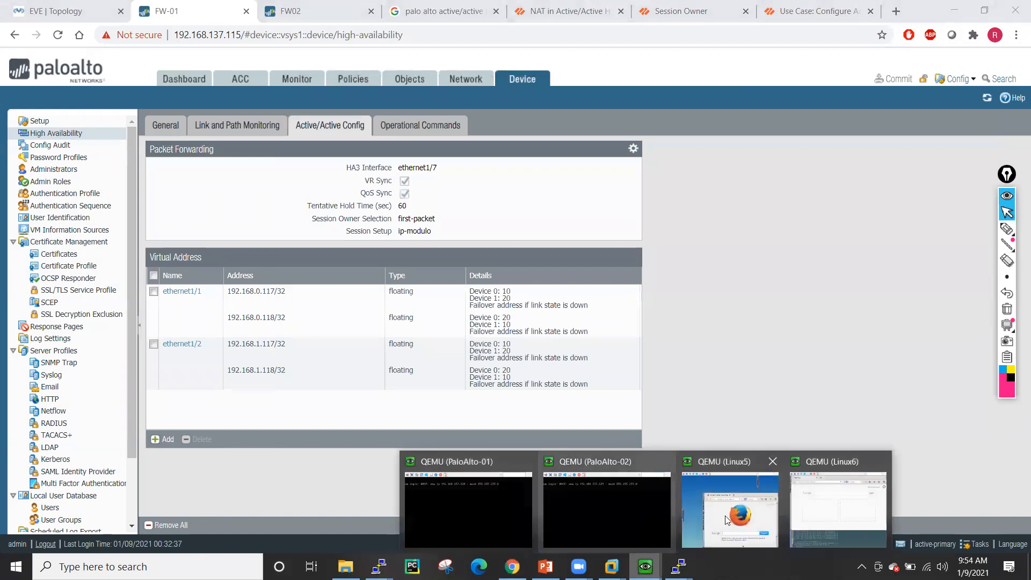
left_click(731, 507)
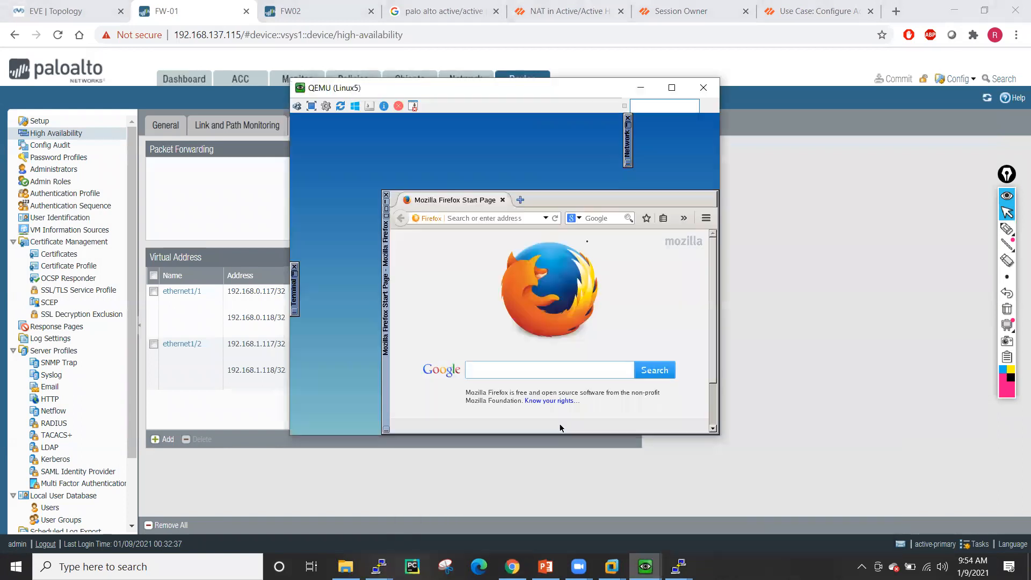
left_click(470, 220)
type("www.")
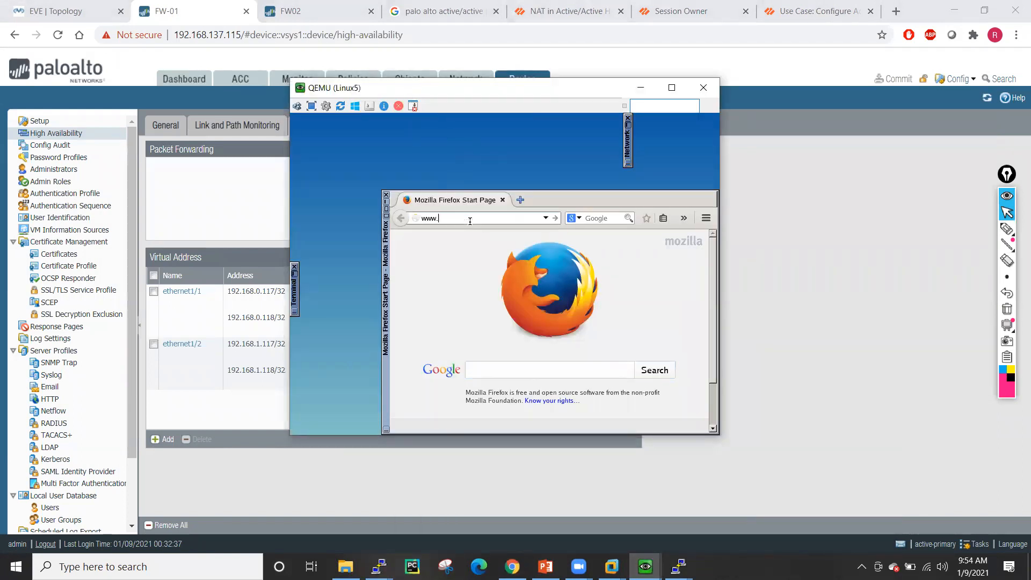
key("BackSpace")
key("BackSpace")
key("BackSpace")
key("BackSpace")
type(".facebook.com")
key("Return")
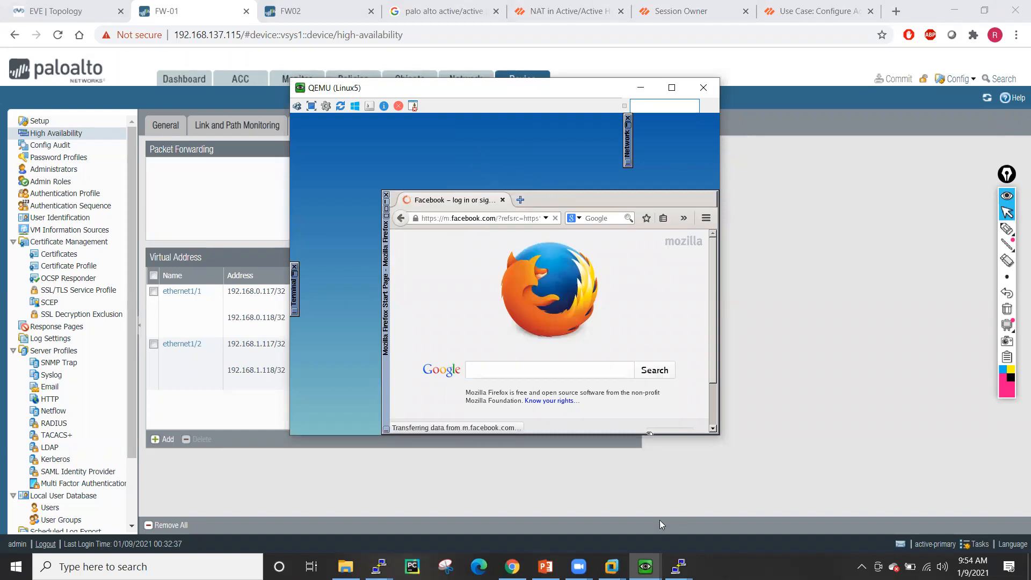
mouse_move(645, 567)
left_click(714, 531)
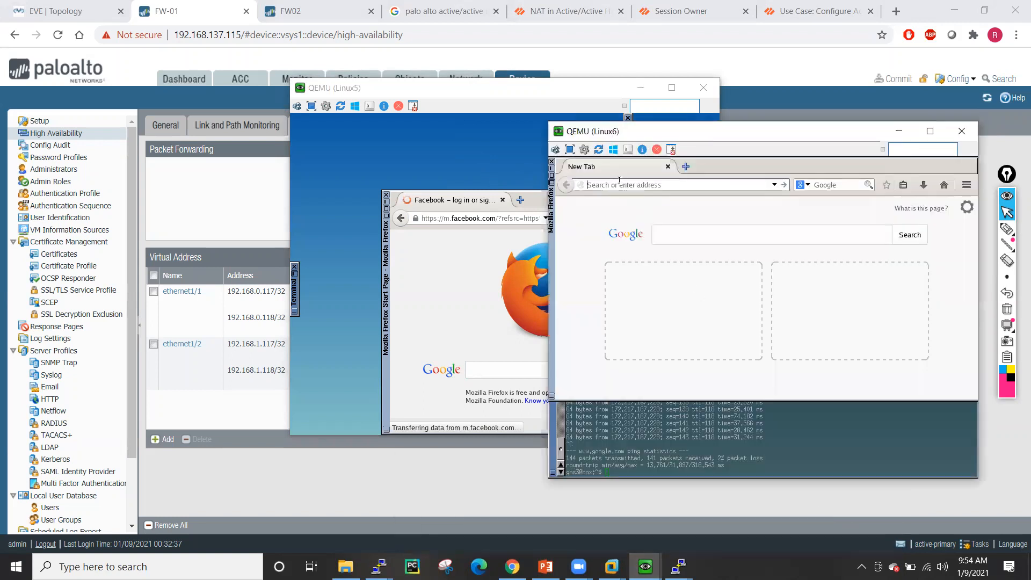
type("www.amazon.in")
key("Return")
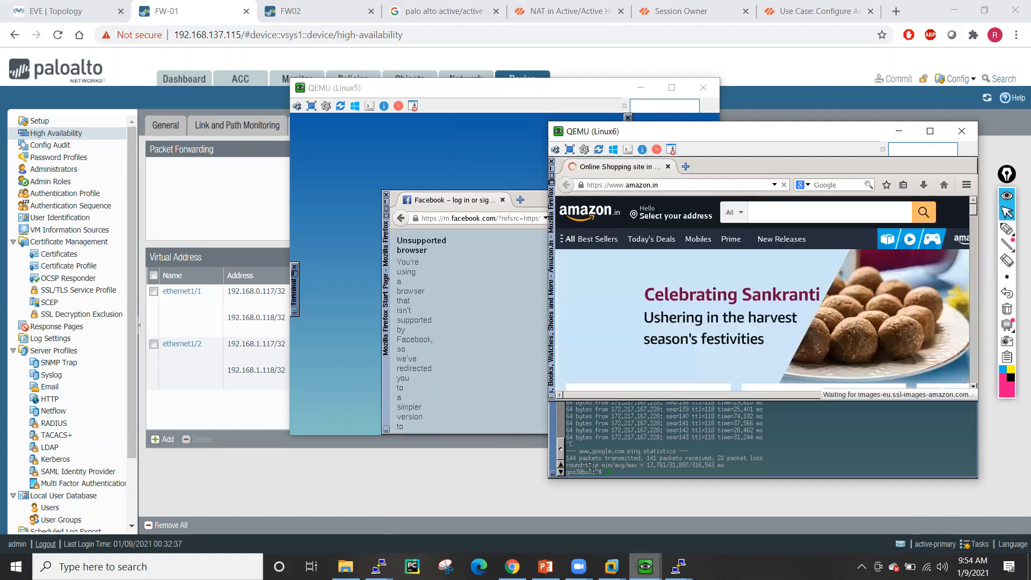
- Run 'show session all' on both FW-01 and FW02
mouse_move(379, 566)
left_click(316, 525)
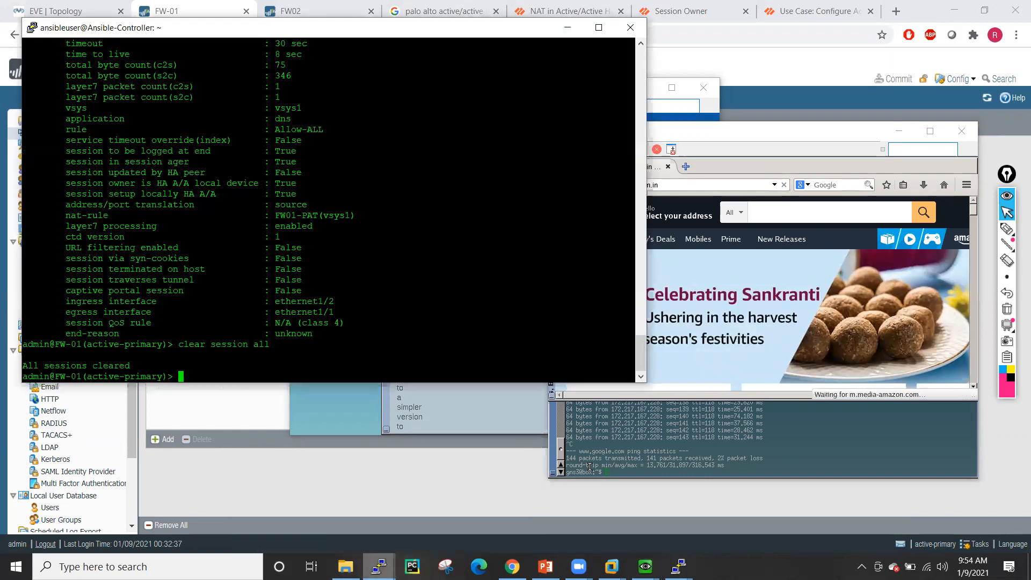
left_click(504, 500)
left_click(392, 246)
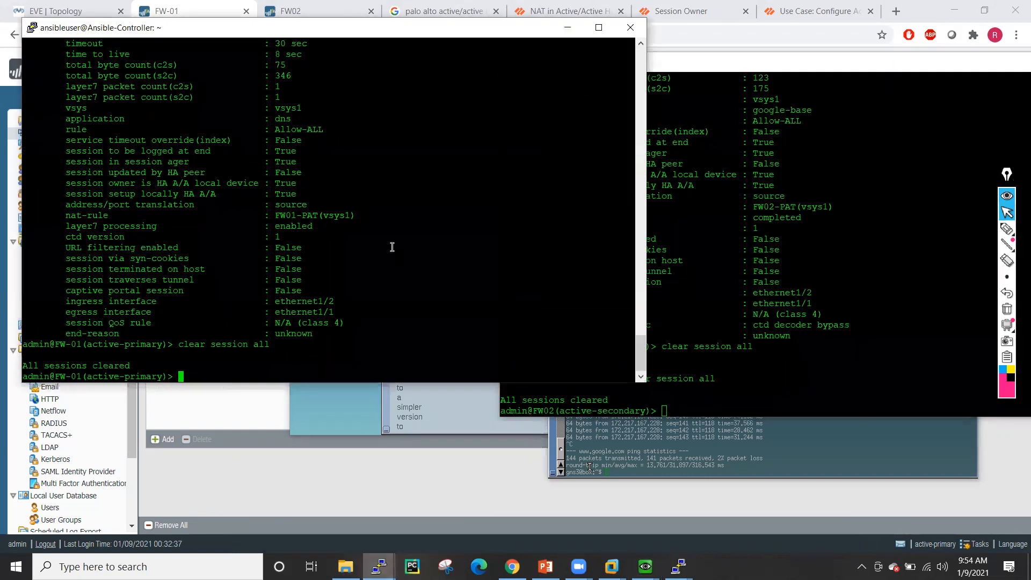
key("Return")
key("Return")
key("Return")
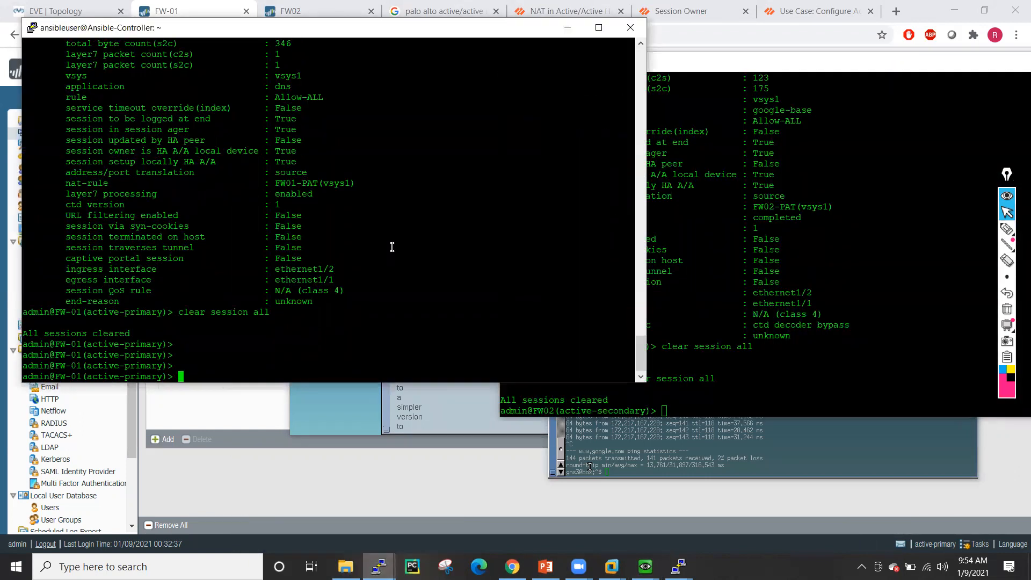
type("show session all")
key("Return")
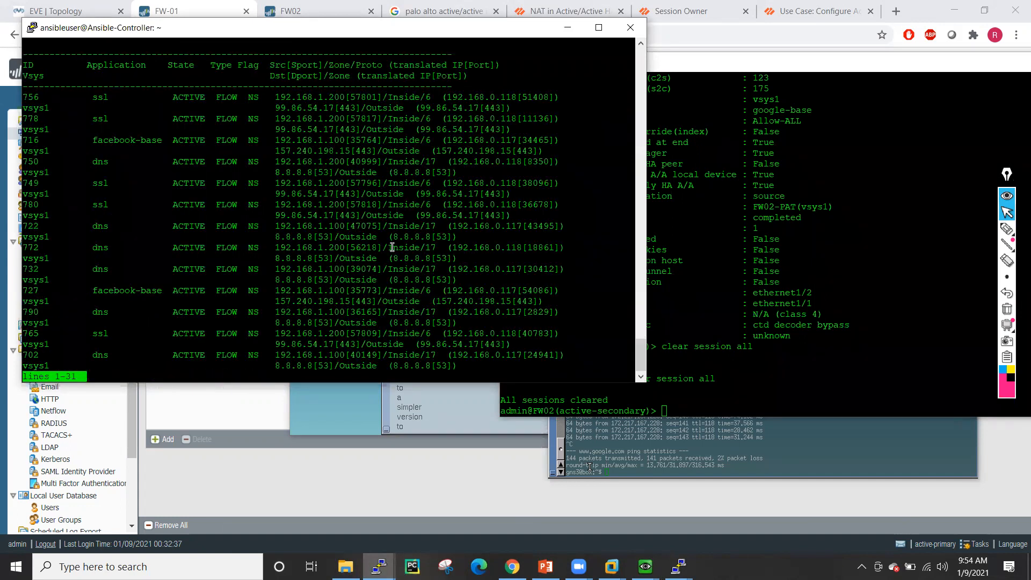
left_click(831, 288)
type("show session all")
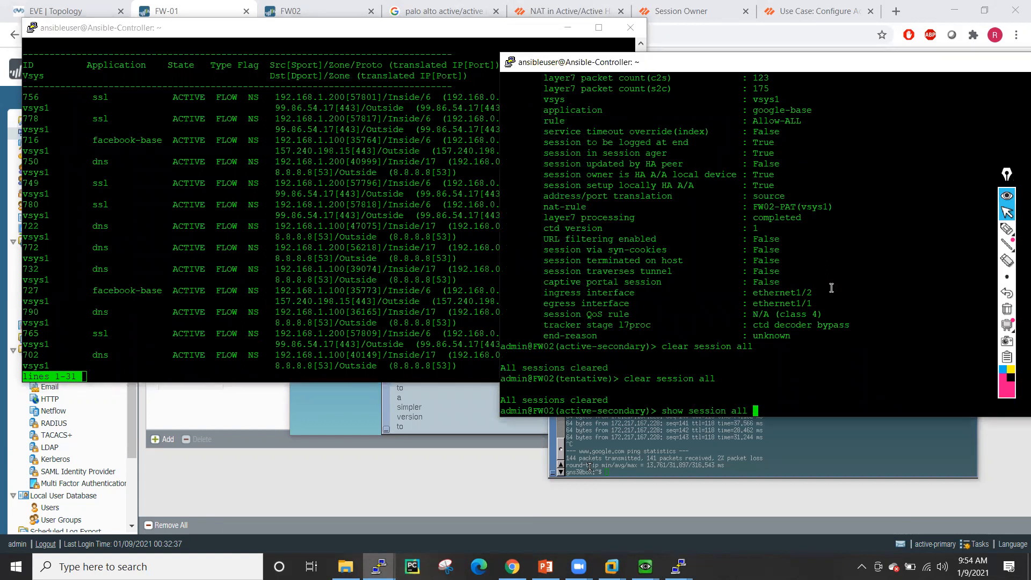
key("Return")
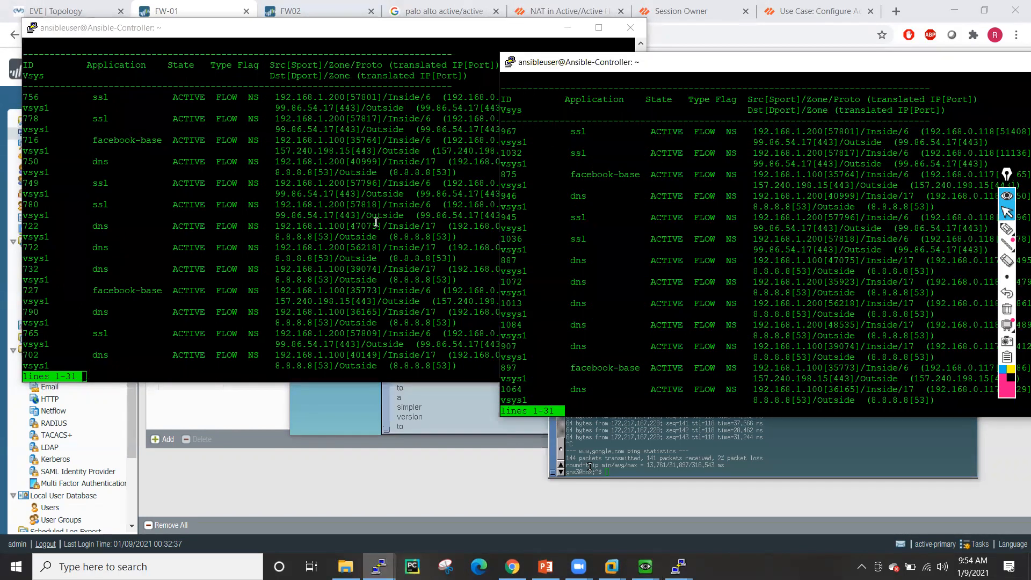
- Show session 716 on FW-01: client 192.168.1.100, set up locally, owned by FW-01
left_click(376, 222)
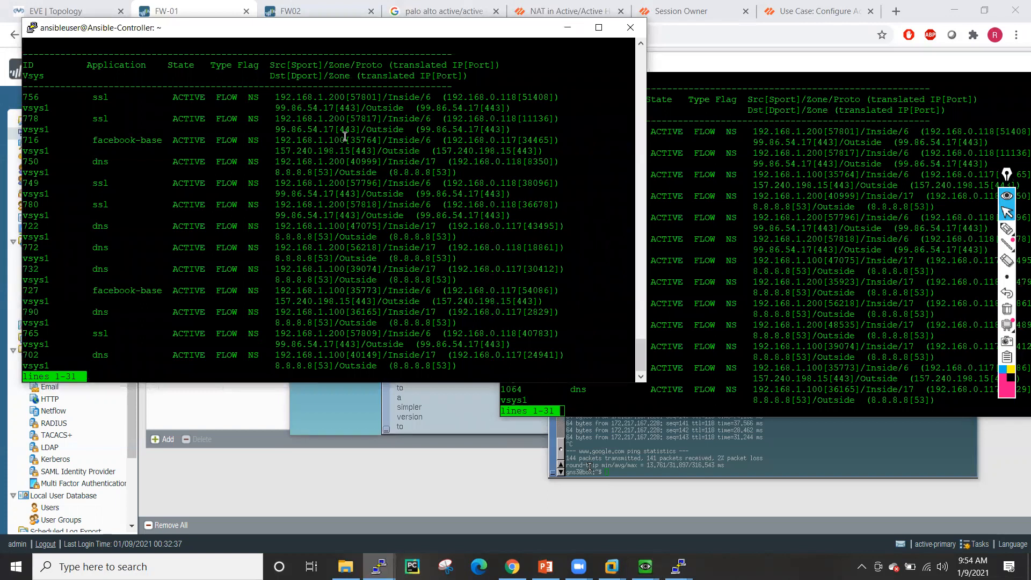
double_click(28, 141)
type("qshow session al")
key("BackSpace")
key("BackSpace")
type("id")
right_click(162, 223)
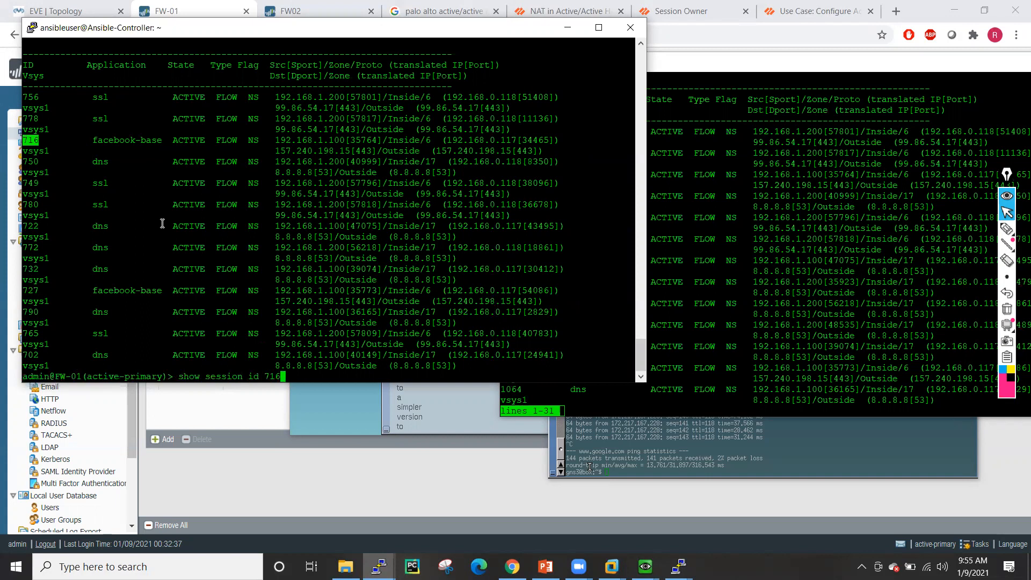
key("Return")
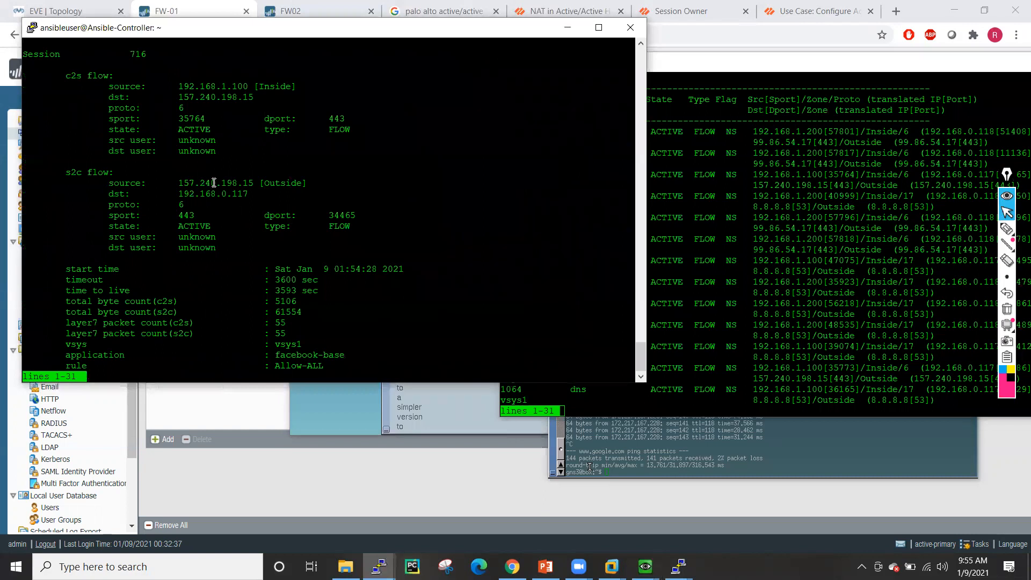
double_click(224, 86)
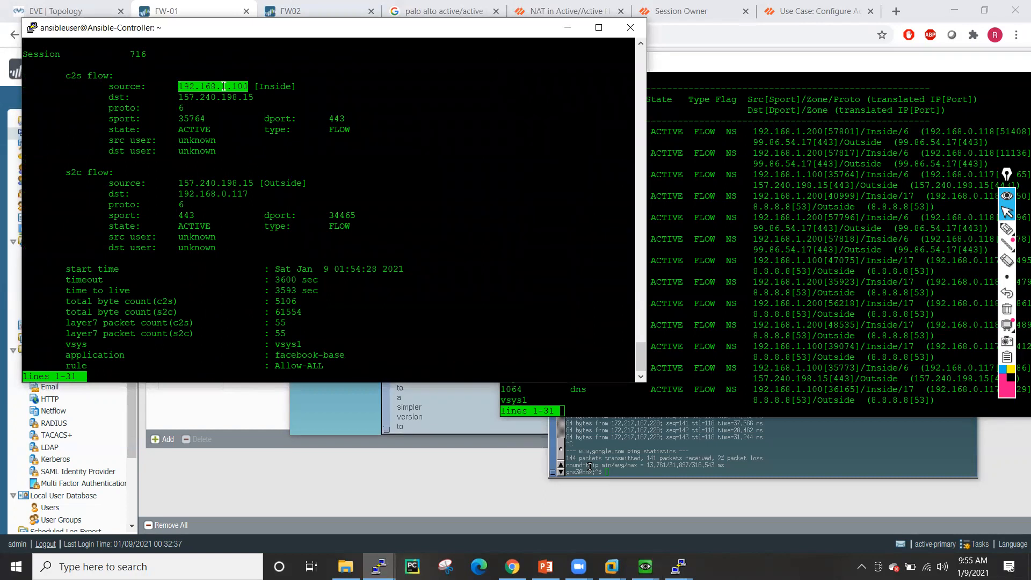
key("space")
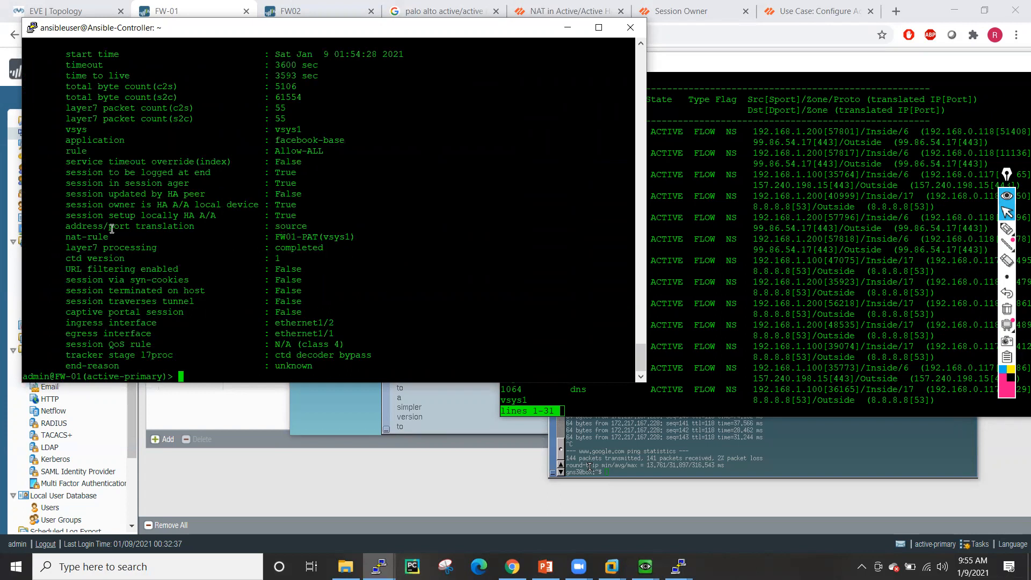
left_click_drag(61, 215, 298, 217)
left_click_drag(63, 205, 302, 209)
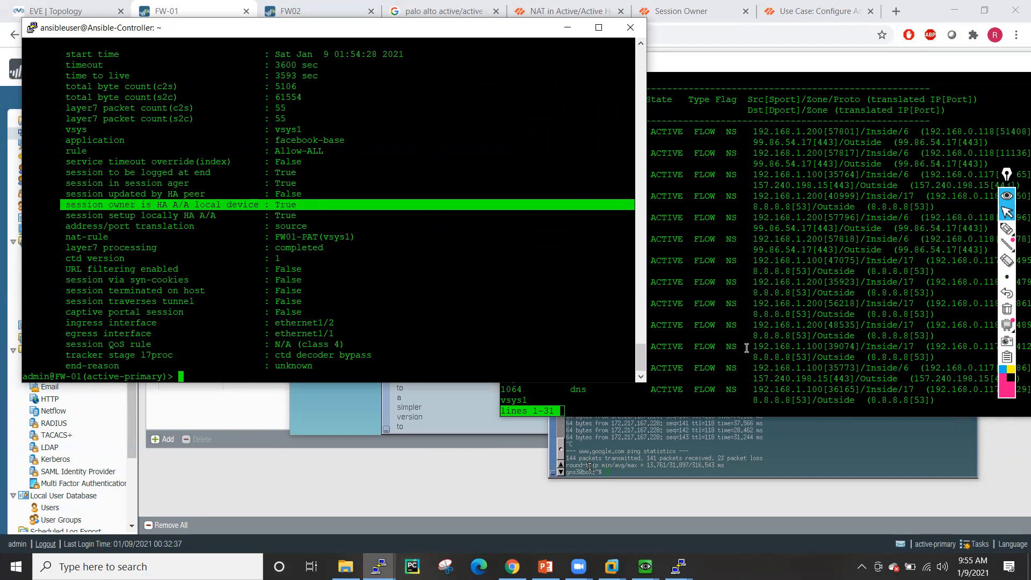
- Compare with FW02's list and run 'show session all' on FW-01 again
left_click(731, 319)
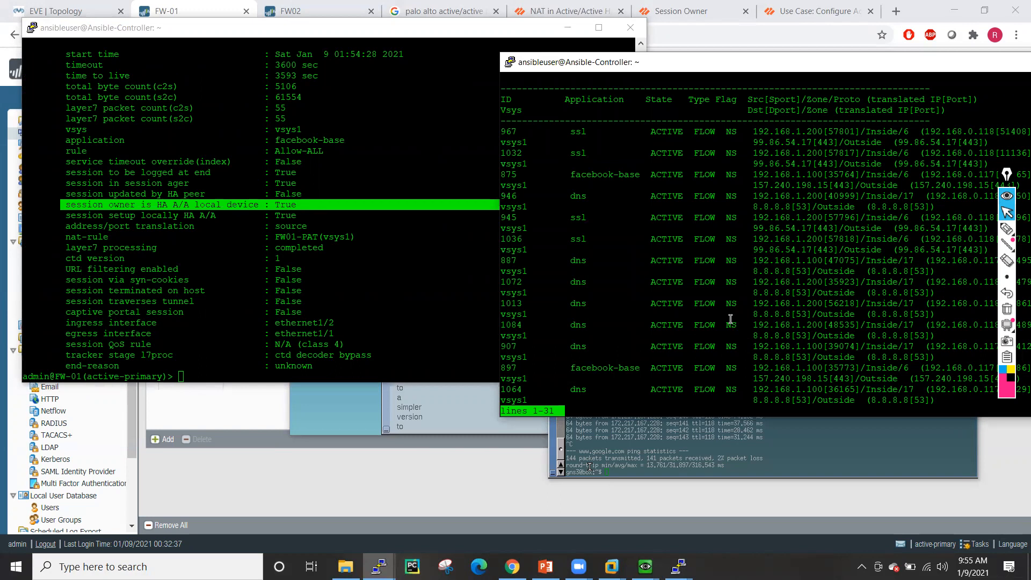
left_click(348, 302)
type("show sew")
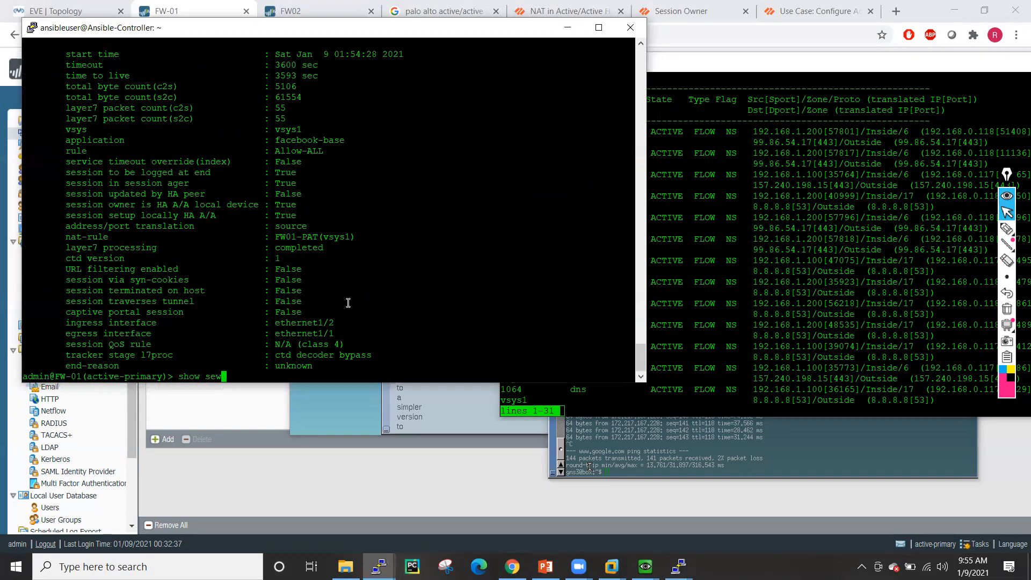
key("BackSpace")
type("ssion all")
key("Return")
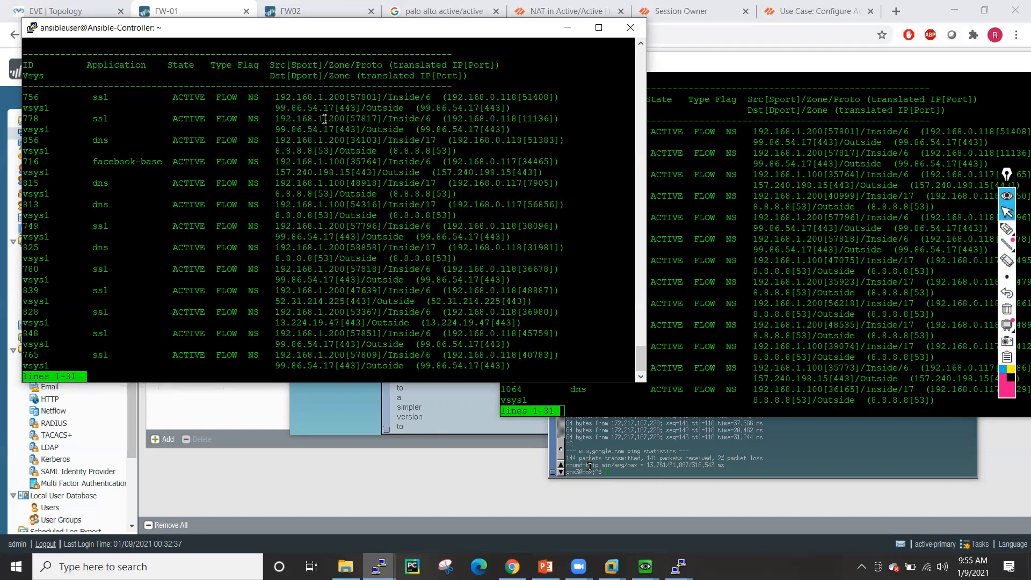
- Show session 778 on FW-01: set up locally but not owned by FW-01, with its client address
double_click(34, 120)
type("q")
type("show session id")
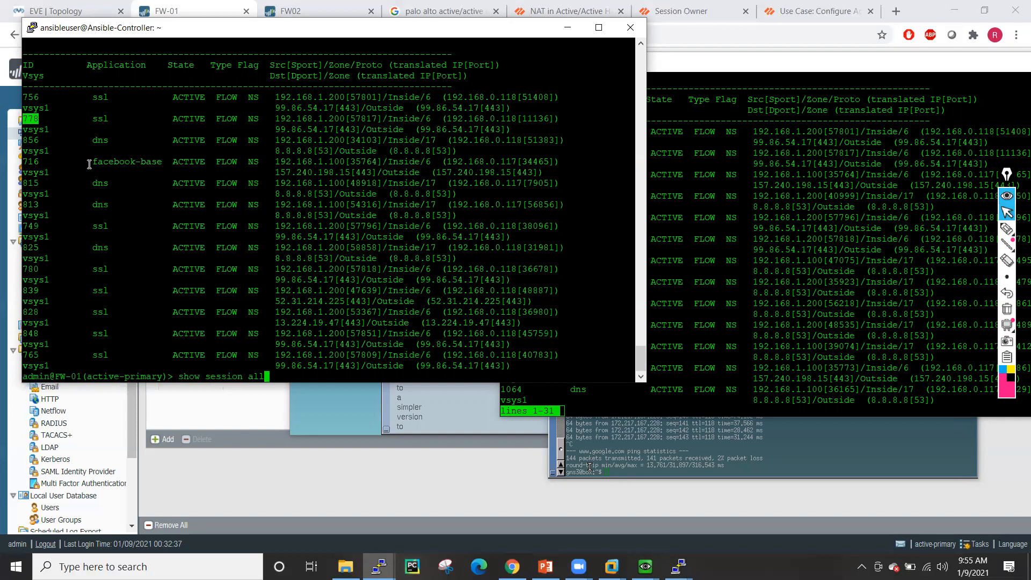
type(" 778")
key("Return")
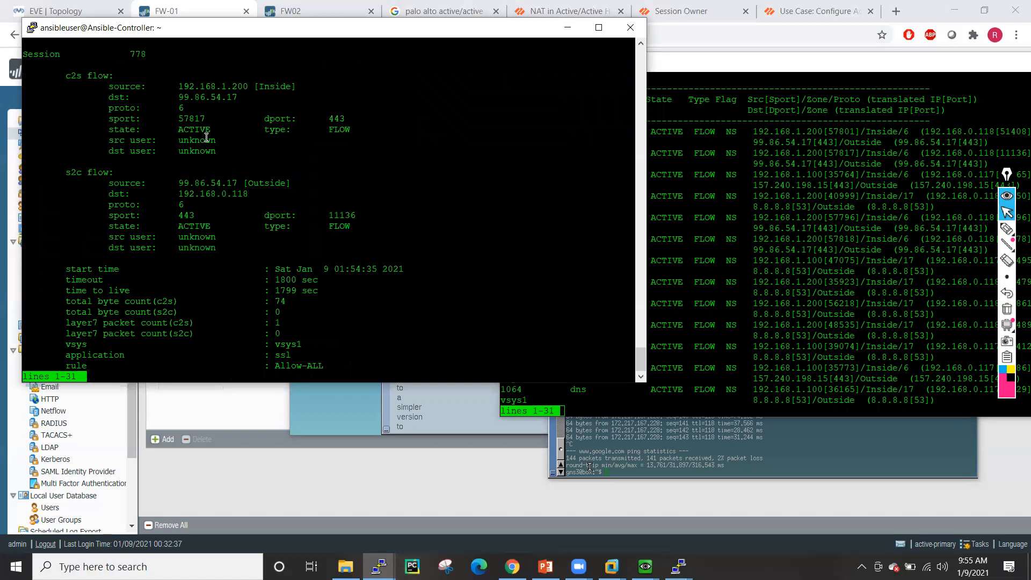
key("space")
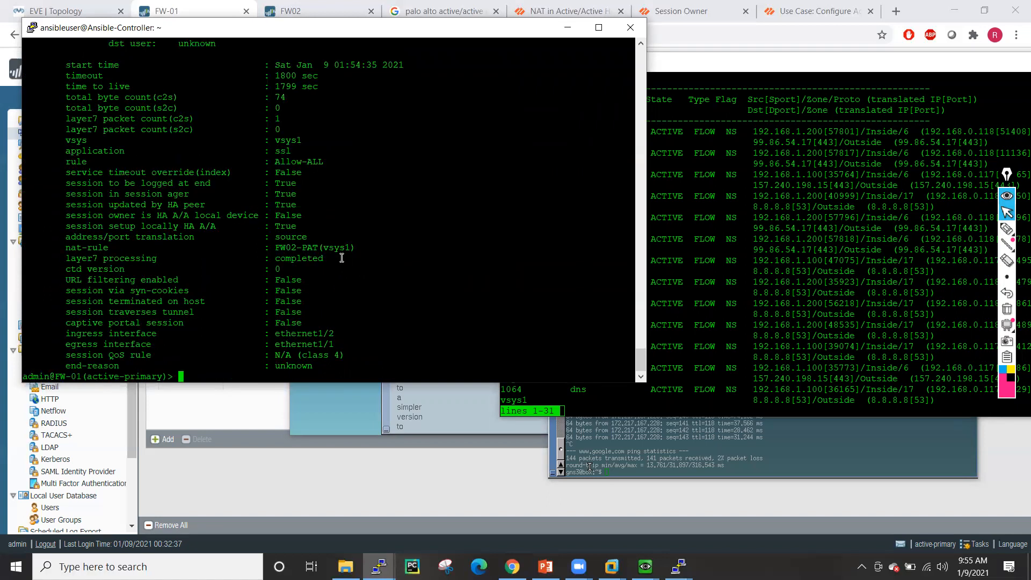
left_click_drag(69, 226, 299, 226)
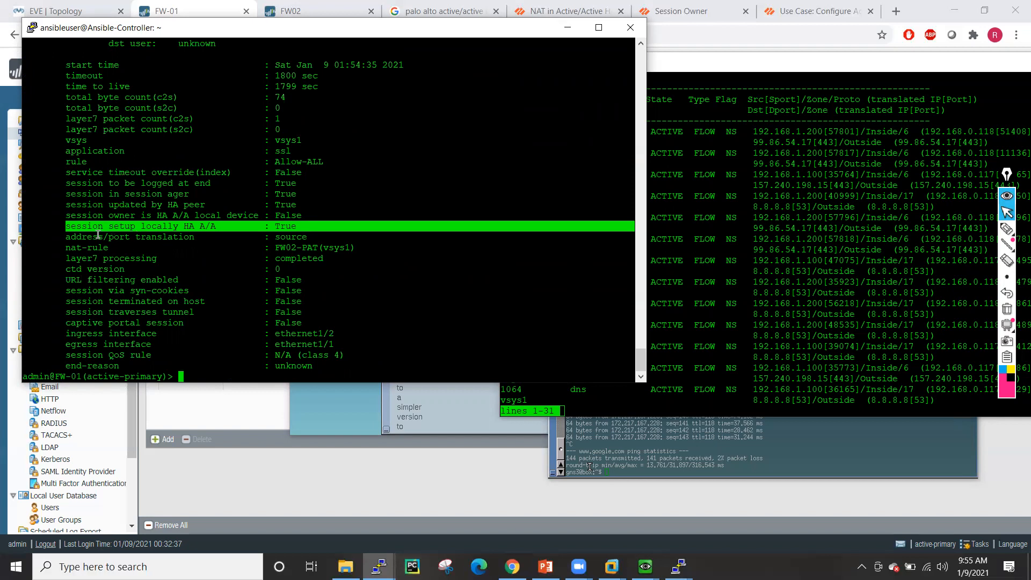
left_click_drag(66, 216, 300, 216)
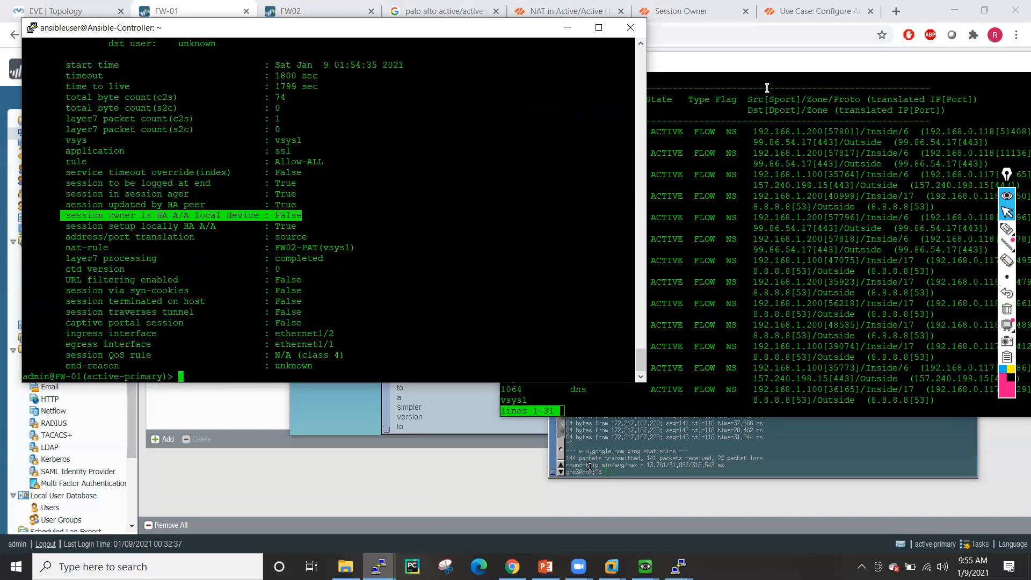
left_click(769, 70)
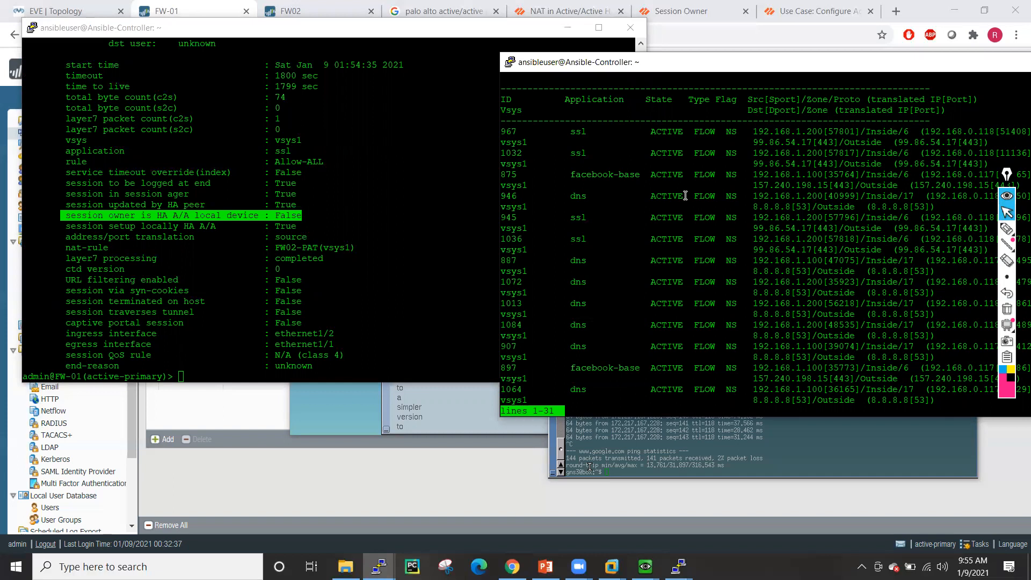
scroll(368, 167, "up", 11)
left_click_drag(180, 226, 247, 225)
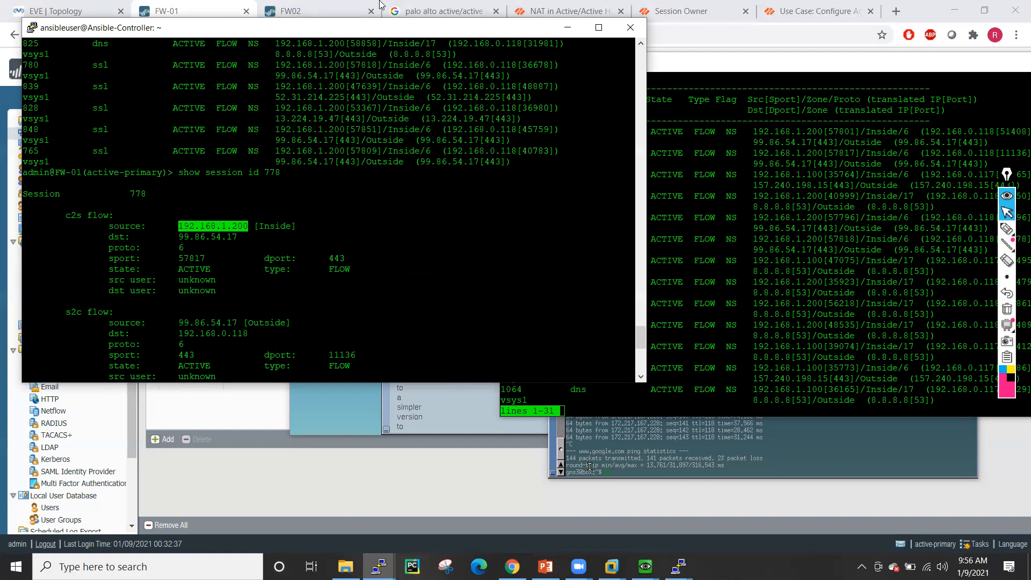
left_click(300, 7)
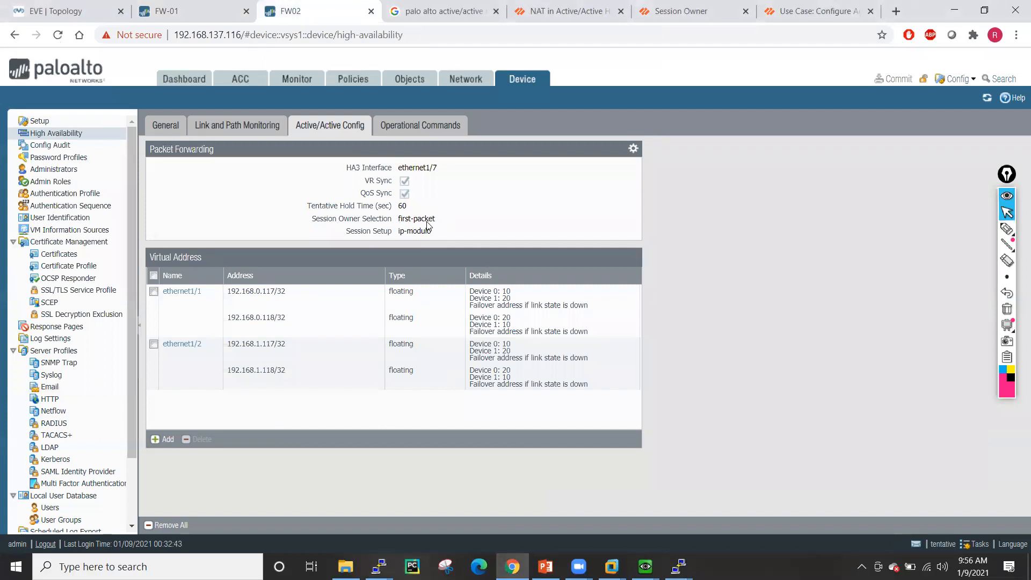
- Switch to the EVE-NG PaloAlto-Active-Active lab topology with Ctrl+1
key("ctrl+1")
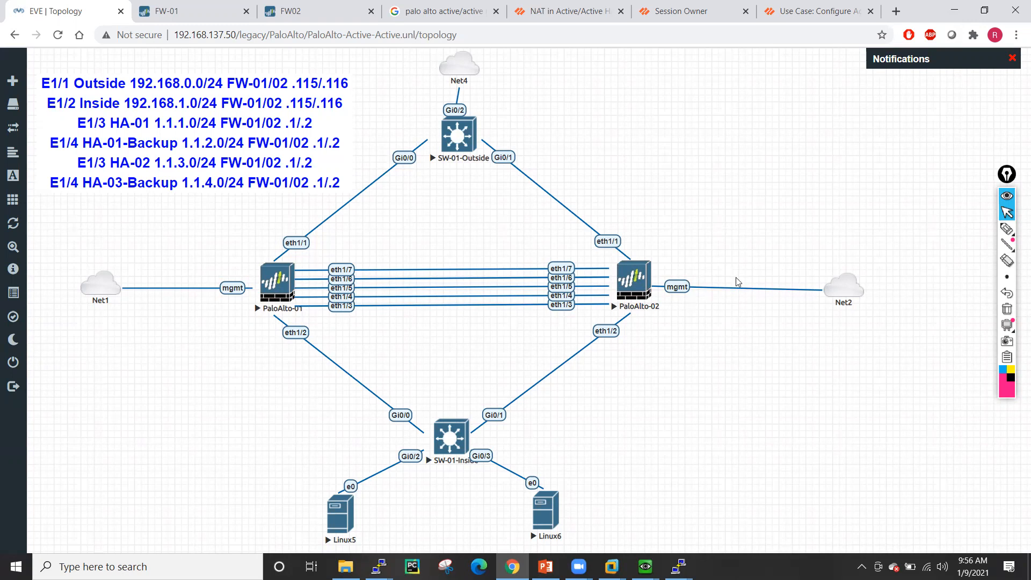
- Circle PaloAlto-01 and handwrite client addresses 192.168.1.101 and 192.168.1.100 in pink pen
left_click(1006, 228)
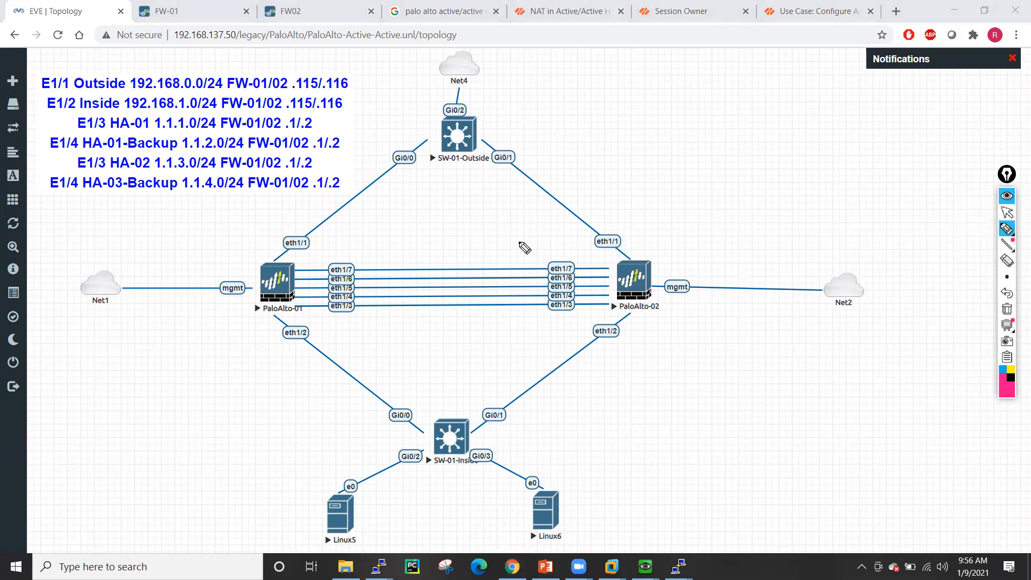
mouse_move(259, 247)
left_mouse_down()
mouse_move(340, 352)
mouse_move(268, 238)
left_mouse_up()
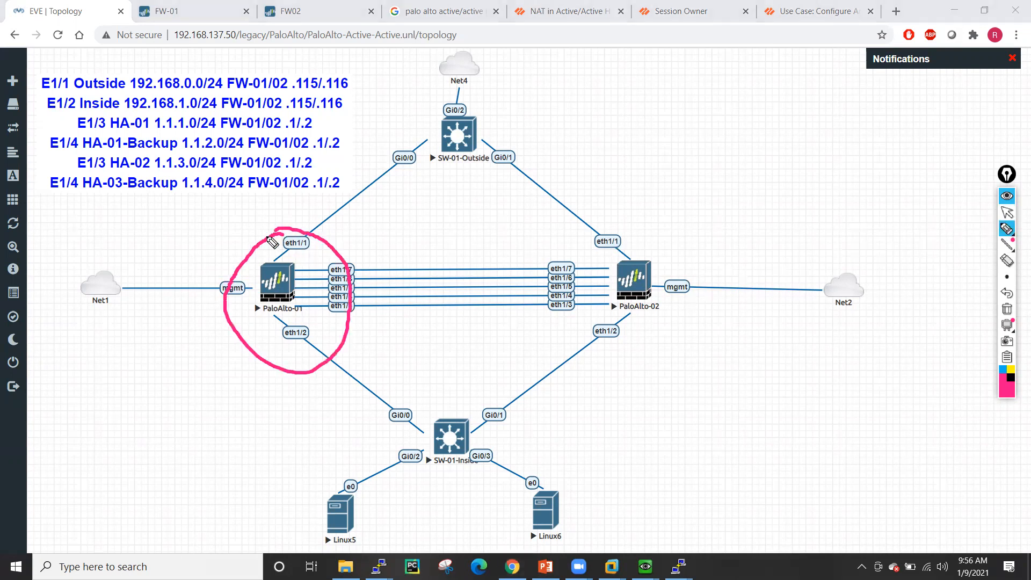
mouse_move(103, 396)
left_mouse_down()
mouse_move(104, 415)
mouse_move(168, 398)
mouse_move(181, 376)
mouse_move(203, 378)
mouse_move(244, 358)
left_mouse_up()
left_click(140, 400)
left_click(191, 384)
left_click(215, 373)
mouse_move(123, 441)
left_mouse_down()
mouse_move(122, 458)
mouse_move(183, 445)
left_mouse_up()
left_click(179, 423)
mouse_move(199, 421)
left_mouse_down()
mouse_move(192, 442)
mouse_move(209, 419)
mouse_move(244, 418)
mouse_move(268, 393)
left_mouse_up()
left_click(222, 427)
left_click(237, 424)
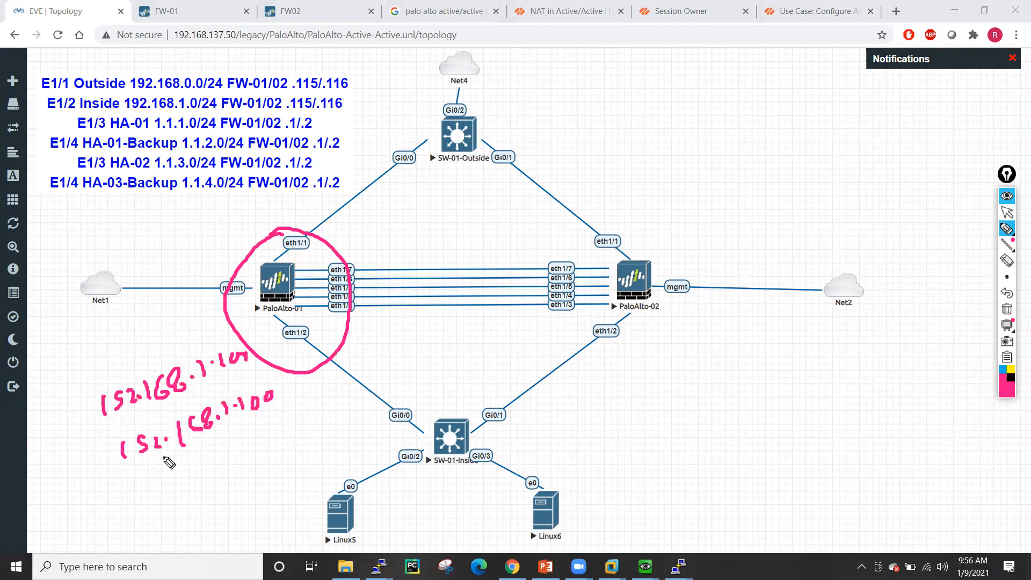
- Underline the shared network part and mark each address's last octet
left_click_drag(121, 466, 287, 413)
left_click_drag(102, 429, 190, 398)
left_click_drag(232, 371, 267, 365)
left_click_drag(205, 373, 218, 373)
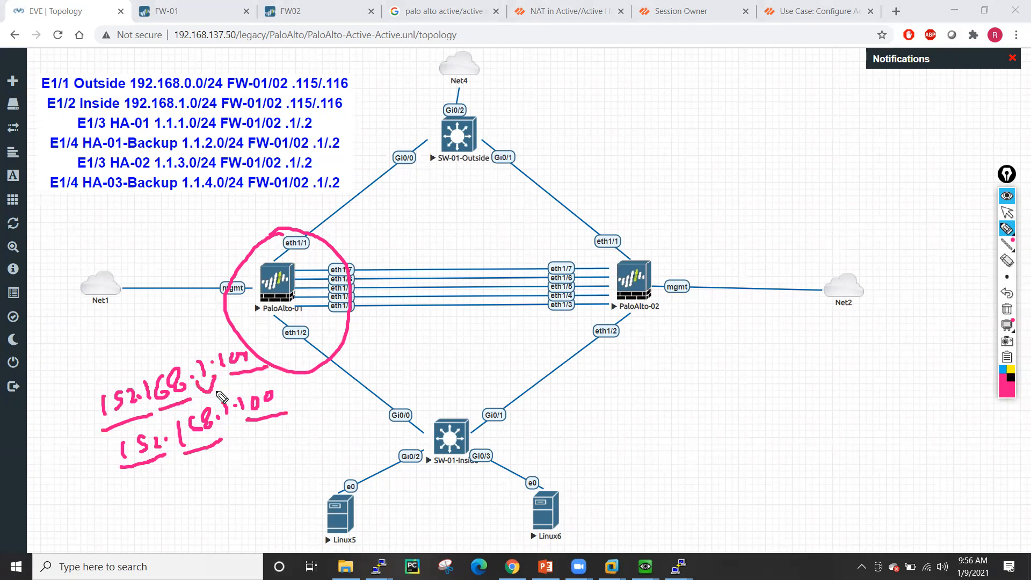
left_click_drag(222, 422, 235, 420)
- Add arrows with 'Par => odd' and 'odd' notes, and tick PaloAlto-01 as owner
left_click_drag(163, 375, 162, 336)
mouse_move(154, 346)
left_mouse_down()
mouse_move(160, 334)
mouse_move(171, 347)
left_mouse_up()
mouse_move(76, 330)
left_mouse_down()
mouse_move(78, 354)
mouse_move(81, 340)
left_mouse_up()
mouse_move(94, 336)
left_mouse_down()
mouse_move(90, 344)
mouse_move(134, 319)
left_mouse_up()
left_click_drag(127, 326, 184, 286)
left_click_drag(236, 436, 247, 451)
left_click_drag(236, 451, 256, 440)
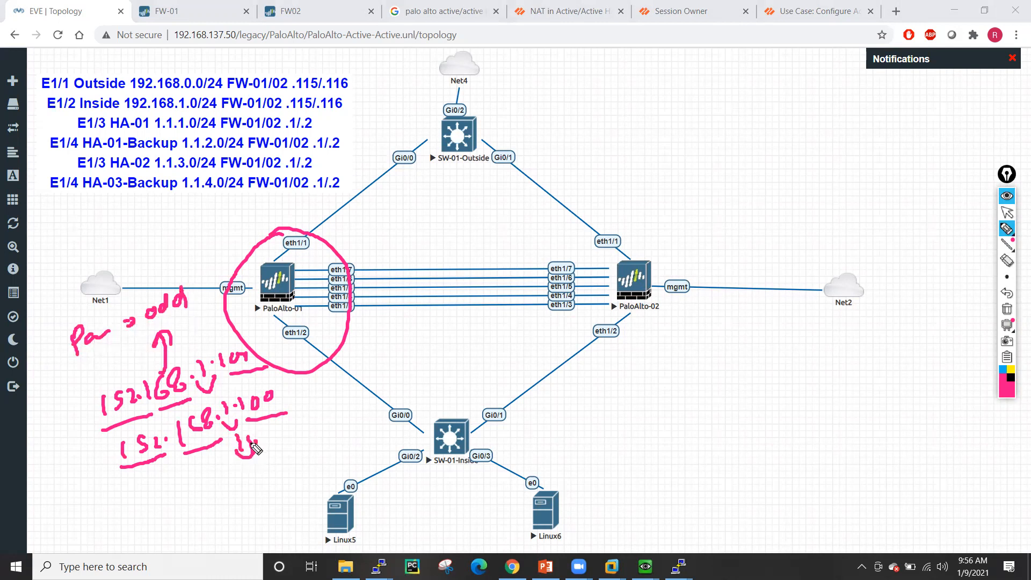
left_click_drag(248, 491, 277, 463)
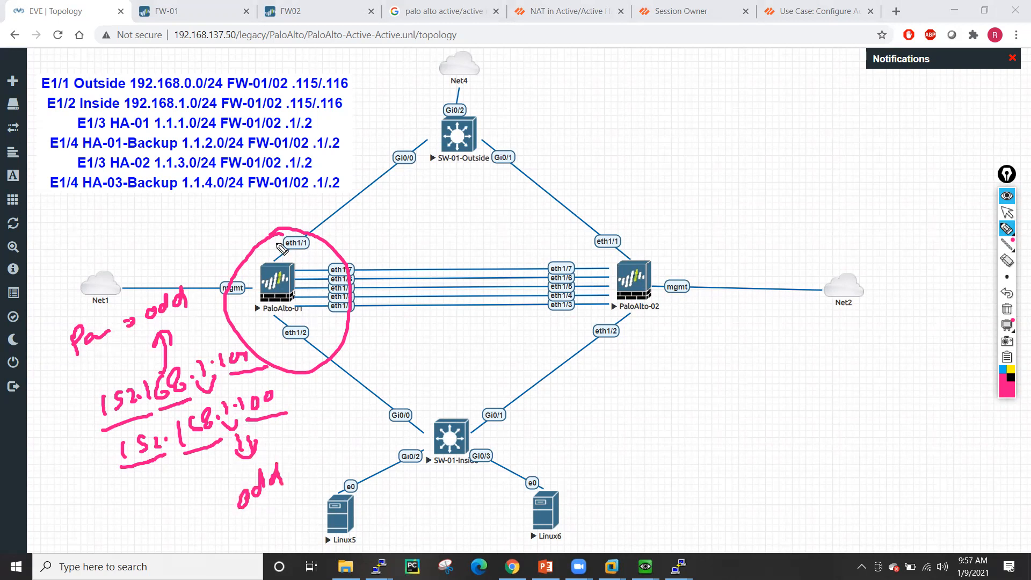
mouse_move(214, 234)
left_mouse_down()
mouse_move(220, 249)
mouse_move(272, 213)
left_mouse_up()
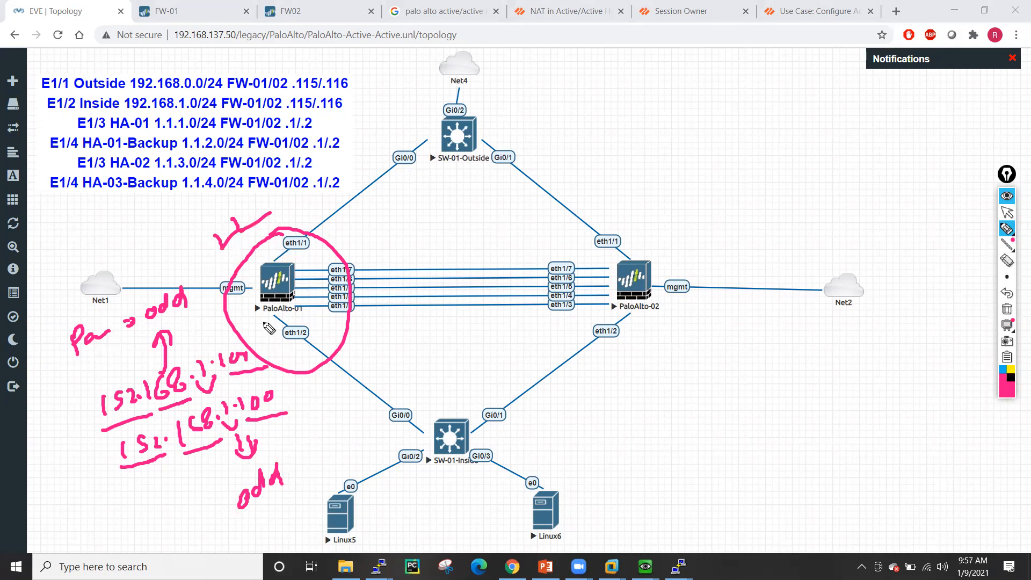
left_click(1001, 214)
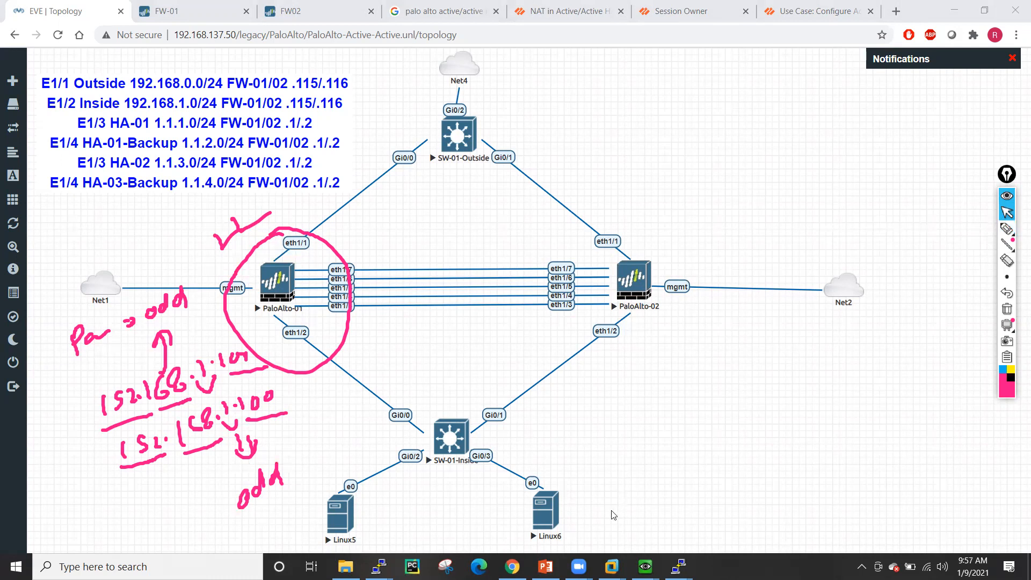
- Bring up the SW-01-Inside console and move it fully onto the screen
mouse_move(679, 567)
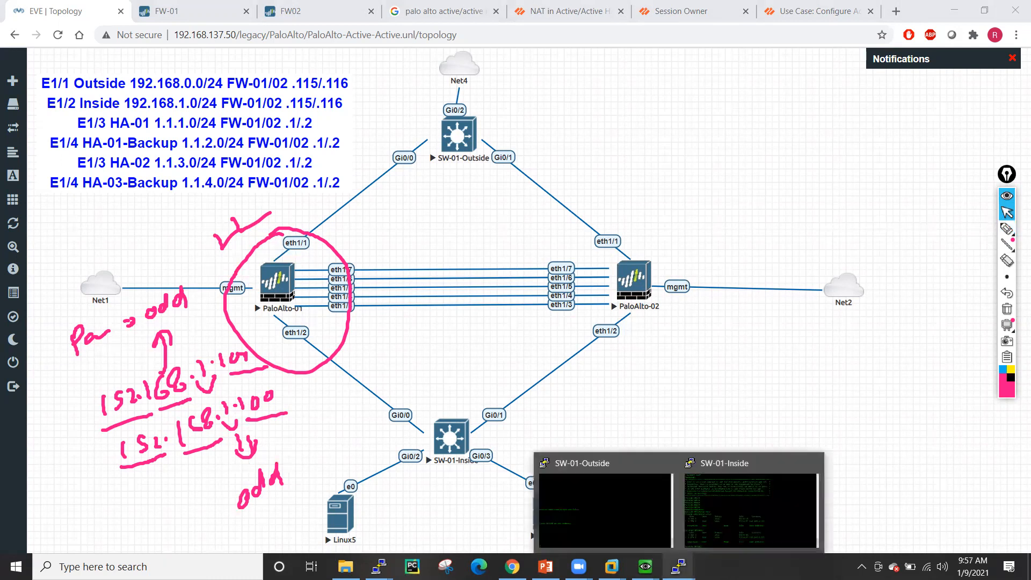
left_click(711, 517)
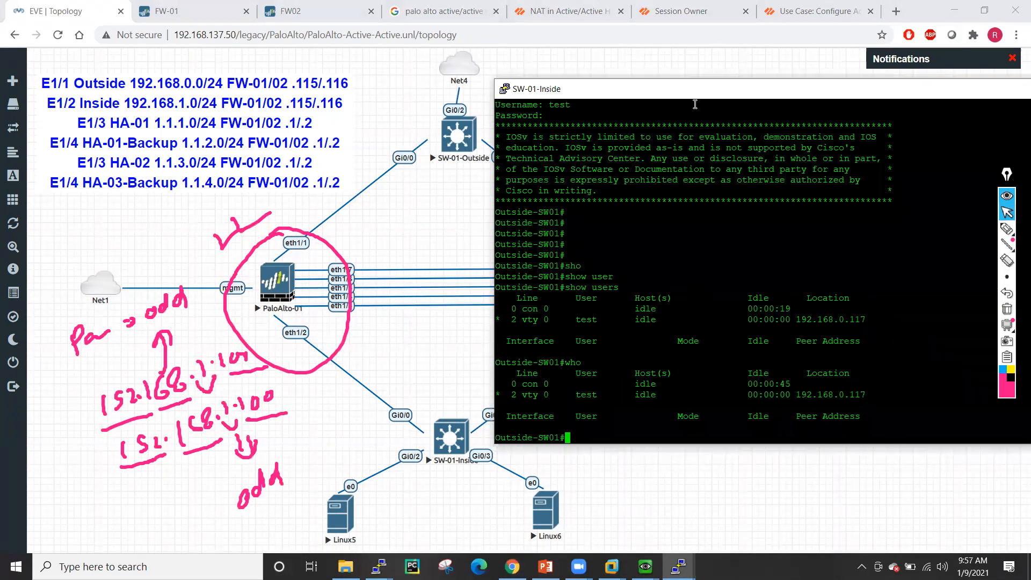
left_click_drag(681, 100, 597, 94)
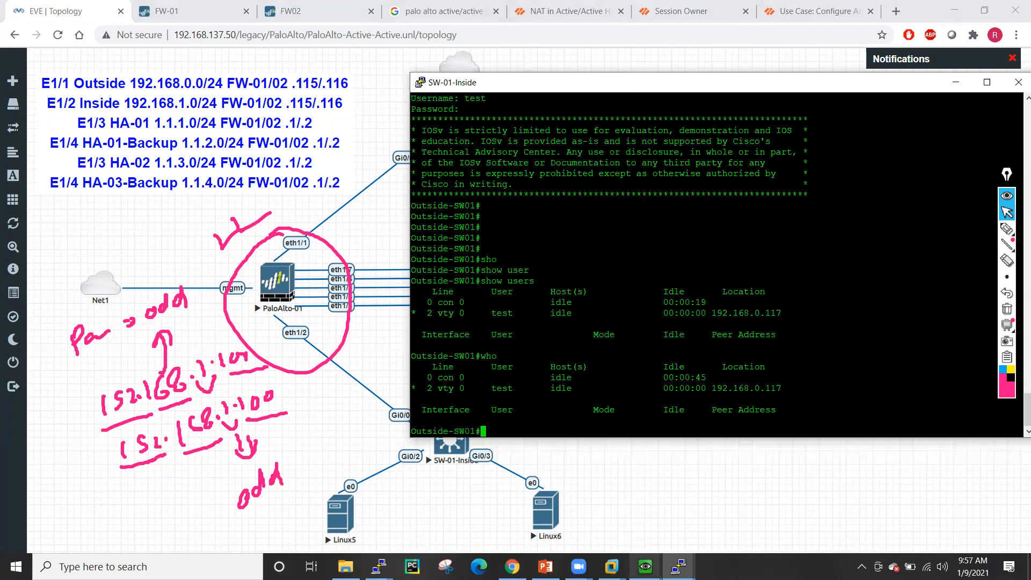
- Enter privileged mode with 'en' on the SW-01-Outside switch console
left_click(646, 566)
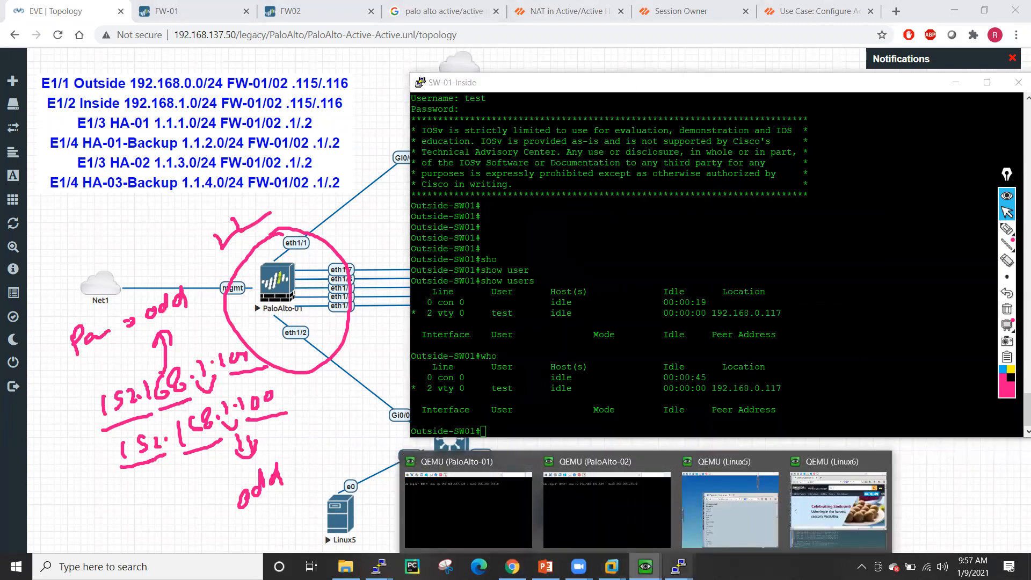
mouse_move(679, 567)
left_click(613, 517)
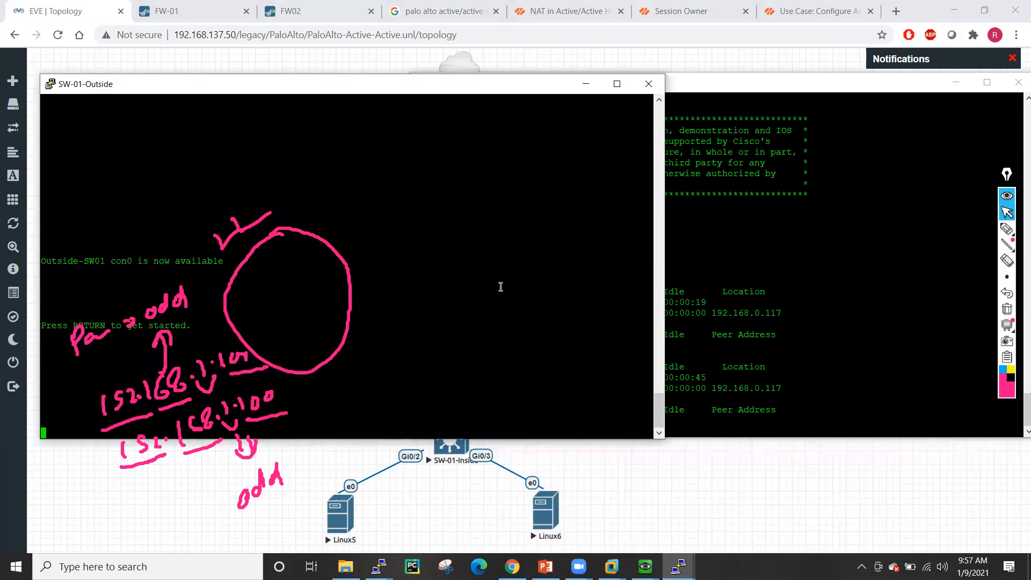
key("Return")
key("Return")
key("Return")
key("Return")
key("Return")
key("Return")
key("Return")
key("Return")
key("Return")
key("Return")
key("Return")
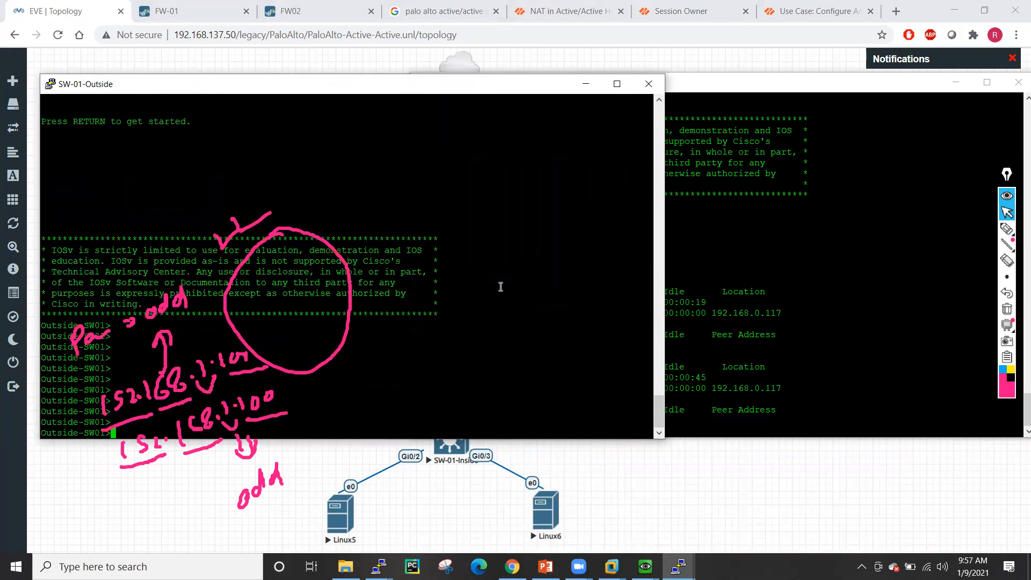
type("en")
key("Return")
key("Return")
key("Return")
key("Return")
key("Return")
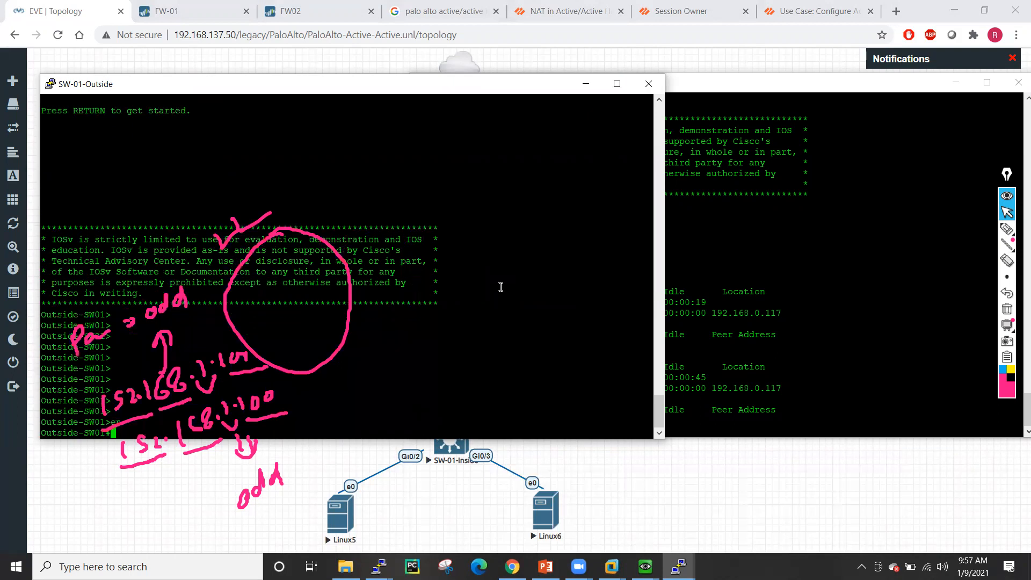
- Try disconnecting connections 0 and 1 on SW-01-Outside, then minimize its console
type("diss")
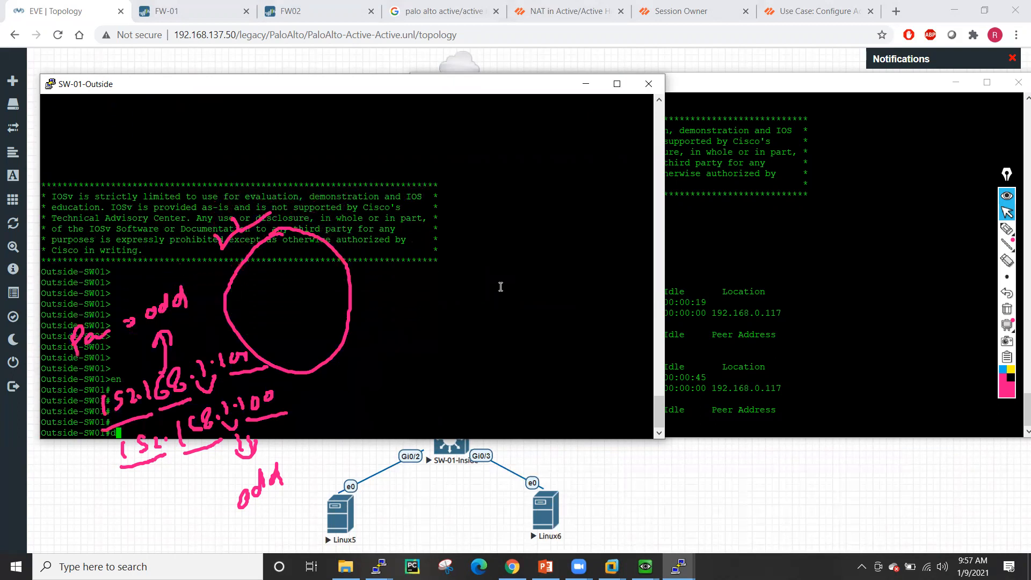
key("Tab")
key("Tab")
key("BackSpace")
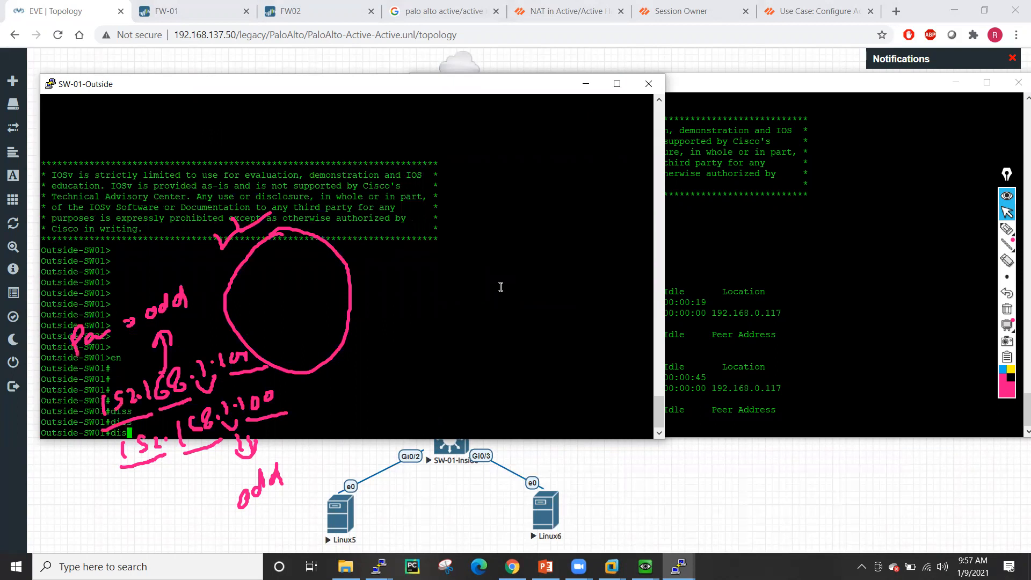
key("Tab")
type("conn")
key("Tab")
key("Tab")
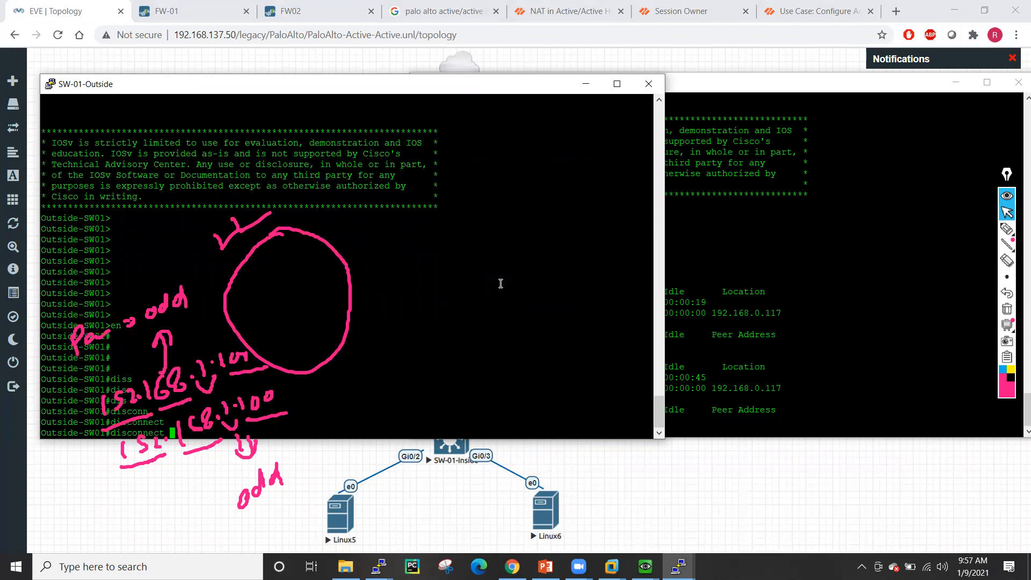
type("?")
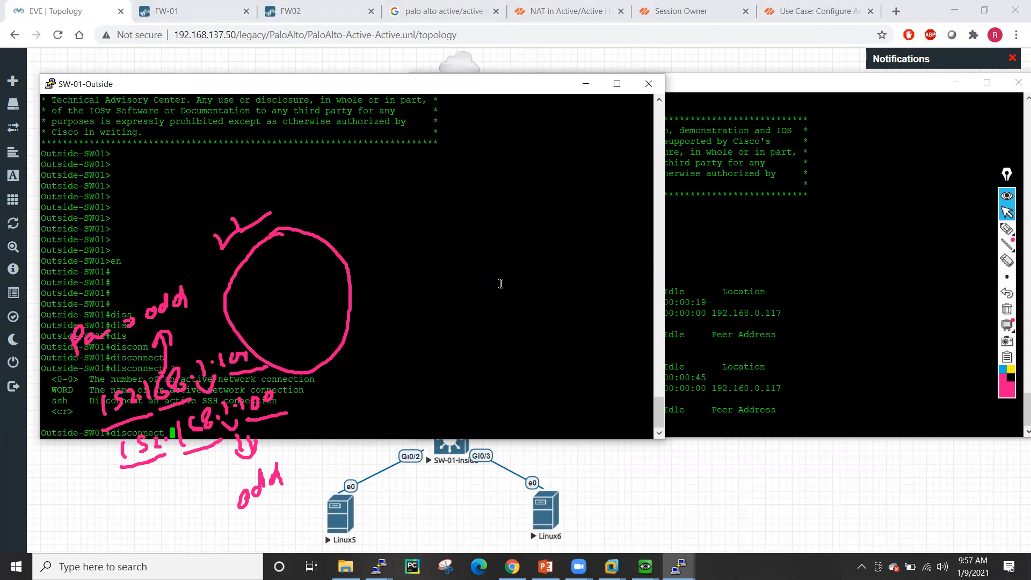
type("0")
key("Return")
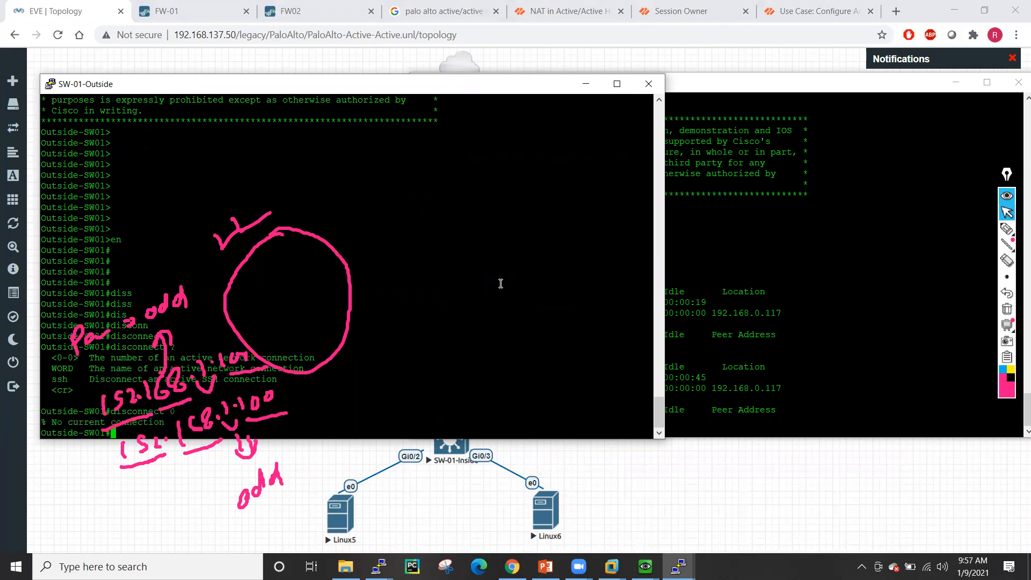
type("disconn")
key("Tab")
type("1")
key("Return")
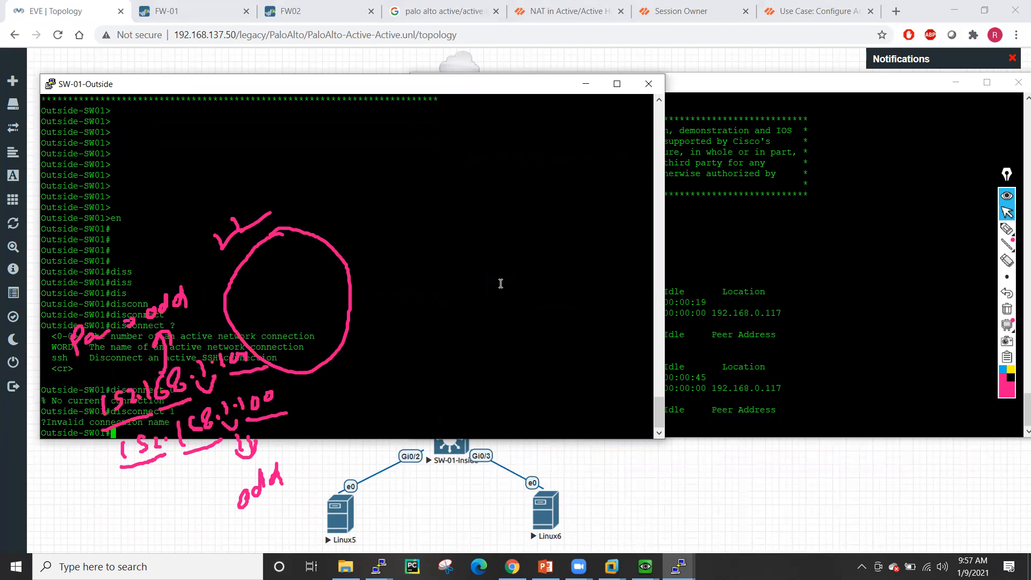
key("Return")
key("Return")
left_click(582, 84)
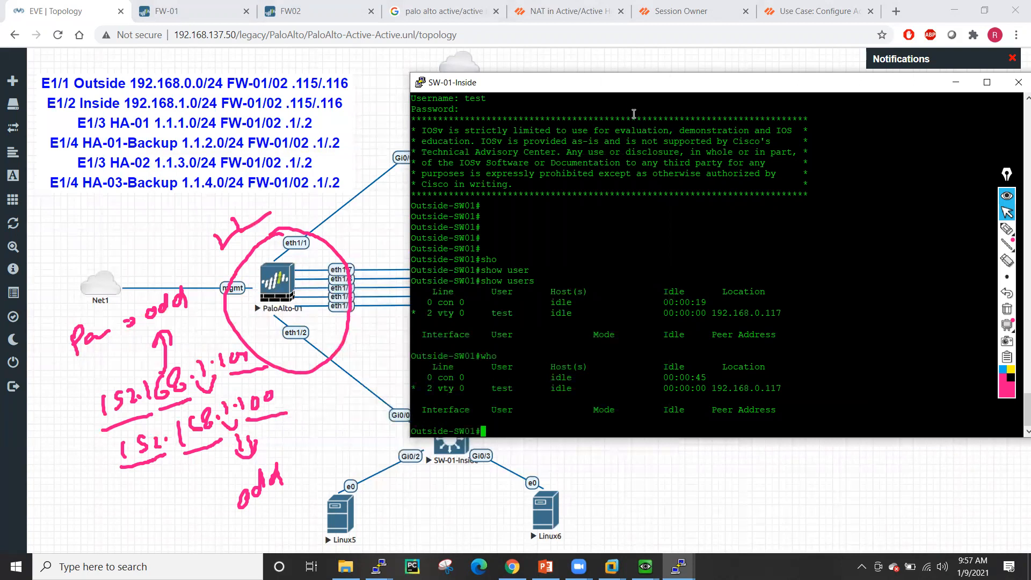
- Duplicate the SW-01-Inside PuTTY session, close the original, and minimize the copy
right_click(615, 92)
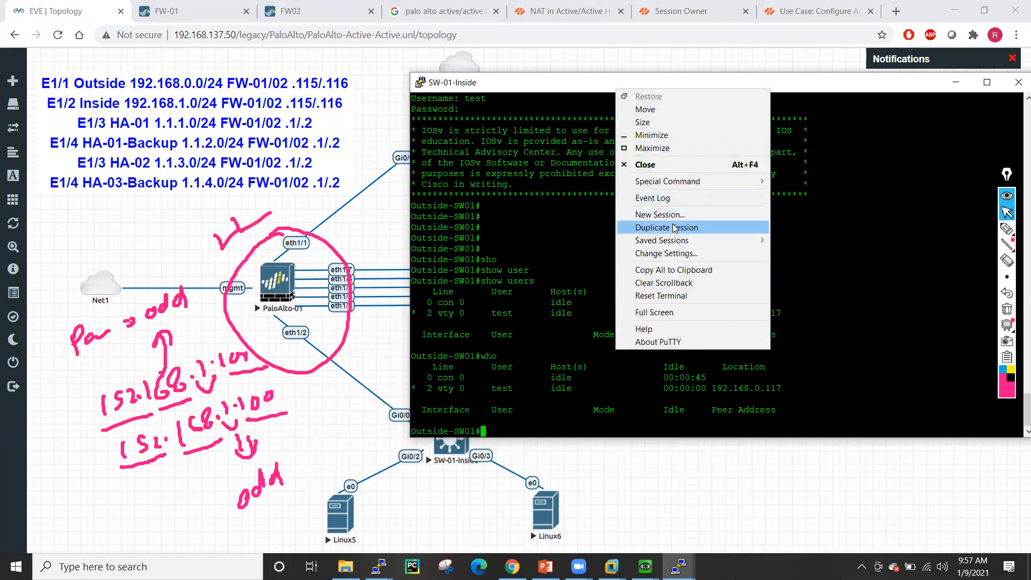
left_click(645, 227)
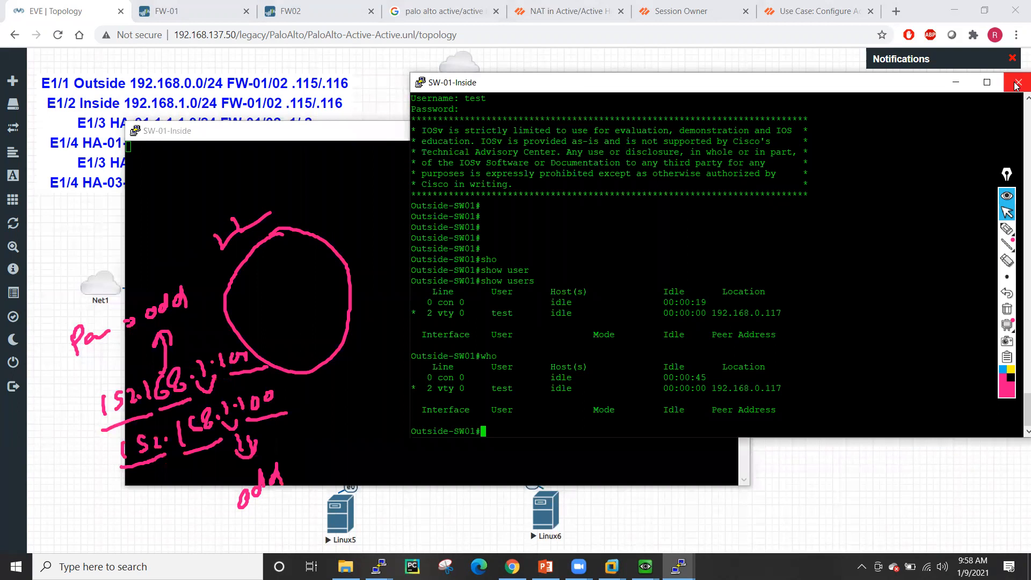
left_click(1018, 83)
key("Return")
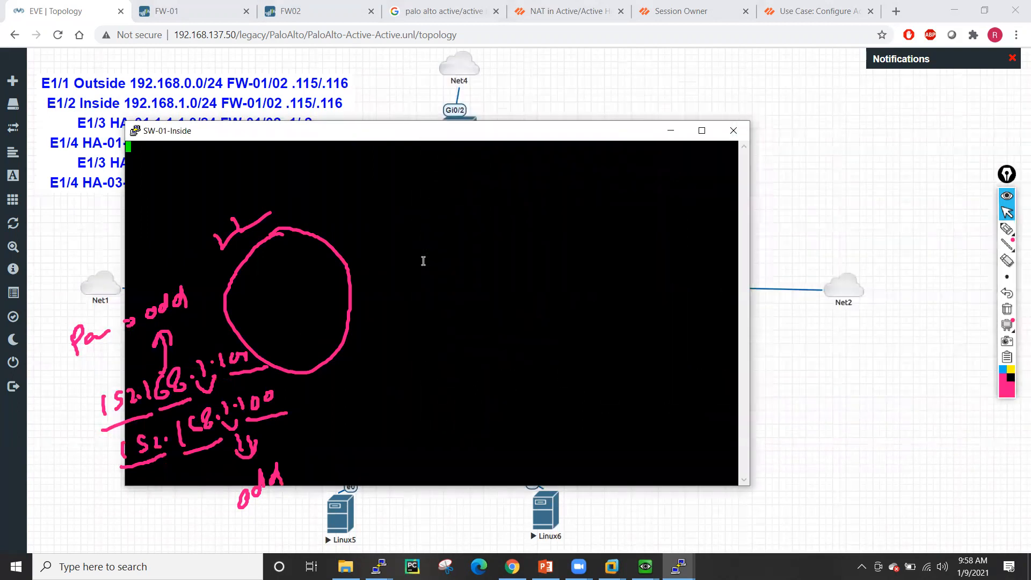
left_click_drag(401, 143, 725, 136)
left_click(638, 272)
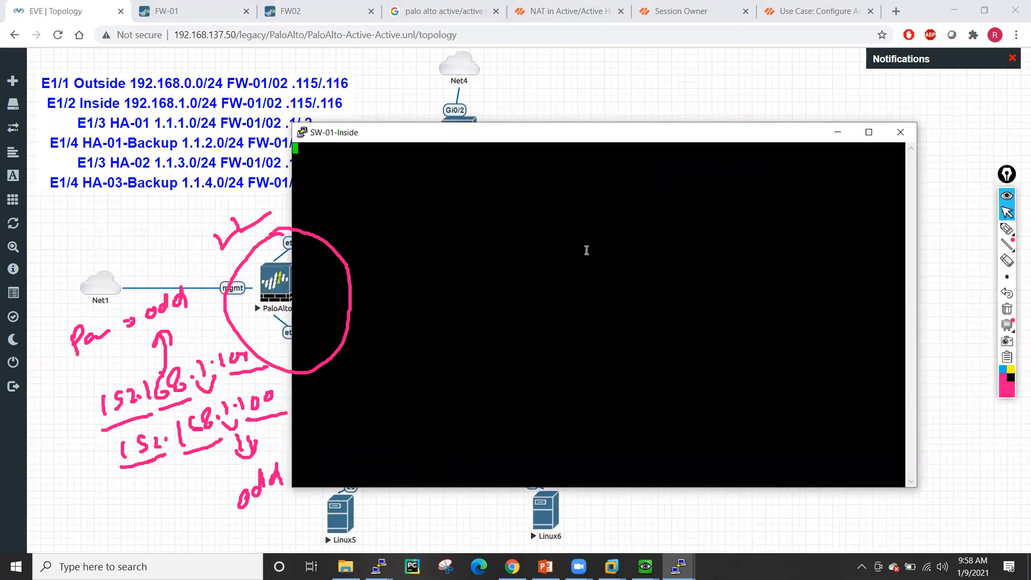
left_click(837, 132)
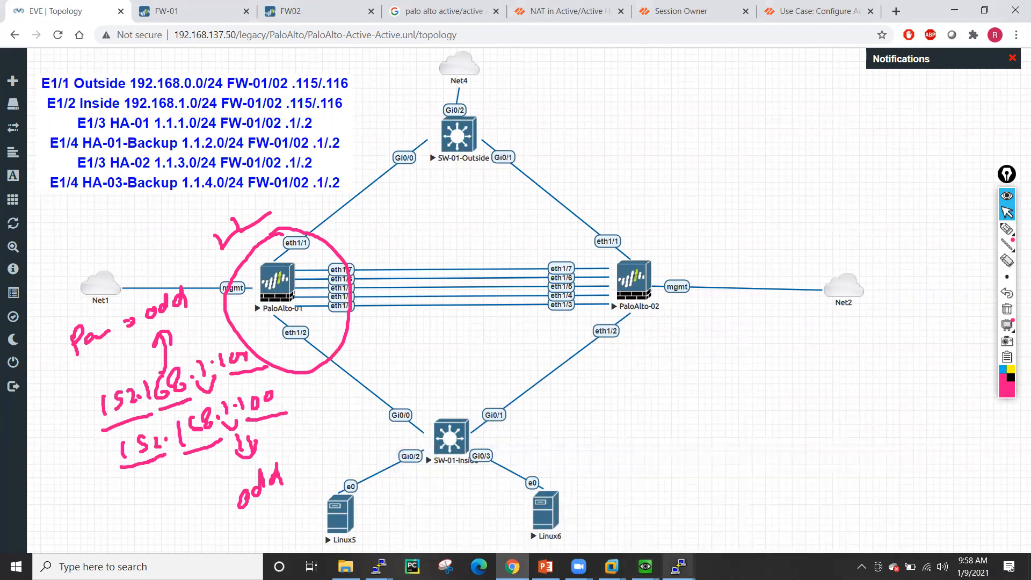
- Bring the Linux6 client's QEMU window, showing amazon.in in Firefox, over the EVE-NG topology
mouse_move(645, 566)
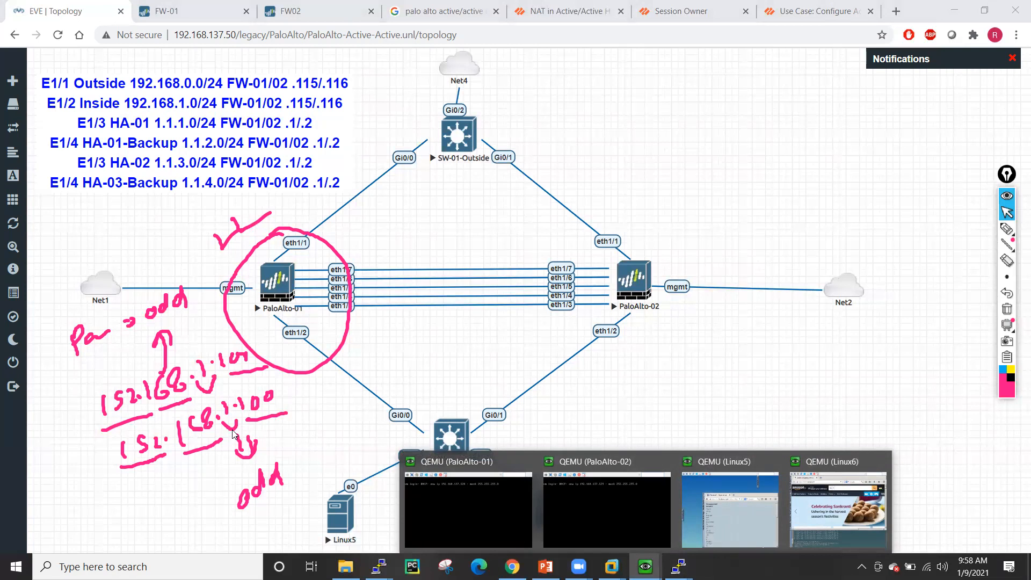
left_click(820, 504)
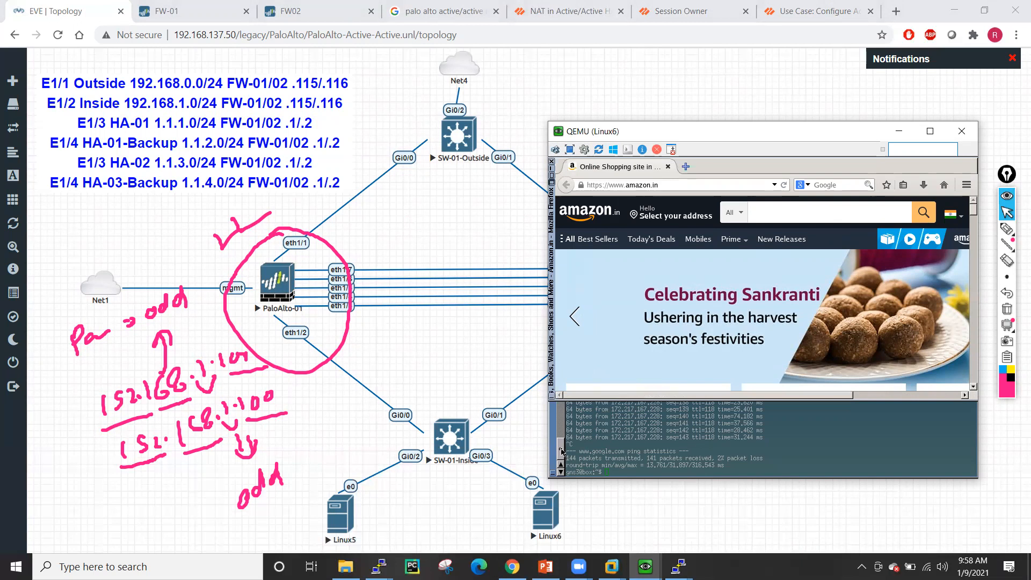
- Readdress the Linux6 client to 192.168.1.201 with gateway 192.168.1.254 and apply it
left_click(562, 451)
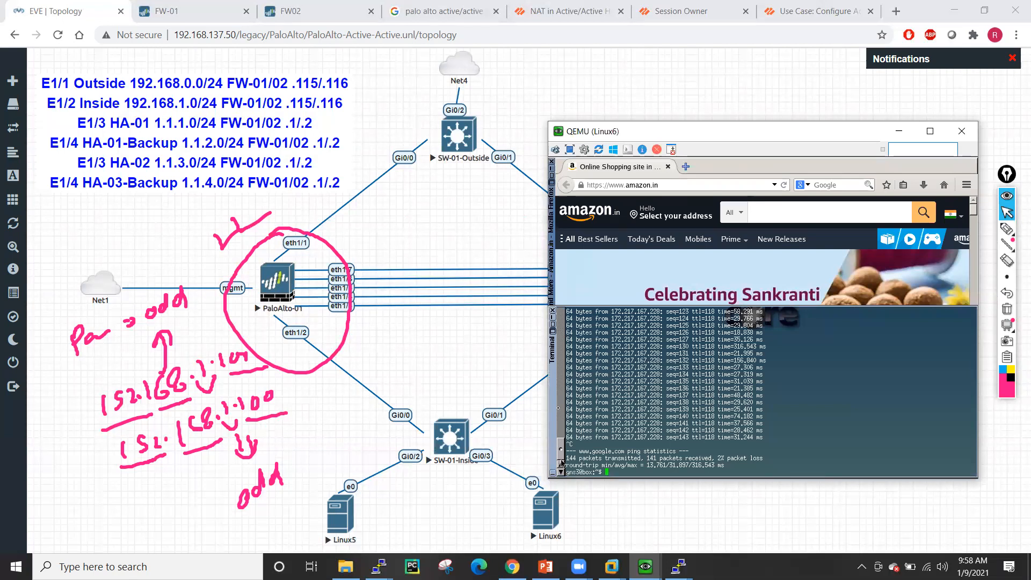
left_click(552, 172)
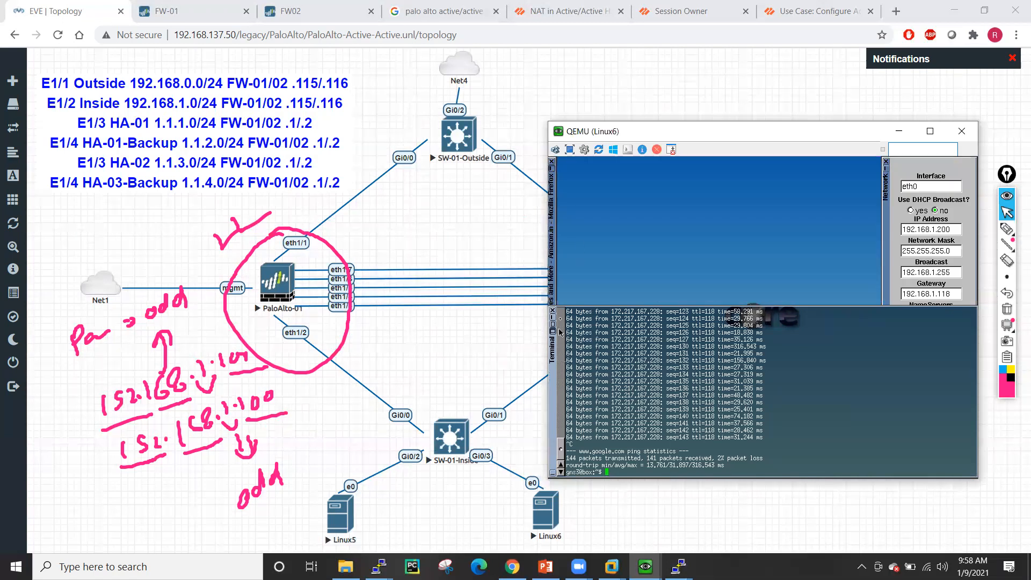
left_click(953, 228)
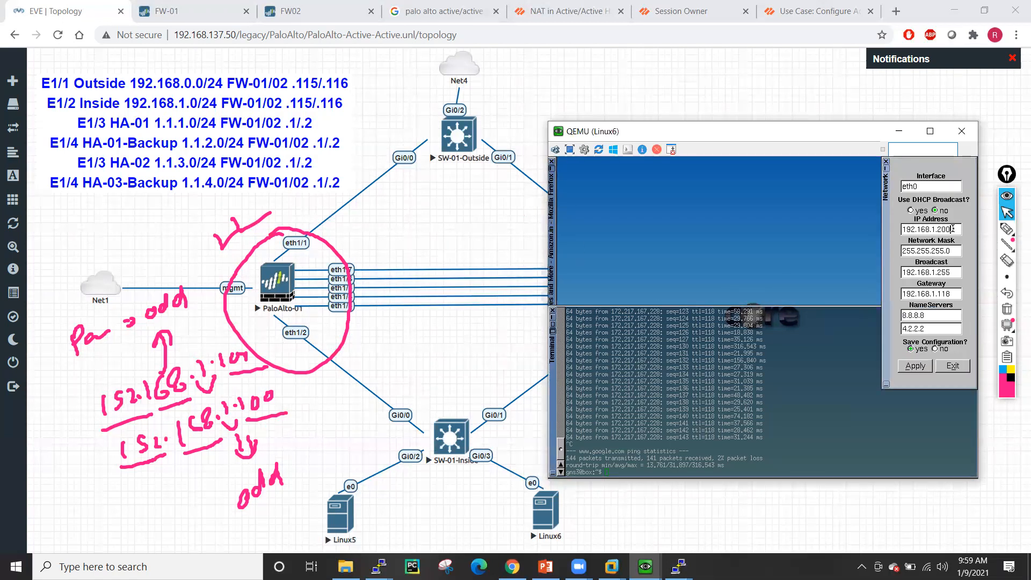
left_click(918, 369)
- Run sudo ifconfig to confirm eth0 now shows 192.168.1.201 with mask 255.255.255.0
left_click(875, 416)
key("Return")
key("Return")
key("Return")
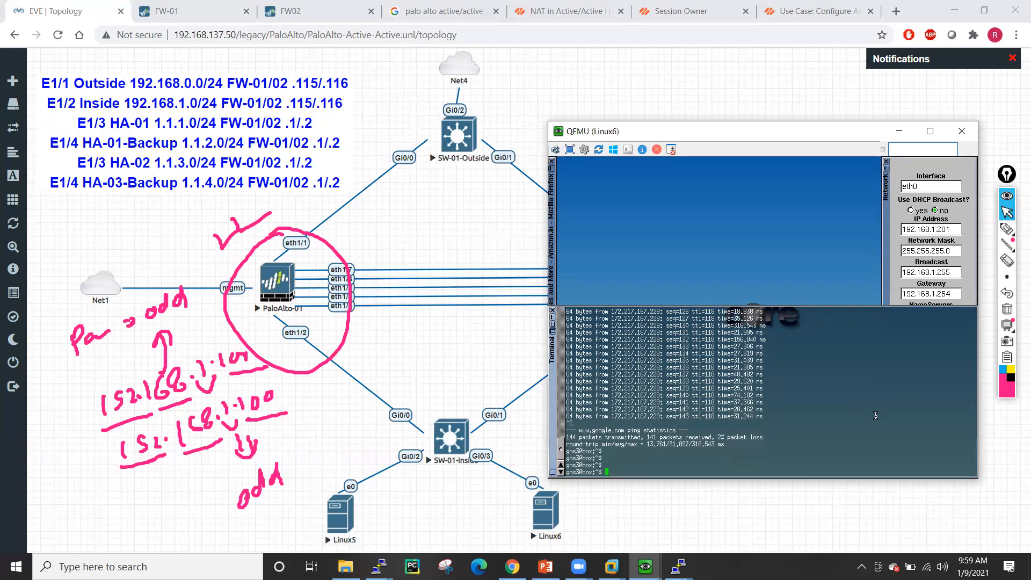
type("ifocnfig")
key("Return")
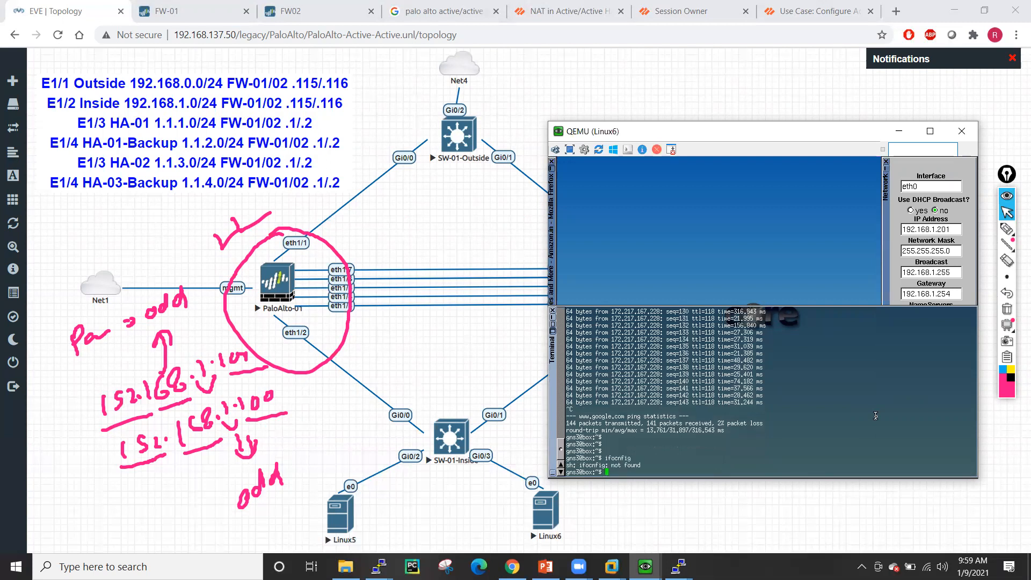
key("Return")
key("Return")
key("Return")
key("Return")
key("Return")
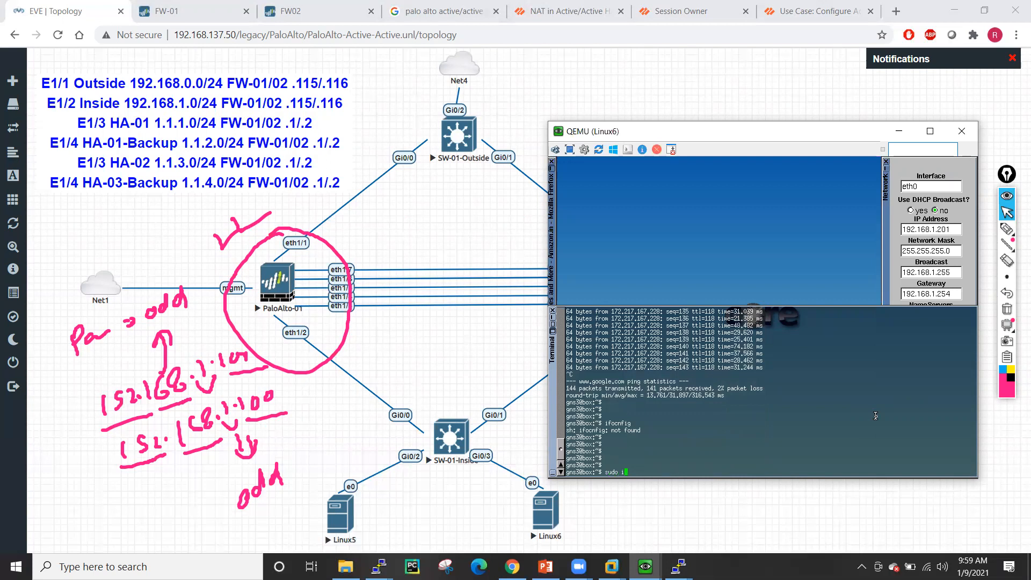
type("sudo ifconfig")
key("Return")
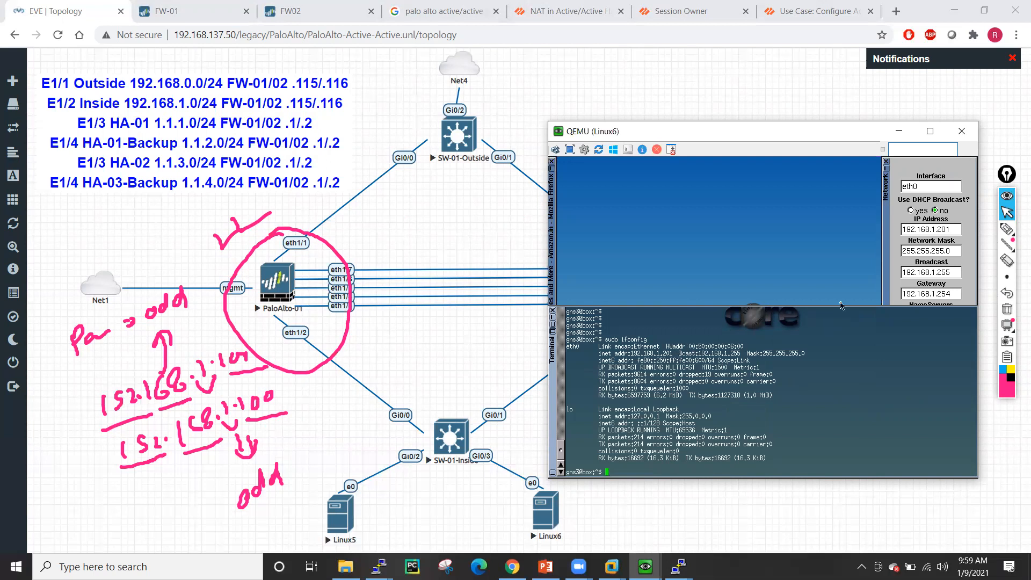
mouse_move(512, 566)
left_click(552, 170)
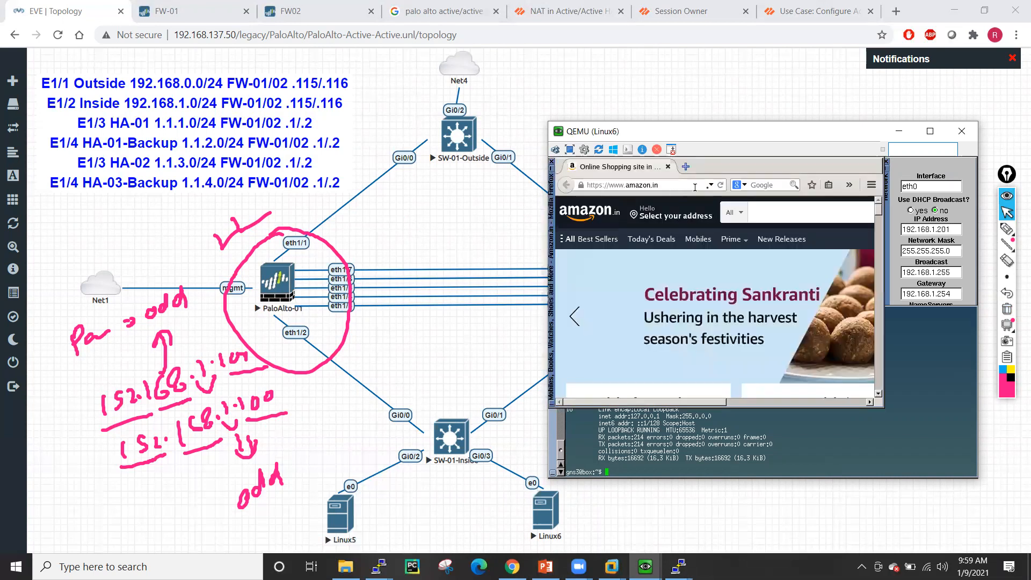
left_click(689, 184)
key("BackSpace")
key("BackSpace")
key("BackSpace")
key("BackSpace")
key("BackSpace")
key("BackSpace")
key("BackSpace")
key("BackSpace")
key("BackSpace")
key("BackSpace")
key("BackSpace")
key("BackSpace")
key("BackSpace")
key("BackSpace")
key("BackSpace")
key("BackSpace")
key("BackSpace")
key("BackSpace")
key("BackSpace")
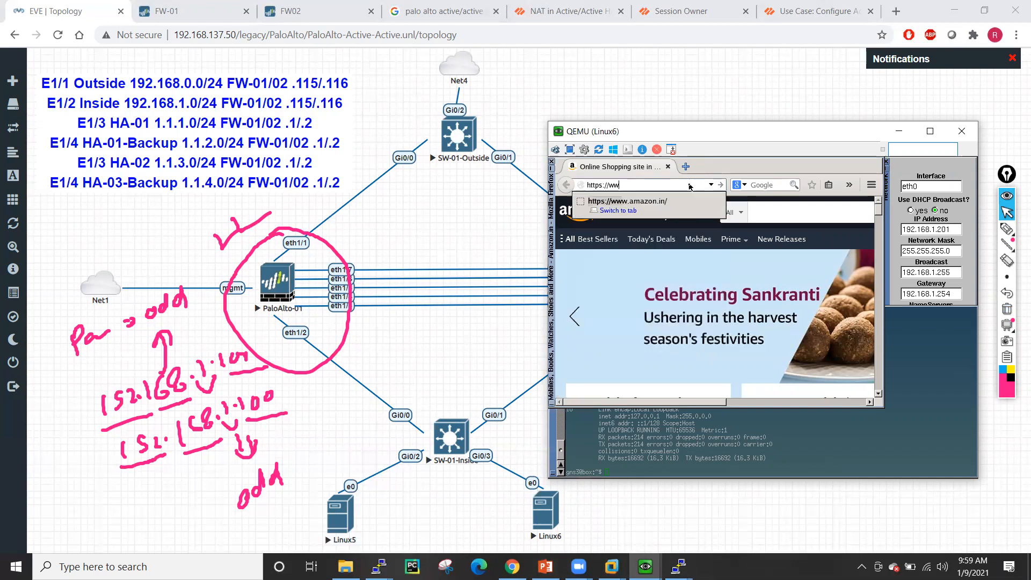
type("www.")
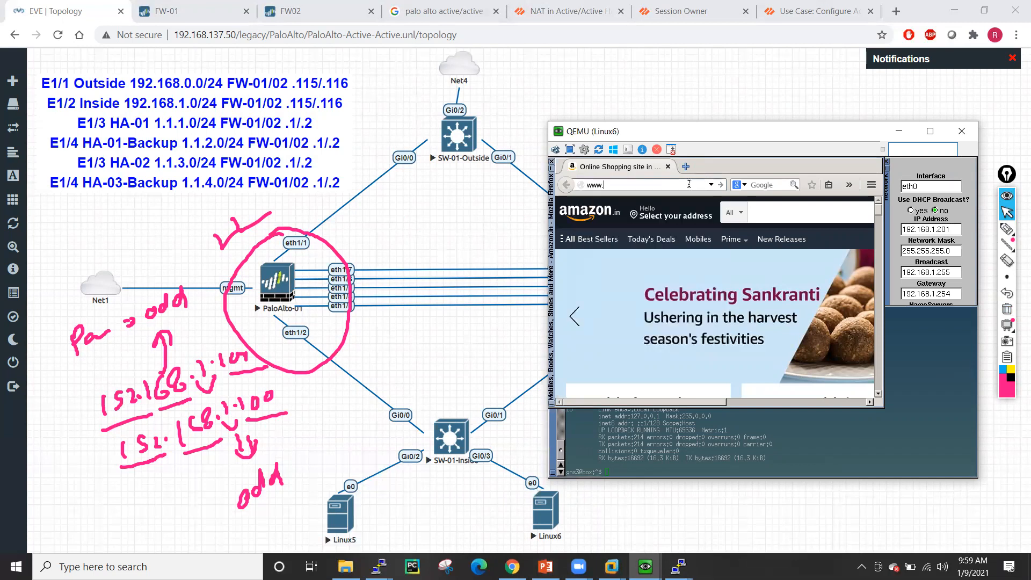
type("example.com")
key("Return")
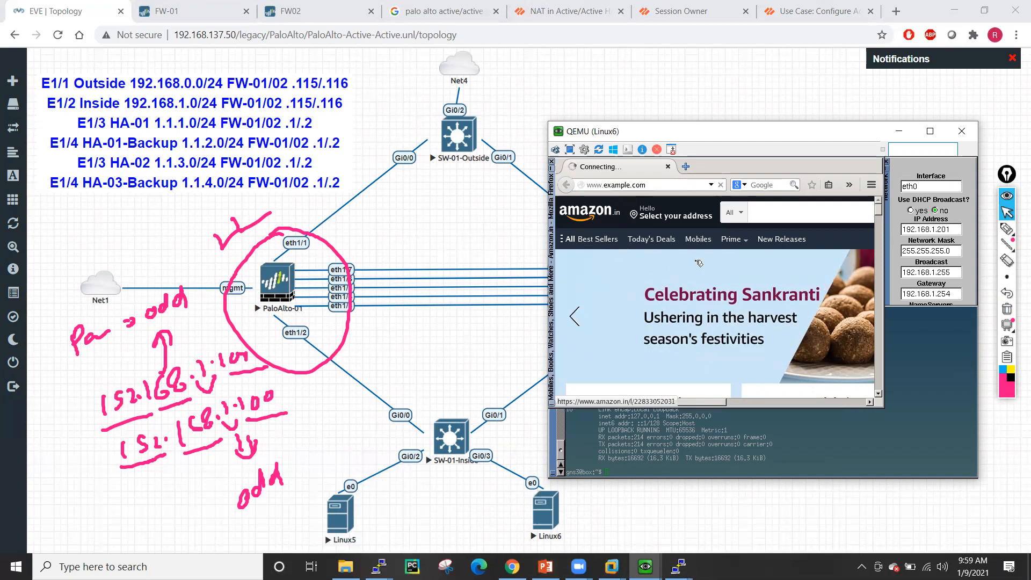
left_click(685, 166)
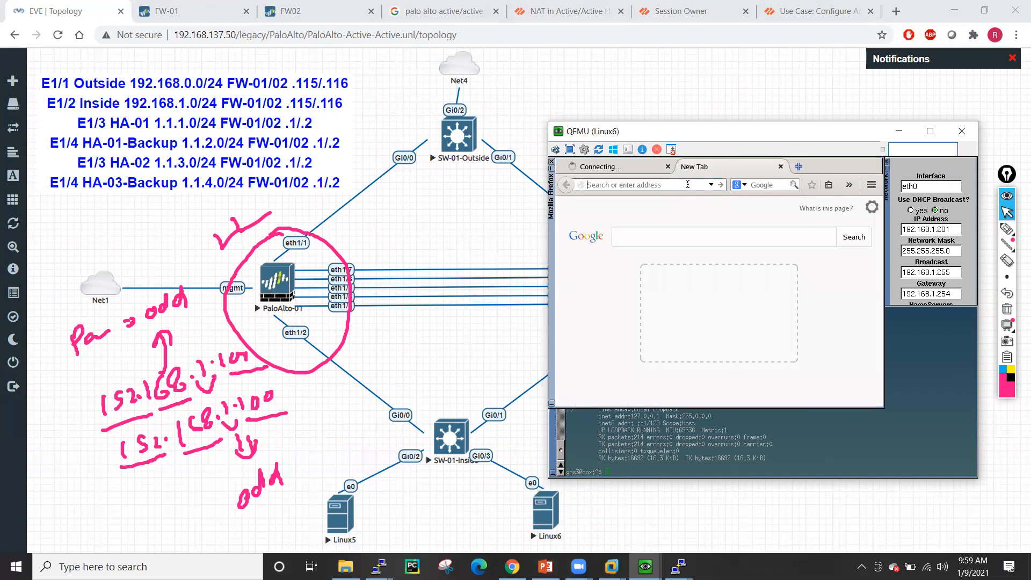
type("www.ci")
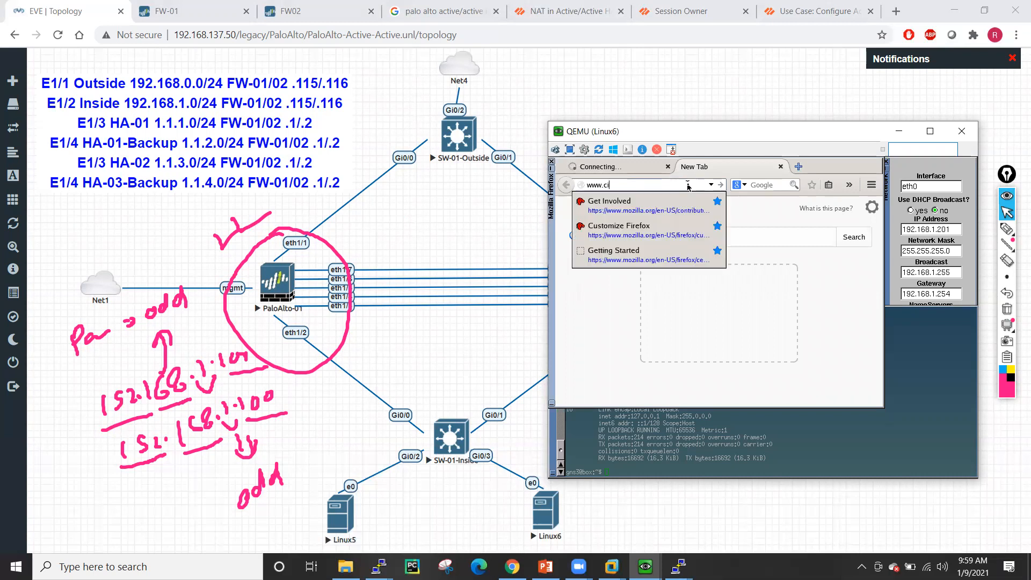
type("sco.com")
key("Return")
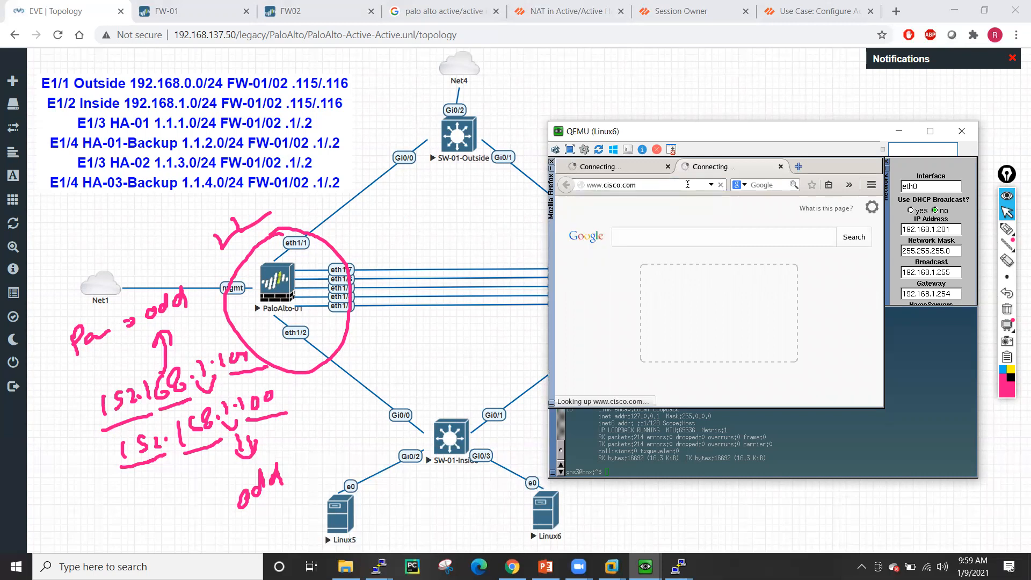
left_click(658, 168)
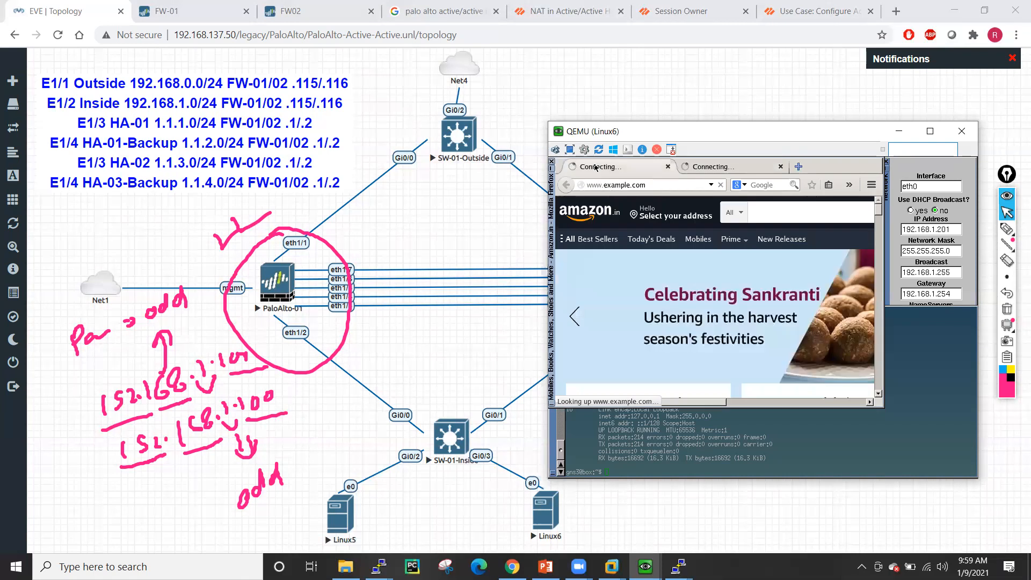
left_click(680, 168)
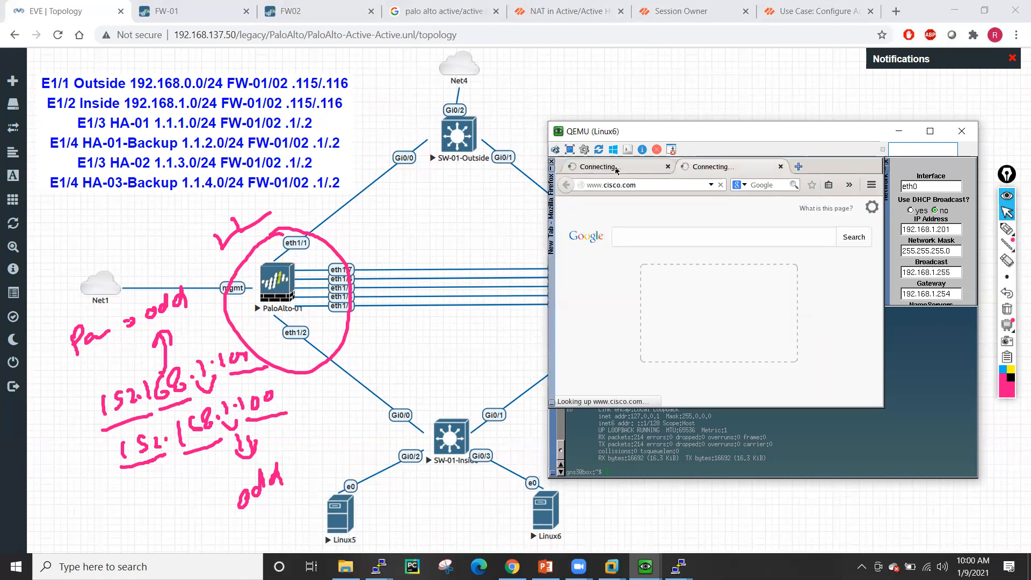
left_click(618, 169)
left_click(688, 169)
left_click(613, 169)
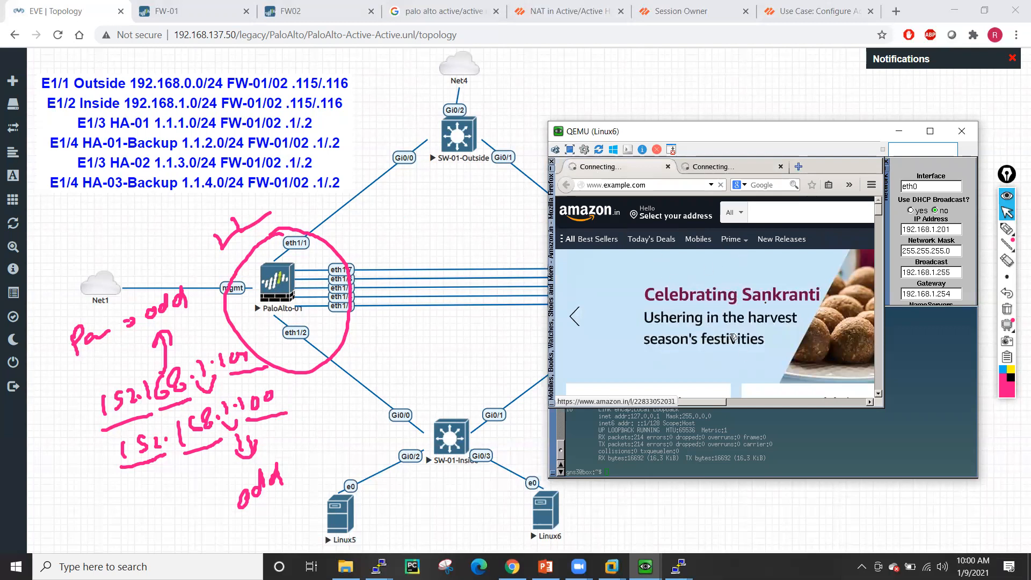
left_click(951, 294)
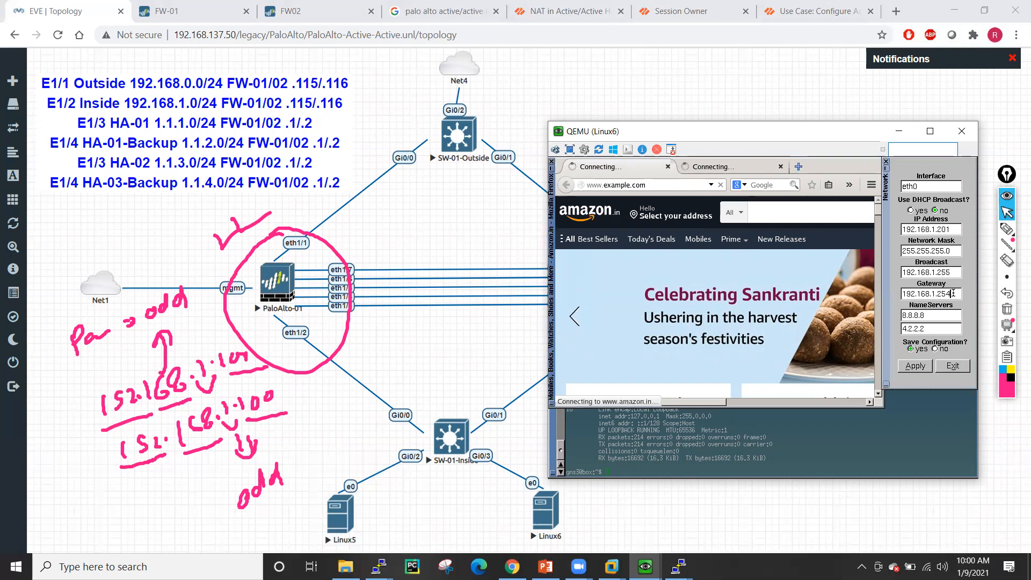
- Change the Linux6 gateway to 192.168.1.118 and apply it
key("BackSpace")
type("118")
left_click(914, 370)
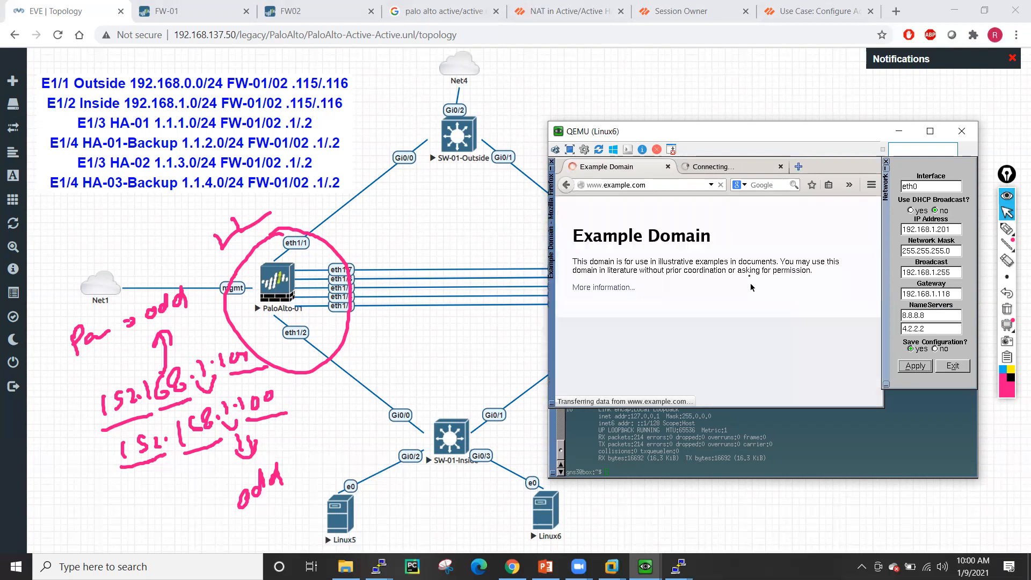
- Confirm the Cisco and Example Domain tabs loaded, then bring the FW-01 PuTTY session forward
left_click(714, 167)
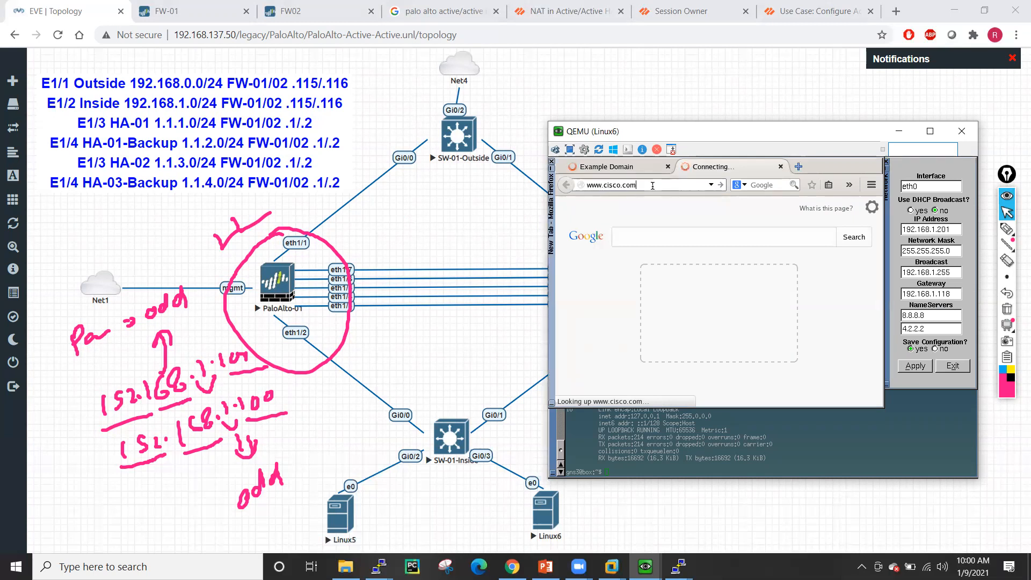
left_click(608, 167)
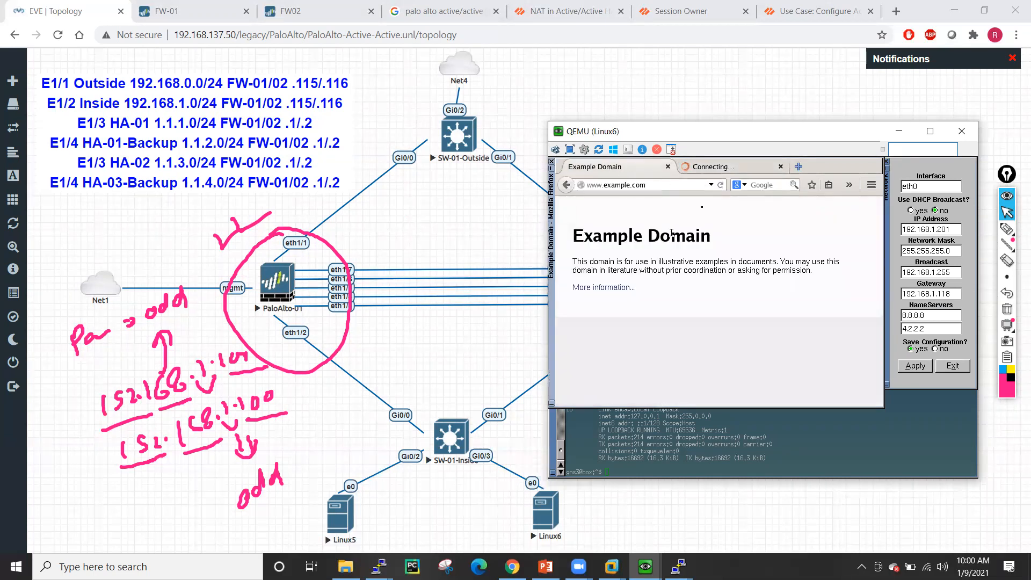
left_click(379, 567)
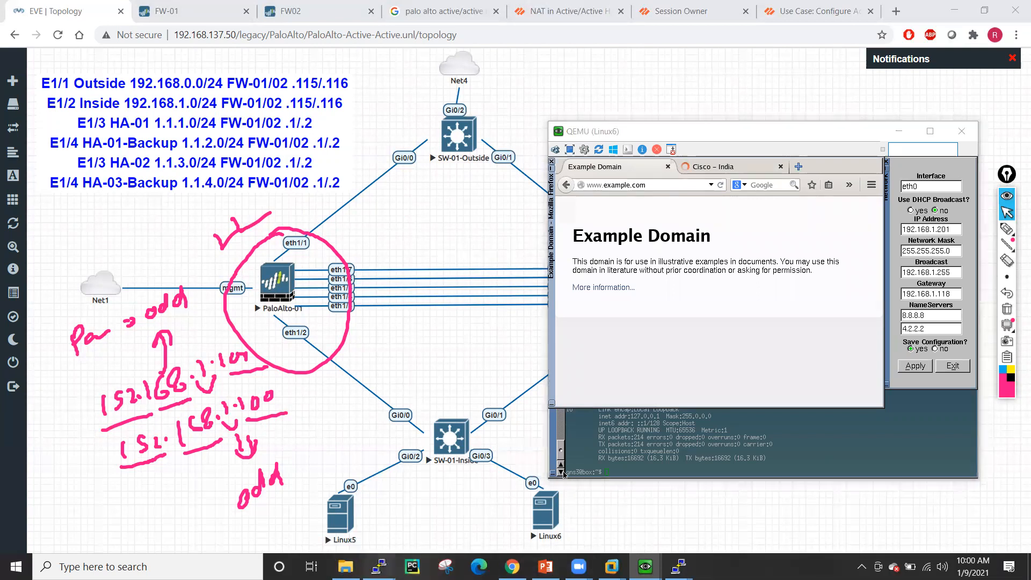
left_click(323, 517)
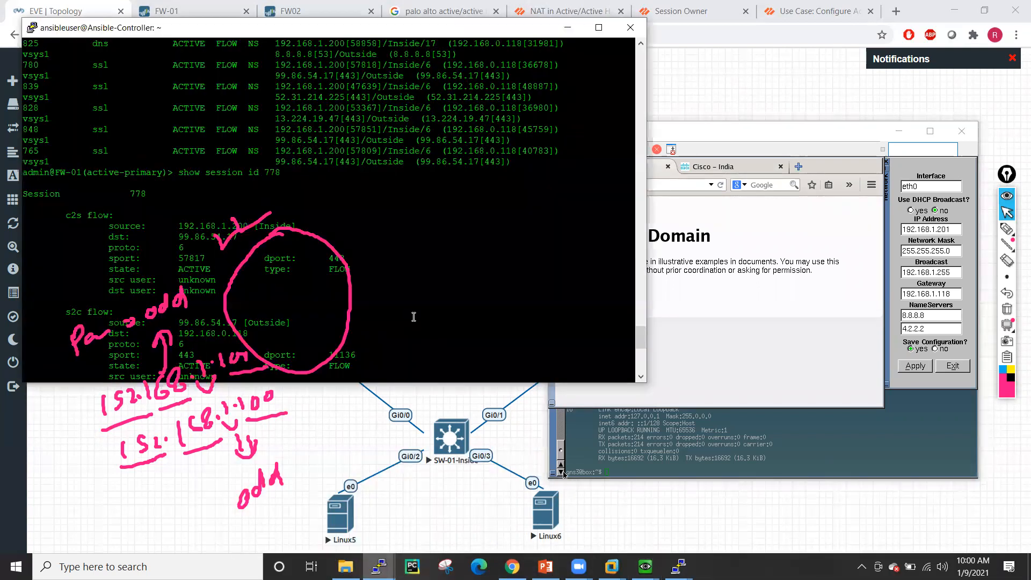
- Clear the pen annotations and run show session all on FW-01
left_click(1006, 309)
key("Return")
key("Return")
key("Return")
key("Return")
key("Return")
key("Return")
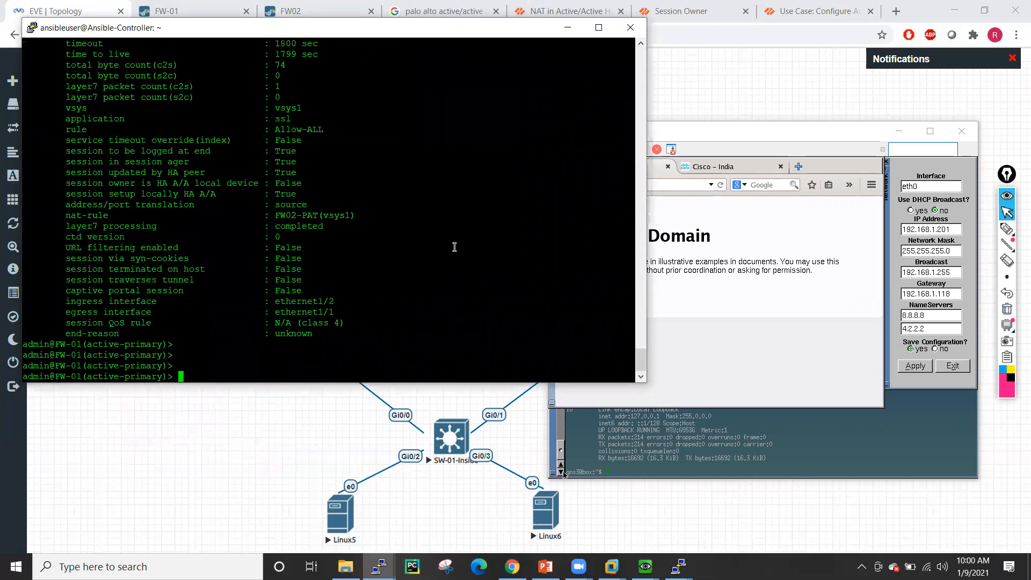
type("show session all")
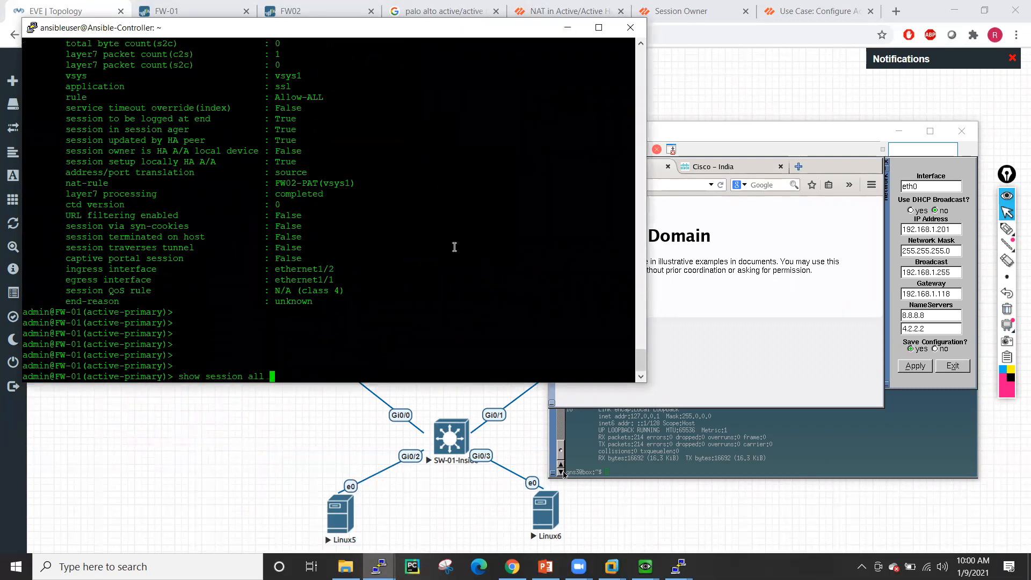
key("Return")
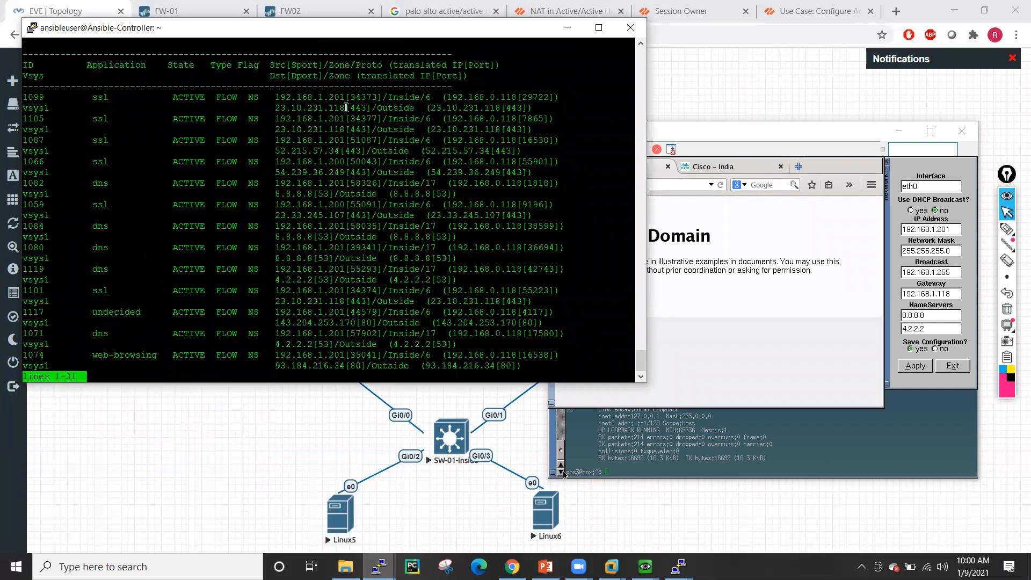
- Display the full details of session 1099 with show session id 1099
double_click(42, 97)
key("ctrl+c")
type("q")
type("show session id")
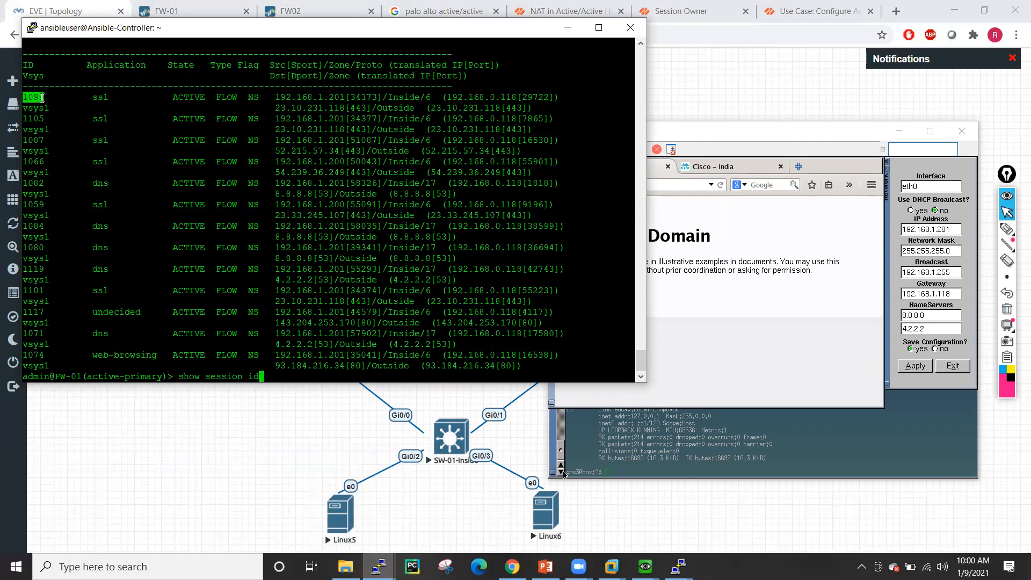
right_click(42, 97)
key("Return")
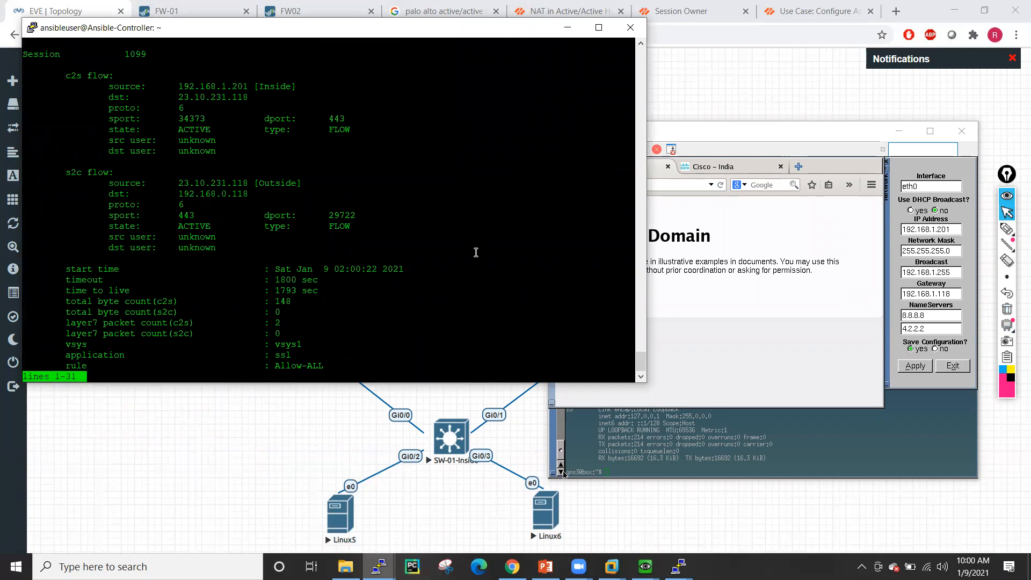
key("space")
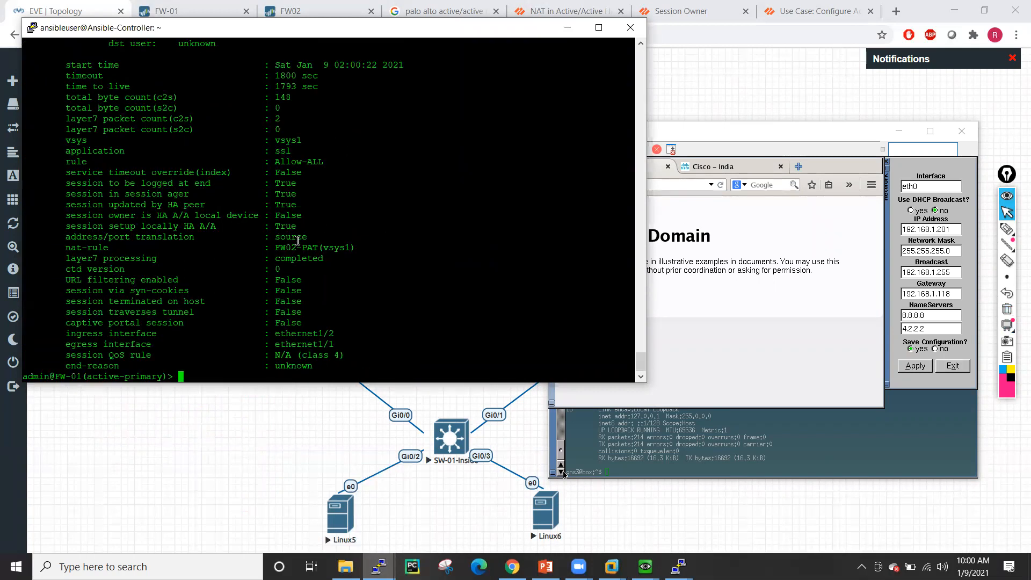
- Highlight the session owner (False) and session setup locally (True) lines, then unmark them
left_click_drag(63, 216, 305, 221)
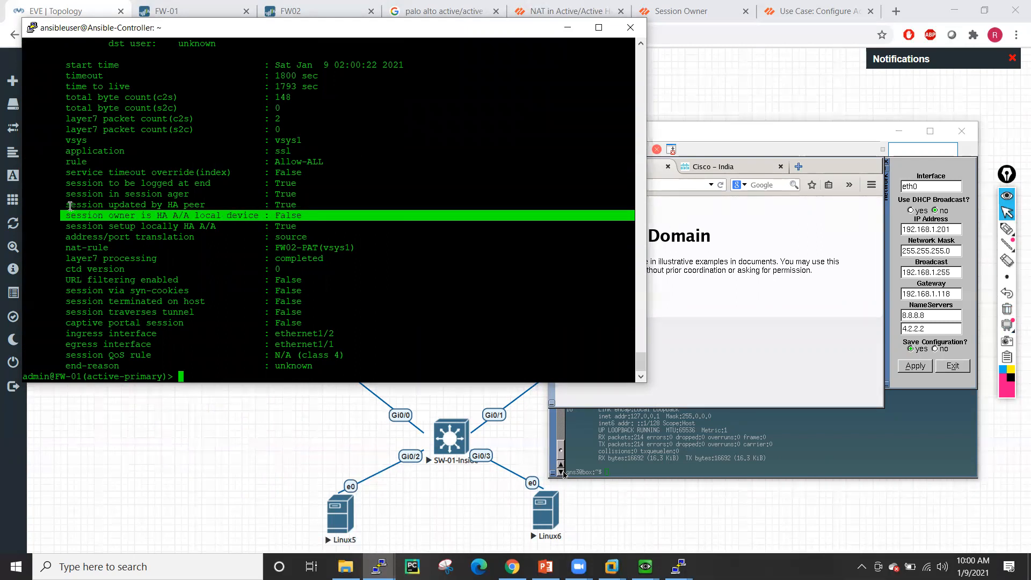
left_click_drag(66, 227, 297, 225)
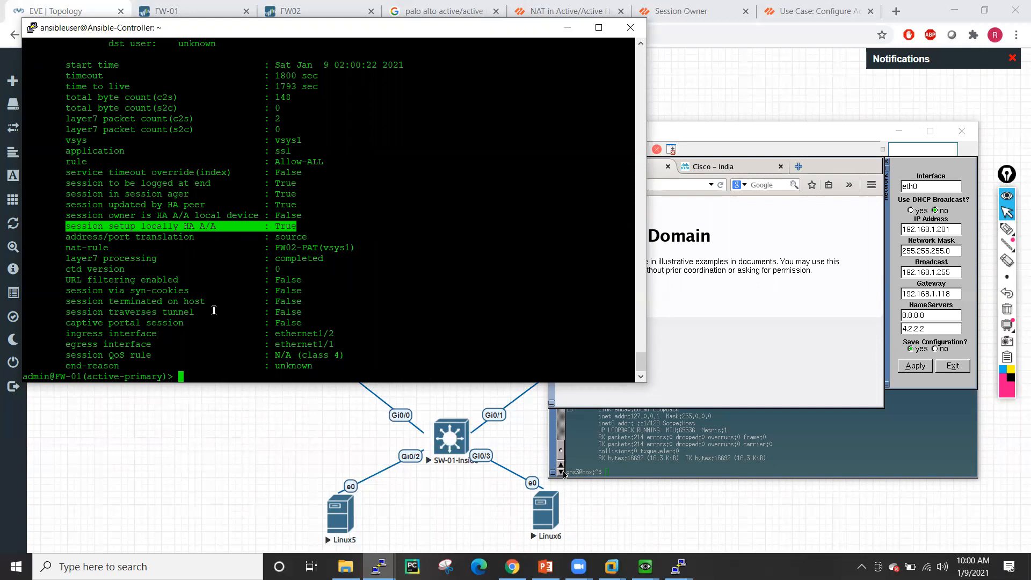
left_click_drag(62, 215, 305, 216)
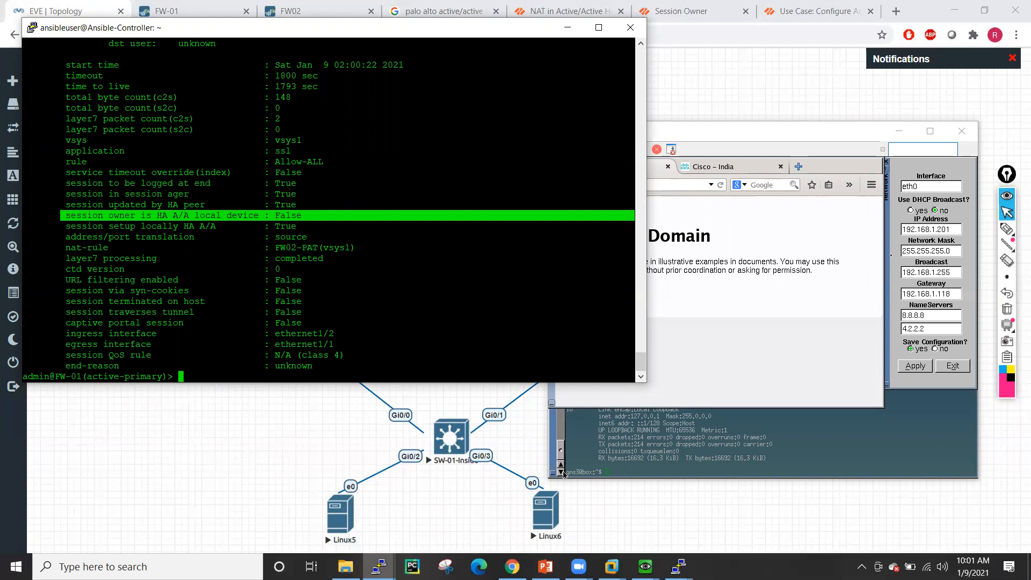
scroll(405, 221, "up", 10)
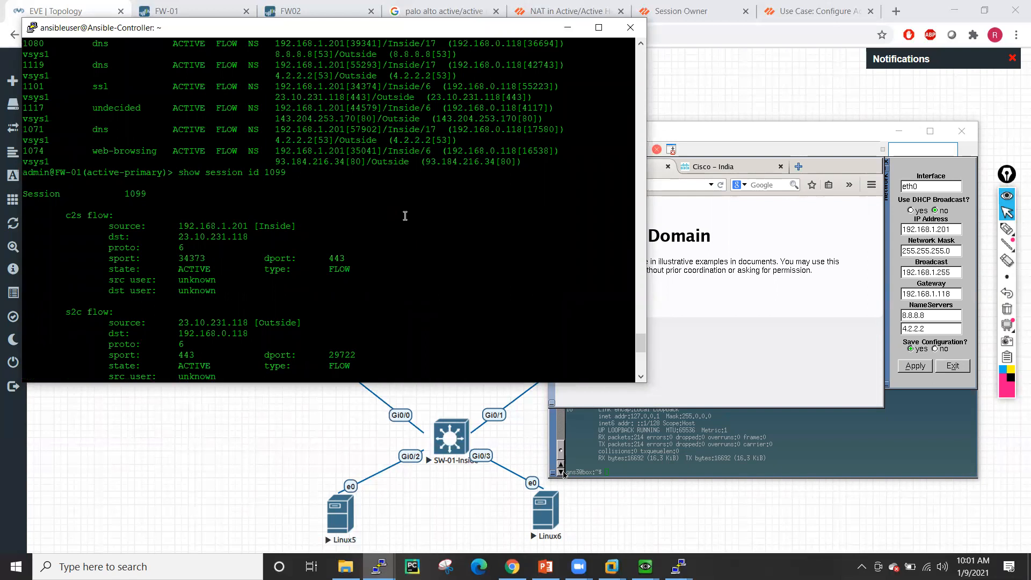
scroll(405, 215, "down", 11)
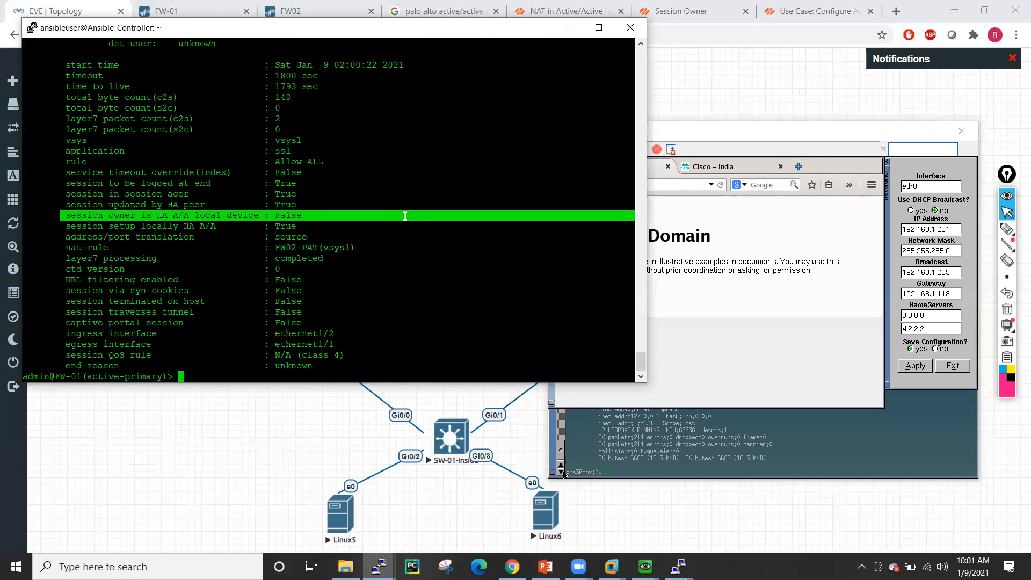
left_click(483, 245)
- Clear all sessions on both FW-01 and FW02, then minimize the FW02 terminal
type("clear session all")
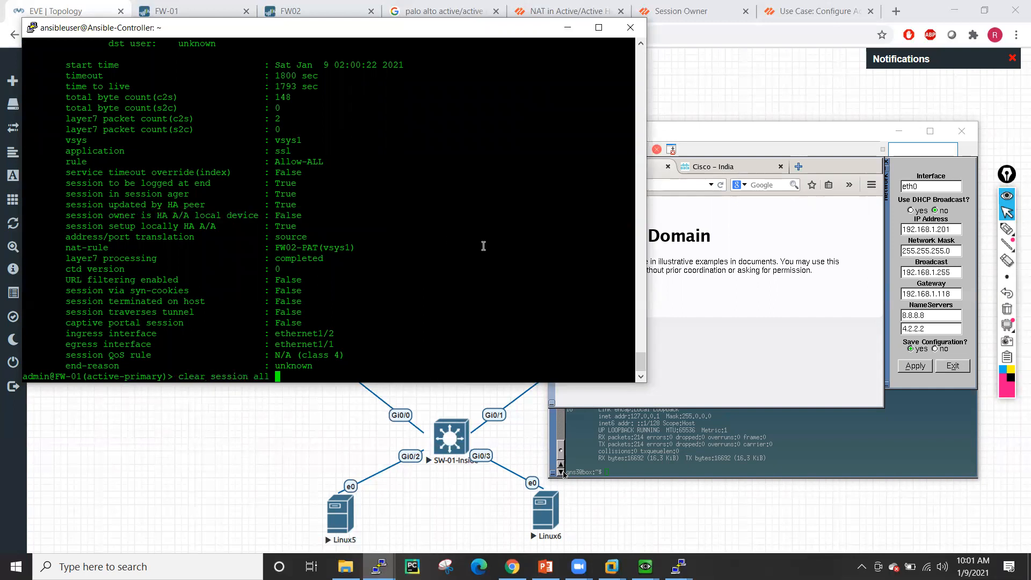
key("Return")
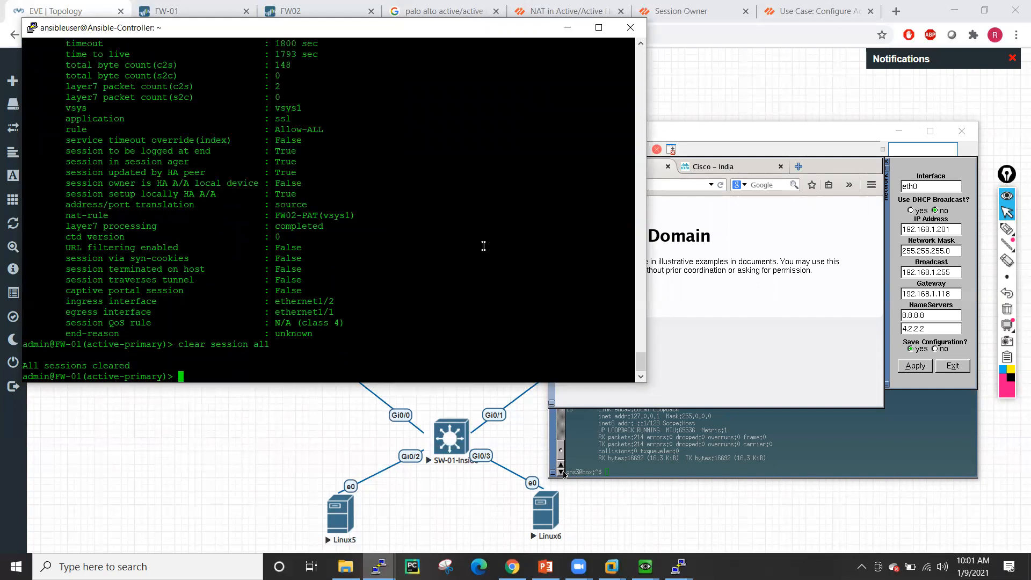
left_click(393, 556)
left_click(450, 507)
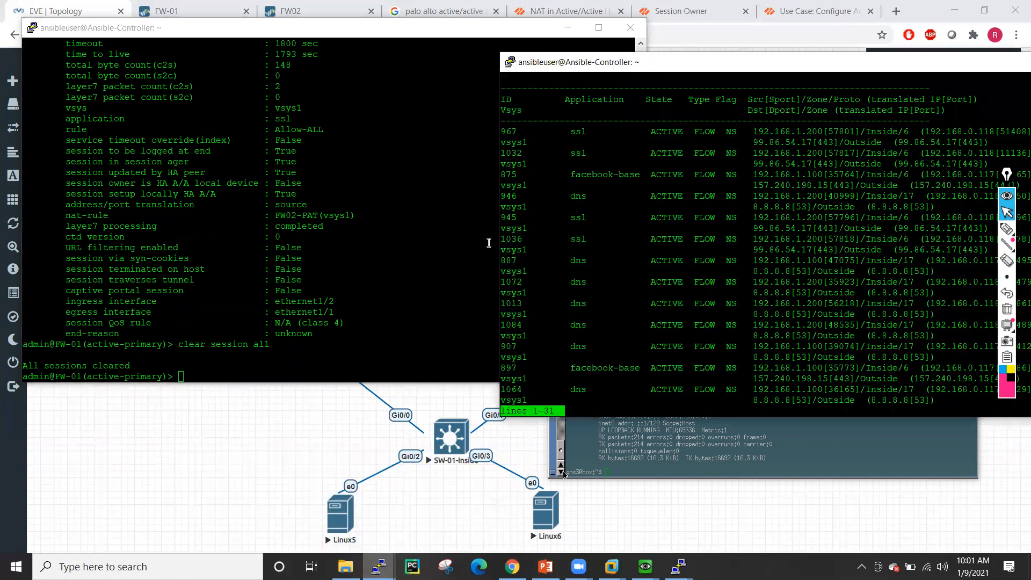
key("space")
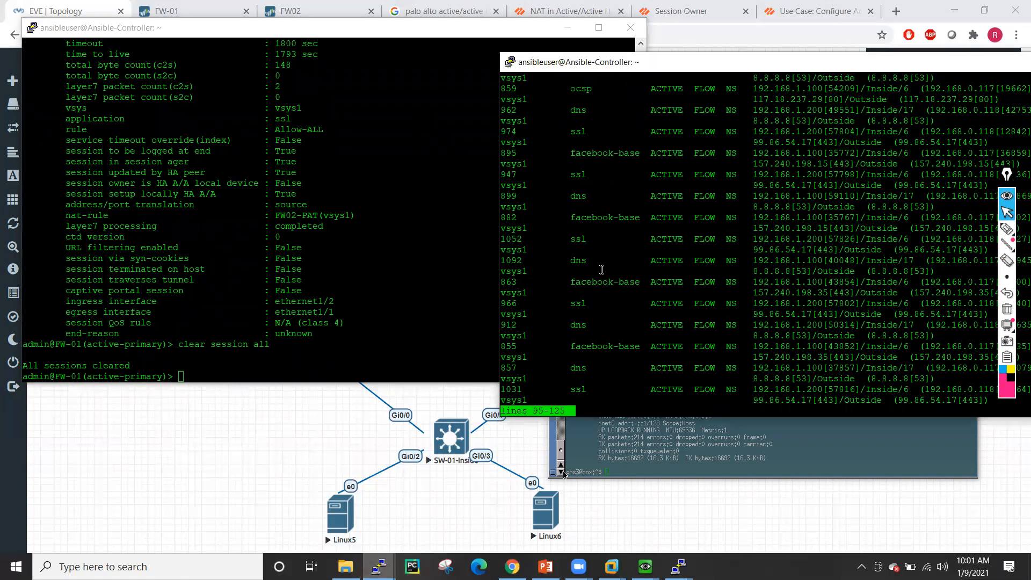
type("clear session all")
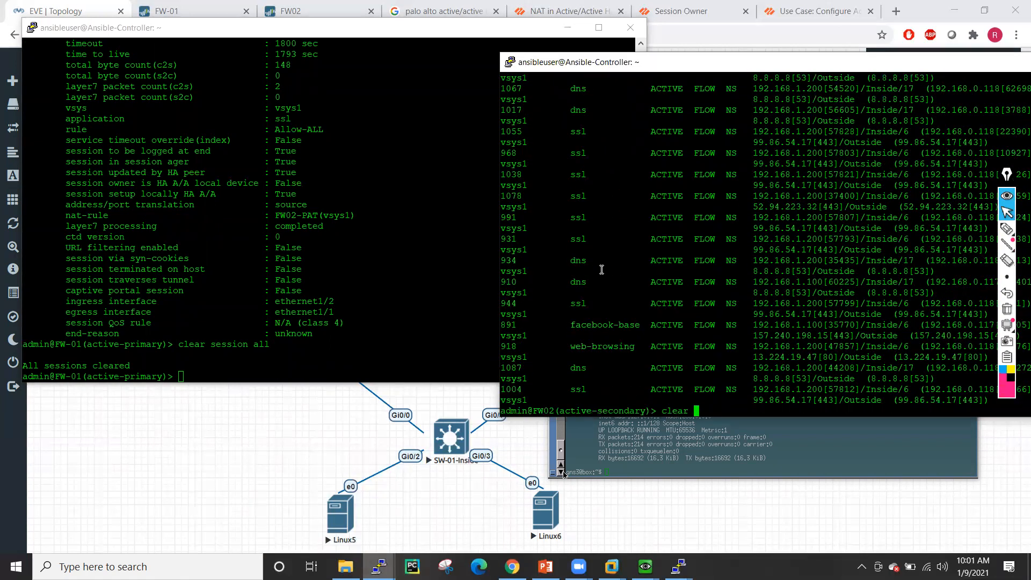
key("Return")
key("Return")
key("Return")
key("Return")
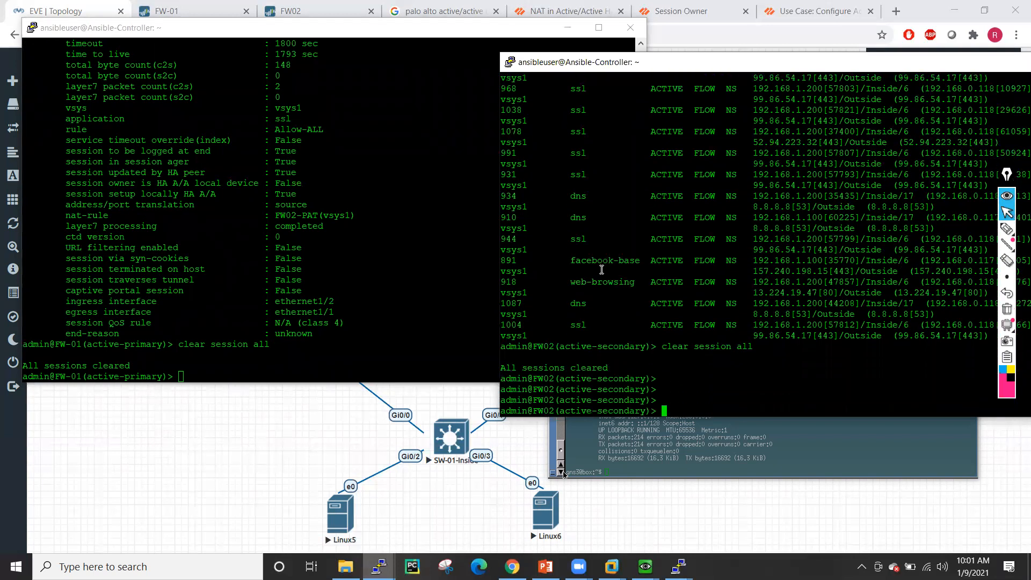
left_click_drag(785, 65, 544, 112)
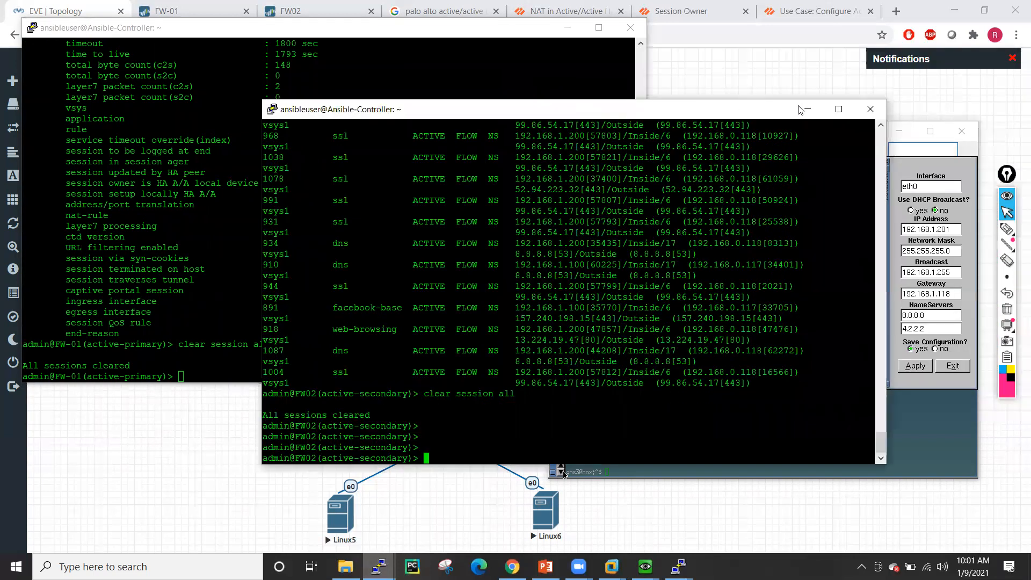
left_click(807, 109)
left_click(563, 475)
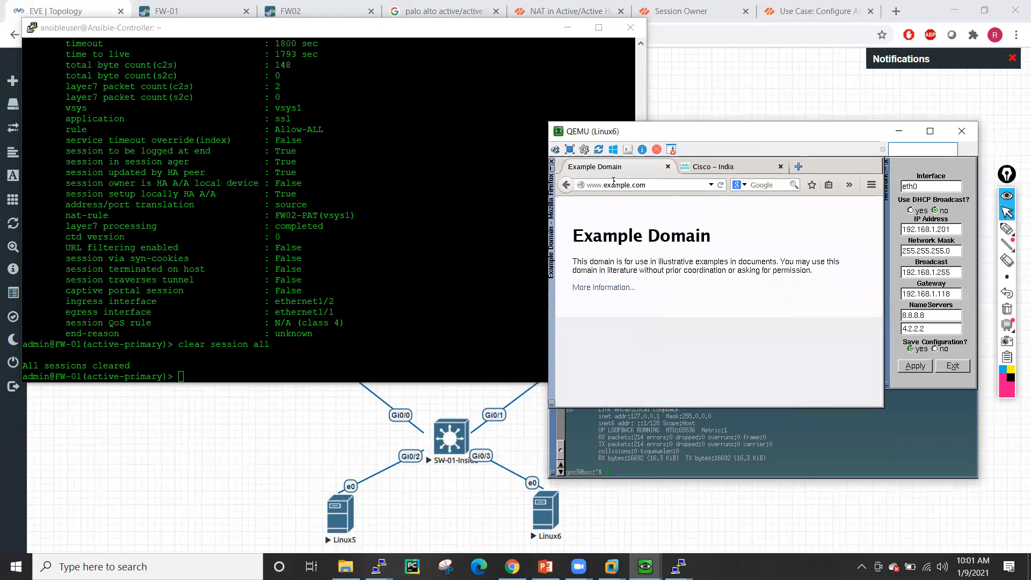
left_click(799, 166)
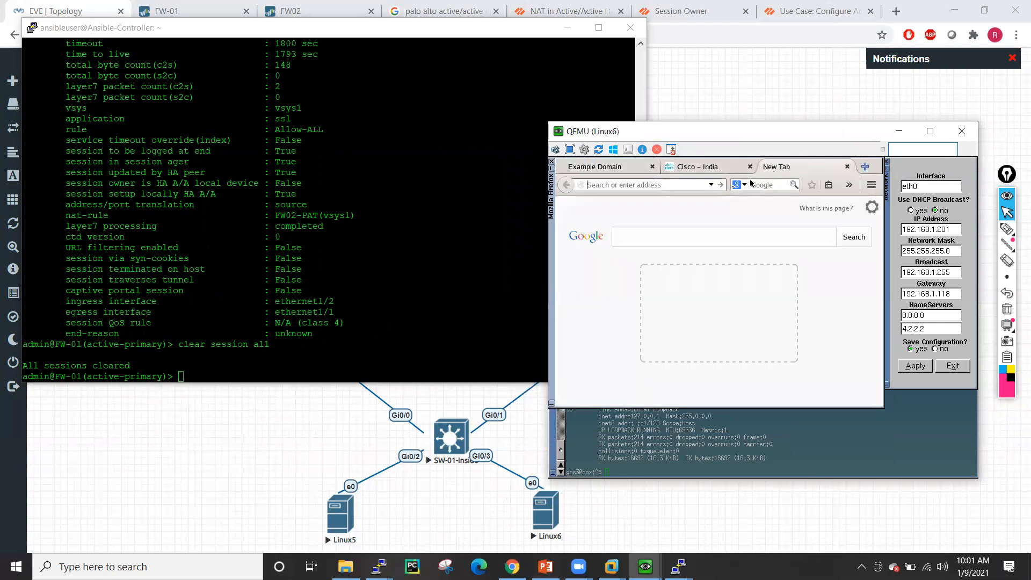
type("www")
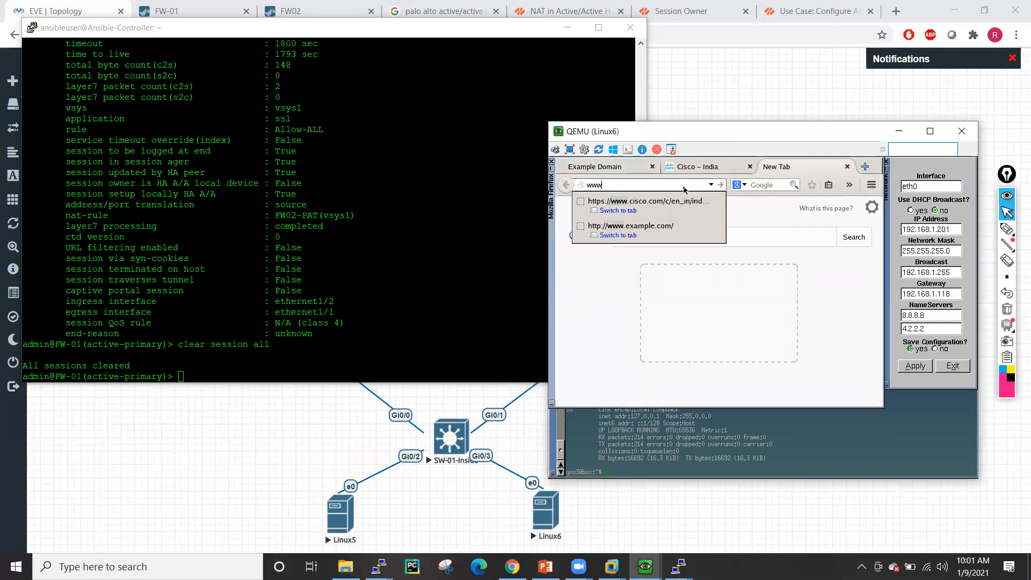
type(".gmail.co")
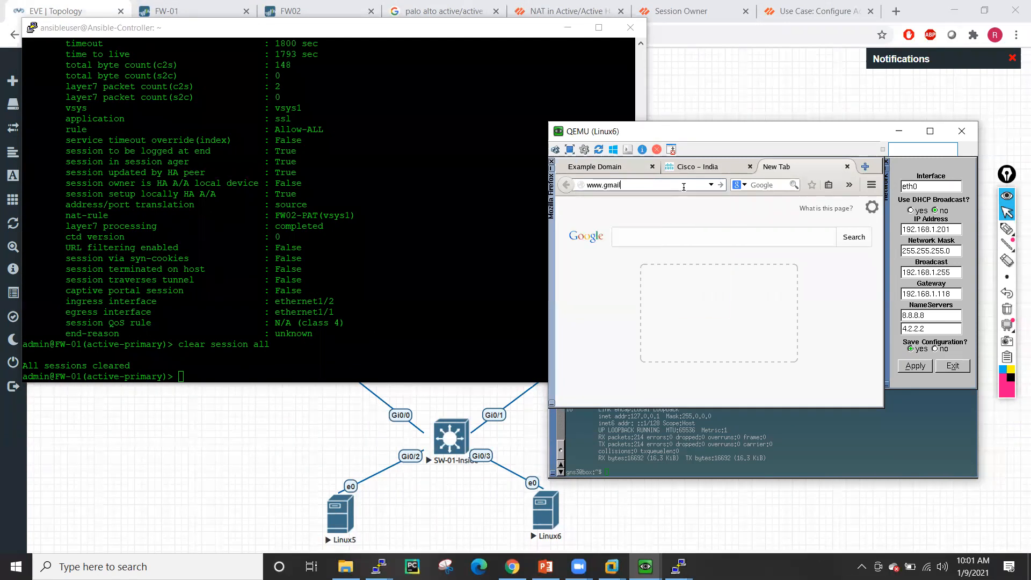
key("Return")
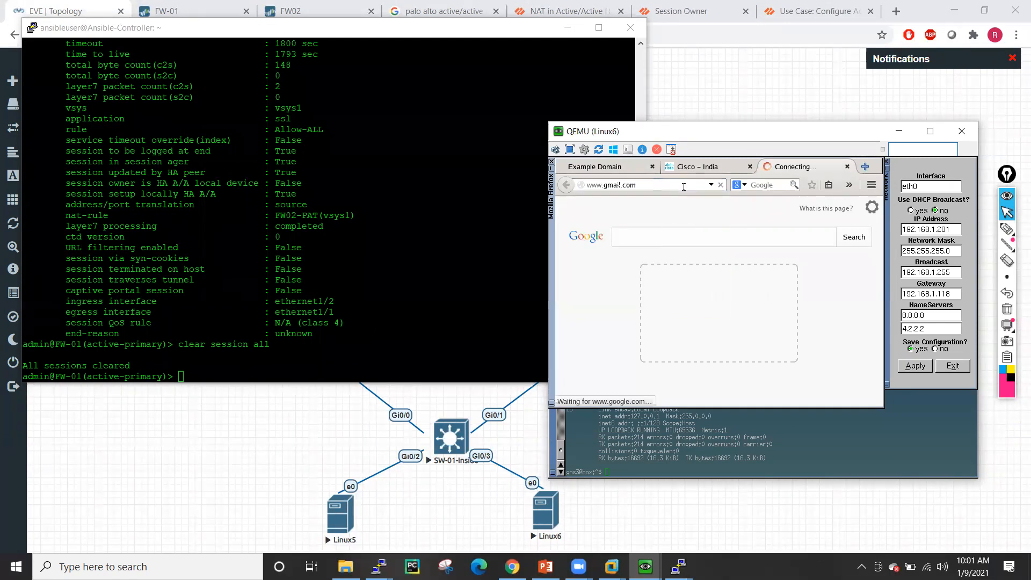
- List FW-01 sessions with show session all and copy session ID 1147 into show session id
left_click(453, 206)
type("show session all")
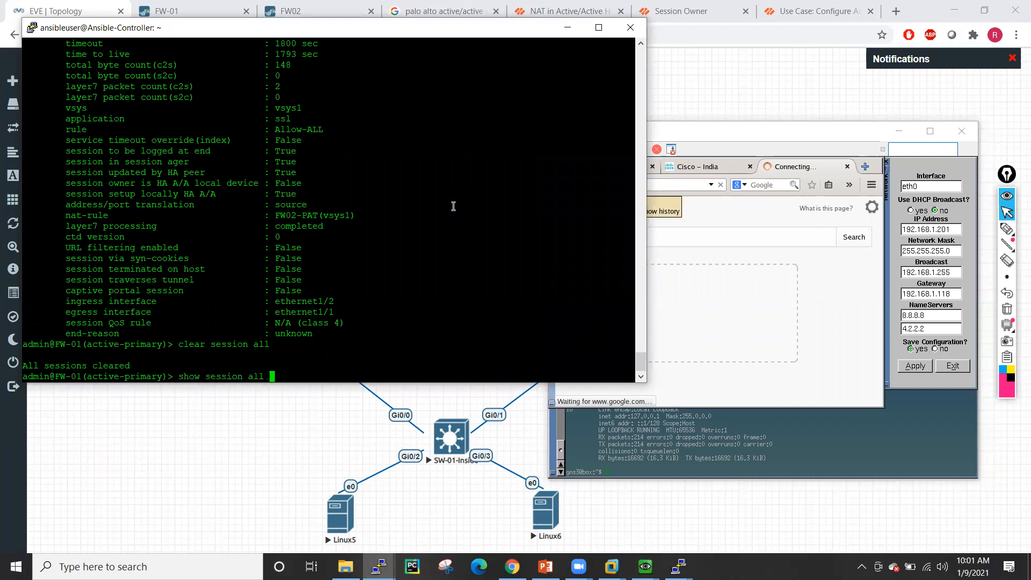
key("Return")
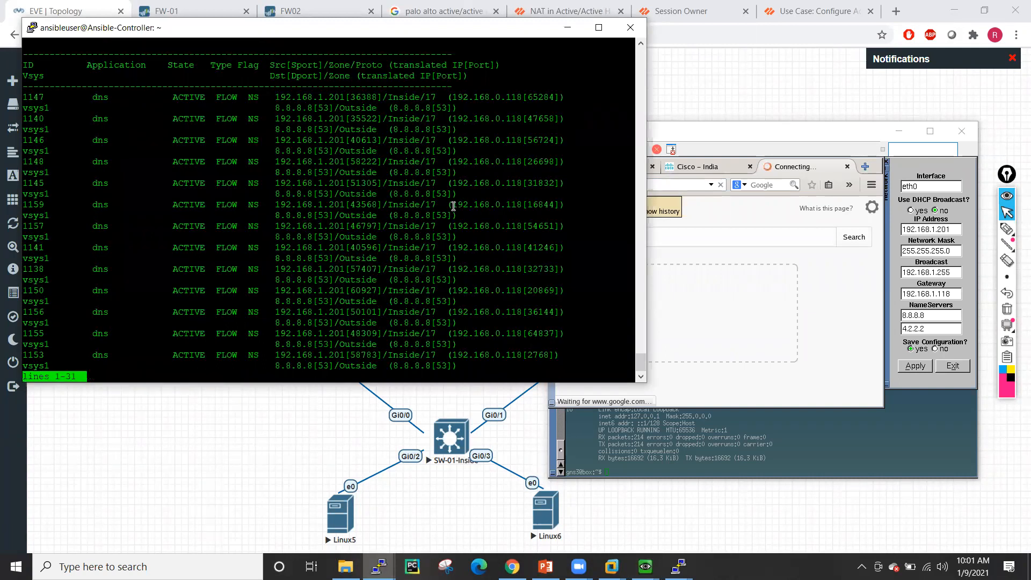
key("q")
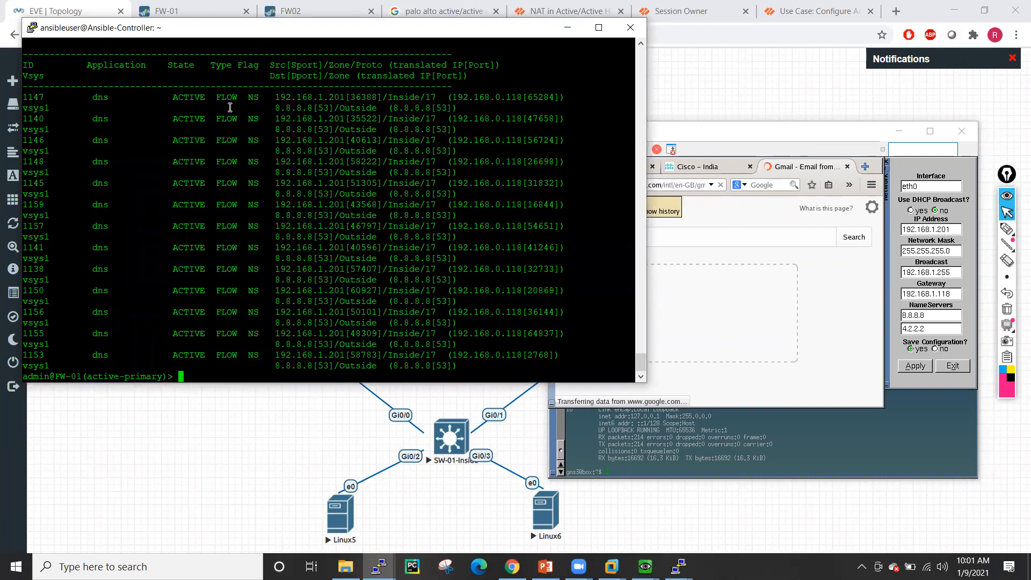
double_click(35, 97)
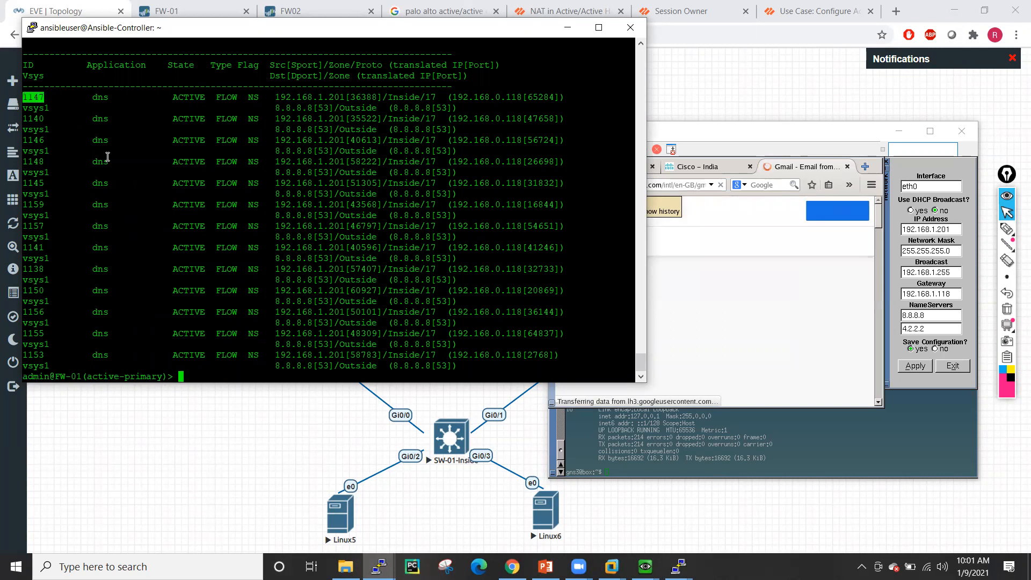
type("show session i")
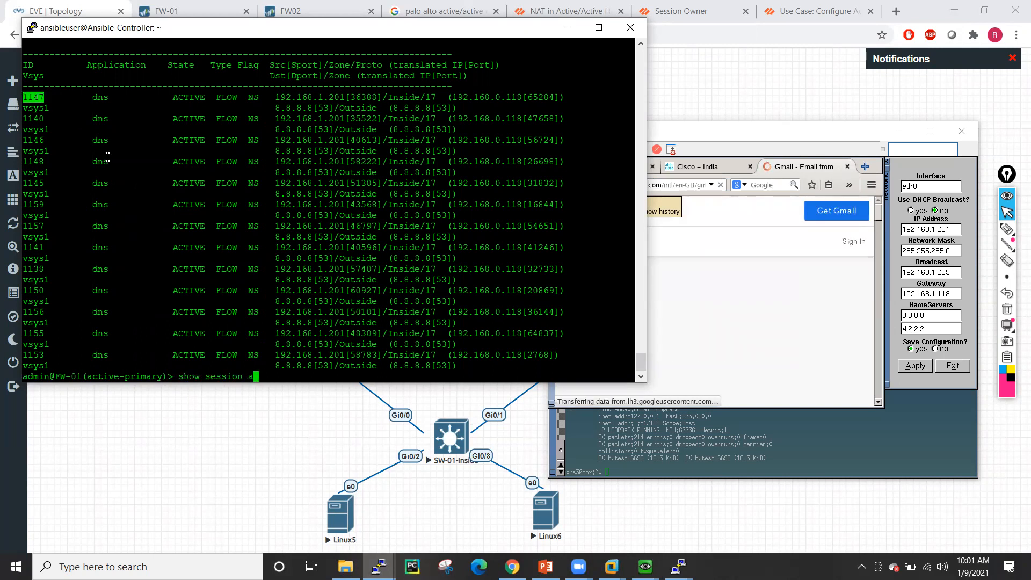
type("d")
- Show session 1147 details, marking the HA A/A setup-local and non-local owner lines, then minimize PuTTY
right_click(107, 156)
key("Return")
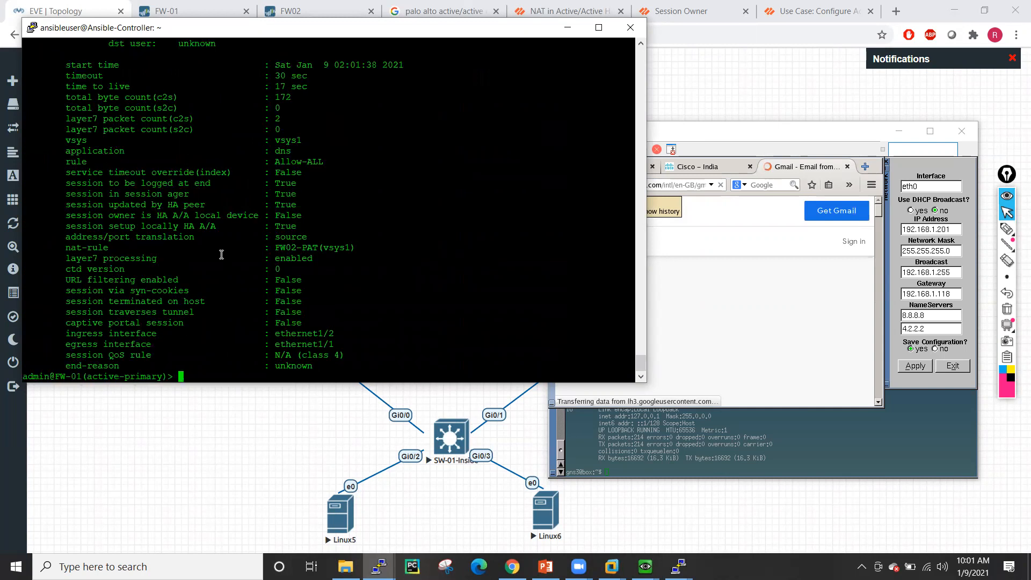
left_click_drag(66, 225, 294, 229)
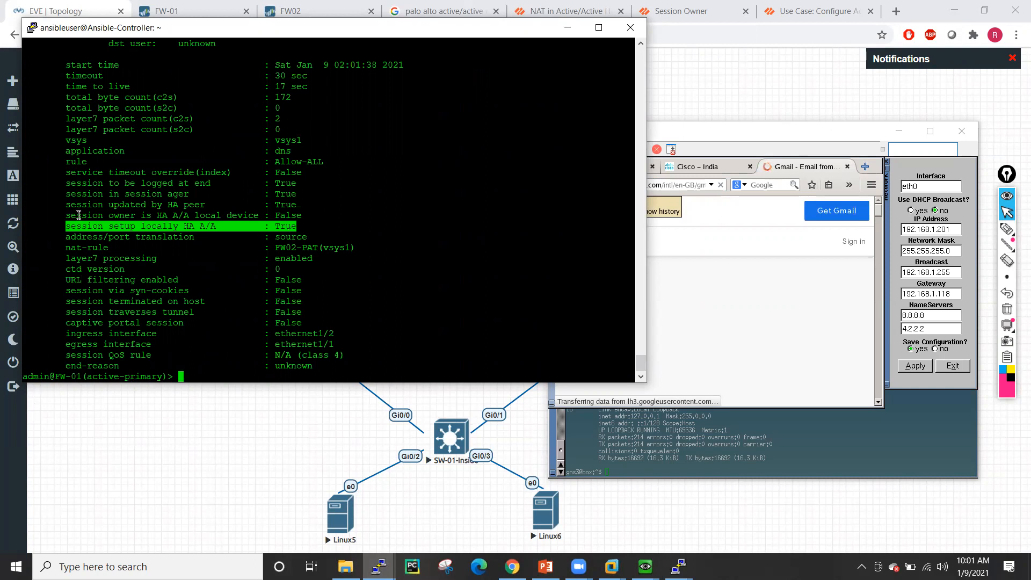
left_click_drag(72, 214, 341, 216)
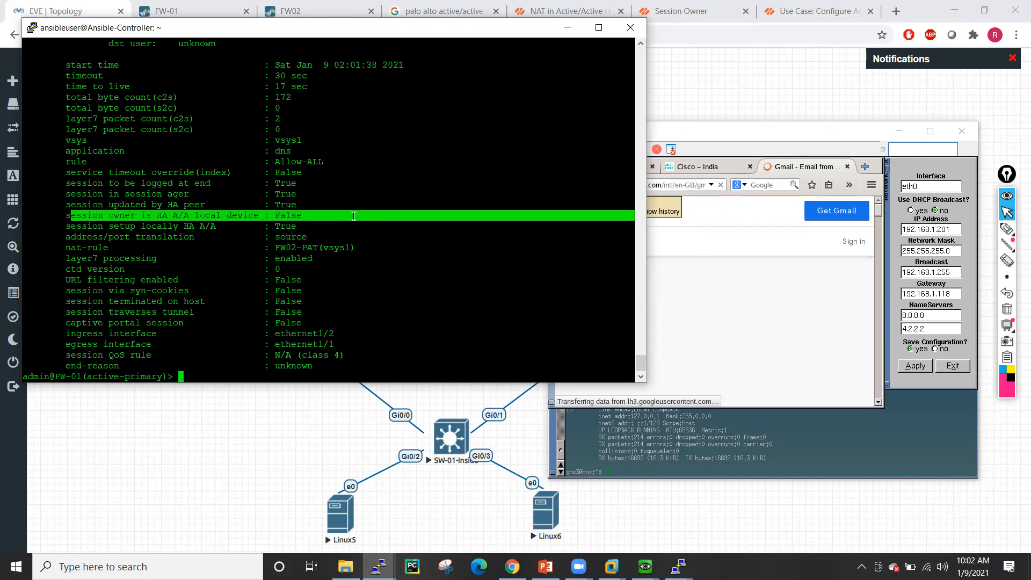
left_click(342, 222)
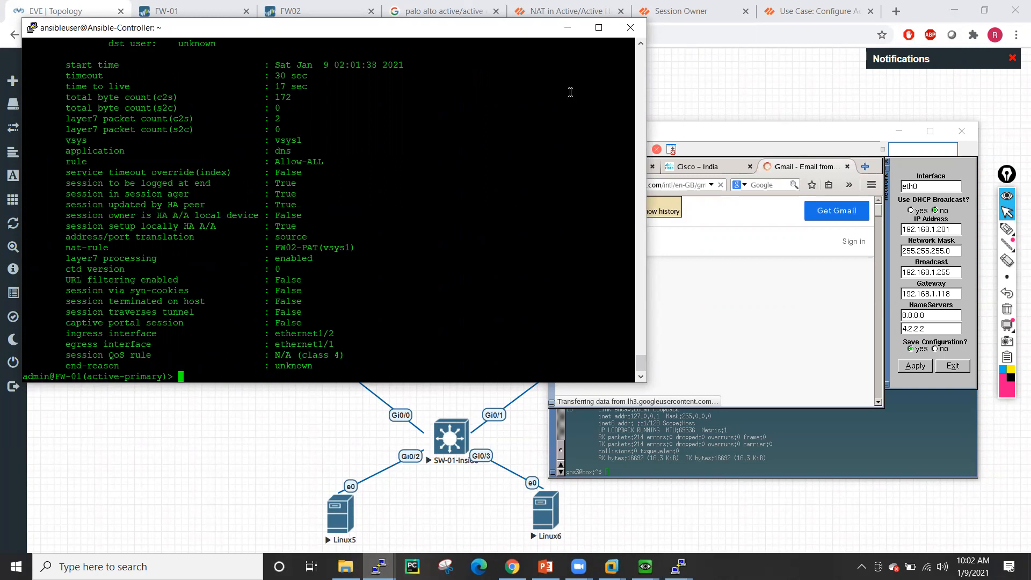
left_click(566, 28)
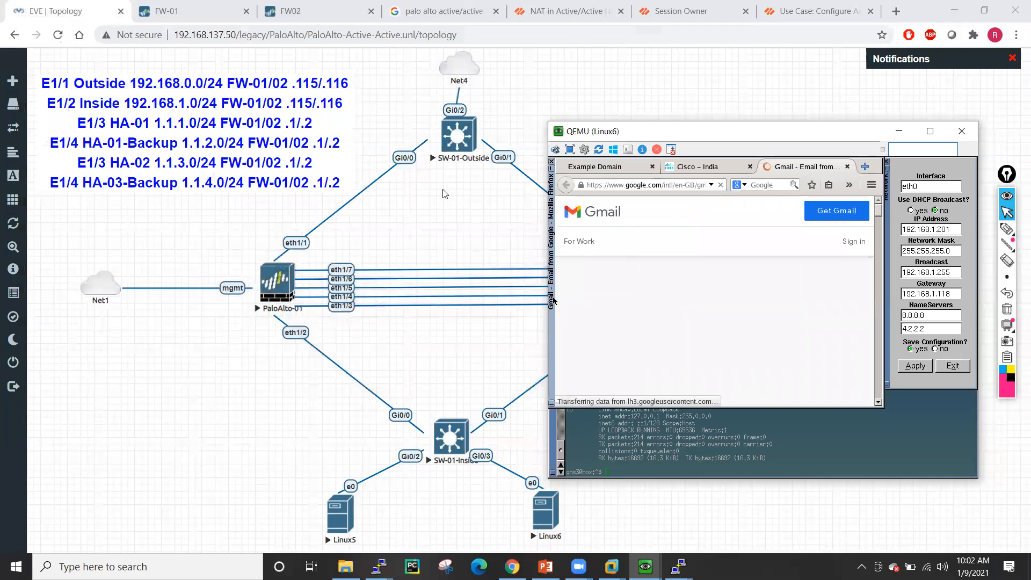
- Compare FW-01's and FW02's Active/Active Config tabs, both using ip-modulo session setup
left_click(163, 5)
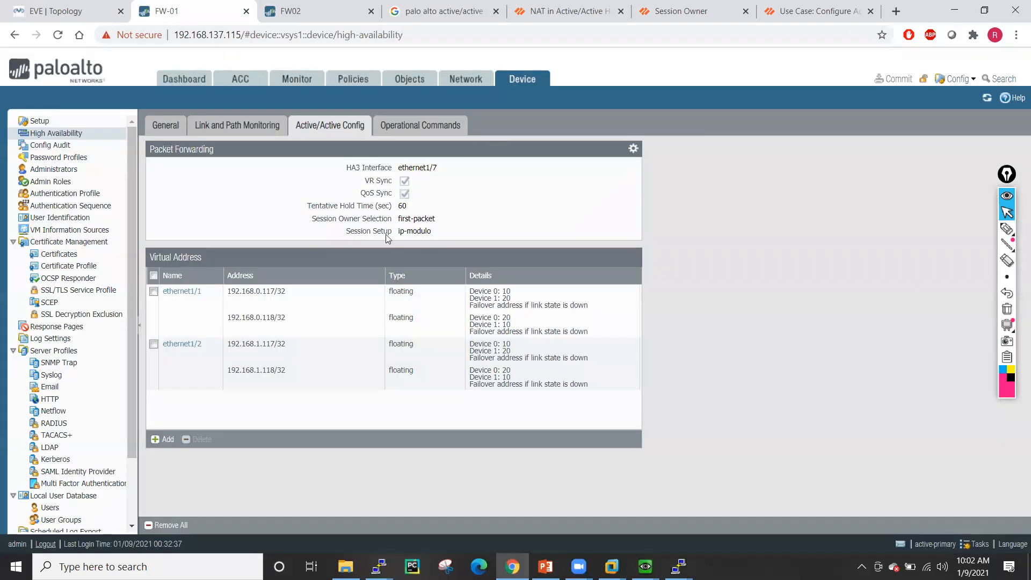
key("ctrl+Tab")
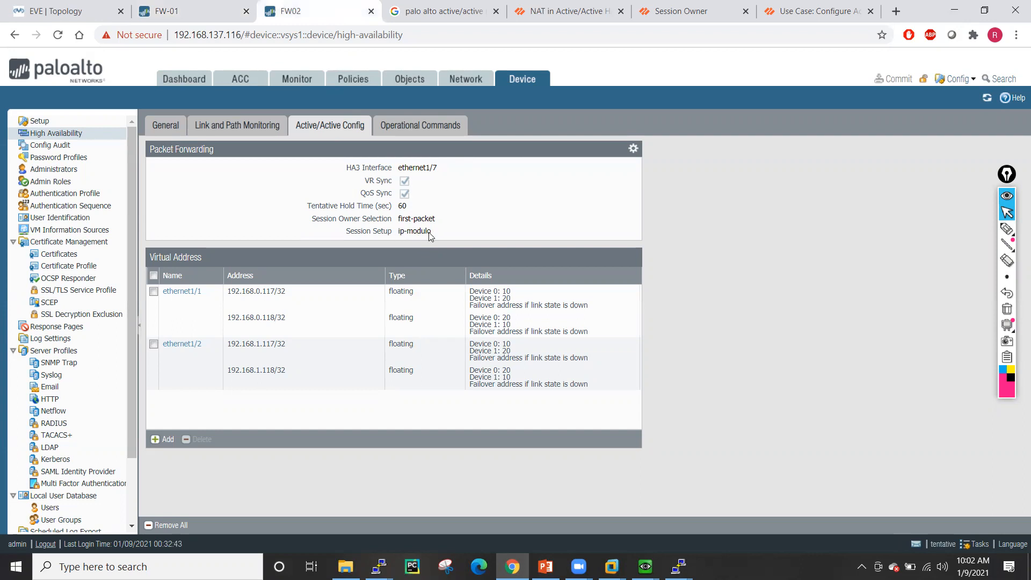
left_click(177, 5)
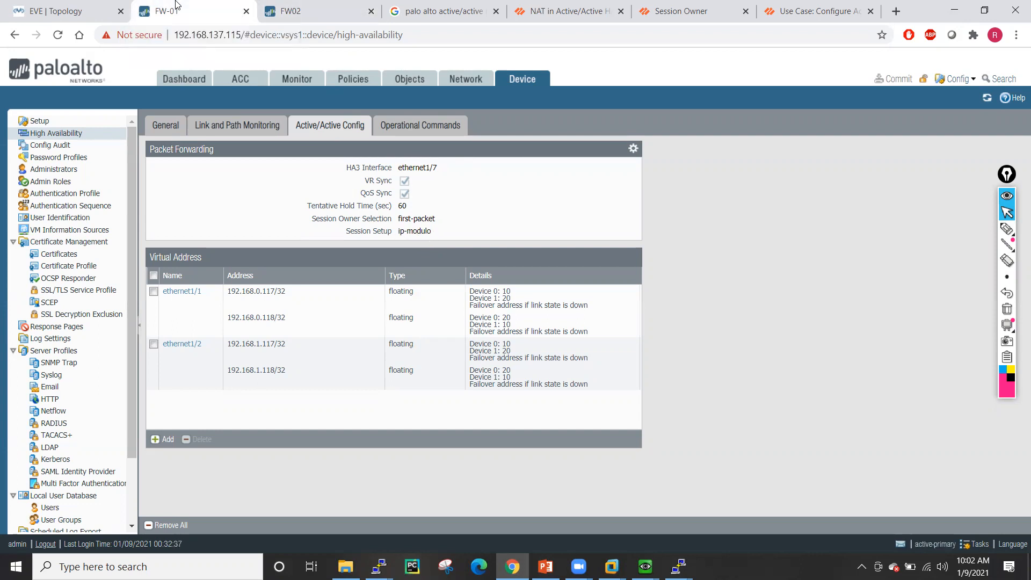
left_click(345, 5)
left_click(168, 5)
mouse_move(645, 566)
- Review the TechDocs NAT in Active/Active HA Mode and Session Owner pages
left_click(564, 11)
scroll(472, 198, "up", 15)
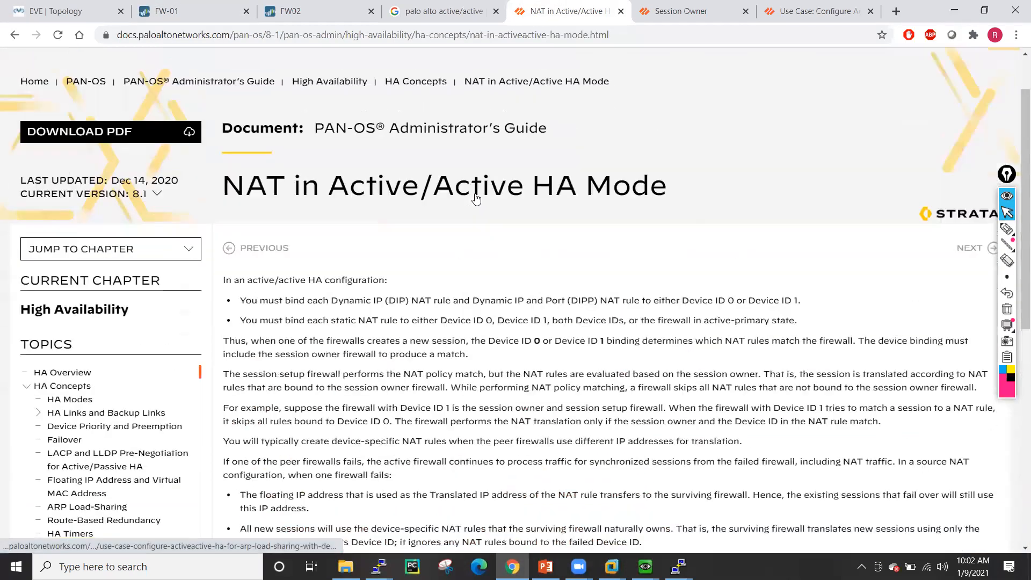
scroll(476, 199, "up", 1)
scroll(476, 199, "down", 1)
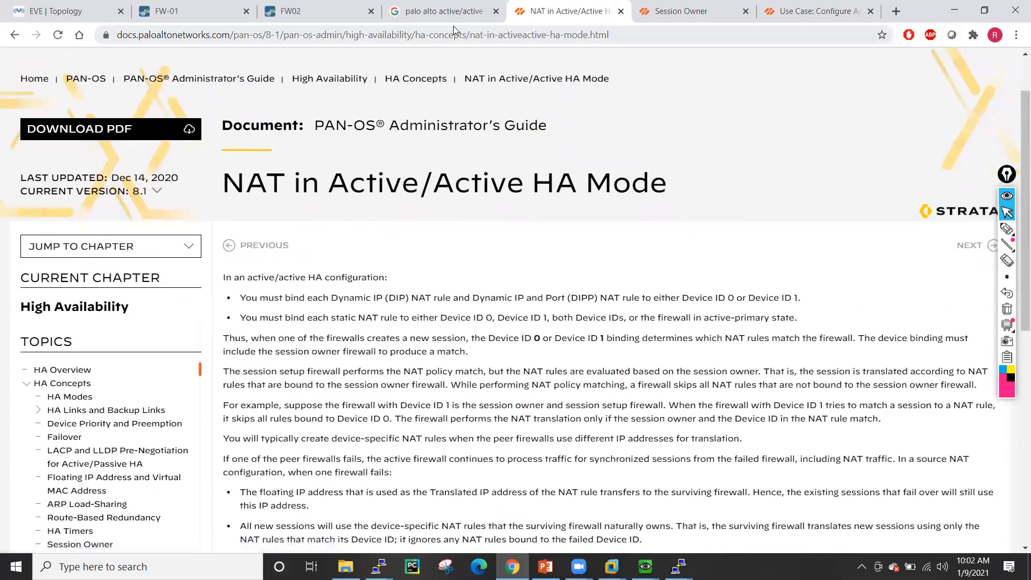
left_click(681, 12)
scroll(433, 272, "down", 3)
scroll(433, 272, "up", 3)
scroll(432, 272, "down", 5)
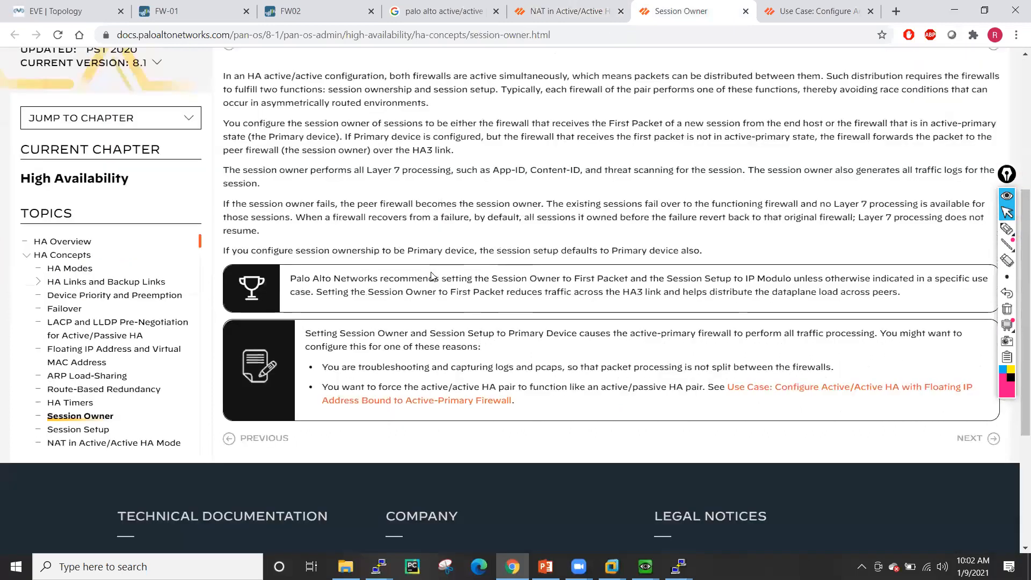
scroll(431, 278, "down", 4)
- Open the Session Setup article, highlight 'parity of the' under IP Modulo, and start a new tab
left_click(87, 230)
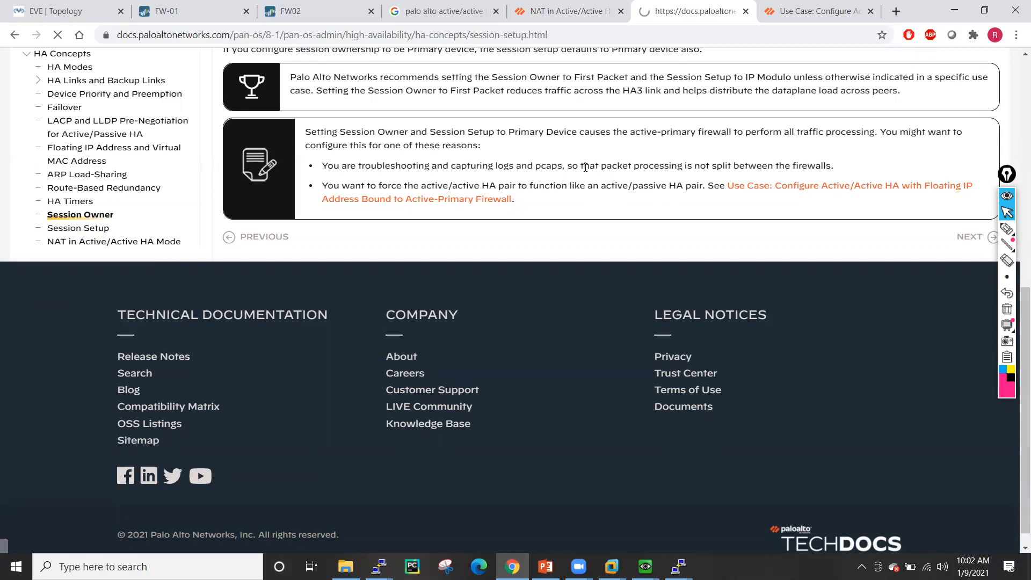
scroll(586, 168, "down", 3)
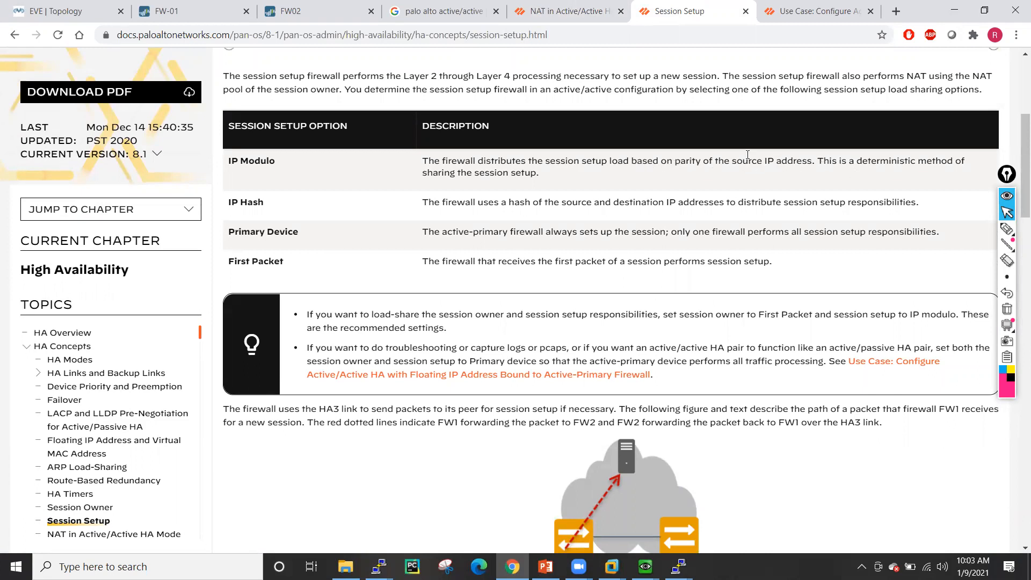
left_click_drag(675, 164, 737, 164)
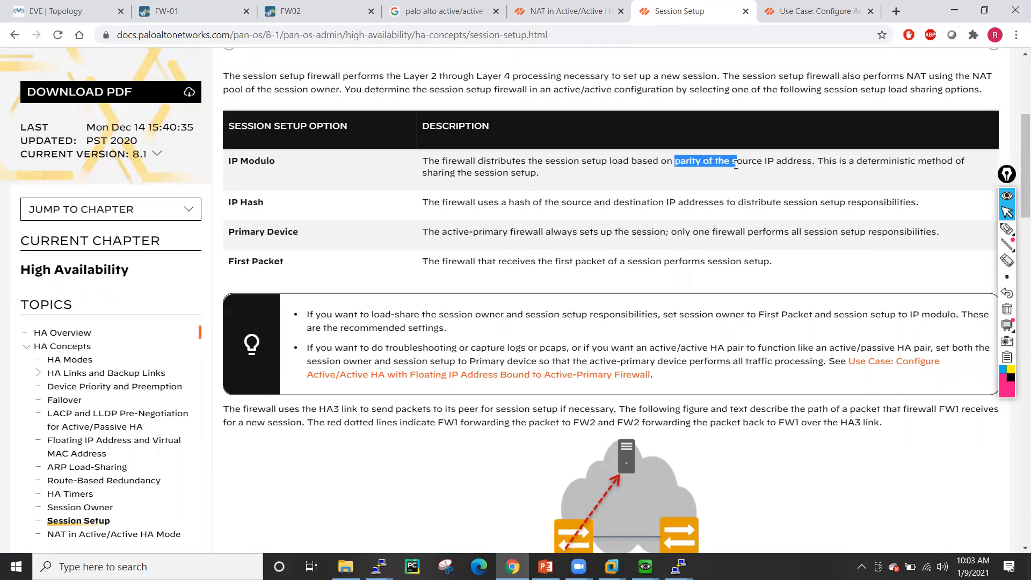
left_click(896, 10)
left_click(700, 33)
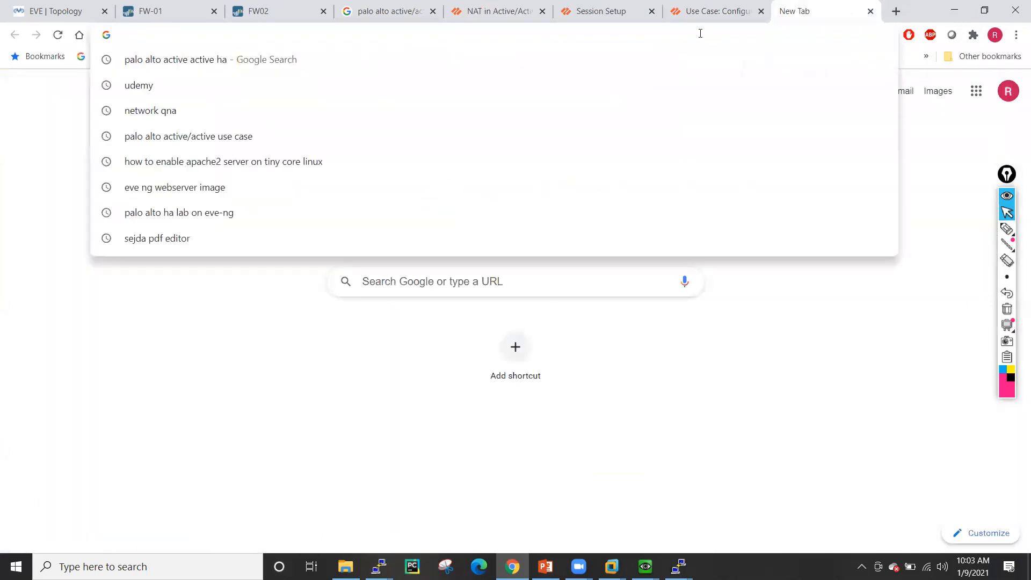
- Search Google for 'palo alto firewall ip address parity calculation'
type("pala")
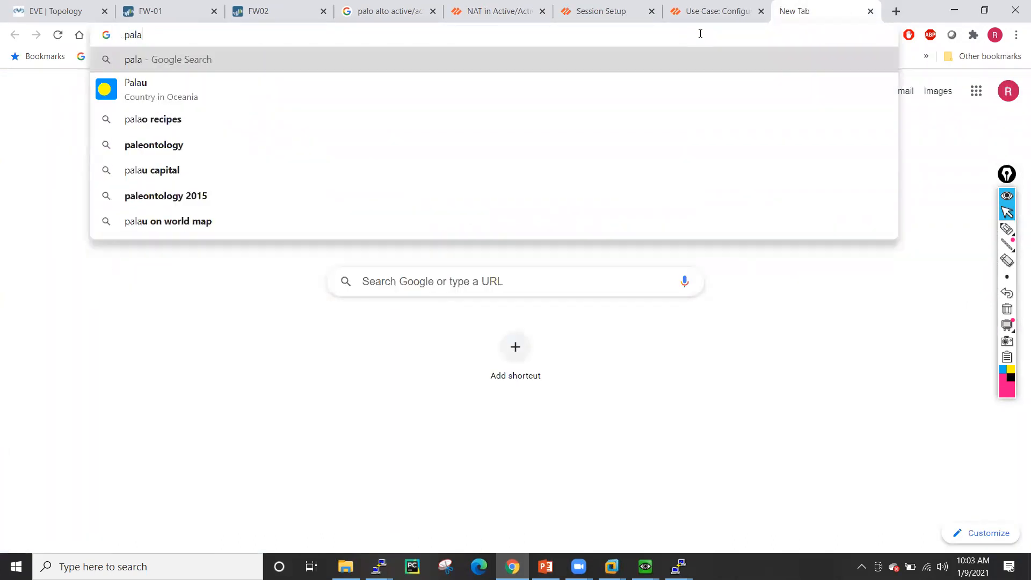
key("BackSpace")
type("o la")
key("BackSpace")
key("BackSpace")
type("alro")
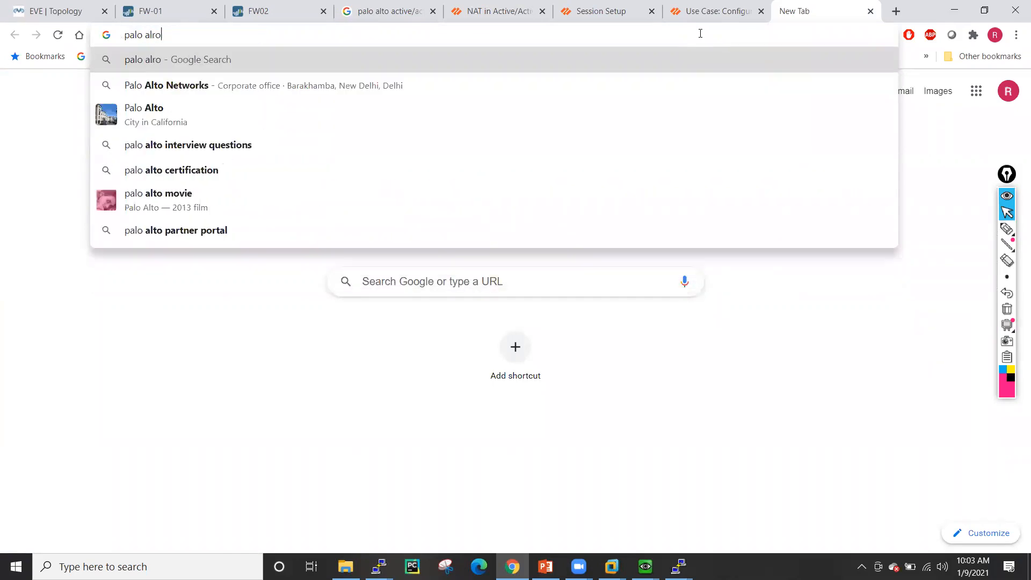
key("BackSpace")
key("BackSpace")
type("to parity")
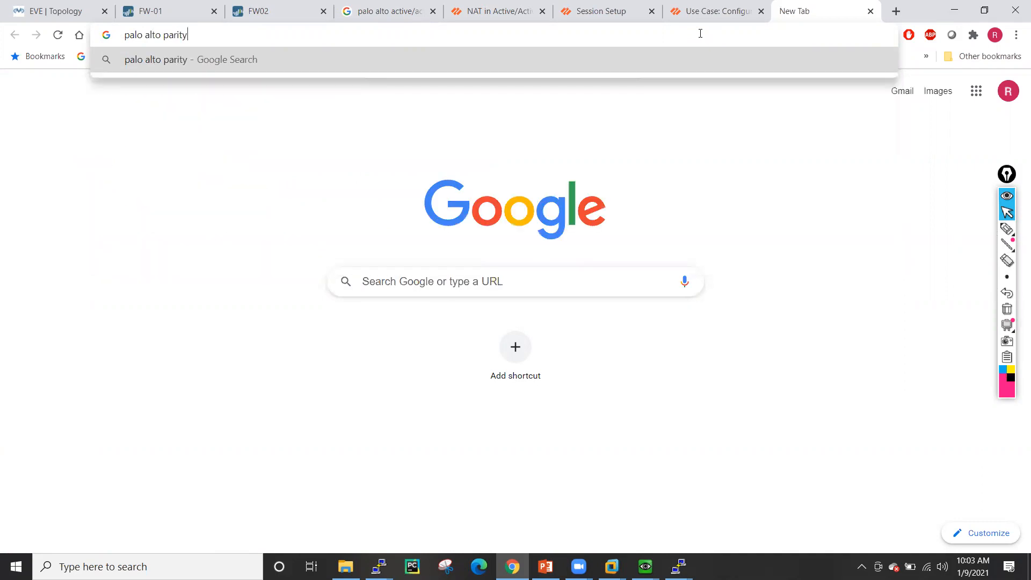
type(" cal")
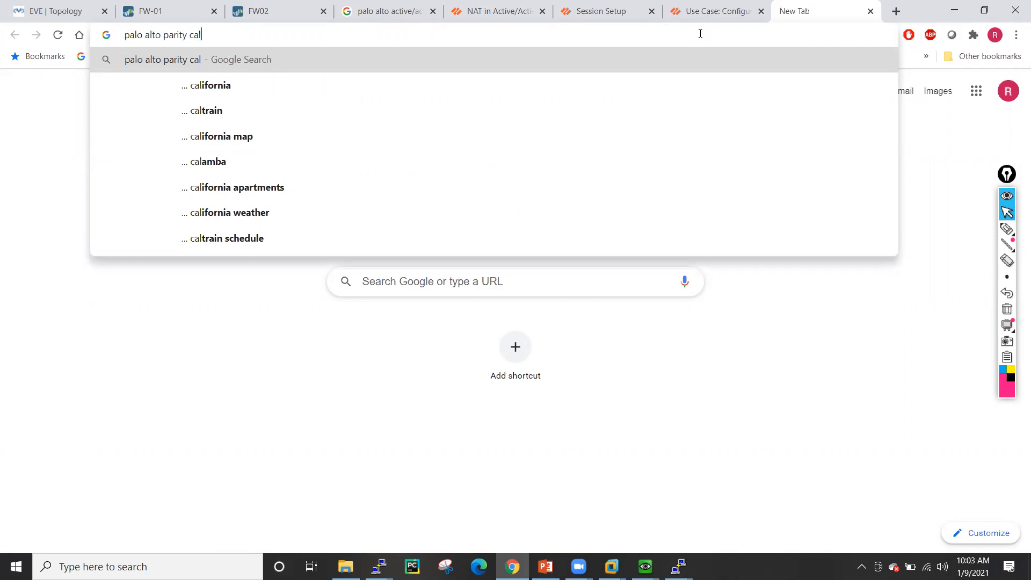
key("BackSpace")
key("BackSpace")
key("BackSpace")
key("BackSpace")
key("BackSpace")
key("BackSpace")
key("BackSpace")
key("BackSpace")
key("BackSpace")
key("BackSpace")
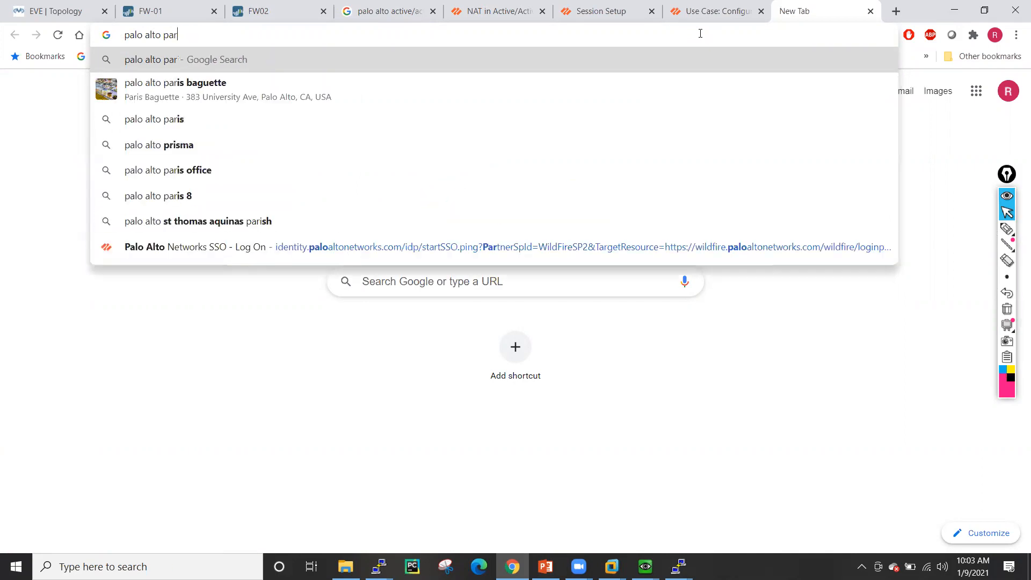
type("firewall")
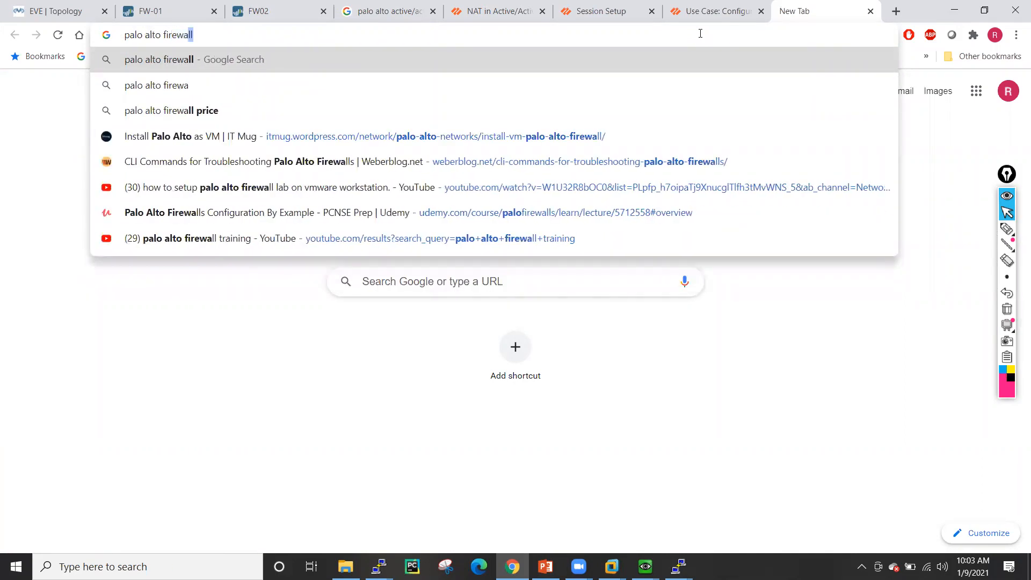
type(" ip ")
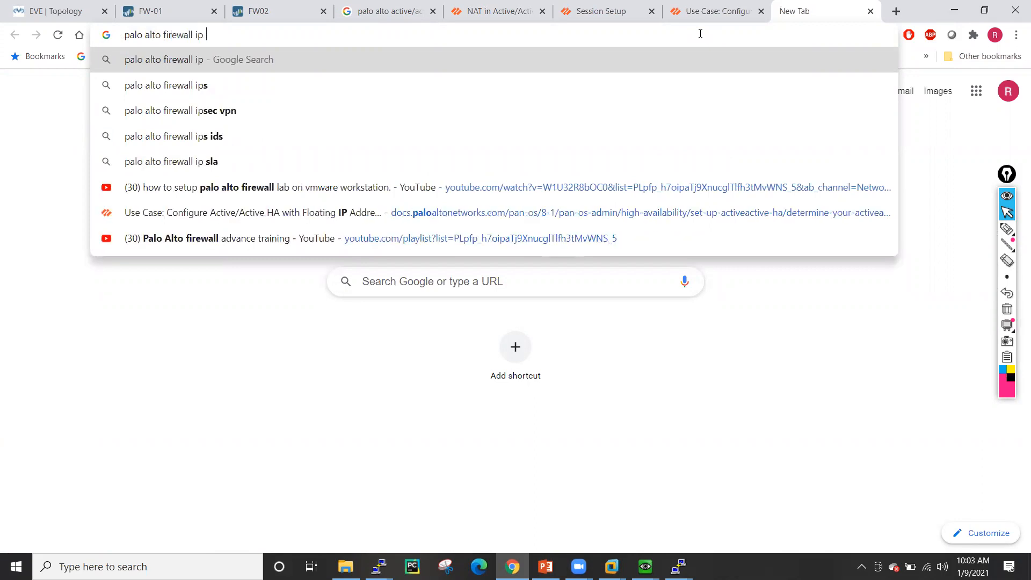
type("address")
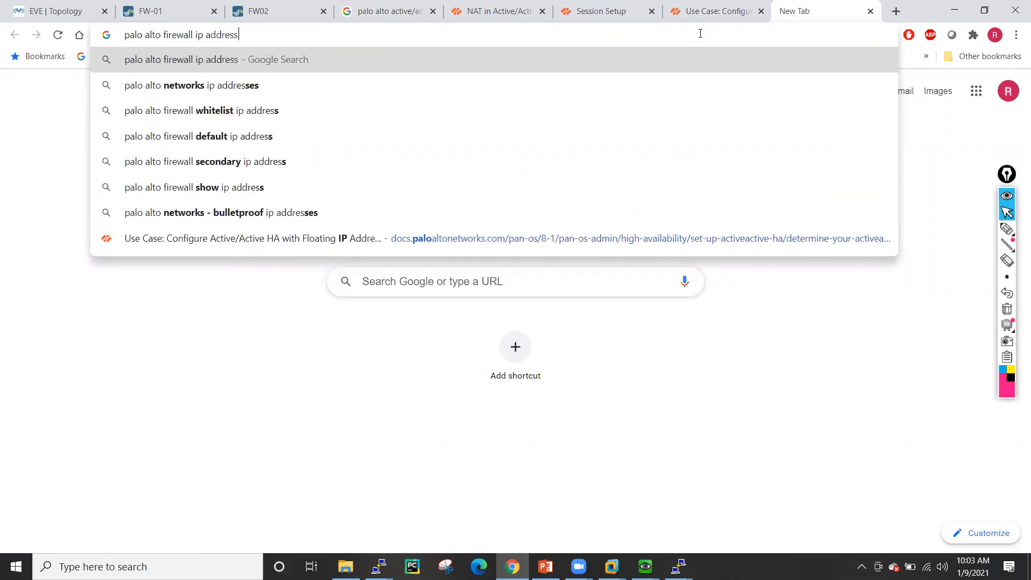
type(" pari")
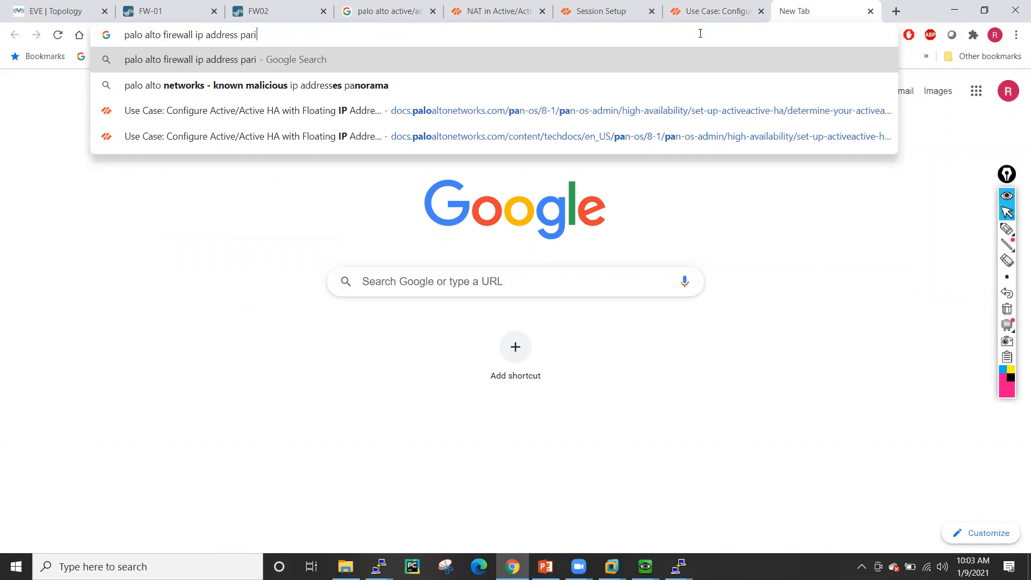
type("ty ca")
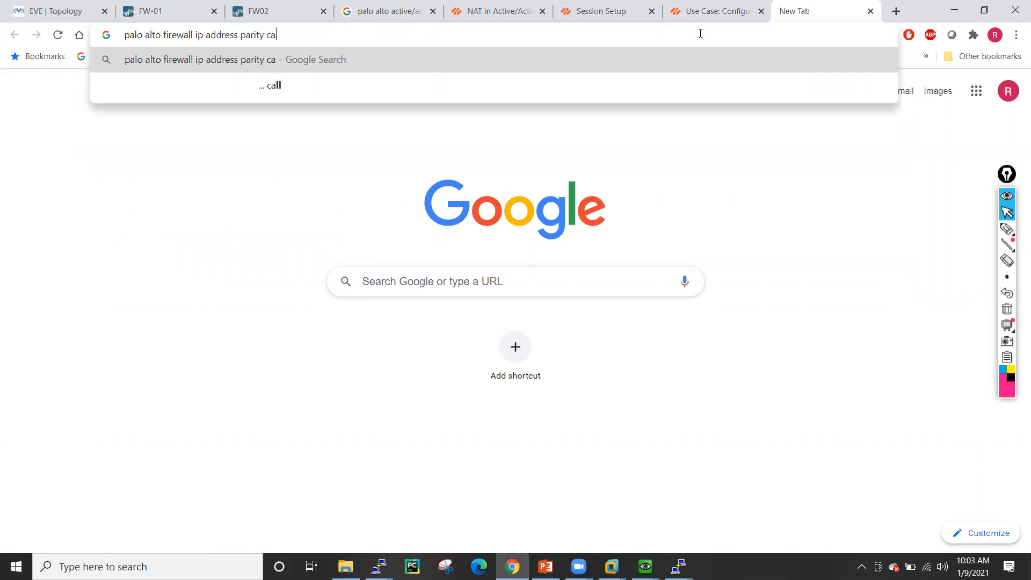
type("lculation")
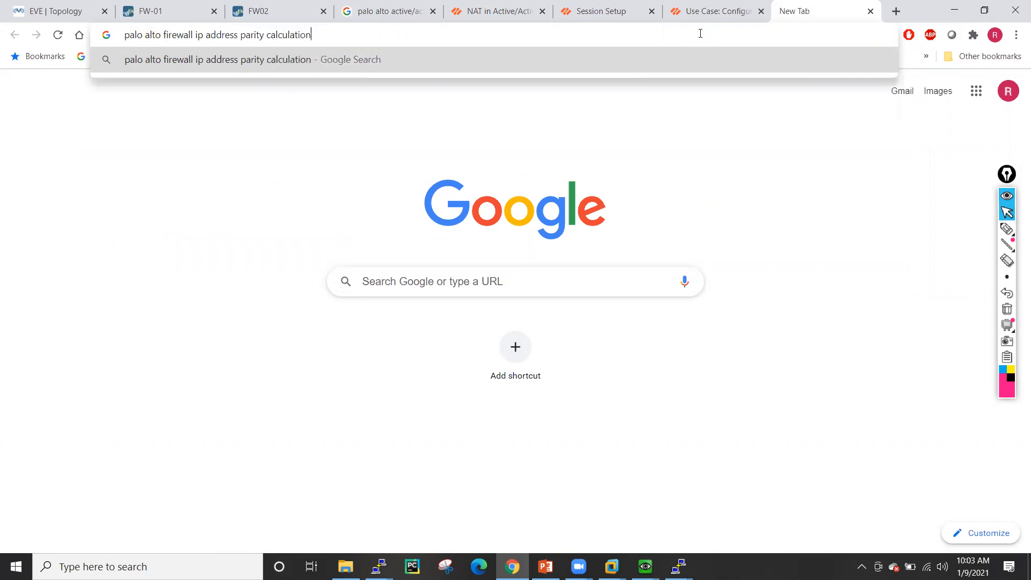
key("Return")
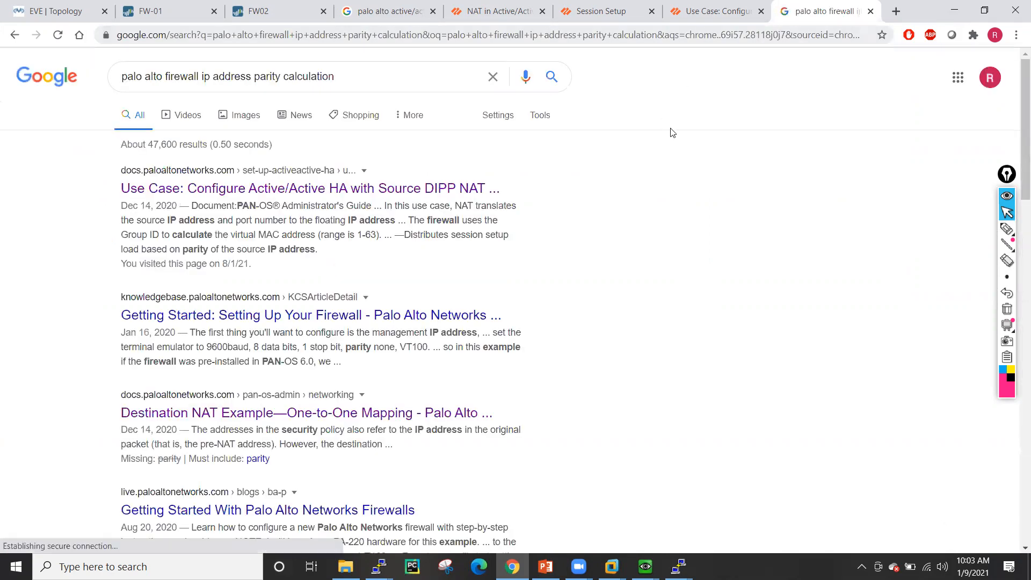
- Scroll through the roughly 47,600 results, topped by a TechDocs article, and back up
scroll(388, 190, "down", 3)
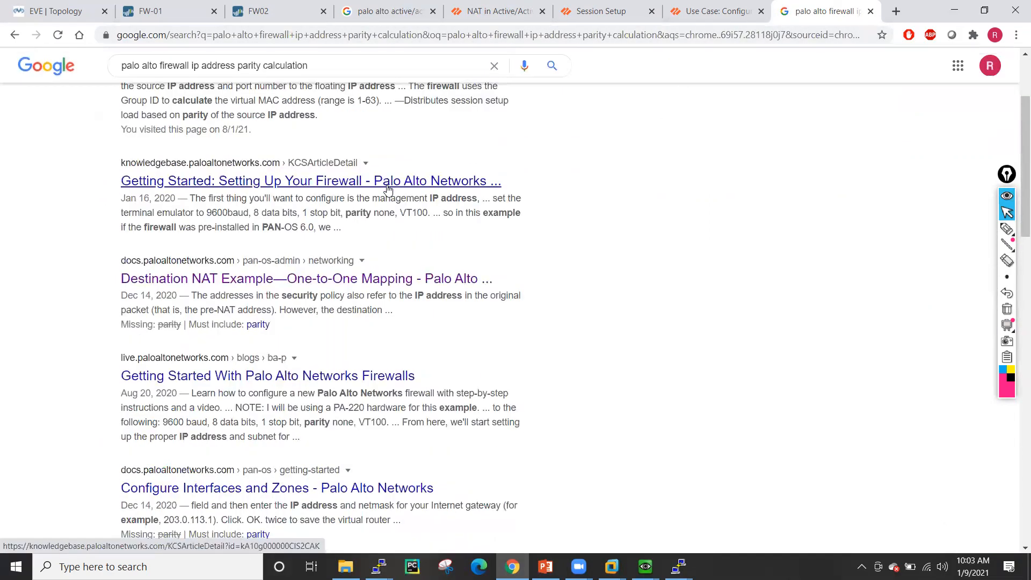
scroll(387, 190, "down", 2)
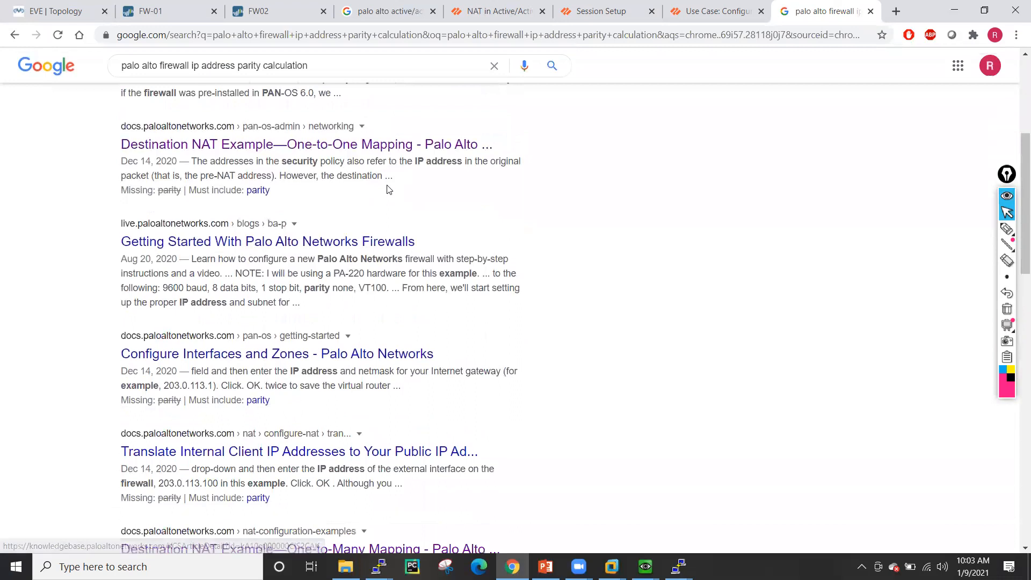
scroll(387, 190, "down", 1)
scroll(345, 285, "down", 1)
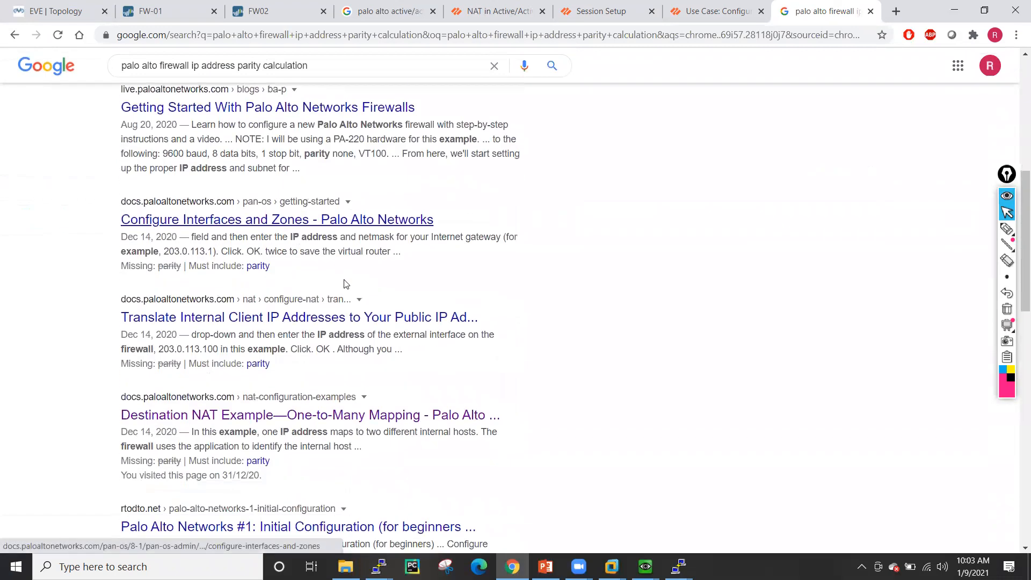
scroll(421, 246, "up", 6)
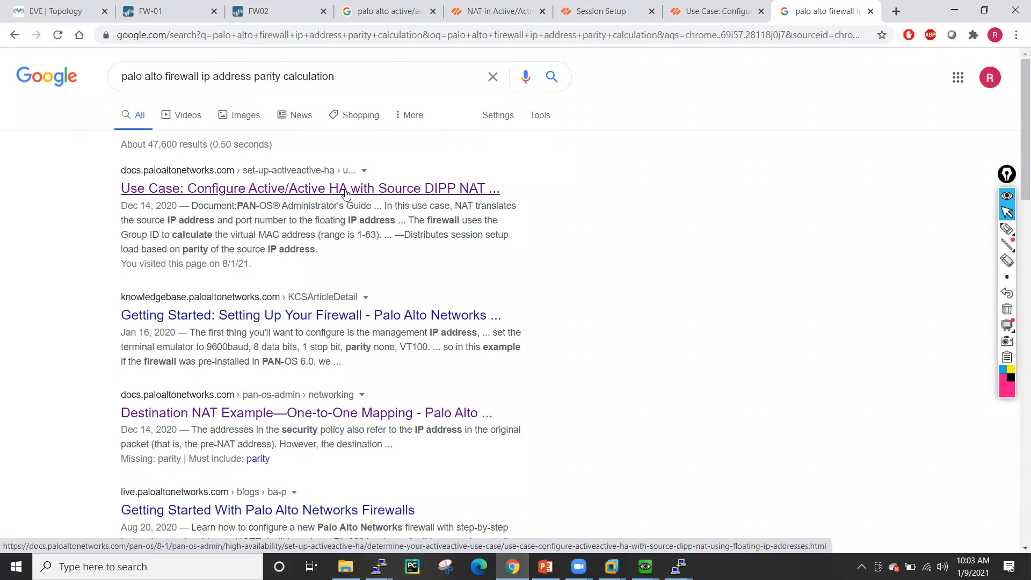
- Read through the floating-IP DIPP NAT use case article, then return to FW-01's management page
left_click(345, 193)
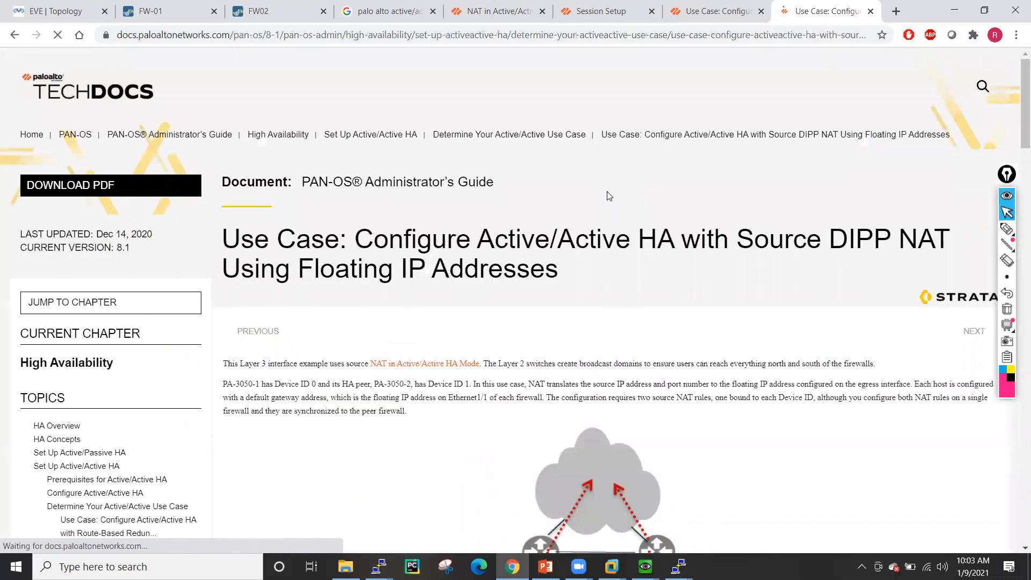
scroll(609, 196, "down", 5)
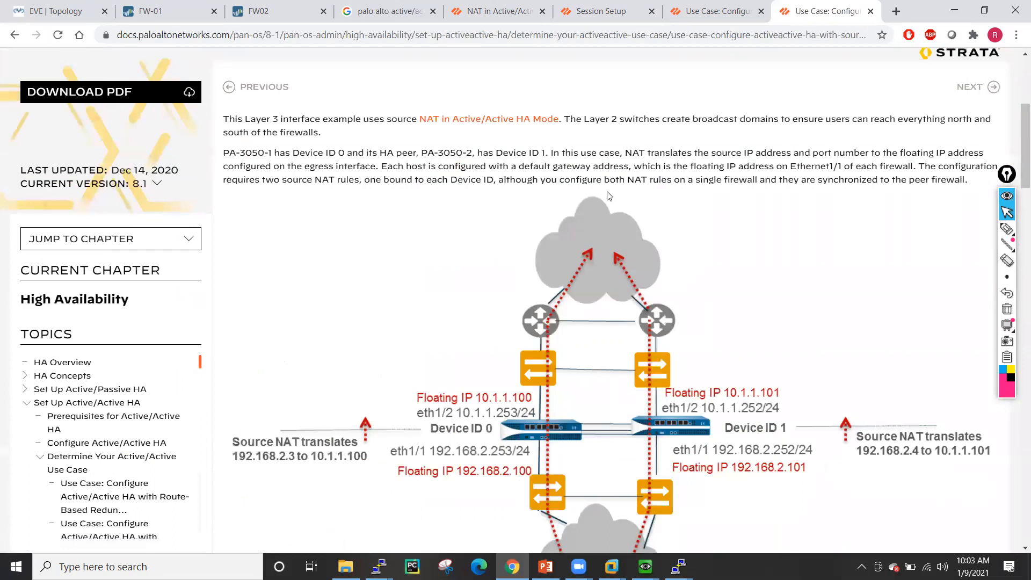
scroll(609, 195, "down", 5)
scroll(609, 196, "down", 15)
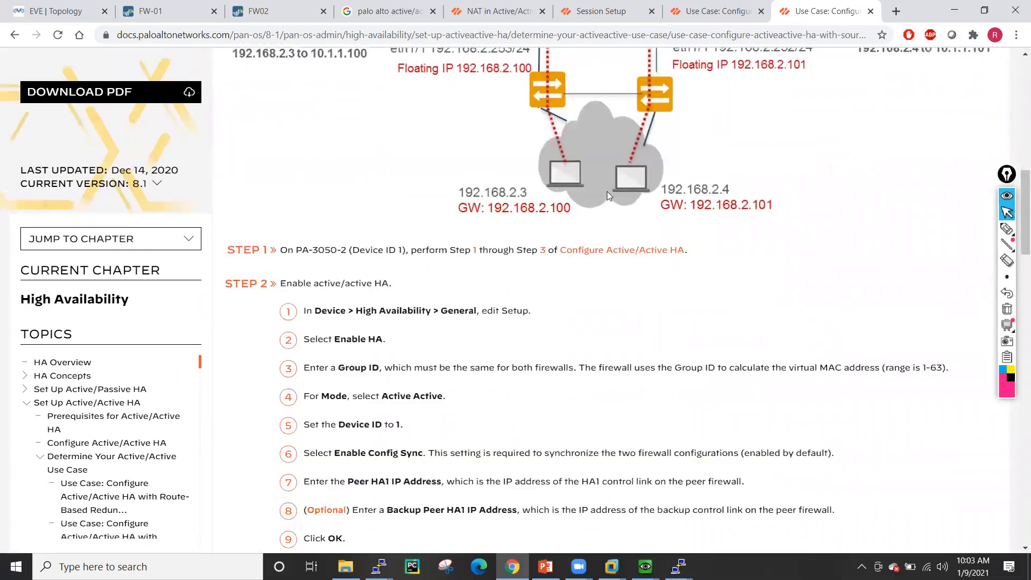
scroll(609, 196, "down", 20)
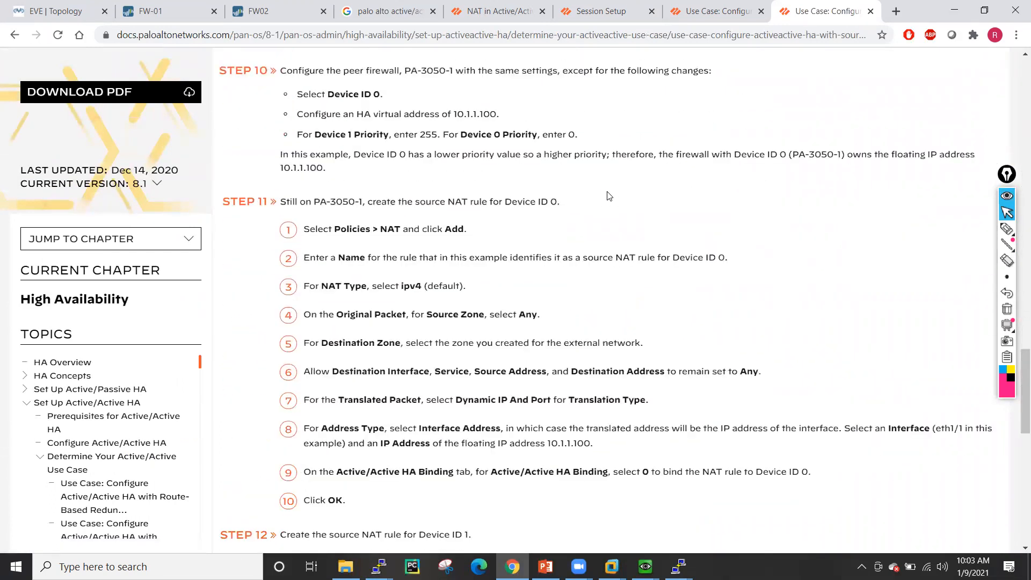
scroll(648, 131, "up", 10)
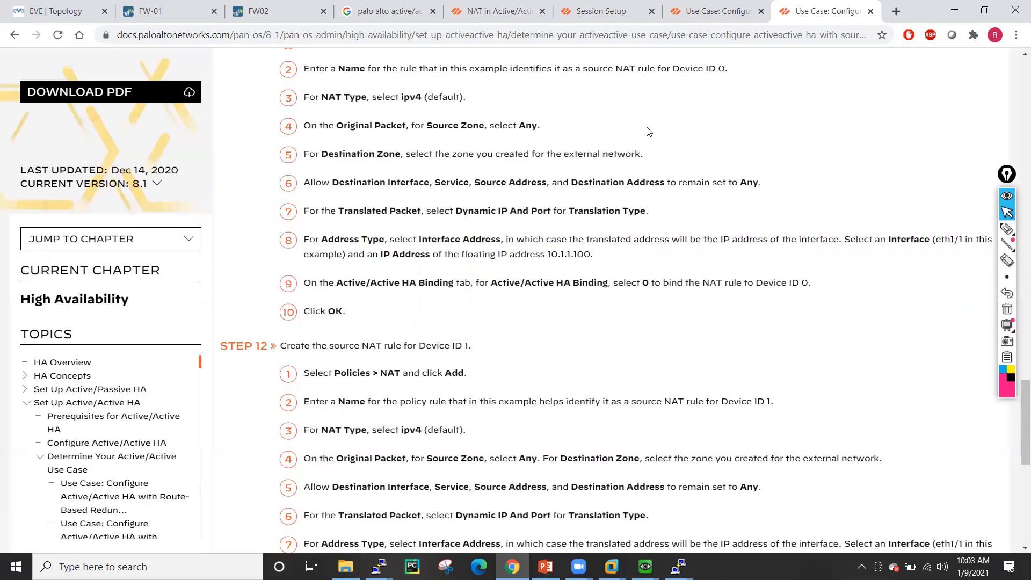
left_click(871, 10)
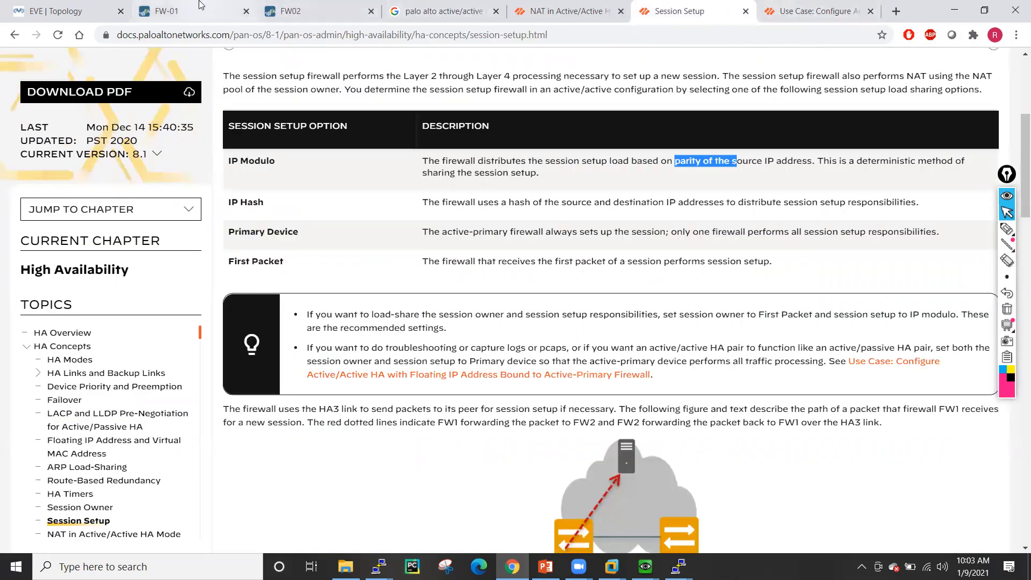
left_click(195, 9)
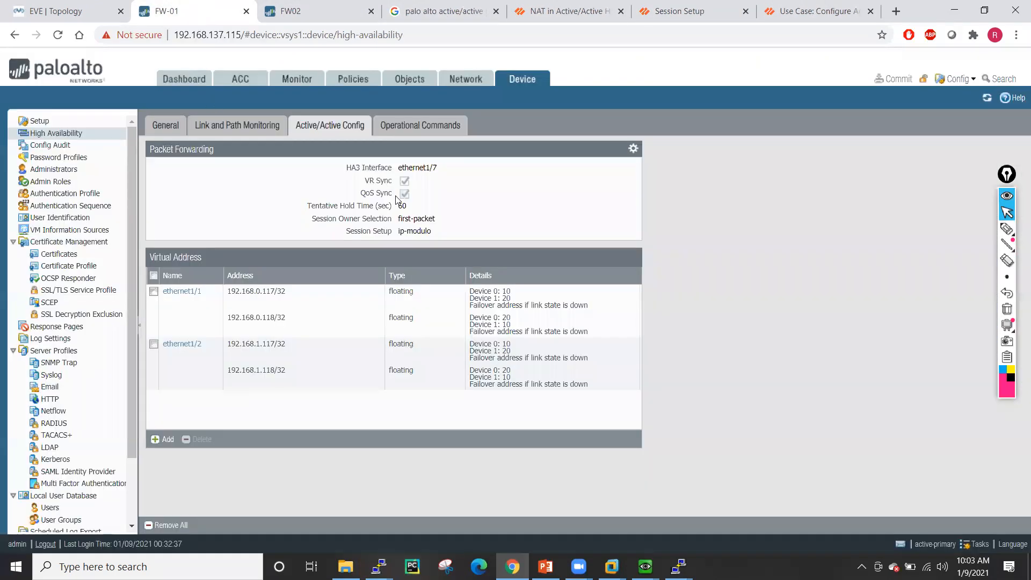
- Set FW-01's Packet Forwarding session setup to IP Hash
left_click(632, 149)
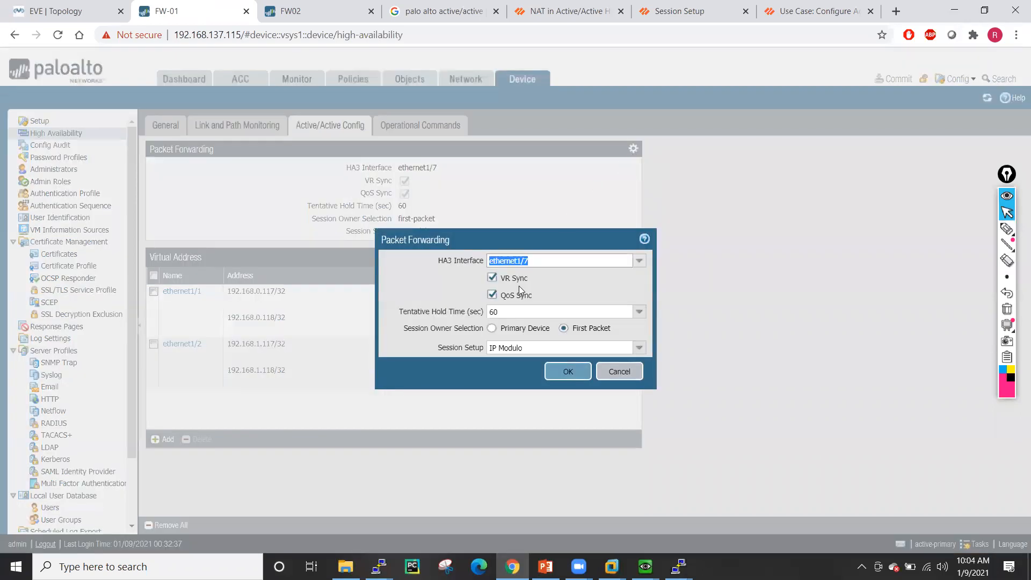
left_click(627, 349)
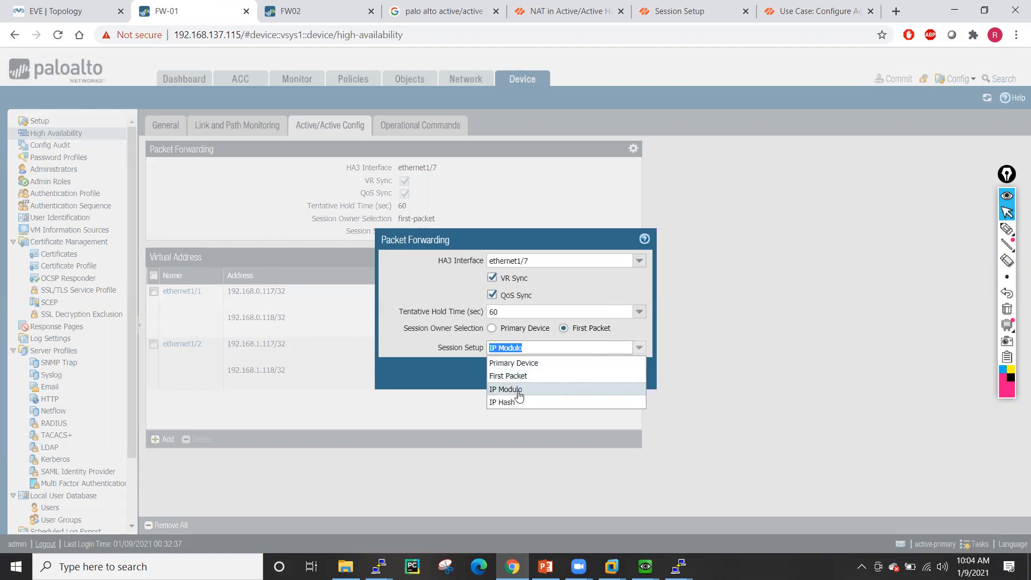
left_click(504, 403)
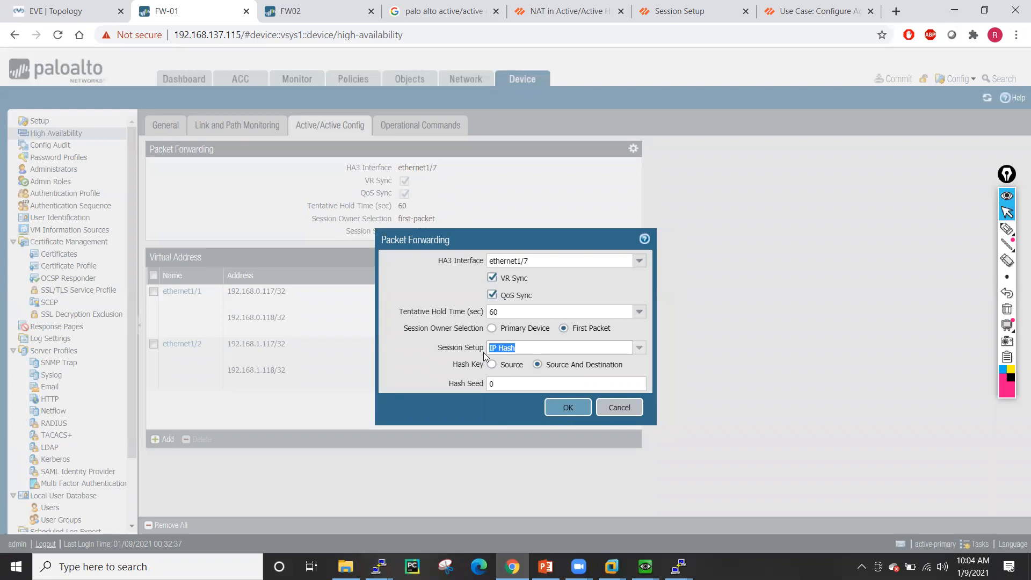
left_click(567, 407)
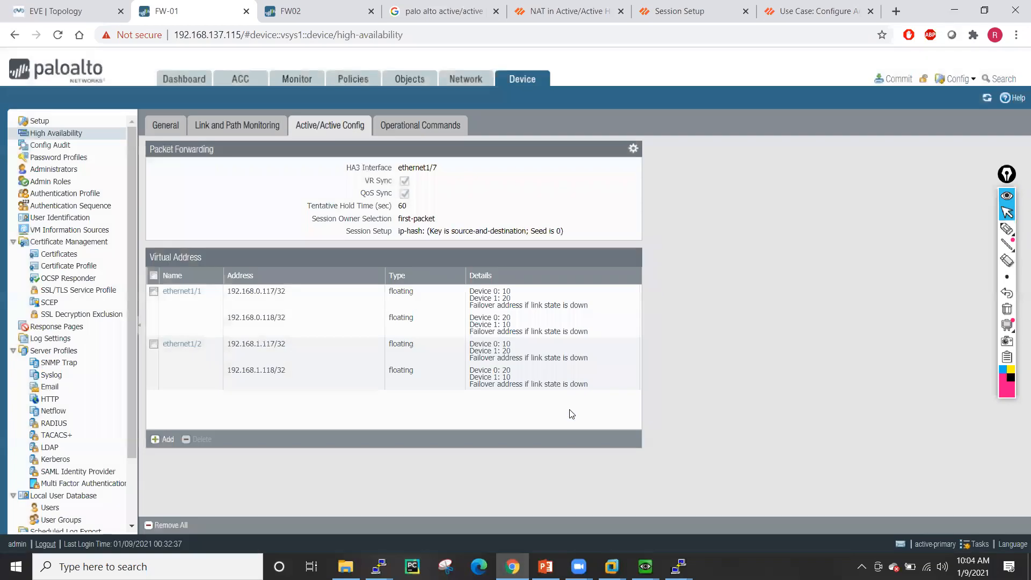
- Set FW02's Packet Forwarding session setup to IP Hash as well
left_click(339, 11)
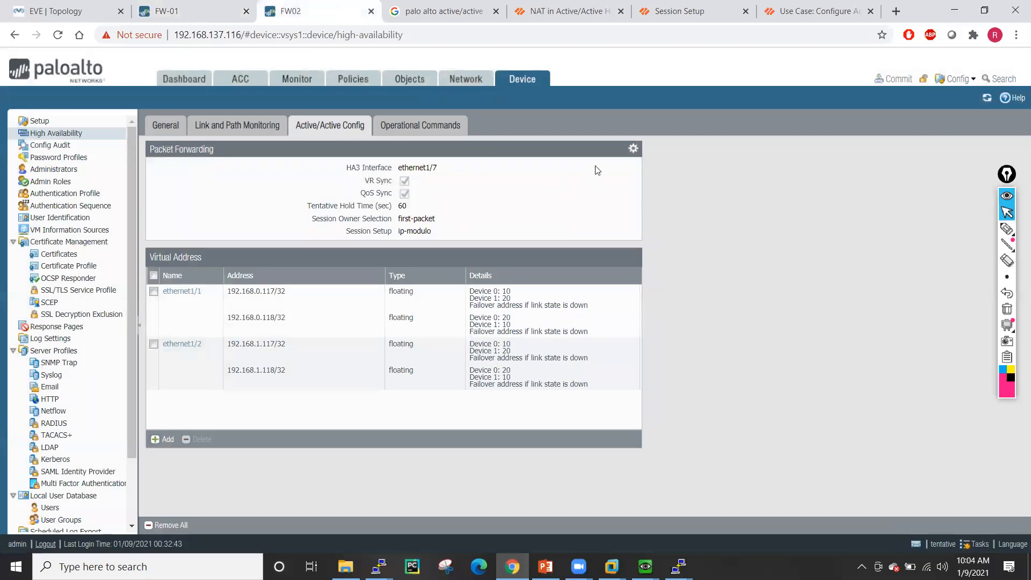
left_click(631, 149)
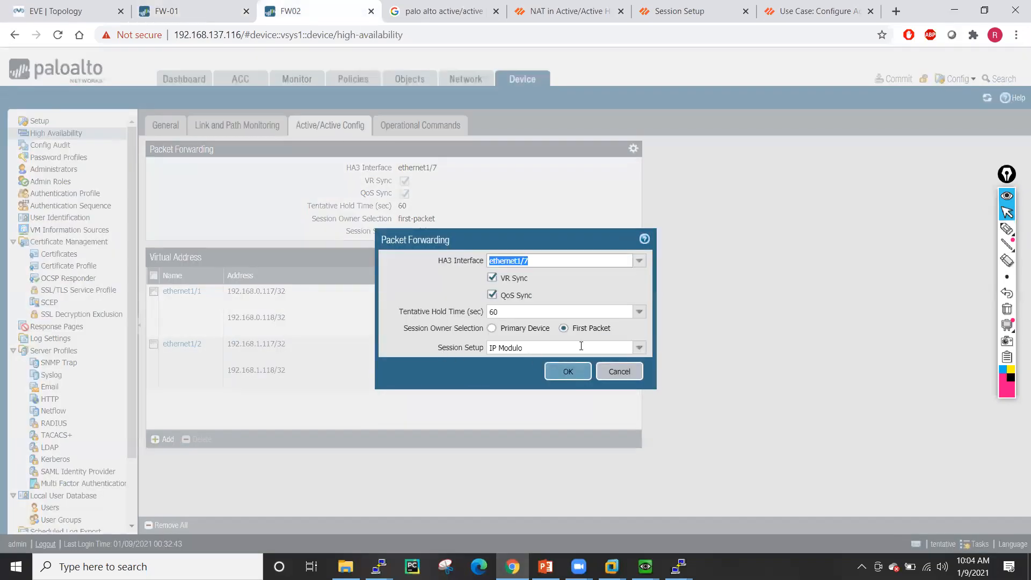
left_click(639, 348)
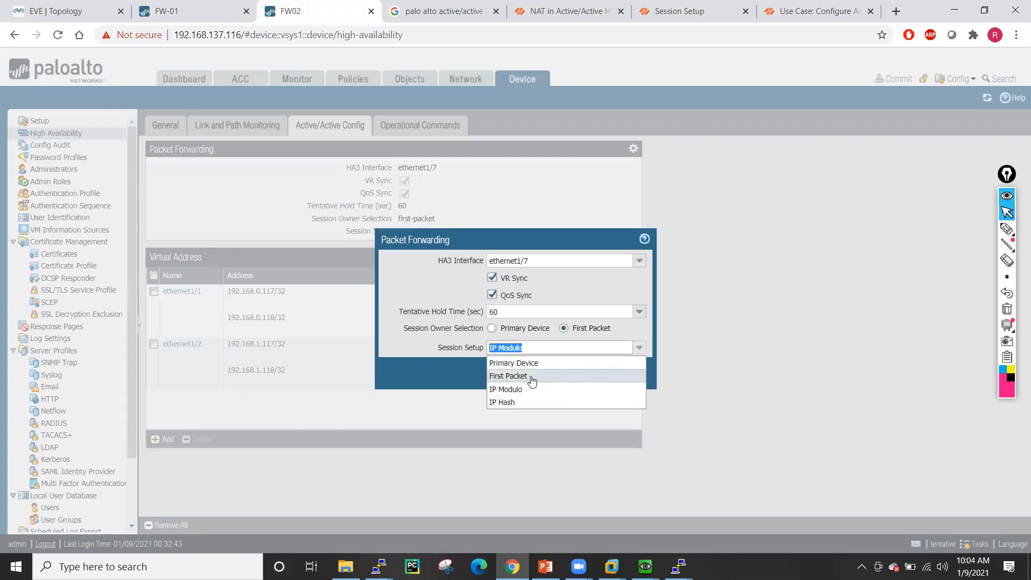
left_click(514, 402)
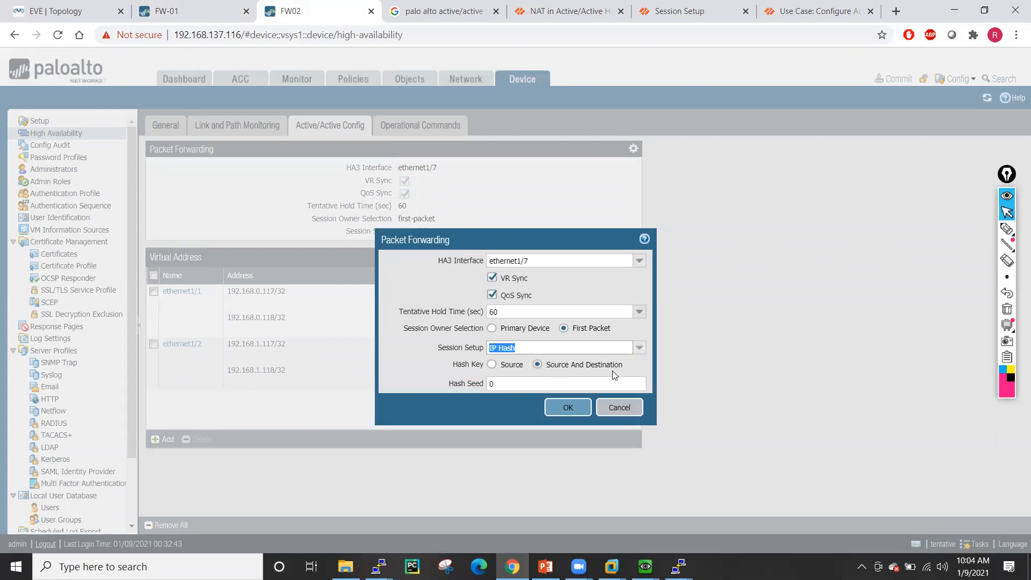
left_click(568, 407)
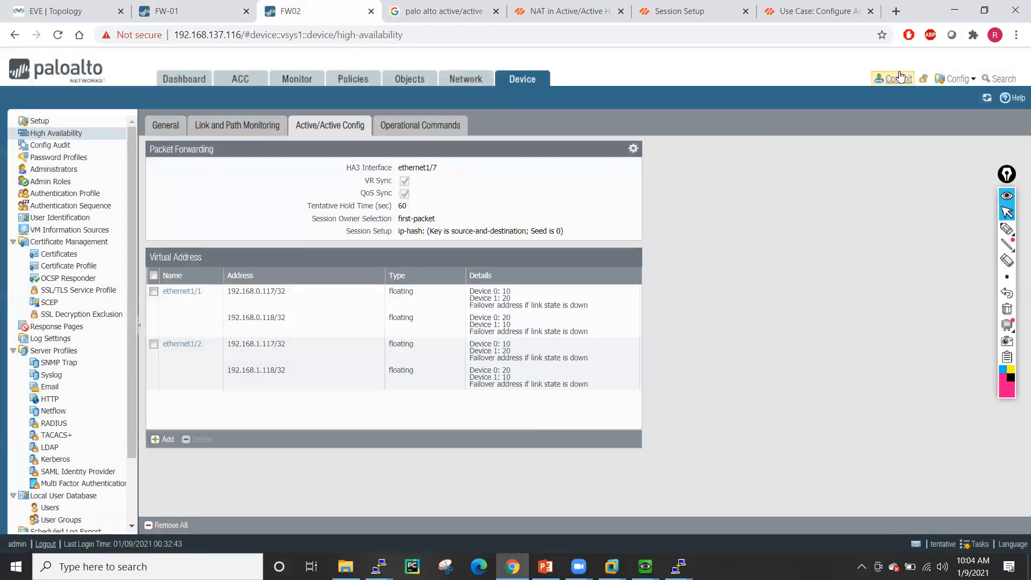
- Start committing all changes on FW02 and then on FW-01
left_click(894, 79)
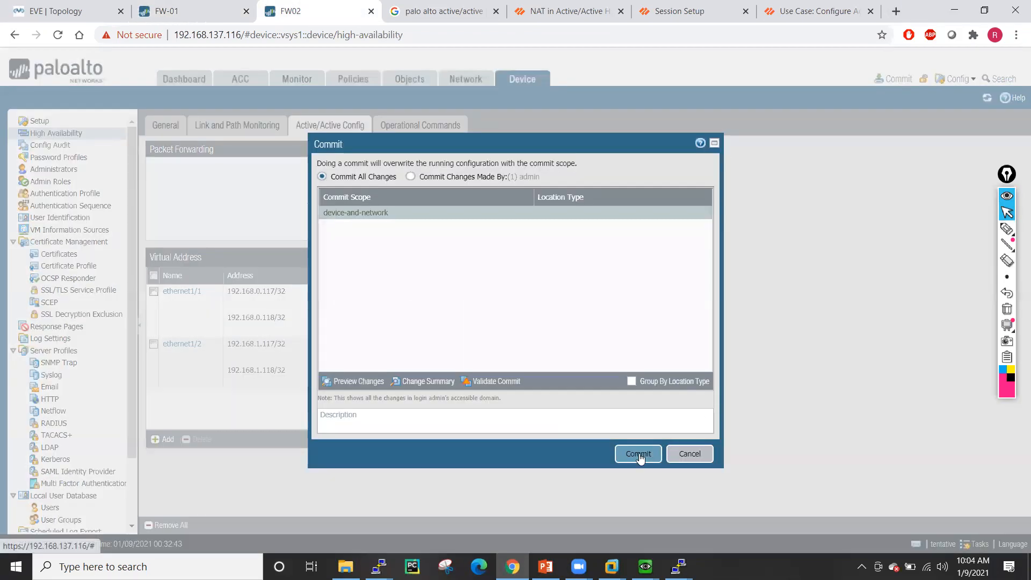
left_click(638, 455)
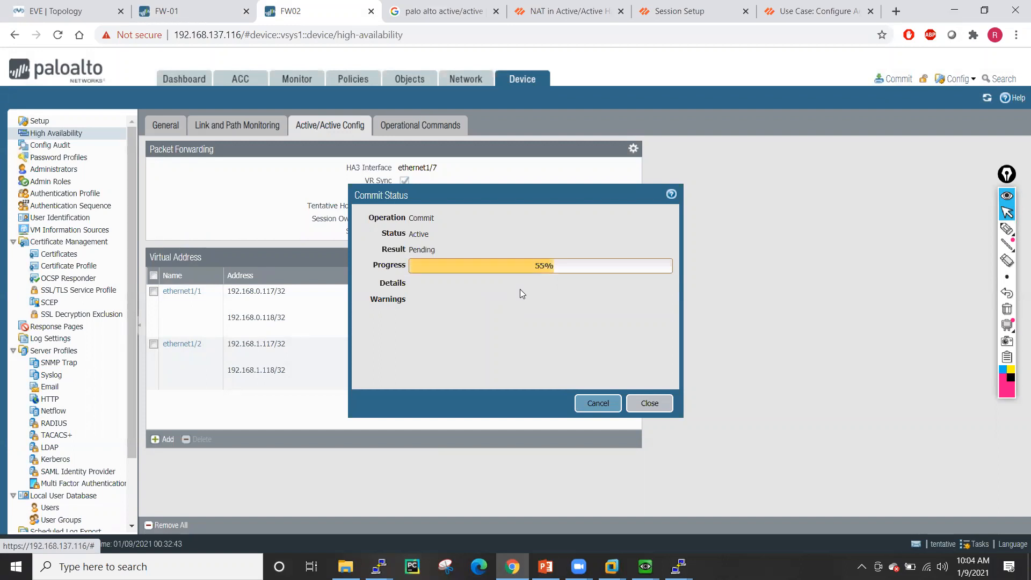
left_click(188, 7)
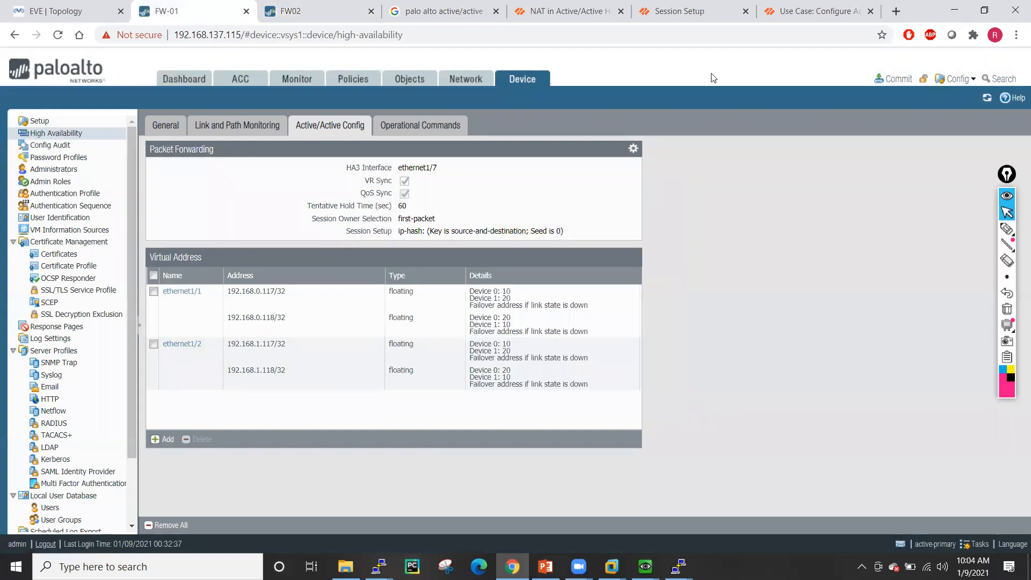
left_click(892, 78)
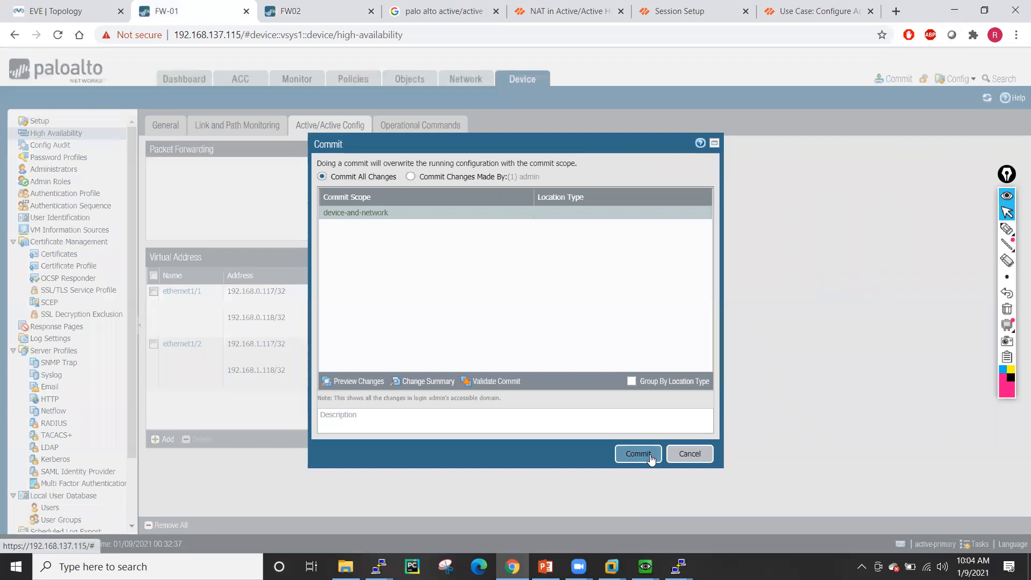
left_click(649, 456)
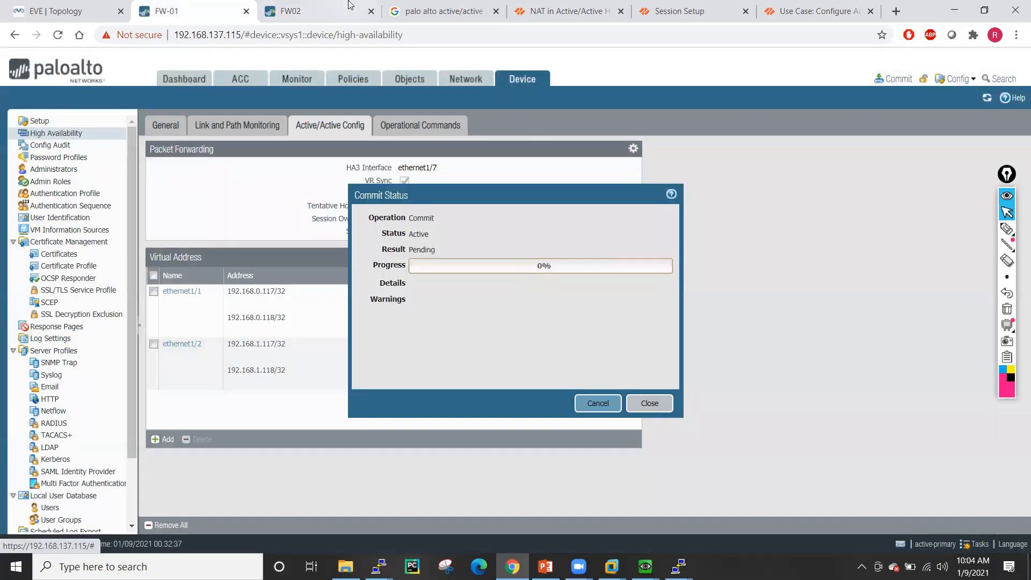
left_click(349, 6)
left_click(189, 11)
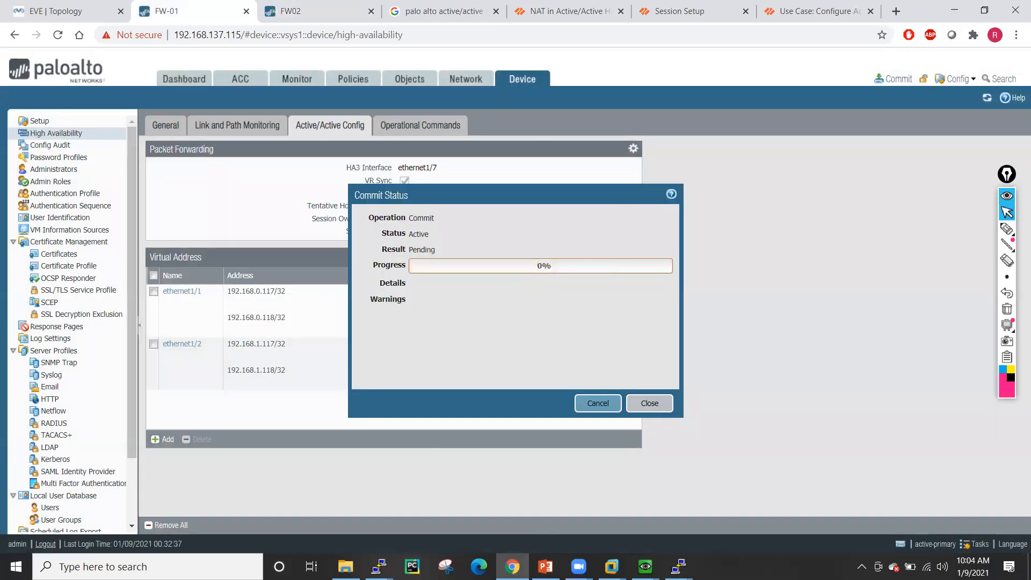
- Close the Gmail and Cisco - India tabs in the Linux6 client's browser
mouse_move(645, 566)
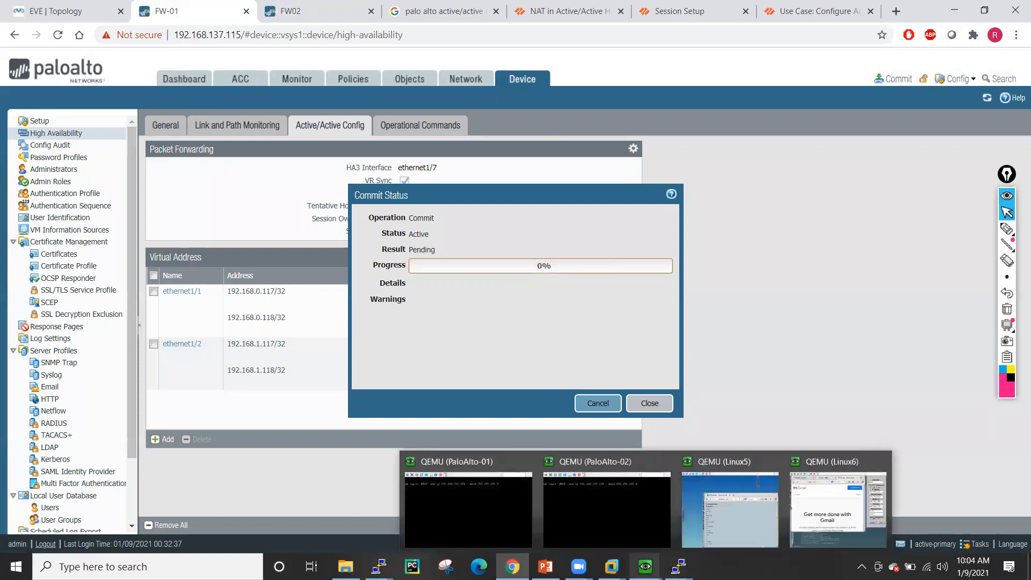
left_click(817, 497)
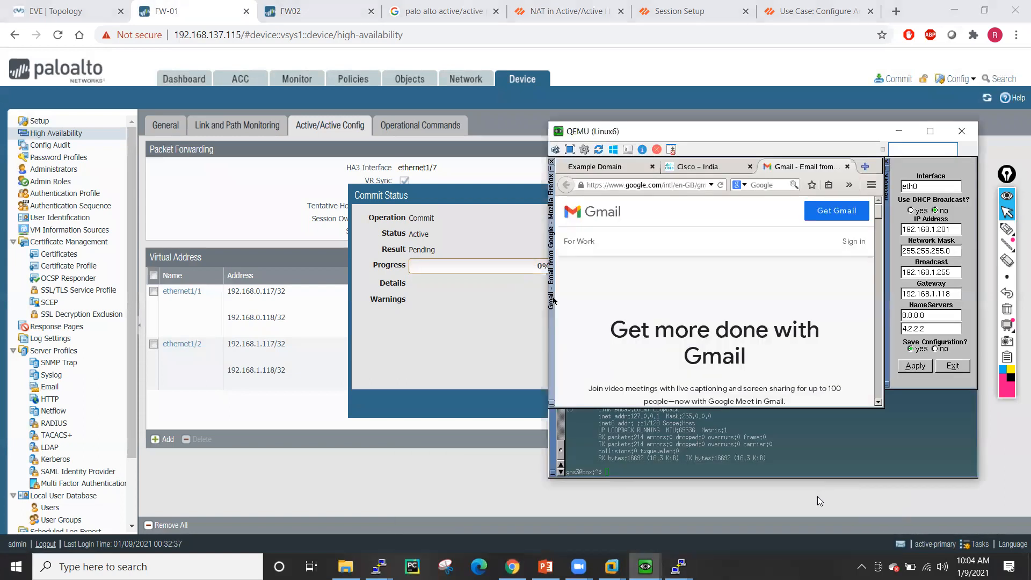
left_click(847, 167)
left_click(780, 167)
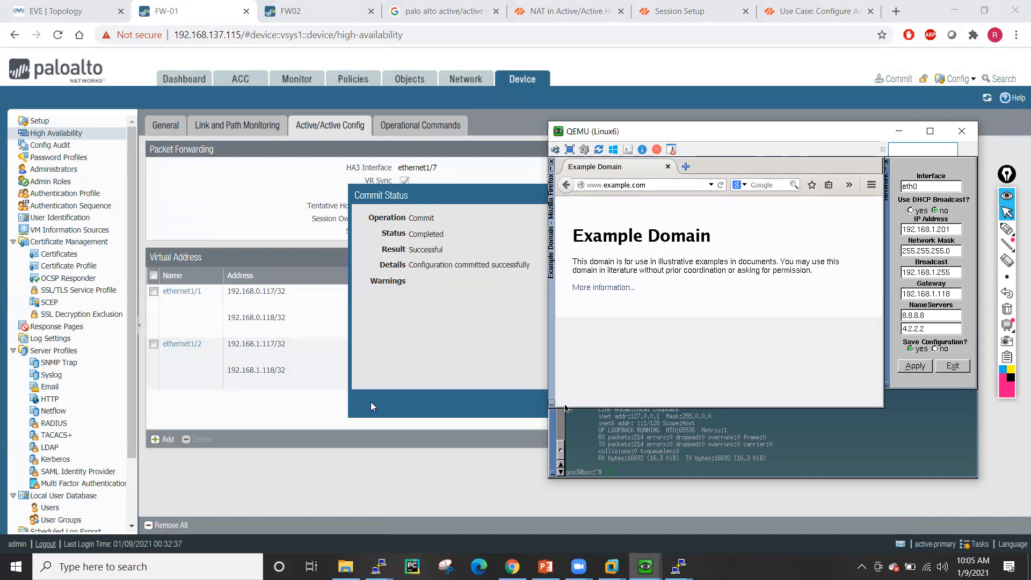
- Dismiss the successful commit status dialogs on FW-01 and FW02, ending on FW-01
left_click(448, 210)
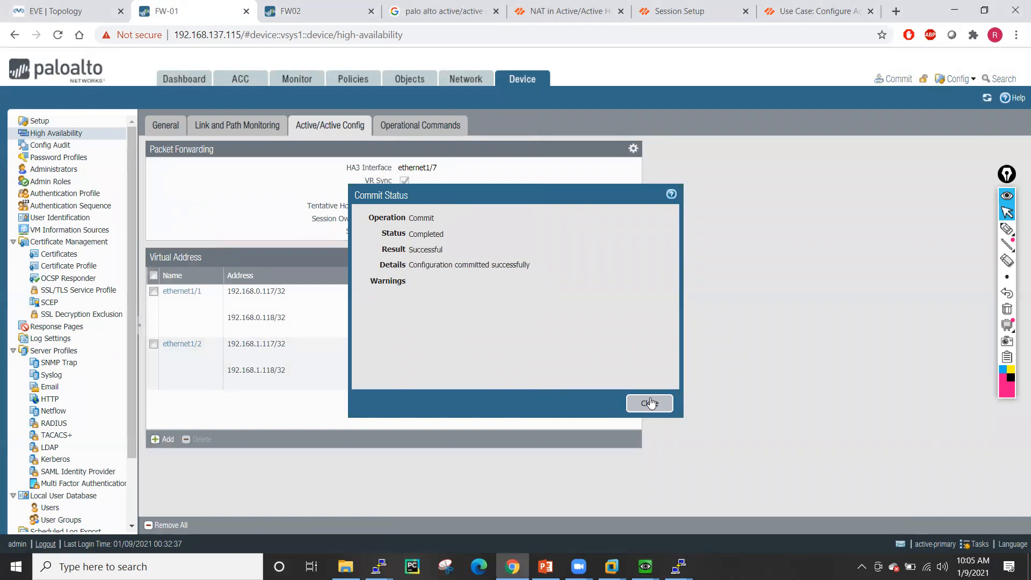
left_click(649, 404)
left_click(314, 6)
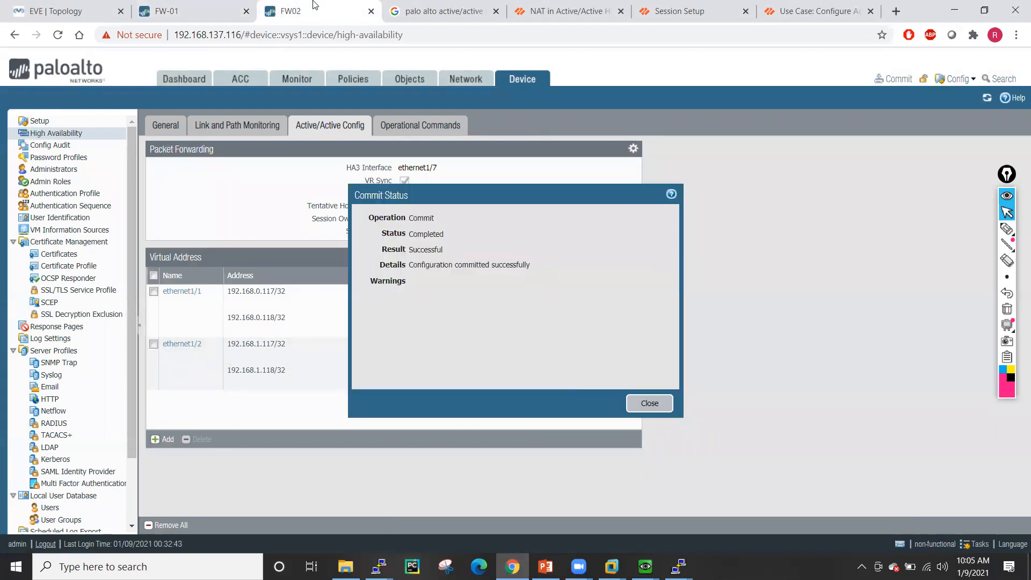
left_click(649, 403)
left_click(167, 12)
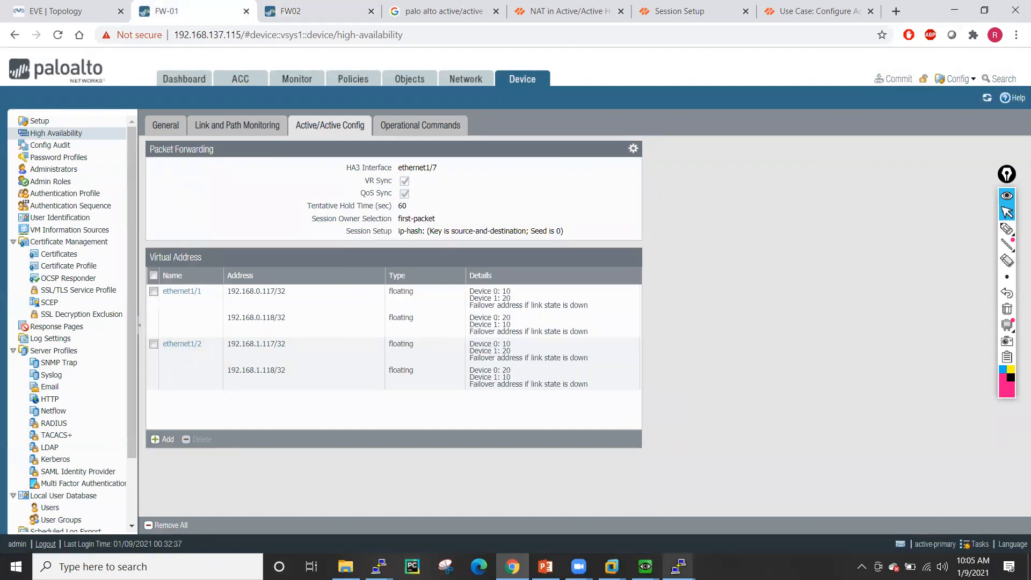
left_click(679, 567)
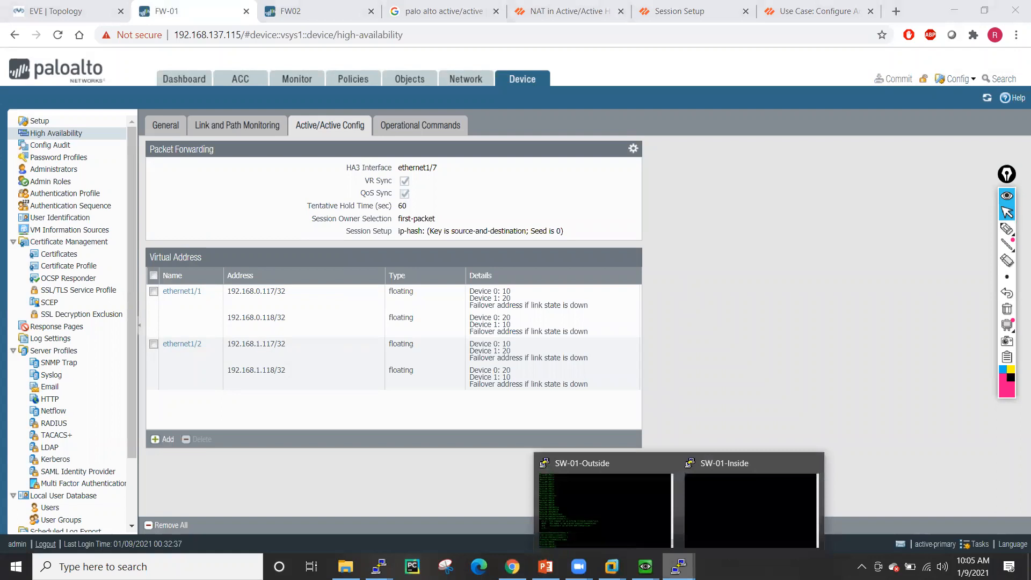
mouse_move(645, 566)
left_click(825, 492)
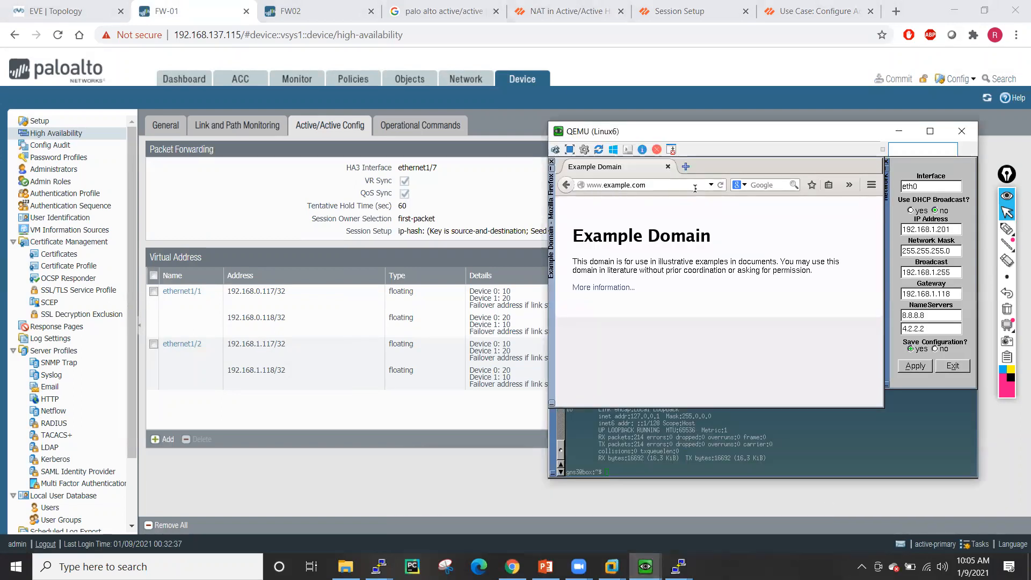
left_click(684, 167)
left_click(656, 166)
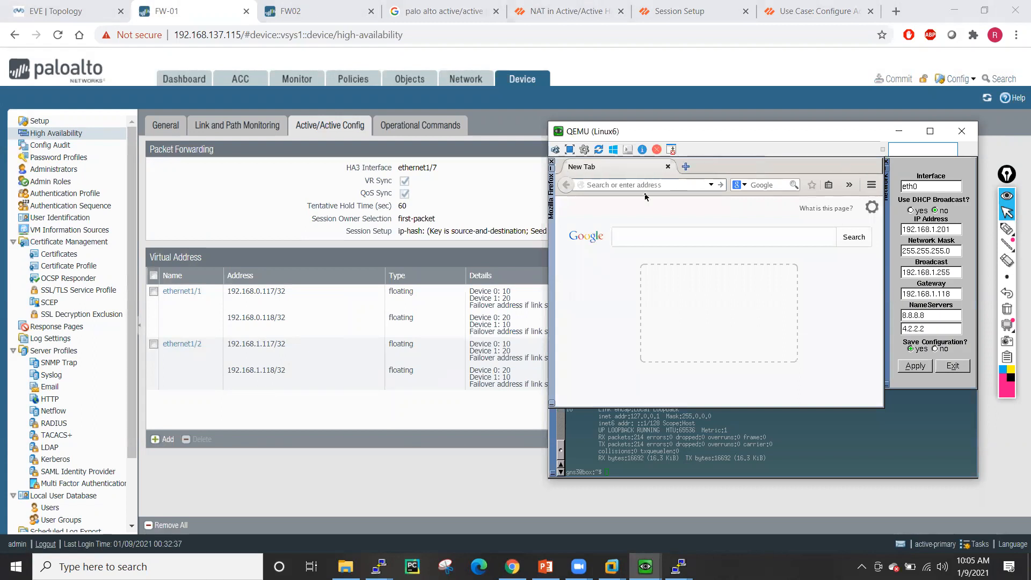
left_click(638, 185)
type("www.gmail.com")
key("Return")
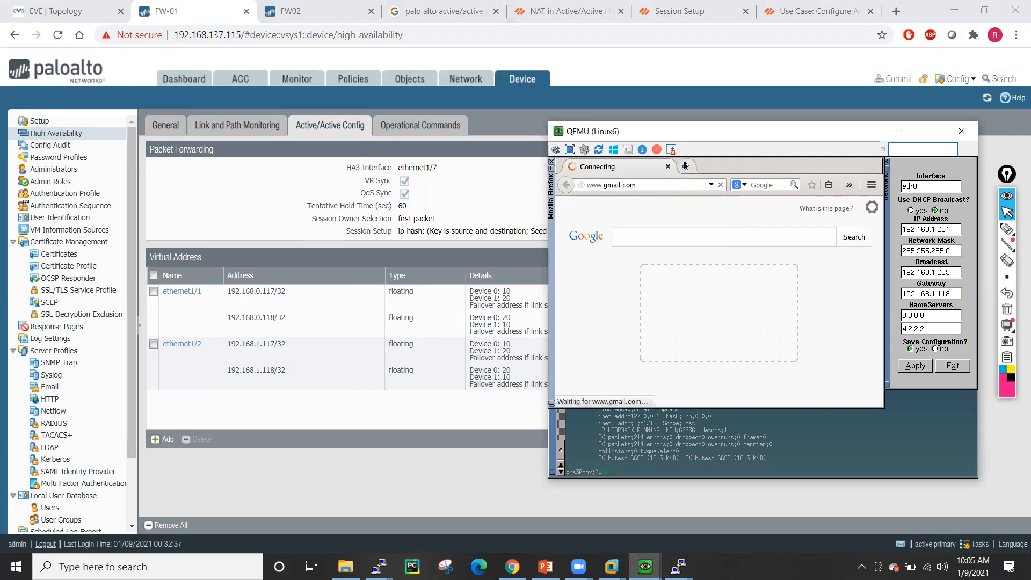
left_click(685, 166)
type("www.")
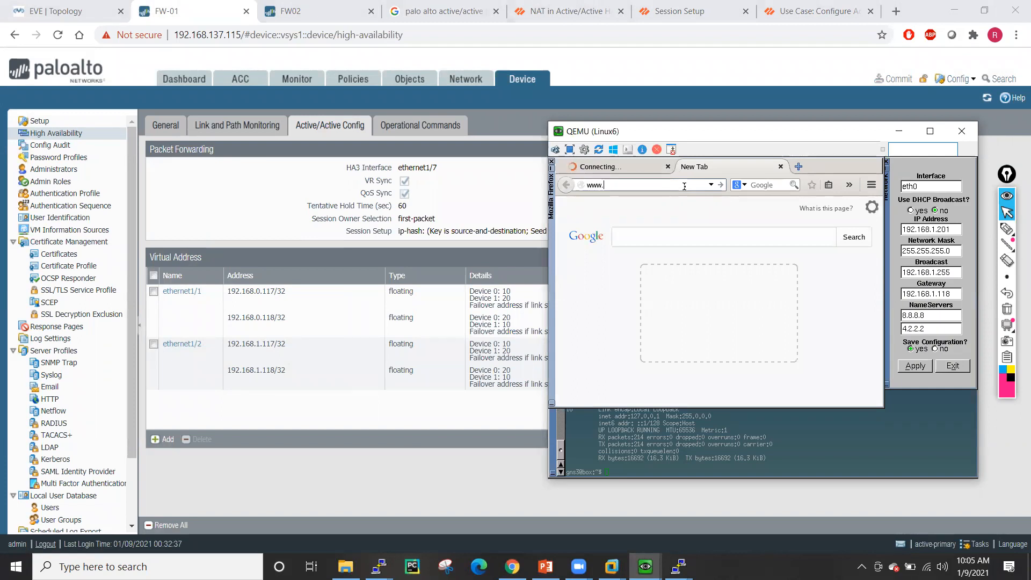
type("yahoo.com")
key("Return")
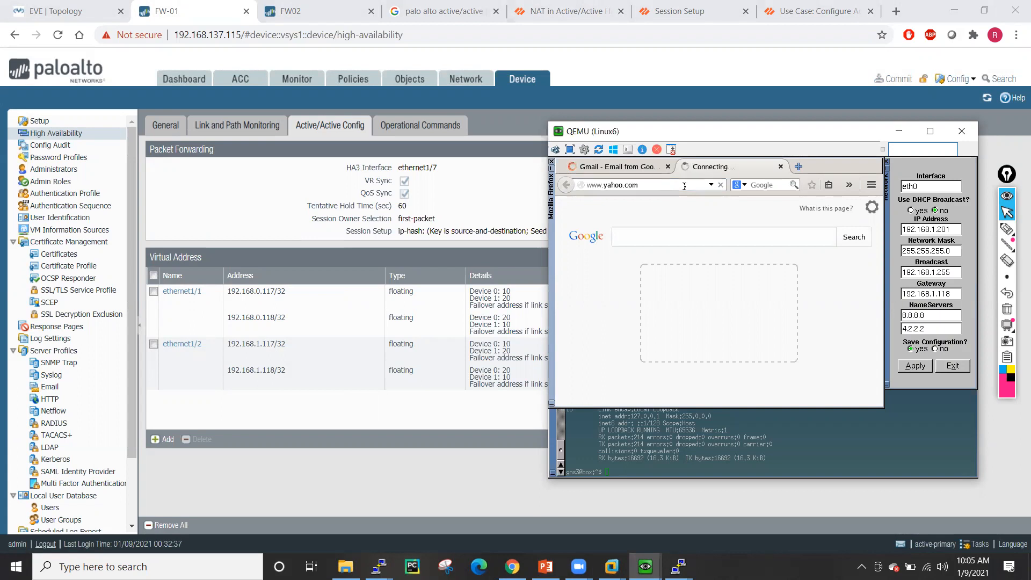
left_click(798, 167)
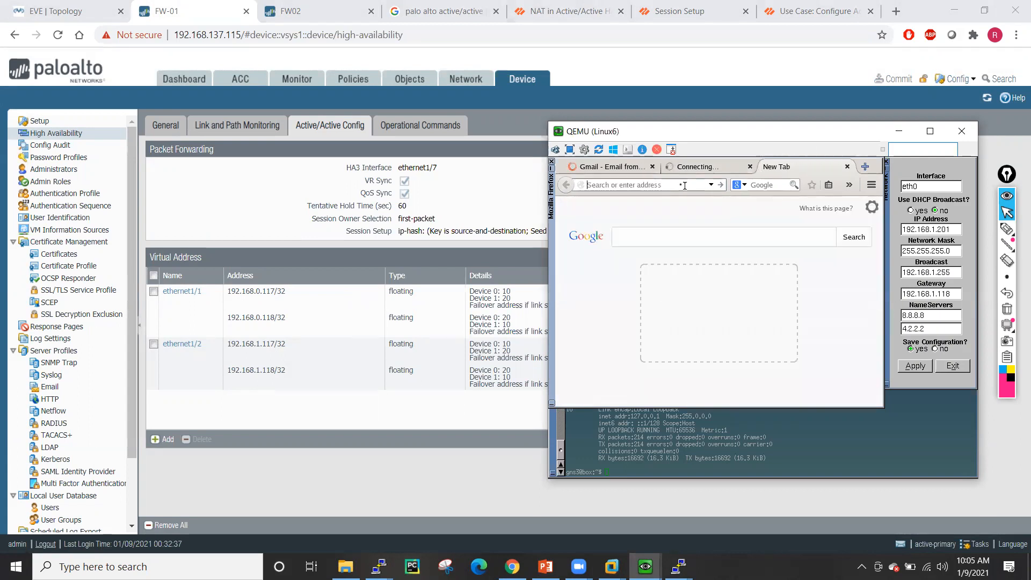
type("portal.azure.com")
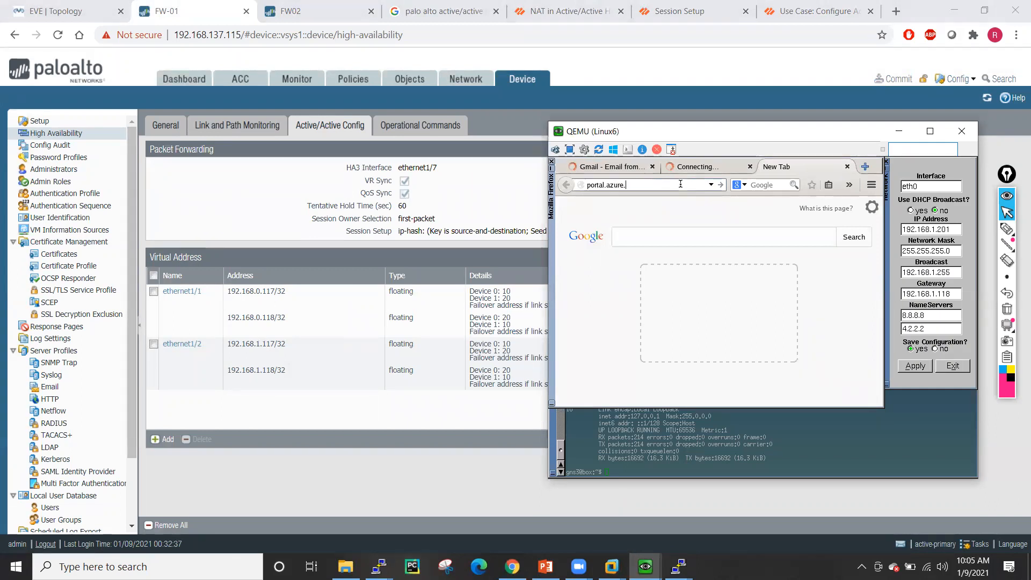
key("Return")
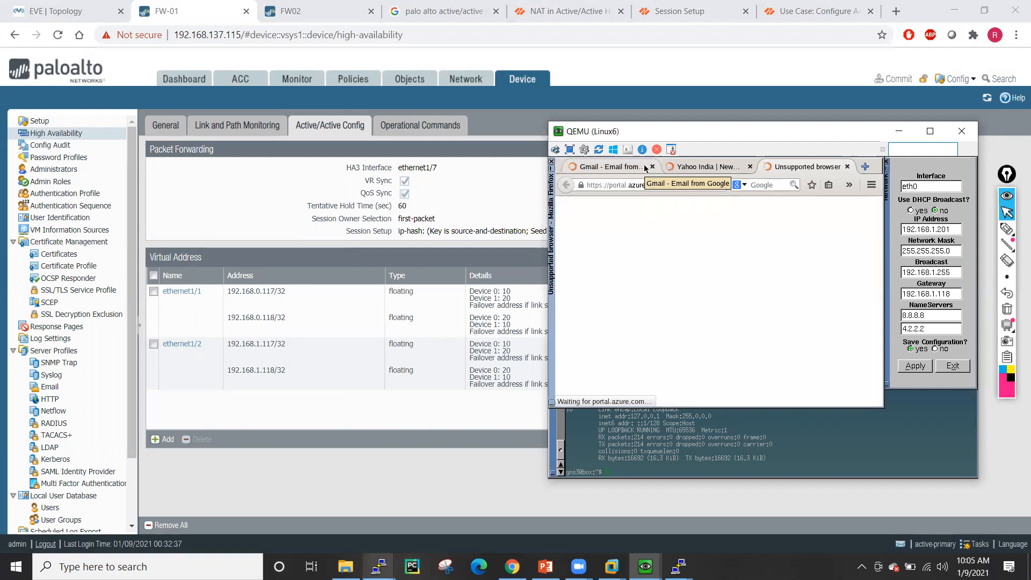
- Run 'show session all' on FW-01's CLI and copy session ID 1186
mouse_move(379, 567)
left_click(324, 512)
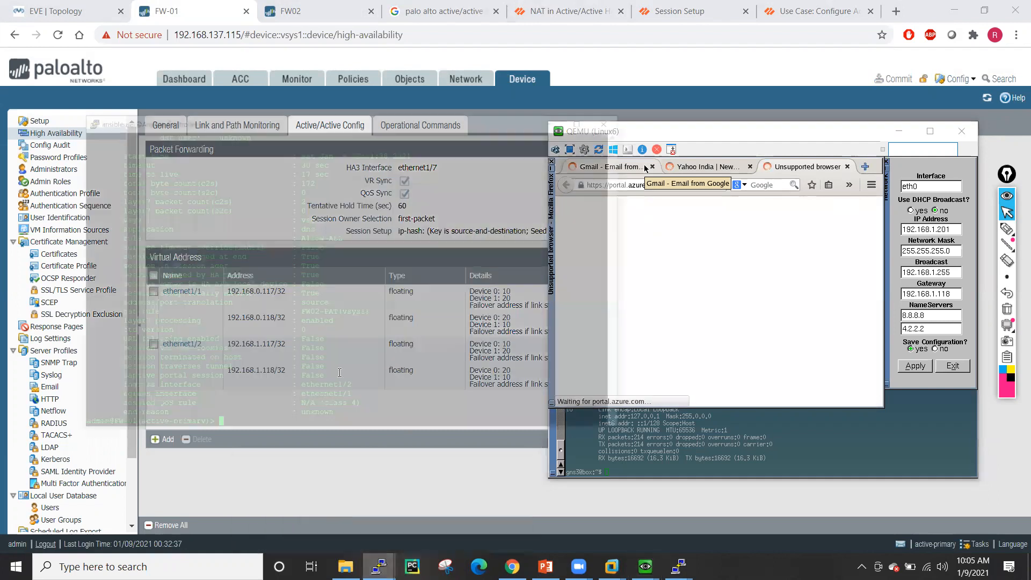
key("Return")
key("Return")
key("Return")
key("Return")
key("Return")
key("Return")
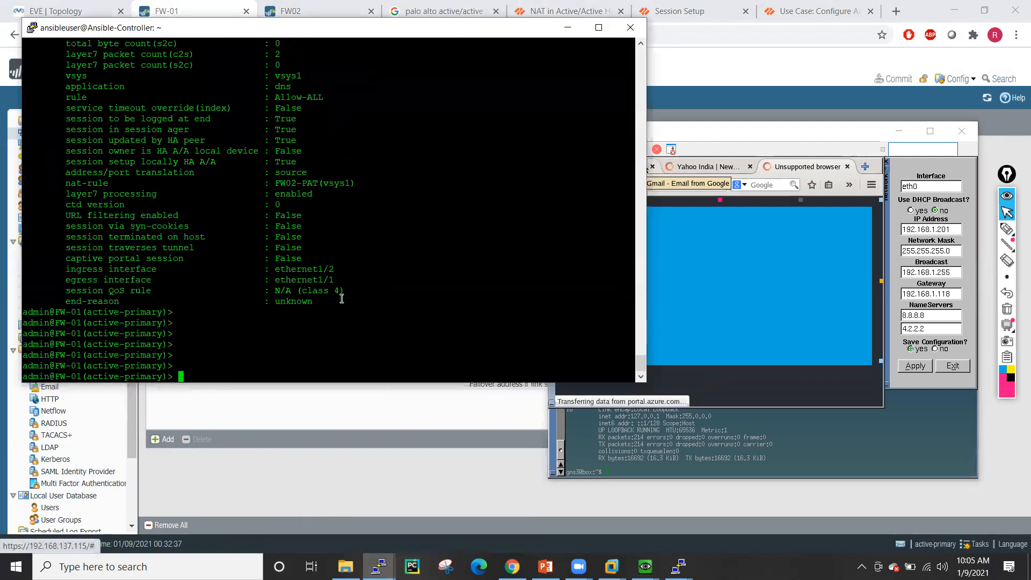
type("show session a")
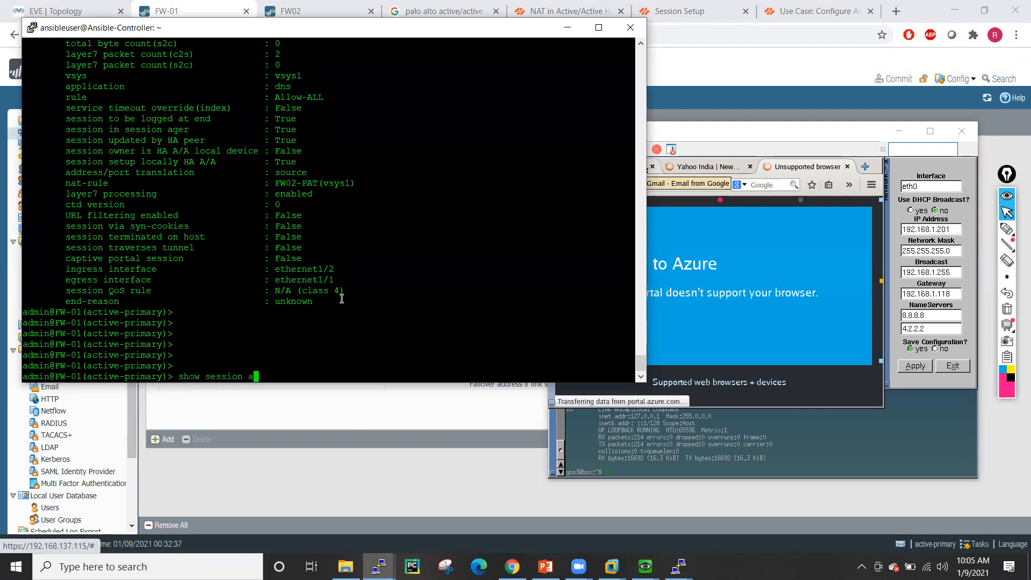
type("ll")
key("Return")
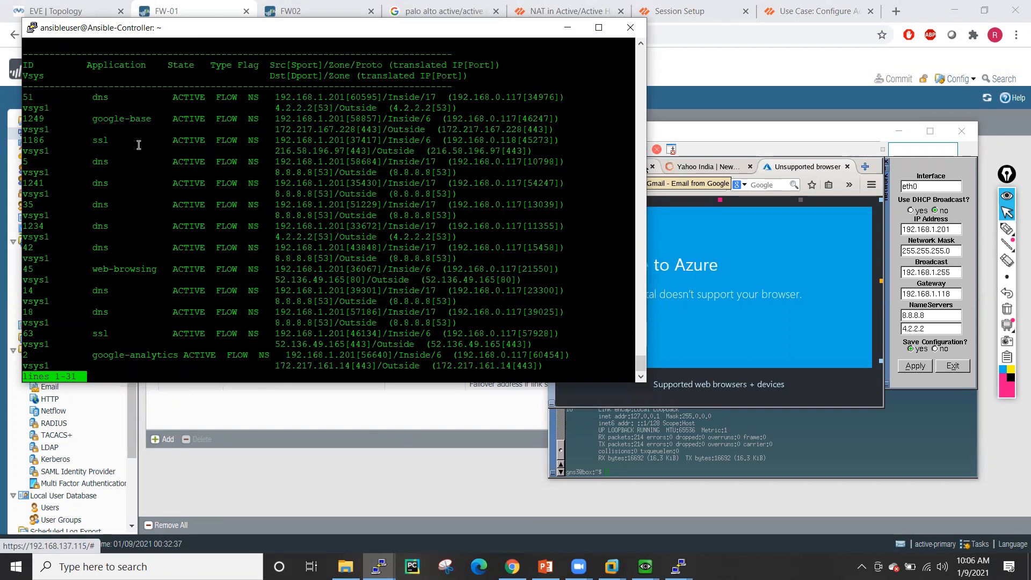
double_click(41, 139)
key("q")
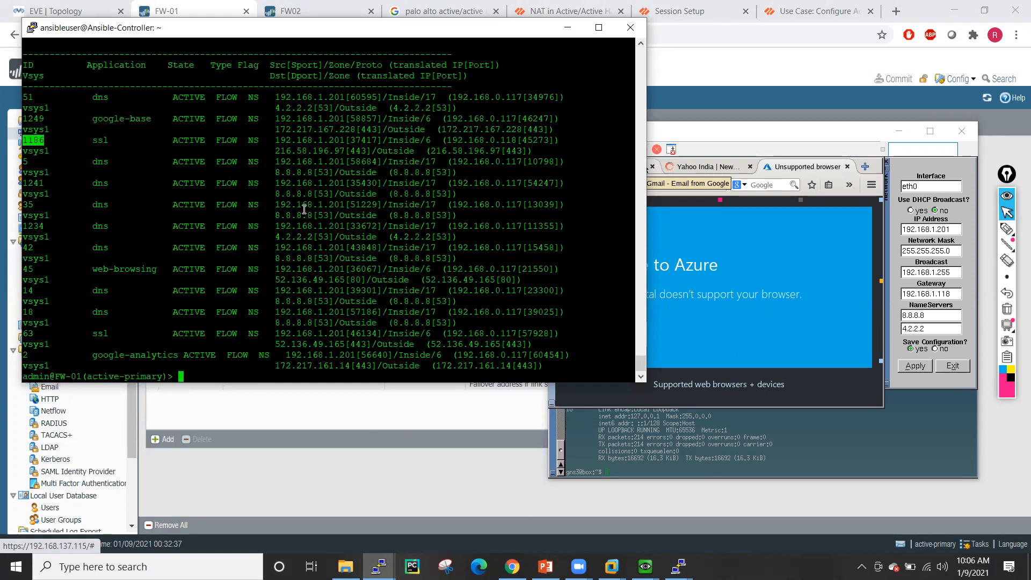
- Run 'show session id 1186' and highlight its NAT rule, session owner and set-up-locally lines
key("Up")
type("id")
right_click(304, 209)
key("Return")
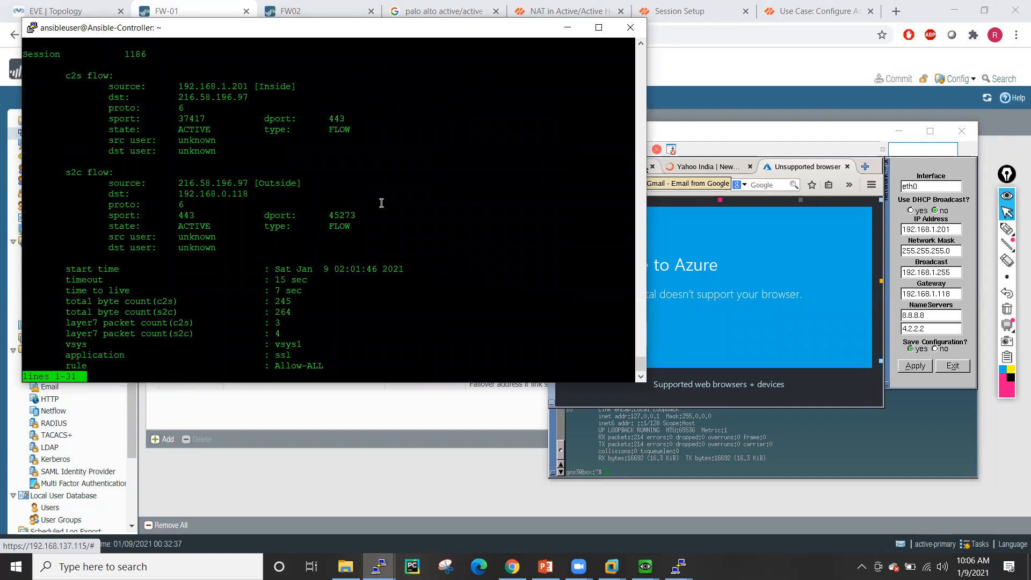
key("space")
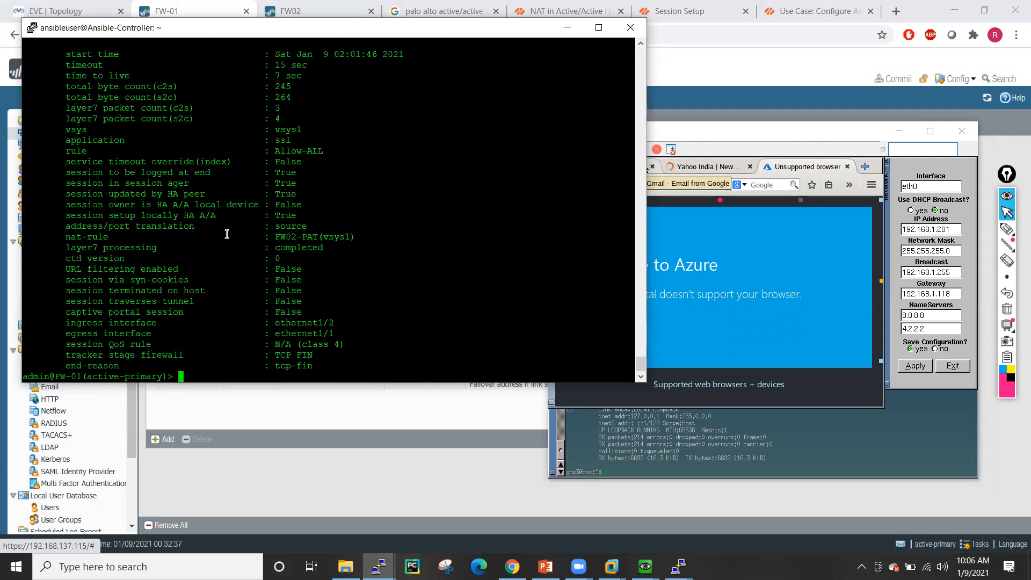
left_click_drag(60, 237, 386, 237)
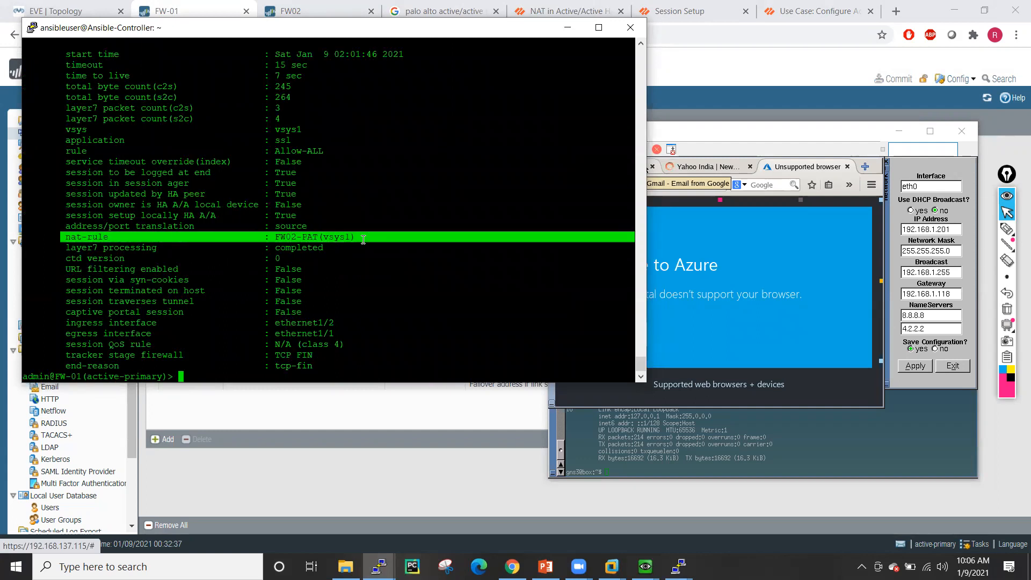
left_click_drag(62, 206, 376, 206)
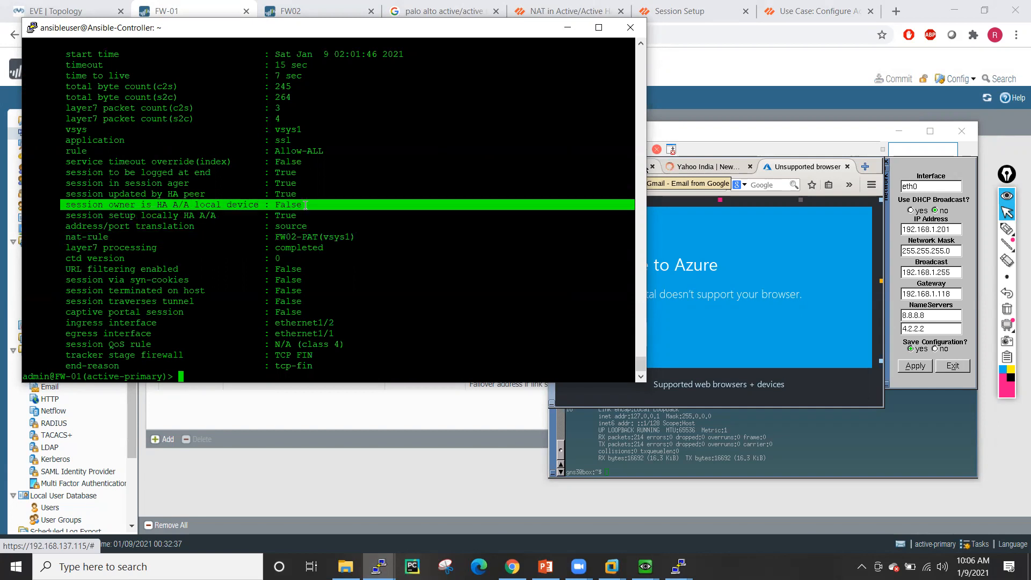
left_click(67, 215)
left_click_drag(68, 216, 294, 219)
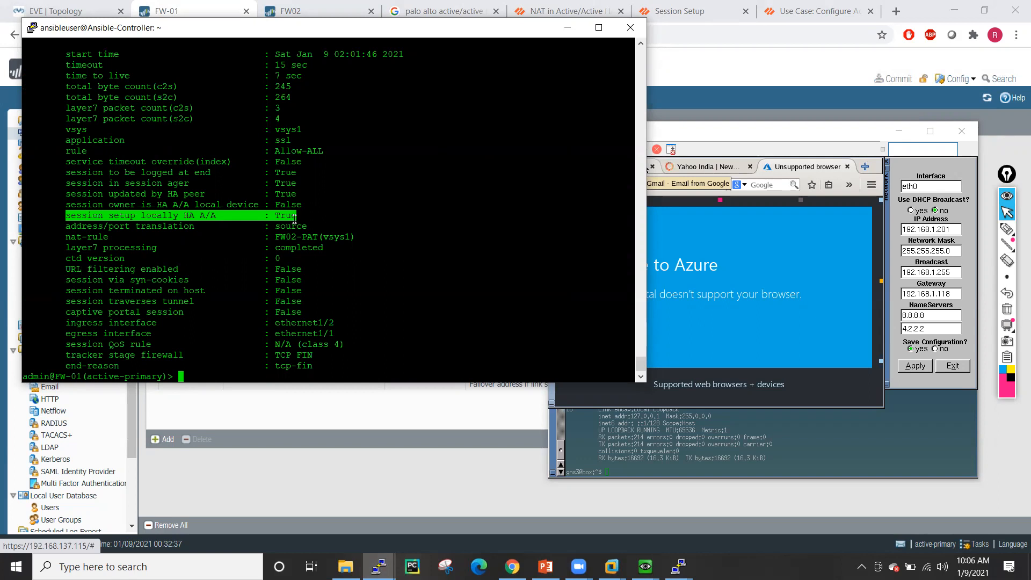
left_click_drag(294, 219, 297, 220)
left_click(403, 221)
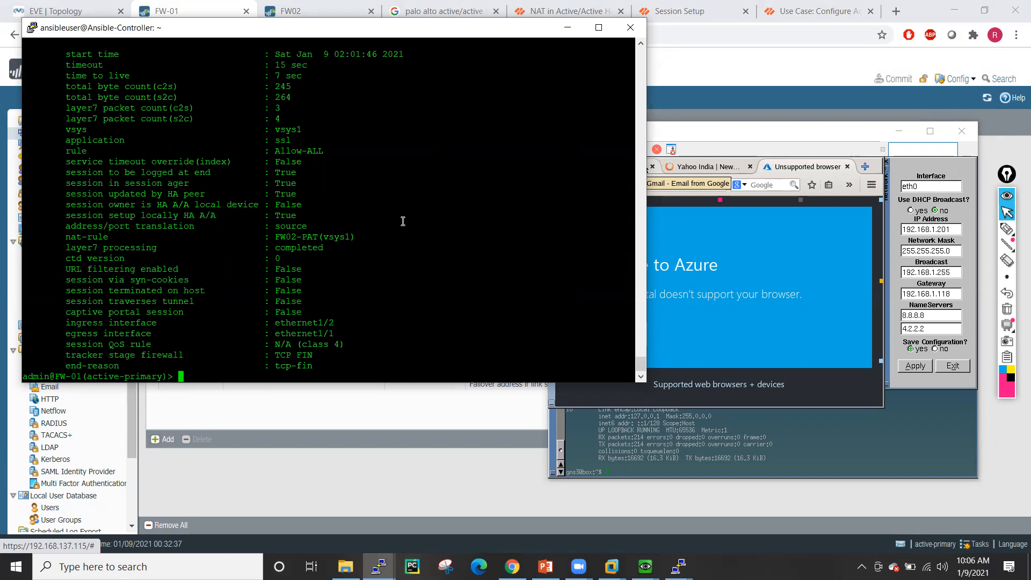
key("Up")
key("Up")
- Copy session ID 226 from the listing, run 'show session id 226', and highlight its False owner and setup lines
key("Return")
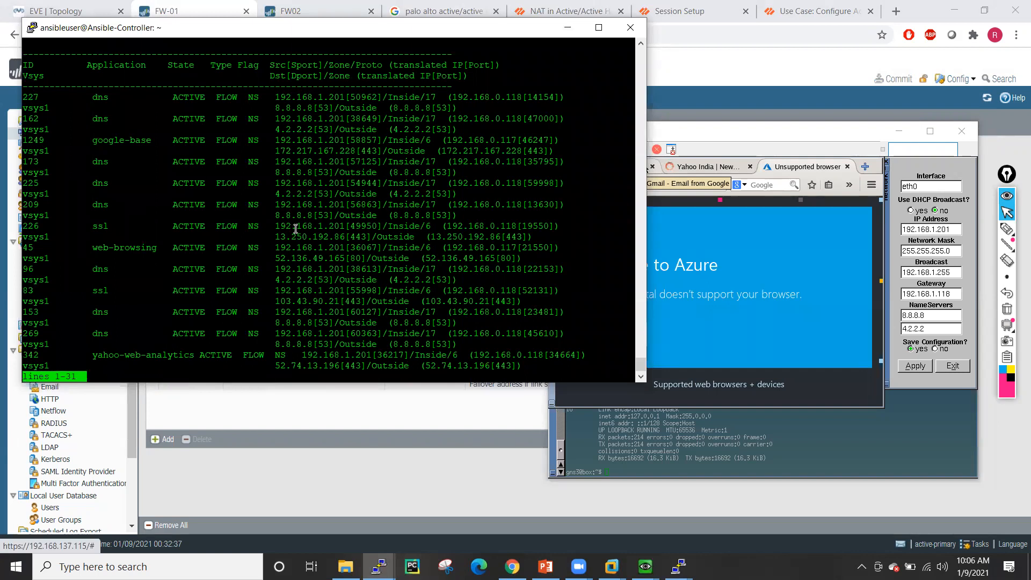
double_click(31, 226)
type("qshow session all")
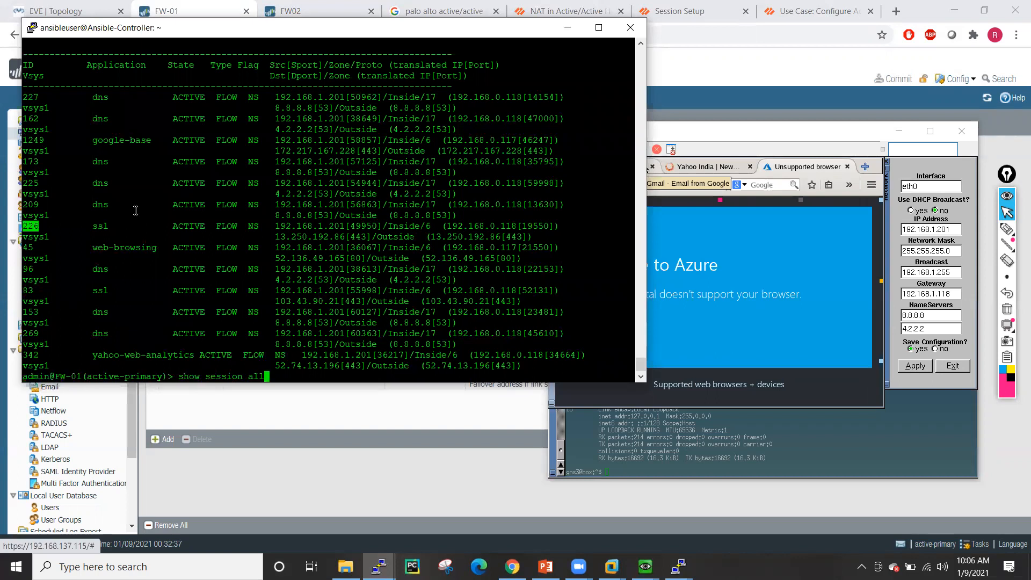
type("id")
right_click(136, 211)
key("Return")
key("space")
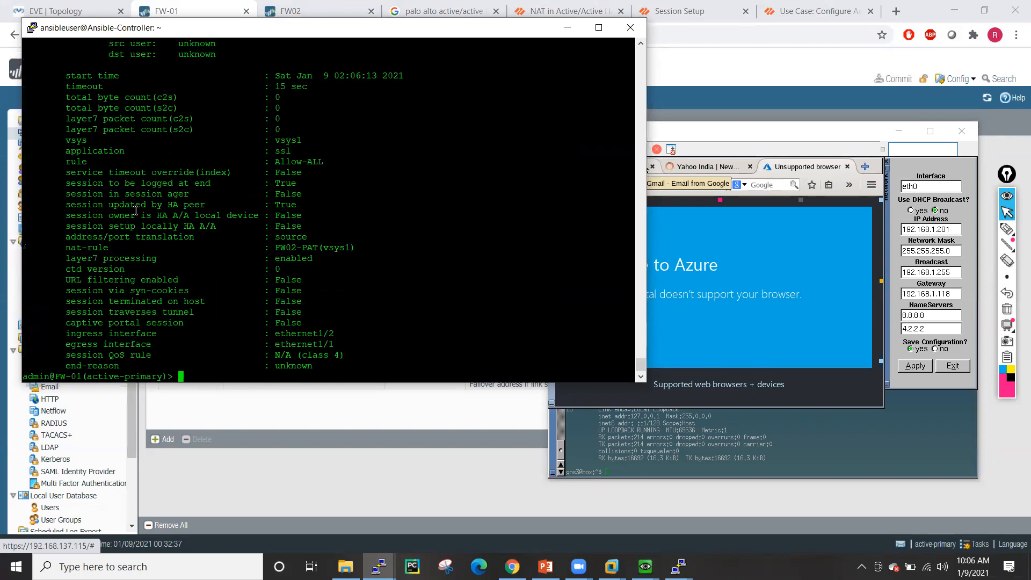
triple_click(68, 226)
left_click_drag(67, 214, 315, 226)
type("q")
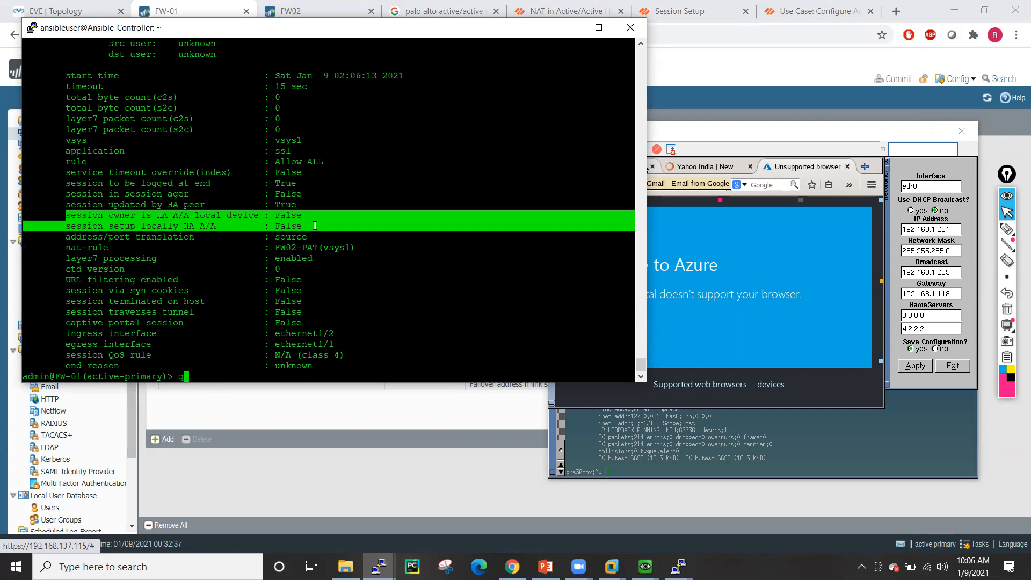
key("BackSpace")
left_click(351, 287)
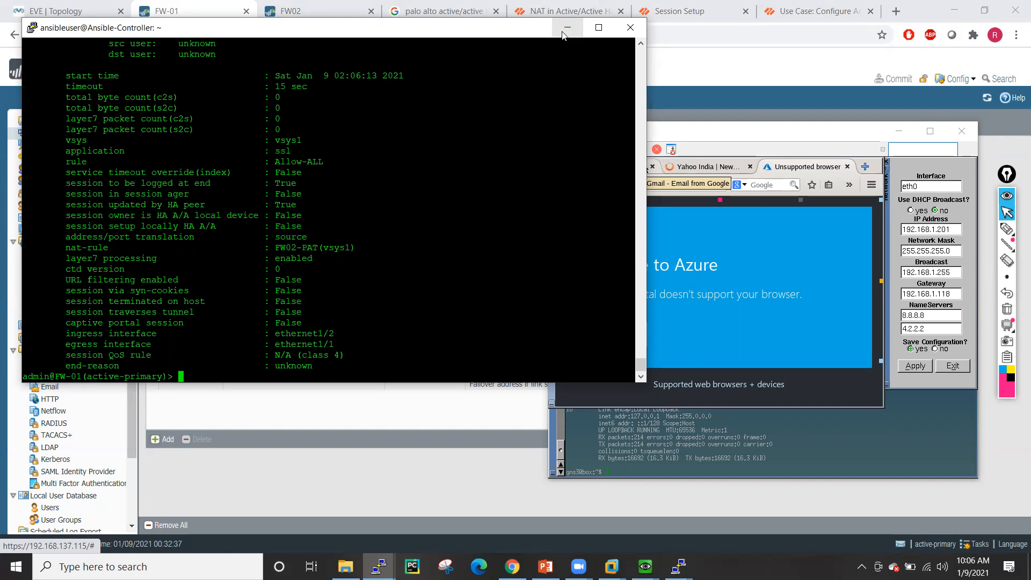
- Minimize PuTTY and bring up slide 35, 'ARP Load-Sharing Deployment', in PowerPoint
left_click(566, 27)
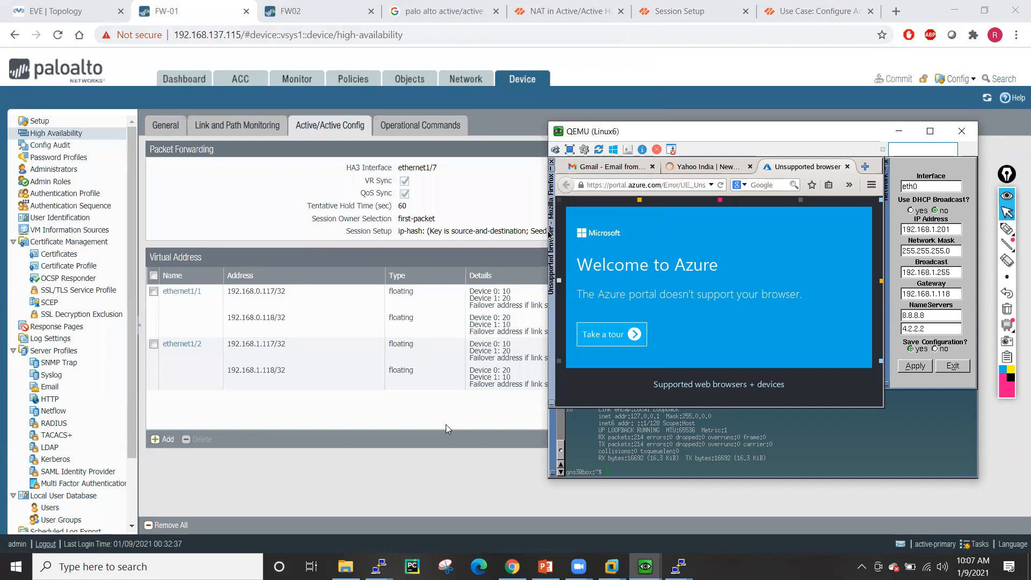
left_click(545, 566)
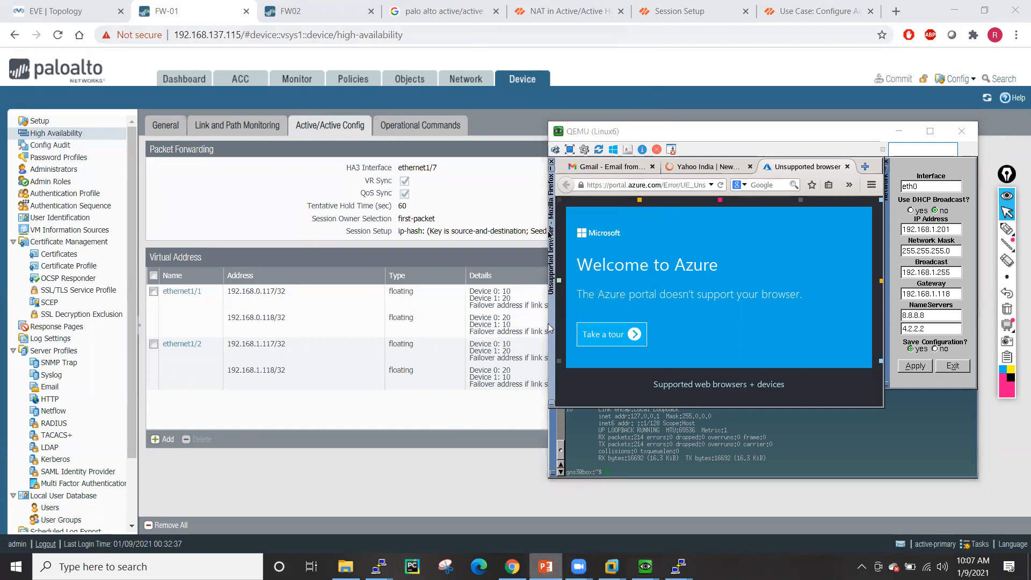
left_click(74, 436)
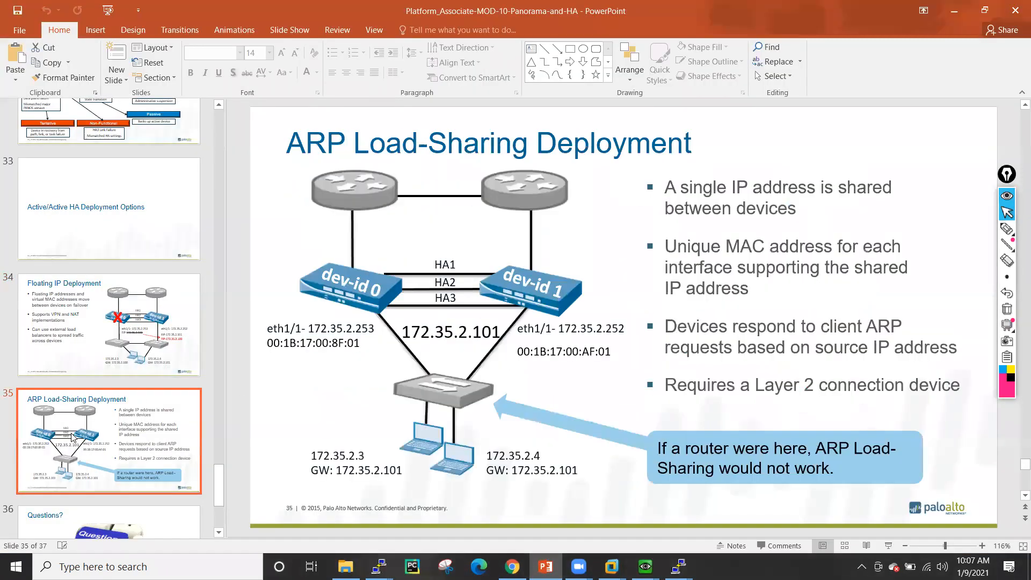
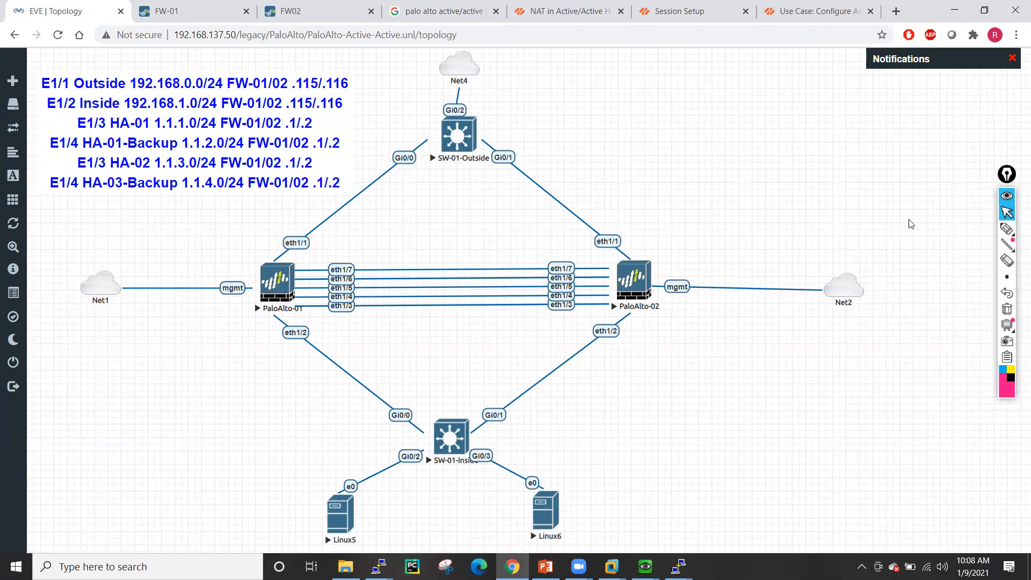
- Handwrite '192.168.0.189' in brackets near the outside switch link on the slide, then erase the notes
left_click(1007, 228)
mouse_move(442, 199)
left_mouse_down()
mouse_move(445, 217)
mouse_move(500, 210)
mouse_move(520, 181)
mouse_move(578, 176)
mouse_move(597, 154)
mouse_move(606, 173)
left_mouse_up()
left_click(482, 203)
left_click(533, 196)
left_click(563, 180)
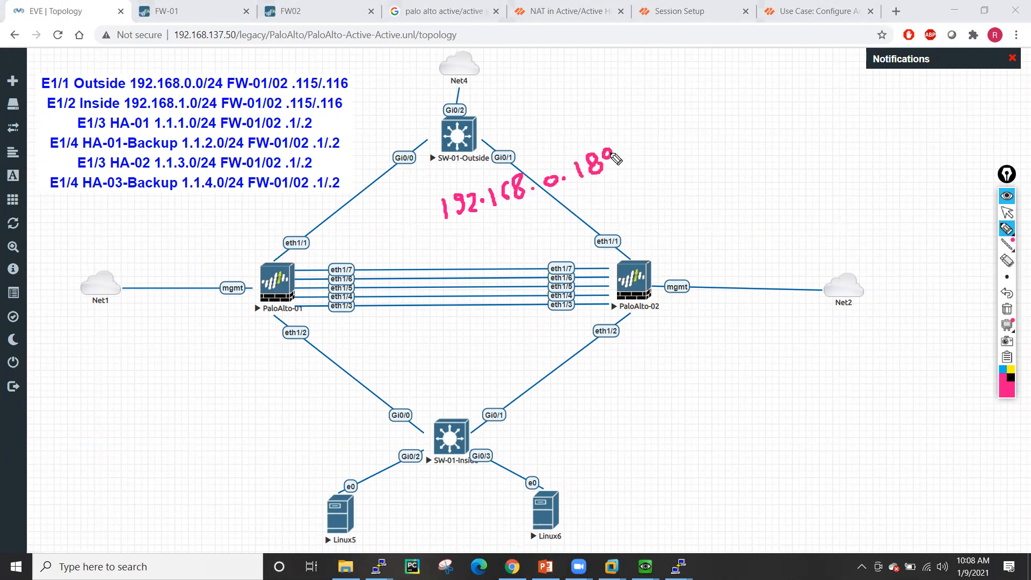
left_click_drag(625, 137, 618, 196)
left_click_drag(446, 185, 462, 221)
mouse_move(622, 172)
left_mouse_down()
mouse_move(654, 148)
mouse_move(630, 191)
left_mouse_up()
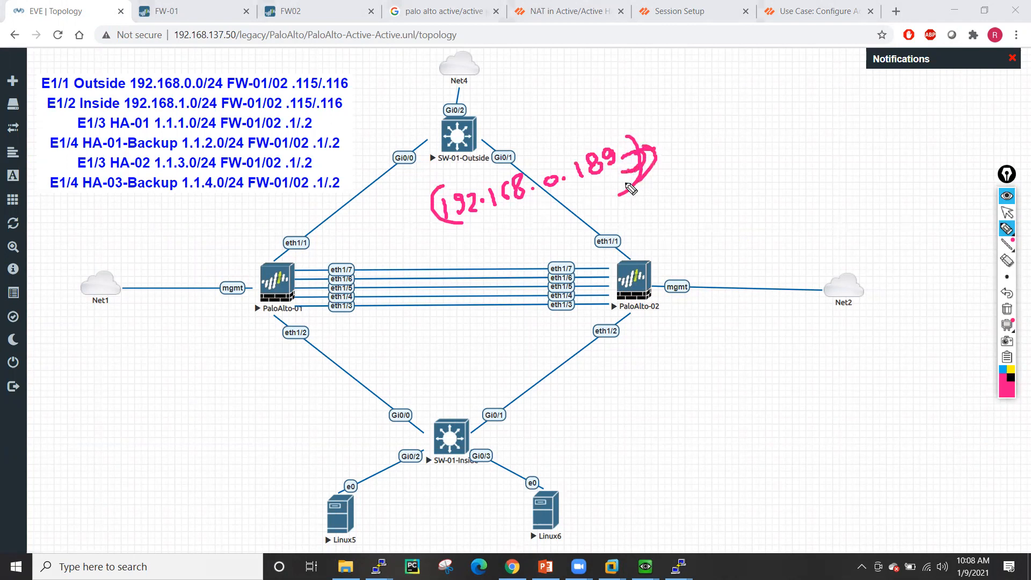
mouse_move(1008, 244)
left_click(1007, 216)
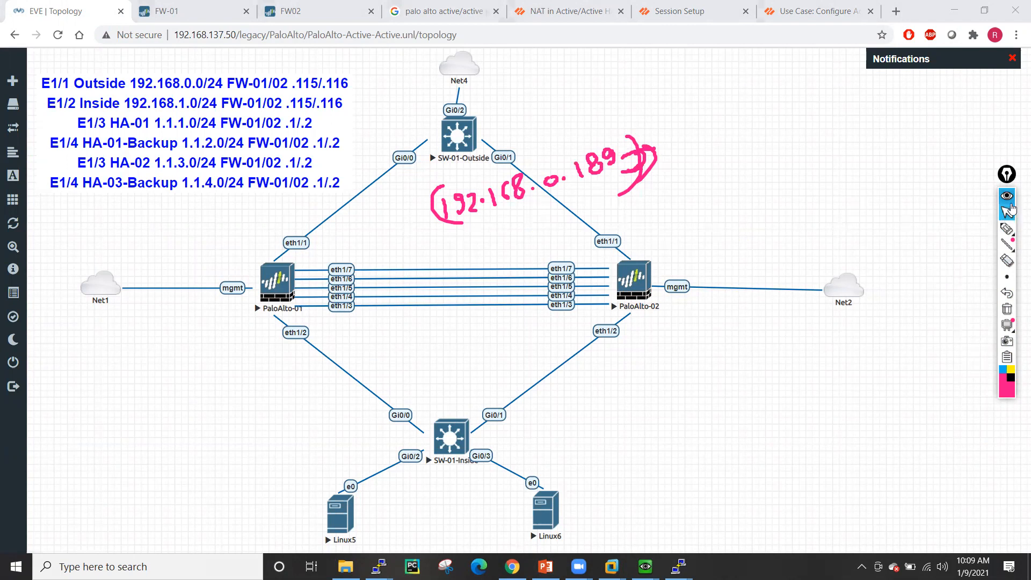
left_click(1007, 309)
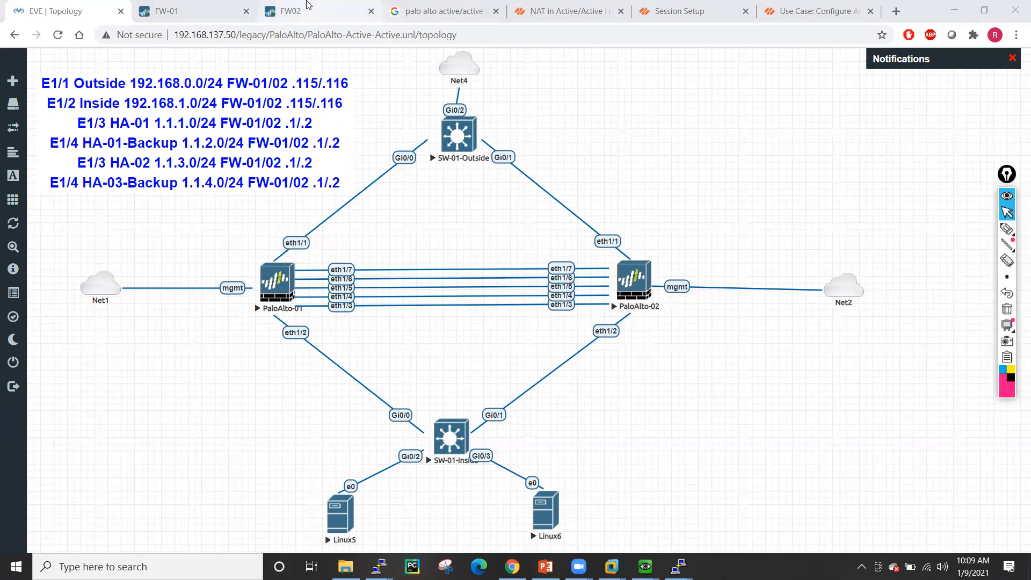
- Set FW-01's active/active packet forwarding session setup to First Packet
left_click(163, 6)
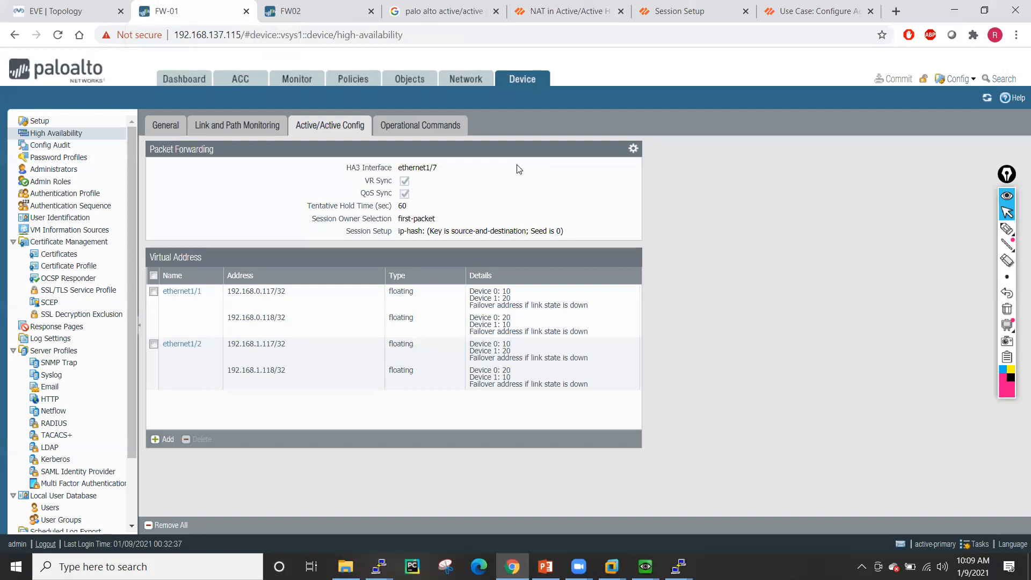
left_click(633, 148)
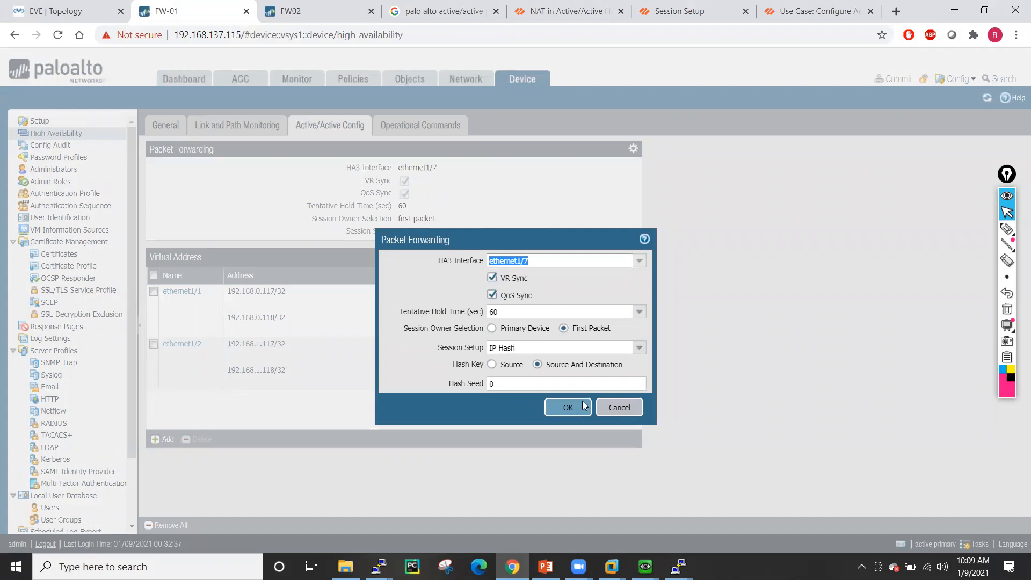
left_click(639, 347)
left_click(513, 376)
left_click(569, 377)
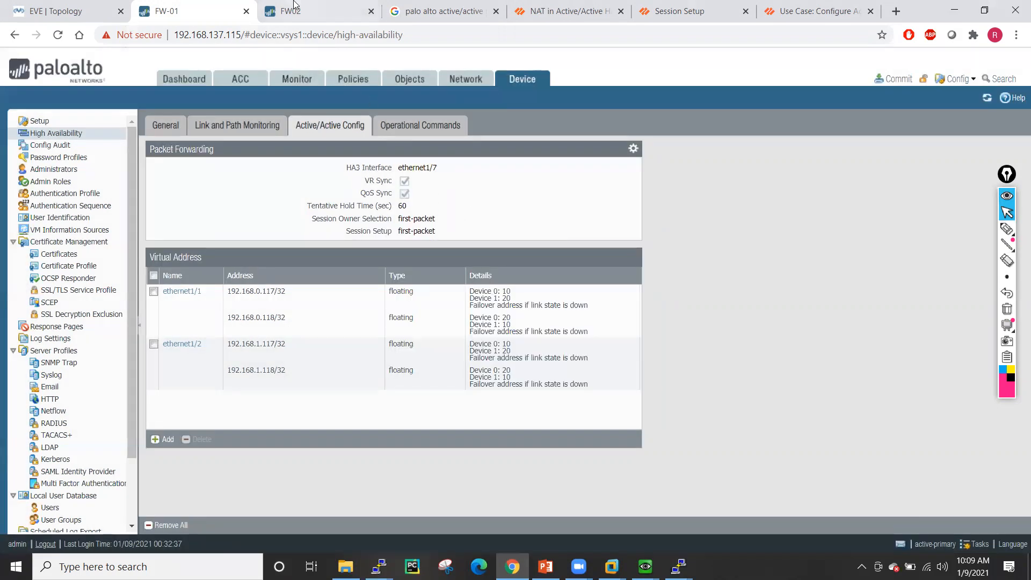
- Set FW02's active/active packet forwarding session setup to First Packet too
left_click(294, 6)
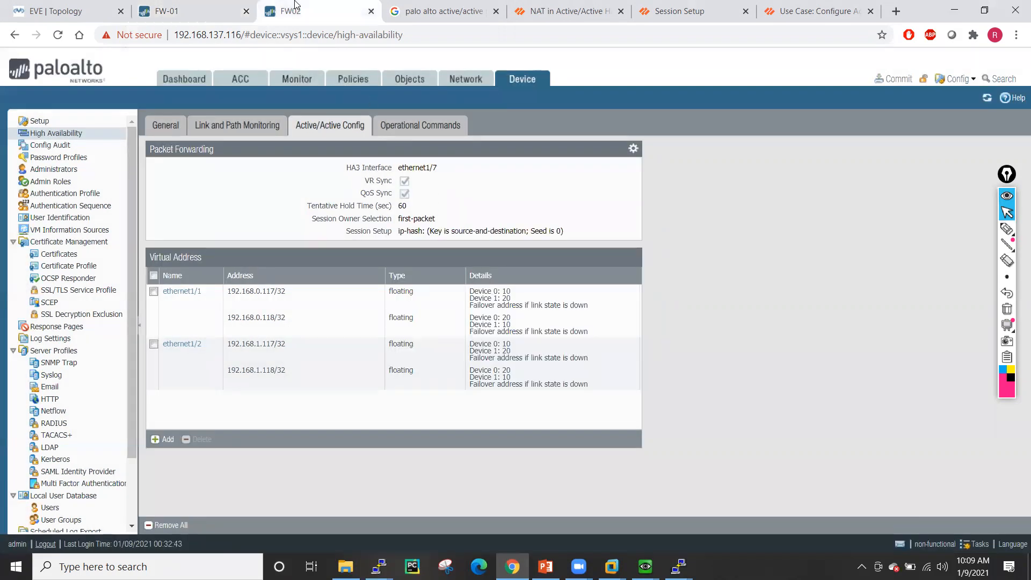
left_click(633, 148)
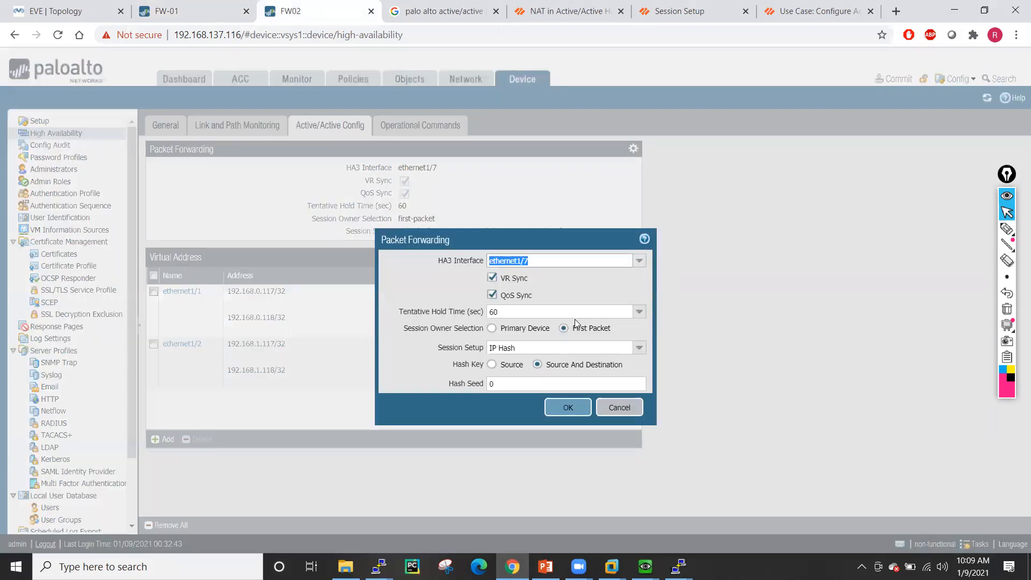
left_click(638, 349)
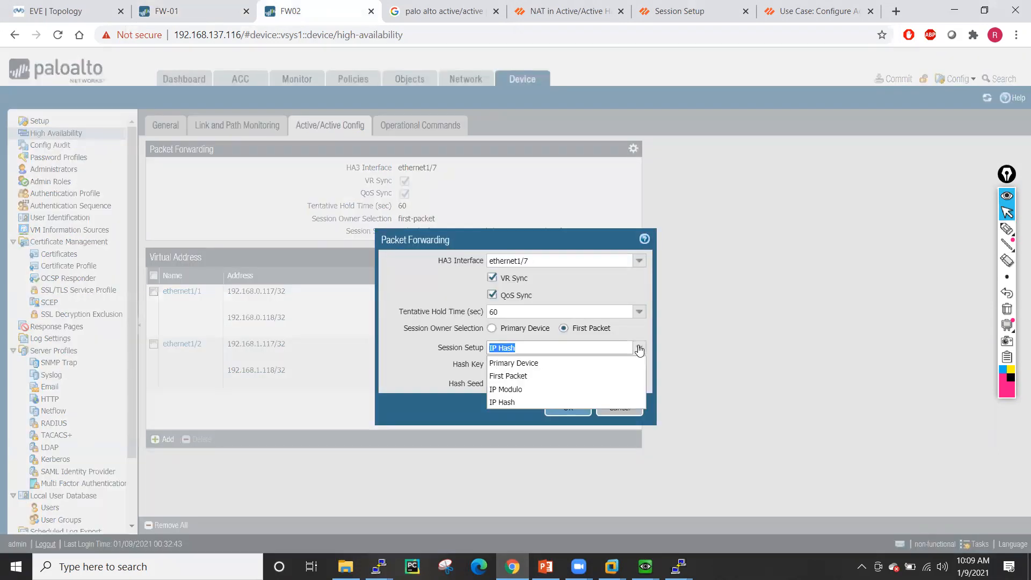
left_click(508, 376)
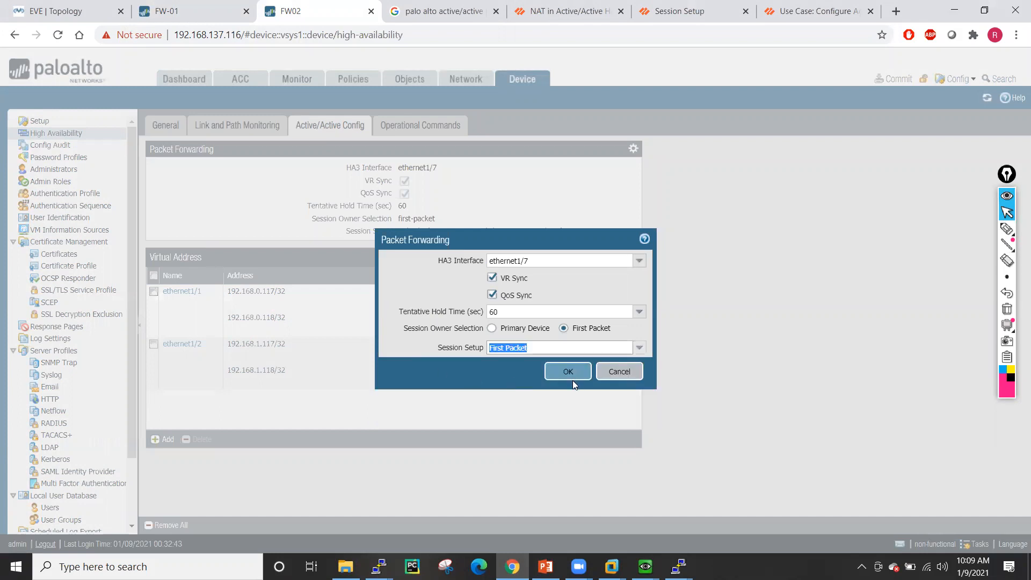
left_click(568, 376)
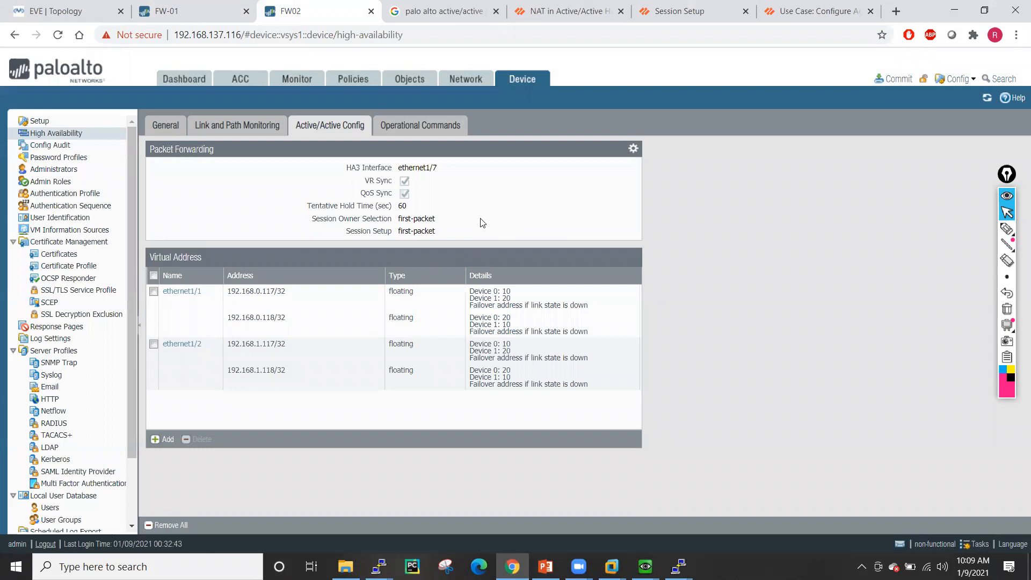
left_click(200, 6)
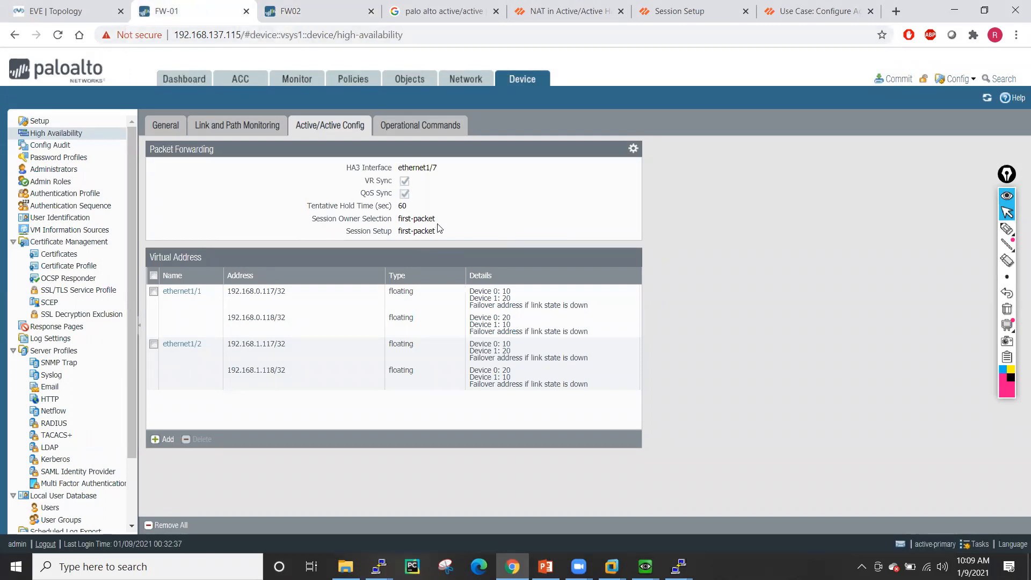
- Switch FW-01's session setup back to IP Hash
left_click(634, 149)
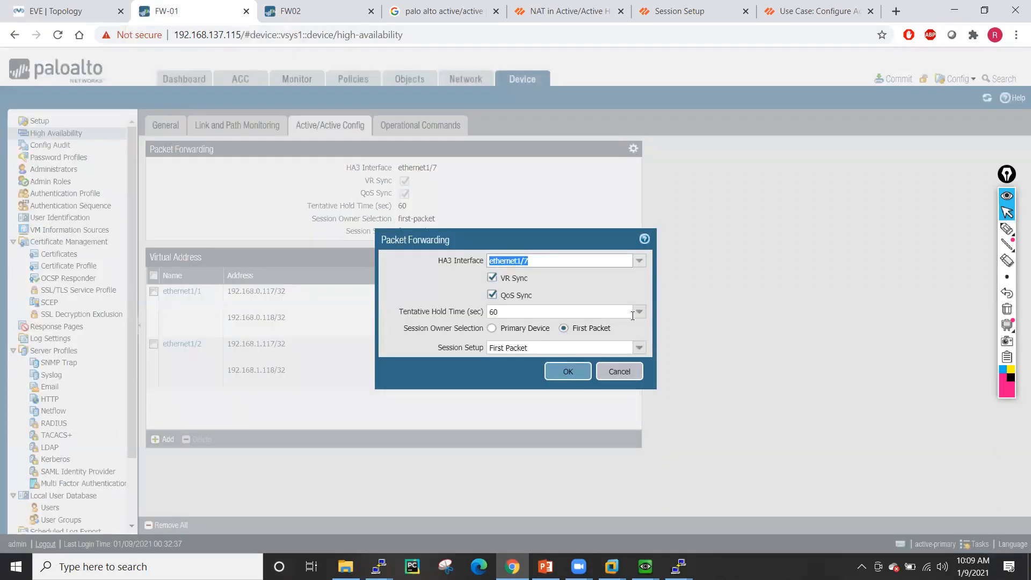
left_click(634, 348)
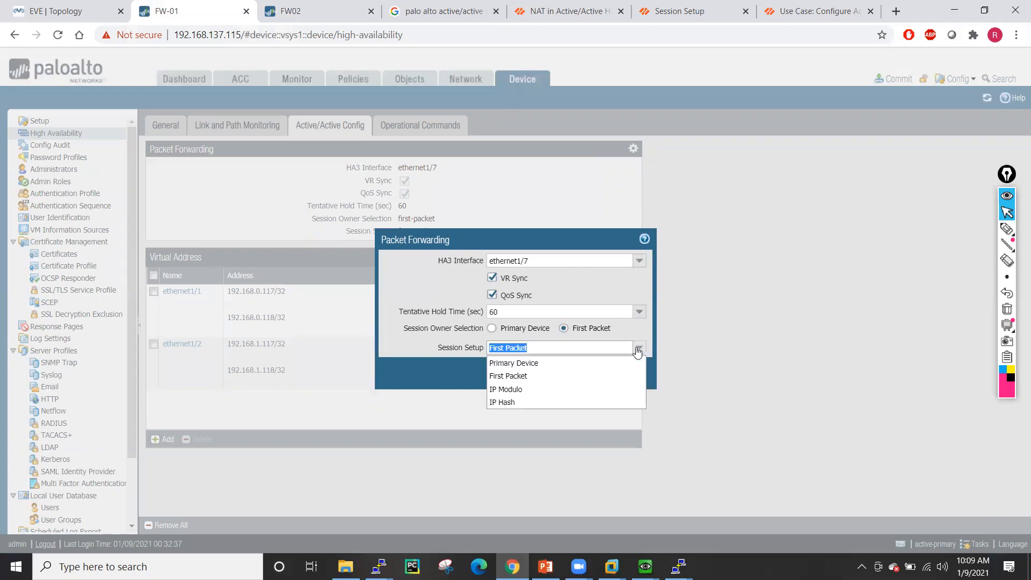
left_click(515, 402)
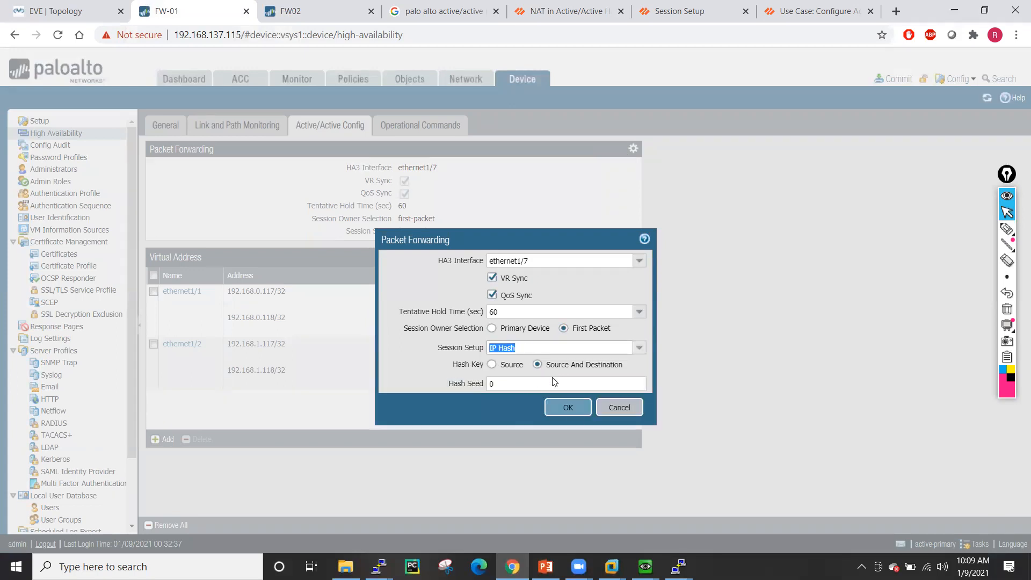
left_click(570, 412)
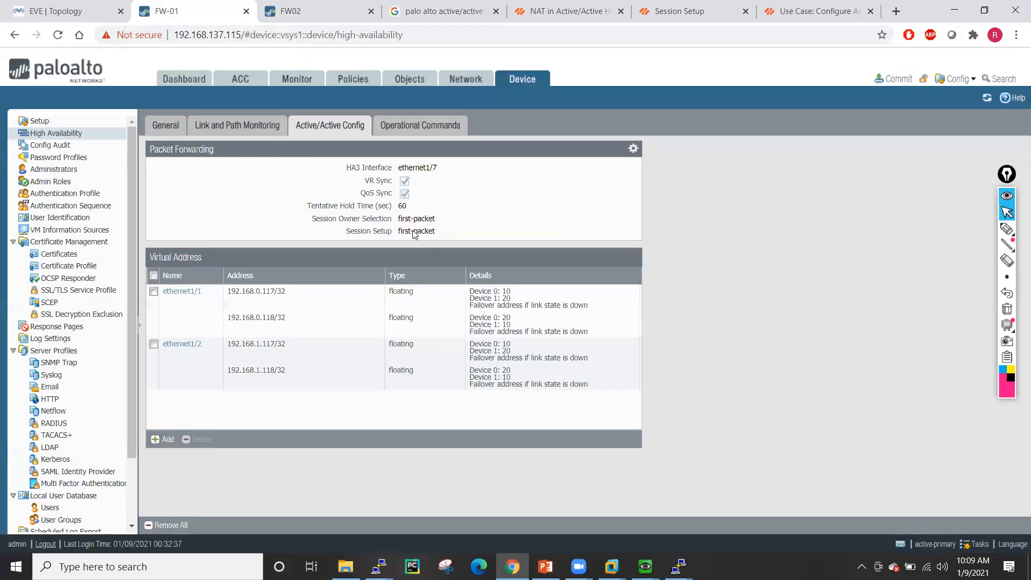
- Switch FW02's session setup back to IP Hash as well
left_click(287, 11)
left_click(632, 150)
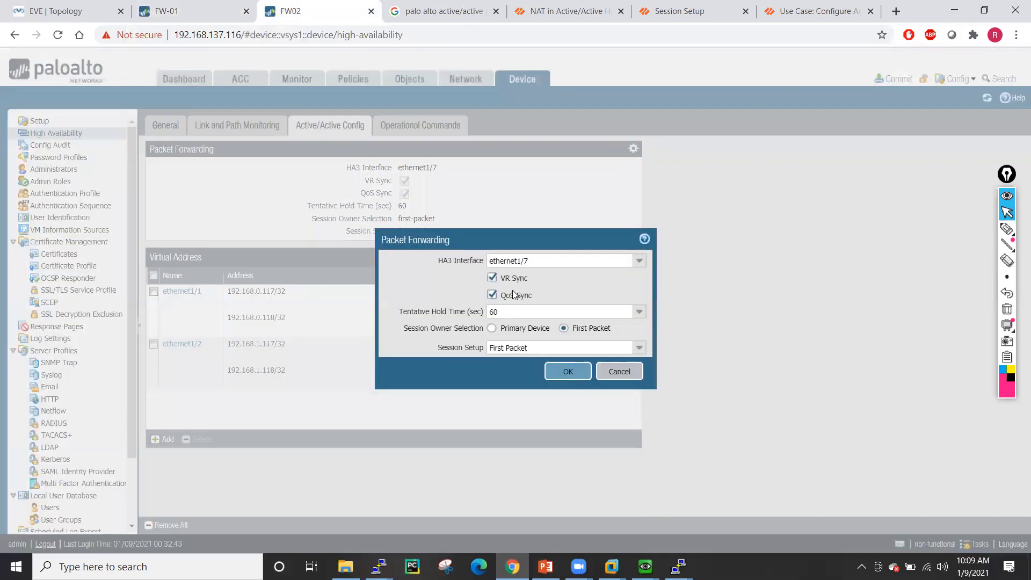
left_click(639, 347)
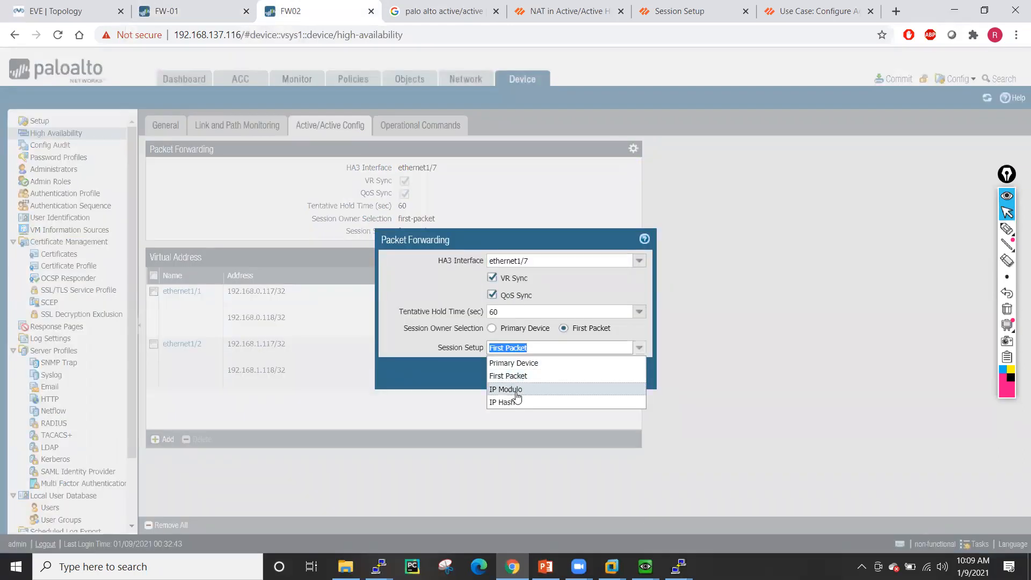
left_click(507, 402)
left_click(578, 408)
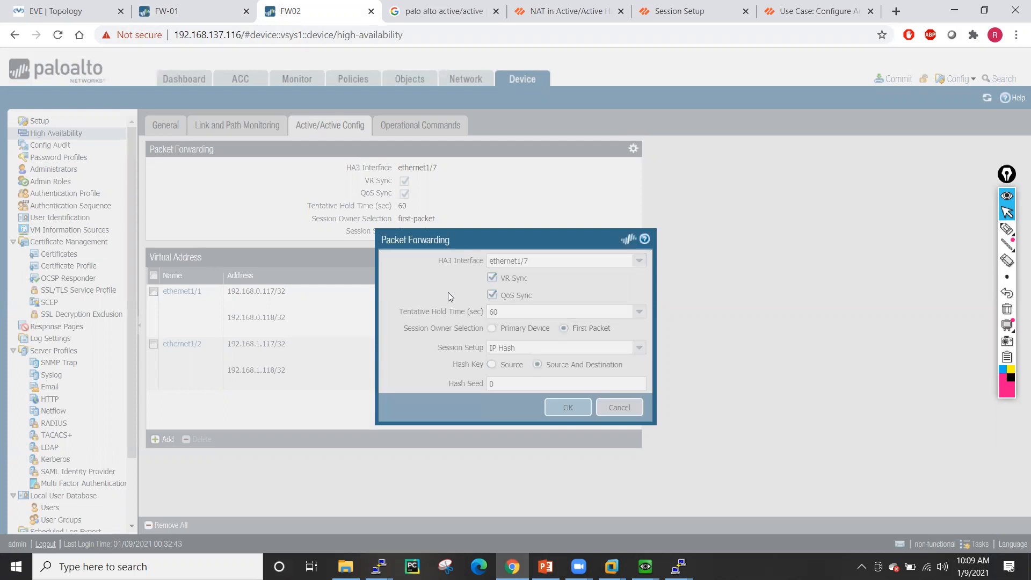
- Add a new HA virtual address on ethernet1/1 with IPv4 address 192.168.0.189/32
left_click(170, 441)
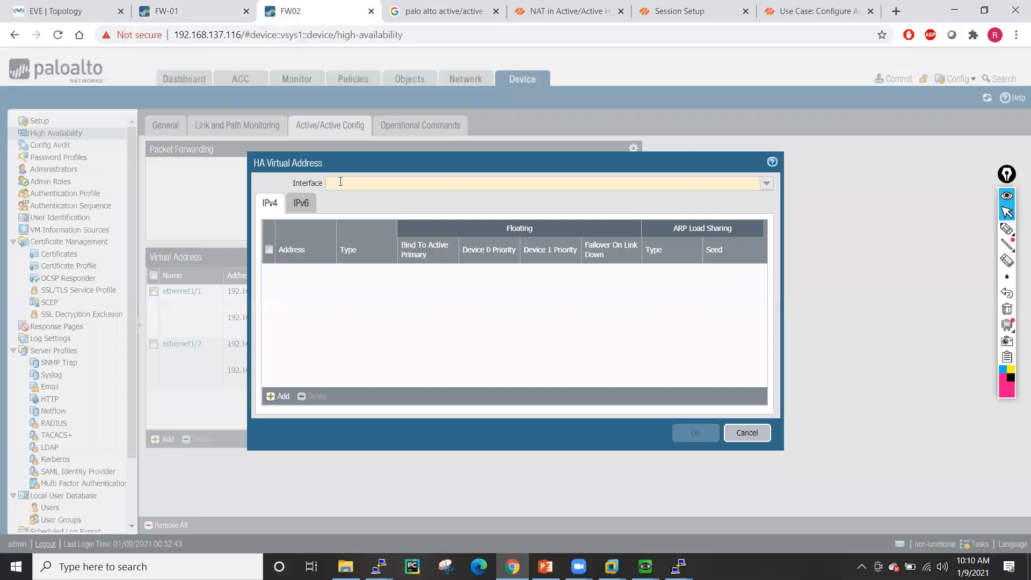
left_click(766, 183)
left_click(377, 199)
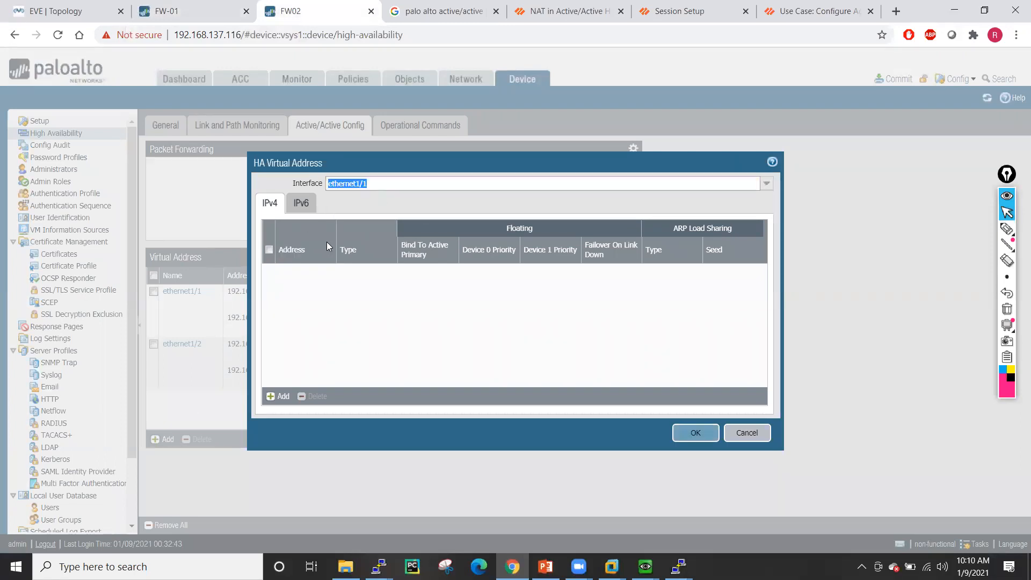
left_click(281, 398)
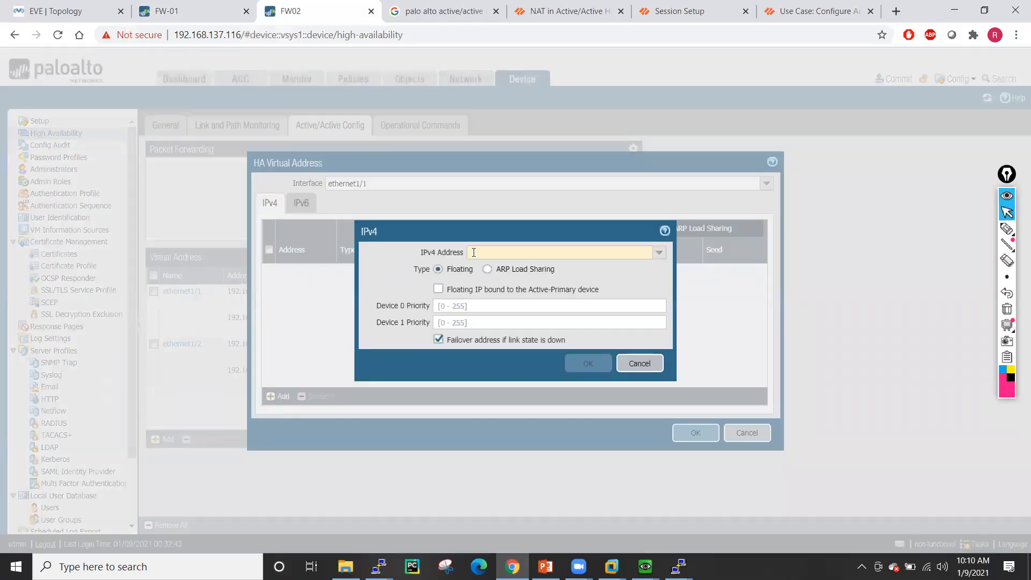
type("192")
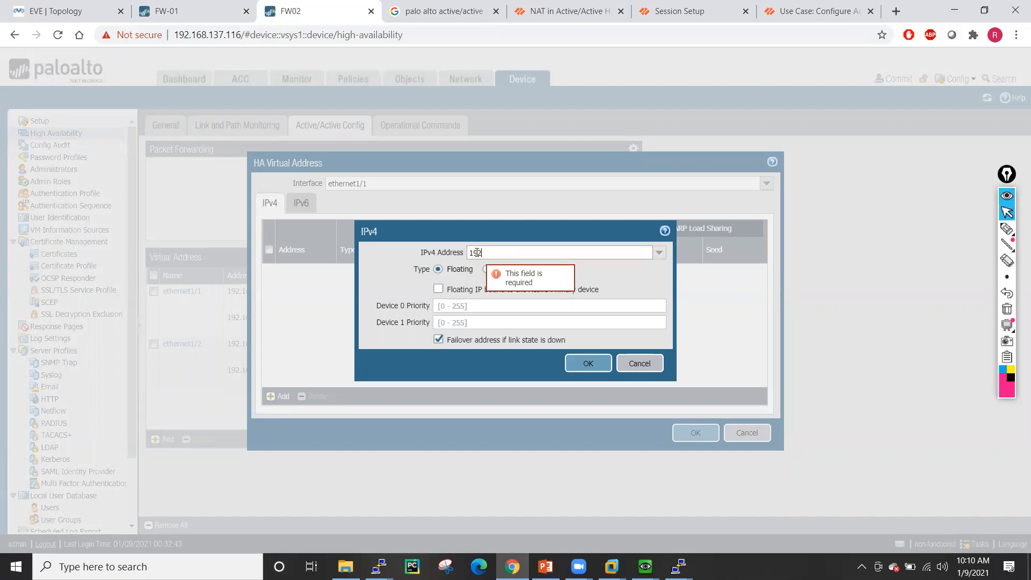
type(".168.0.189")
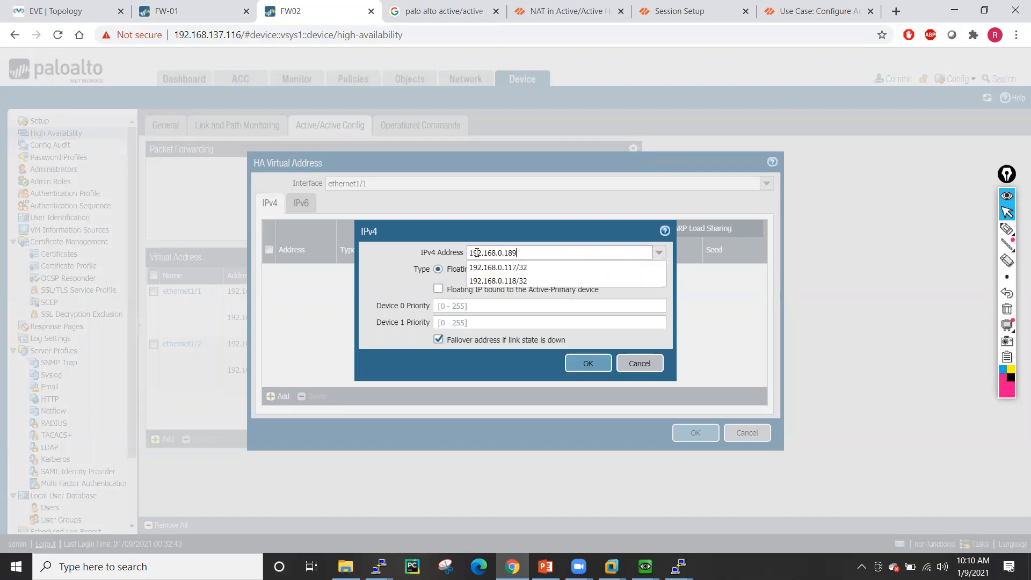
left_click(384, 289)
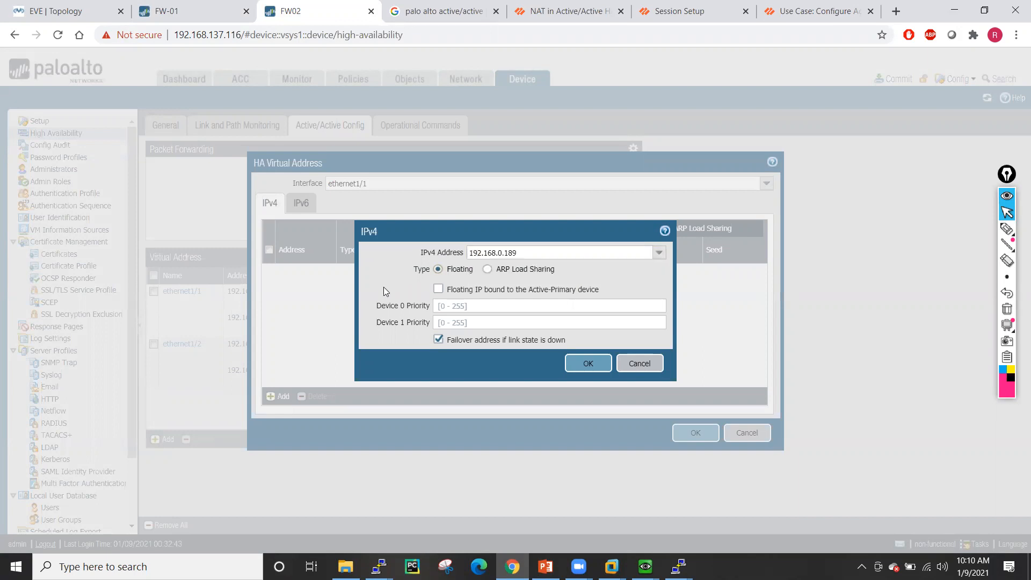
double_click(524, 254)
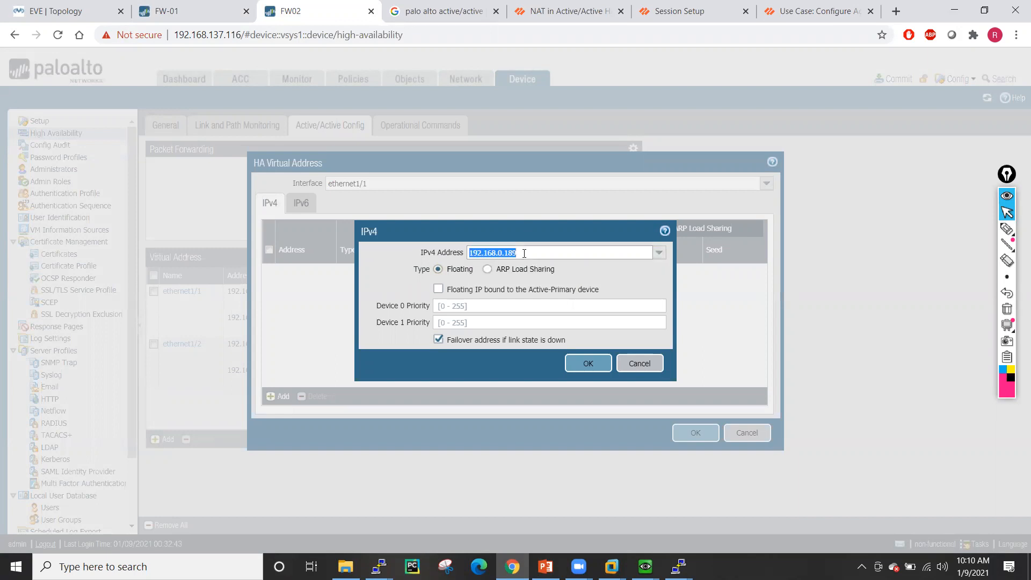
left_click(524, 253)
type("/32")
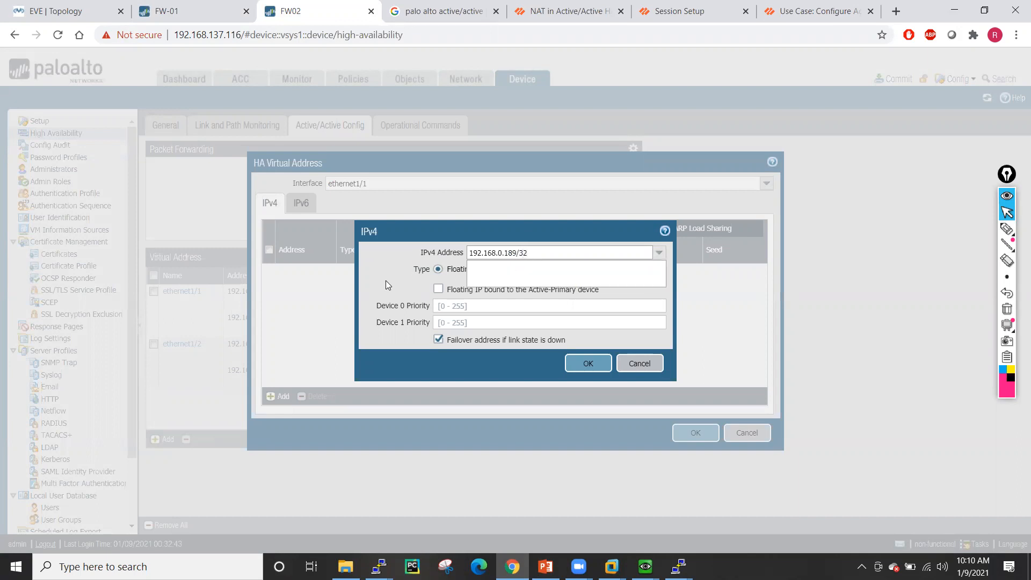
- Make 192.168.0.189/32 ARP load sharing with IP Modulo device selection and save the entry
left_click(487, 269)
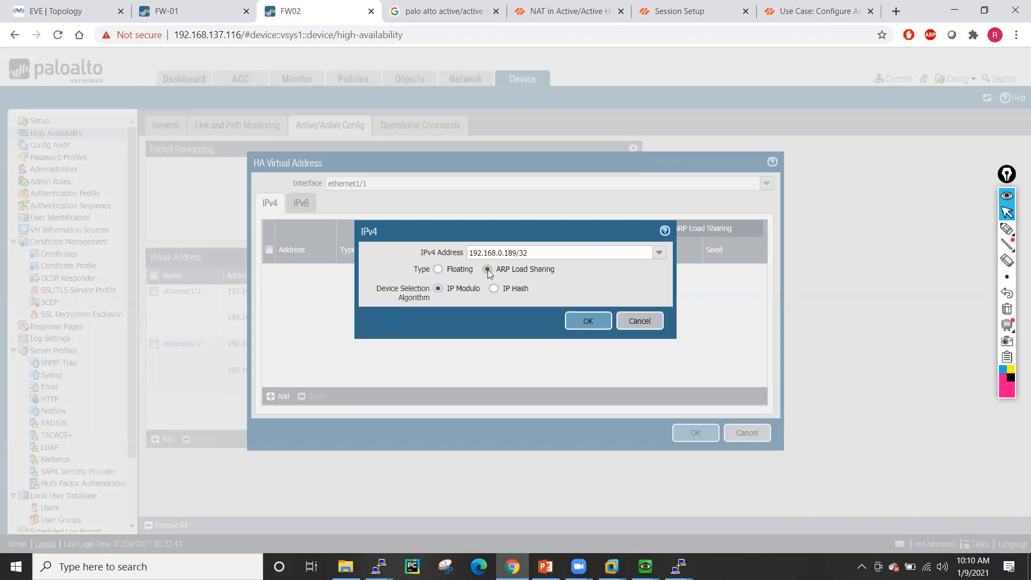
left_click(494, 288)
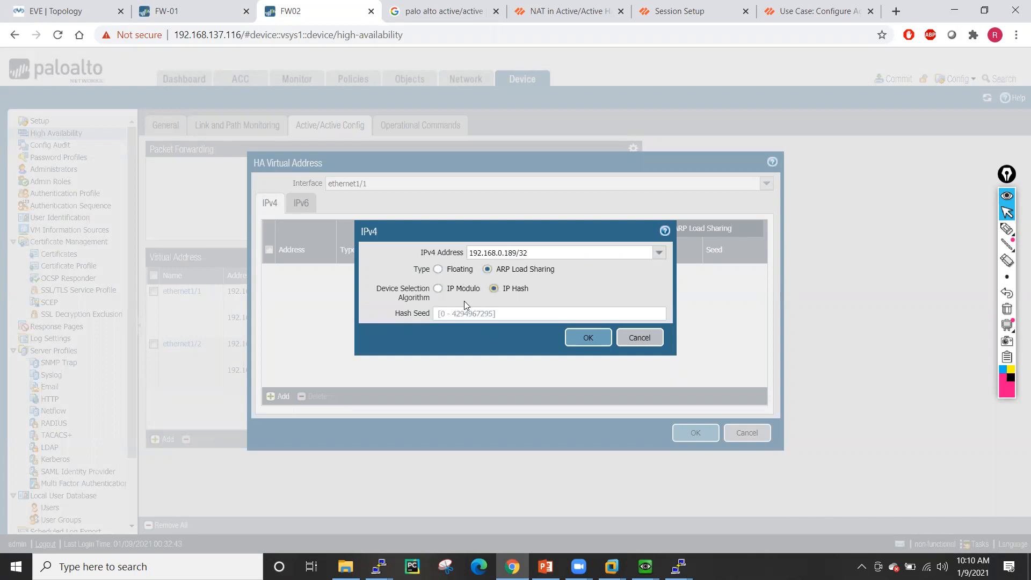
left_click(446, 290)
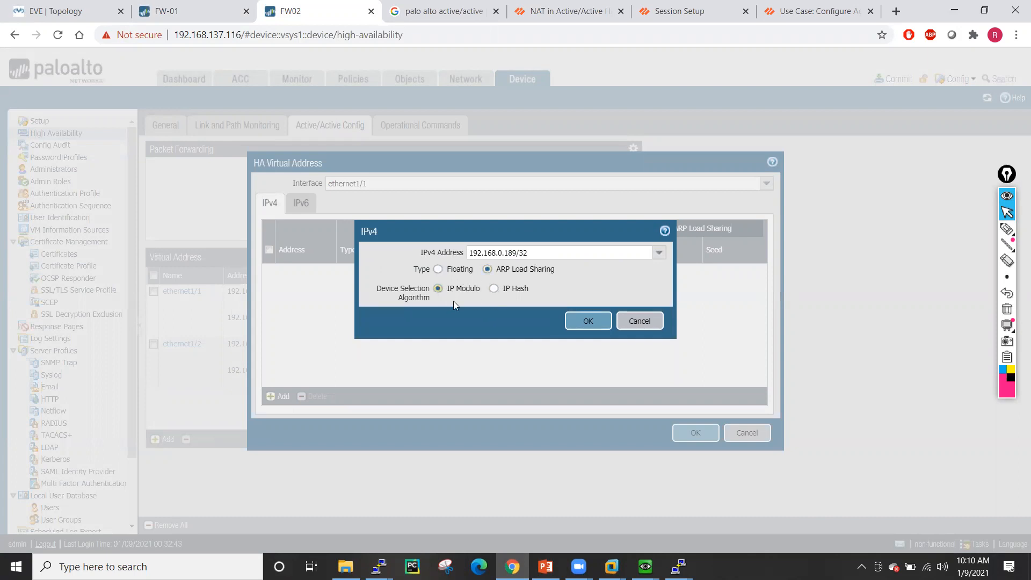
left_click(492, 288)
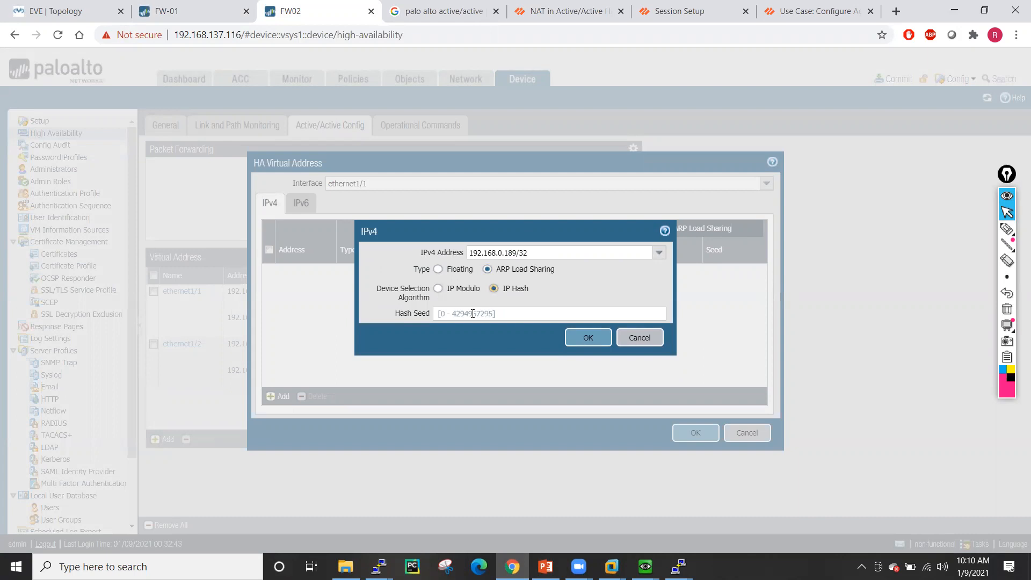
left_click(437, 289)
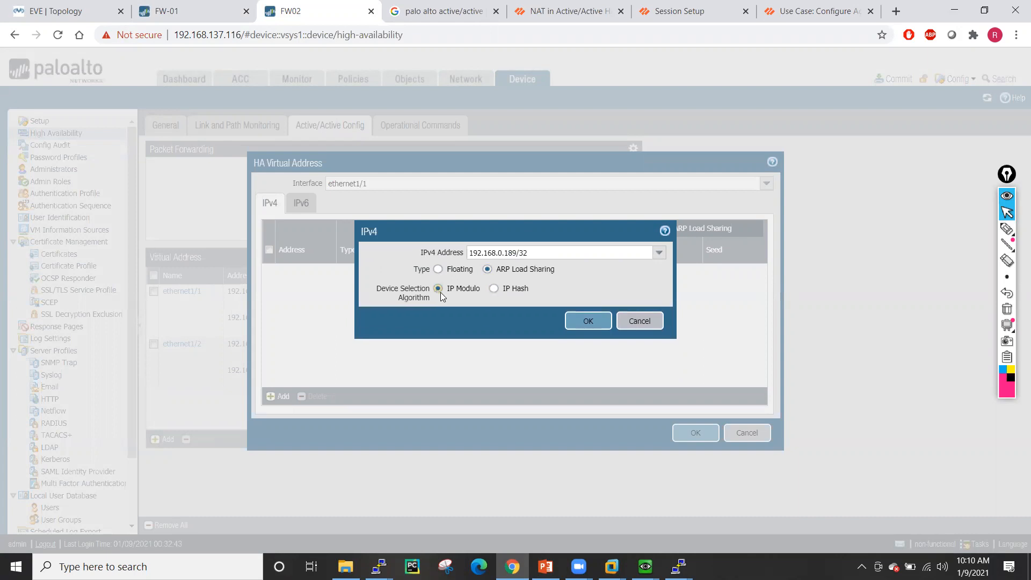
left_click(587, 321)
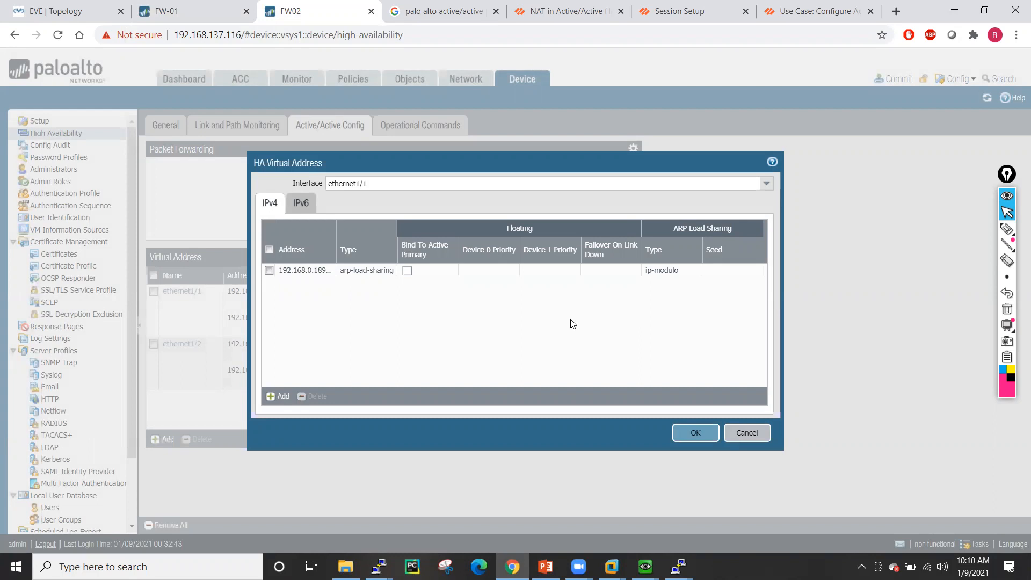
left_click(302, 269)
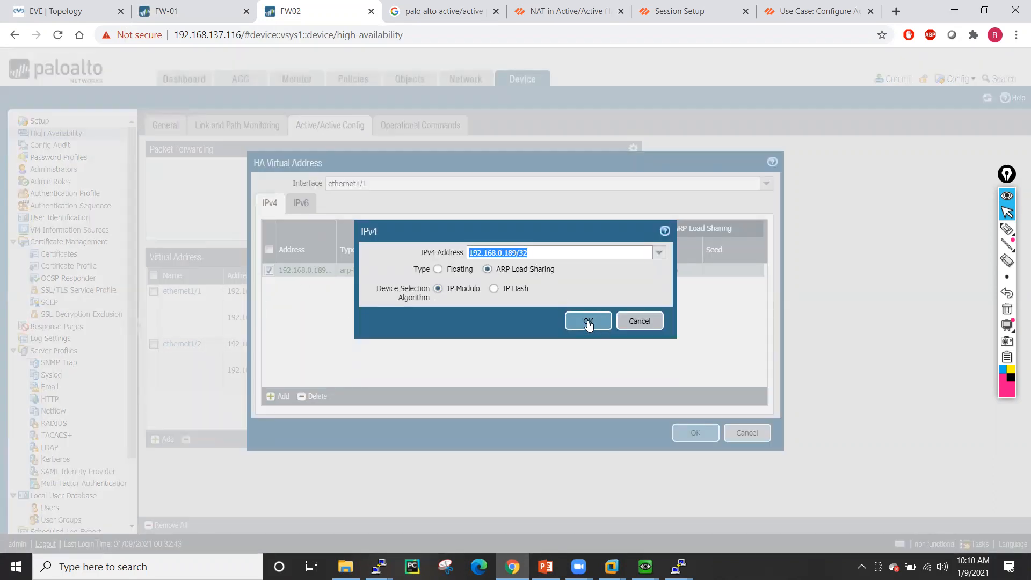
left_click(587, 321)
left_click(685, 433)
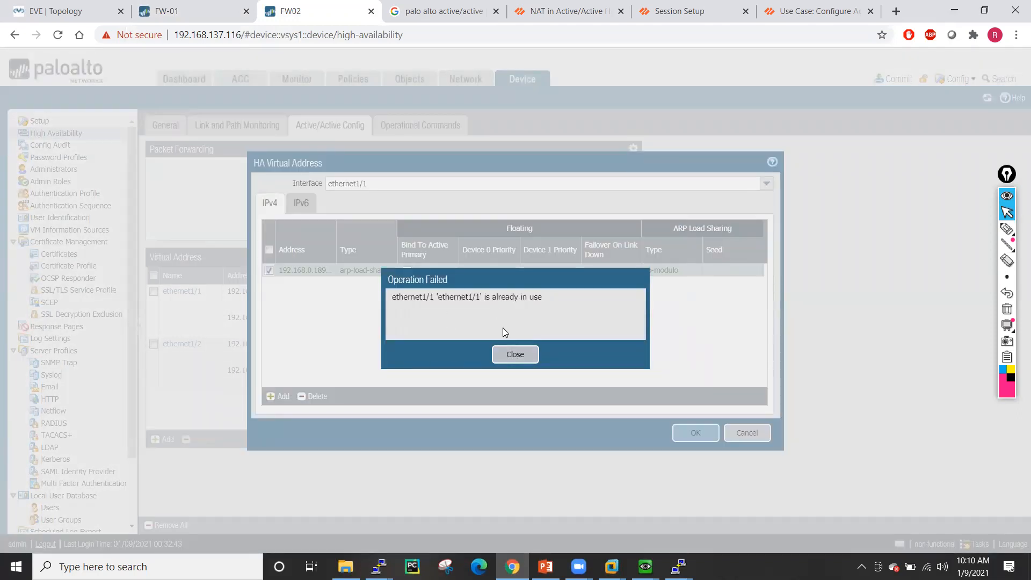
- Dismiss the 'already in use' error, recheck ethernet1/1 and the 192.168.0.189 address, and retry saving
left_click(512, 357)
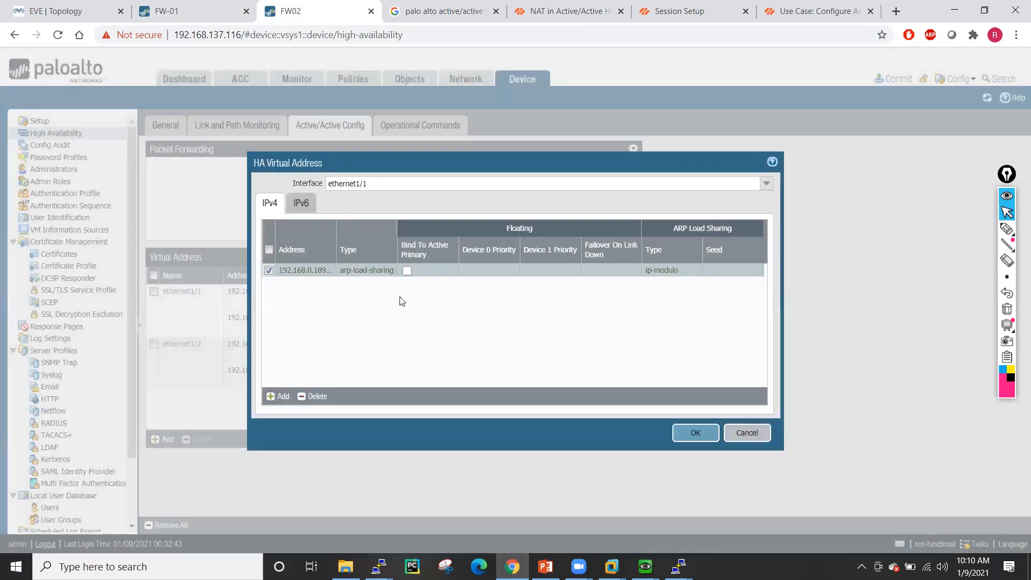
left_click(767, 184)
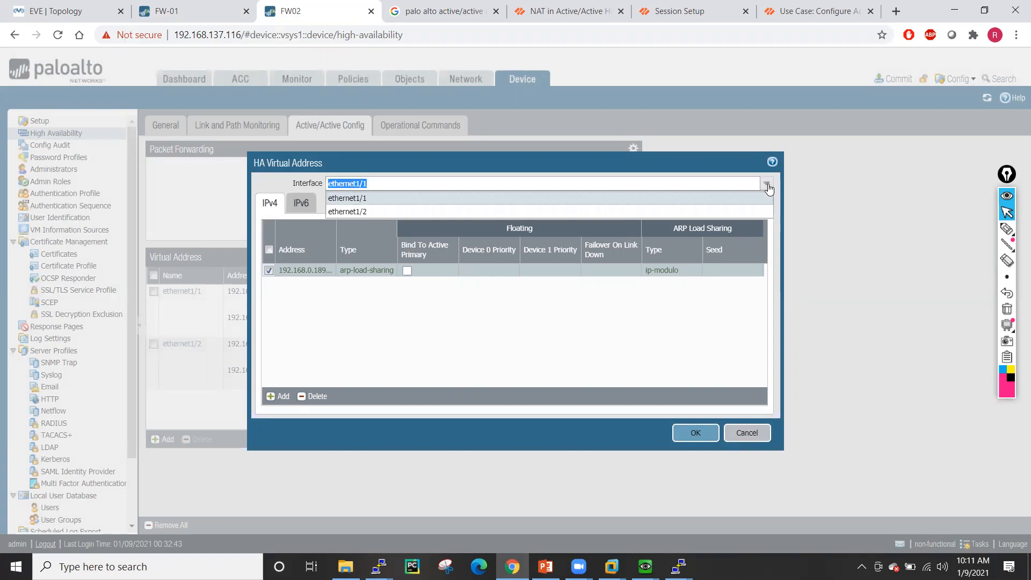
left_click(368, 198)
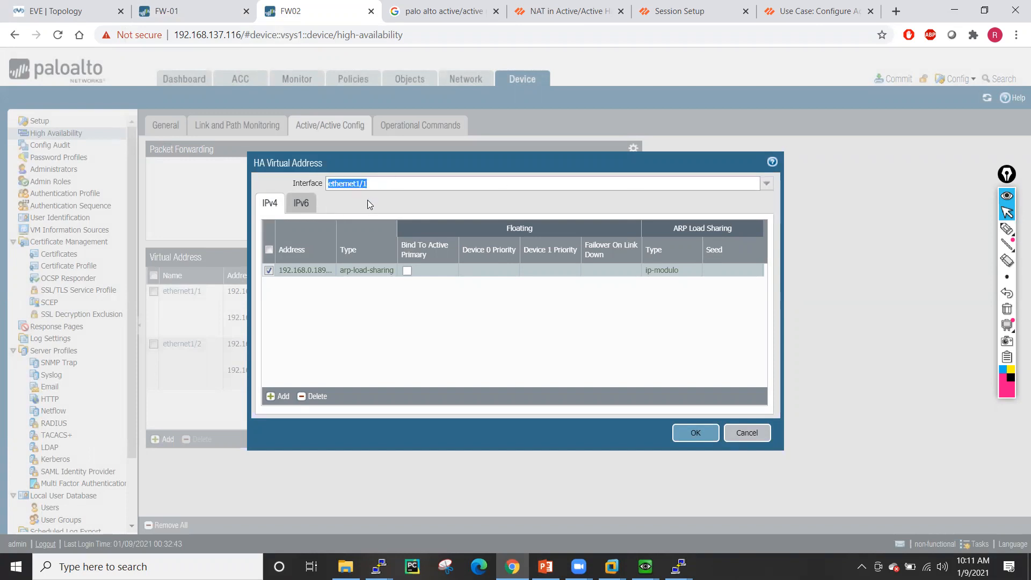
left_click(299, 272)
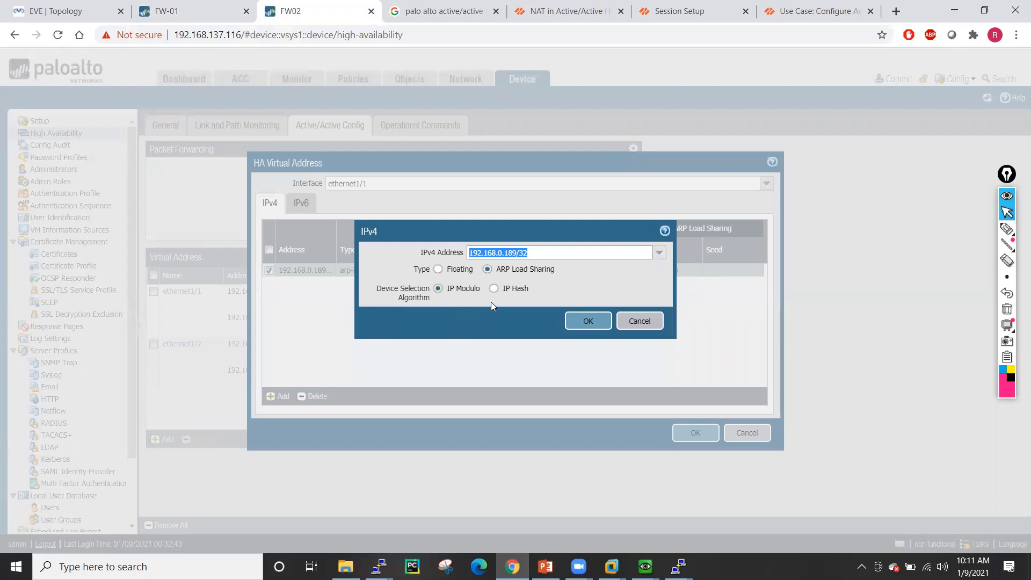
left_click(541, 252)
left_click(580, 321)
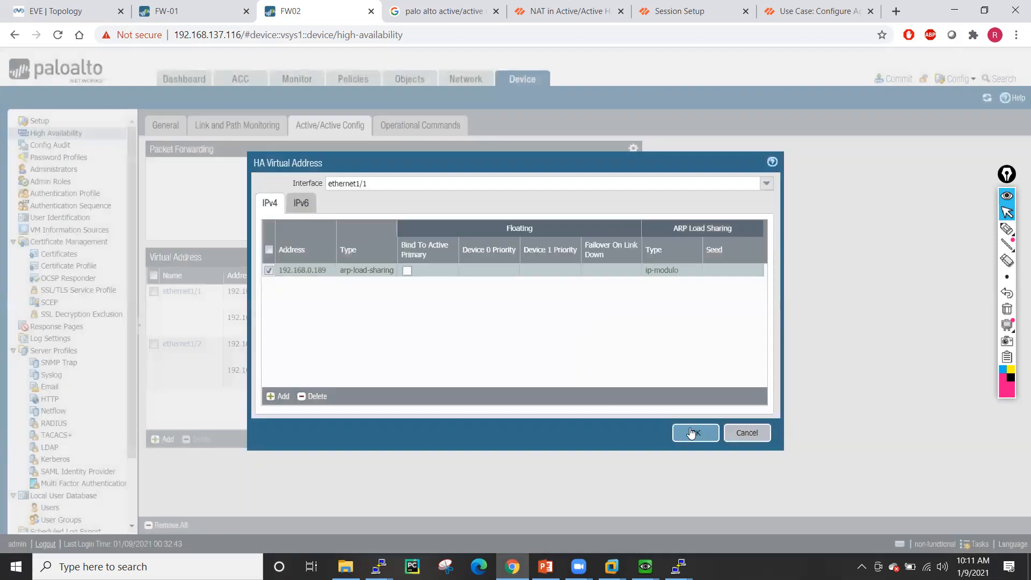
left_click(692, 432)
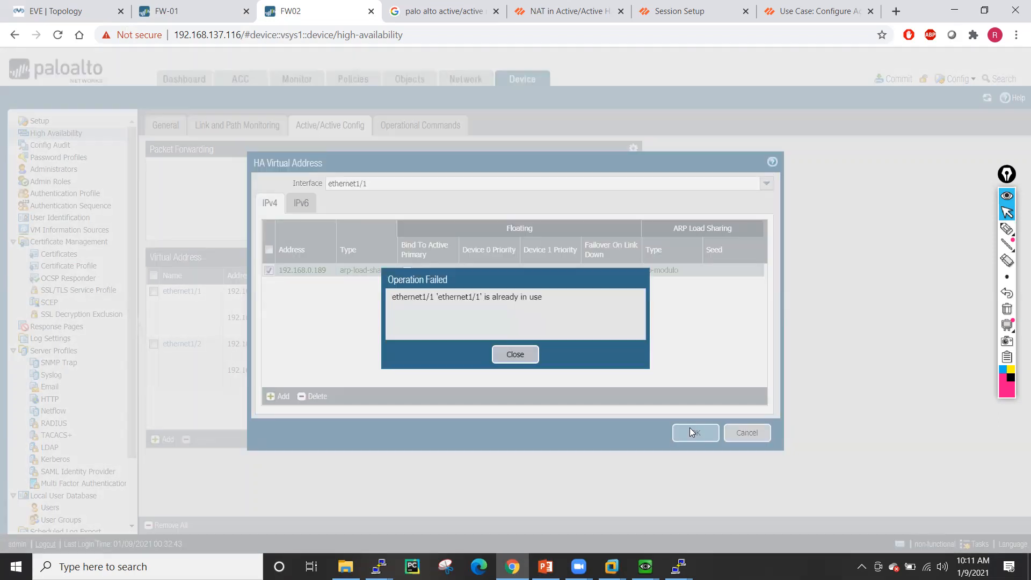
left_click(516, 355)
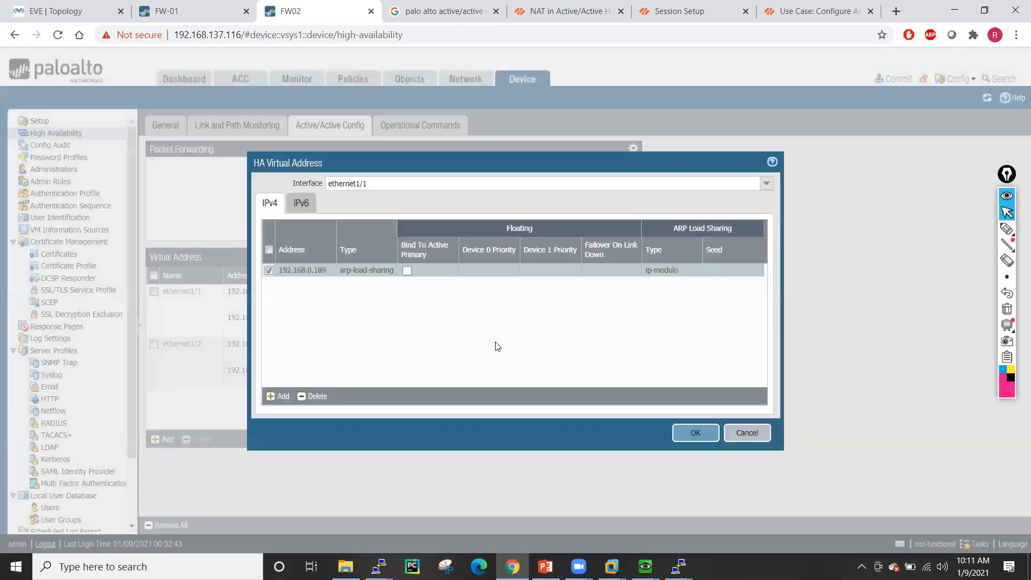
- Toggle the address type to floating and back to ARP load sharing, retry, then cancel the entry
left_click(409, 271)
left_click(409, 272)
left_click(294, 269)
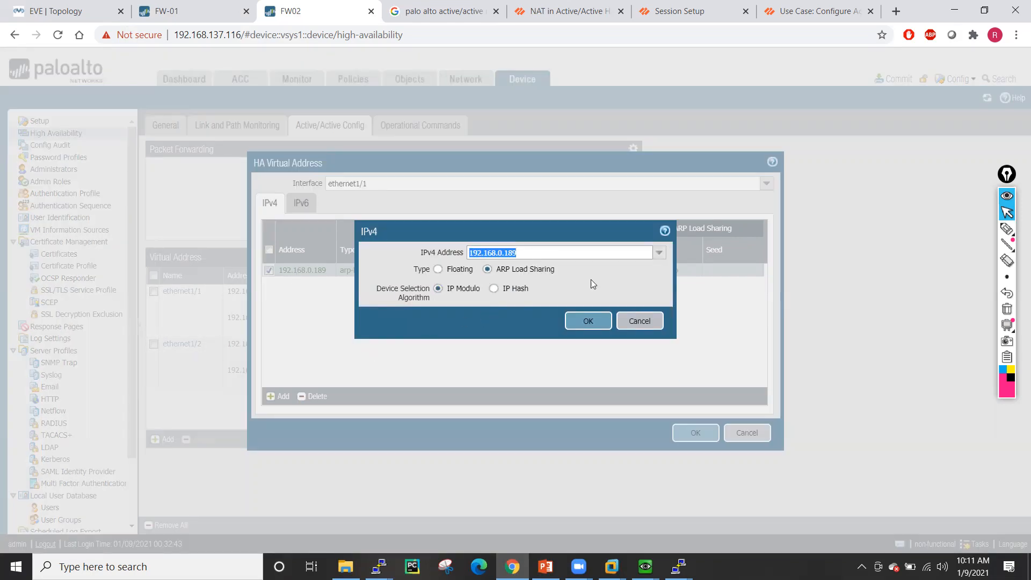
left_click(598, 277)
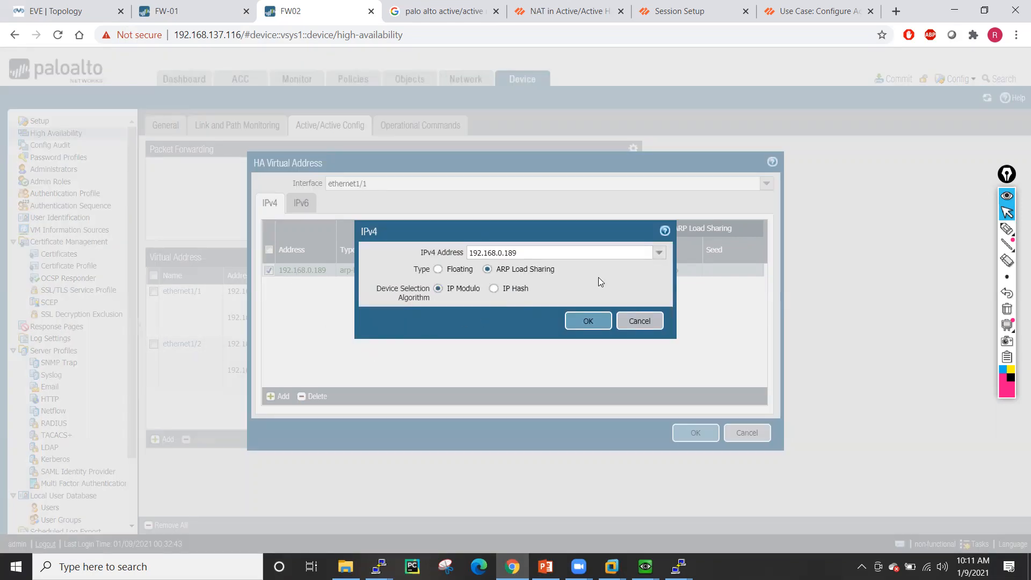
left_click(438, 269)
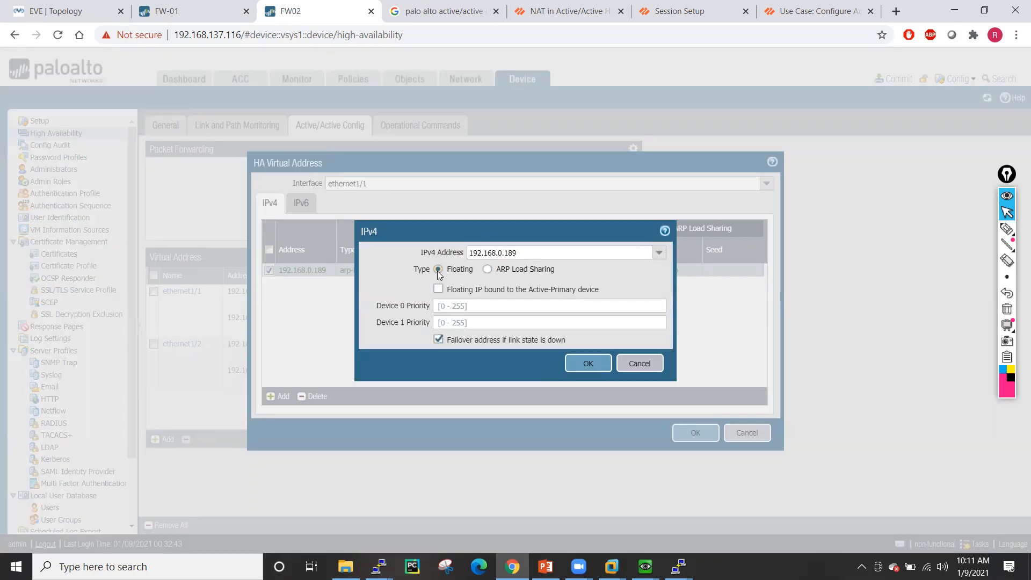
left_click(487, 269)
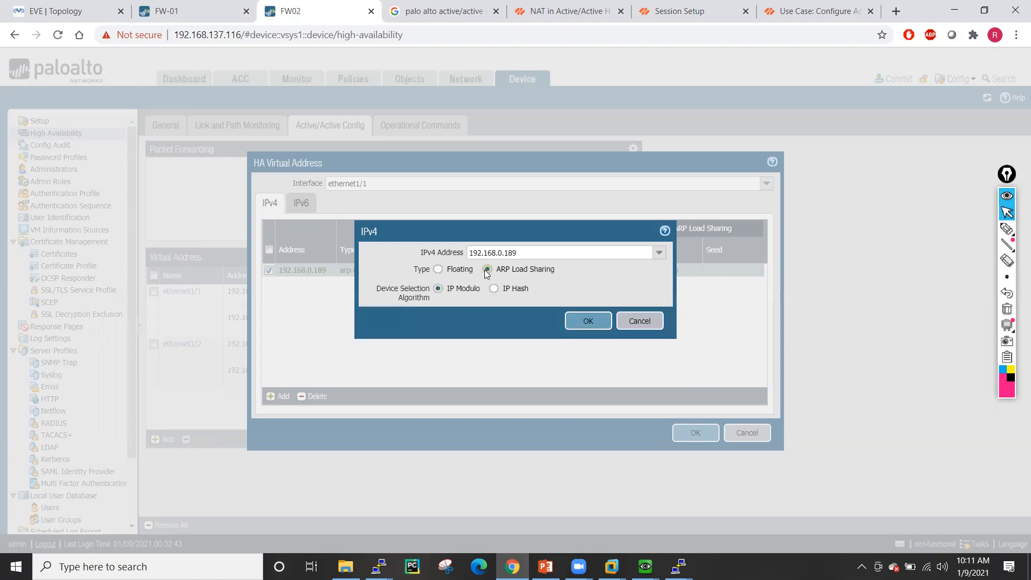
left_click(592, 320)
left_click(691, 438)
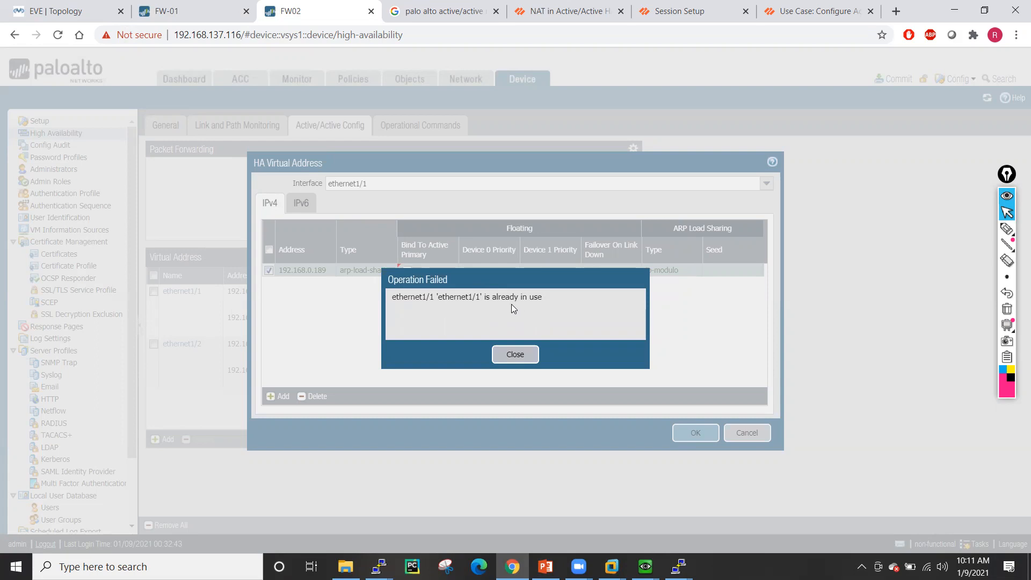
left_click(517, 354)
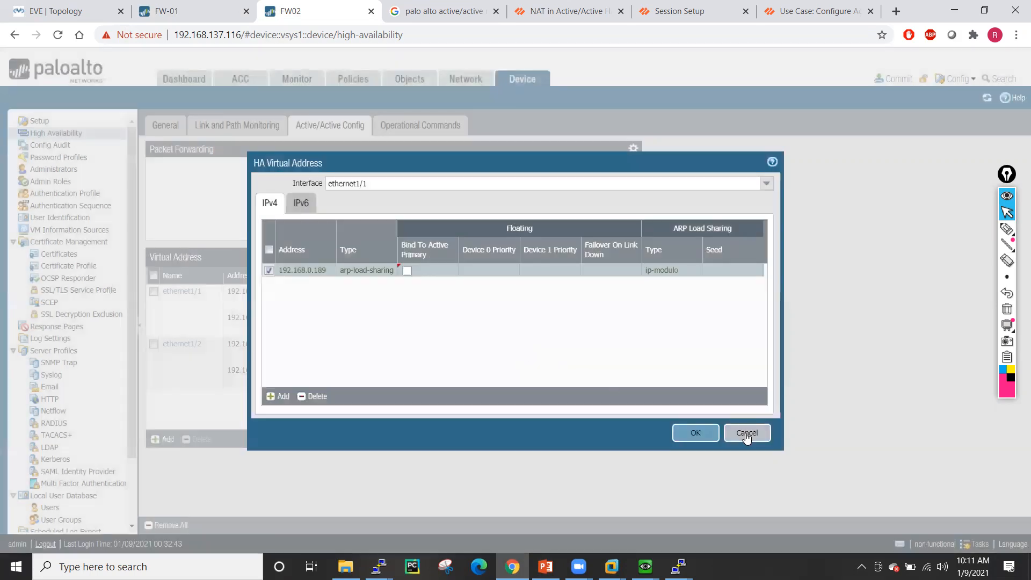
left_click(746, 433)
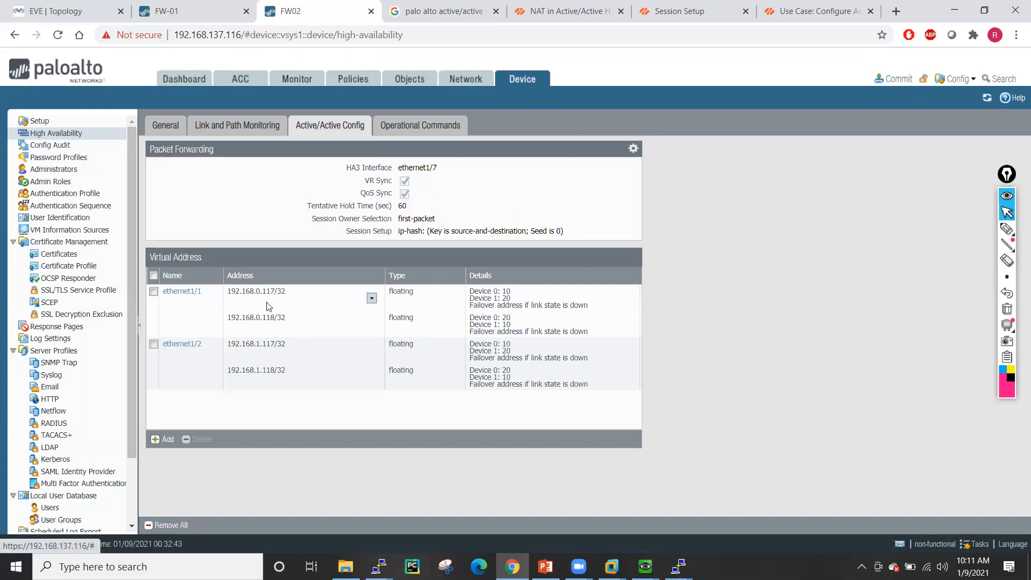
- Add 192.168.0.189/32 as an ARP load-sharing address to FW02's existing ethernet1/1 virtual address entry
left_click(180, 293)
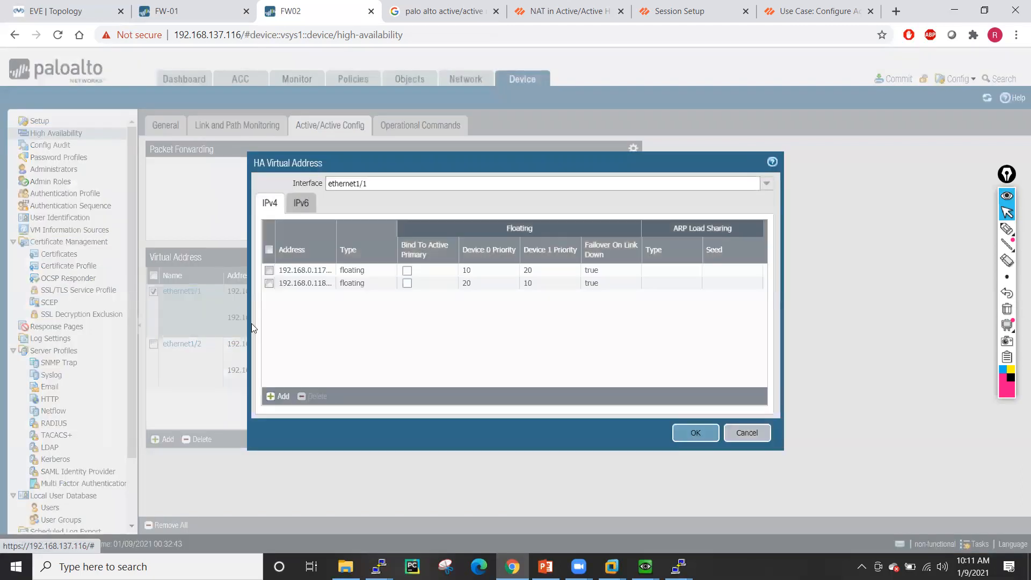
left_click(283, 397)
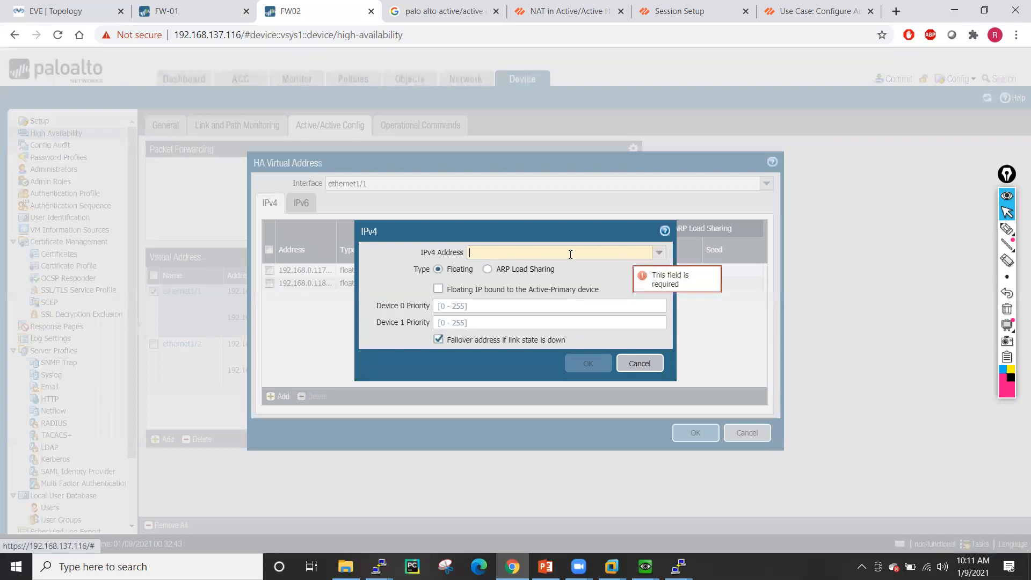
type("192.1")
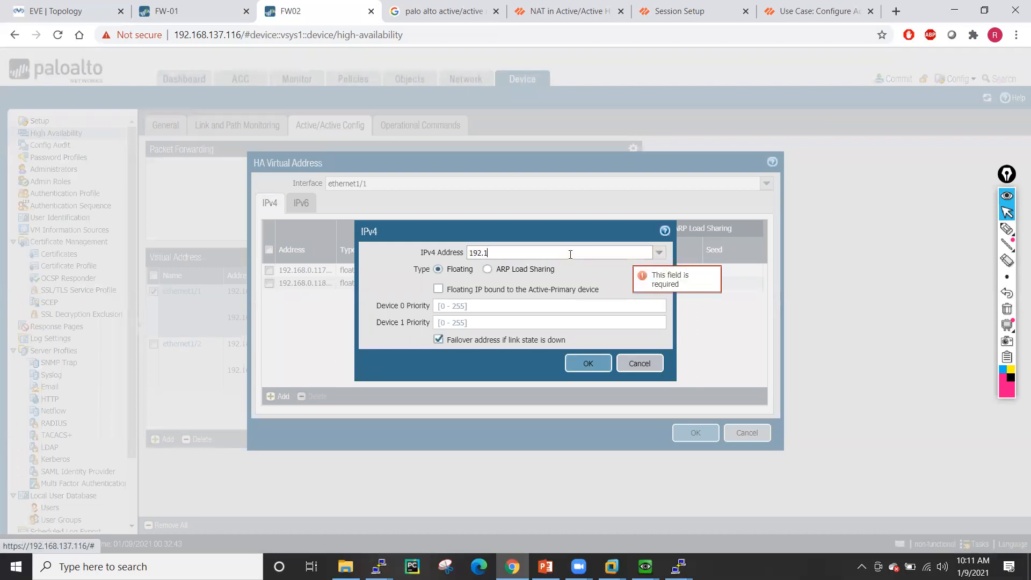
type("68.0.189/32")
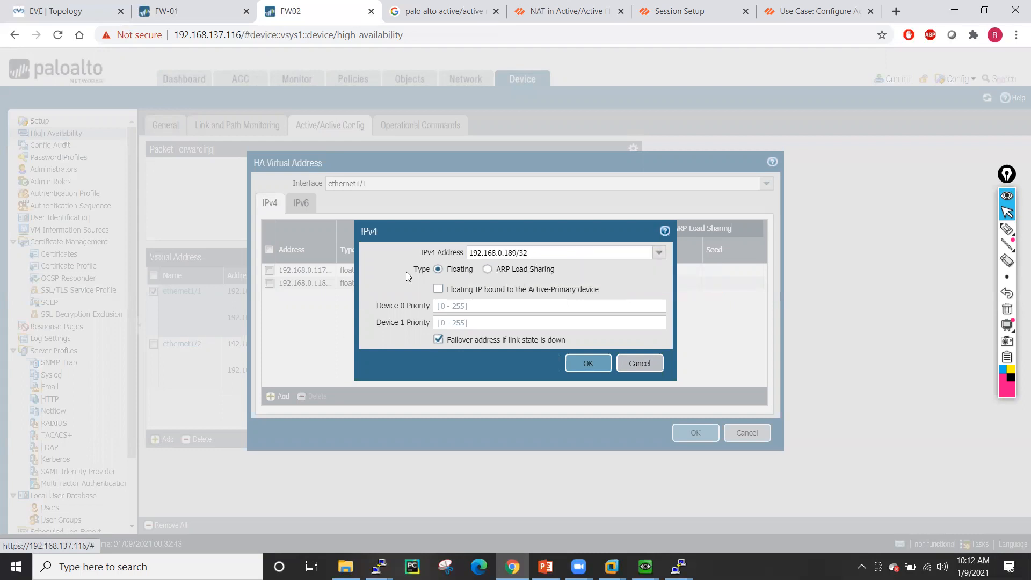
left_click(487, 269)
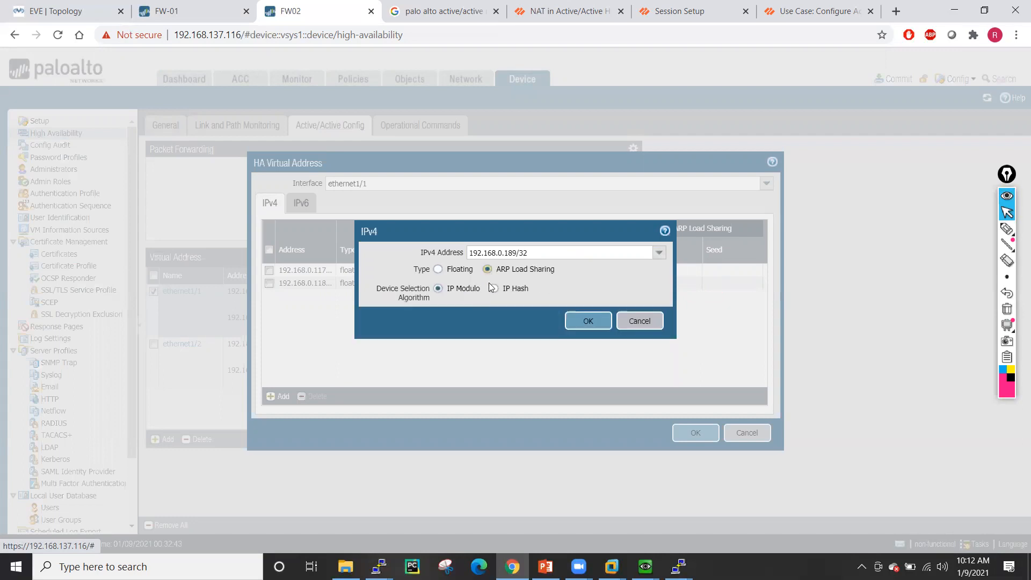
left_click(589, 321)
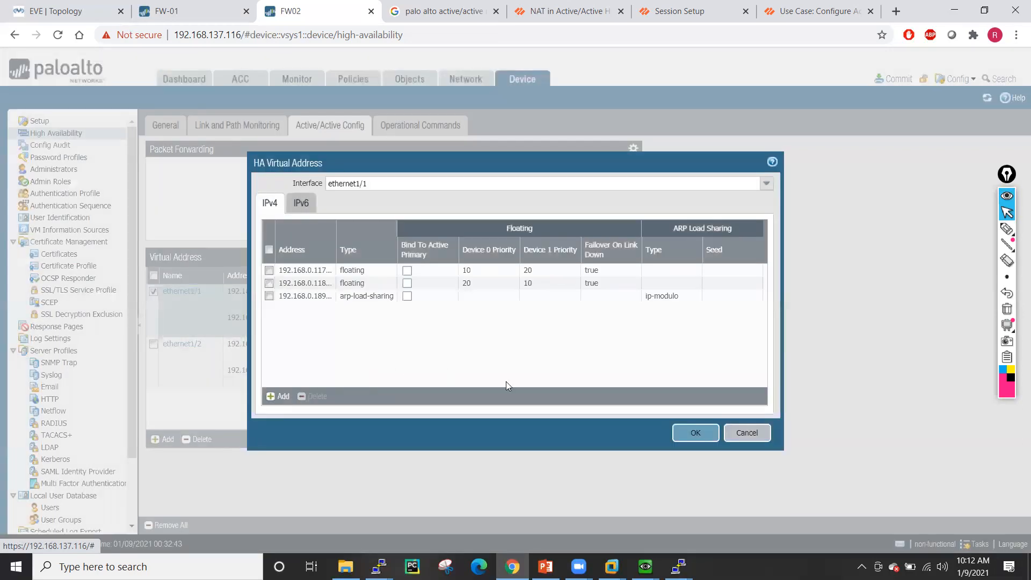
left_click(683, 440)
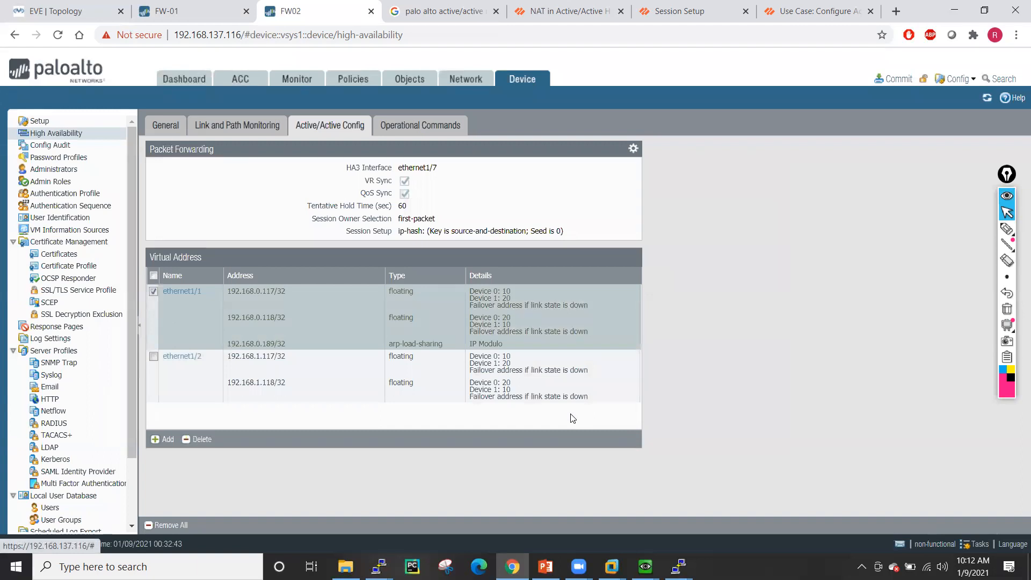
left_click(183, 8)
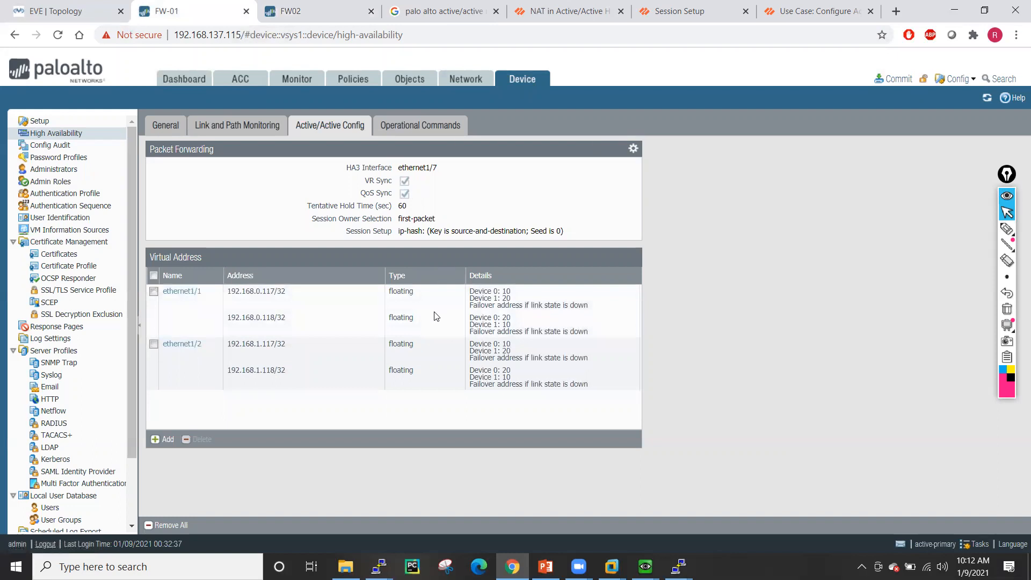
- Add 192.168.0.189/32 with ARP load sharing to FW-01's ethernet1/1 virtual addresses and save
left_click(180, 297)
left_click(180, 292)
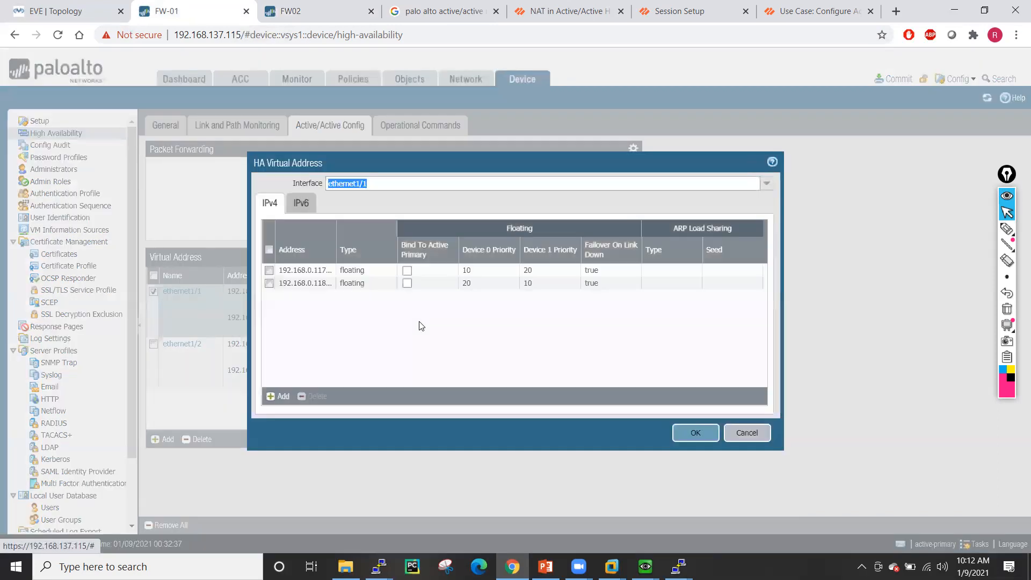
left_click(313, 337)
left_click(283, 396)
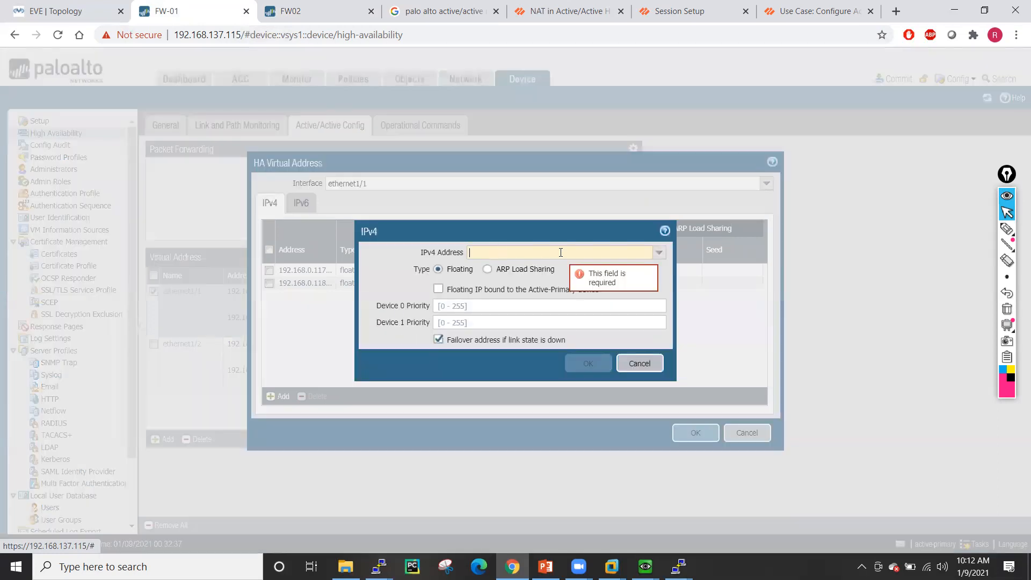
type("192.168.0.189/32")
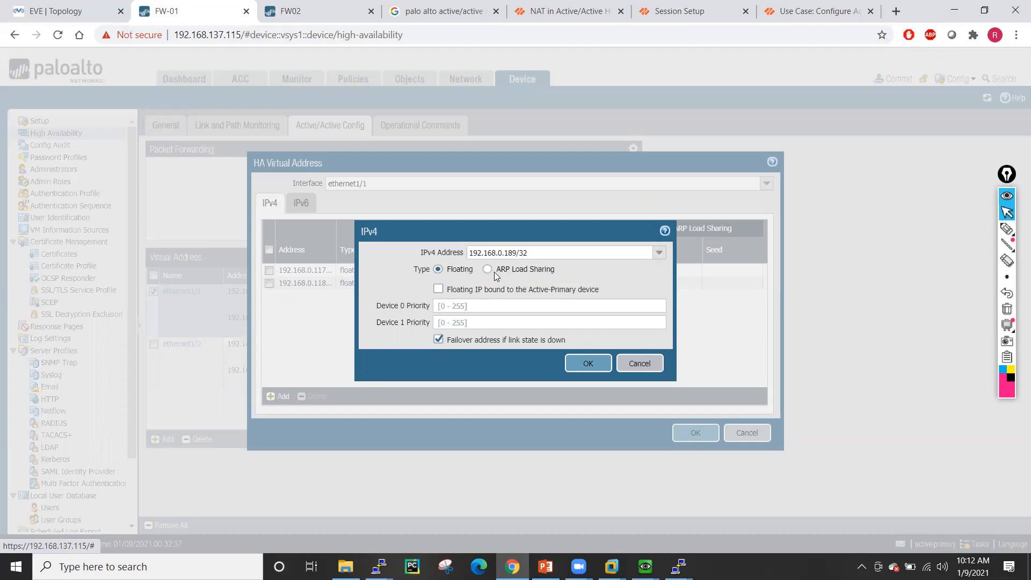
left_click(487, 269)
left_click(575, 322)
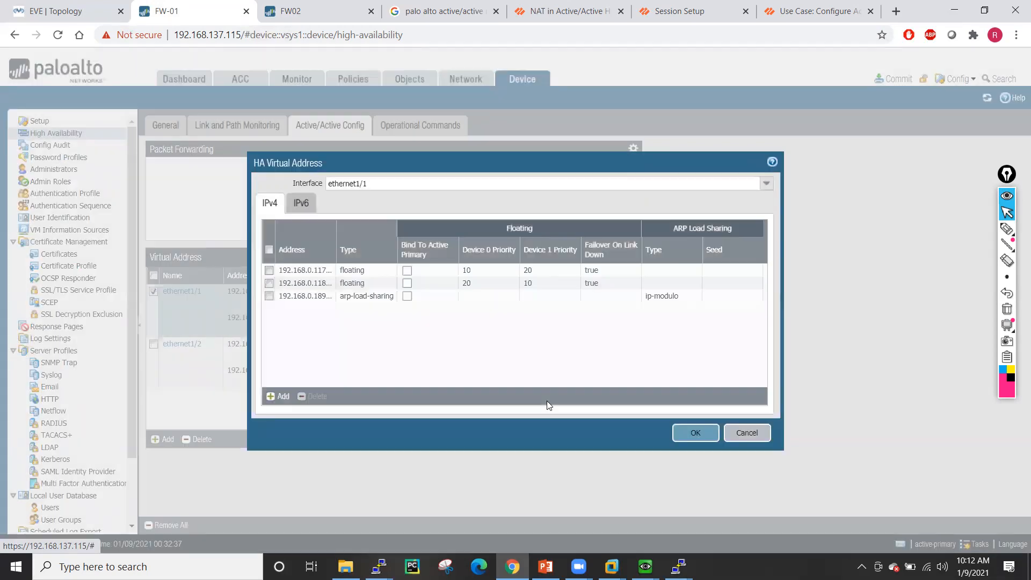
left_click(696, 433)
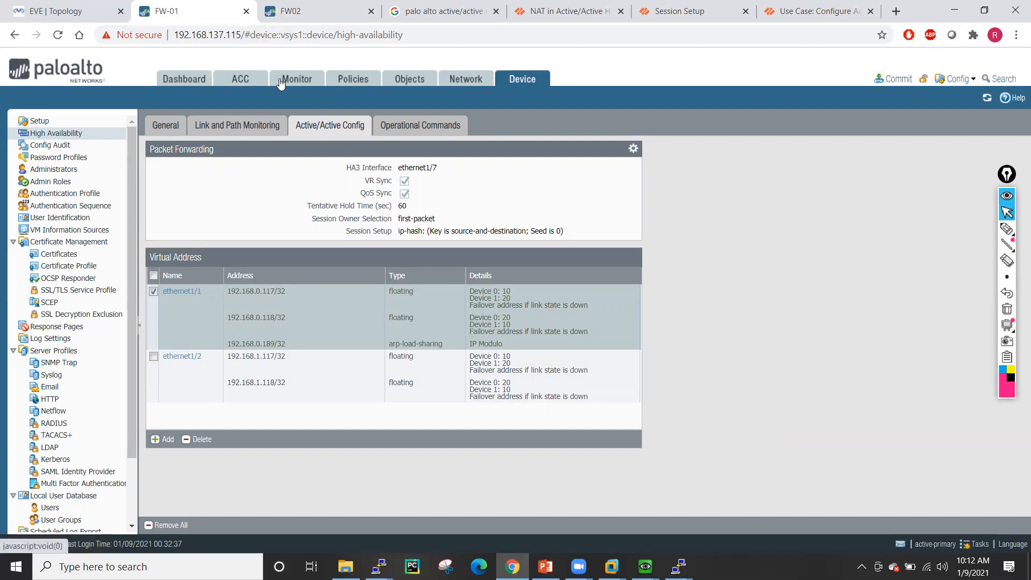
- Show FW-01's NAT policies, glance at the EVE topology, and begin adding a NAT rule
left_click(347, 81)
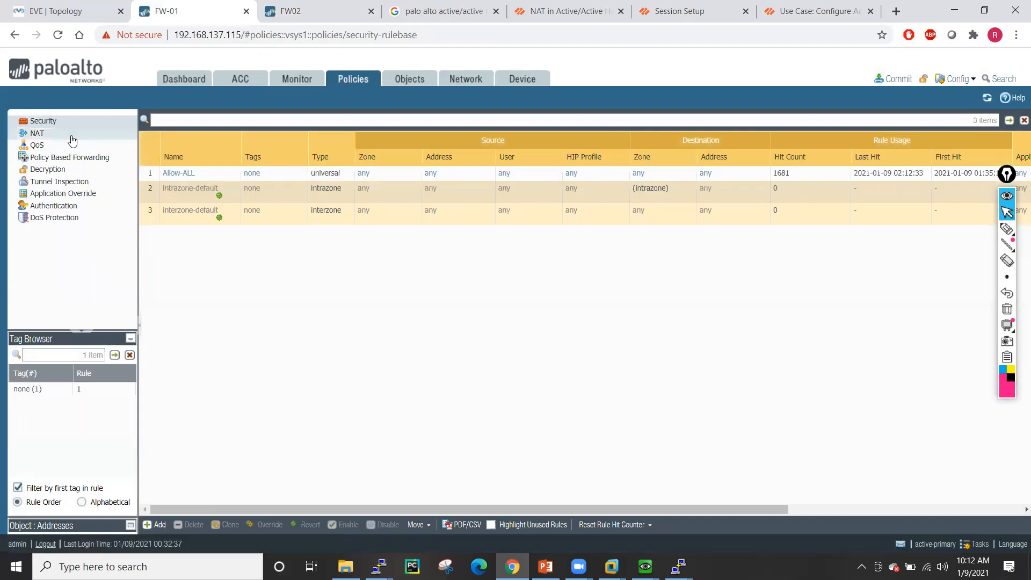
left_click(71, 136)
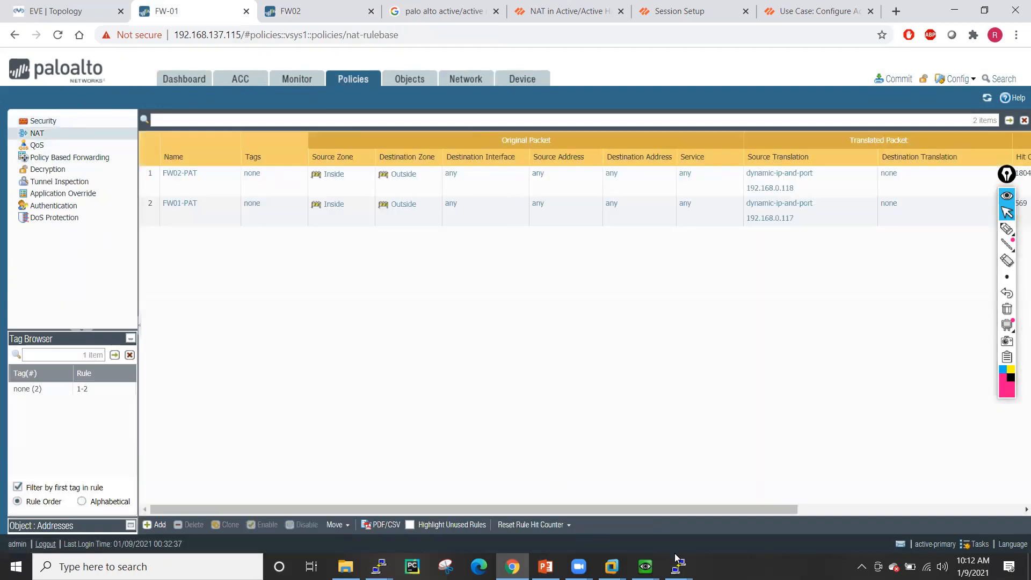
left_click(75, 16)
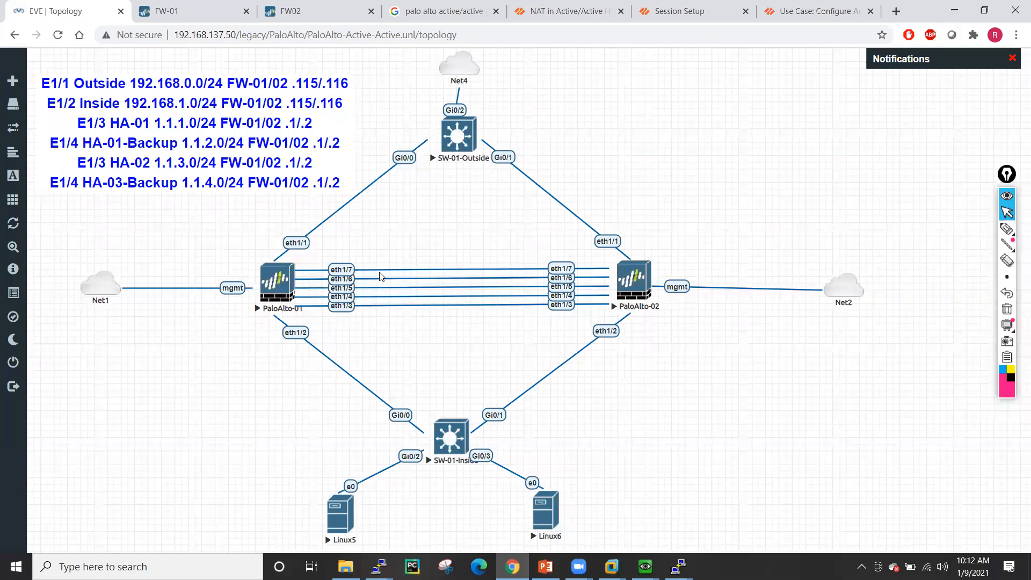
left_click(173, 10)
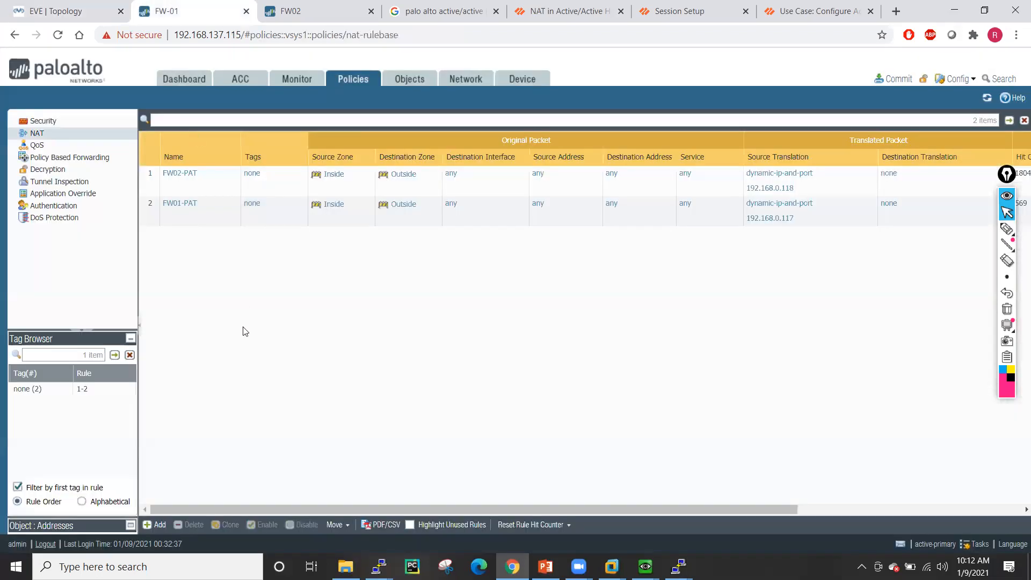
left_click(156, 525)
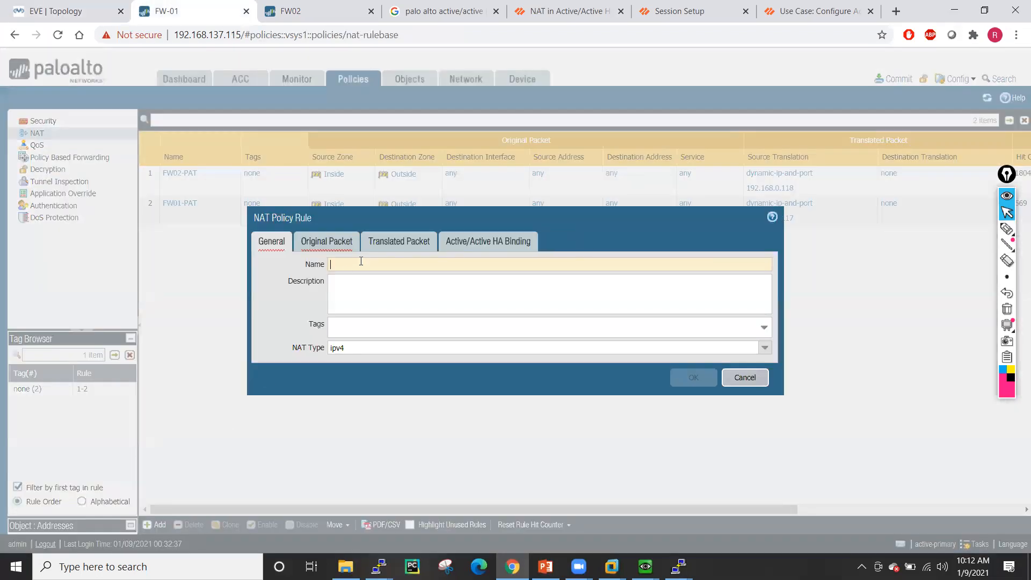
- Name the rule DestinationNAT, matching Outside to Inside zones with destination 192.168.0.189
left_click(359, 267)
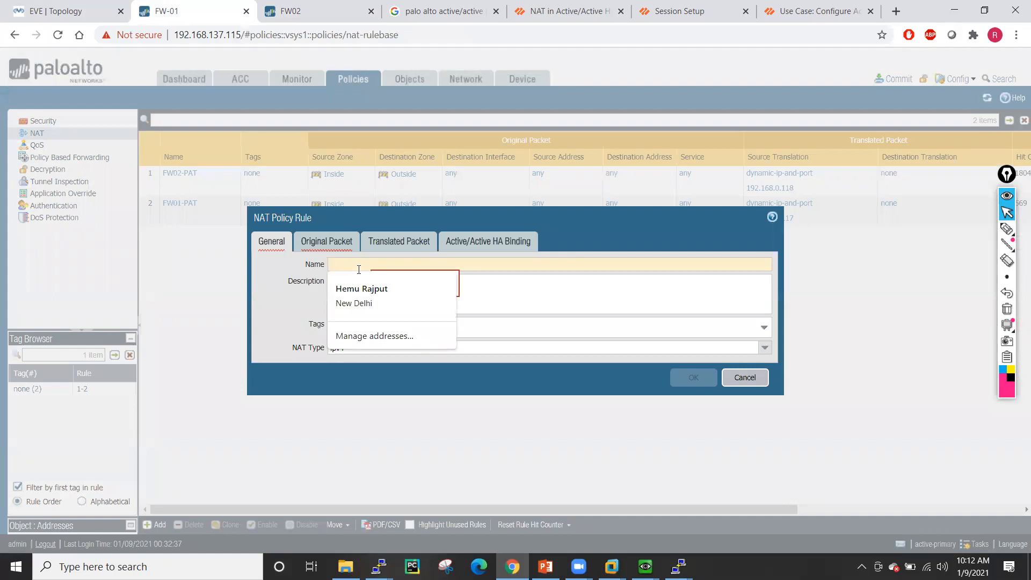
type("Destina")
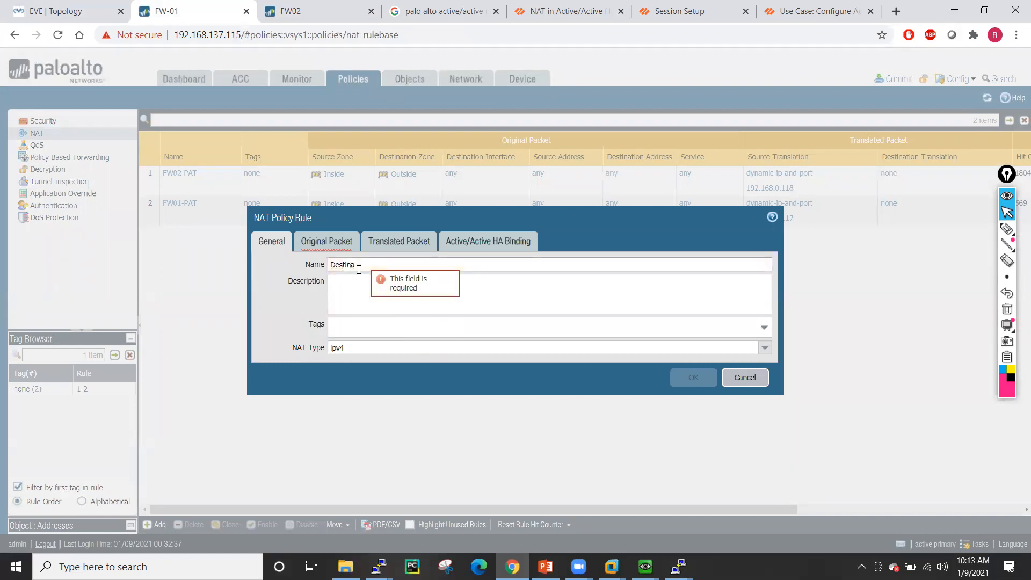
type("tionNAT")
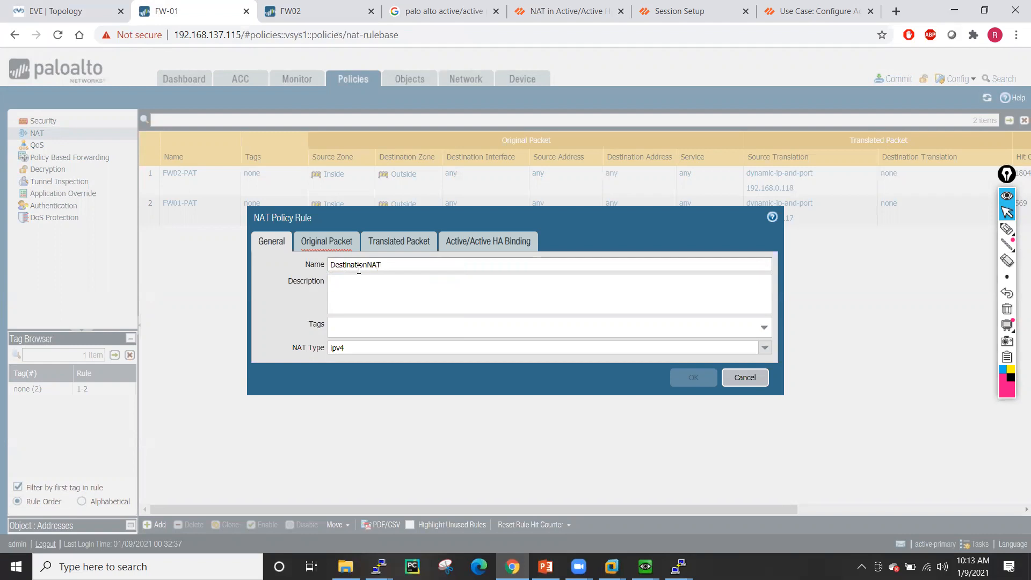
left_click(315, 244)
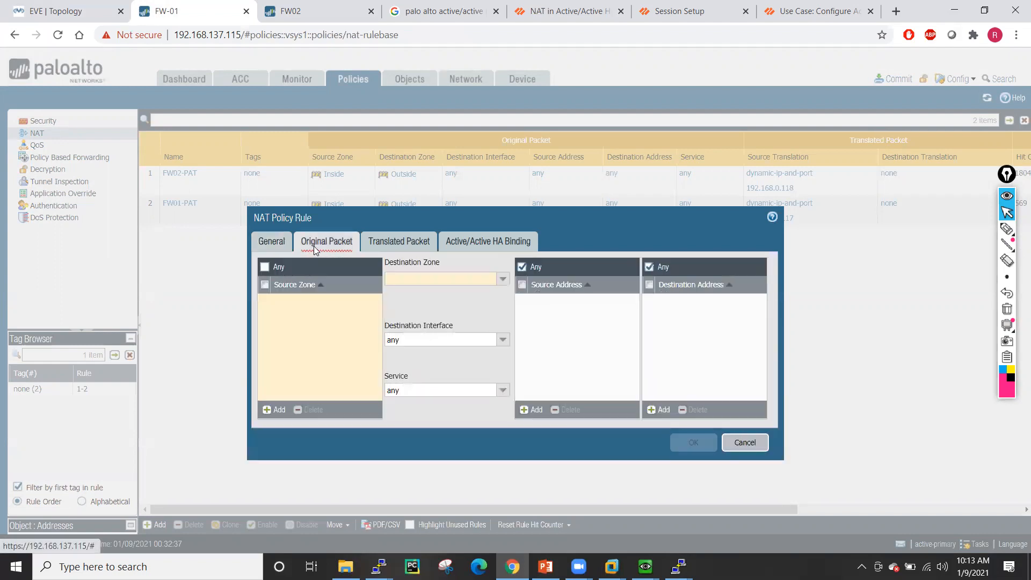
left_click(278, 410)
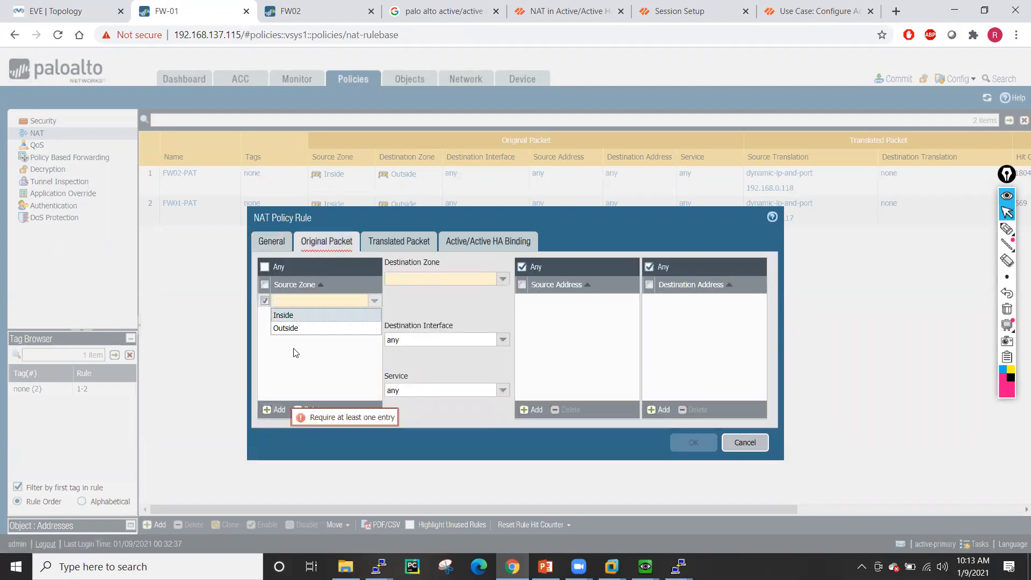
left_click(295, 327)
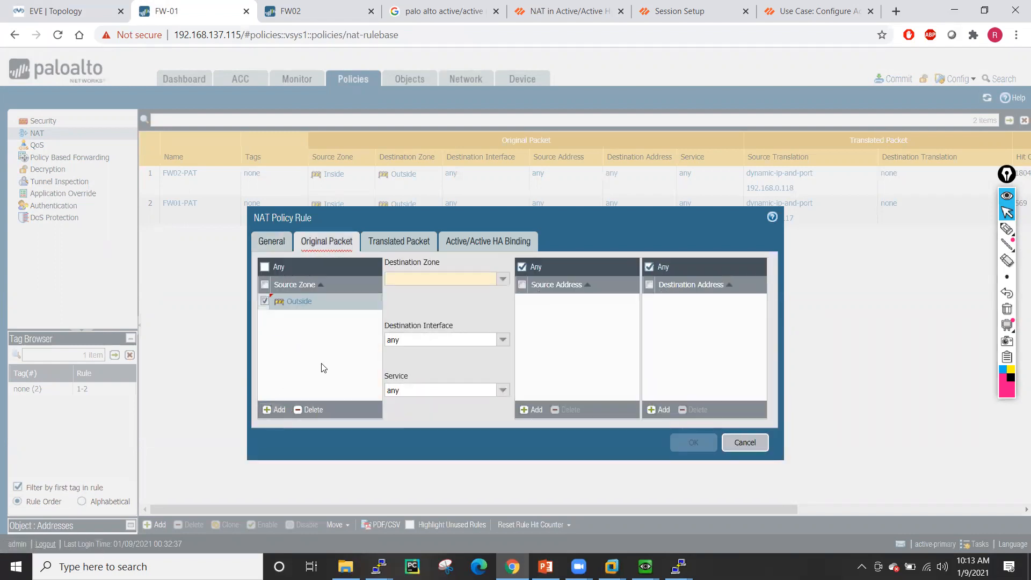
left_click(502, 279)
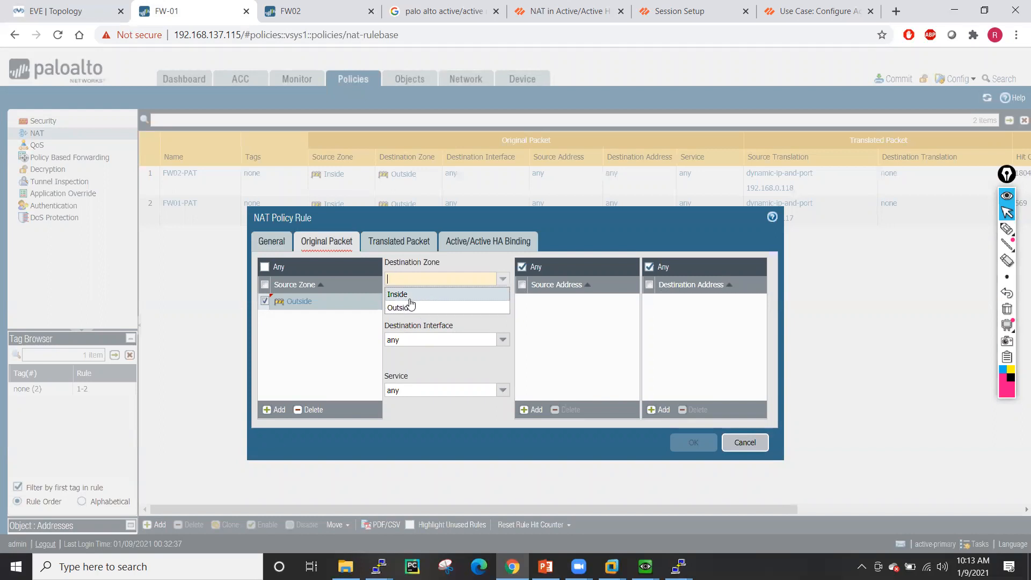
left_click(410, 295)
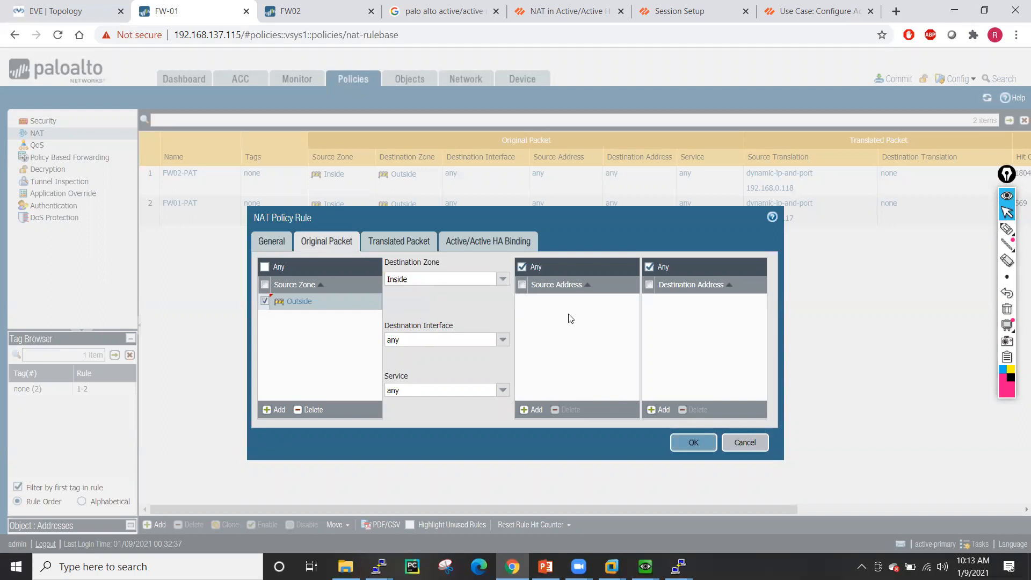
left_click(660, 409)
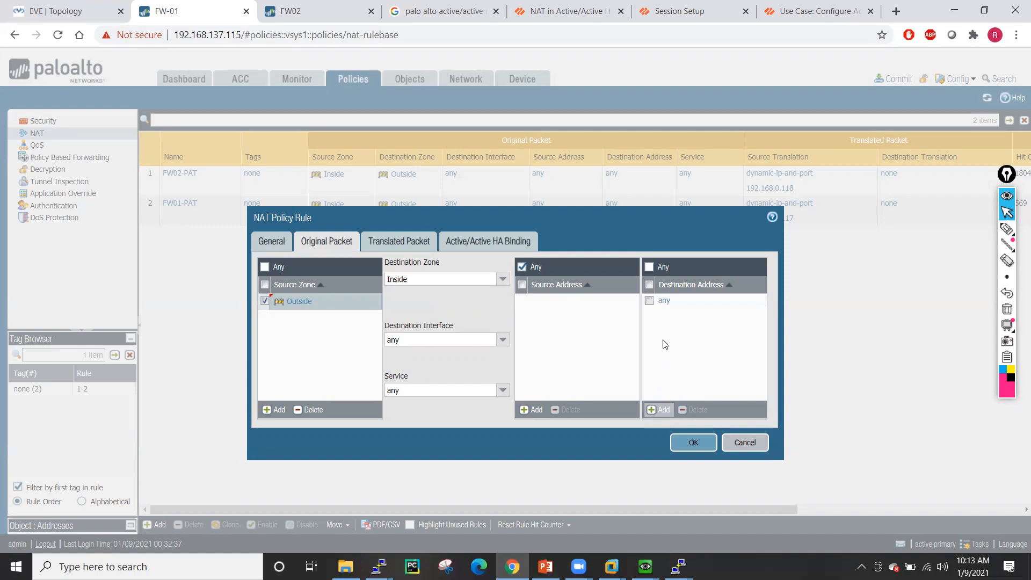
left_click(666, 301)
type("192.168")
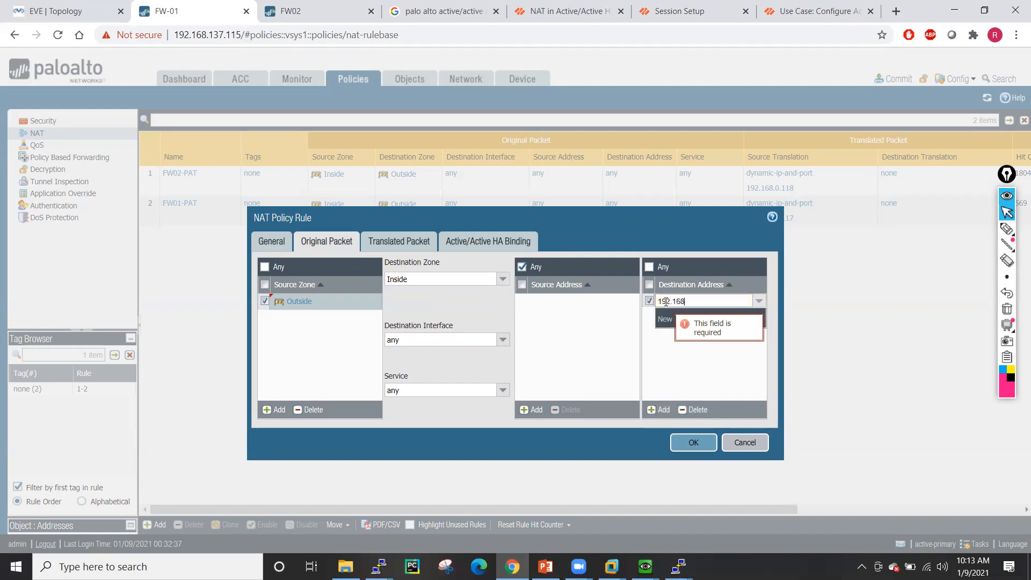
type(".0.1")
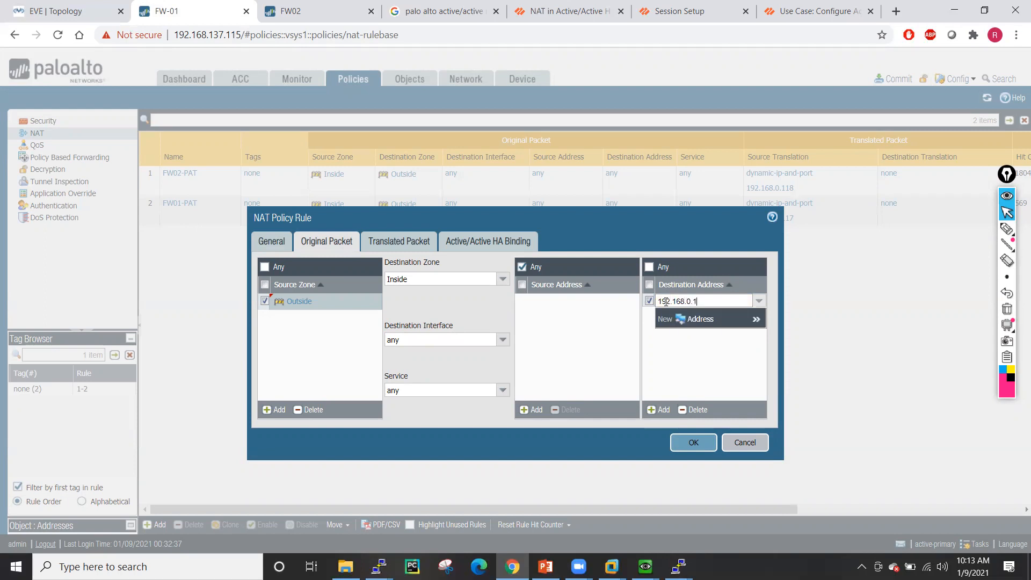
left_click(692, 370)
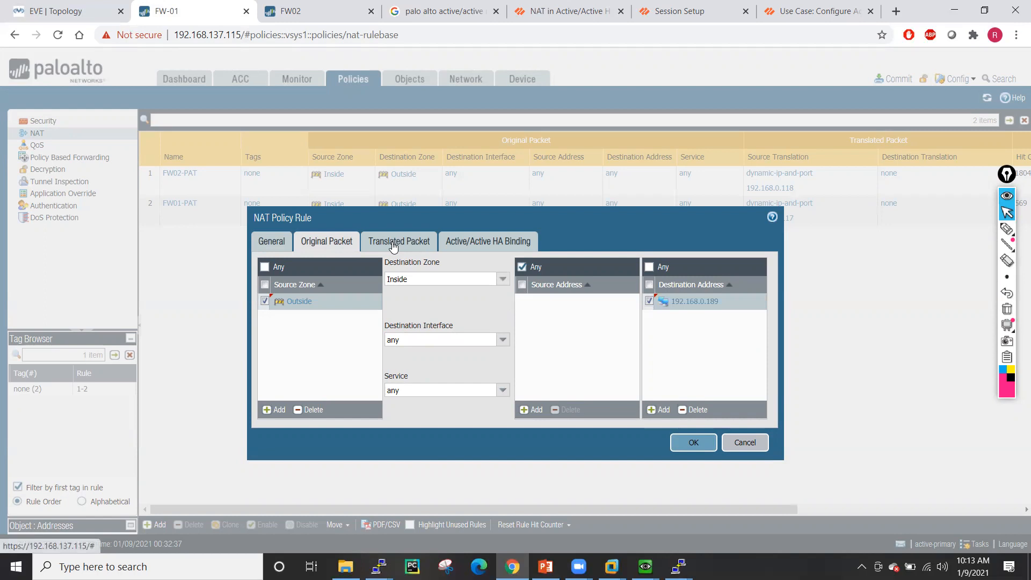
- Translate the destination to 192.168.1.100 using Dynamic IP with session distribution
left_click(397, 241)
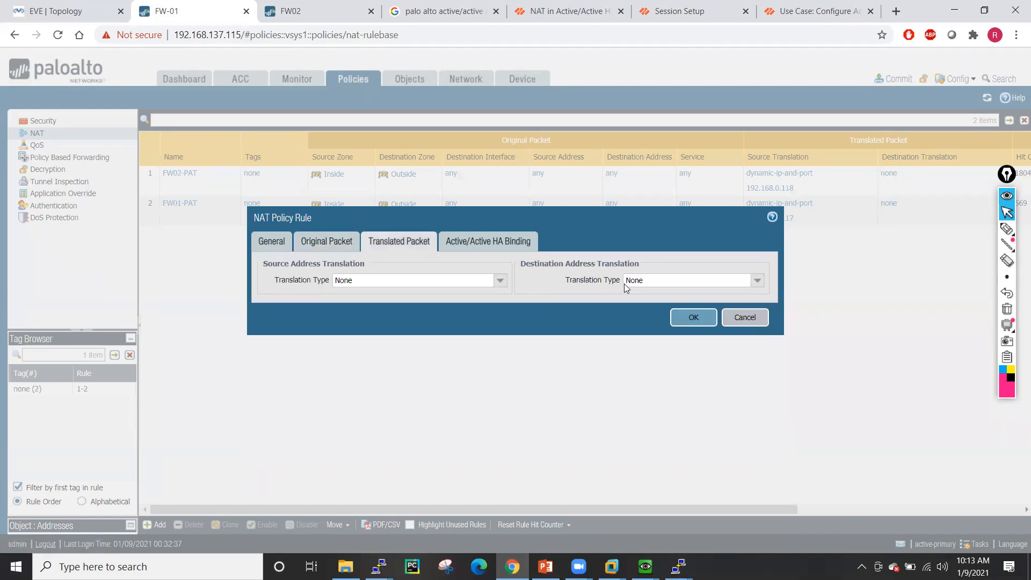
left_click(757, 284)
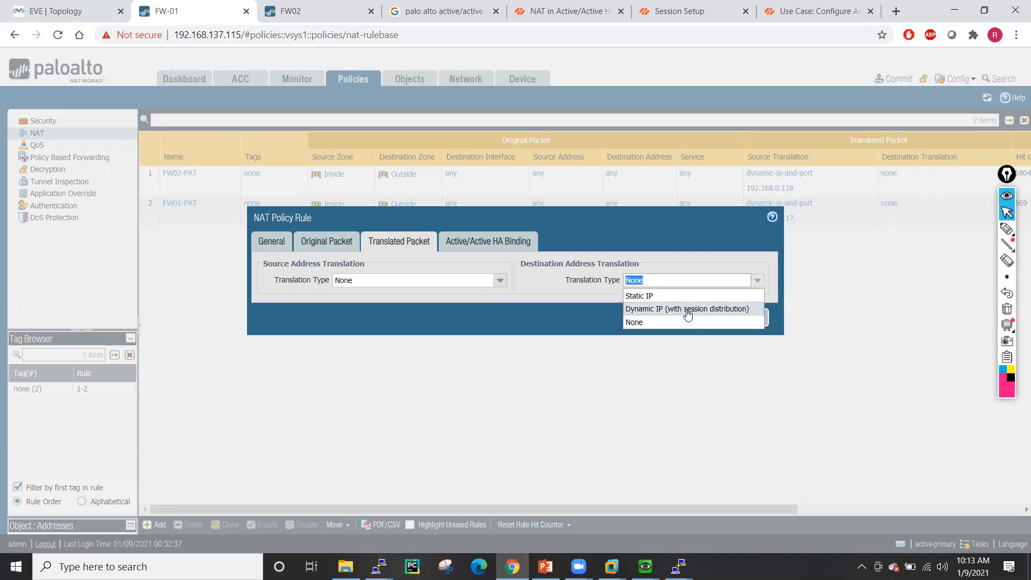
left_click(652, 295)
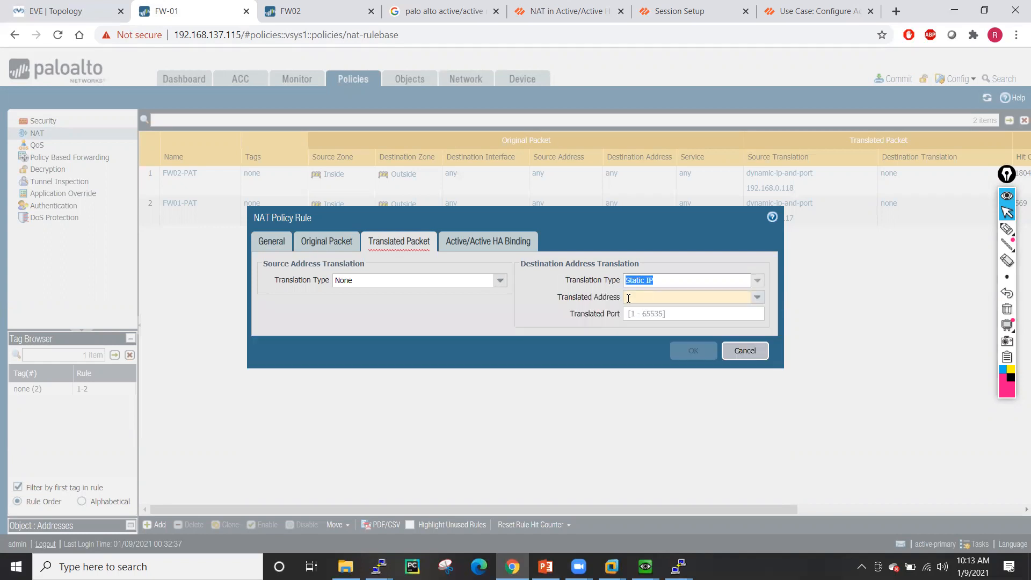
left_click(750, 283)
left_click(677, 306)
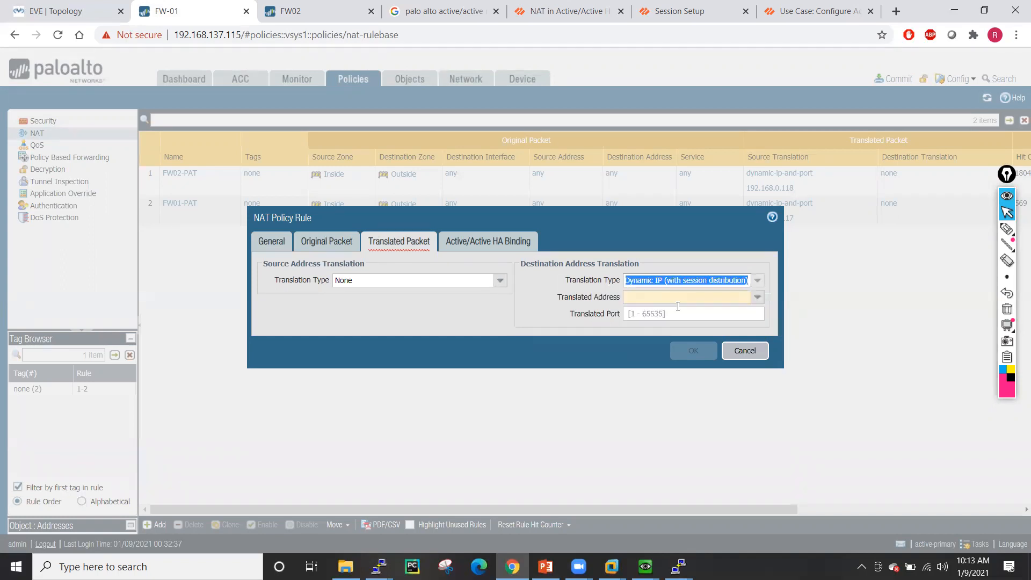
left_click(756, 297)
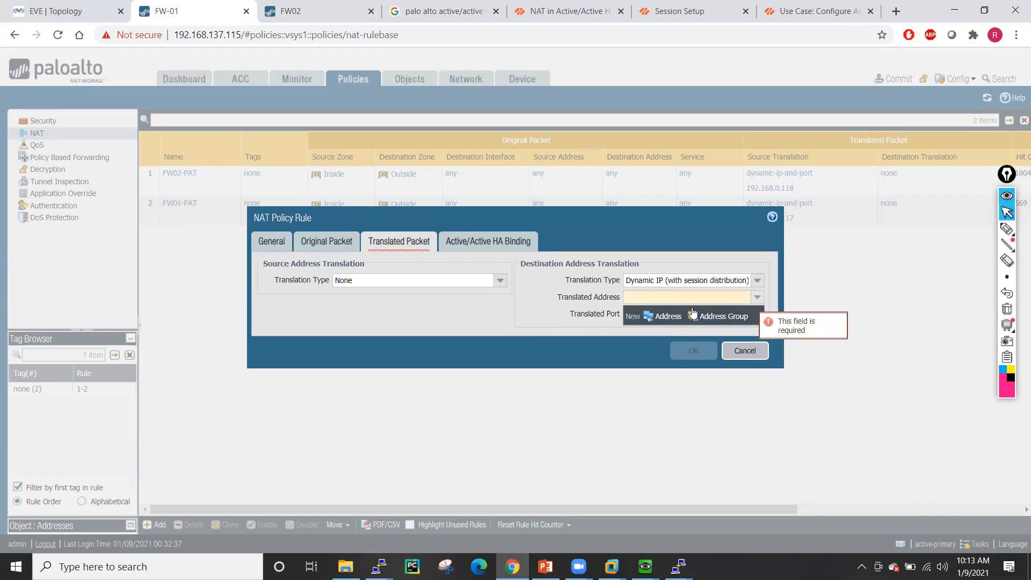
left_click(649, 297)
left_click(557, 305)
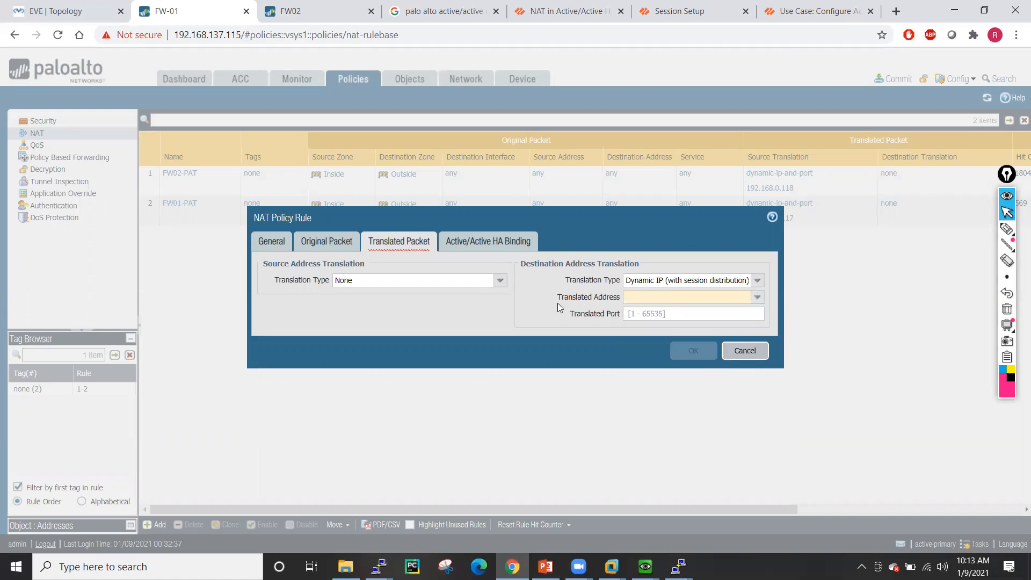
left_click(642, 296)
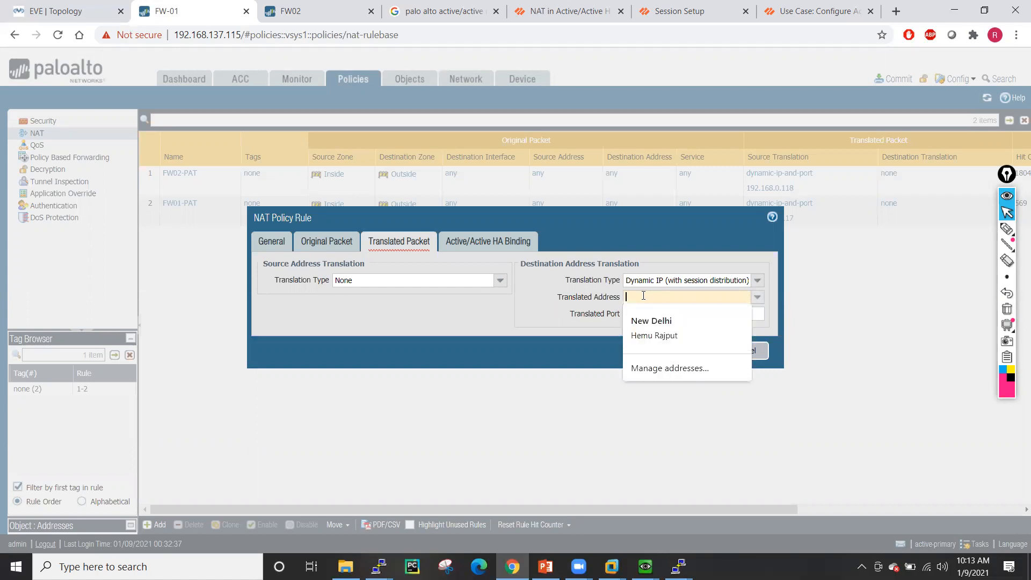
type("192.1")
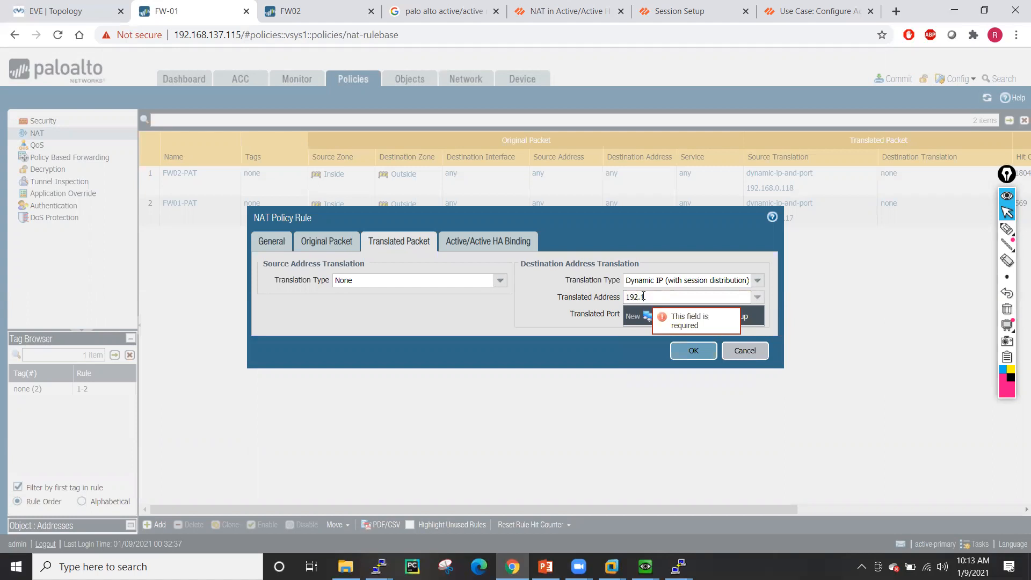
type("68.0")
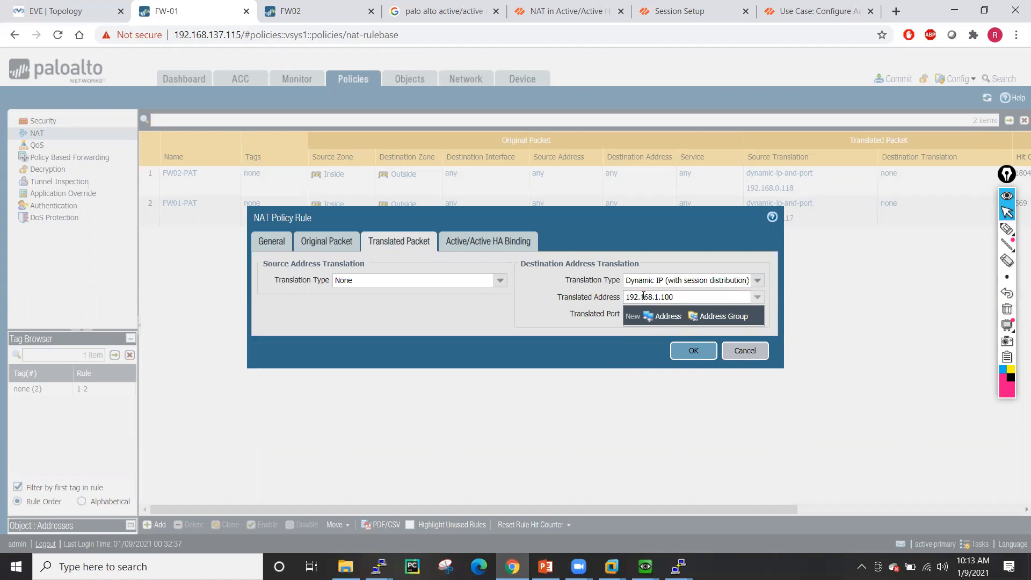
left_click(536, 306)
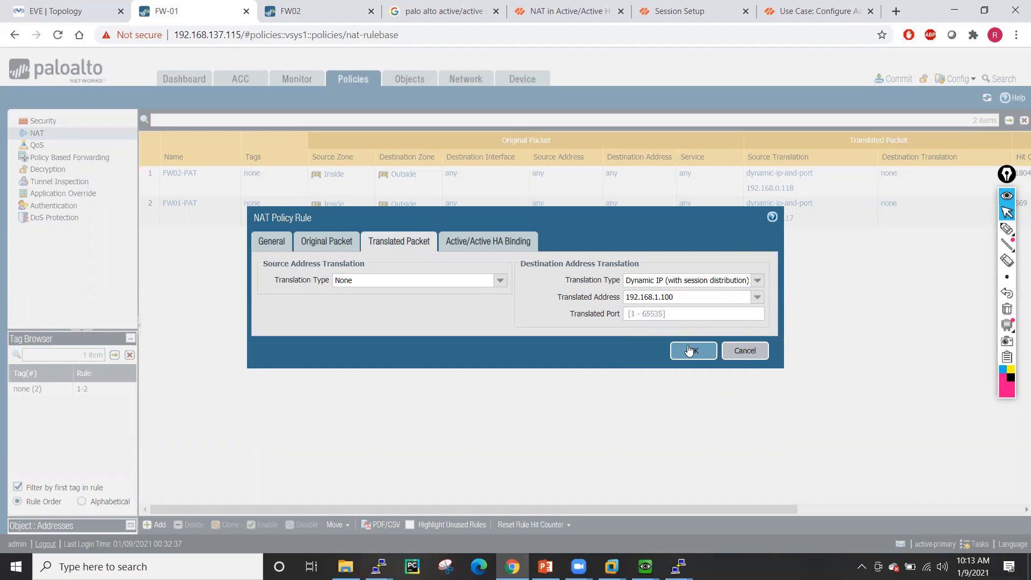
- Set the rule's active/active HA binding to both firewalls and review the packet tabs
left_click(488, 243)
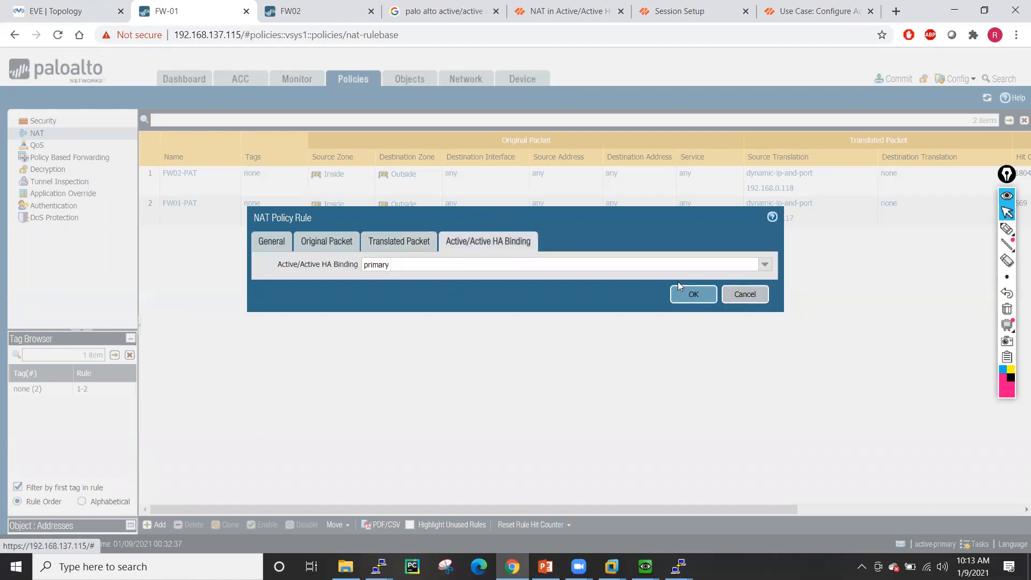
left_click(763, 266)
left_click(408, 294)
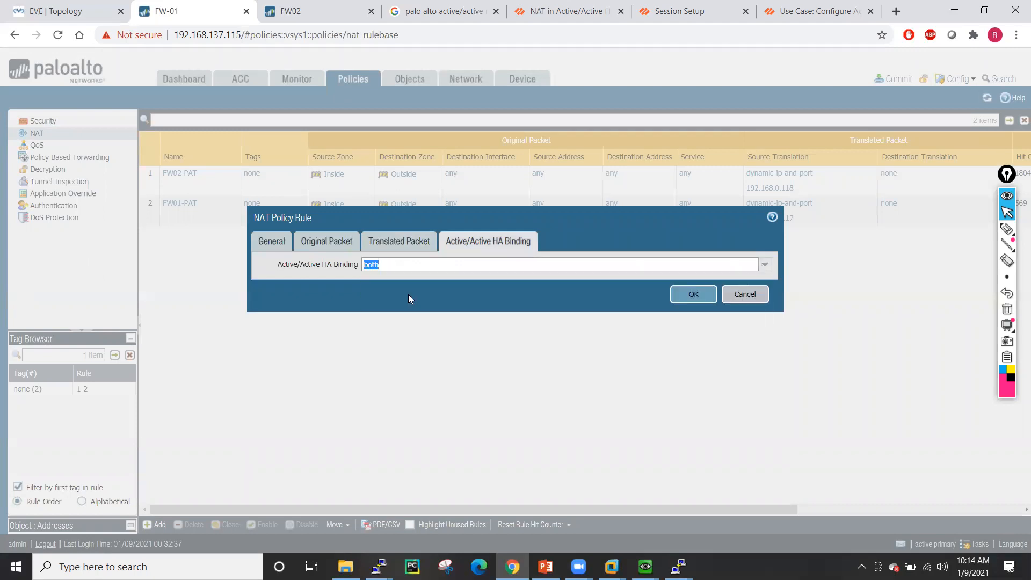
left_click(408, 241)
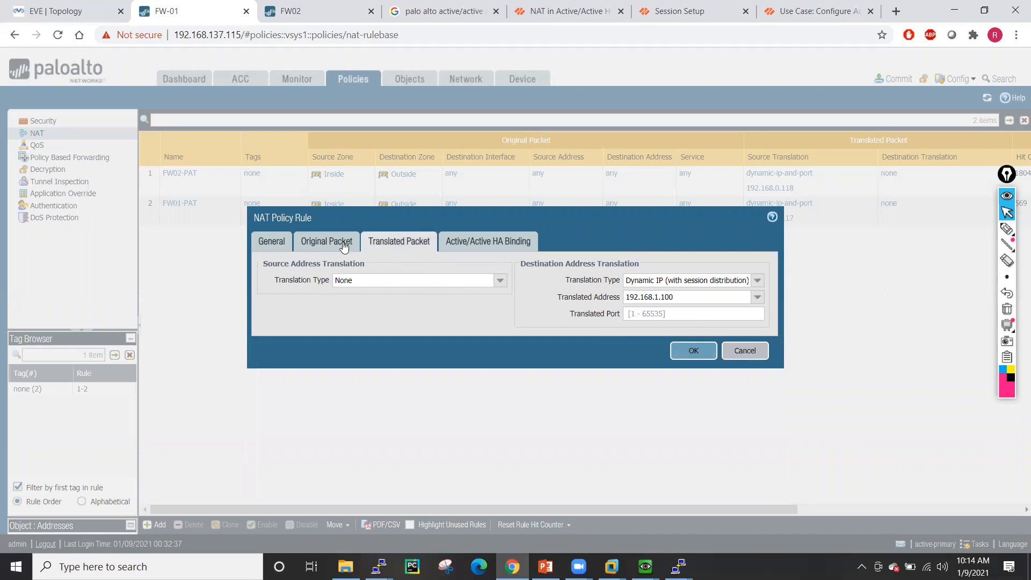
left_click(325, 242)
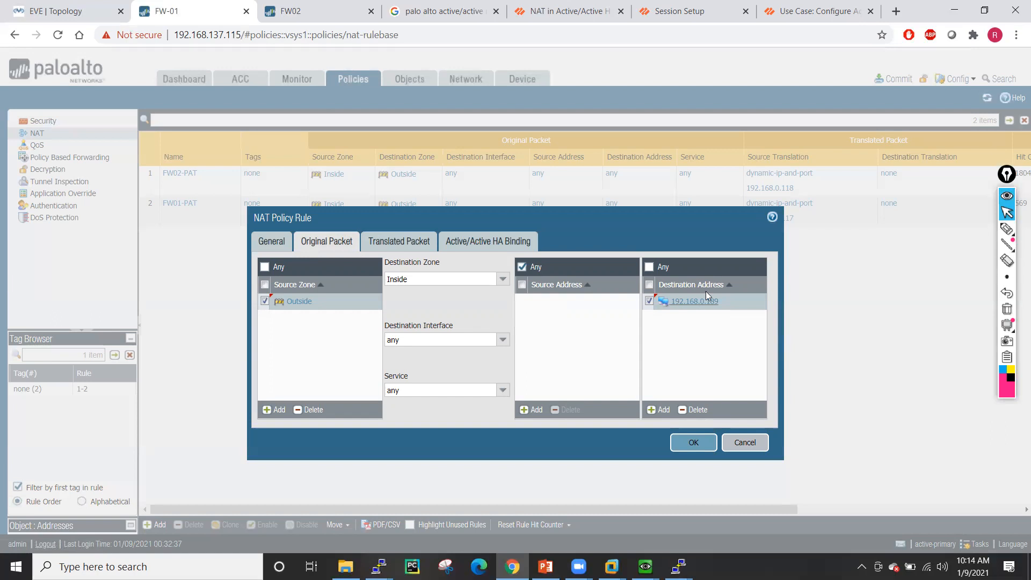
left_click(404, 244)
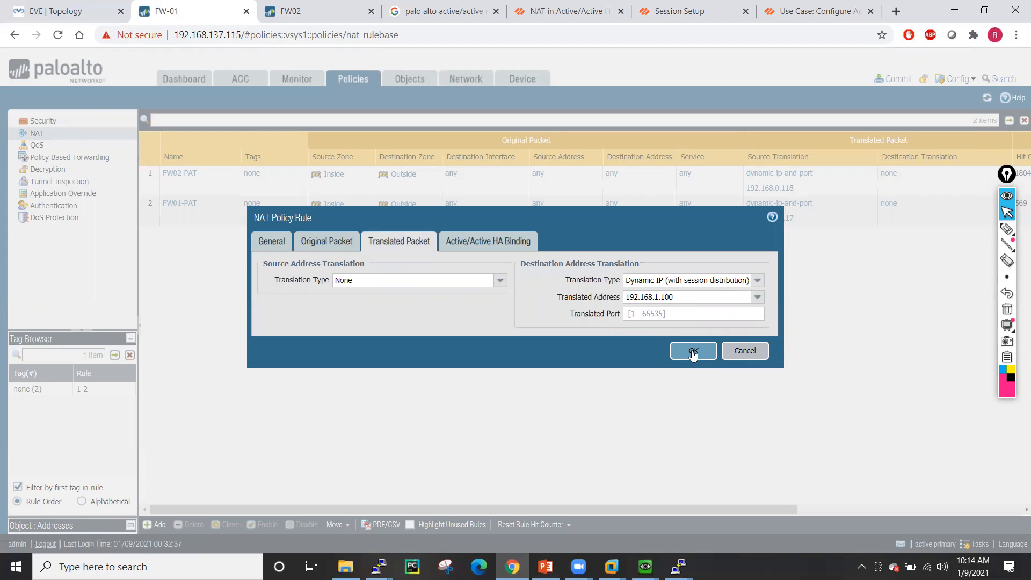
- Save DestinationNAT, drag it to rule 1 of the NAT rulebase, and start a commit
left_click(693, 351)
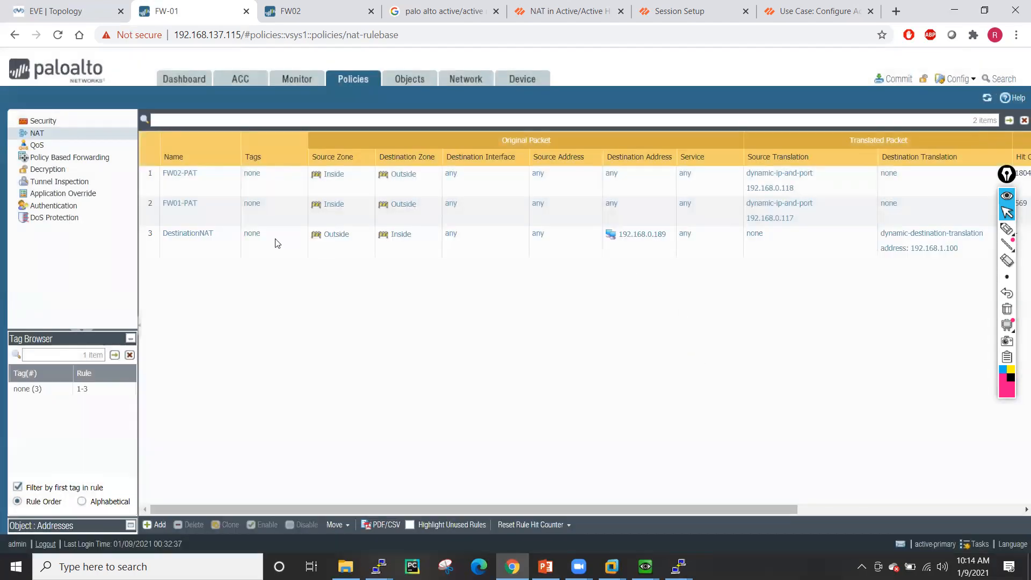
left_click(186, 251)
left_click_drag(207, 189, 205, 173)
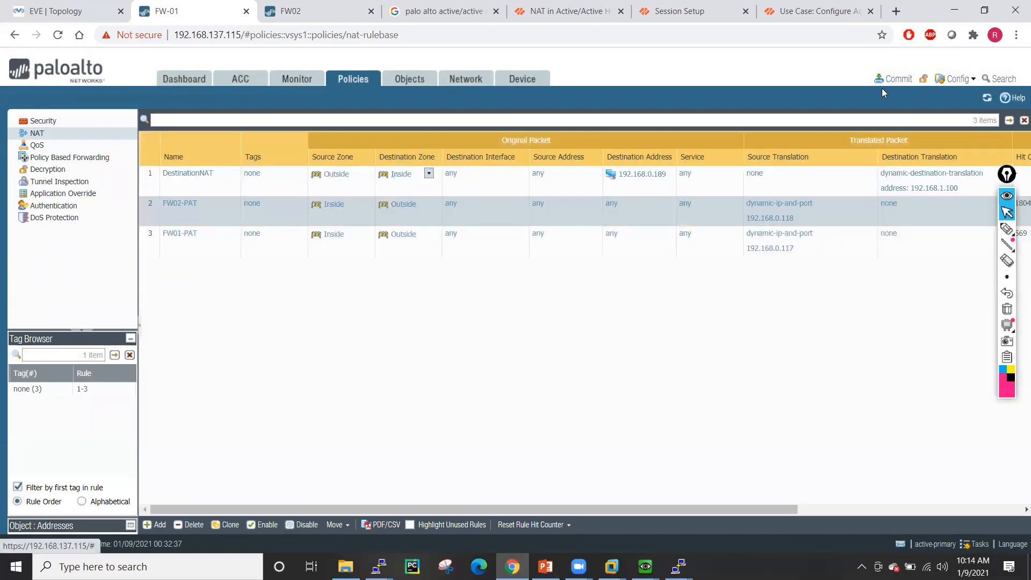
left_click(893, 79)
left_click(637, 455)
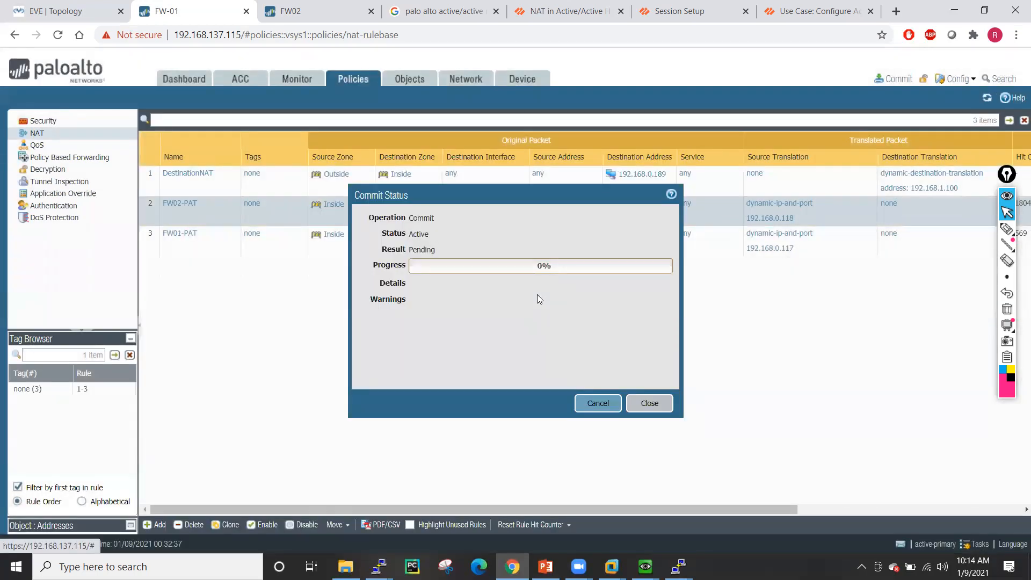
- Close the 'NAT in Active/Active HA Mode' and Session Setup documentation pages
left_click(443, 11)
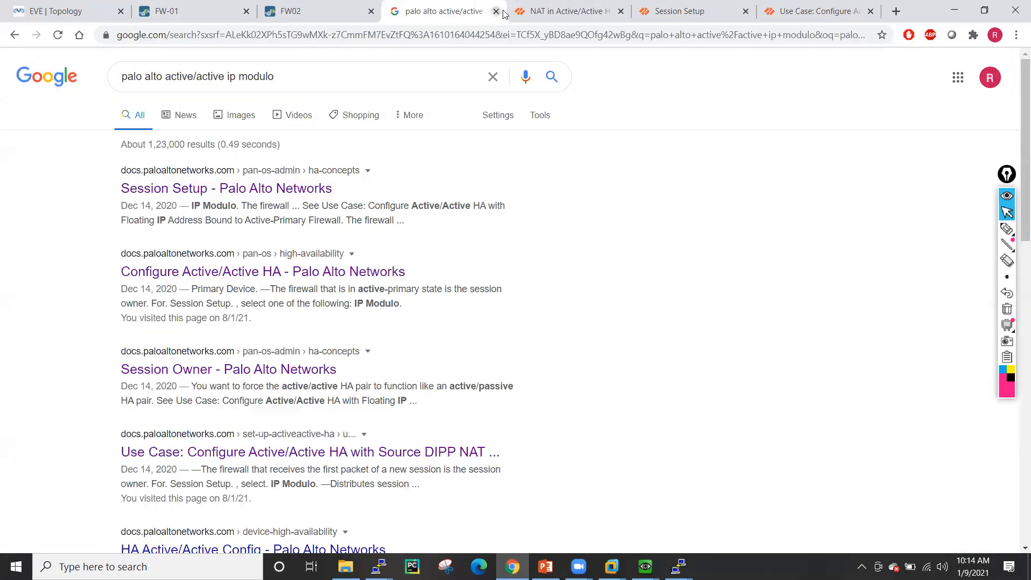
left_click(568, 11)
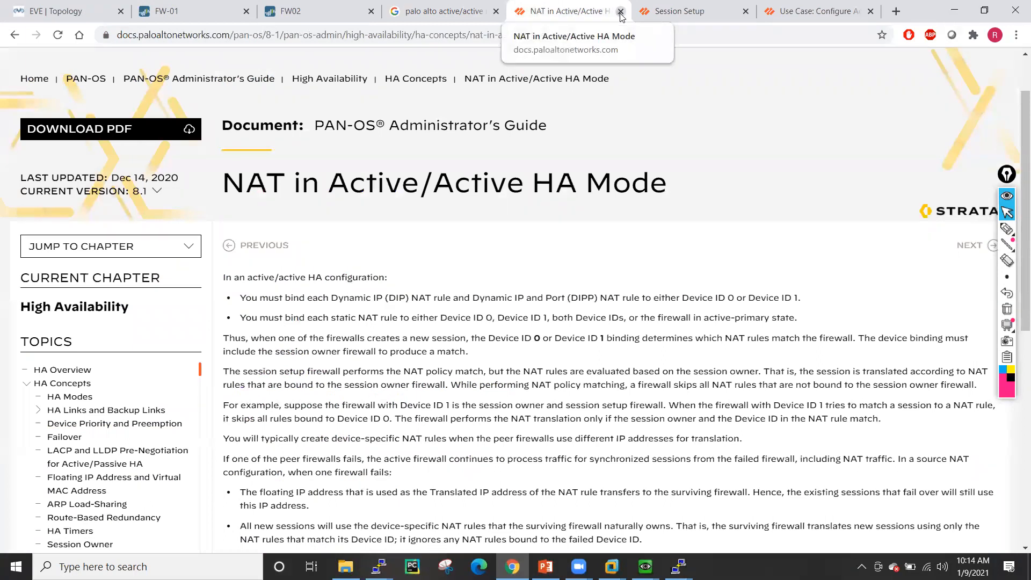
middle_click(578, 10)
scroll(161, 429, "down", 2)
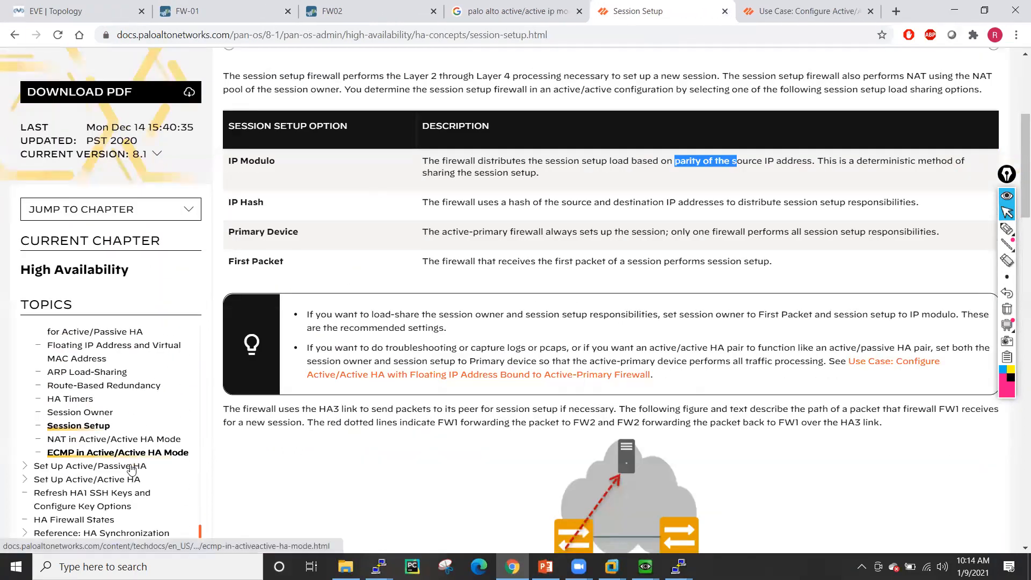
scroll(135, 419, "up", 1)
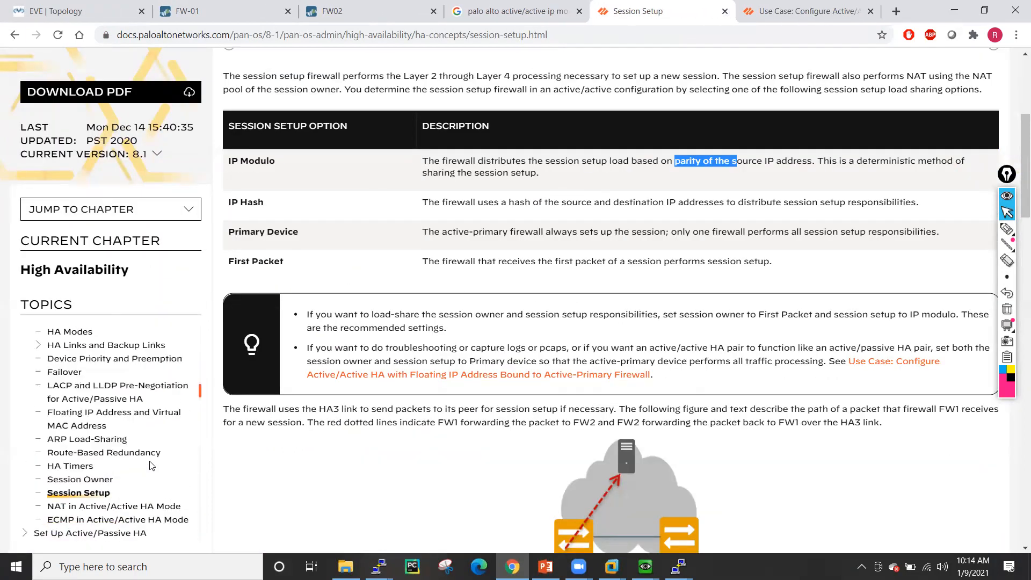
scroll(129, 406, "down", 1)
scroll(117, 396, "down", 1)
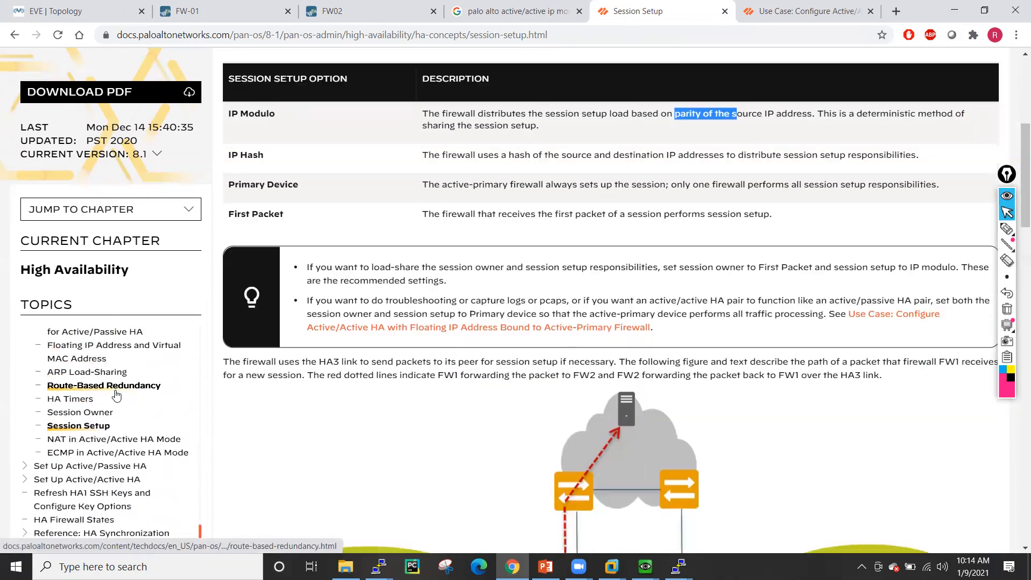
left_click(724, 12)
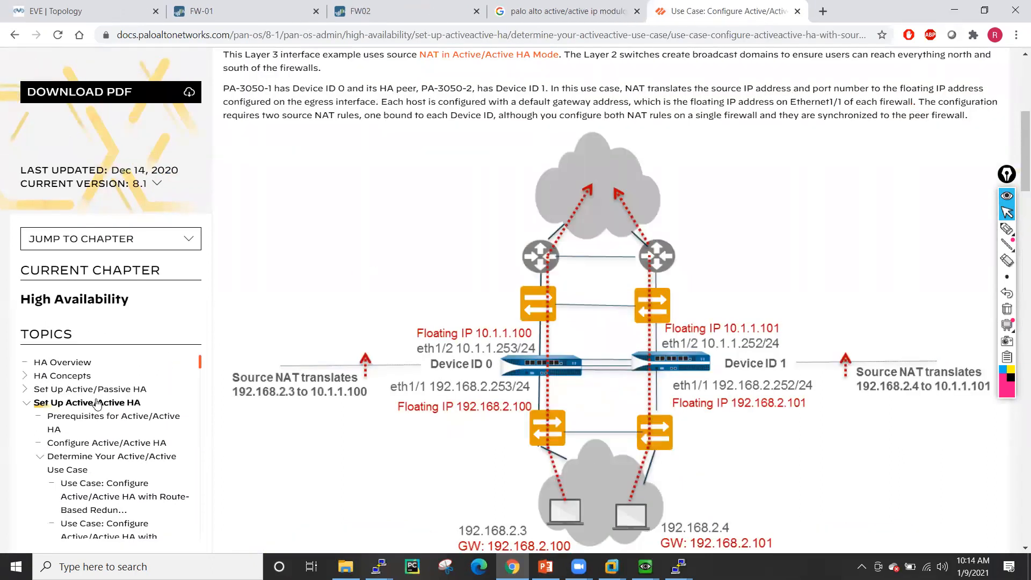
scroll(107, 405, "down", 1)
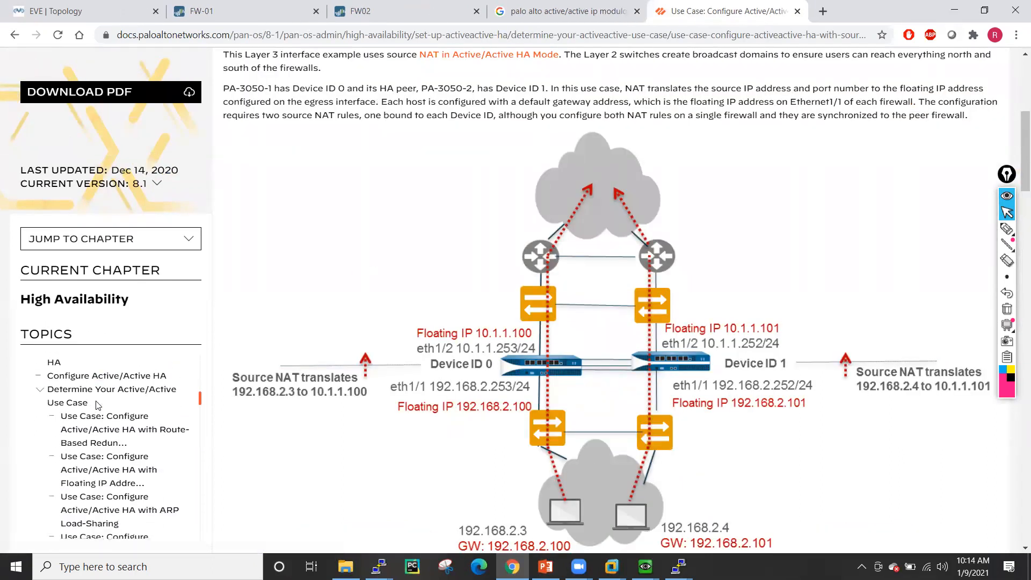
- Read the ARP Load-Sharing active/active use case page, then return to the EVE topology
left_click(111, 473)
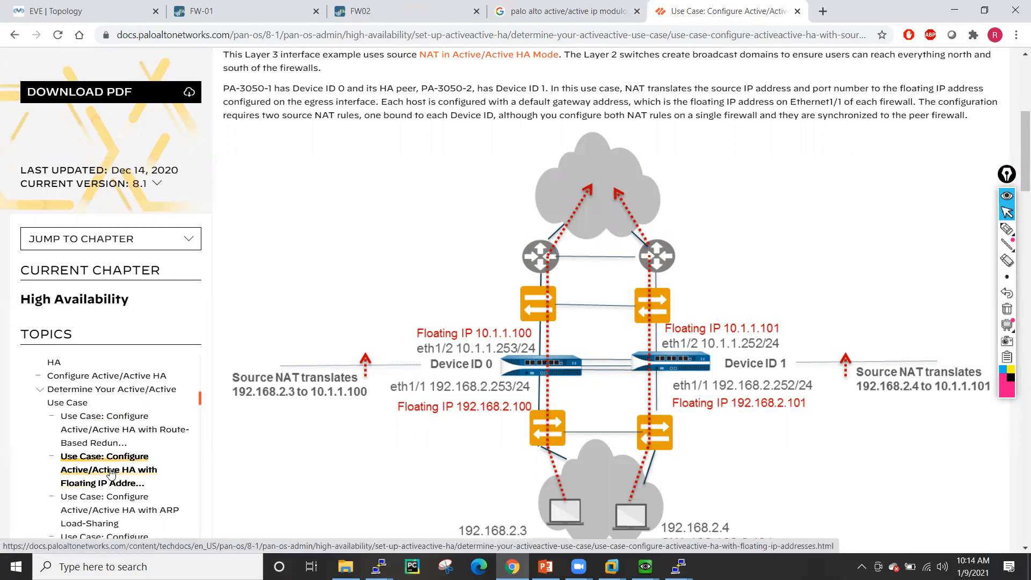
left_click(111, 499)
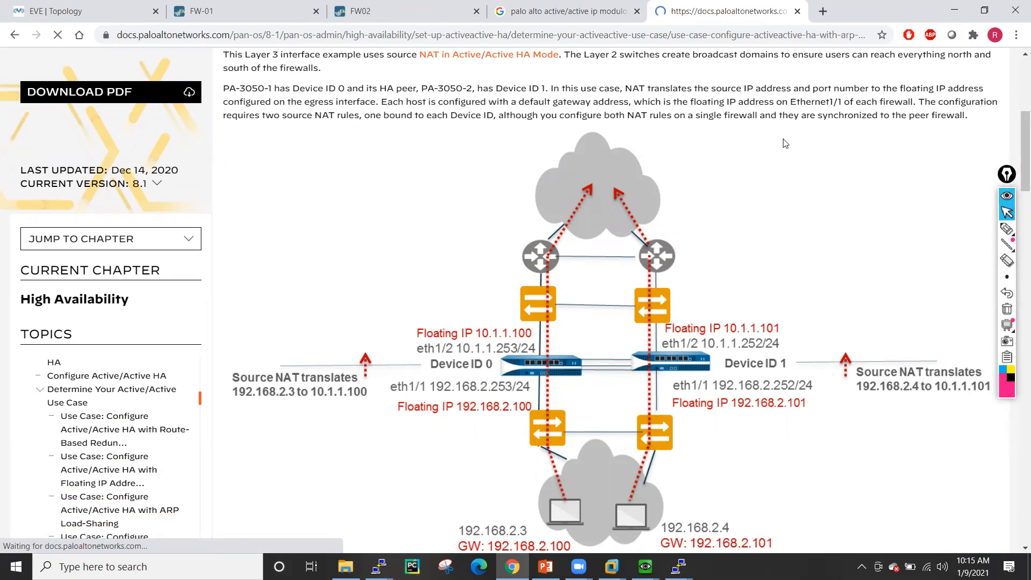
scroll(680, 304, "down", 1)
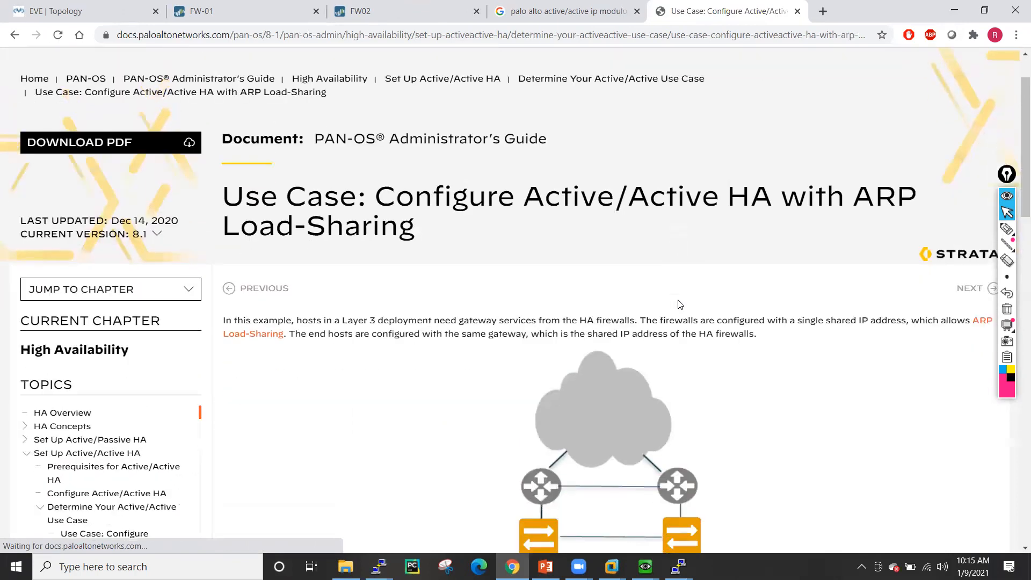
scroll(535, 260, "down", 3)
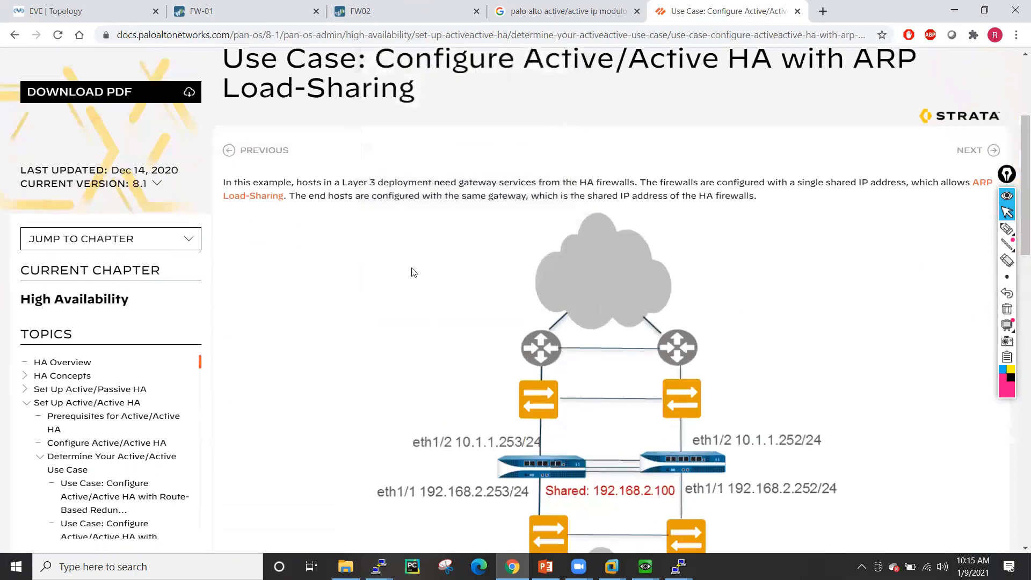
scroll(413, 272, "down", 5)
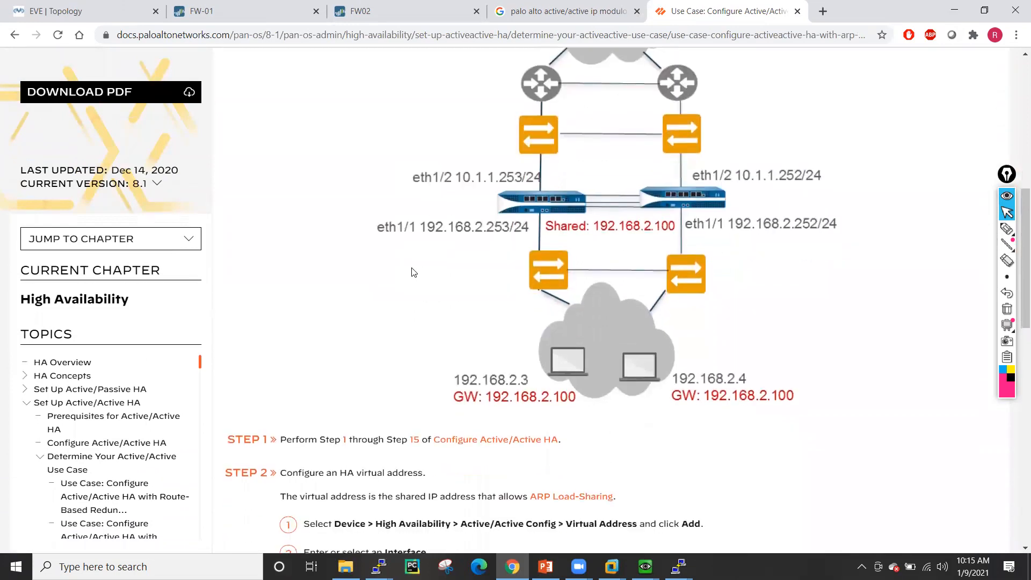
scroll(413, 272, "up", 1)
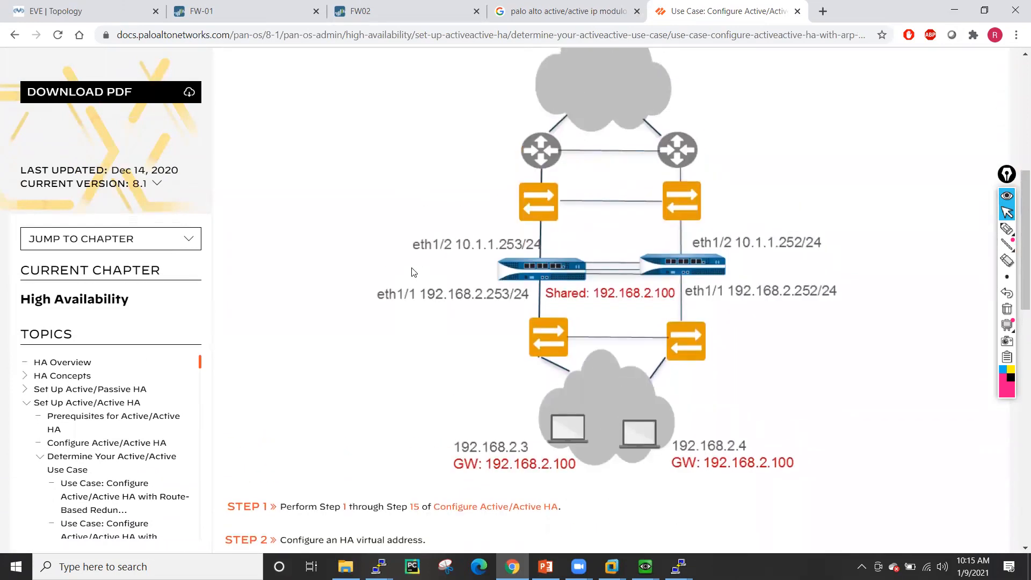
scroll(413, 273, "up", 1)
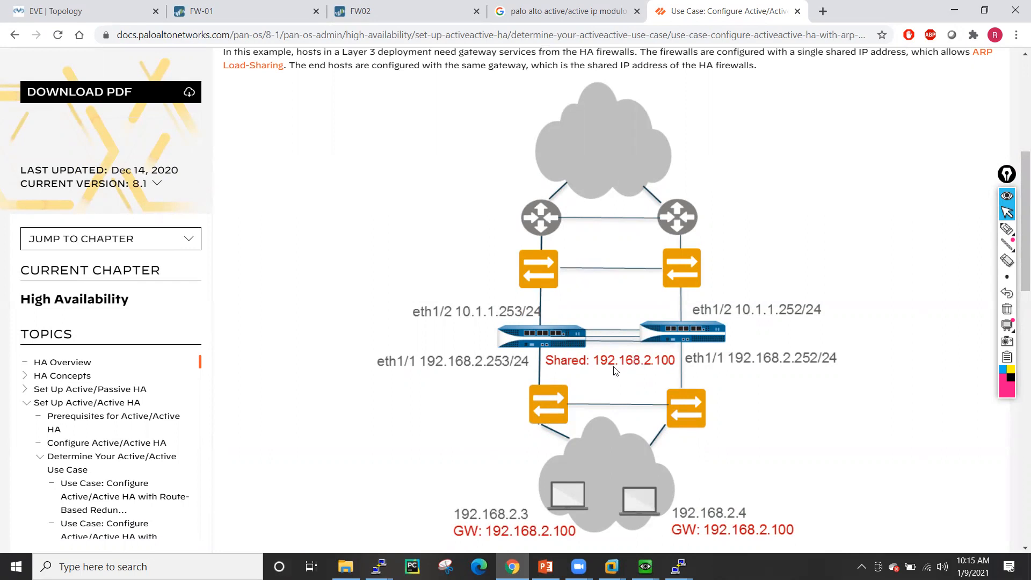
scroll(671, 456, "down", 1)
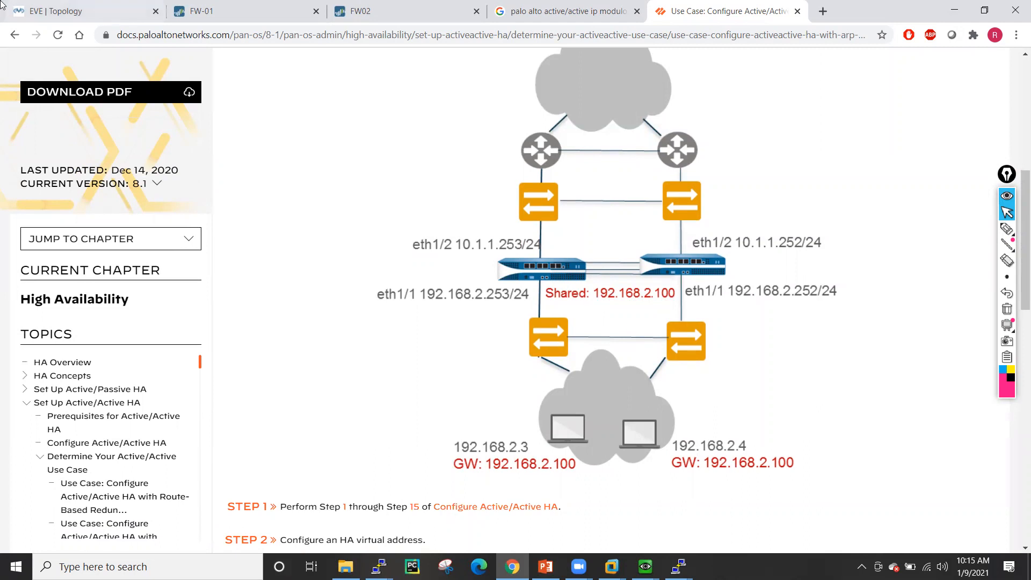
left_click(60, 5)
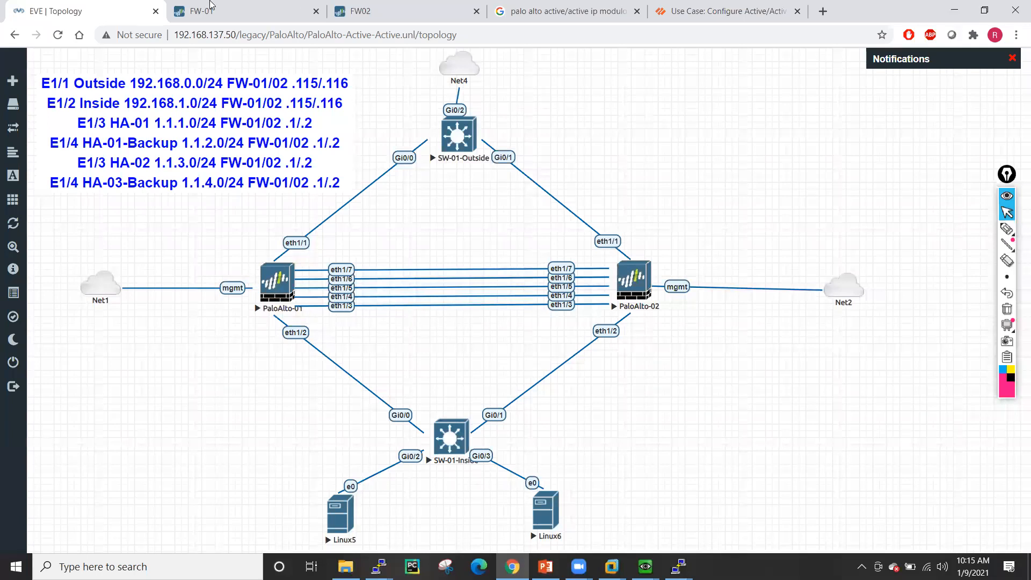
- Dismiss FW-01's successful commit report to show the NAT rules, and bring up the switch consoles
left_click(236, 11)
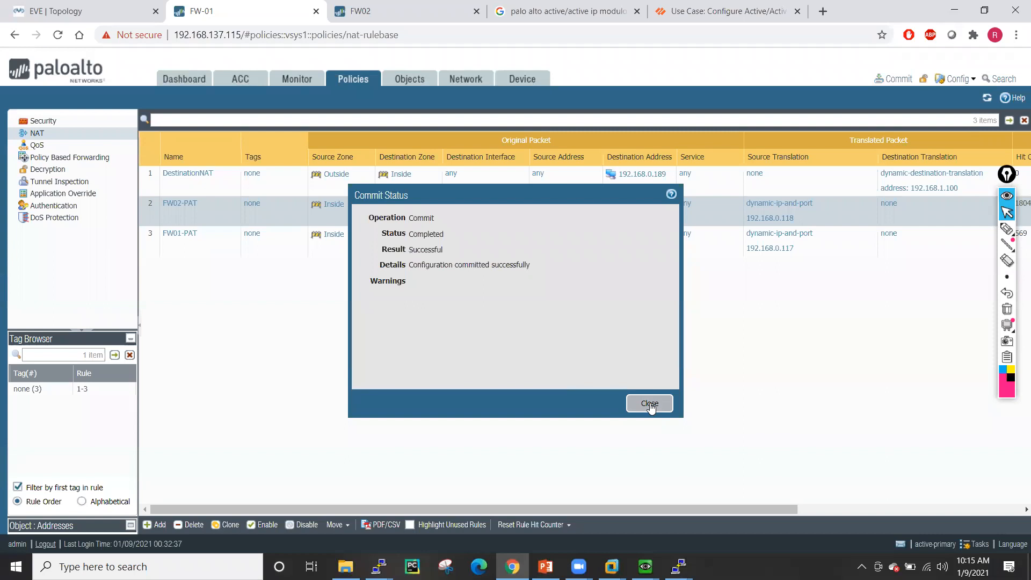
left_click(649, 402)
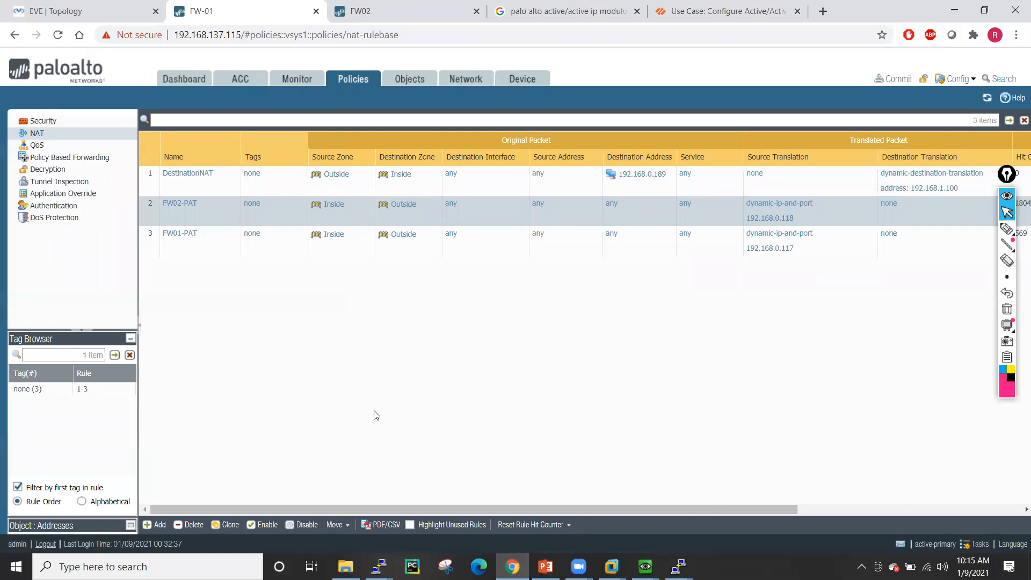
left_click(678, 566)
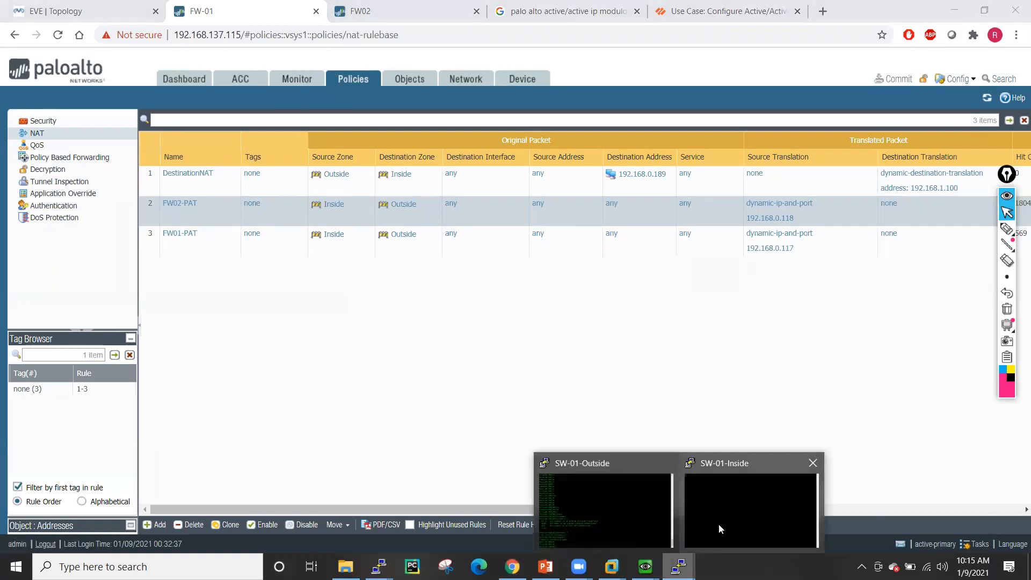
- Arrange the SW-01-Outside and SW-01-Inside console windows side by side and wake their prompts
left_click(627, 508)
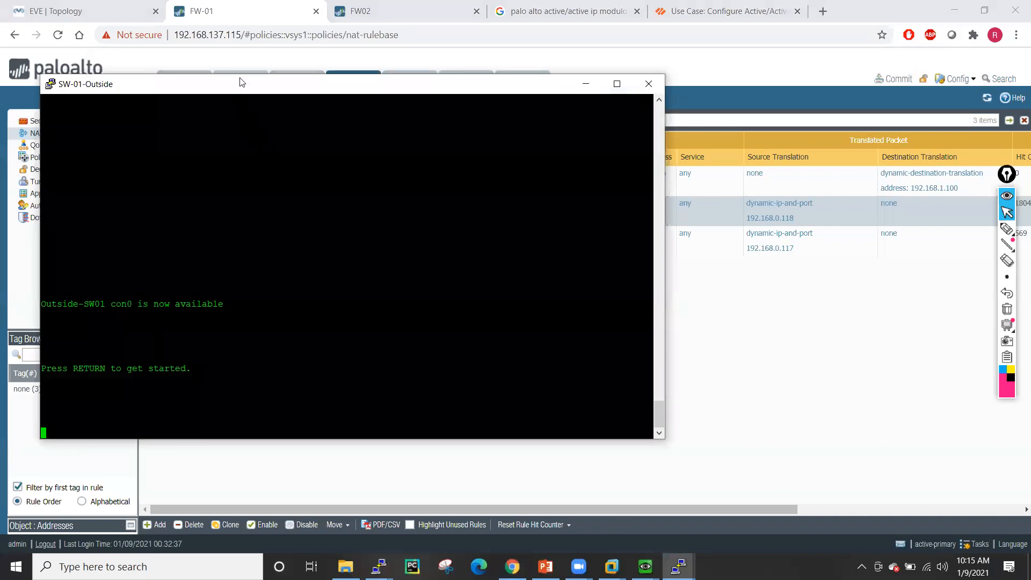
left_click_drag(242, 83, 225, 31)
mouse_move(681, 561)
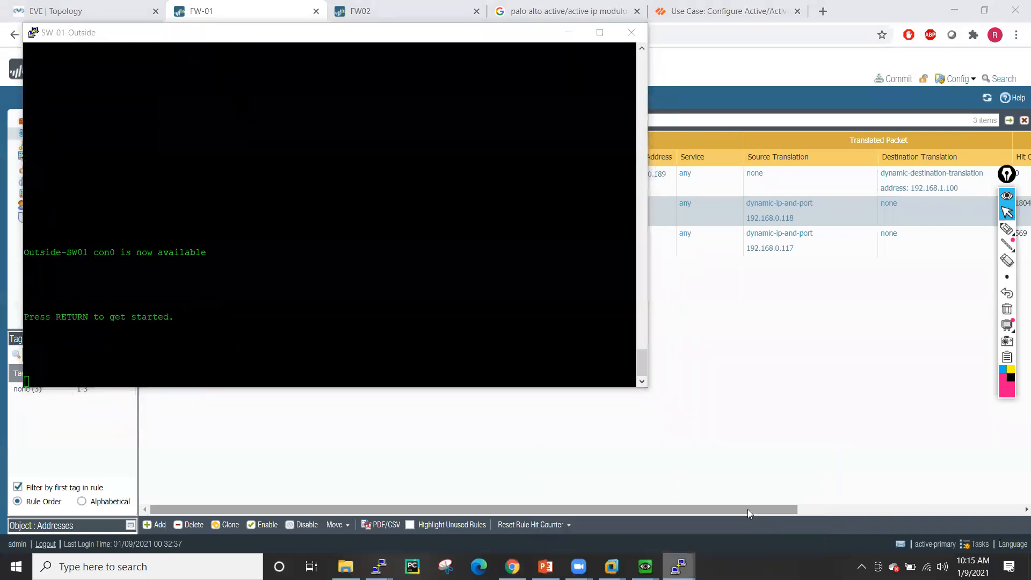
left_click(750, 510)
key("Return")
key("Return")
key("Return")
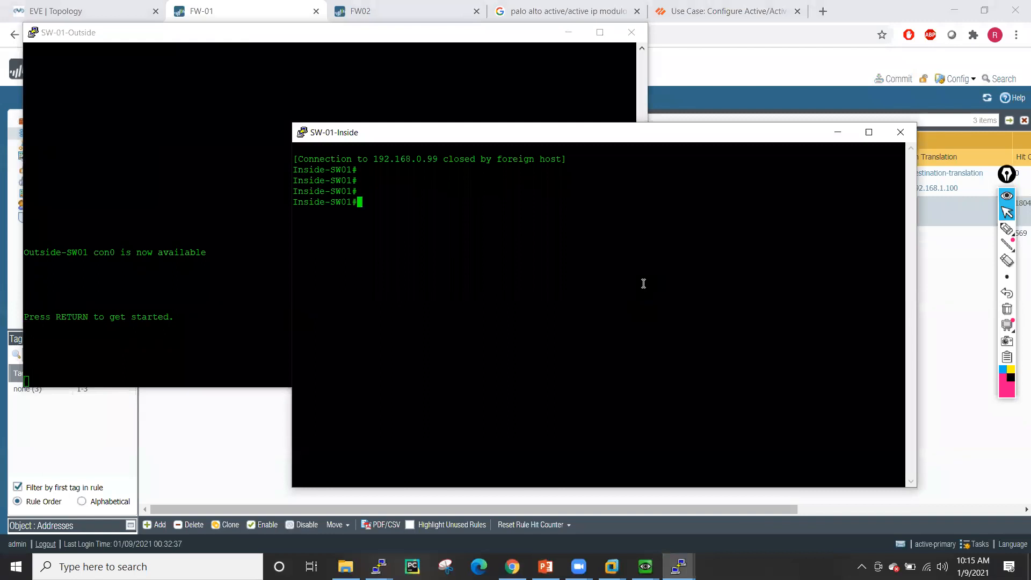
left_click_drag(554, 137, 669, 142)
left_click(358, 190)
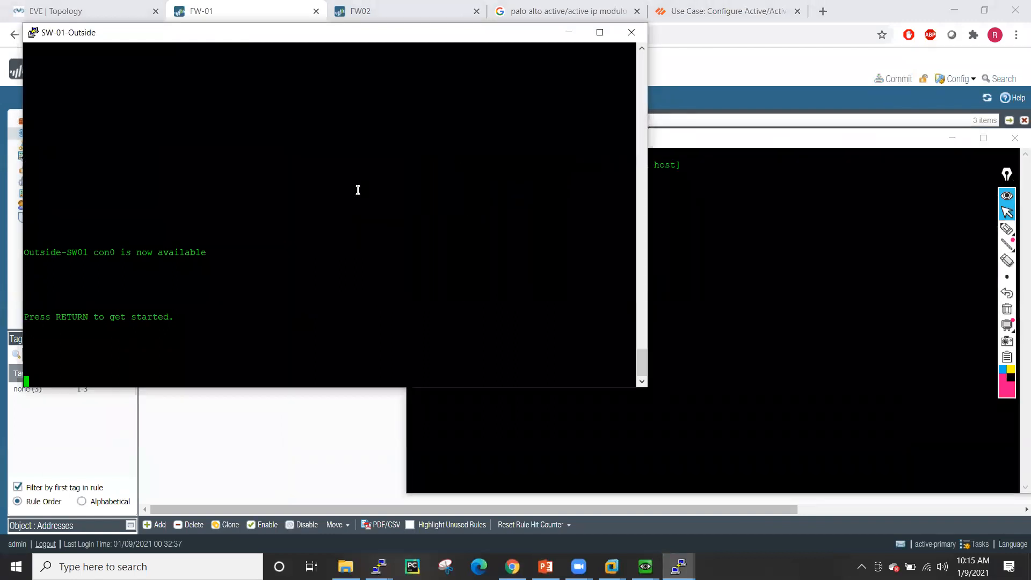
key("Return")
key("Return")
key("Return")
key("Return")
key("Return")
key("Return")
key("Return")
key("Return")
key("Return")
key("Return")
key("Return")
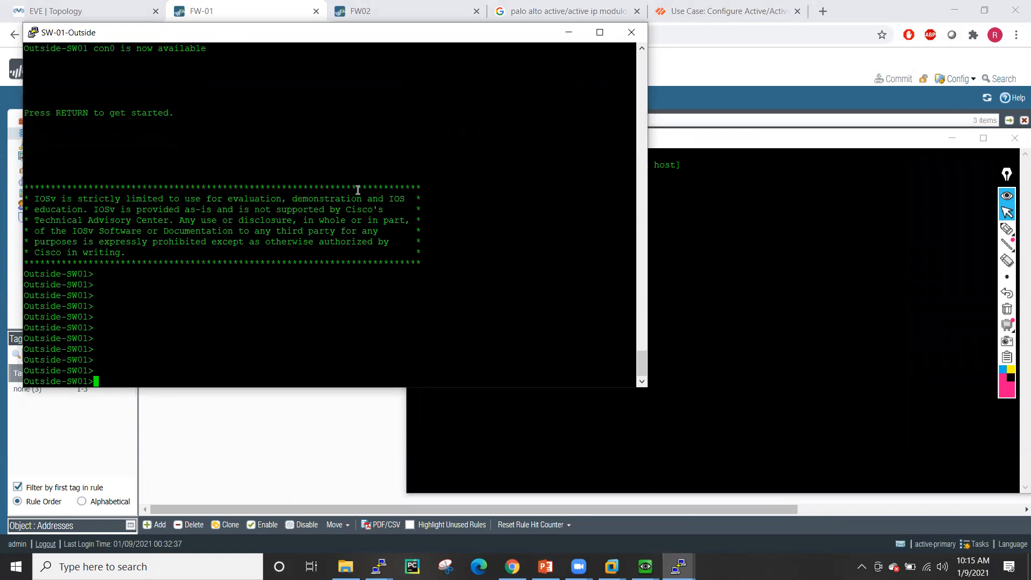
- On the outside switch, enter privileged mode, show the ARP table and telnet to 192.168.0.189
type("en")
key("Return")
key("Return")
key("Return")
key("Return")
key("Return")
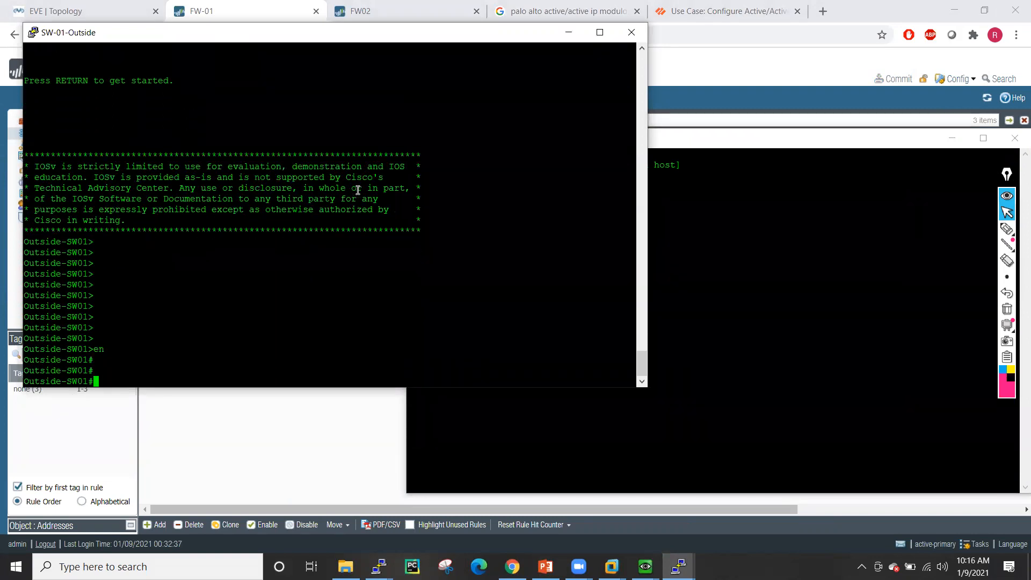
type("sh arp")
key("Return")
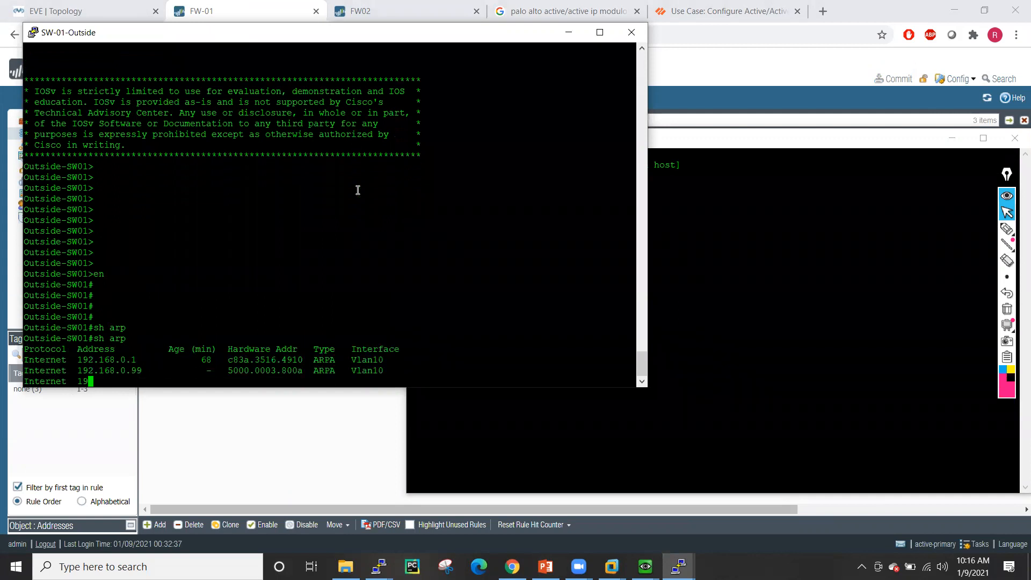
key("Return")
key("Return")
key("Return")
key("Return")
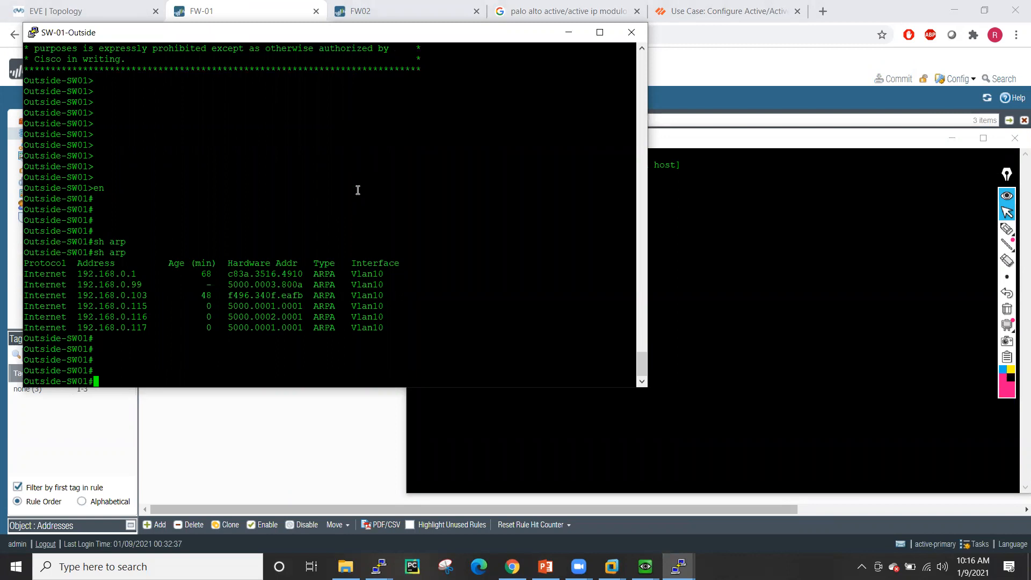
type("telnet 192.168.0.189")
key("Return")
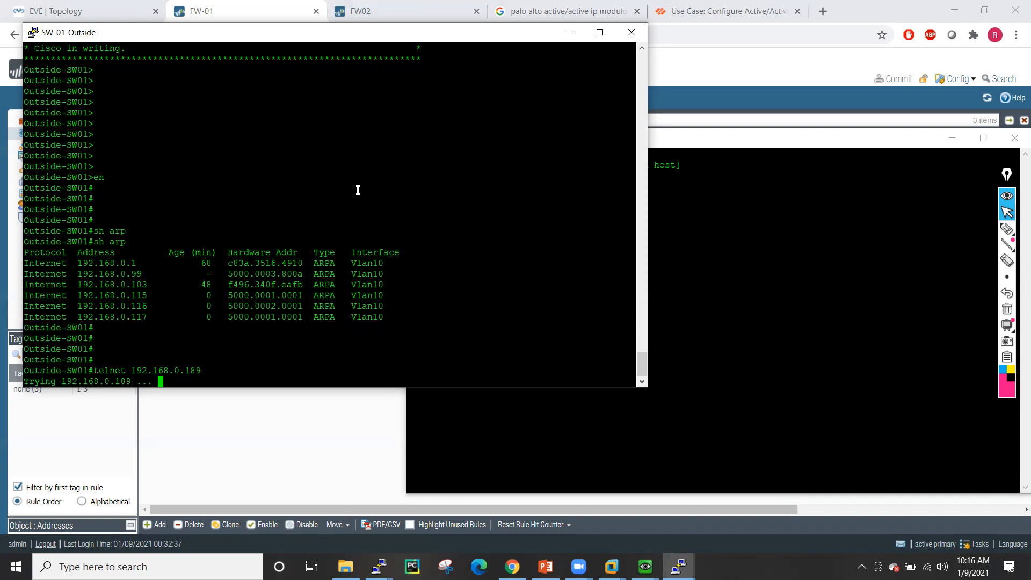
- Show the inside switch's routing table and highlight the default route's next-hop address
left_click(829, 207)
type("sh ip ro")
key("Tab")
key("Return")
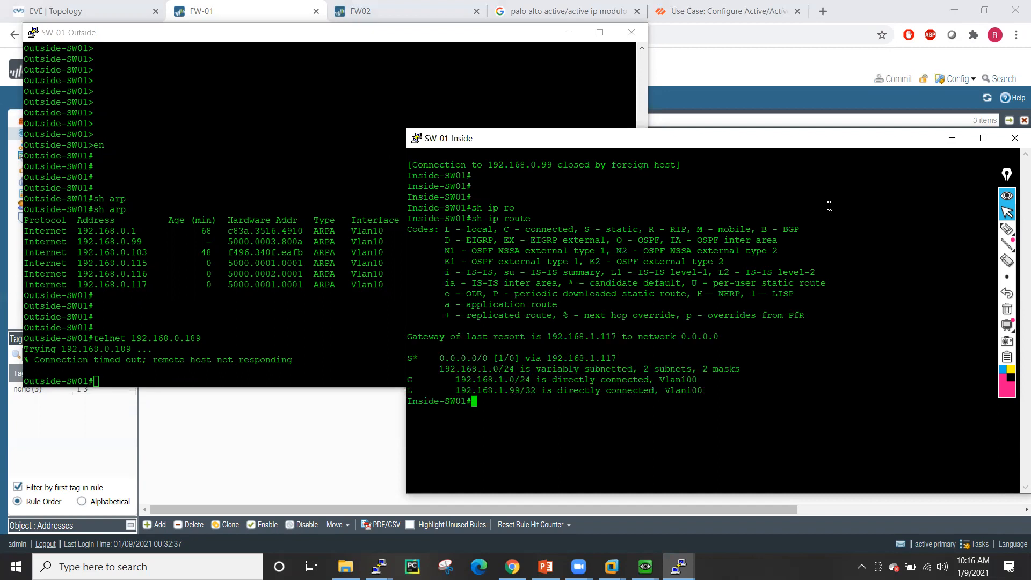
left_click_drag(547, 359, 659, 356)
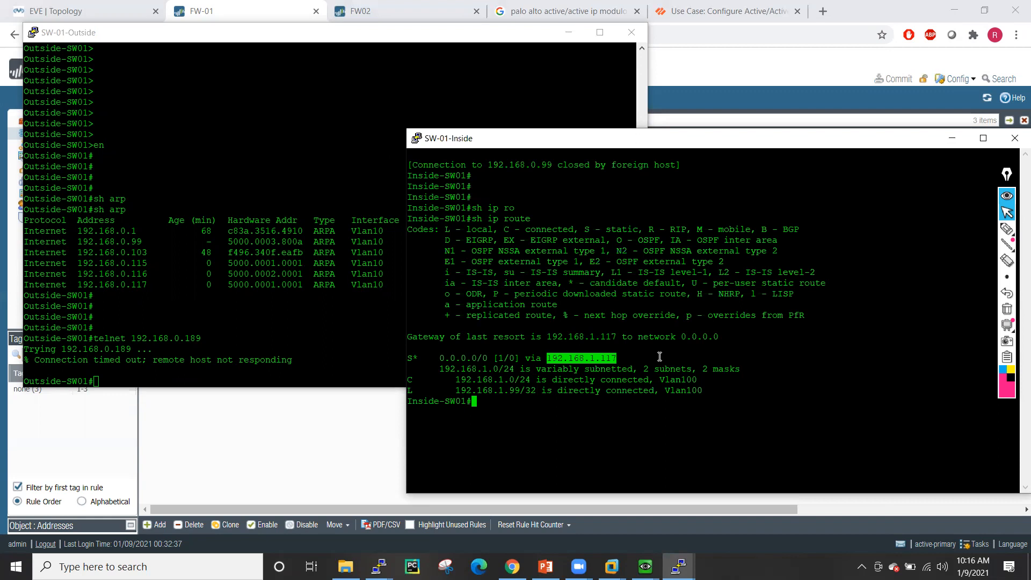
- Show the outside switch's routes and ARP table, highlighting 192.168.0.189's MAC 5000.0002.0001
left_click(240, 320)
type("sh ip ro")
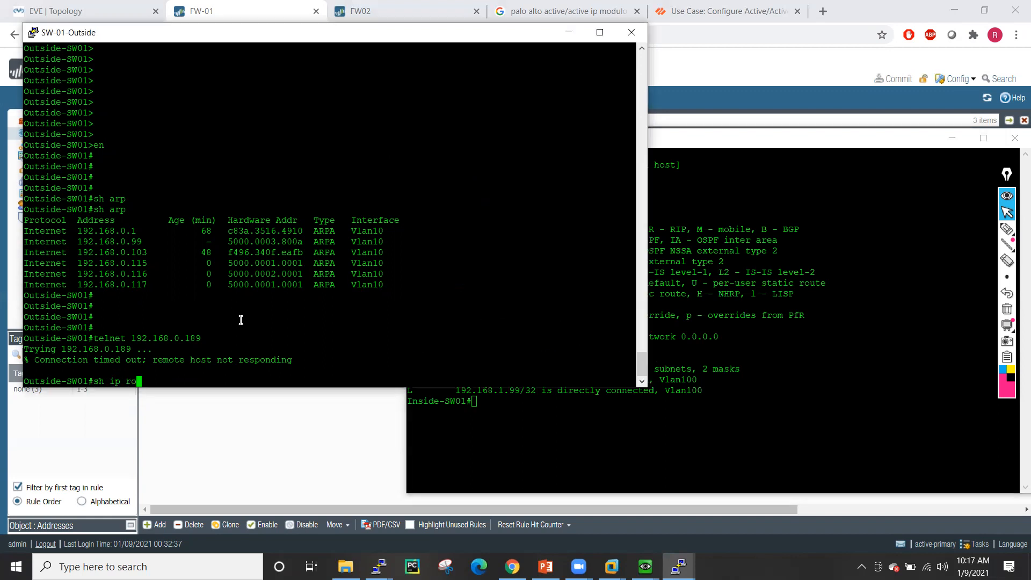
key("Tab")
key("Return")
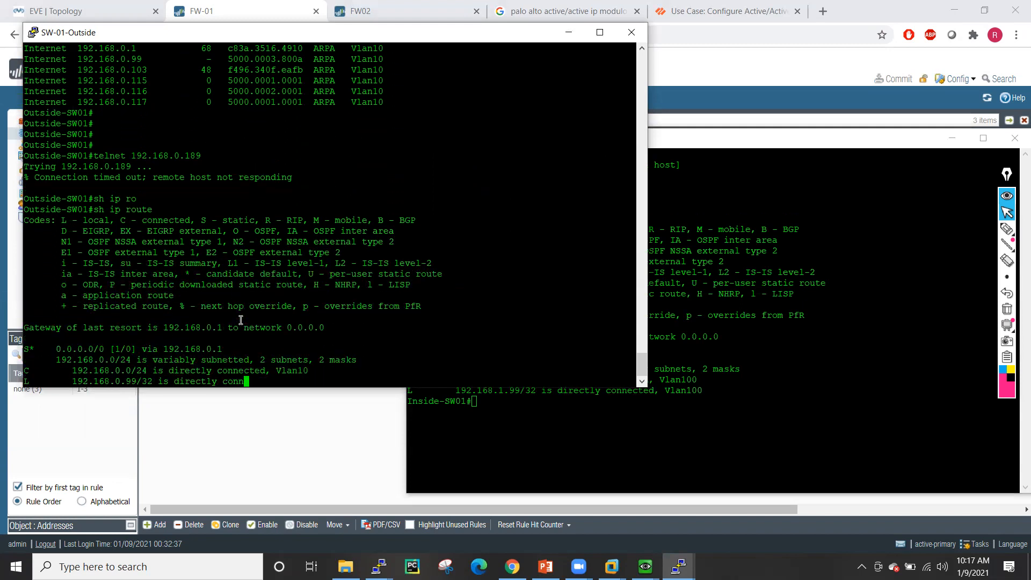
key("Return")
key("Return")
key("Return")
key("Return")
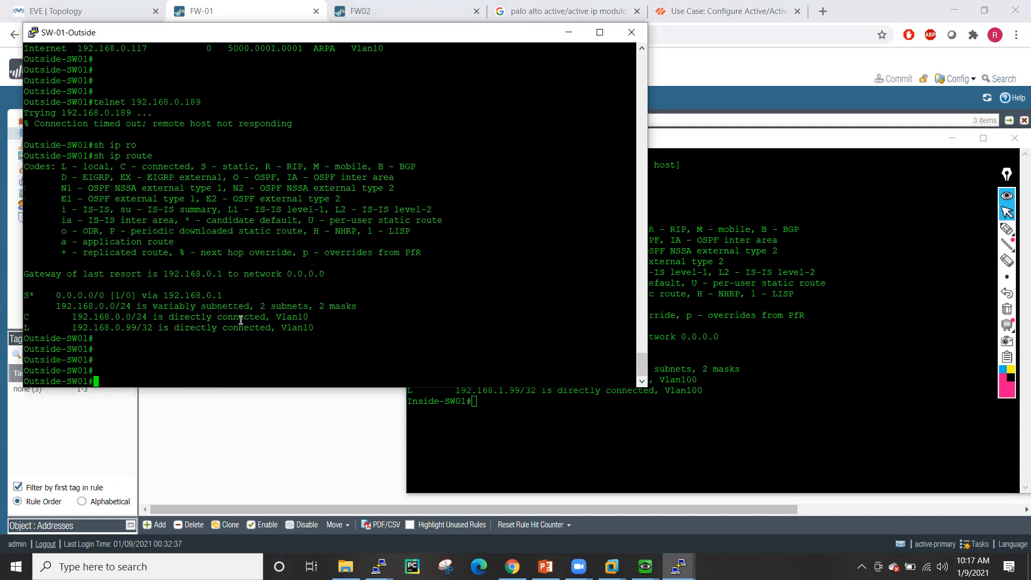
type("sh arp")
key("Tab")
key("Return")
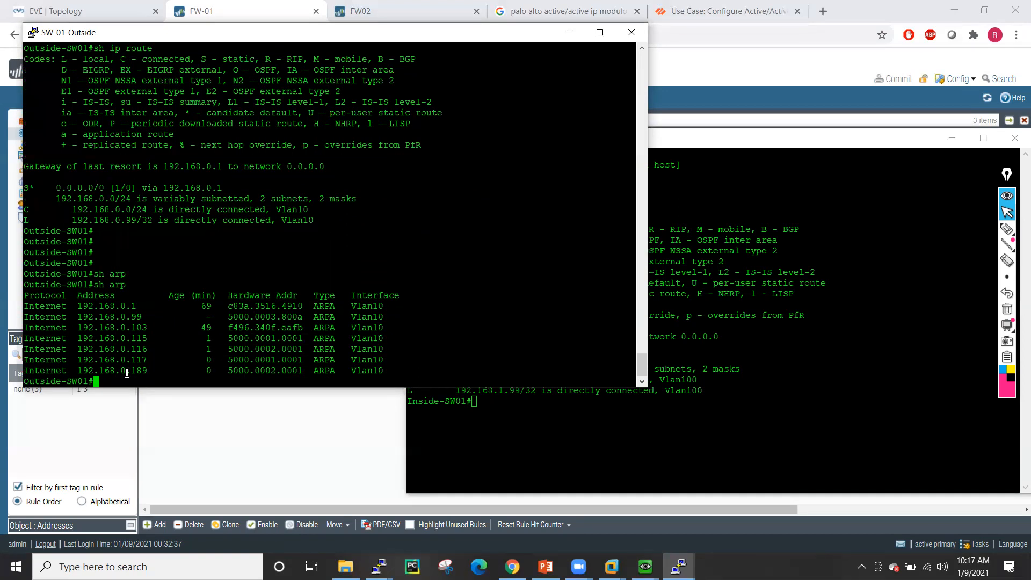
left_click_drag(225, 370, 302, 371)
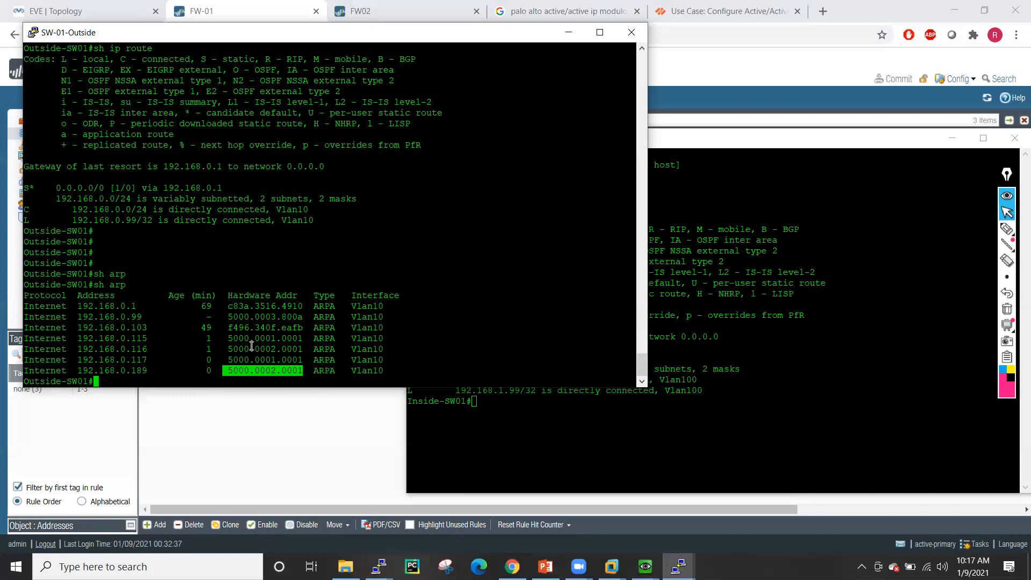
- Work out the 'show mac address-table' syntax on SW-01-Outside and display the table
type("sh mac")
key("Return")
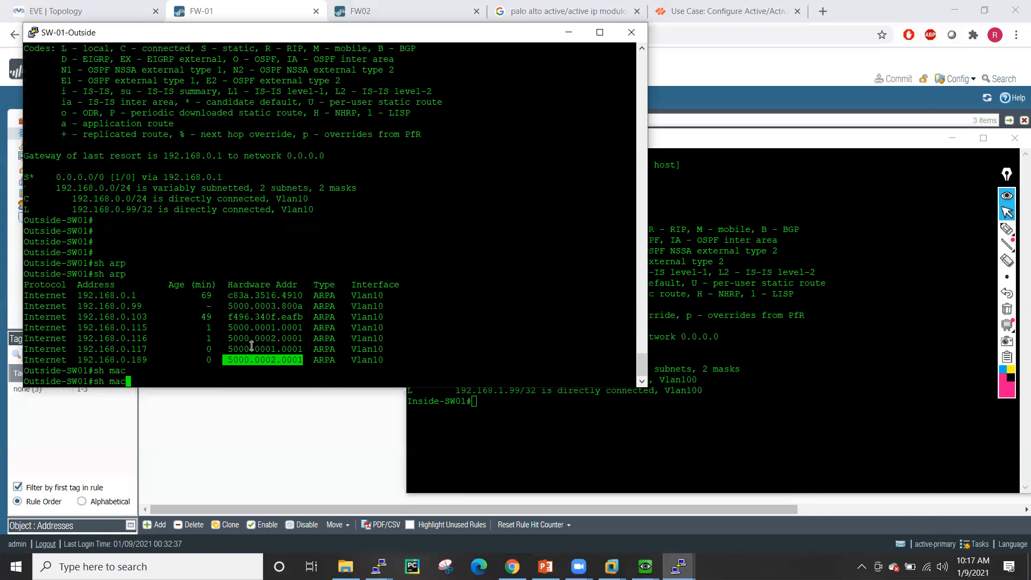
type("-")
key("Tab")
type("add")
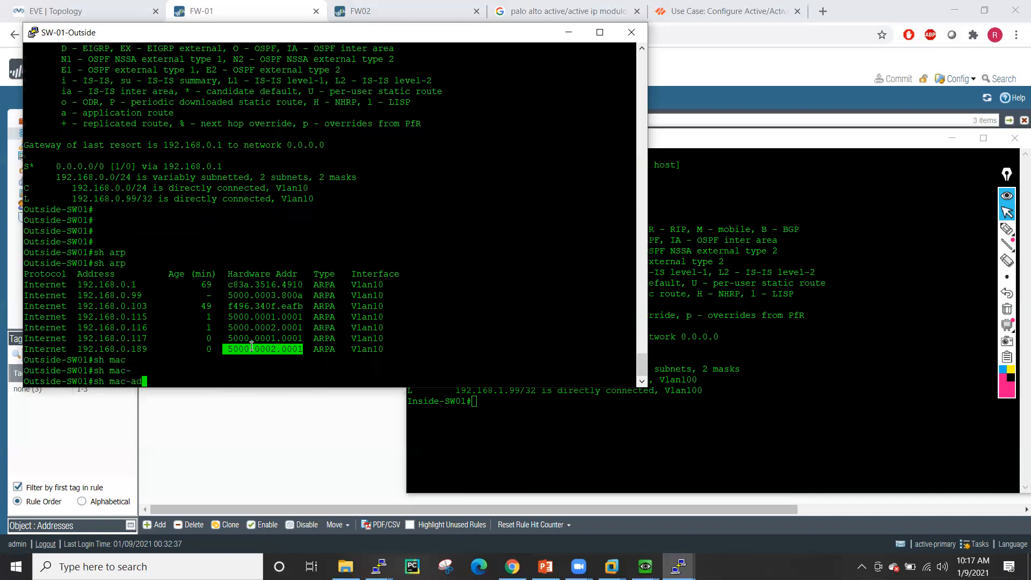
key("Tab")
key("BackSpace")
key("BackSpace")
key("BackSpace")
key("BackSpace")
key("Tab")
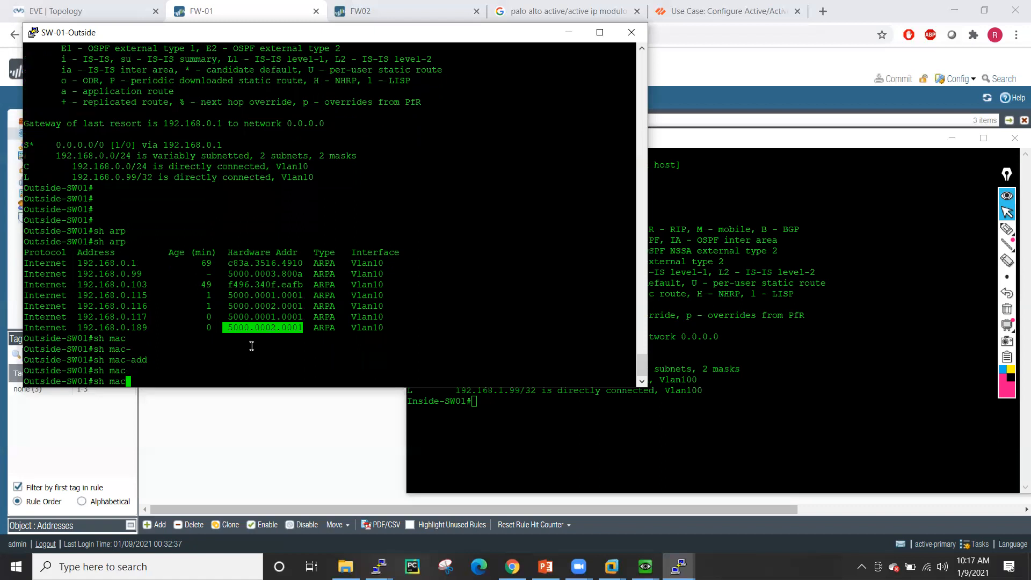
type("a")
key("Tab")
key("BackSpace")
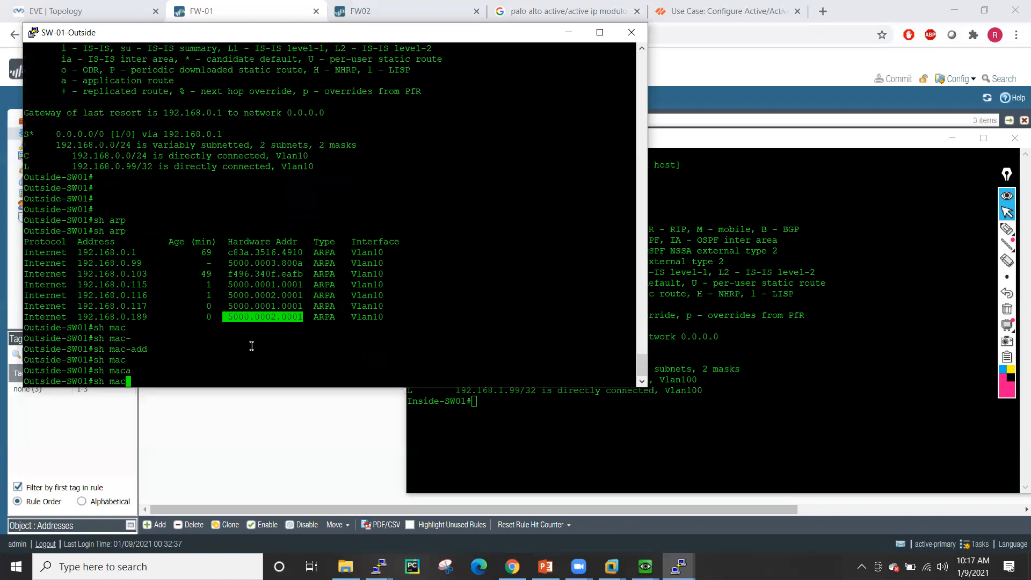
type("? ?add")
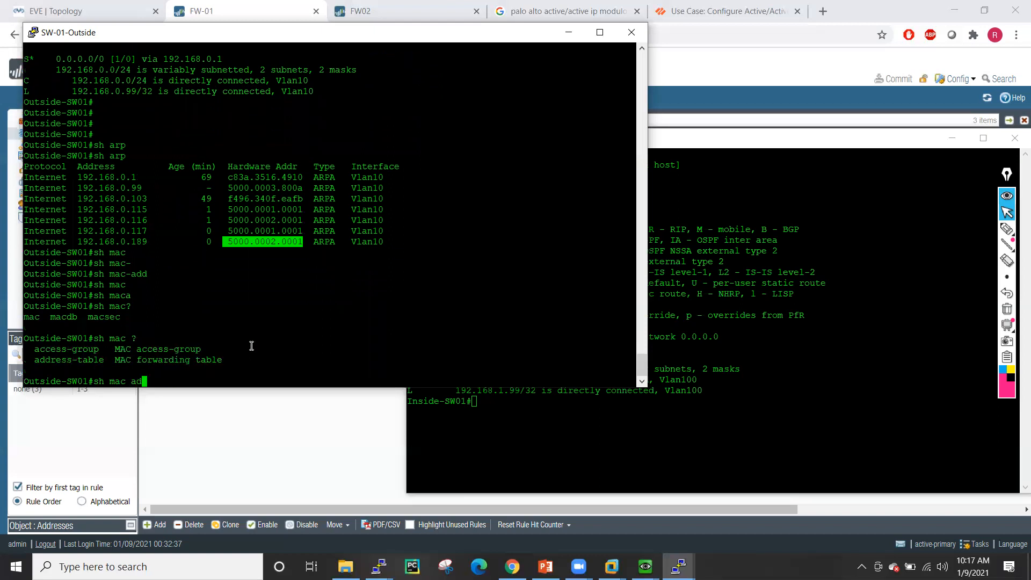
key("Tab")
key("Return")
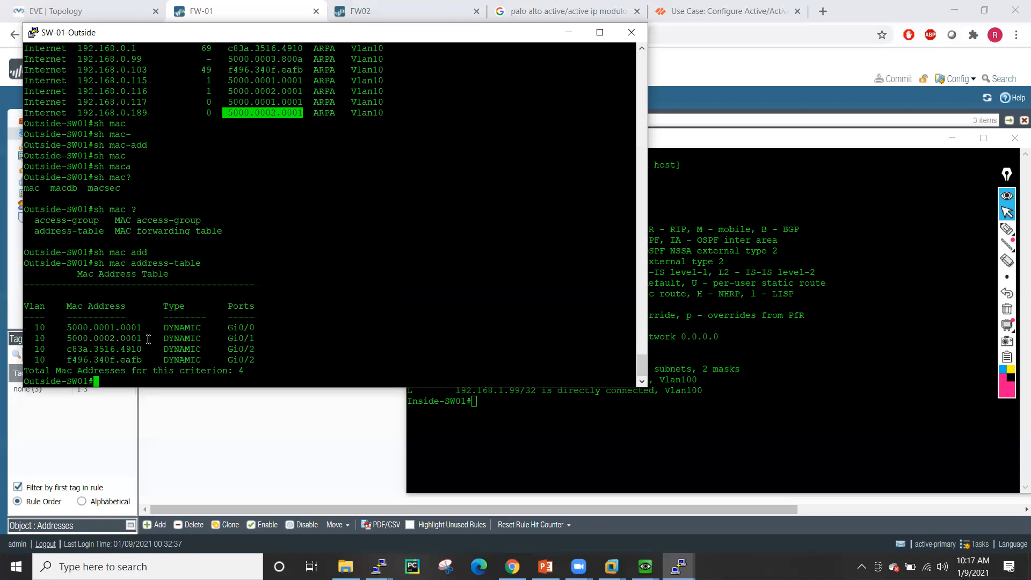
- Highlight the Gi0/0 and Gi0/1 ports for 5000.0001.0001 and 5000.0002.0001, then return to EVE topology
left_click_drag(224, 326, 256, 326)
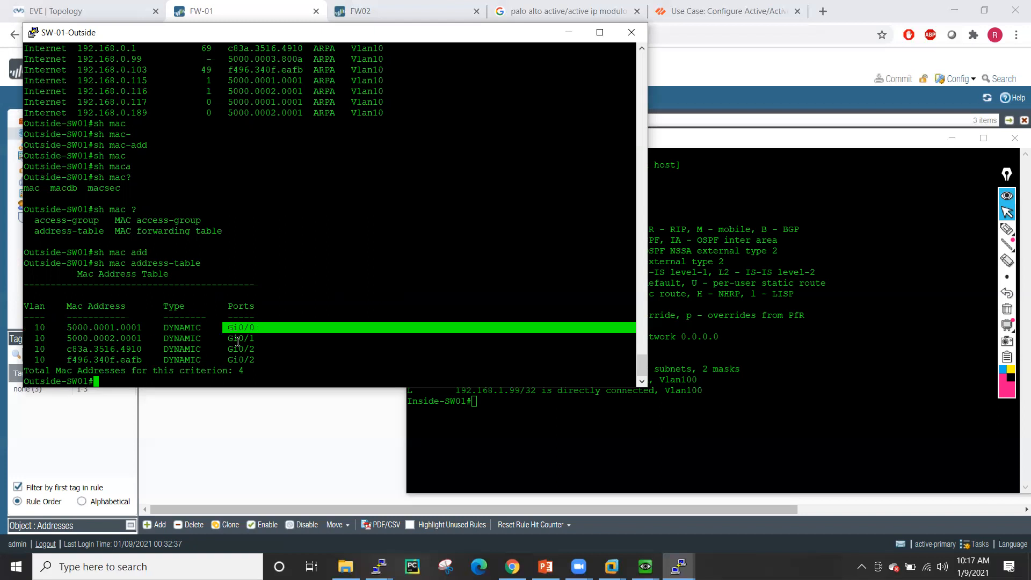
left_click_drag(225, 338, 267, 338)
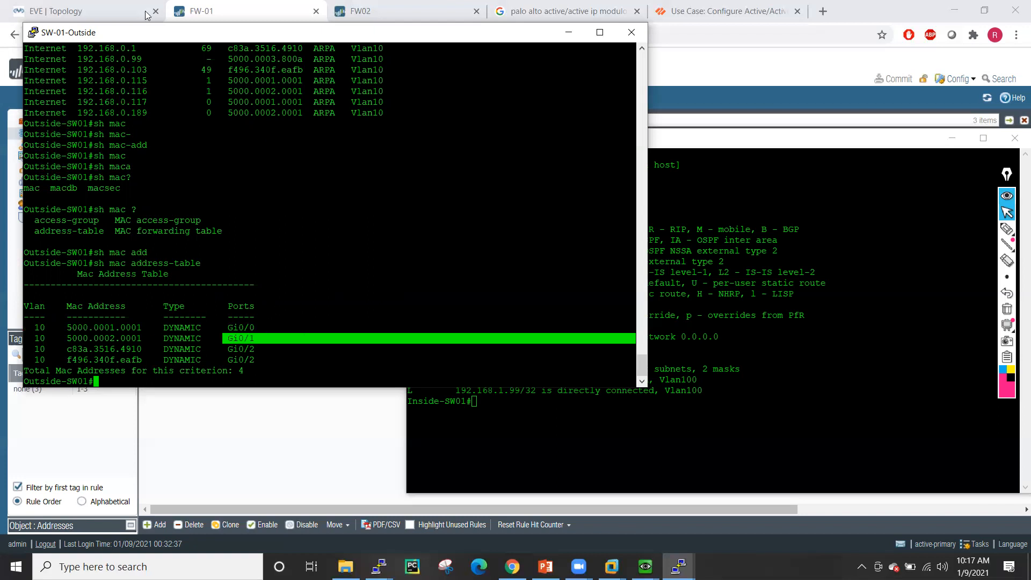
left_click(86, 11)
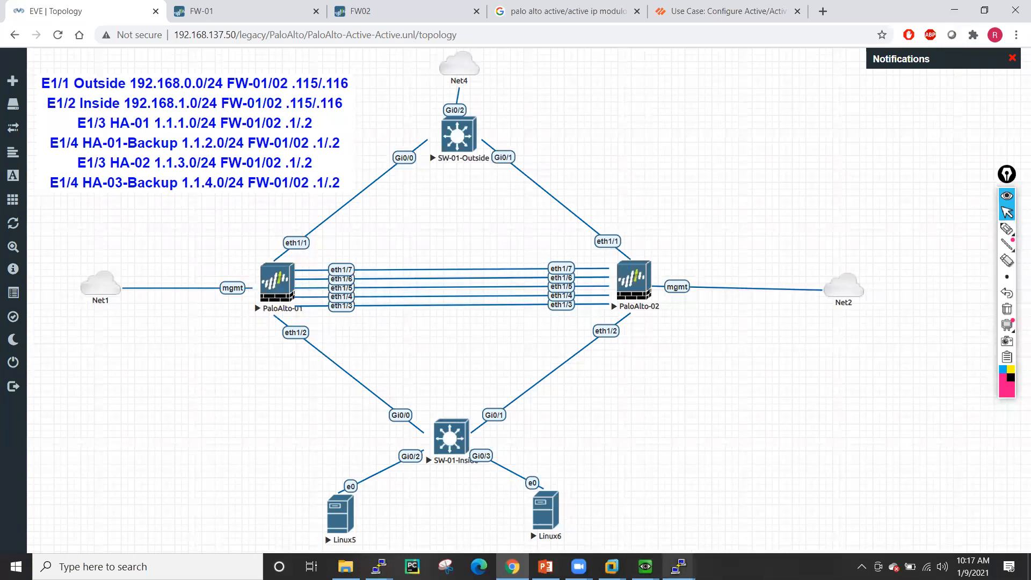
- Open the FW-01 CLI session and enter configuration mode with 'configure'
left_click(678, 567)
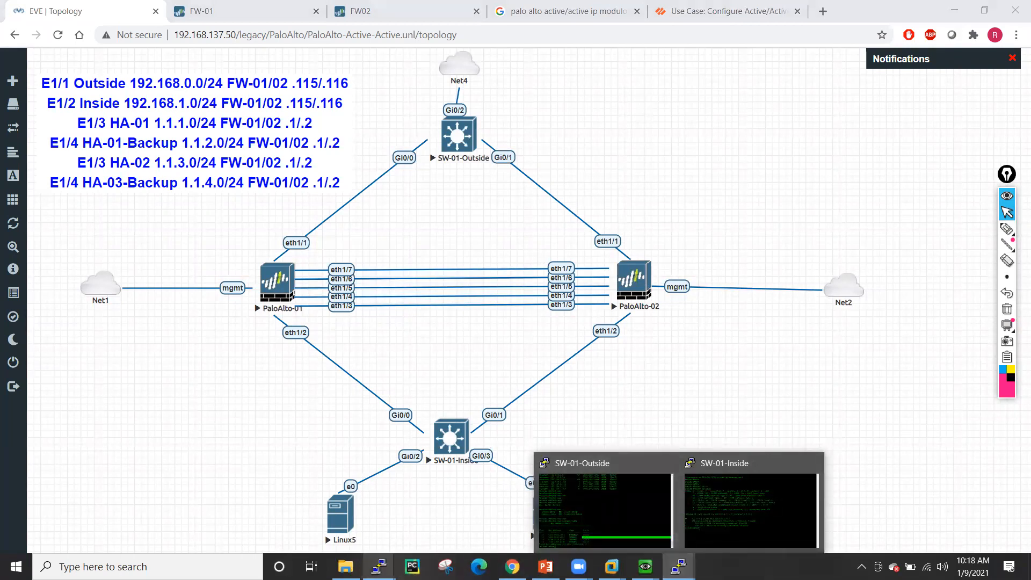
mouse_move(379, 565)
left_click(311, 510)
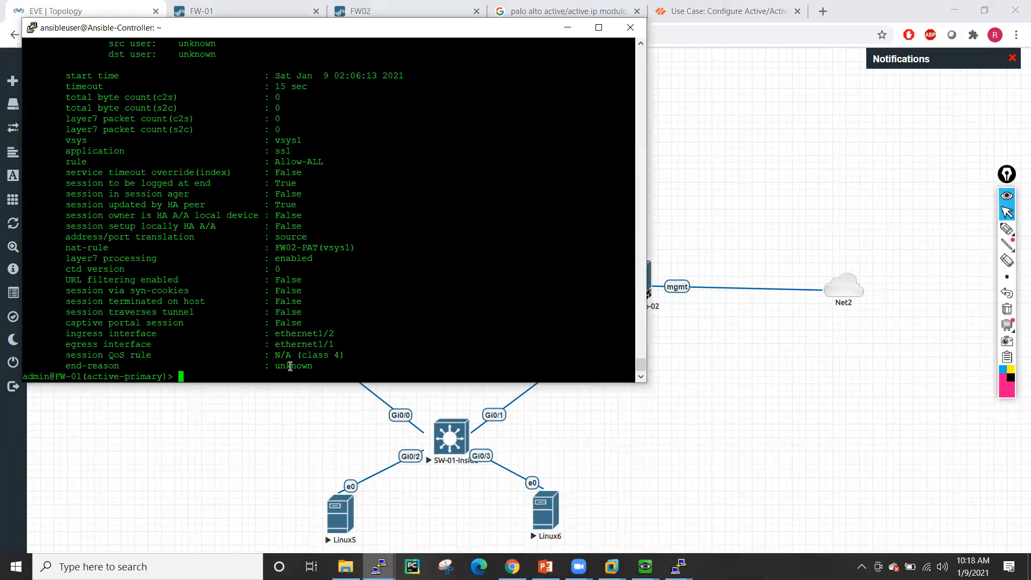
key("Return")
key("Return")
key("Return")
key("Return")
key("Return")
key("Return")
type("confo")
key("Return")
type("configure")
key("Return")
key("Return")
key("Return")
key("Return")
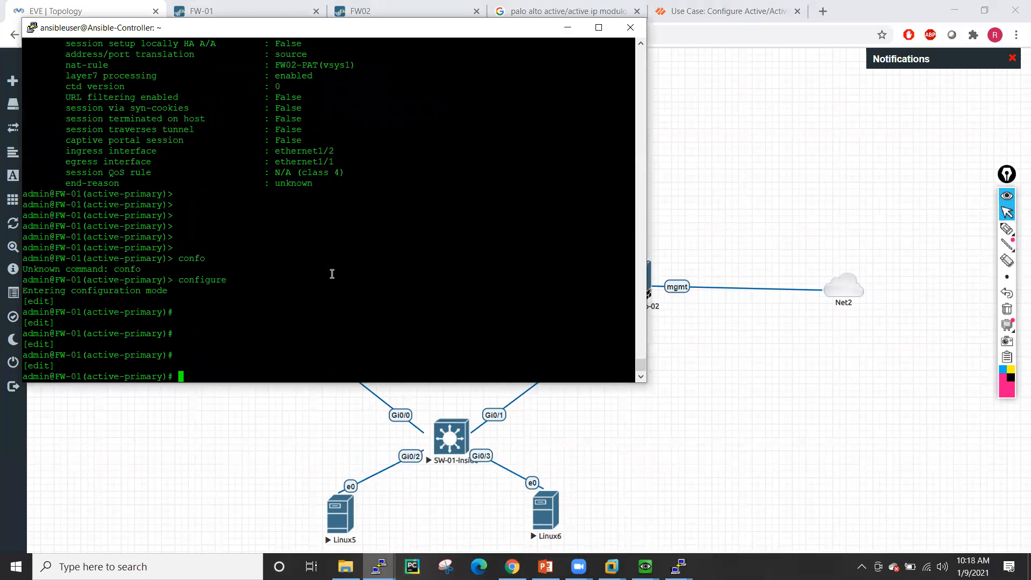
key("Return")
key("Return")
key("Return")
- List the available 'set deviceconfig system' options using ? help
type("set deviceconfig system")
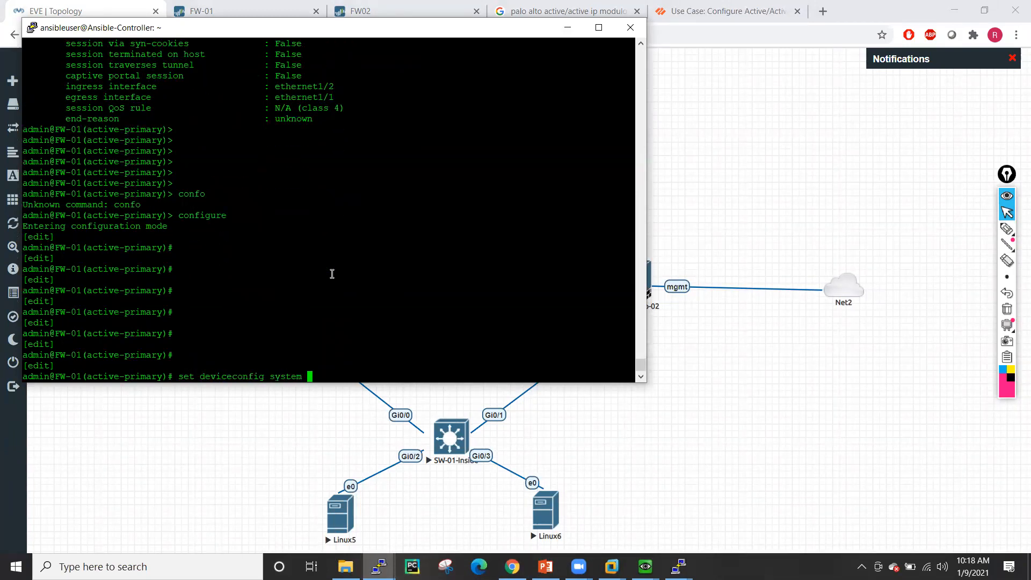
type("tc")
key("BackSpace")
key("BackSpace")
key("question")
key("space")
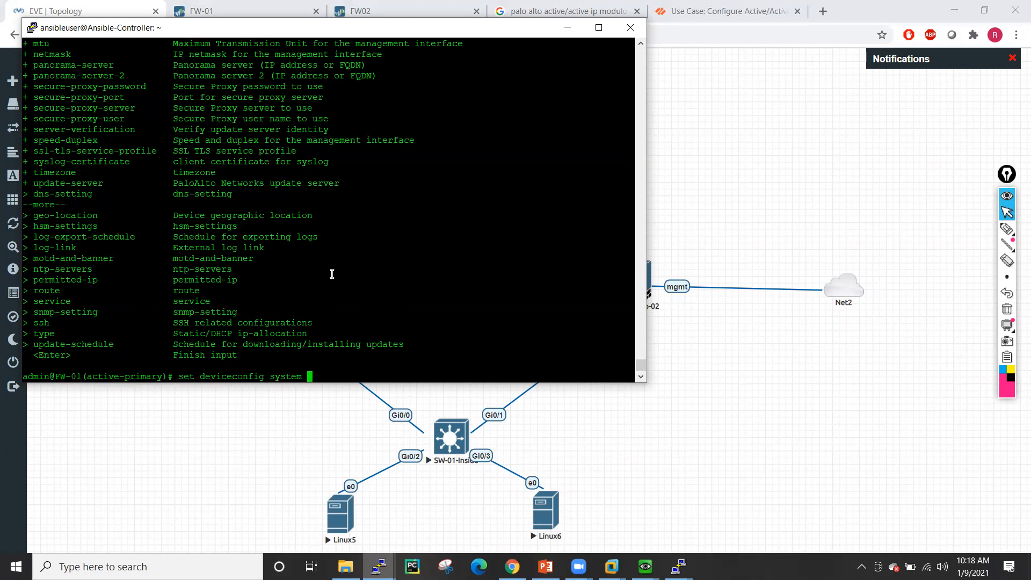
type("tcp")
key("BackSpace")
key("BackSpace")
key("BackSpace")
key("BackSpace")
type("?")
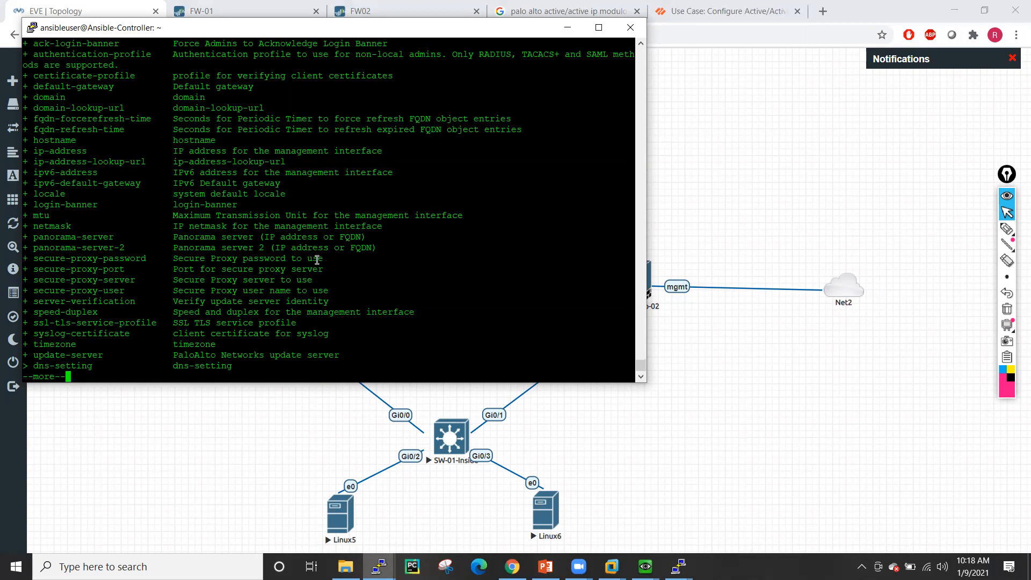
key("space")
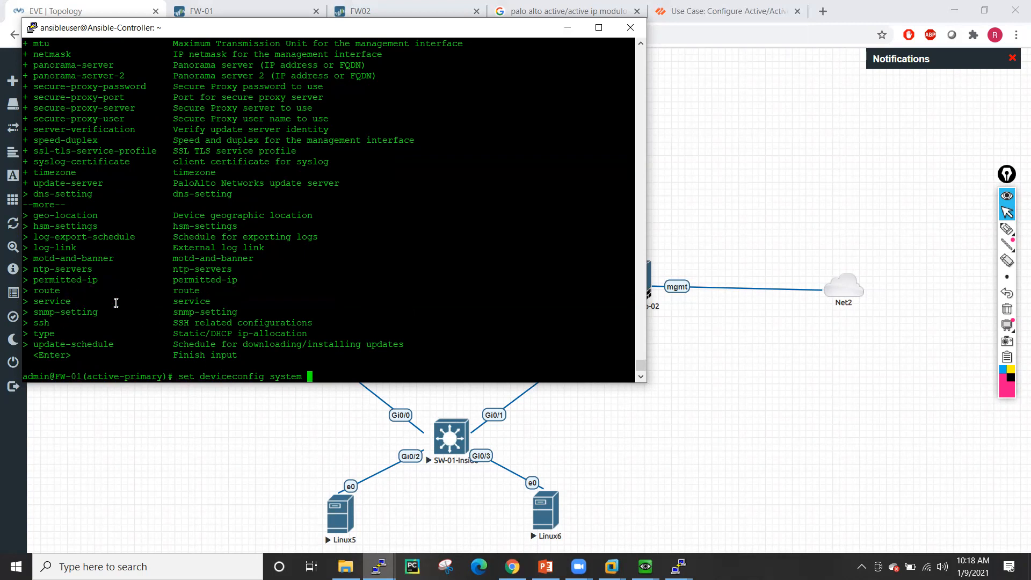
- Try the service keyword, then switch to listing the 'set deviceconfig setting' options
type("serv")
key("Tab")
key("Tab")
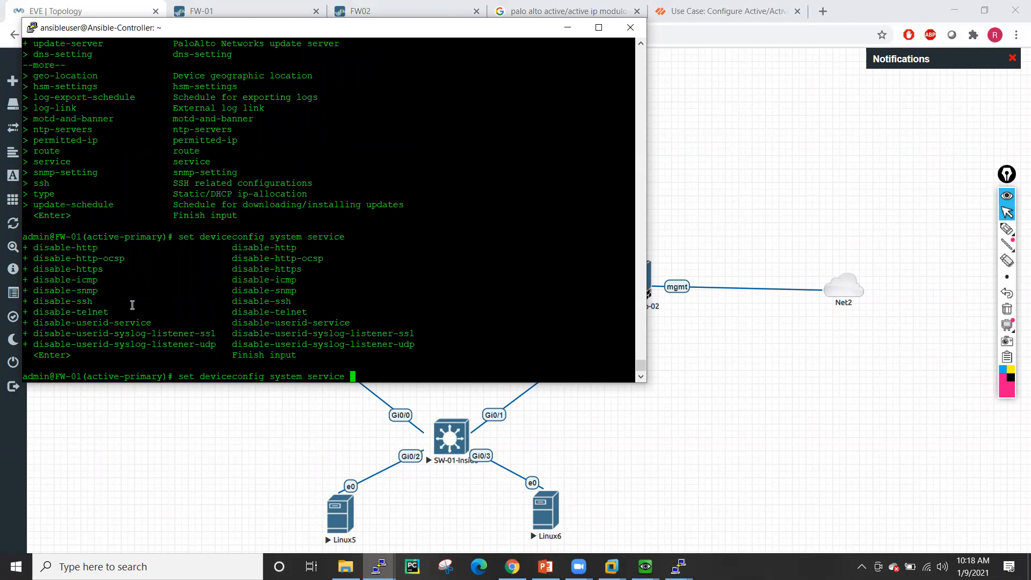
key("BackSpace")
key("BackSpace")
key("BackSpace")
key("BackSpace")
key("BackSpace")
key("BackSpace")
key("BackSpace")
key("BackSpace")
key("Tab")
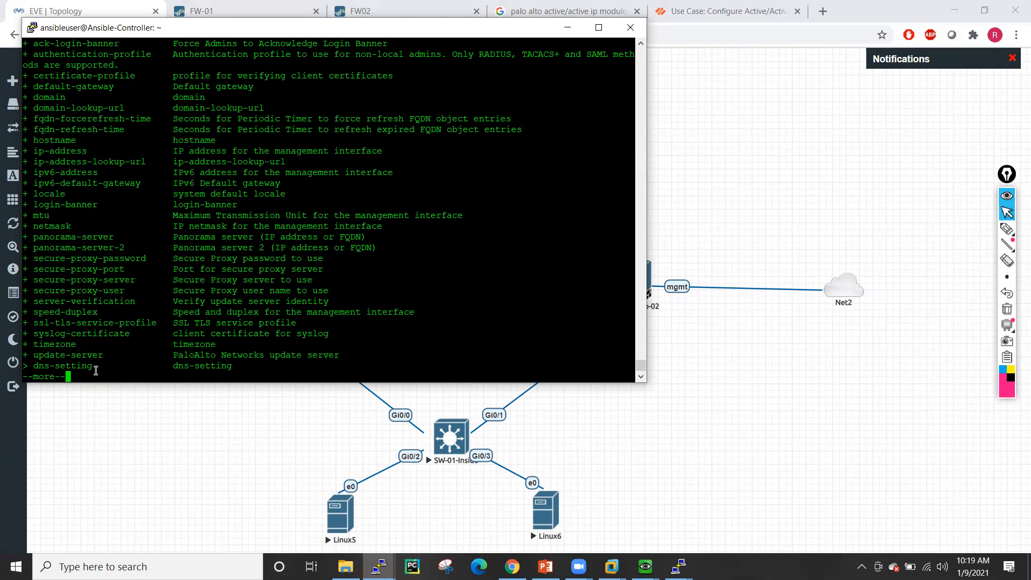
key("space")
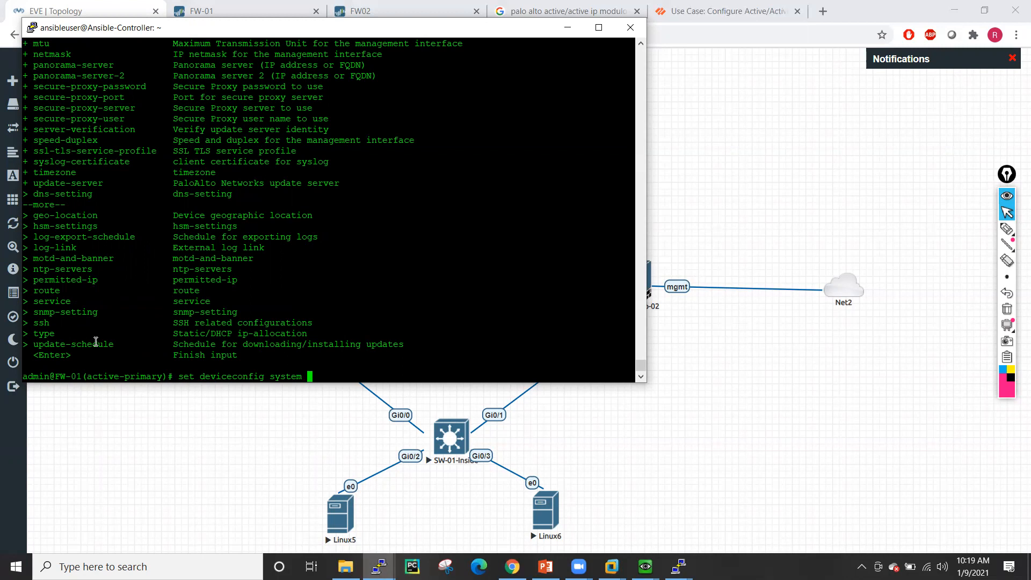
type("sett")
key("BackSpace")
key("BackSpace")
key("BackSpace")
key("BackSpace")
key("BackSpace")
key("BackSpace")
key("BackSpace")
key("BackSpace")
key("BackSpace")
key("BackSpace")
key("BackSpace")
type("setting")
key("Tab")
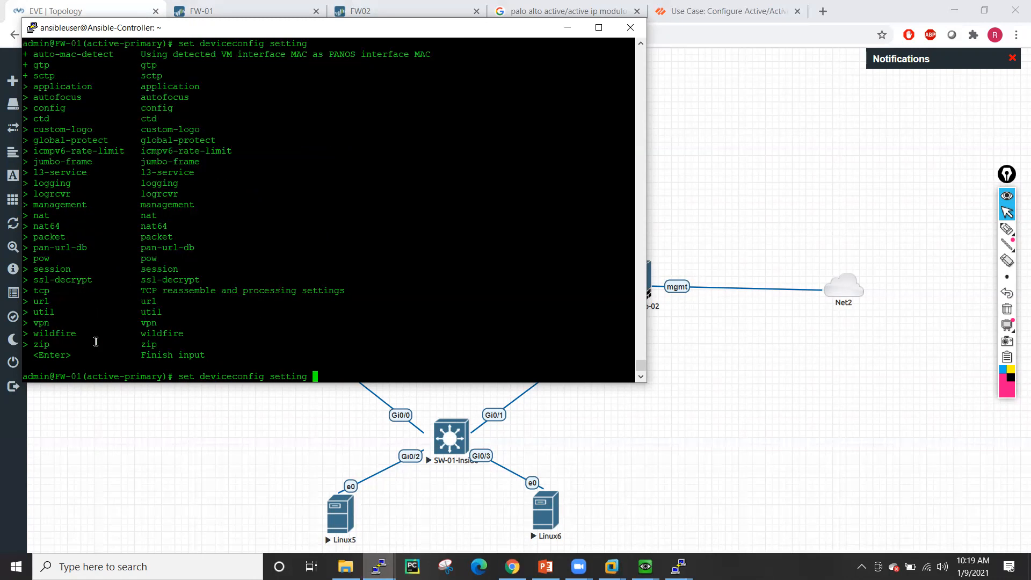
- List the tcp setting options and highlight asymmetric-path
type("tcp")
key("Tab")
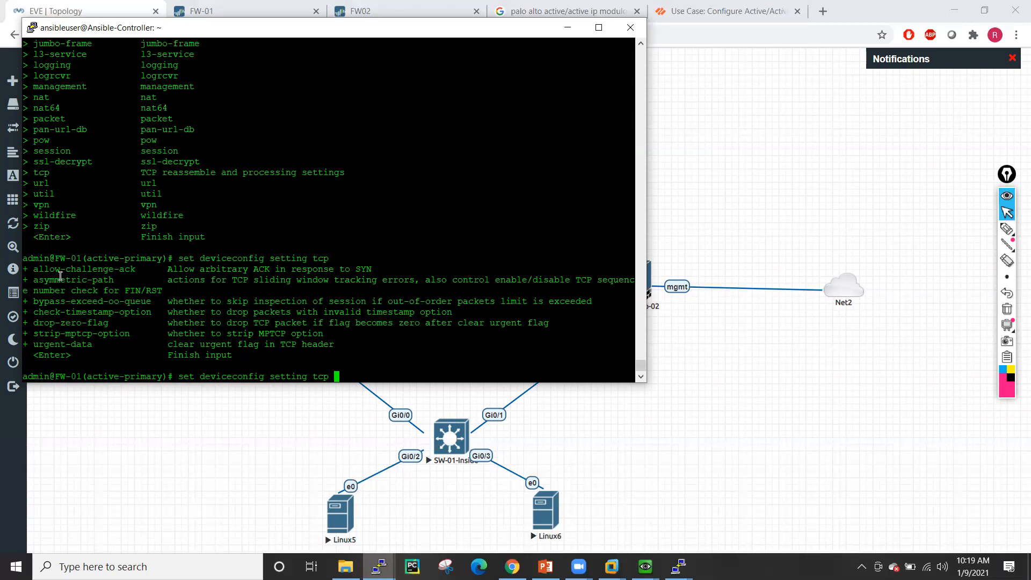
left_click_drag(33, 283, 113, 283)
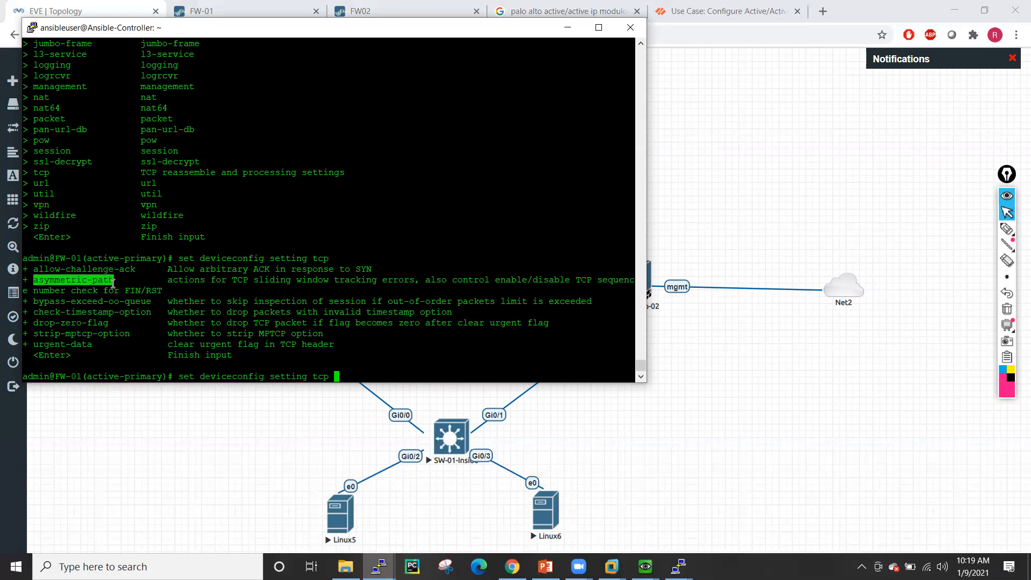
left_click(308, 211)
- Set TCP asymmetric-path to bypass on FW-01 and commit the configuration
type("ass")
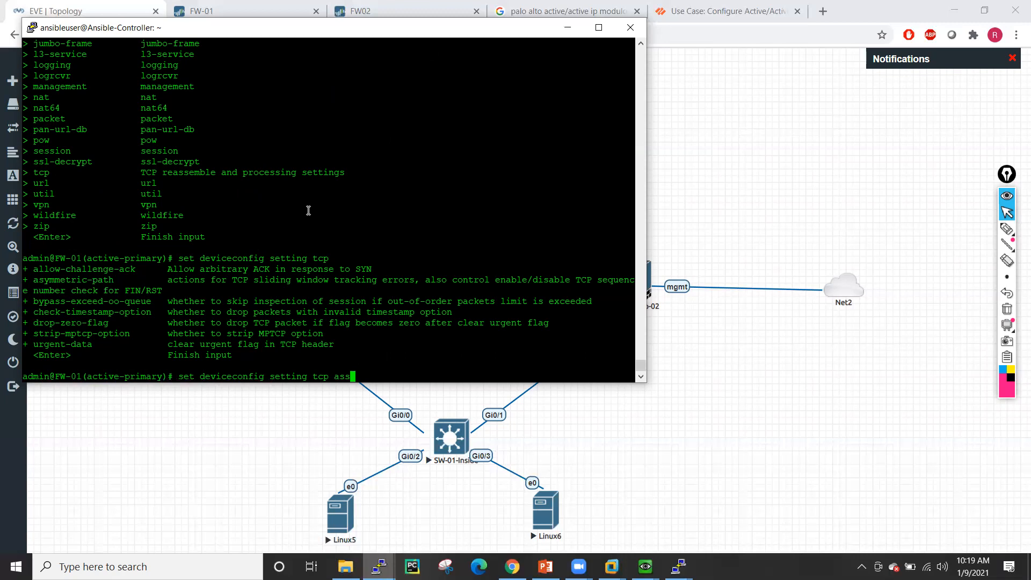
key("BackSpace")
key("Tab")
key("question")
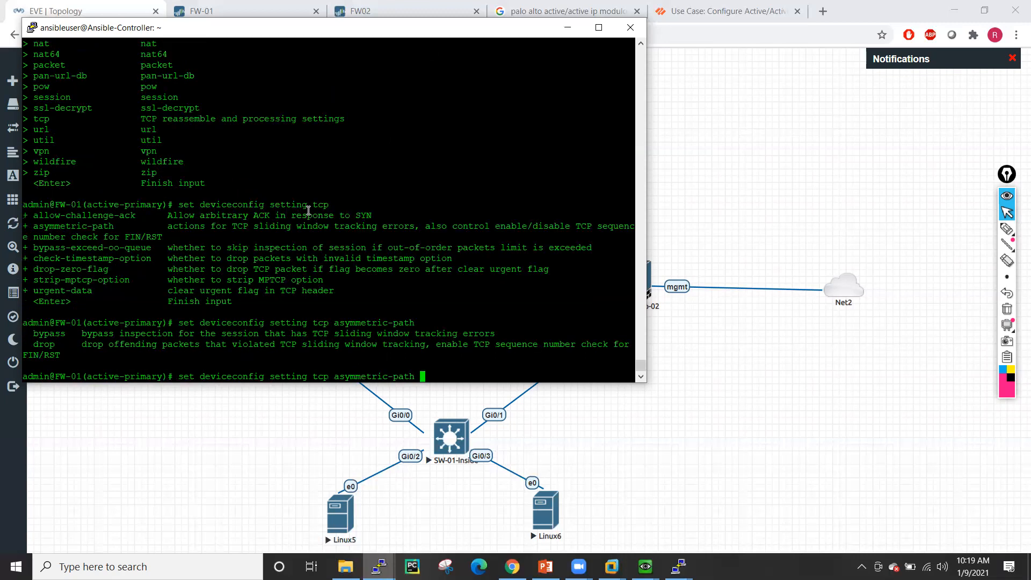
type("bypass")
key("question")
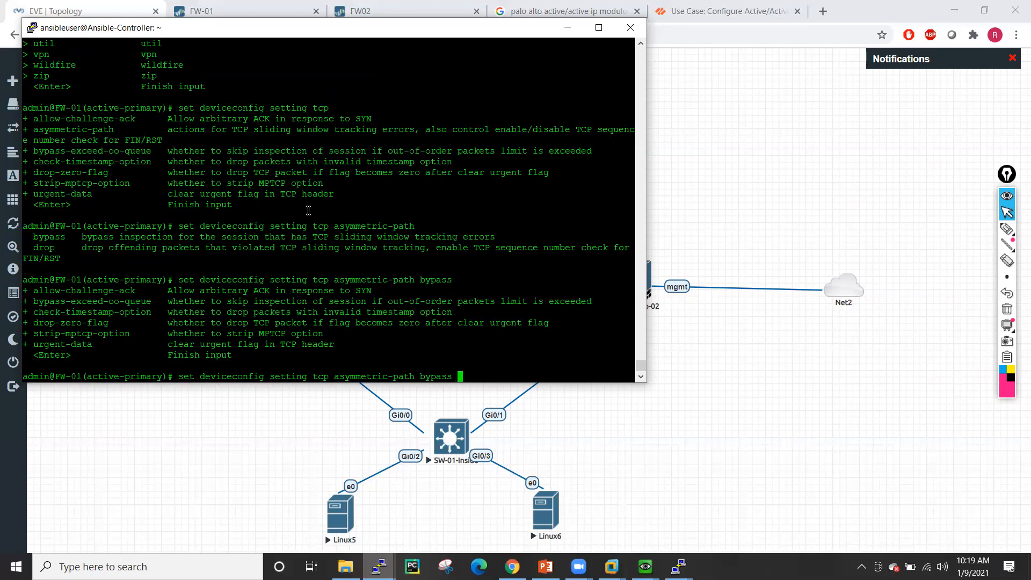
key("Return")
key("Return")
key("Return")
key("Return")
key("Return")
key("Return")
key("Return")
key("Return")
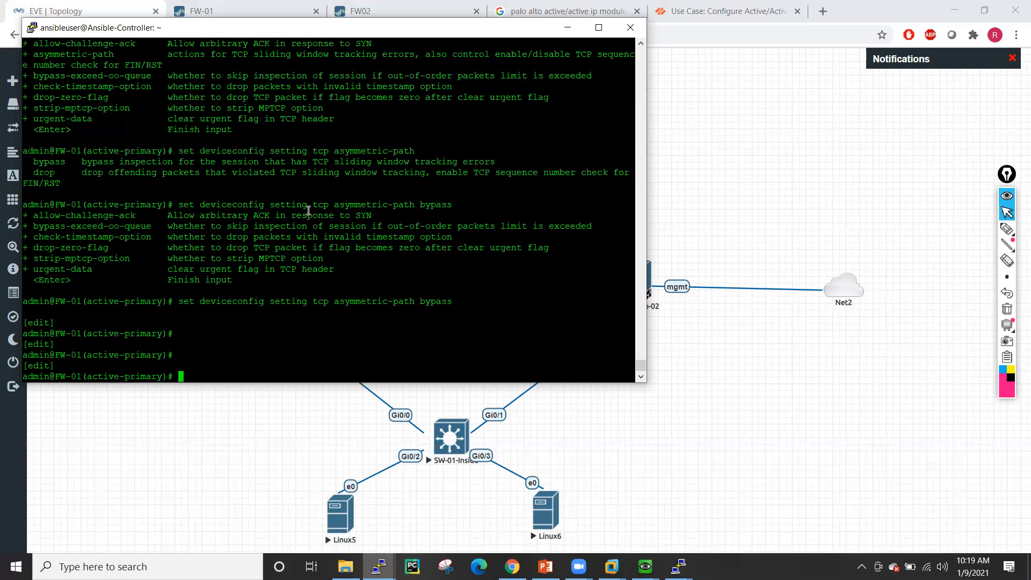
type("commit")
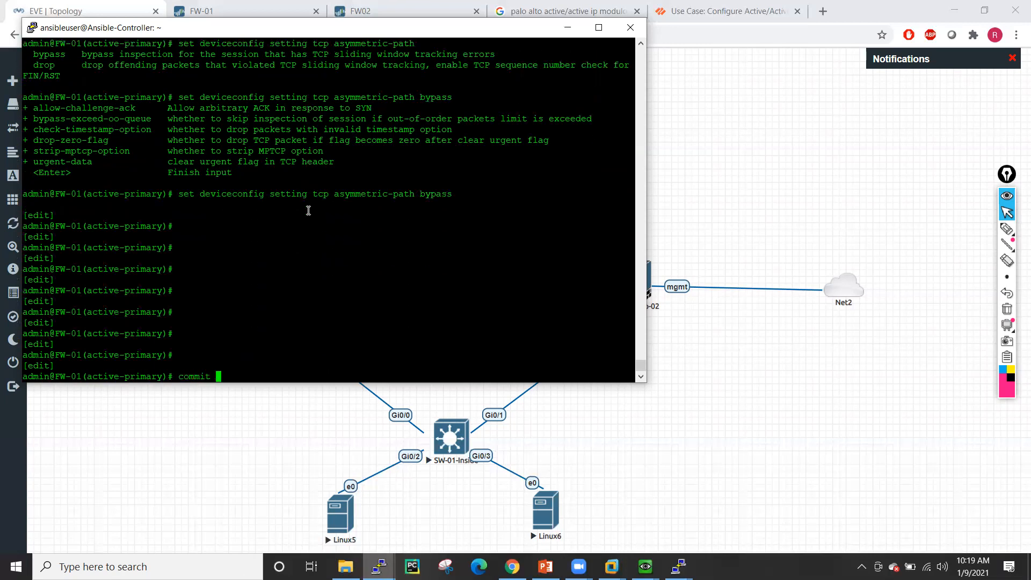
key("Return")
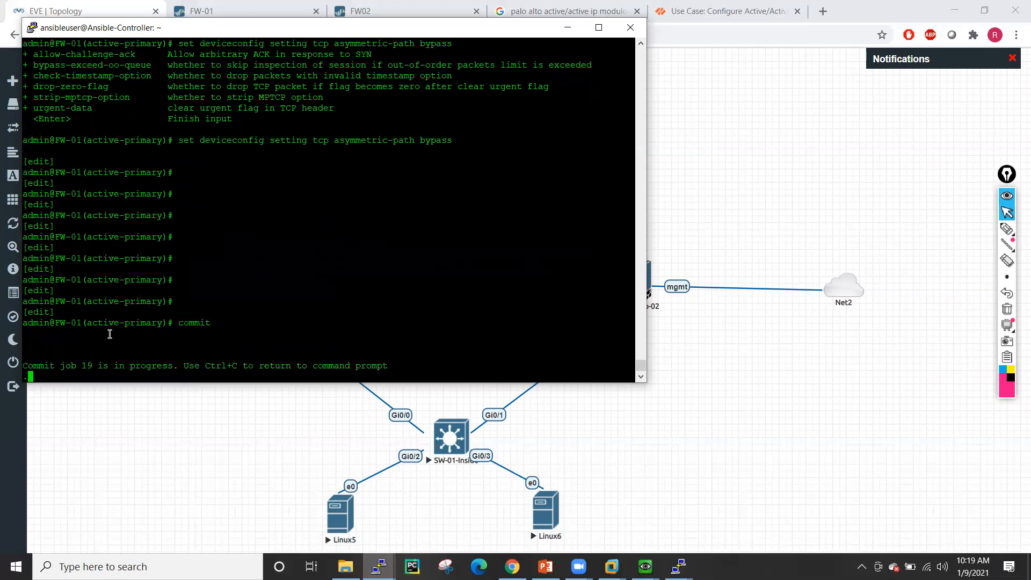
- Bring up the FW02 console and enter configuration mode
mouse_move(378, 566)
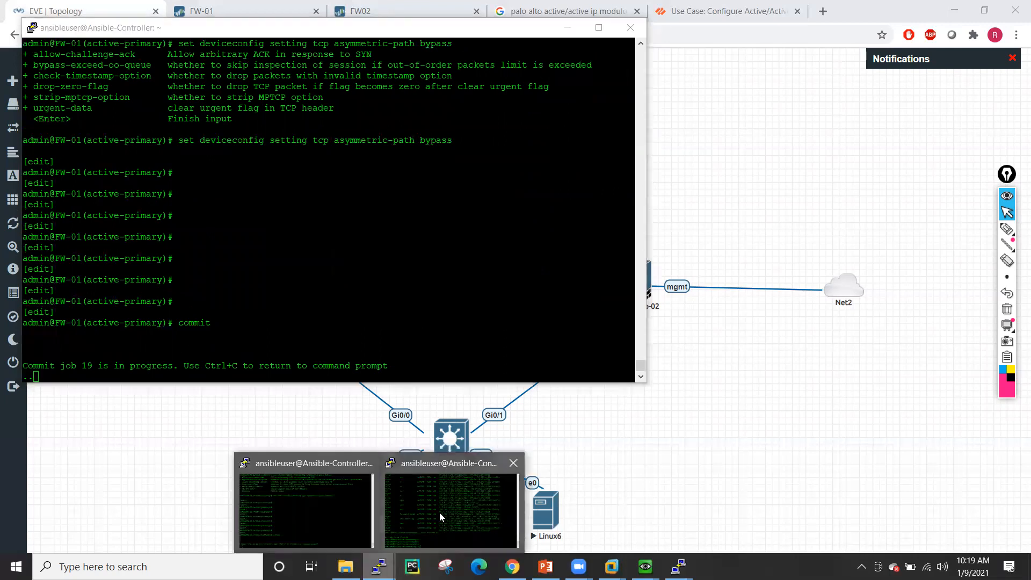
left_click(439, 512)
type("configure")
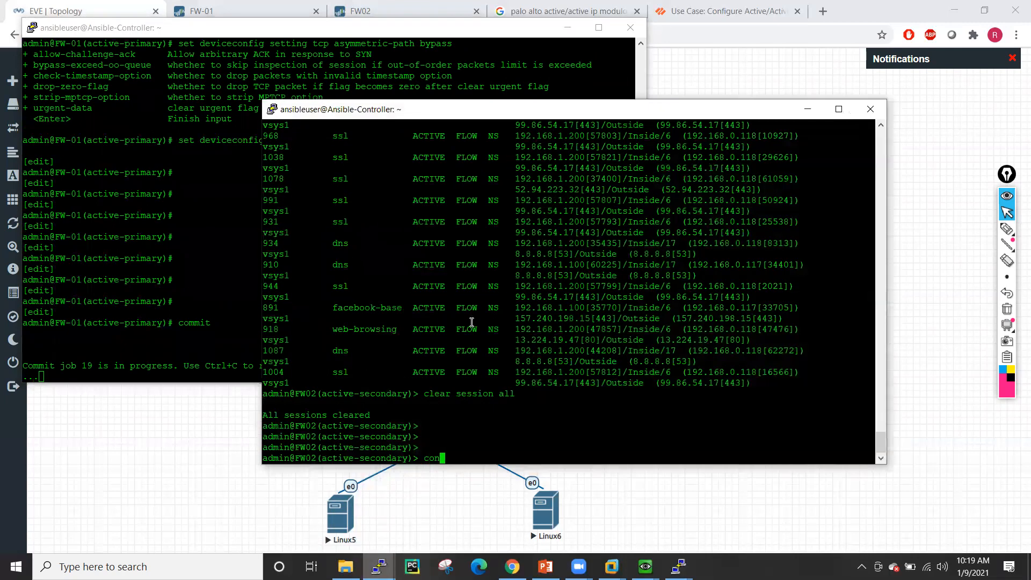
key("Return")
key("Return")
key("Return")
key("Return")
key("Return")
key("Return")
key("Return")
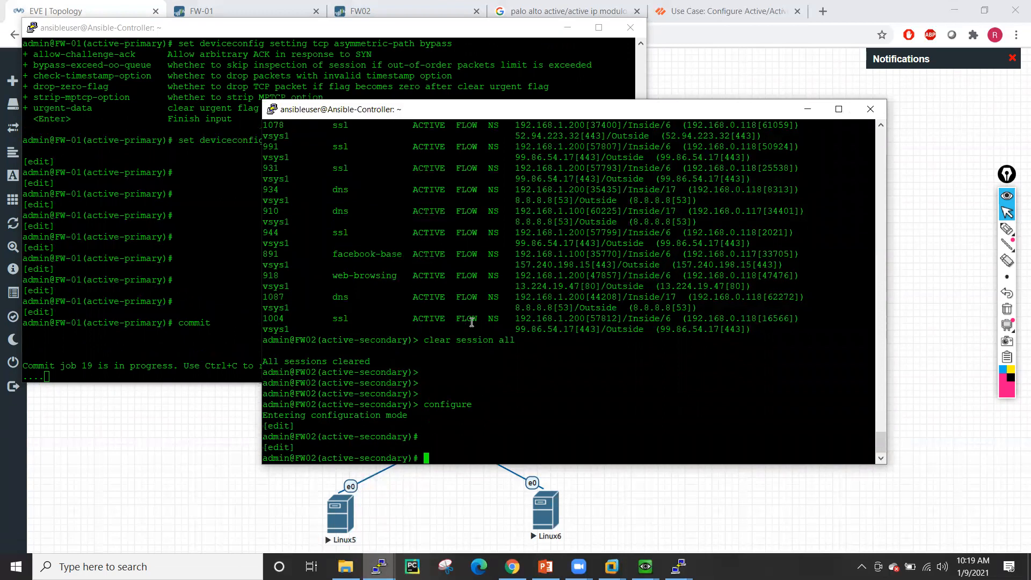
- Enter 'set deviceconfig setting tcp asymmetric-path bypass' on FW02
type("set")
key("BackSpace")
key("BackSpace")
key("BackSpace")
key("BackSpace")
type("set deviceconfig ")
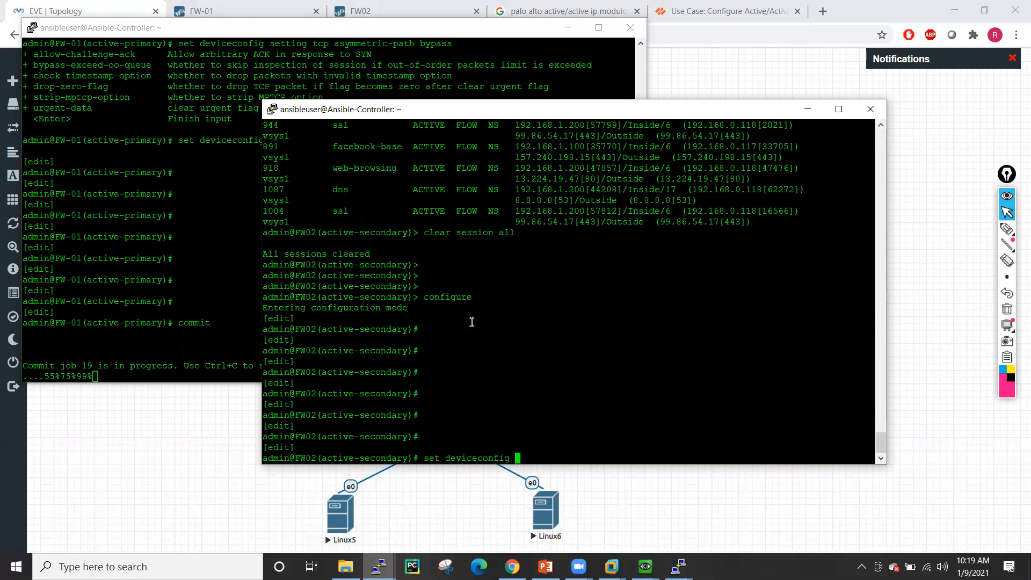
type("set")
key("Tab")
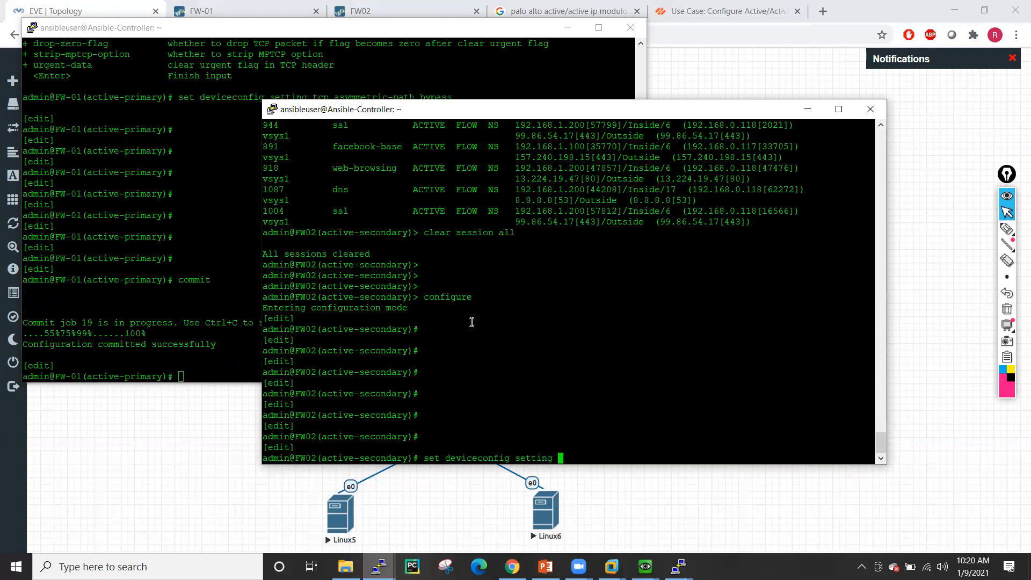
type("tcp a")
key("question")
type("s")
key("Tab")
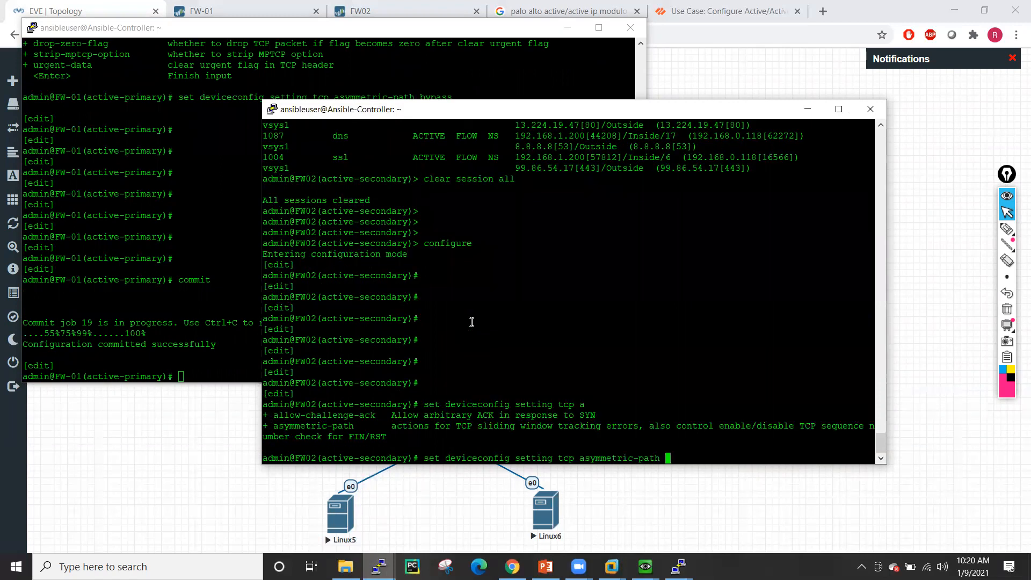
type("bypass")
key("Return")
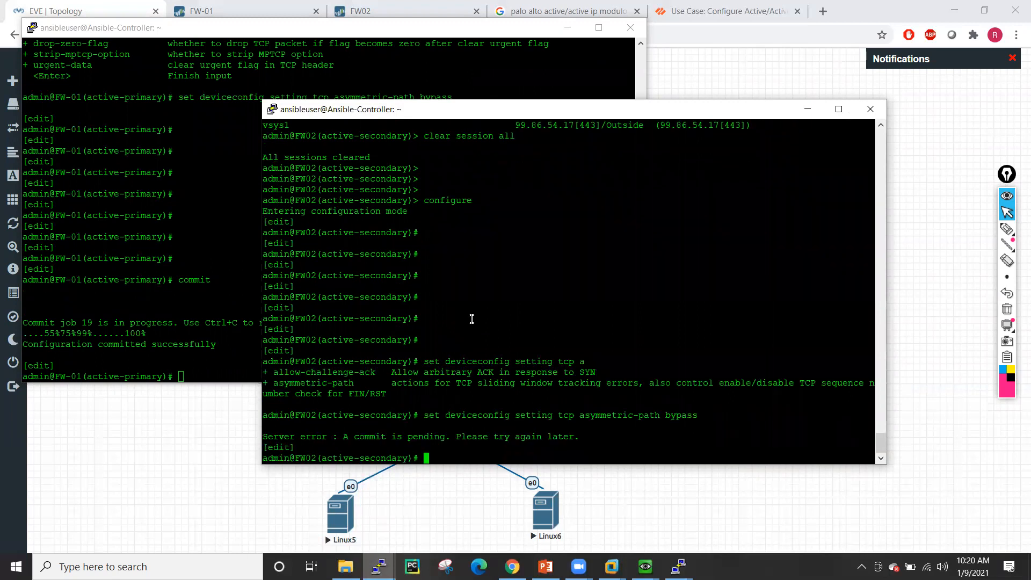
- Recall and resubmit the asymmetric-path bypass command on FW02, then clear the line
key("Return")
key("Up")
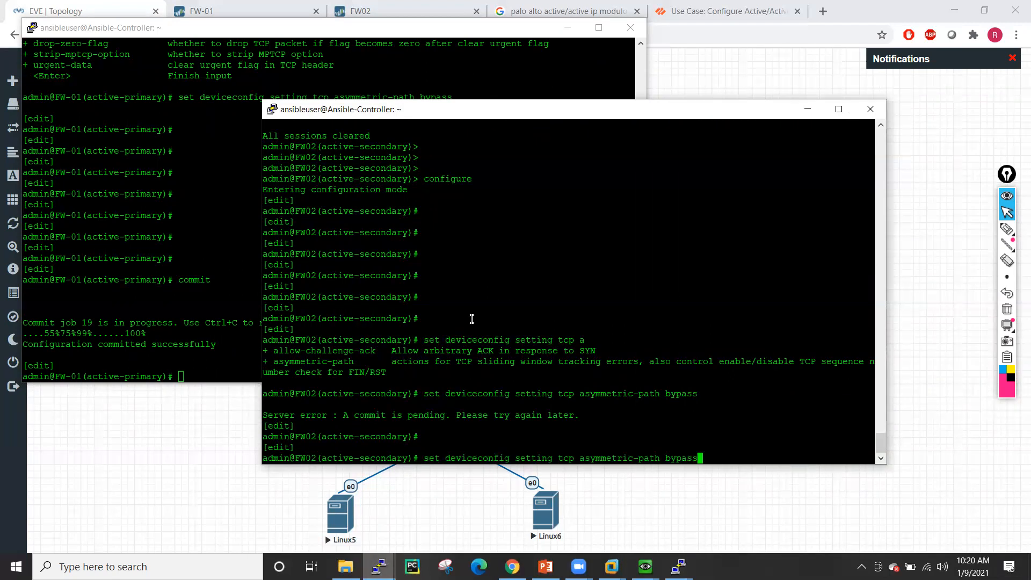
key("question")
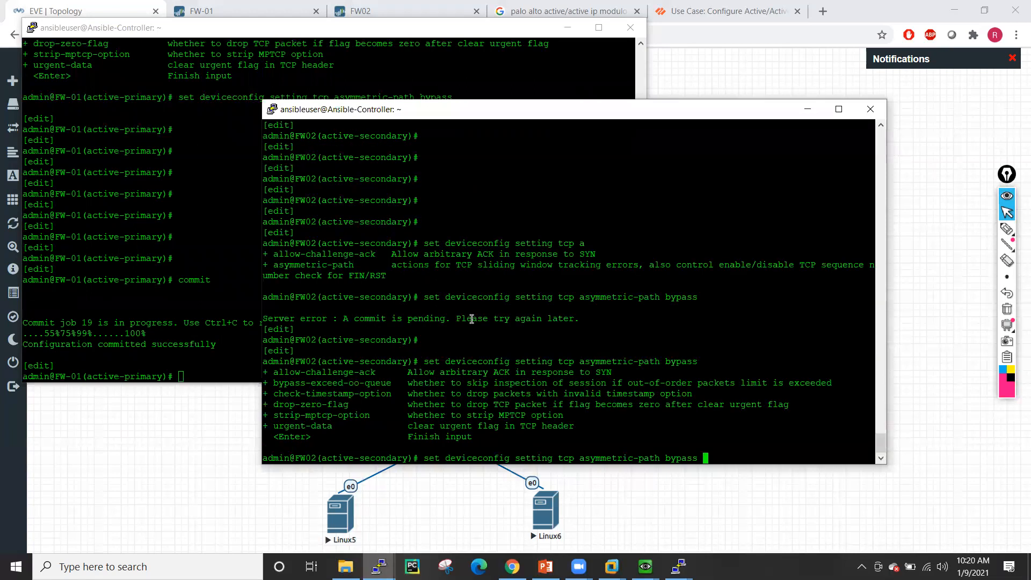
key("Return")
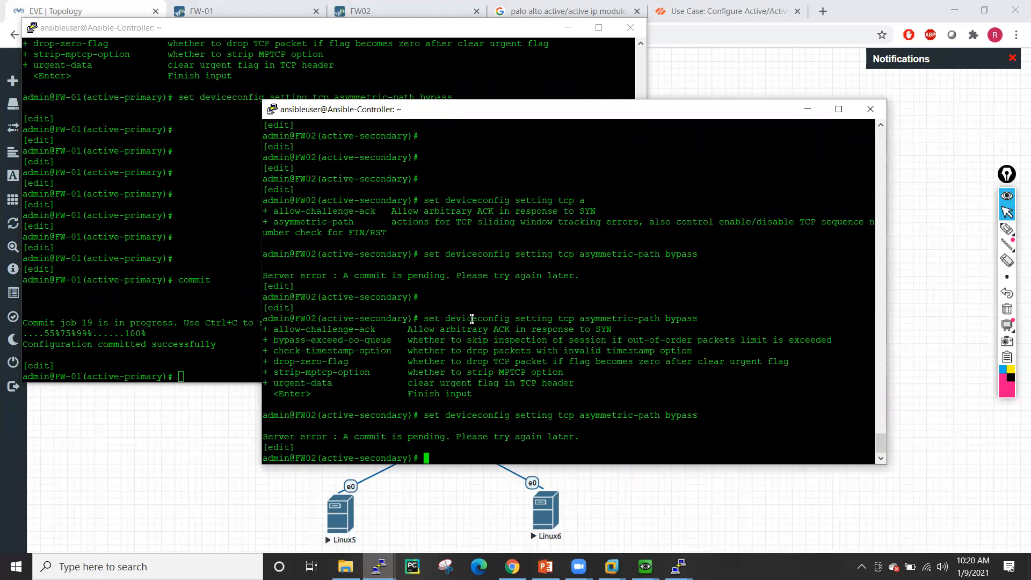
key("Return")
key("Return")
key("Return")
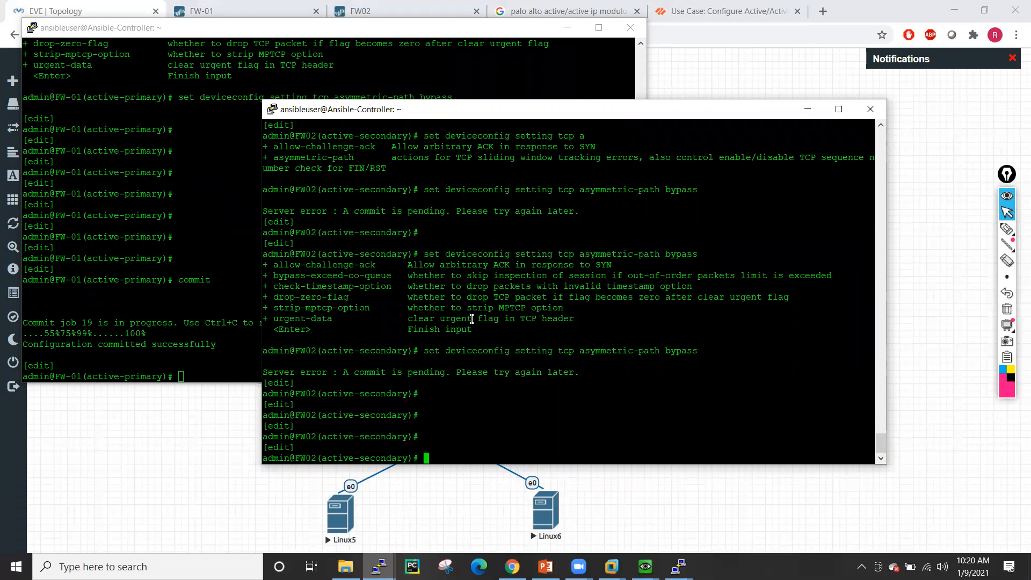
key("Up")
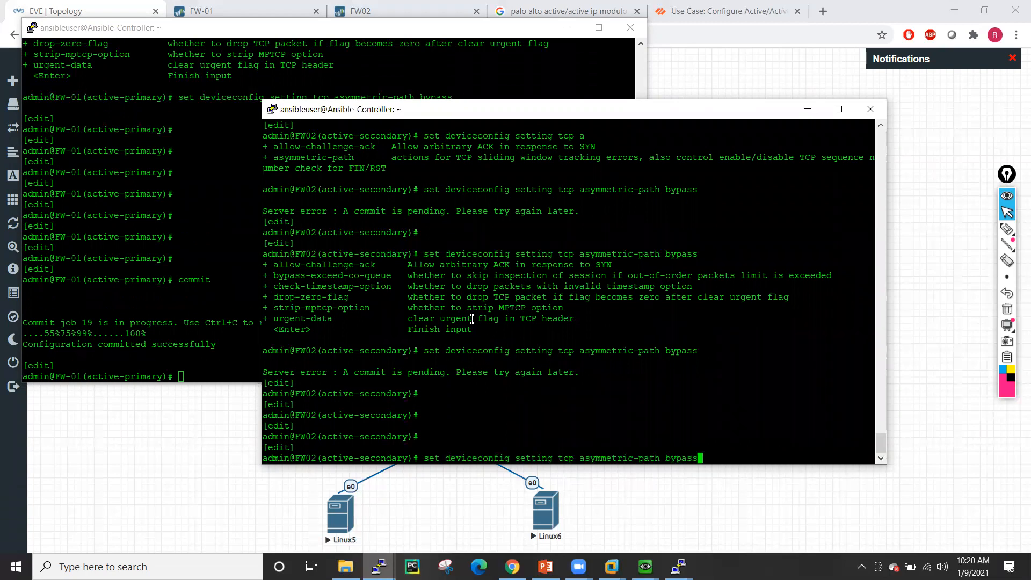
key("ctrl+u")
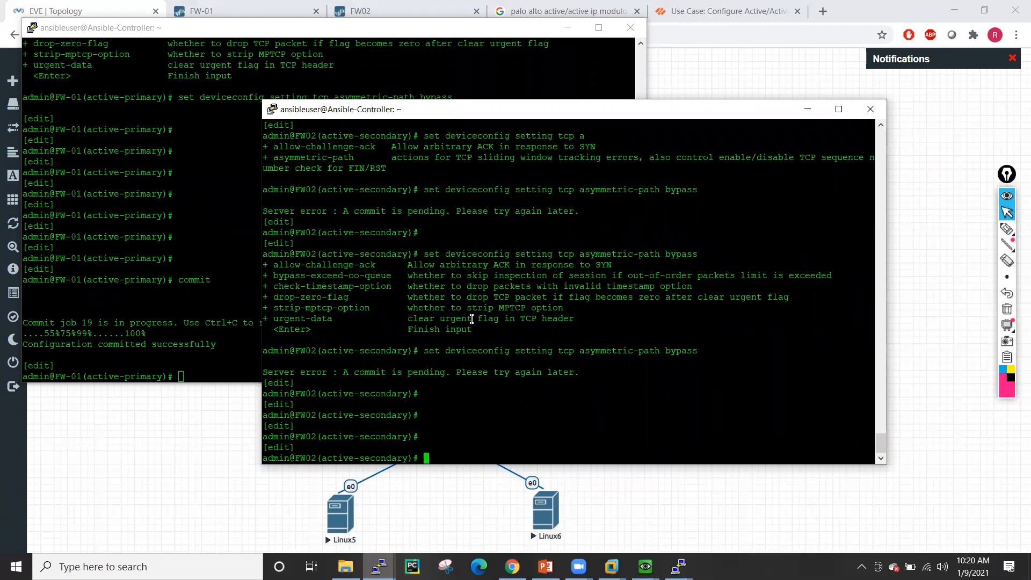
- After confirming FW-01's commit finished, apply asymmetric-path bypass on FW02 and commit it
left_click(153, 301)
key("Return")
key("Return")
key("Return")
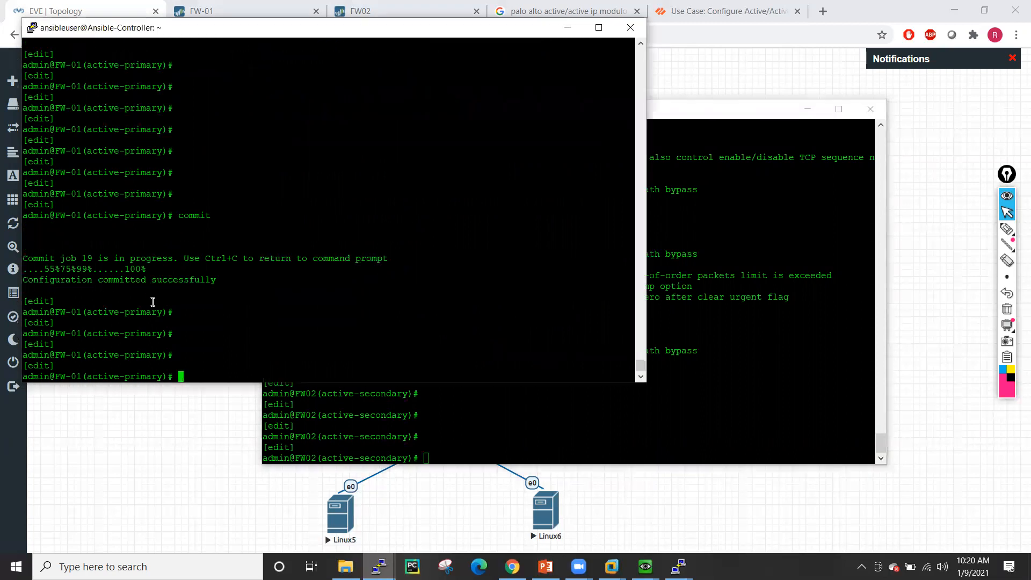
left_click(687, 431)
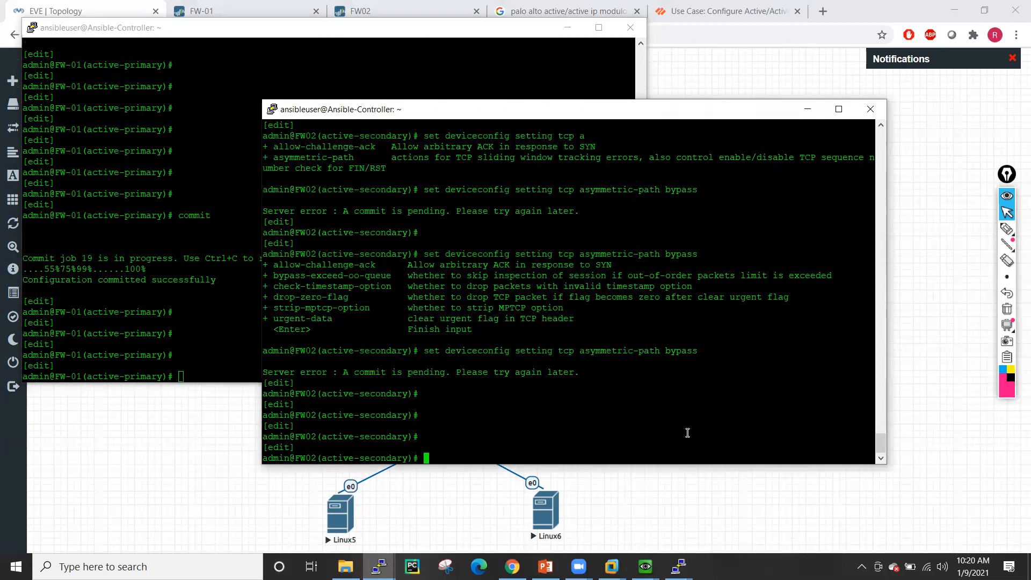
key("Up")
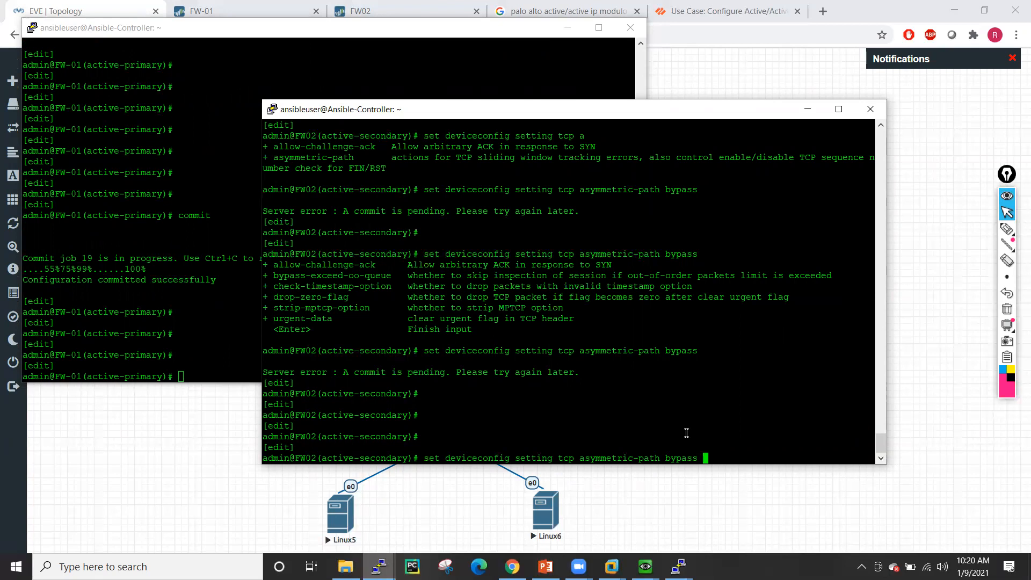
key("Return")
key("Return")
key("Return")
type("commit")
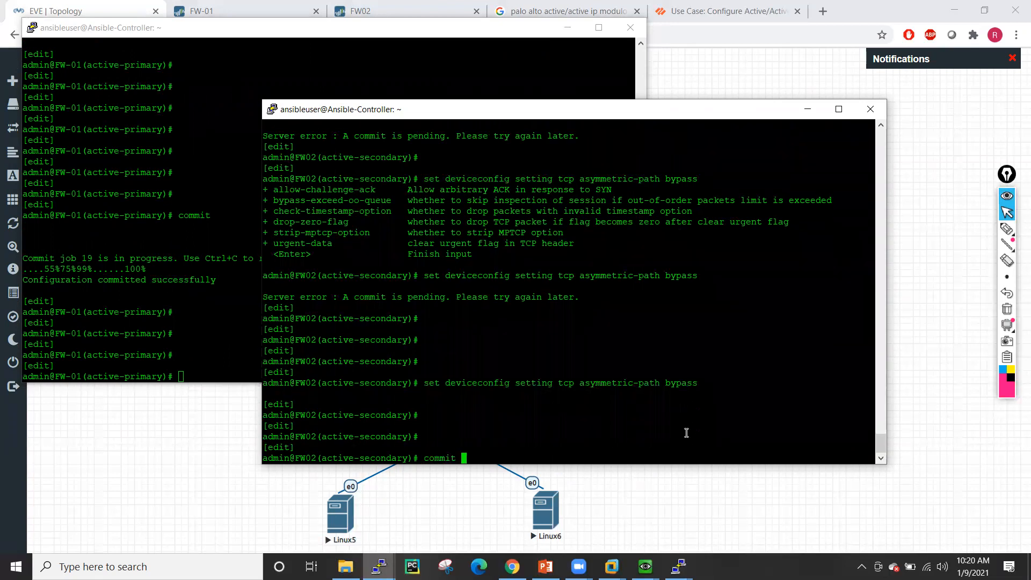
key("Return")
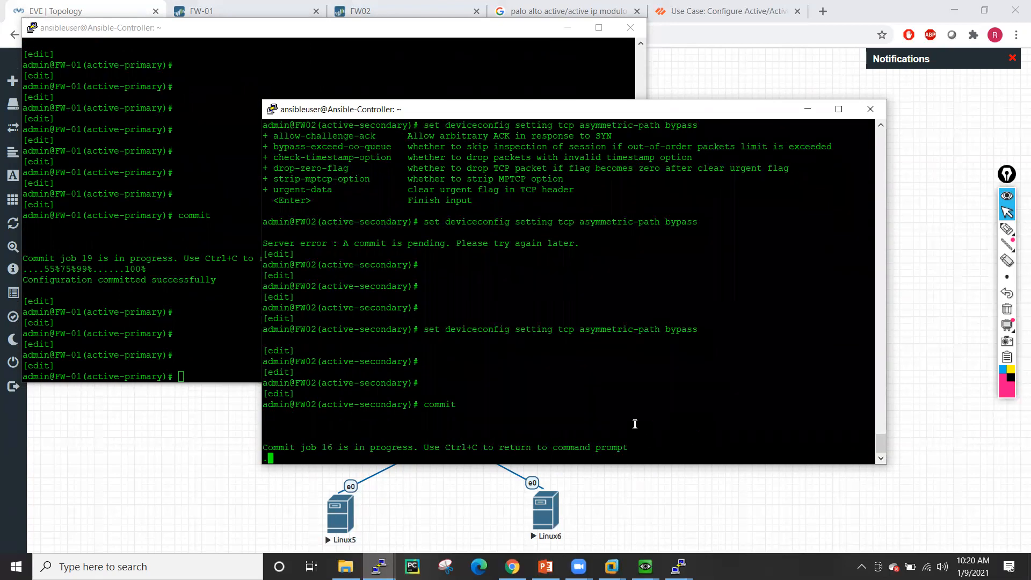
left_click(231, 439)
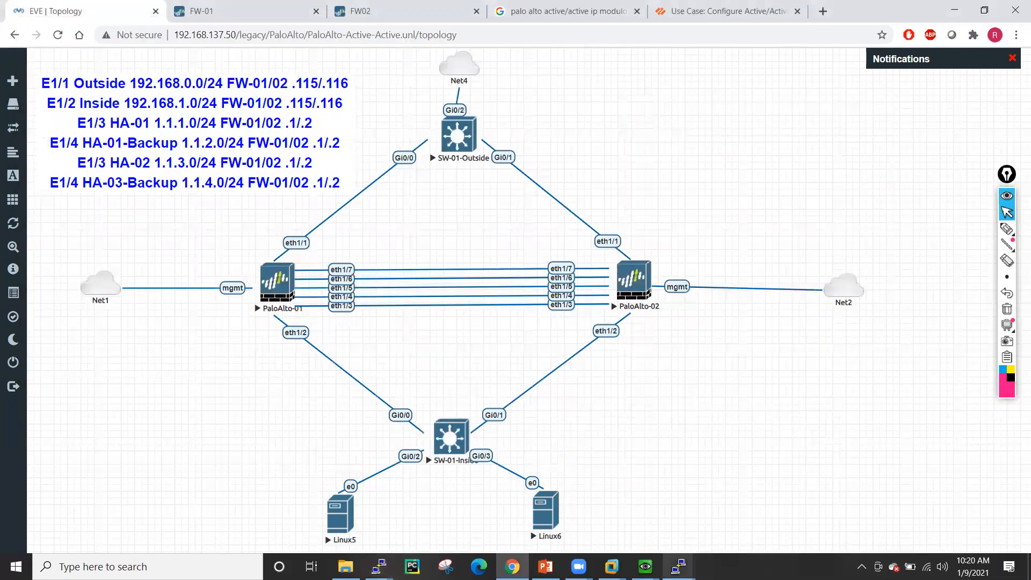
- On SW-01-Outside, run telnet 192.168.0.189 to test reaching the virtual address
mouse_move(679, 565)
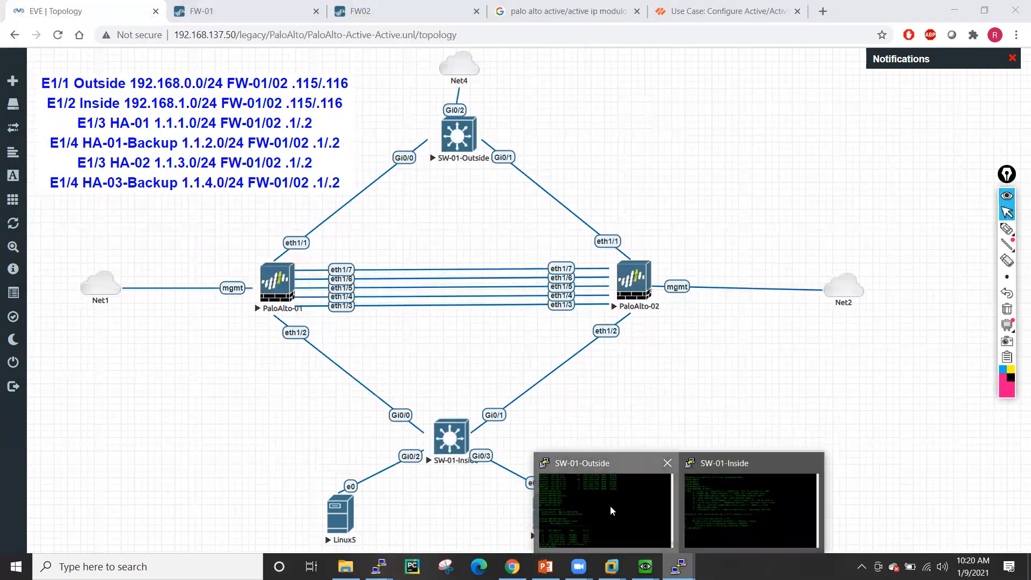
left_click(610, 505)
key("Up")
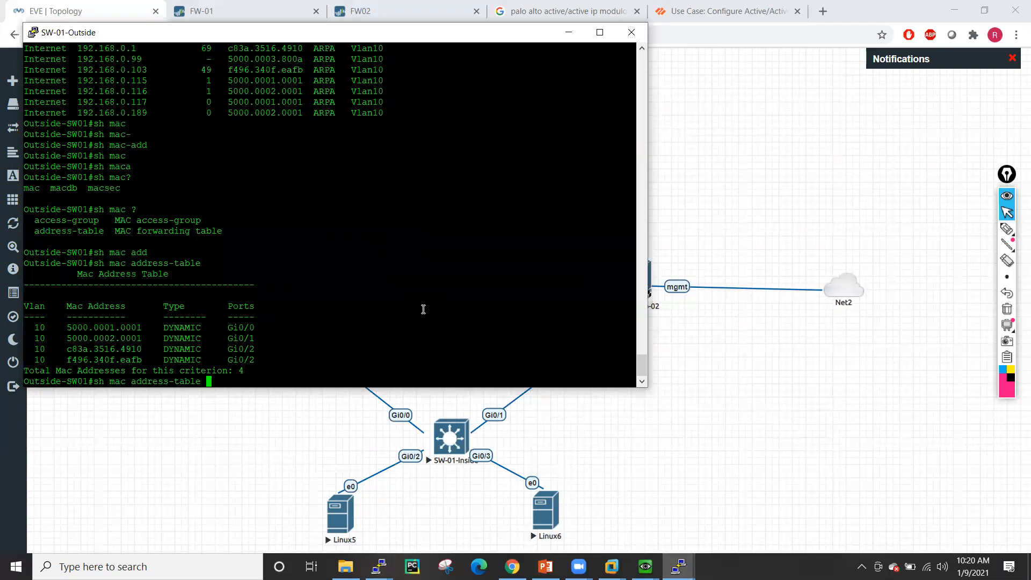
key("BackSpace")
key("BackSpace")
key("BackSpace")
key("BackSpace")
key("BackSpace")
key("BackSpace")
key("BackSpace")
key("BackSpace")
key("BackSpace")
key("BackSpace")
key("BackSpace")
key("BackSpace")
key("BackSpace")
key("BackSpace")
key("BackSpace")
key("BackSpace")
key("BackSpace")
key("BackSpace")
key("BackSpace")
key("BackSpace")
type("telnet 192.168.0.189")
key("Return")
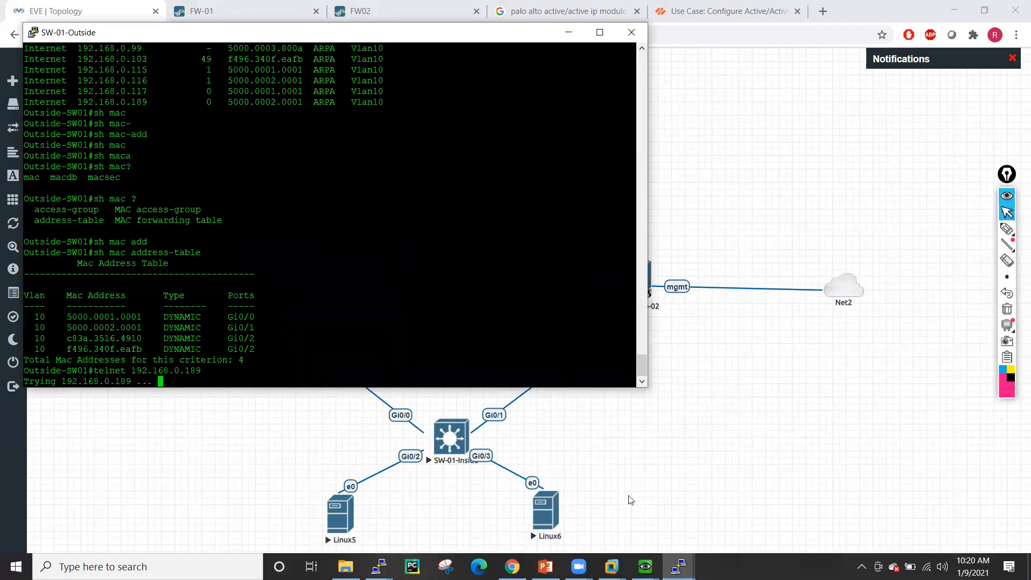
- On SW-01-Inside, list logged-in sessions with who and show ip interface brief
mouse_move(679, 566)
left_click(764, 496)
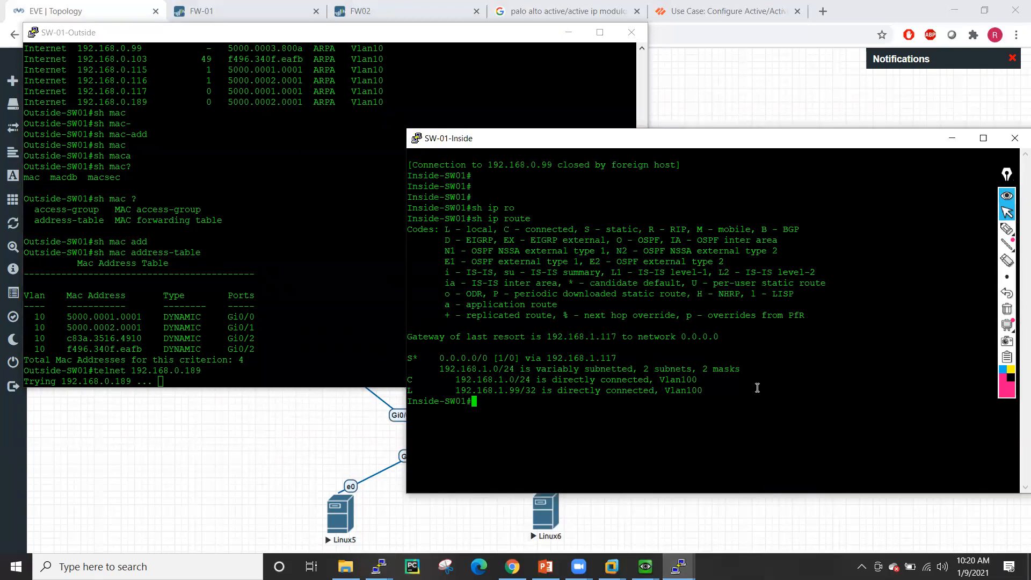
type("who")
key("Return")
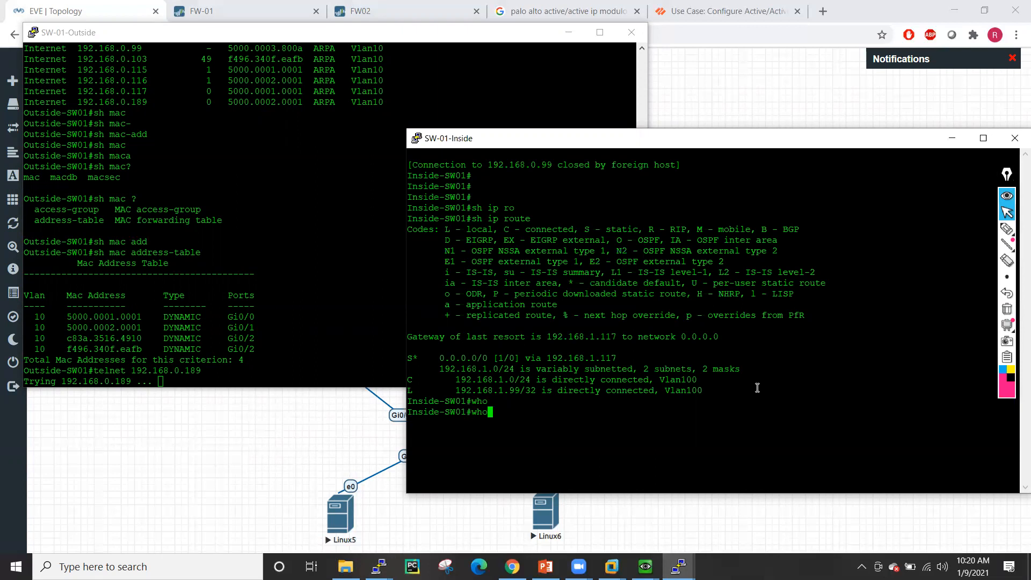
key("Return")
key("Return")
key("Return")
key("Return")
key("Return")
key("Return")
type("sh int ip bri")
key("Tab")
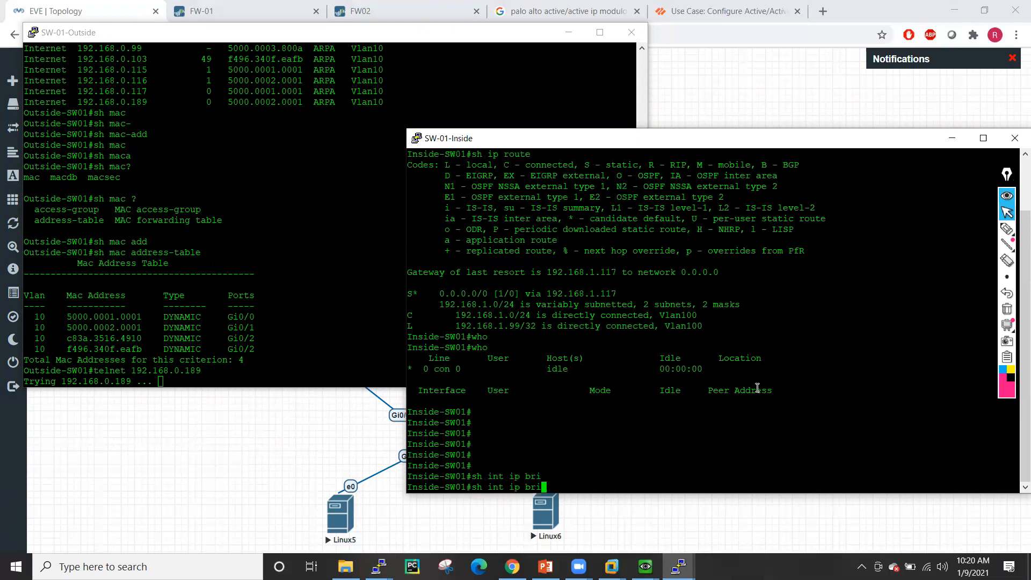
key("BackSpace")
key("BackSpace")
key("BackSpace")
key("BackSpace")
key("BackSpace")
key("BackSpace")
key("BackSpace")
key("BackSpace")
key("BackSpace")
key("BackSpace")
type("ip int bri")
key("Tab")
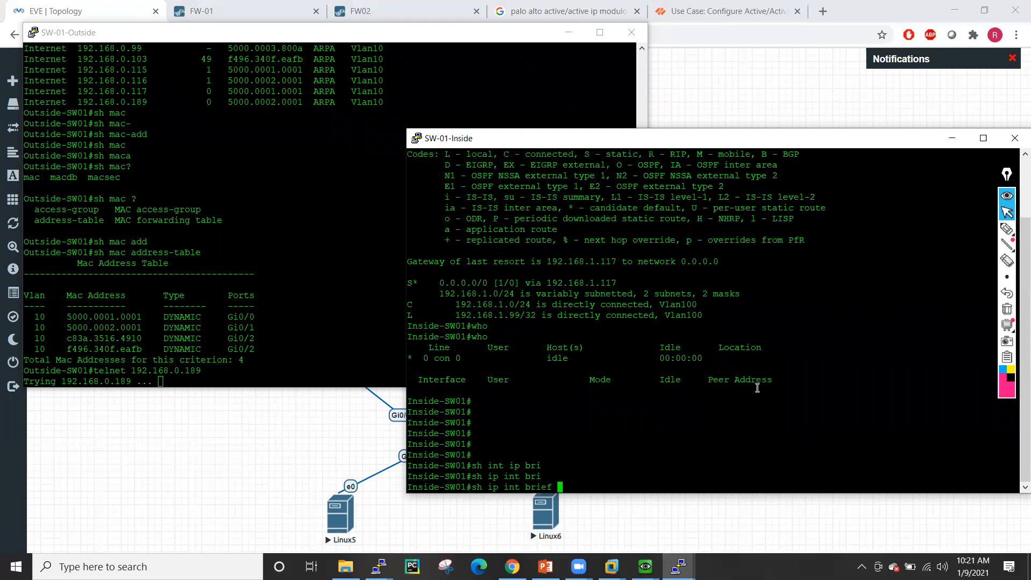
key("Return")
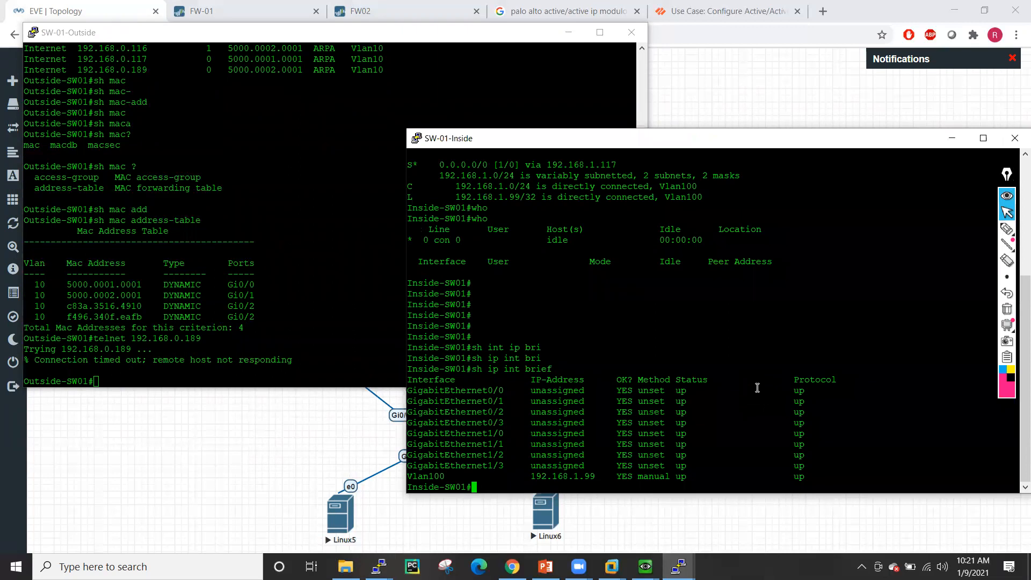
- Show SW-01-Outside's ARP table, checking 192.168.0.189 maps to MAC 5000.0002.0001
left_click(318, 287)
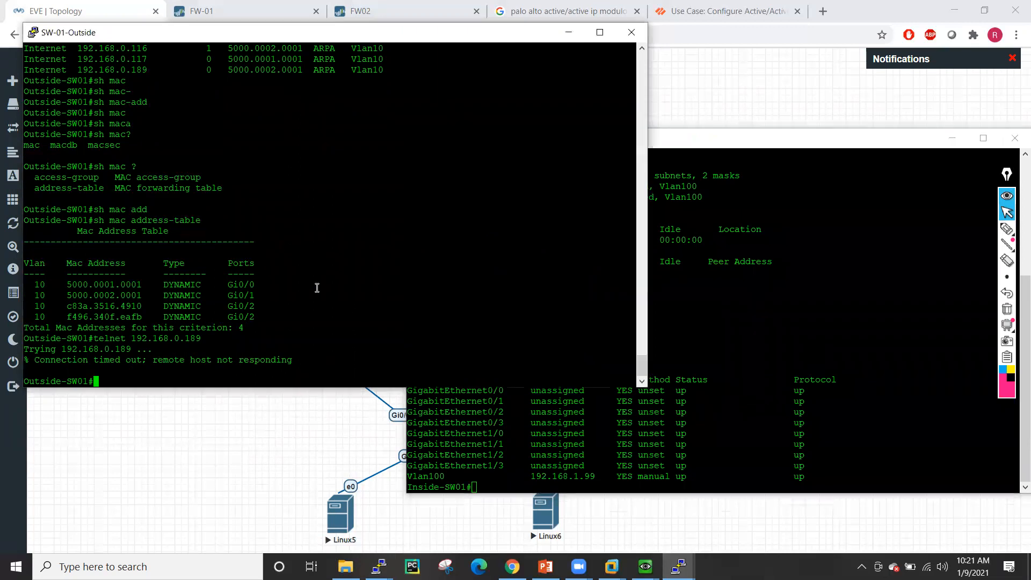
type("sh arp")
key("Return")
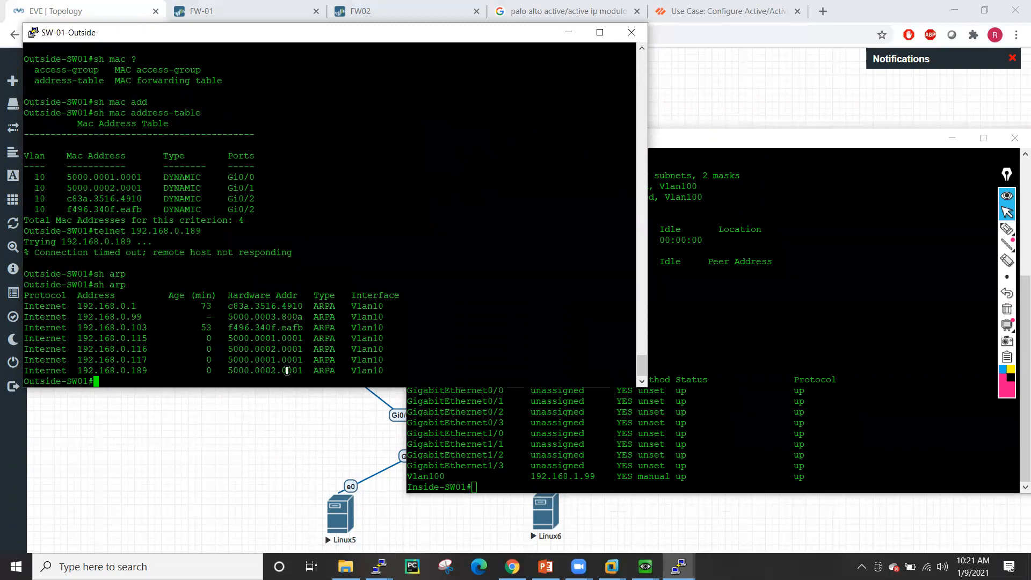
double_click(262, 371)
left_click(416, 219)
type("sh")
key("BackSpace")
key("BackSpace")
- Add 192.168.1.189 to FW-01's ethernet1/2 as an IP Modulo ARP load-sharing virtual address
left_click(204, 7)
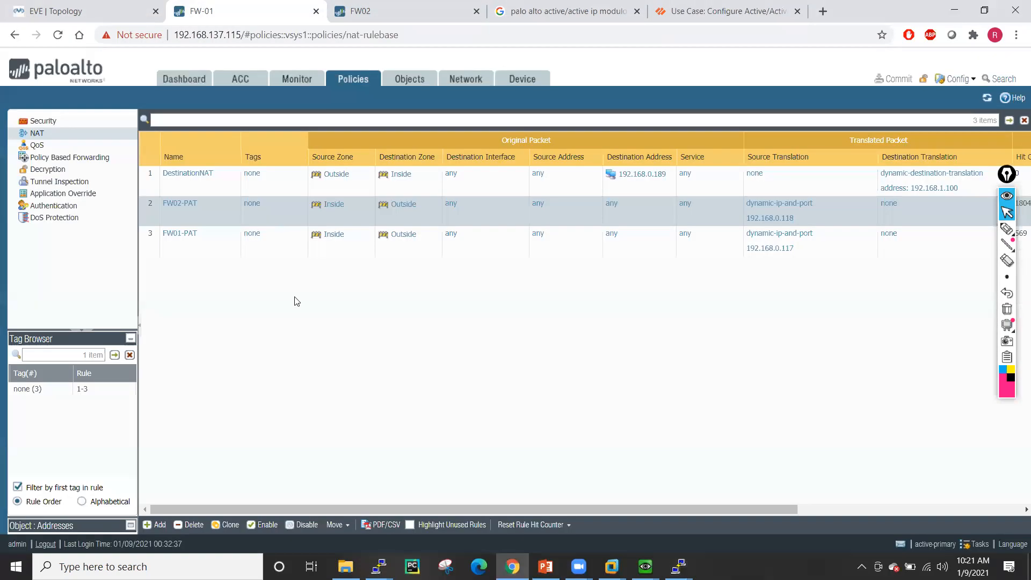
left_click(521, 81)
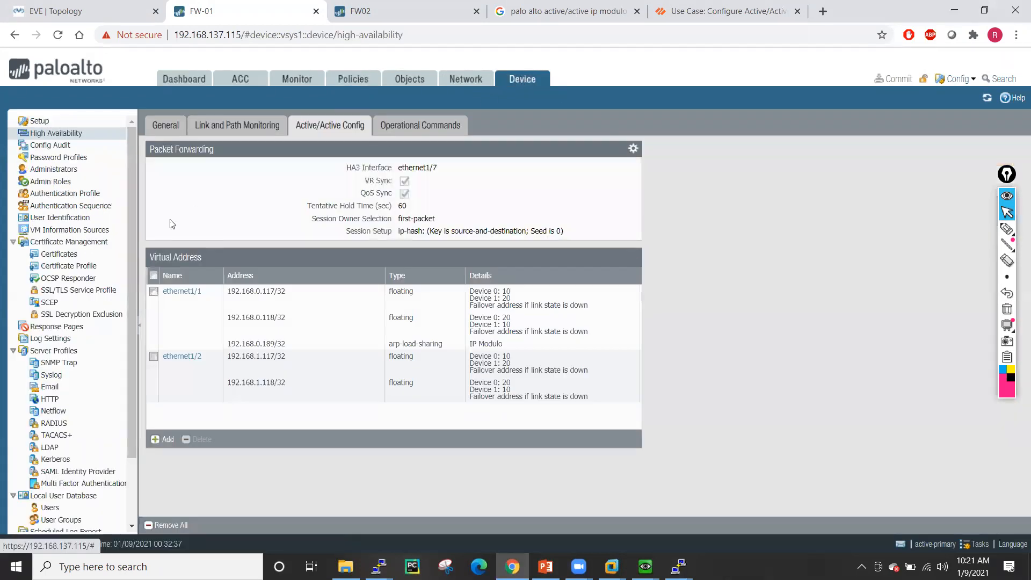
left_click(180, 360)
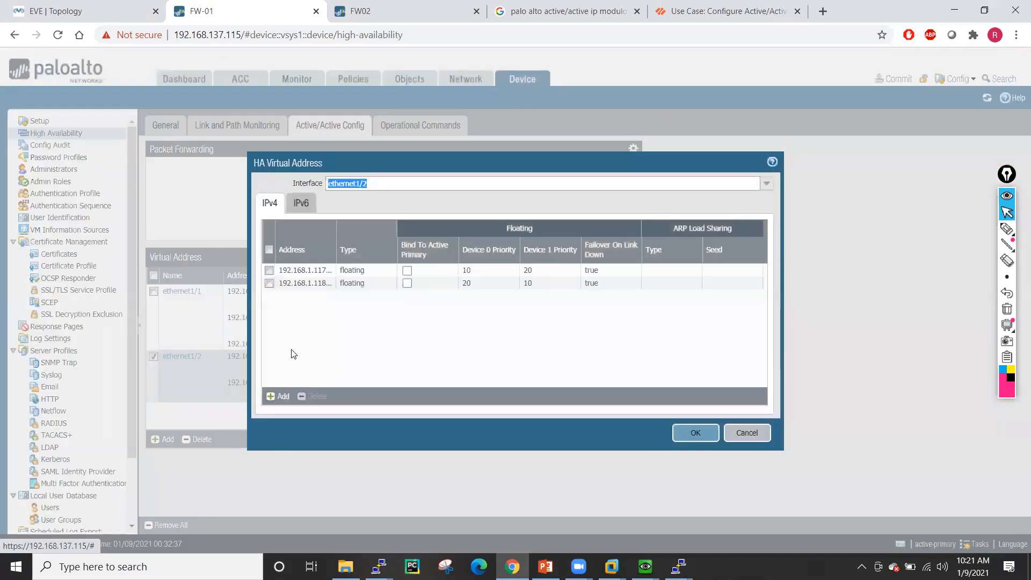
left_click(279, 395)
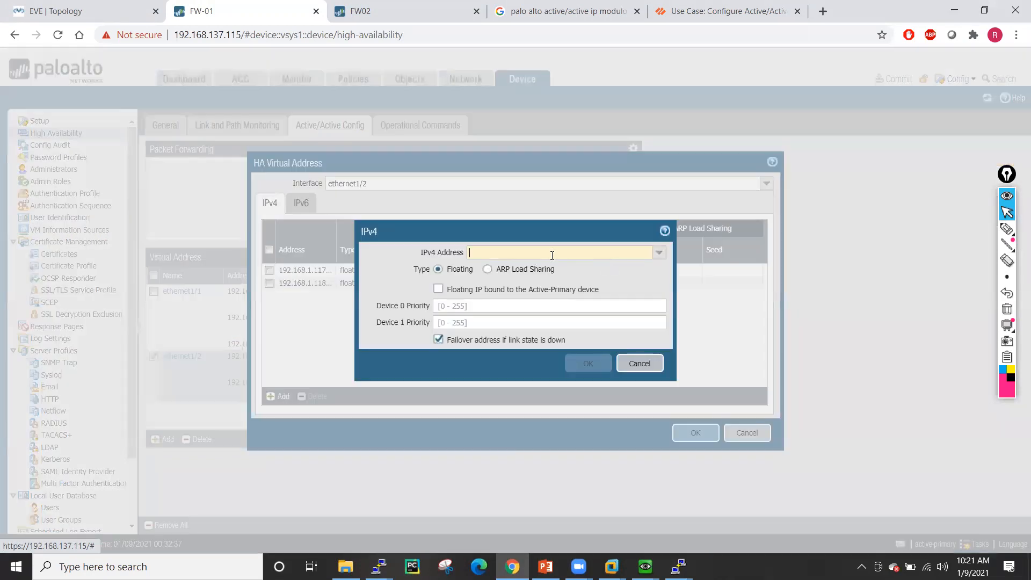
type("192.168.1")
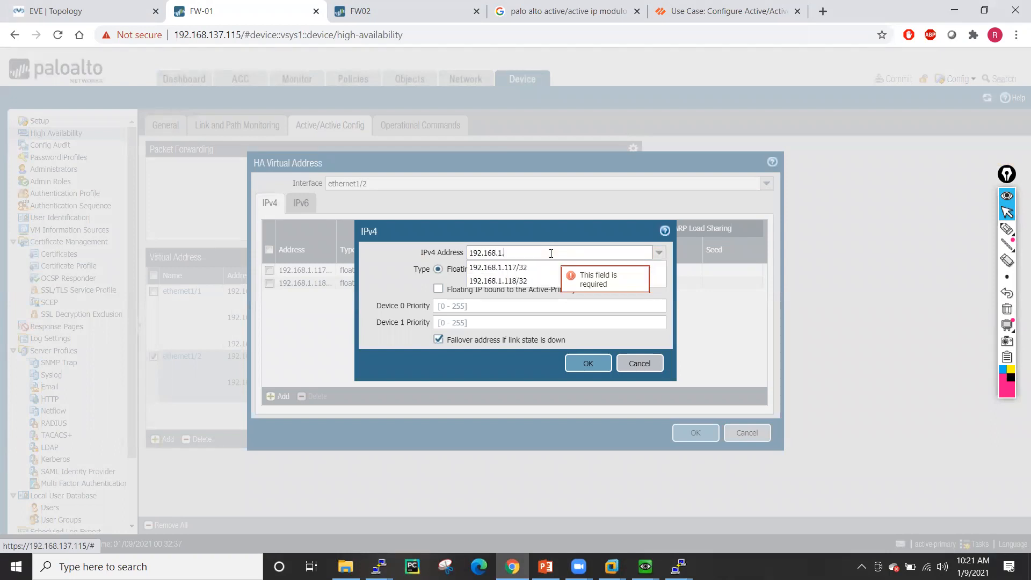
type(".189/32")
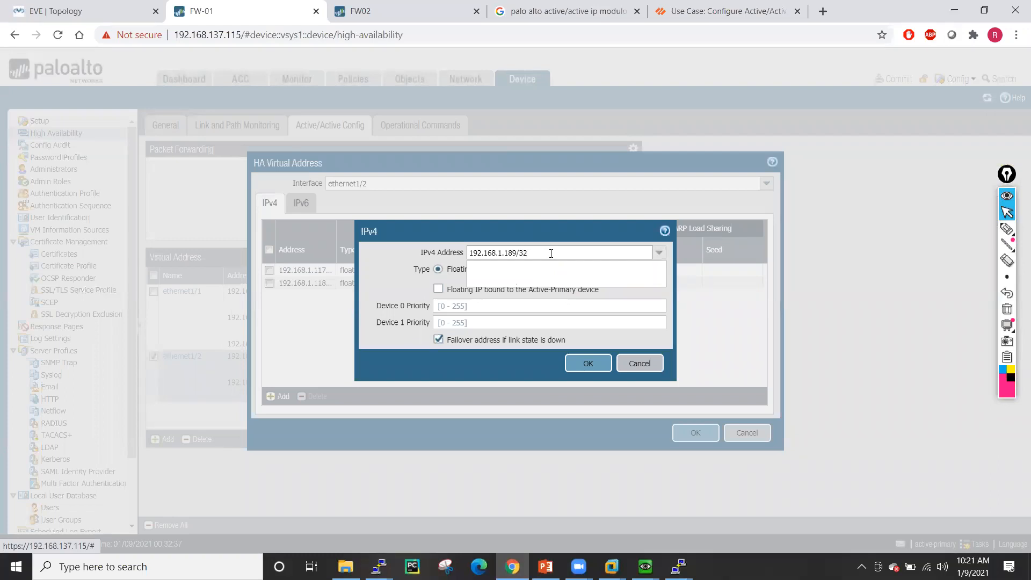
left_click_drag(550, 253, 419, 257)
left_click(487, 269)
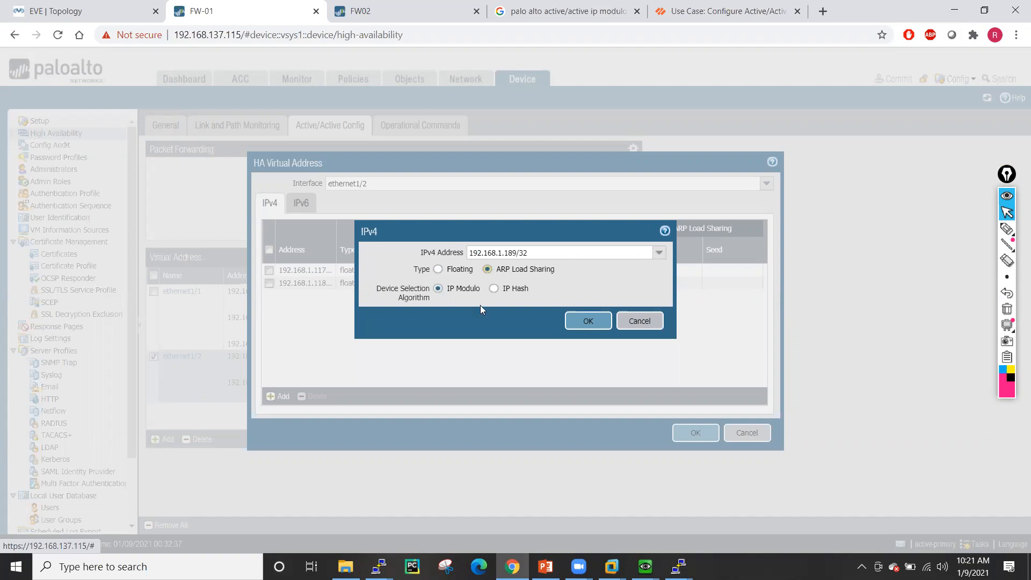
left_click(586, 322)
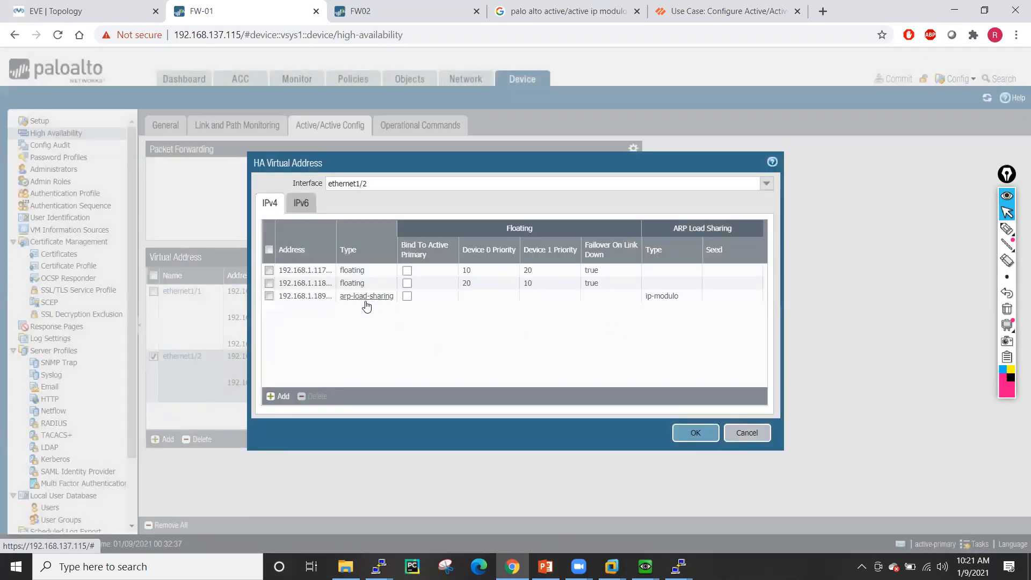
left_click(708, 438)
- Check FW02's ethernet1/2 virtual addresses, then commit FW-01's pending changes
left_click(403, 11)
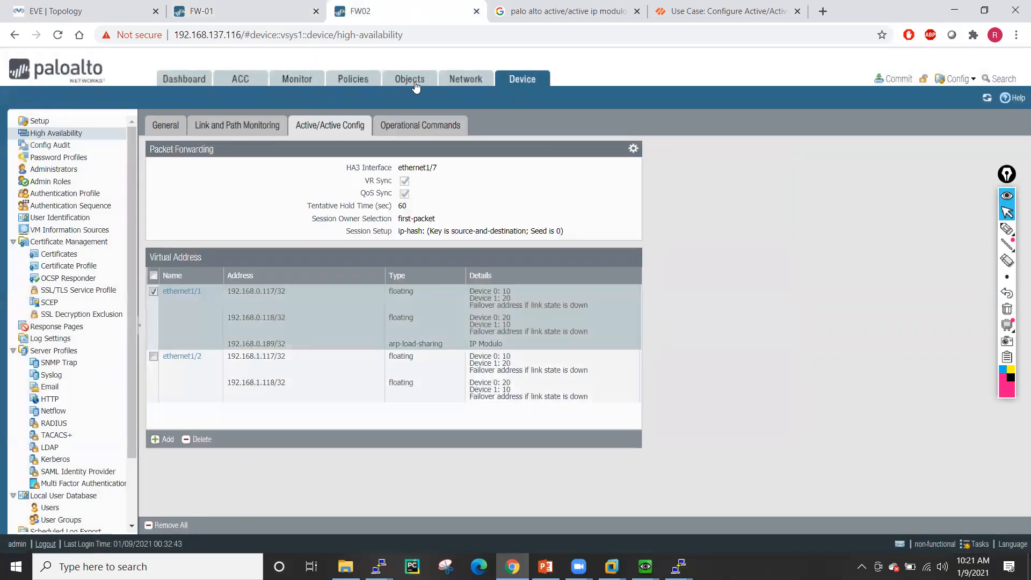
left_click(175, 370)
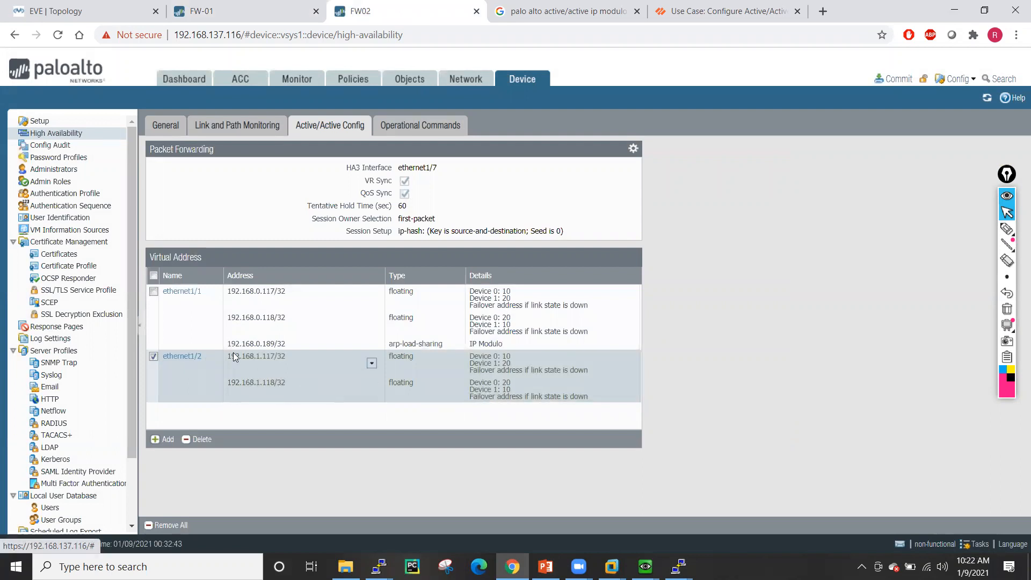
left_click(209, 8)
left_click(893, 79)
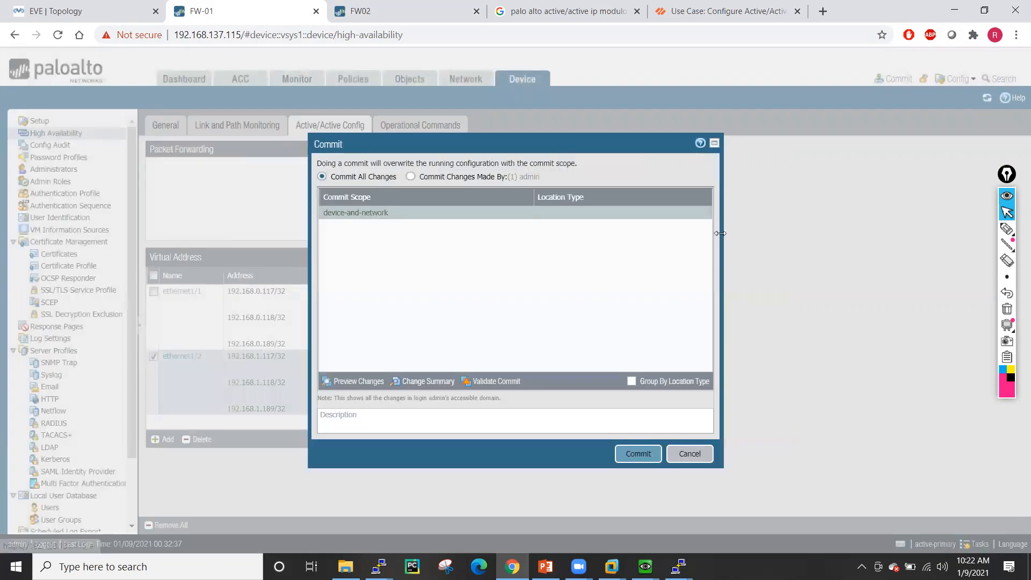
left_click(641, 452)
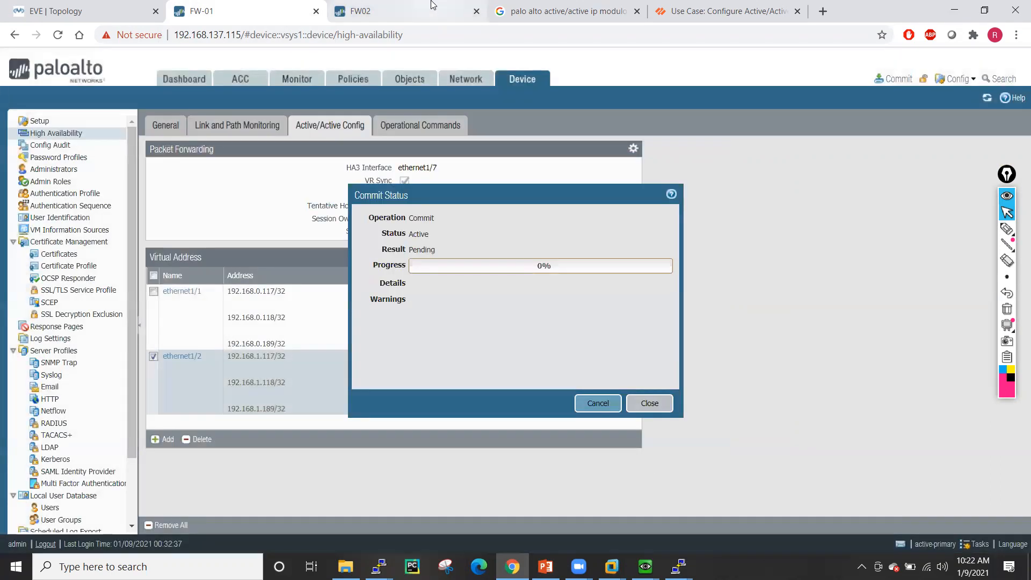
- Follow the commit progress, review FW02's NAT rules, and dismiss the finished Commit Status
left_click(431, 5)
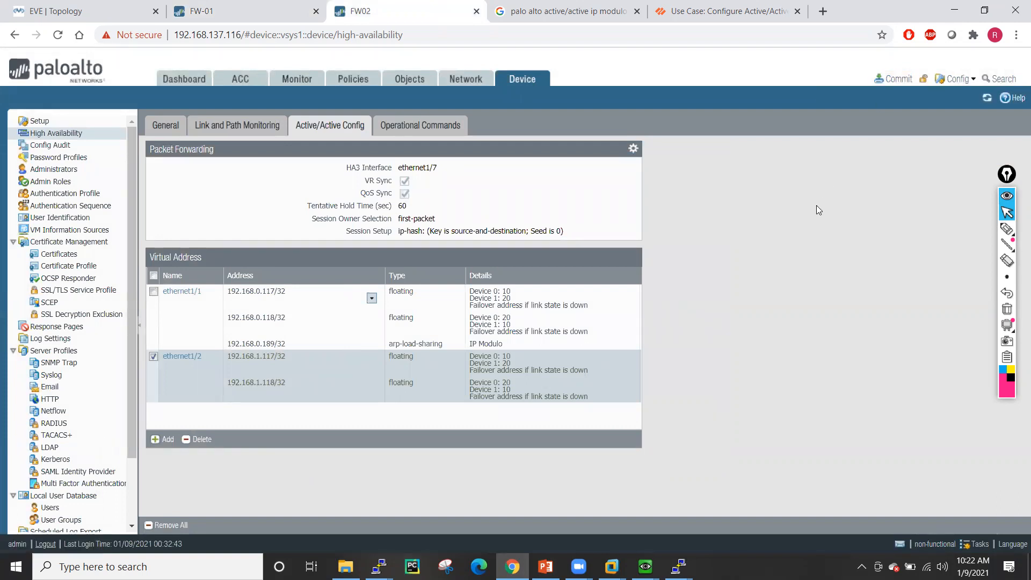
left_click(247, 10)
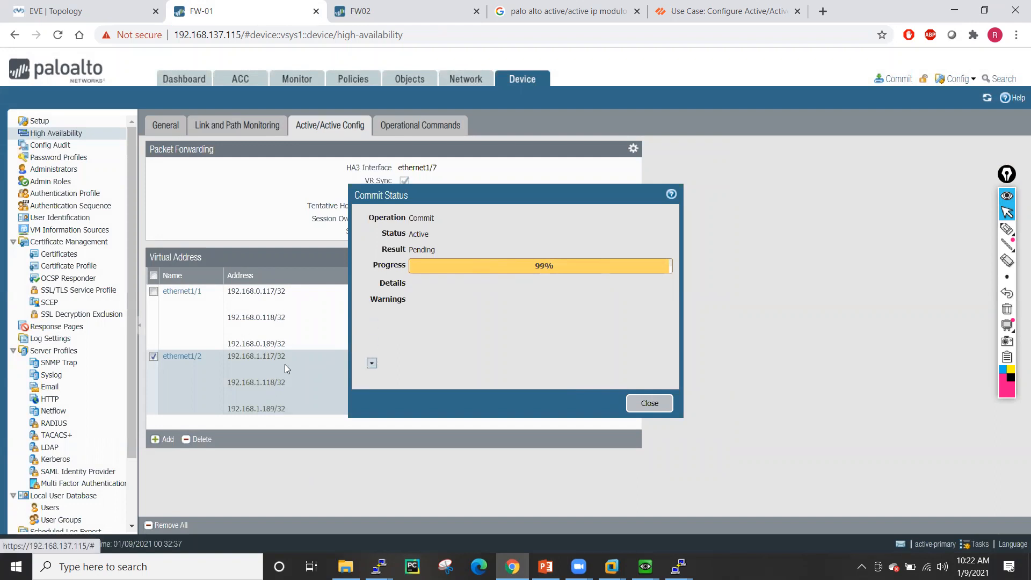
left_click(344, 9)
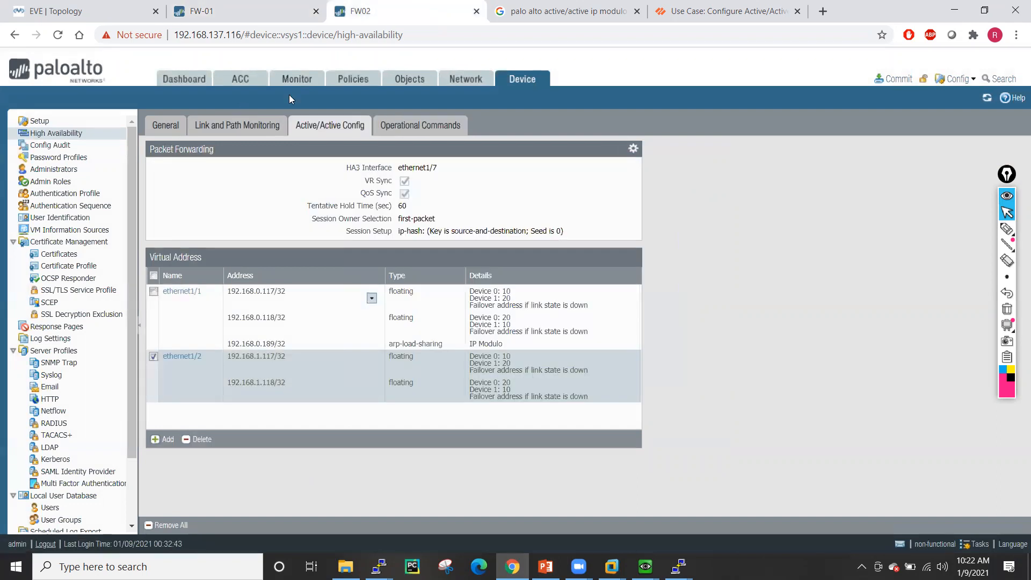
left_click(353, 78)
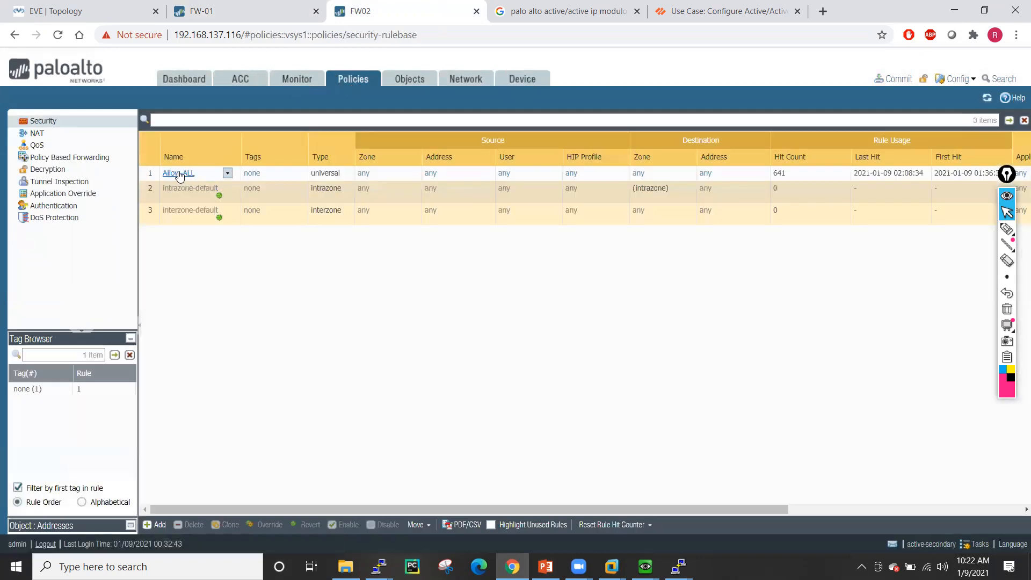
left_click(67, 134)
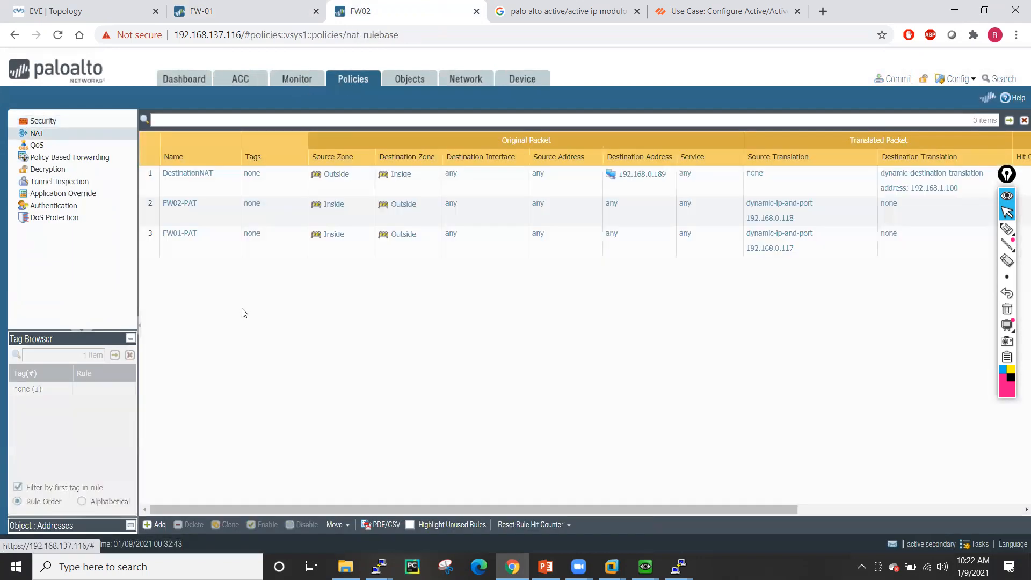
left_click(249, 6)
left_click(638, 400)
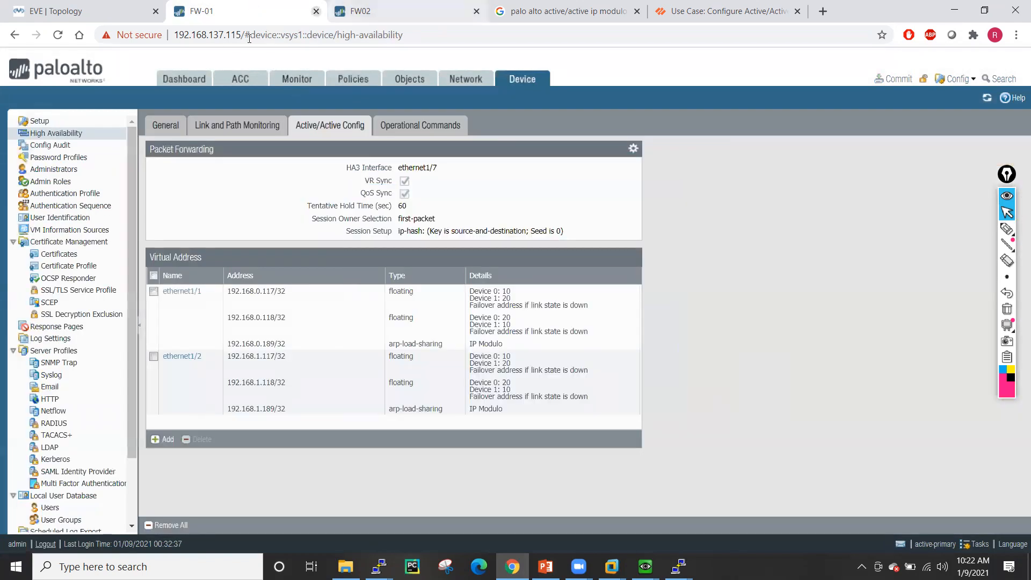
- Review FW-01's dashboard sync status and NAT rules, and confirm FW02 lists 192.168.1.189
left_click(184, 79)
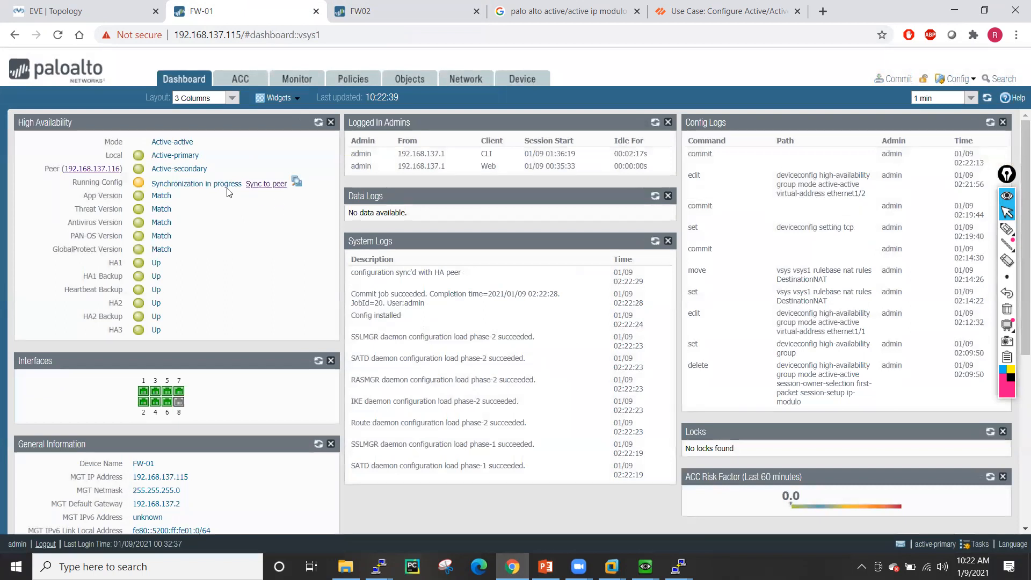
left_click(358, 81)
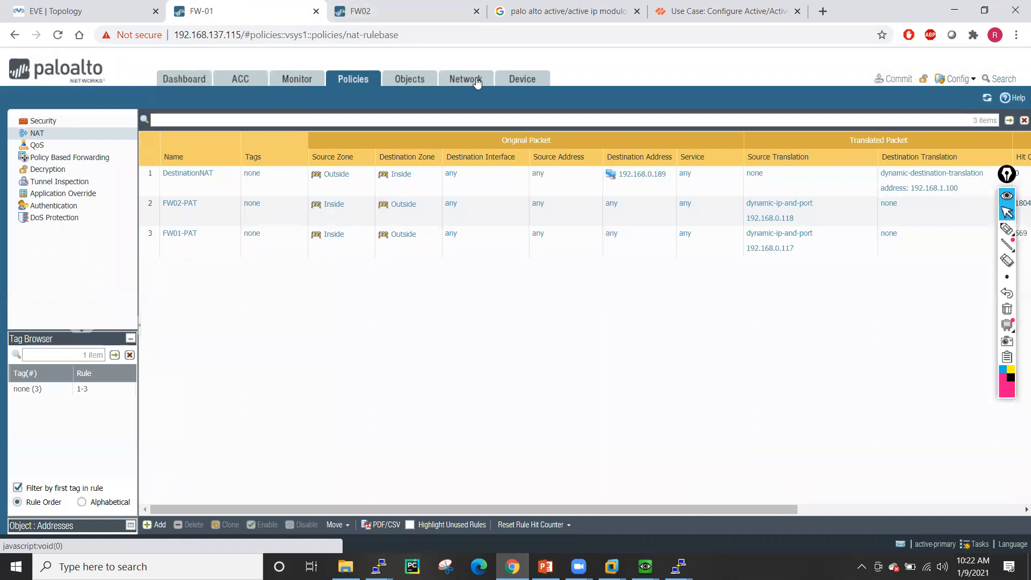
left_click(370, 9)
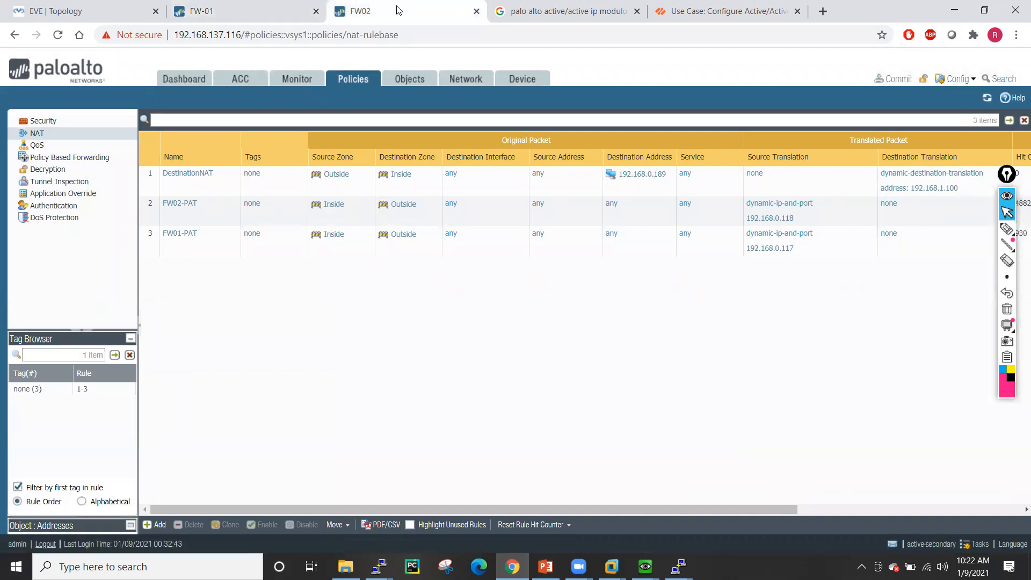
left_click(515, 84)
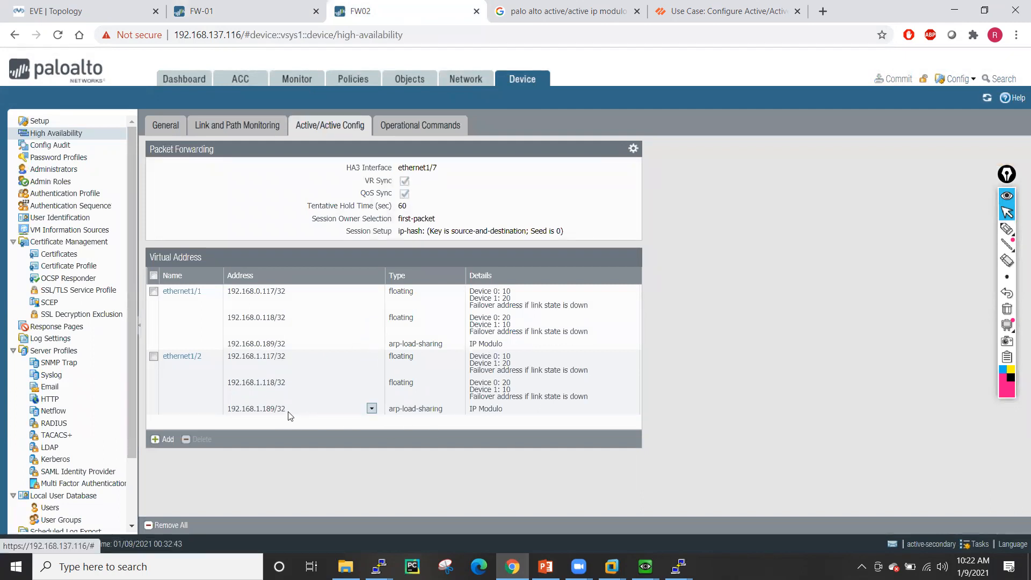
left_click(232, 4)
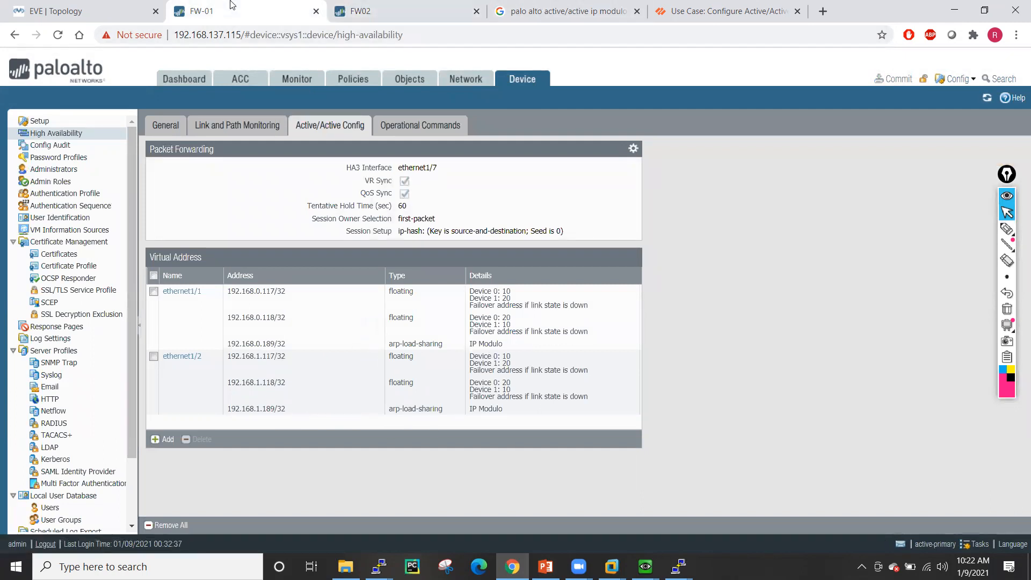
left_click(58, 7)
left_click(212, 5)
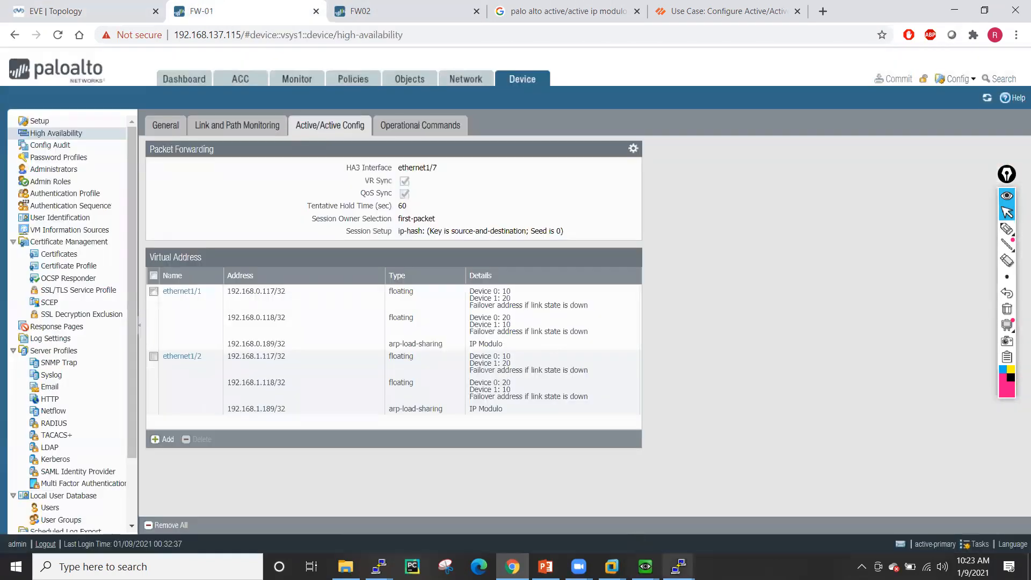
- On SW-01-Inside, enter configuration mode and display the current ip route configuration
mouse_move(678, 566)
left_click(730, 505)
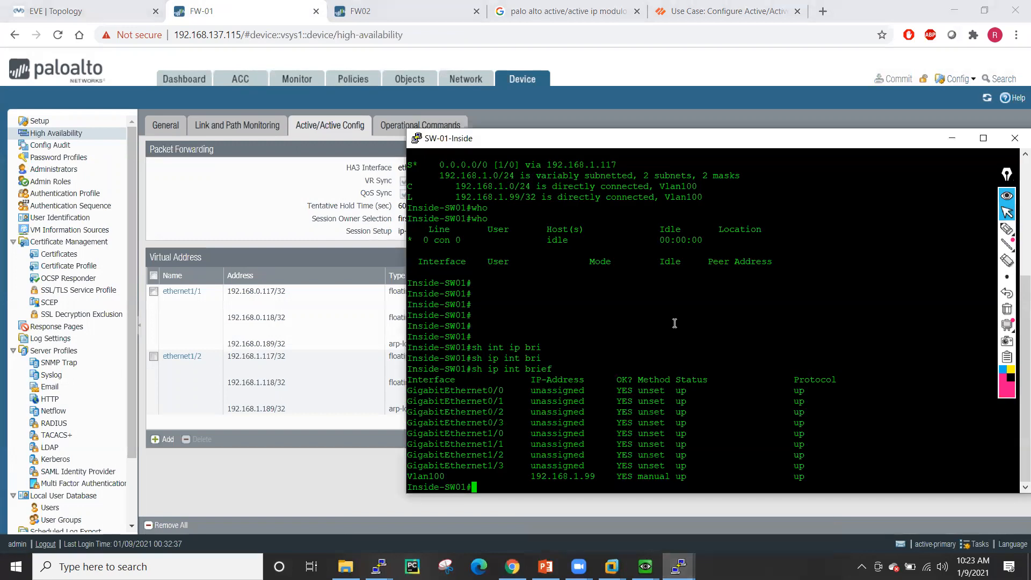
key("Return")
key("Return")
key("Return")
type("conf t")
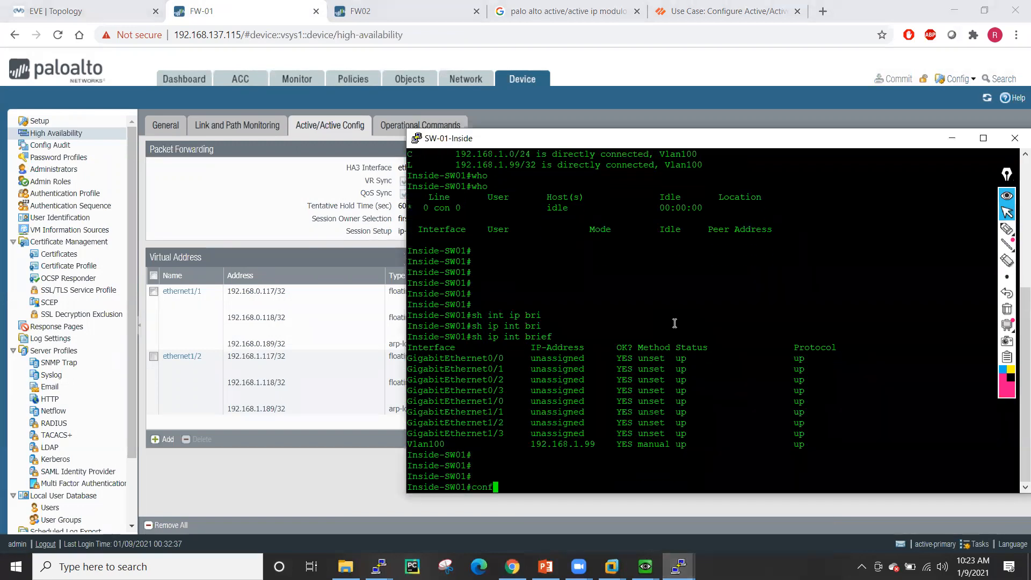
key("Return")
key("Return")
key("Return")
key("Return")
type("ip")
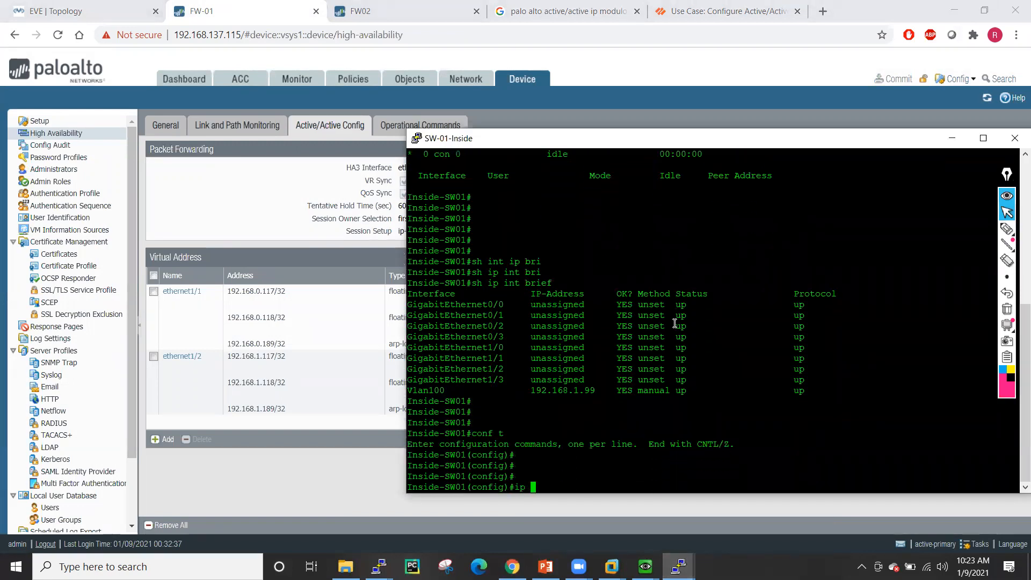
key("BackSpace")
key("BackSpace")
type("do sh run | sec ip route")
key("Return")
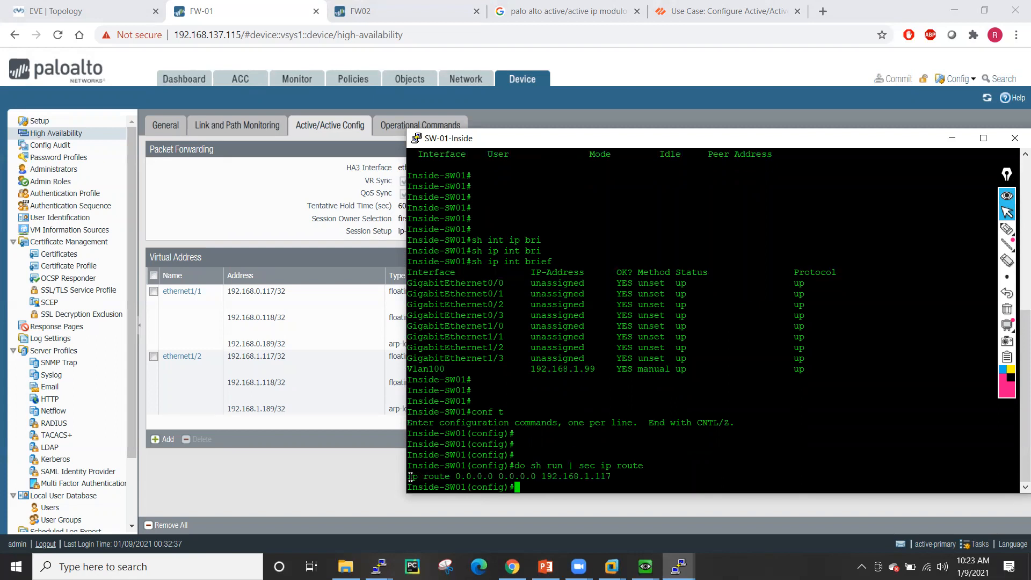
- Replace the default route via 192.168.1.117 with one via 192.168.1.189
left_click_drag(409, 476, 612, 478)
type("no")
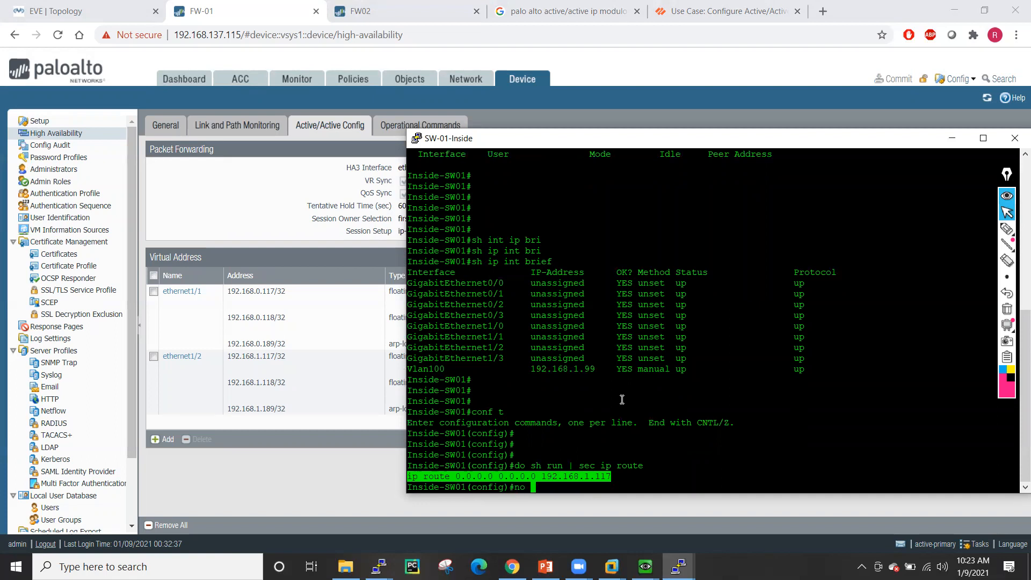
right_click(738, 354)
key("Return")
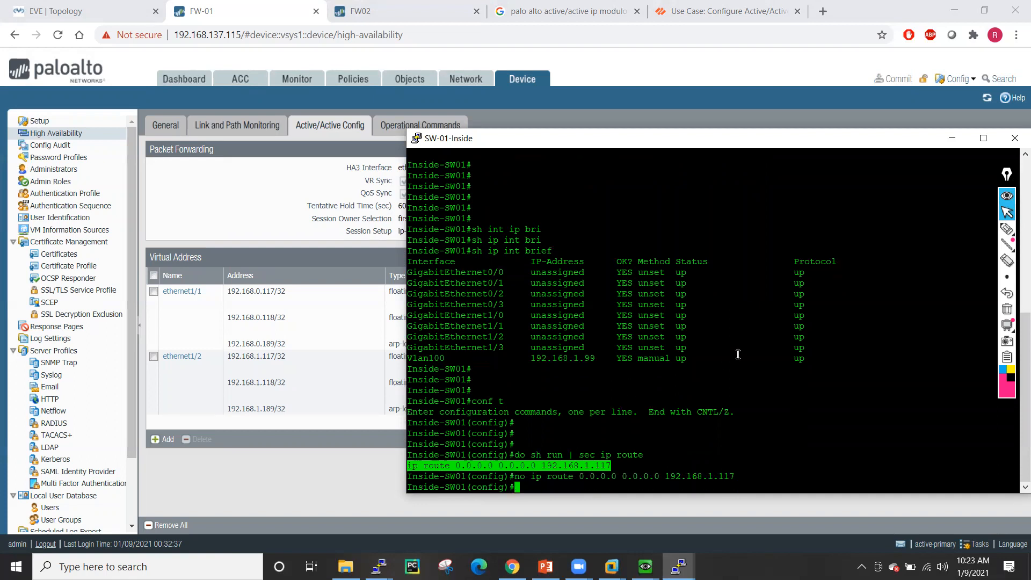
right_click(738, 354)
key("BackSpace")
key("BackSpace")
type("89")
key("Return")
- Leave configuration mode and save the switch configuration with wr m
key("Return")
key("Return")
key("Return")
key("Return")
key("Return")
type("end")
key("Return")
type("wr m")
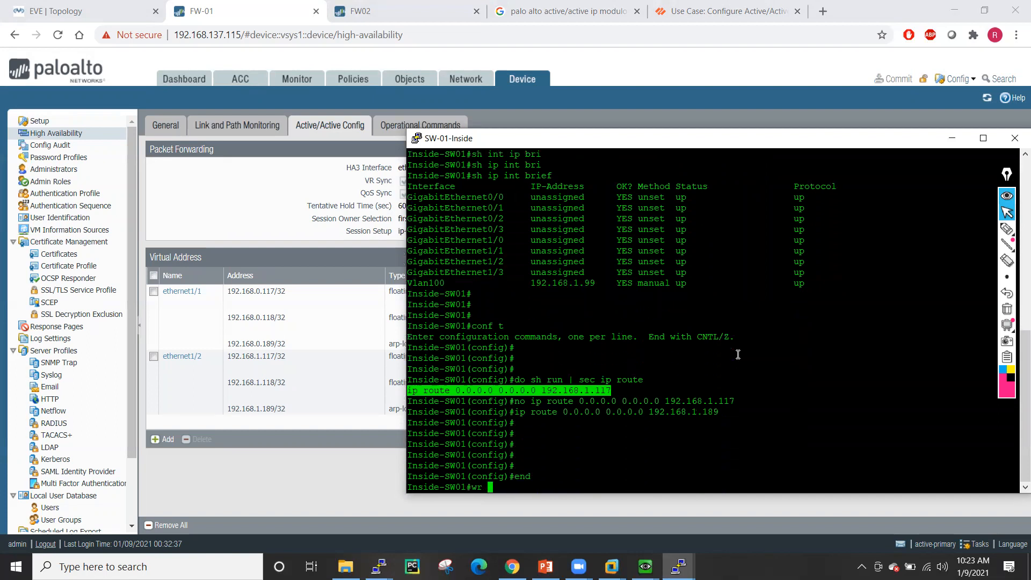
key("Return")
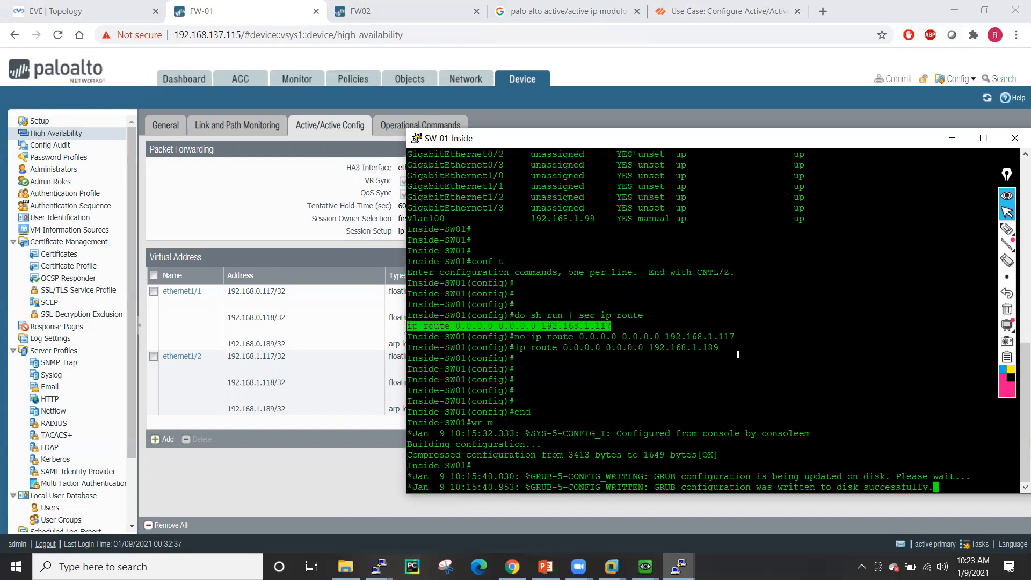
key("Return")
key("Return")
key("Return")
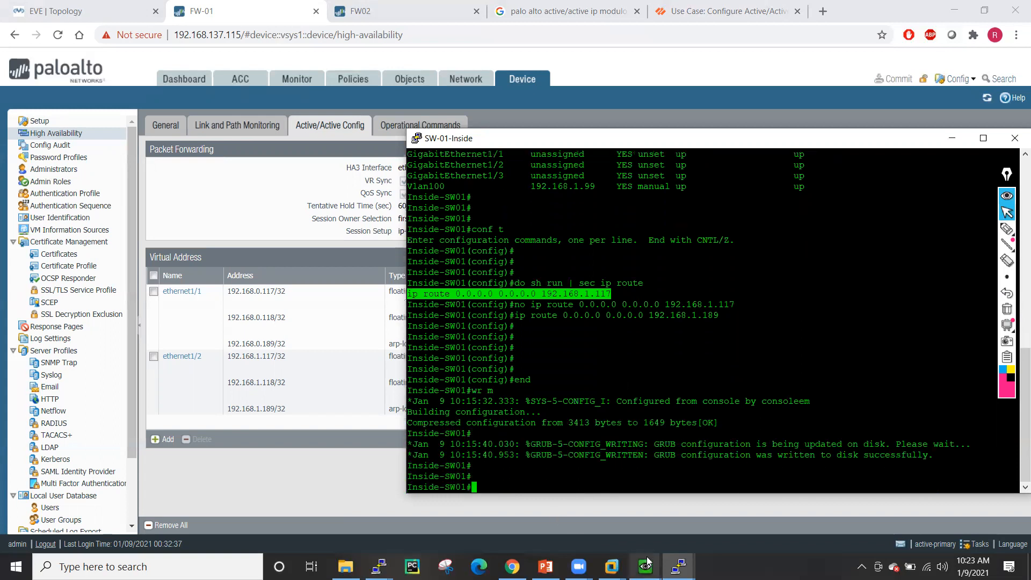
left_click(678, 566)
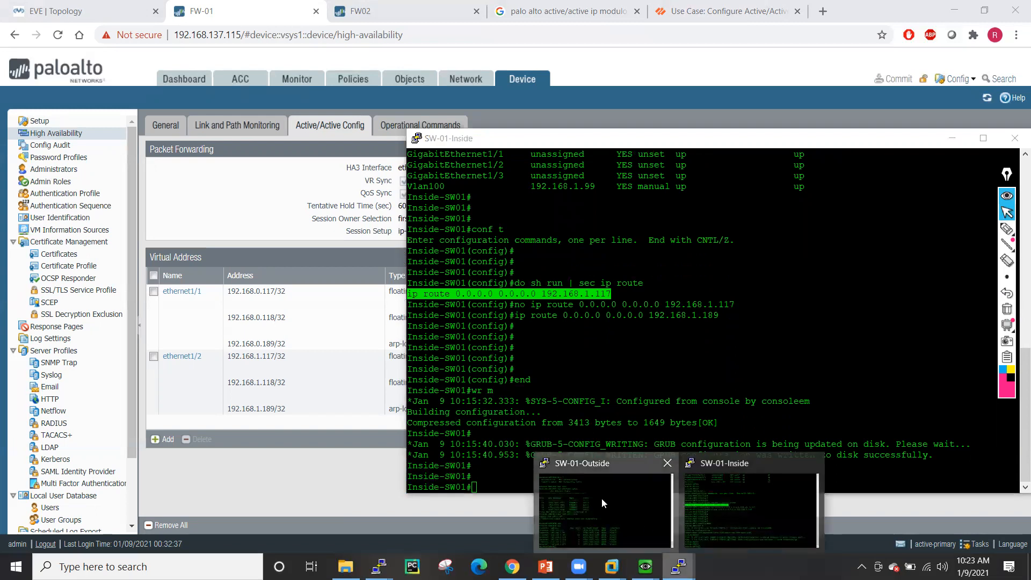
left_click(601, 498)
- Rerun telnet 192.168.0.189 from SW-01-Outside to test the virtual address again
key("Up")
key("Up")
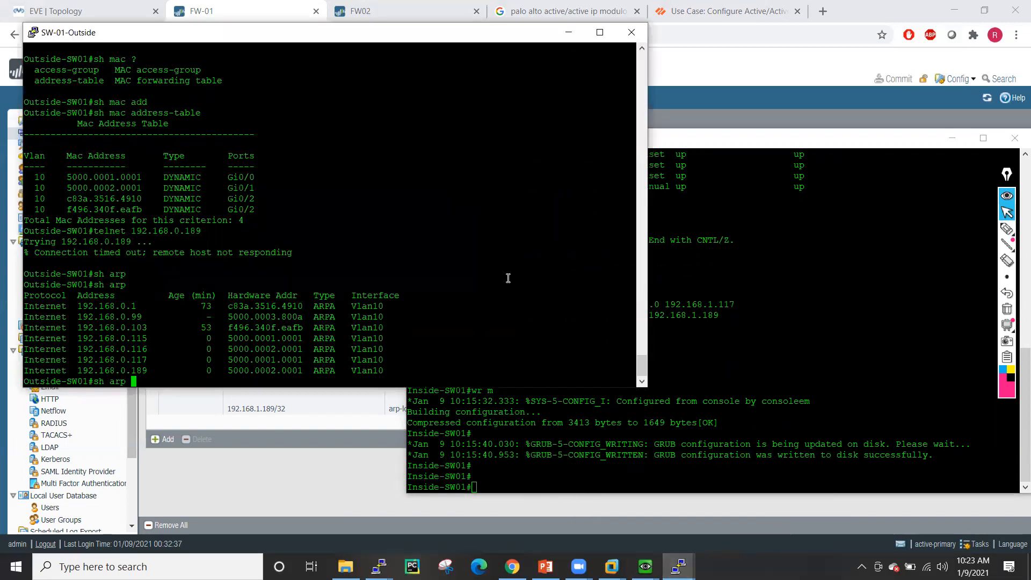
key("Return")
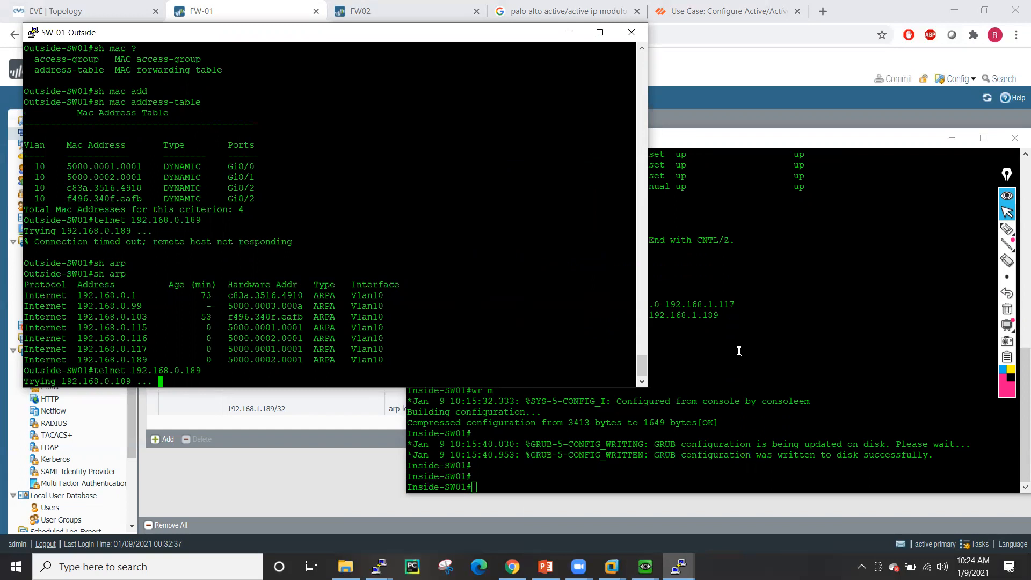
left_click(247, 7)
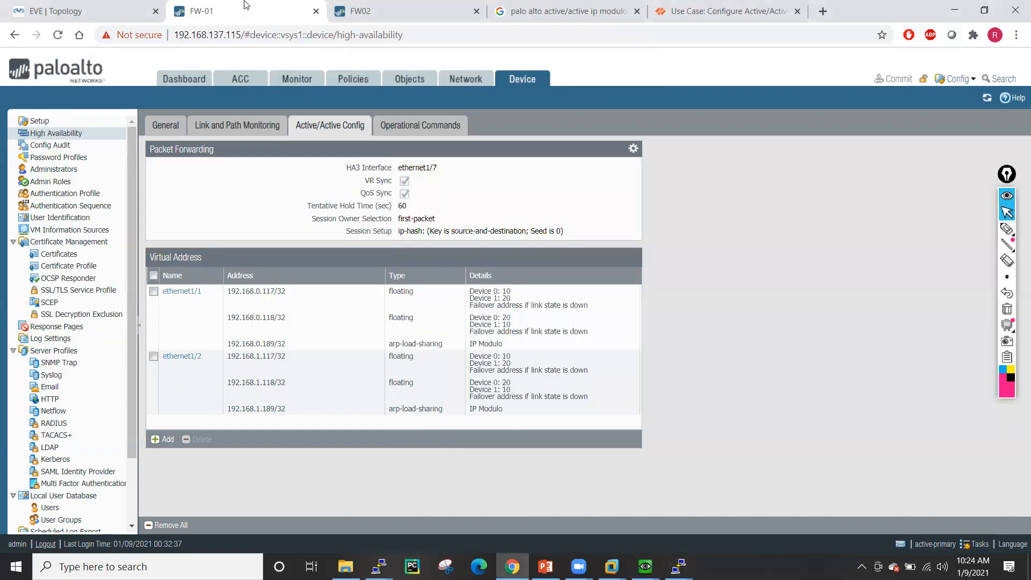
- Change DestinationNAT's destination translation to Static IP with translated address 192.168.1.100
left_click(350, 82)
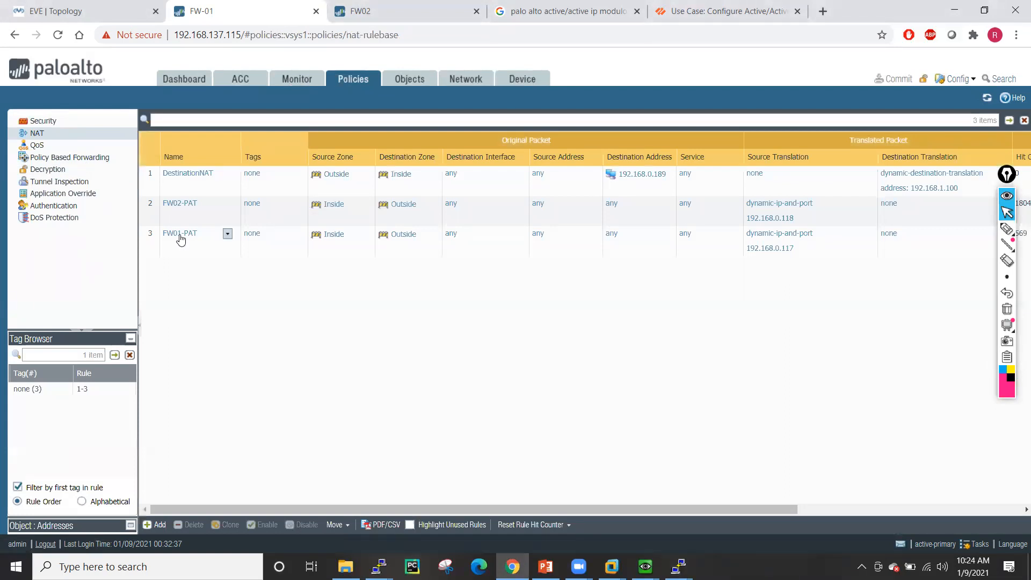
left_click(186, 173)
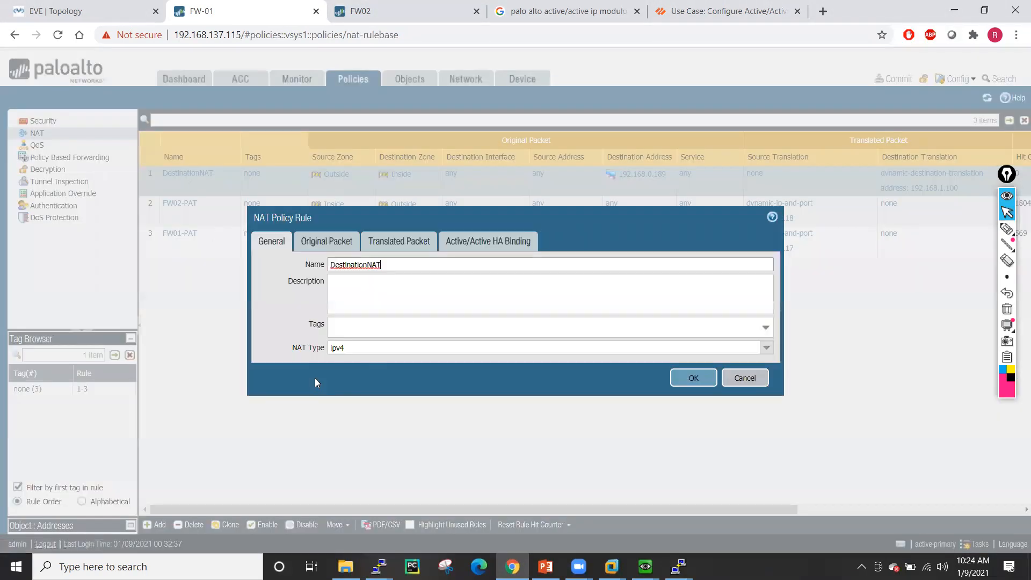
left_click(324, 241)
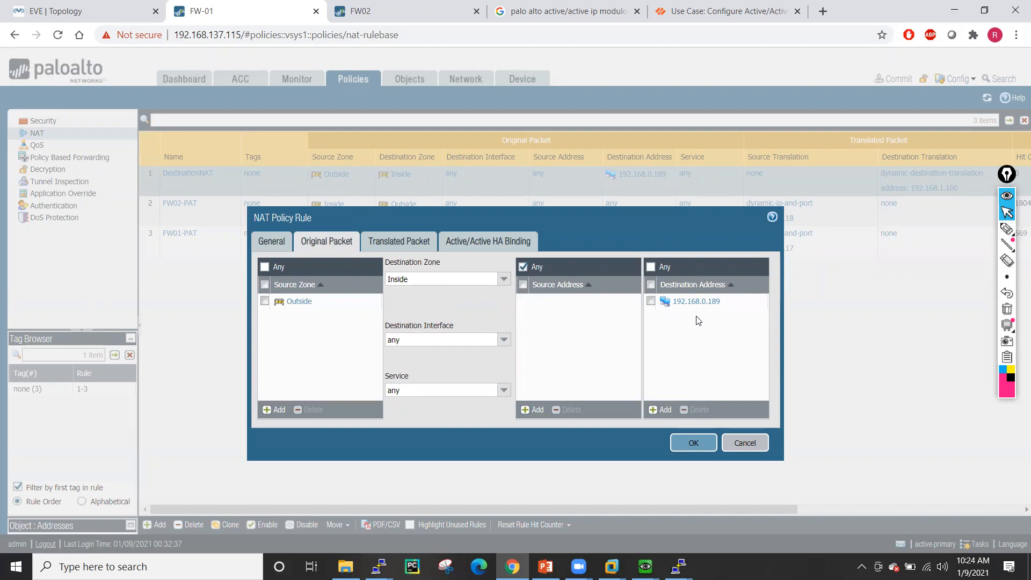
left_click(394, 244)
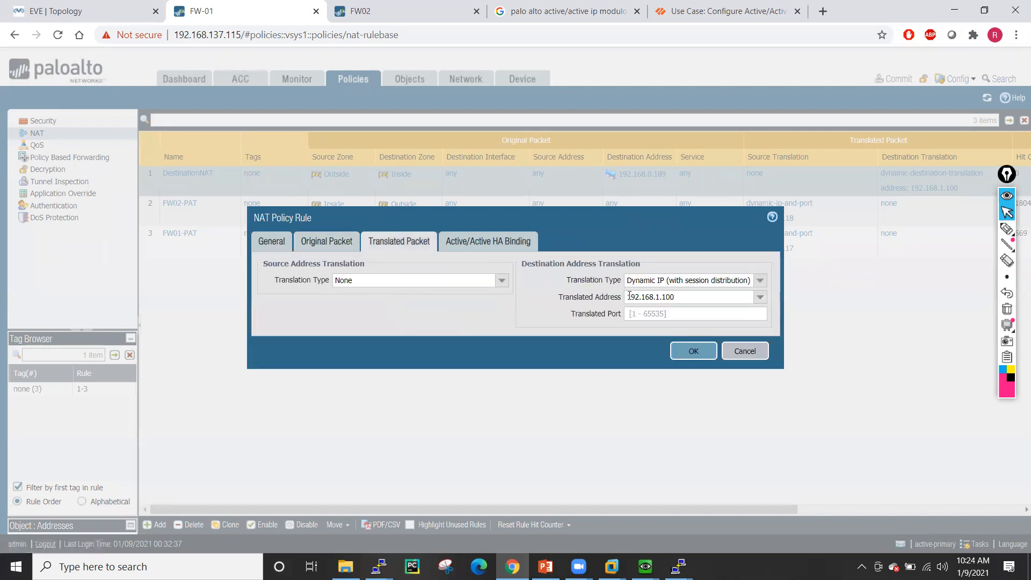
left_click(761, 280)
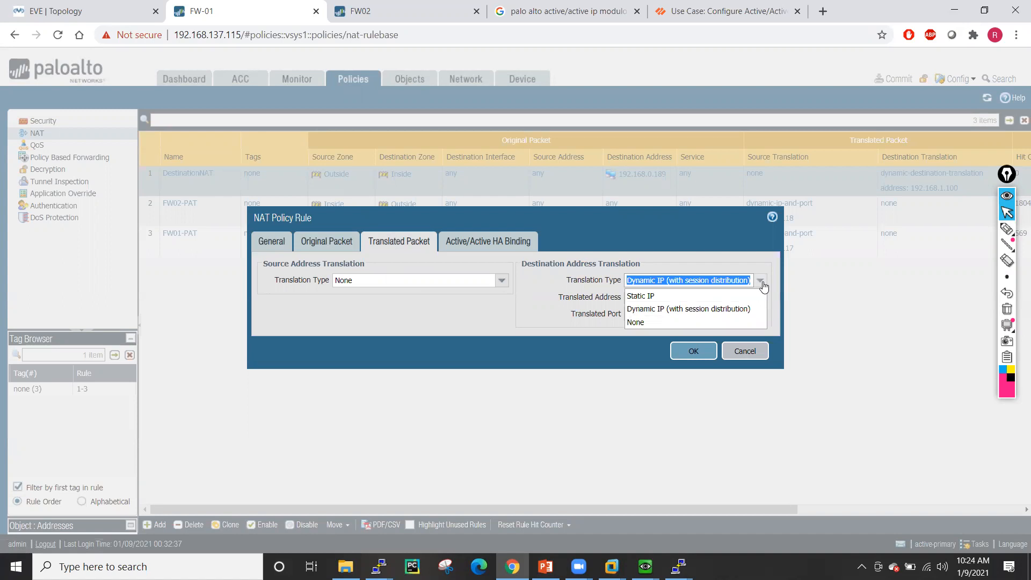
left_click(668, 296)
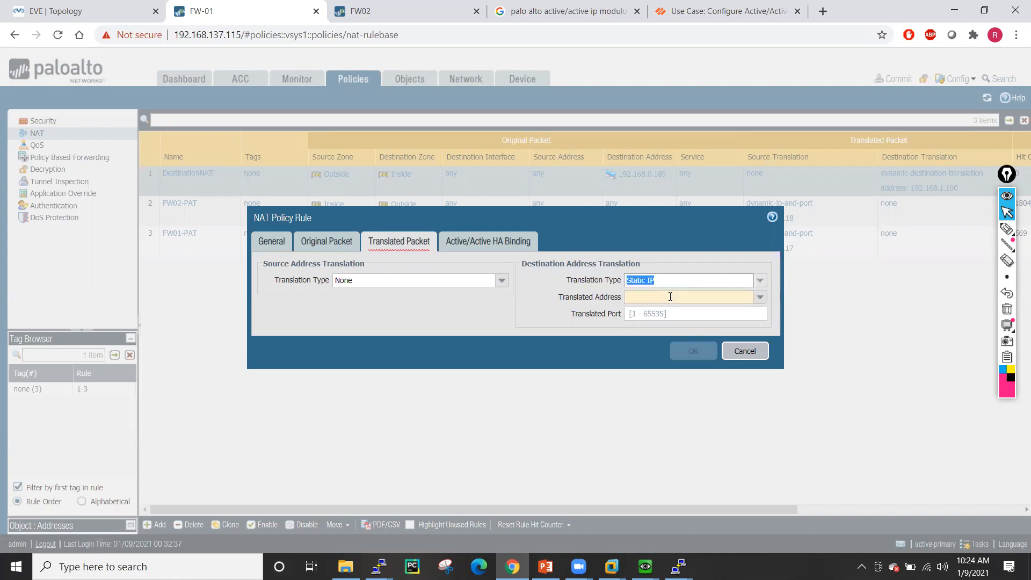
left_click(759, 298)
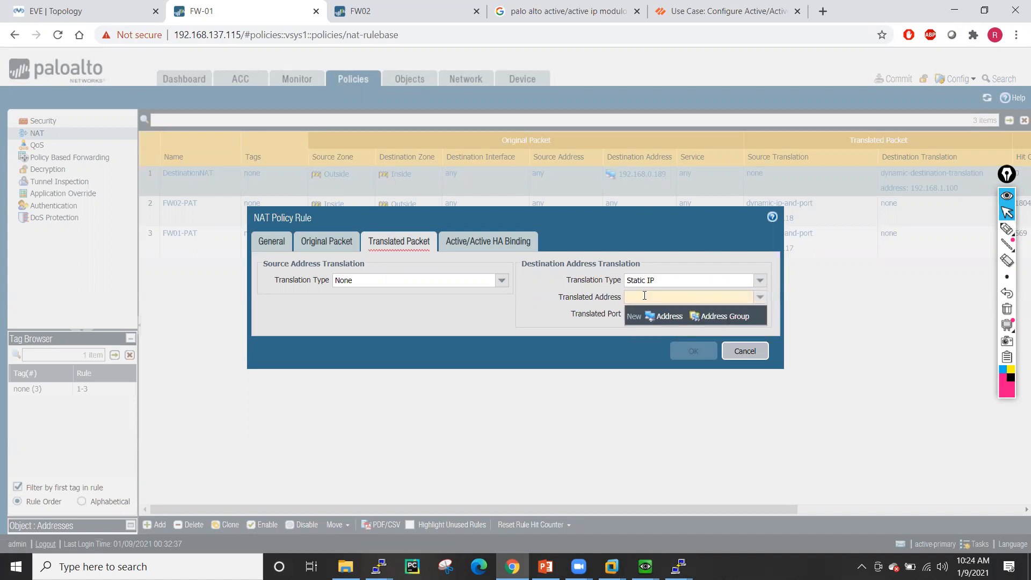
type("192.168.1.100")
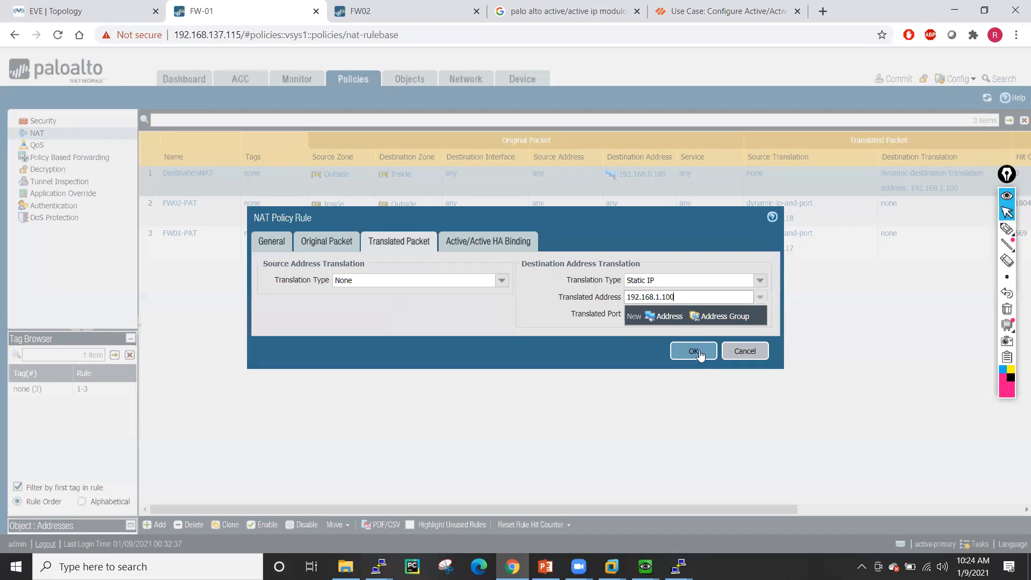
left_click(692, 350)
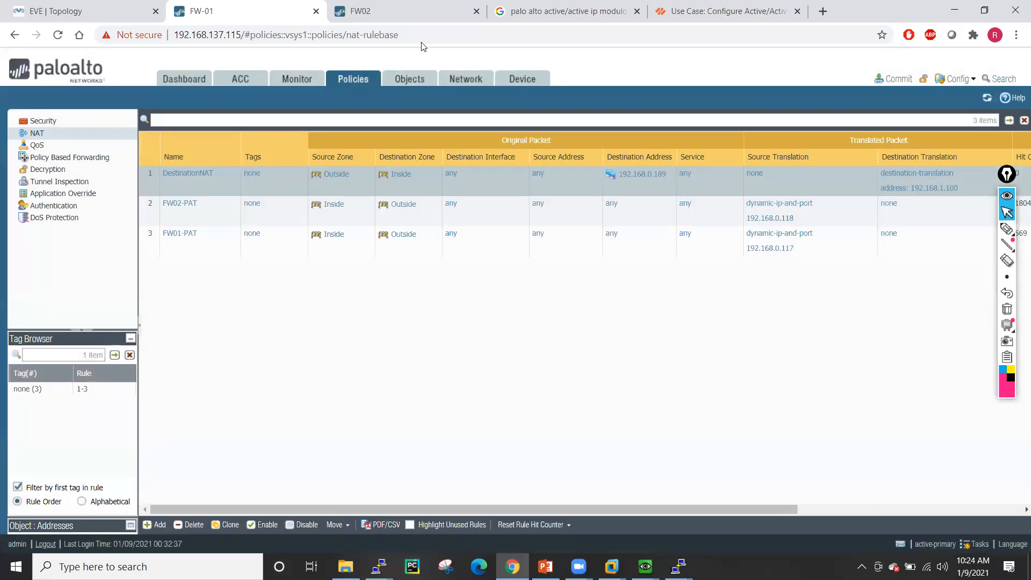
- Commit the static-IP DestinationNAT change on FW-01
left_click(87, 6)
left_click(202, 11)
left_click(679, 567)
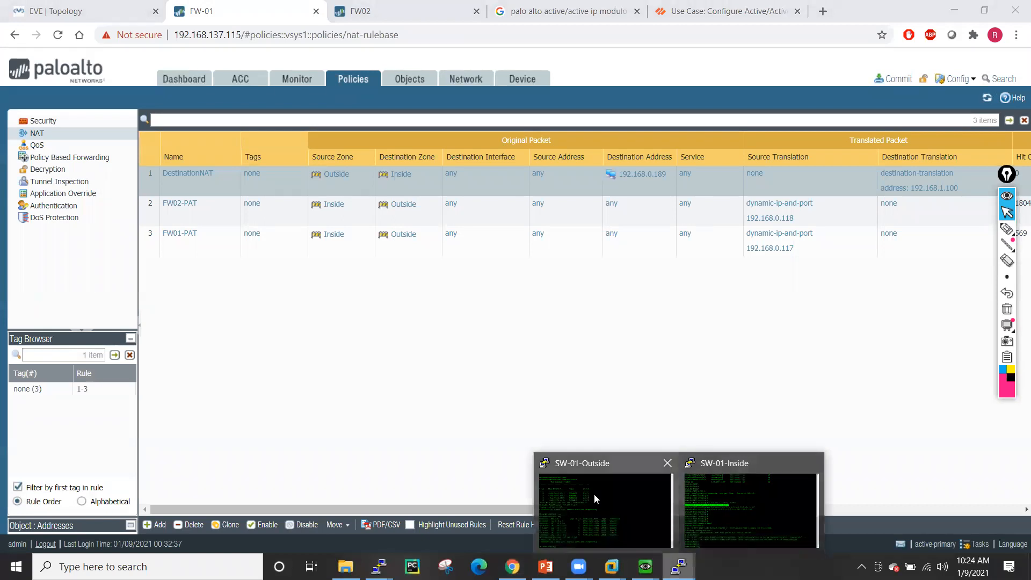
left_click(594, 494)
left_click(285, 5)
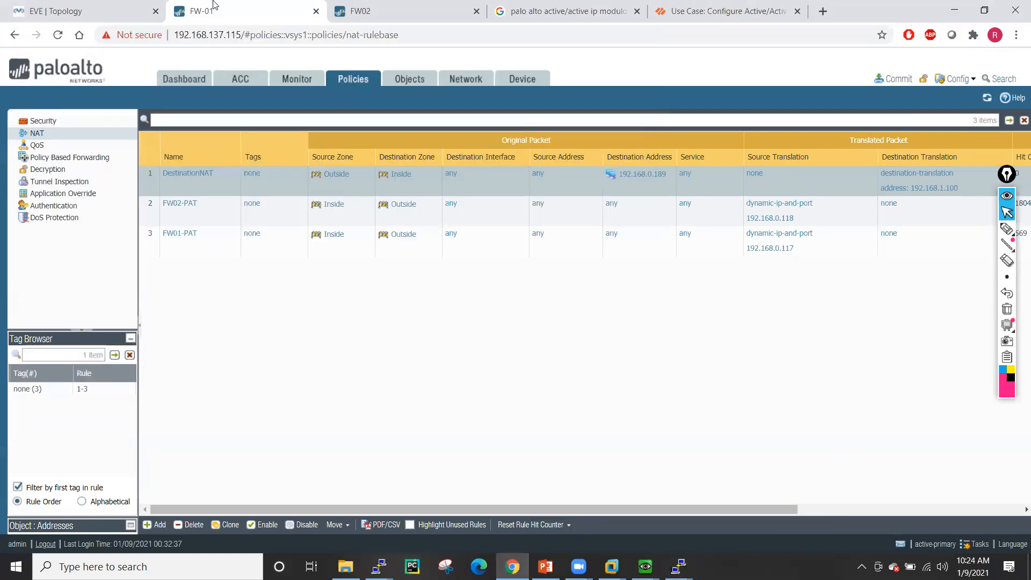
left_click(893, 79)
left_click(637, 454)
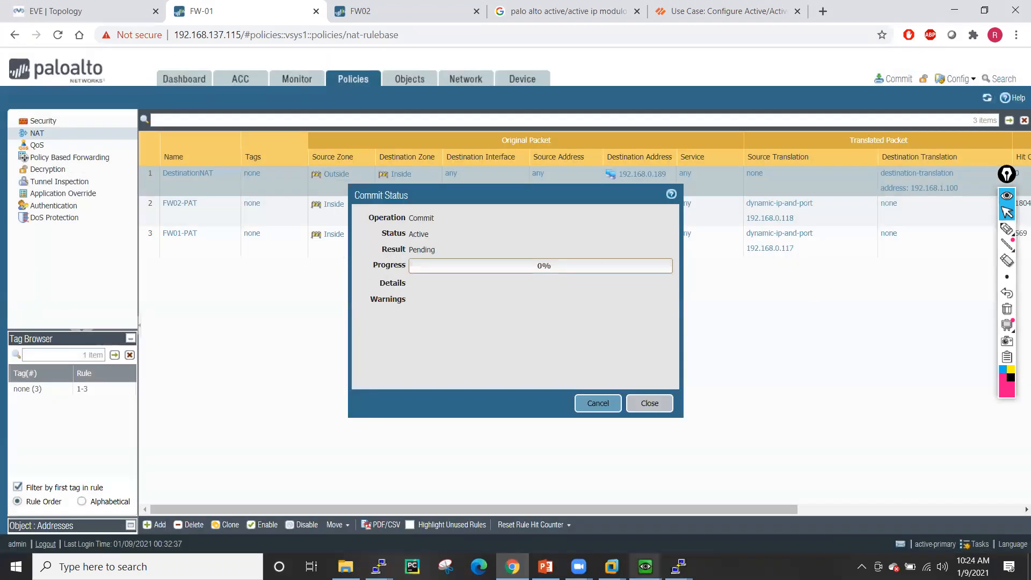
- Check SW-01-Inside's interface IP summary, then close the completed Commit Status
mouse_move(679, 566)
left_click(725, 497)
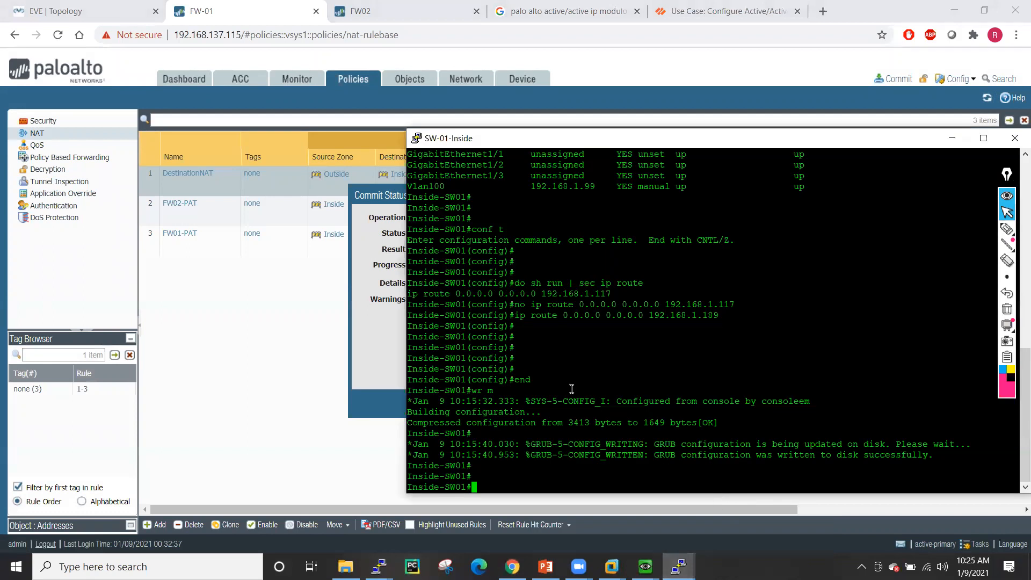
type("sh ip int bri")
key("Tab")
key("Return")
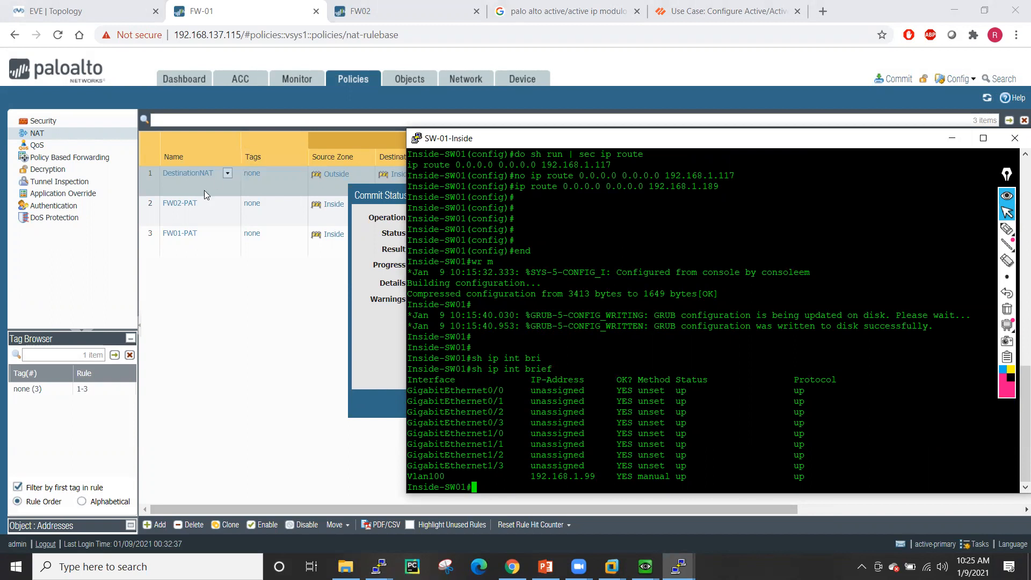
left_click(271, 293)
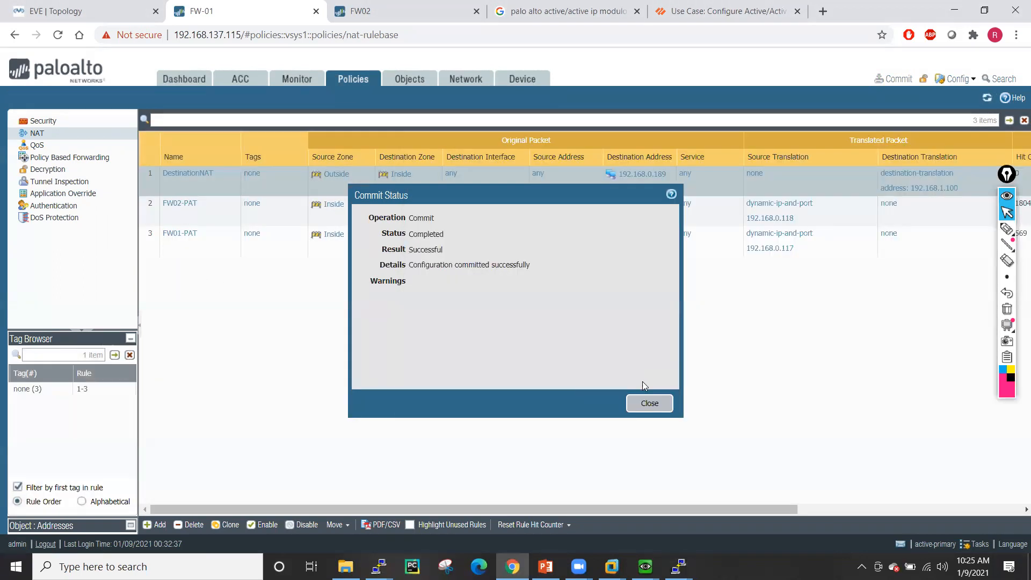
left_click(649, 404)
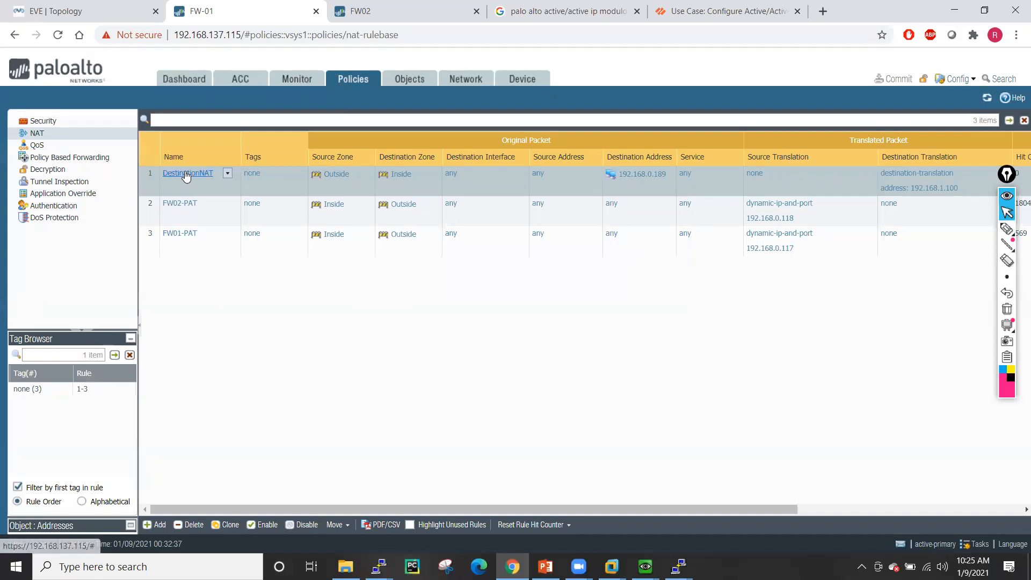
- Change DestinationNAT's translated address from 192.168.1.100 to 192.168.1.99 and start a commit
left_click(186, 174)
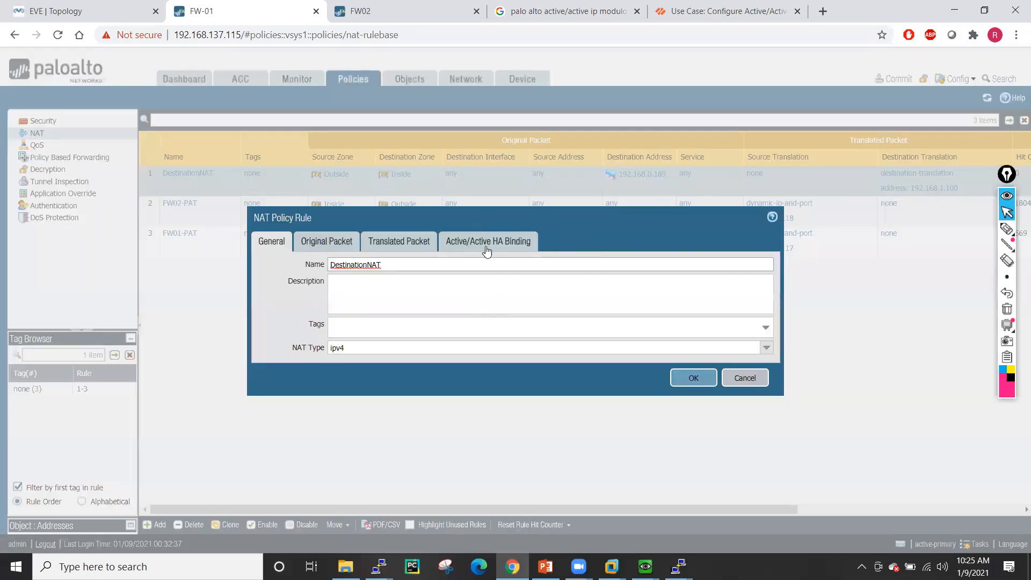
left_click(486, 248)
left_click(420, 240)
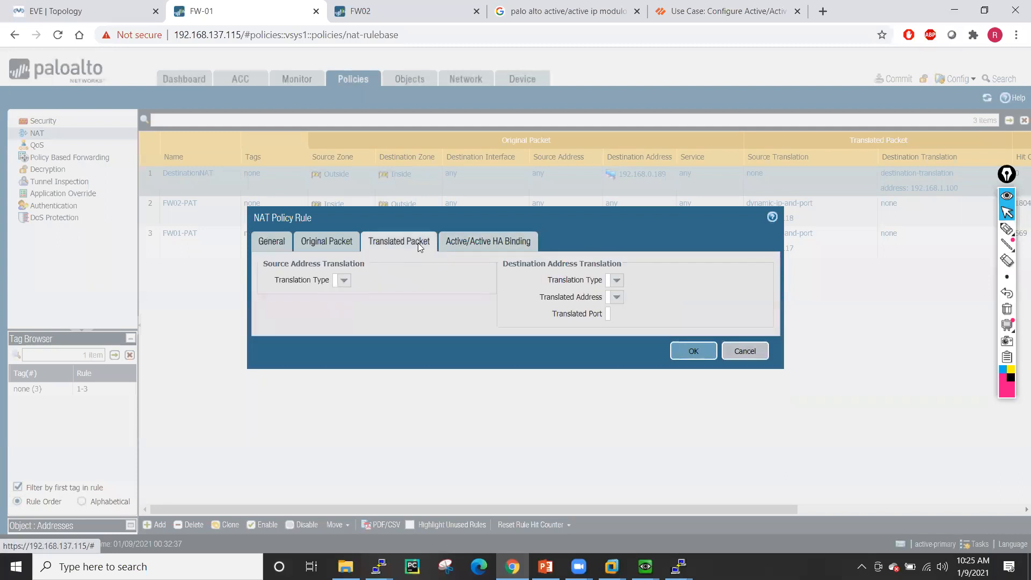
double_click(689, 296)
left_click(689, 296)
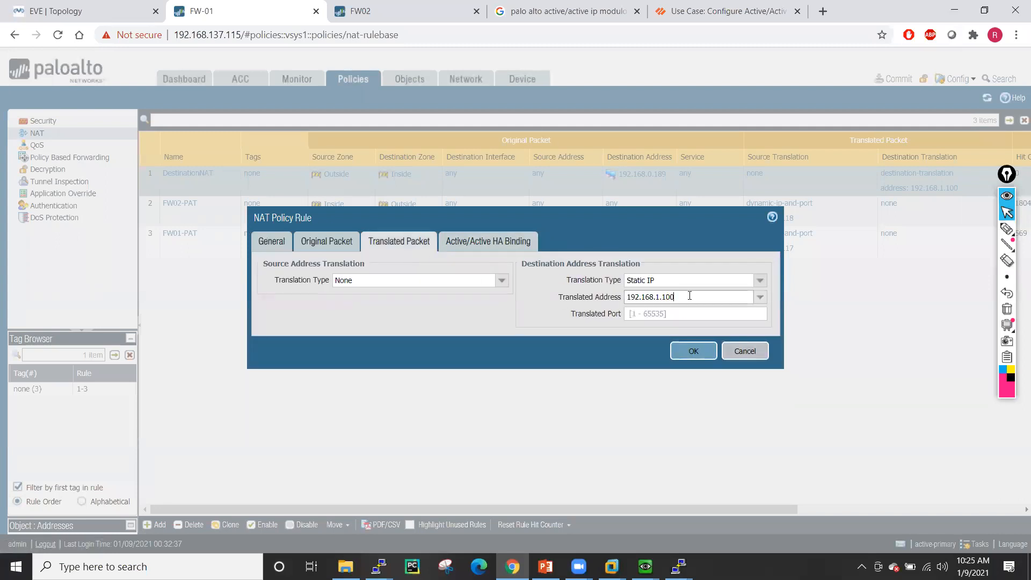
type("9")
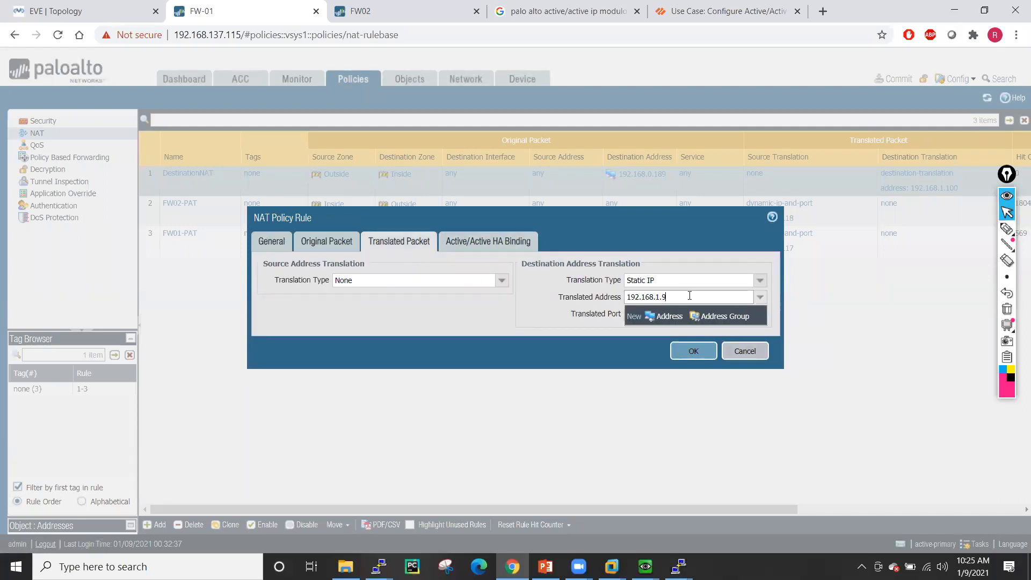
type("9")
left_click(713, 273)
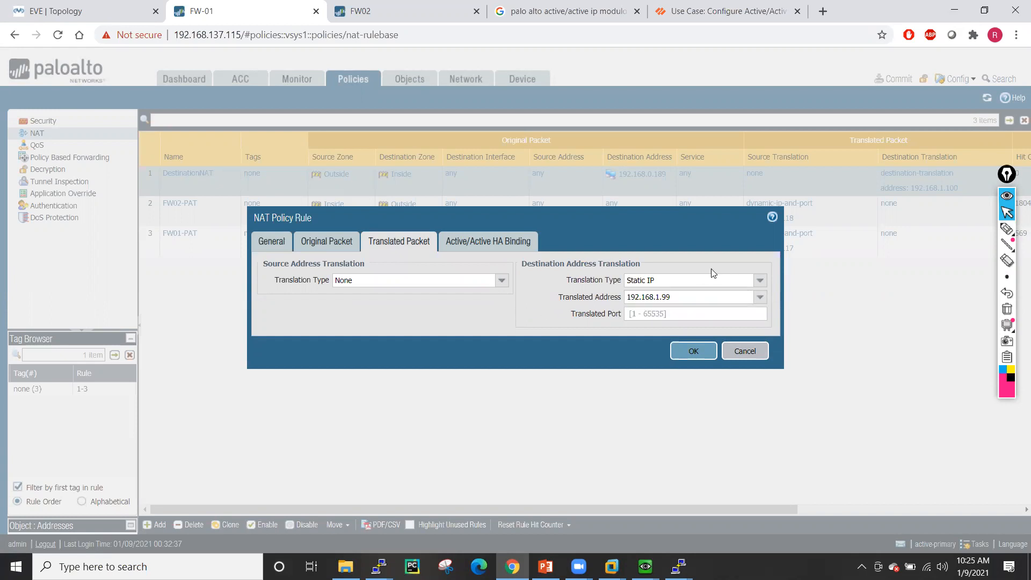
left_click(692, 354)
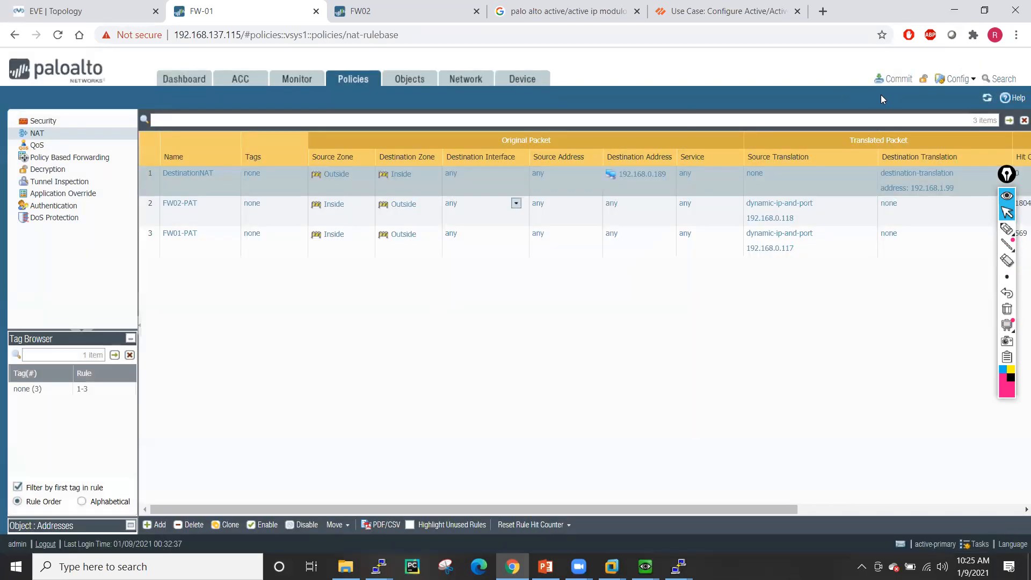
left_click(897, 79)
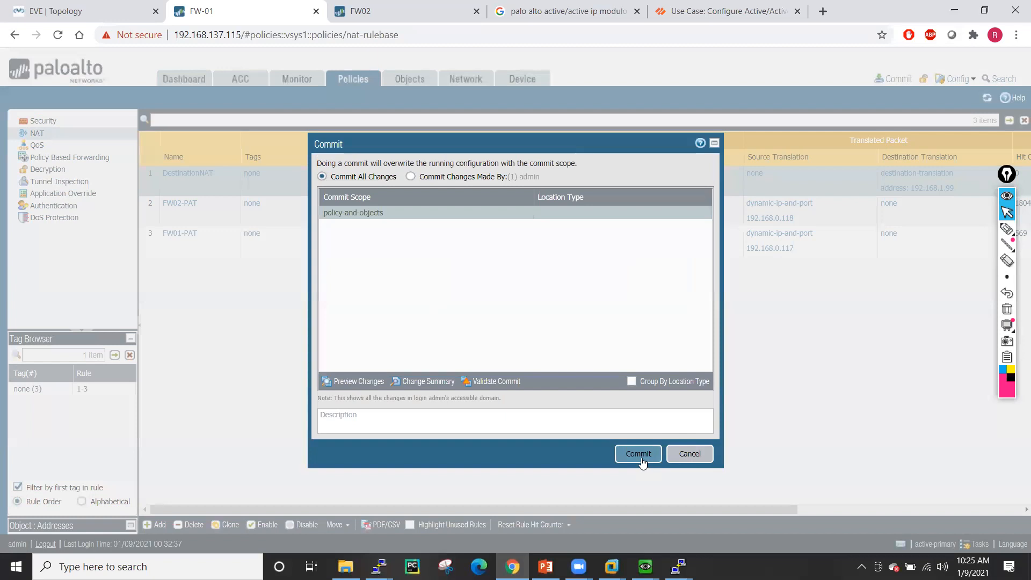
key("Return")
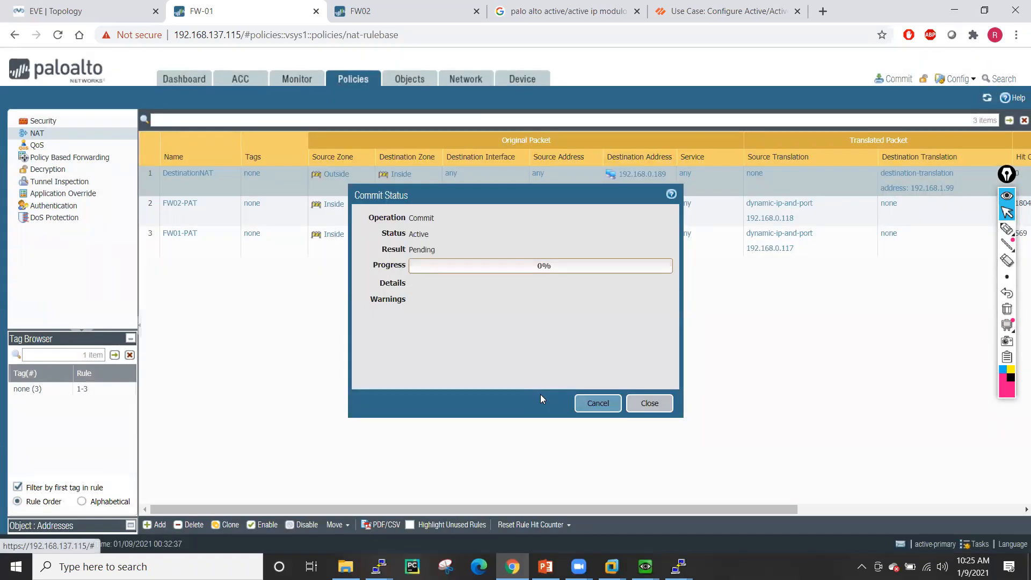
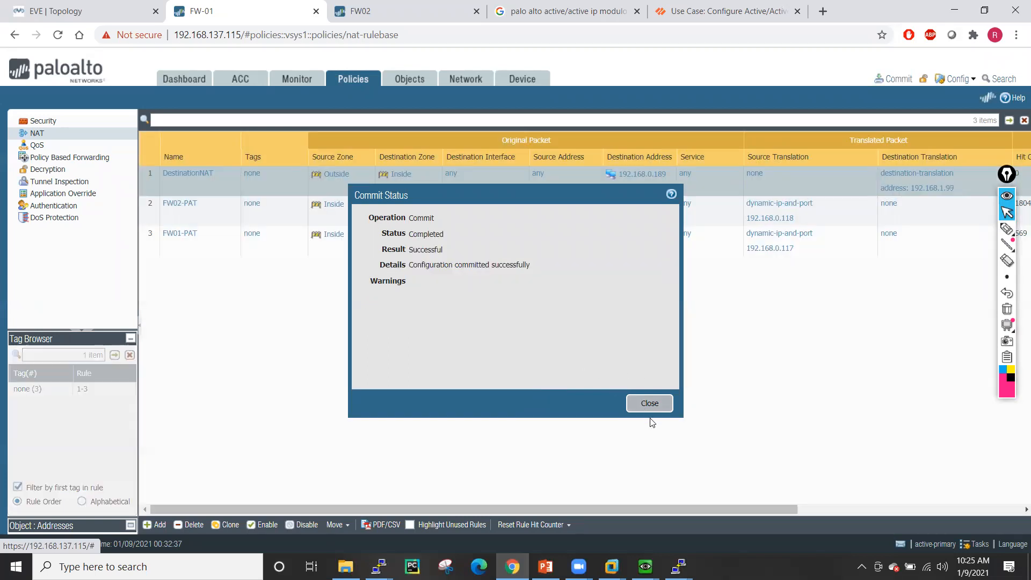
- Close the successful NAT commit report and bring the SW-01-Outside switch console to the front
left_click(649, 403)
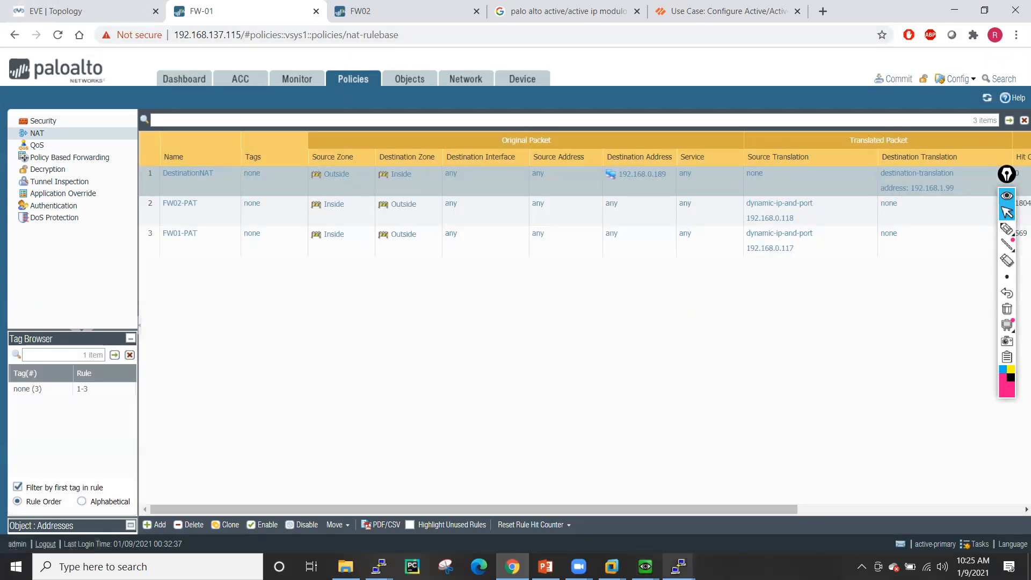
left_click(663, 559)
left_click(619, 523)
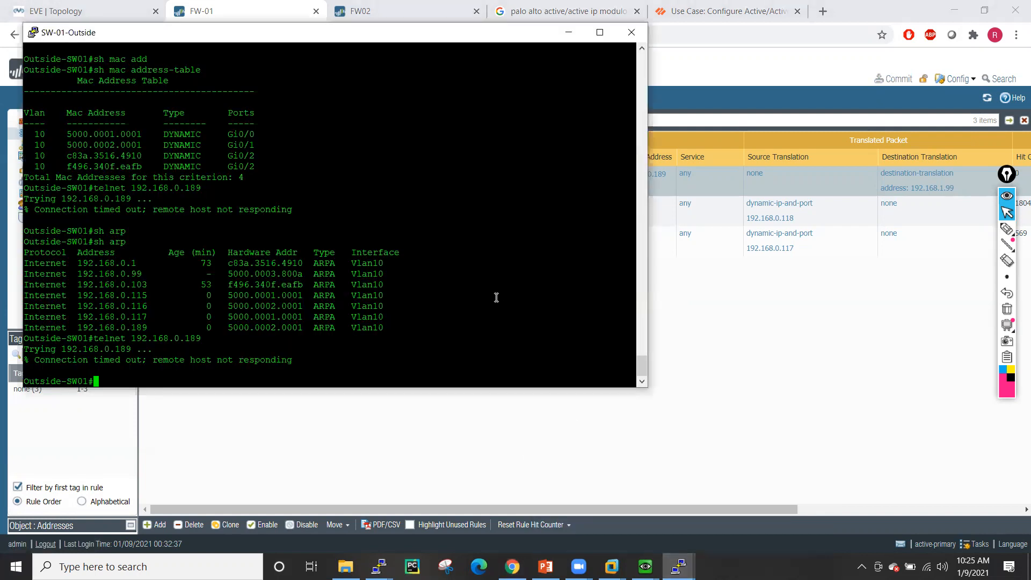
- Retry telnet to 192.168.0.189 from the outside switch, then enable 'debug ip tcp packet' on SW-01-Inside
key("Up")
key("Return")
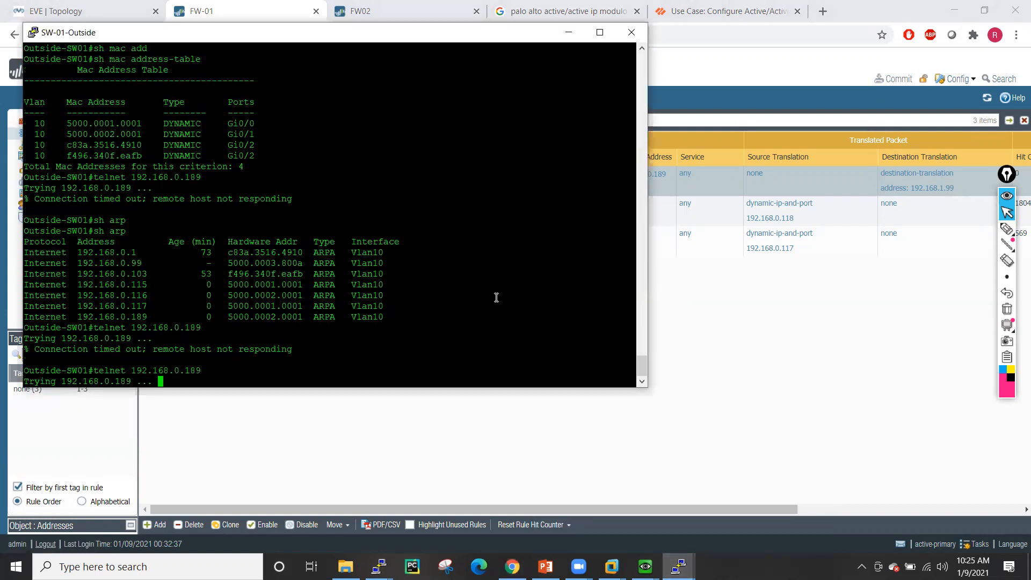
mouse_move(686, 547)
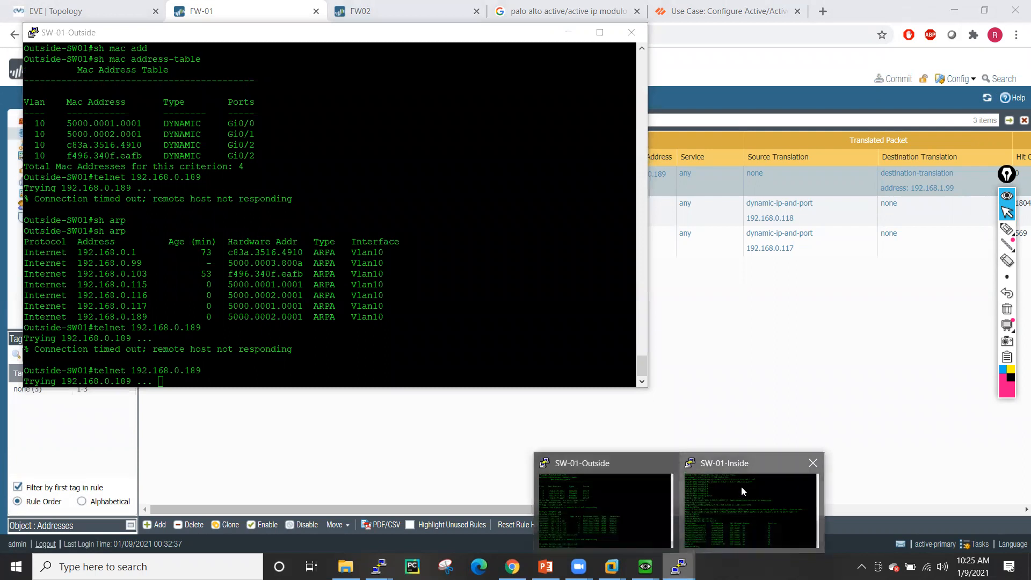
left_click(741, 486)
key("Return")
key("Return")
key("Return")
key("Return")
key("Return")
key("Return")
key("Return")
key("Return")
key("Return")
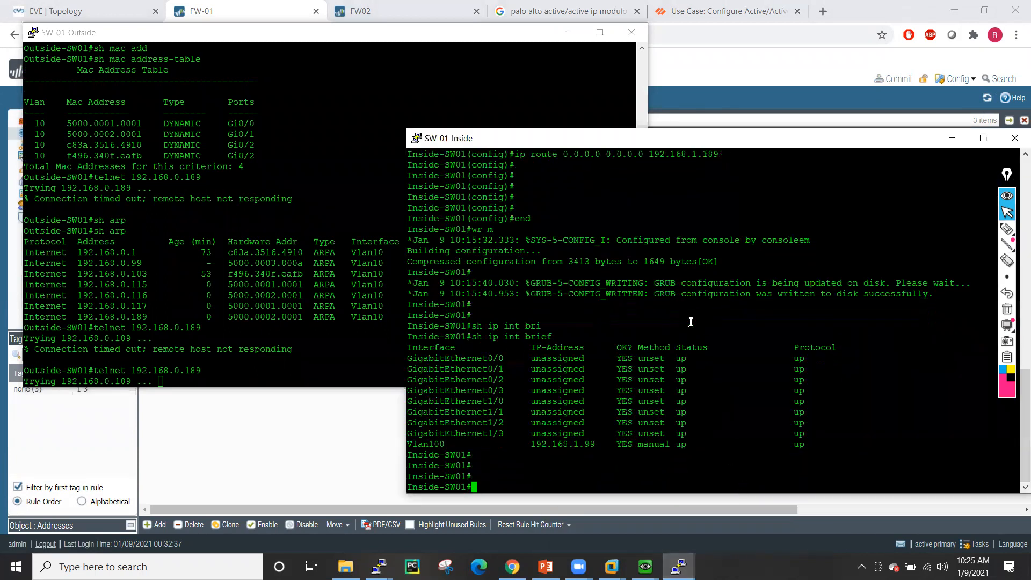
type("debu")
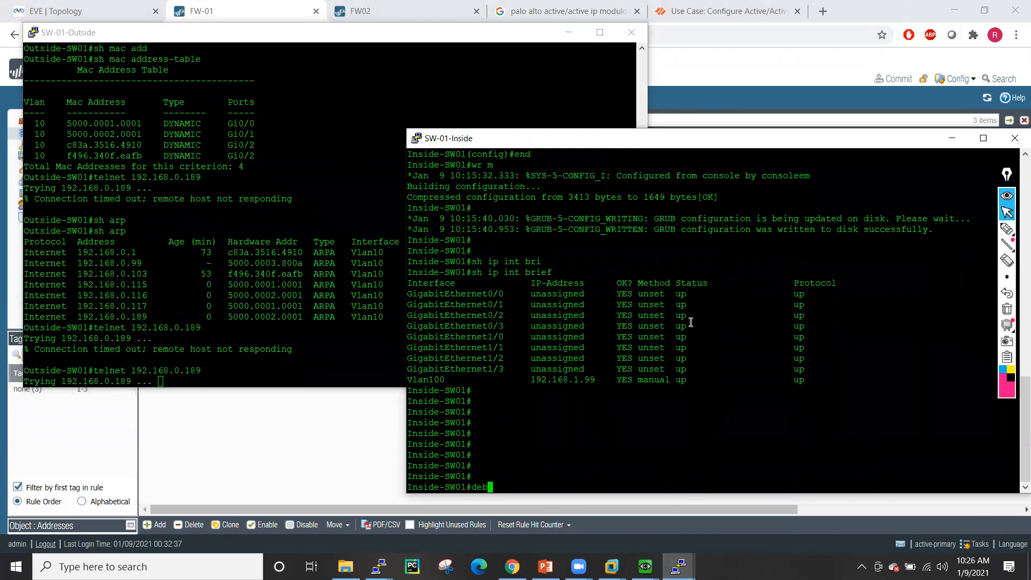
key("Tab")
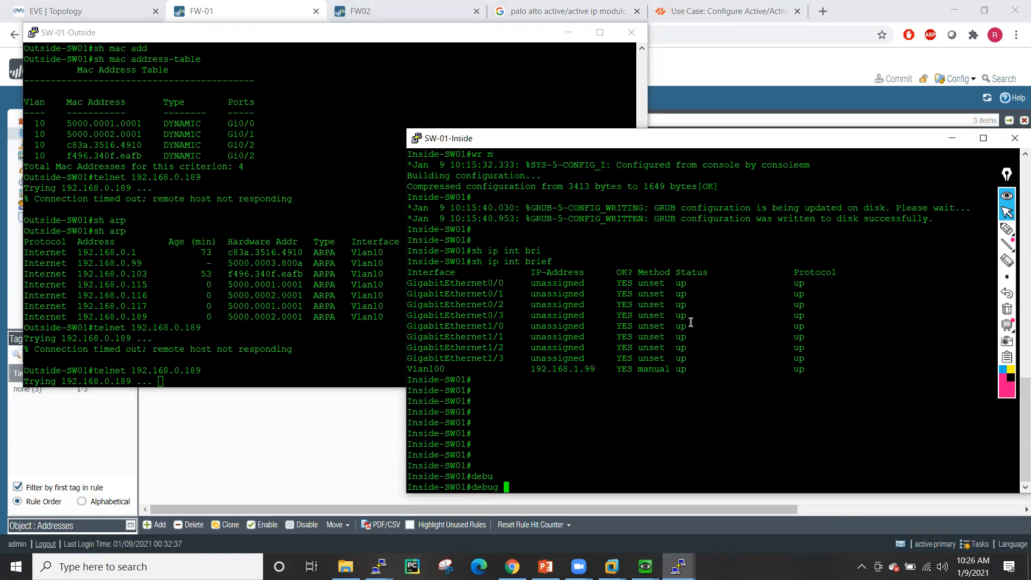
type("ip tc")
key("Tab")
type("pa")
key("Tab")
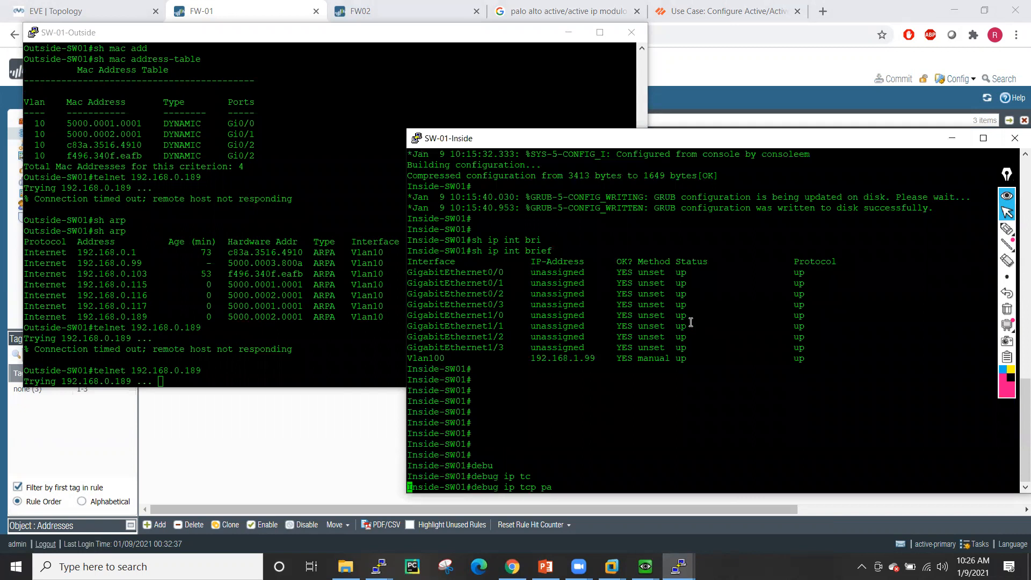
key("Return")
key("Return")
key("Return")
key("Return")
key("Return")
key("Return")
key("Return")
key("Return")
key("Return")
key("Return")
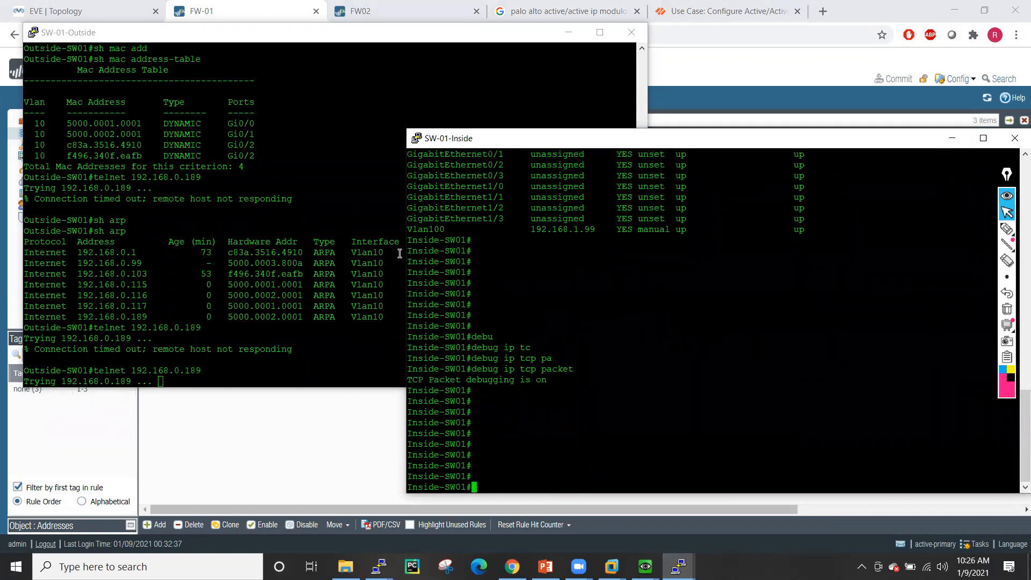
- Telnet from SW-01-Inside to 192.168.1.100, which is refused
left_click(384, 114)
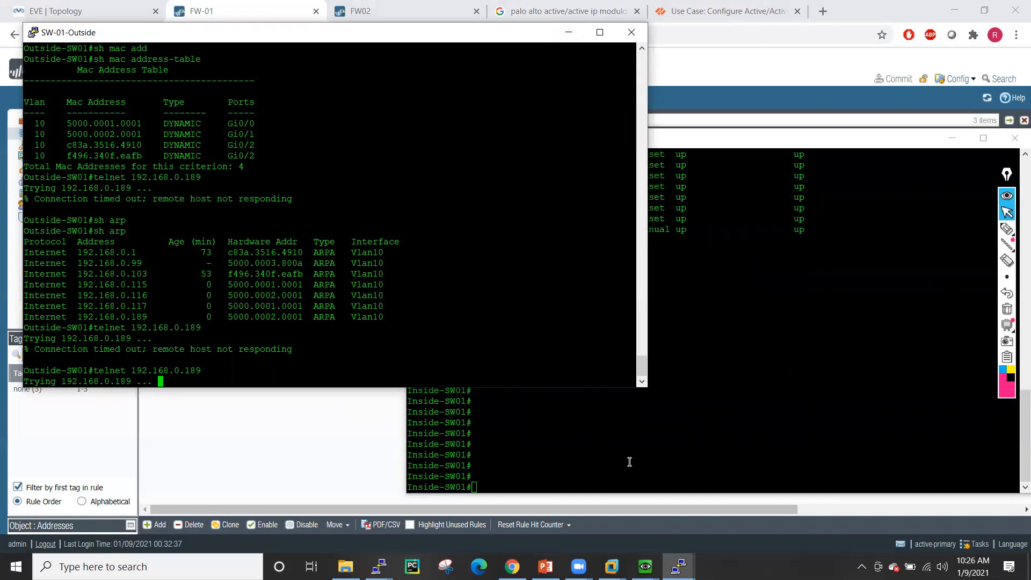
left_click(594, 455)
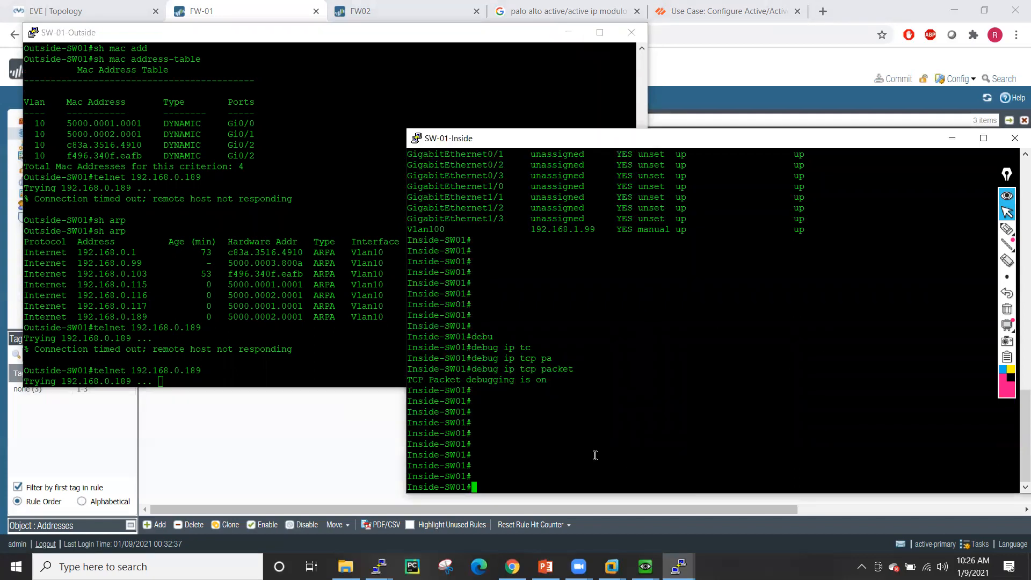
type("telnet 192.168.1.100")
key("Return")
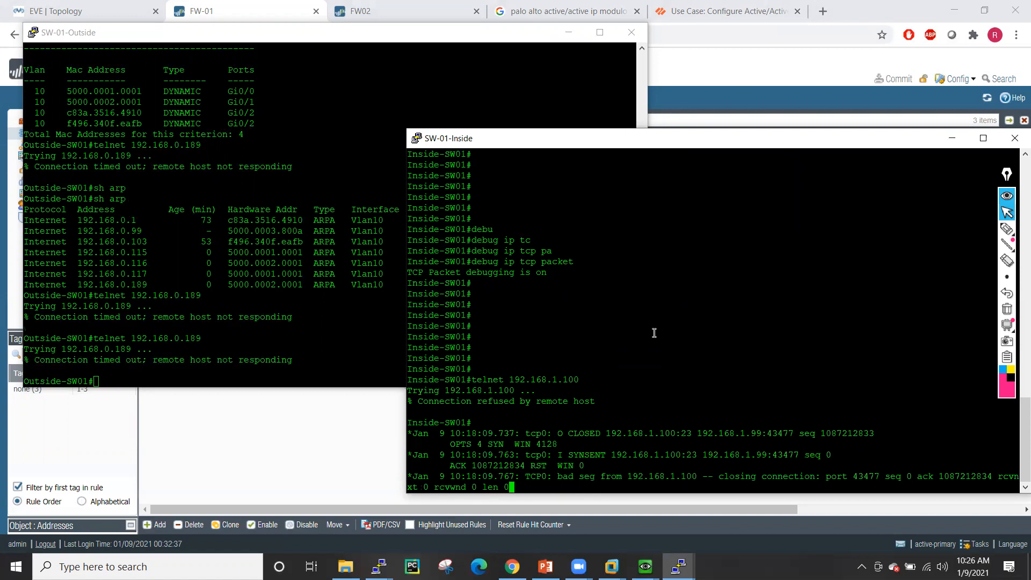
key("Return")
key("Return")
key("Return")
key("Return")
key("Return")
key("Return")
key("Return")
key("Return")
key("Return")
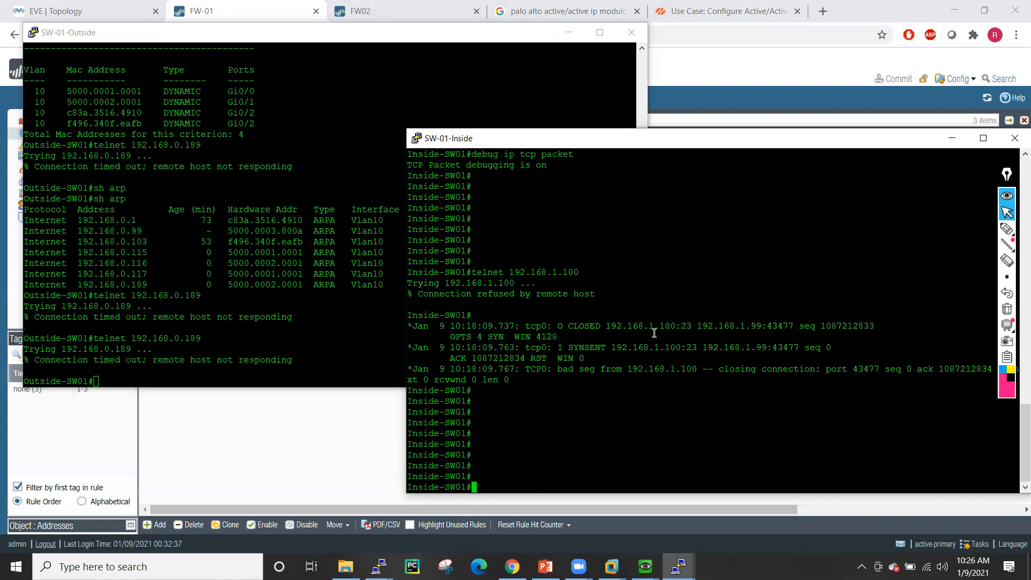
- Run 'show ip interface brief' on SW-01-Outside, showing Vlan10 at 192.168.0.99
left_click(293, 317)
type("sh ip int bri")
key("Tab")
key("Return")
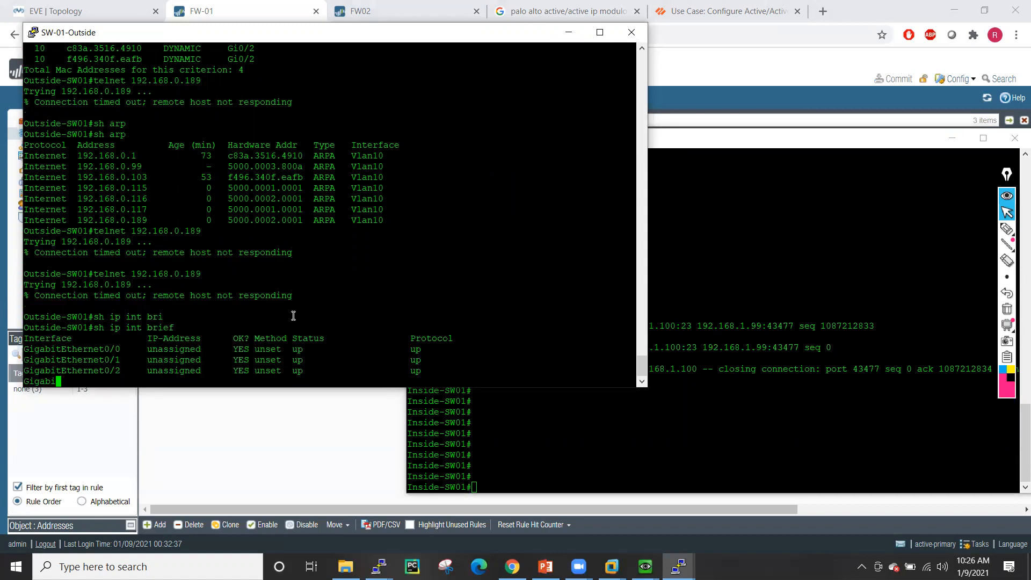
key("Return")
key("Return")
key("Return")
key("Return")
key("Return")
key("Return")
key("Return")
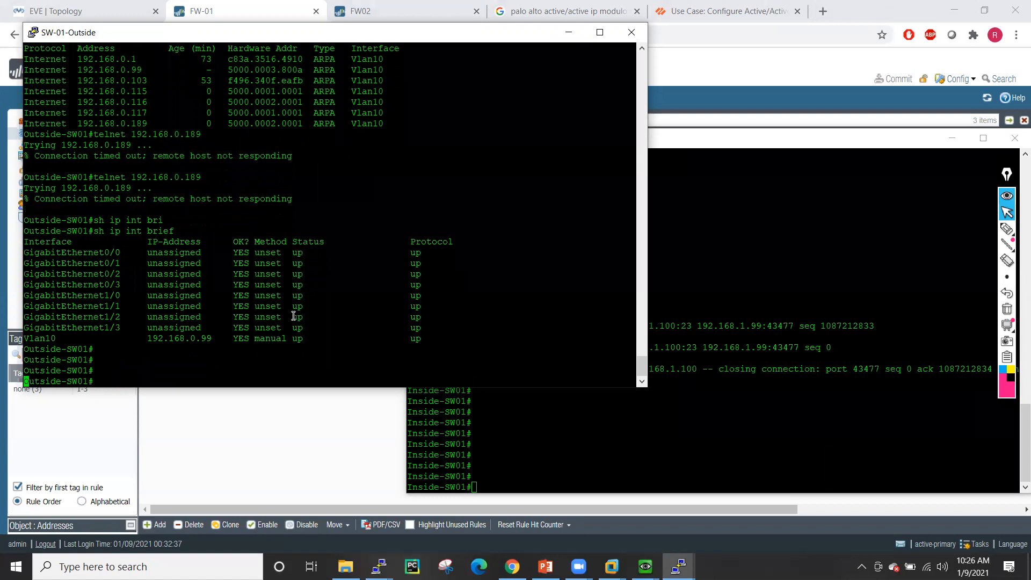
key("Return")
key("Return")
key("Return")
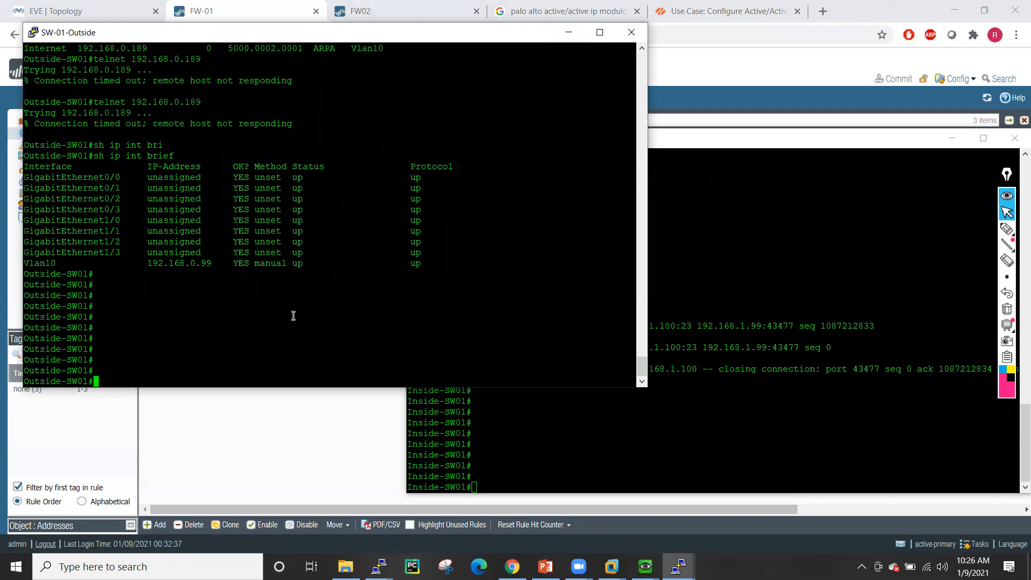
- On SW-01-Inside, recall the telnet command and start retargeting it to 192.168.0.99
left_click(762, 267)
key("Up")
key("BackSpace")
key("BackSpace")
key("BackSpace")
type(".")
key("BackSpace")
- Telnet from SW-01-Inside to 192.168.0.99 and log in to the outside switch
type("0.9")
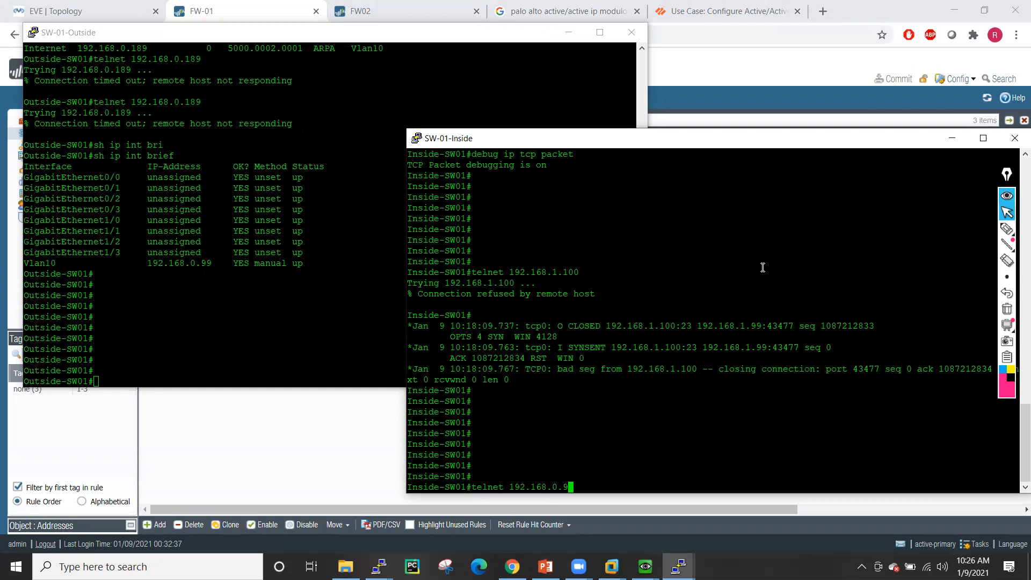
type("9")
key("Return")
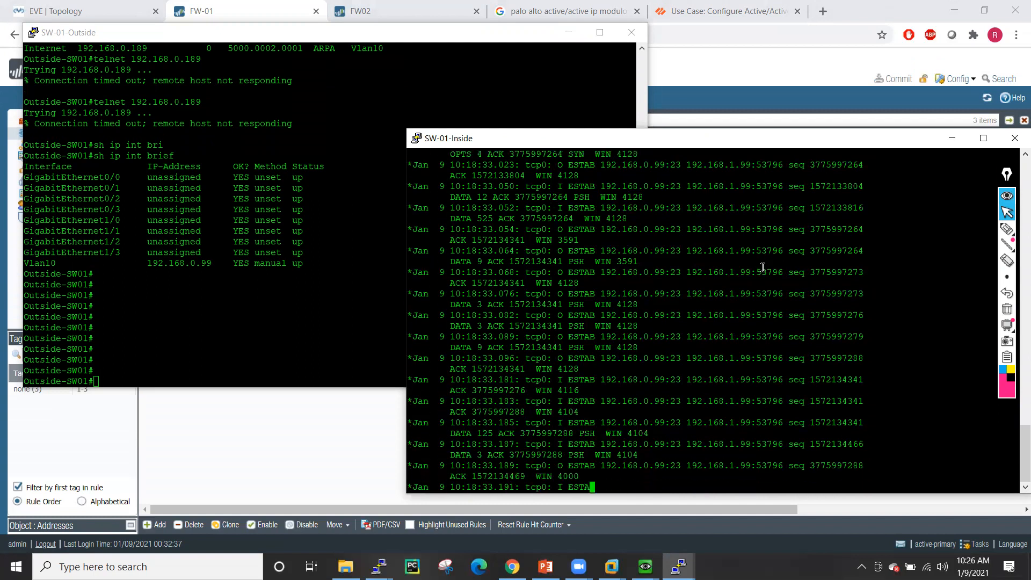
key("Return")
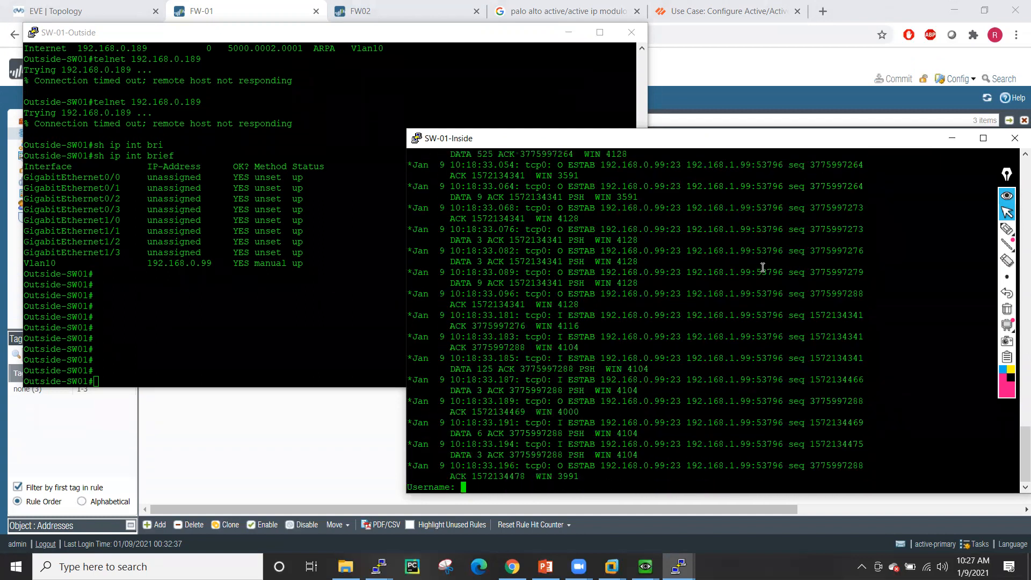
type("test")
key("Return")
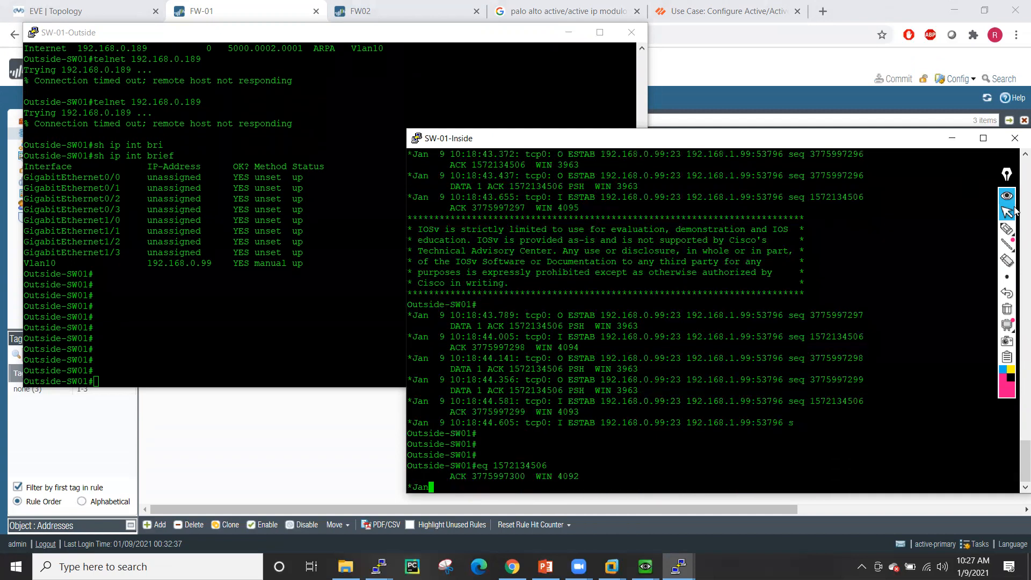
key("Return")
key("Return")
key("Return")
key("Return")
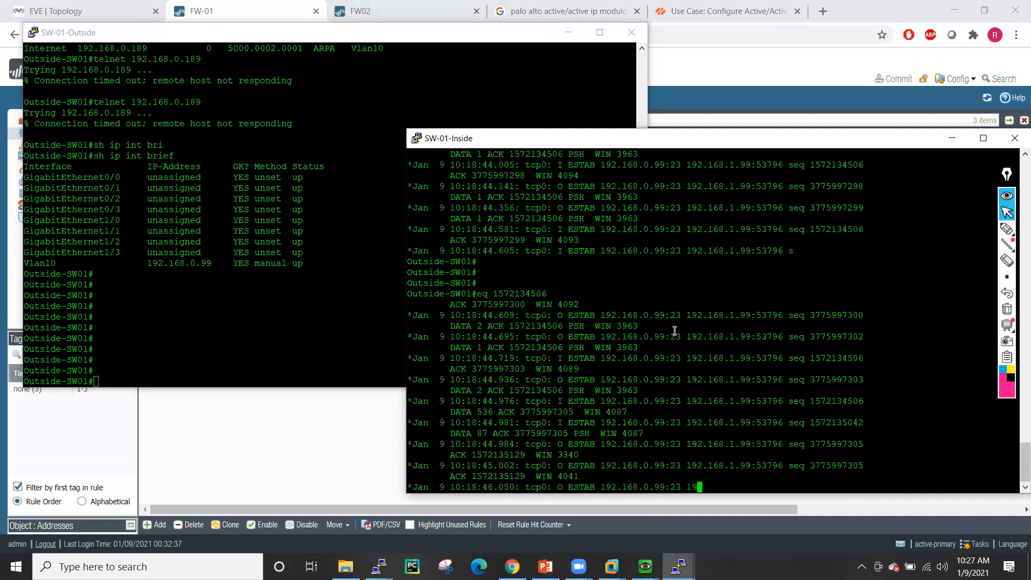
- Run 'who' on SW-01-Outside to list its logged-in vty sessions
left_click(240, 297)
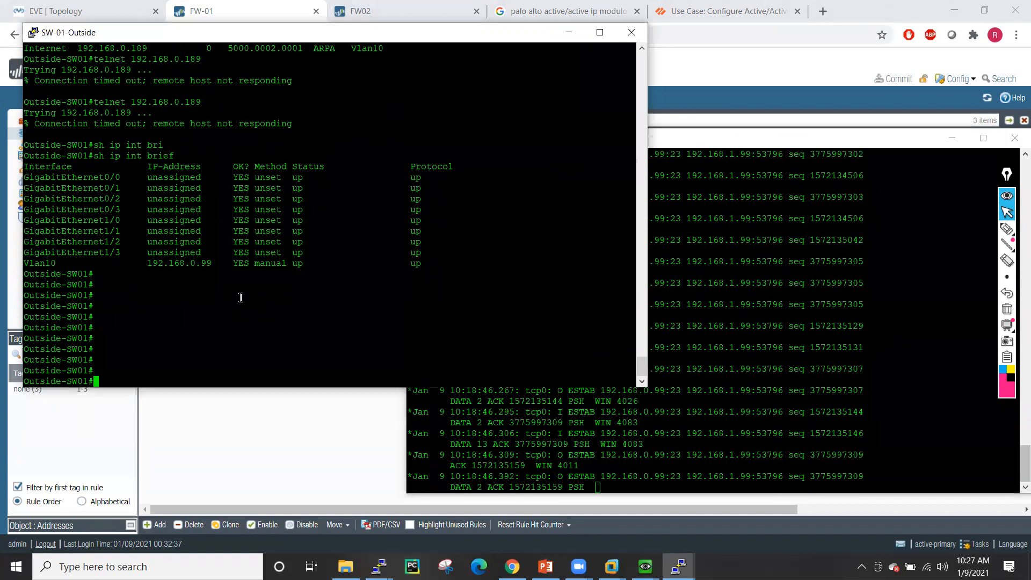
type("who")
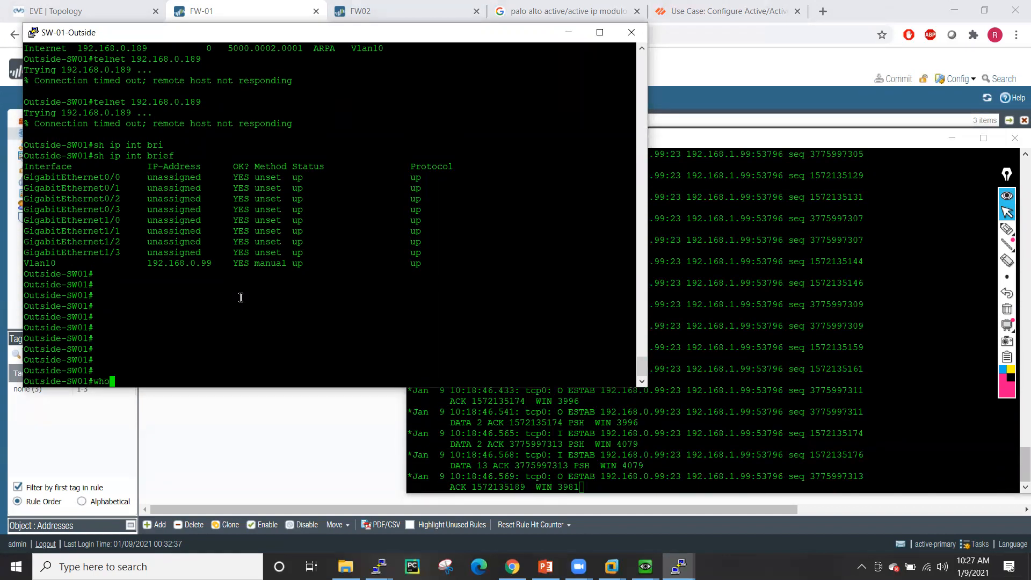
key("Return")
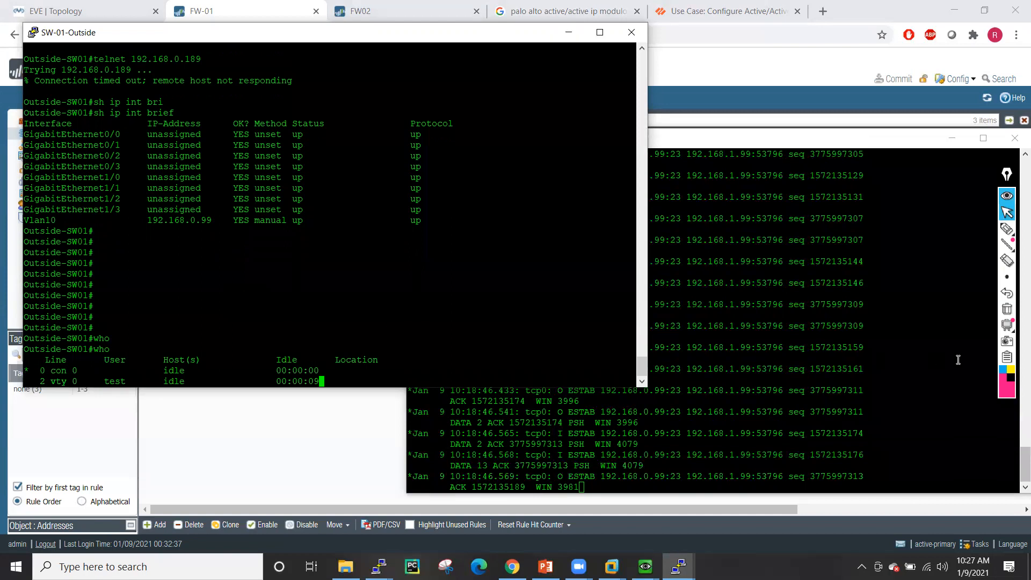
- On SW-01-Inside, turn off all debugging with 'un all' and log out of the telnet session
left_click(940, 359)
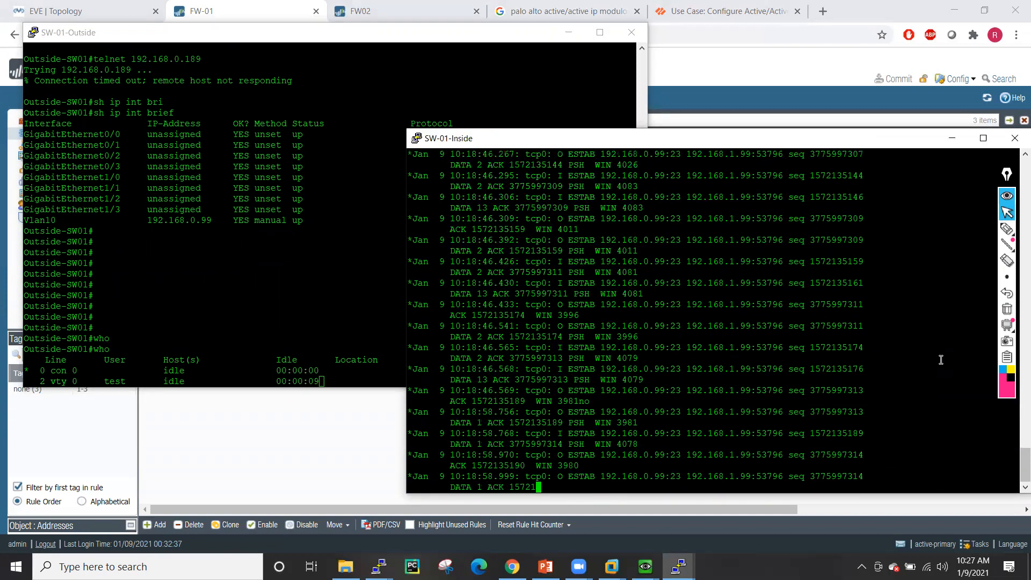
type("un all")
key("Return")
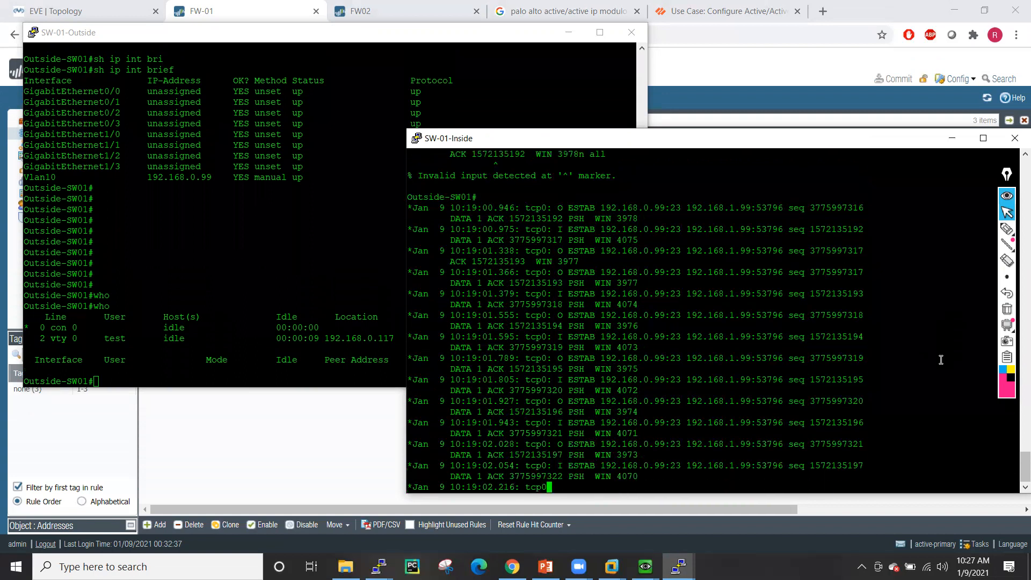
key("Return")
key("Return")
key("Return")
key("Return")
key("Return")
key("Return")
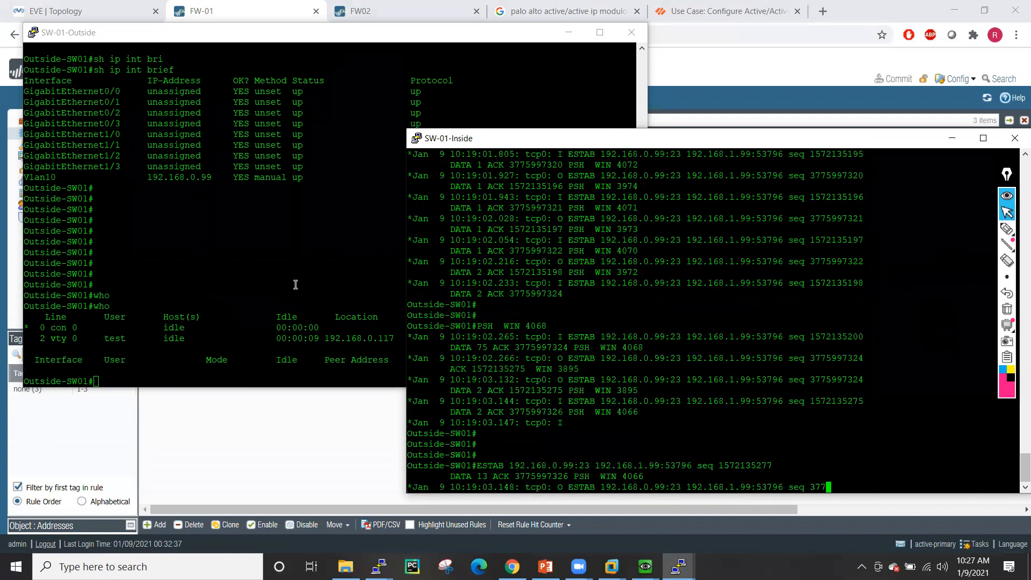
type("un all")
key("Return")
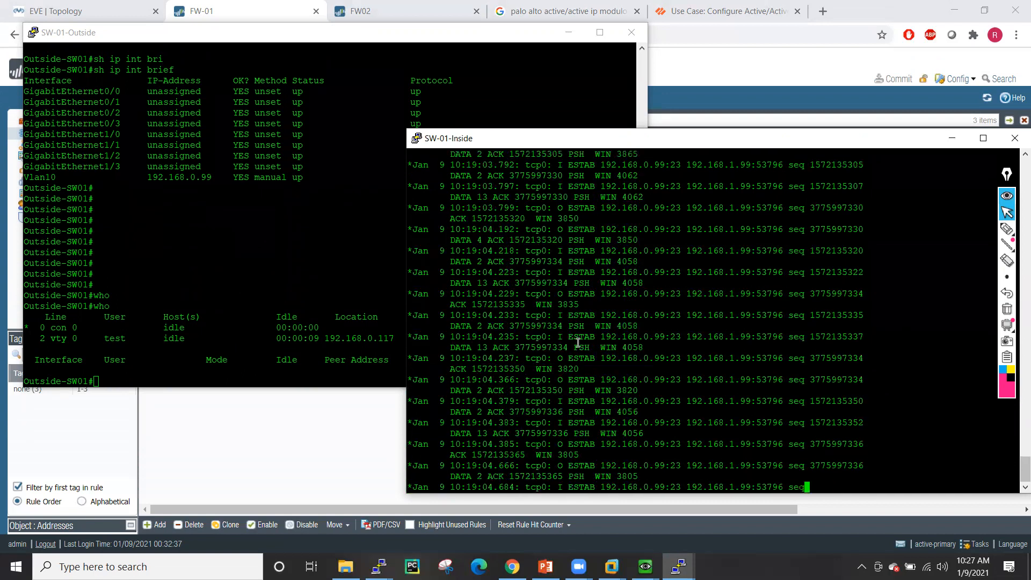
key("Return")
key("Return")
key("Return")
key("Return")
key("Return")
key("Return")
key("Return")
key("Return")
key("Return")
key("Return")
type("un all")
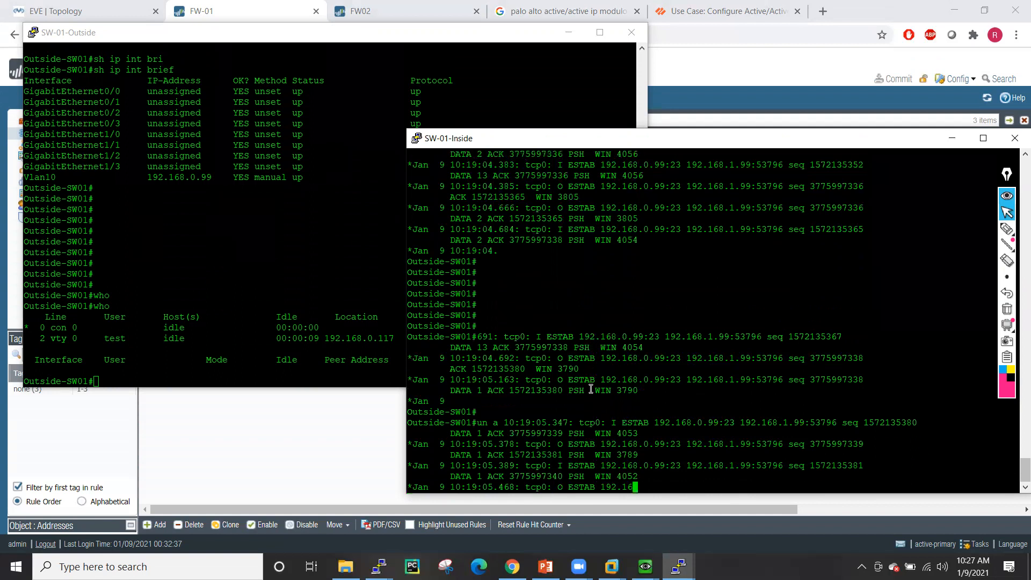
key("Return")
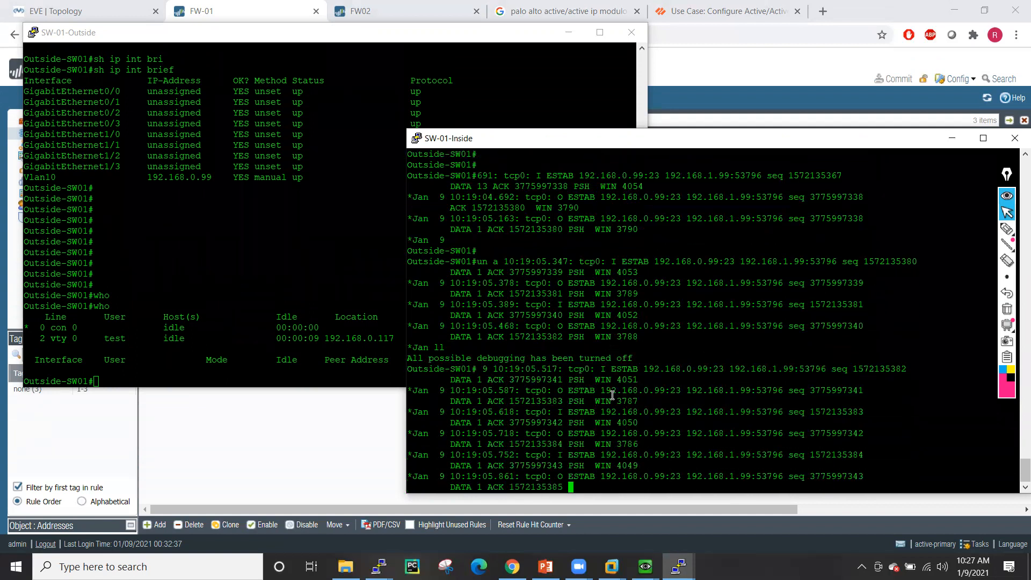
type("log")
type("out")
key("Return")
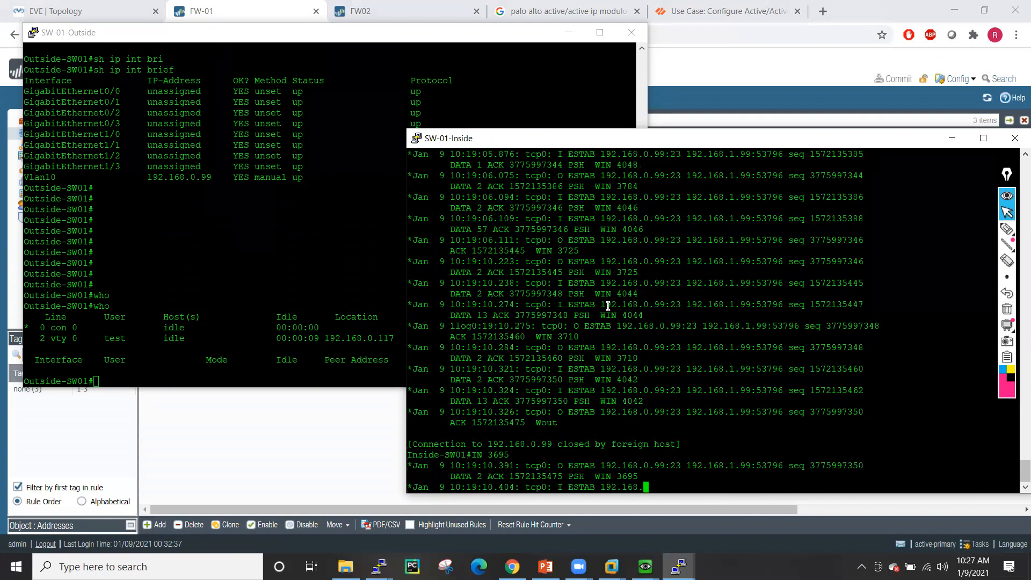
- Highlight the 192.168.0.117 login location in SW-01-Outside's who output
left_click(258, 264)
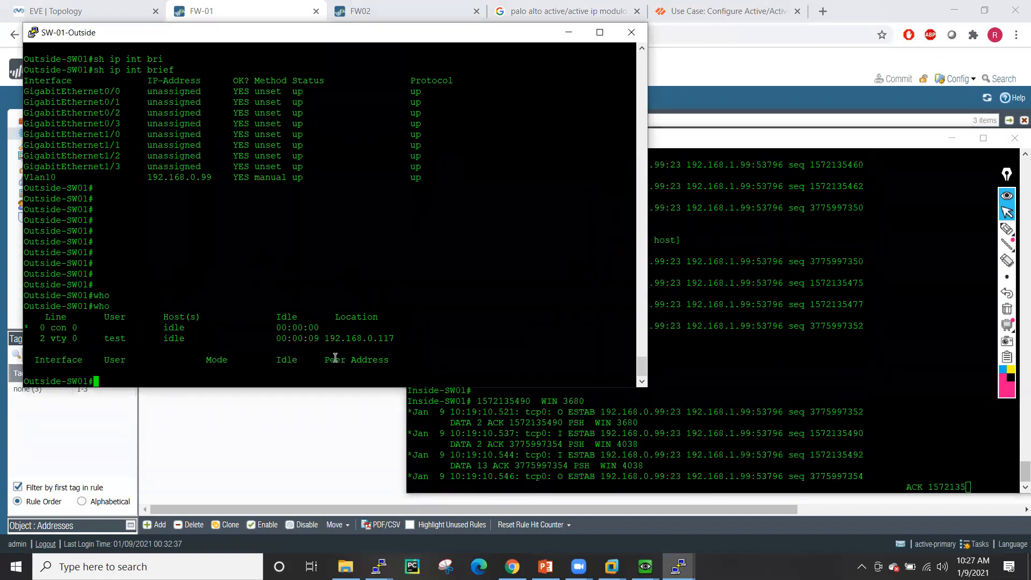
left_click_drag(326, 337, 393, 339)
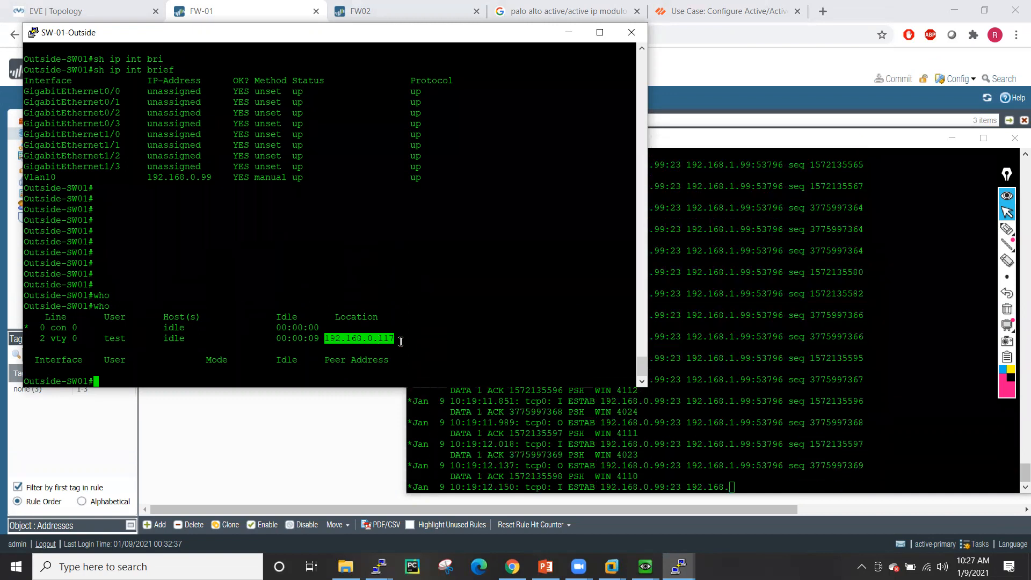
left_click(454, 329)
- Show SW-01-Outside's ARP table with 'sh arp'
type("sh arp")
key("Return")
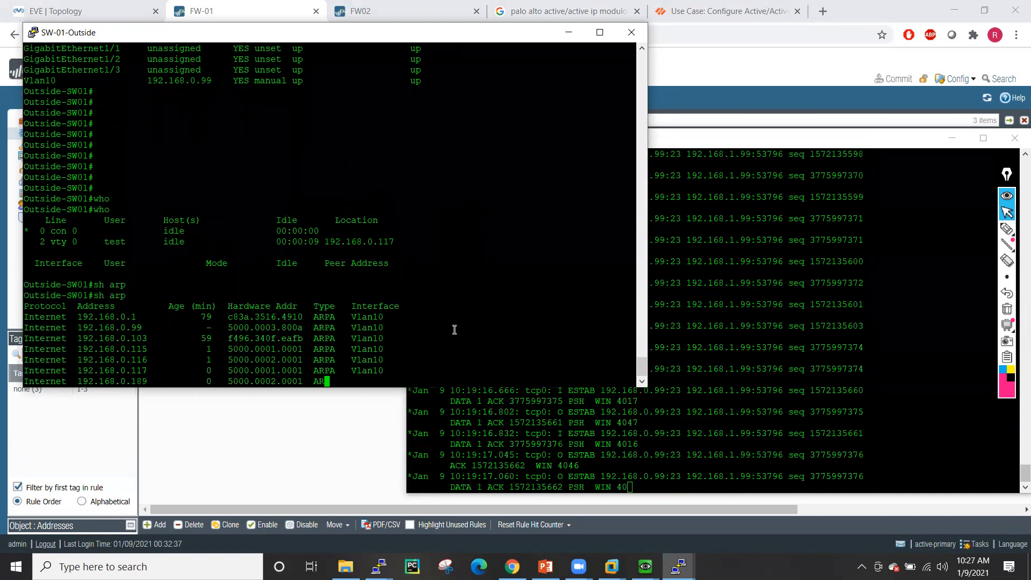
key("Return")
key("Return")
key("Return")
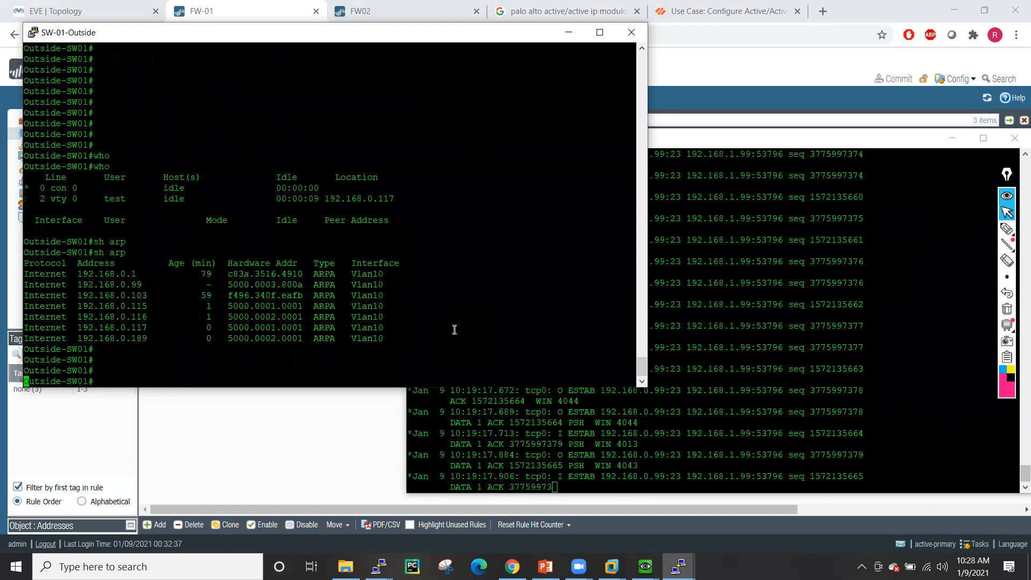
- Disable debugging on SW-01-Inside and list its ARP table, highlighting the 192.168.1.189 entry
left_click(800, 295)
key("Return")
key("Return")
key("Return")
key("Return")
key("Return")
key("Return")
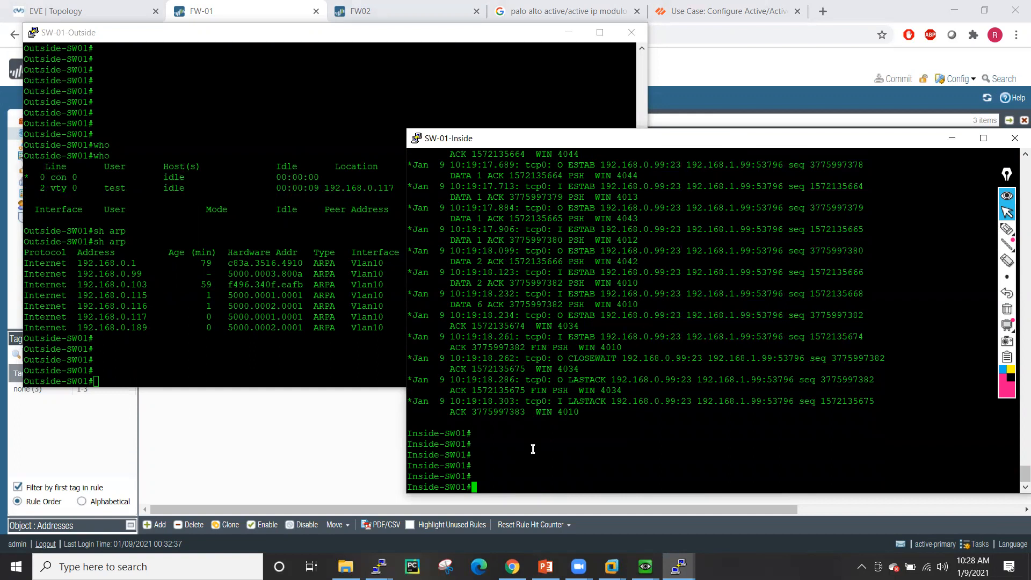
key("Return")
key("Return")
key("Return")
key("Return")
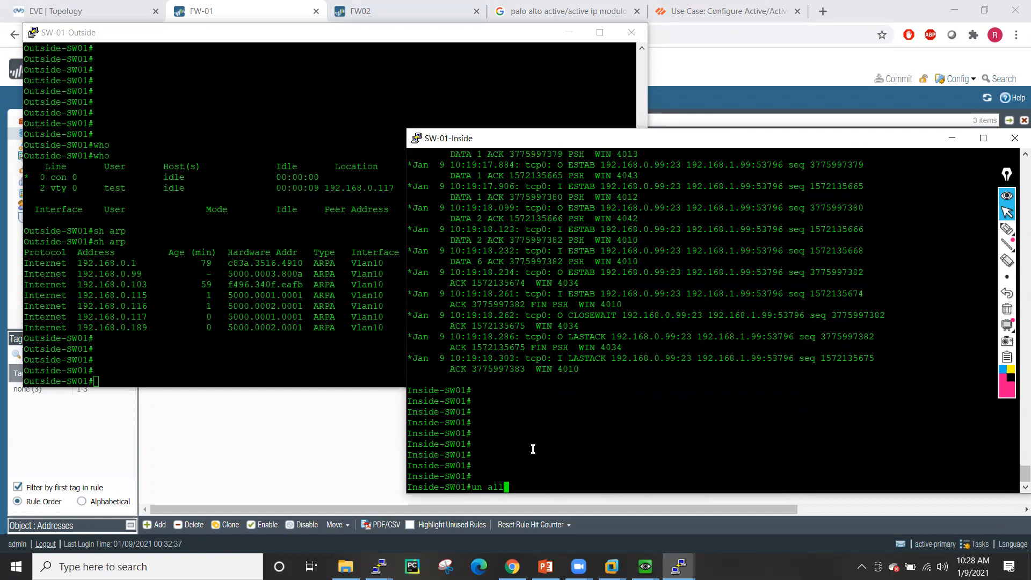
type("un all")
key("Return")
key("Return")
key("Return")
key("Return")
key("Return")
key("Return")
key("Return")
type("sh arp")
key("Return")
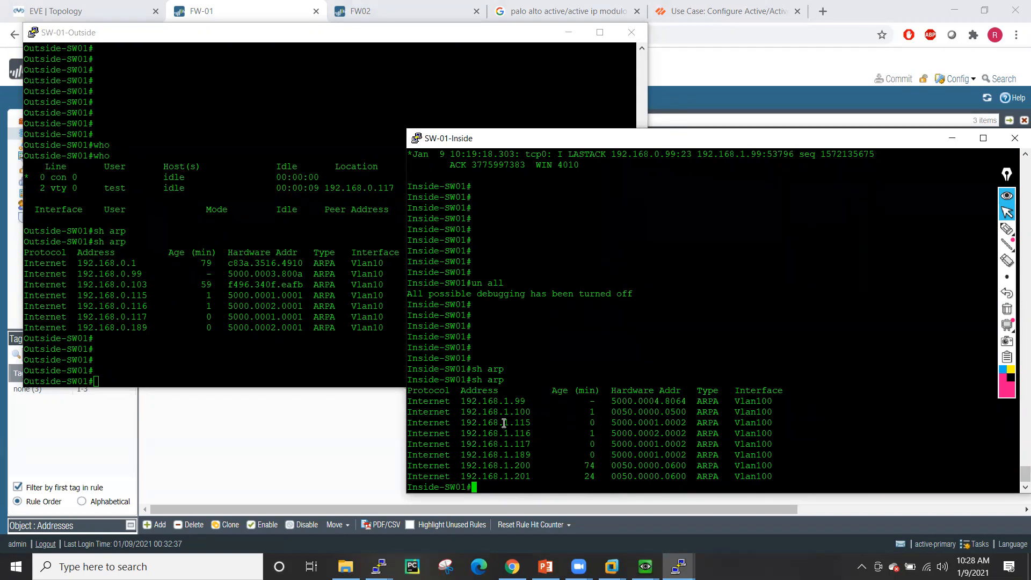
left_click_drag(461, 455, 683, 456)
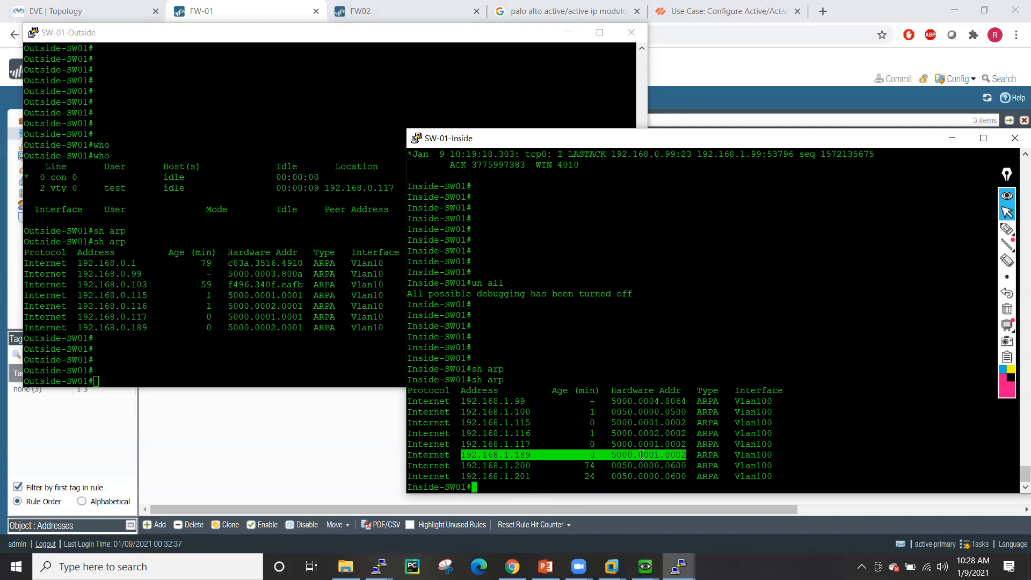
- Bring the Linux5 and Linux6 QEMU VM windows forward
left_click(644, 567)
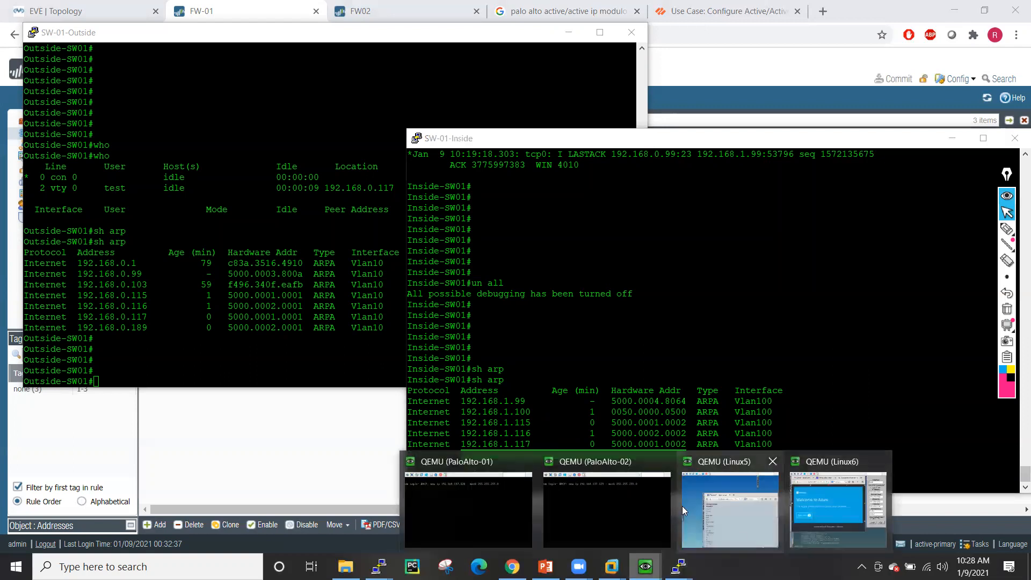
left_click(726, 507)
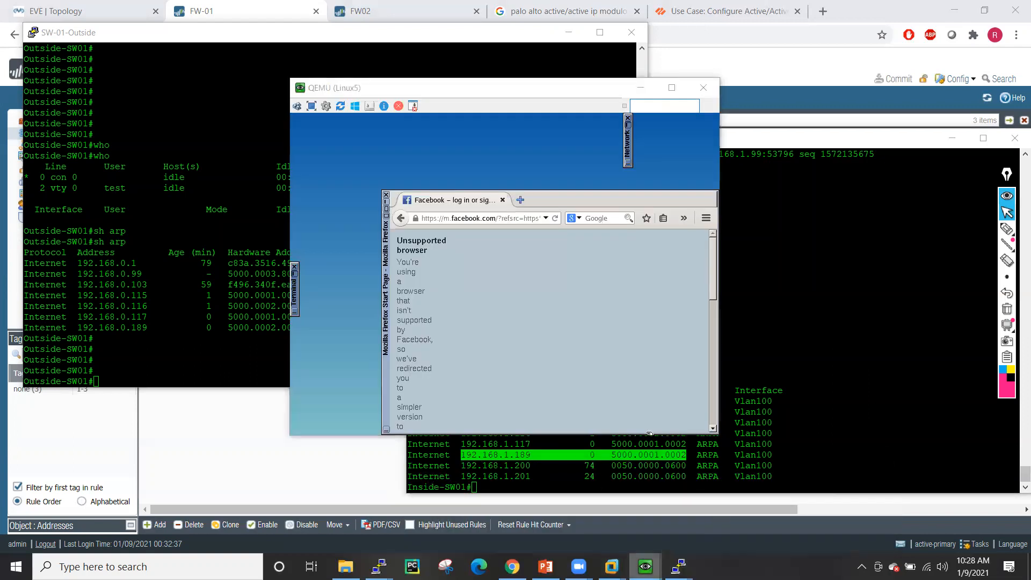
left_click(645, 567)
left_click(847, 481)
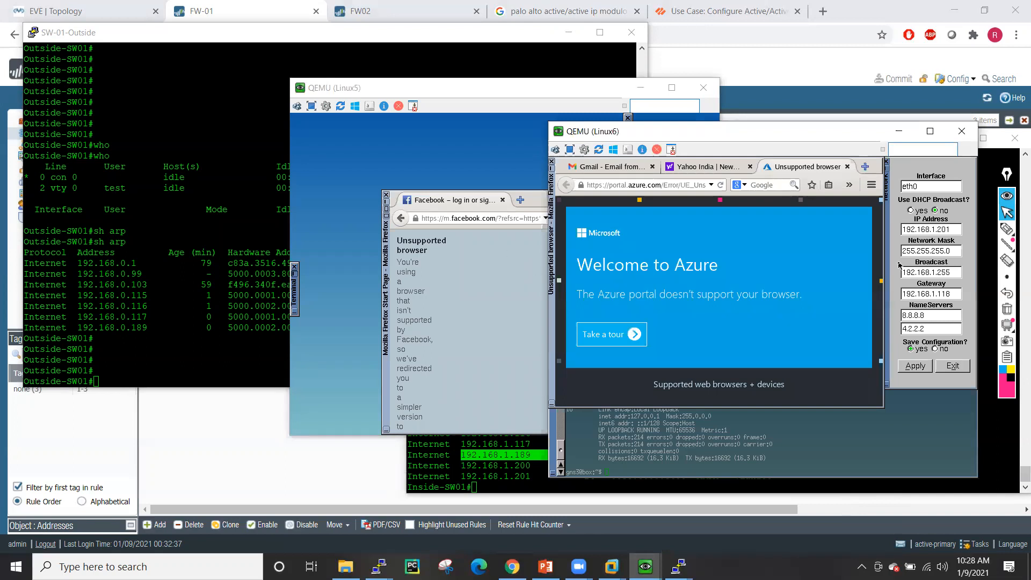
- Change Linux6's gateway from 192.168.1.118 to 192.168.1.189 and apply it
left_click(951, 294)
key("BackSpace")
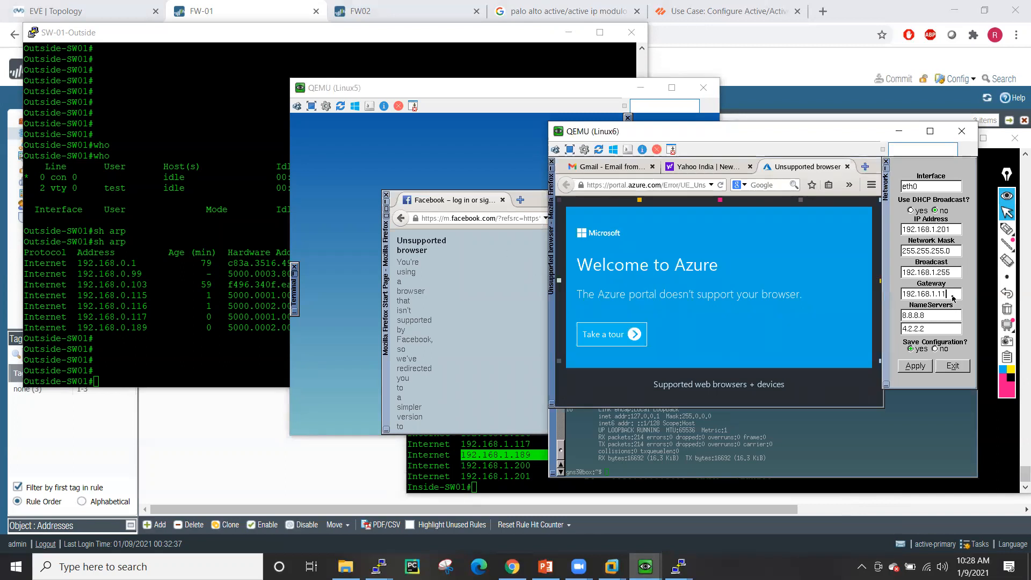
type("89")
left_click(914, 366)
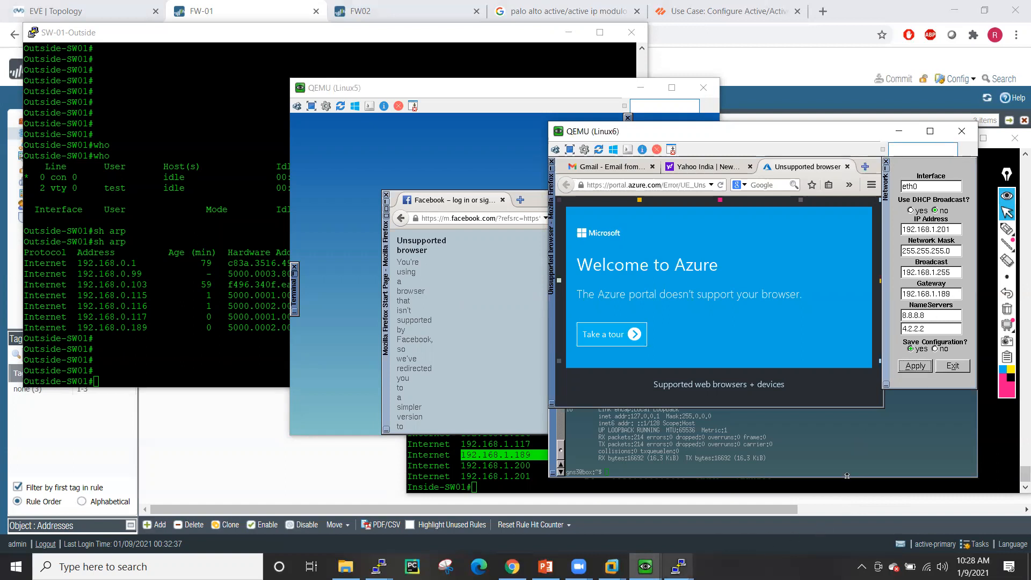
- Switch to the Linux5 VM and close its Network and Terminal windows
mouse_move(645, 566)
left_click(727, 513)
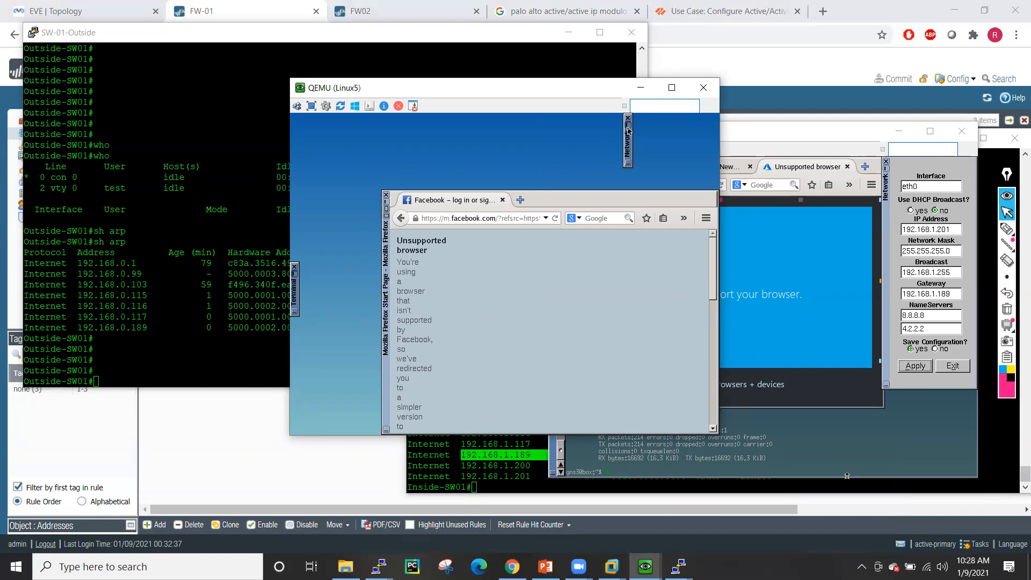
left_click(629, 163)
left_click(295, 266)
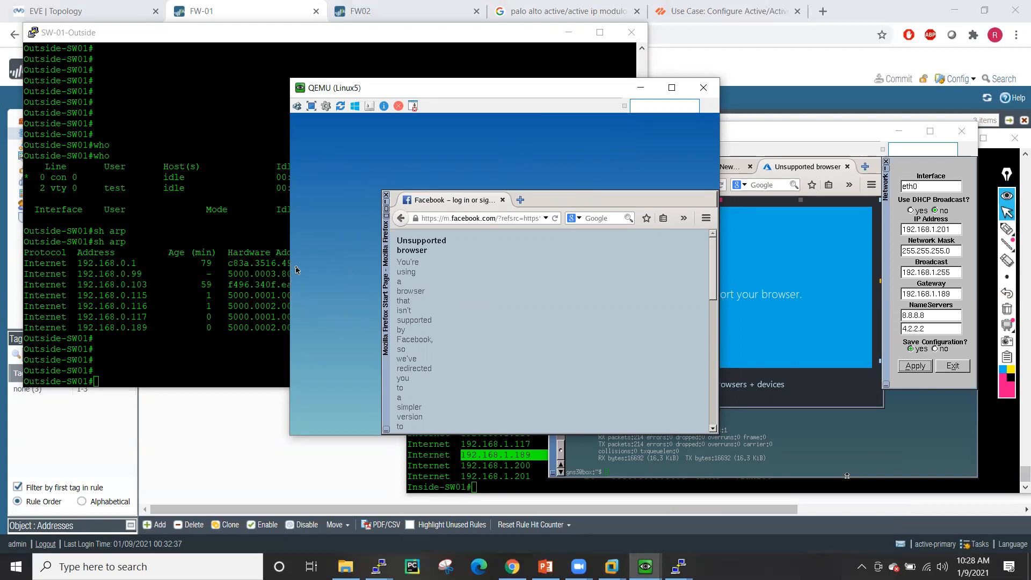
- Give Linux5 IP 192.168.1.100/255.255.255.0 with gateway 192.168.1.189, apply, and relaunch Firefox
left_click(386, 197)
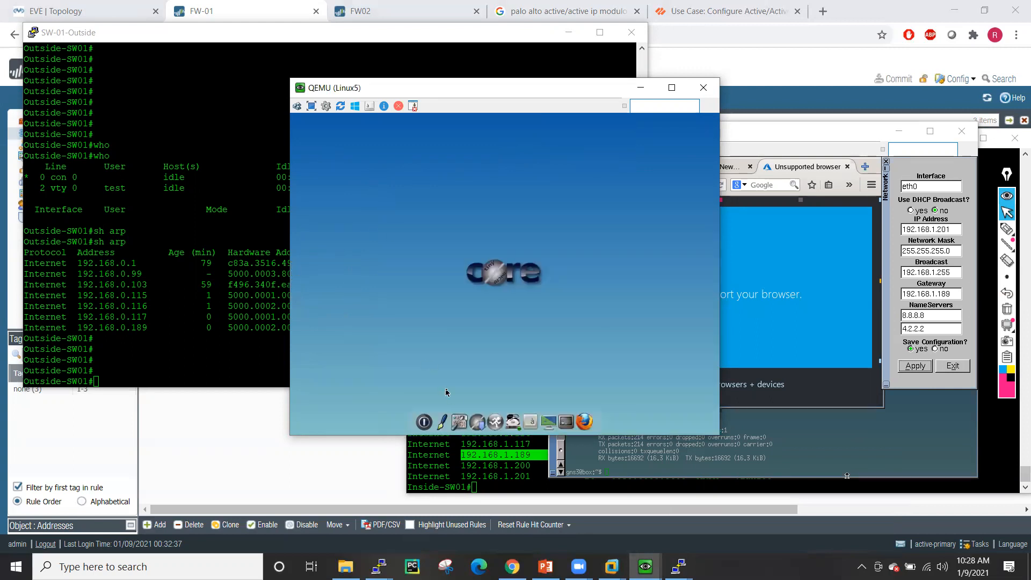
left_click(464, 422)
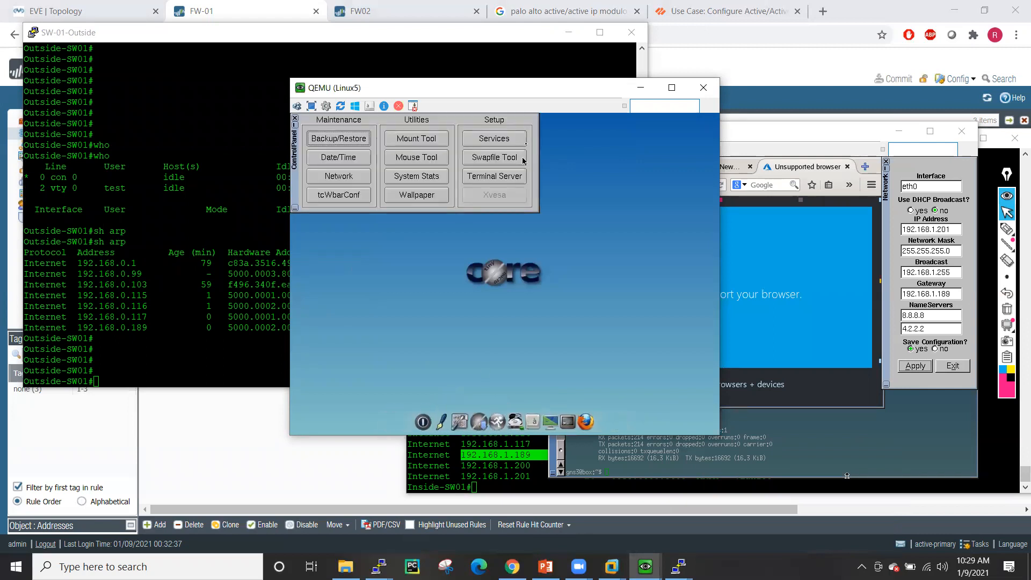
left_click(333, 176)
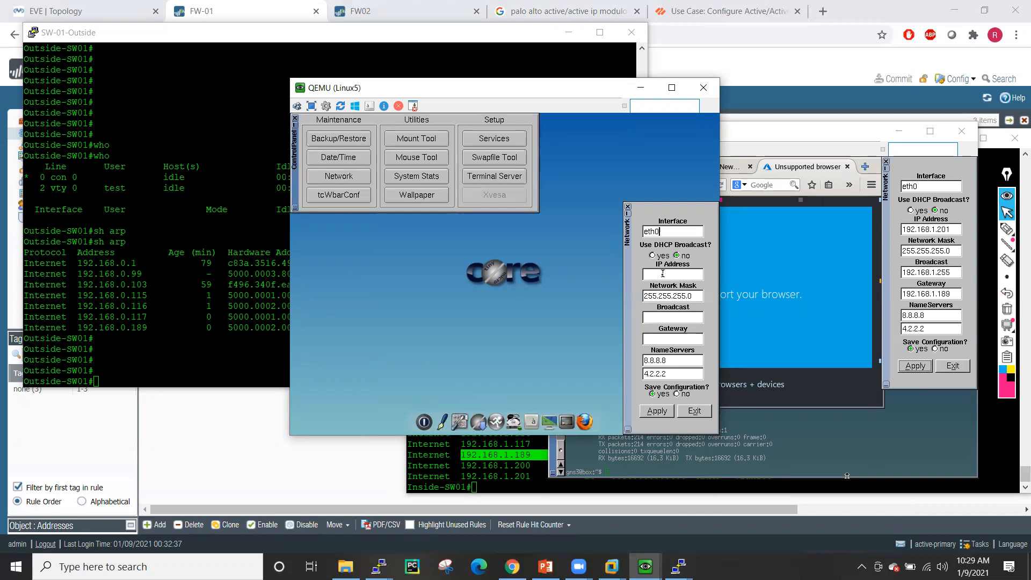
type("192.168.1.100")
left_click(652, 320)
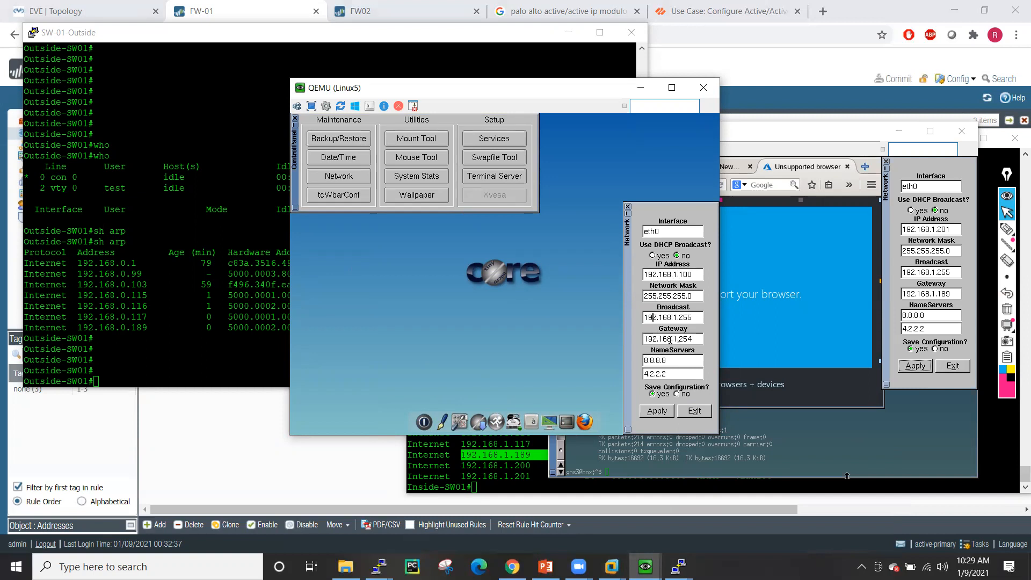
left_click(694, 339)
key("BackSpace")
key("BackSpace")
type("189")
left_click(655, 412)
left_click(588, 413)
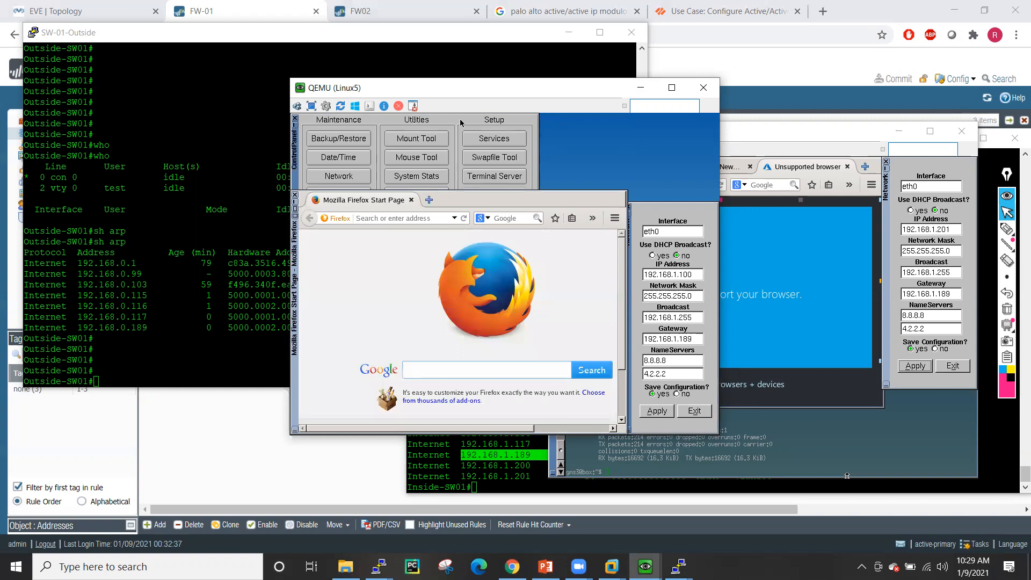
left_click(294, 121)
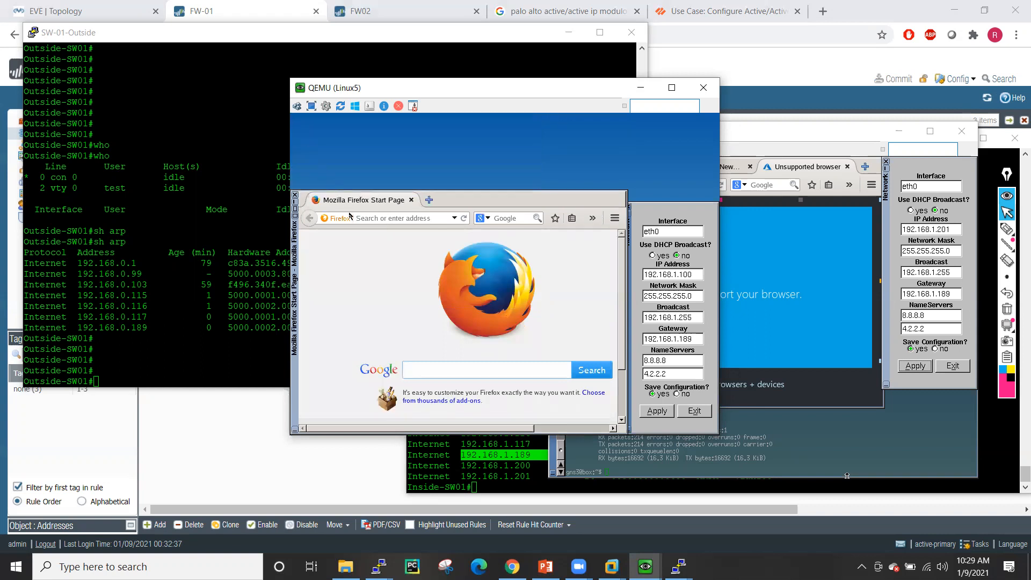
left_click(363, 218)
type("w")
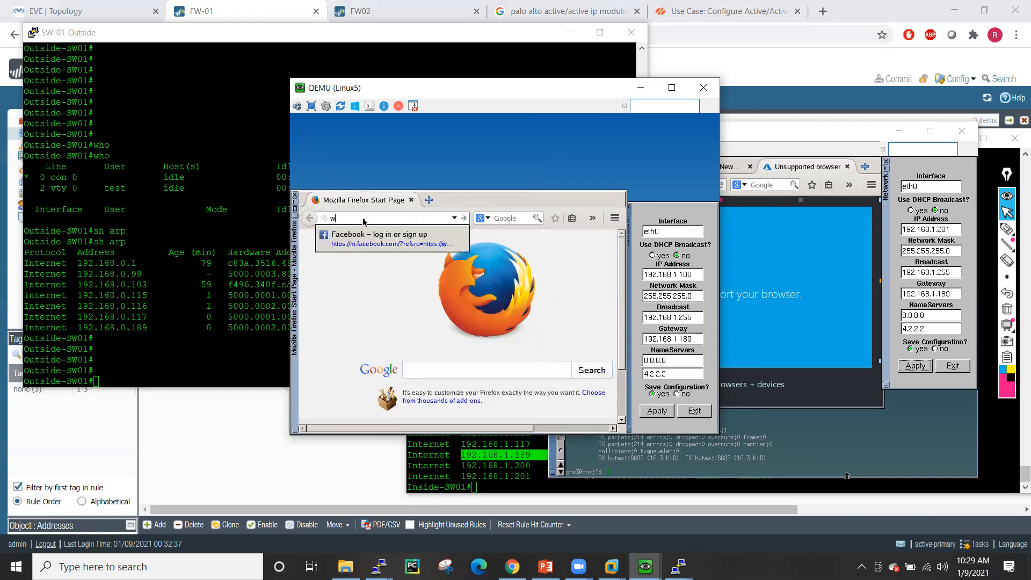
type("ww.goog")
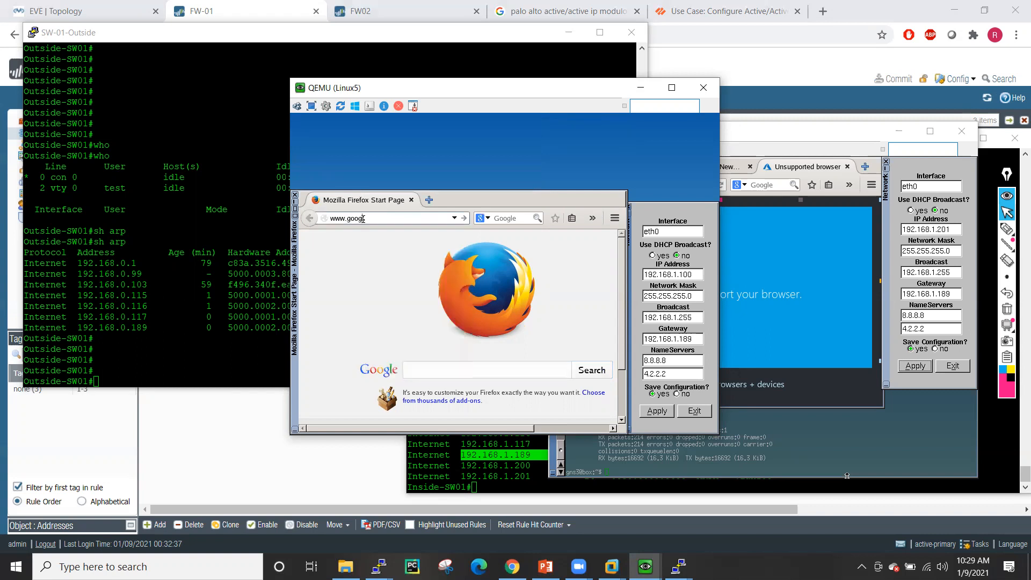
type("le.com")
key("Return")
- Reload the Azure, Yahoo and Gmail tabs in Linux6's Firefox, then minimize the SW-01-Outside console
left_click(775, 231)
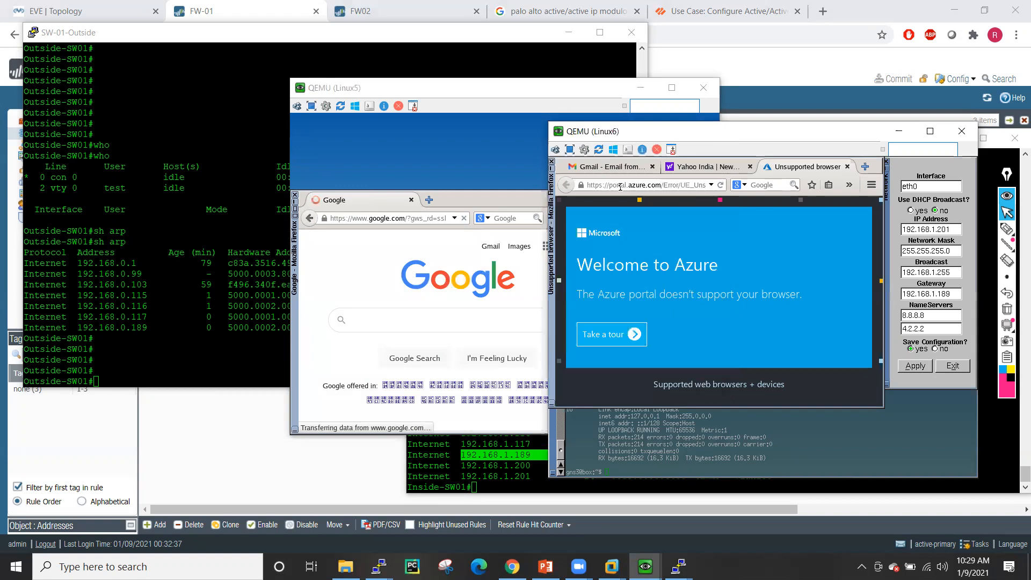
left_click(723, 187)
left_click(701, 169)
left_click(723, 188)
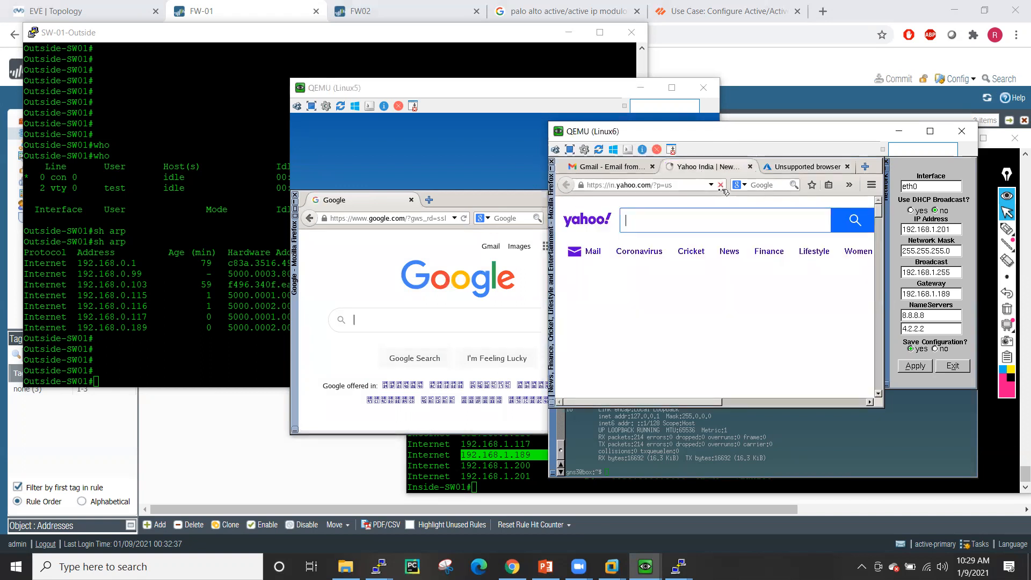
left_click(629, 170)
left_click(722, 185)
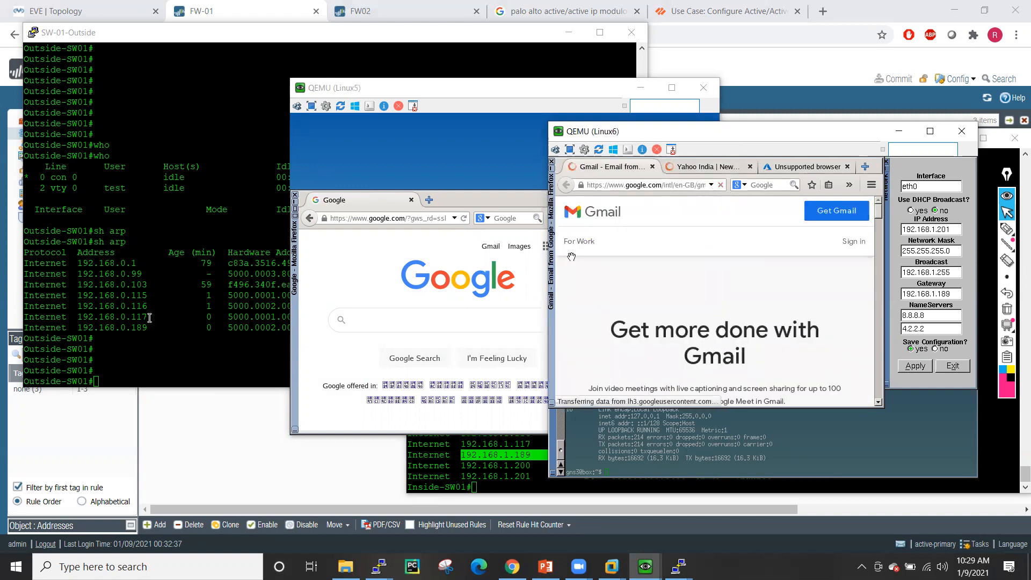
left_click(150, 318)
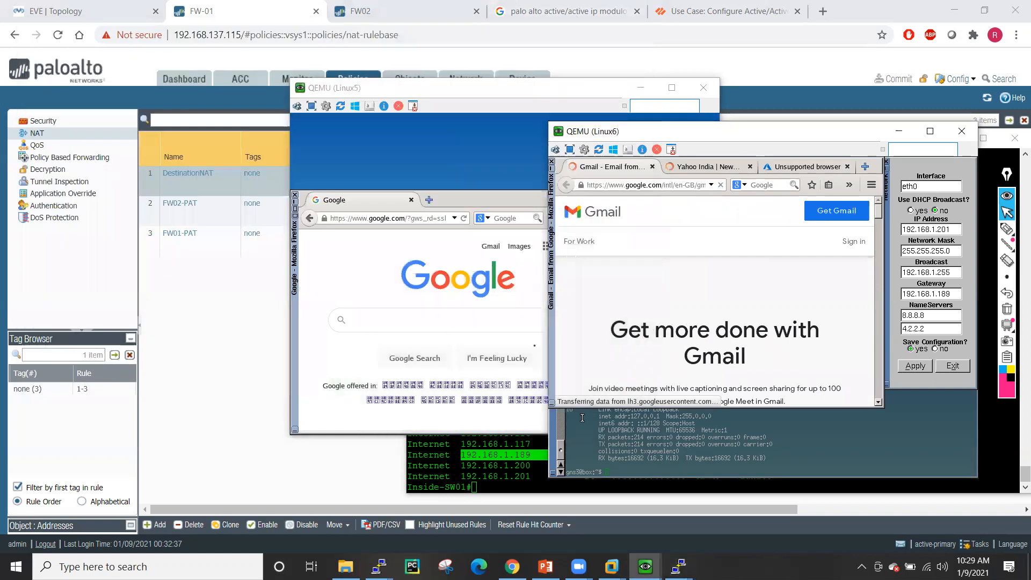
left_click(568, 33)
- On FW-01's CLI, leave configuration mode and list all sessions with 'show session all'
left_click(678, 566)
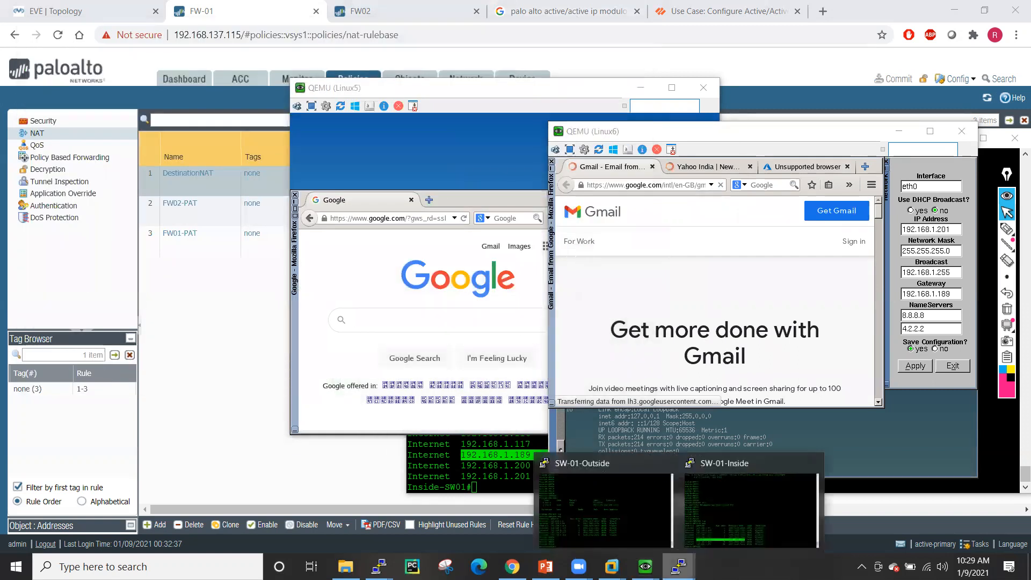
mouse_move(379, 567)
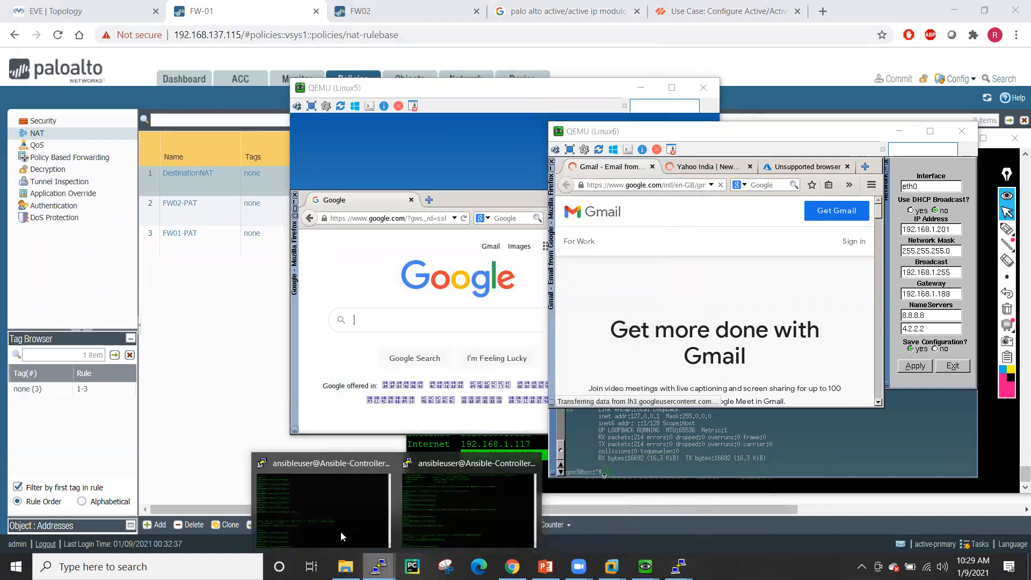
left_click(340, 531)
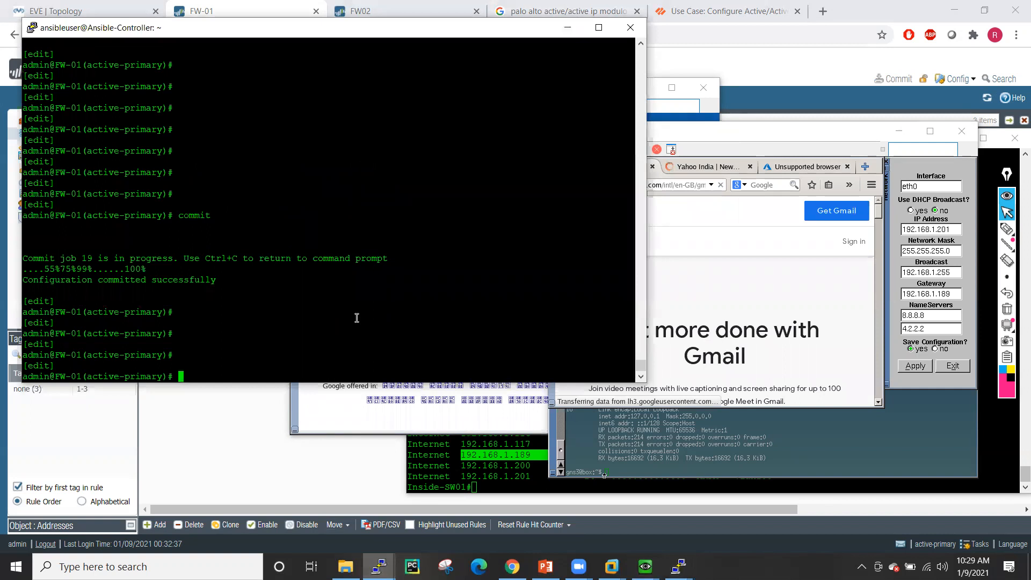
type("exit")
key("Return")
key("Return")
key("Return")
key("Return")
key("Return")
type("show ")
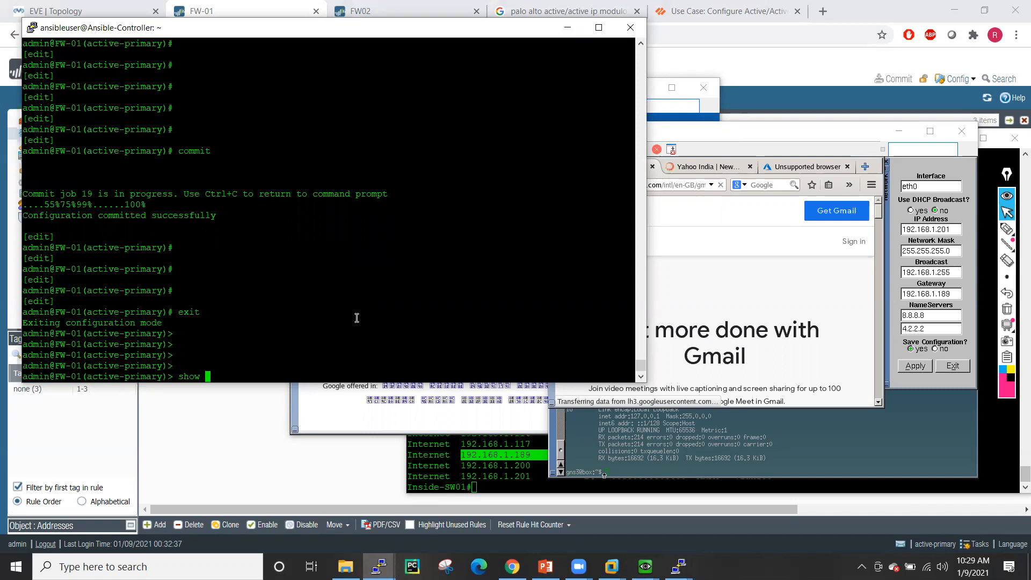
type("session all")
key("Return")
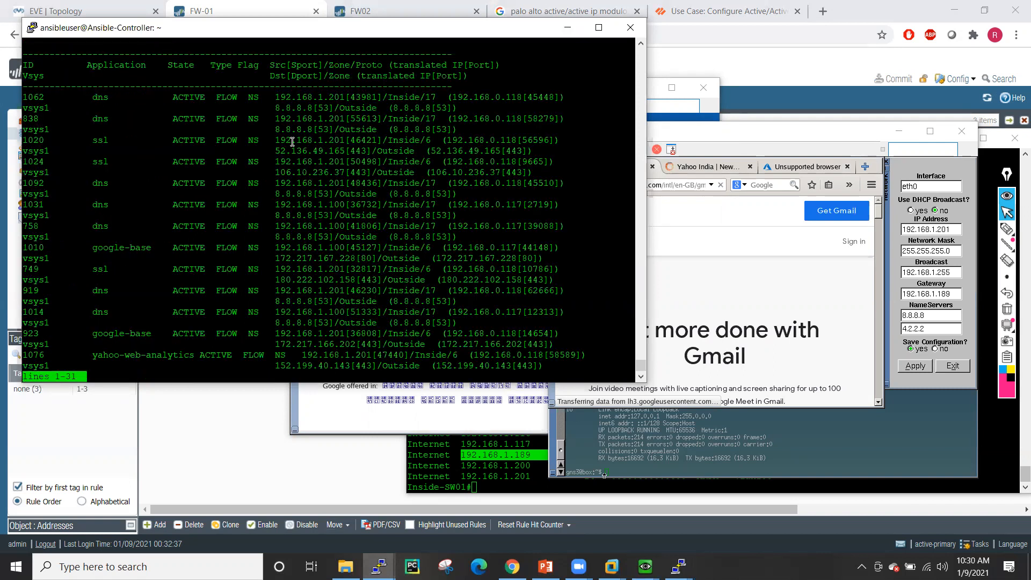
- Copy session ID 1010 from the session list and run 'show arp'
double_click(36, 95)
key("q")
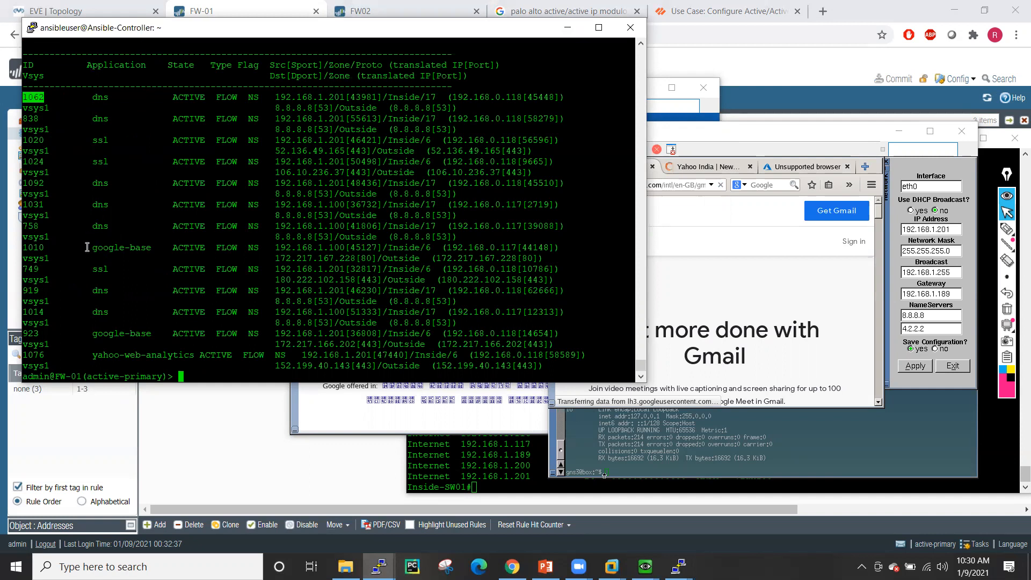
double_click(32, 247)
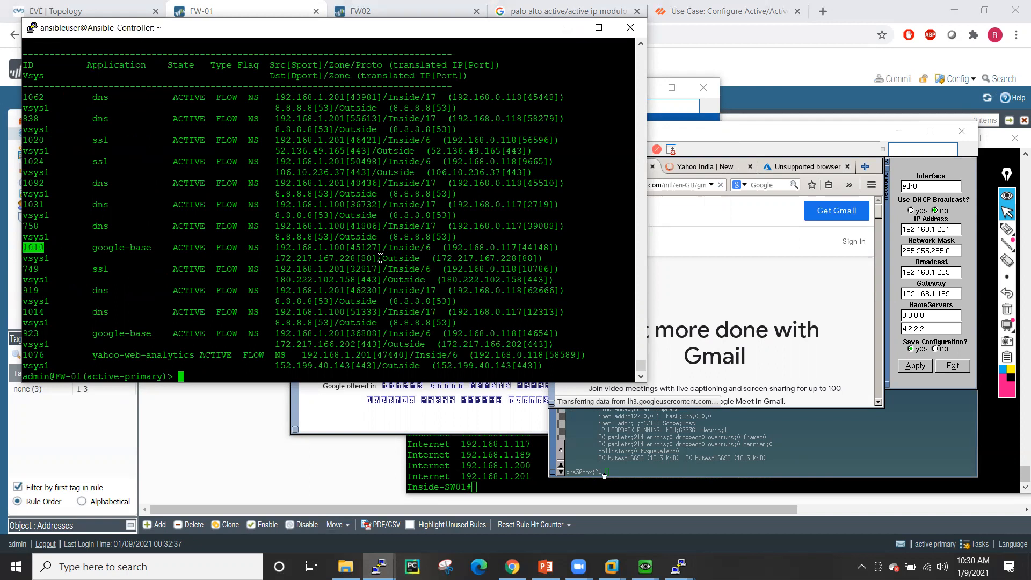
type("show arp")
key("Return")
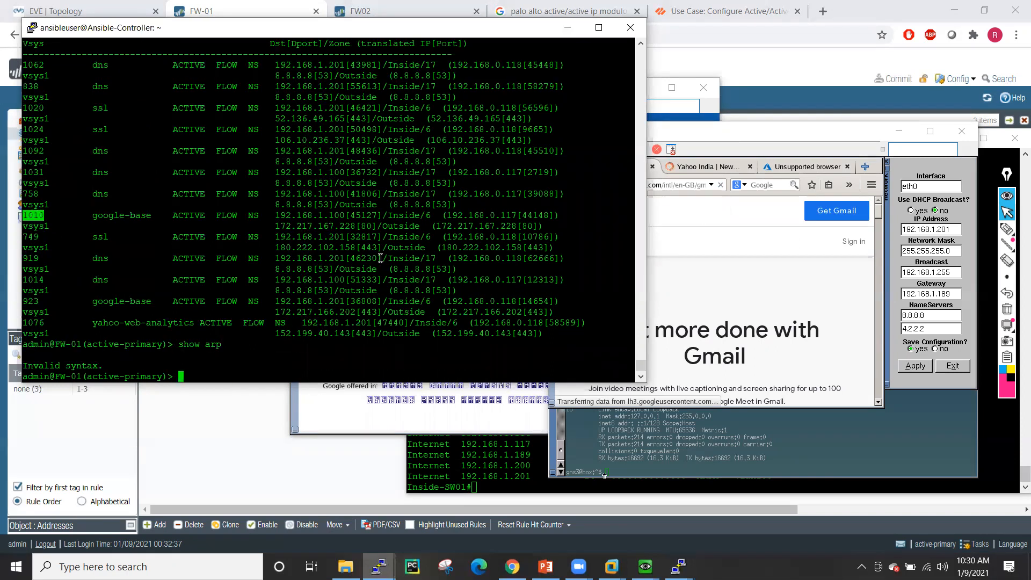
- Display 'show session id 1010' in full and highlight its HA active/active setup lines
key("Up")
key("BackSpace")
key("BackSpace")
key("BackSpace")
type("session ")
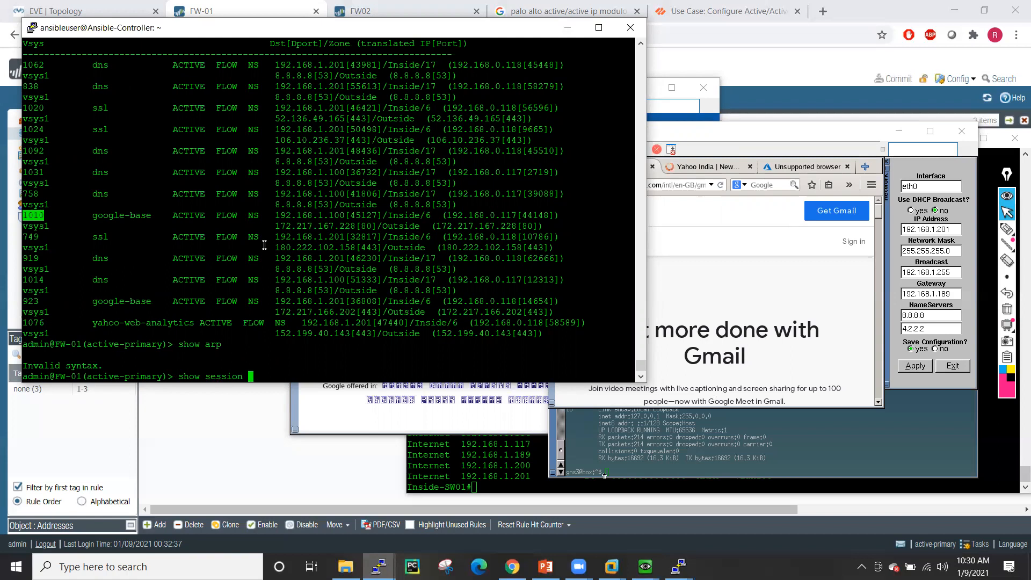
type("id")
right_click(264, 245)
key("Return")
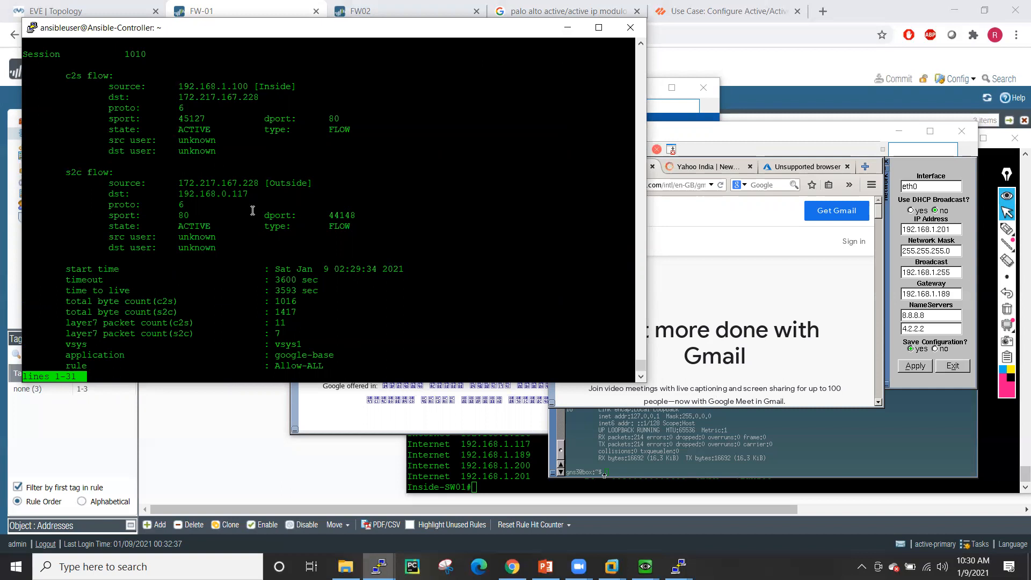
key("space")
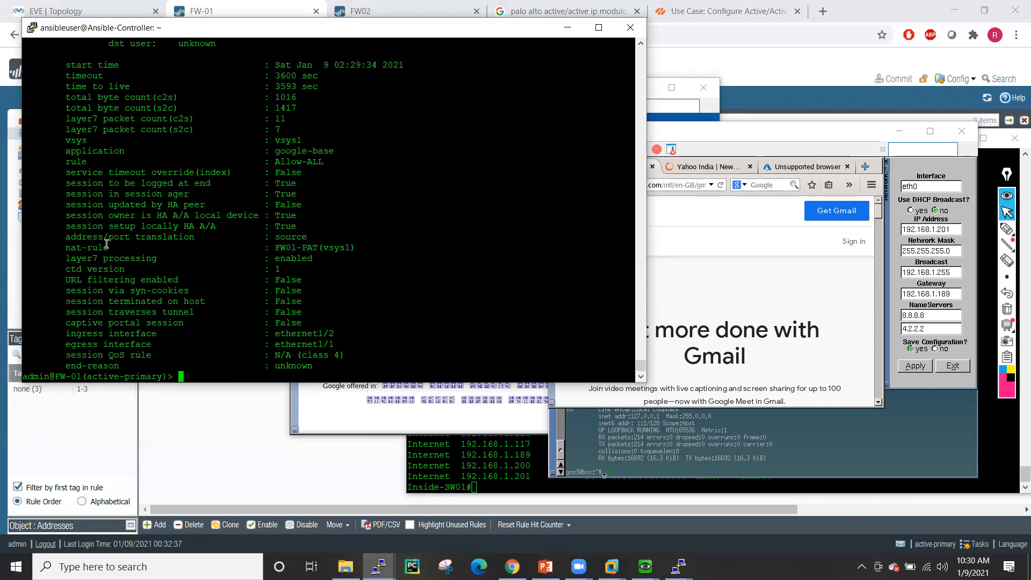
left_click_drag(66, 226, 157, 237)
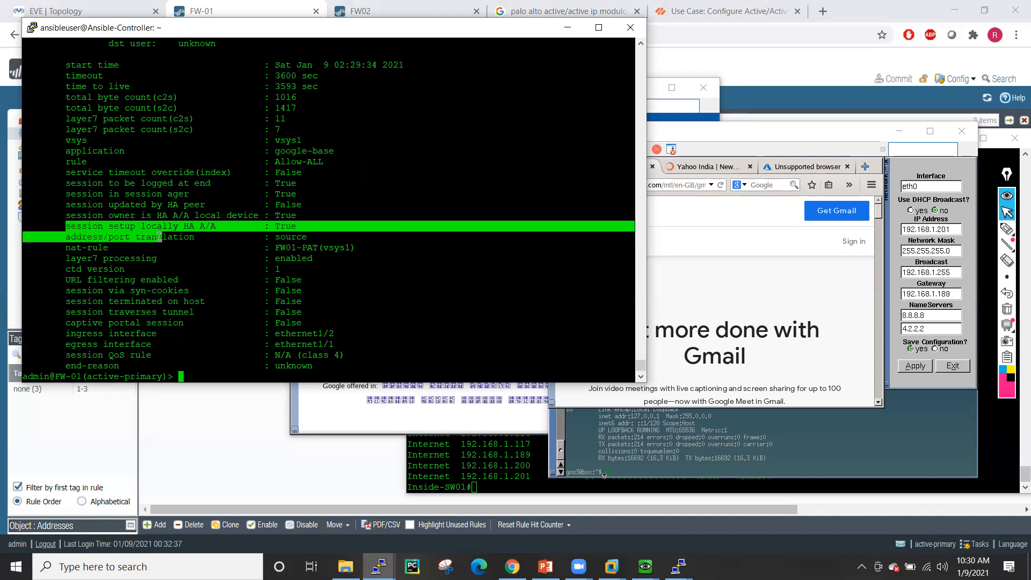
left_click_drag(71, 206, 315, 222)
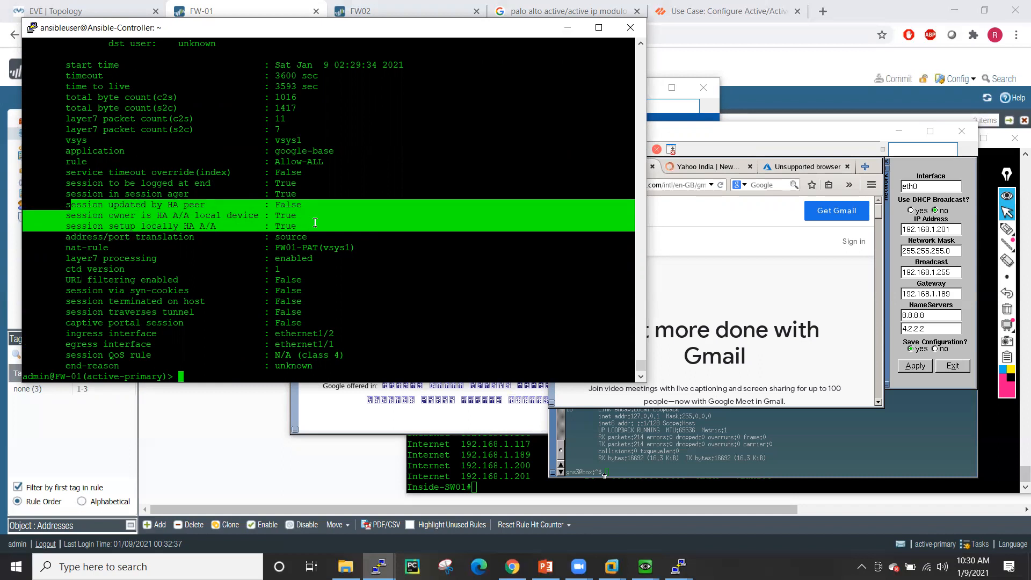
left_click(351, 222)
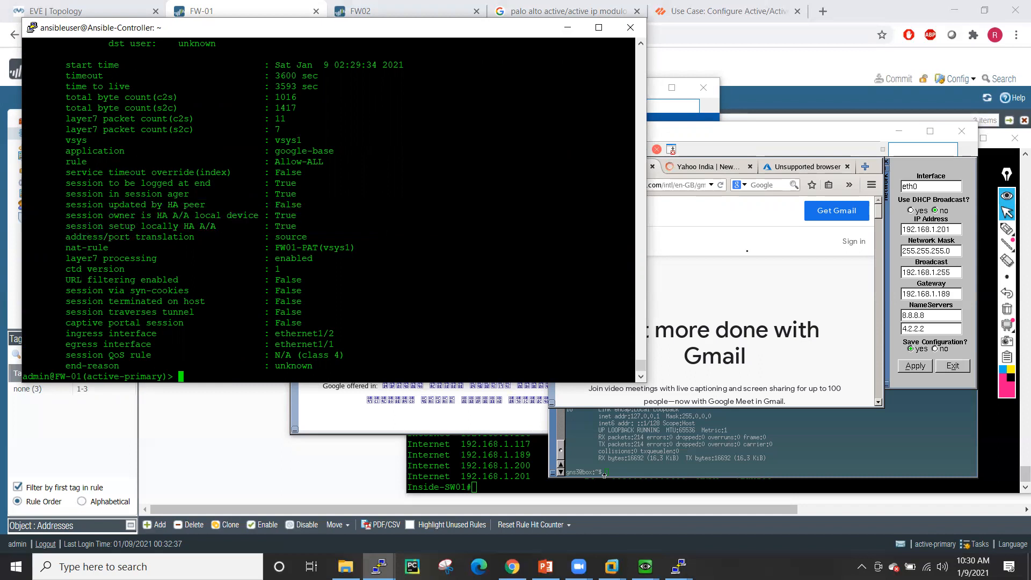
left_click(747, 266)
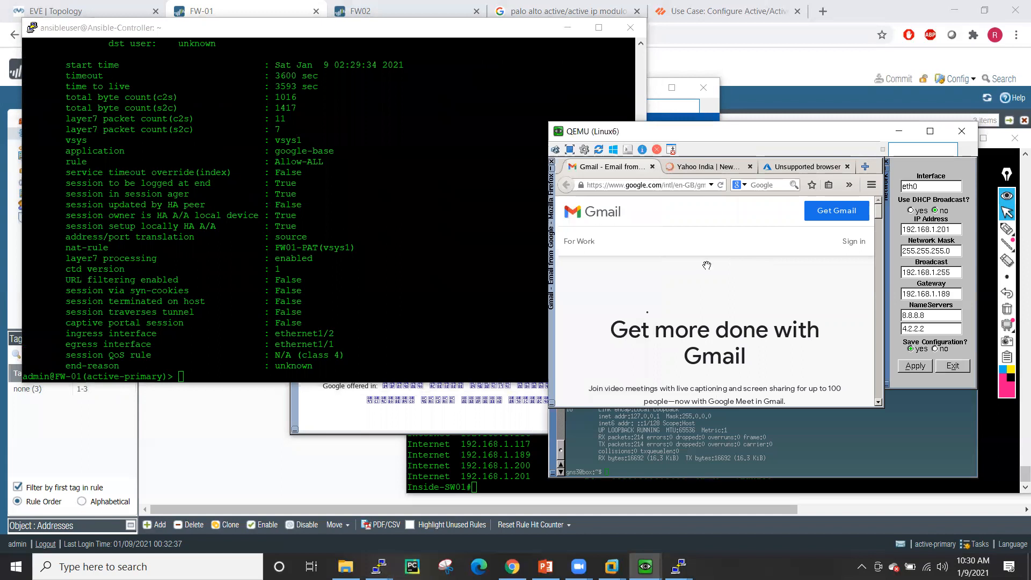
- Run arp in the Linux6 terminal to list its ARP table, then move the window aside
left_click(663, 452)
key("Return")
key("Return")
key("Return")
key("Return")
key("Return")
key("Return")
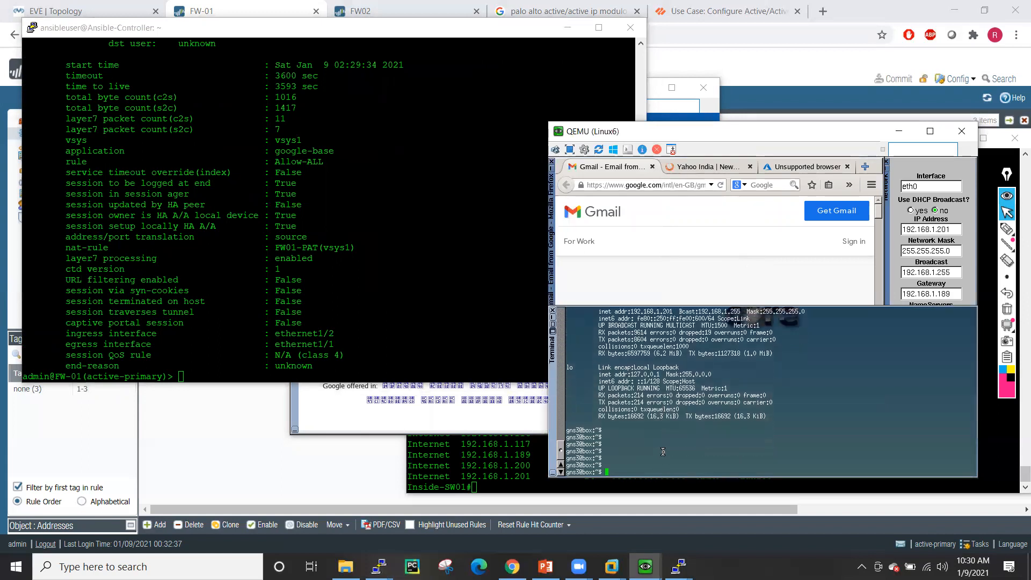
type("arp")
key("Return")
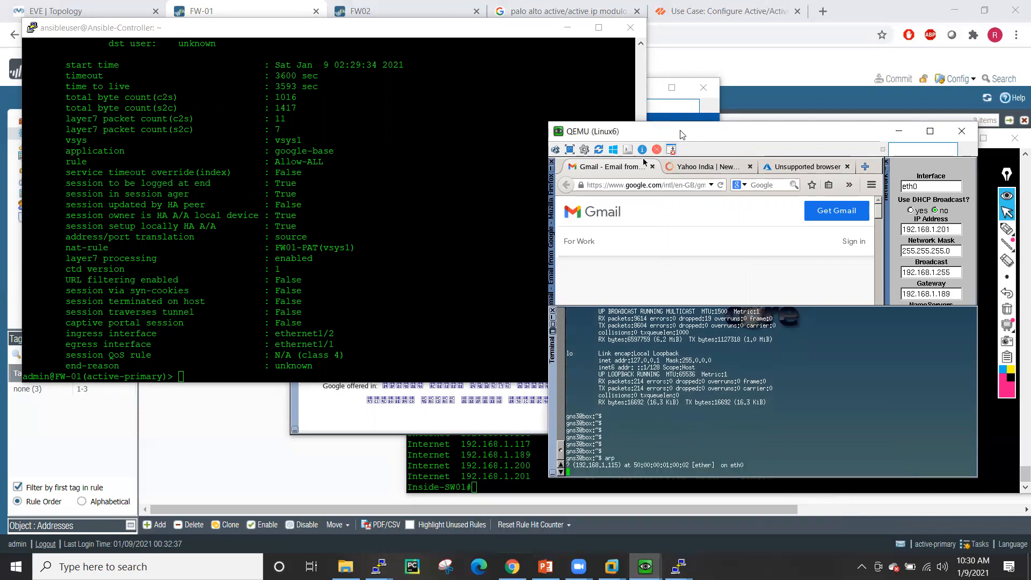
left_click_drag(678, 131, 334, 98)
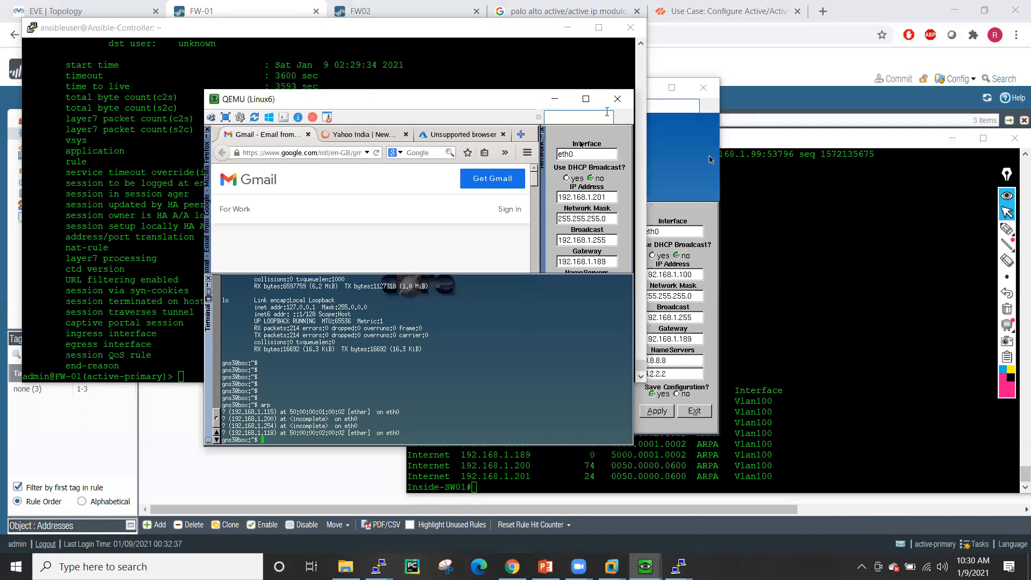
- On Linux5, close Firefox, open a terminal and list its ARP table with arp
left_click(691, 150)
left_click_drag(544, 97, 760, 92)
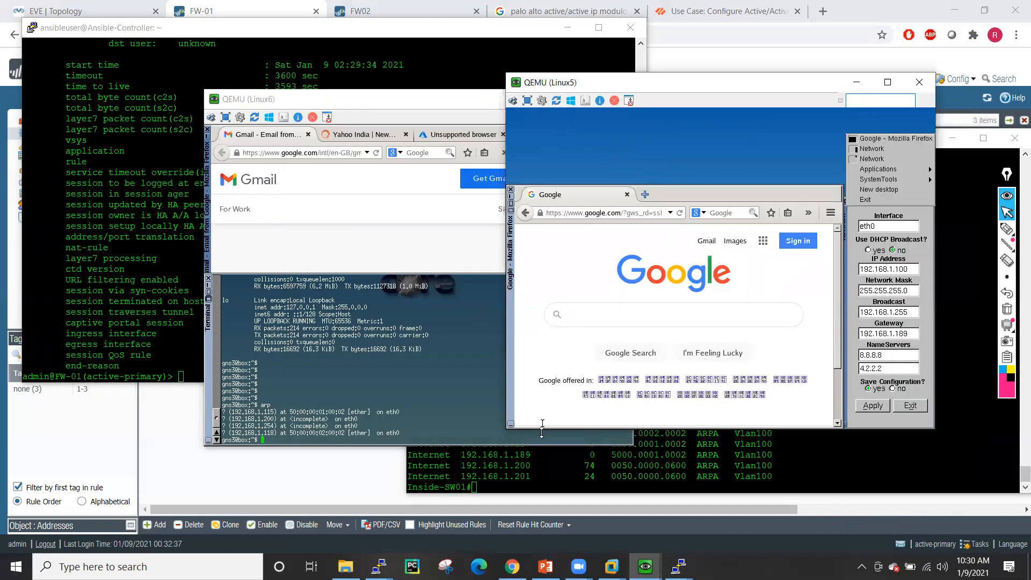
left_click(510, 194)
left_click(510, 192)
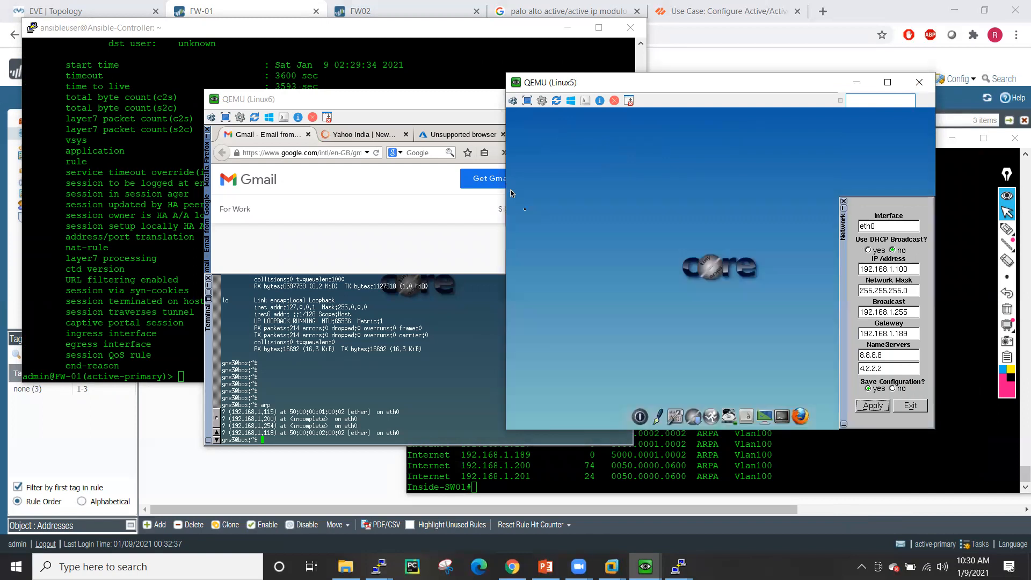
left_click(792, 414)
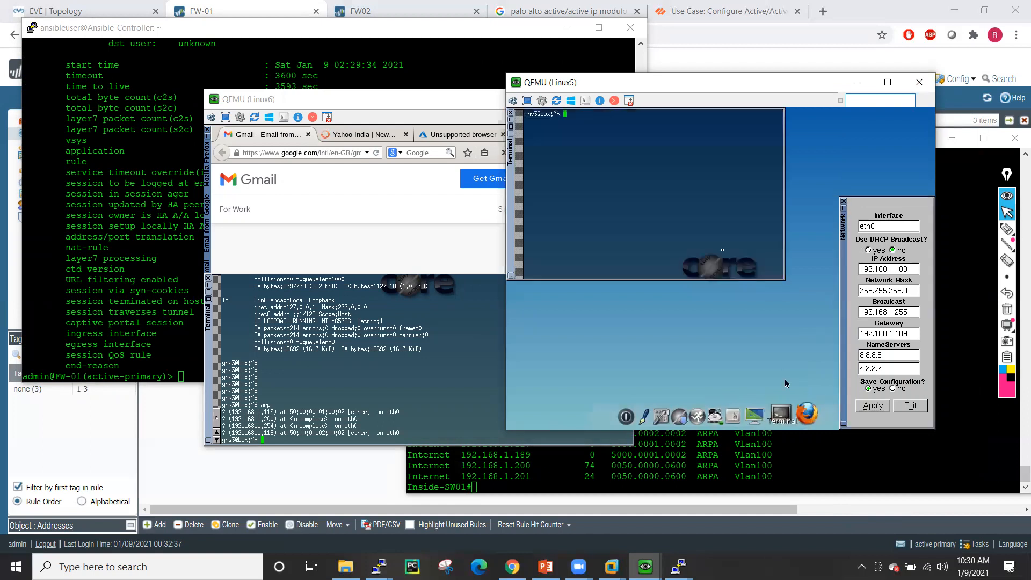
type("a")
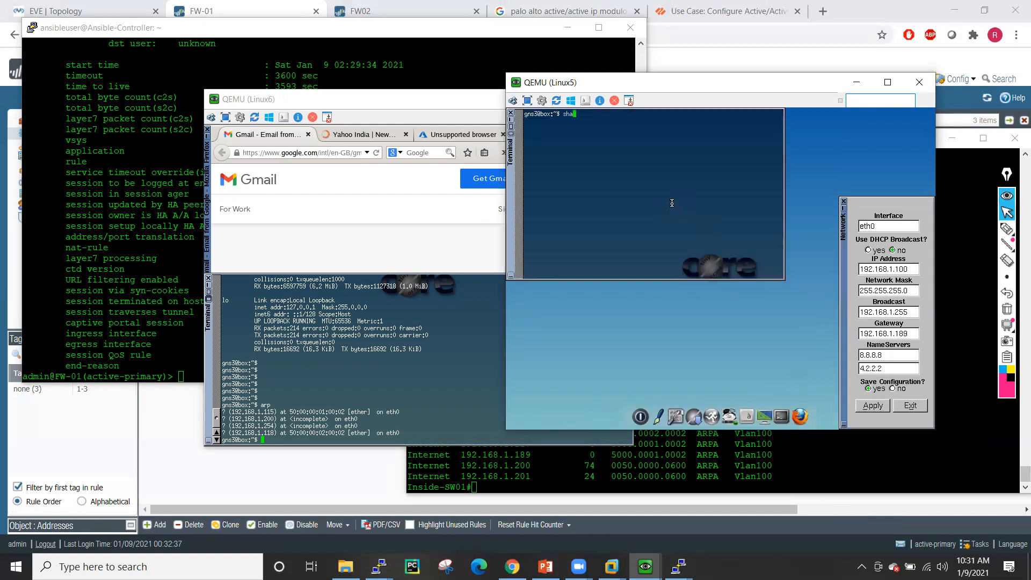
type("rp")
key("Return")
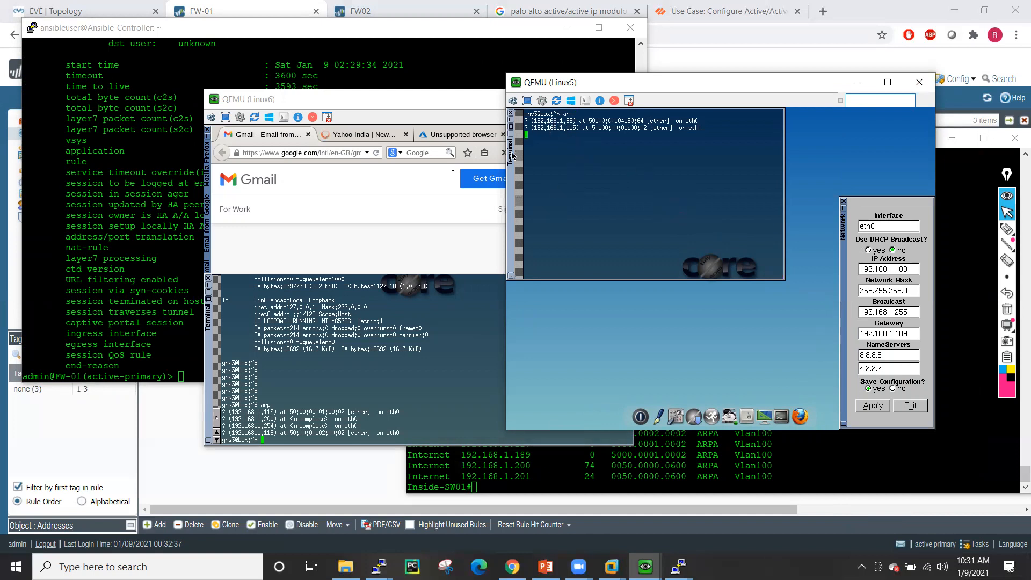
- Check both VMs' gateway settings, reapply Linux6's network settings and rerun arp on Linux6
left_click(354, 408)
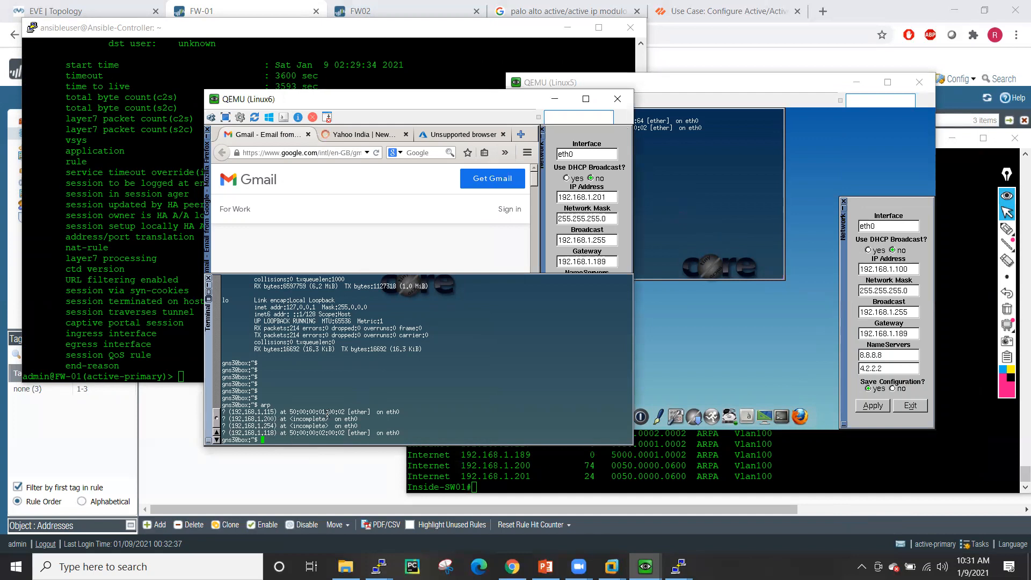
key("Return")
key("Return")
key("Return")
key("Return")
key("Return")
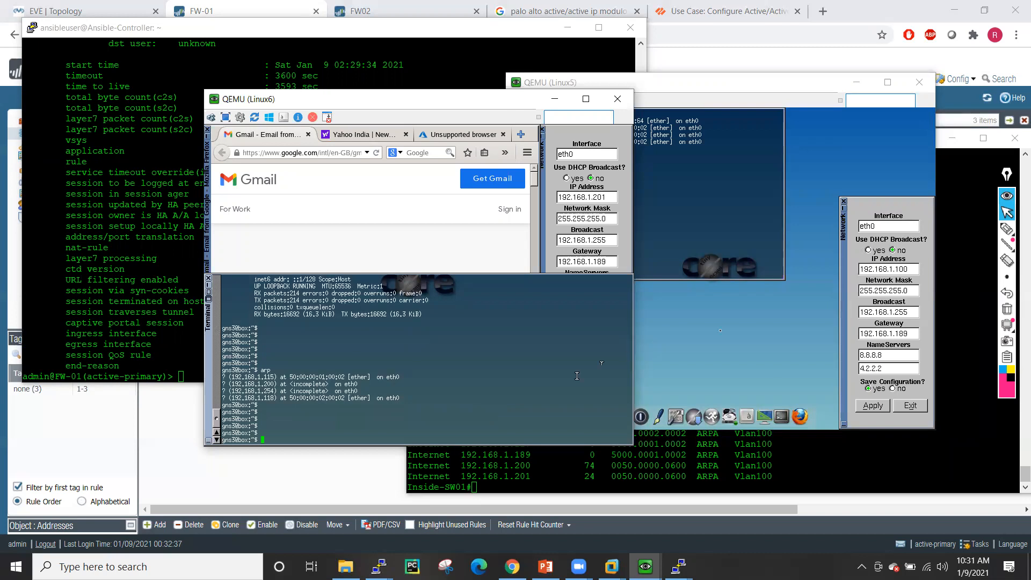
left_click(912, 332)
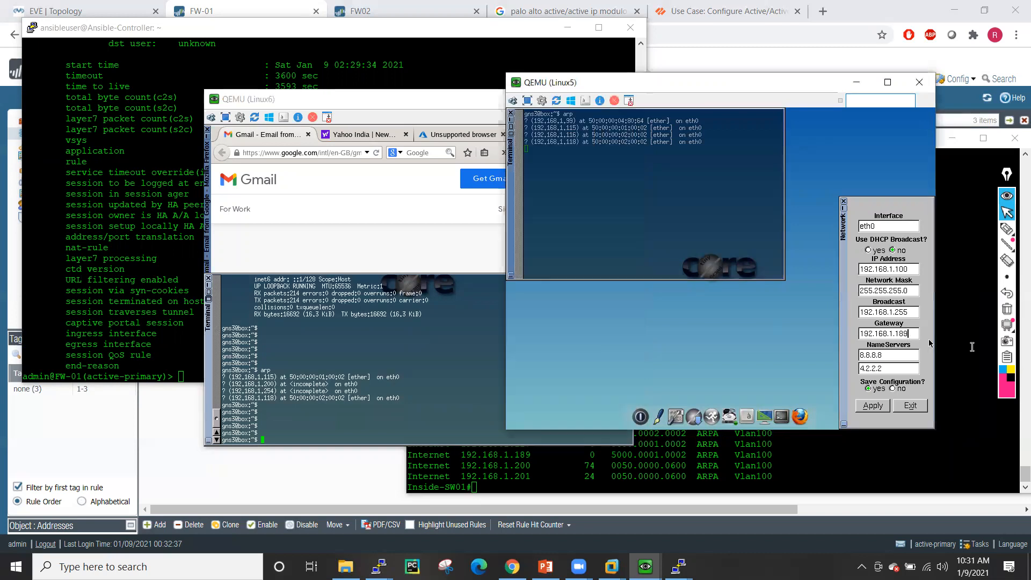
left_click(430, 340)
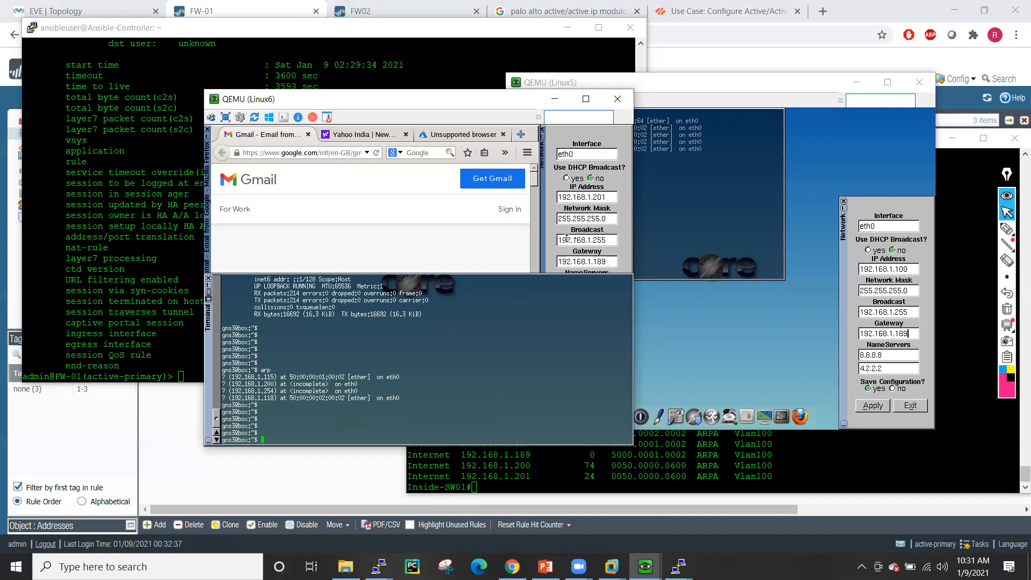
left_click(610, 262)
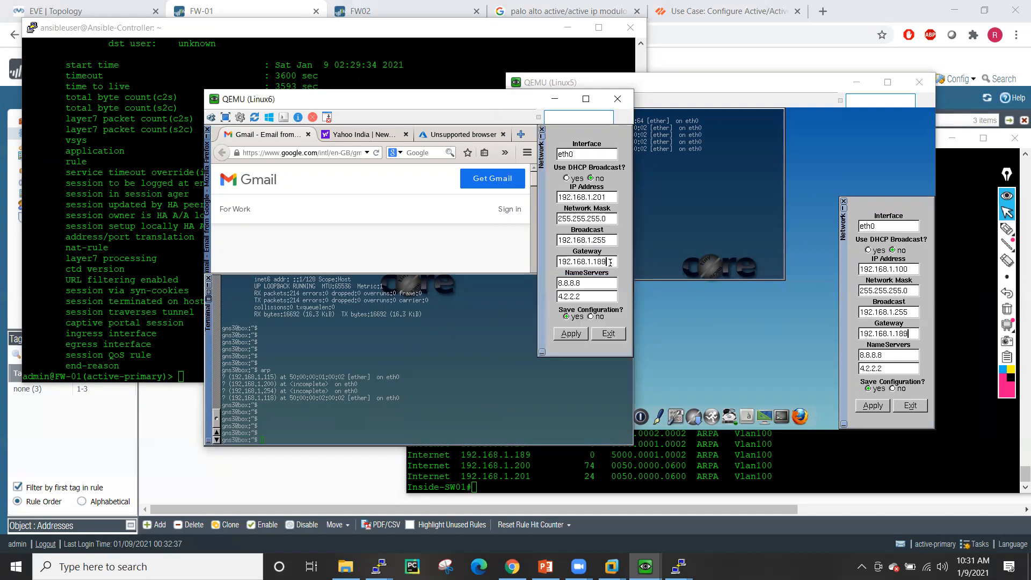
left_click(572, 334)
left_click(487, 367)
type("arp")
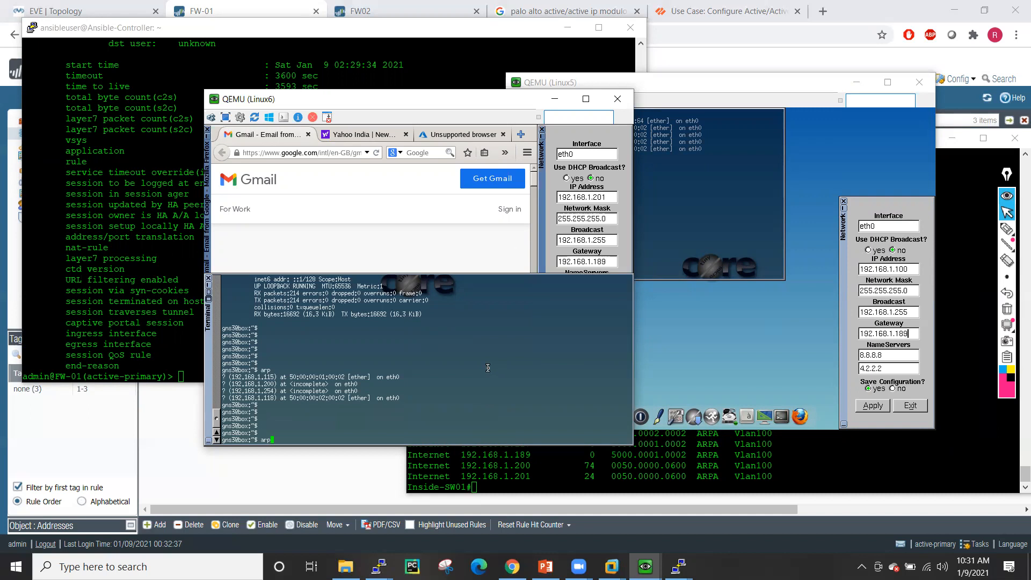
key("Return")
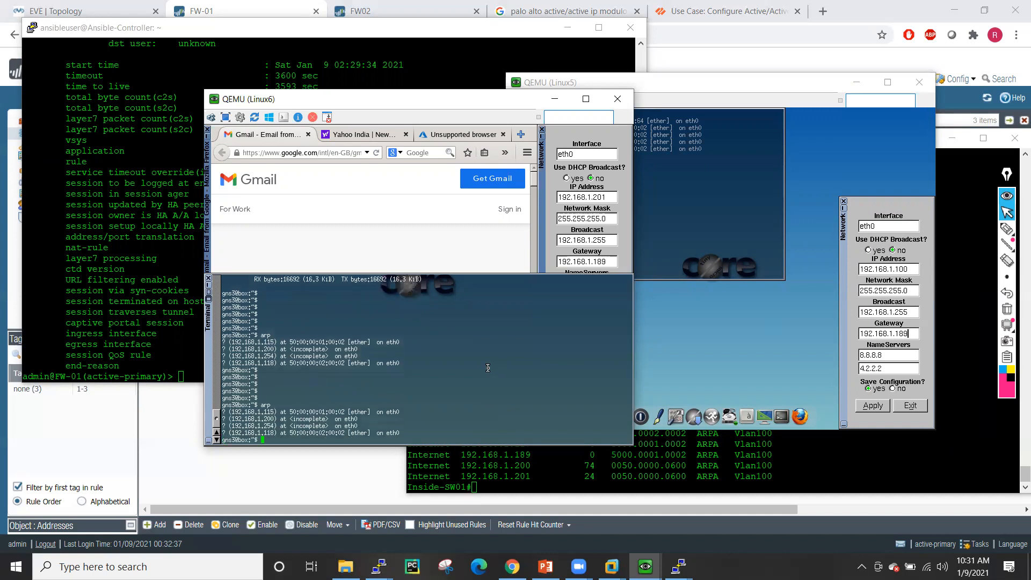
- Reload Linux6's Yahoo India and Azure pages to generate traffic, then list its ARP table again
left_click(378, 154)
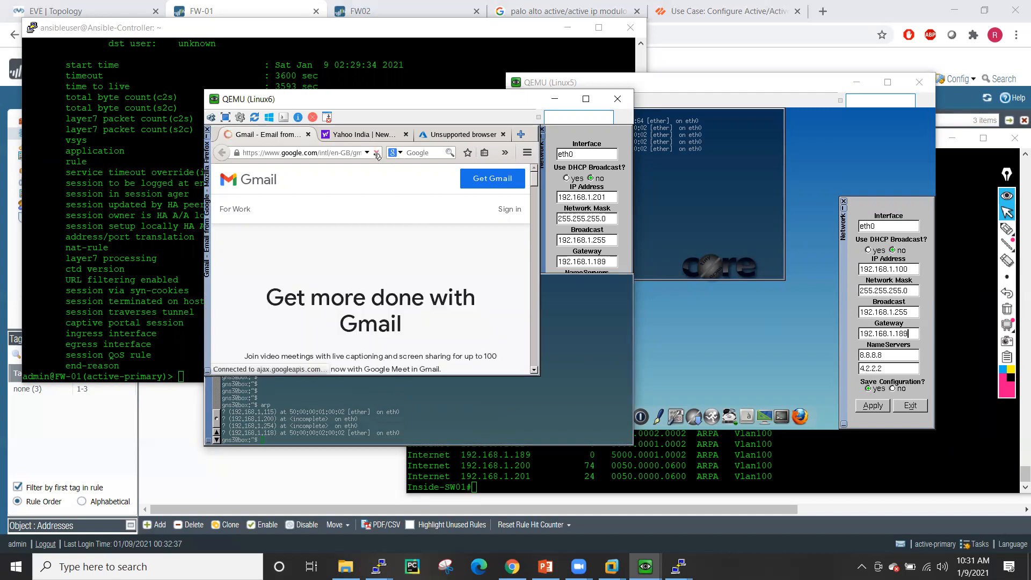
left_click(379, 136)
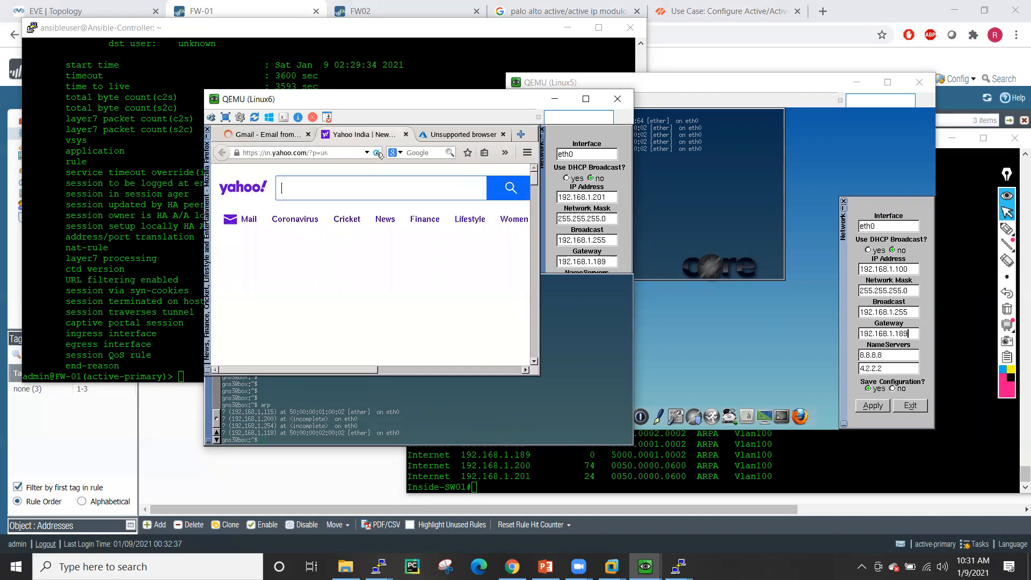
left_click(451, 135)
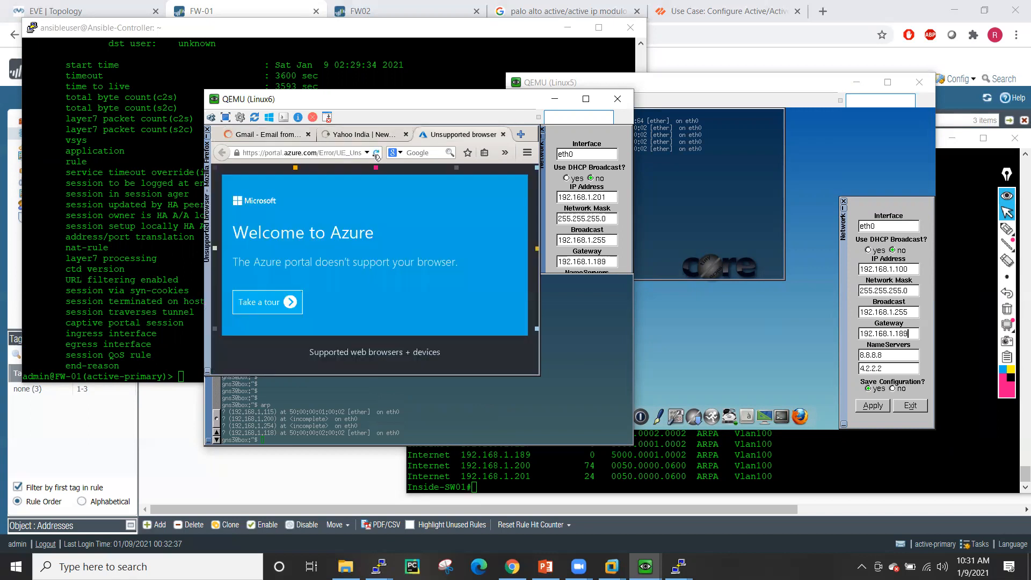
left_click(290, 309)
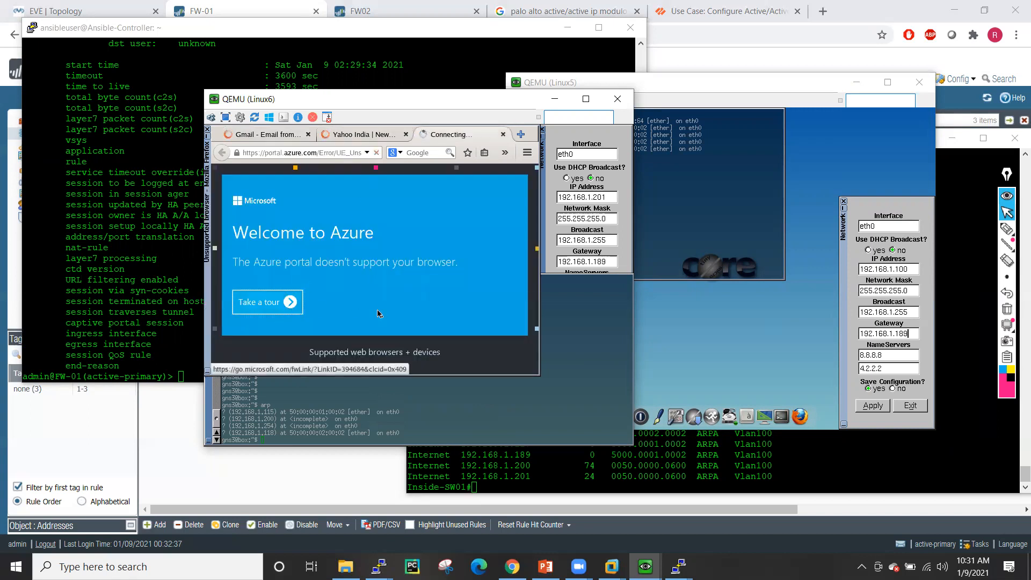
left_click(403, 413)
type("arp")
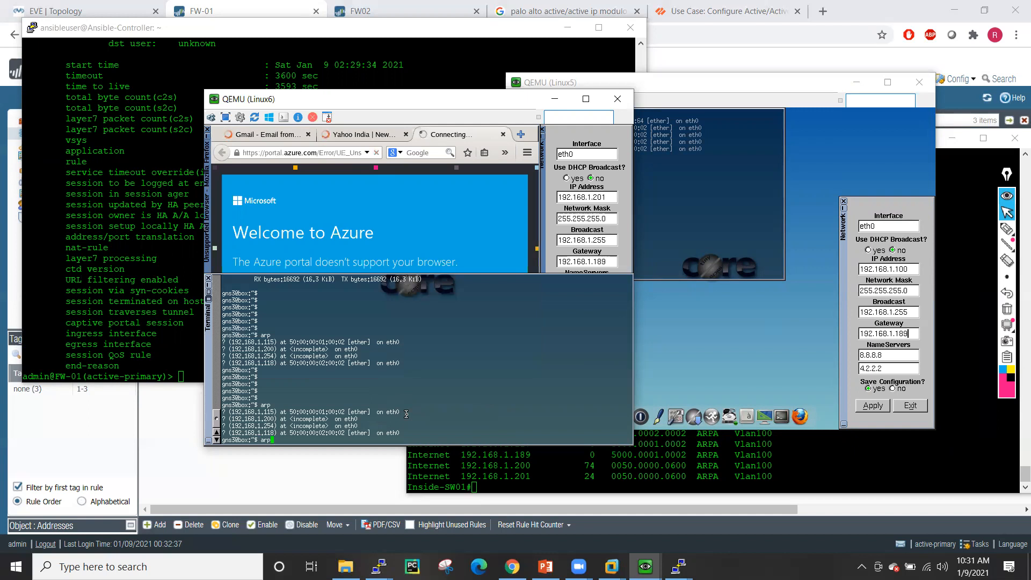
key("Return")
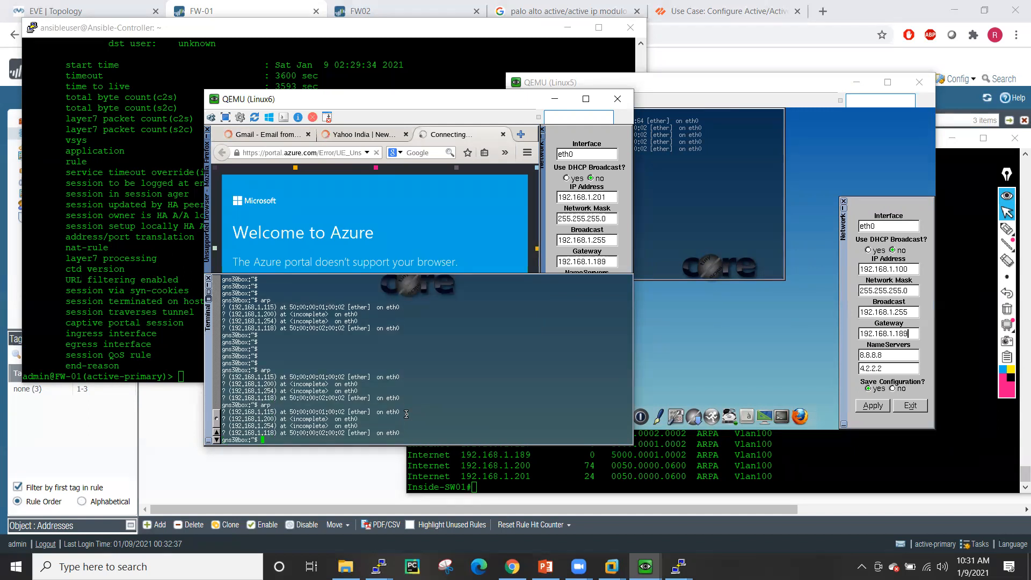
key("Return")
key("Return")
key("Return")
key("Return")
key("Return")
key("Return")
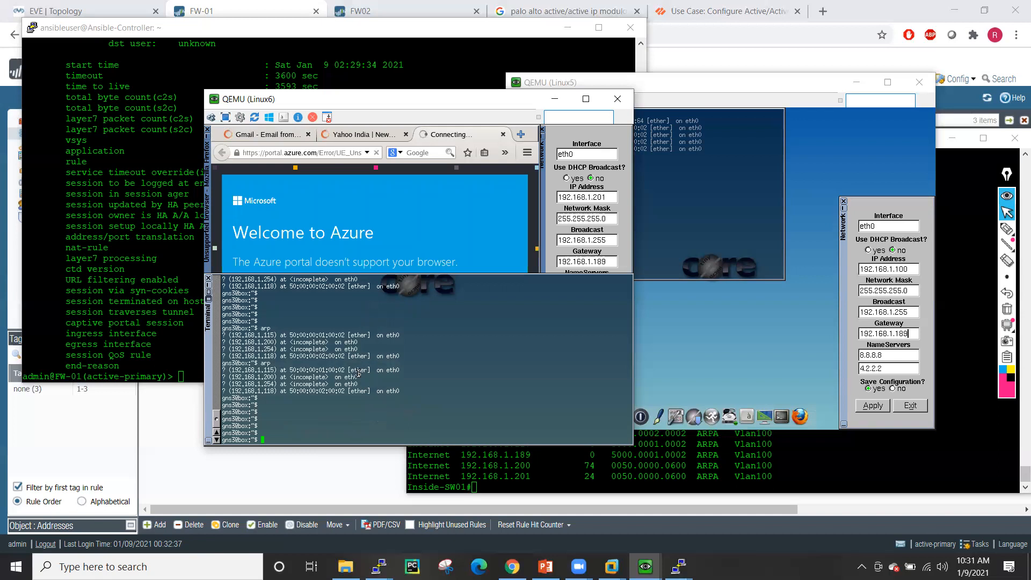
left_click(707, 199)
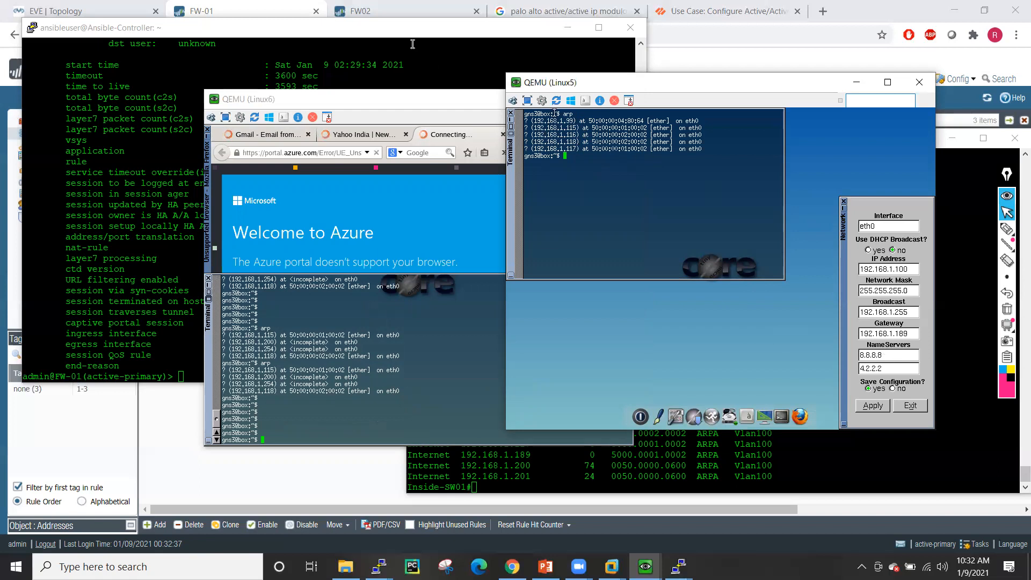
- Open FW-01's Active/Active HA config, rerun arp on Linux5, and open the use-case documentation
left_click(271, 8)
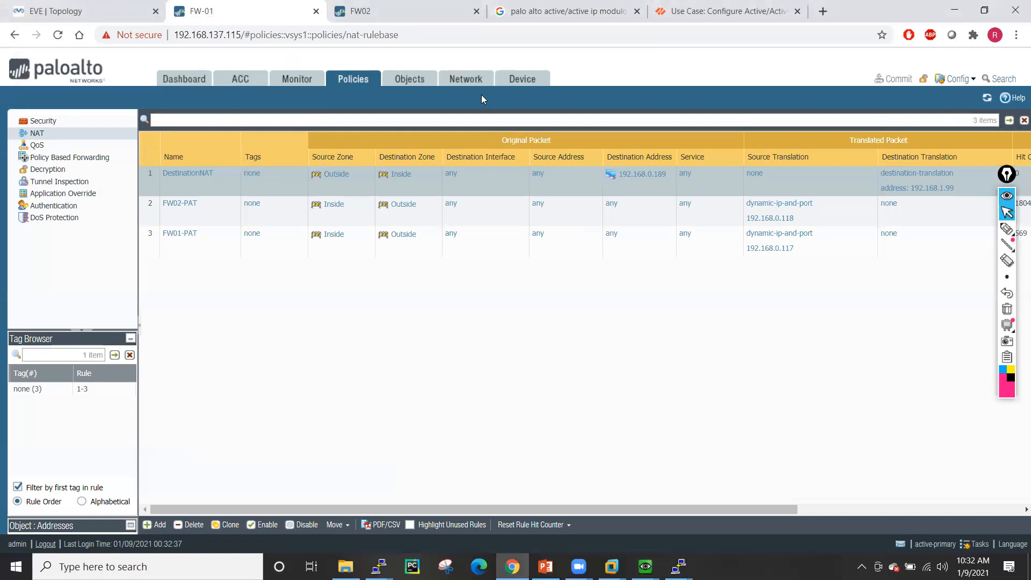
left_click(533, 84)
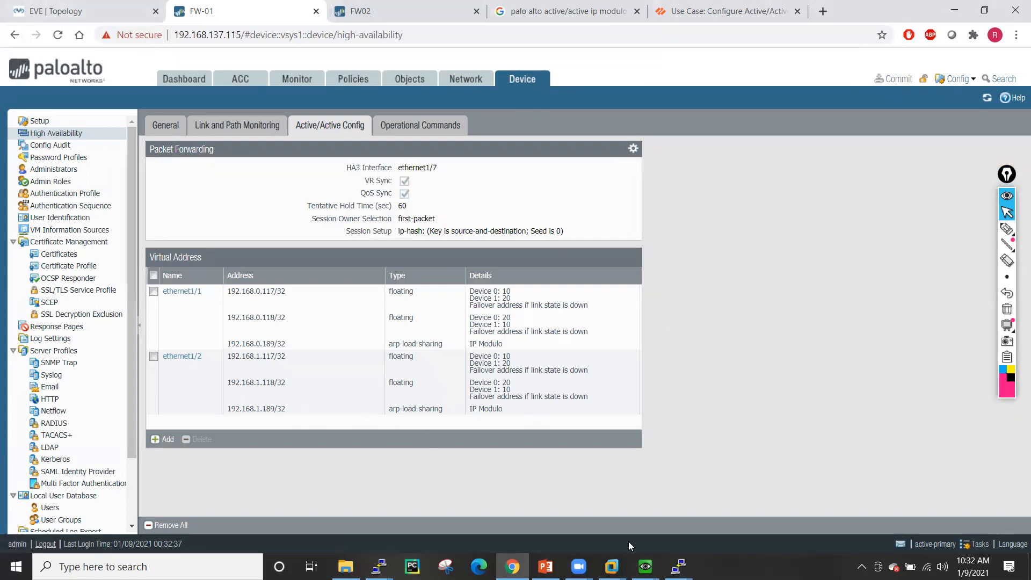
mouse_move(645, 566)
left_click(714, 508)
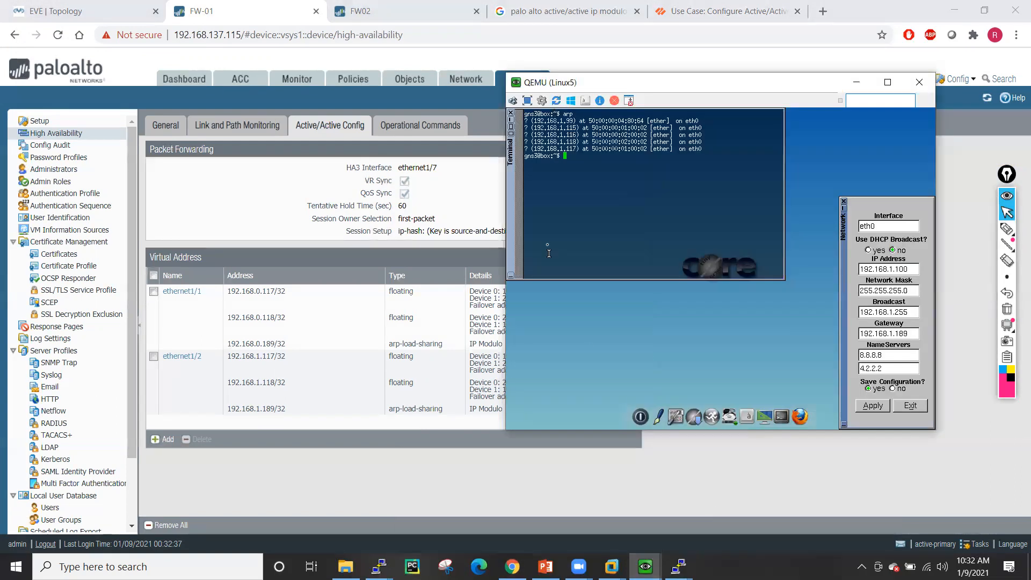
key("Up")
key("Return")
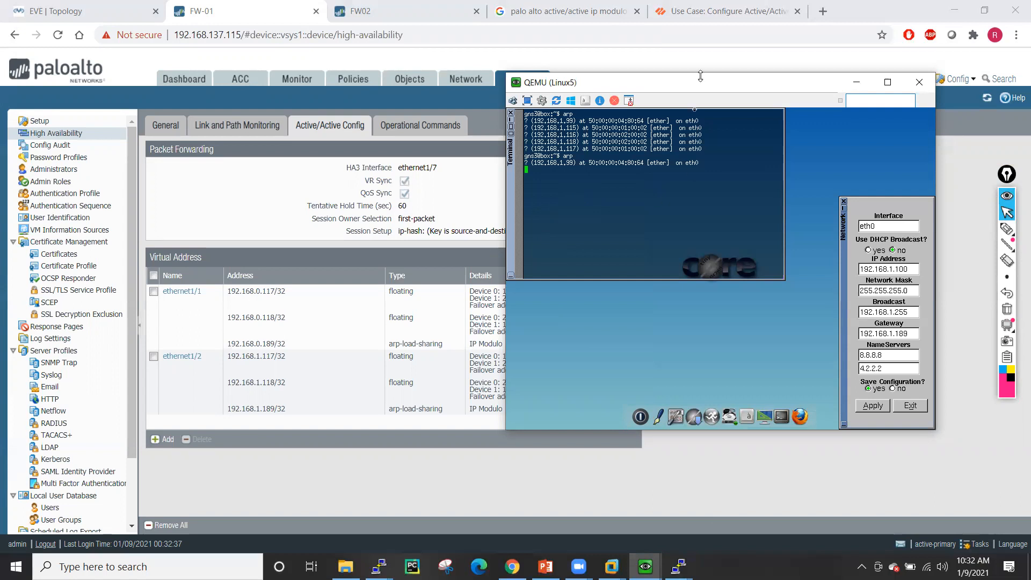
left_click(703, 12)
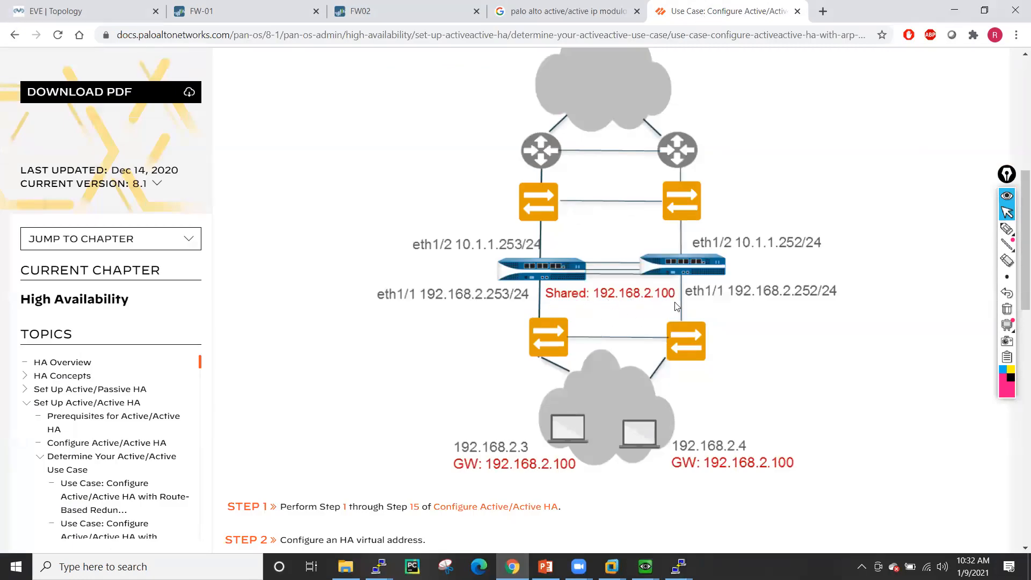
- Scroll through the ARP load-sharing diagram and Step 2's virtual address configuration
scroll(637, 294, "down", 1)
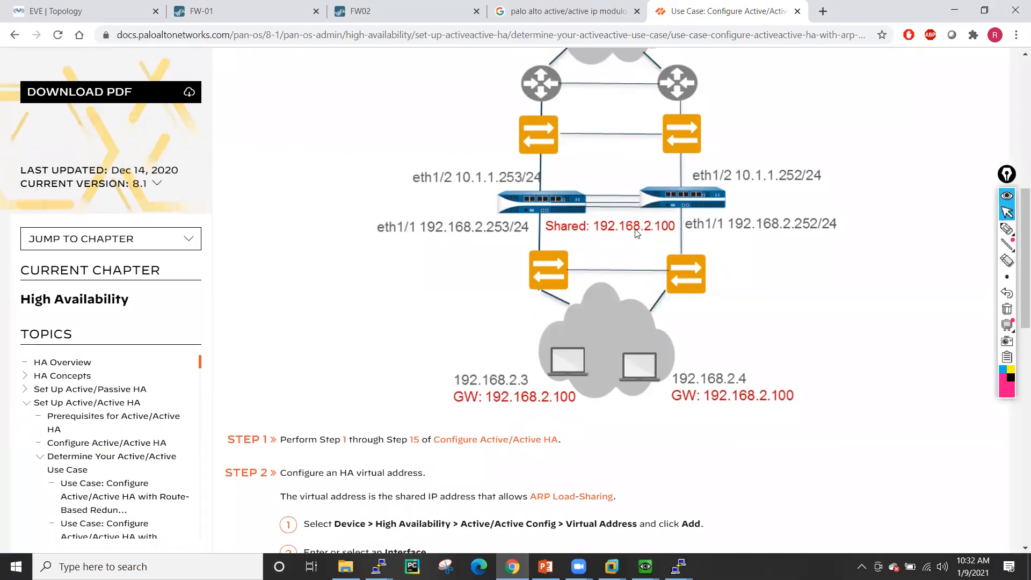
scroll(632, 229, "down", 2)
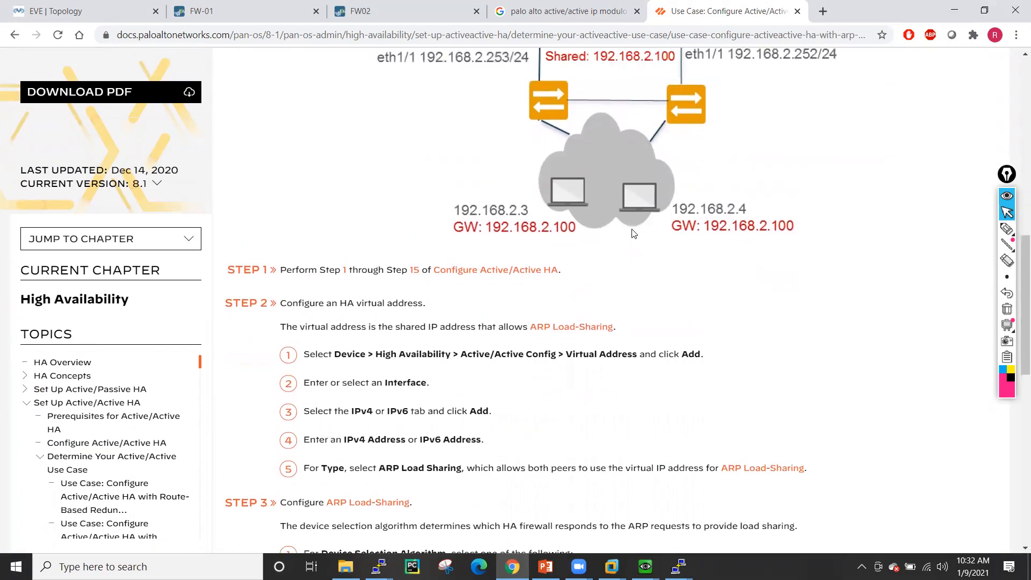
scroll(607, 299, "up", 3)
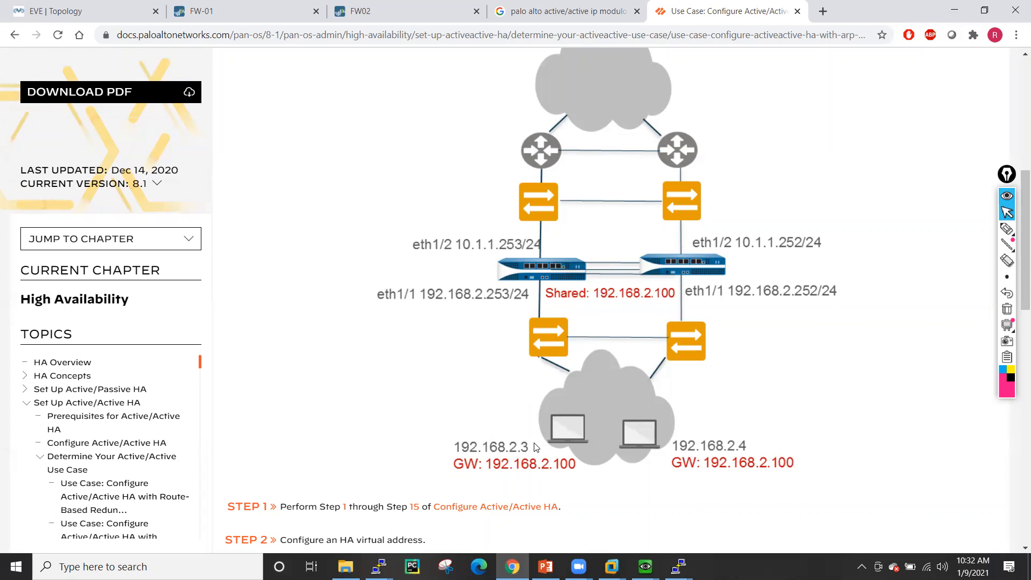
- Ping gateway 192.168.1.189 from Linux5, then list its ARP table
left_click(183, 11)
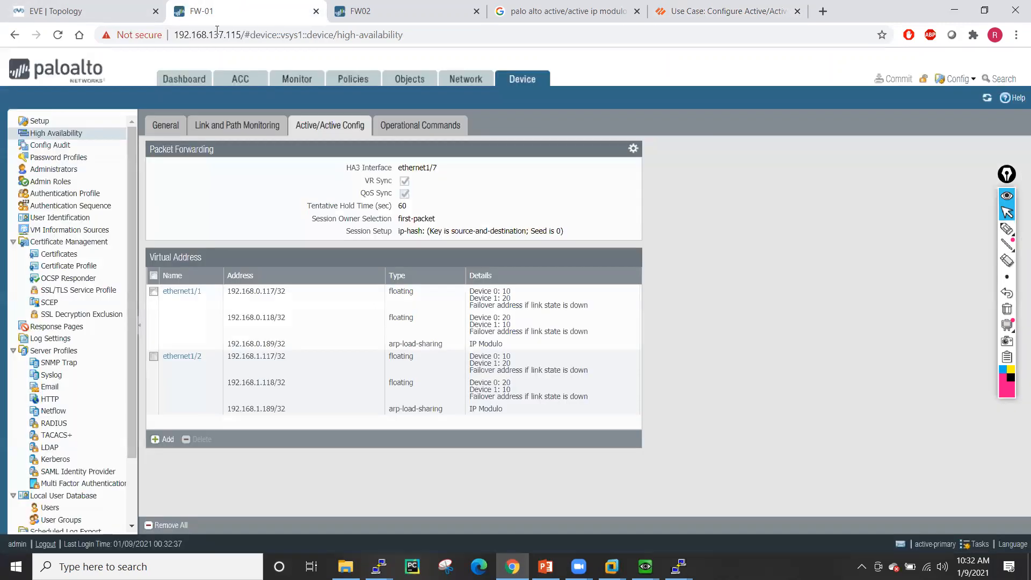
left_click(645, 566)
left_click(700, 506)
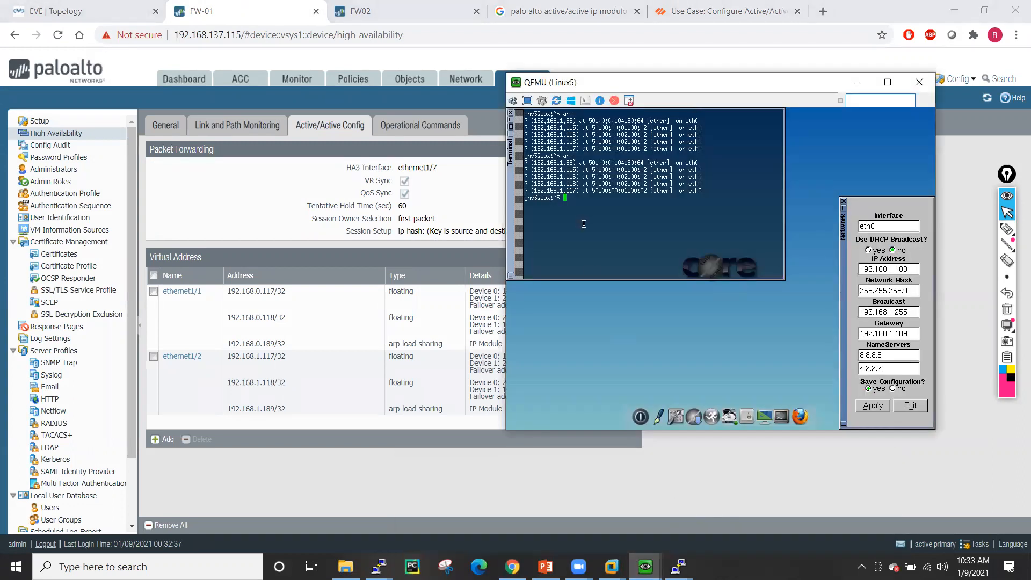
type("ping 192.168.1.189")
key("Return")
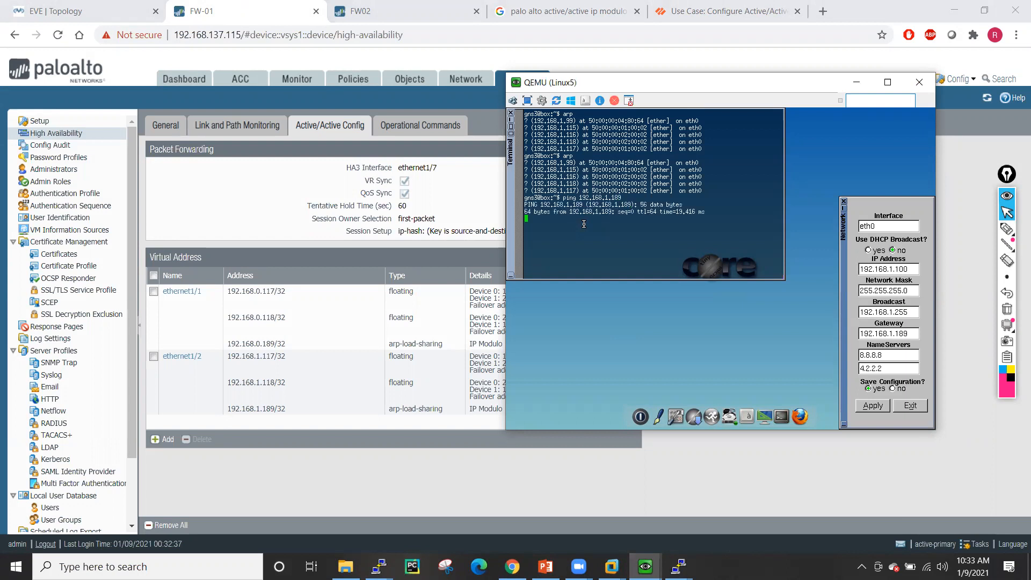
key("ctrl+c")
type("s")
key("BackSpace")
key("BackSpace")
type("a")
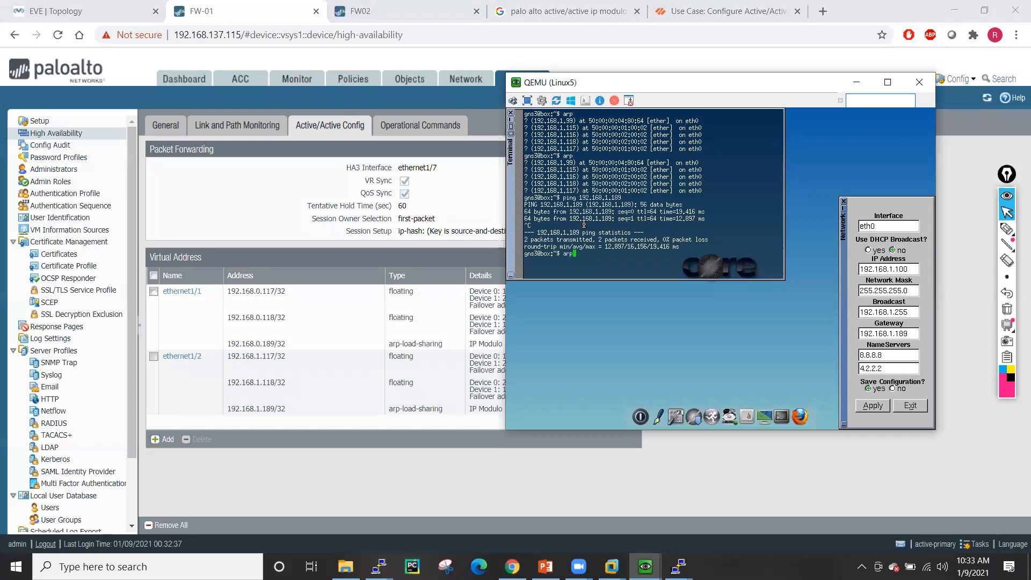
type("rp")
key("Return")
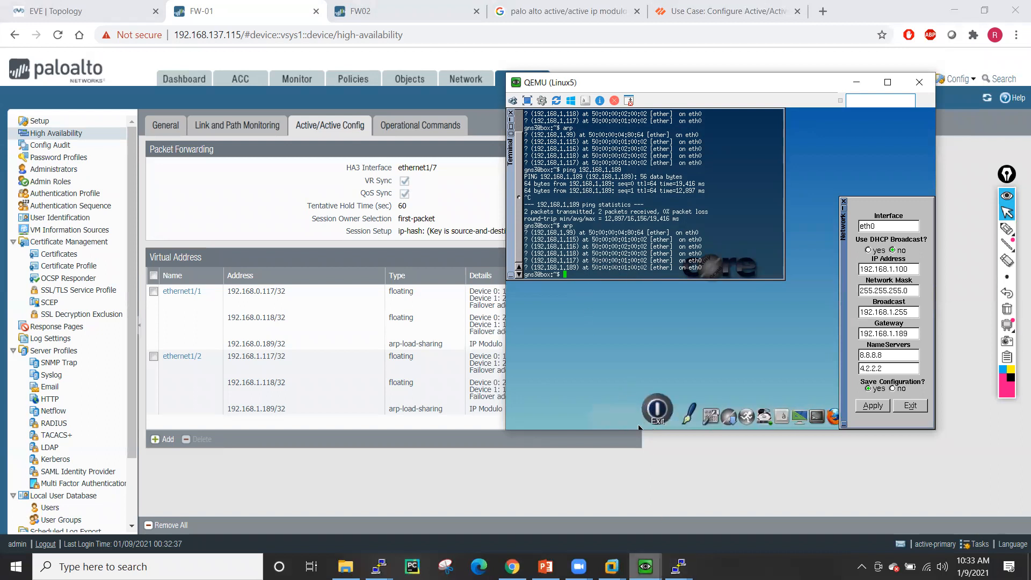
- Ping gateway 192.168.1.189 from Linux6, then list its ARP table
mouse_move(645, 566)
left_click(809, 514)
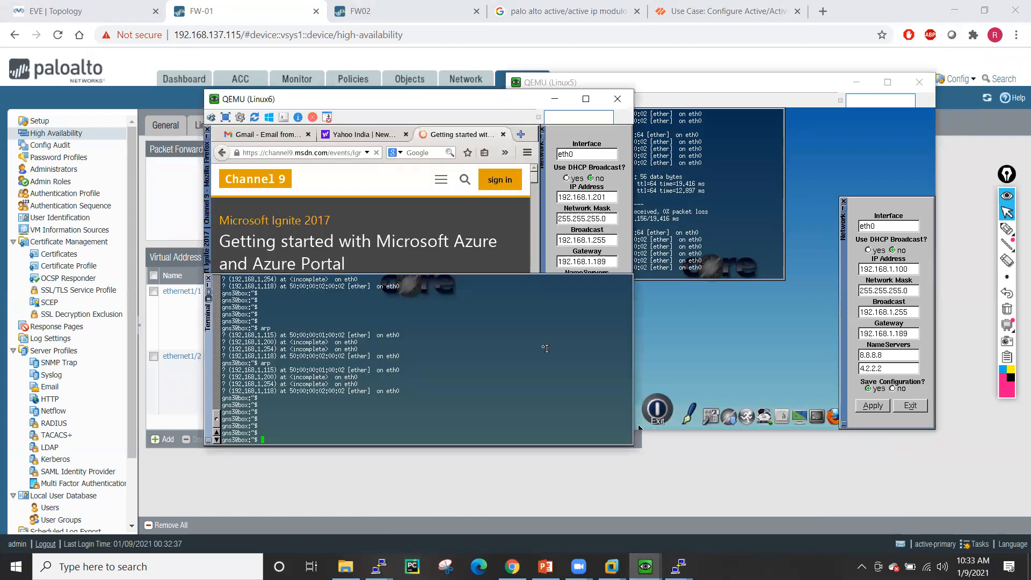
type("ping 192.168.1.189")
key("Return")
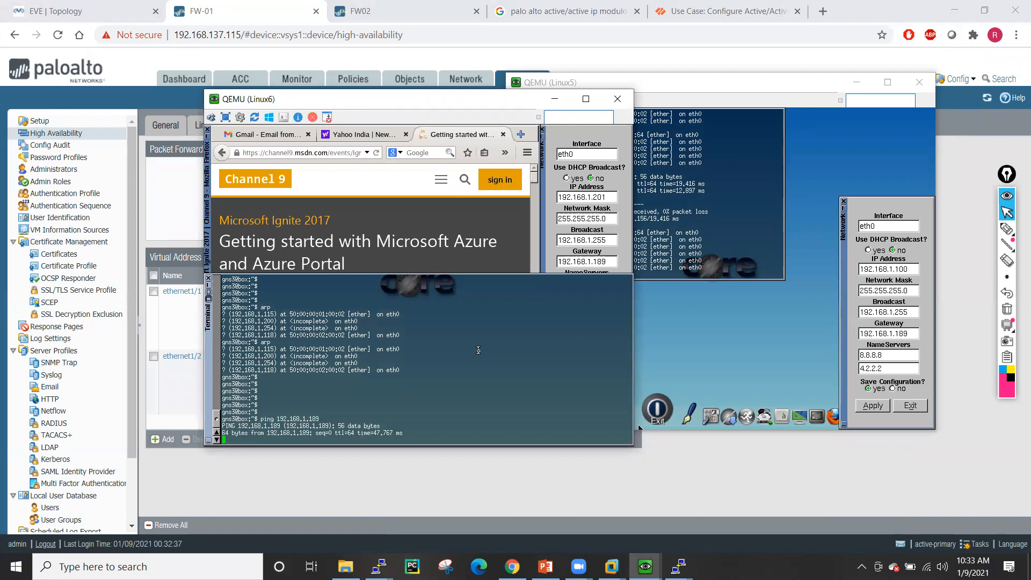
key("ctrl+c")
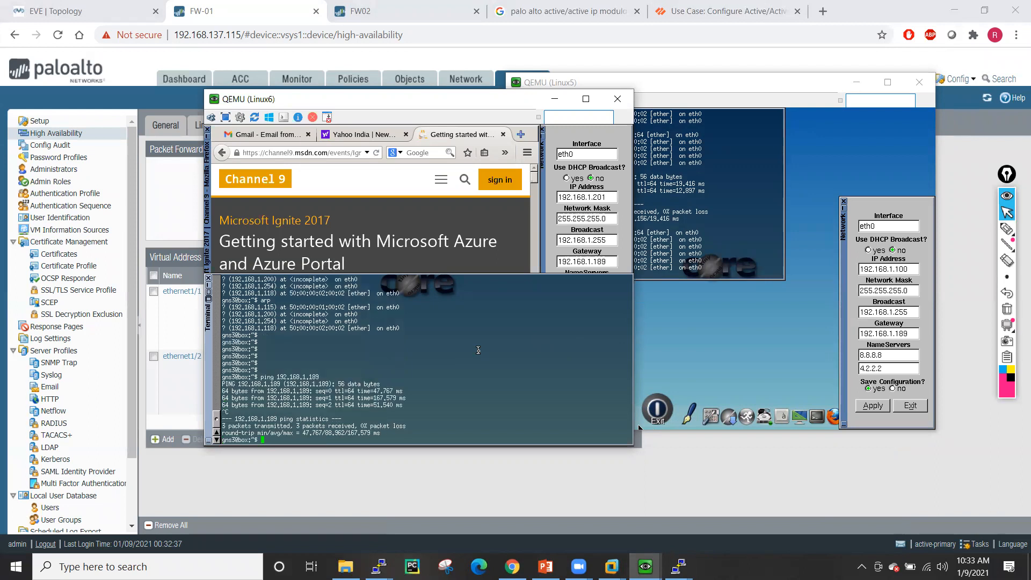
type("sh a")
key("BackSpace")
key("BackSpace")
type("rp")
key("Return")
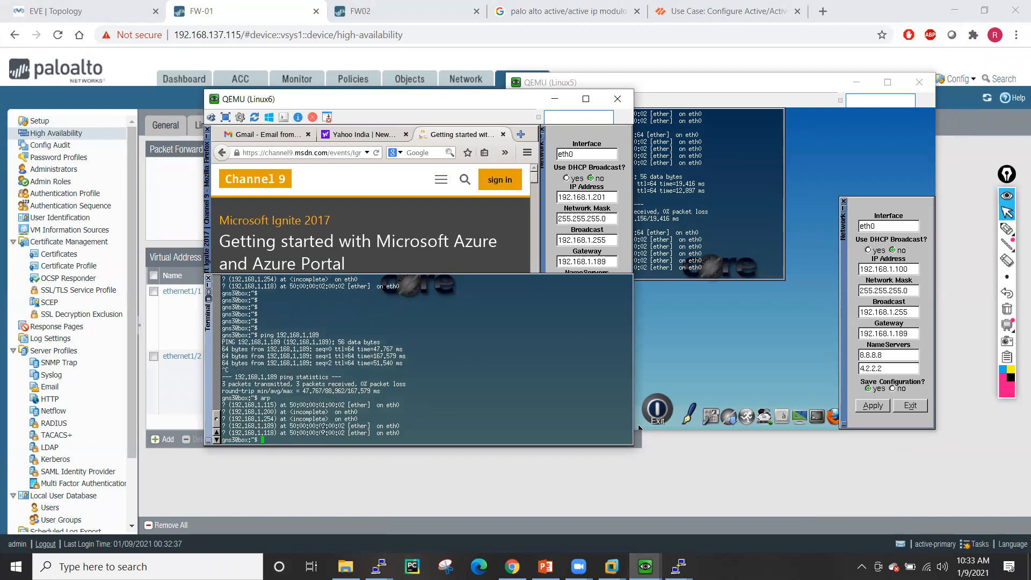
- Highlight the MAC learned for 192.168.1.189 and place Linux5's console beside Linux6's
left_click_drag(289, 428, 356, 426)
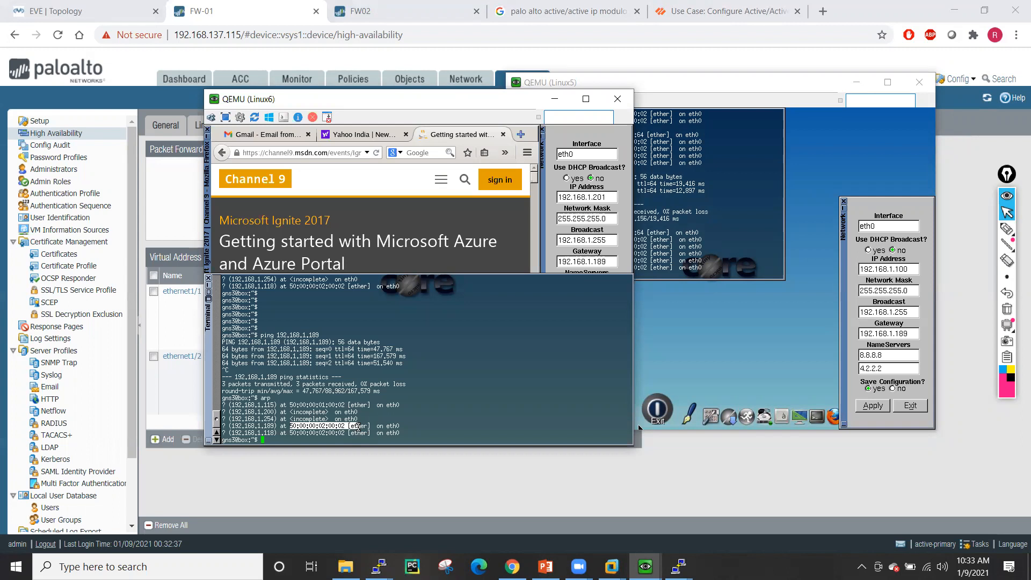
left_click(631, 211)
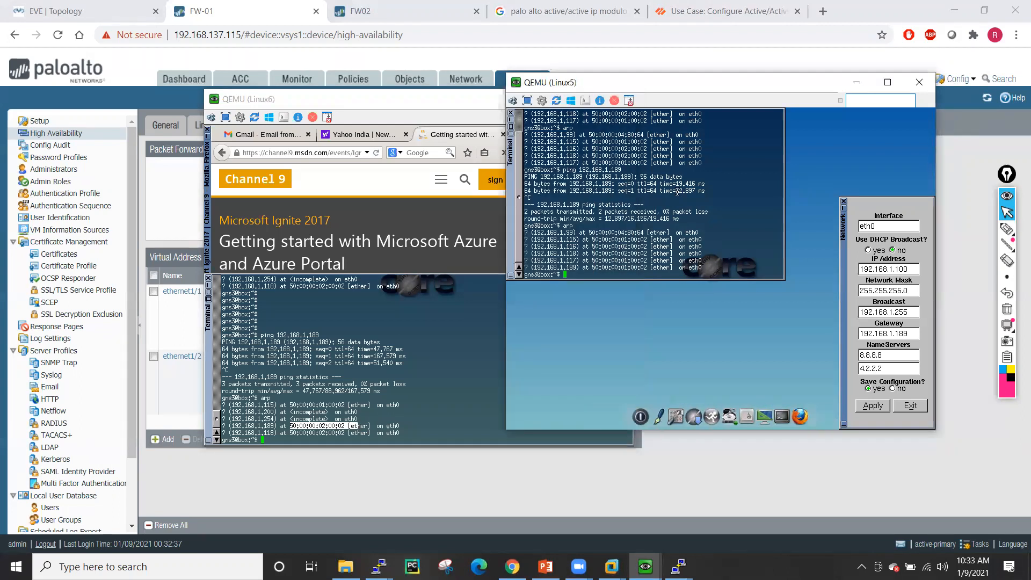
left_click_drag(653, 85, 738, 106)
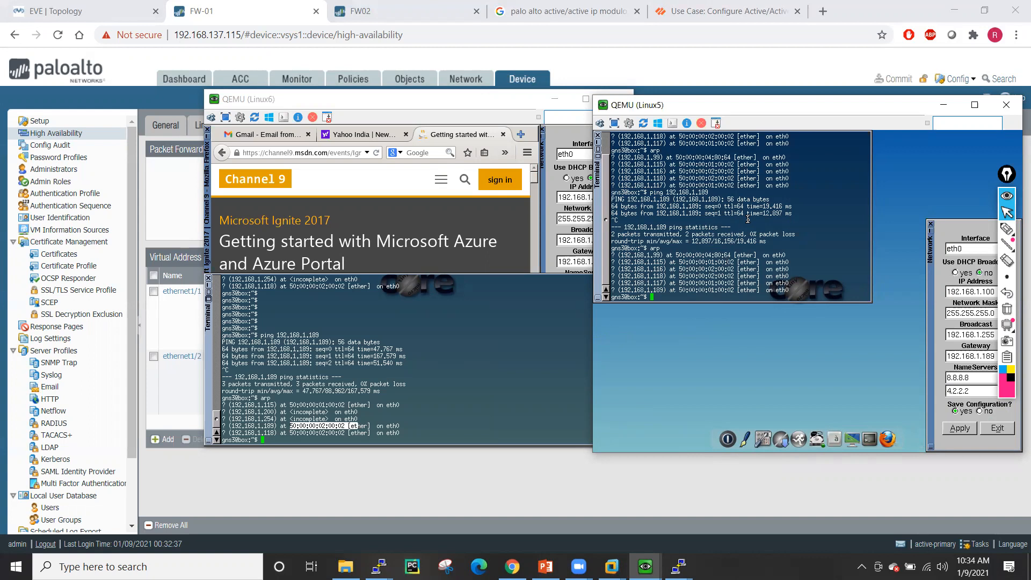
- Set the 192.168.1.189 ARP load-sharing address on ethernet1/2 to IP Hash device selection
left_click(242, 5)
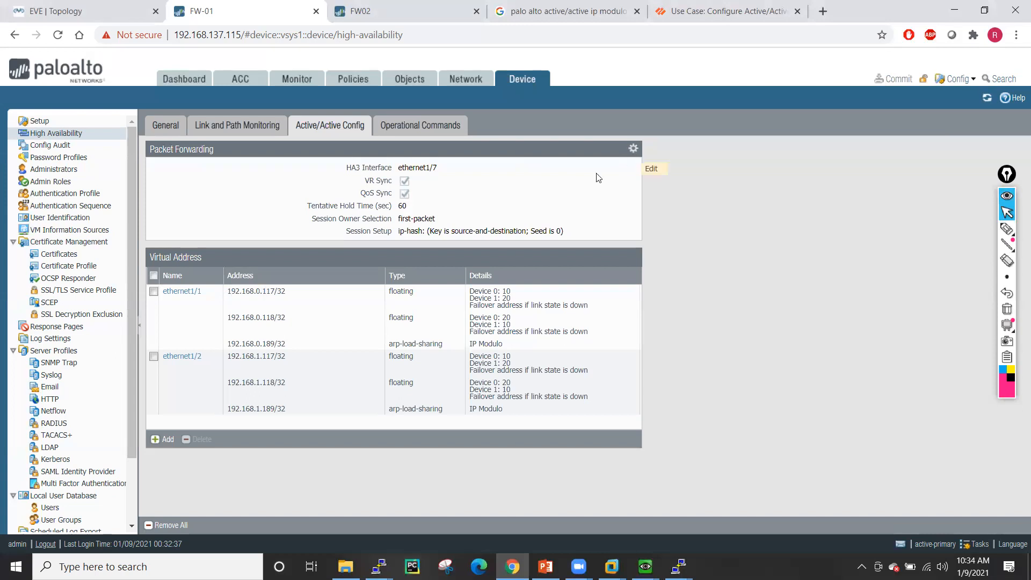
left_click(184, 357)
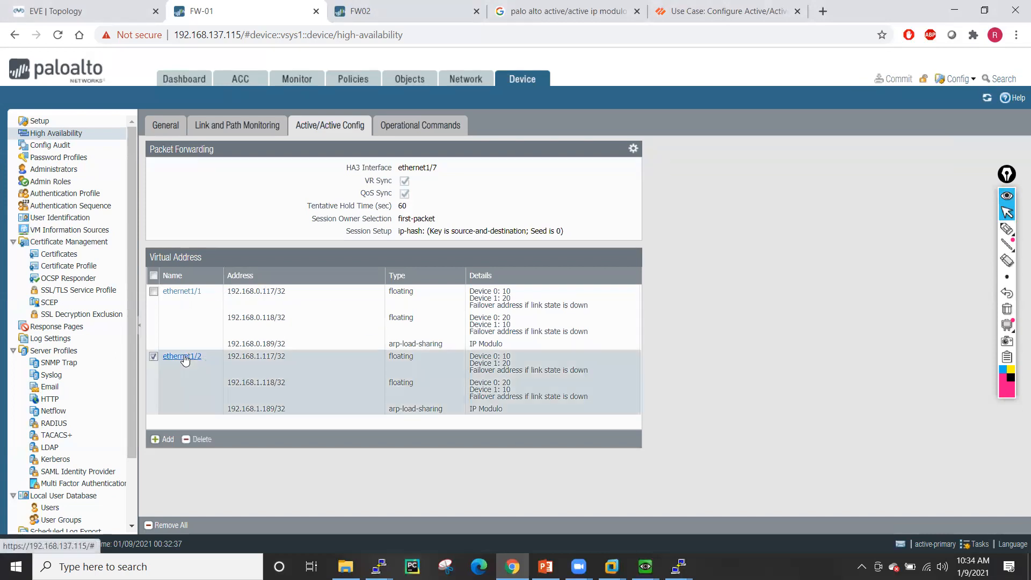
left_click(307, 298)
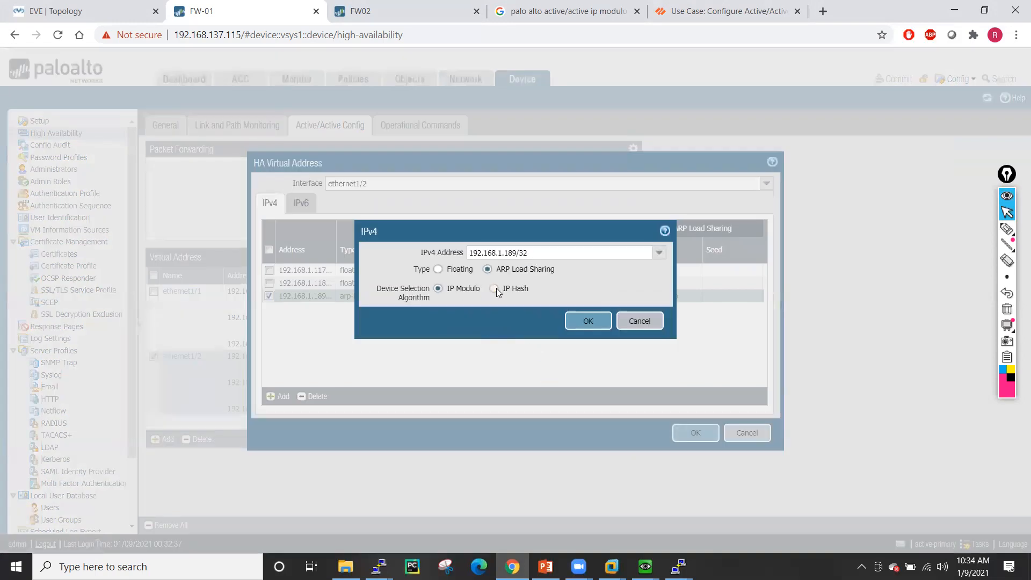
left_click(494, 288)
left_click(589, 338)
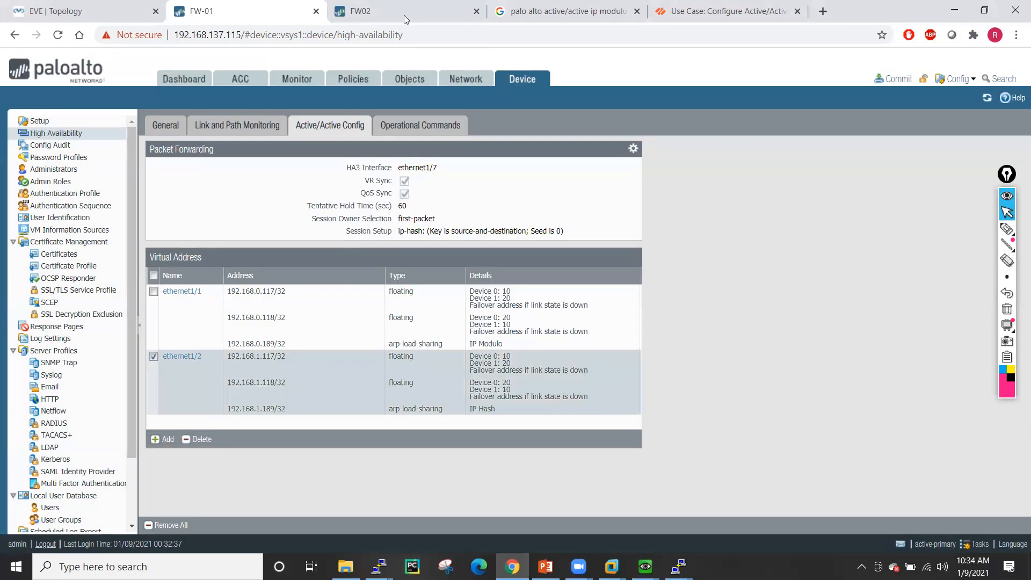
- Commit the configuration to FW-01 and dismiss the completed commit status
left_click(896, 79)
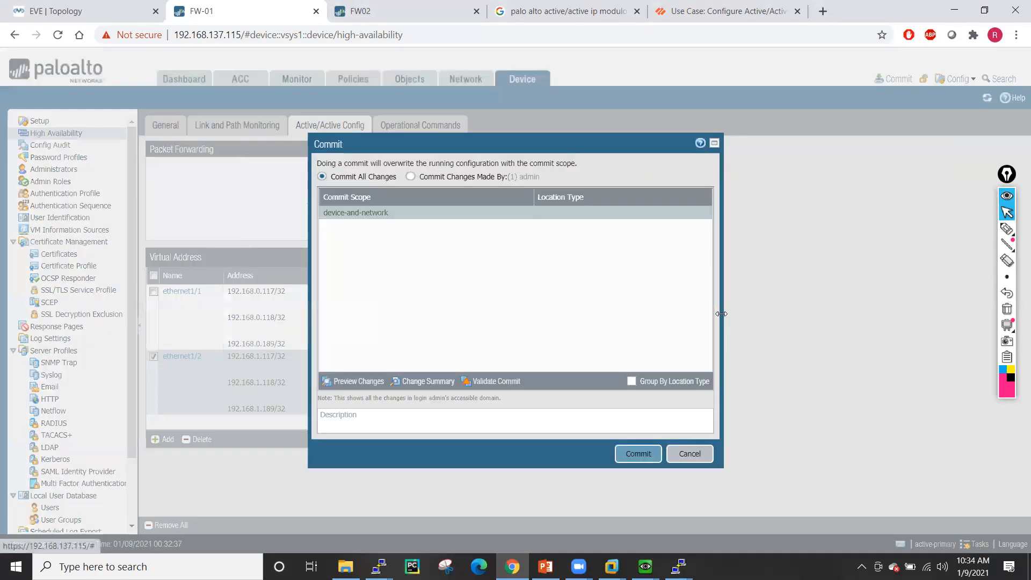
left_click(634, 453)
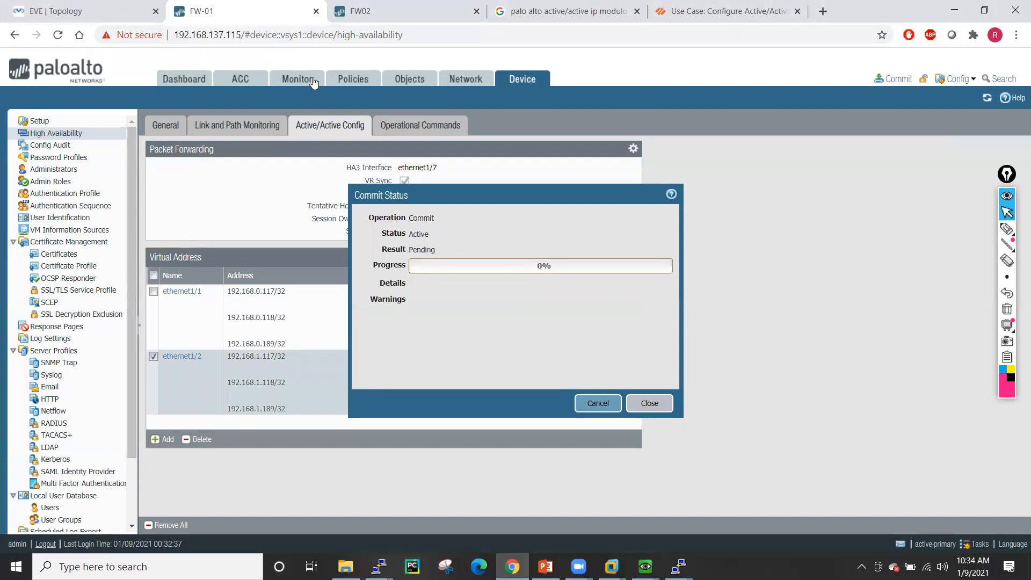
left_click(335, 81)
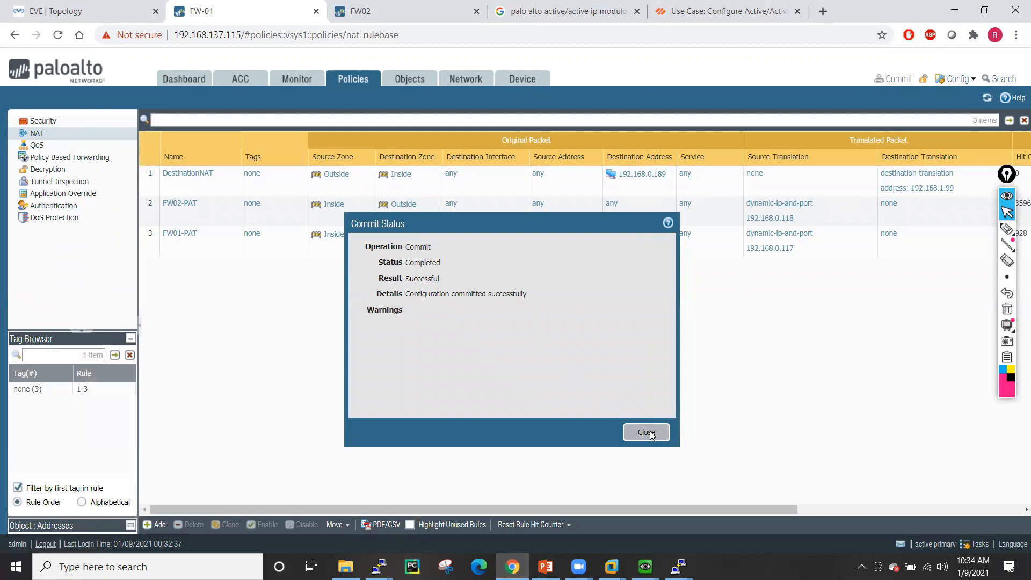
left_click(646, 433)
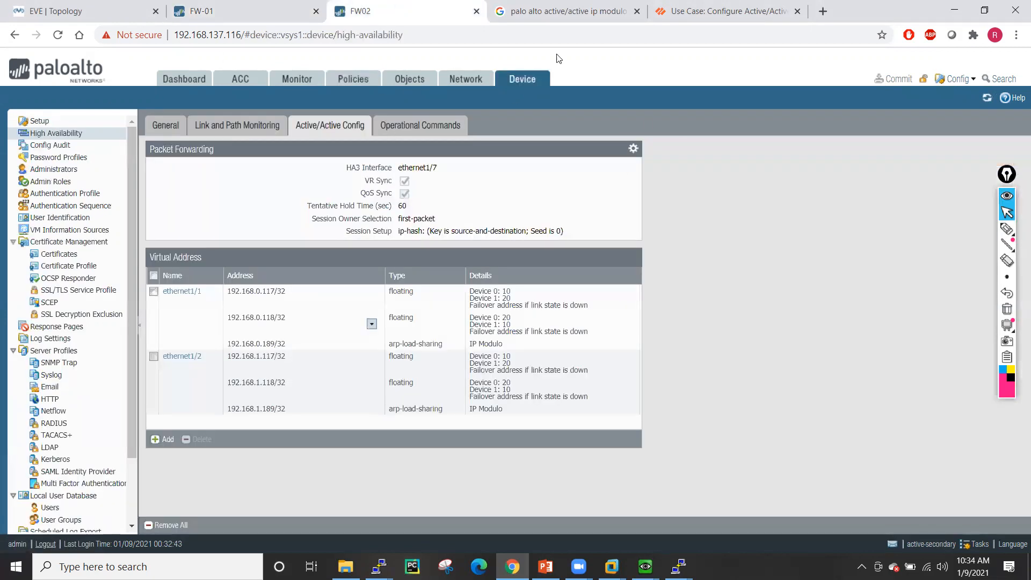
- Inspect FW02's ethernet1/2 virtual address entries without changing them
left_click(254, 7)
left_click(417, 7)
left_click(182, 359)
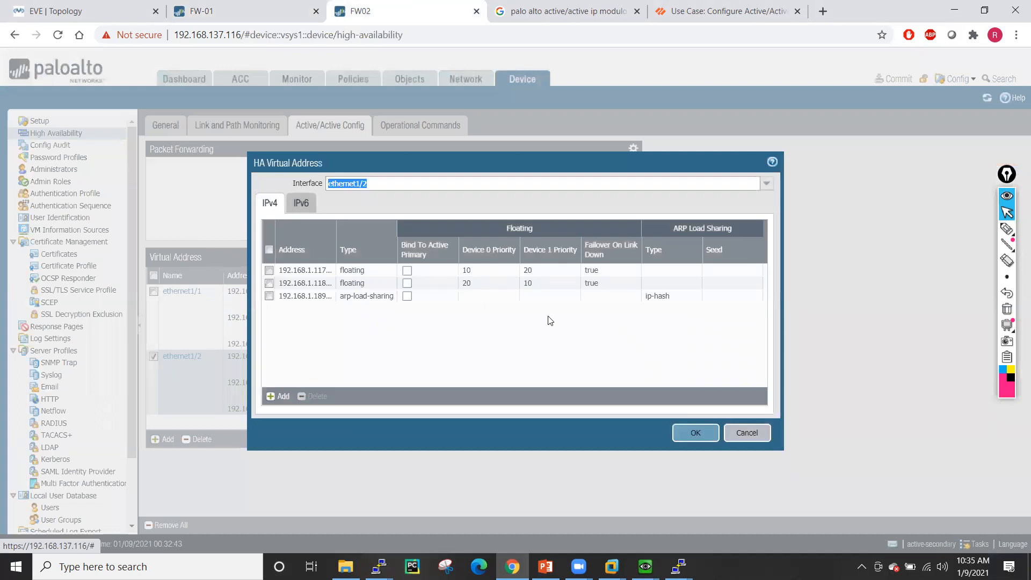
left_click(748, 432)
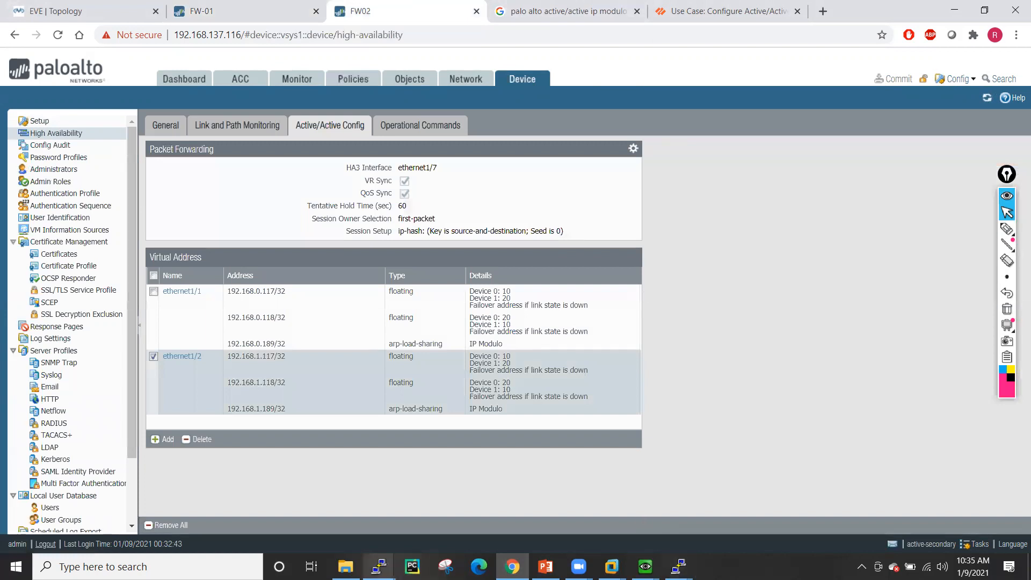
- Arrange the Linux6 and Linux5 VM windows so both are visible
mouse_move(645, 566)
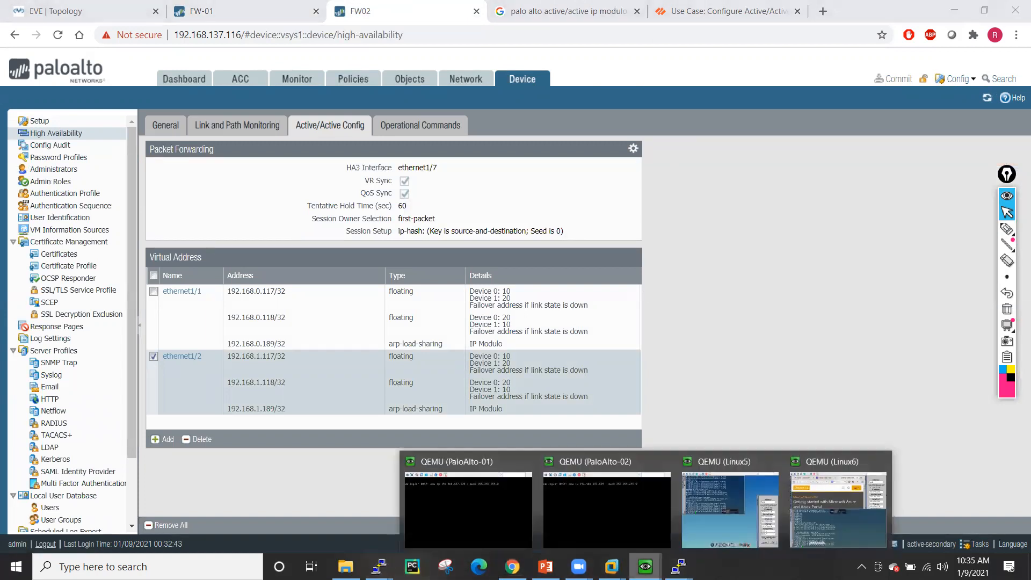
left_click(698, 496)
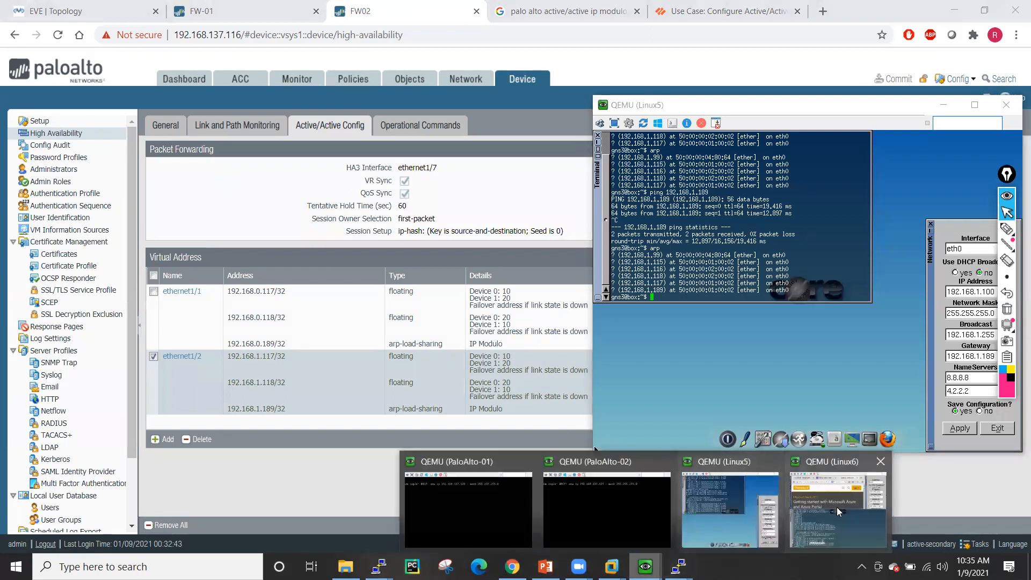
left_click(465, 502)
left_click_drag(445, 100, 391, 60)
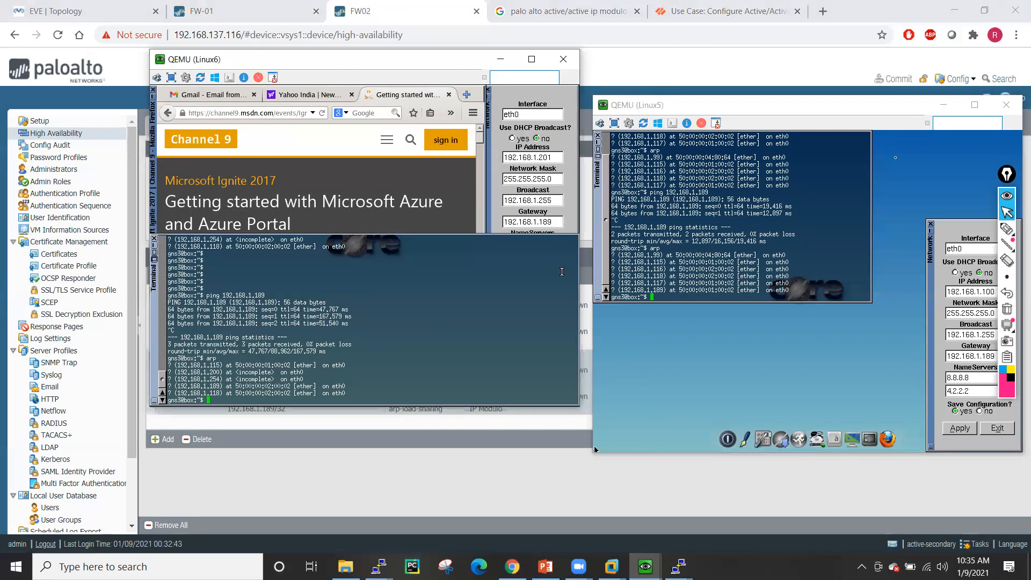
left_click(873, 105)
left_click_drag(837, 105, 841, 55)
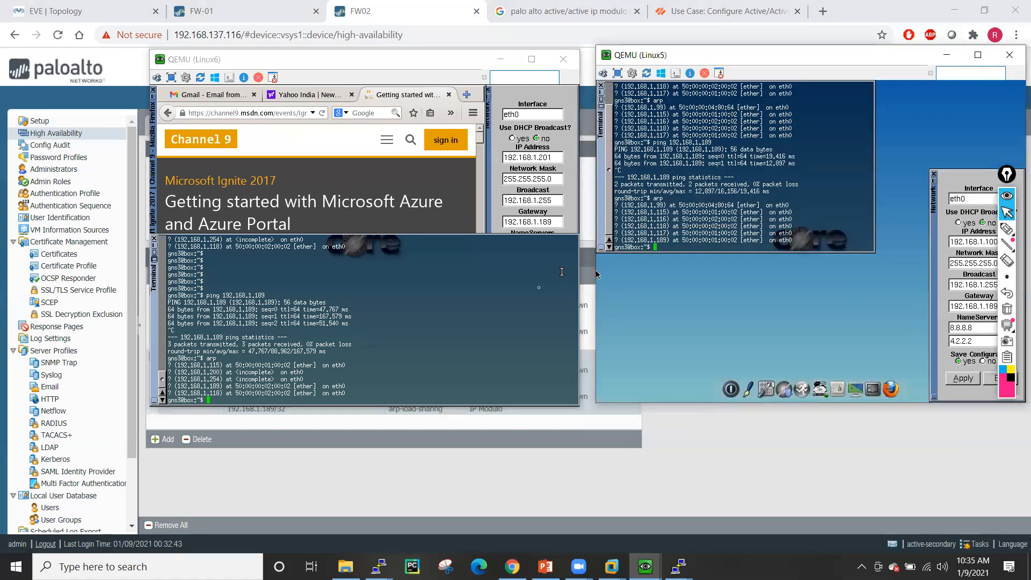
- Set Linux6's IP to 192.168.1.2 with gateway 192.168.1.189 and apply
left_click(550, 157)
type("1")
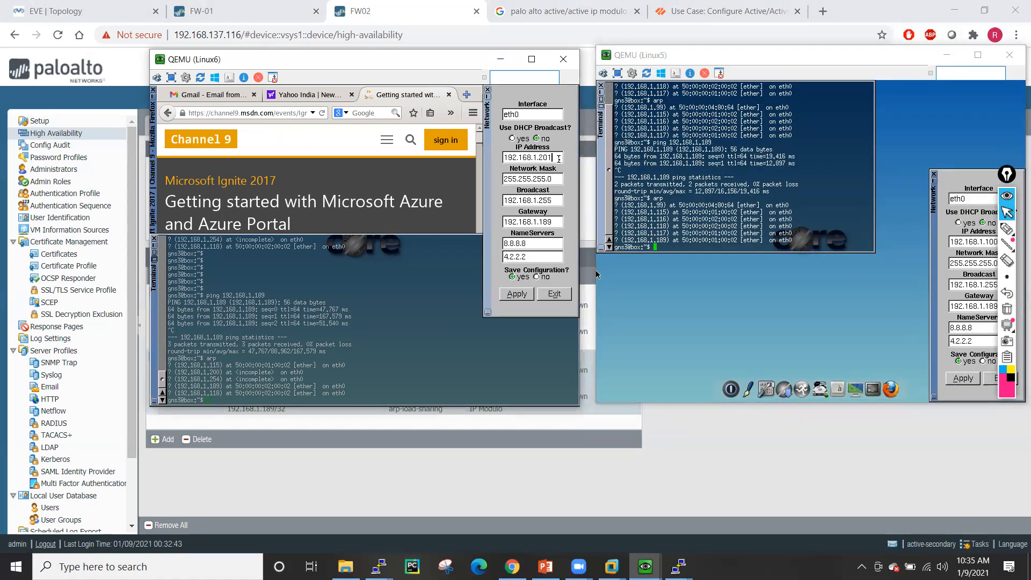
key("BackSpace")
key("BackSpace")
left_click(555, 219)
key("BackSpace")
key("BackSpace")
key("BackSpace")
type("254")
left_click(516, 296)
left_click(554, 221)
key("BackSpace")
key("BackSpace")
key("BackSpace")
type("189")
left_click(518, 295)
- Set Linux5's IP to 192.168.1.1 with gateway 192.168.1.189 and apply
left_click(597, 275)
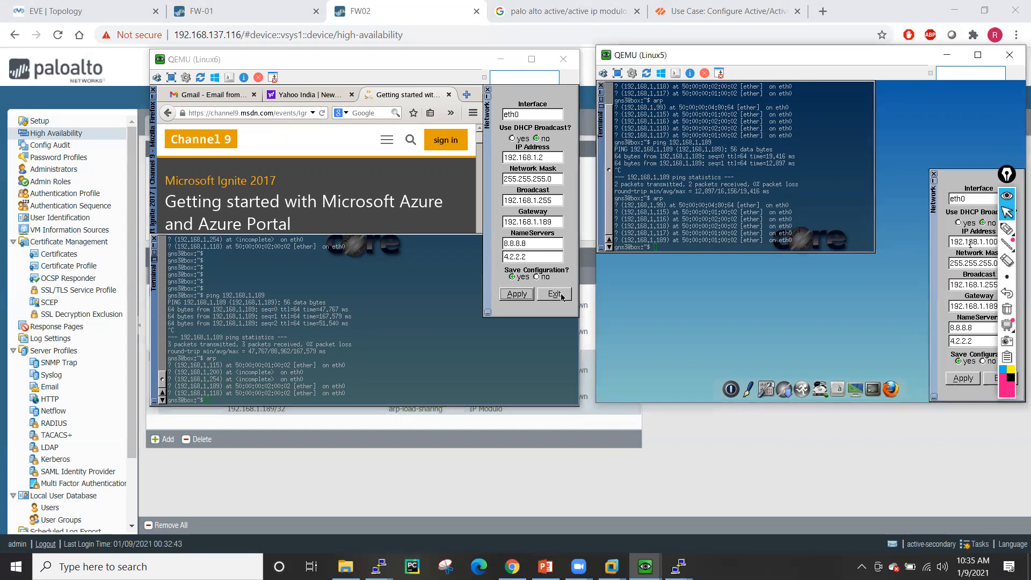
left_click_drag(1012, 176, 863, 299)
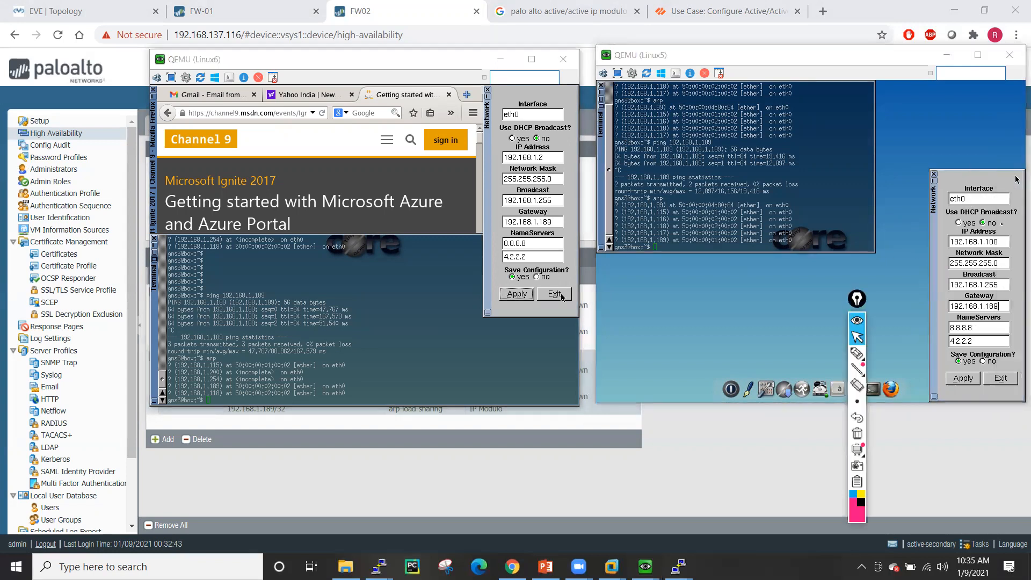
left_click(1000, 242)
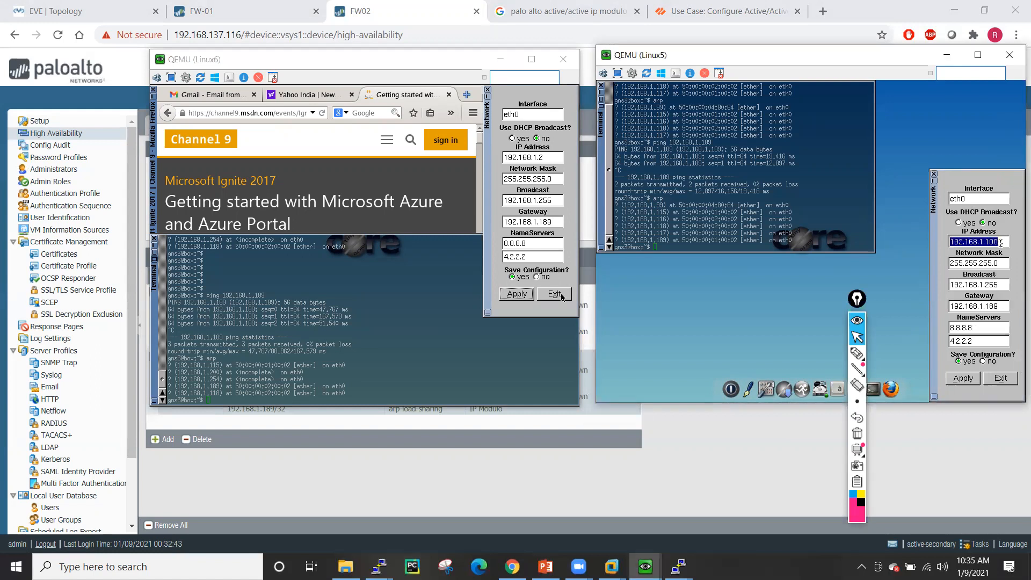
key("BackSpace")
key("BackSpace")
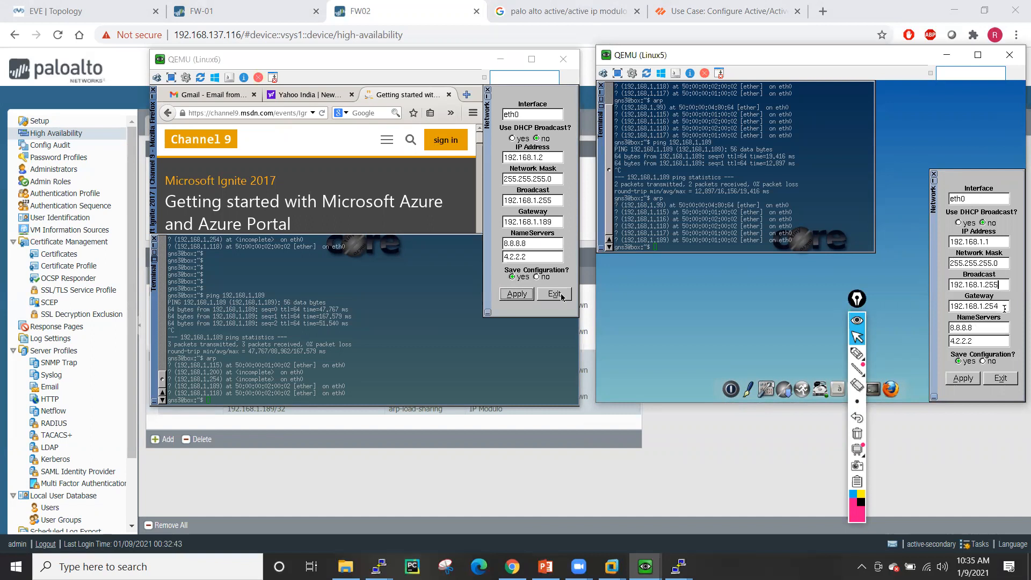
left_click(1000, 307)
key("BackSpace")
key("BackSpace")
key("BackSpace")
type("189")
left_click(963, 378)
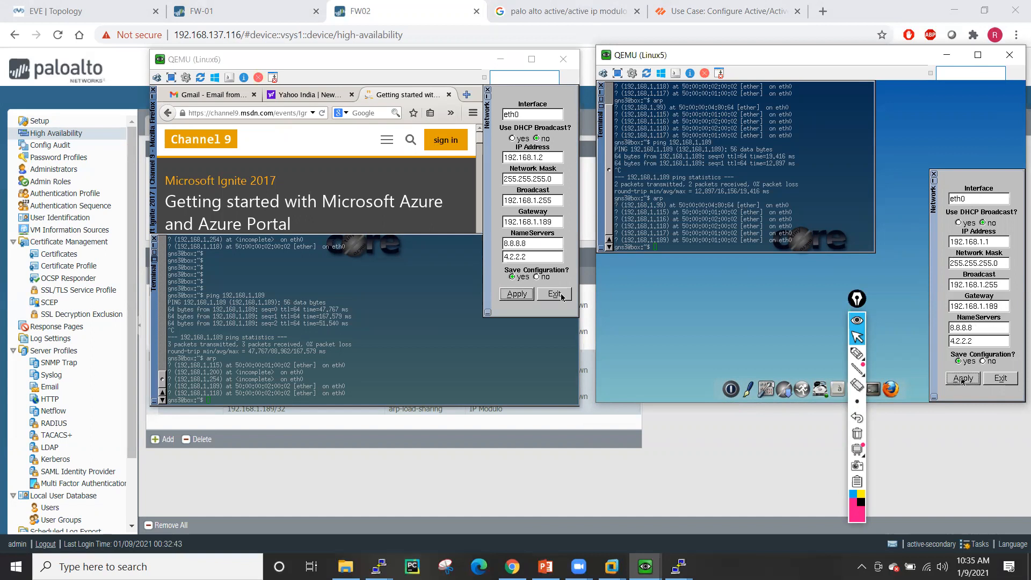
- Ping gateway 192.168.1.189 from Linux6, then list its ARP table
left_click(858, 298)
left_click_drag(863, 295, 1023, 130)
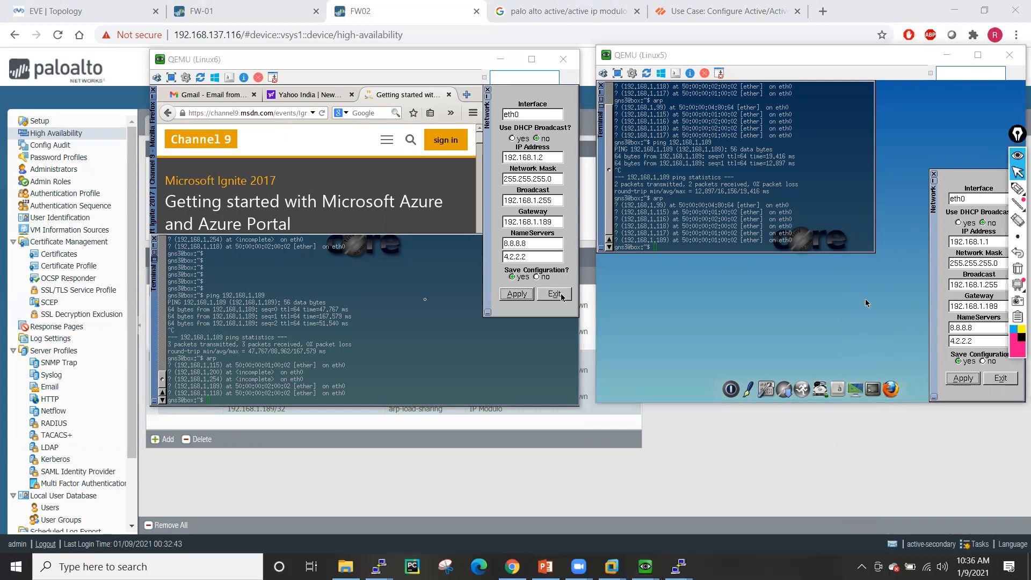
left_click(386, 310)
key("Return")
key("Return")
key("Return")
key("Return")
key("Return")
key("Return")
key("Return")
key("Return")
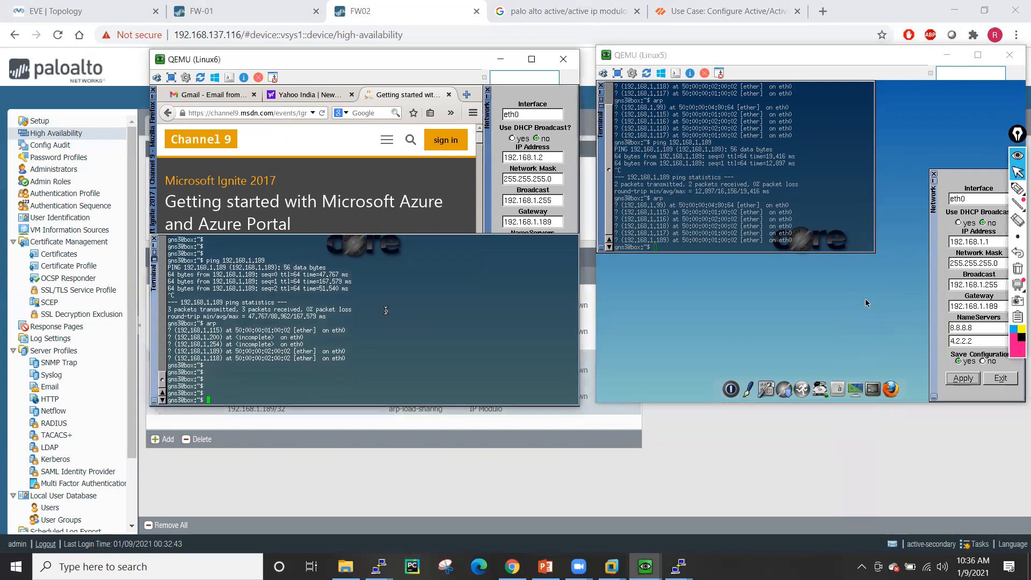
type("arp")
key("Up")
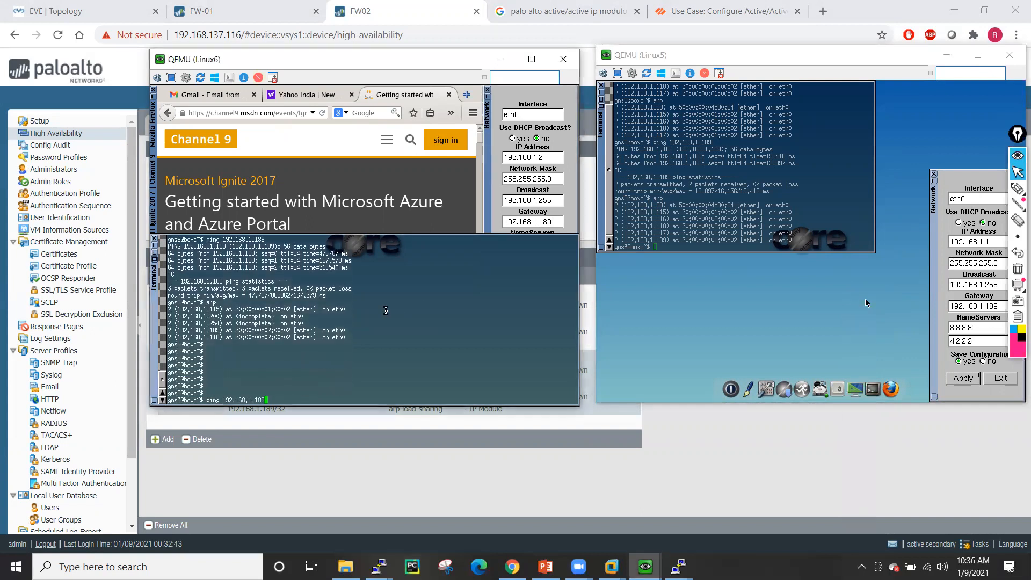
key("Return")
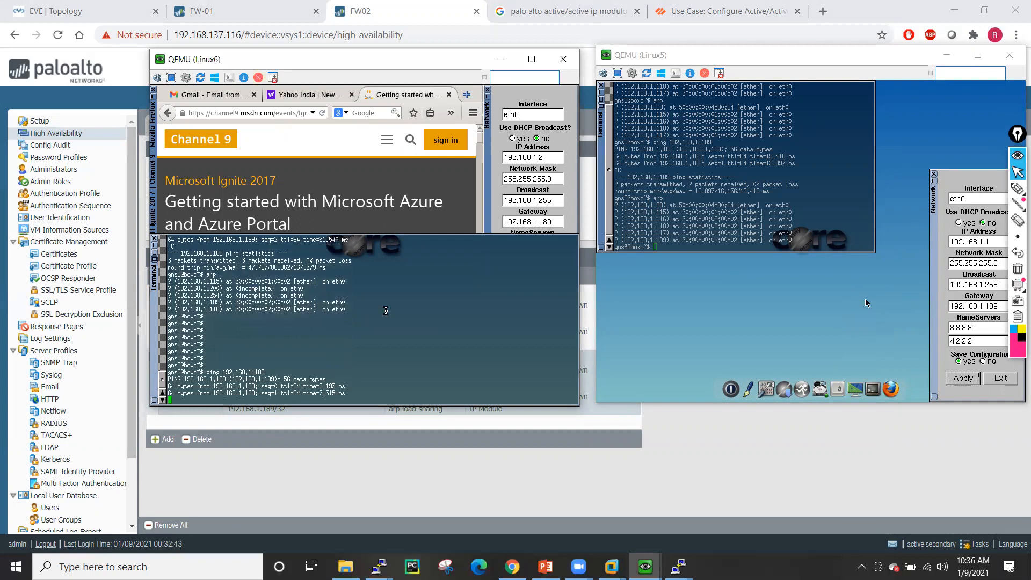
key("ctrl+c")
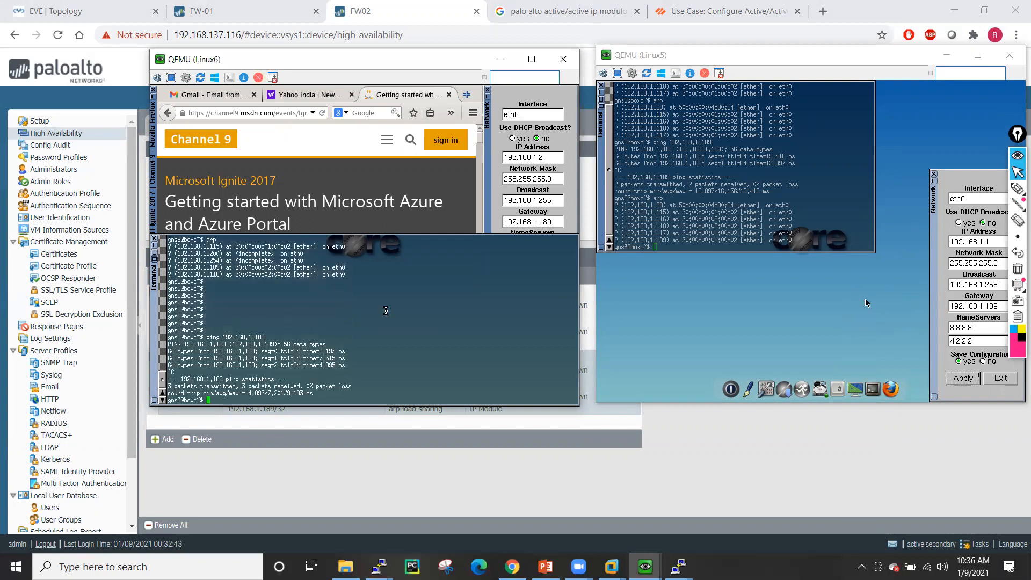
type("arp")
key("Return")
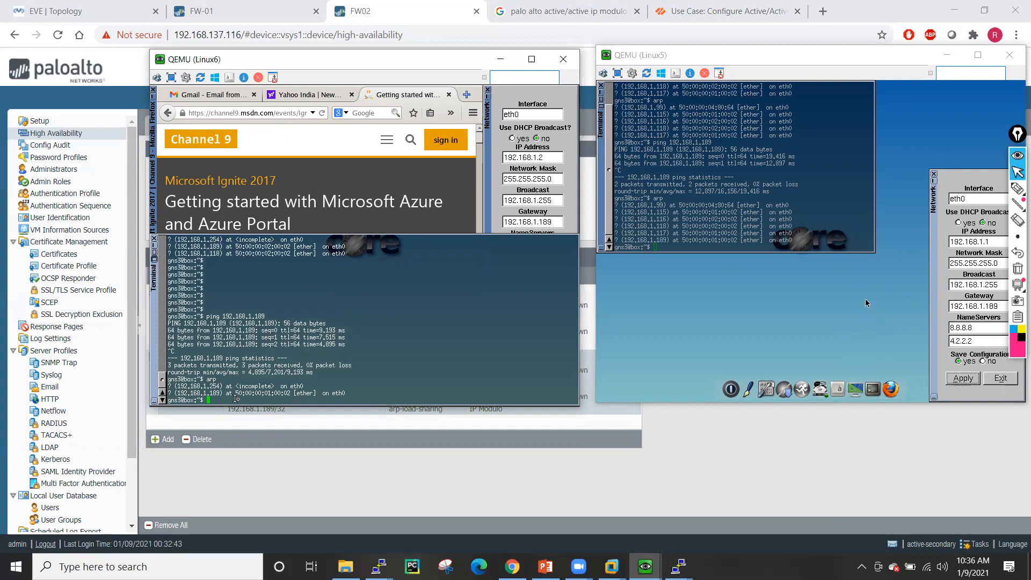
- List Linux5's ARP table with arp
left_click(732, 205)
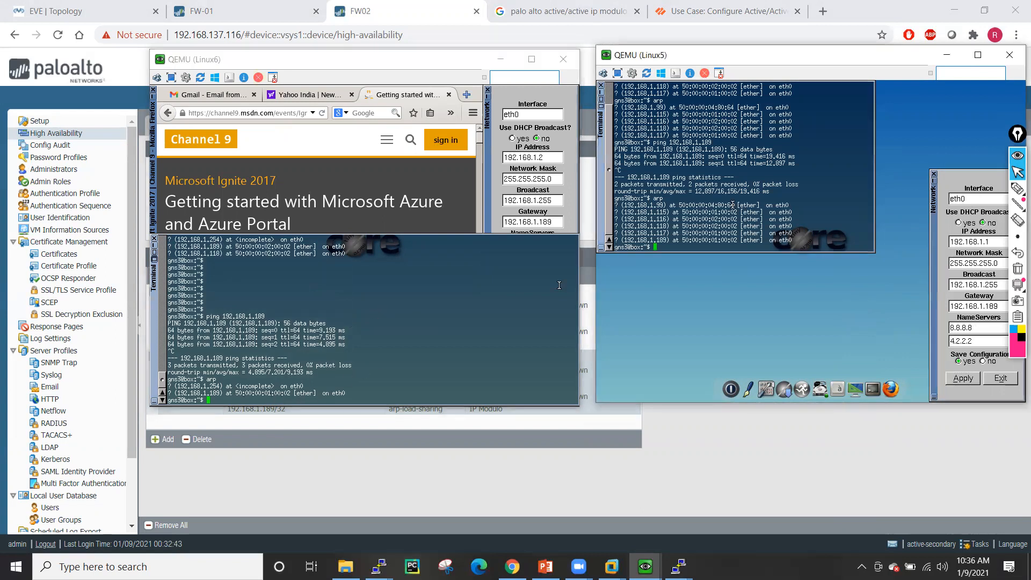
type("arp")
key("Return")
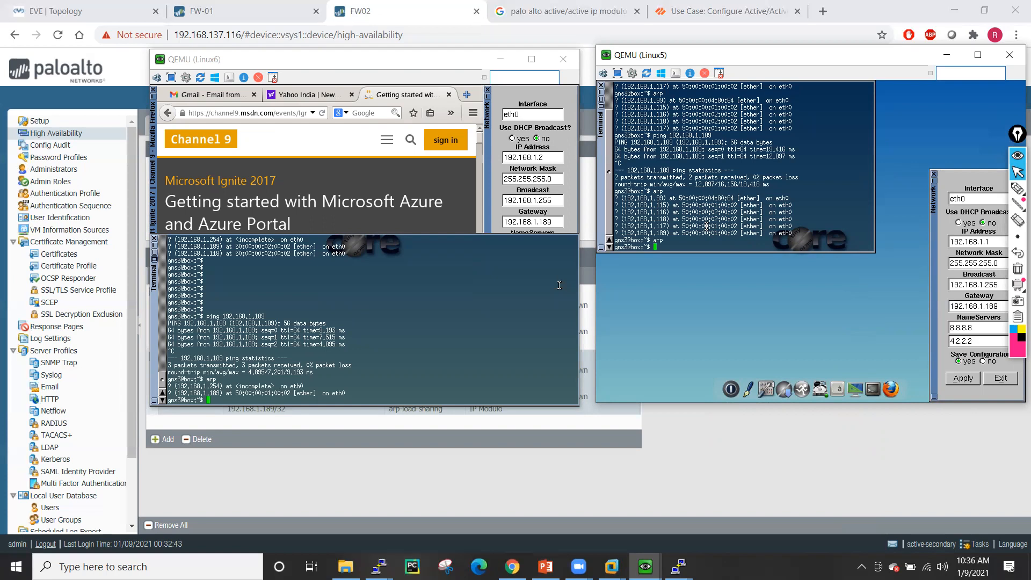
- Ping 192.168.1.189 from Linux5, rerun arp, and mark MAC 50:00:00:01:00:02 on both VMs
key("Return")
key("Return")
key("Return")
key("Return")
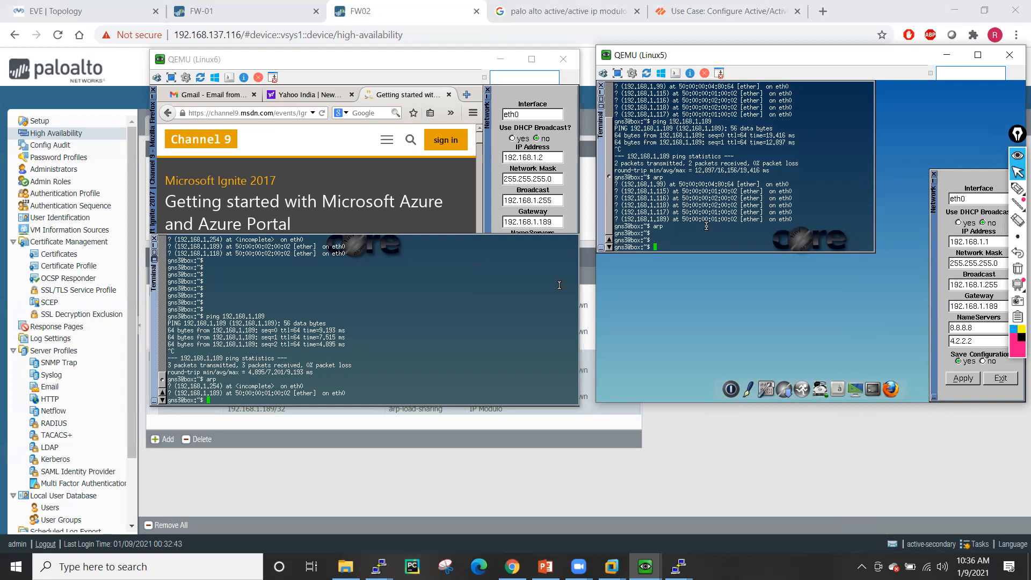
type("ping 192.1")
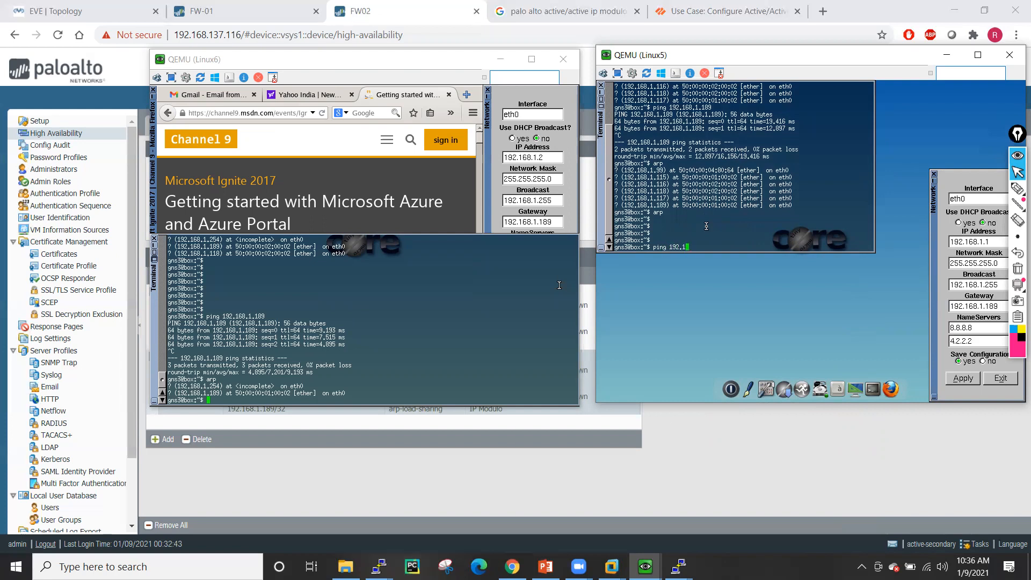
type("68.1.189")
key("Return")
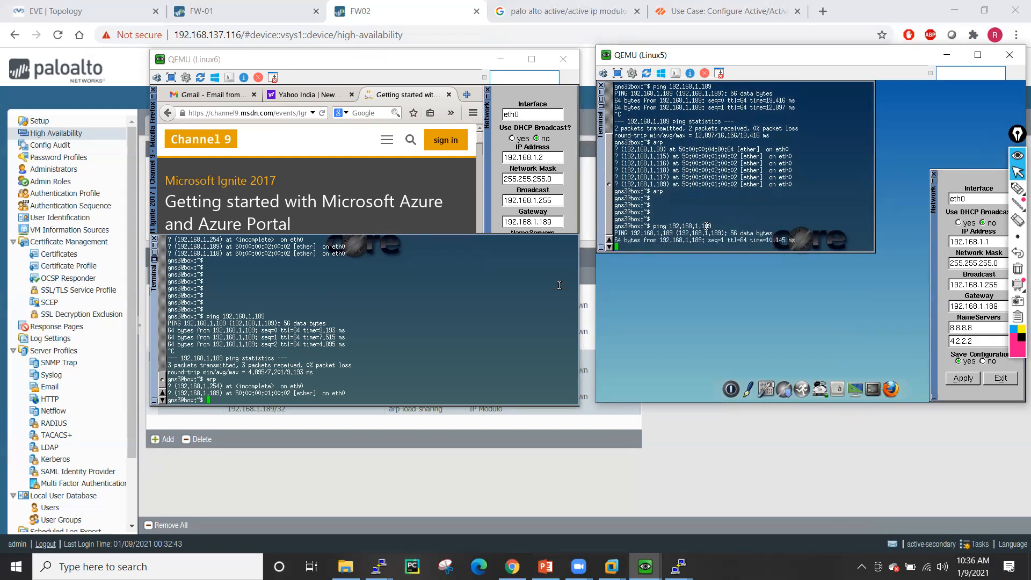
key("ctrl+c")
type("arp")
key("Return")
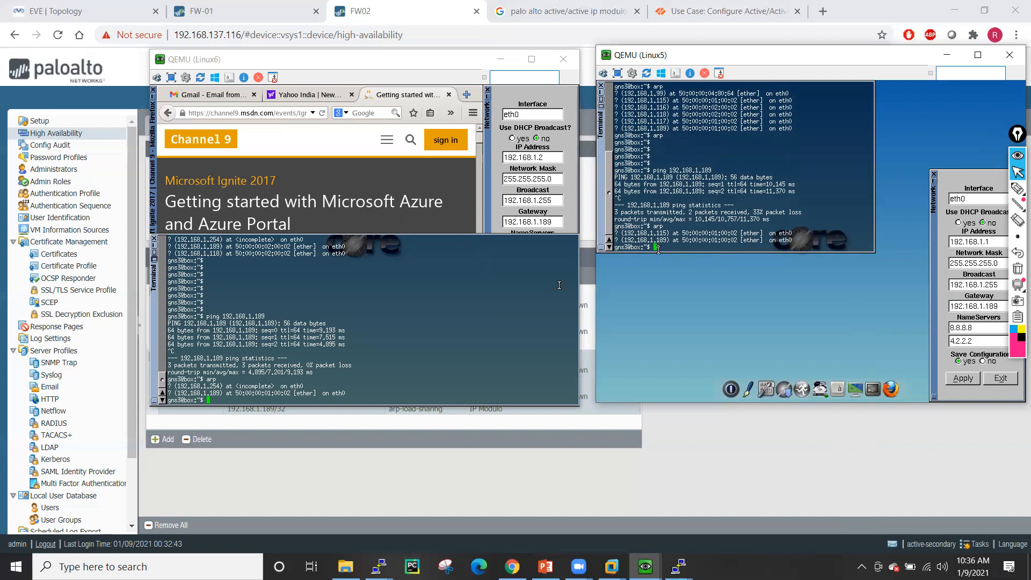
double_click(708, 240)
double_click(263, 393)
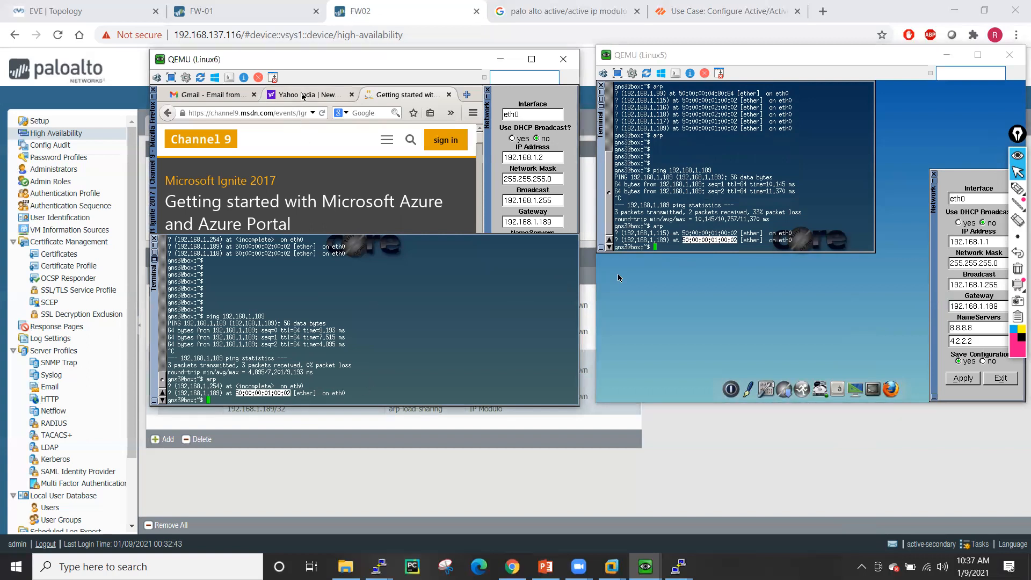
- Reload the Yahoo India and Gmail pages in Linux6's Firefox
left_click(304, 96)
left_click(322, 113)
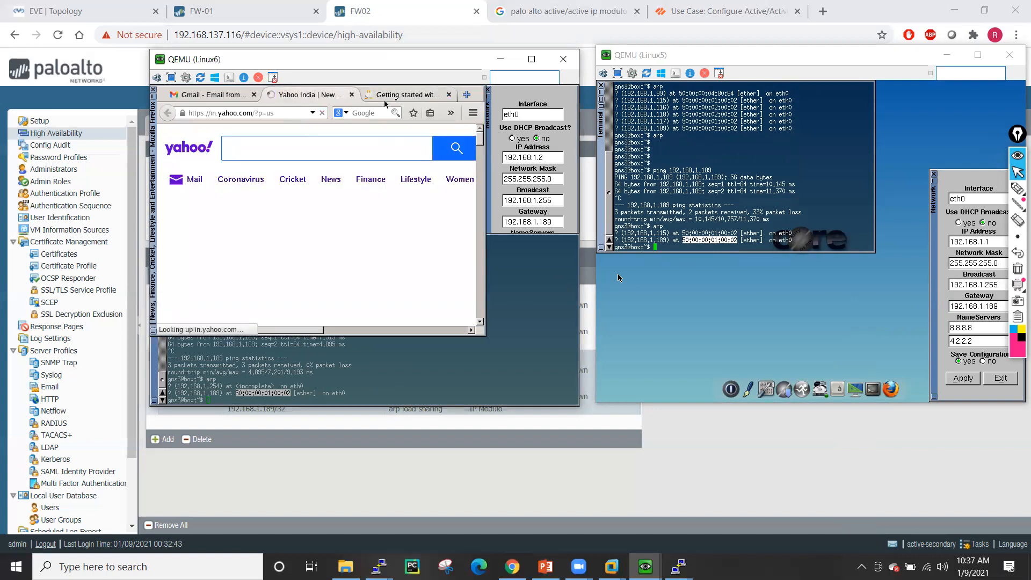
left_click(400, 95)
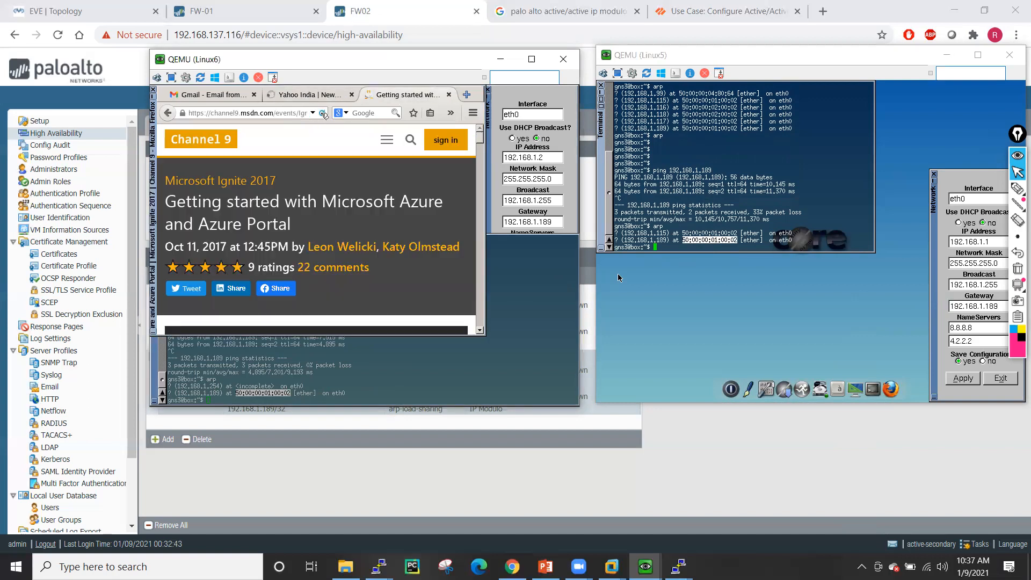
left_click(207, 97)
left_click(323, 114)
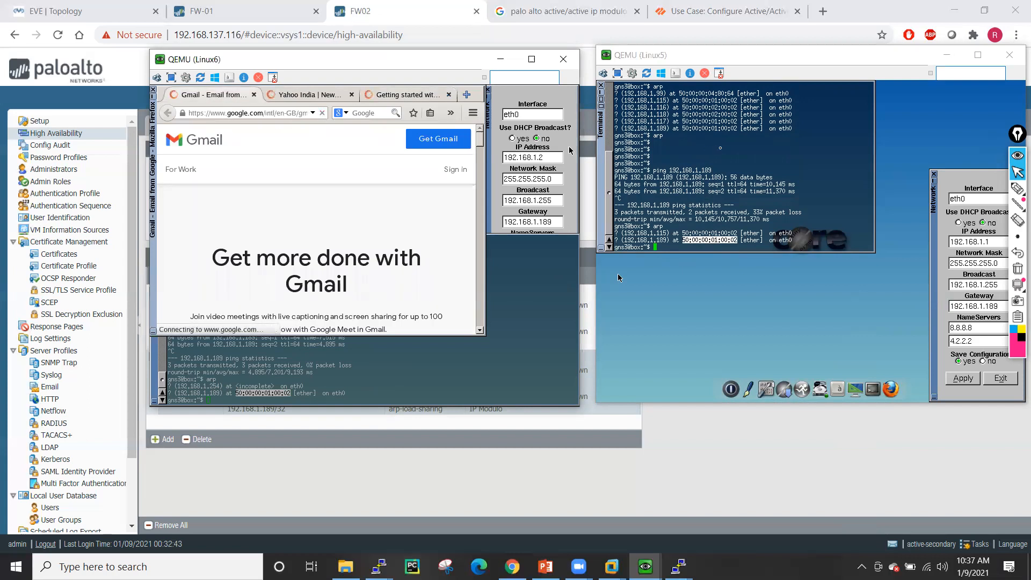
left_click(894, 387)
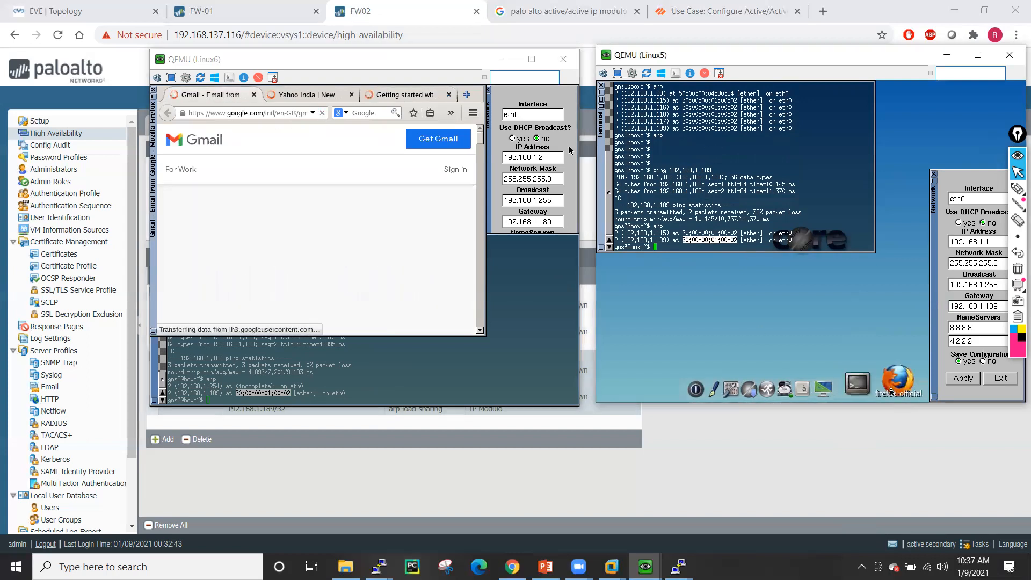
left_click(712, 185)
type("www.")
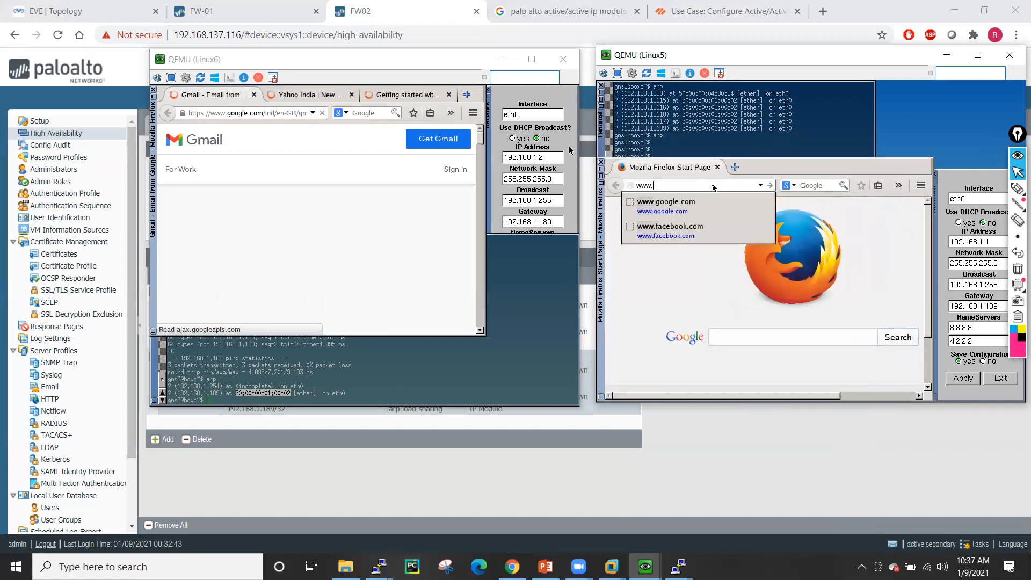
left_click(712, 212)
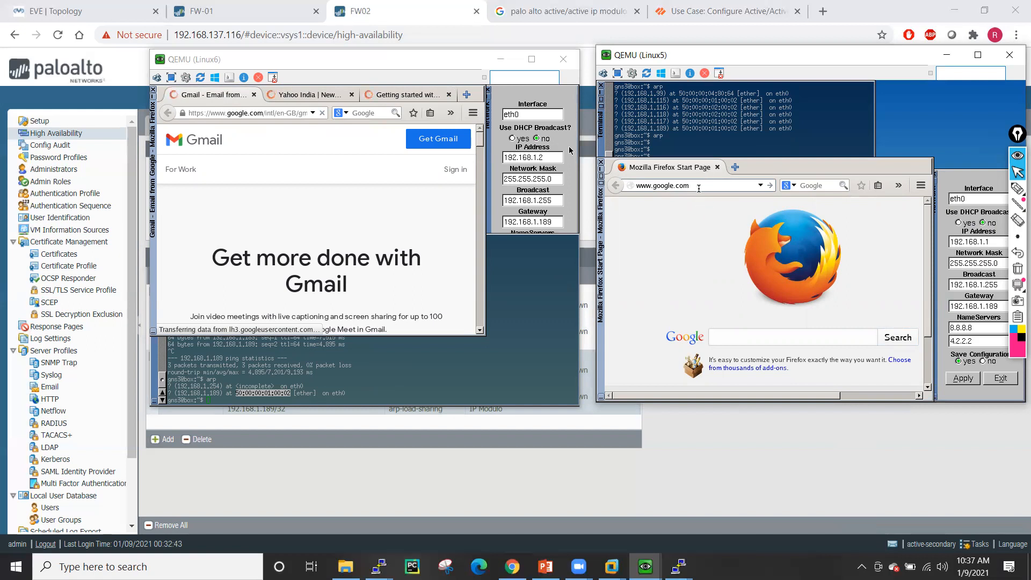
key("Return")
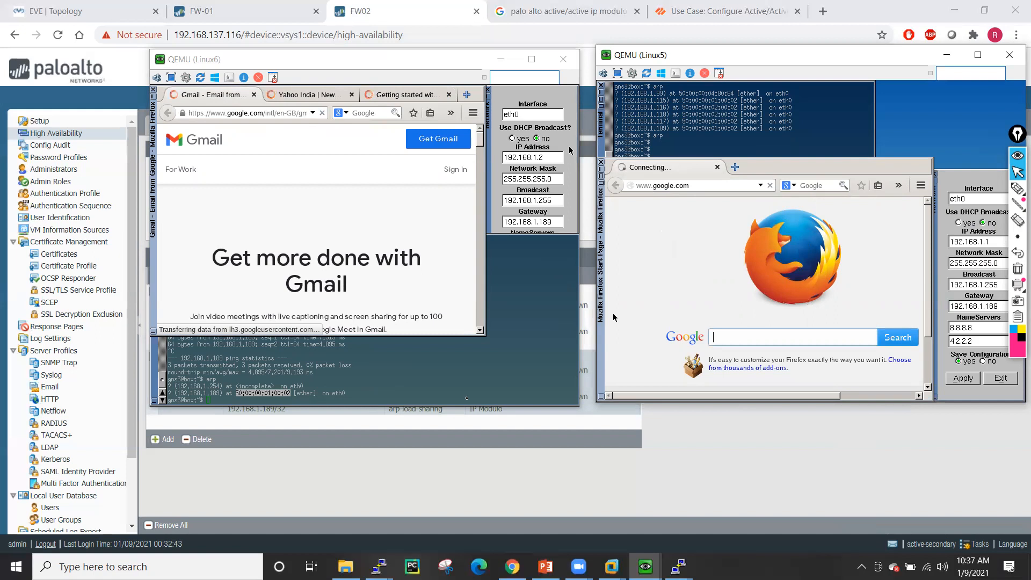
- List all FW-01 sessions with 'show session all', then wipe them with 'clear session all'
mouse_move(379, 567)
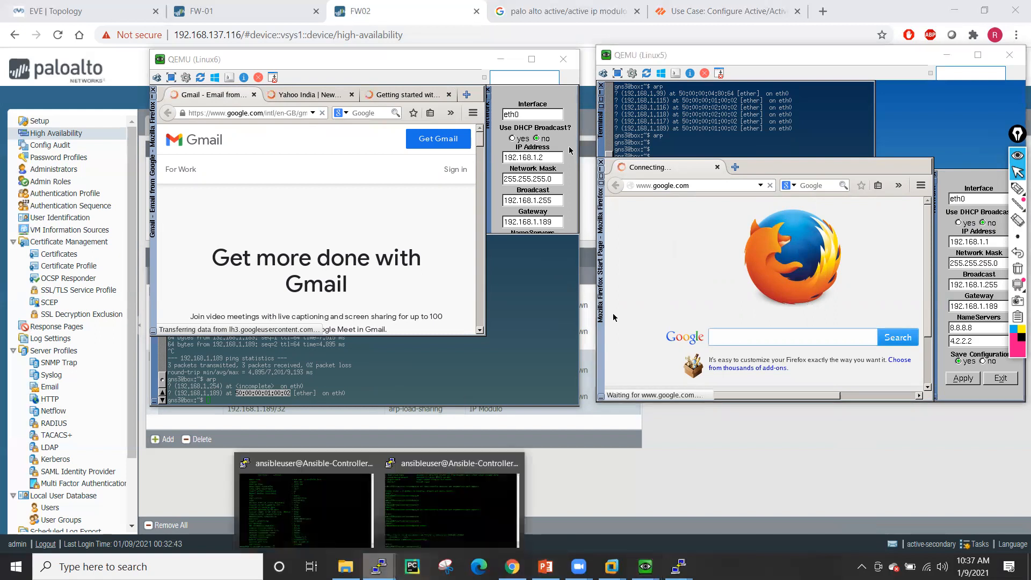
left_click(306, 510)
type("show session all")
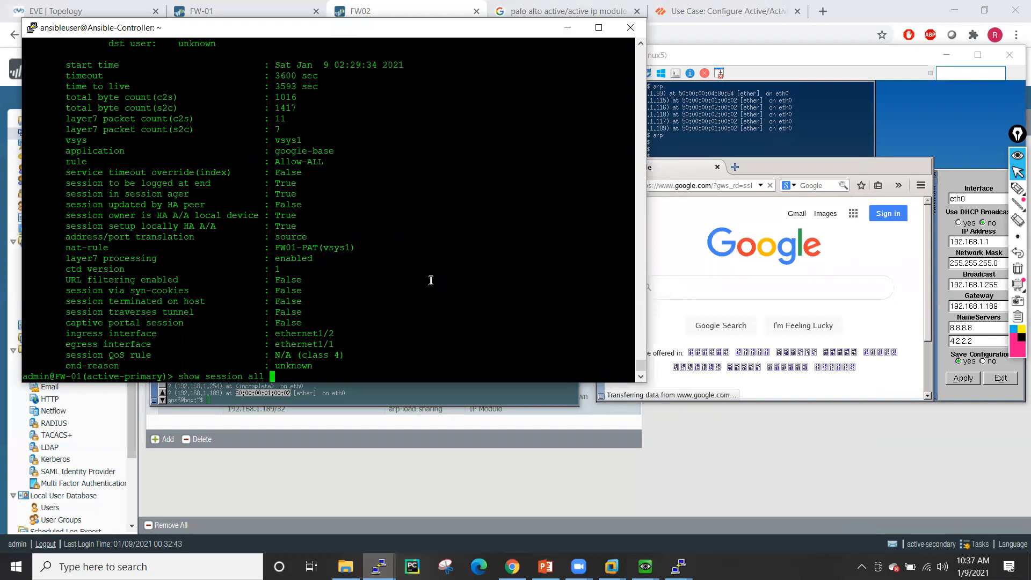
key("Return")
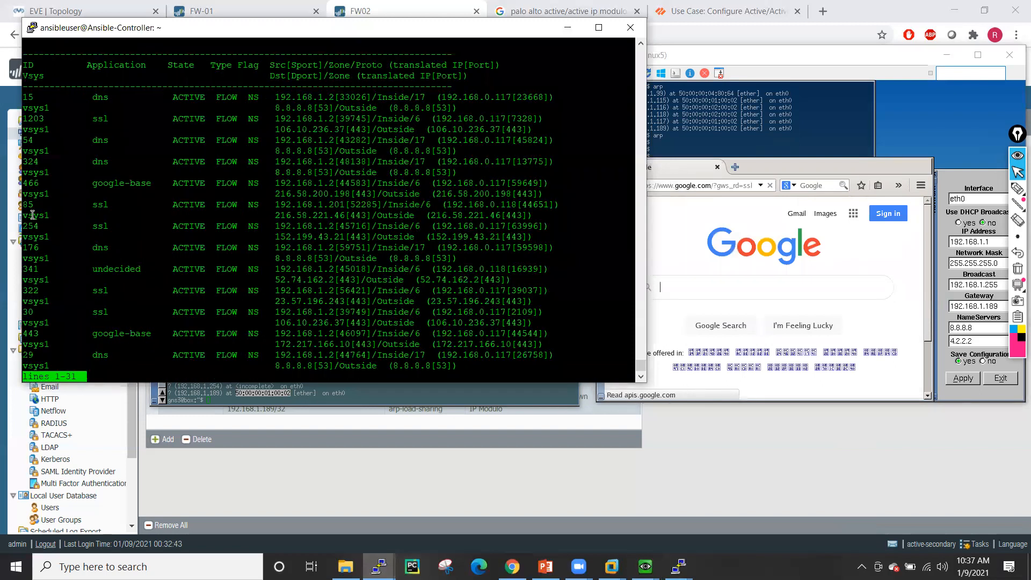
double_click(32, 186)
key("space")
key("space")
key("space")
key("space")
key("space")
key("space")
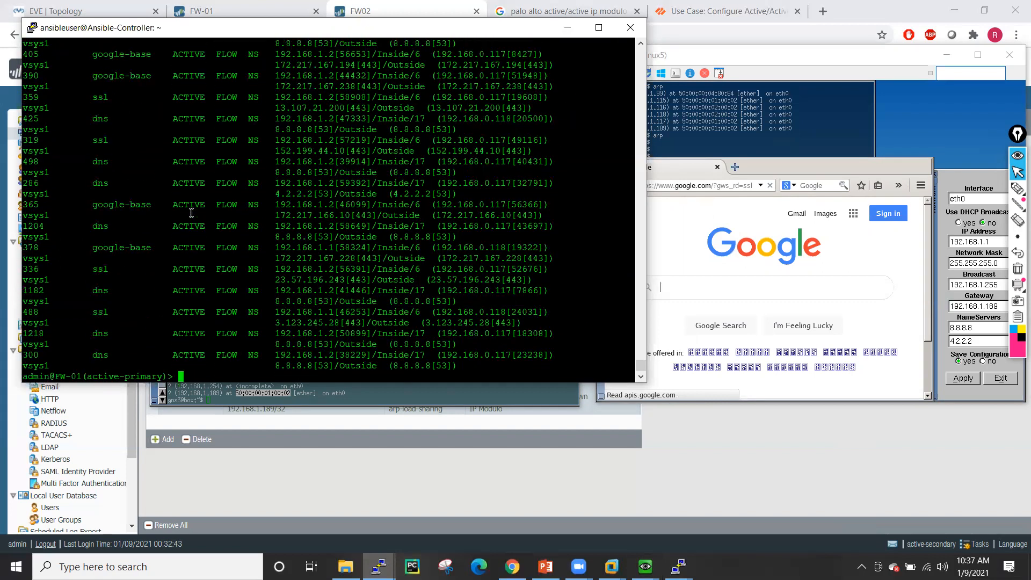
type("clear session all")
key("Return")
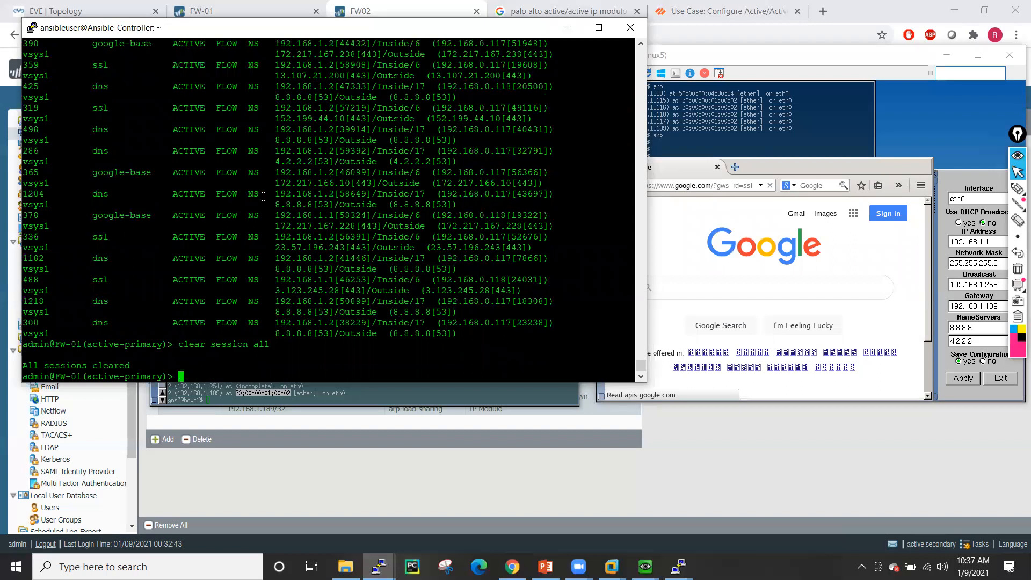
- After checking Linux5's browser, re-list FW-01 sessions and copy google-base session ID 535
left_click(700, 219)
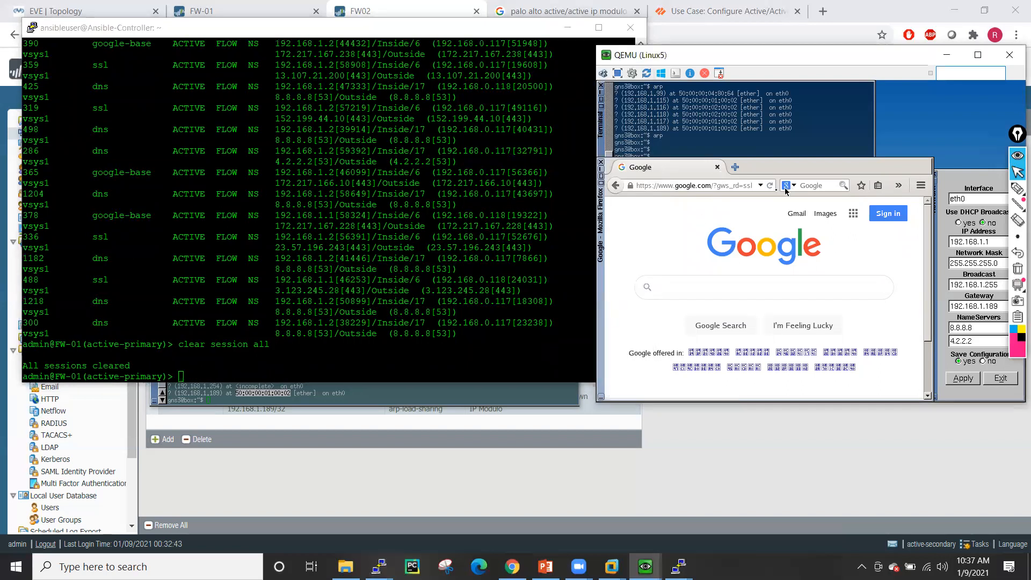
left_click(283, 252)
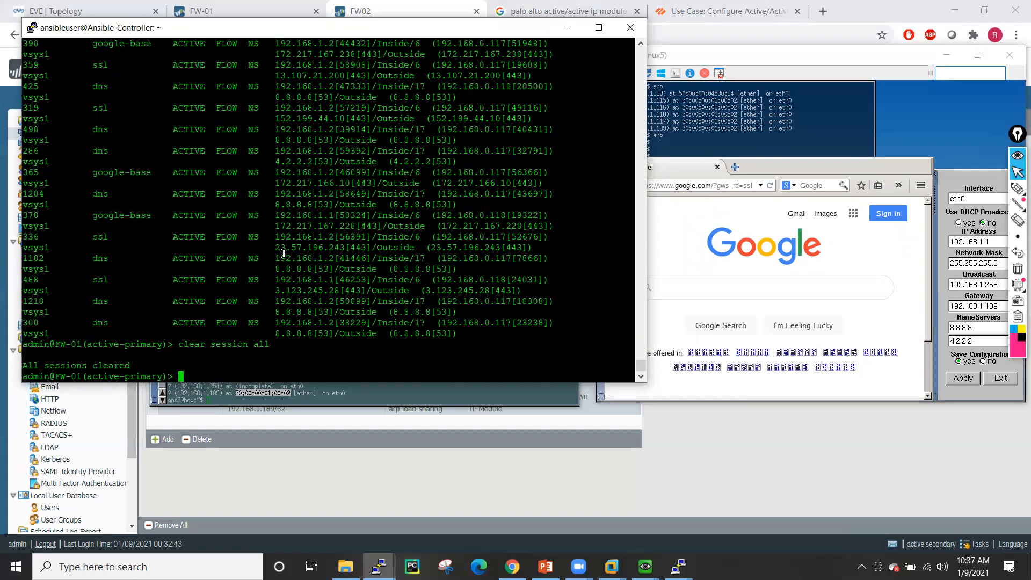
type("show session all")
key("Return")
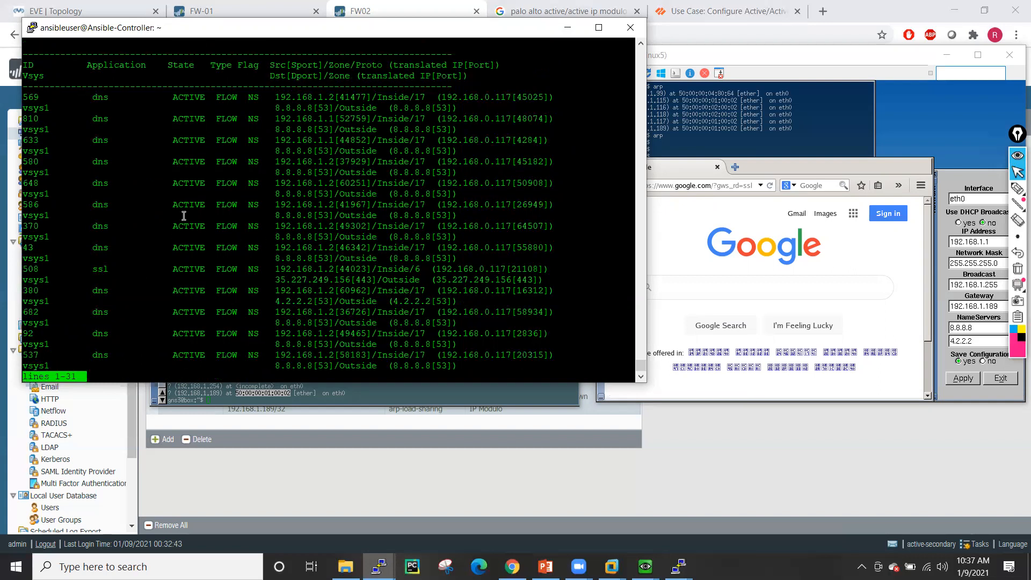
key("space")
key("space")
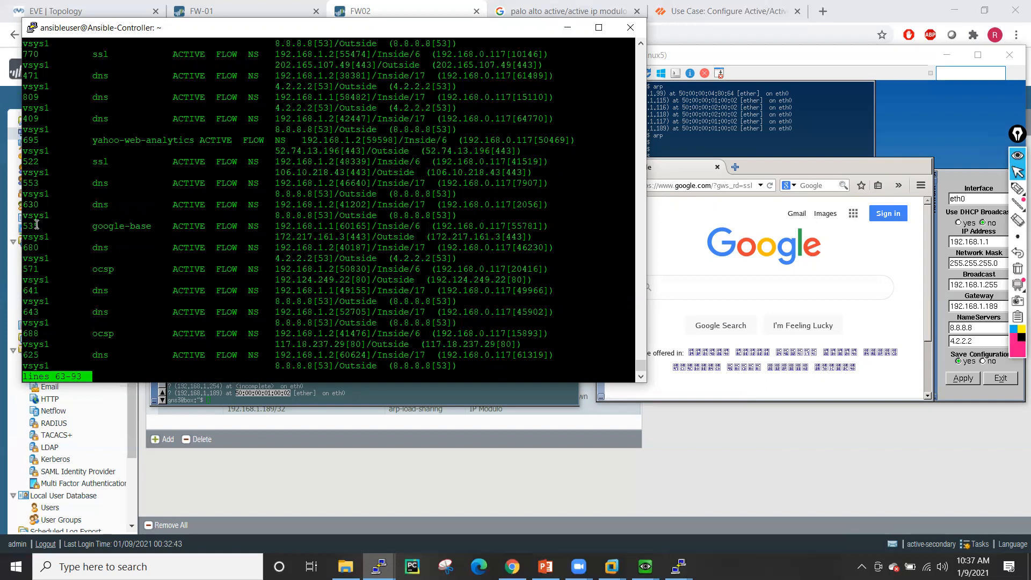
double_click(32, 226)
key("q")
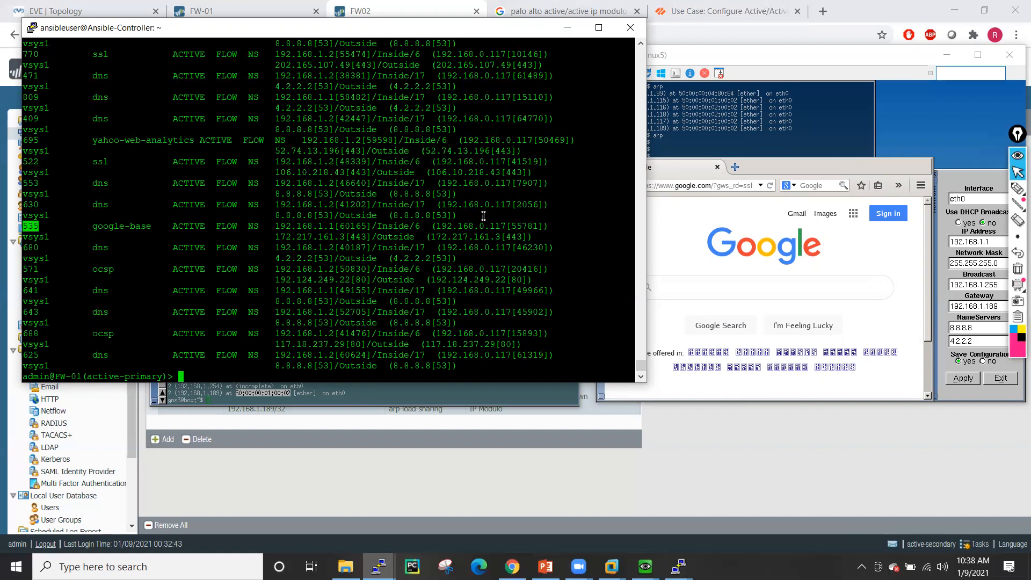
- Run 'show session id 535' and highlight its HA A/A local ownership lines
left_click(227, 238)
type("show session id")
right_click(228, 238)
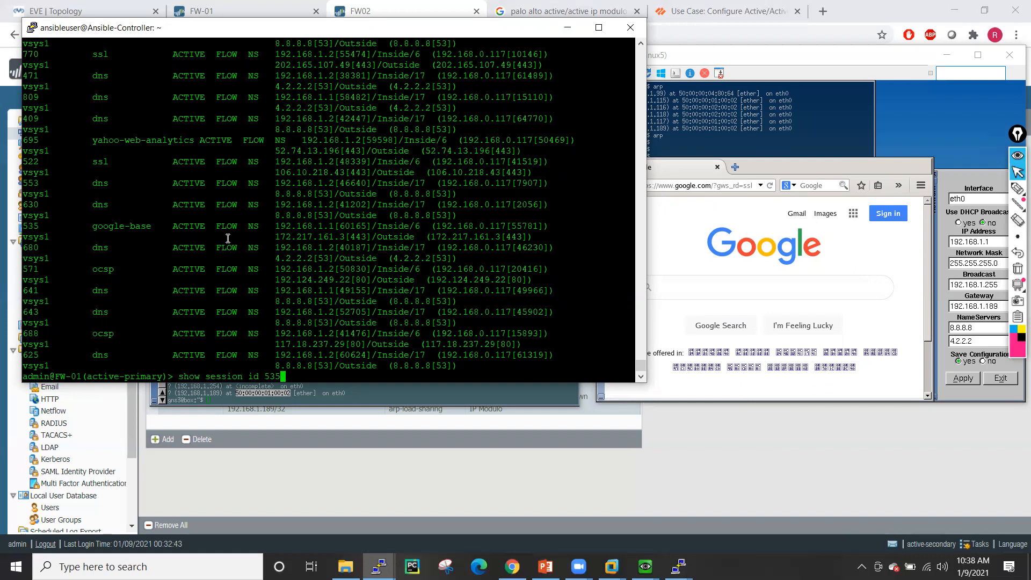
key("Return")
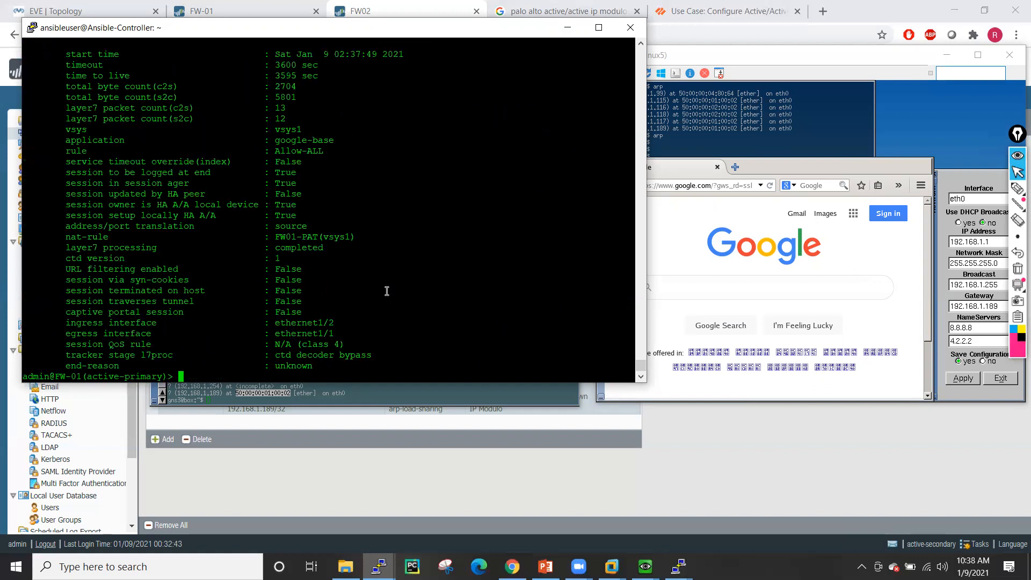
left_click_drag(63, 204, 301, 213)
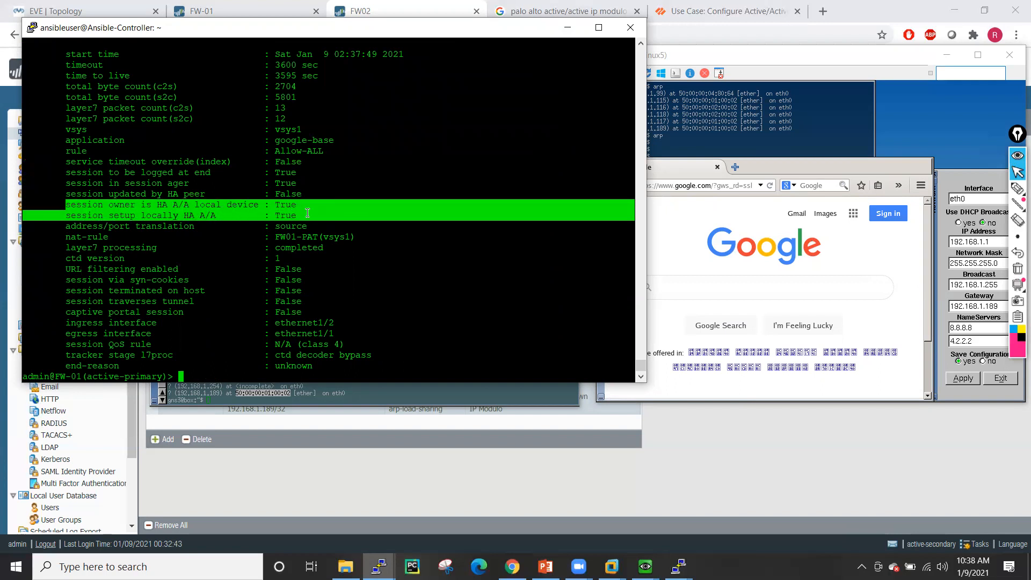
left_click(353, 273)
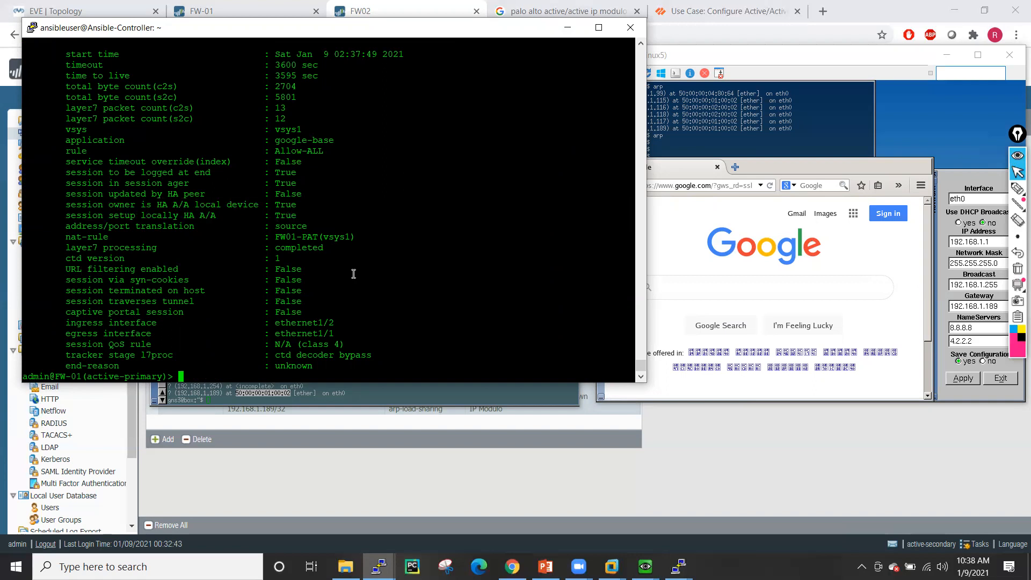
- Rerun 'show session all' and page through the new sessions from 192.168.1.1 and 192.168.1.2
key("Up")
key("Up")
key("Return")
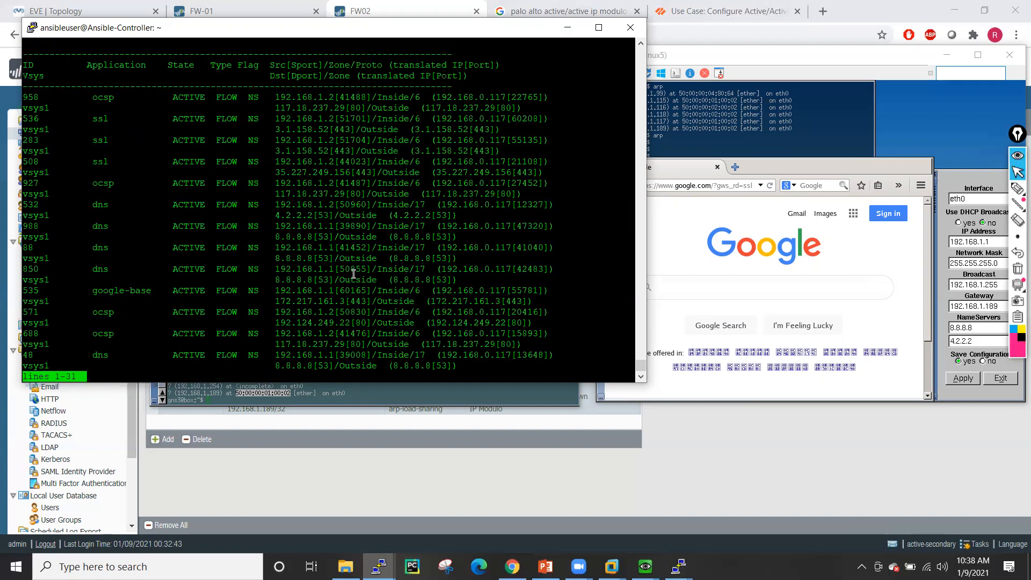
key("space")
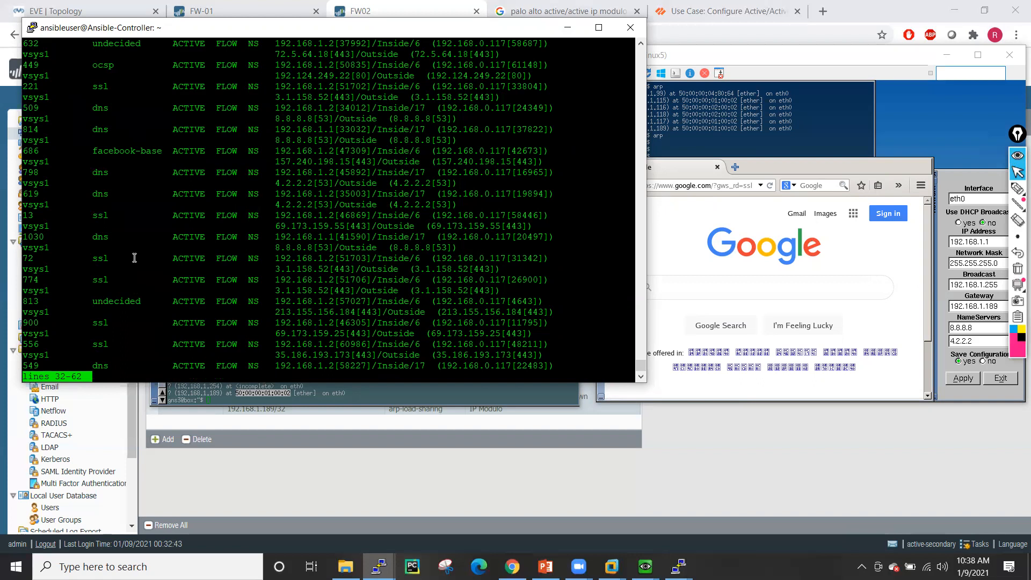
key("space")
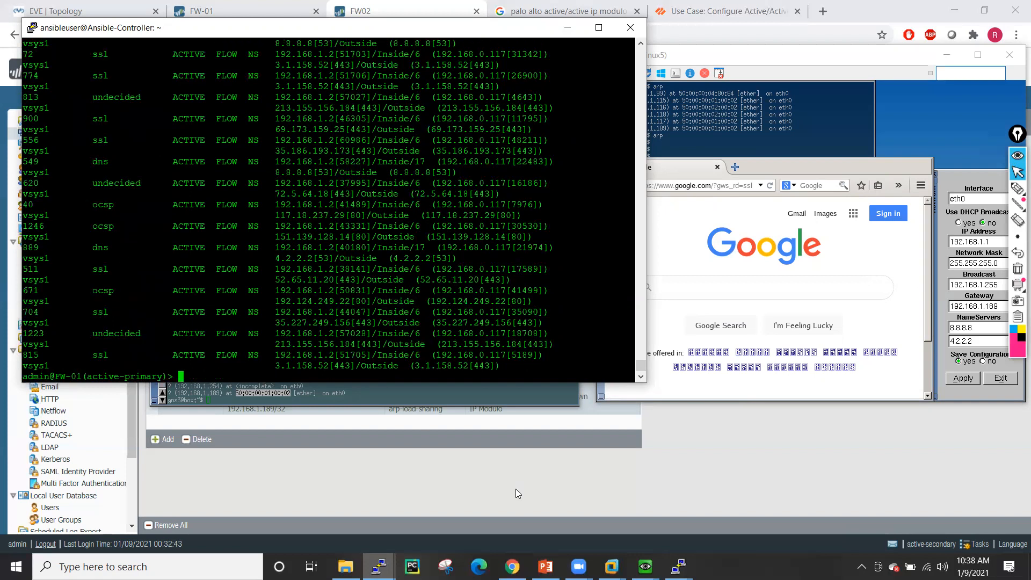
- On Linux6, reload Yahoo India and switch among the Channel 9 and Gmail pages
mouse_move(645, 566)
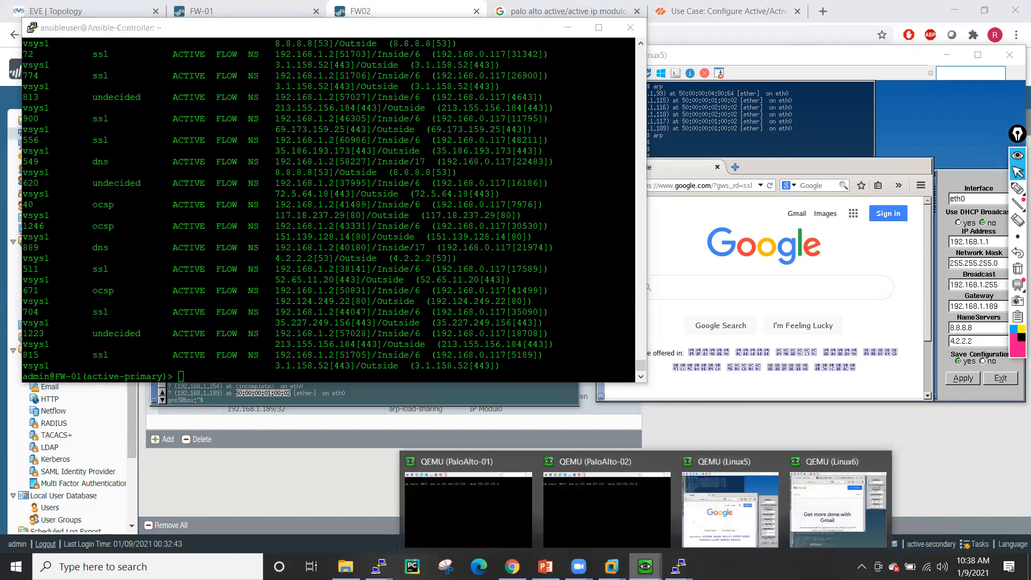
left_click(730, 499)
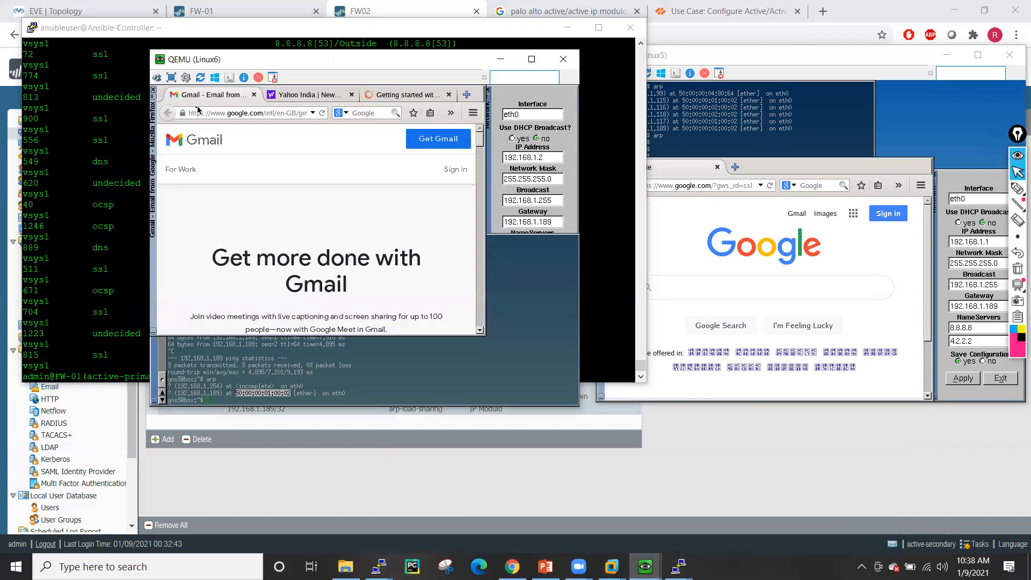
left_click(302, 96)
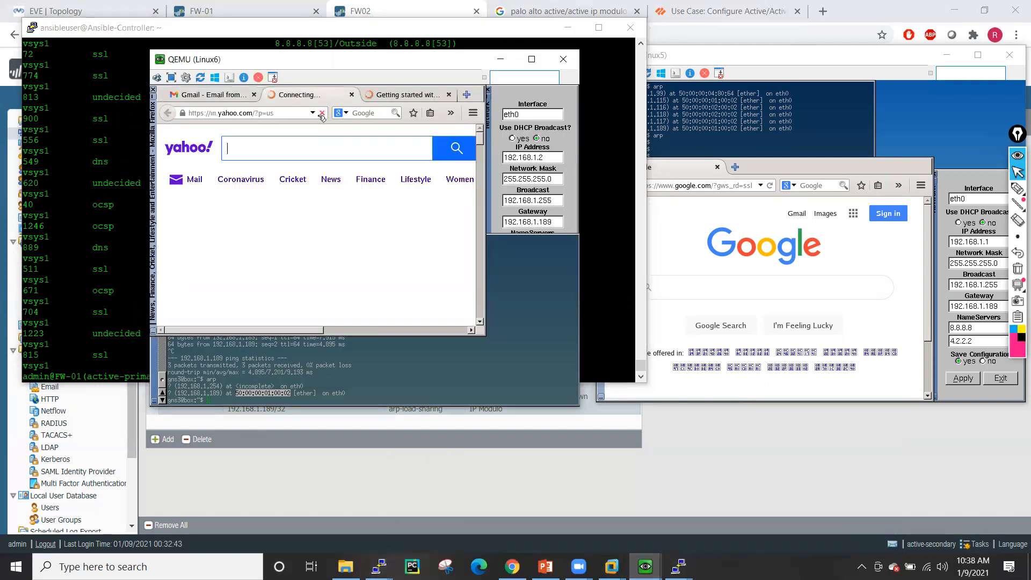
left_click(396, 96)
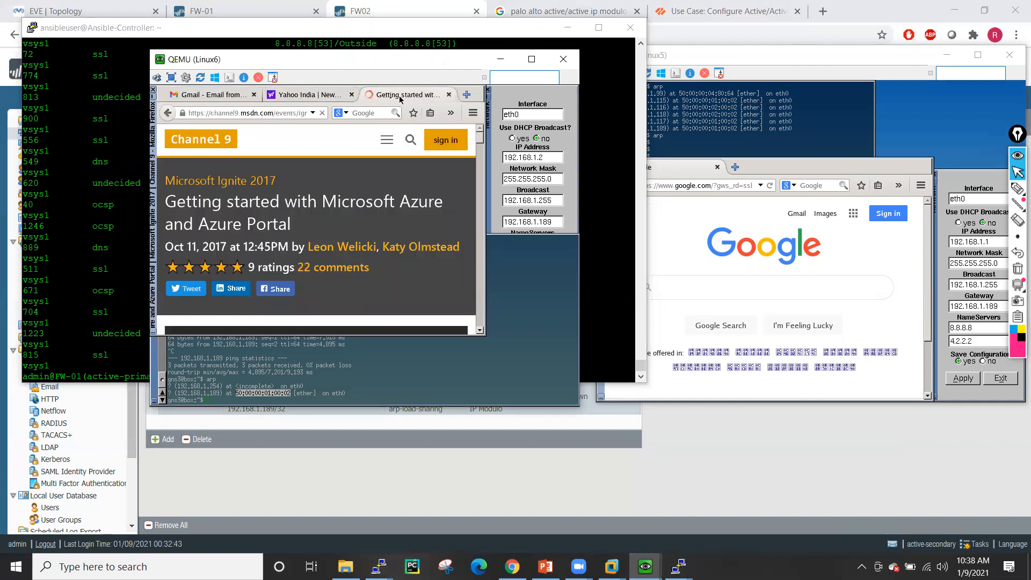
left_click(299, 97)
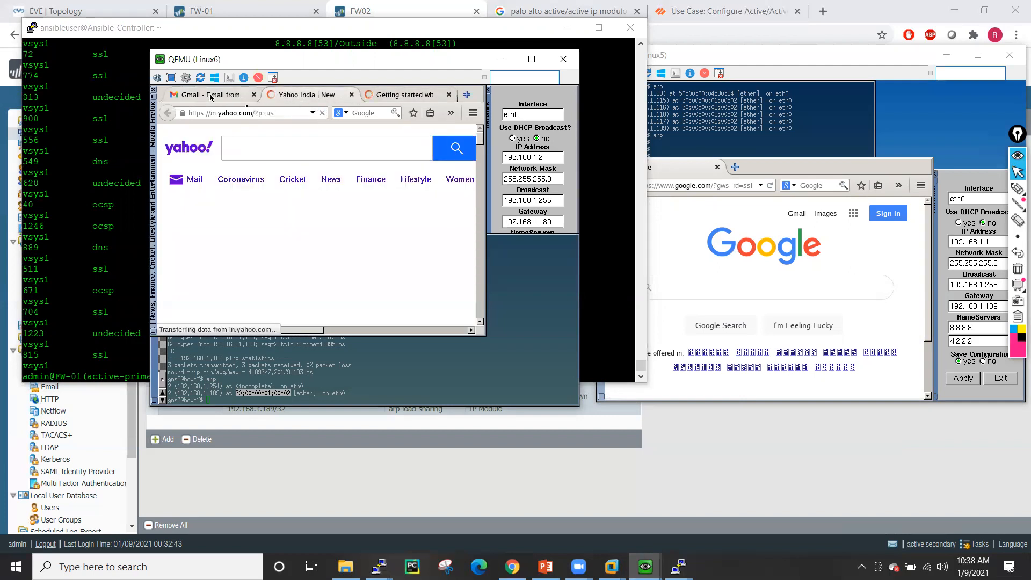
left_click(241, 95)
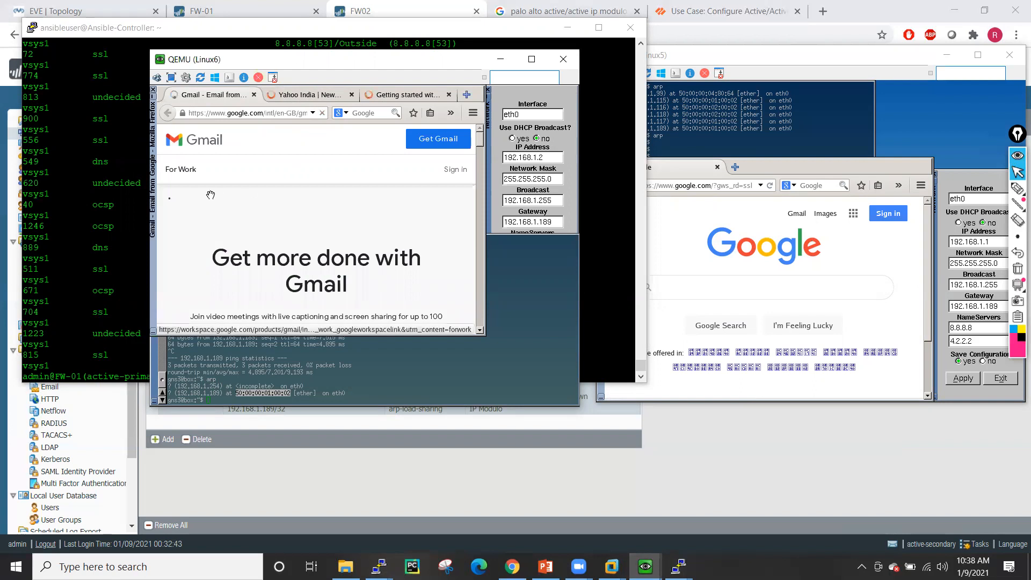
- Rerun FW-01's session listing and copy yahoo-web-analytics session ID 986
left_click(106, 187)
key("Up")
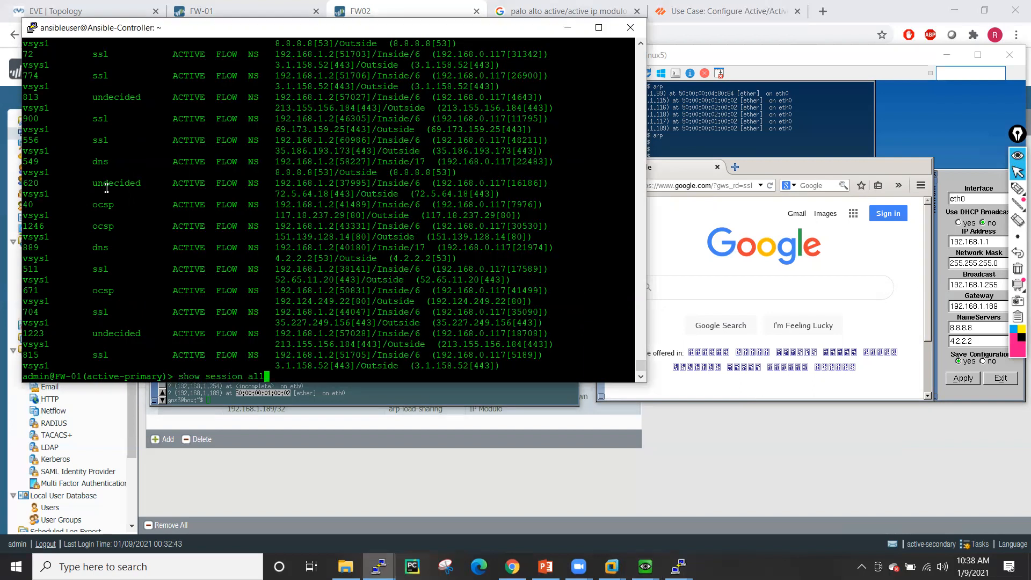
key("Return")
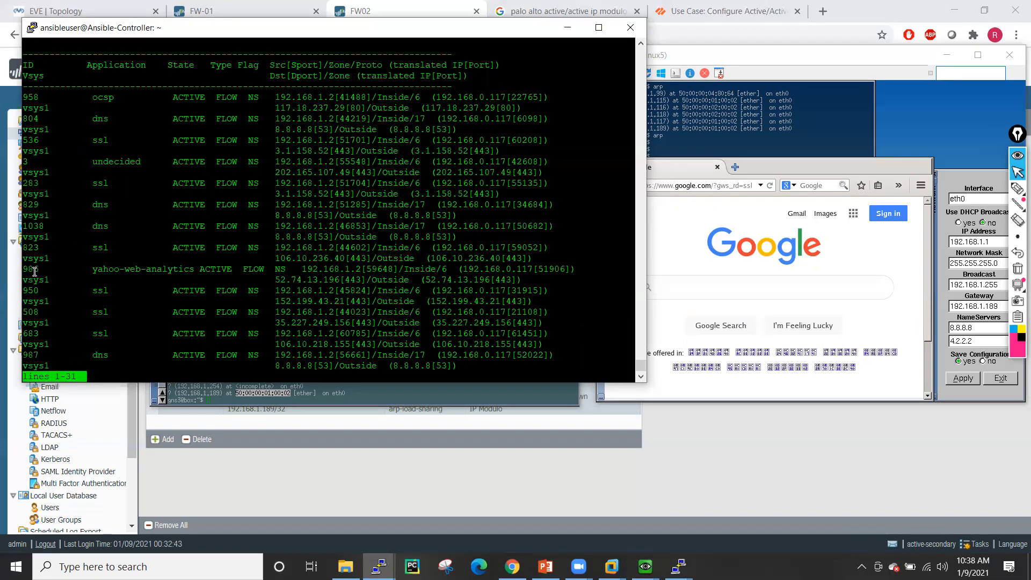
double_click(31, 268)
key("q")
- Run 'show session id 986' to display the yahoo-web-analytics session details
key("Up")
key("BackSpace")
key("BackSpace")
key("BackSpace")
type("id")
right_click(36, 267)
key("Return")
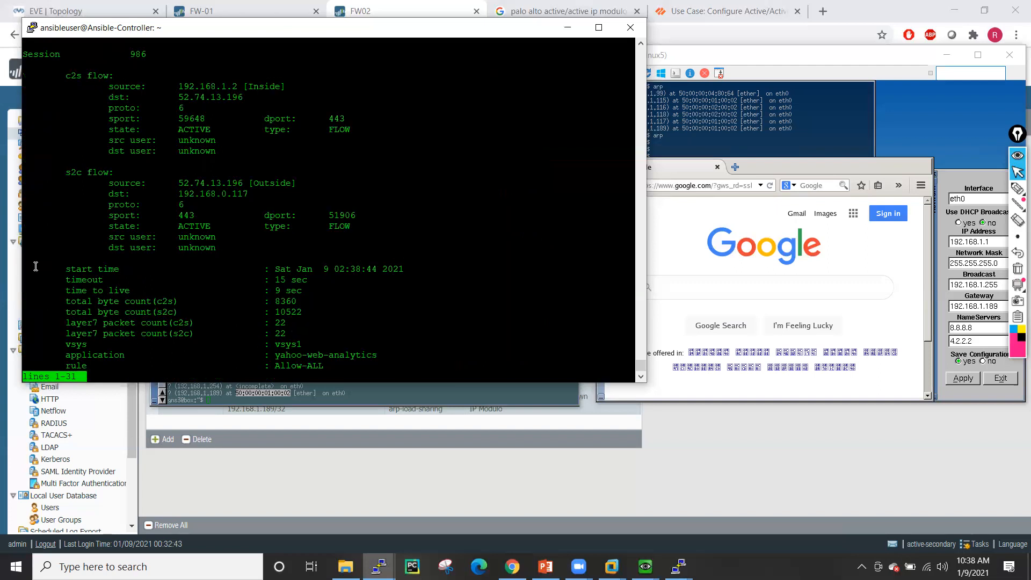
key("space")
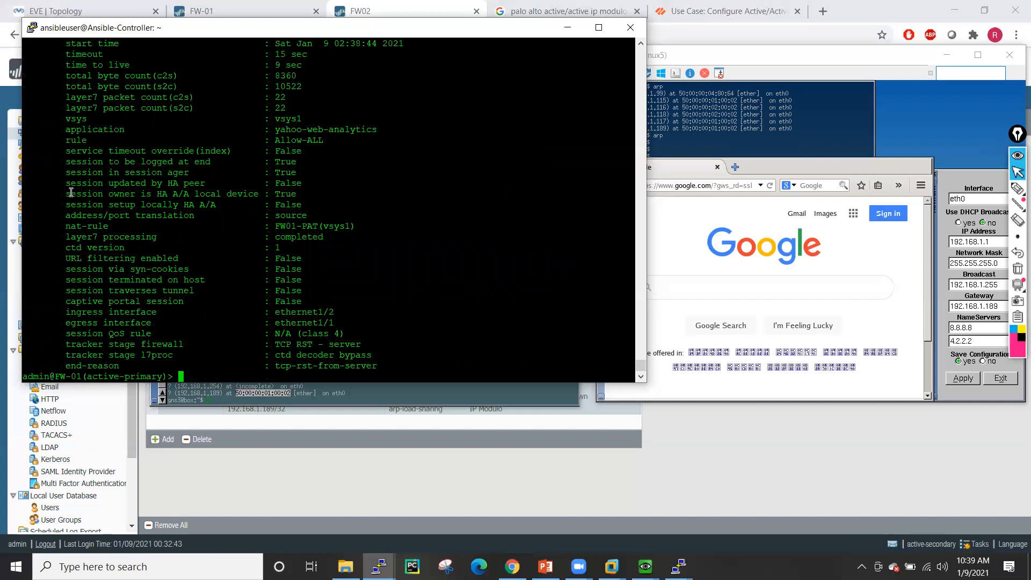
- Highlight session 986's owner and setup-locally lines showing local ownership without local setup
left_click_drag(67, 196, 319, 199)
left_click_drag(62, 204, 306, 207)
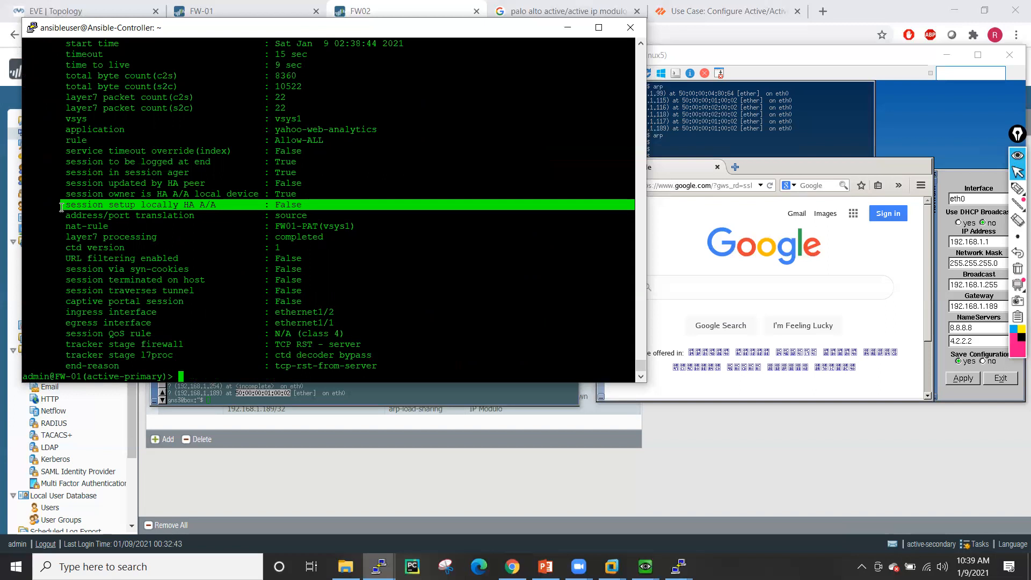
left_click_drag(61, 195, 314, 196)
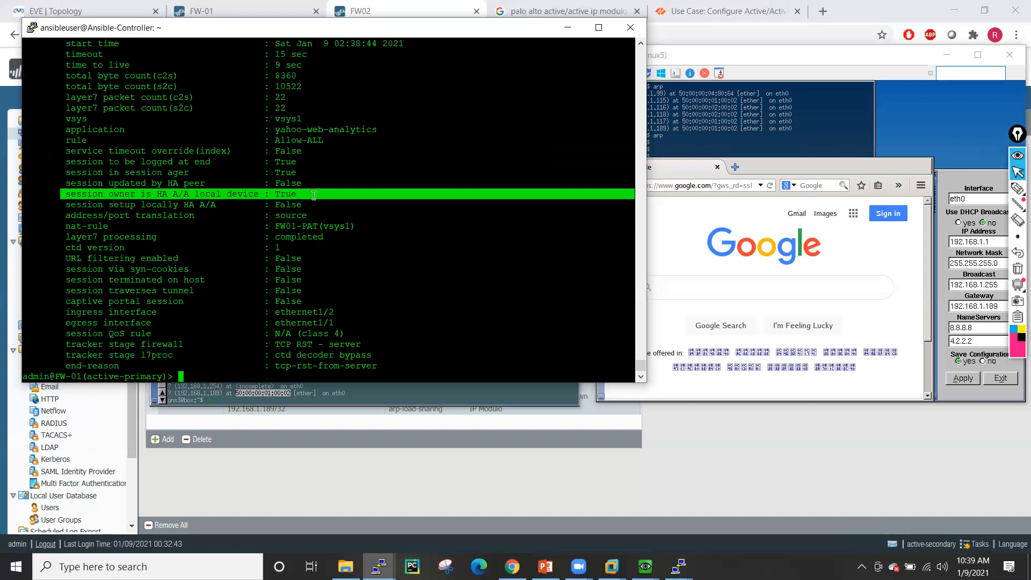
left_click_drag(65, 205, 307, 209)
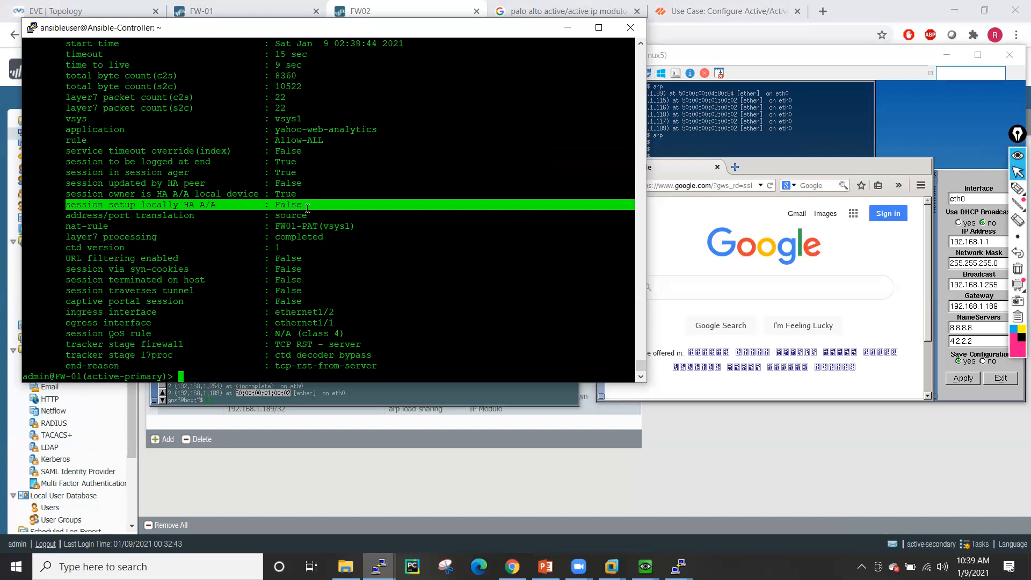
left_click(788, 115)
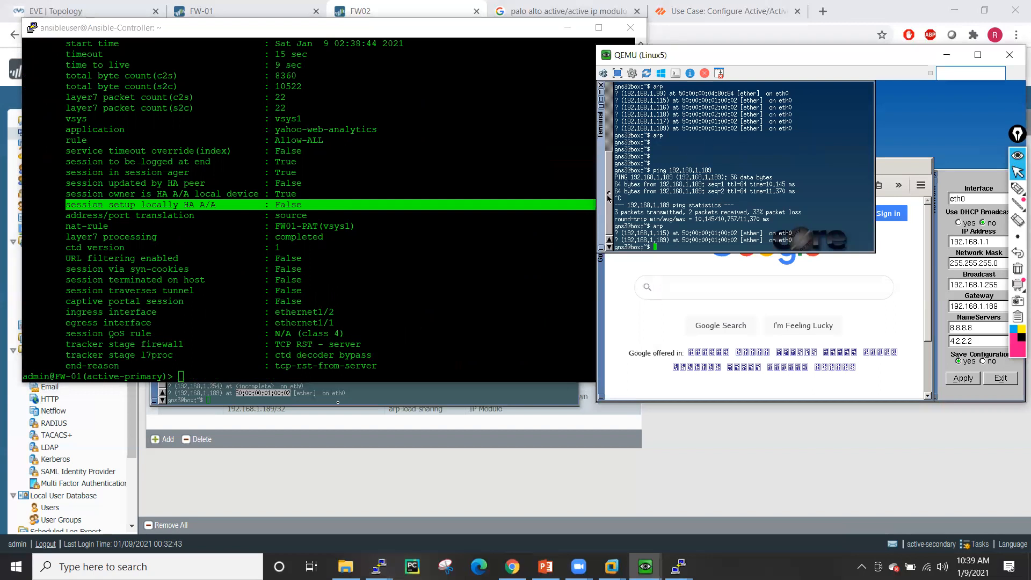
- Highlight the 192.168.1.189 gateway MAC in Linux6's and Linux5's ARP tables, then begin a FW-01 show command
left_click(337, 389)
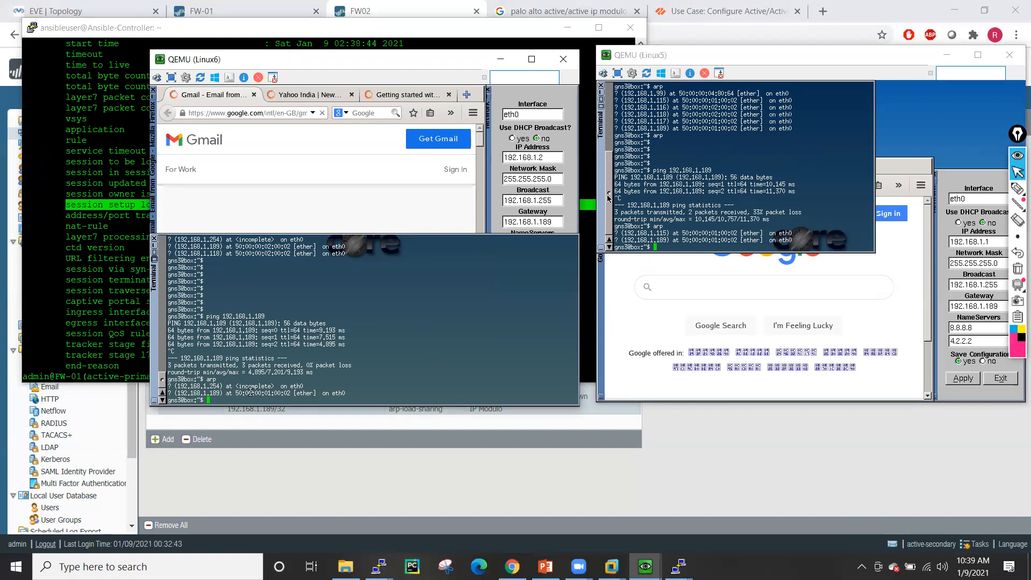
left_click_drag(236, 392, 289, 393)
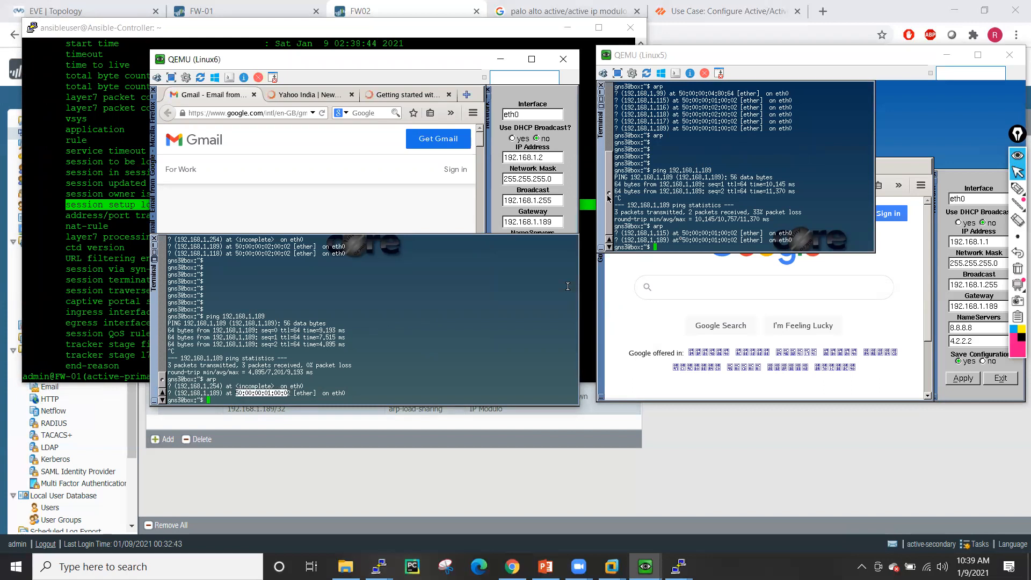
left_click(608, 197)
left_click_drag(685, 240, 740, 240)
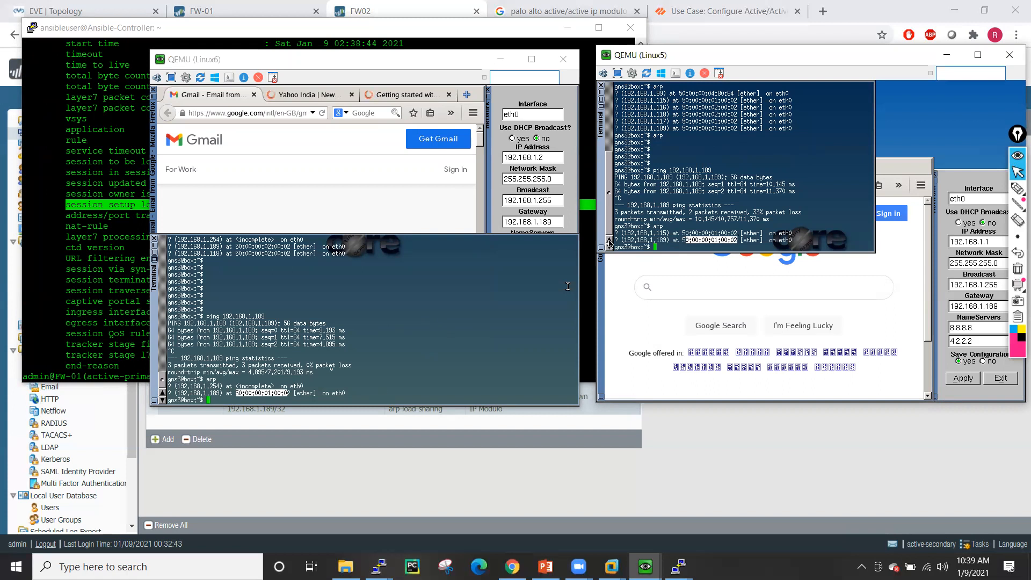
left_click(104, 283)
type("show")
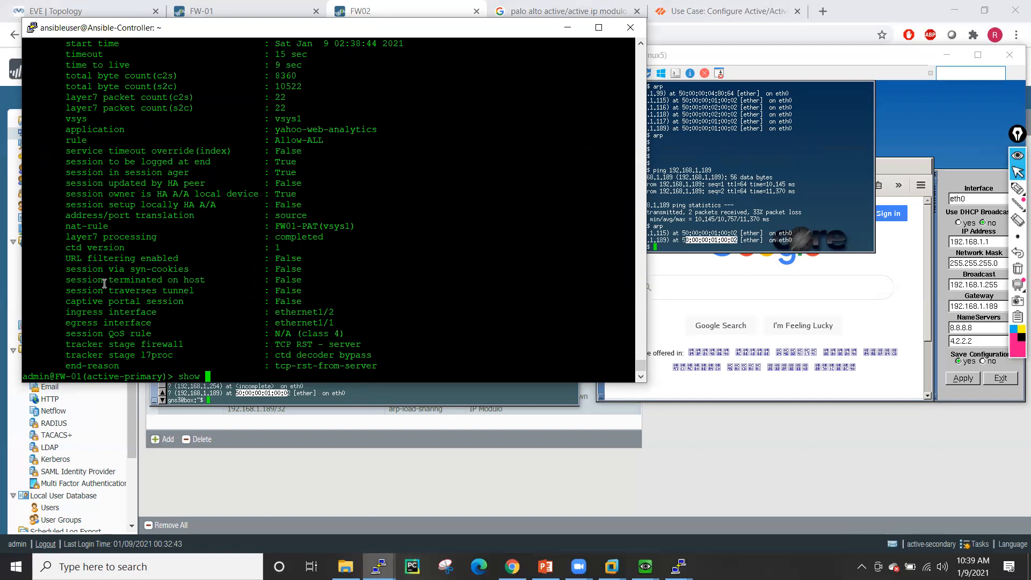
- Run 'show mac all' on FW-01, which returns an empty MAC table
type("ma")
key("question")
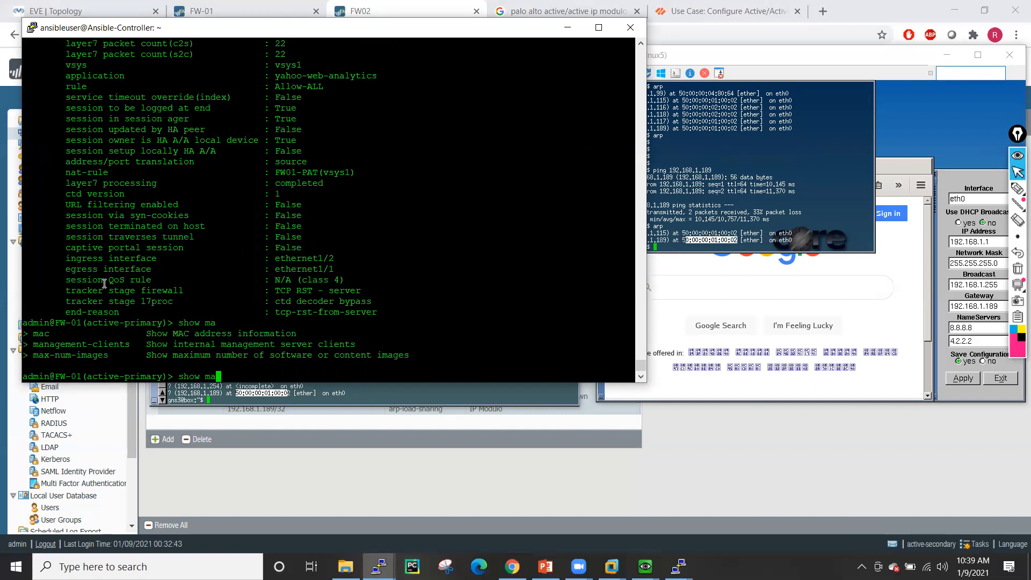
type("c")
key("question")
type("all")
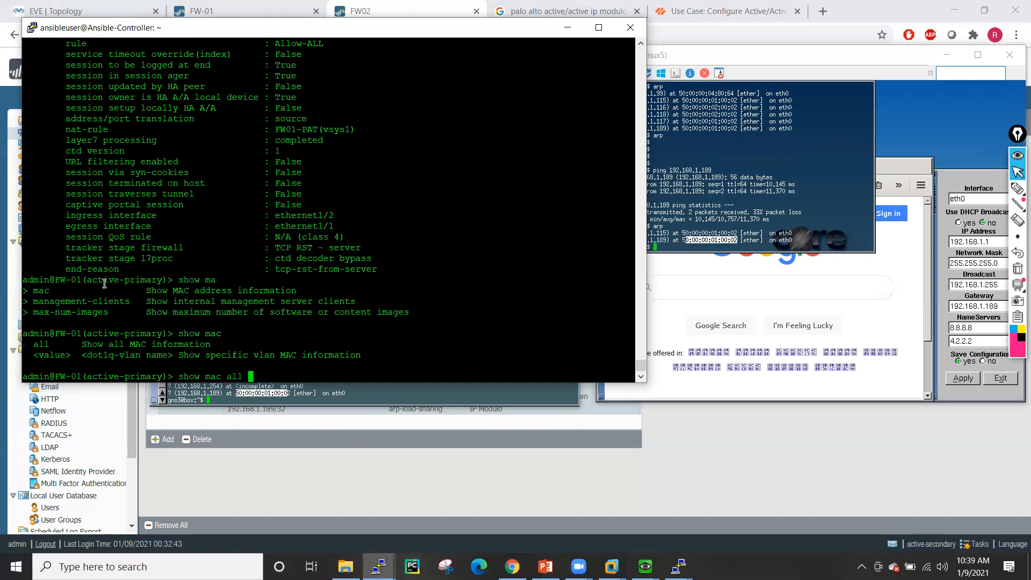
key("question")
key("Return")
key("Return")
key("Return")
key("Return")
key("Return")
key("Return")
key("Return")
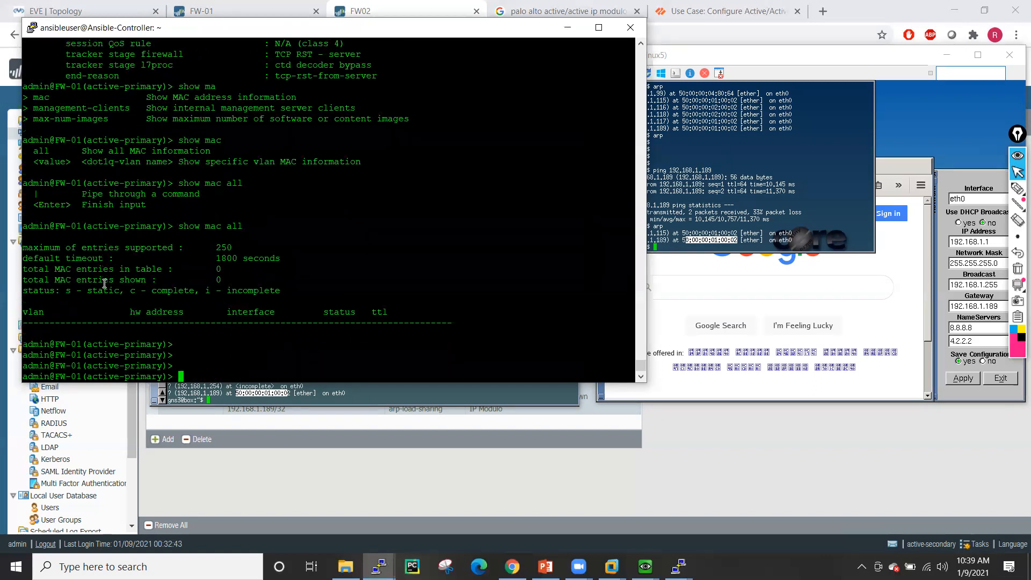
key("Return")
key("Return")
key("Return")
key("Return")
key("Return")
key("Return")
- Run 'show interface all' to list all seven FW-01 interfaces
type("show i")
key("Tab")
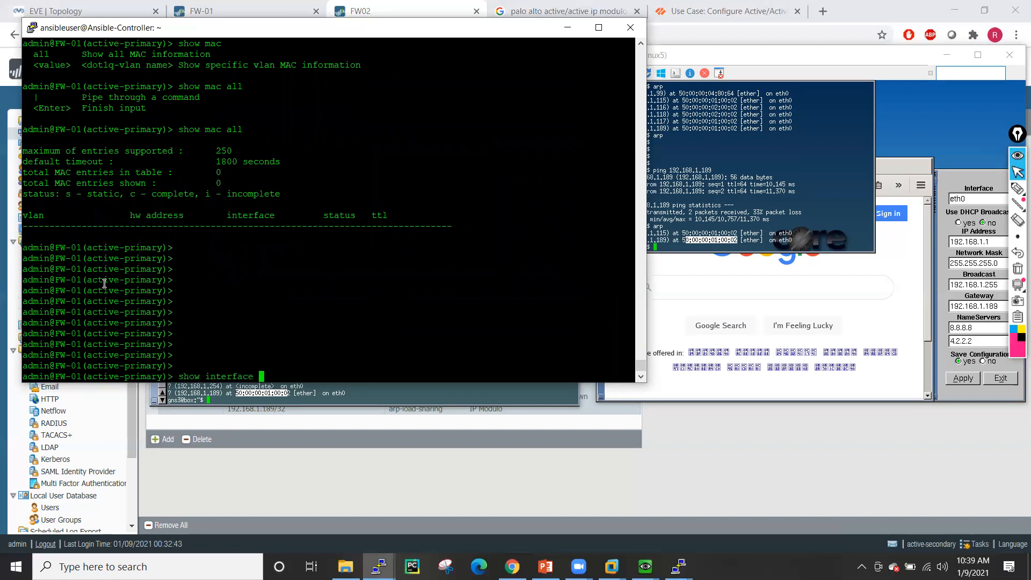
key("Tab")
type("all")
key("Tab")
key("Return")
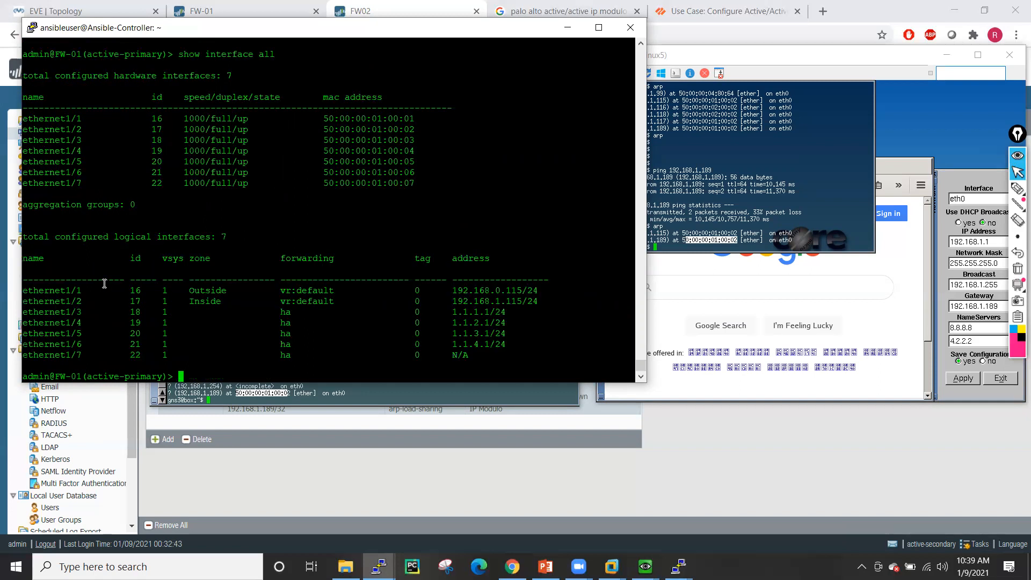
key("Return")
key("Return")
key("Return")
key("Return")
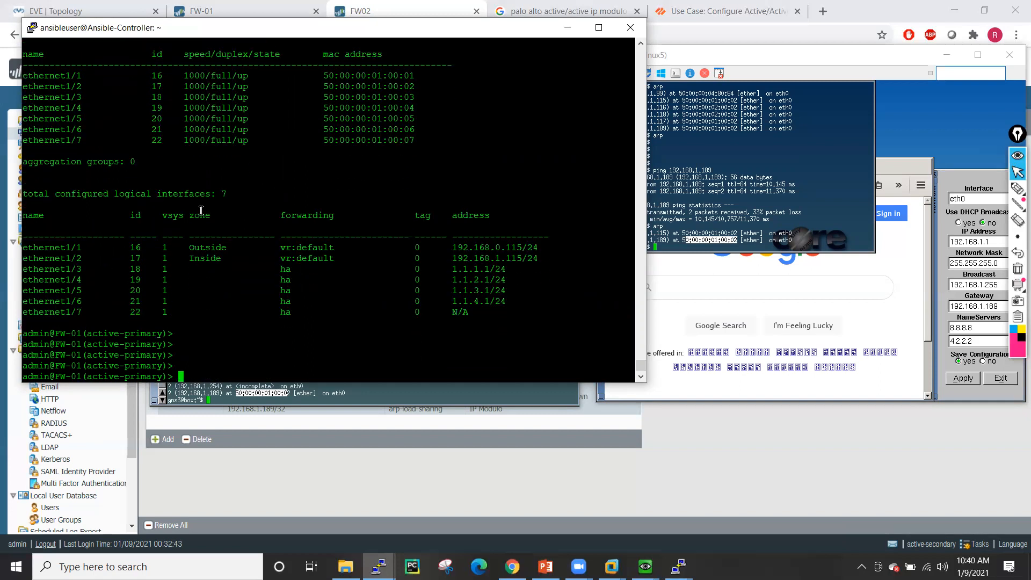
- Highlight ethernet1/2's MAC 50:00:00:01:00:02 and match it to Linux5's gateway MAC
scroll(202, 209, "up", 5)
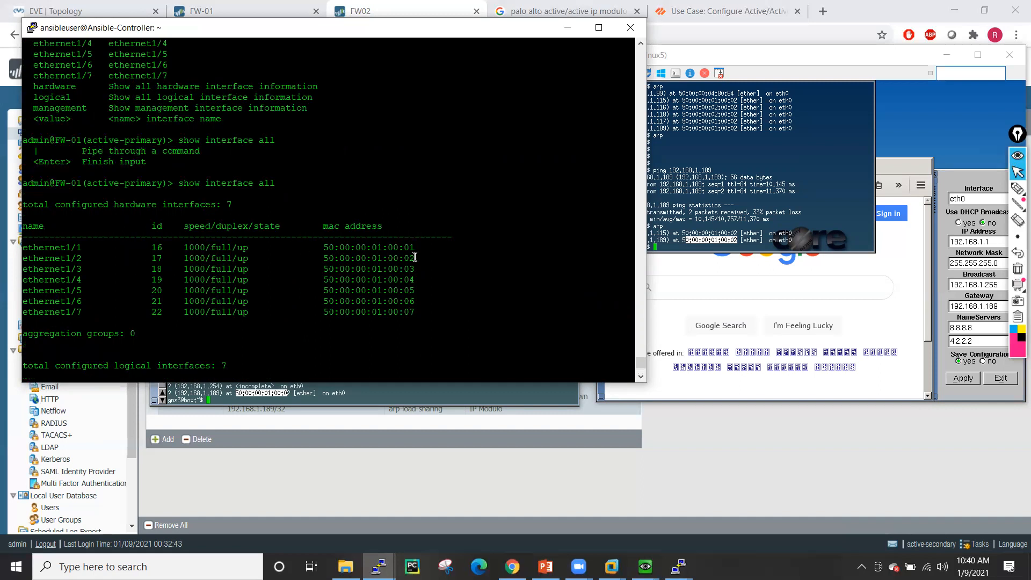
left_click_drag(323, 248, 420, 248)
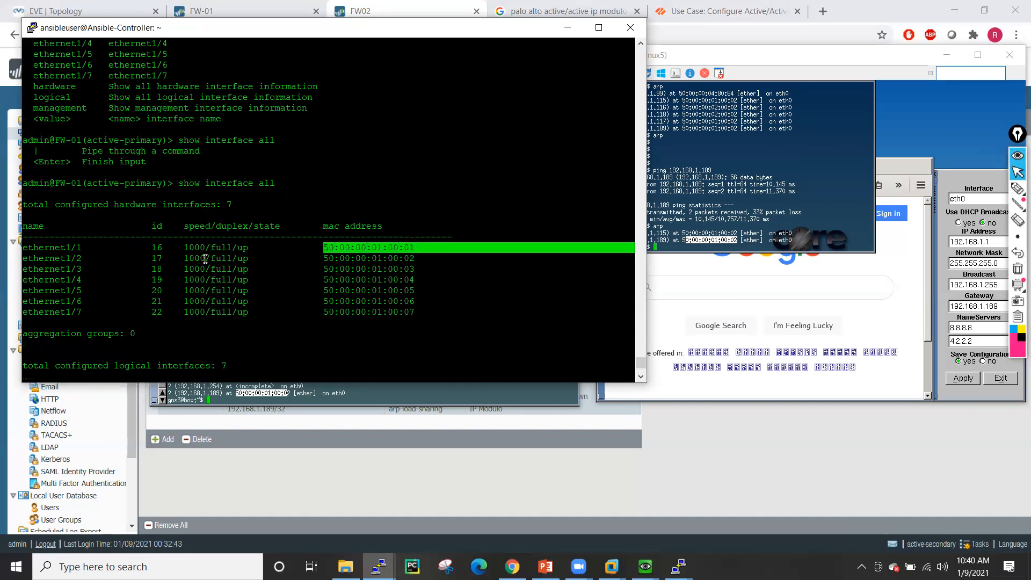
left_click_drag(66, 258, 421, 257)
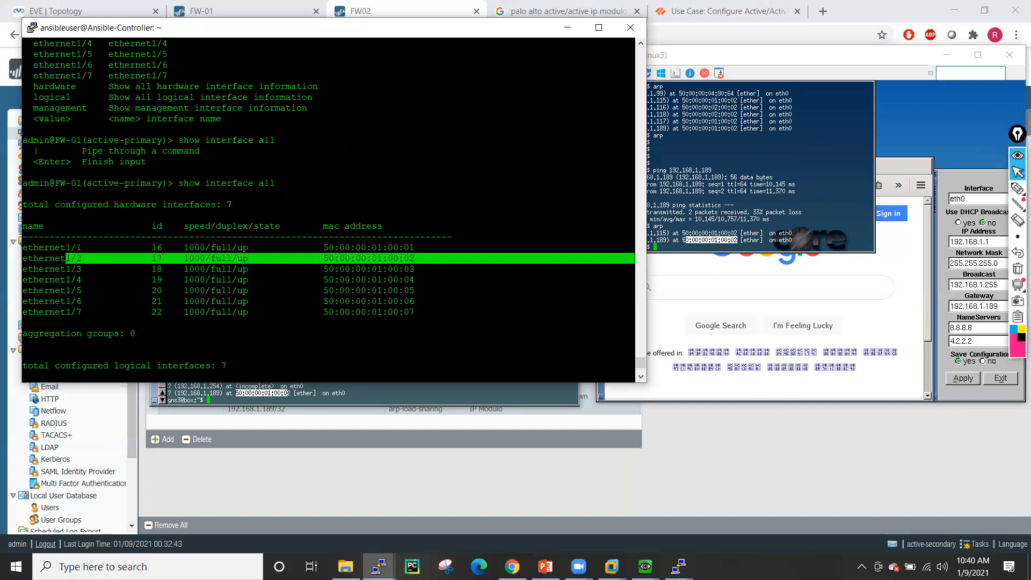
left_click_drag(682, 240, 738, 240)
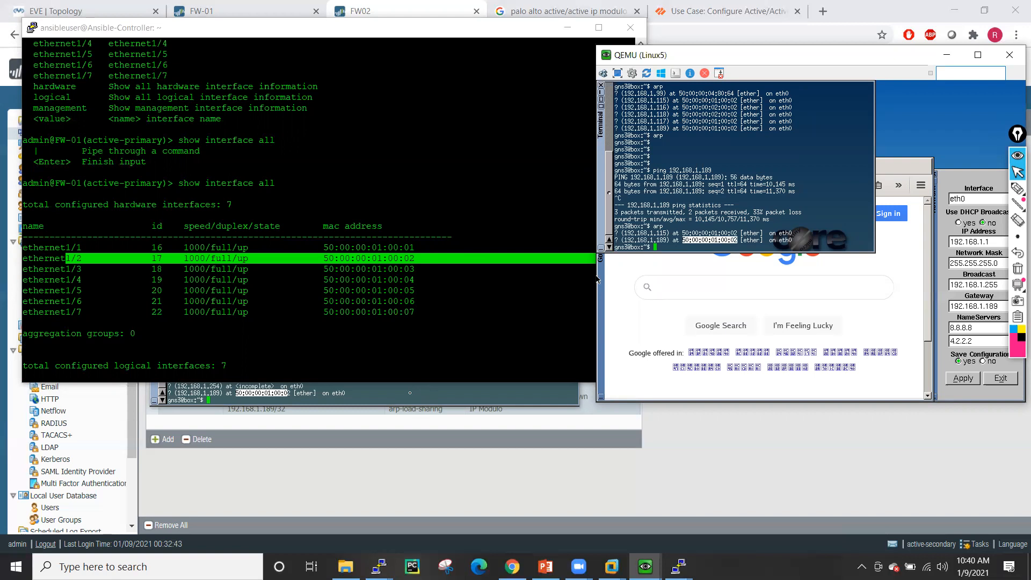
- Scroll FW-01's output back to session 986, then minimize PuTTY to show Linux5's ARP table
left_click(419, 301)
scroll(425, 235, "up", 3)
scroll(425, 236, "up", 10)
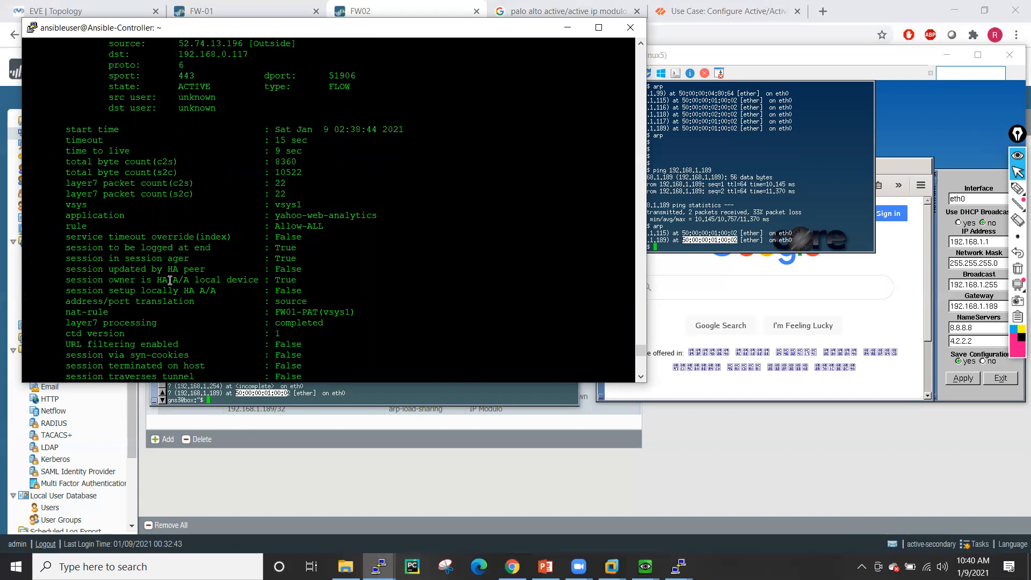
left_click(803, 217)
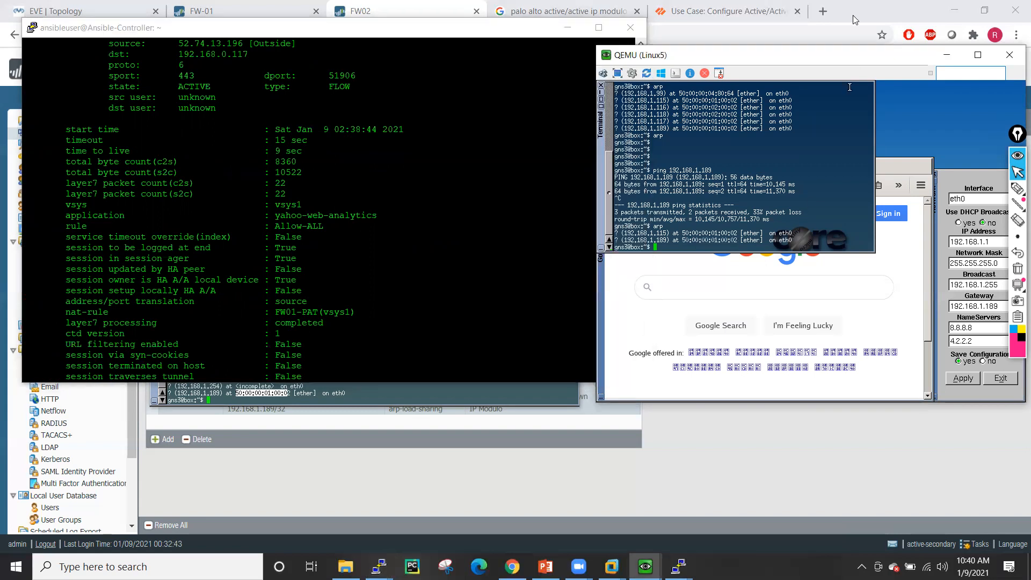
left_click(569, 30)
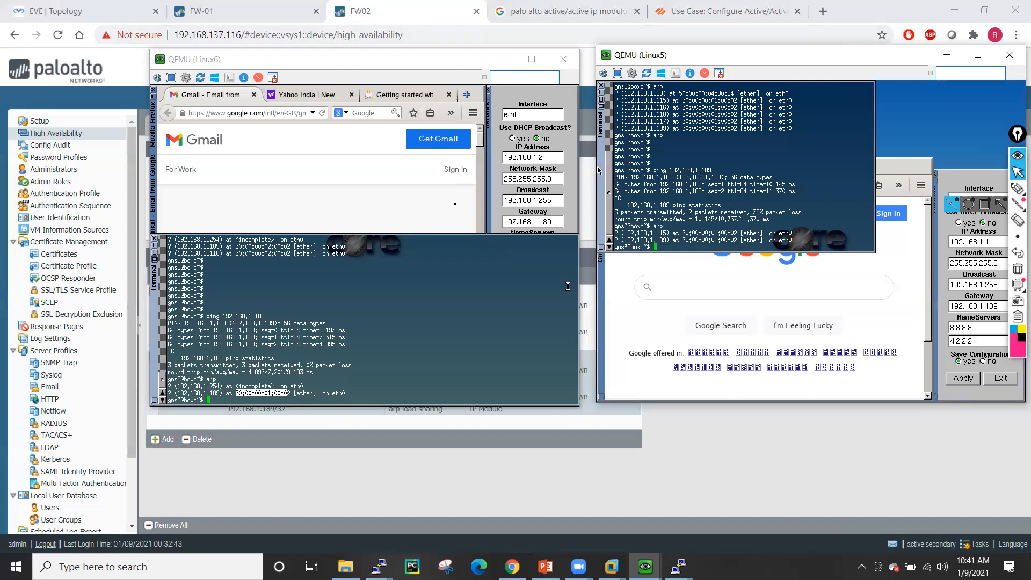
- Glance at the active/active HA diagram, then return to FW02's Active/Active Config page
left_click(720, 11)
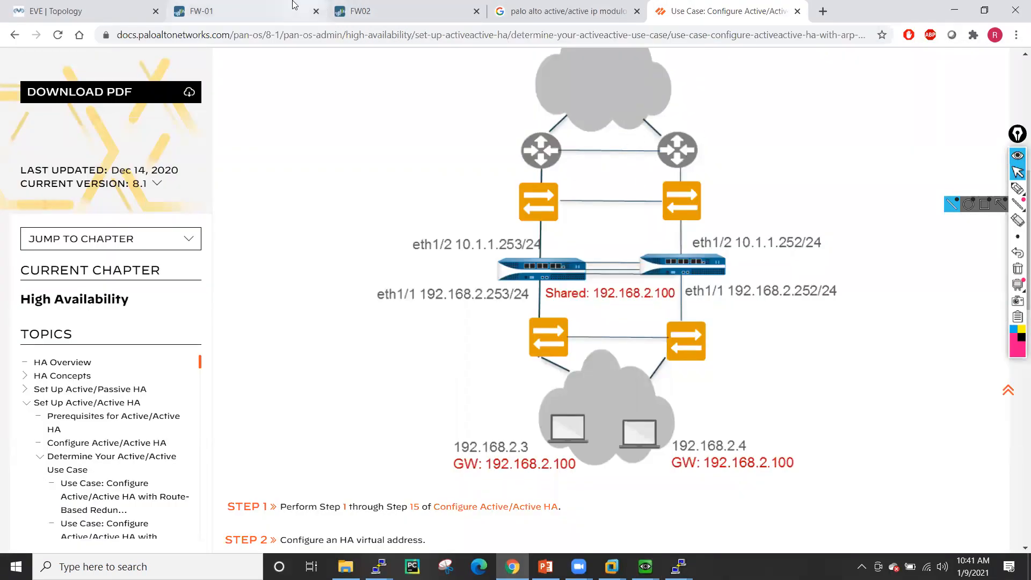
left_click(238, 5)
left_click(377, 9)
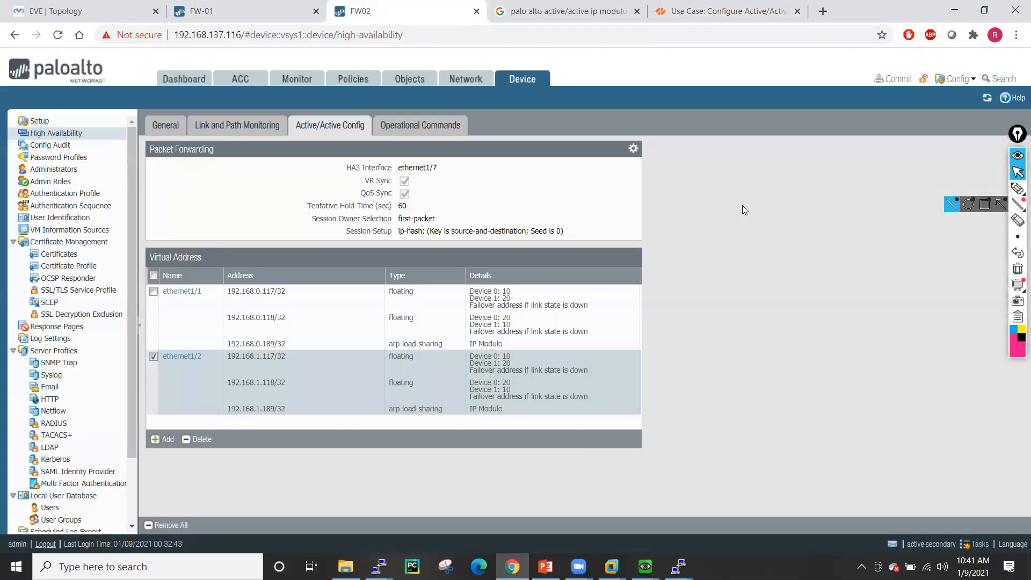